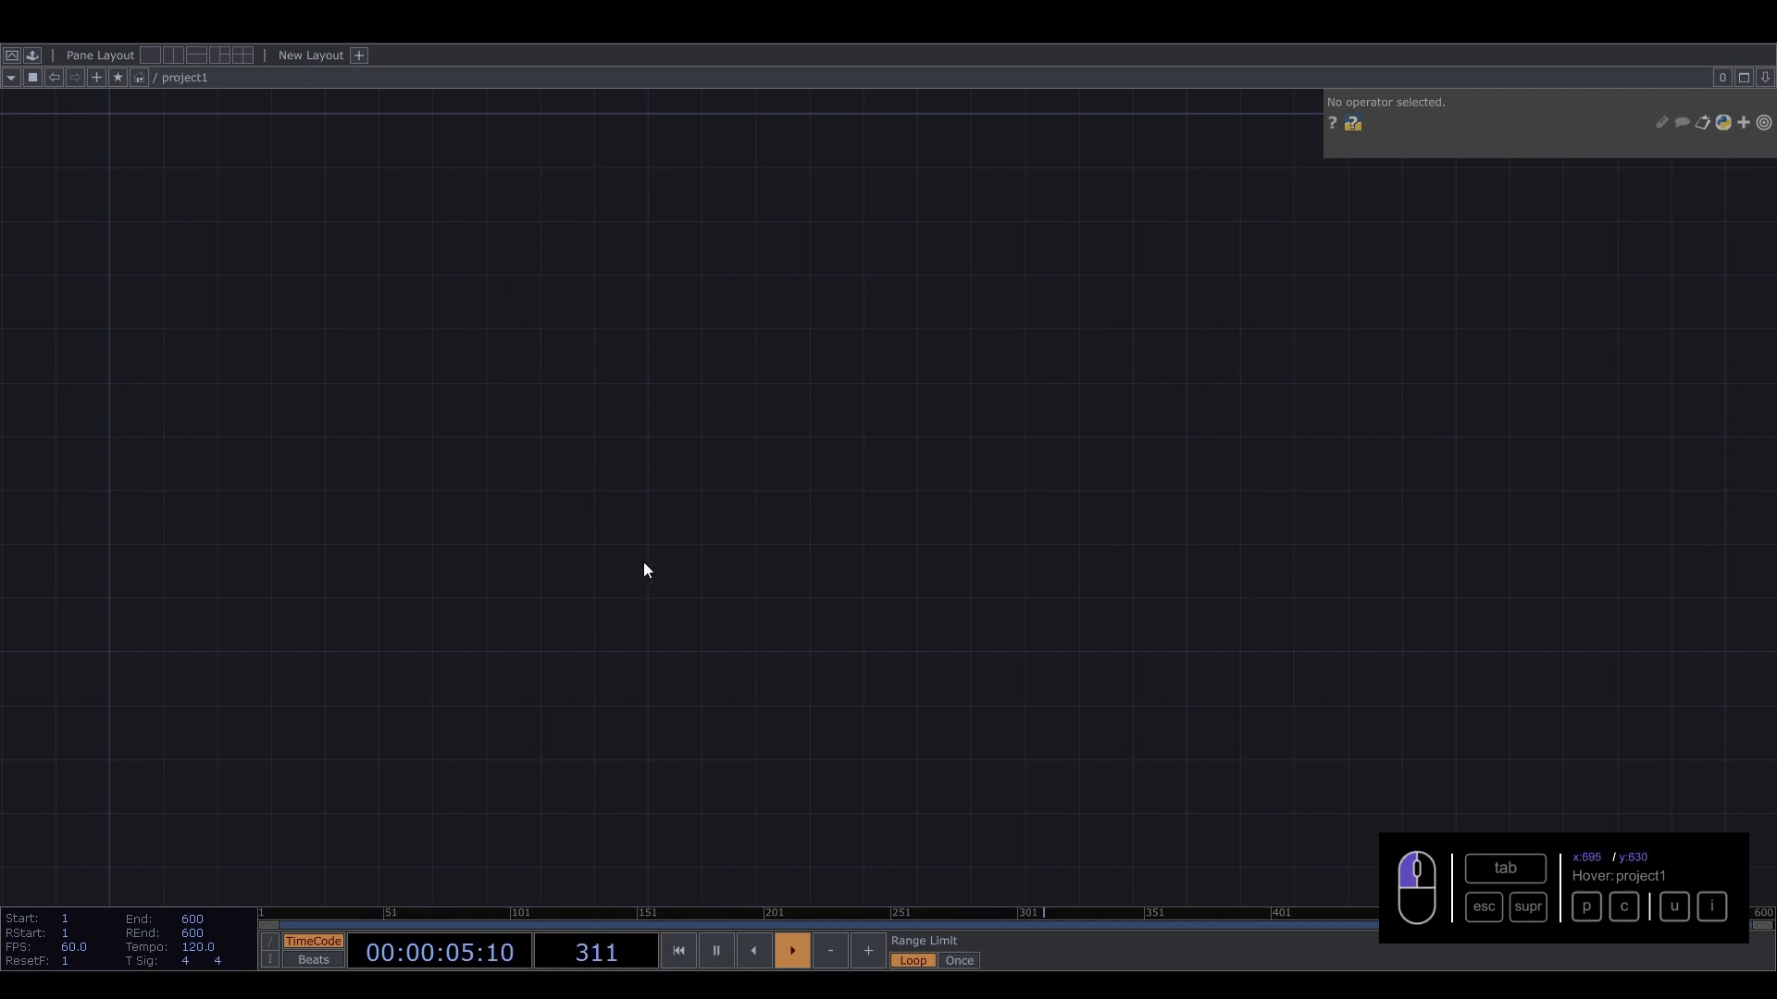
Create a Sphere SOP in the empty network.
{"action": "key", "text": "Tab"}
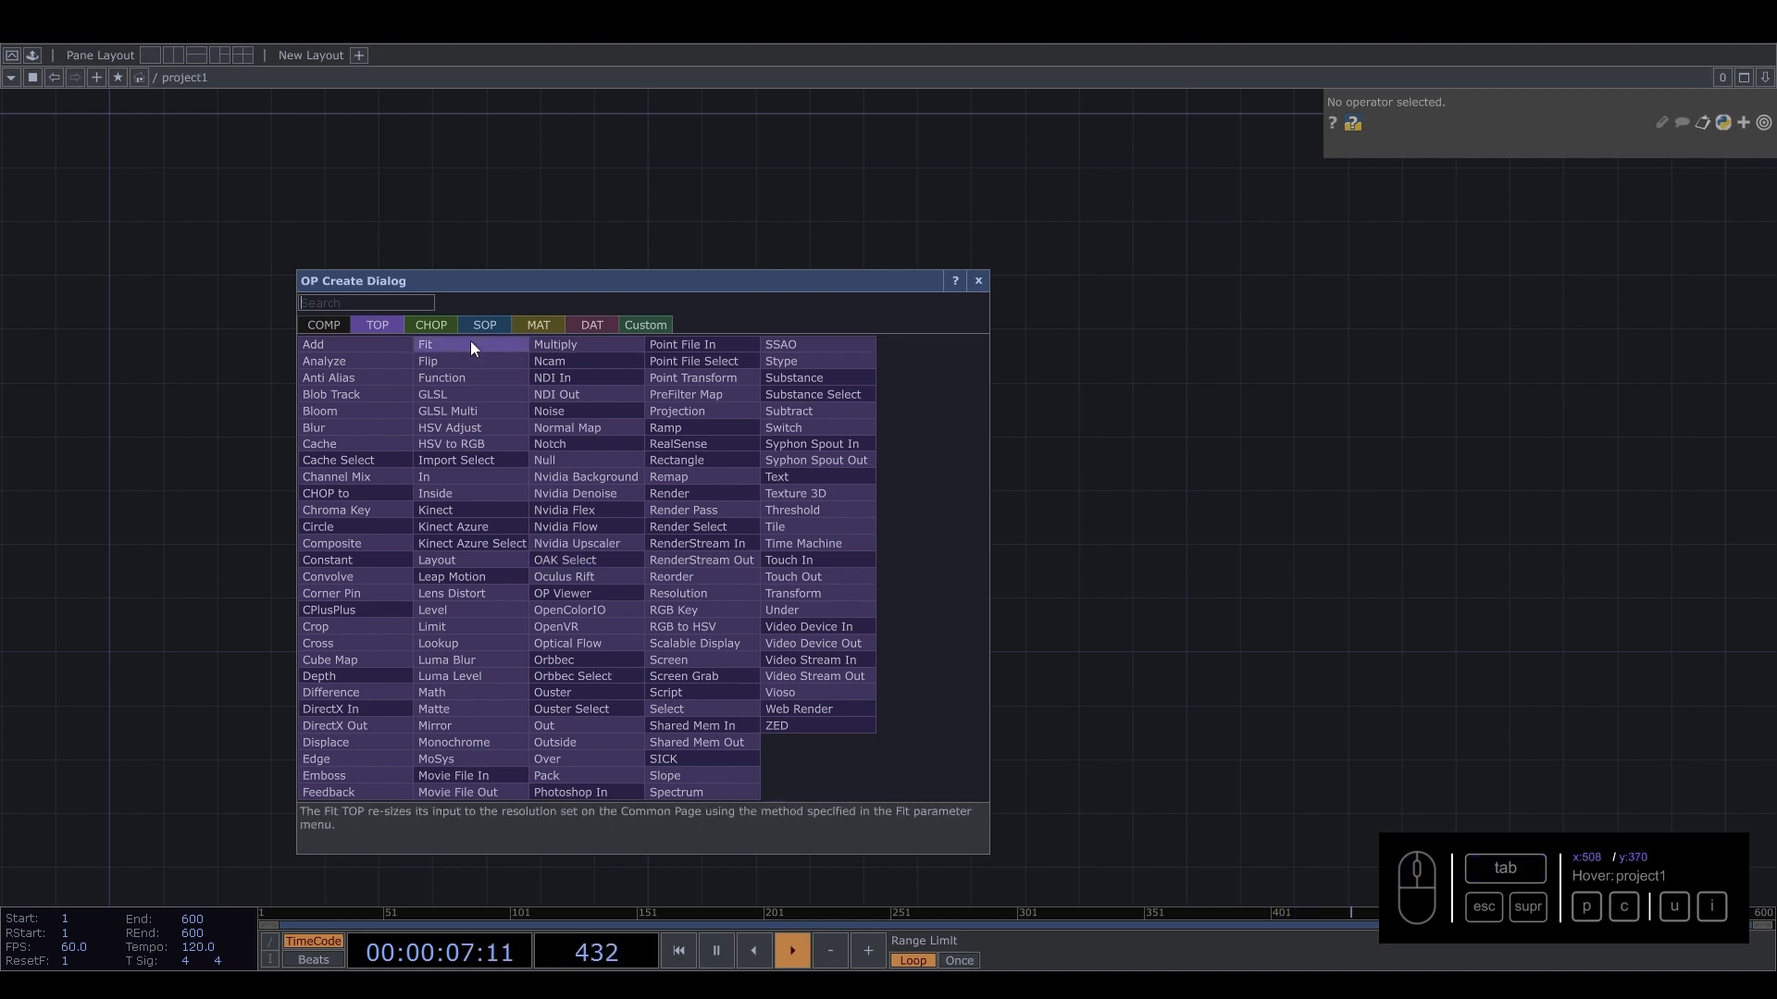
{"action": "type", "text": "b"}
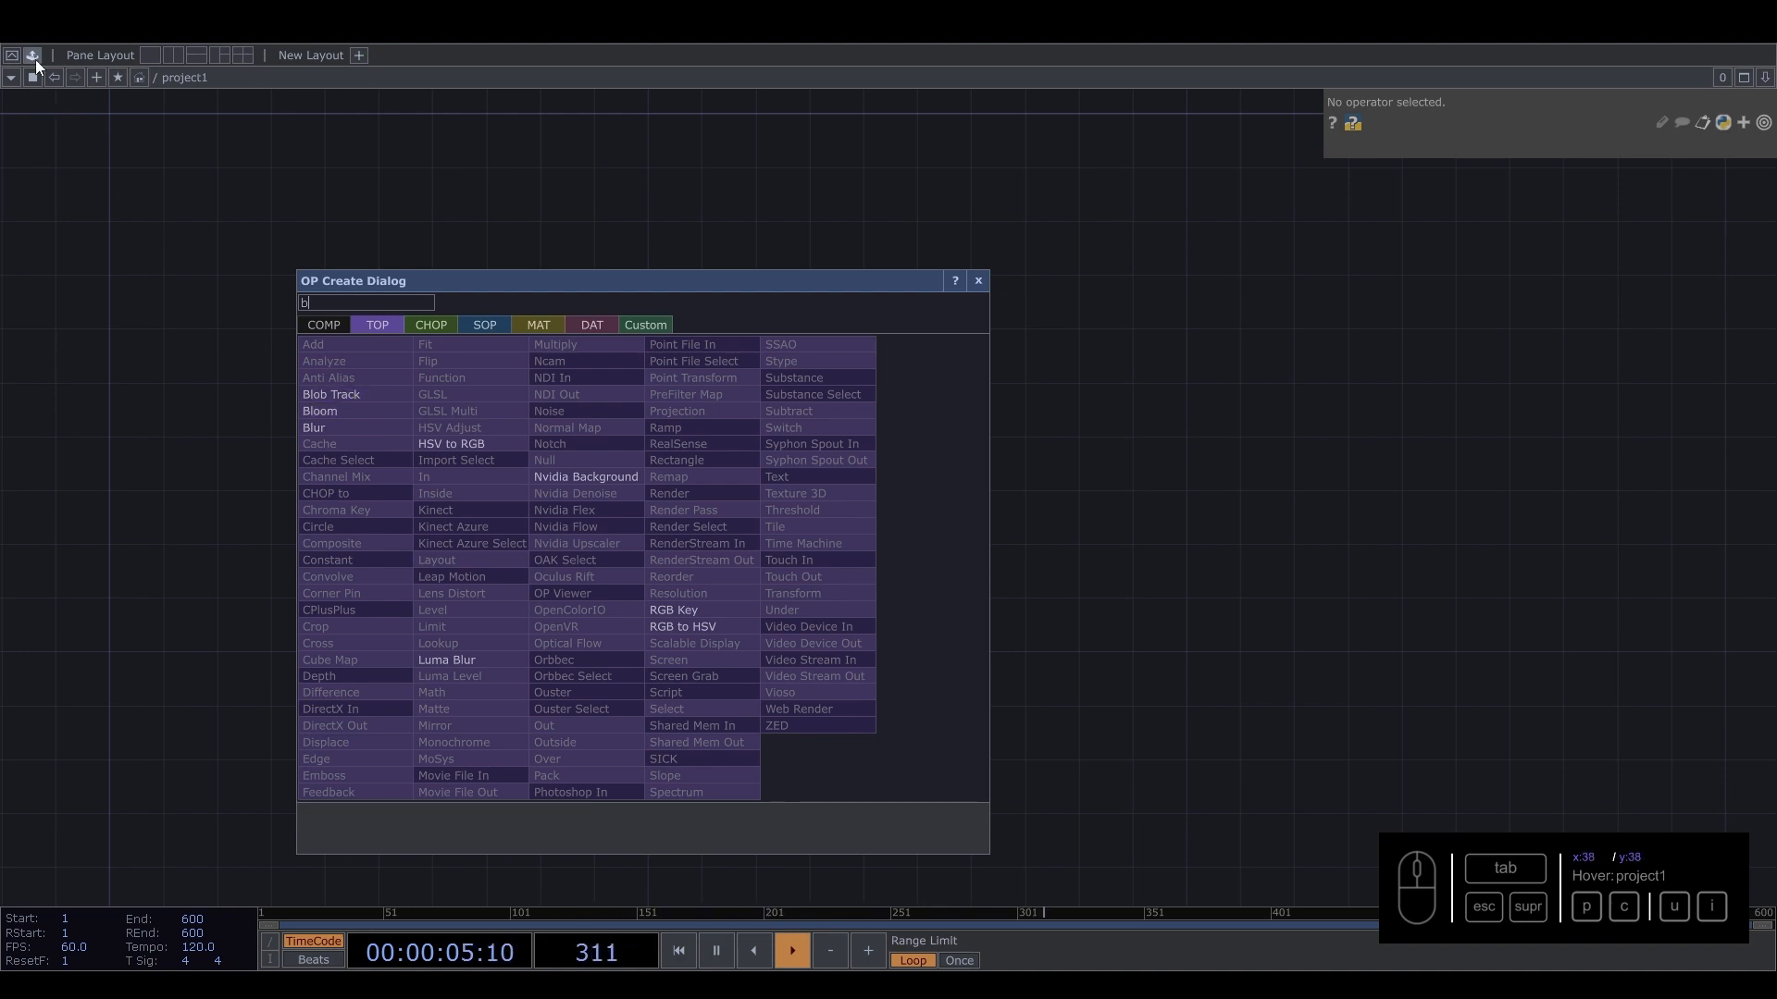
{"action": "left_click", "coordinate": [488, 319]}
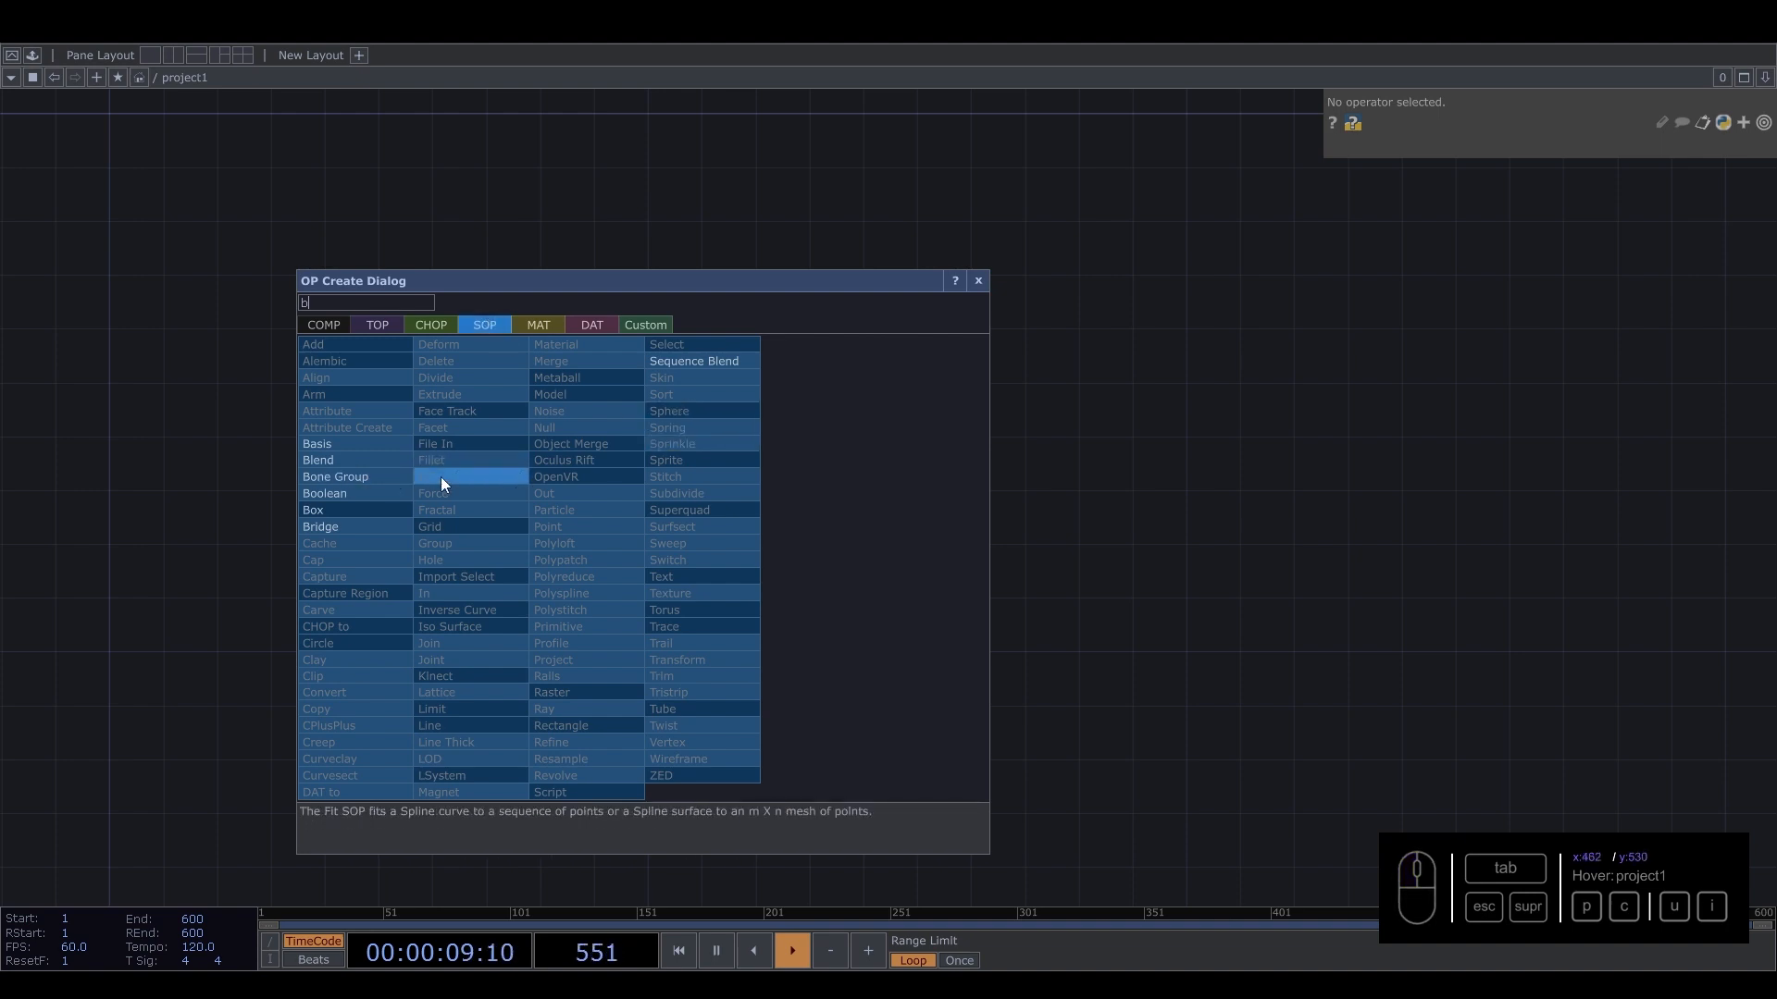
{"action": "key", "text": "Delete"}
{"action": "type", "text": "sphe"}
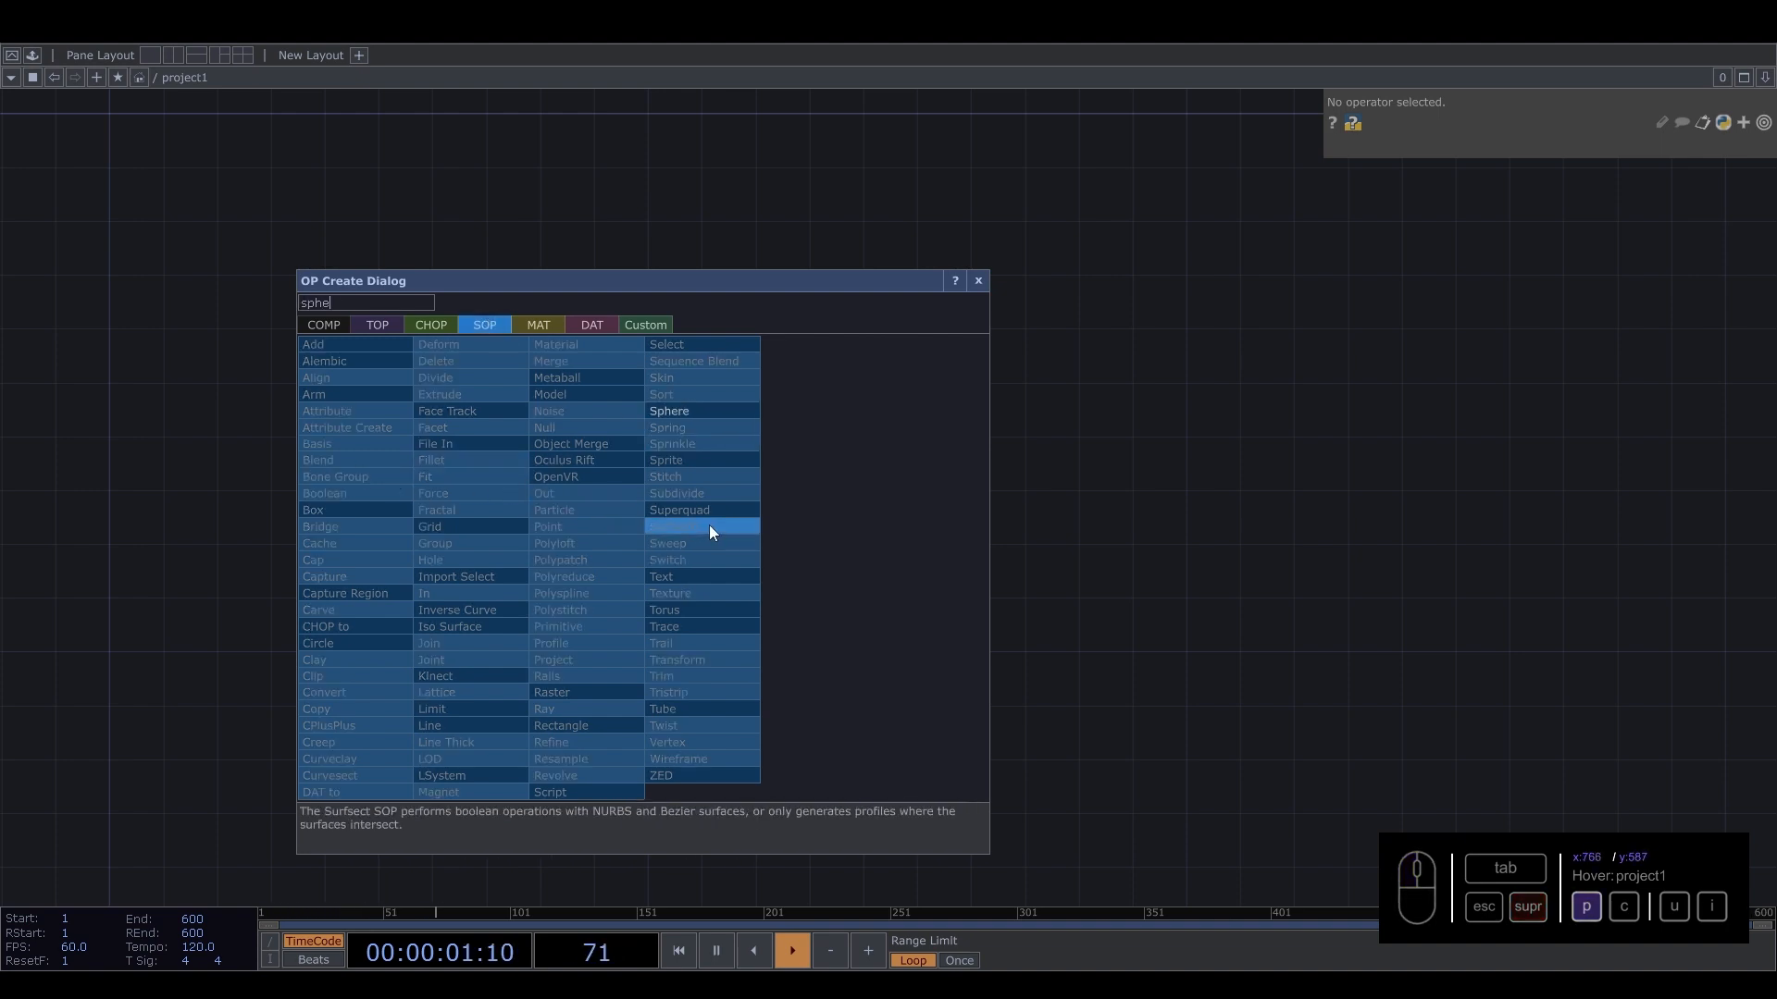
{"action": "left_click", "coordinate": [702, 409]}
{"action": "left_click", "coordinate": [640, 418]}
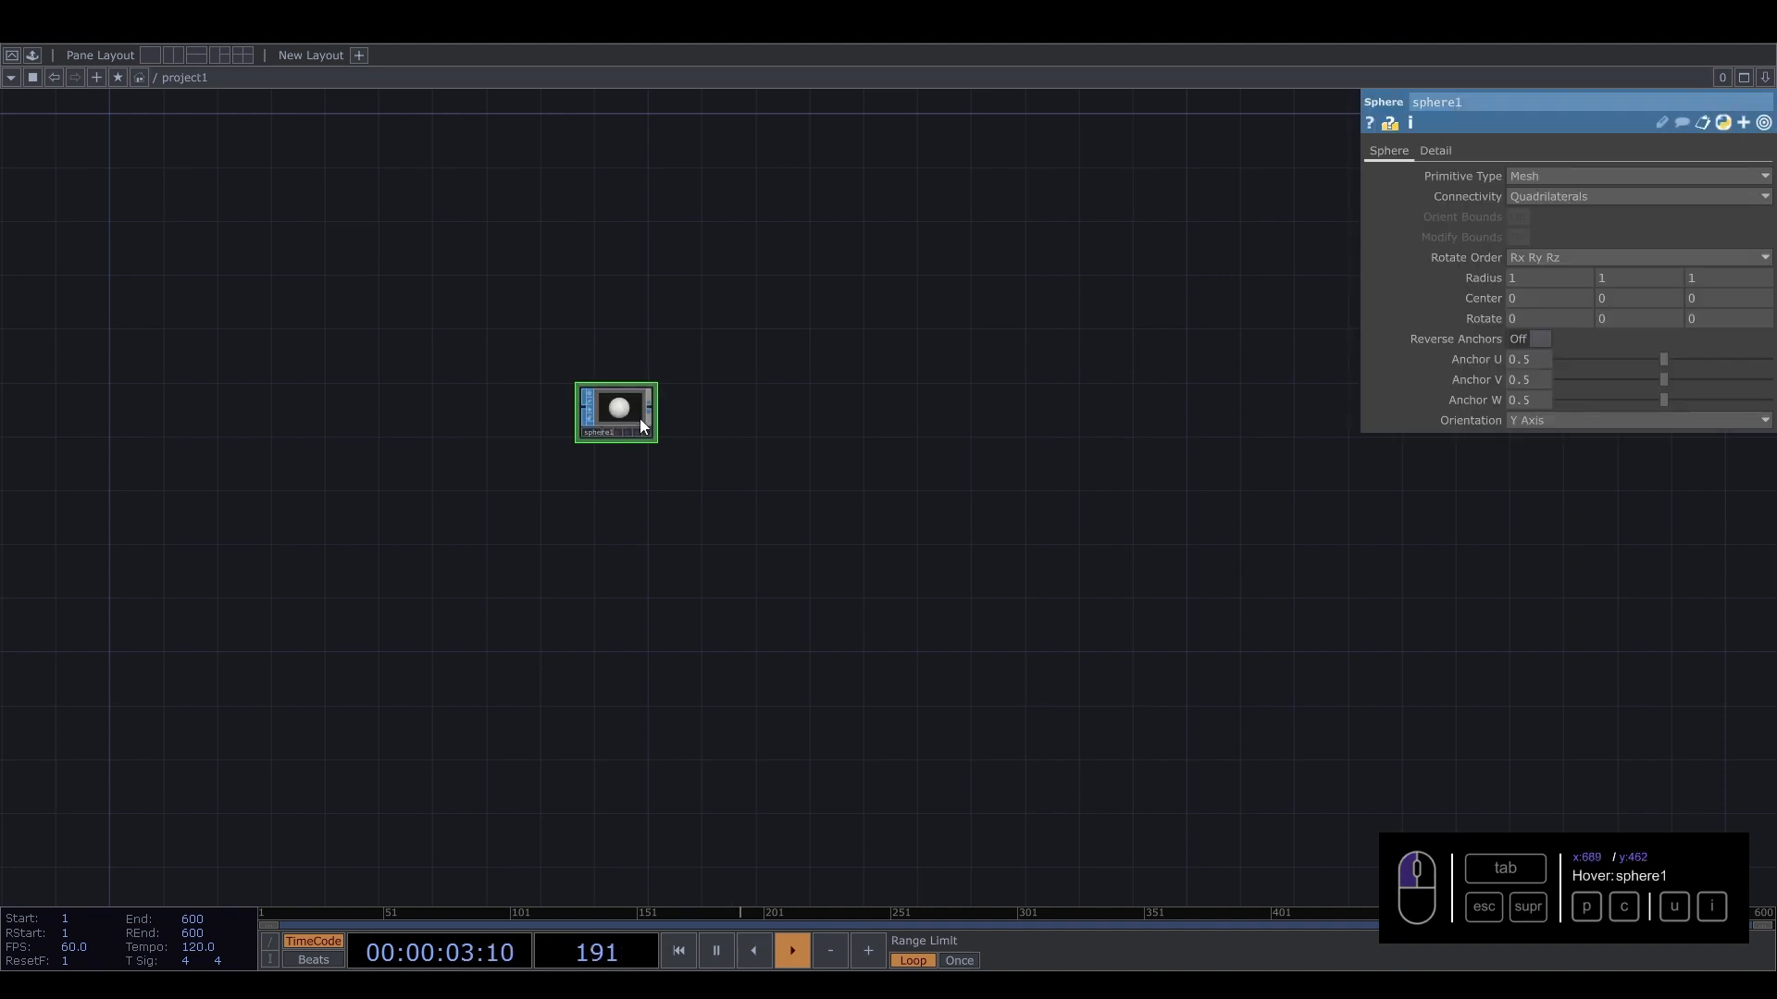
Set the sphere's Detail rows to 90.
{"action": "scroll", "coordinate": [634, 407], "scroll_direction": "up", "scroll_amount": 4}
{"action": "left_click", "coordinate": [1449, 152]}
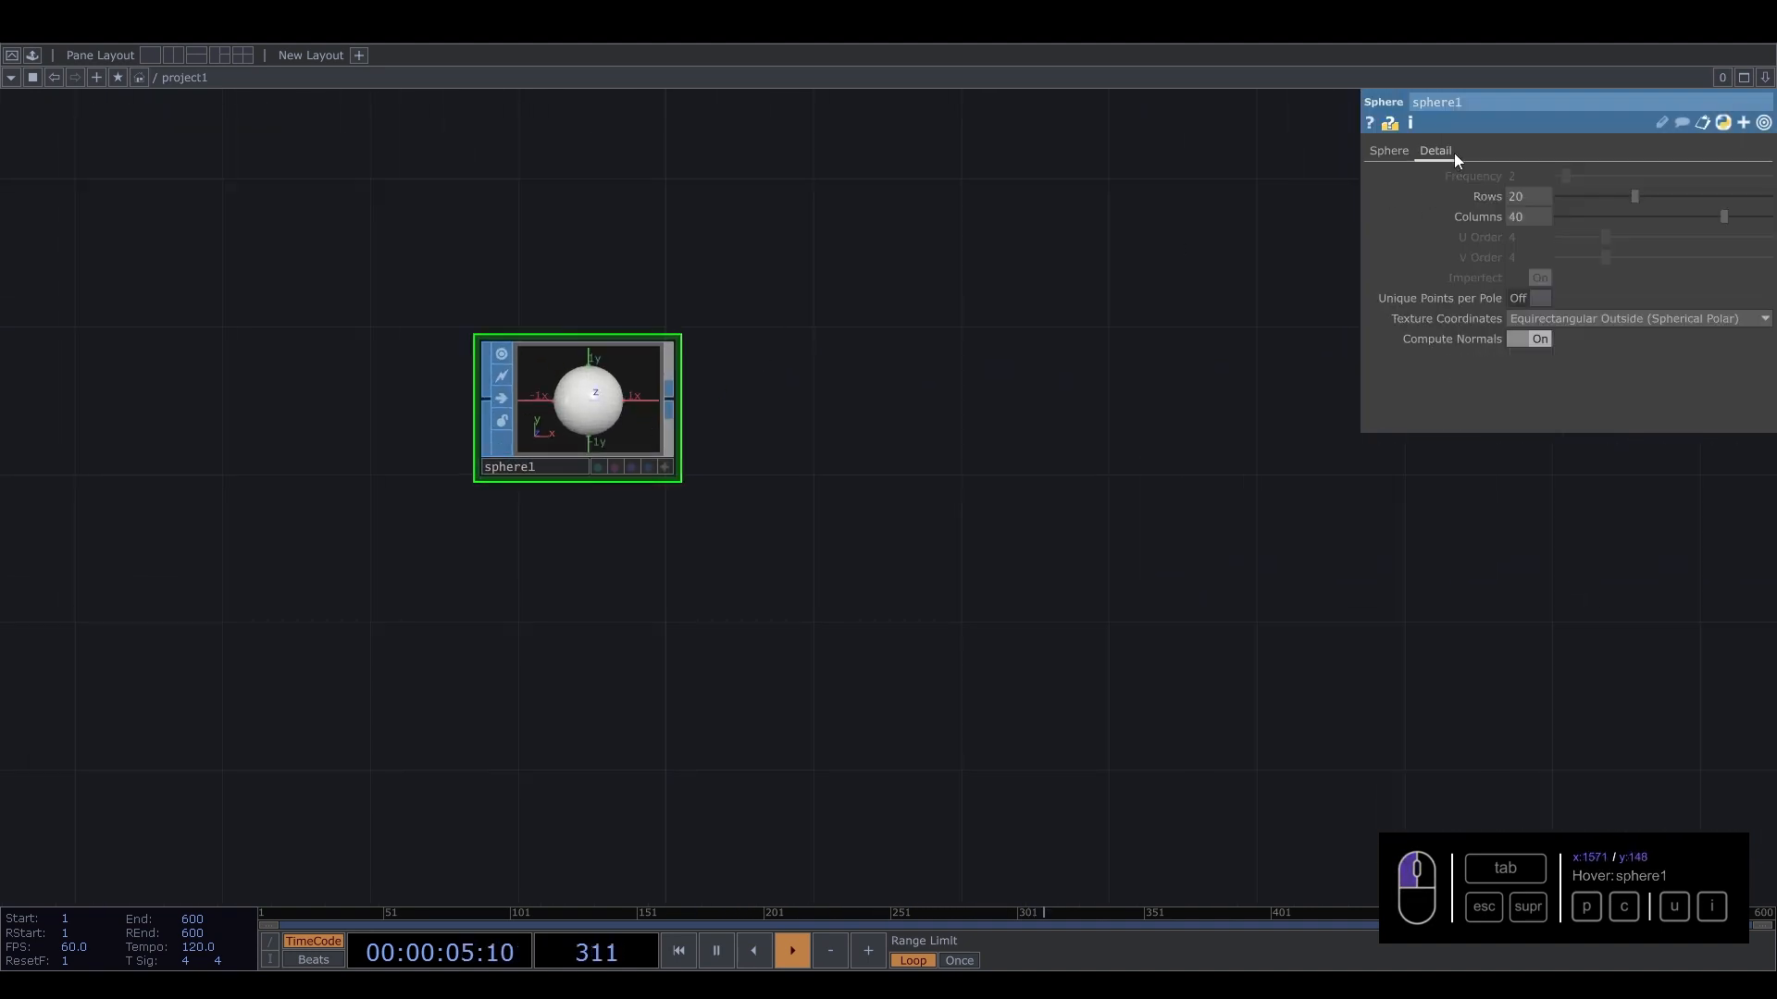
{"action": "left_click_drag", "start_coordinate": [1533, 197], "coordinate": [1306, 192]}
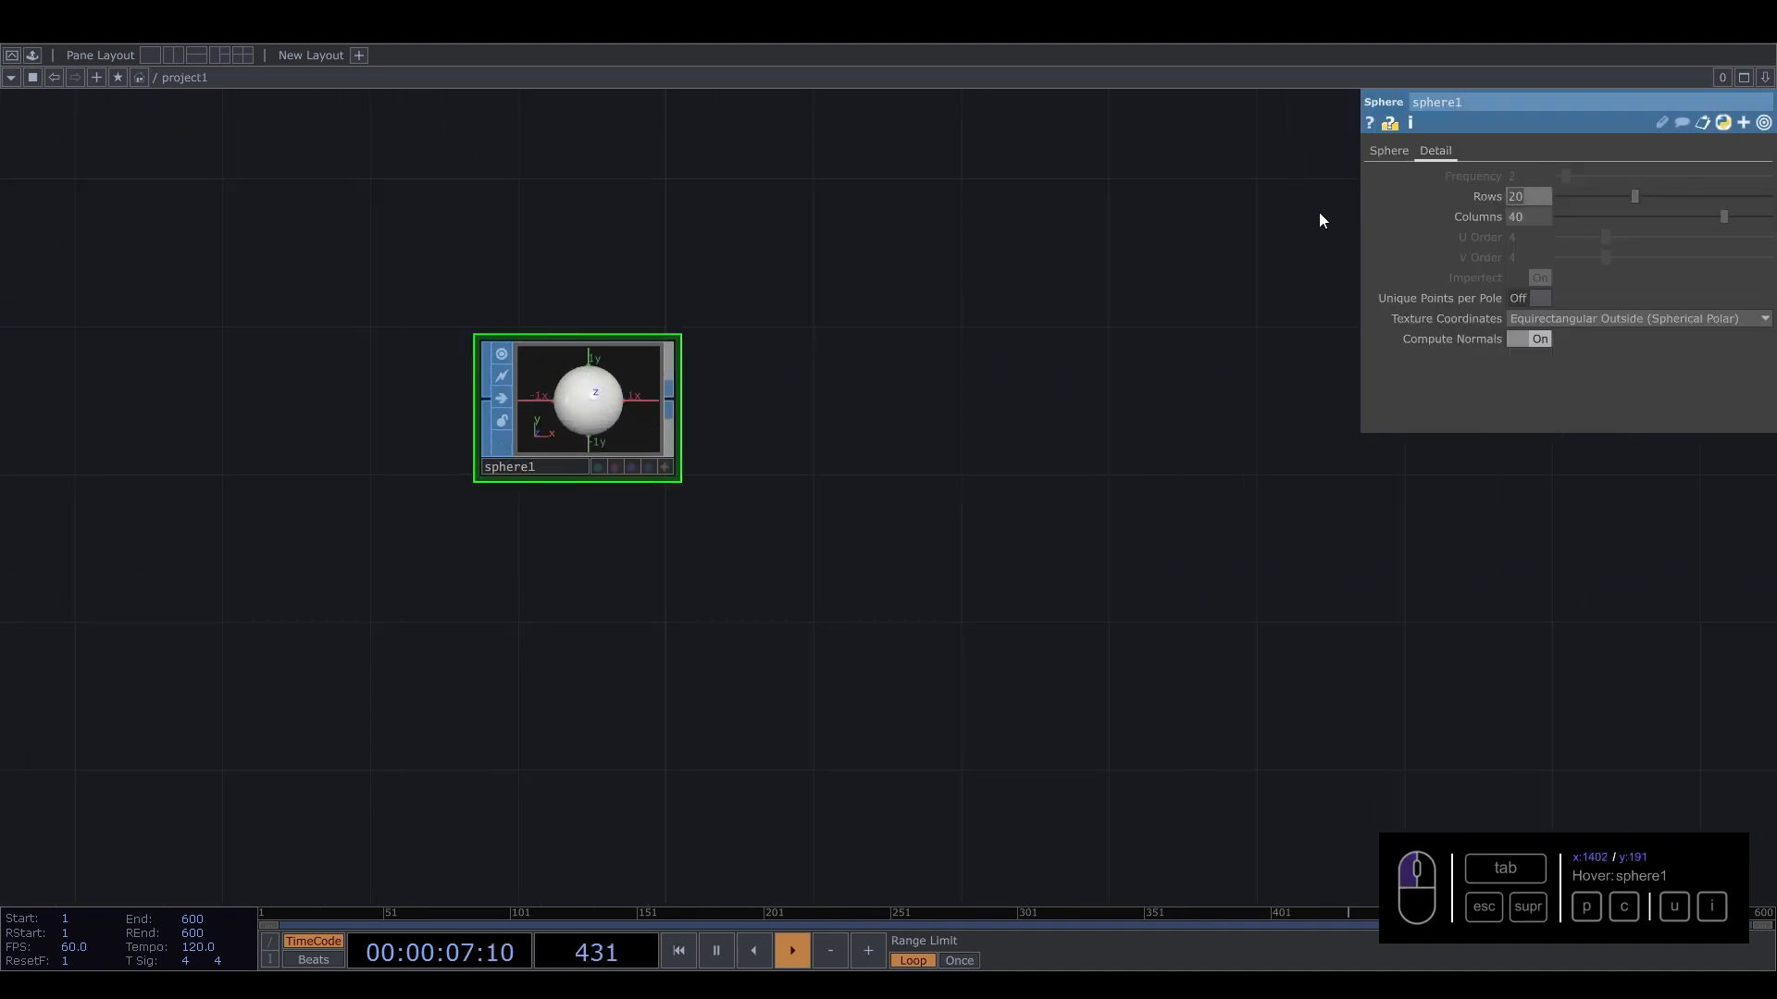
{"action": "type", "text": "90"}
Set the sphere's columns to 90 and turn on Unique Points per Pole.
{"action": "left_click_drag", "start_coordinate": [1531, 217], "coordinate": [1457, 215]}
{"action": "type", "text": "09"}
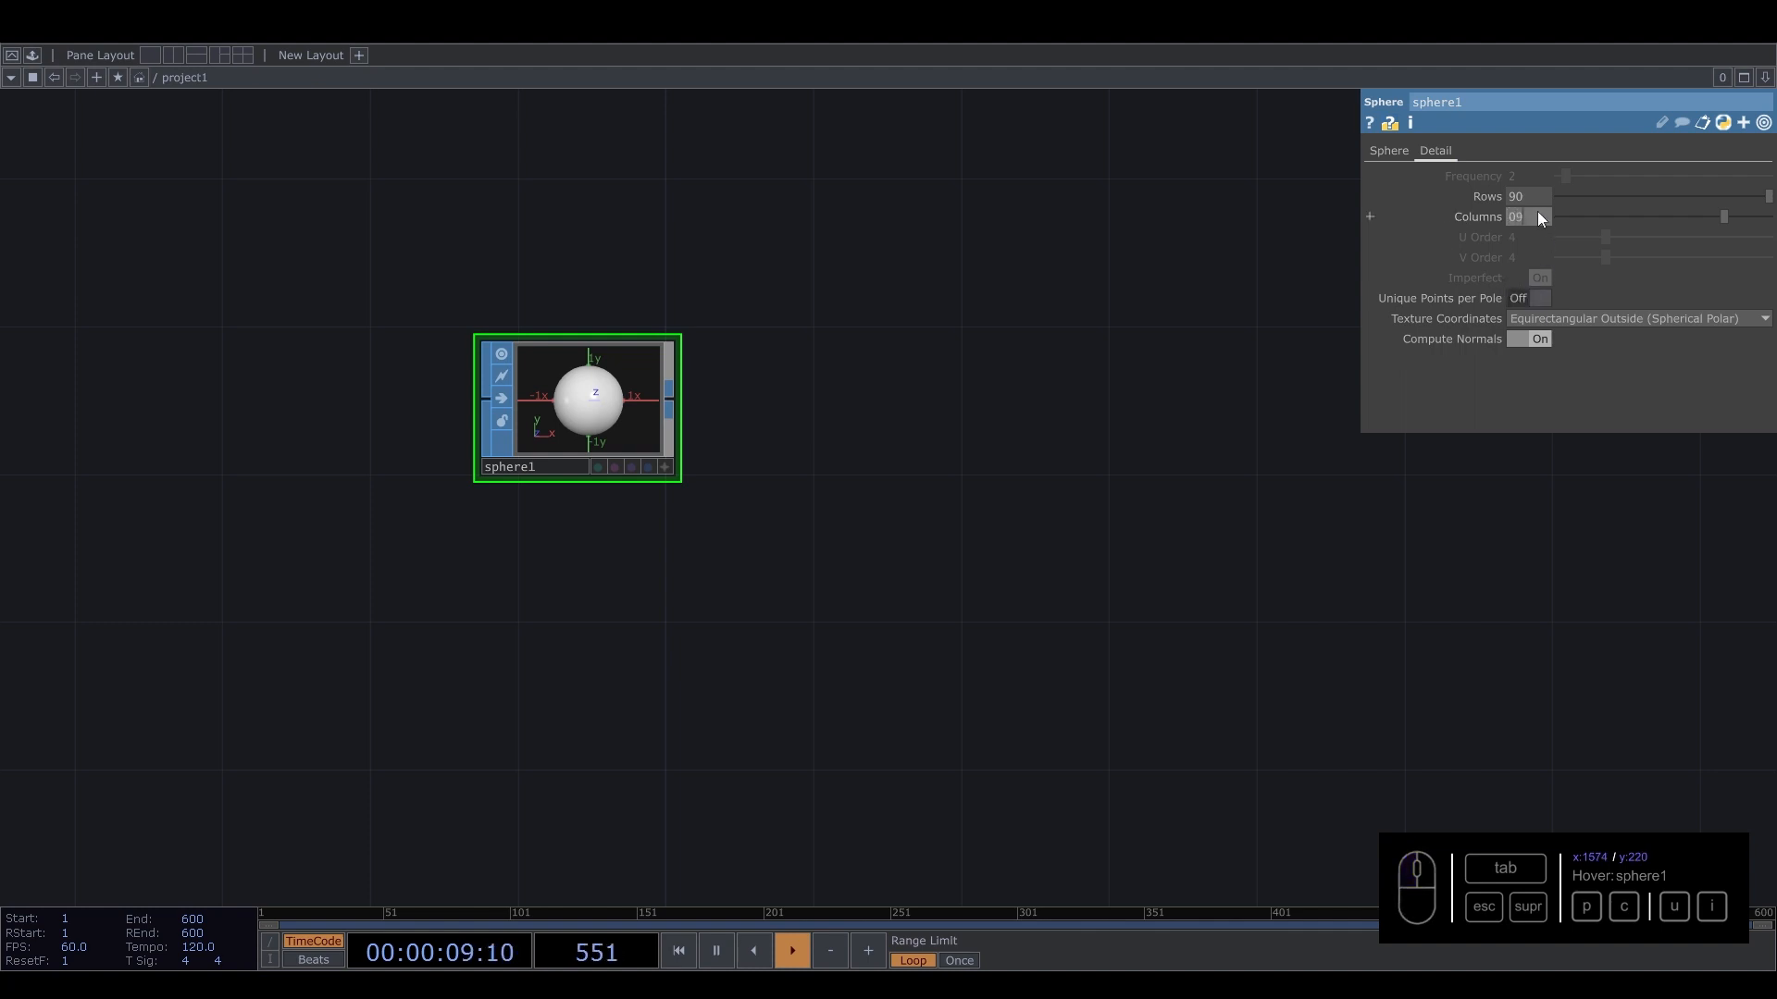
{"action": "left_click", "coordinate": [1543, 298]}
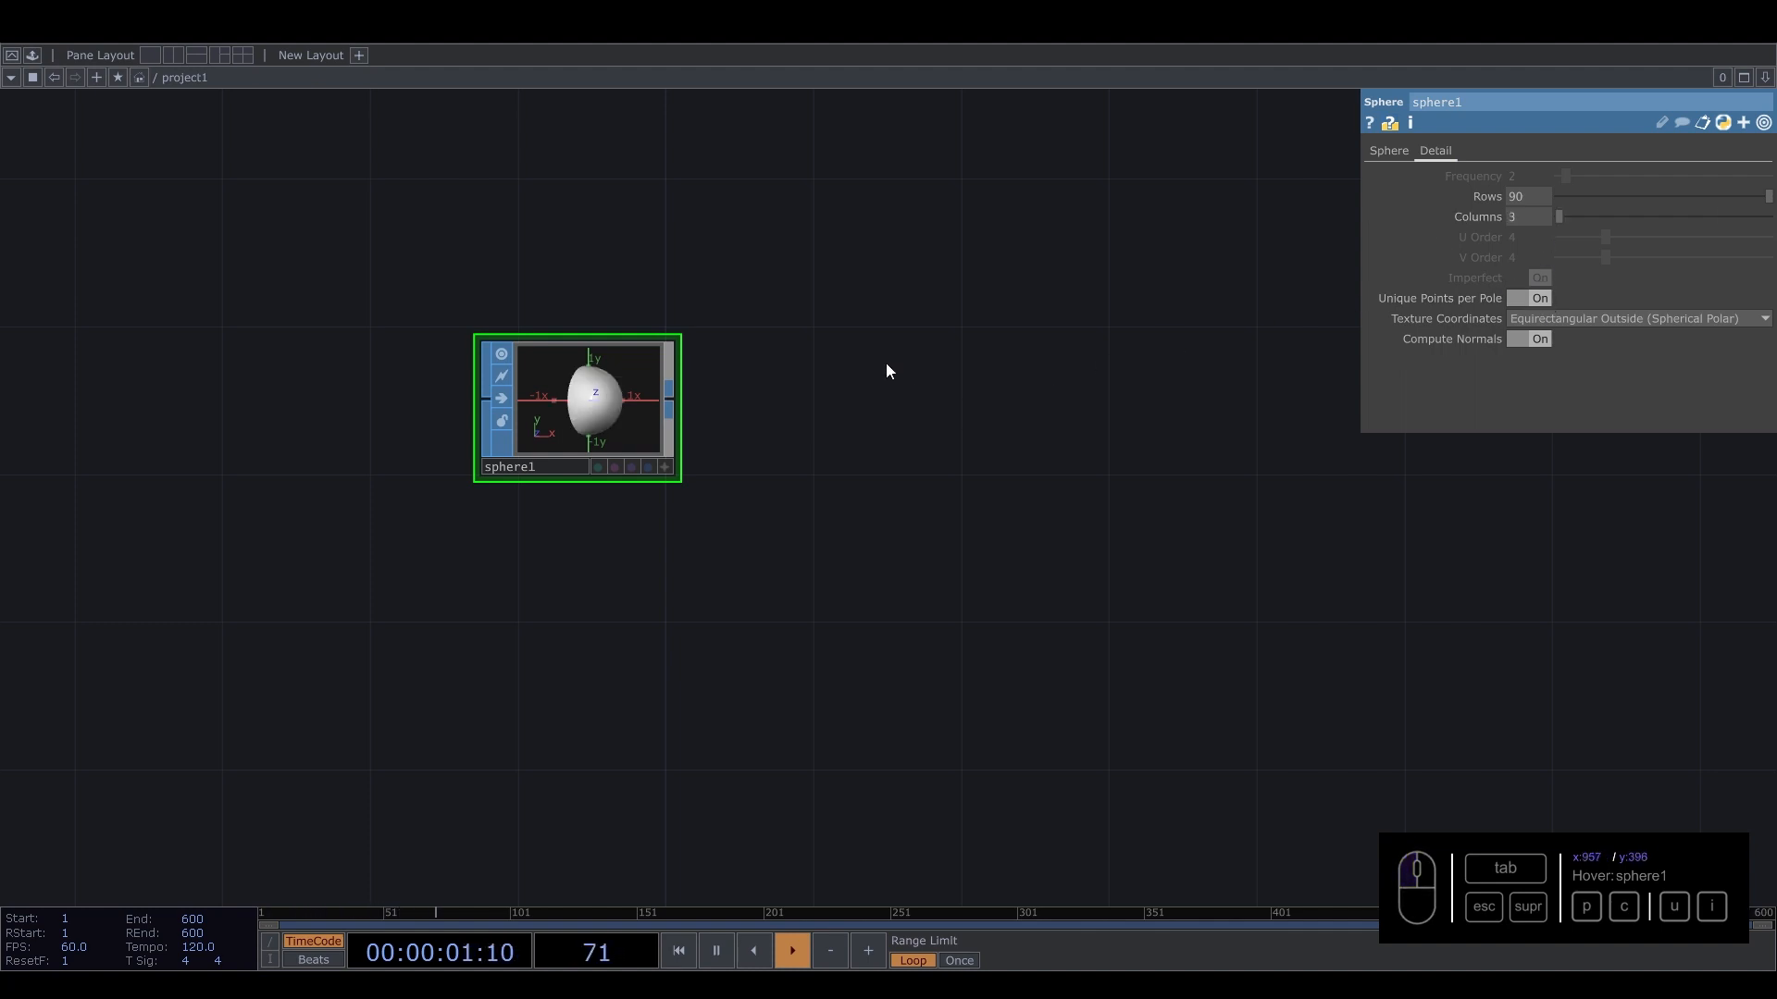
{"action": "left_click_drag", "start_coordinate": [1529, 216], "coordinate": [1435, 221]}
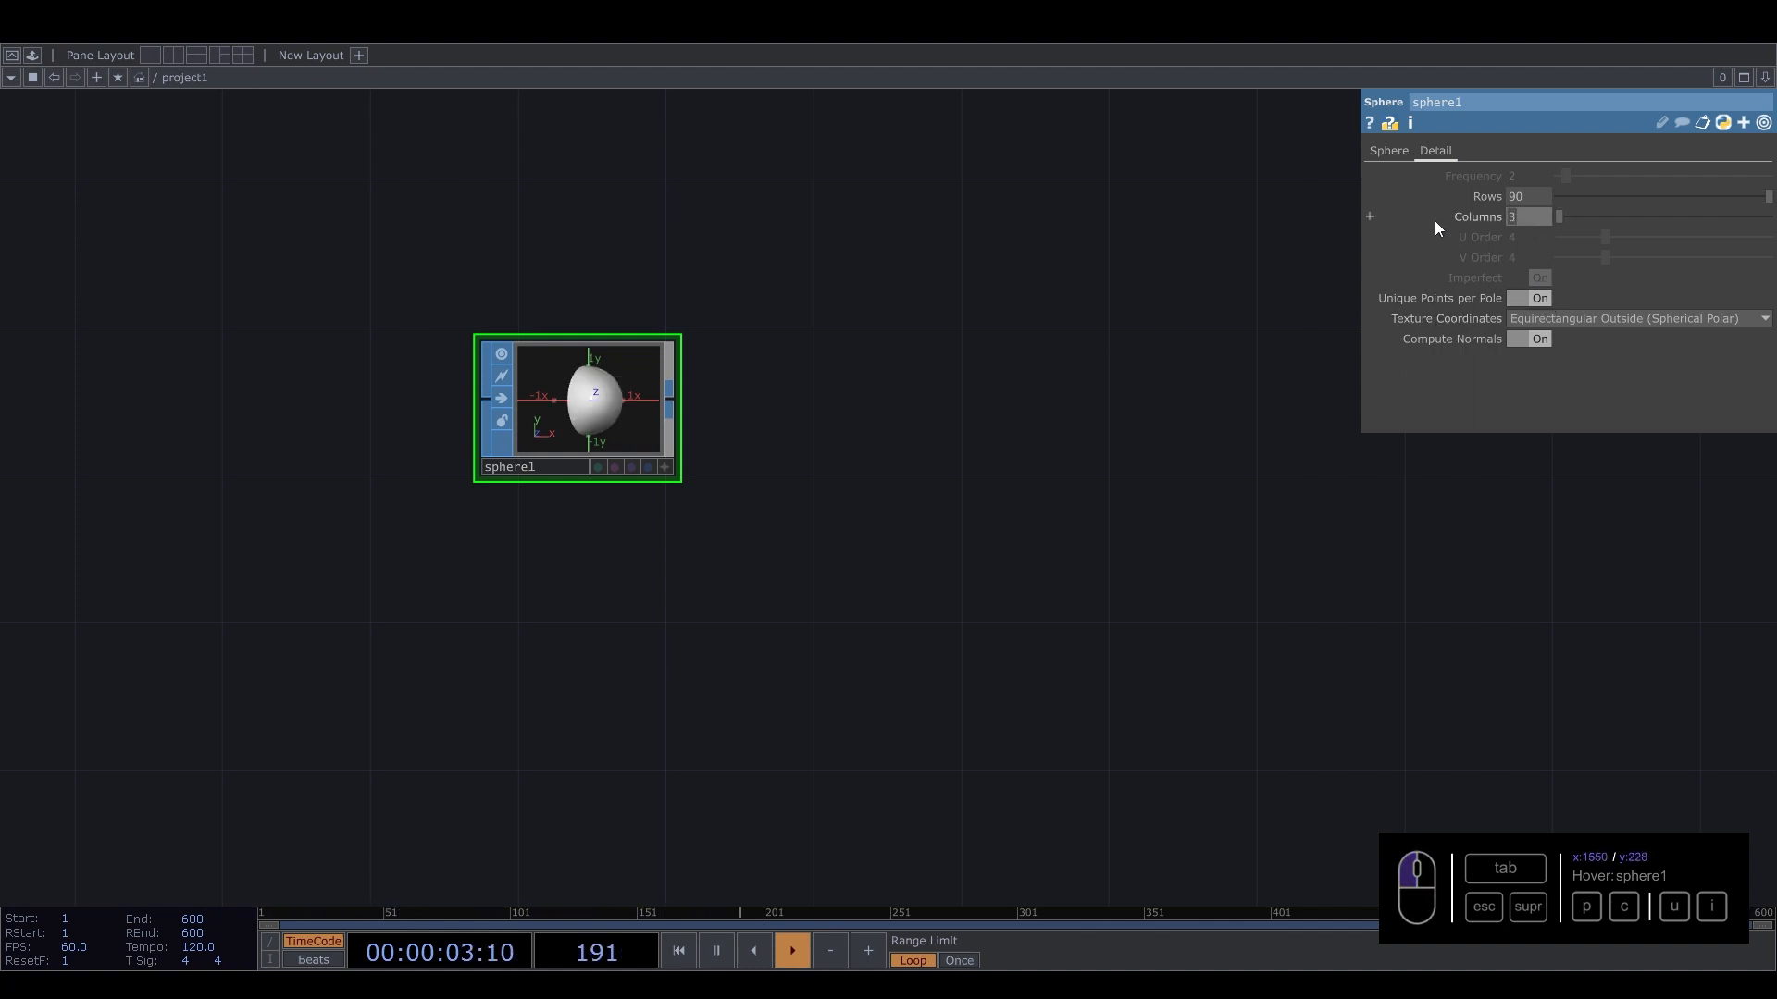
{"action": "type", "text": "90"}
{"action": "key", "text": "Return"}
Append a Transform SOP to the sphere's output.
{"action": "left_click", "coordinate": [669, 398]}
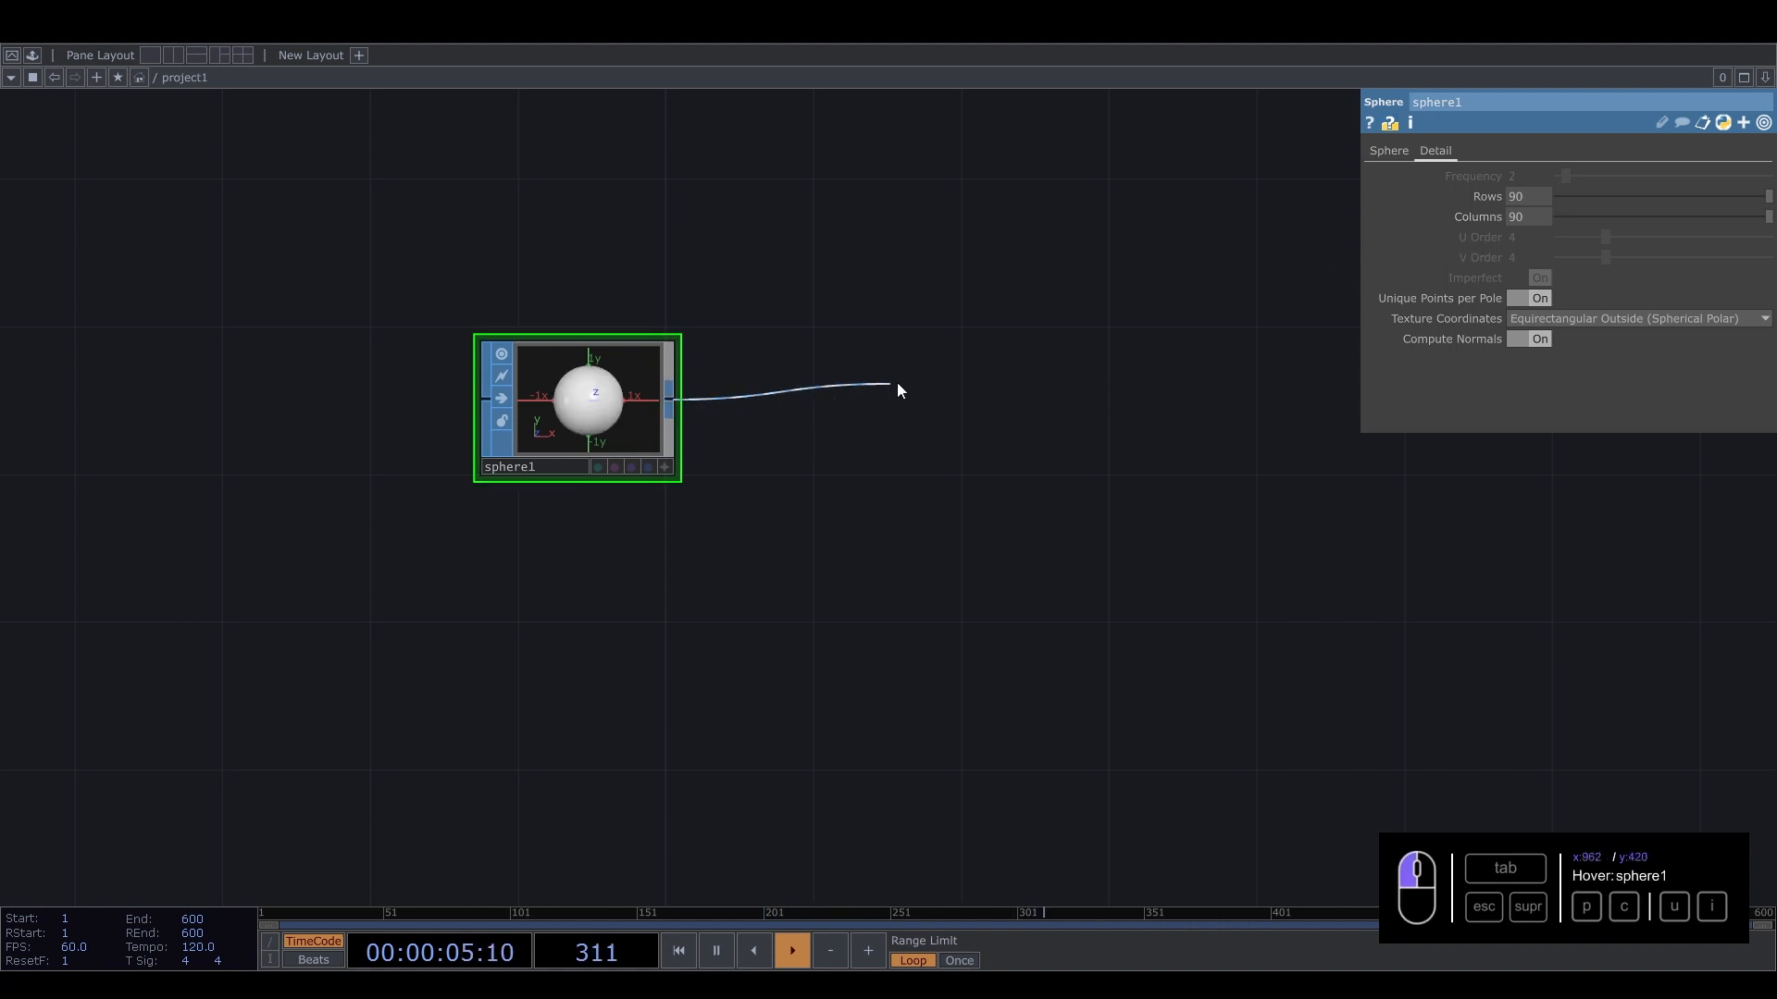
{"action": "key", "text": "Tab"}
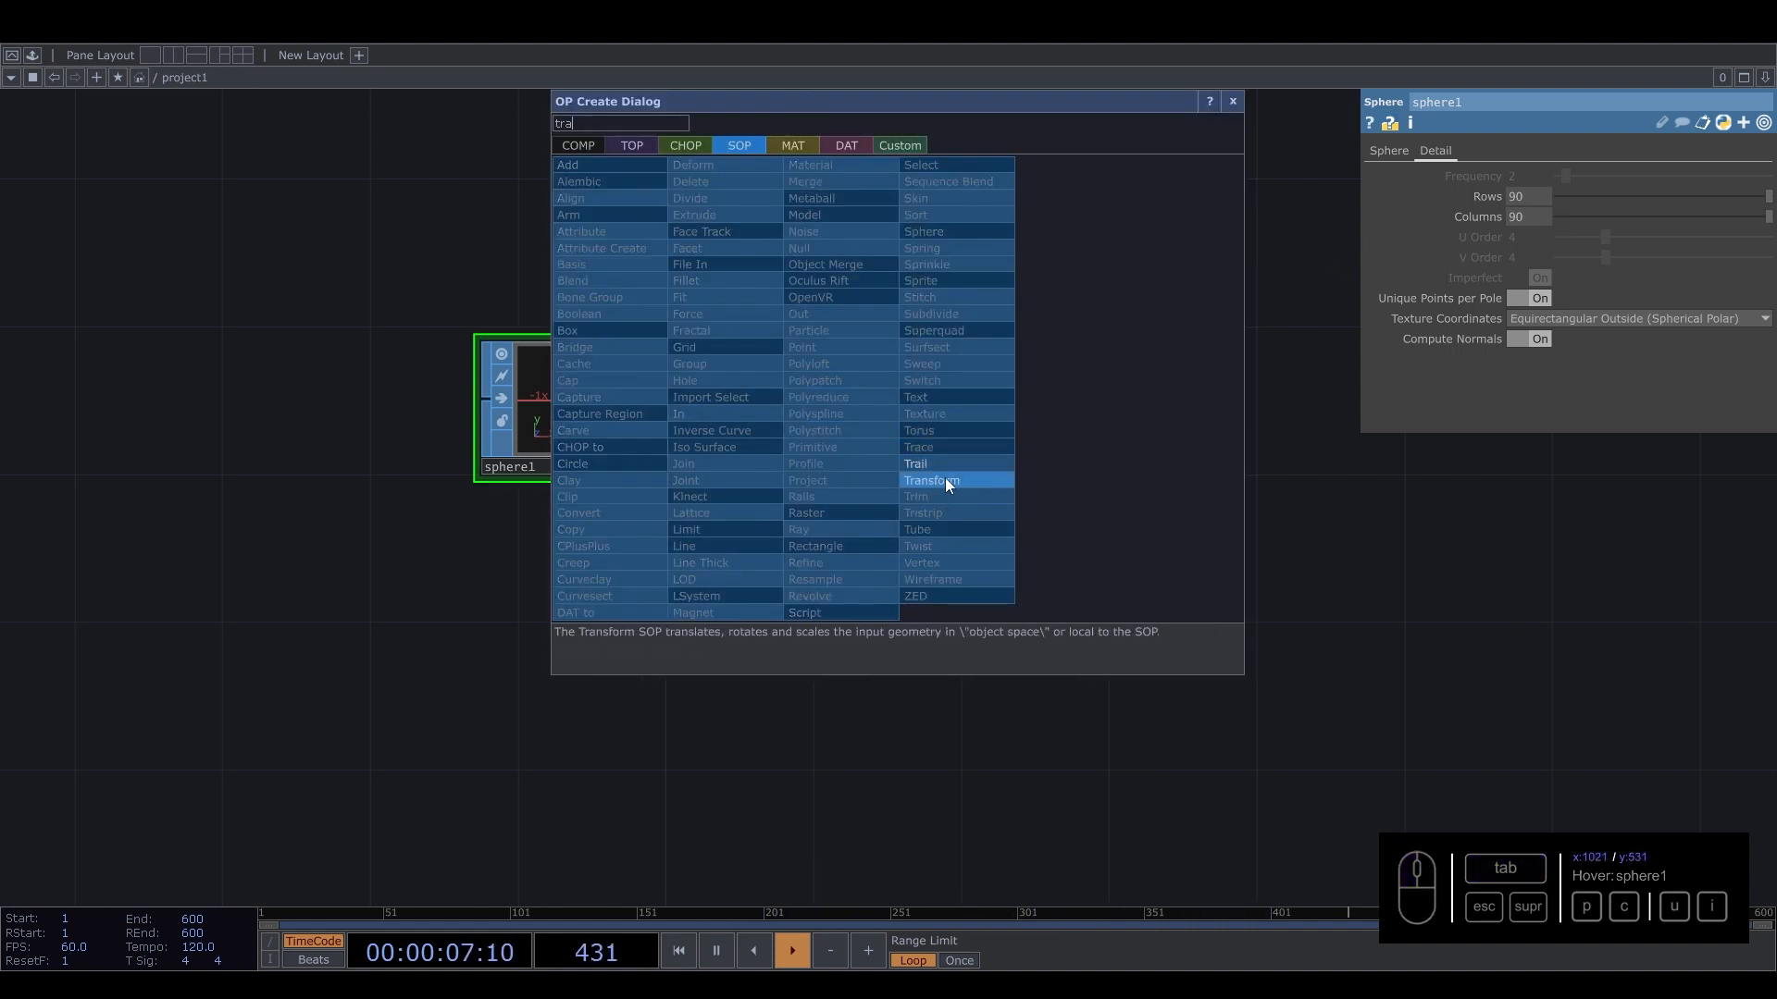
{"action": "left_click", "coordinate": [944, 479]}
{"action": "left_click", "coordinate": [841, 410]}
Append a Geometry COMP to the Transform SOP's output.
{"action": "left_click_drag", "start_coordinate": [942, 412], "coordinate": [620, 447]}
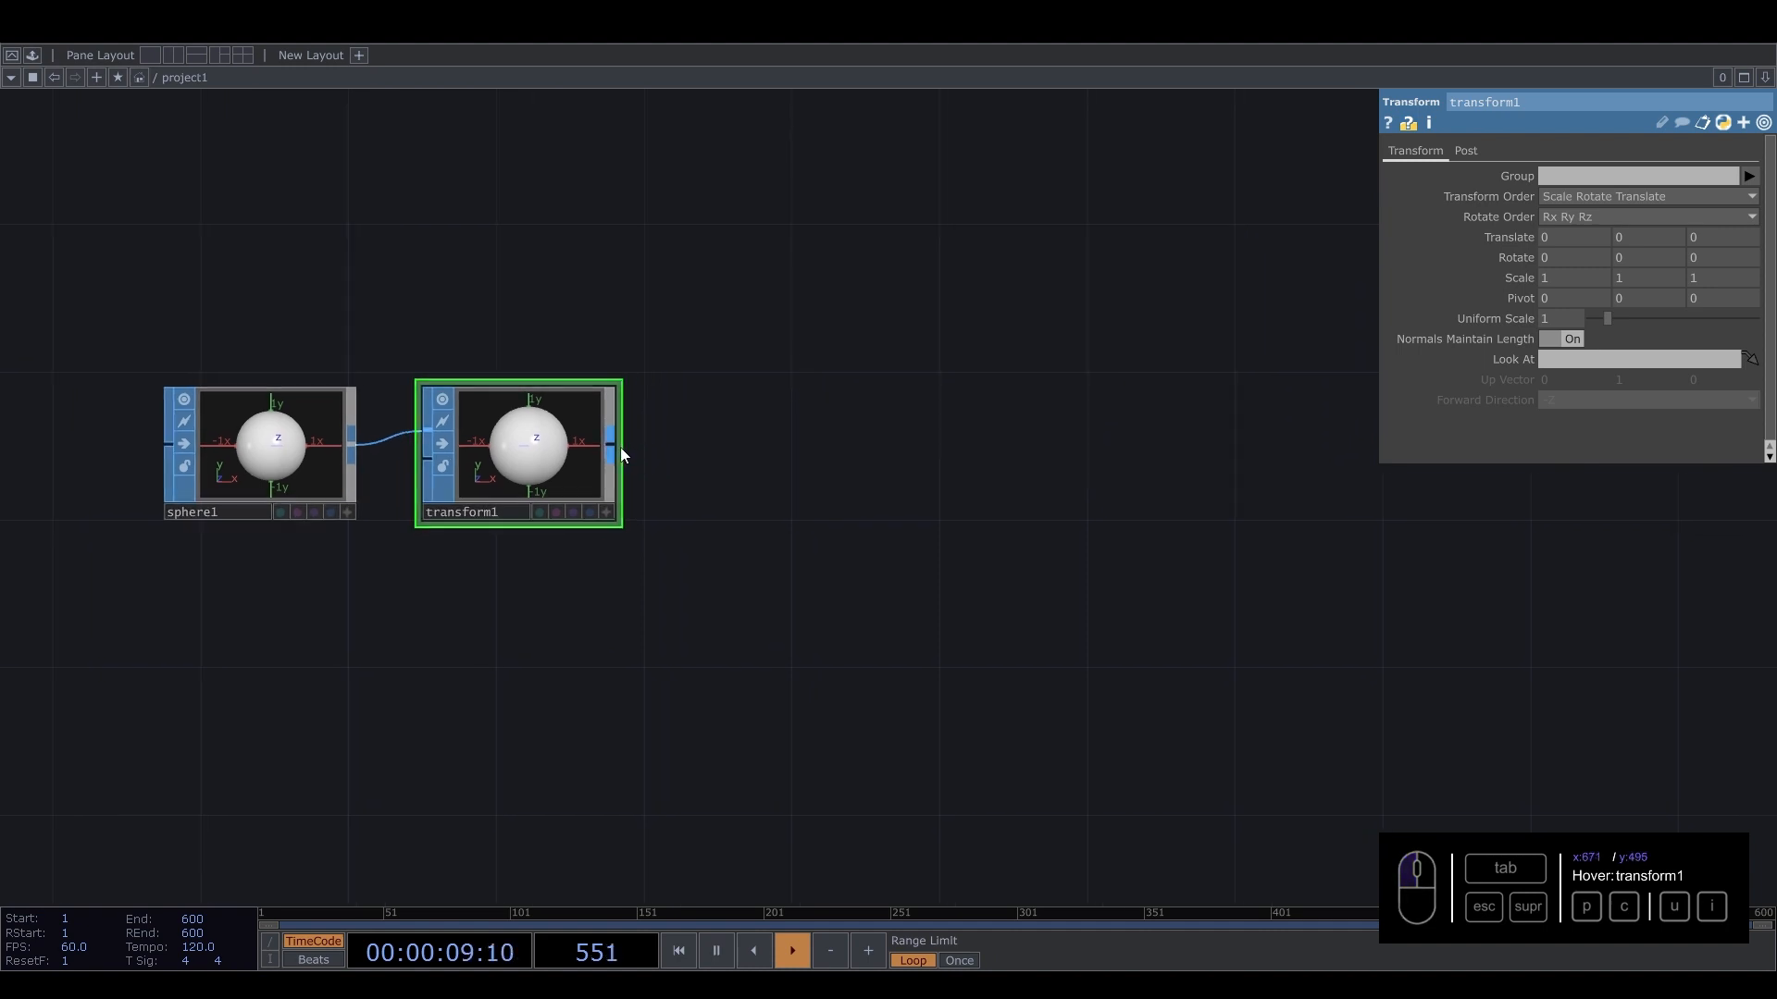
{"action": "left_click", "coordinate": [620, 447]}
{"action": "key", "text": "Tab"}
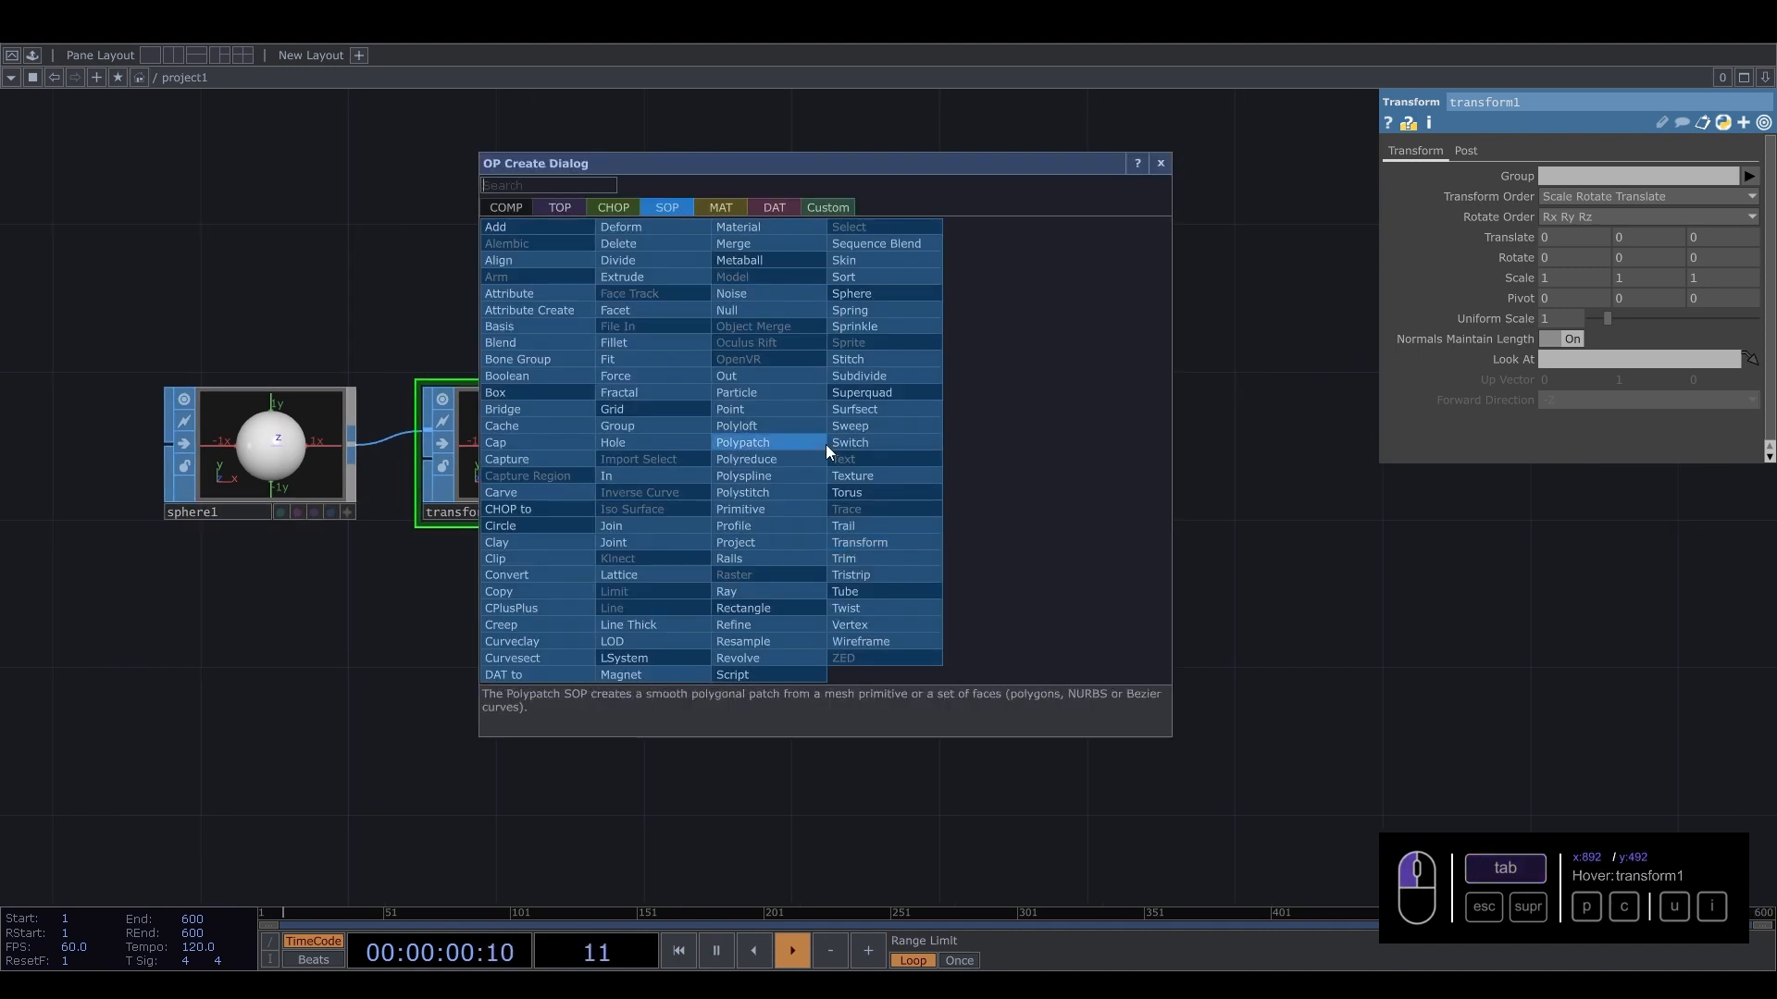
{"action": "left_click", "coordinate": [518, 207]}
{"action": "type", "text": "ge"}
{"action": "left_click", "coordinate": [568, 359]}
{"action": "left_click", "coordinate": [884, 420]}
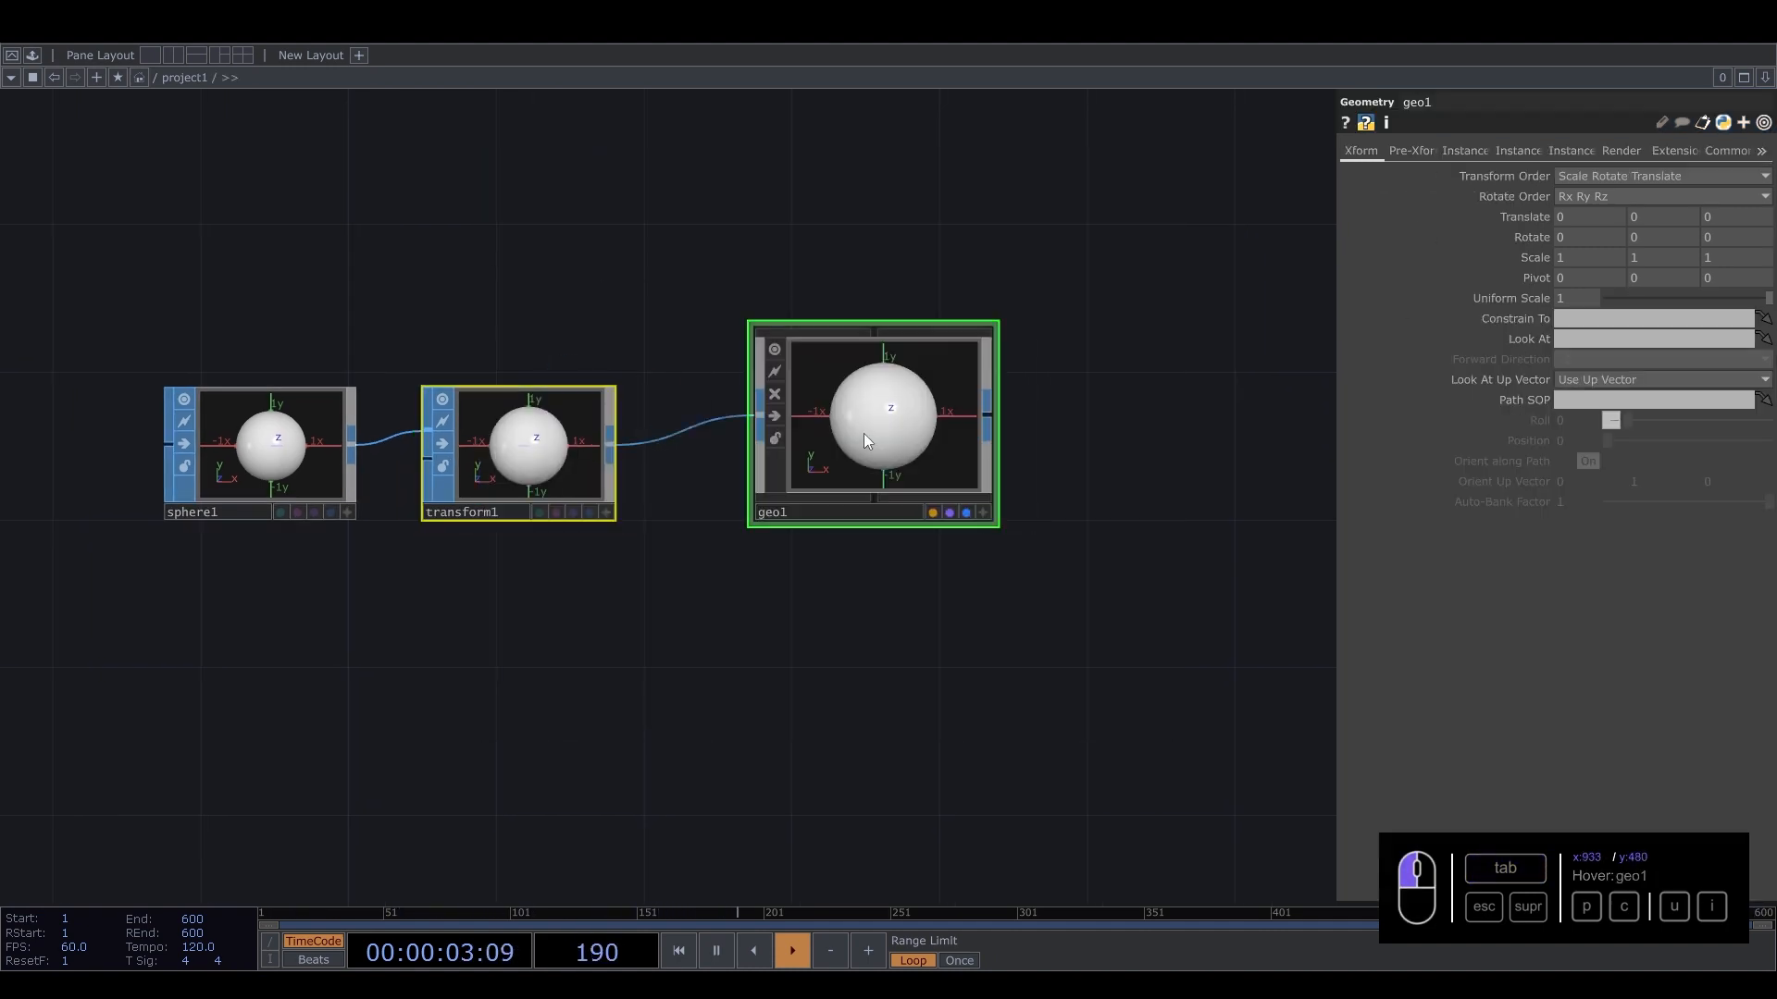
Add a Camera COMP above the geometry component.
{"action": "scroll", "coordinate": [879, 421], "scroll_direction": "down", "scroll_amount": 3}
{"action": "left_click_drag", "start_coordinate": [765, 291], "coordinate": [630, 528]}
{"action": "key", "text": "Tab"}
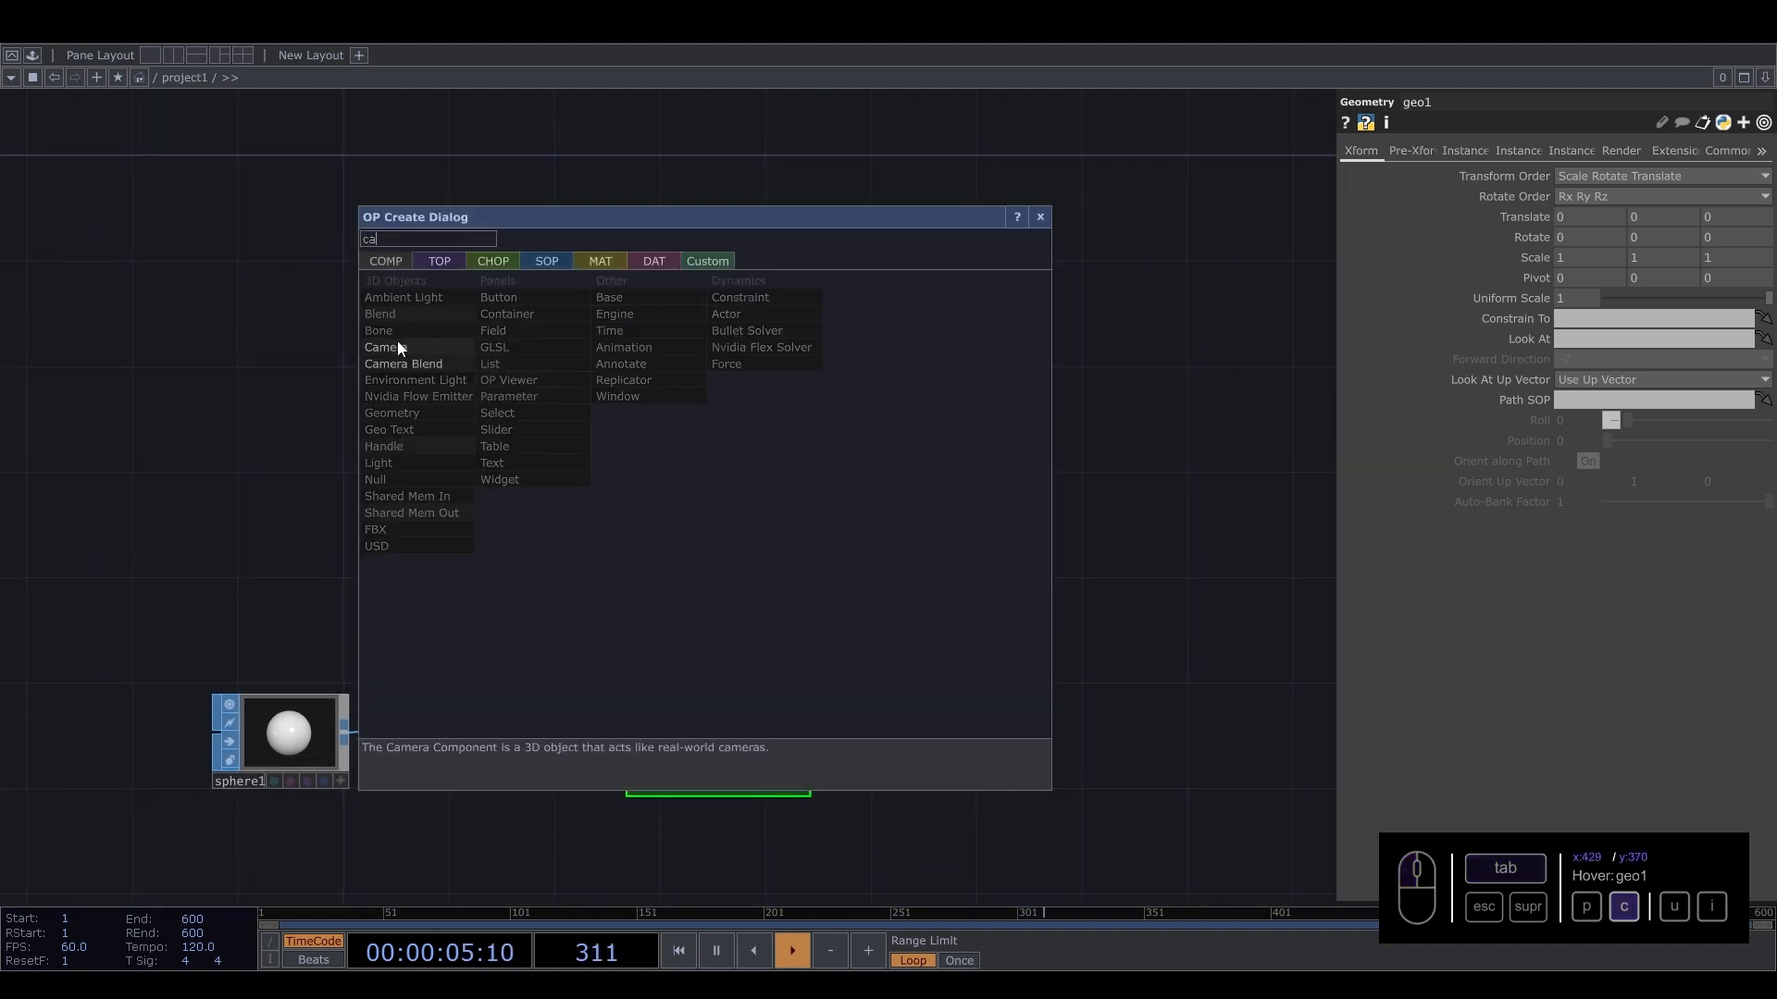
{"action": "left_click", "coordinate": [397, 345]}
{"action": "left_click", "coordinate": [713, 507]}
Add a Light COMP beside the camera.
{"action": "key", "text": "Tab"}
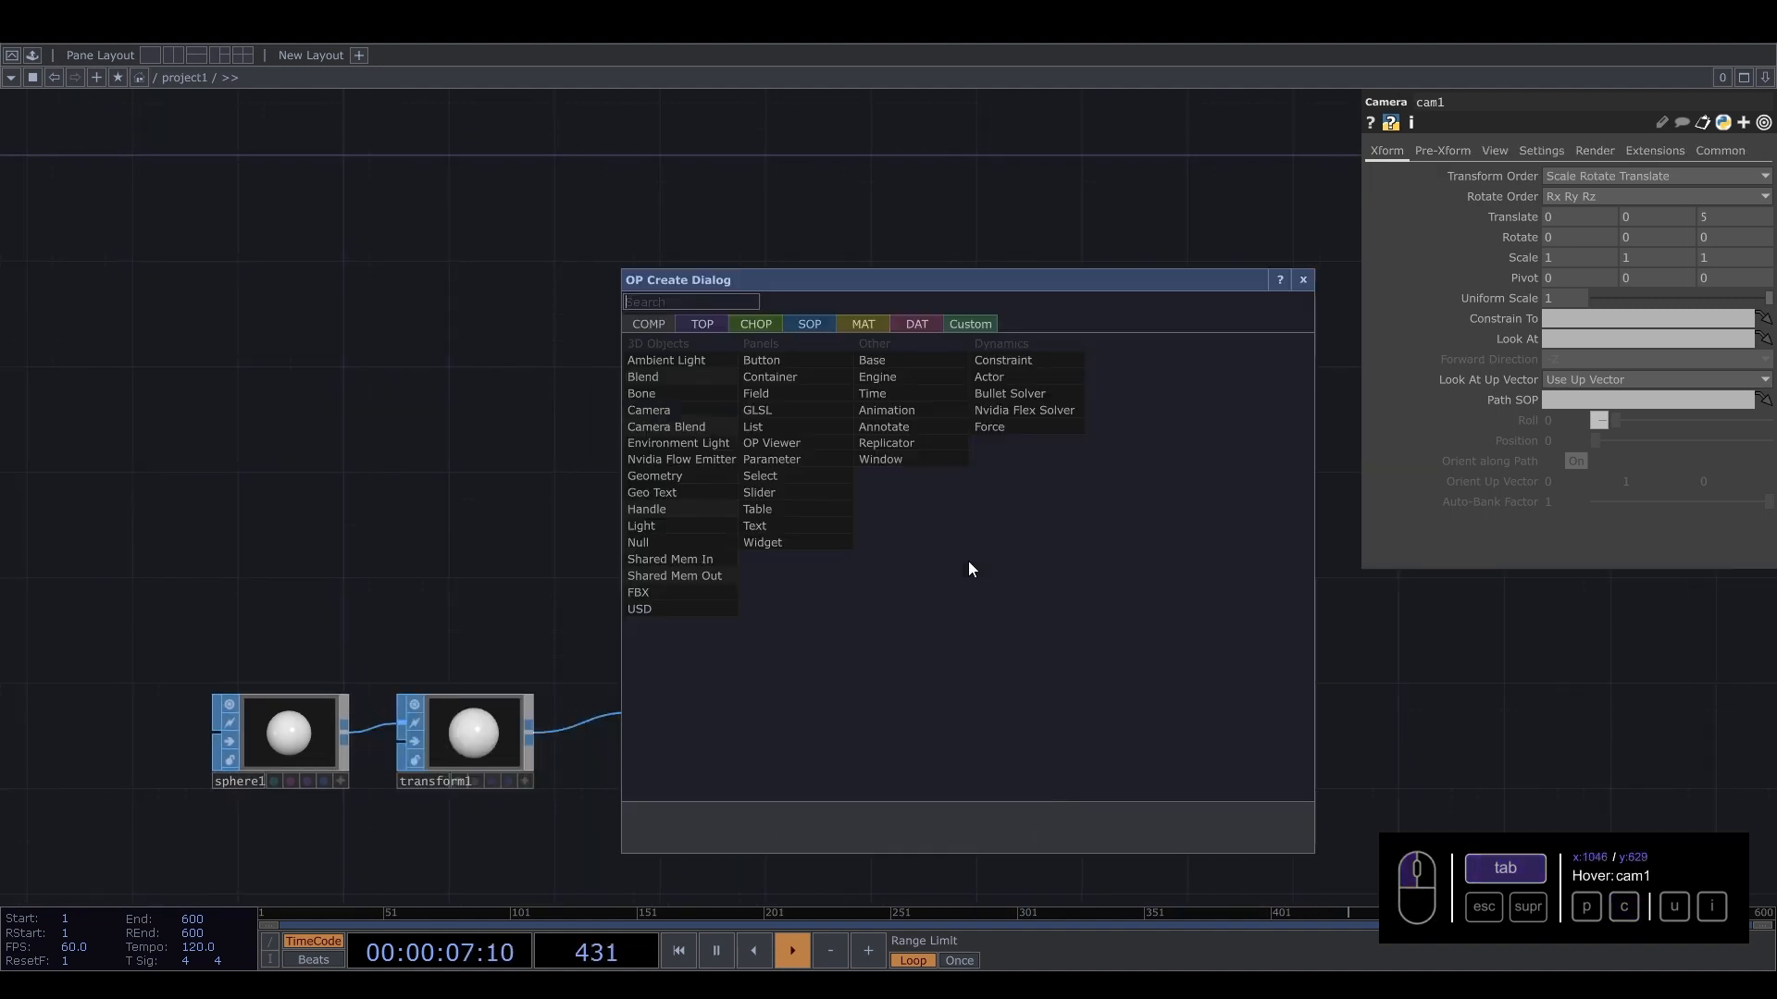
{"action": "type", "text": "li"}
{"action": "left_click", "coordinate": [641, 526]}
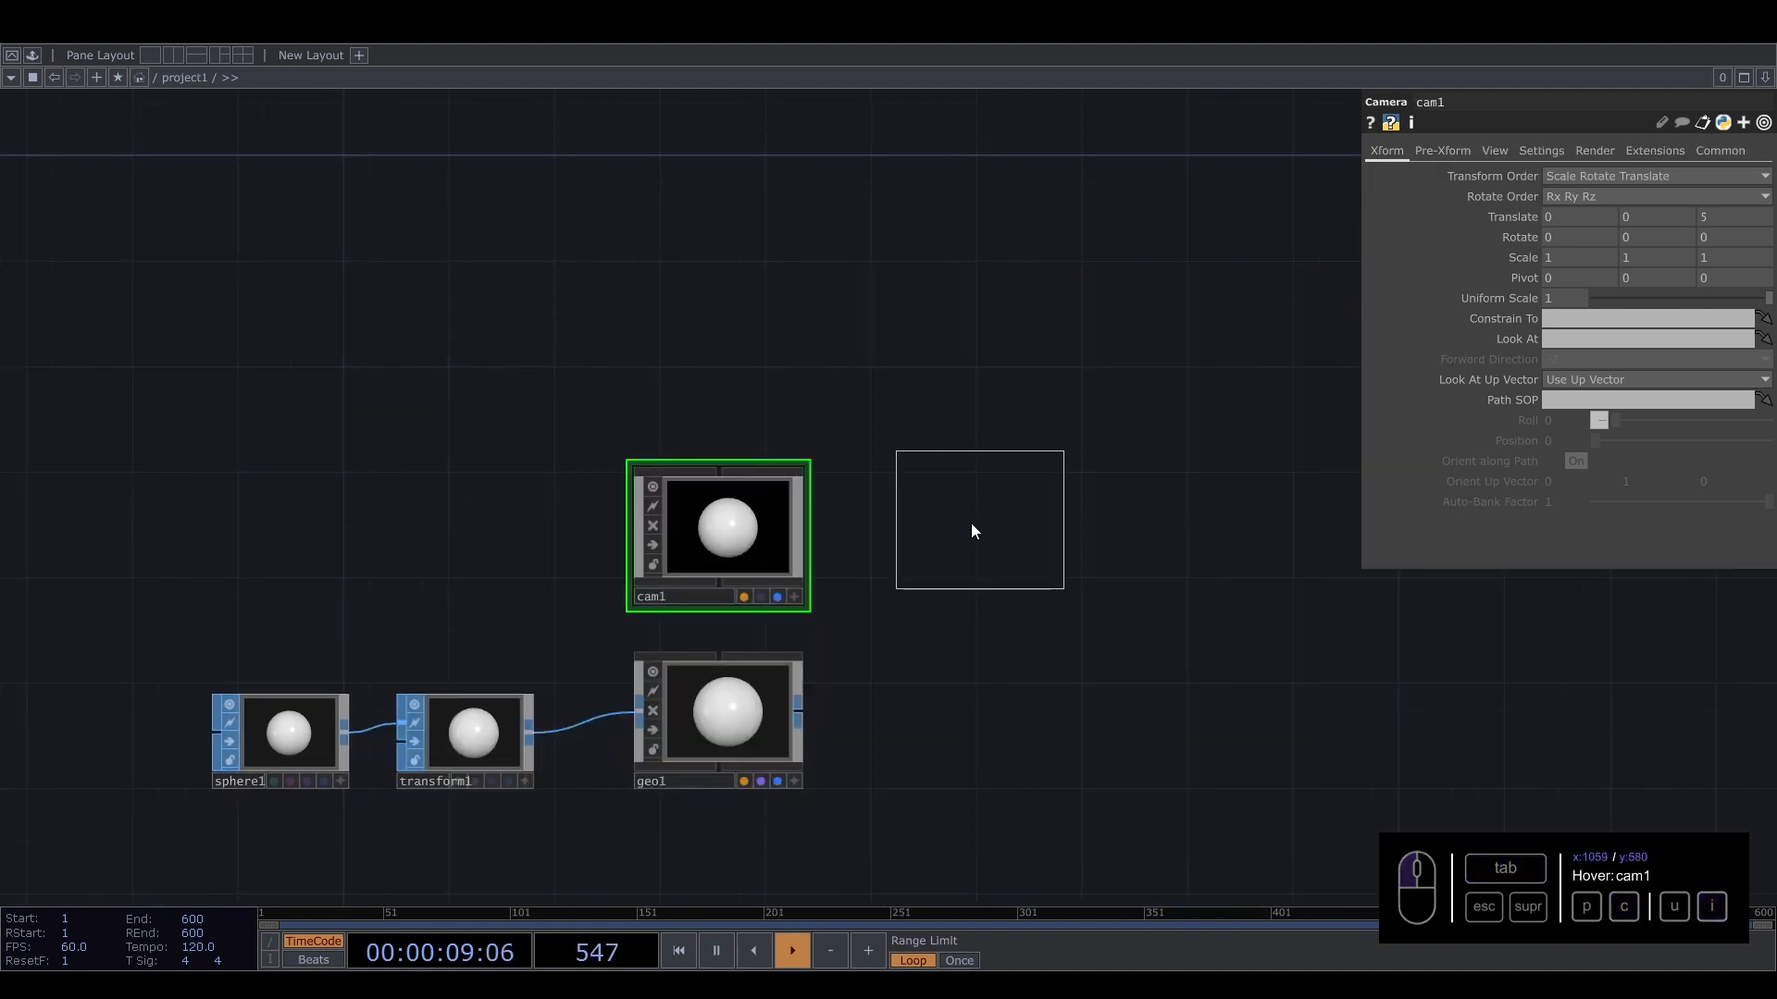
{"action": "left_click", "coordinate": [970, 524]}
Add a Render TOP next to the geometry component.
{"action": "key", "text": "Tab"}
{"action": "type", "text": "re"}
{"action": "left_click", "coordinate": [731, 442]}
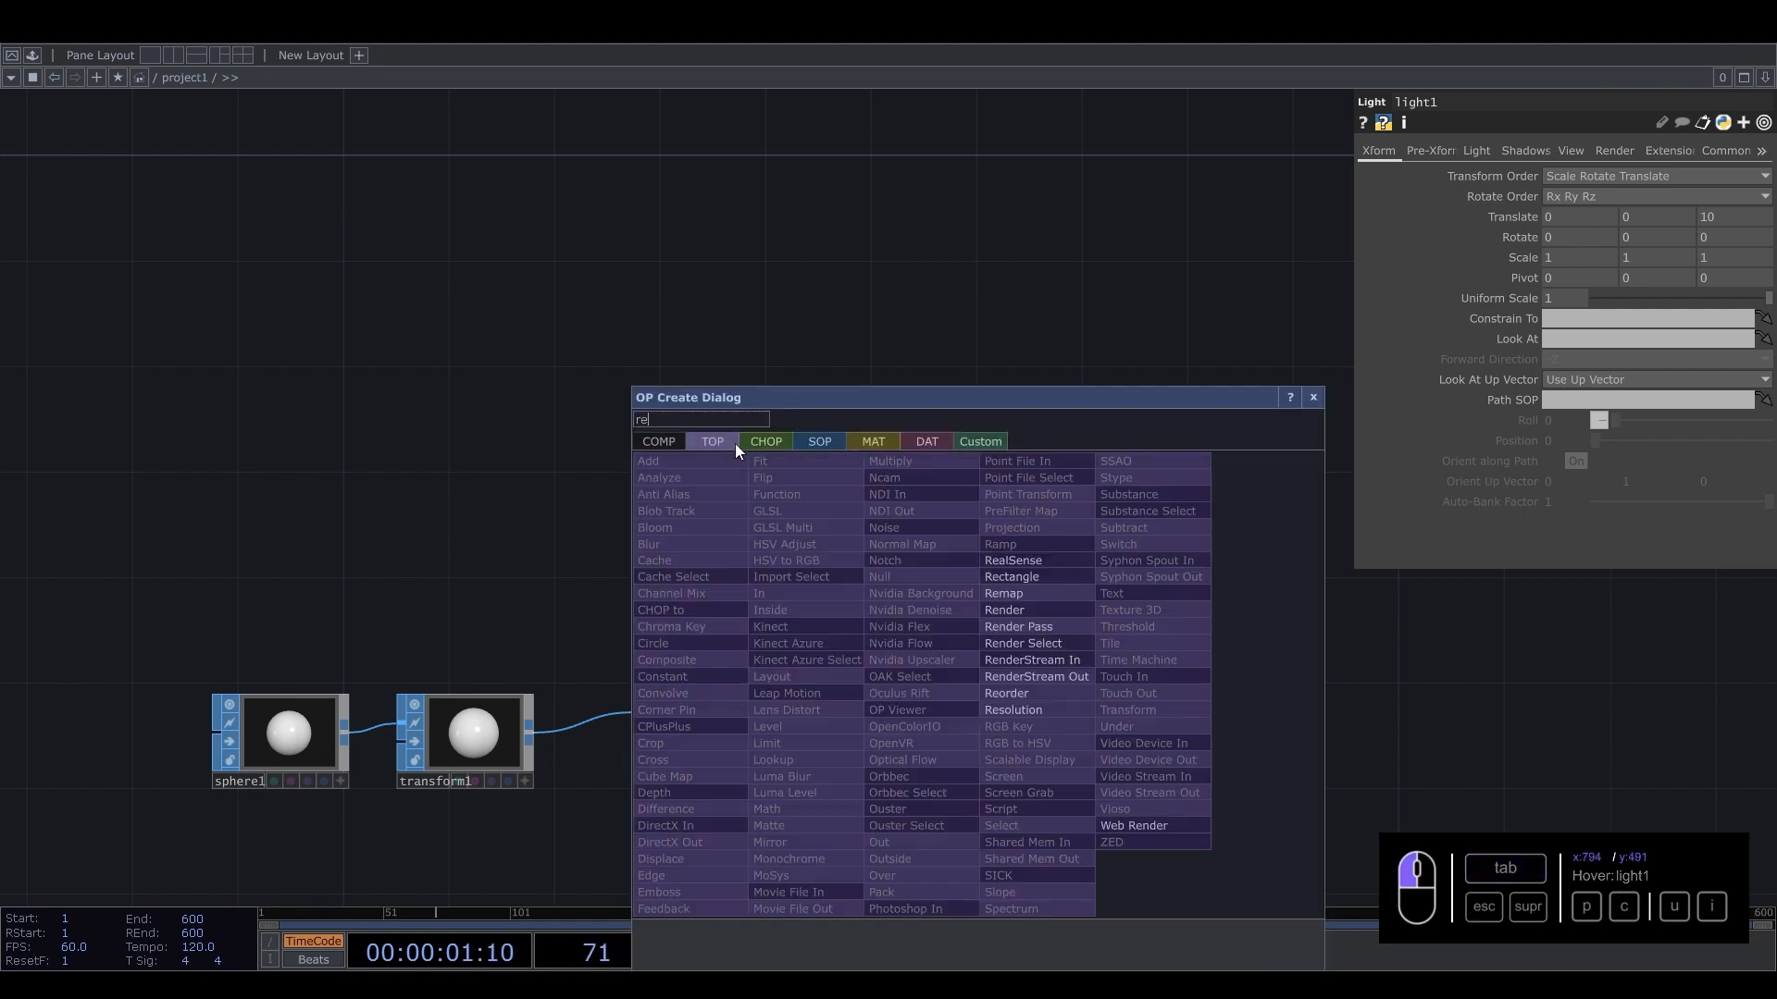
{"action": "left_click", "coordinate": [1021, 615]}
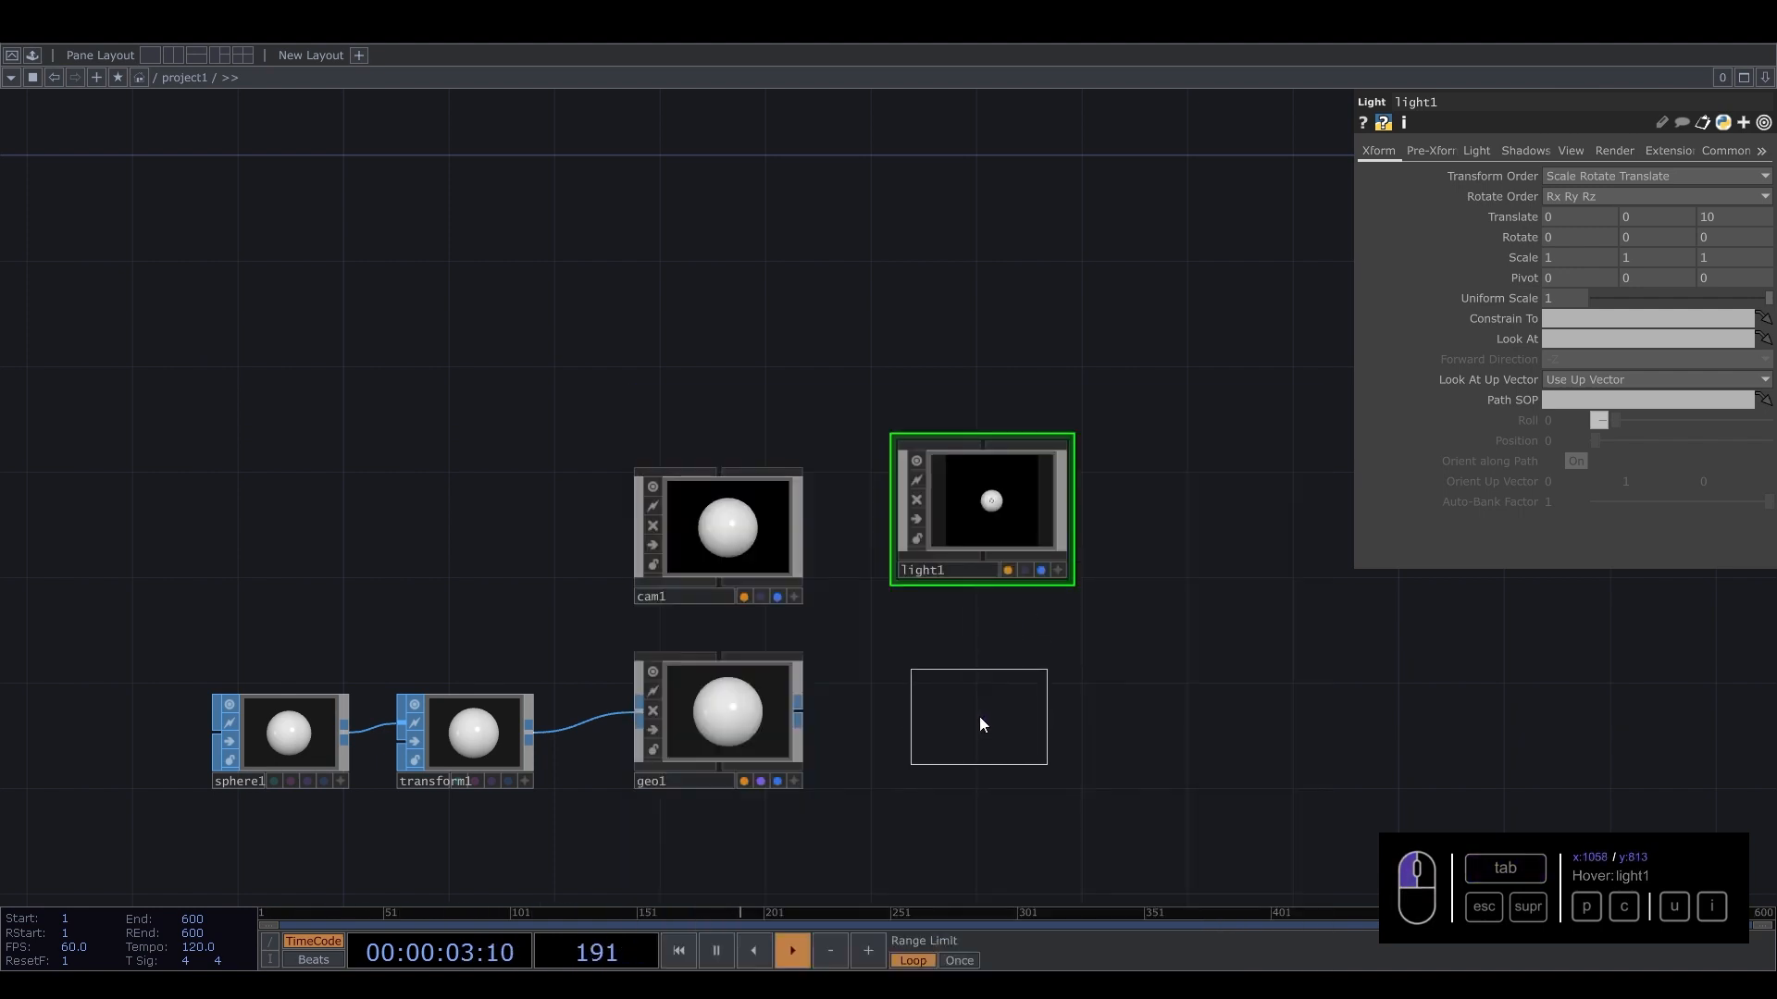
{"action": "left_click", "coordinate": [979, 716]}
Append a Transform TOP to the render output and turn on Comp Over Background Color.
{"action": "left_click_drag", "start_coordinate": [977, 508], "coordinate": [953, 535]}
{"action": "left_click_drag", "start_coordinate": [1048, 595], "coordinate": [654, 502]}
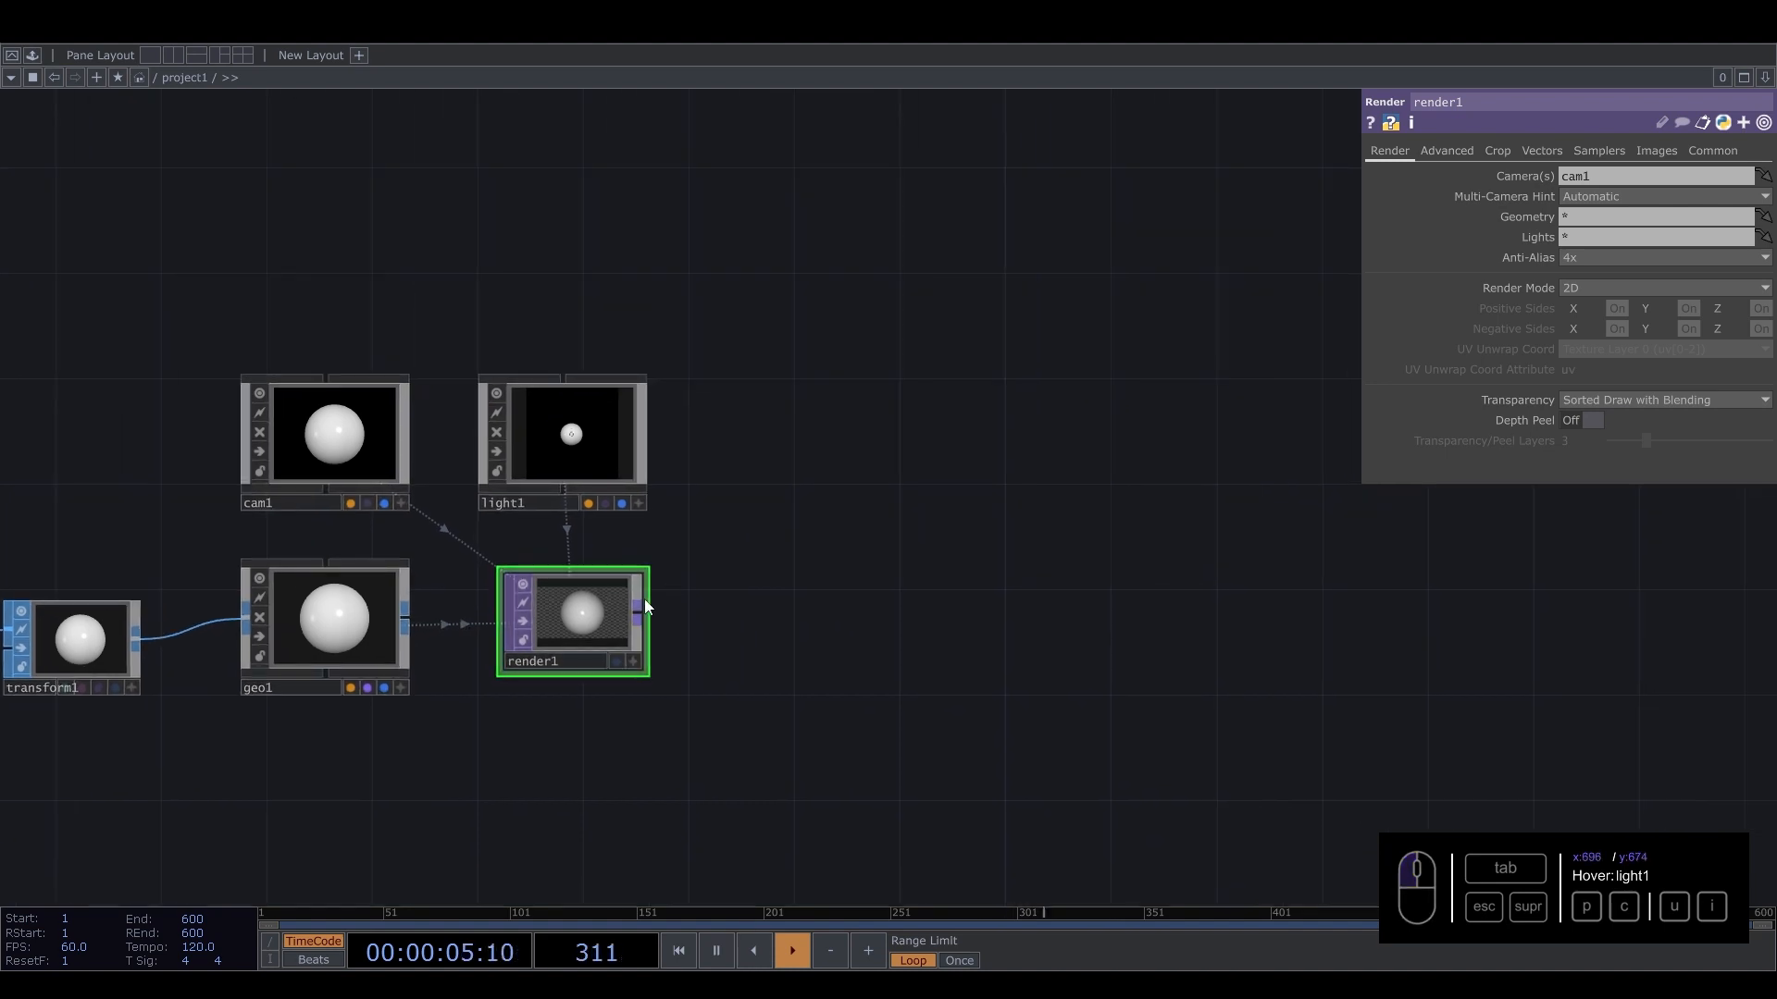
{"action": "left_click_drag", "start_coordinate": [642, 611], "coordinate": [844, 605]}
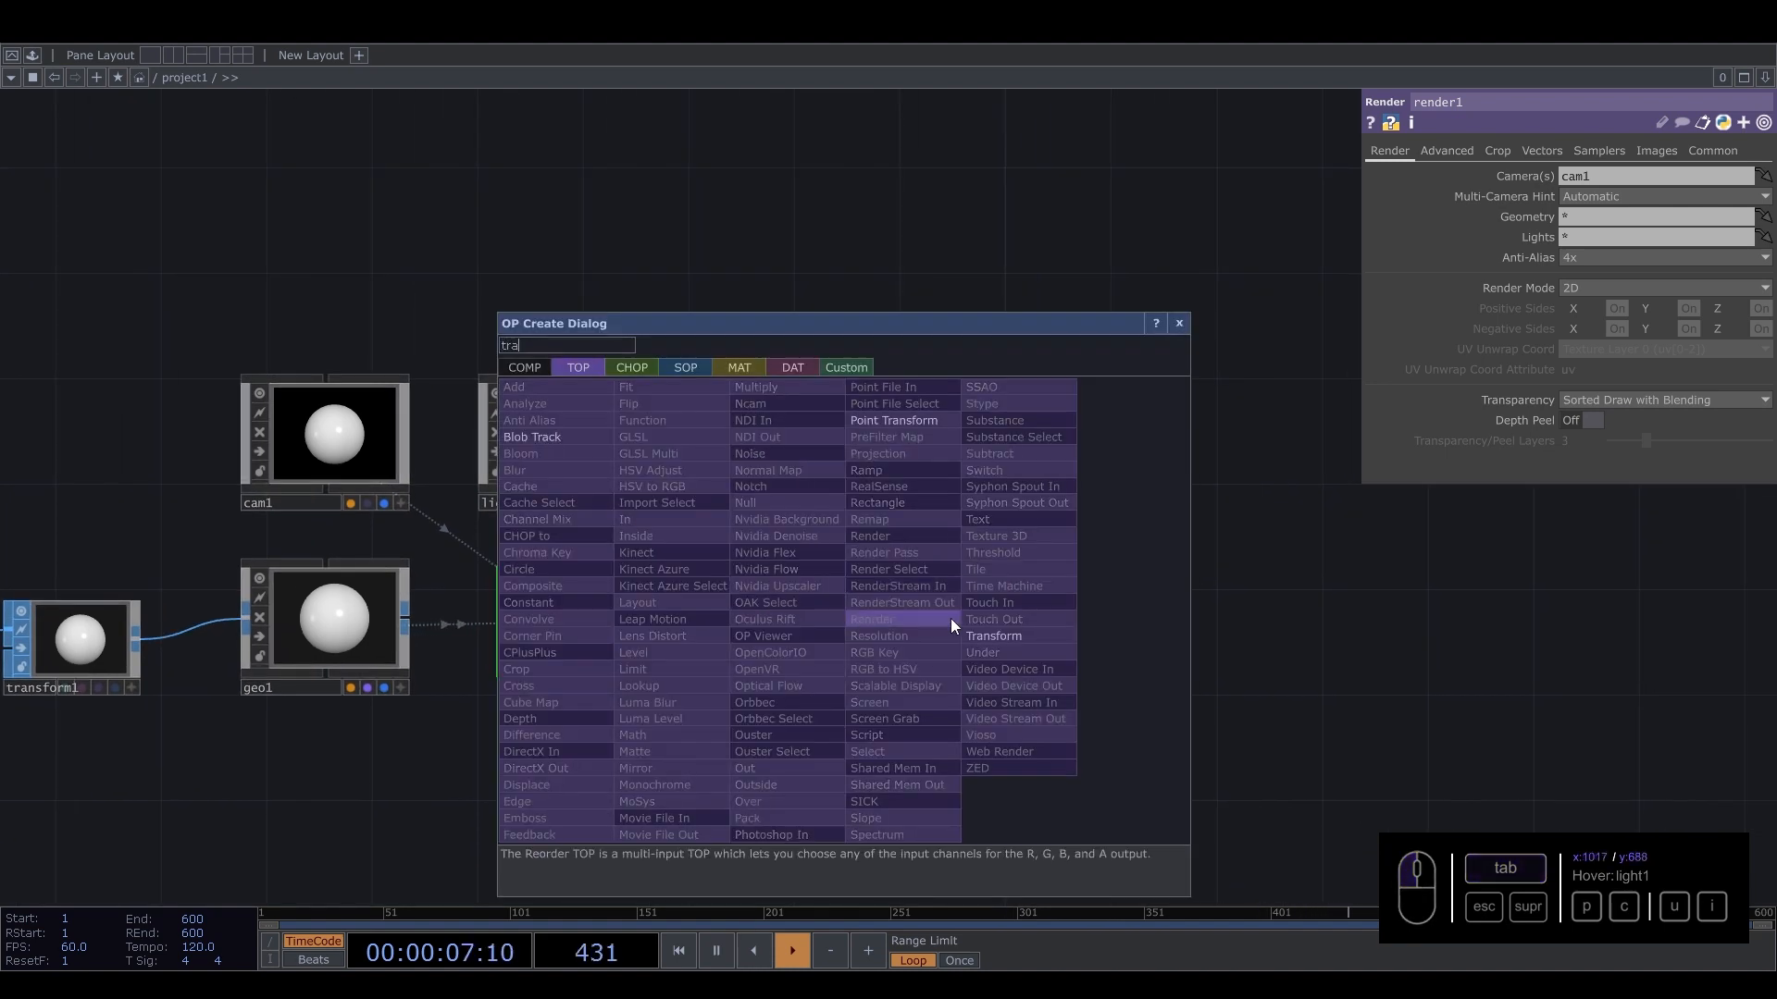
{"action": "left_click", "coordinate": [984, 633]}
{"action": "left_click", "coordinate": [864, 625]}
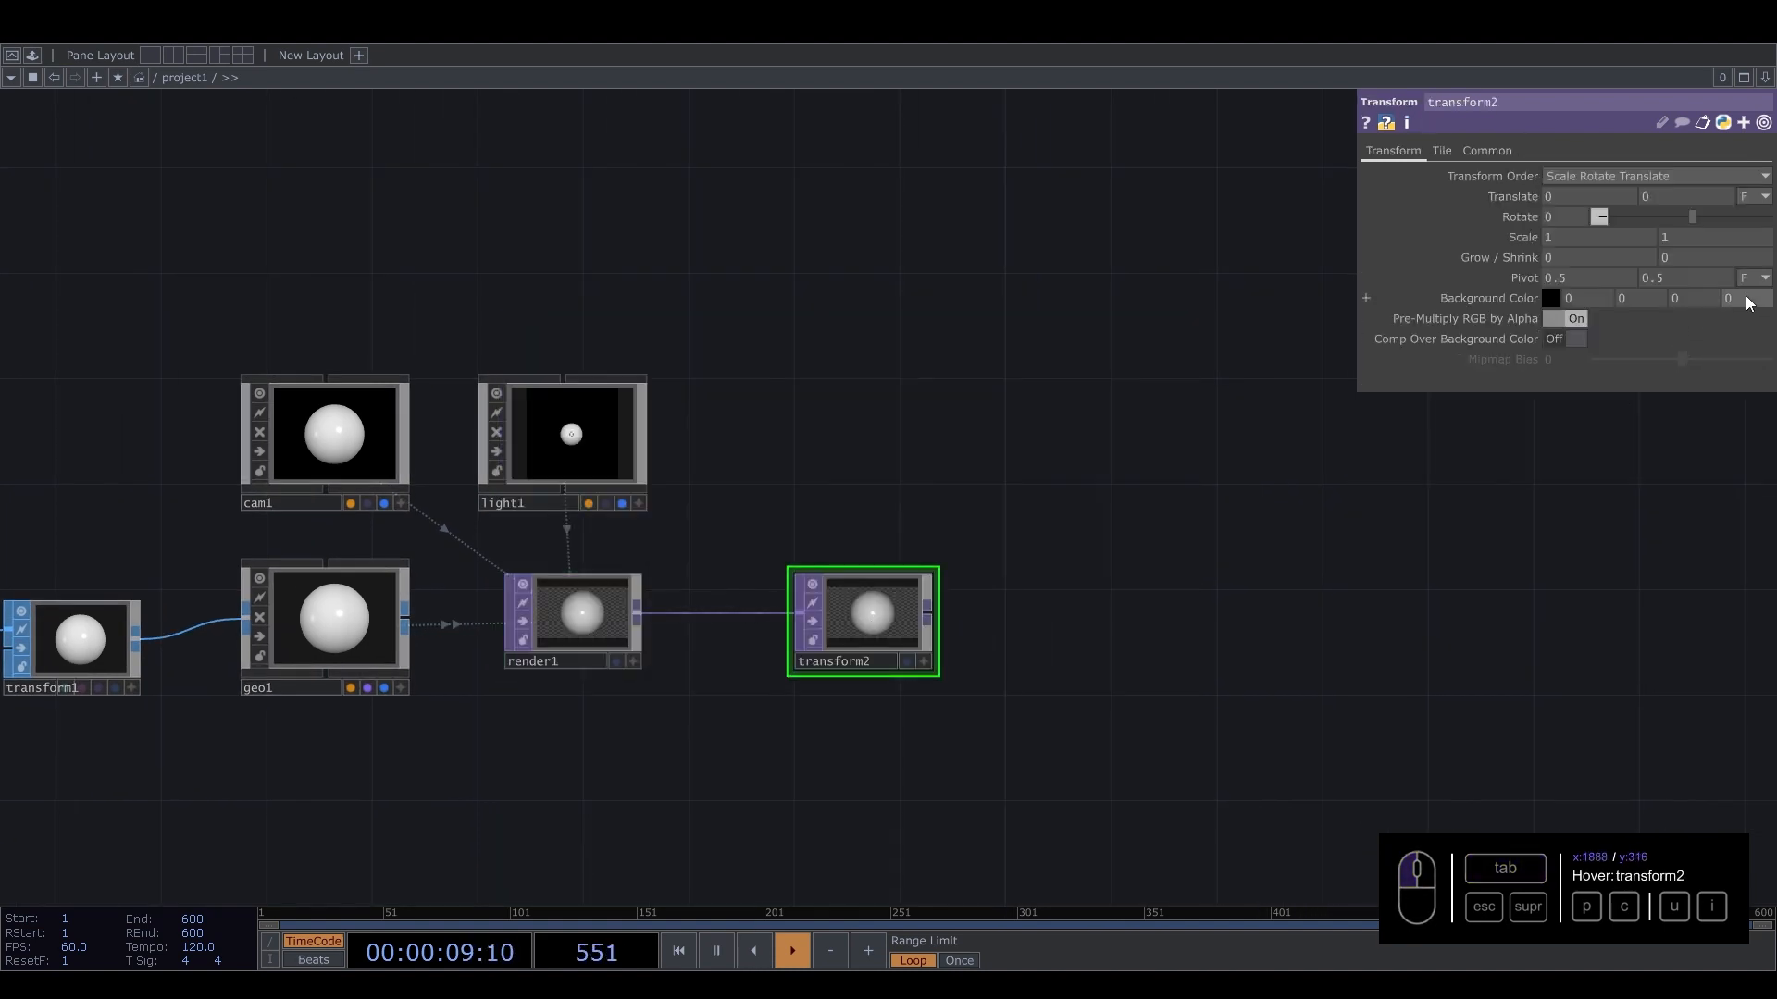
{"action": "left_click", "coordinate": [1577, 340]}
Append a Null TOP to the Transform TOP's output.
{"action": "left_click", "coordinate": [916, 612]}
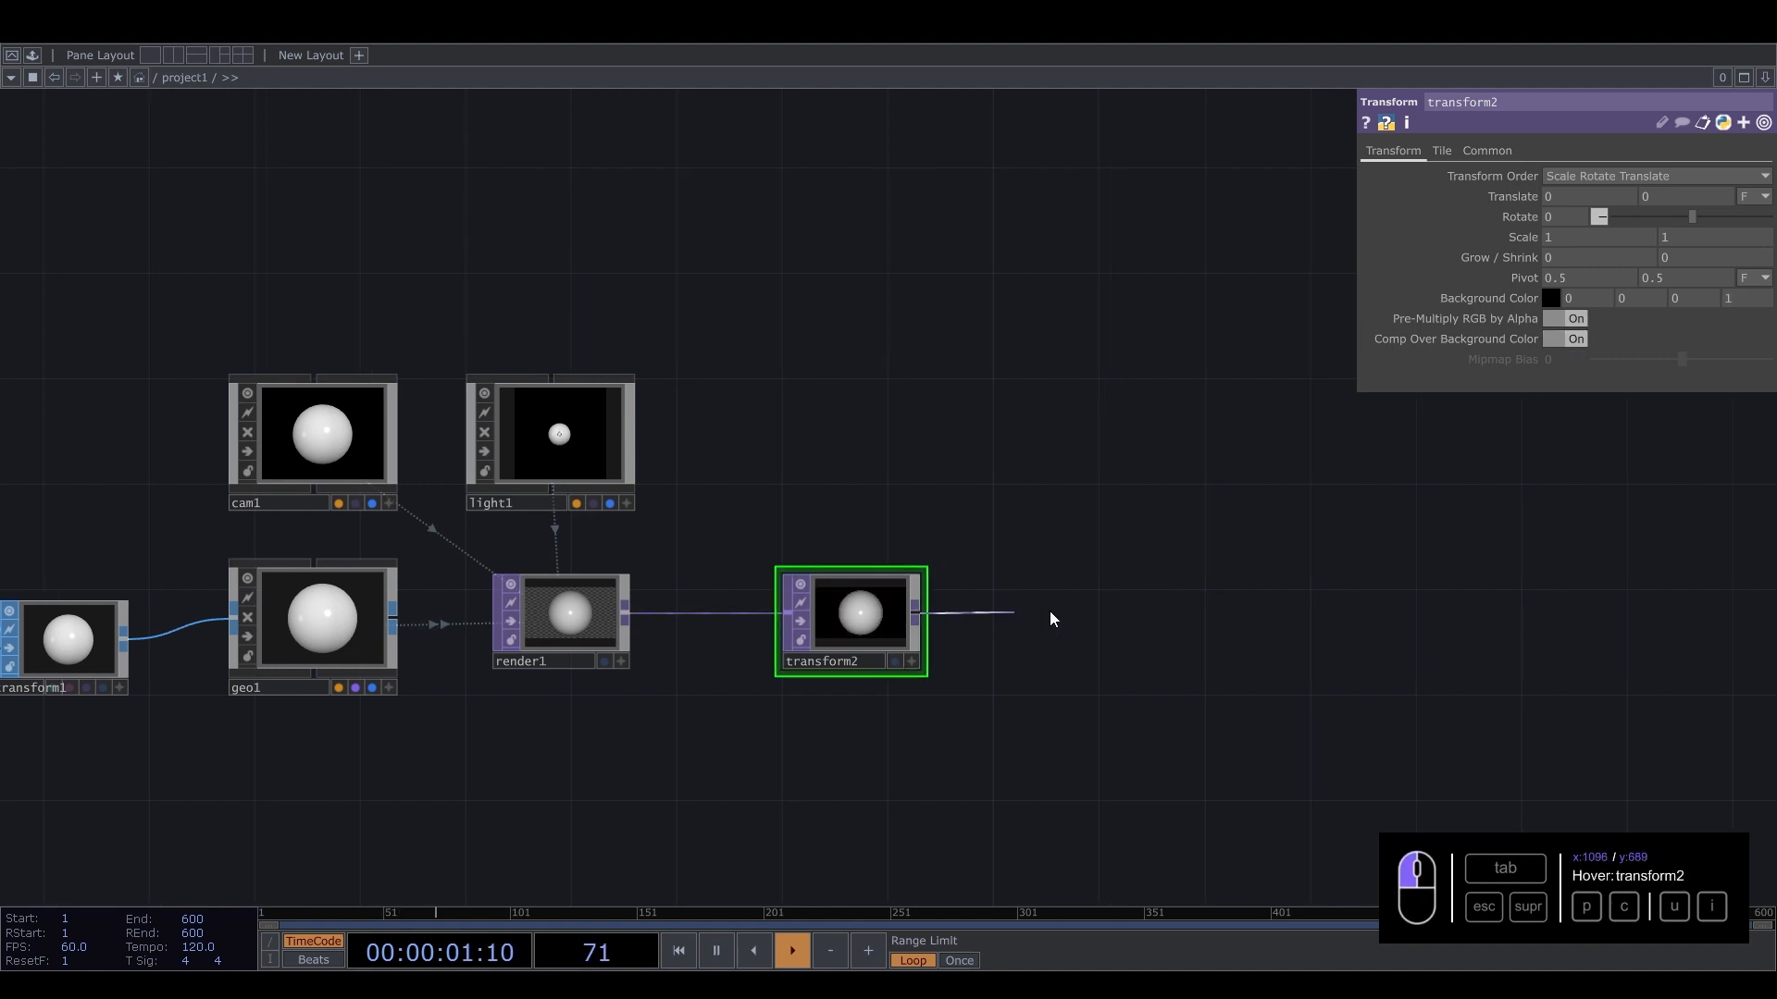
{"action": "key", "text": "Tab"}
{"action": "type", "text": "n"}
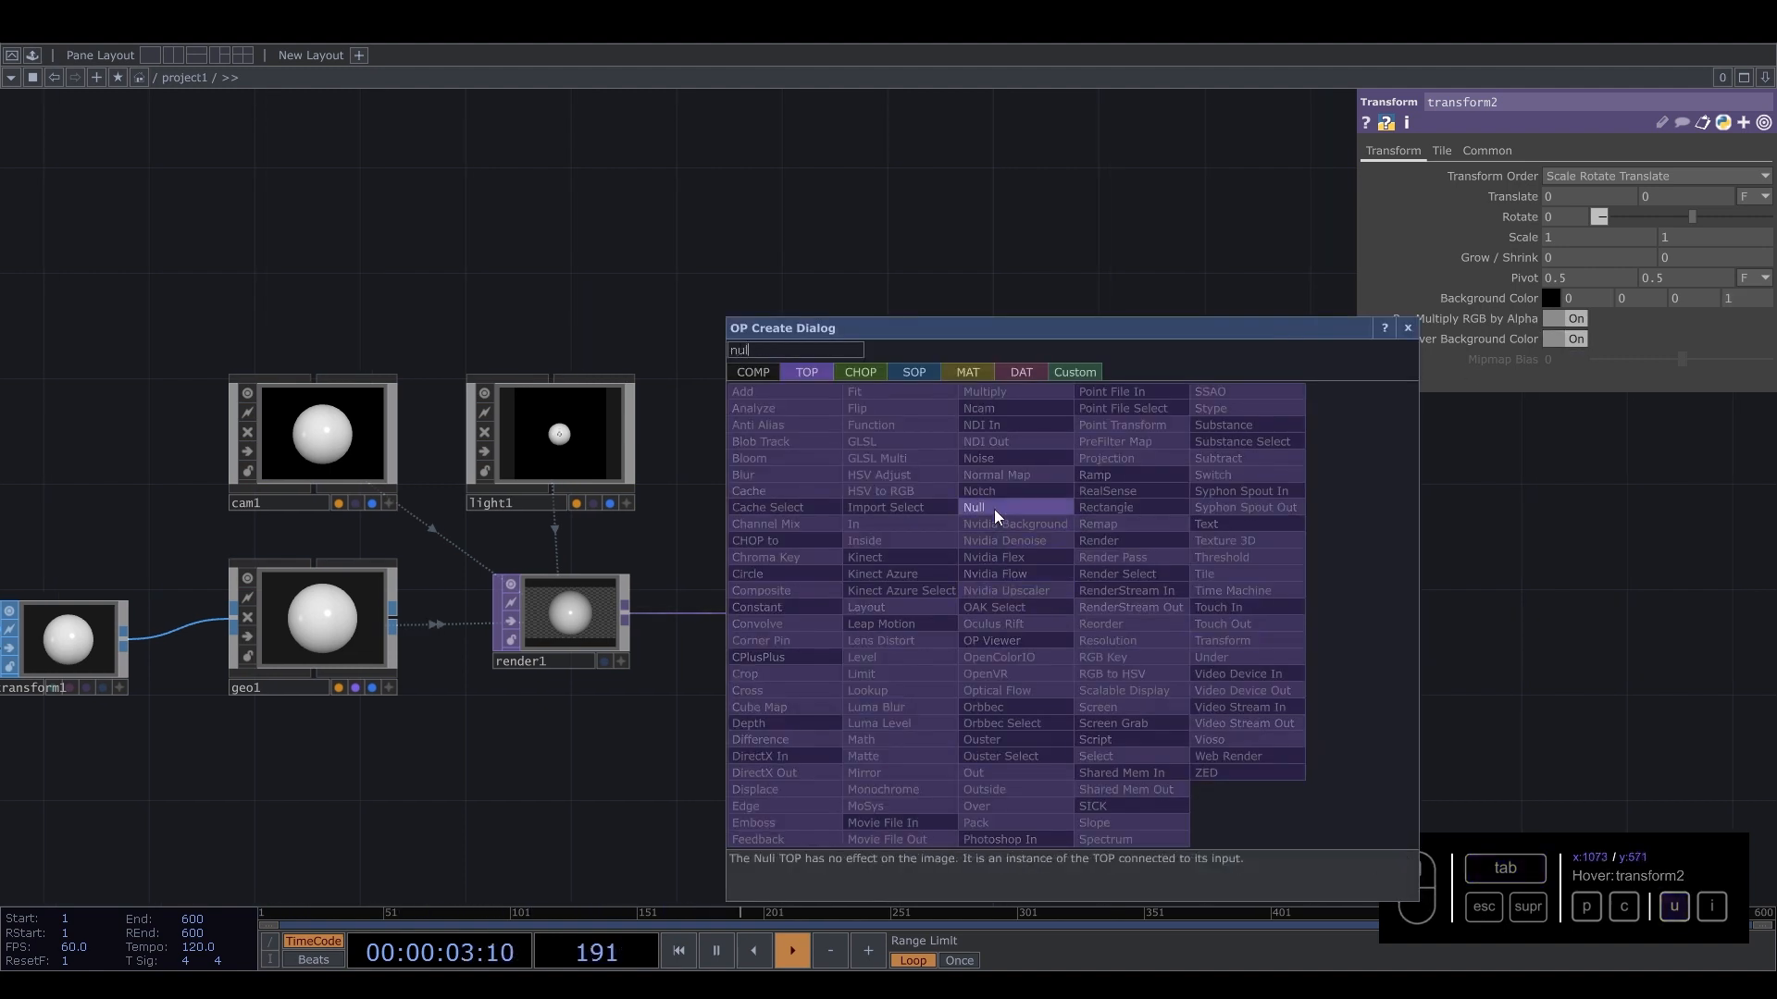
{"action": "left_click", "coordinate": [993, 508]}
{"action": "left_click", "coordinate": [1032, 645]}
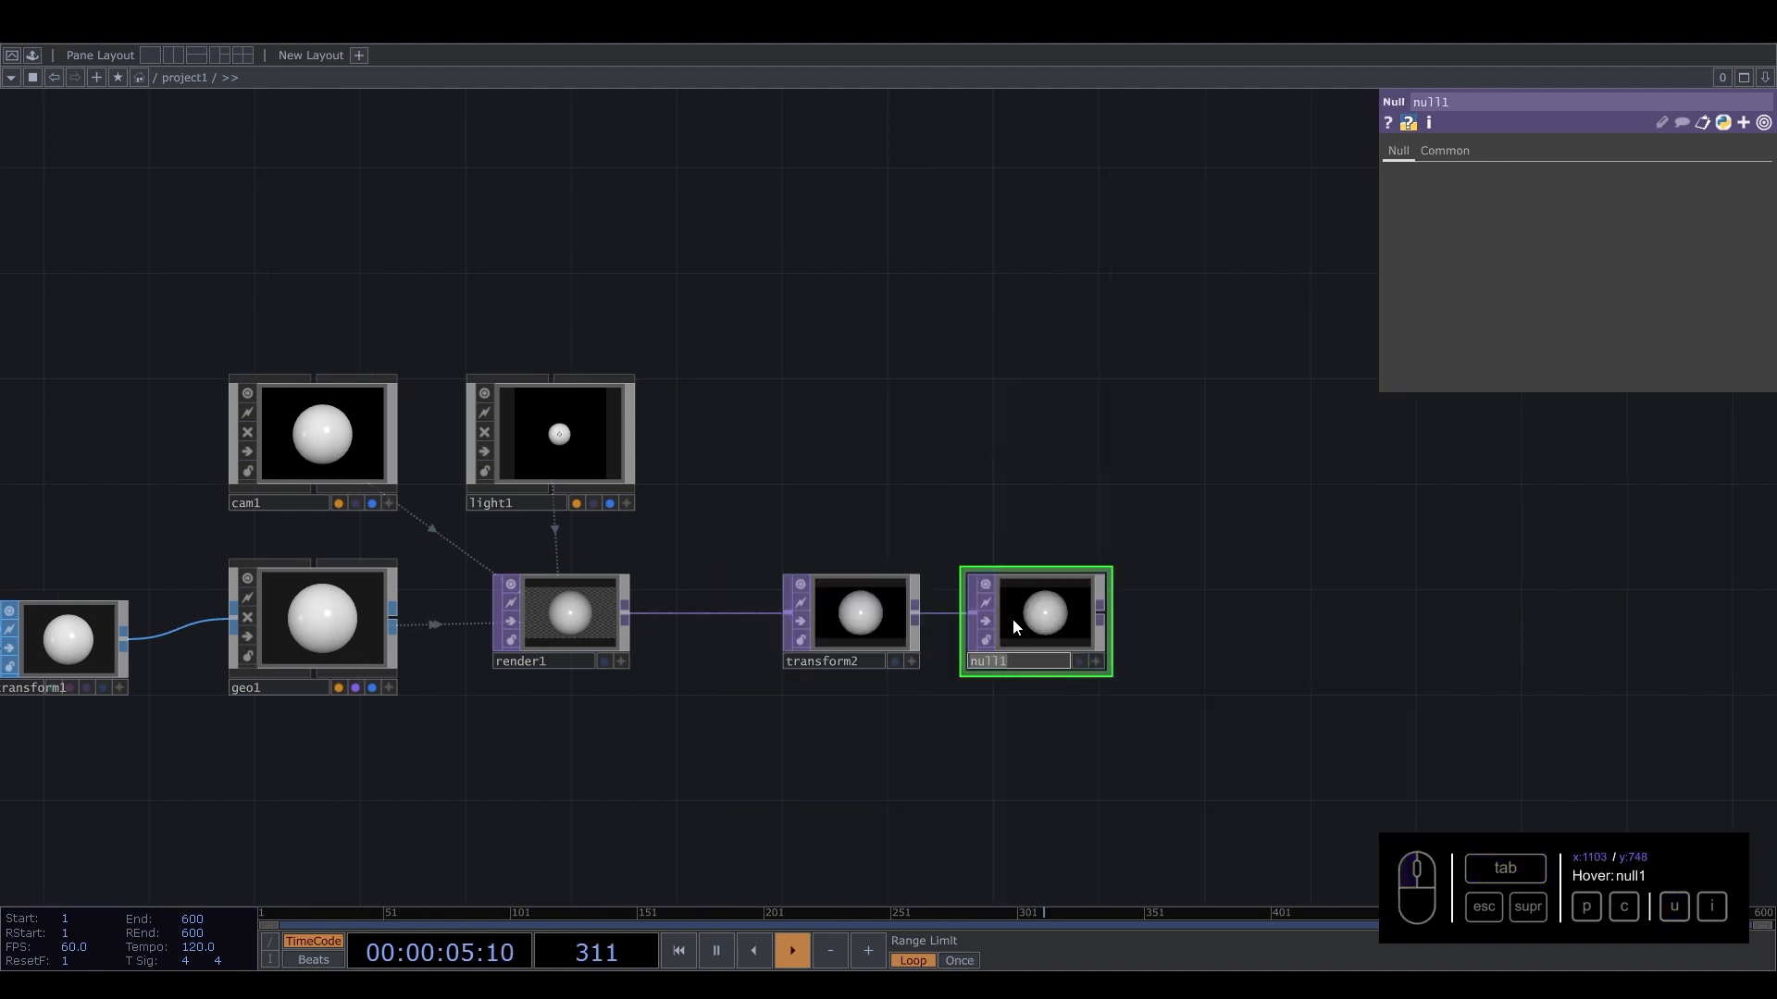
Rename the Null TOP as out1 and display it as the network background.
{"action": "type", "text": "out1"}
{"action": "key", "text": "Return"}
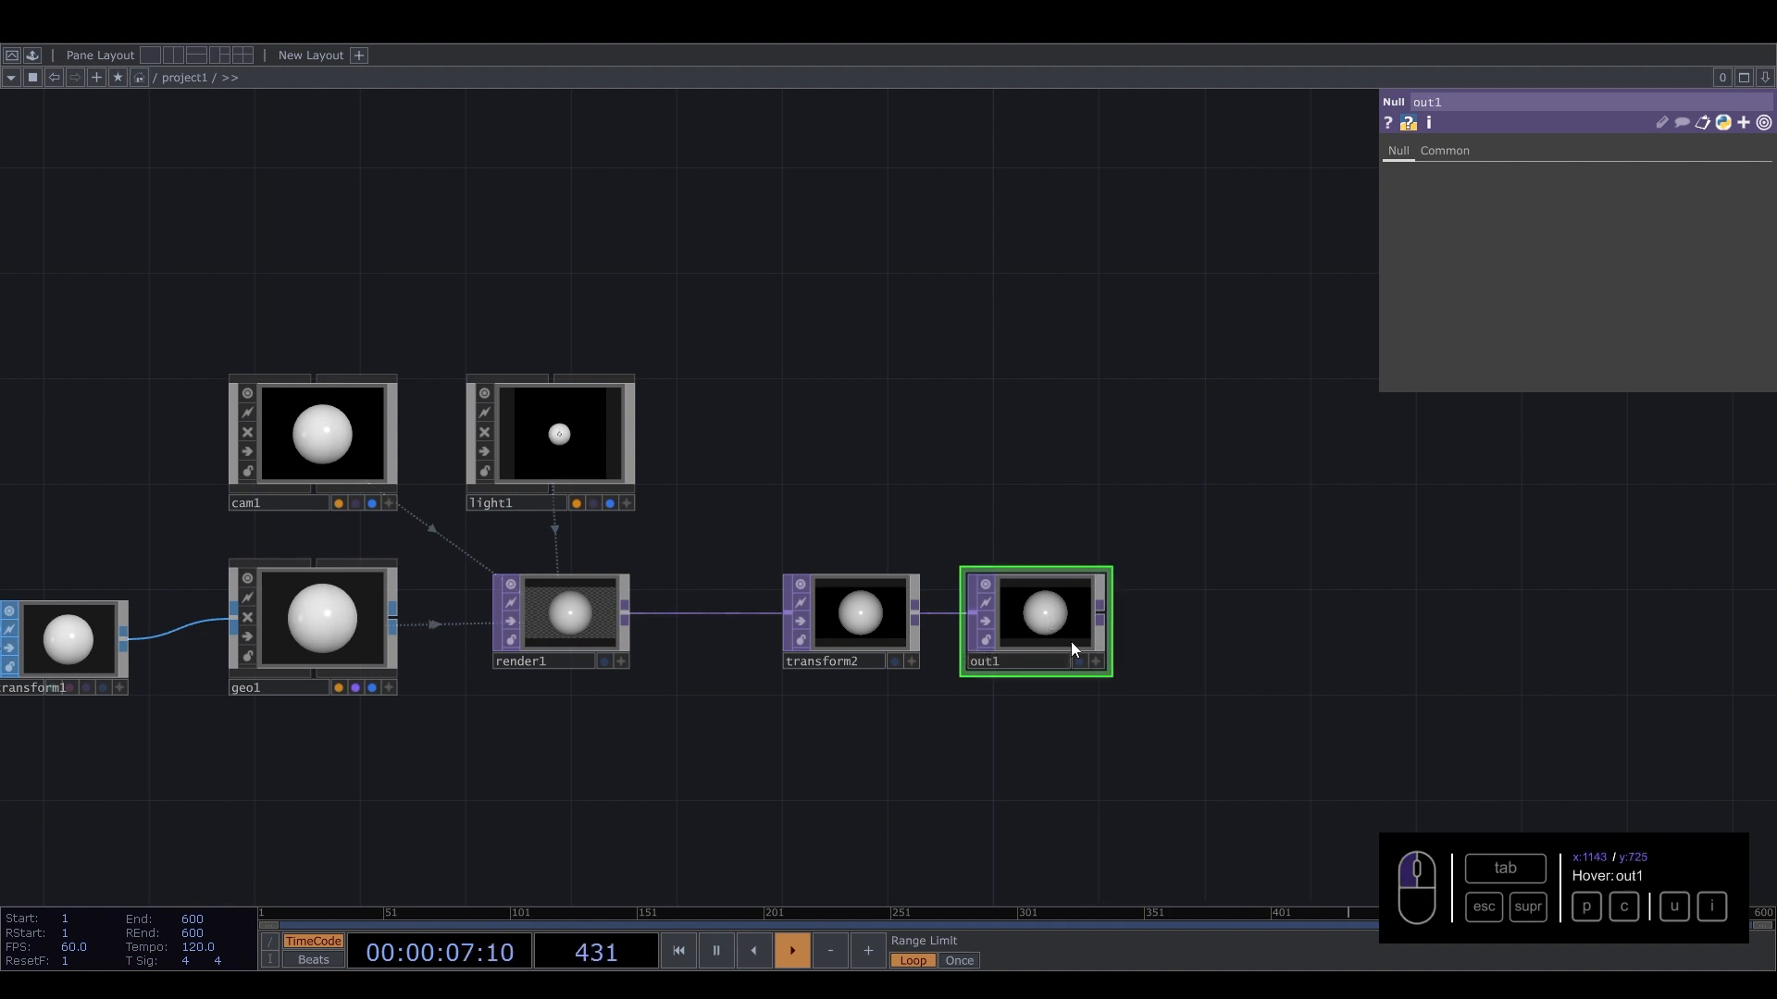
{"action": "left_click", "coordinate": [1080, 661]}
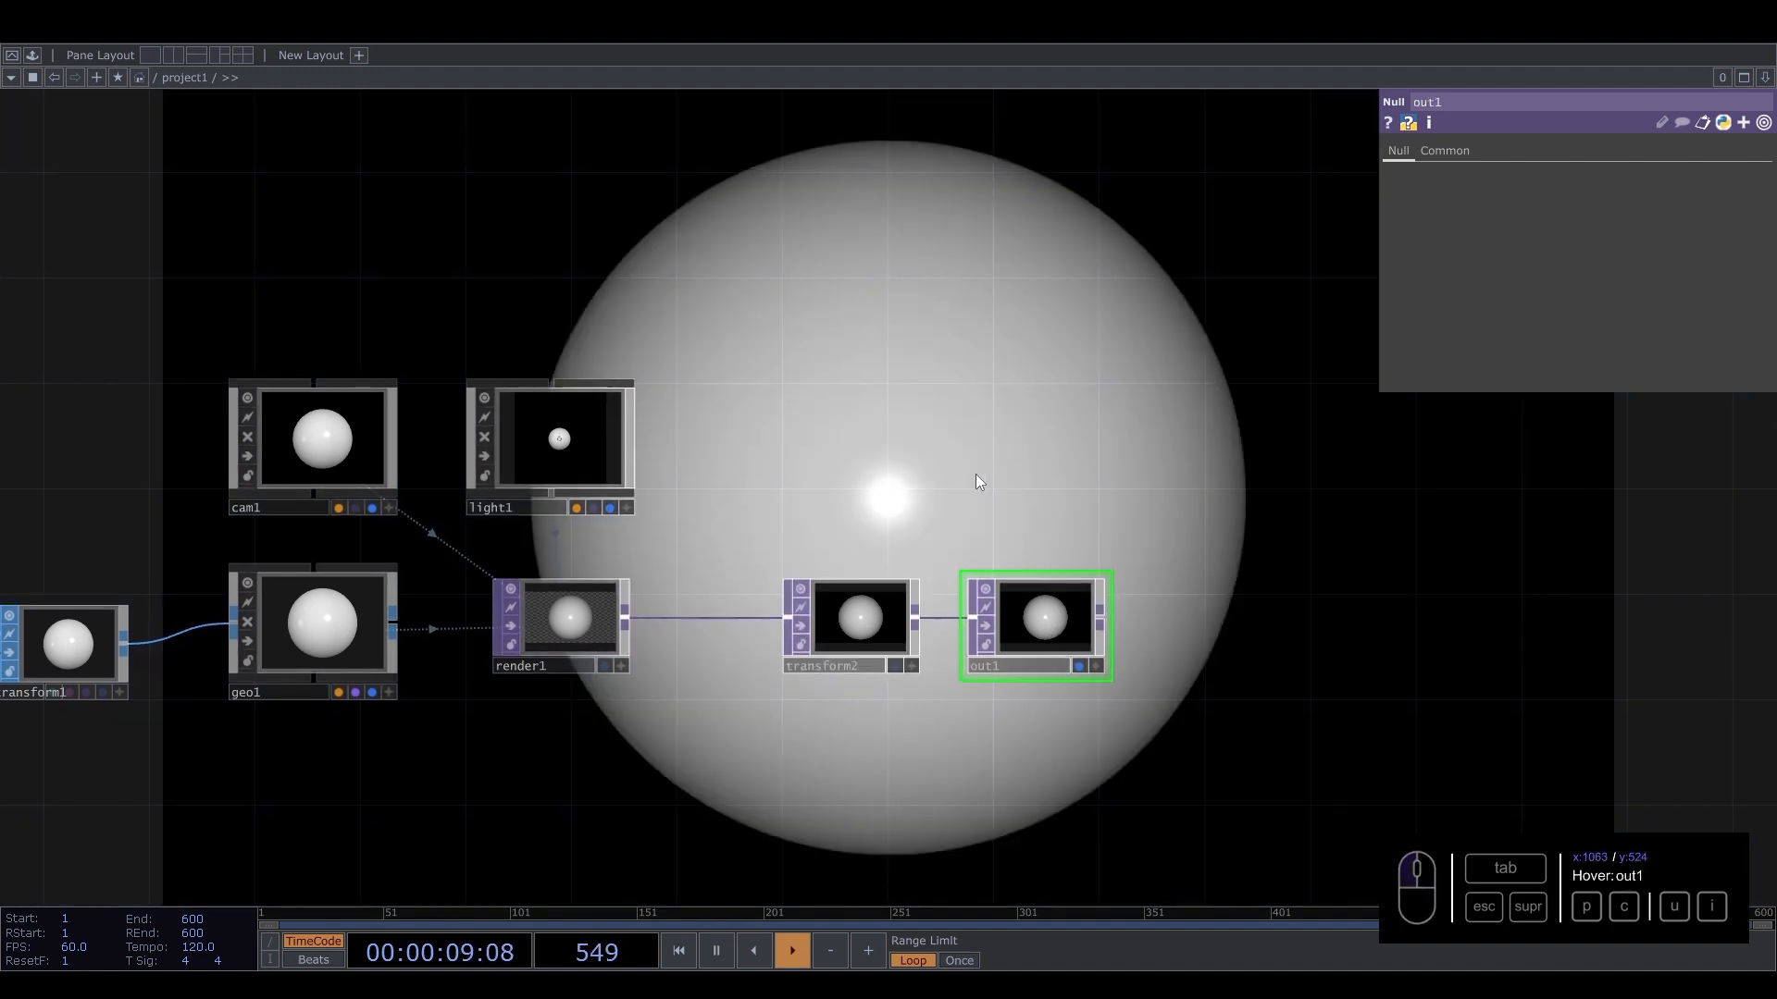
Go up to the project container and set its layout height to 1280.
{"action": "key", "text": "u"}
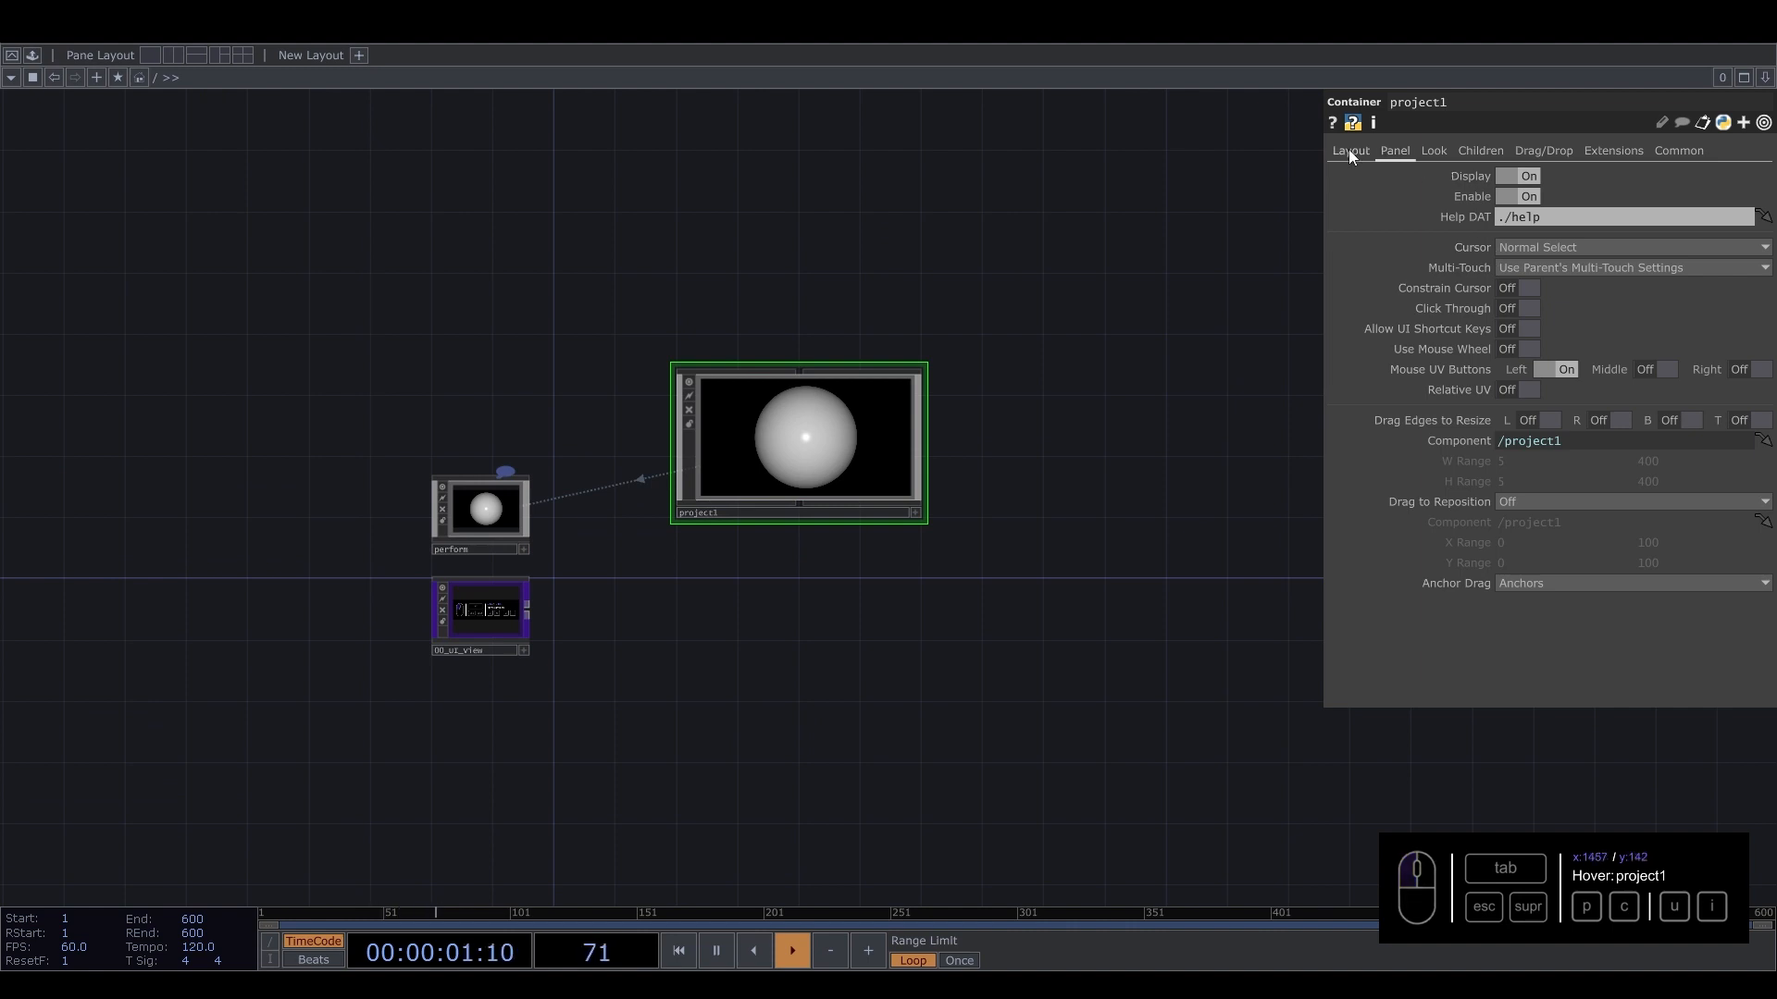
{"action": "left_click", "coordinate": [1348, 150]}
{"action": "left_click_drag", "start_coordinate": [1523, 237], "coordinate": [1313, 224]}
{"action": "type", "text": "12"}
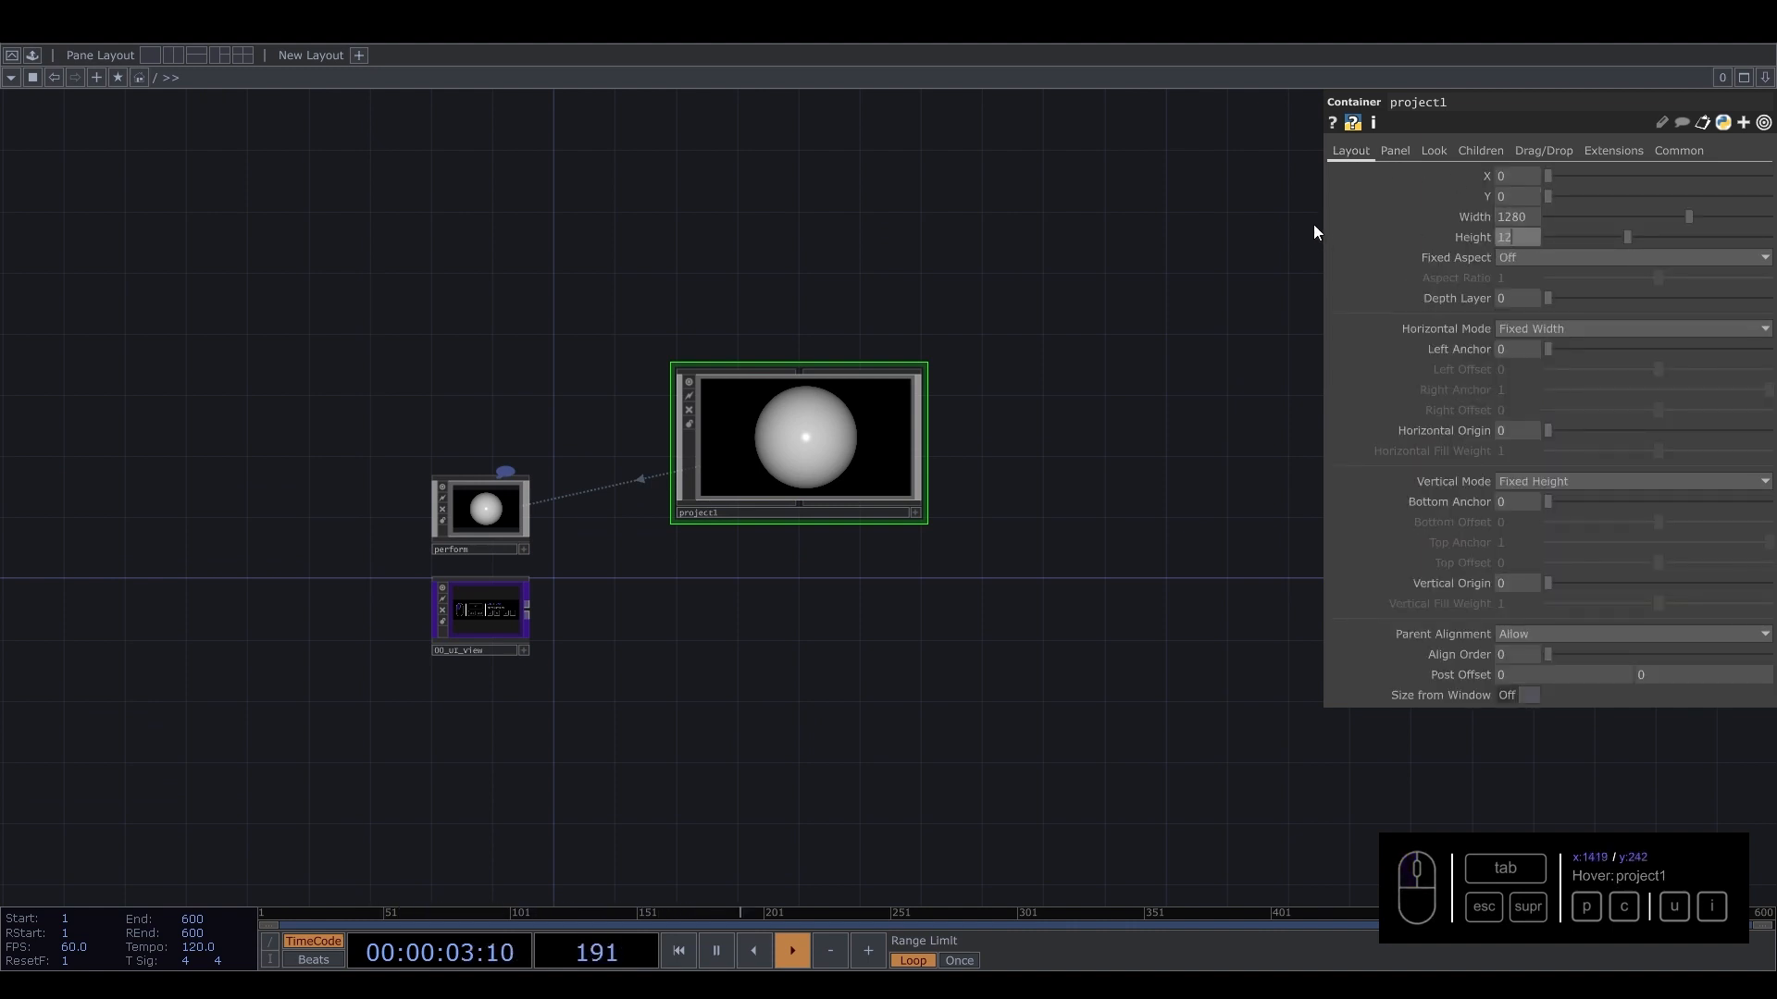
{"action": "type", "text": "80"}
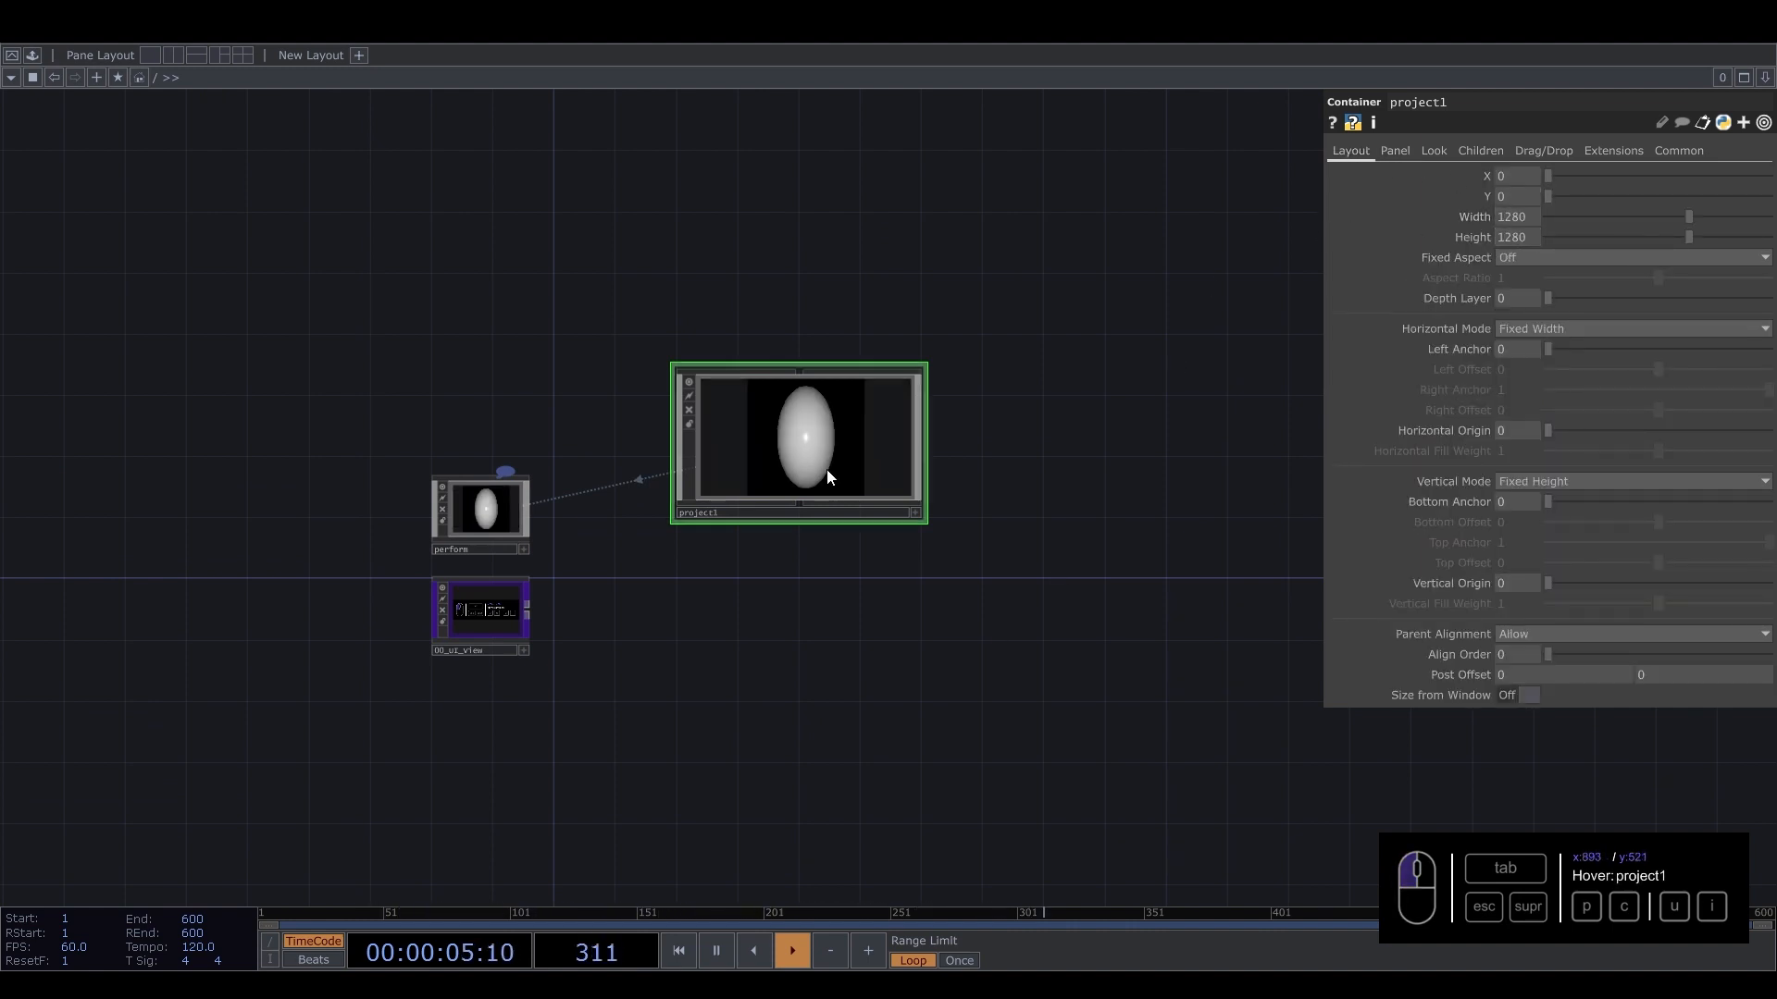
{"action": "type", "text": "i"}
Enter the project container and set render1's resolution width to the expression me.parent().par.w.
{"action": "left_click", "coordinate": [581, 629]}
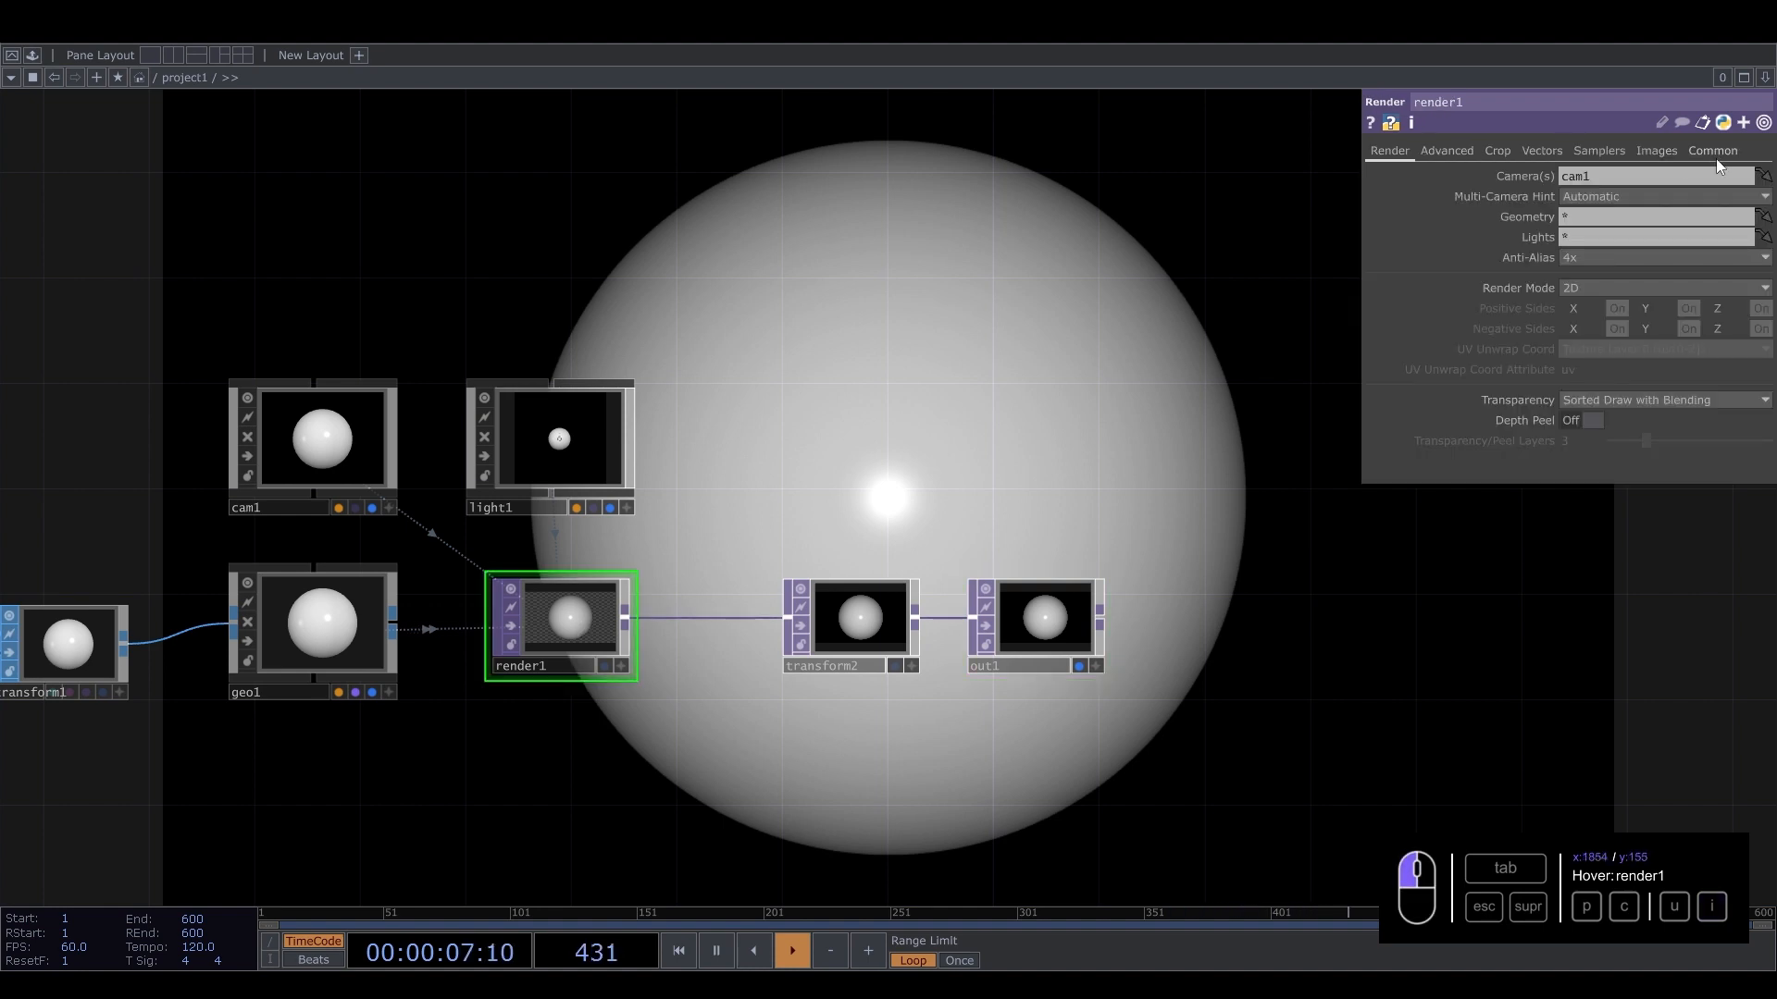
{"action": "left_click", "coordinate": [1714, 153]}
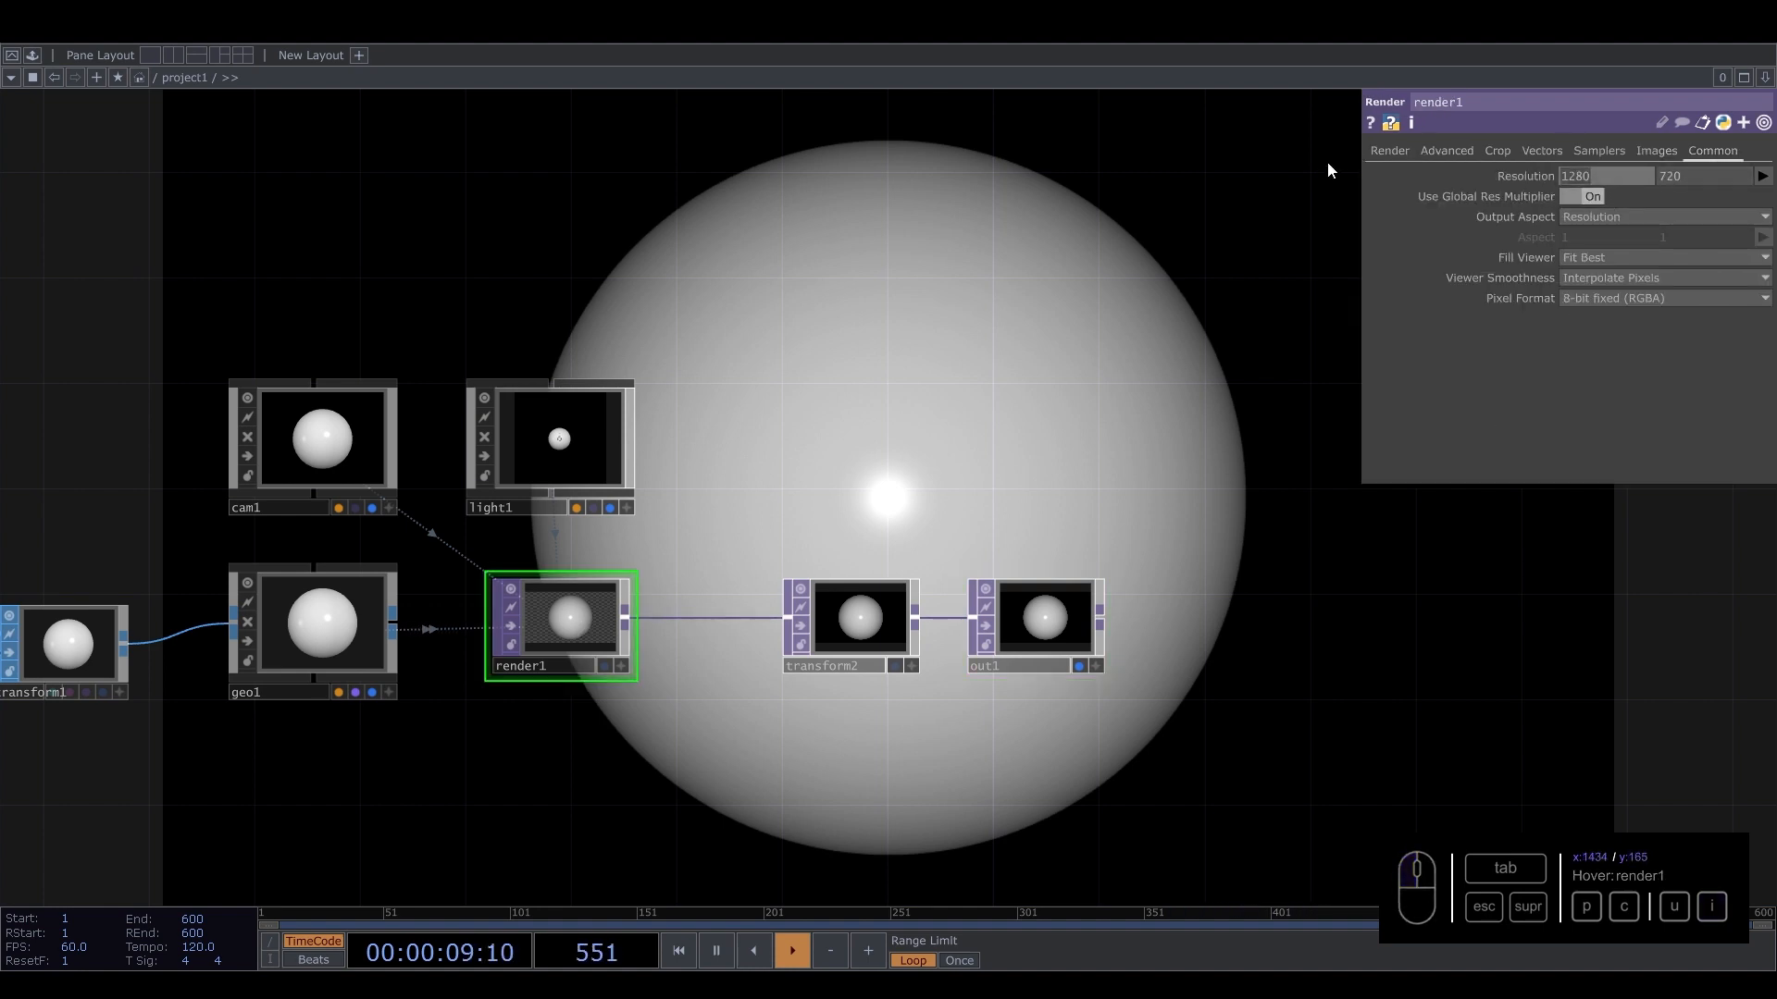
{"action": "type", "text": "me.parent()."}
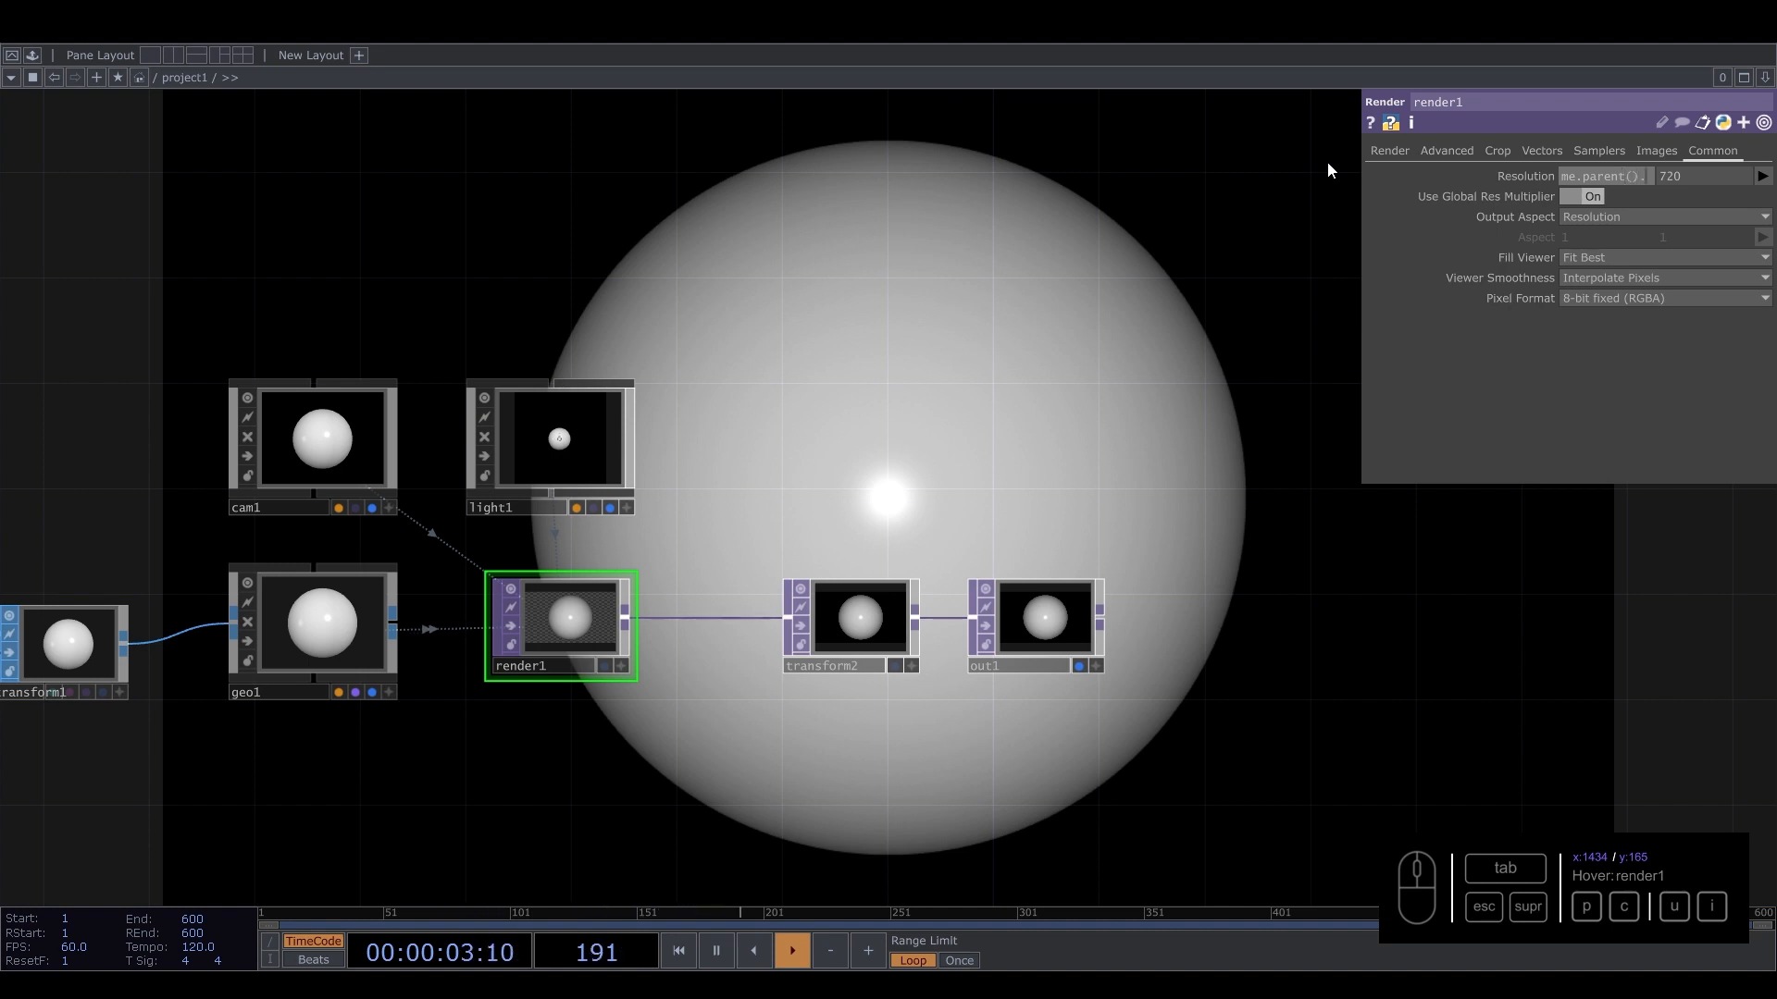
{"action": "type", "text": "par.w"}
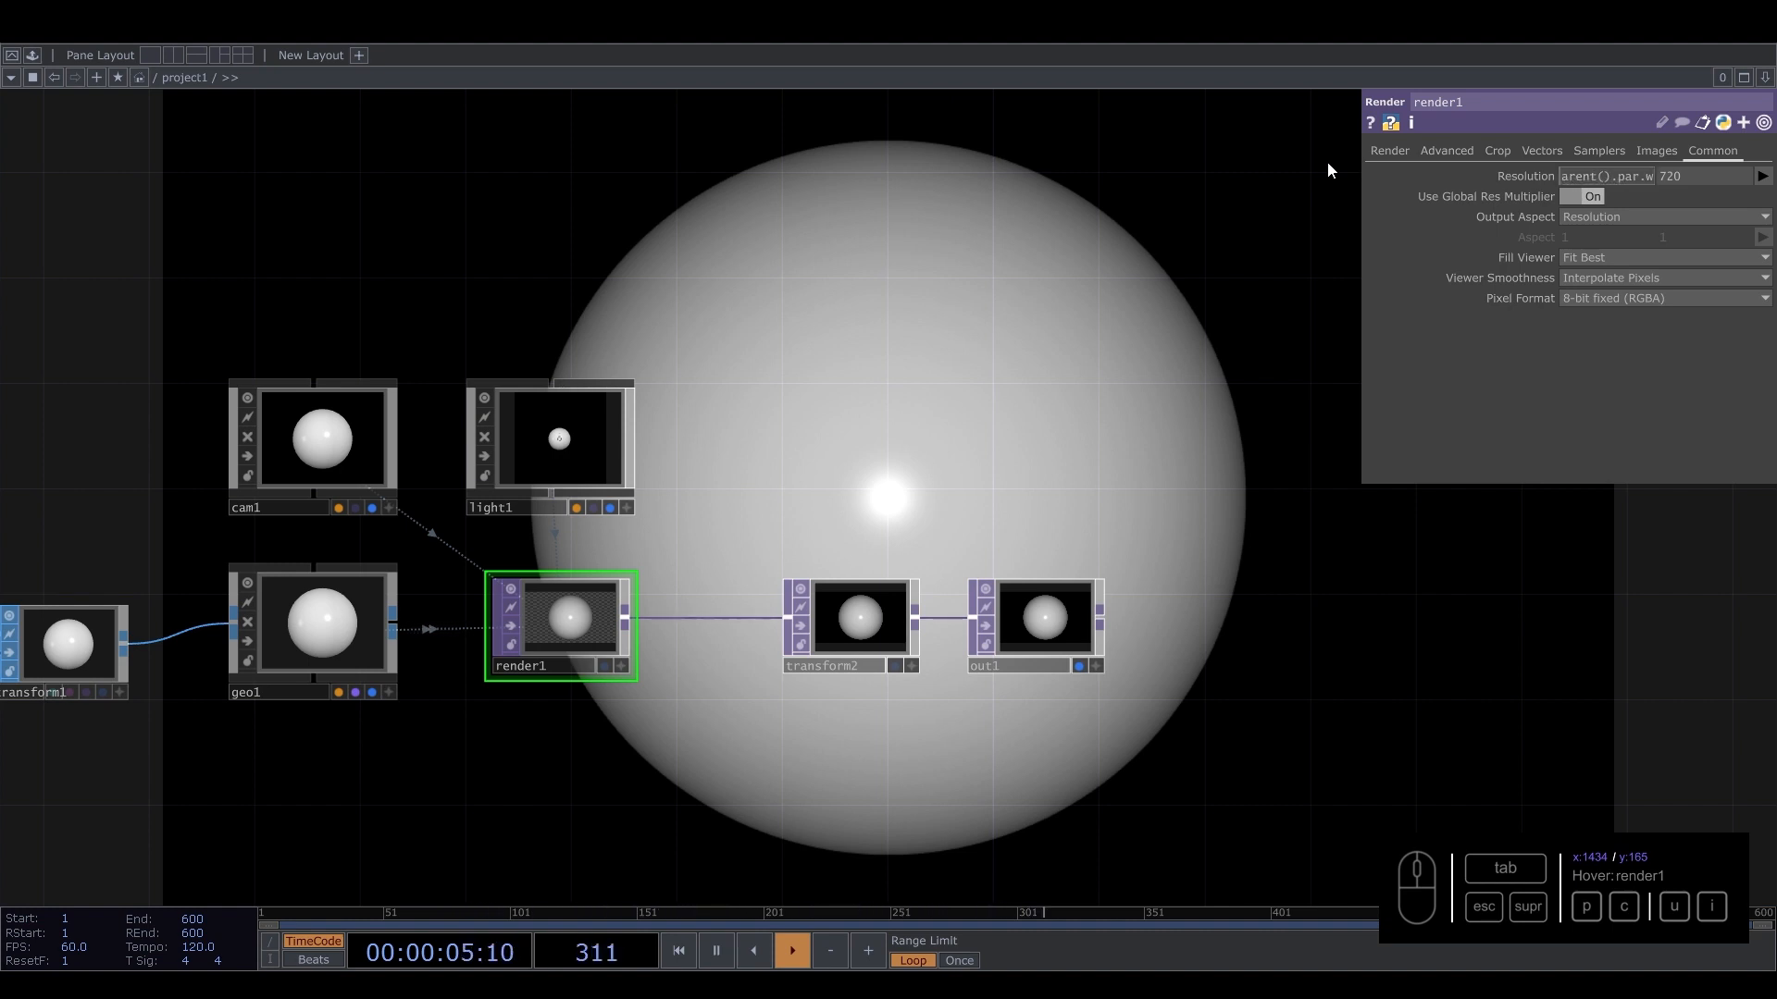
{"action": "key", "text": "Return"}
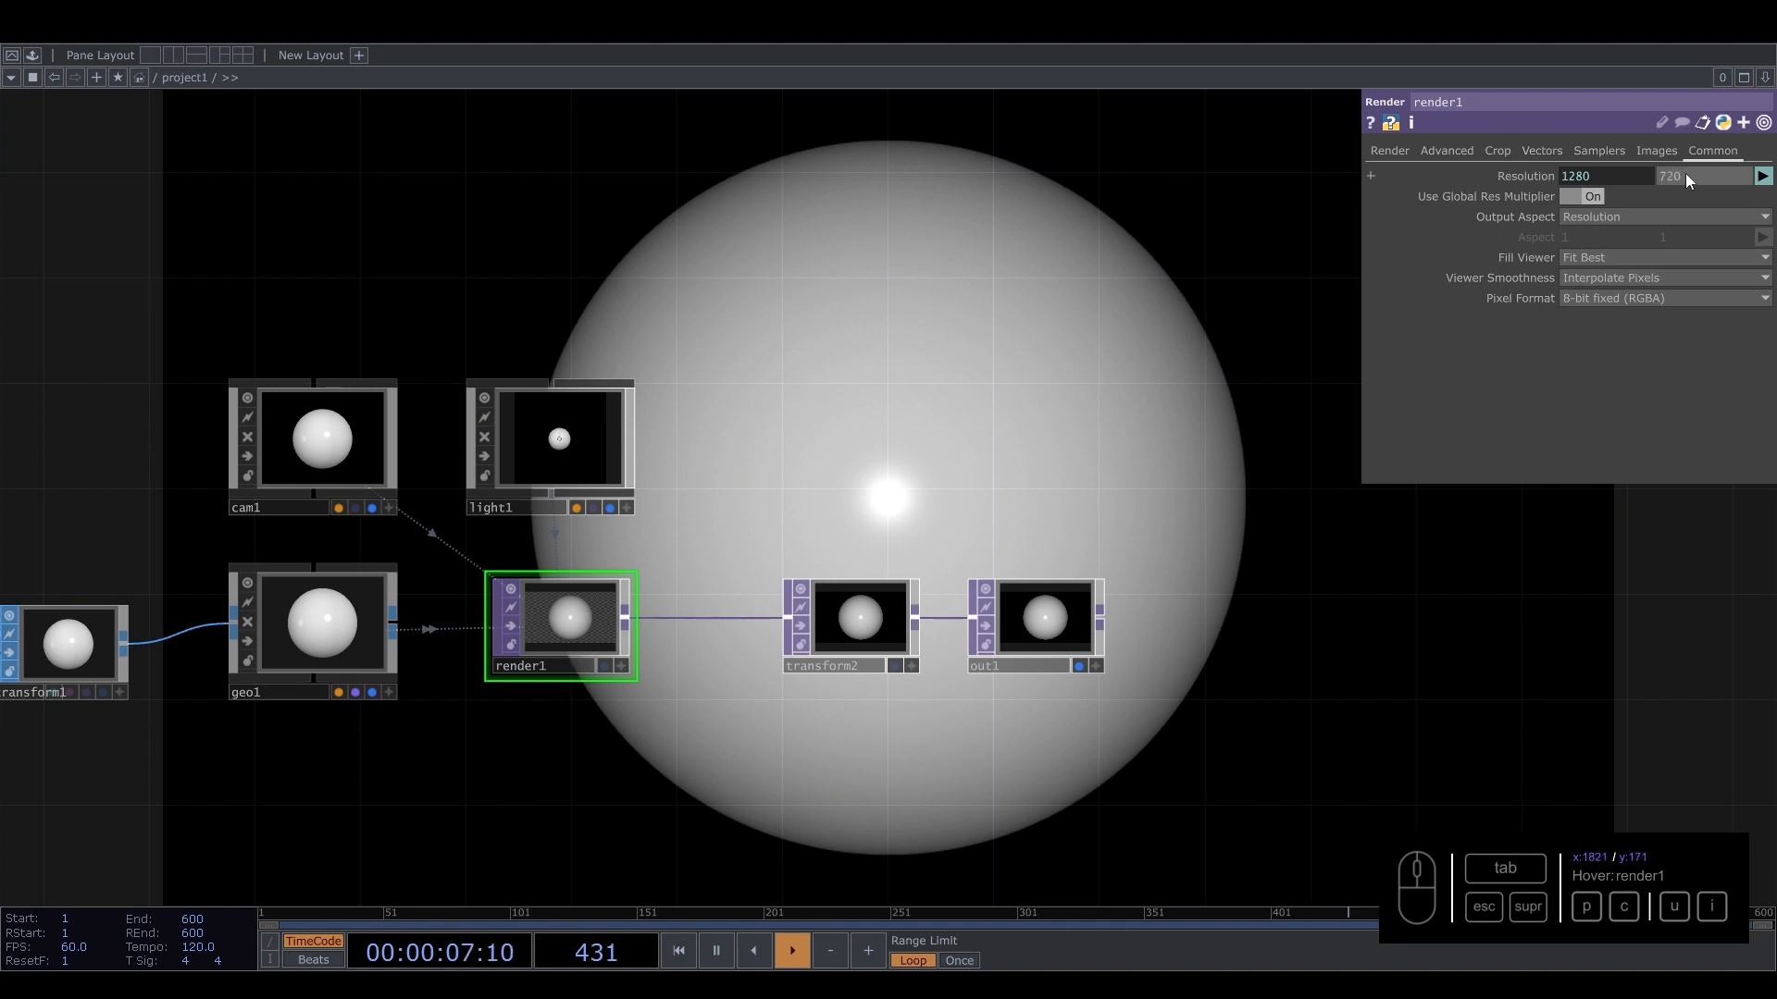
Set render1's resolution height to the expression me.parent().par.h.
{"action": "left_click_drag", "start_coordinate": [1745, 176], "coordinate": [1536, 157]}
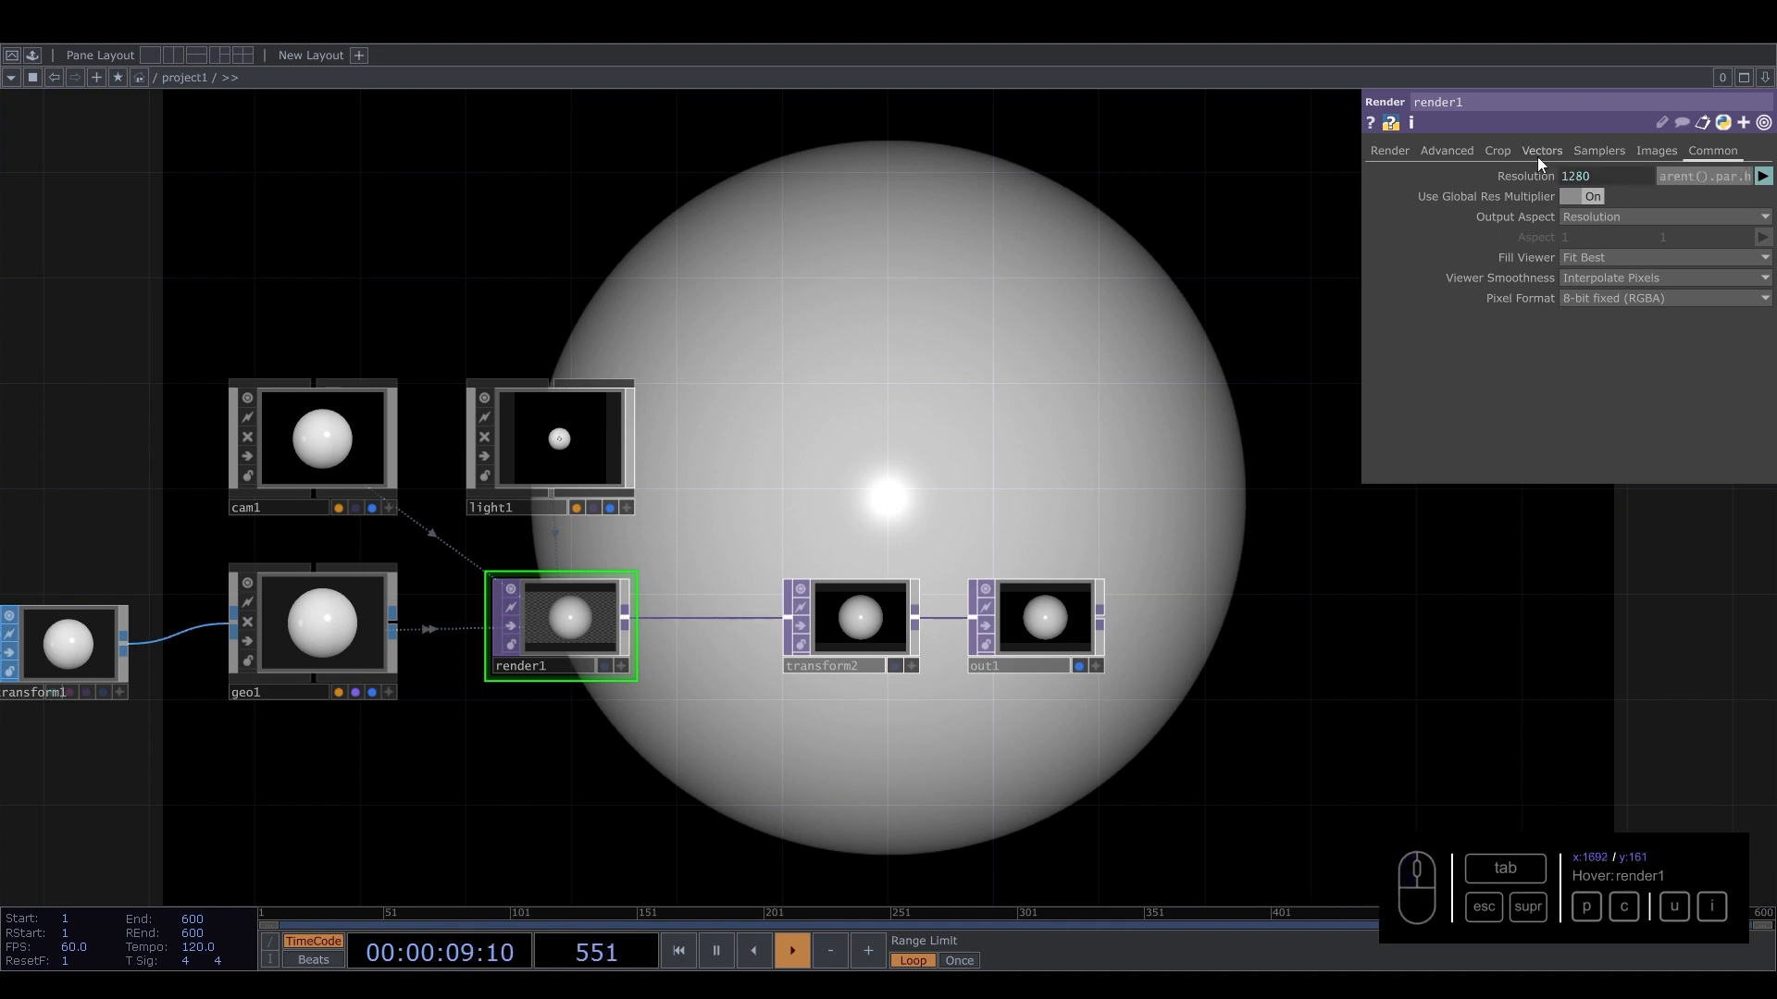
{"action": "key", "text": "Return"}
Create a PBR MAT and drop it onto geo1 to assign it as the material.
{"action": "left_click_drag", "start_coordinate": [971, 441], "coordinate": [1003, 337]}
{"action": "scroll", "coordinate": [609, 592], "scroll_direction": "down", "scroll_amount": 4}
{"action": "left_click_drag", "start_coordinate": [634, 653], "coordinate": [725, 669]}
{"action": "key", "text": "Tab"}
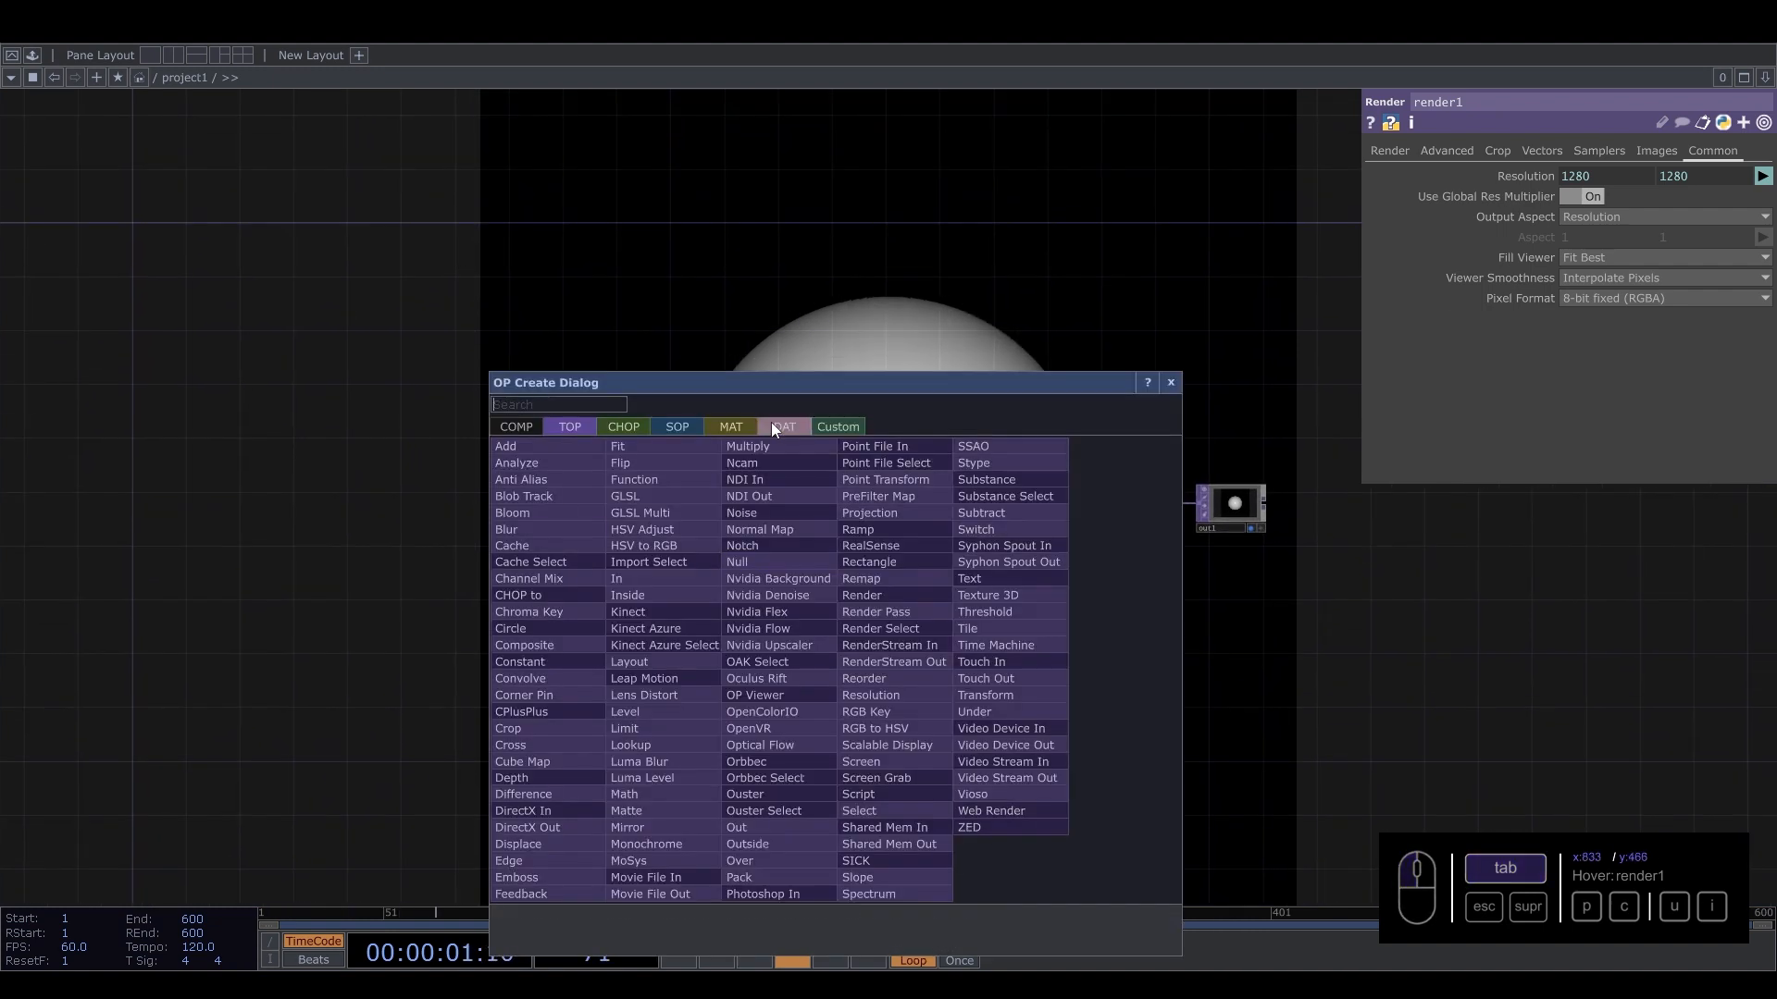
{"action": "left_click", "coordinate": [724, 425]}
{"action": "left_click_drag", "start_coordinate": [796, 382], "coordinate": [792, 308]}
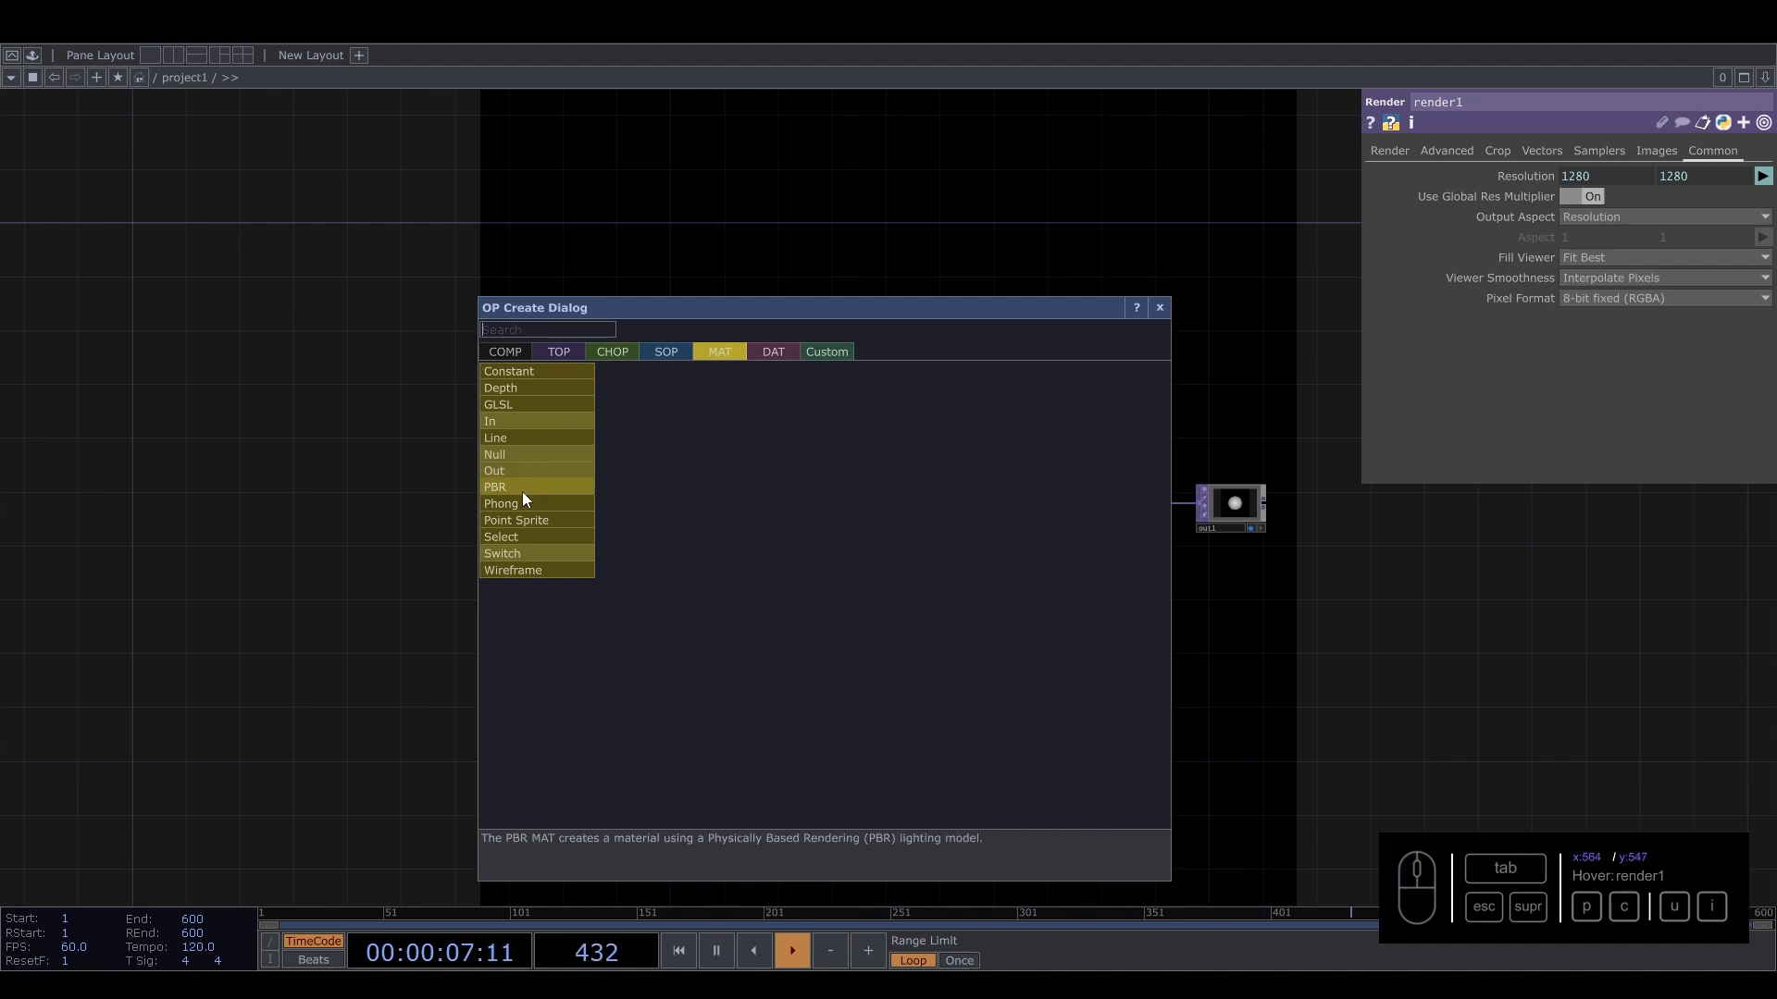
{"action": "left_click", "coordinate": [528, 488]}
{"action": "left_click", "coordinate": [874, 648]}
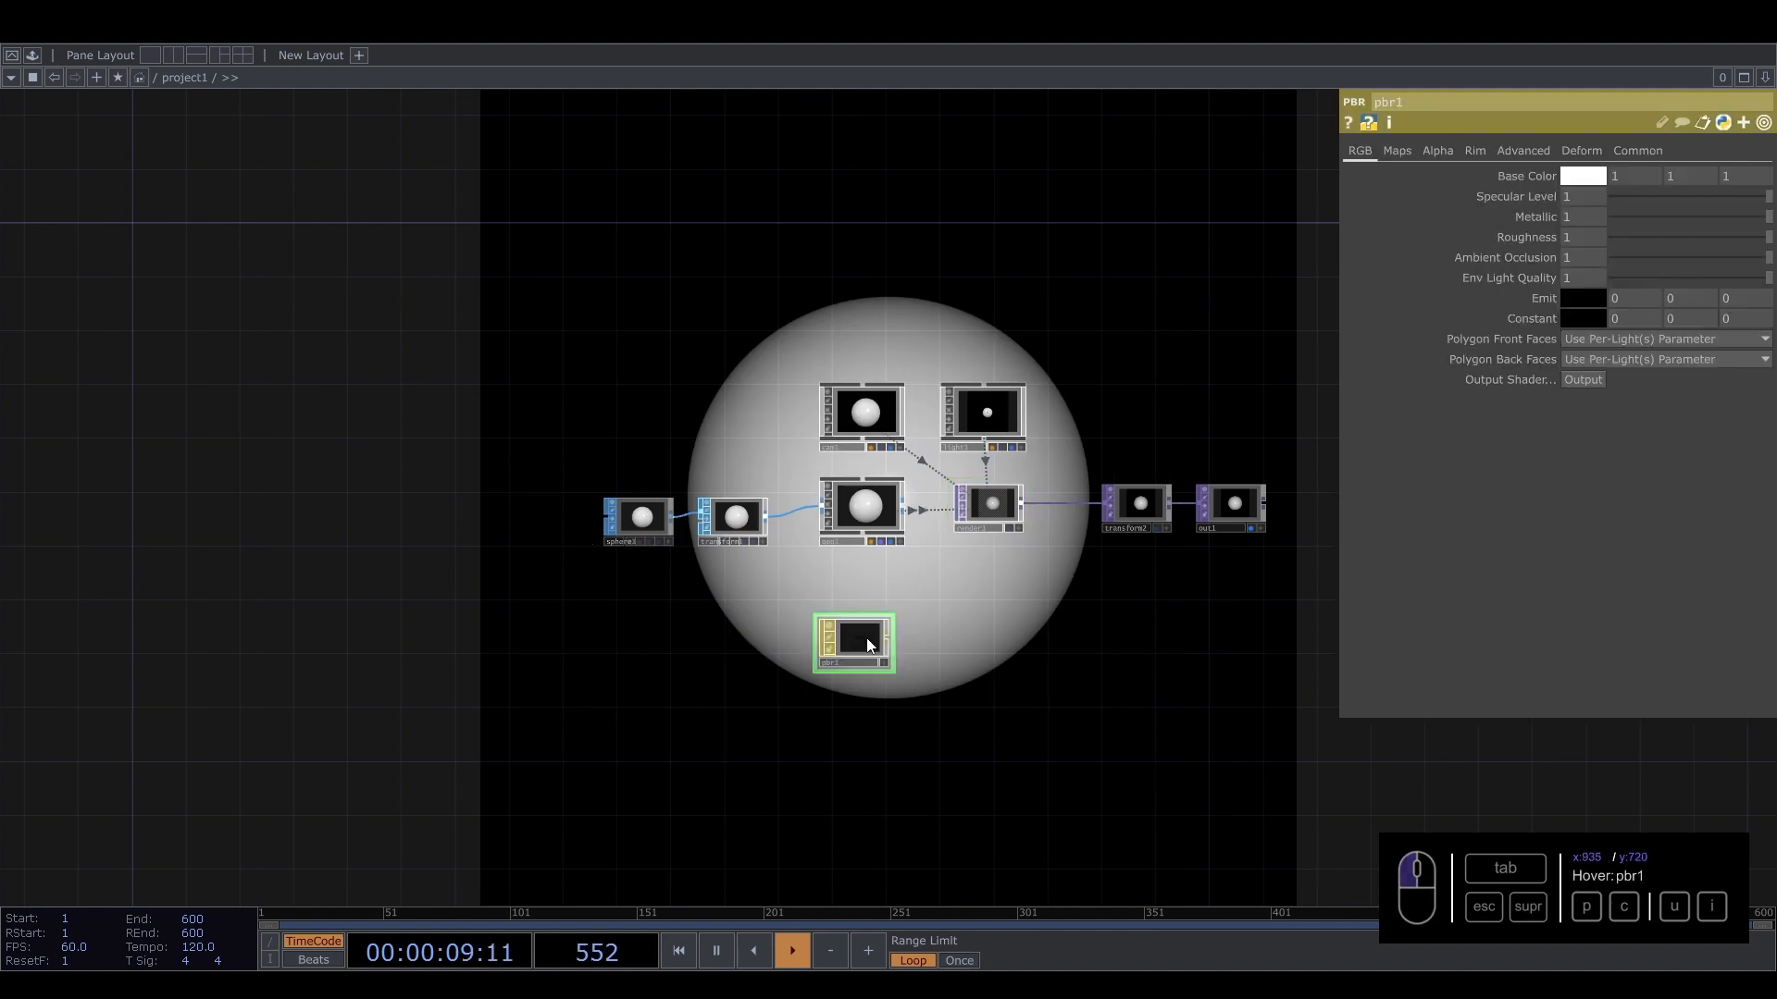
{"action": "left_click_drag", "start_coordinate": [852, 638], "coordinate": [879, 485]}
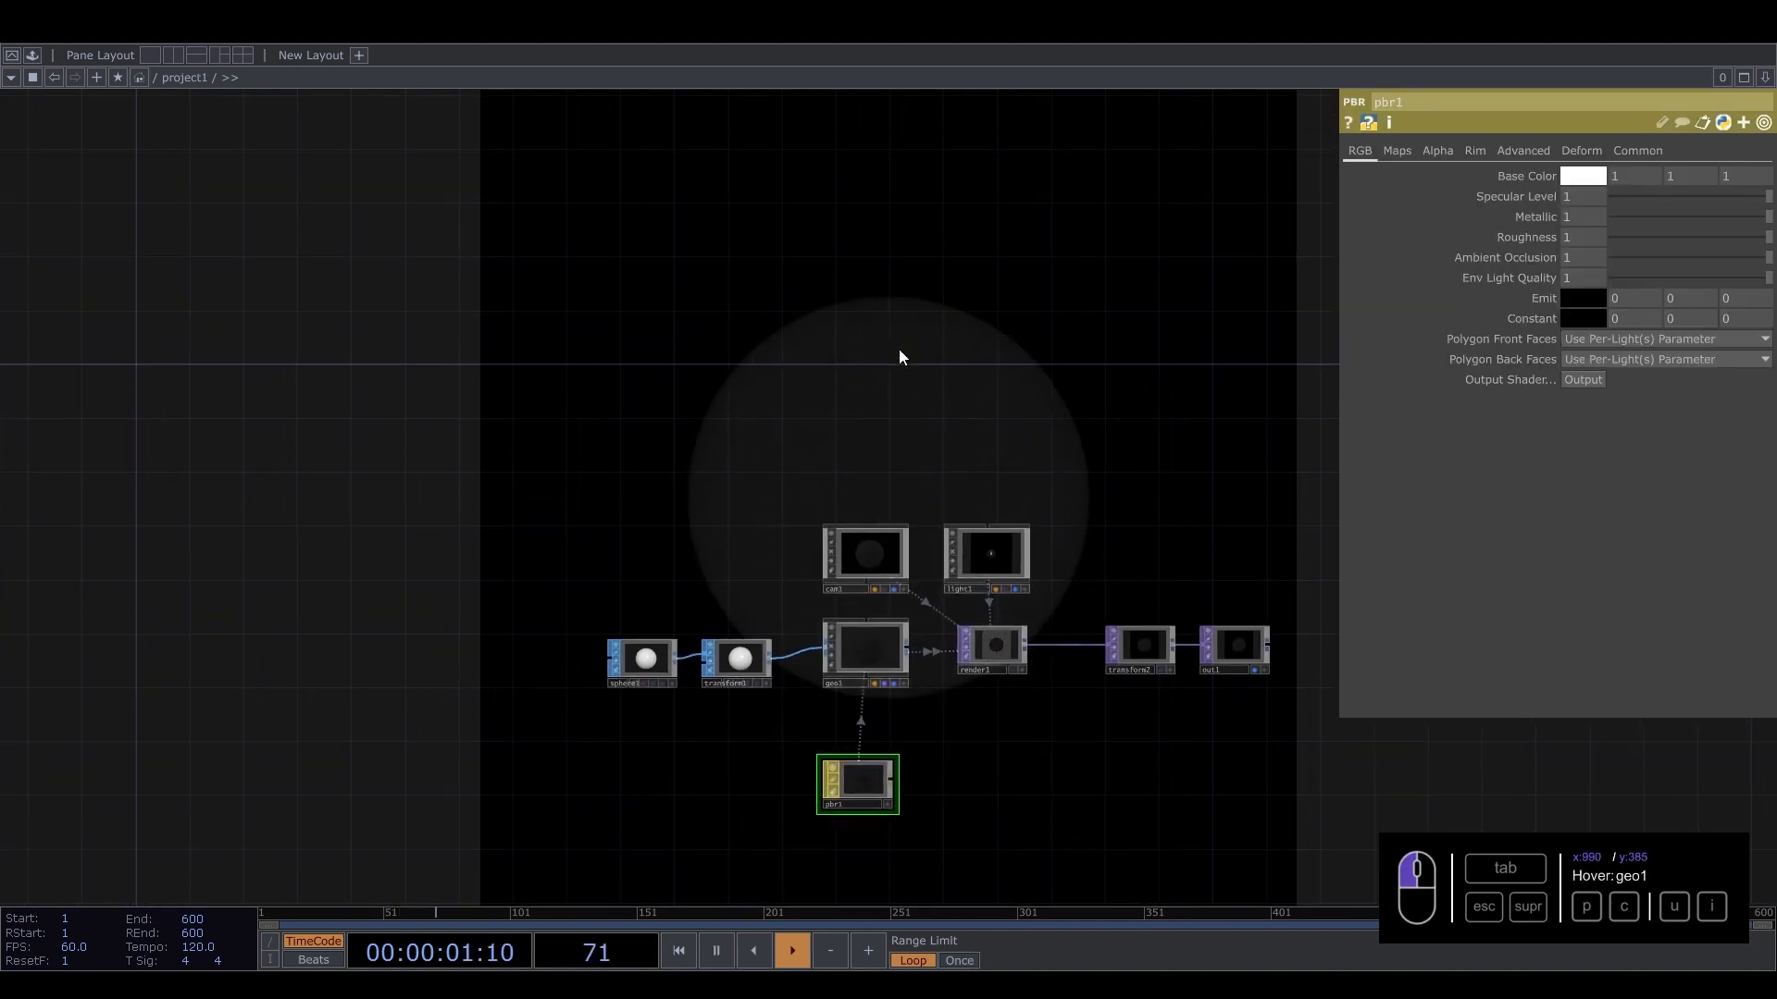
Add an Environment Light COMP above the camera.
{"action": "key", "text": "Tab"}
{"action": "left_click", "coordinate": [551, 157]}
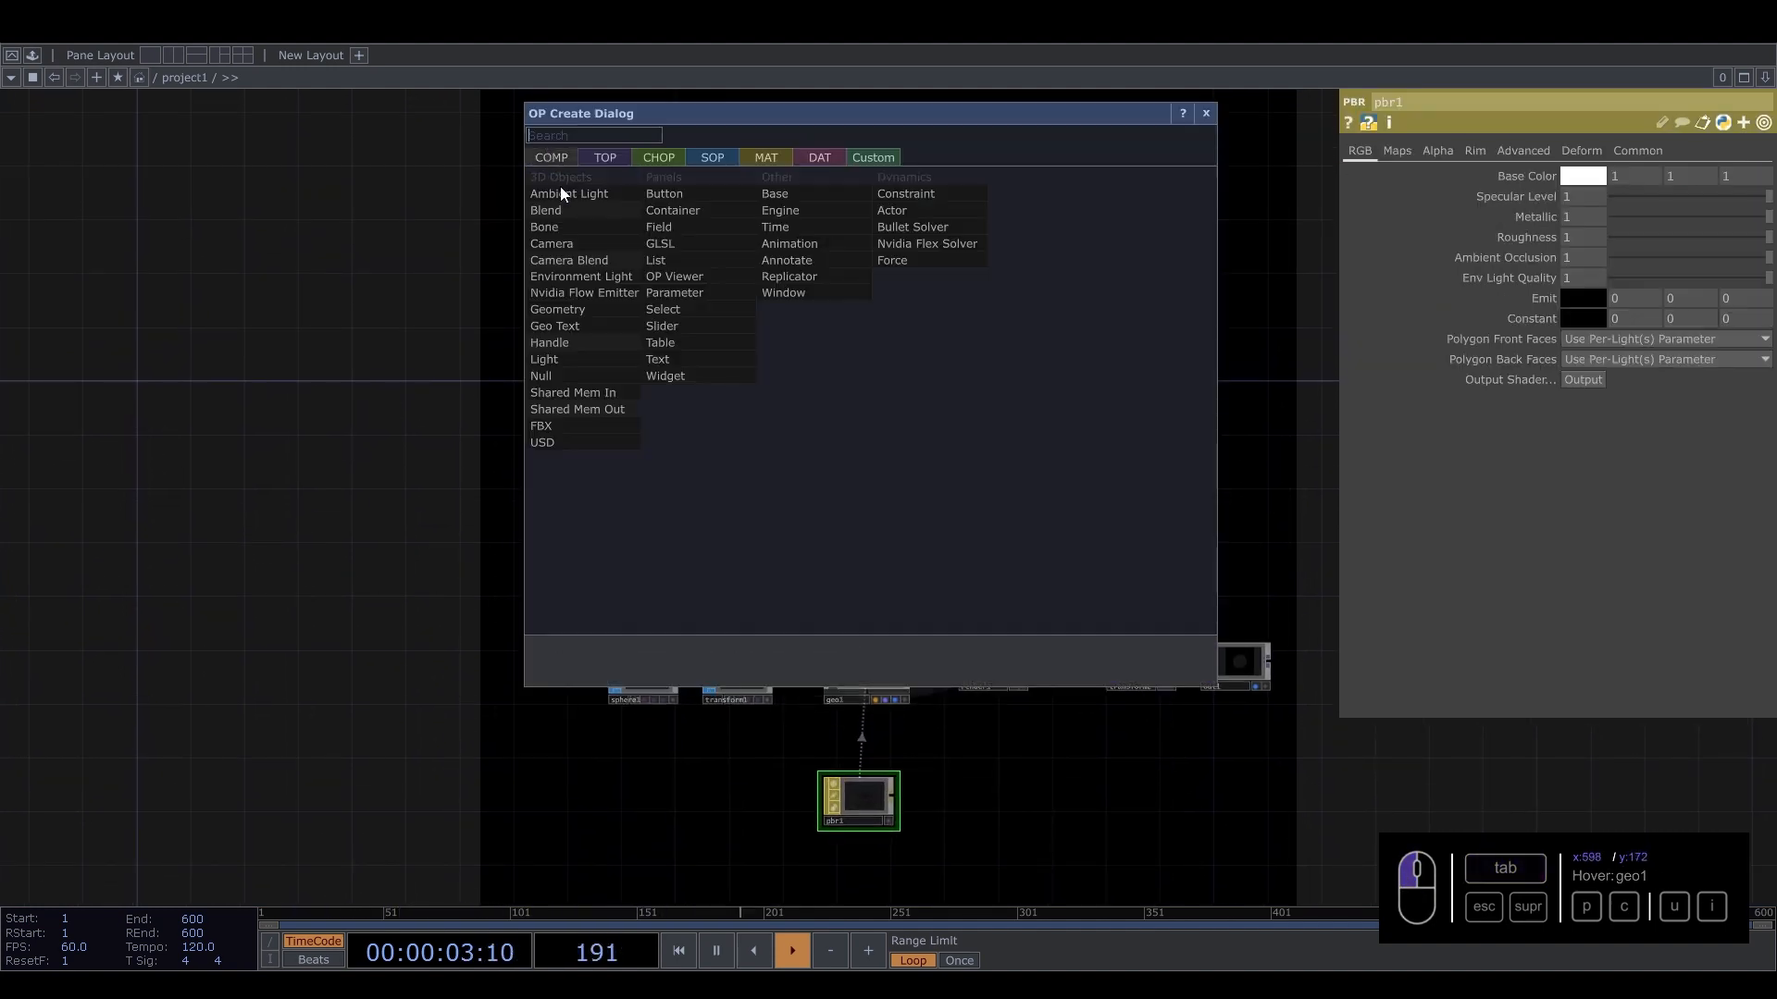
{"action": "left_click", "coordinate": [598, 281]}
{"action": "left_click", "coordinate": [865, 472]}
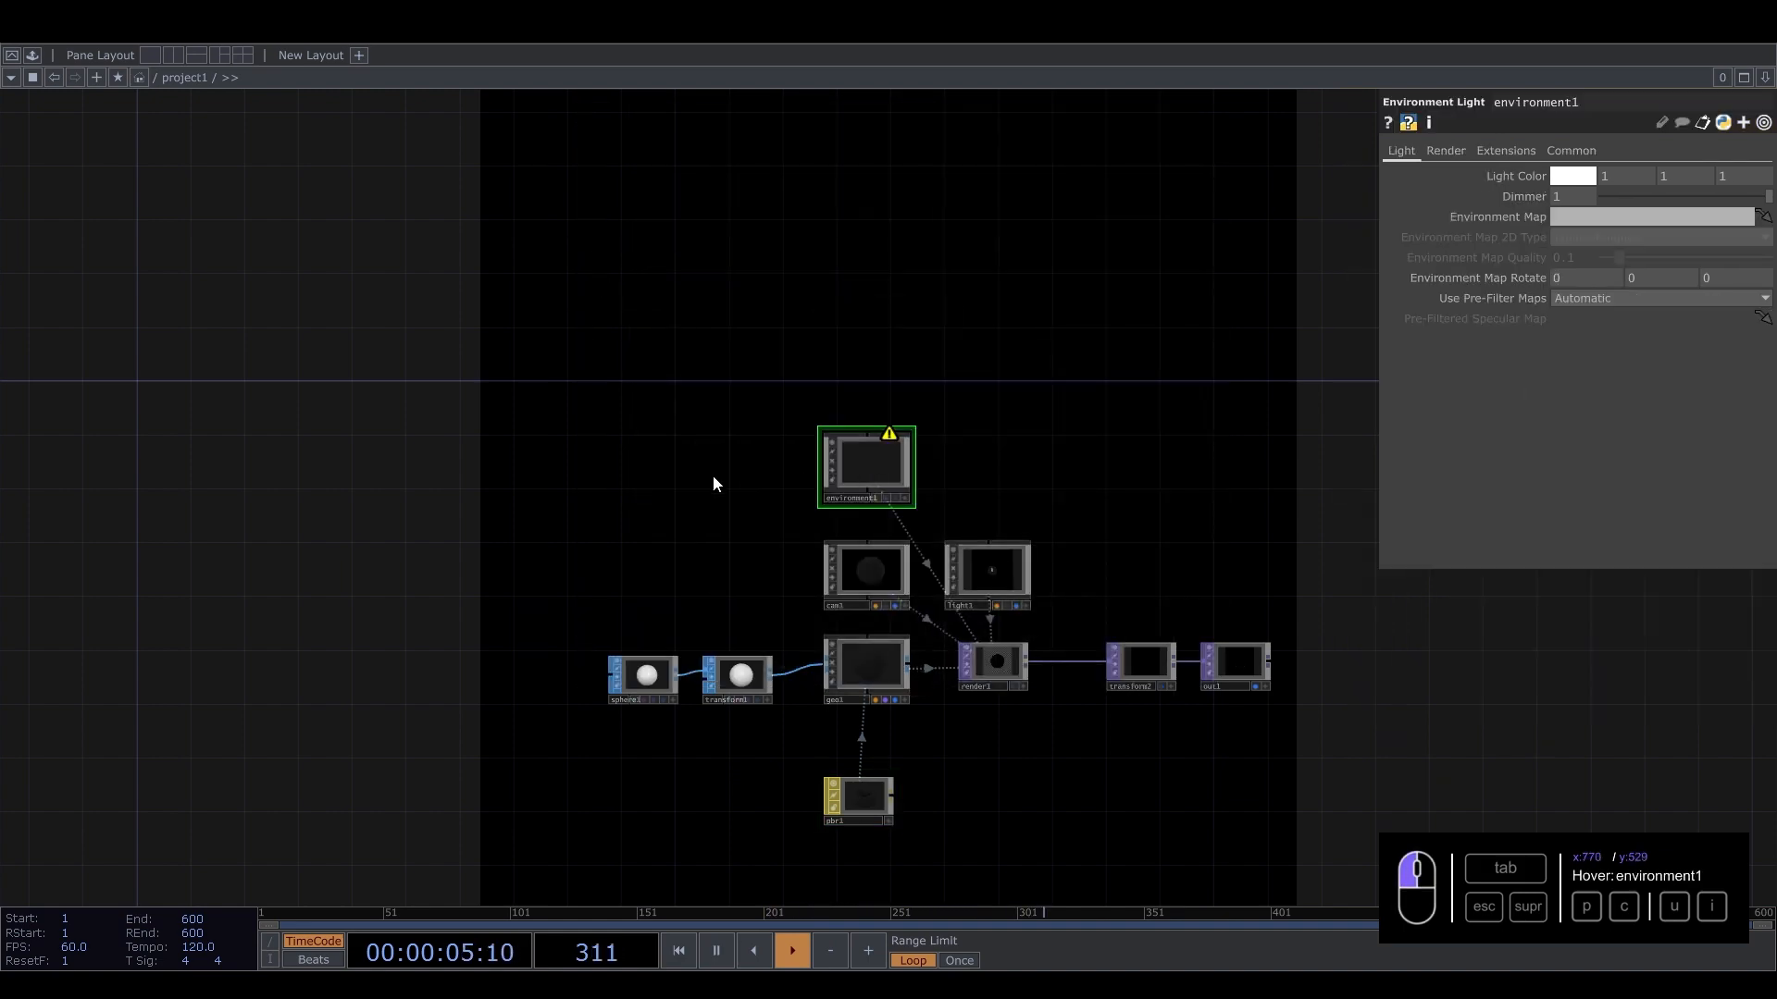
Add a Noise TOP next to the environment light.
{"action": "key", "text": "Tab"}
{"action": "left_click", "coordinate": [452, 227]}
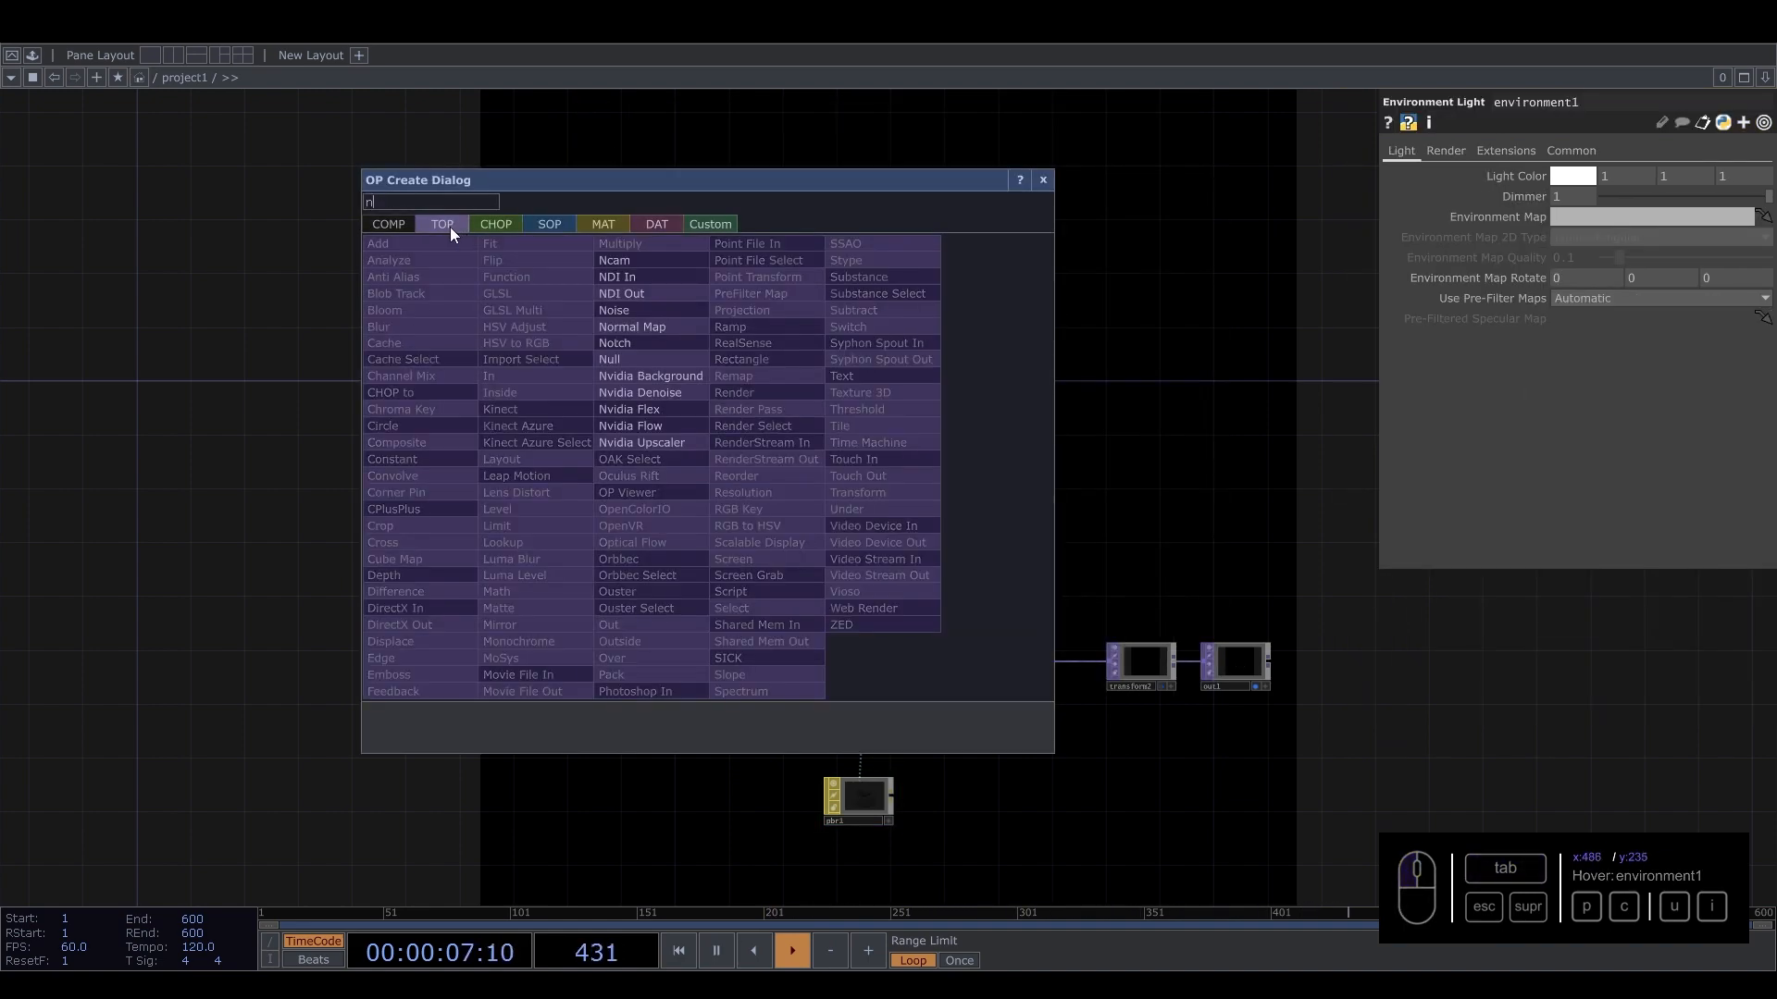
{"action": "left_click", "coordinate": [629, 312]}
{"action": "left_click", "coordinate": [755, 470]}
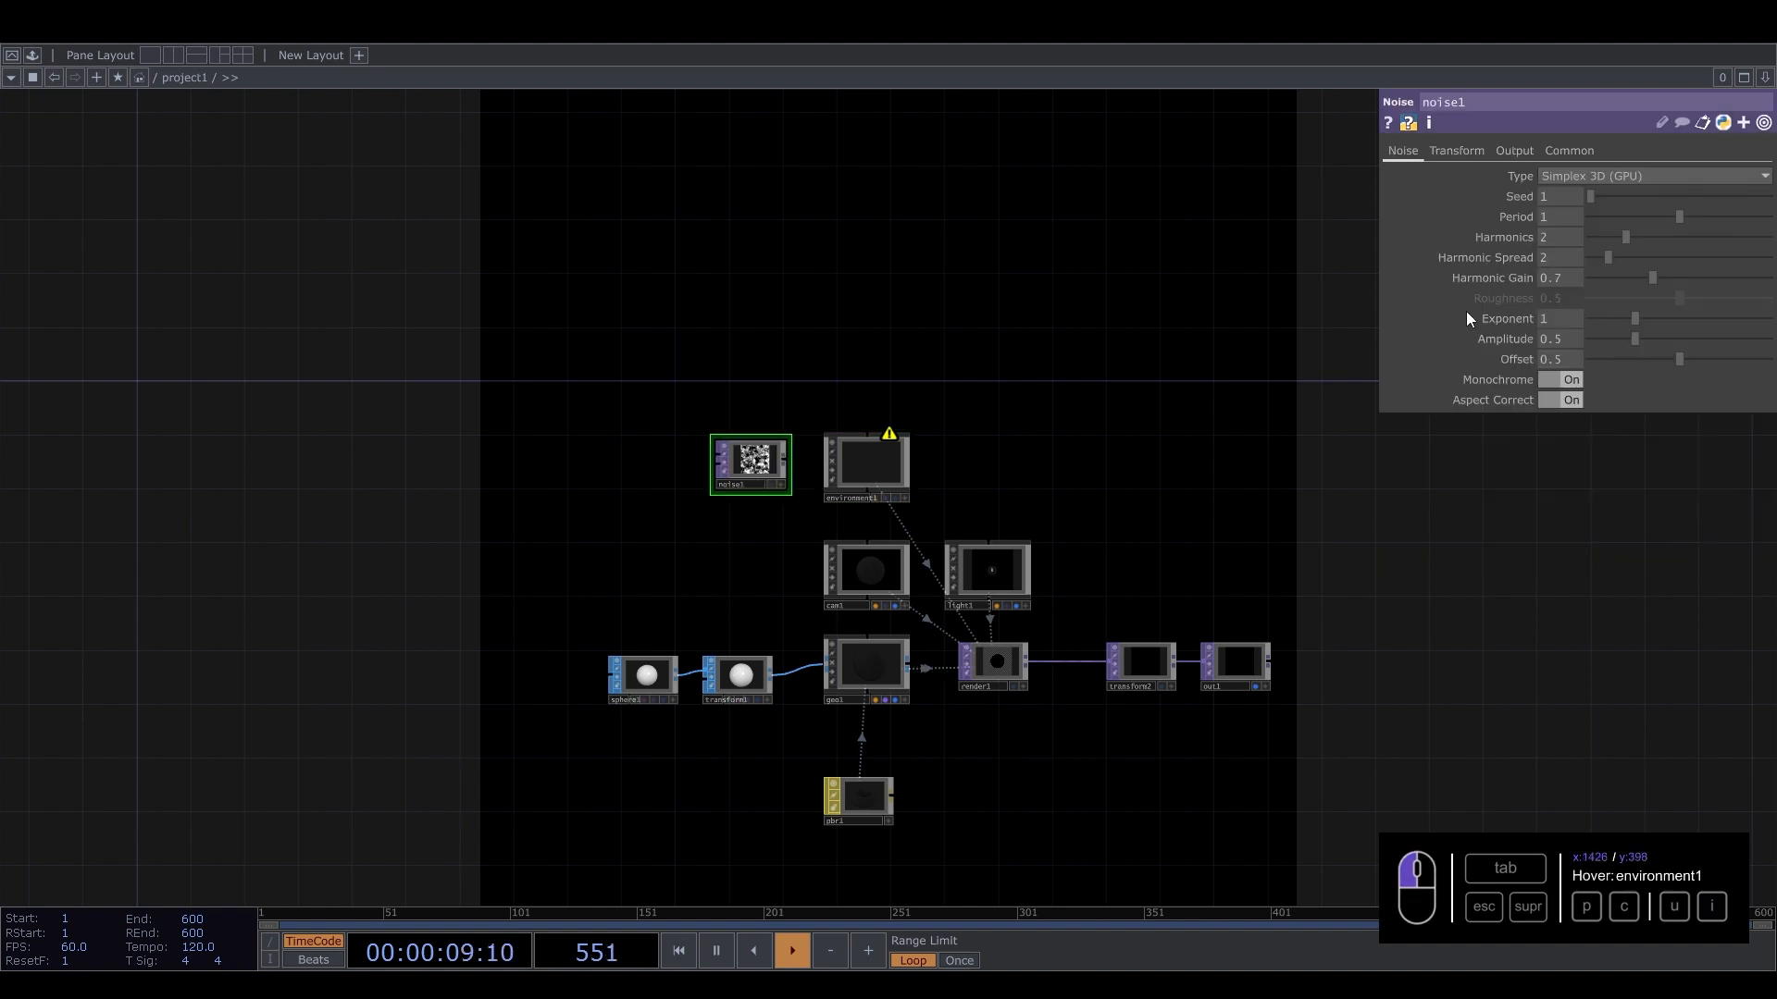
Set environment1's Environment Map to noise1.
{"action": "scroll", "coordinate": [852, 493], "scroll_direction": "up", "scroll_amount": 2}
{"action": "left_click", "coordinate": [852, 492]}
{"action": "left_click_drag", "start_coordinate": [1471, 256], "coordinate": [1573, 218]}
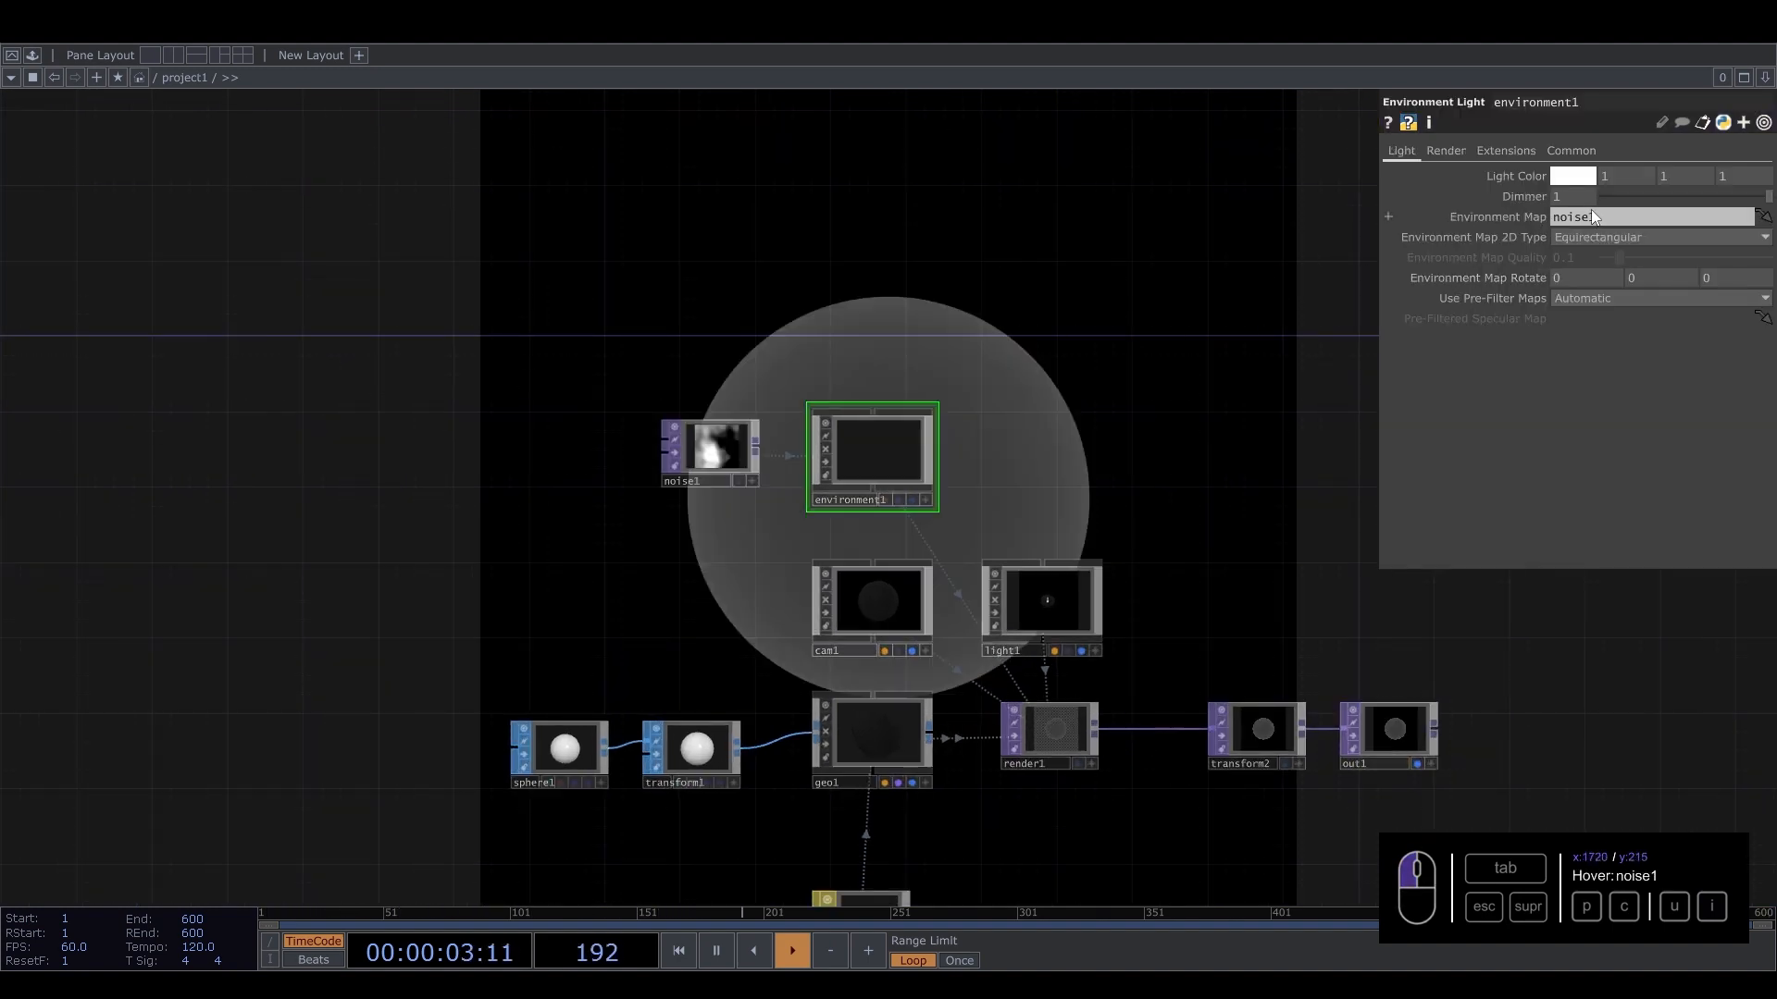
Examine the PBR material's Maps and Alpha parameters.
{"action": "left_click_drag", "start_coordinate": [1180, 459], "coordinate": [1035, 231]}
{"action": "left_click_drag", "start_coordinate": [1037, 647], "coordinate": [1368, 494]}
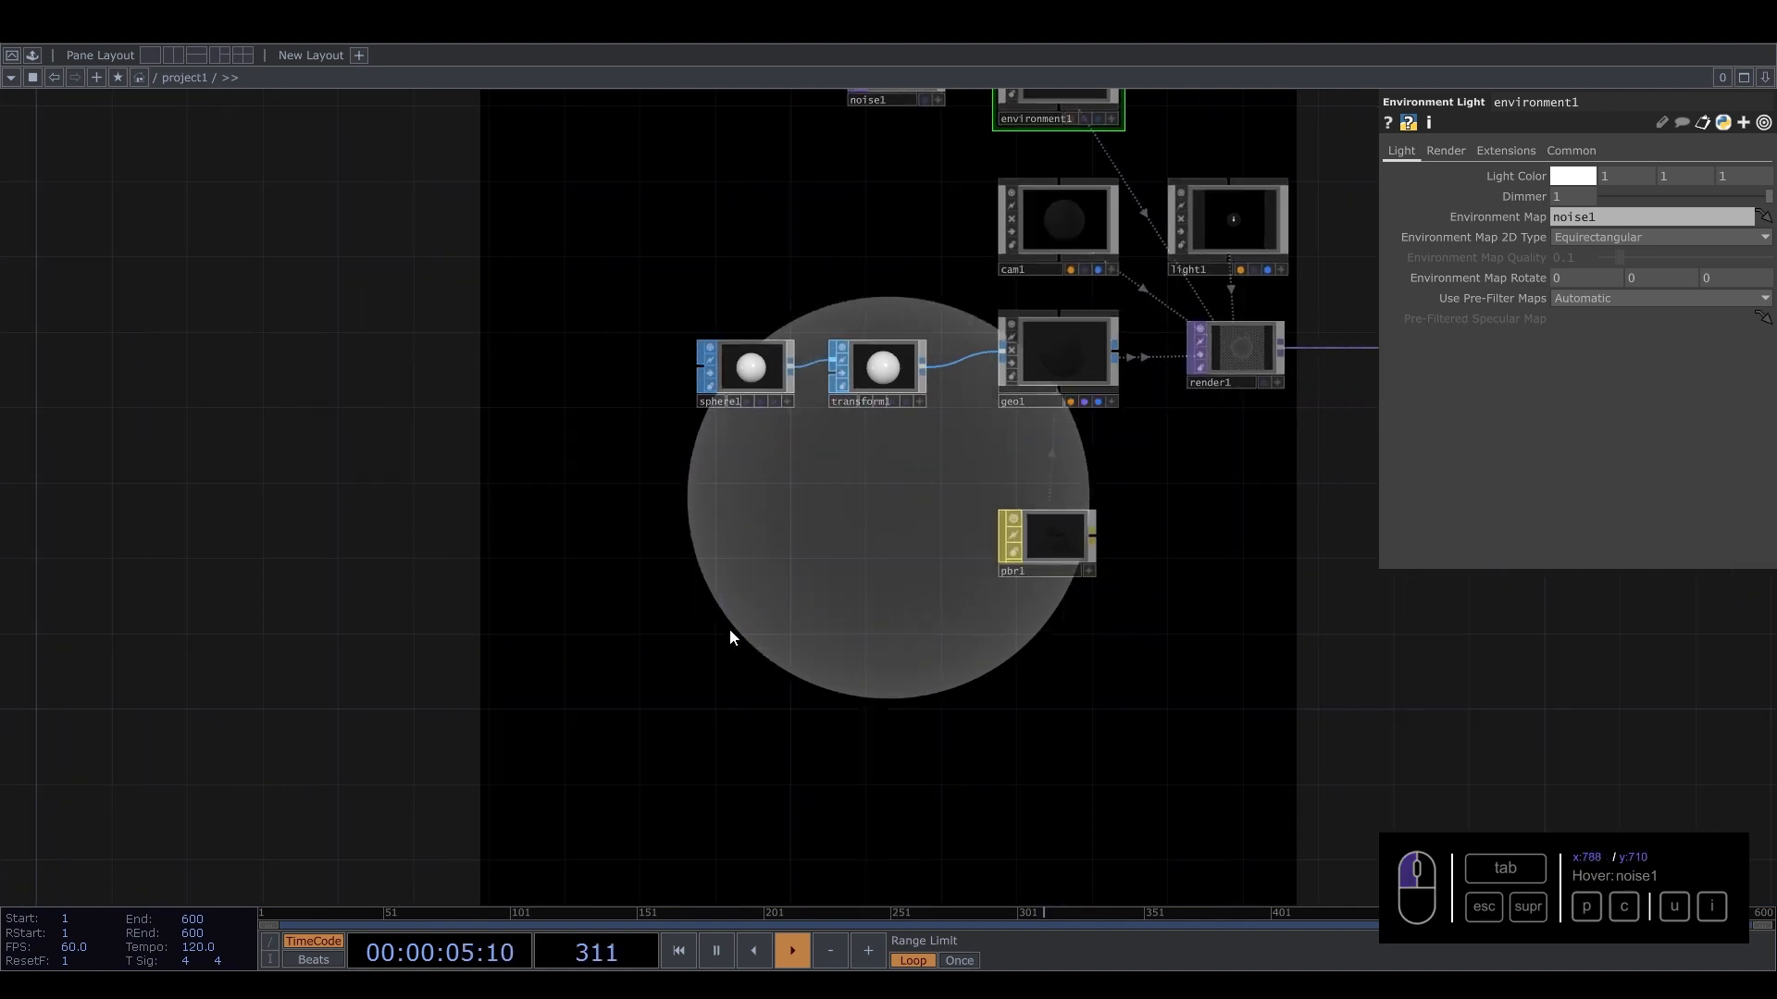
{"action": "left_click_drag", "start_coordinate": [437, 638], "coordinate": [407, 550]}
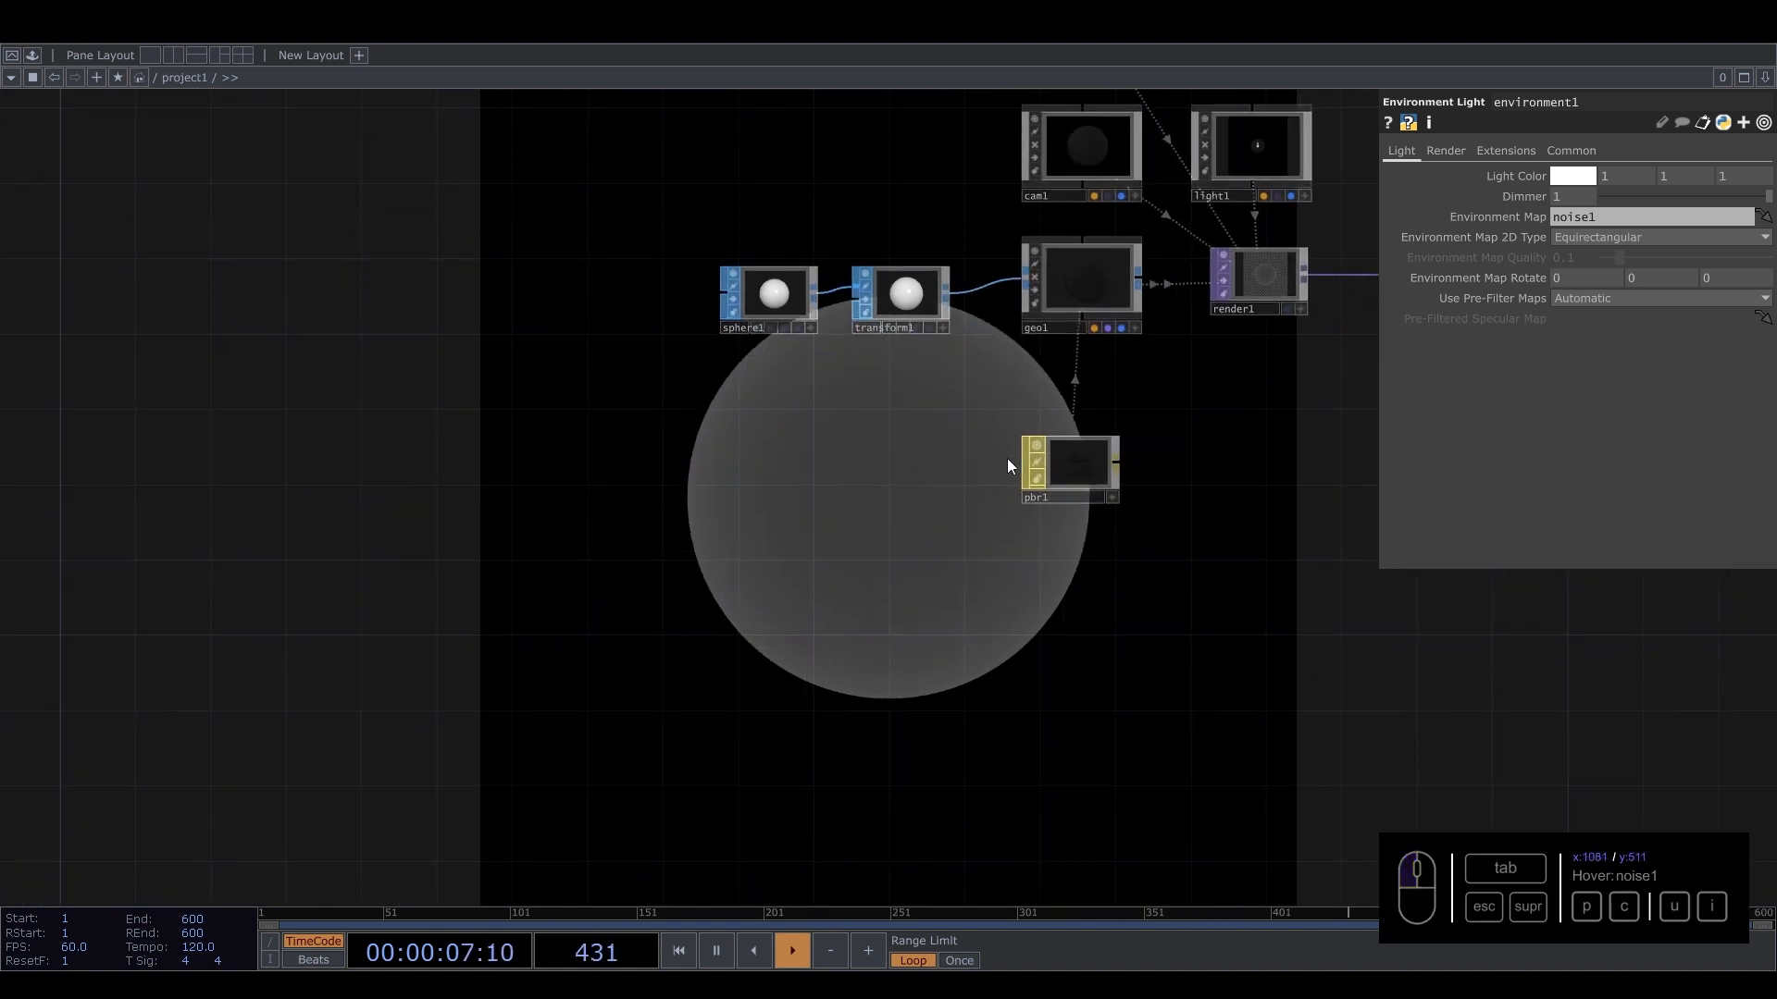
{"action": "left_click", "coordinate": [1069, 456]}
{"action": "left_click", "coordinate": [1396, 150]}
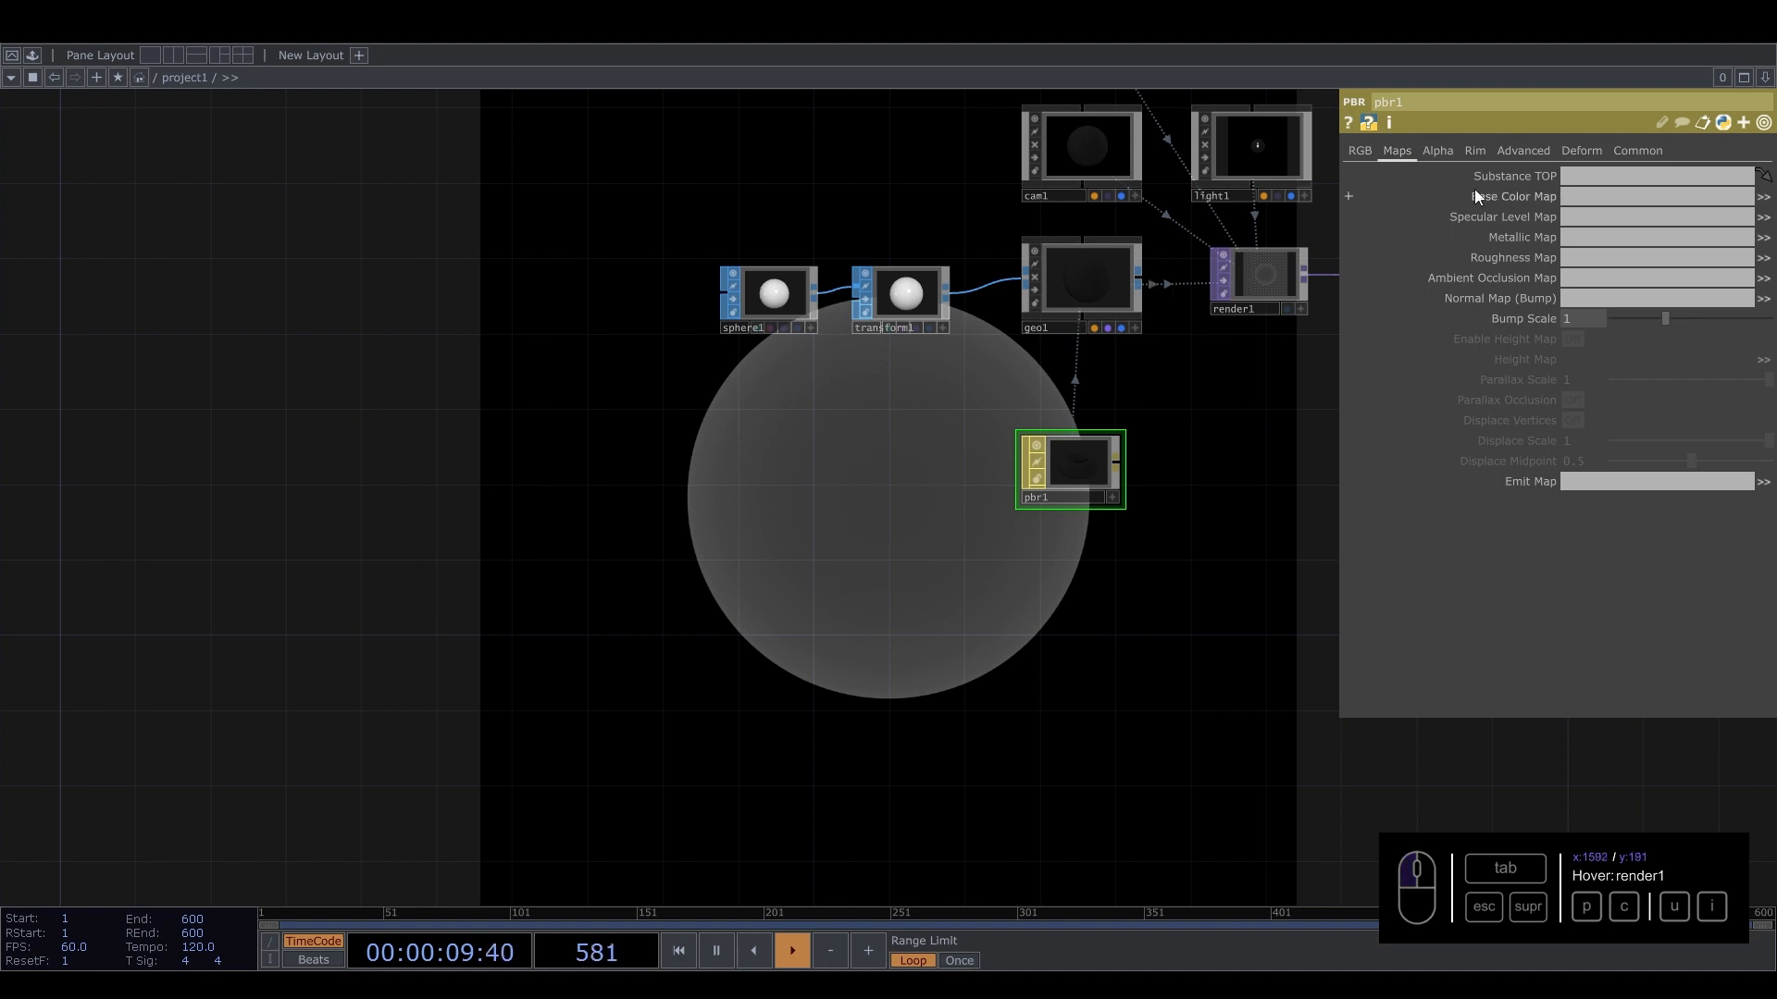
{"action": "left_click", "coordinate": [1433, 150]}
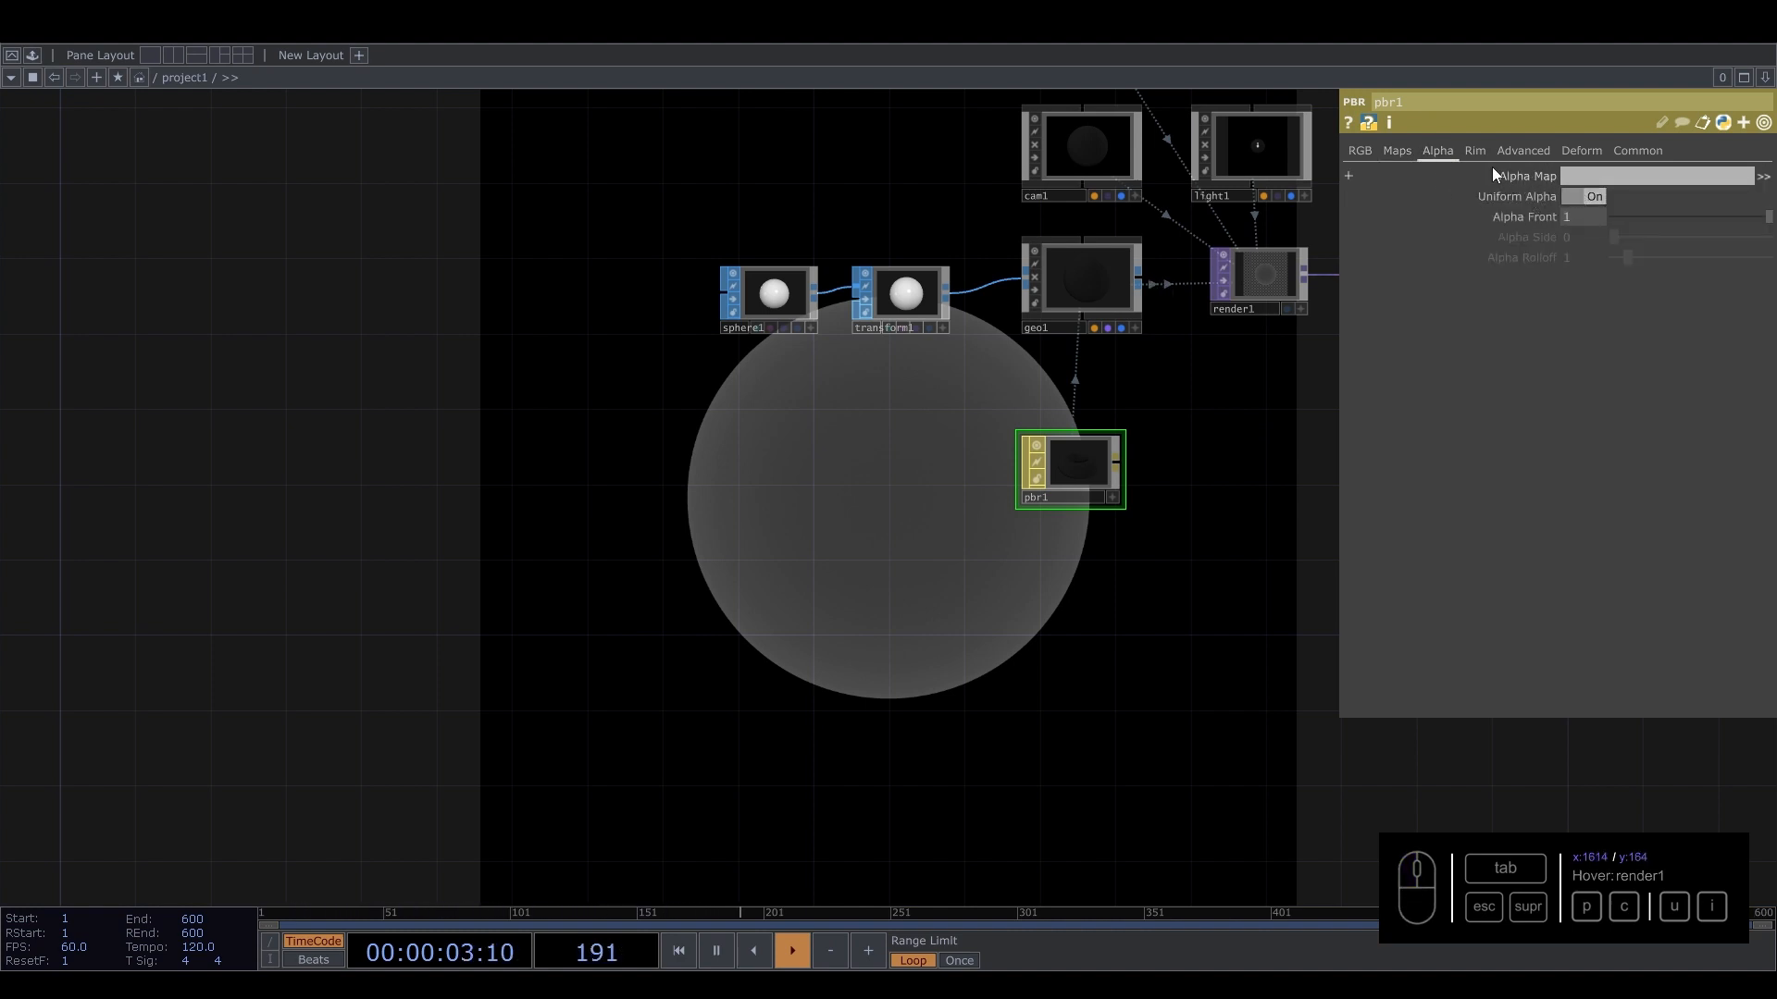
{"action": "left_click", "coordinate": [1401, 161]}
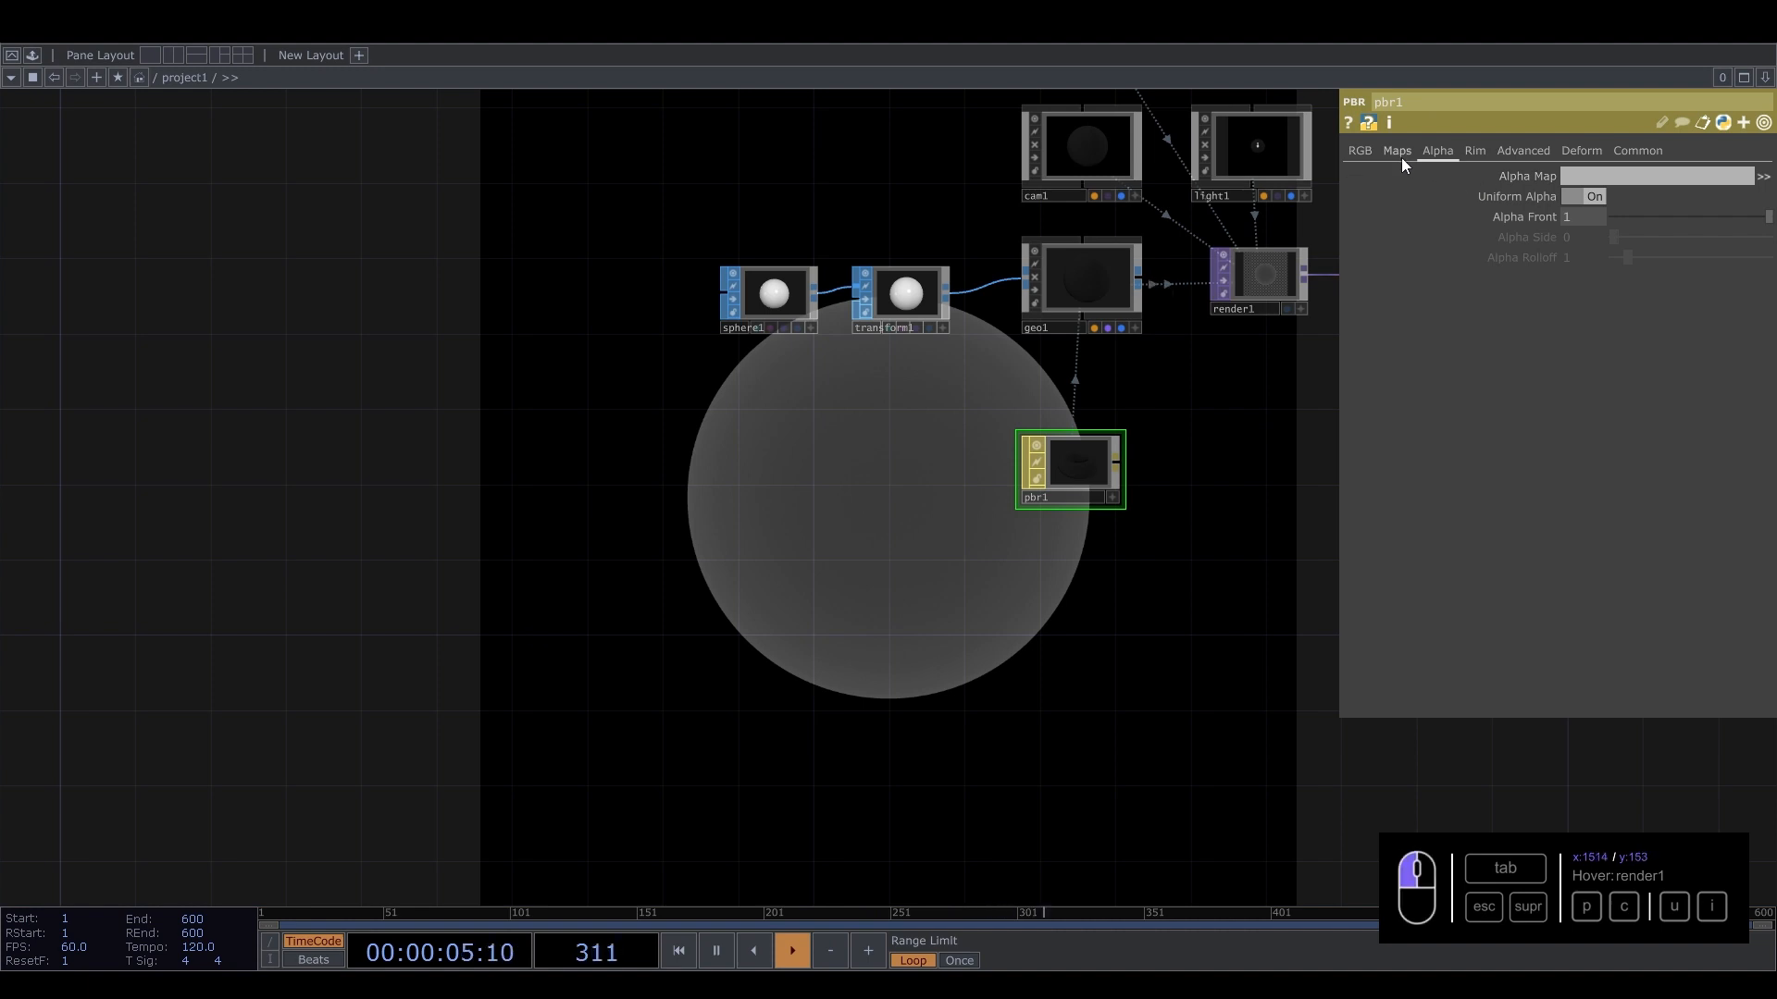
Add another Noise TOP to the left of the network.
{"action": "key", "text": "Tab"}
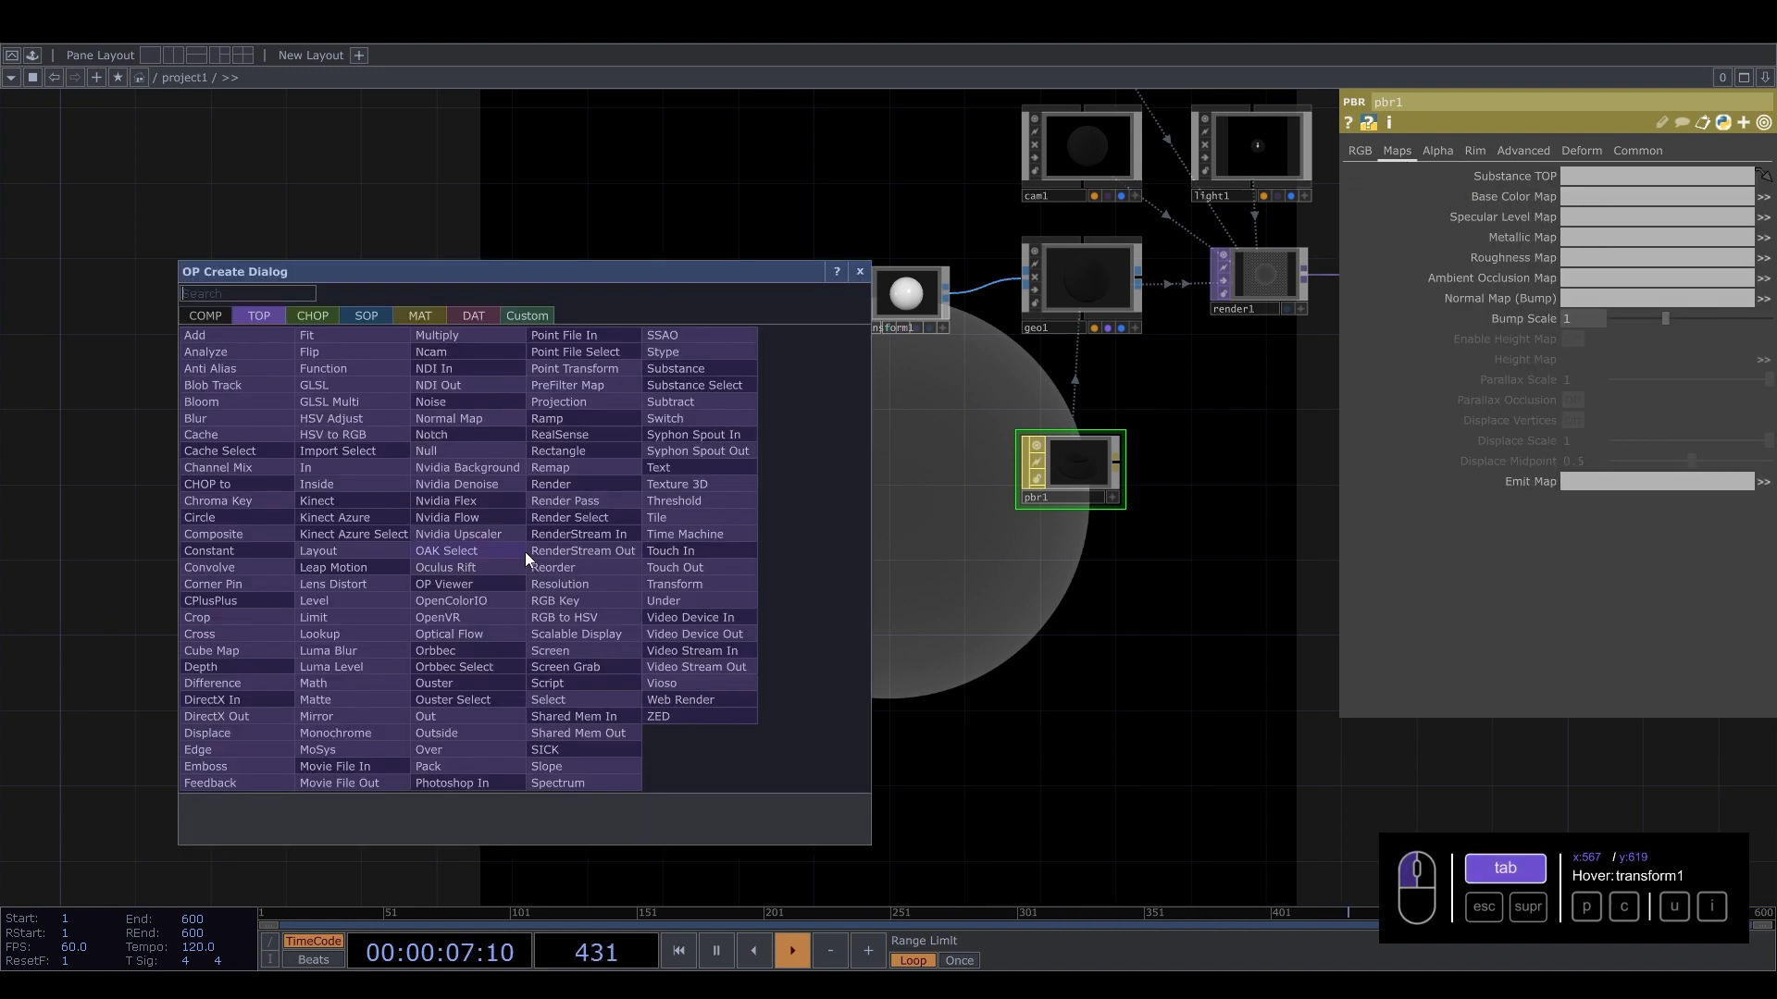
{"action": "type", "text": "noi"}
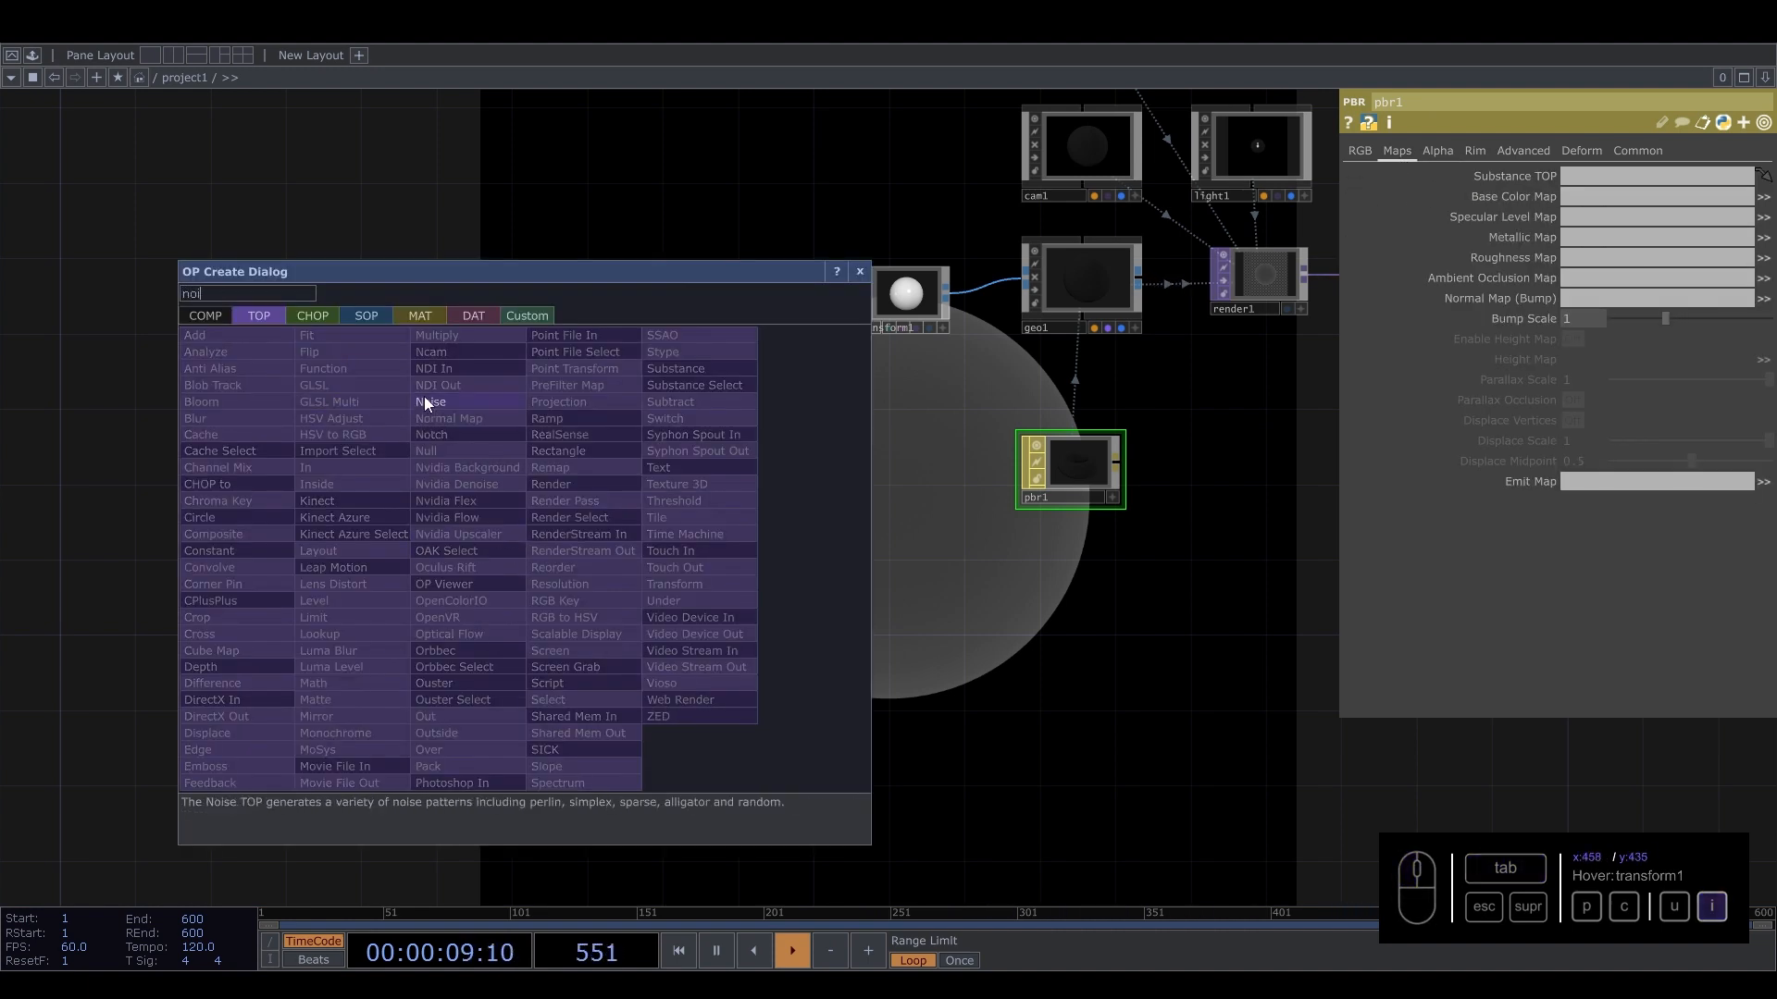
{"action": "left_click", "coordinate": [424, 403]}
{"action": "left_click", "coordinate": [468, 507]}
Set noise2's resolution to 1280 by 1280 and its pixel format to 32-bit float (RGBA).
{"action": "left_click", "coordinate": [1569, 150]}
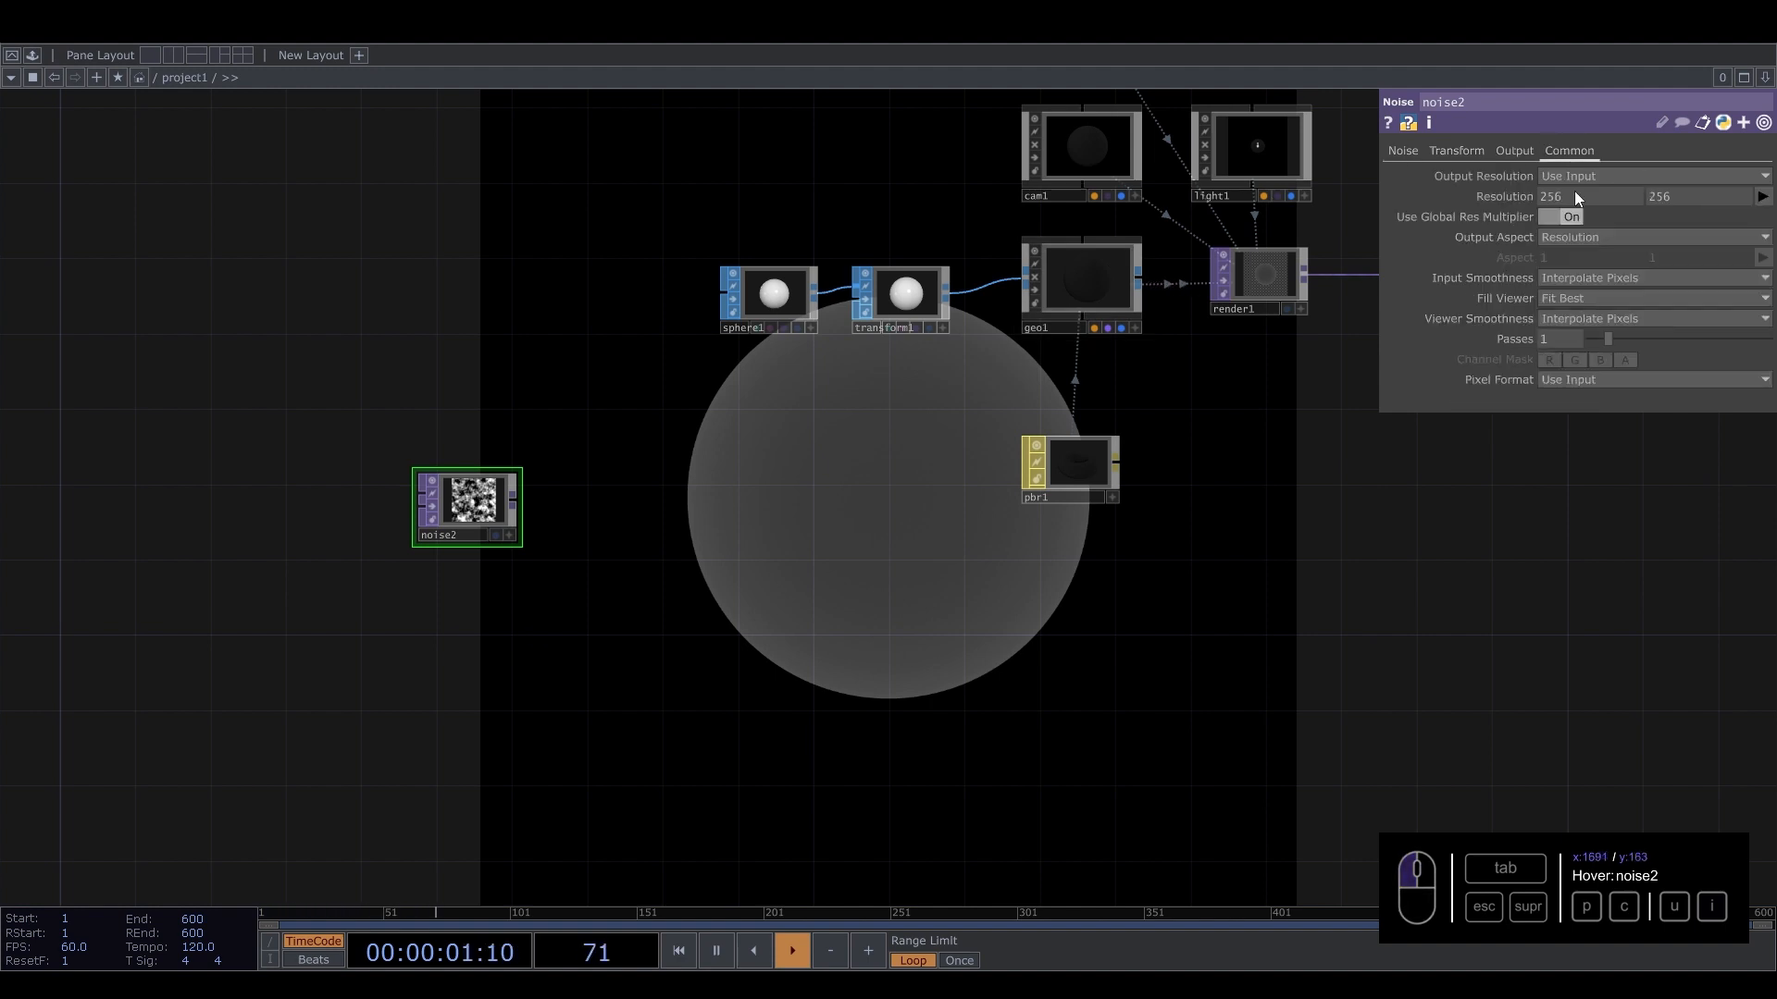
{"action": "left_click_drag", "start_coordinate": [1607, 194], "coordinate": [1267, 194]}
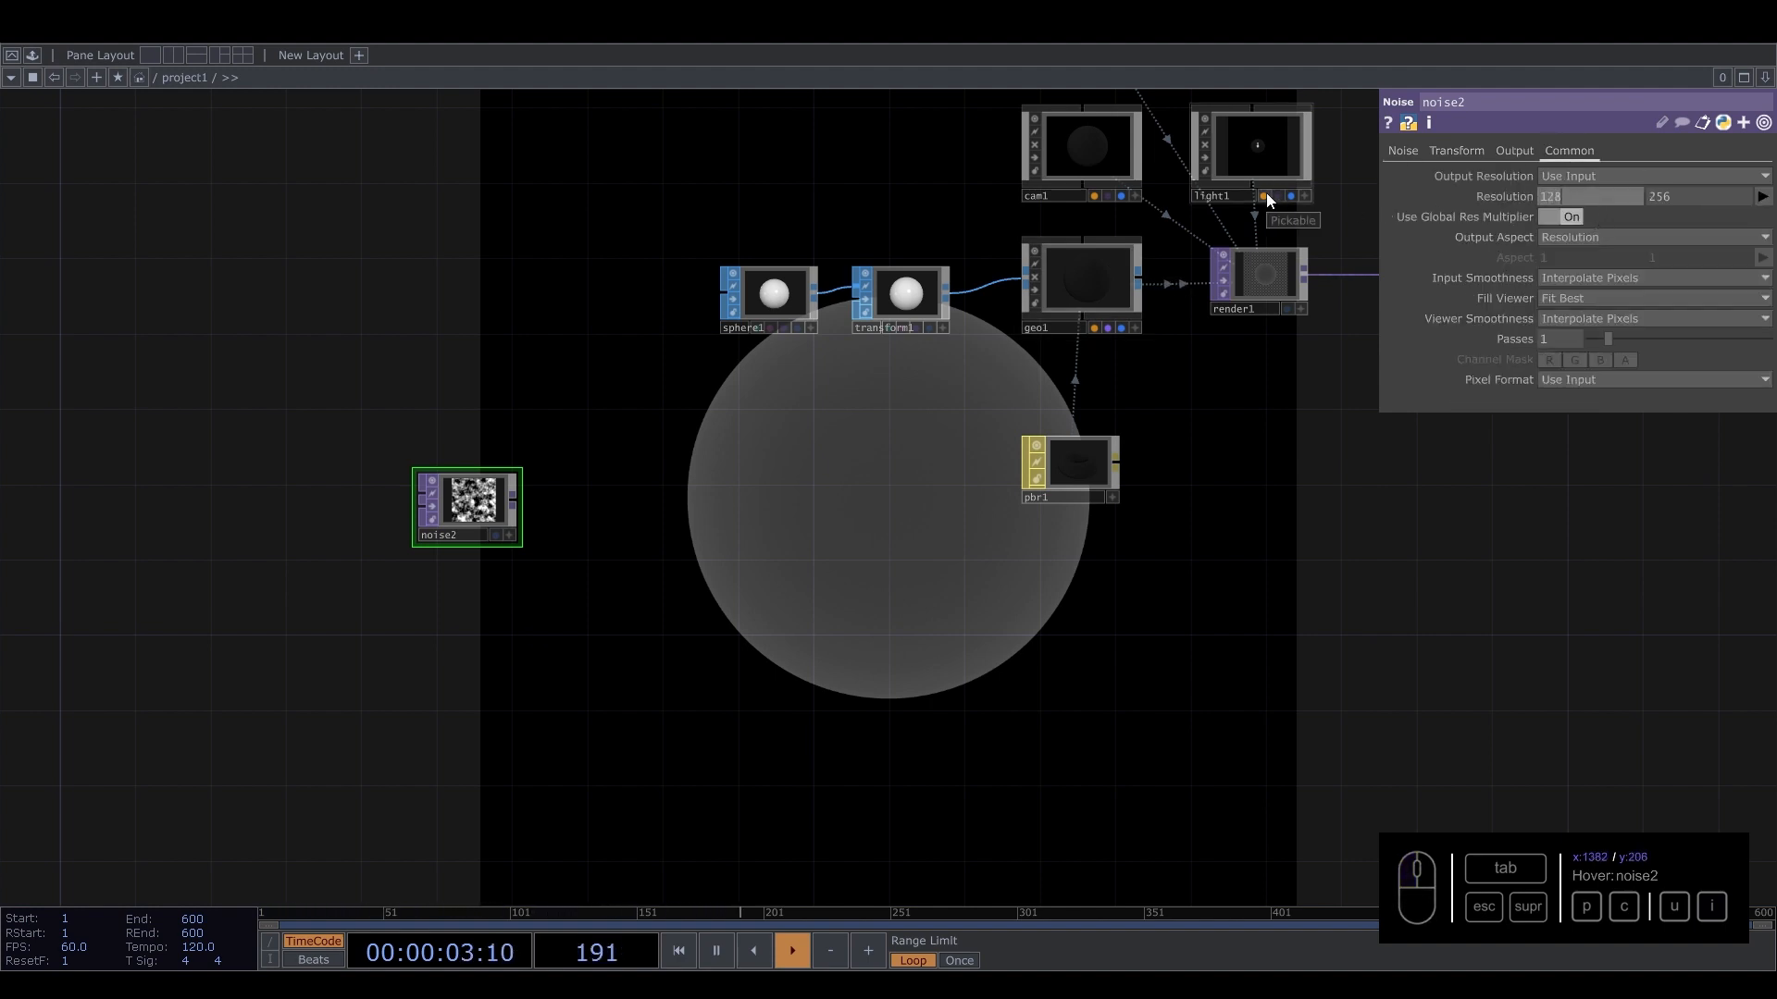
{"action": "type", "text": "0"}
{"action": "key", "text": "Tab"}
{"action": "type", "text": "1"}
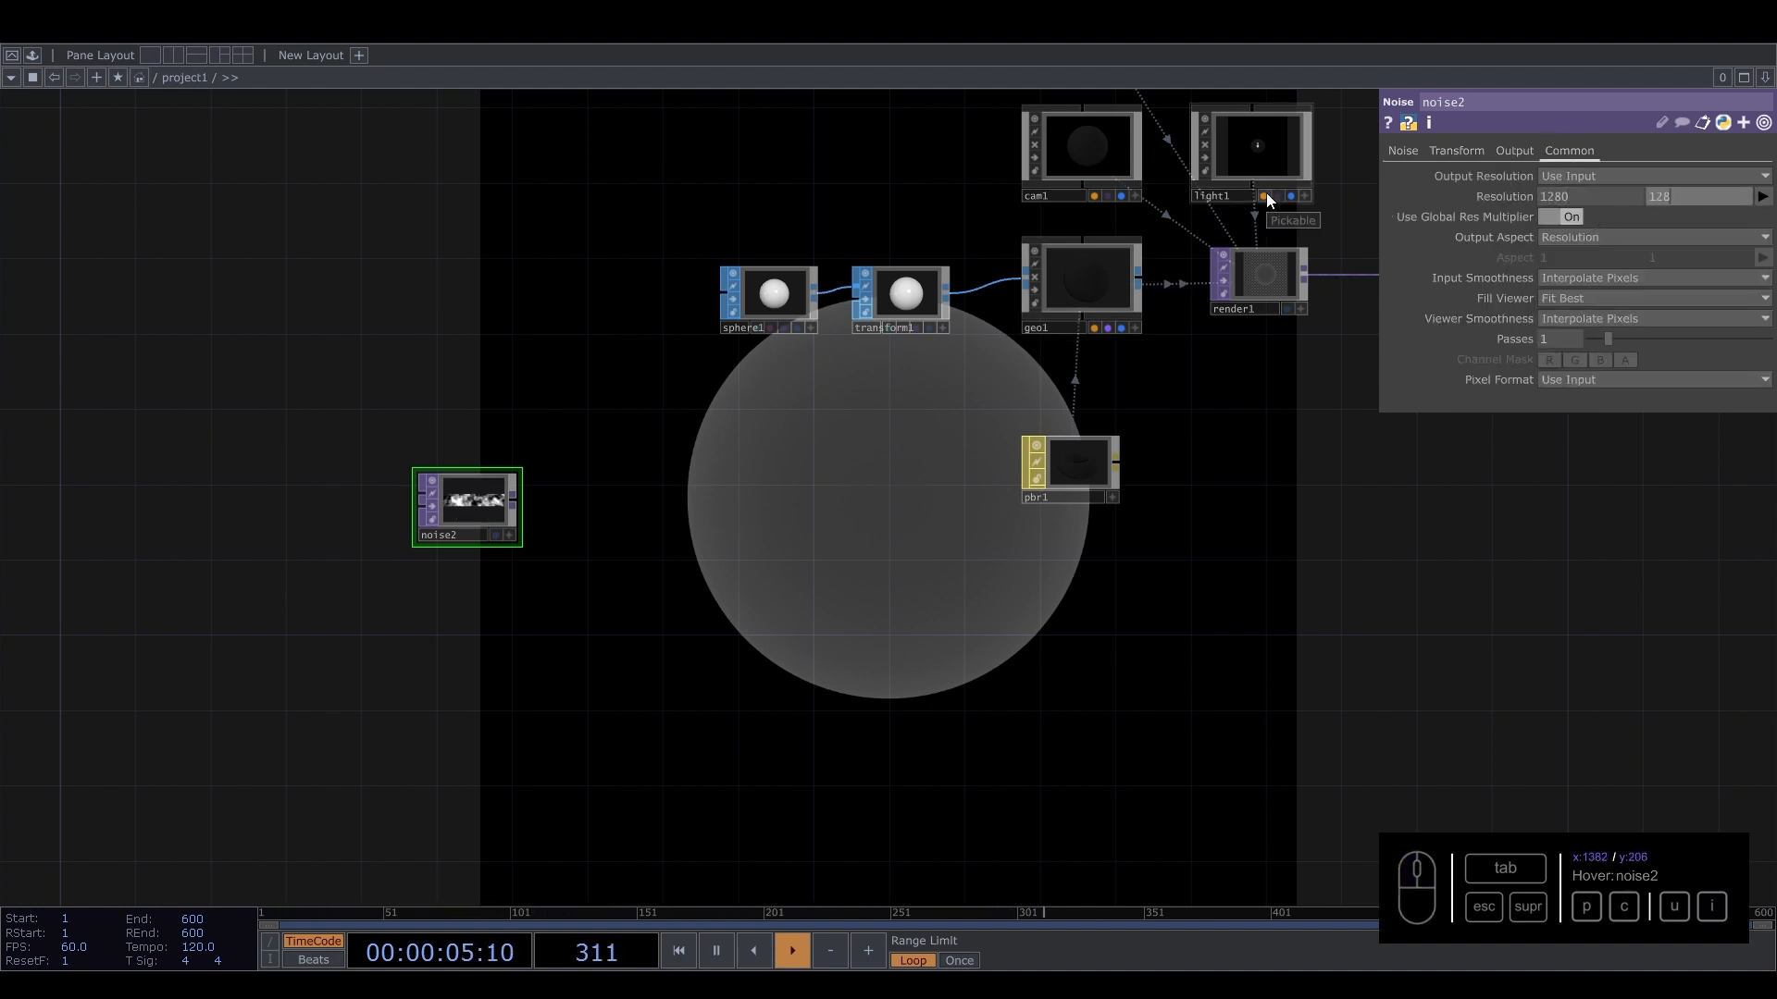
{"action": "left_click", "coordinate": [1579, 379]}
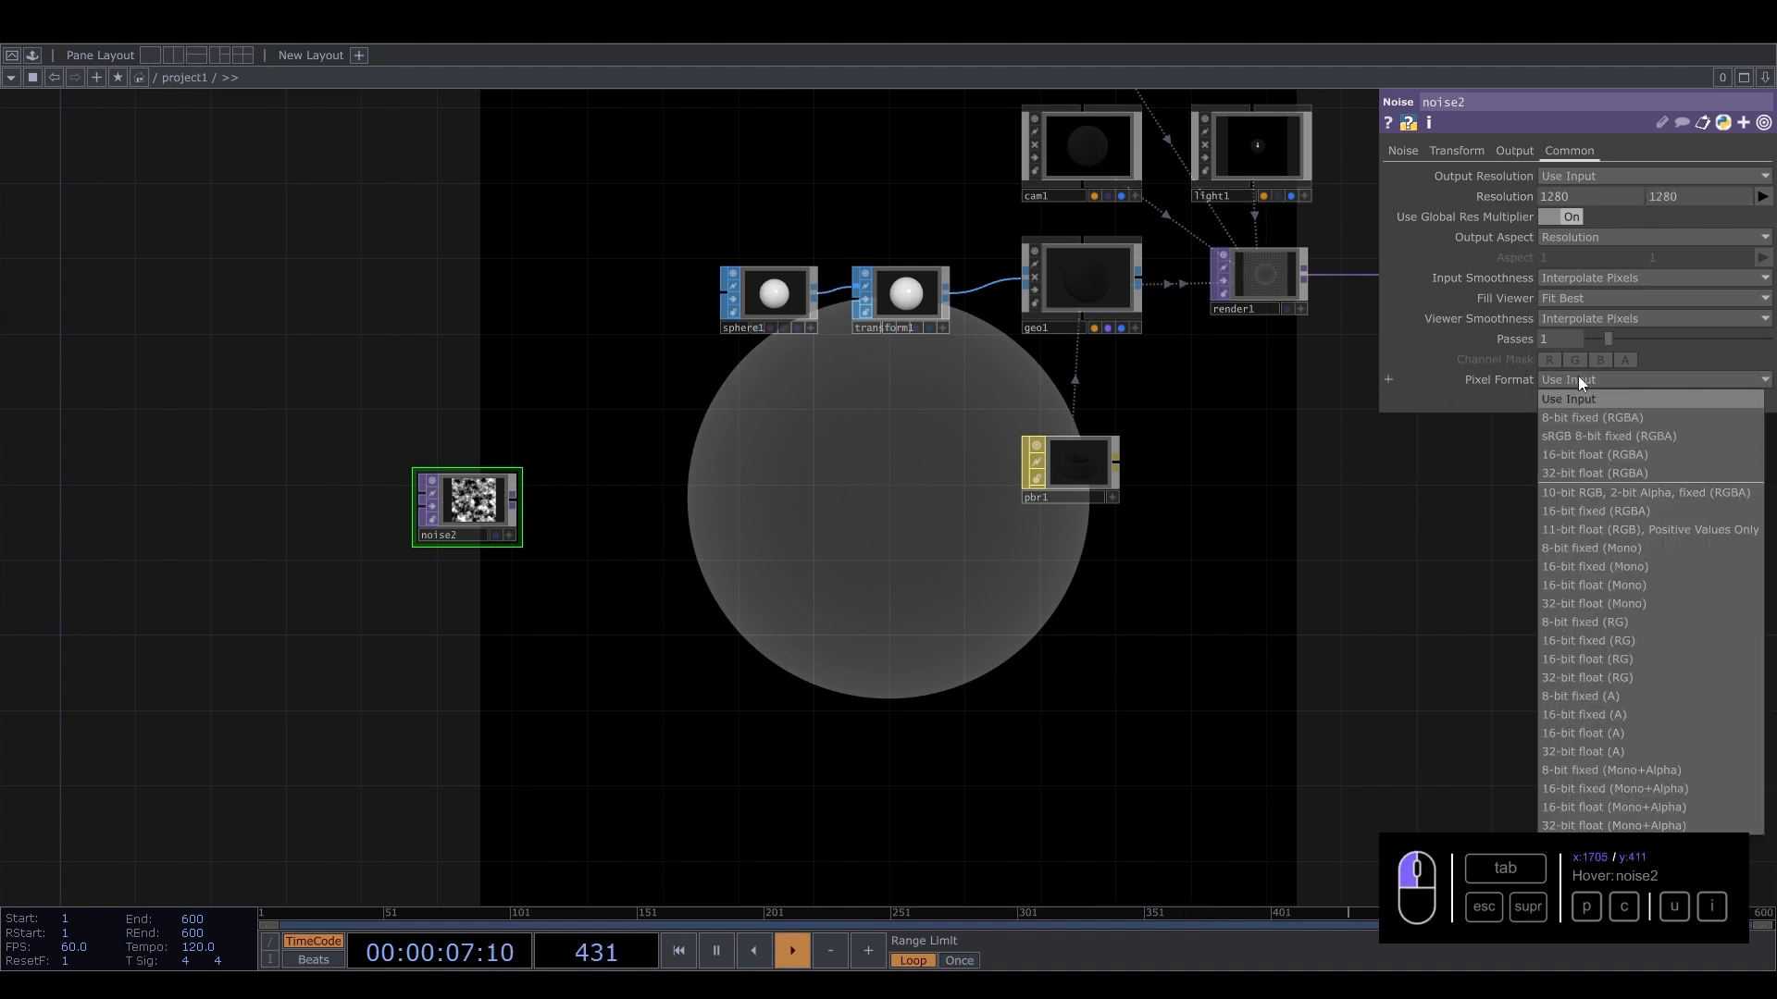
{"action": "left_click", "coordinate": [1567, 472]}
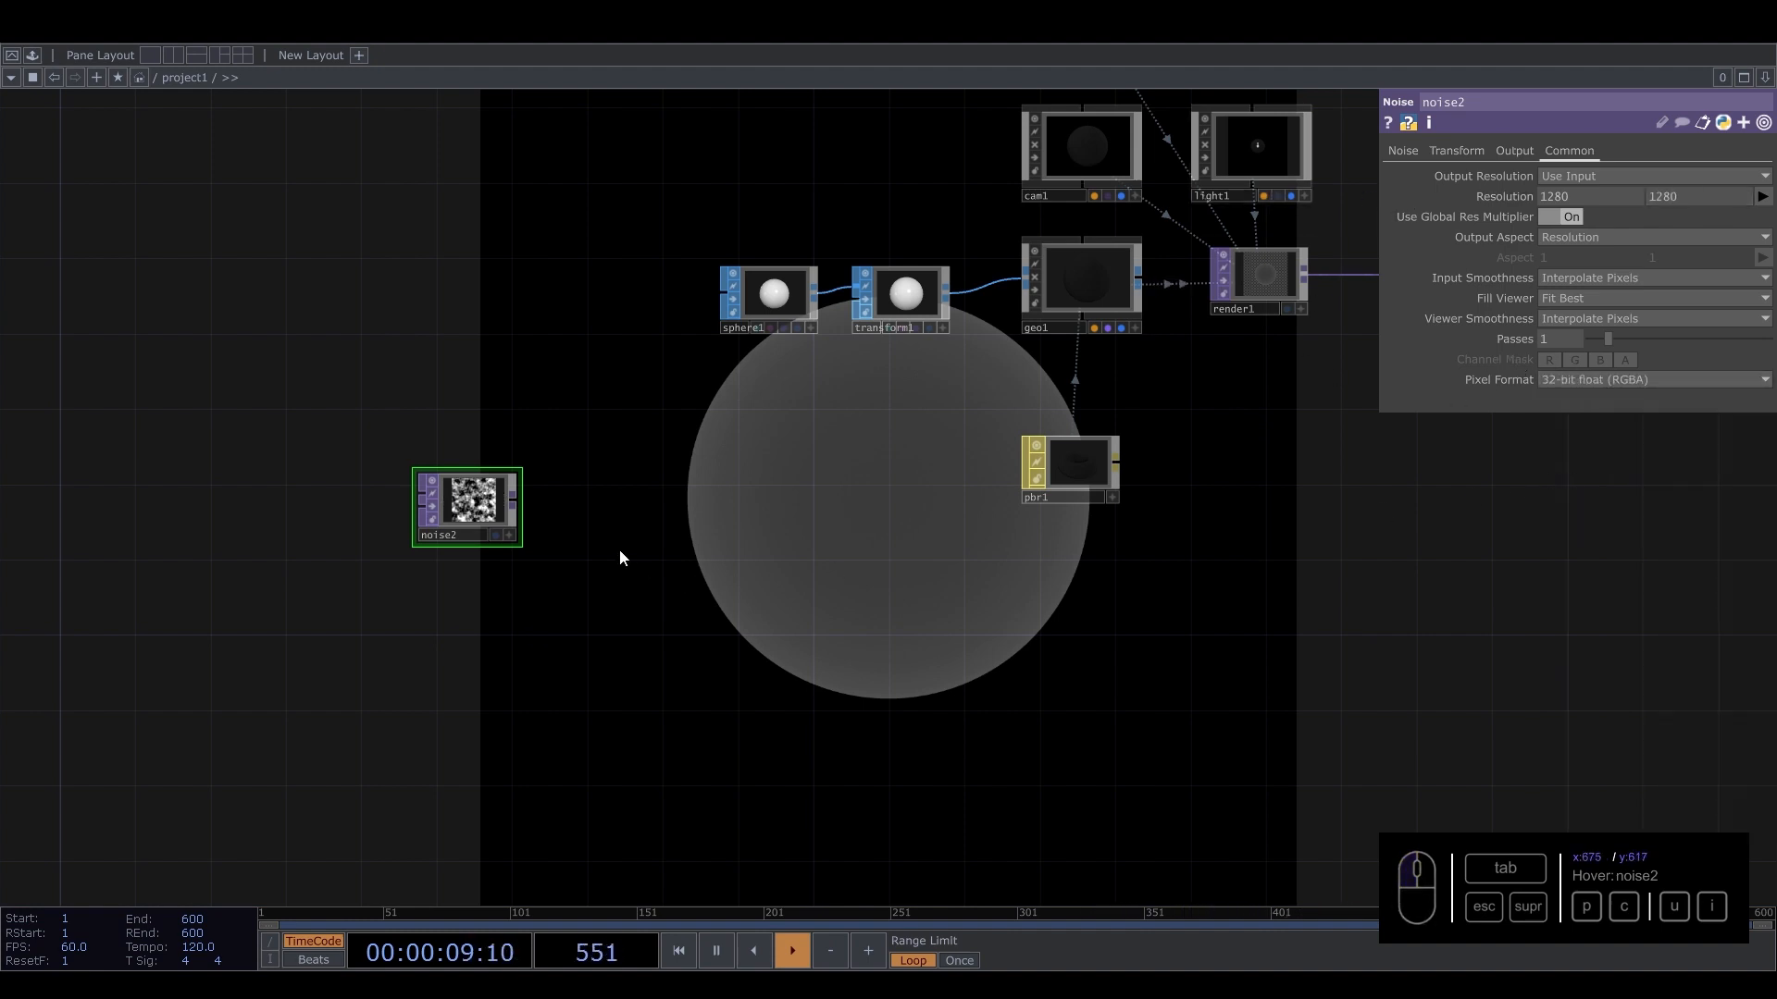
Set noise2's period to 2, harmonics and harmonic spread to 0, exponent to 0 and amplitude to 2.
{"action": "scroll", "coordinate": [454, 476], "scroll_direction": "up", "scroll_amount": 3}
{"action": "scroll", "coordinate": [454, 477], "scroll_direction": "up", "scroll_amount": 3}
{"action": "left_click", "coordinate": [1413, 150]}
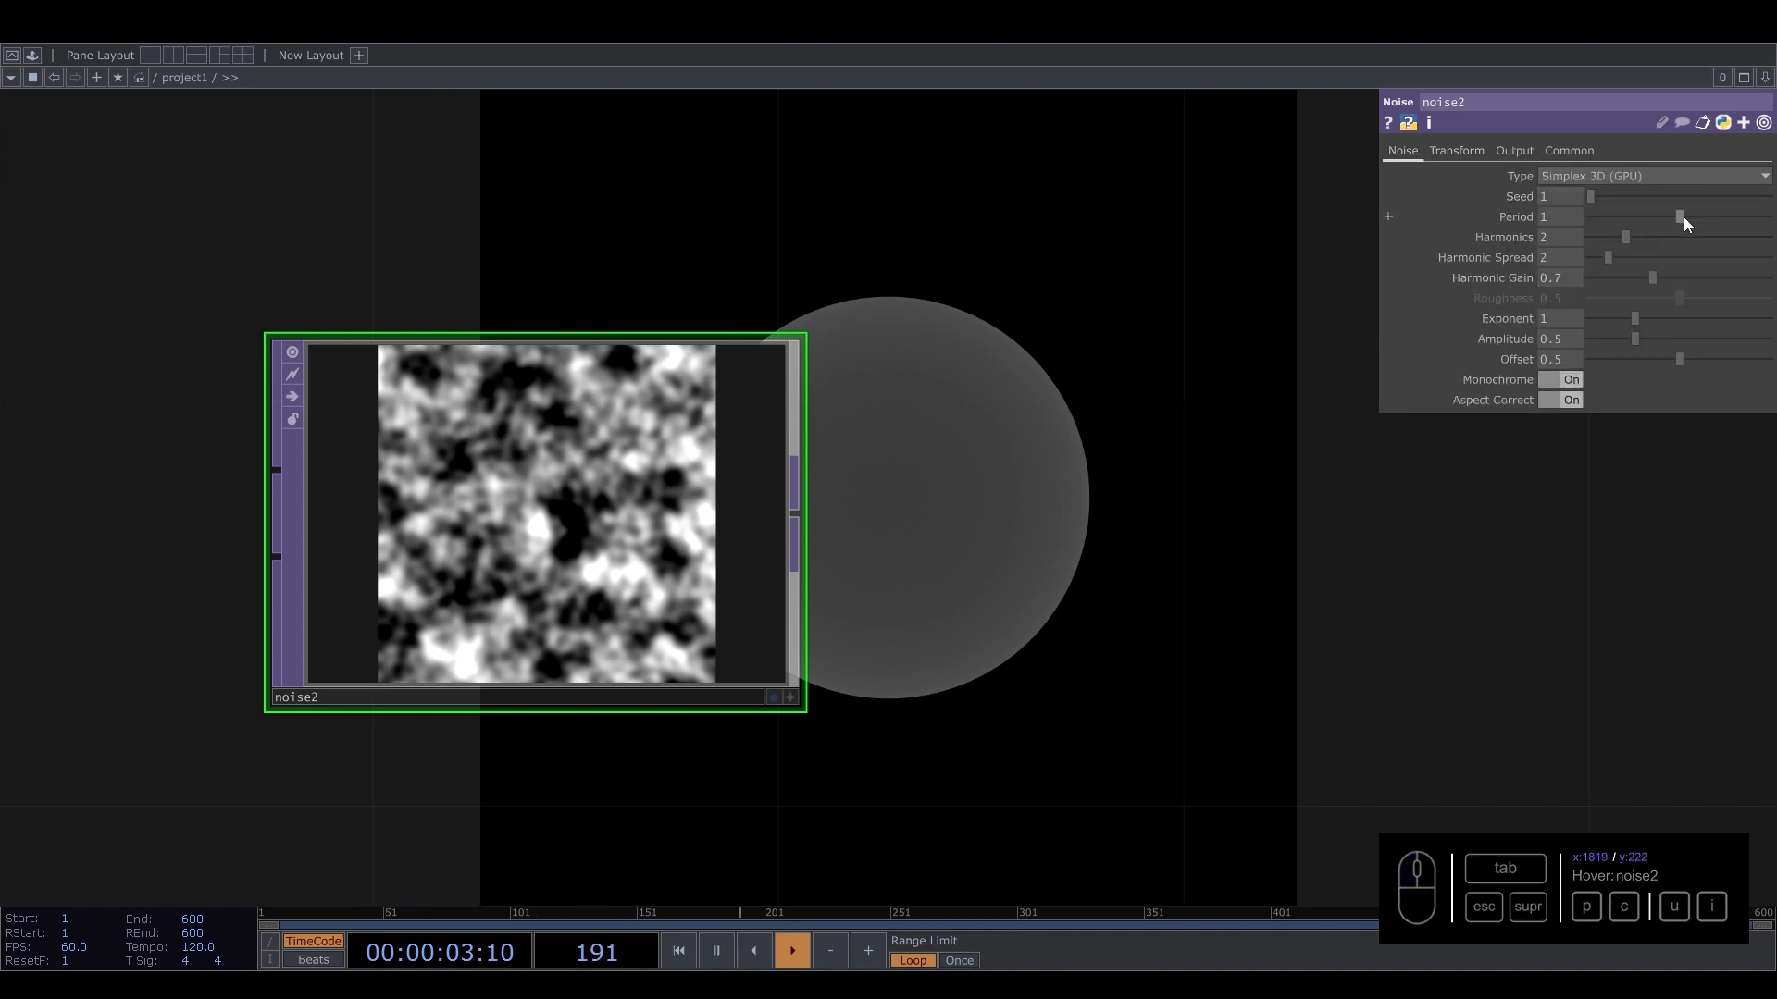
{"action": "left_click_drag", "start_coordinate": [1684, 219], "coordinate": [1770, 220]}
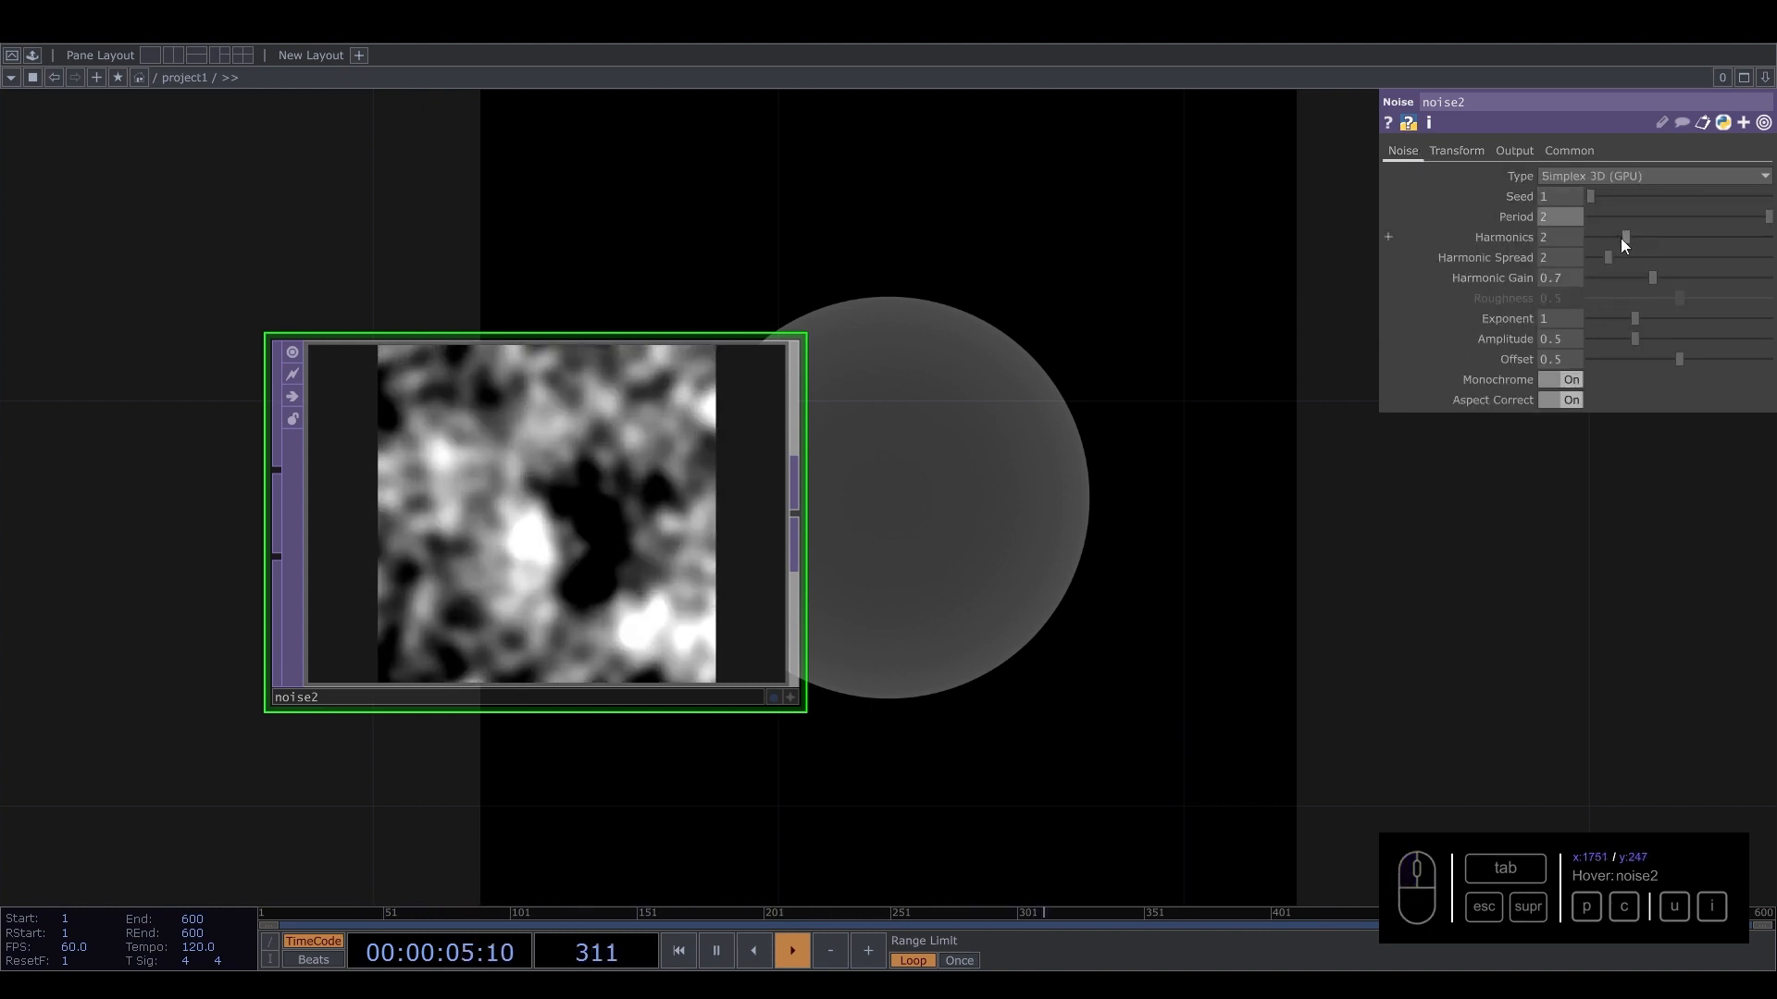
{"action": "left_click_drag", "start_coordinate": [1620, 237], "coordinate": [1599, 258]}
{"action": "left_click_drag", "start_coordinate": [1637, 340], "coordinate": [1490, 324]}
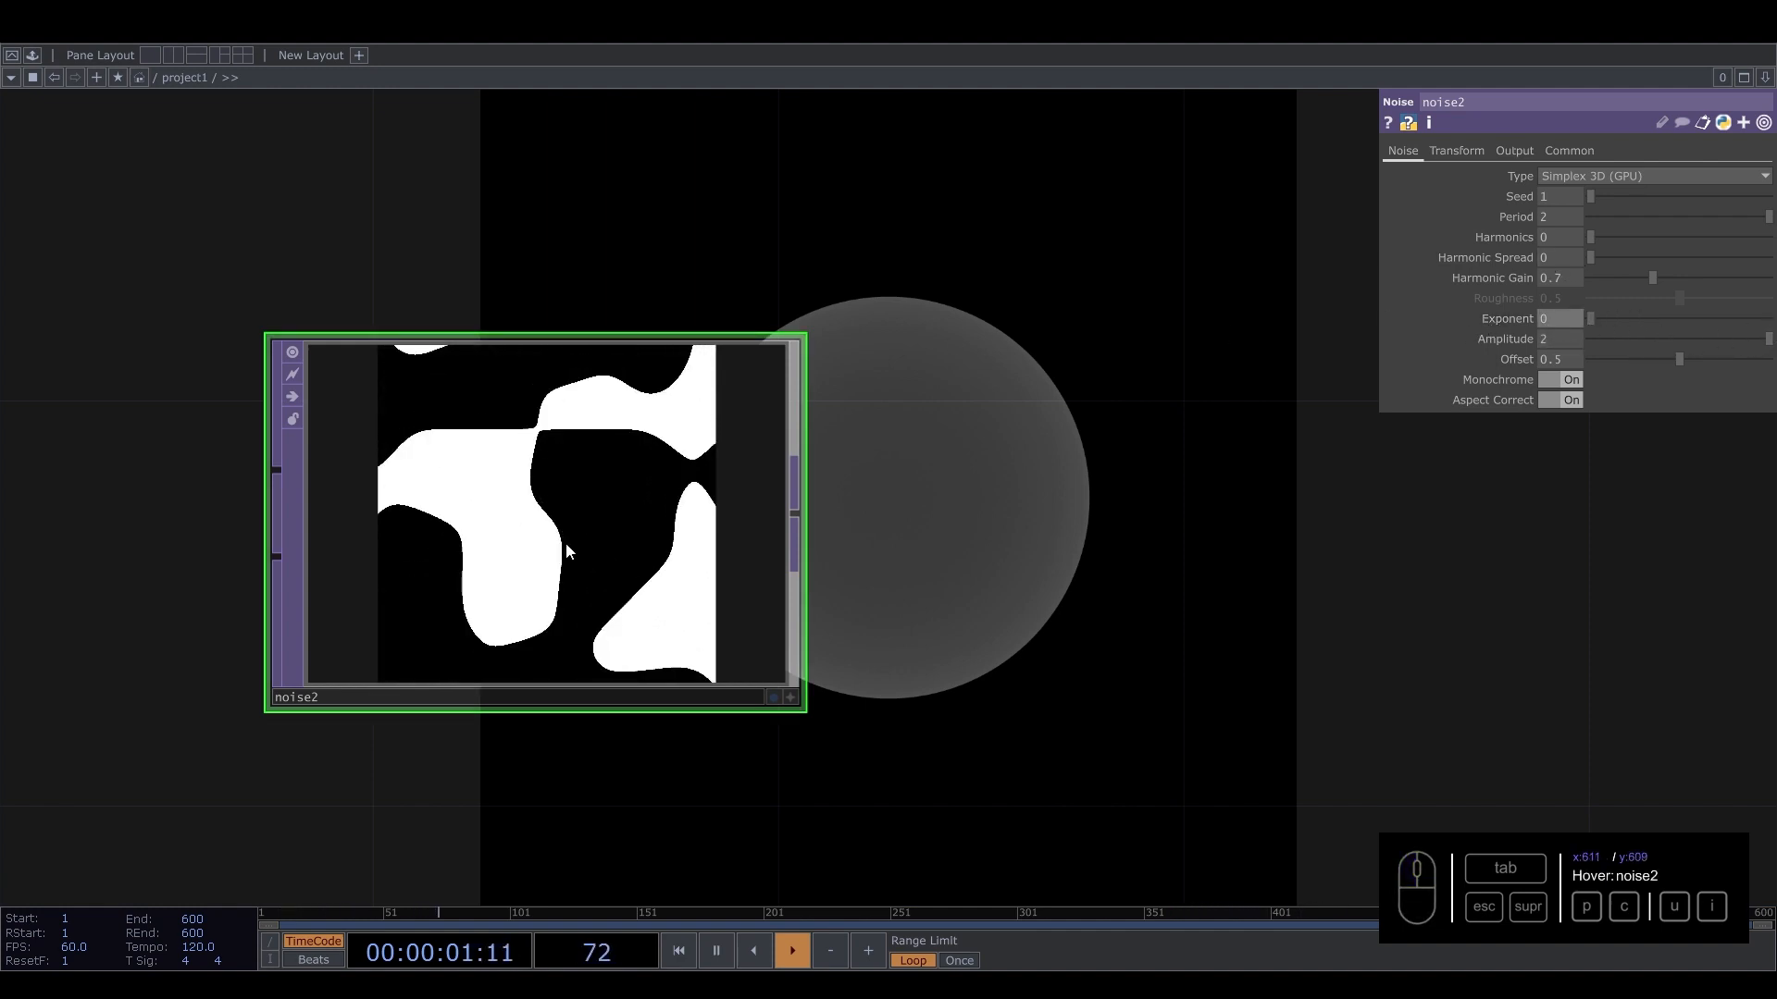
{"action": "left_click", "coordinate": [1255, 205]}
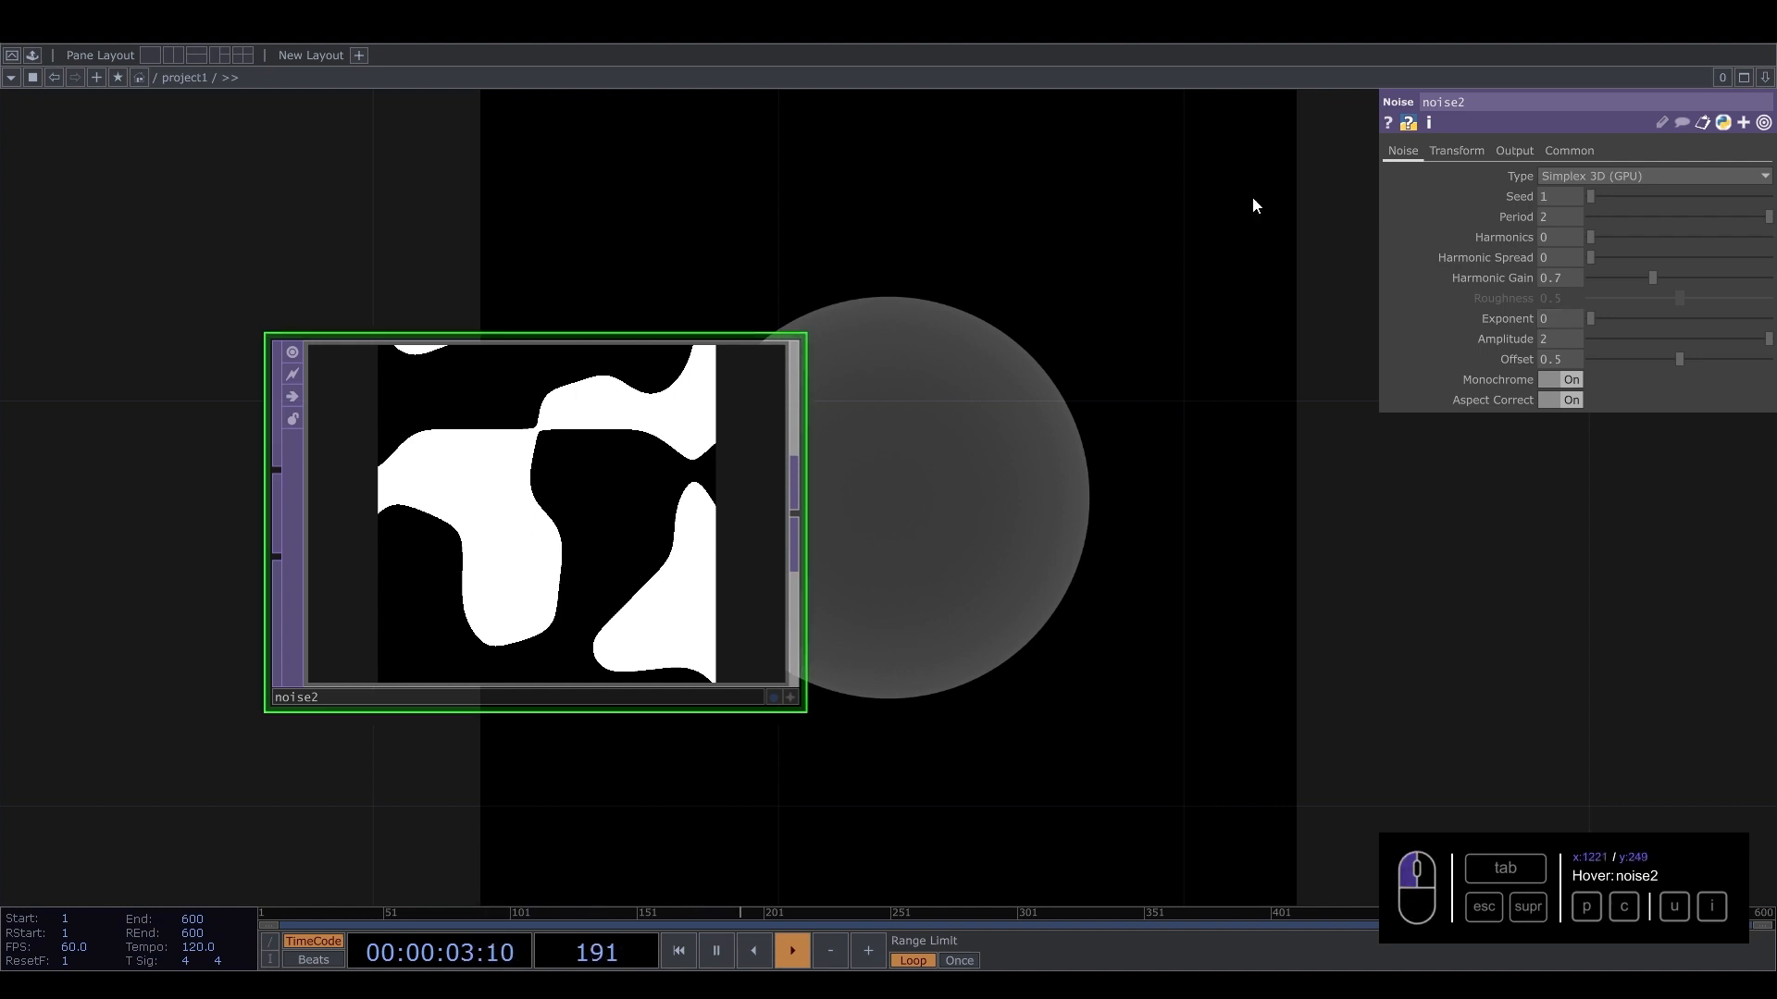
Append a Null TOP to noise2 and rename it mask.
{"action": "scroll", "coordinate": [823, 529], "scroll_direction": "down", "scroll_amount": 3}
{"action": "left_click", "coordinate": [818, 514]}
{"action": "key", "text": "Tab"}
{"action": "type", "text": "nu"}
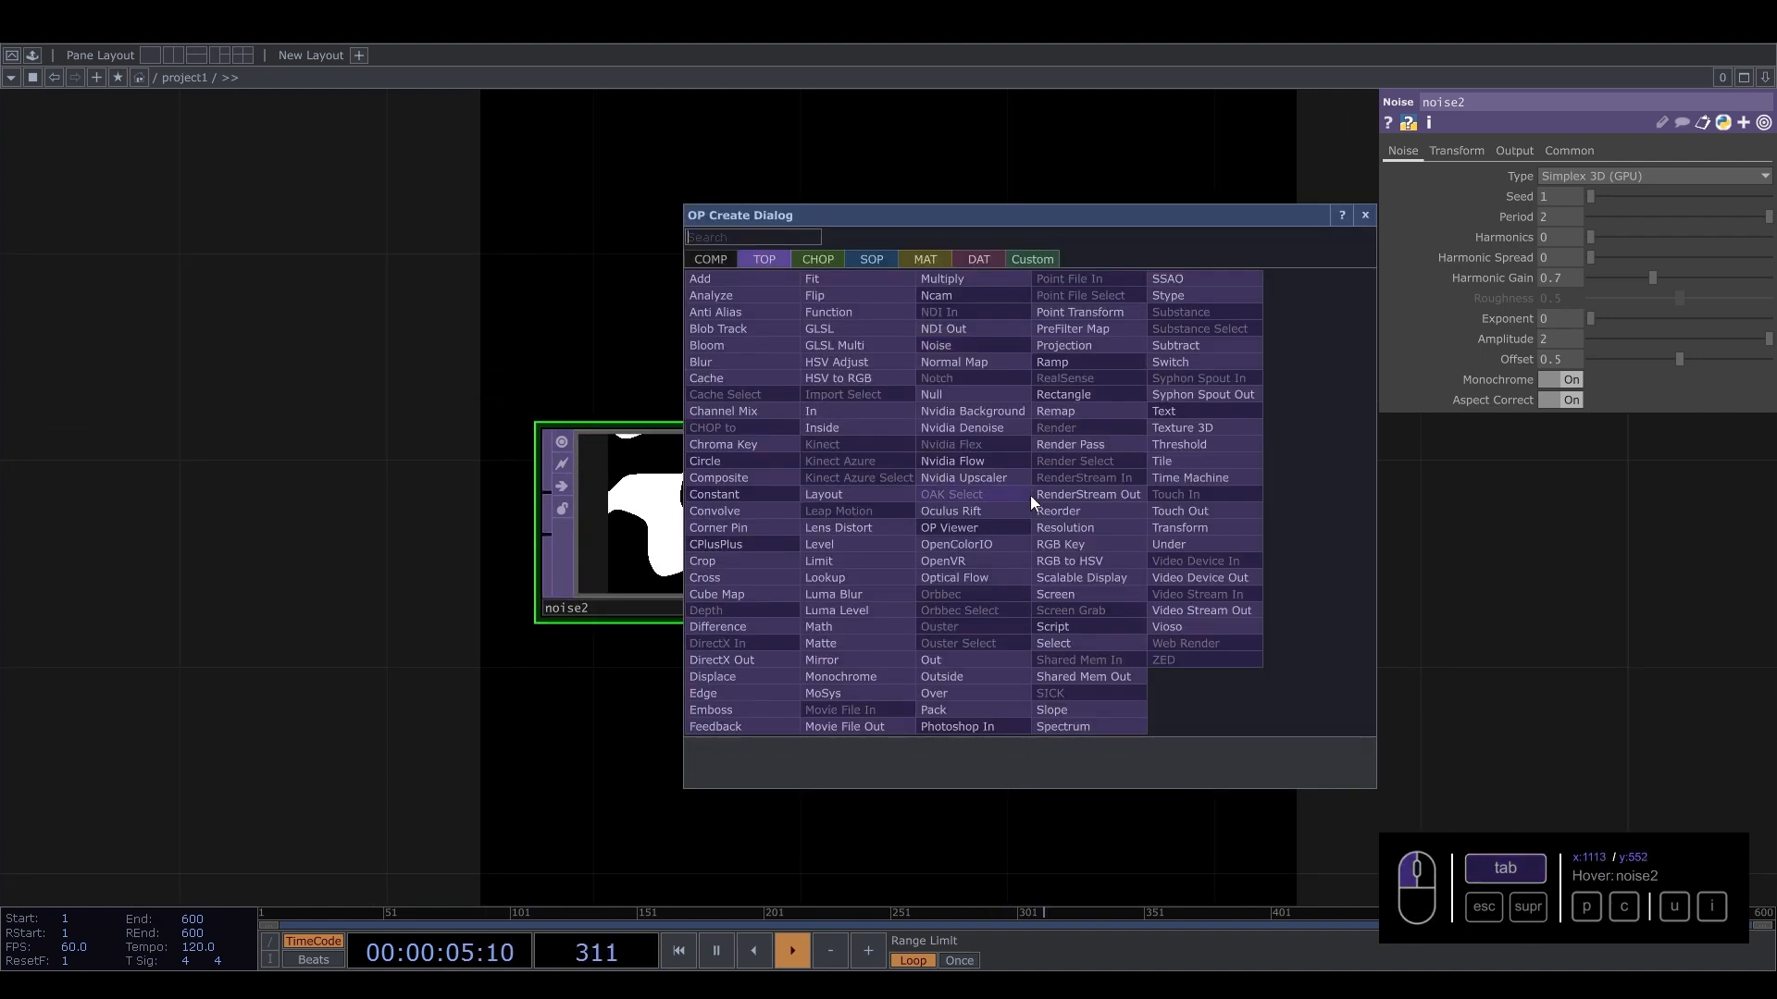
{"action": "left_click", "coordinate": [963, 392]}
{"action": "left_click", "coordinate": [1124, 574]}
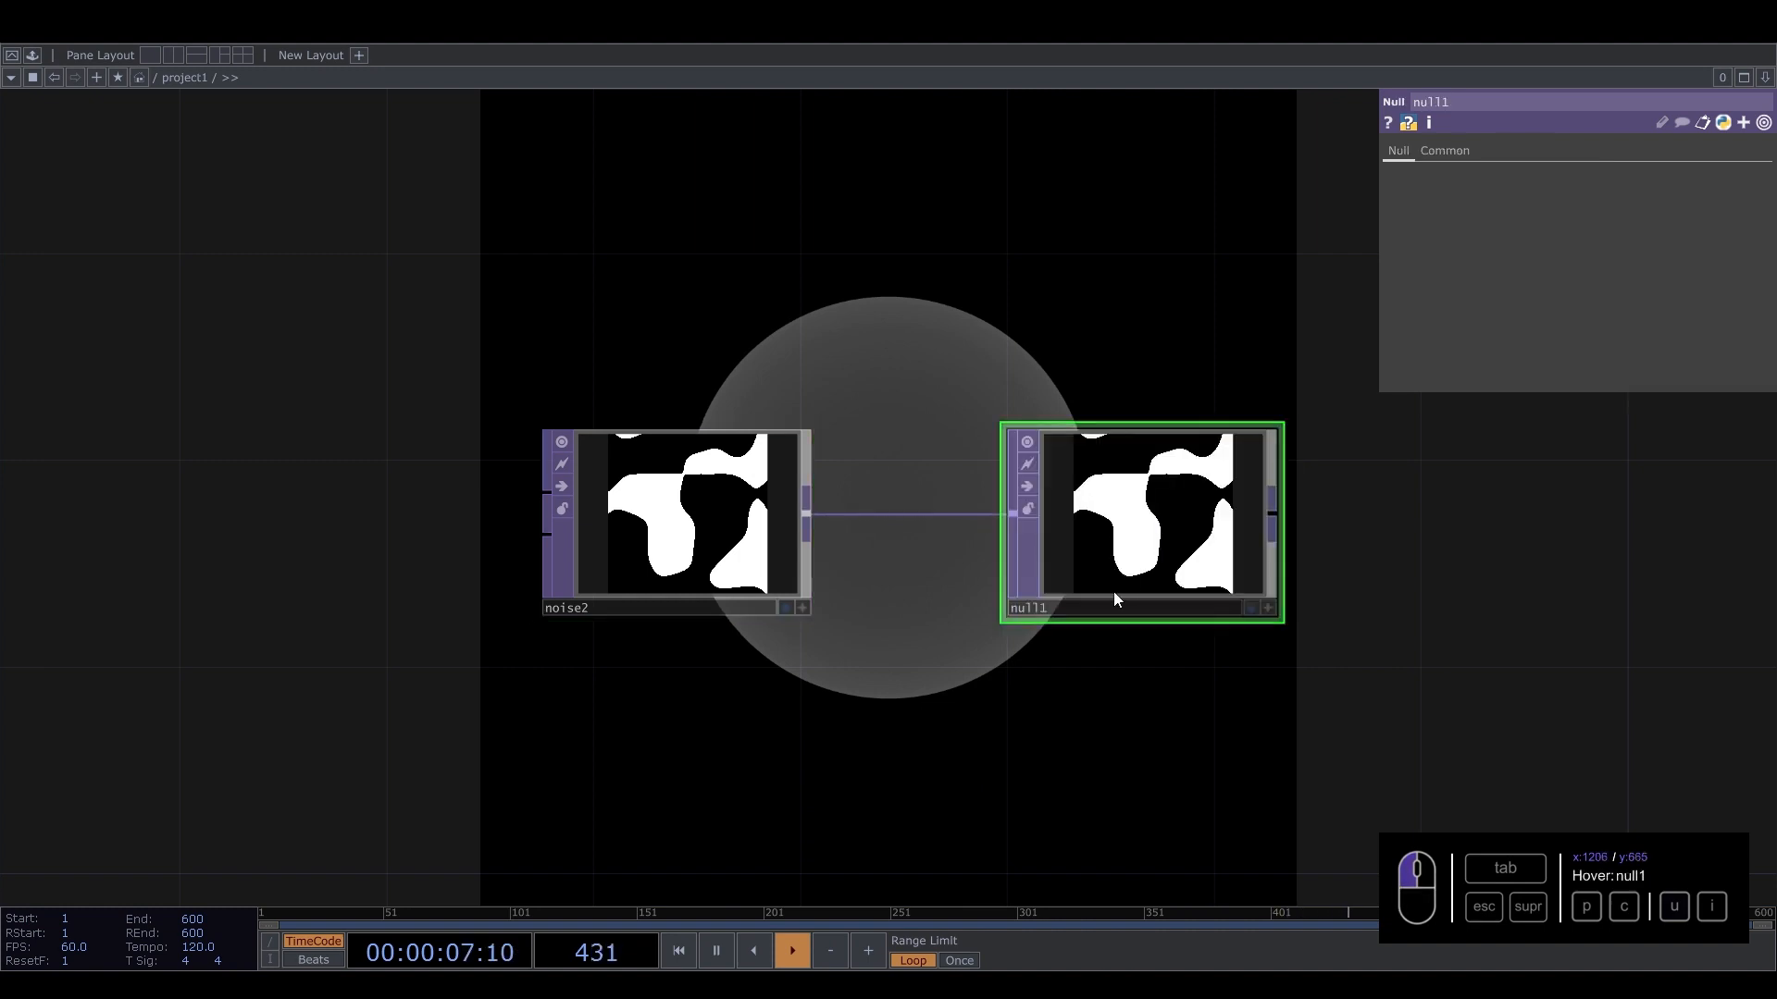
{"action": "type", "text": "mask"}
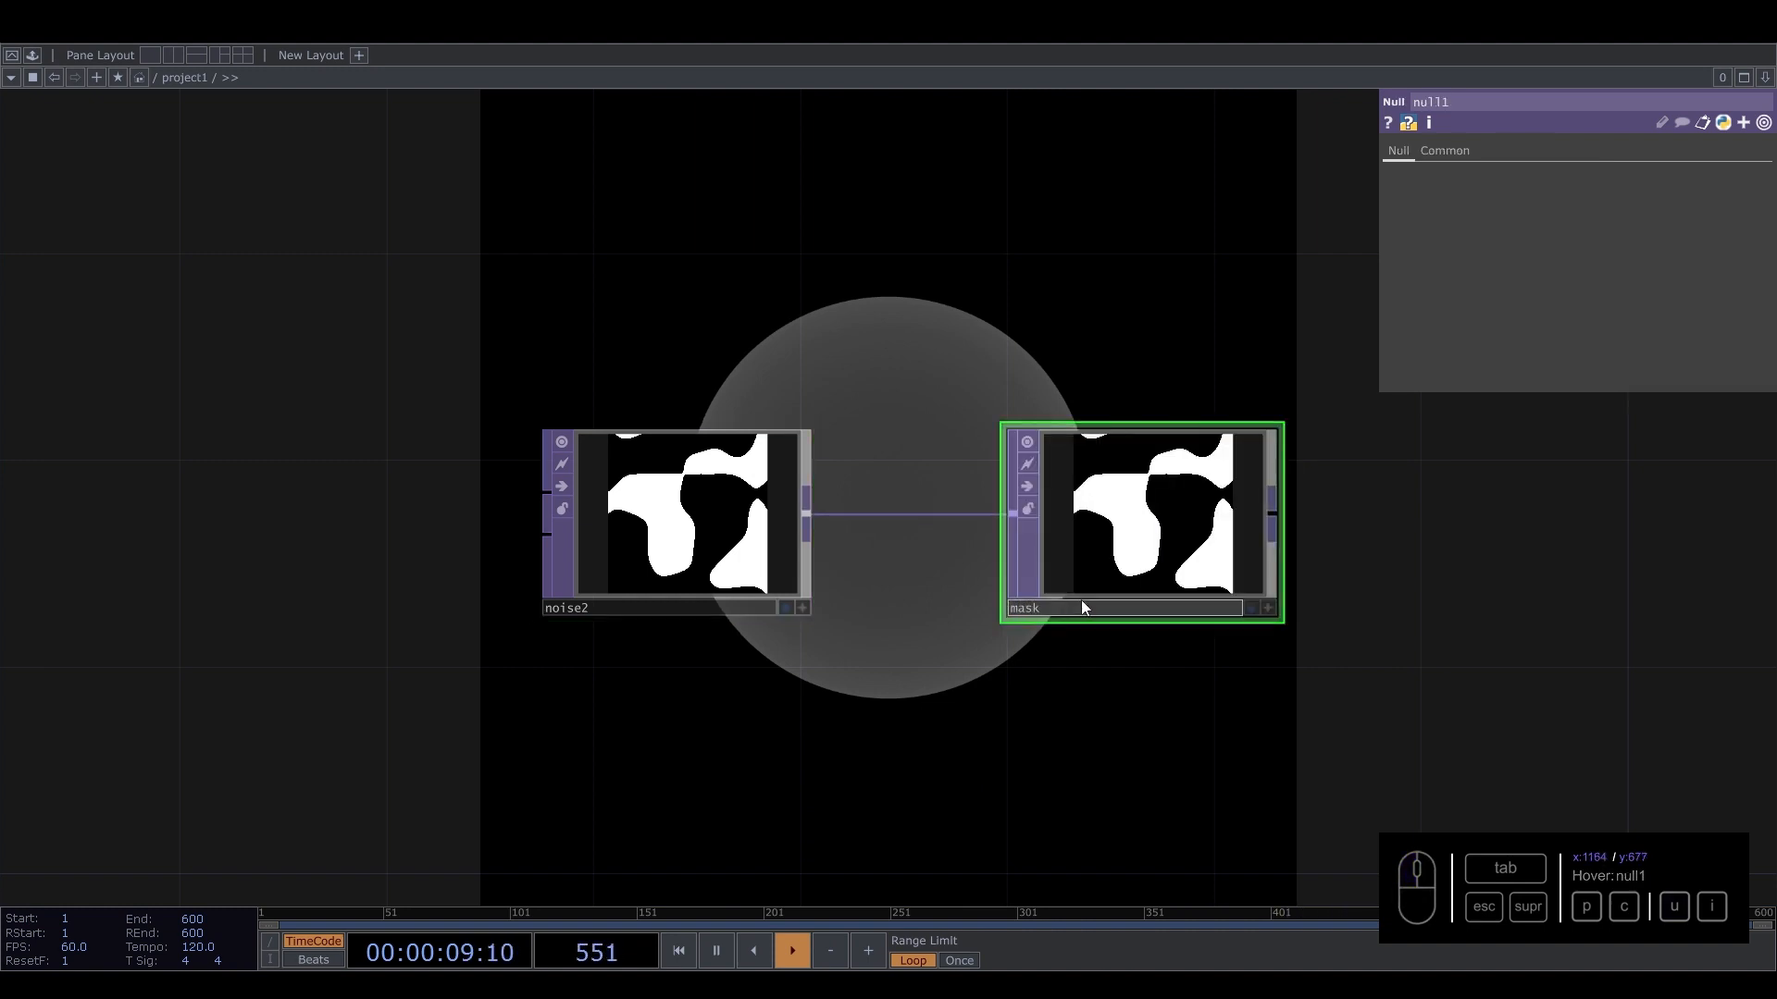
Set pbr1's Alpha Map to the mask null.
{"action": "scroll", "coordinate": [1081, 600], "scroll_direction": "down", "scroll_amount": 3}
{"action": "left_click_drag", "start_coordinate": [1076, 730], "coordinate": [596, 774]}
{"action": "left_click", "coordinate": [1464, 541]}
{"action": "left_click_drag", "start_coordinate": [1078, 663], "coordinate": [1049, 787]}
{"action": "left_click", "coordinate": [1437, 150]}
{"action": "left_click_drag", "start_coordinate": [602, 707], "coordinate": [1637, 182]}
{"action": "left_click_drag", "start_coordinate": [1201, 531], "coordinate": [425, 579]}
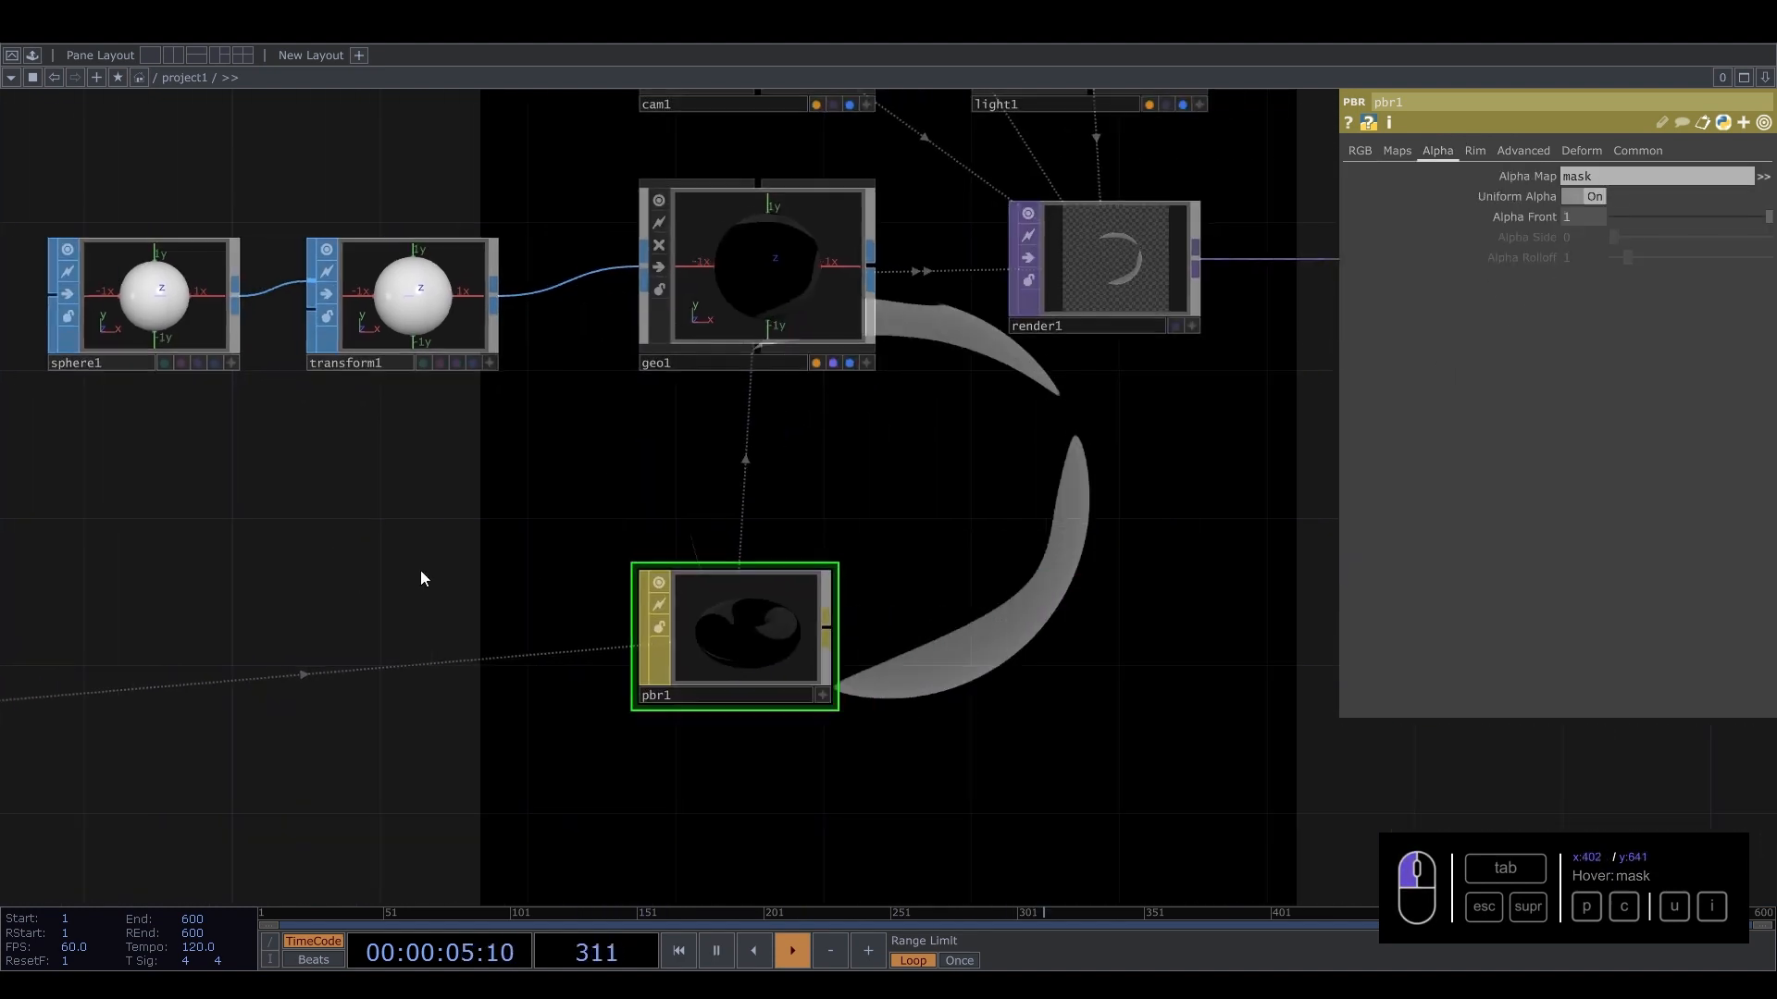
Set noise2's output alpha to Noise.
{"action": "scroll", "coordinate": [647, 623], "scroll_direction": "up", "scroll_amount": 8}
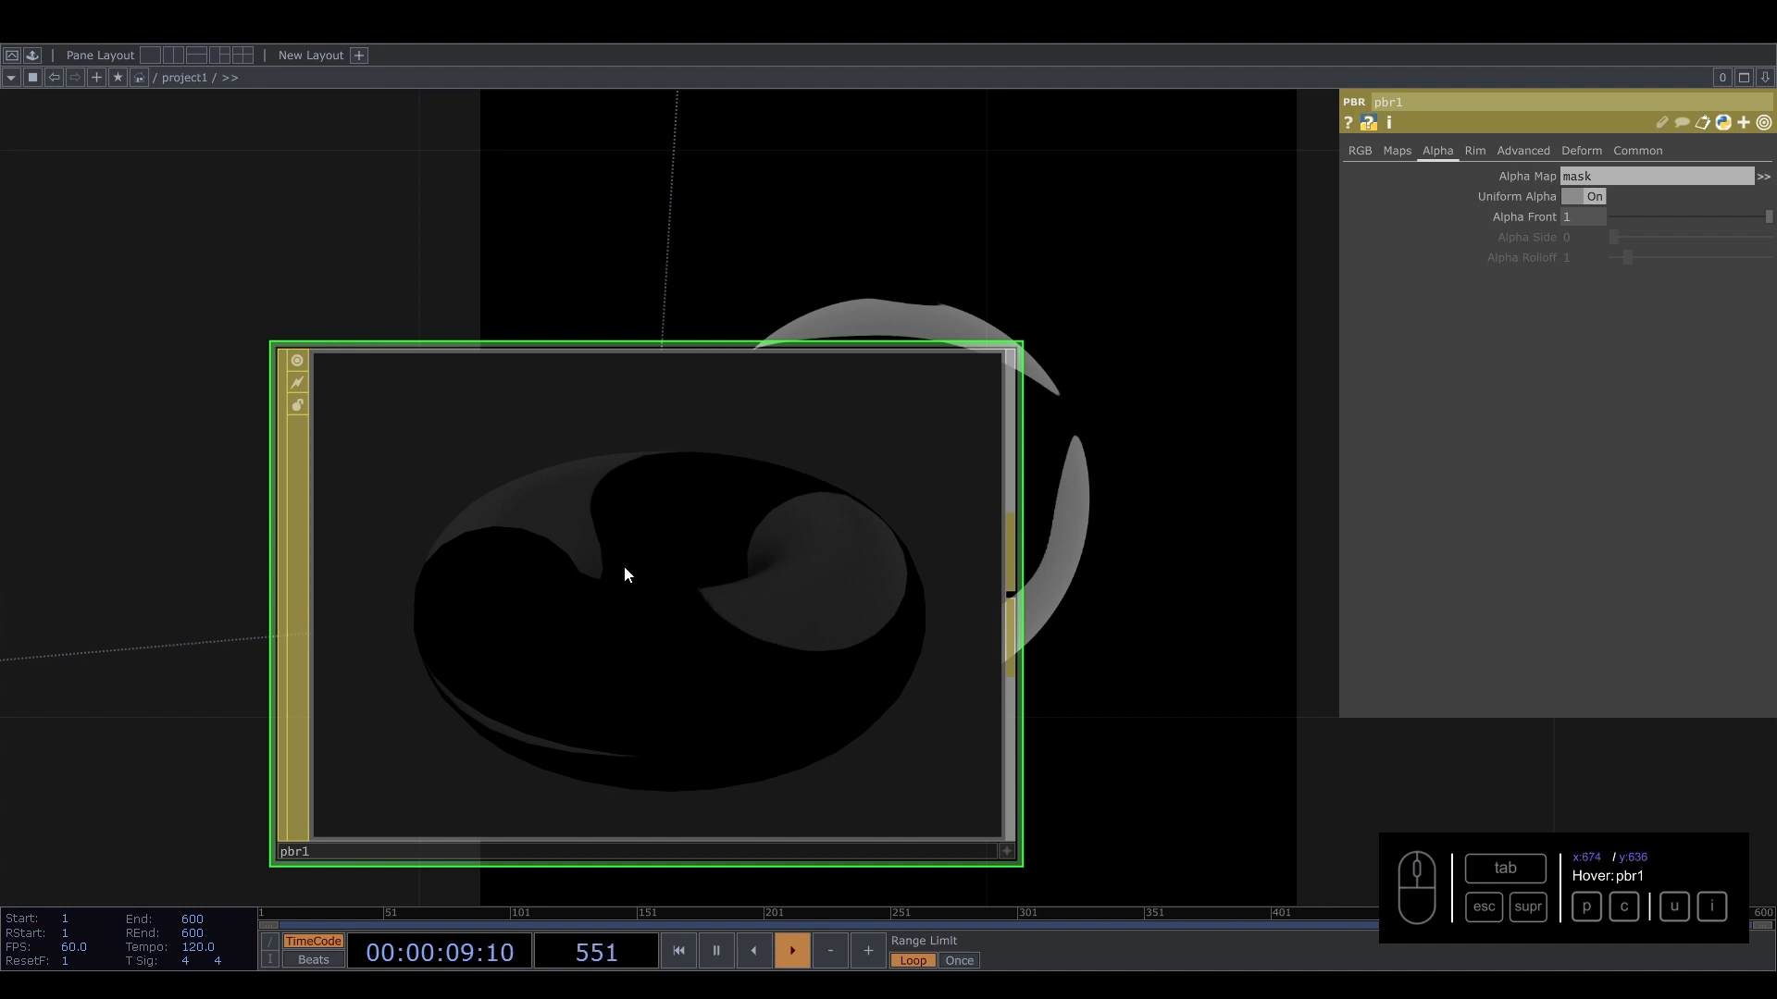
{"action": "scroll", "coordinate": [640, 562], "scroll_direction": "down", "scroll_amount": 6}
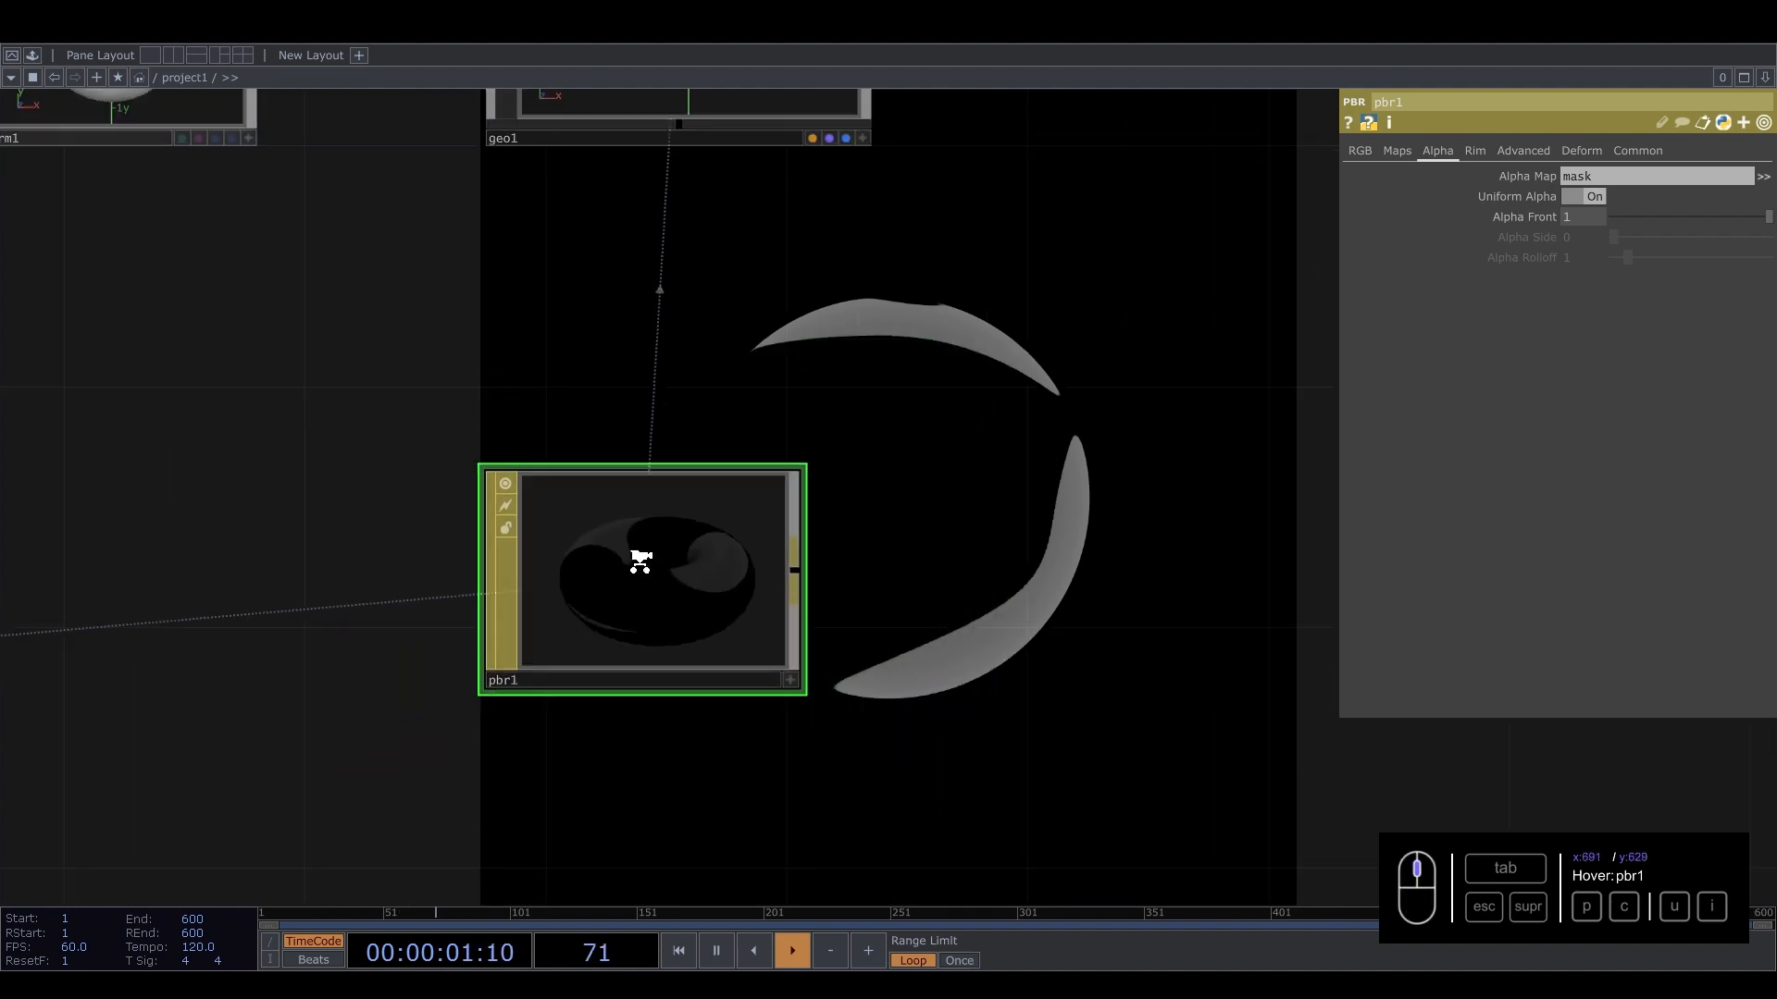
{"action": "left_click_drag", "start_coordinate": [464, 739], "coordinate": [1238, 729]}
{"action": "left_click", "coordinate": [256, 678]}
{"action": "left_click_drag", "start_coordinate": [473, 486], "coordinate": [903, 458]}
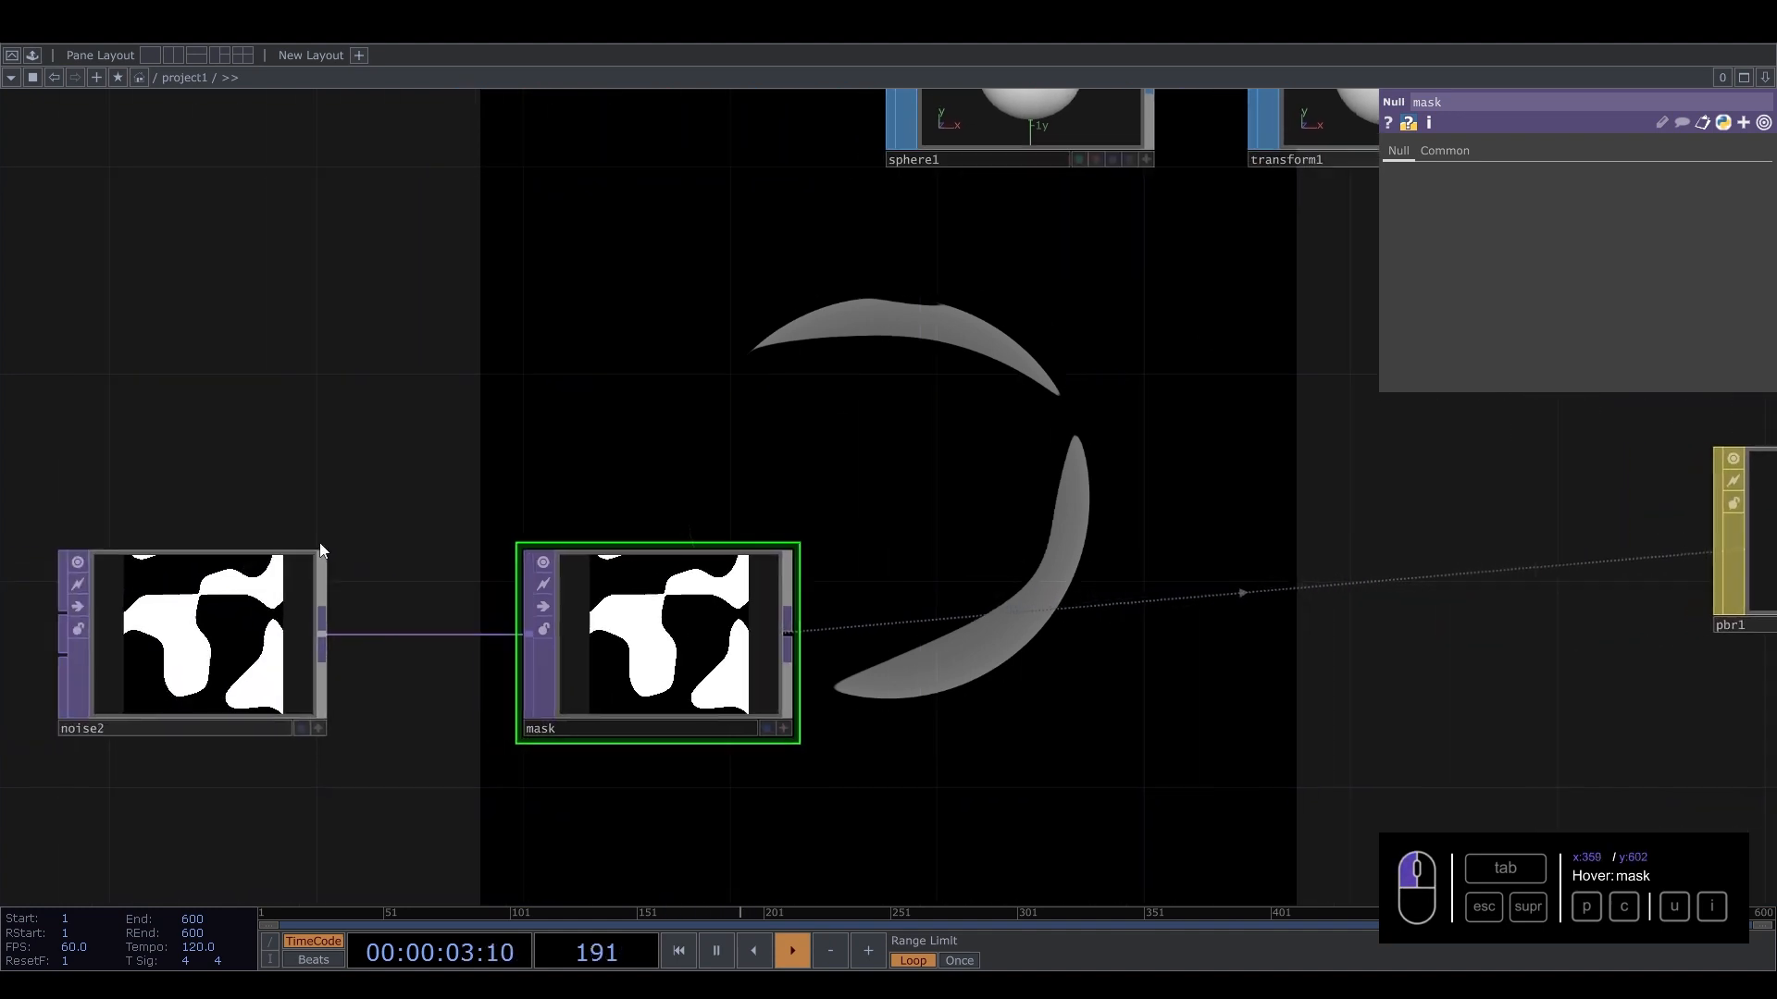
{"action": "left_click", "coordinate": [263, 615]}
{"action": "left_click", "coordinate": [1515, 152]}
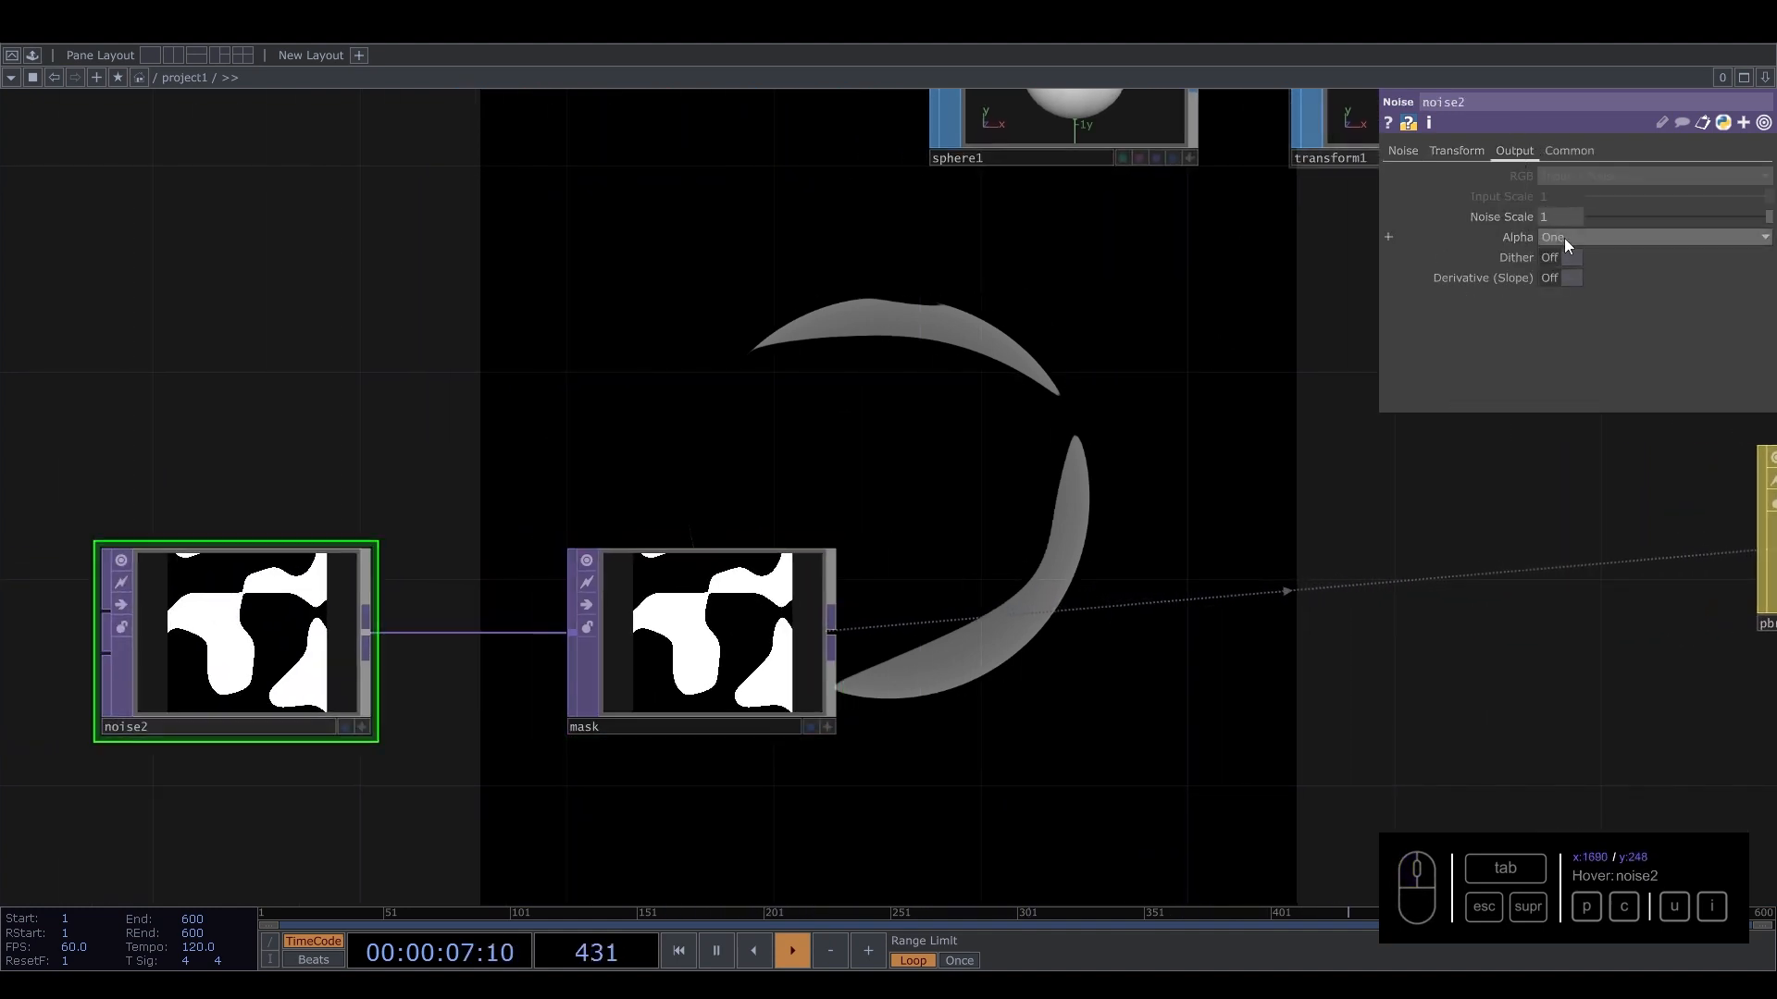
{"action": "left_click", "coordinate": [1564, 237]}
{"action": "left_click", "coordinate": [1553, 293]}
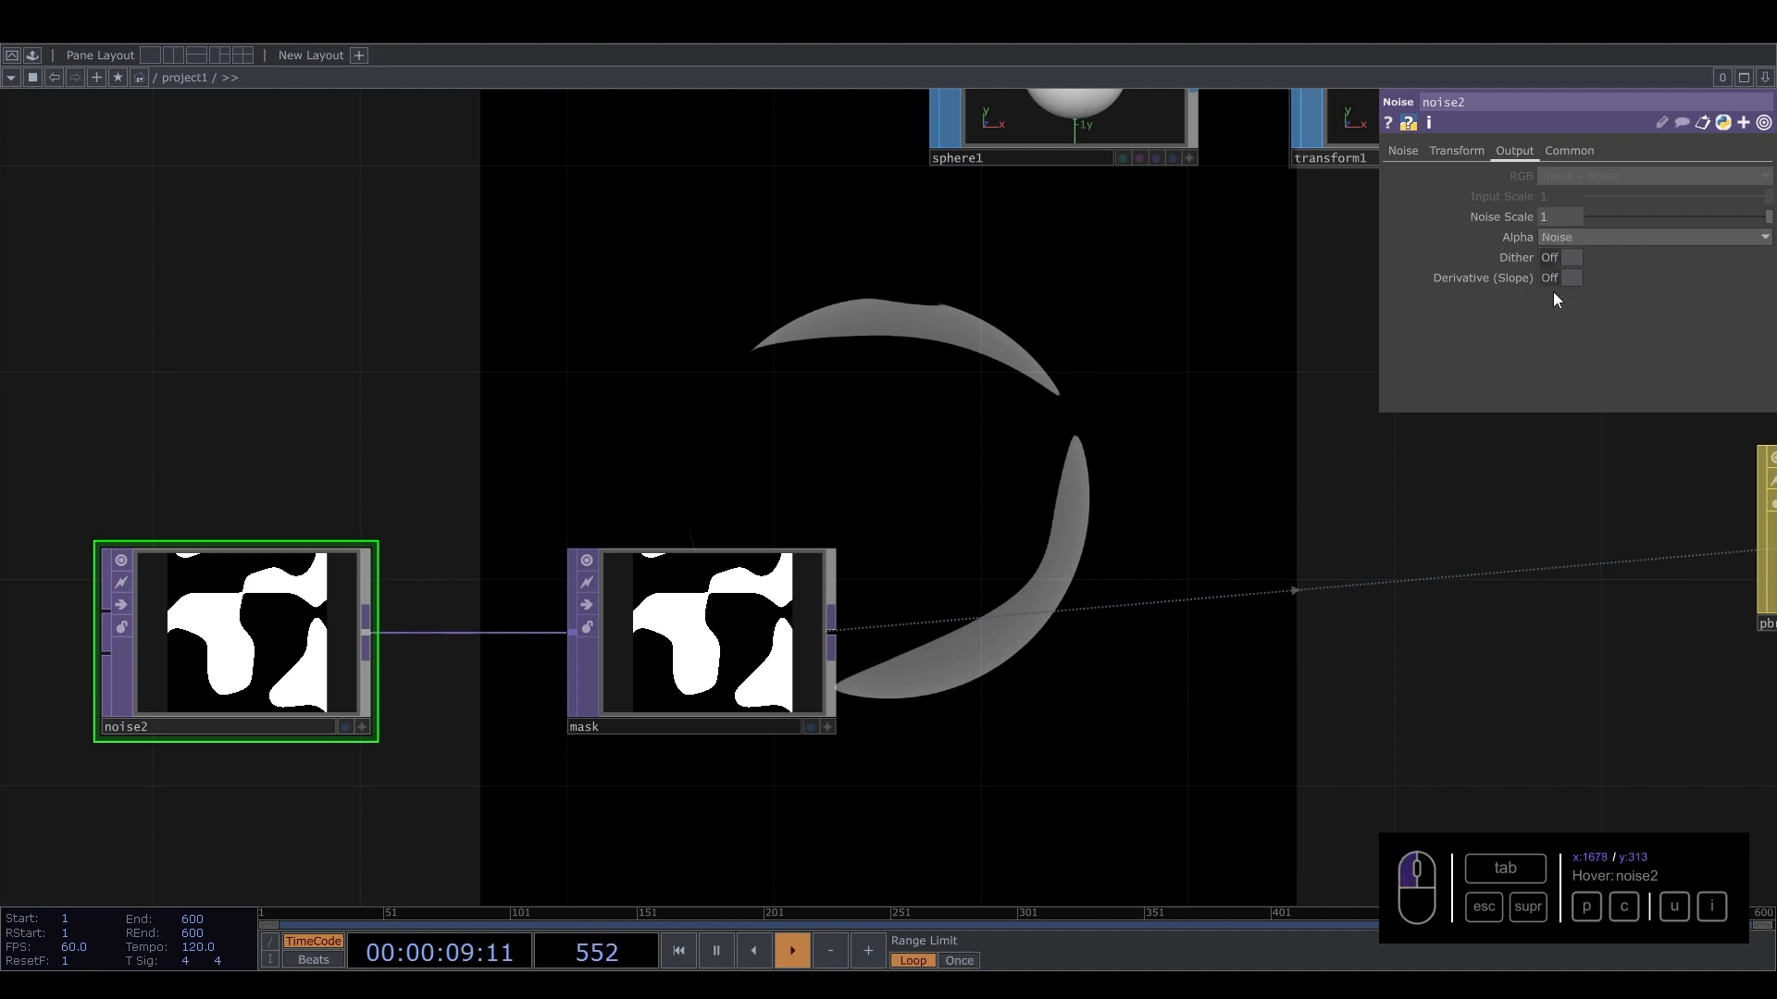
Review the Common parameters of noise2 and pbr1.
{"action": "left_click_drag", "start_coordinate": [973, 513], "coordinate": [151, 566]}
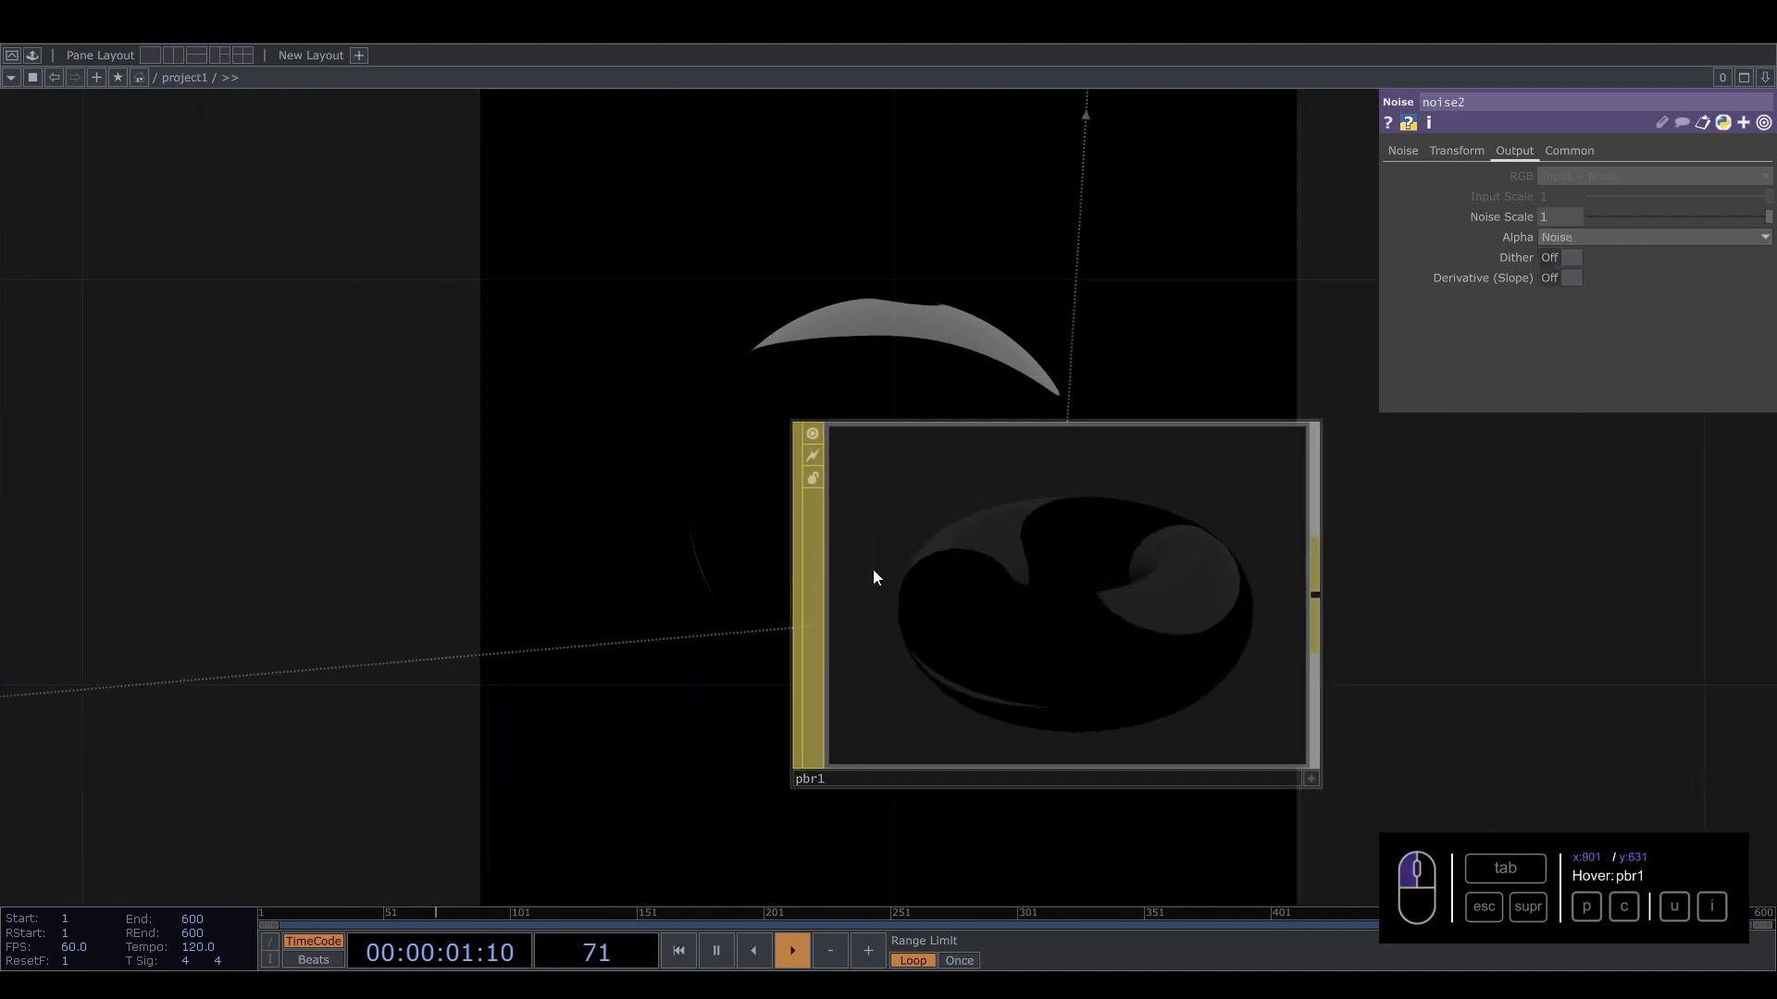
{"action": "left_click", "coordinate": [1566, 151]}
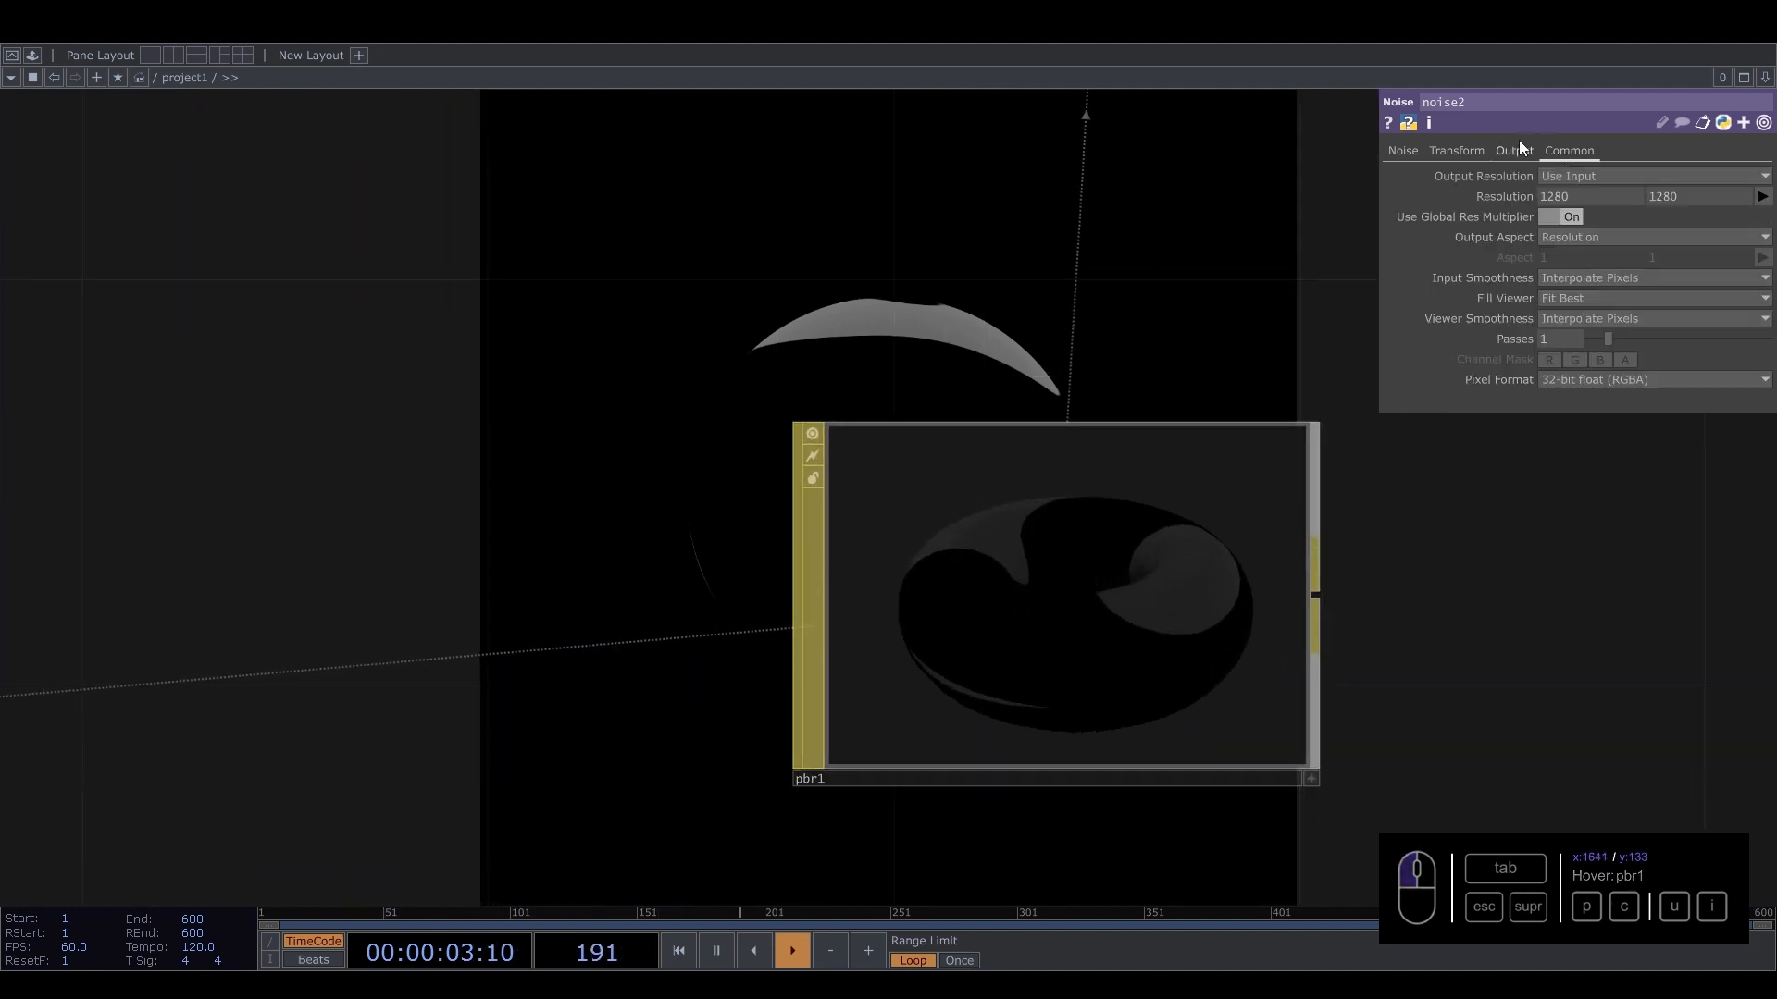
{"action": "left_click", "coordinate": [1058, 546]}
{"action": "left_click", "coordinate": [1640, 152]}
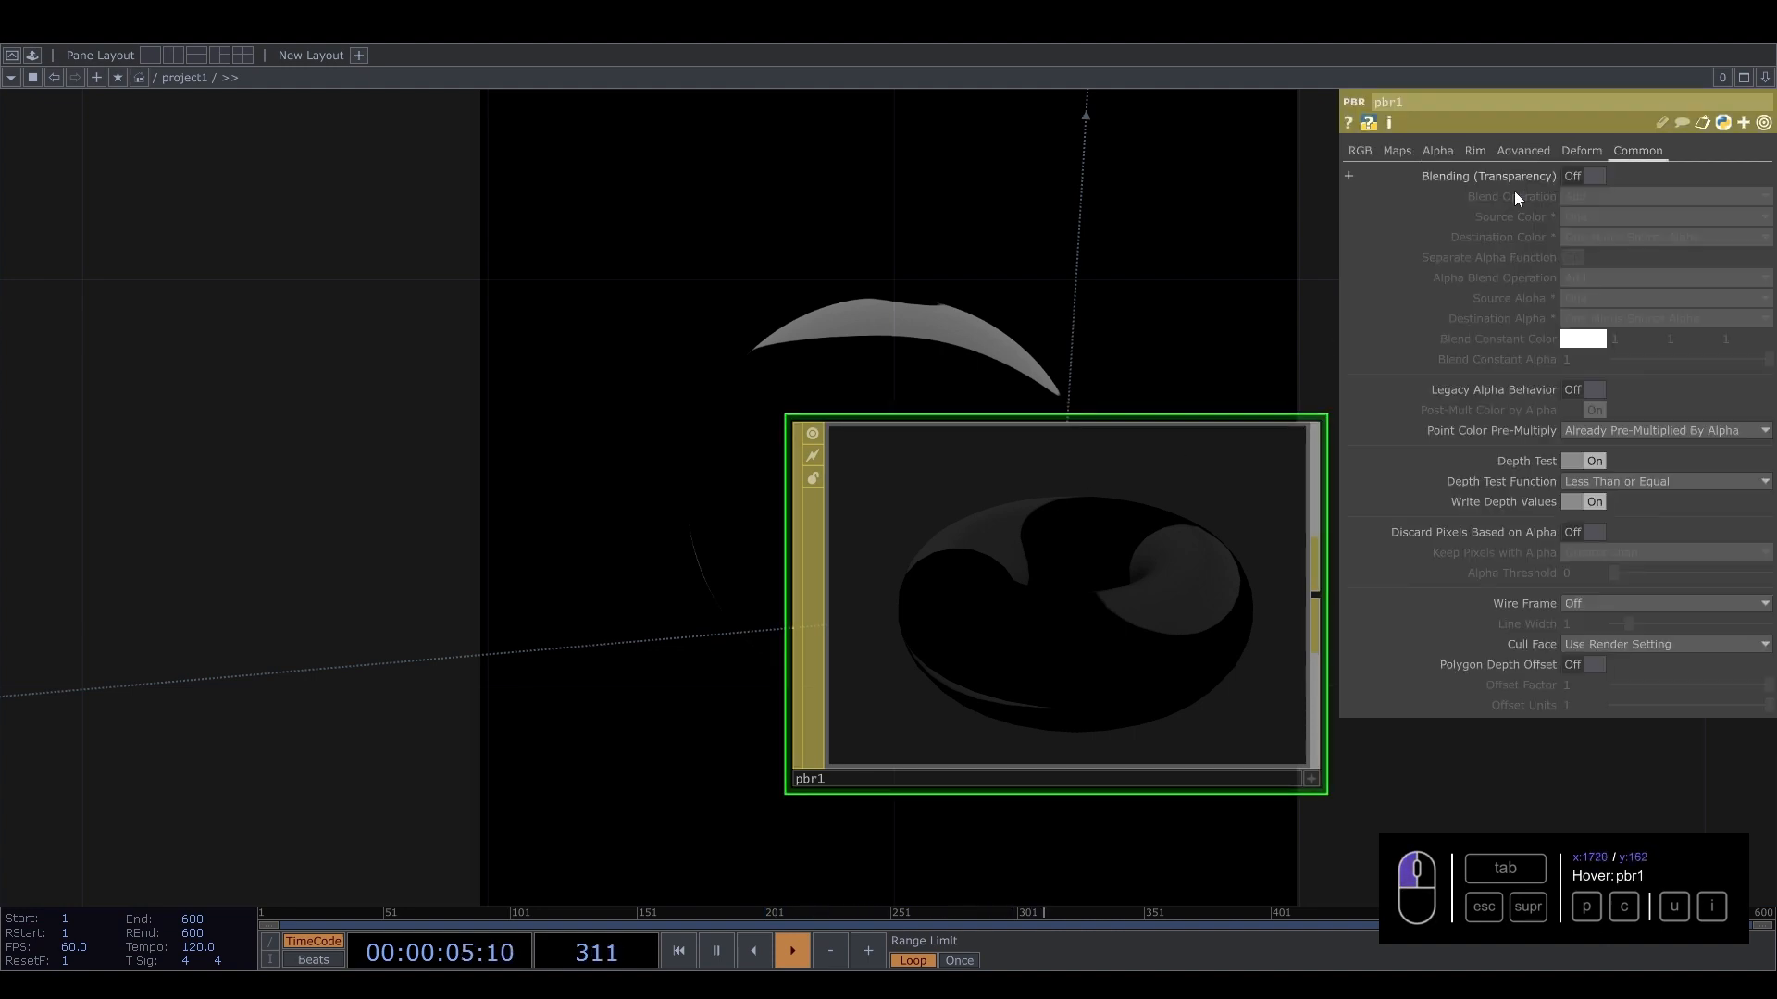
{"action": "left_click_drag", "start_coordinate": [618, 340], "coordinate": [1045, 308]}
{"action": "scroll", "coordinate": [564, 503], "scroll_direction": "down", "scroll_amount": 5}
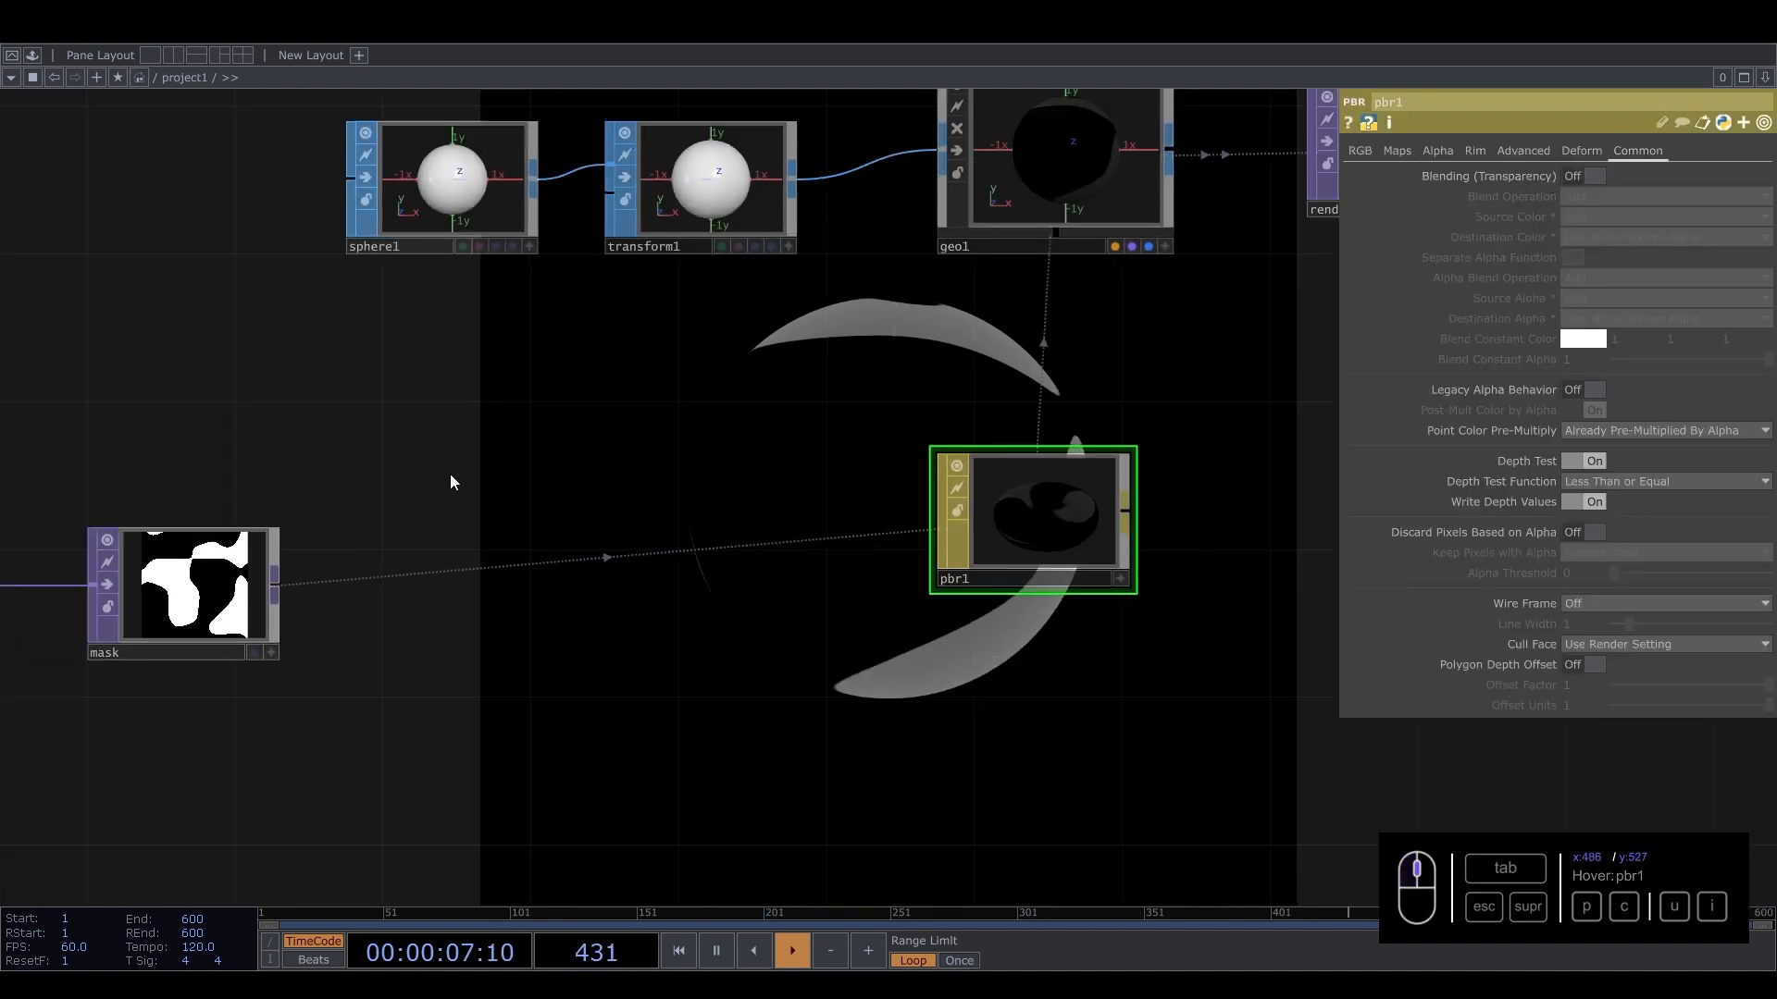
{"action": "left_click_drag", "start_coordinate": [453, 484], "coordinate": [538, 476]}
Set noise2's alpha to One.
{"action": "left_click", "coordinate": [44, 561]}
{"action": "left_click", "coordinate": [1518, 151]}
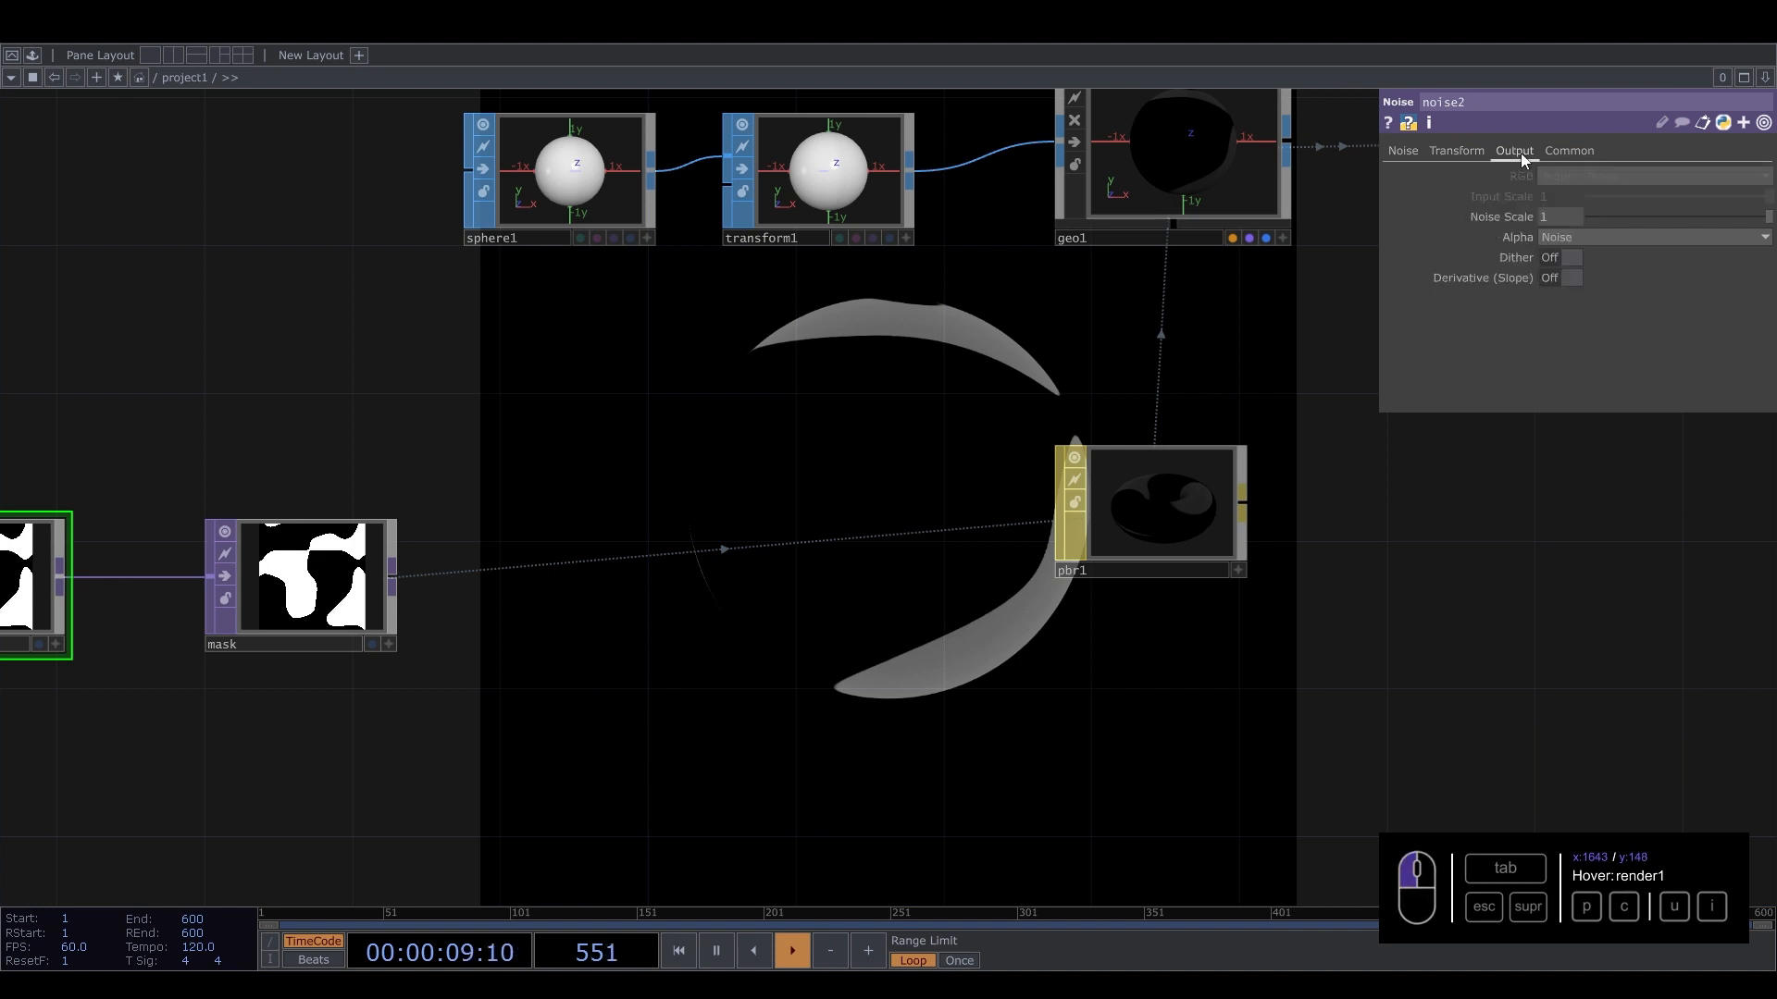
{"action": "left_click", "coordinate": [1563, 237]}
{"action": "left_click", "coordinate": [1551, 278]}
Turn on Blending (Transparency) in pbr1's Common parameters.
{"action": "left_click", "coordinate": [1171, 521]}
{"action": "left_click_drag", "start_coordinate": [1076, 366], "coordinate": [925, 355]}
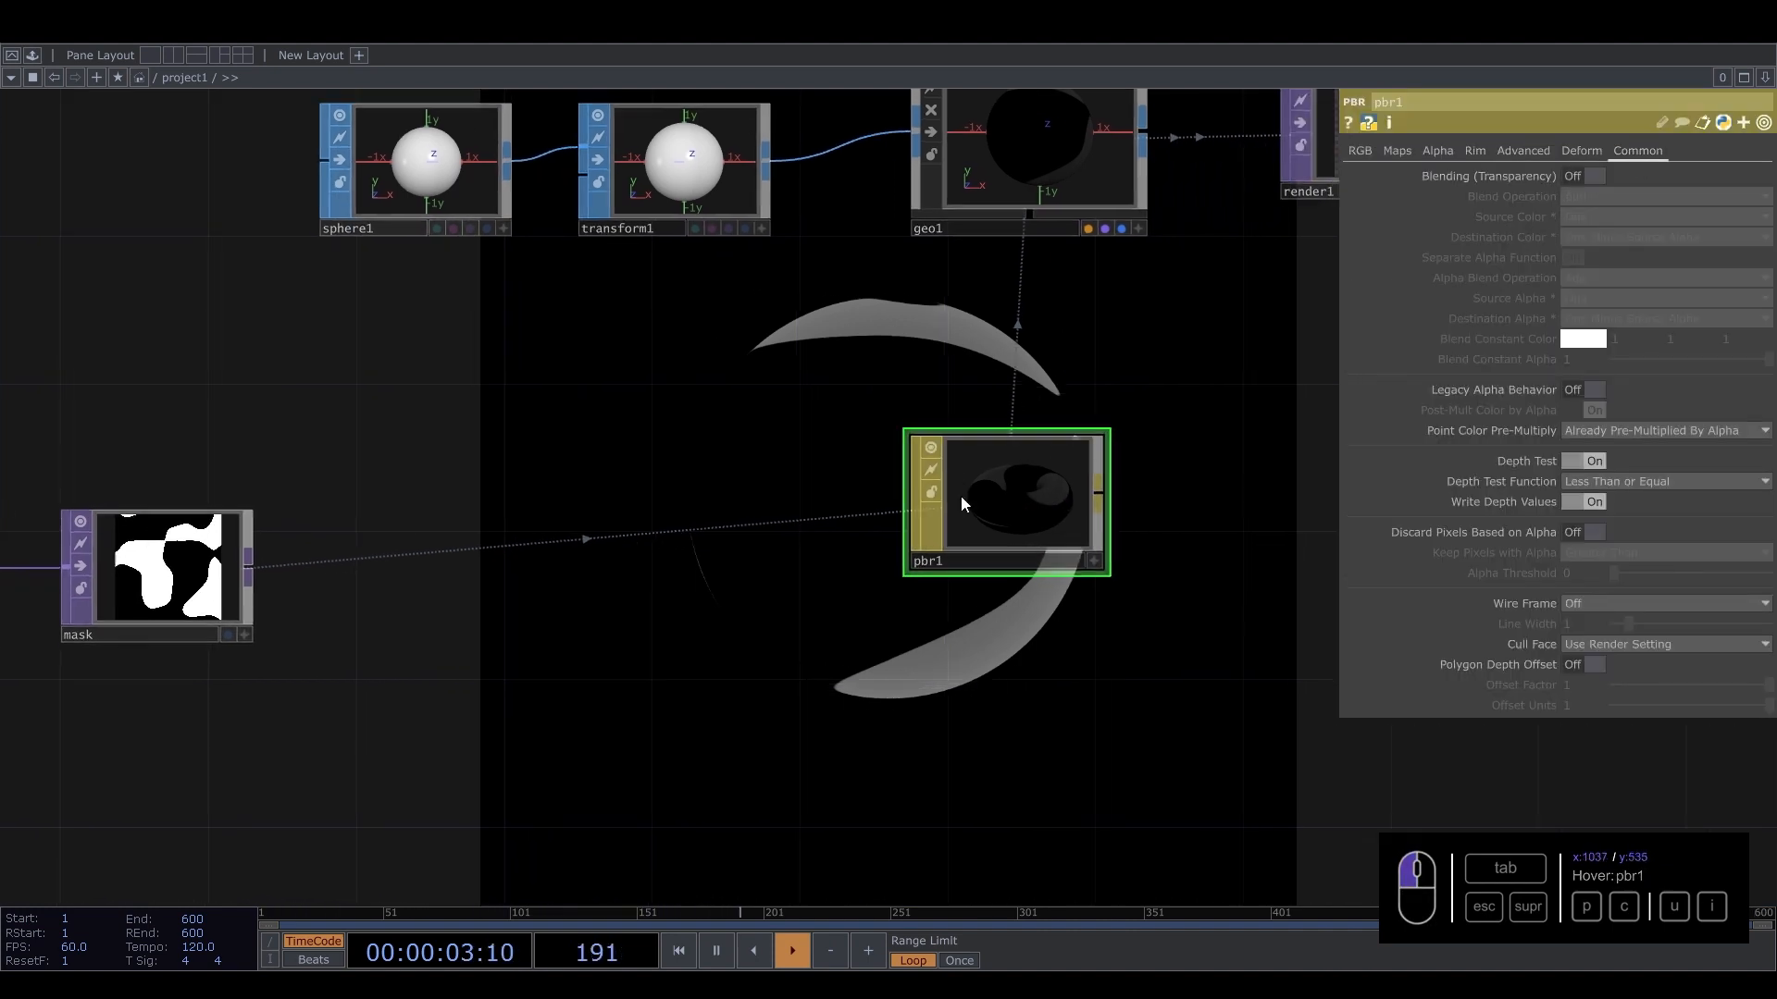
{"action": "left_click_drag", "start_coordinate": [638, 658], "coordinate": [1135, 644]}
{"action": "left_click", "coordinate": [315, 555]}
{"action": "left_click_drag", "start_coordinate": [1085, 356], "coordinate": [801, 415]}
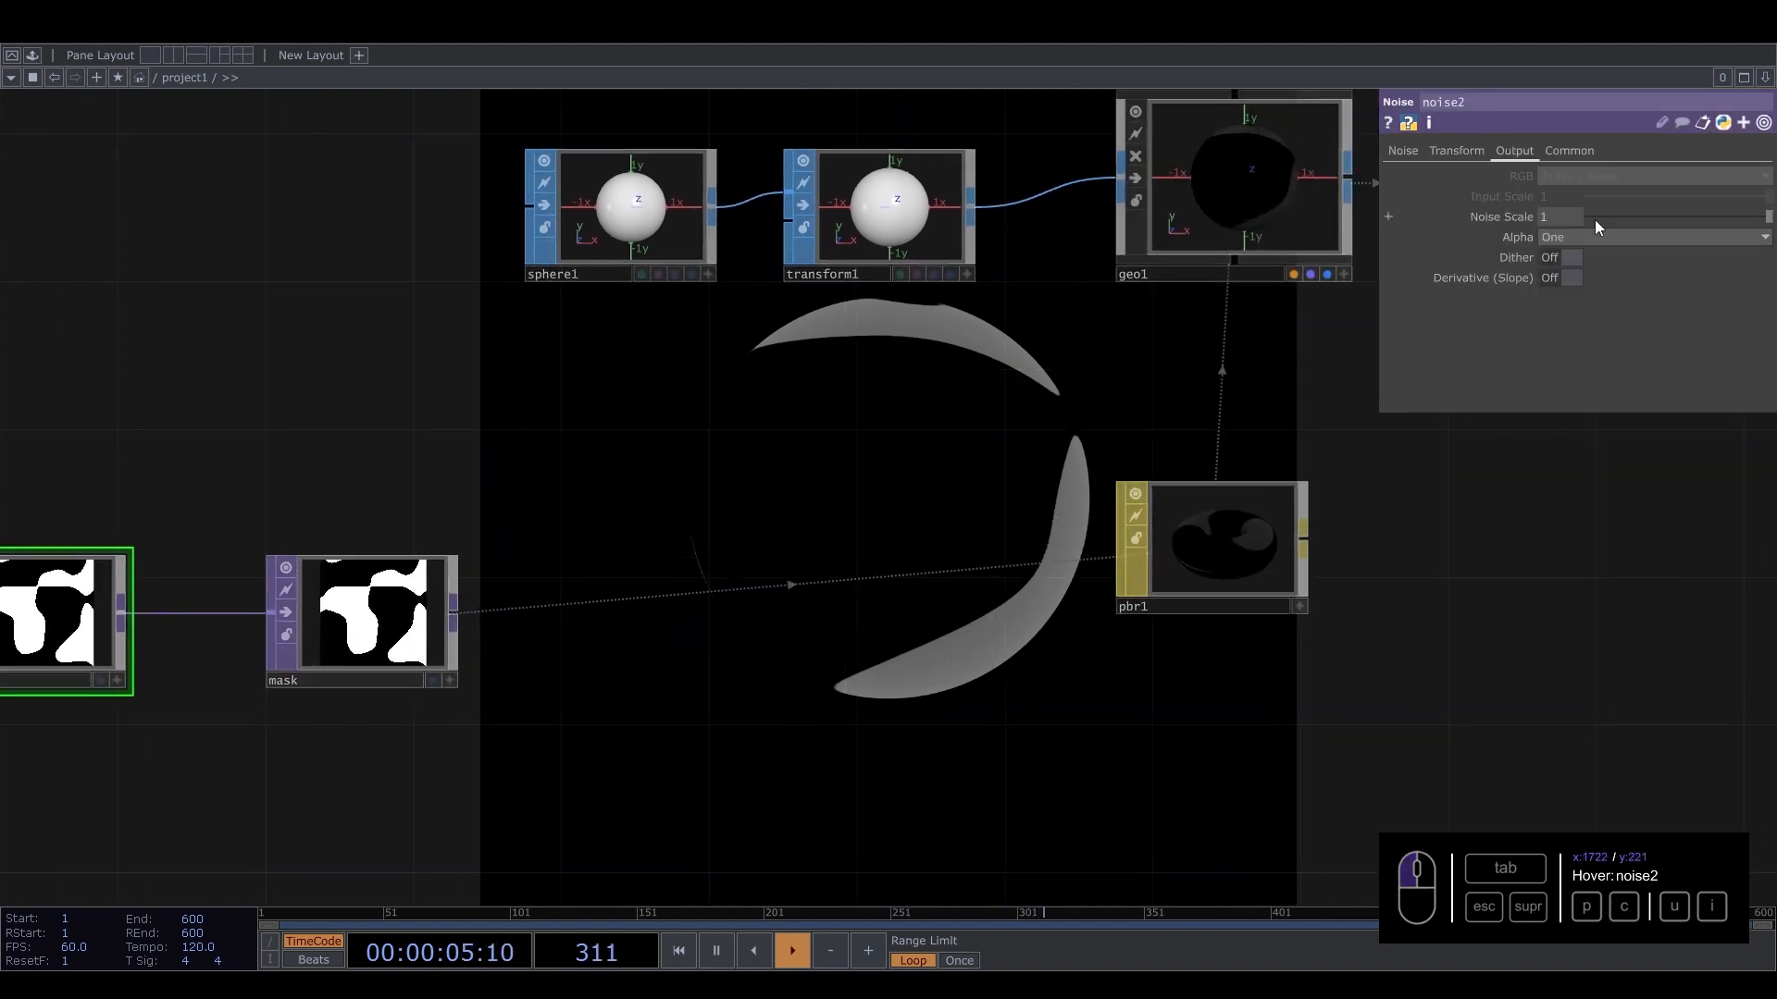
{"action": "left_click", "coordinate": [1219, 525]}
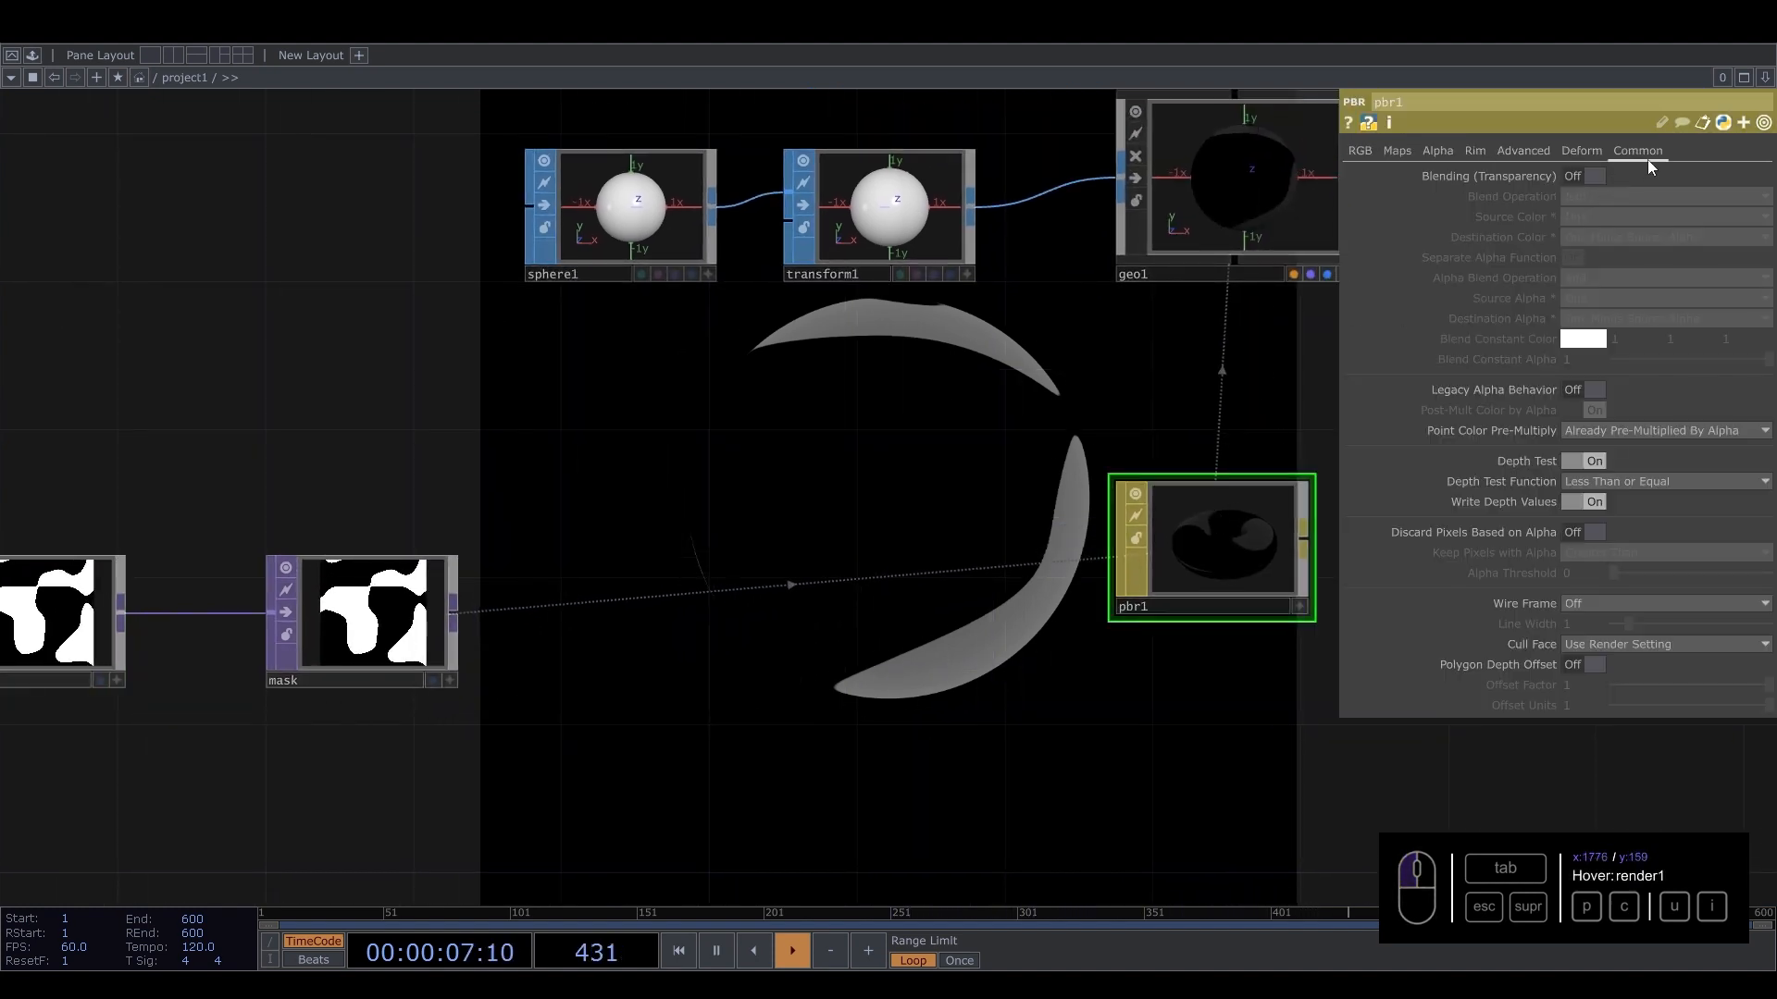
{"action": "left_click", "coordinate": [1594, 176]}
Switch noise2's alpha back to Noise.
{"action": "scroll", "coordinate": [1258, 564], "scroll_direction": "up", "scroll_amount": 10}
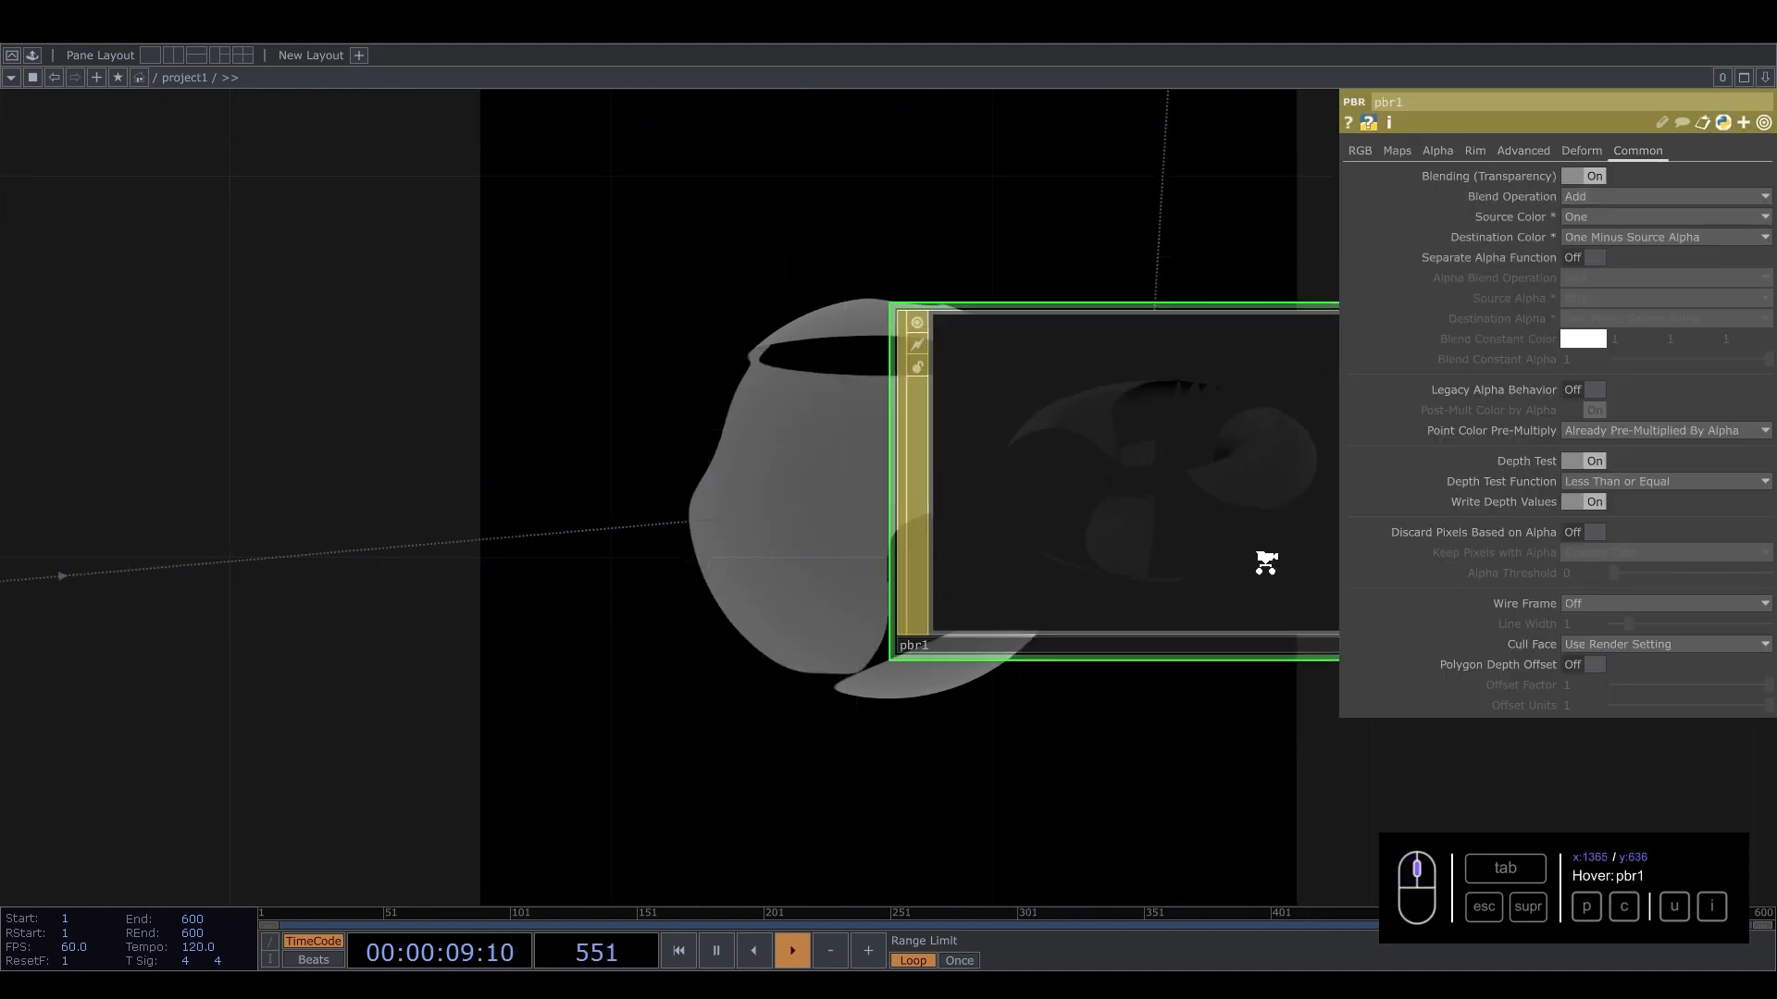
{"action": "scroll", "coordinate": [1218, 496], "scroll_direction": "down", "scroll_amount": 10}
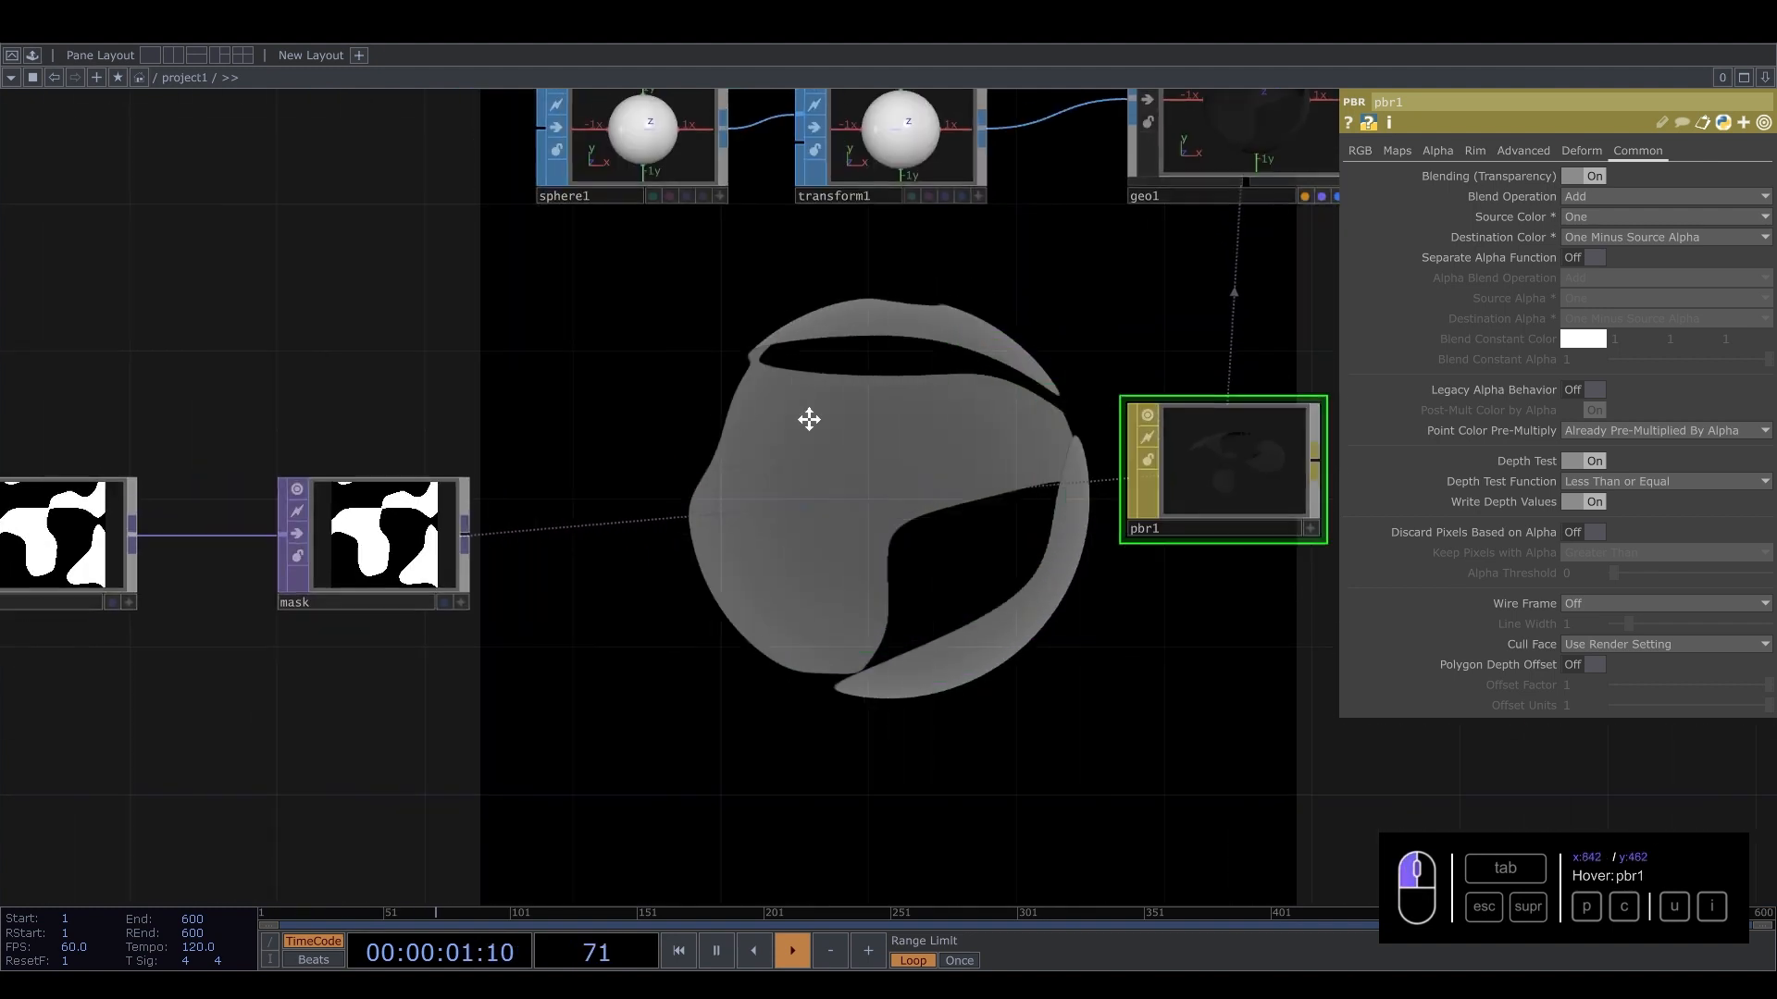
{"action": "left_click", "coordinate": [261, 546]}
{"action": "left_click", "coordinate": [1584, 237]}
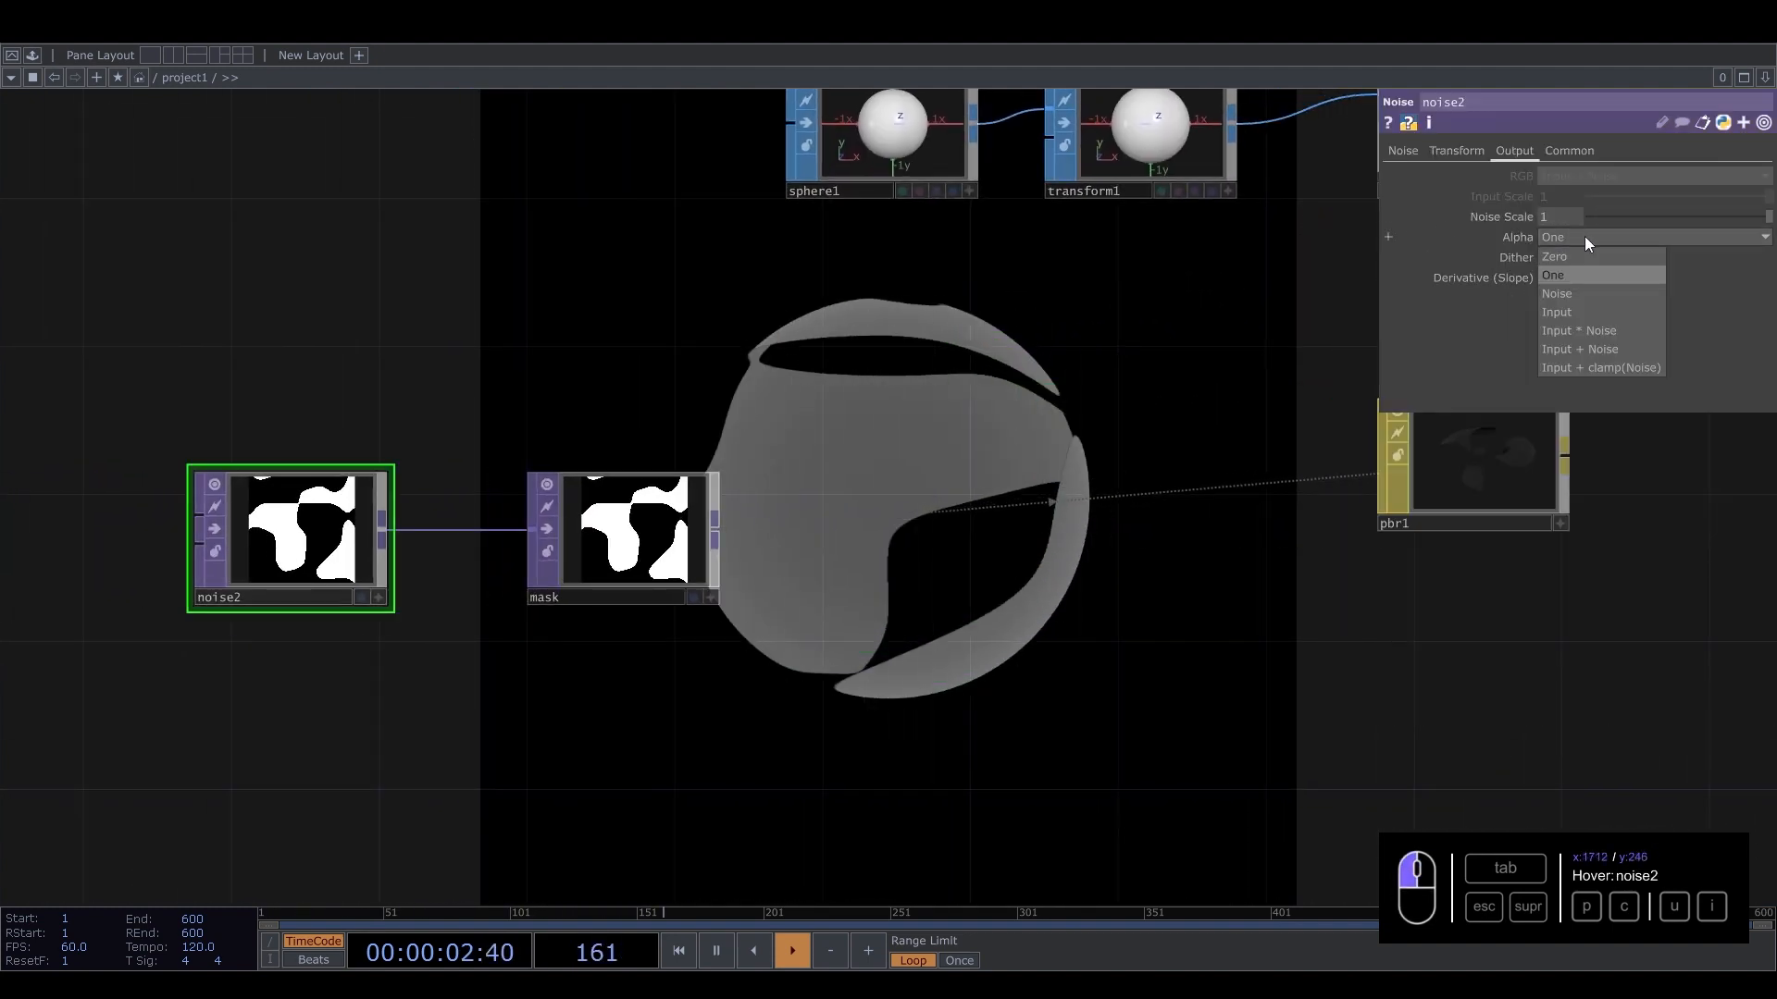
{"action": "left_click", "coordinate": [1565, 298]}
Add a Ramp TOP below noise2 in the network.
{"action": "scroll", "coordinate": [1269, 523], "scroll_direction": "up", "scroll_amount": 5}
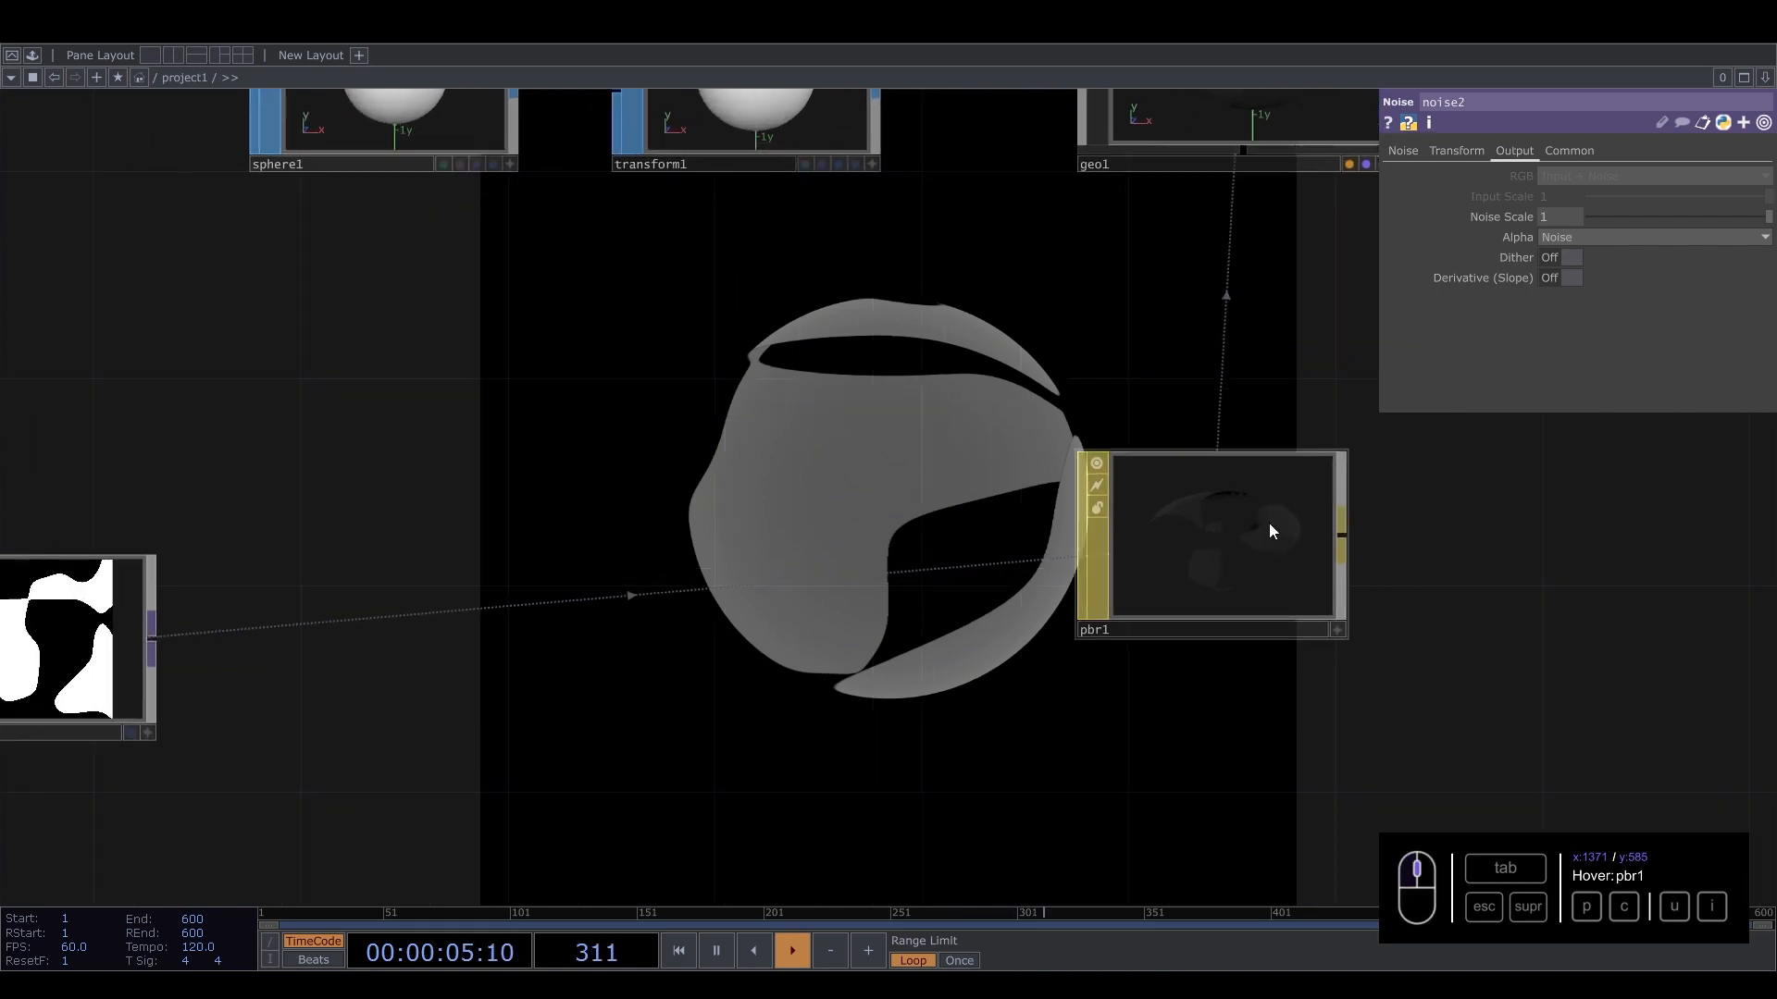
{"action": "left_click", "coordinate": [1270, 529]}
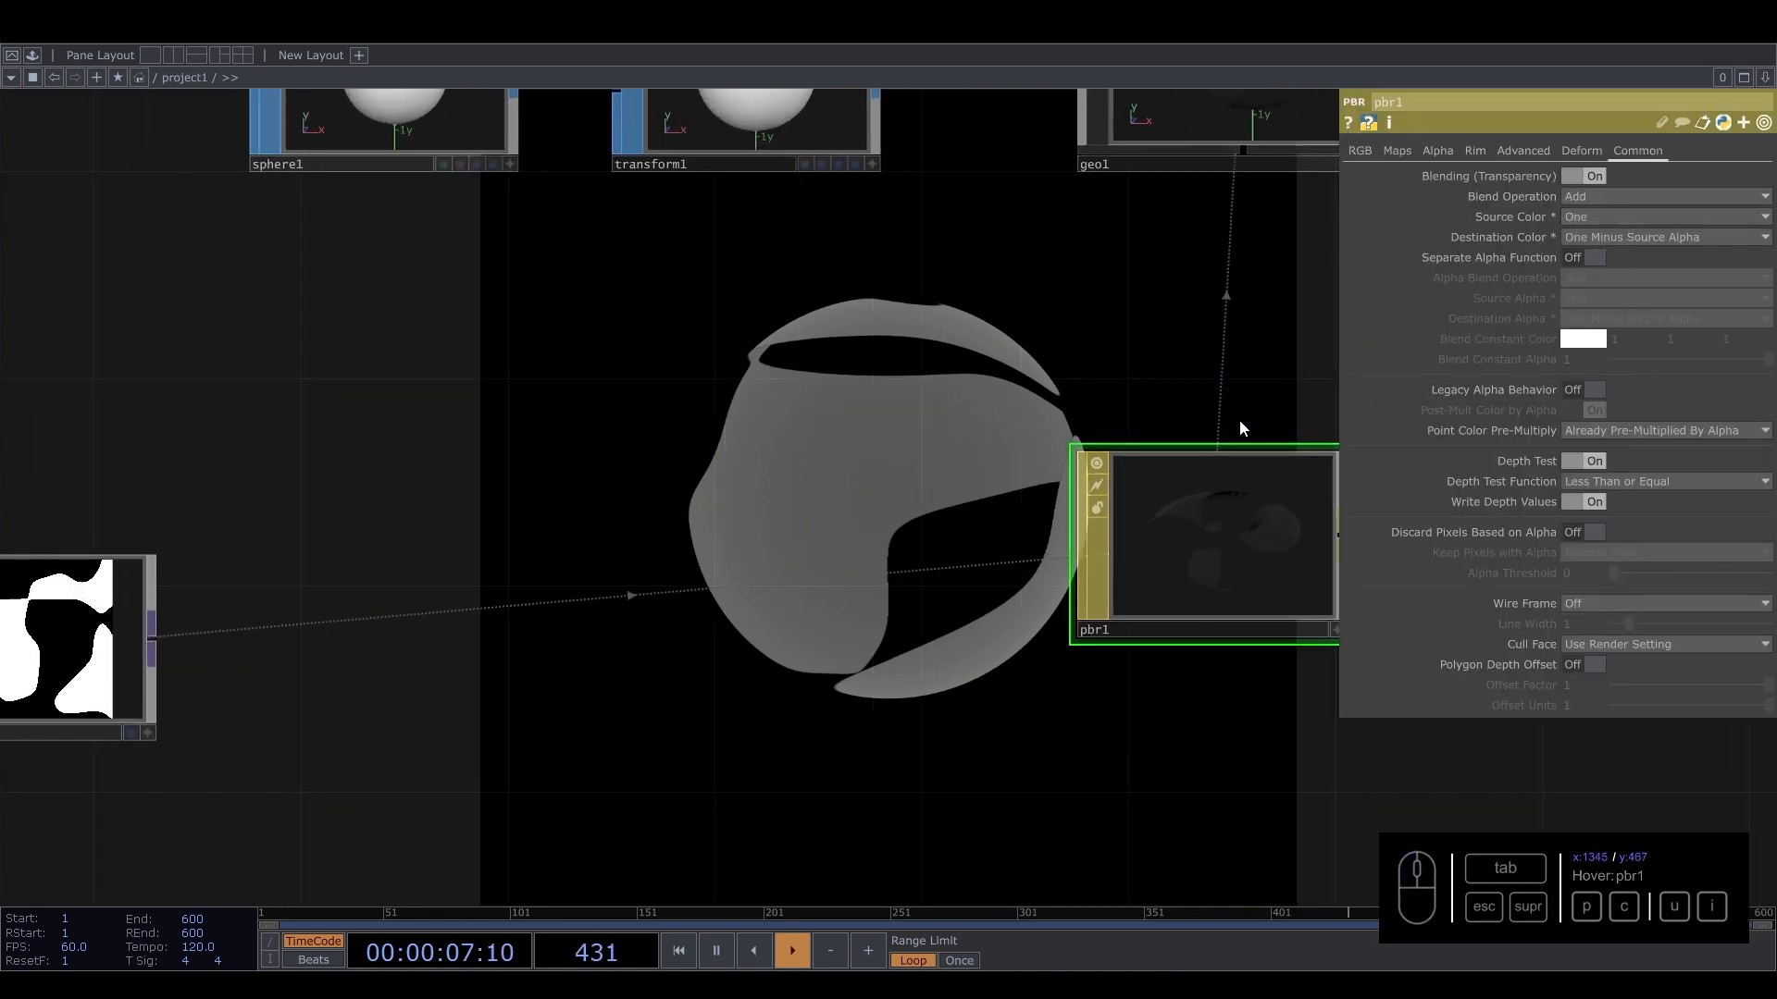
{"action": "left_click_drag", "start_coordinate": [1242, 428], "coordinate": [926, 386]}
{"action": "scroll", "coordinate": [902, 504], "scroll_direction": "down", "scroll_amount": 5}
{"action": "left_click_drag", "start_coordinate": [571, 589], "coordinate": [634, 468]}
{"action": "scroll", "coordinate": [995, 633], "scroll_direction": "up", "scroll_amount": 3}
{"action": "key", "text": "Tab"}
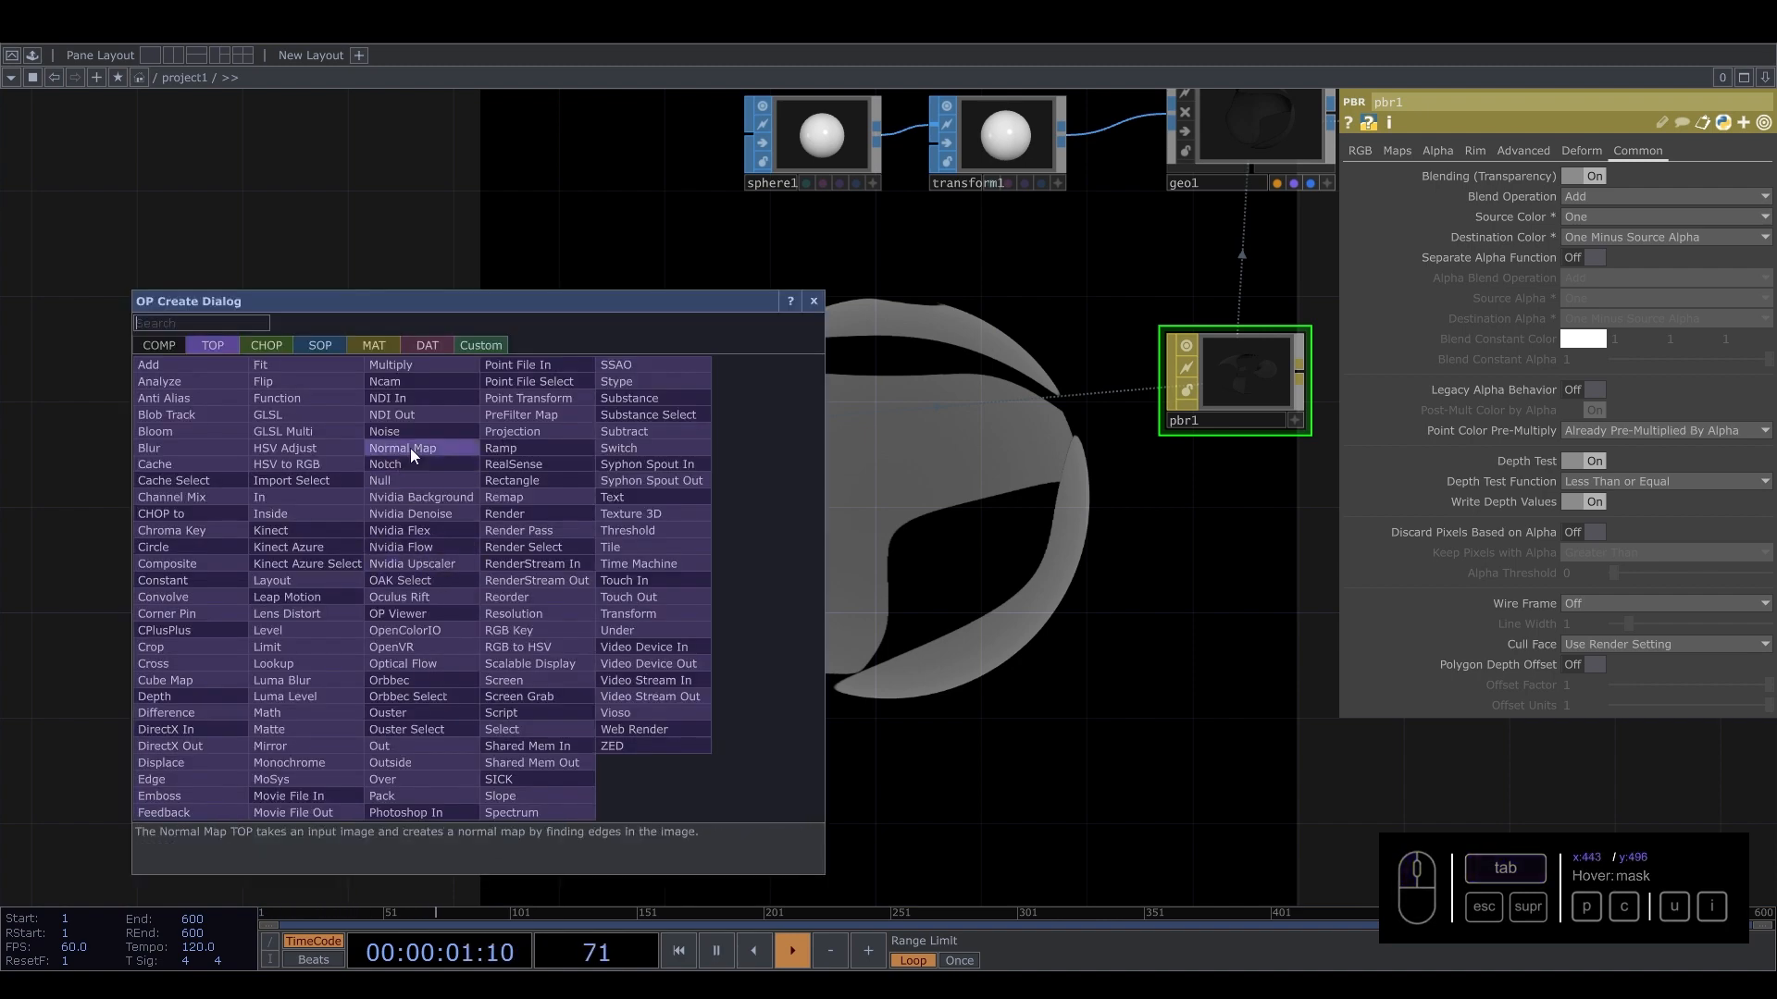
{"action": "left_click", "coordinate": [524, 450]}
{"action": "left_click", "coordinate": [387, 598]}
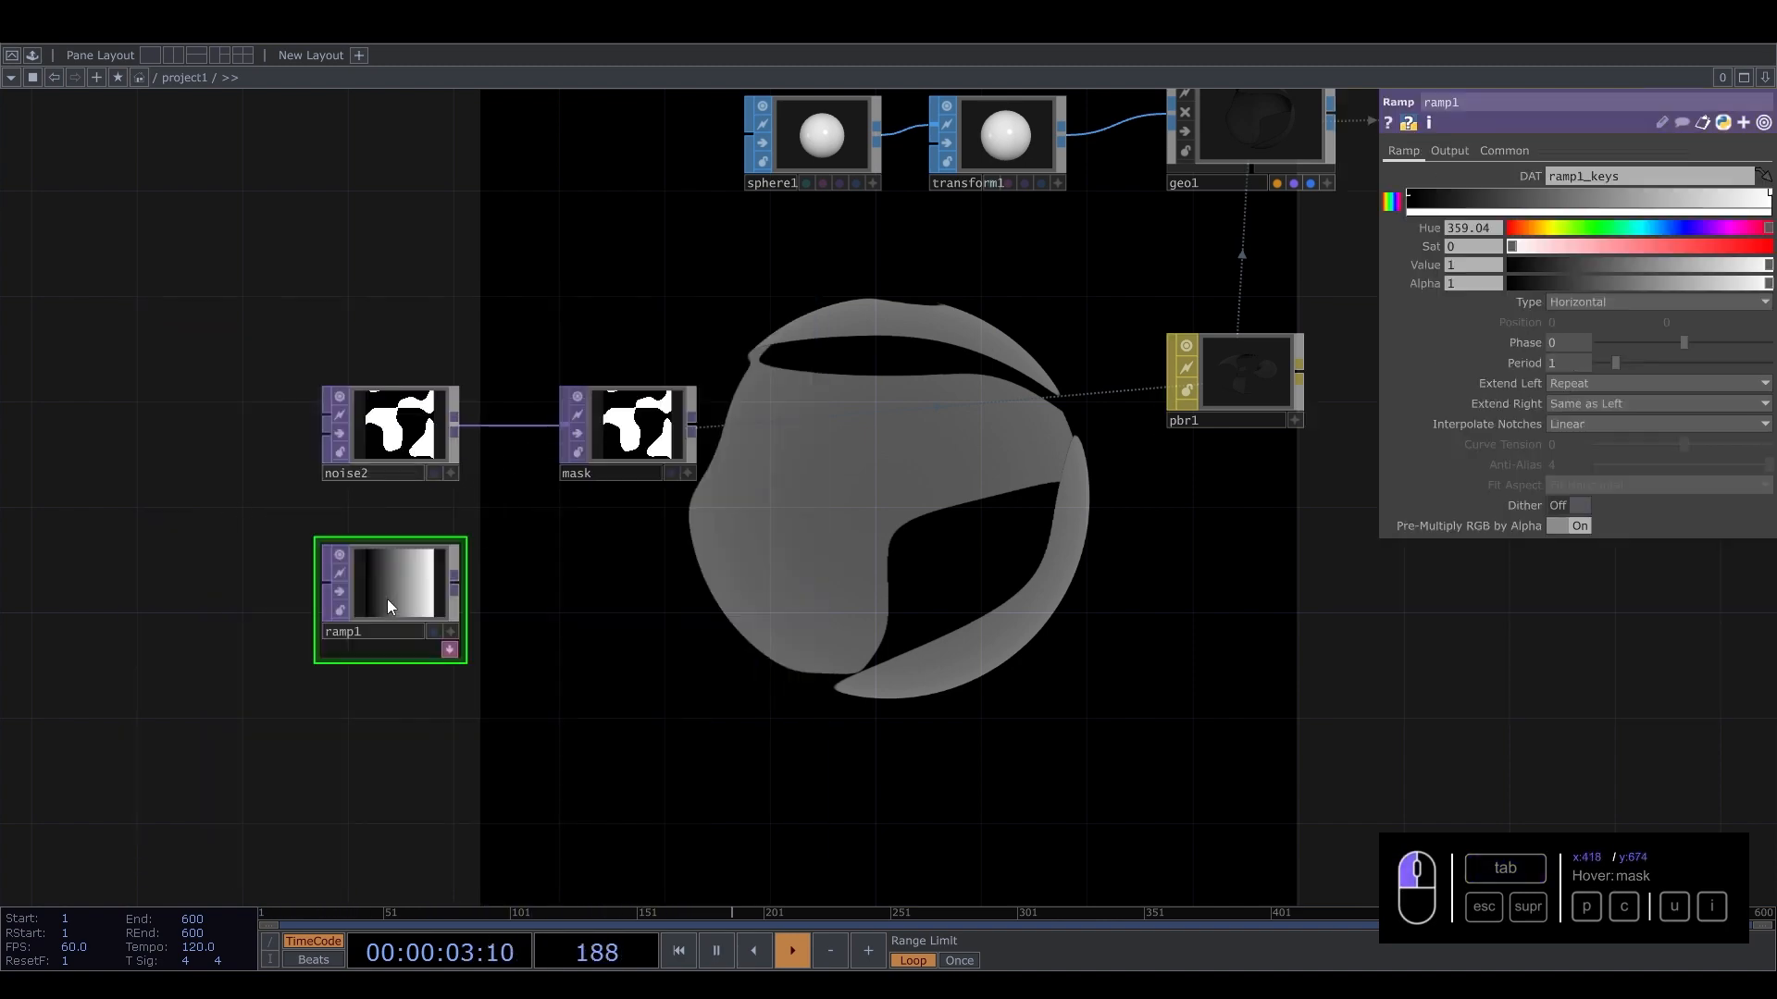
Append a Null TOP to ramp1 and rename it color.
{"action": "key", "text": "Tab"}
{"action": "type", "text": "nul"}
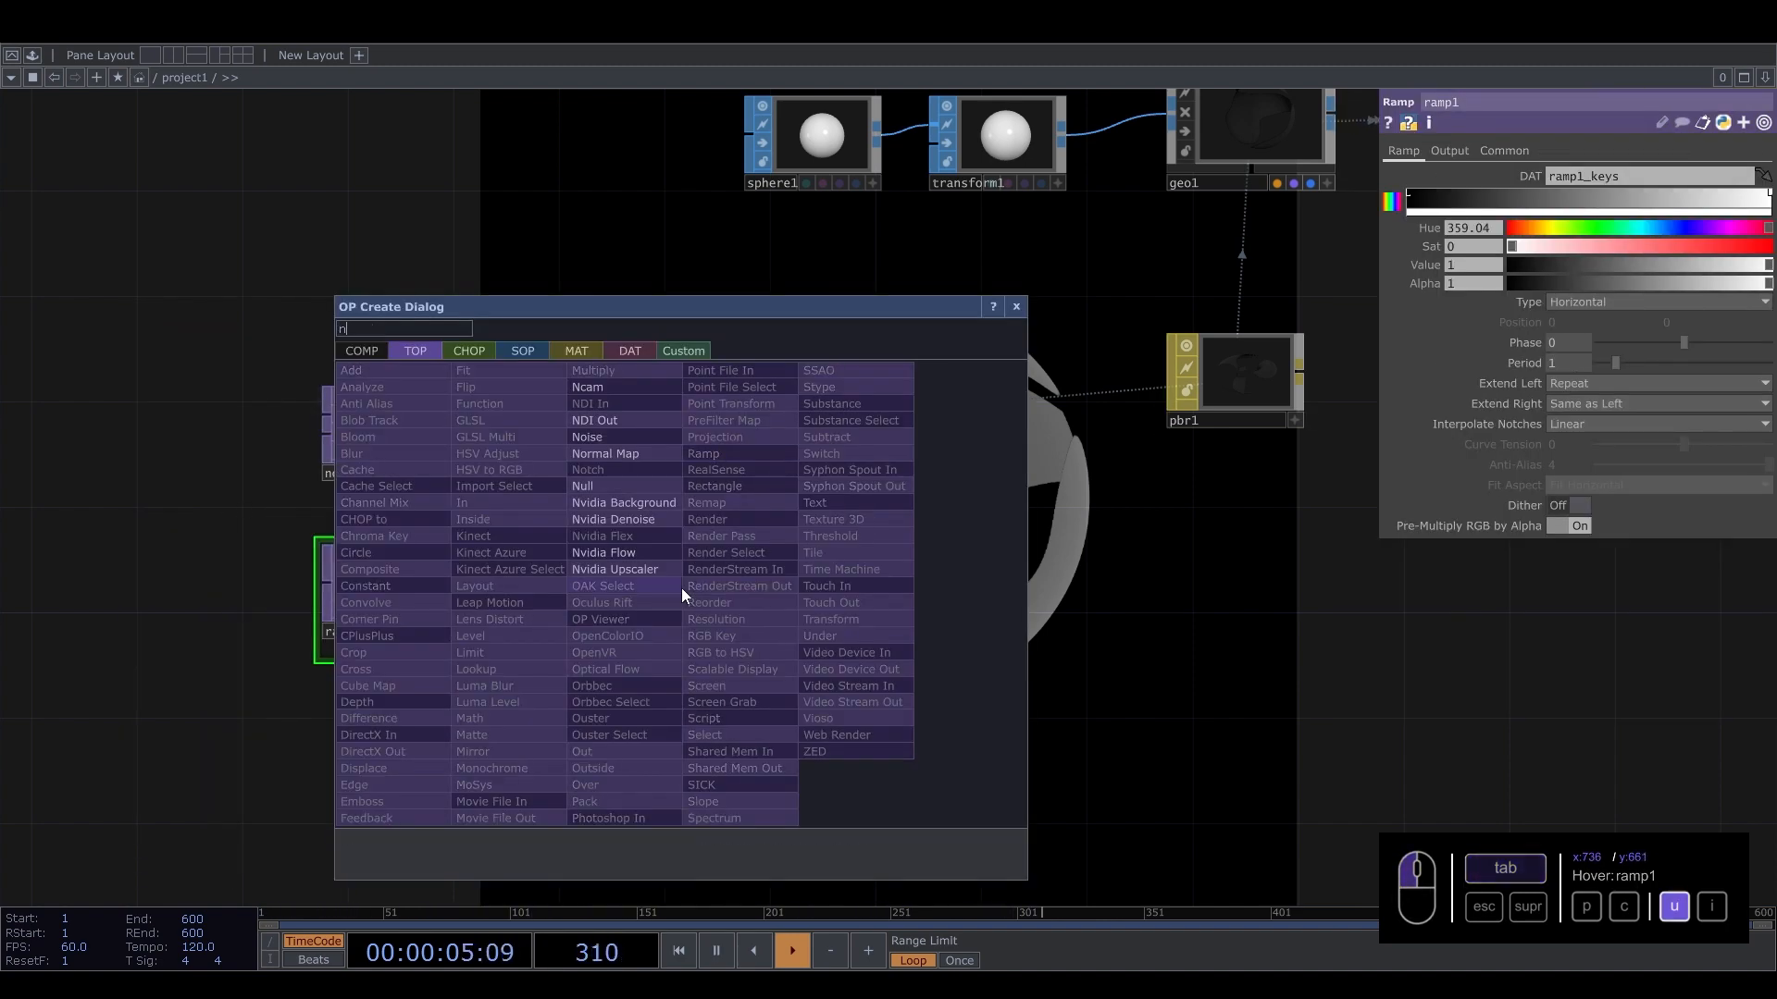
{"action": "left_click", "coordinate": [581, 484]}
{"action": "left_click", "coordinate": [620, 604]}
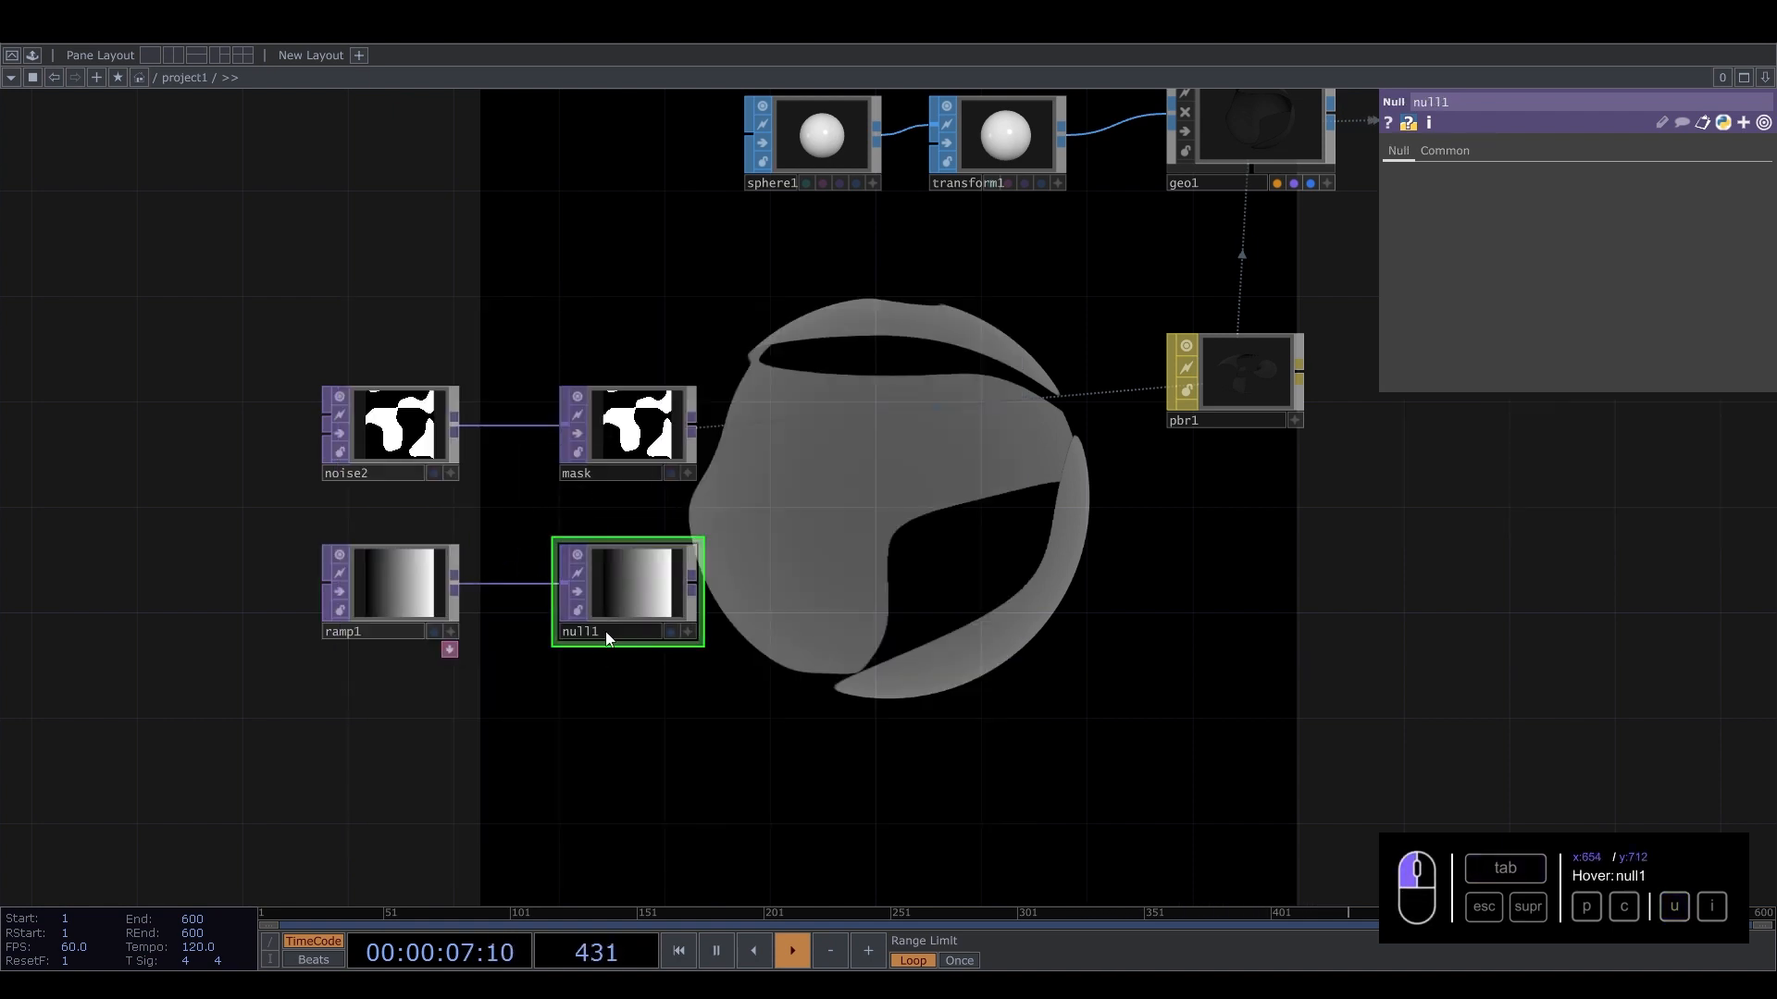
{"action": "left_click", "coordinate": [610, 623]}
{"action": "type", "text": "color"}
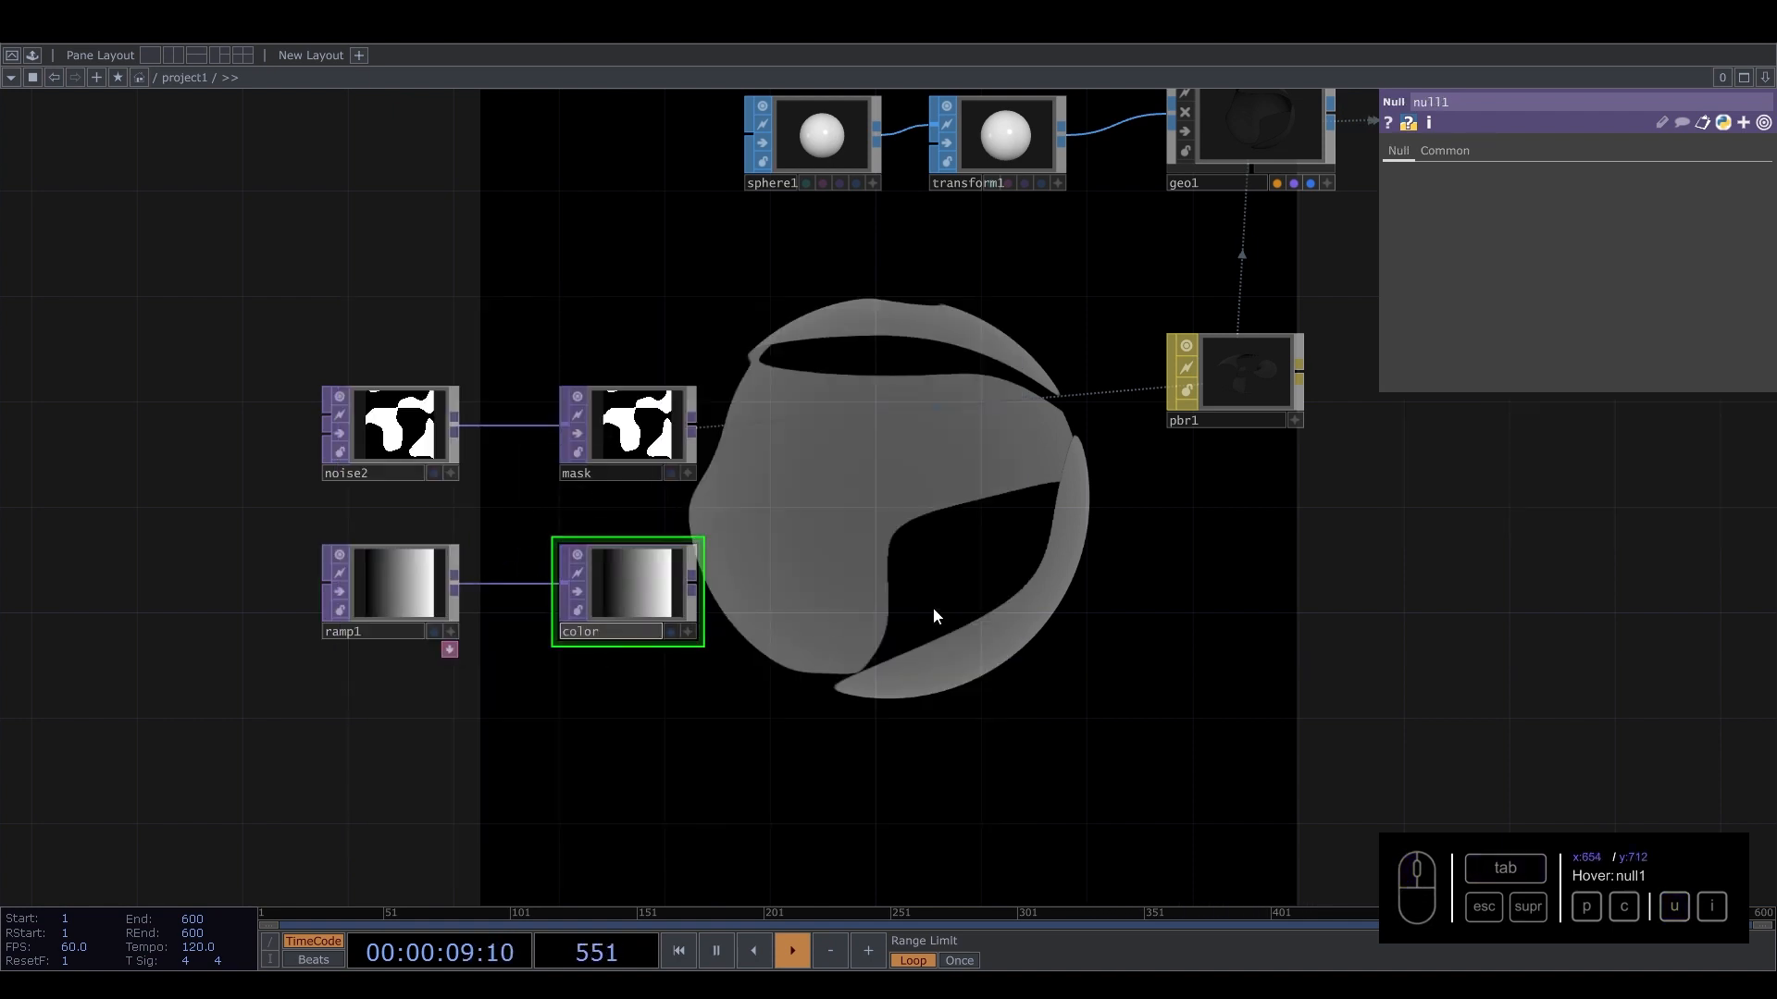
{"action": "key", "text": "Return"}
Set pbr1's Base Color Map to the color null.
{"action": "left_click", "coordinate": [1192, 408]}
{"action": "left_click", "coordinate": [1396, 151]}
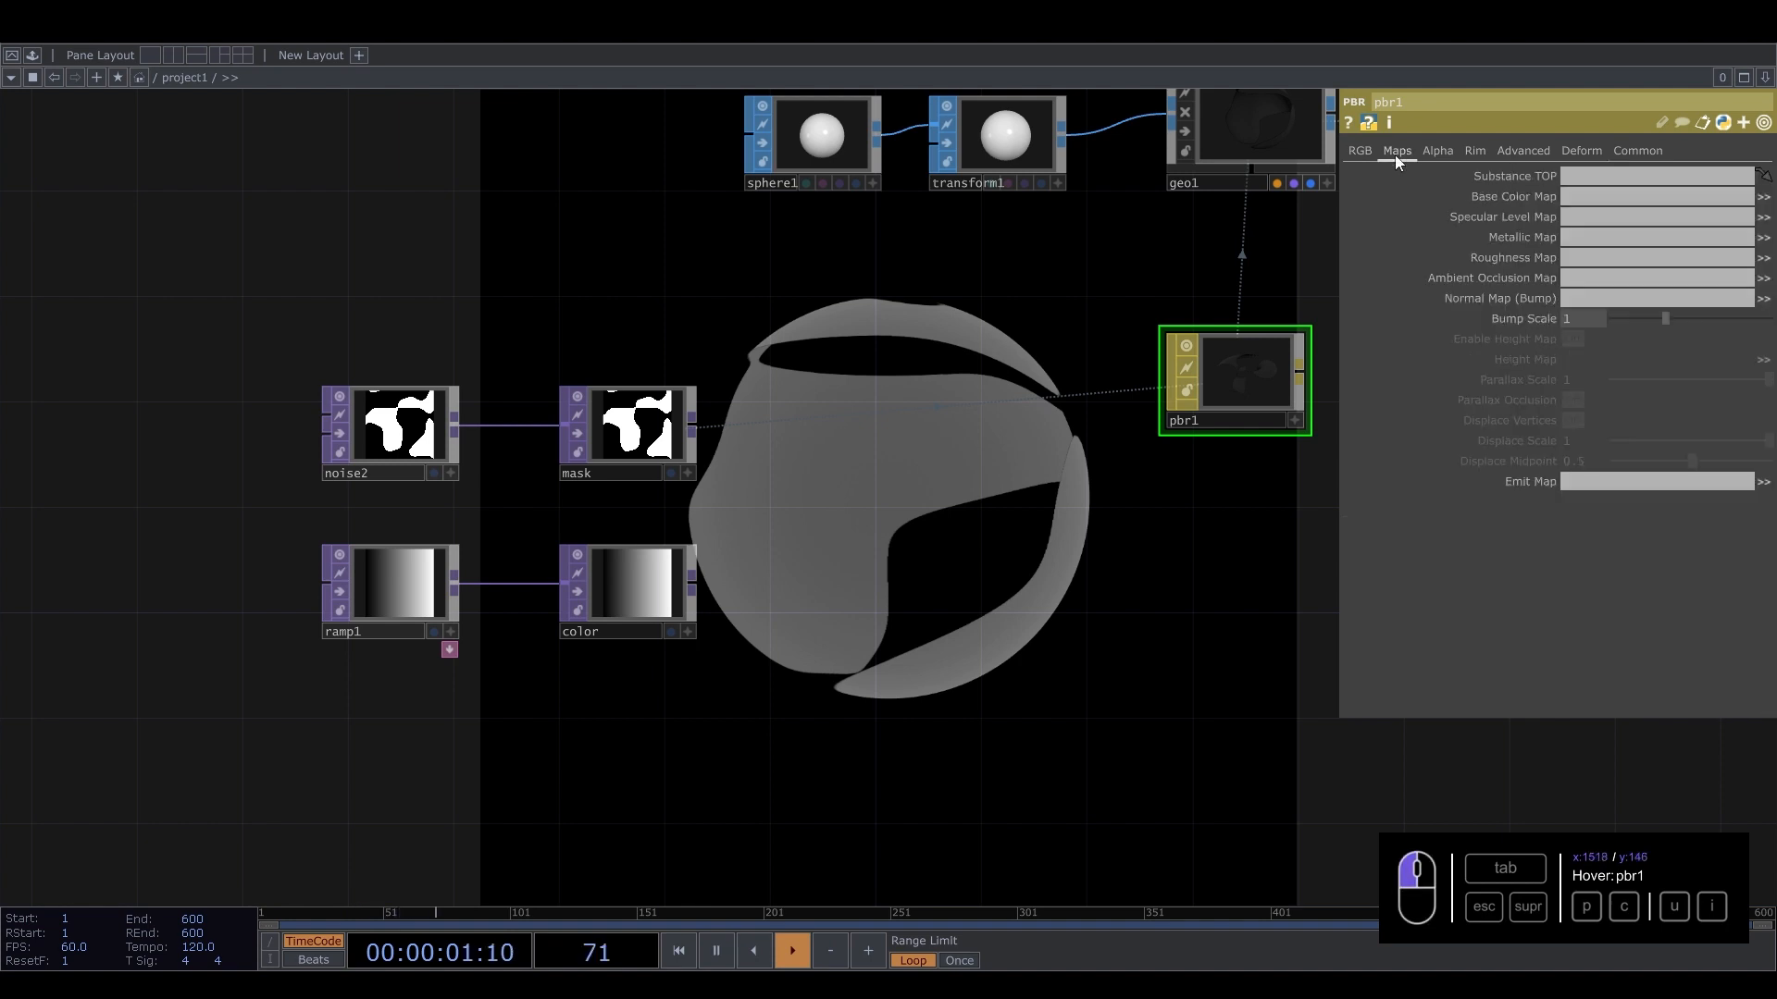
{"action": "left_click_drag", "start_coordinate": [653, 572], "coordinate": [1602, 198]}
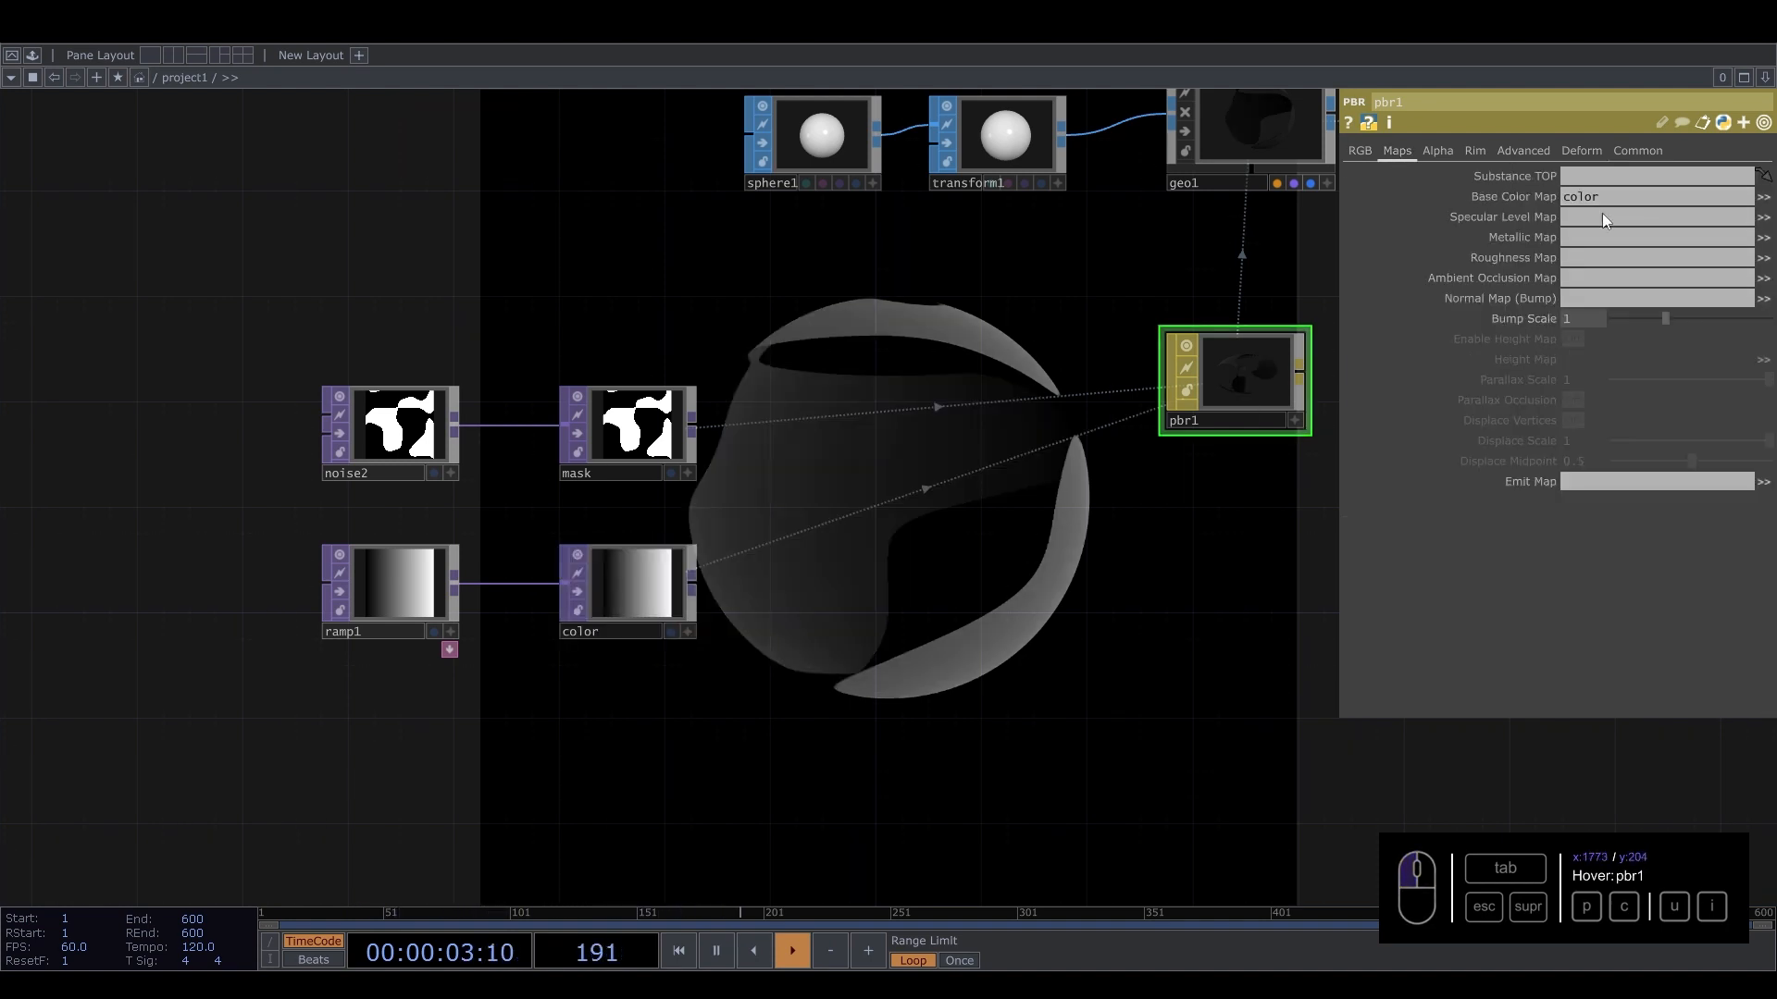
Color ramp1's left key blue and its right key teal.
{"action": "left_click", "coordinate": [398, 583]}
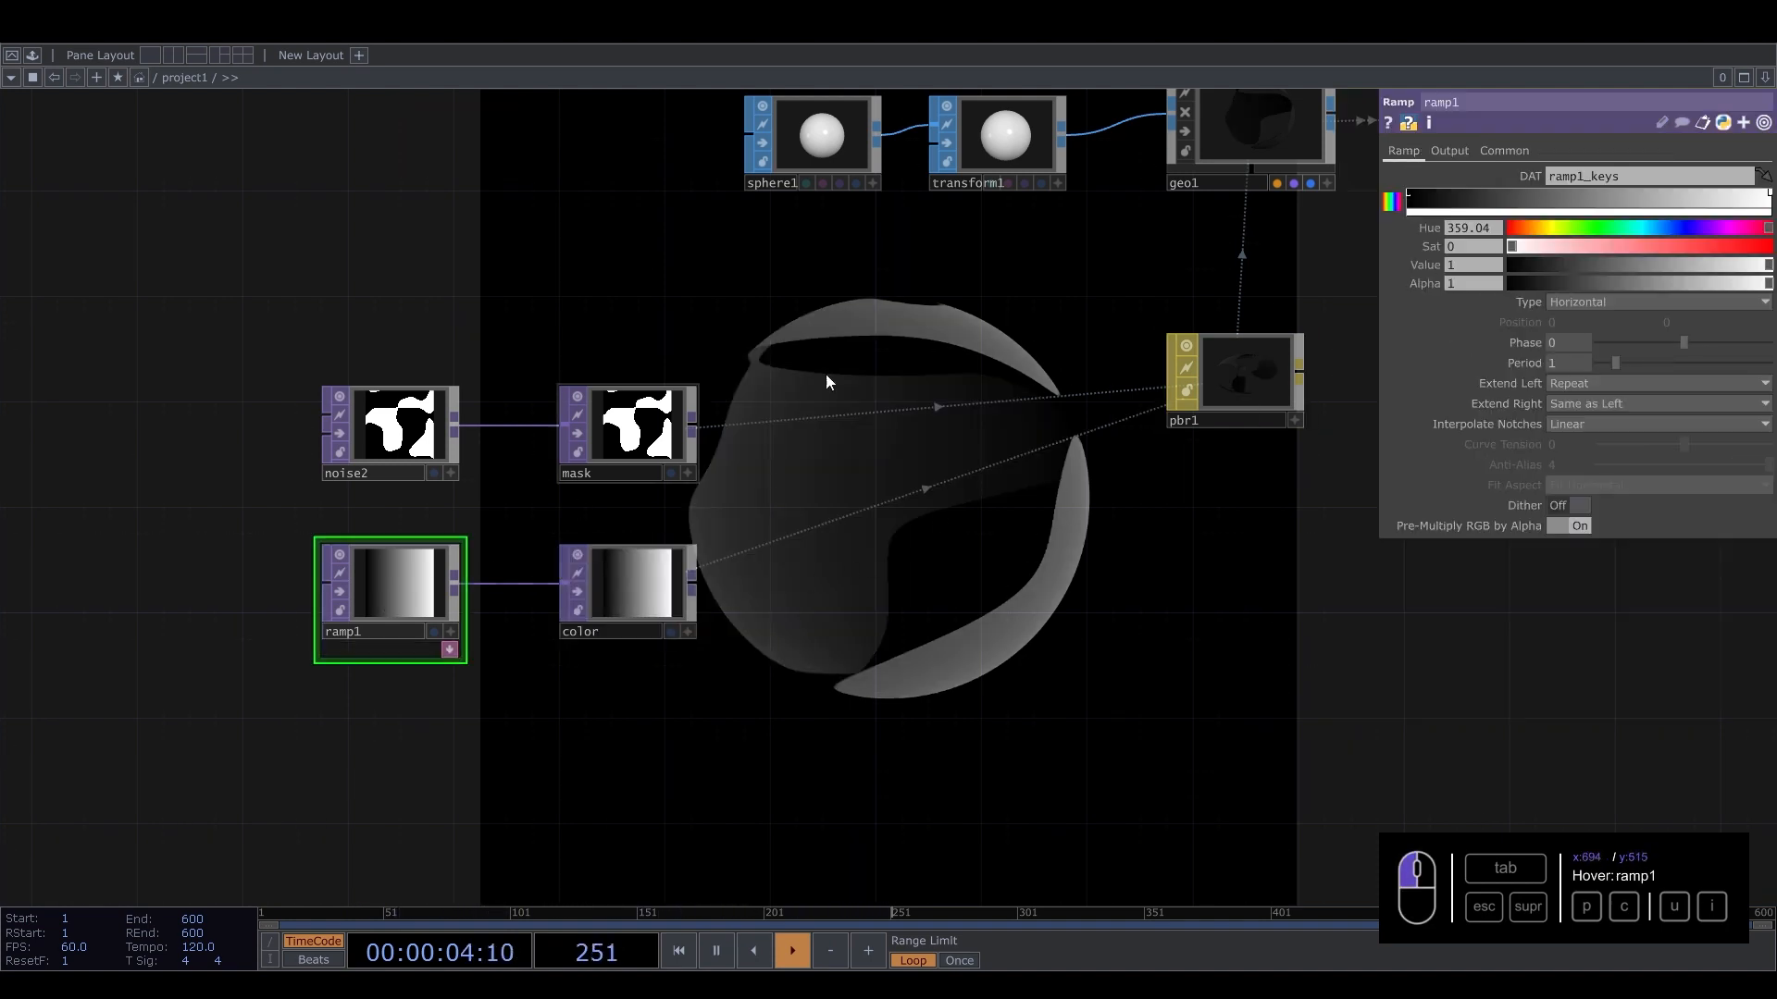
{"action": "left_click", "coordinate": [1411, 192]}
{"action": "left_click_drag", "start_coordinate": [1511, 265], "coordinate": [1682, 231]}
{"action": "left_click", "coordinate": [1768, 192]}
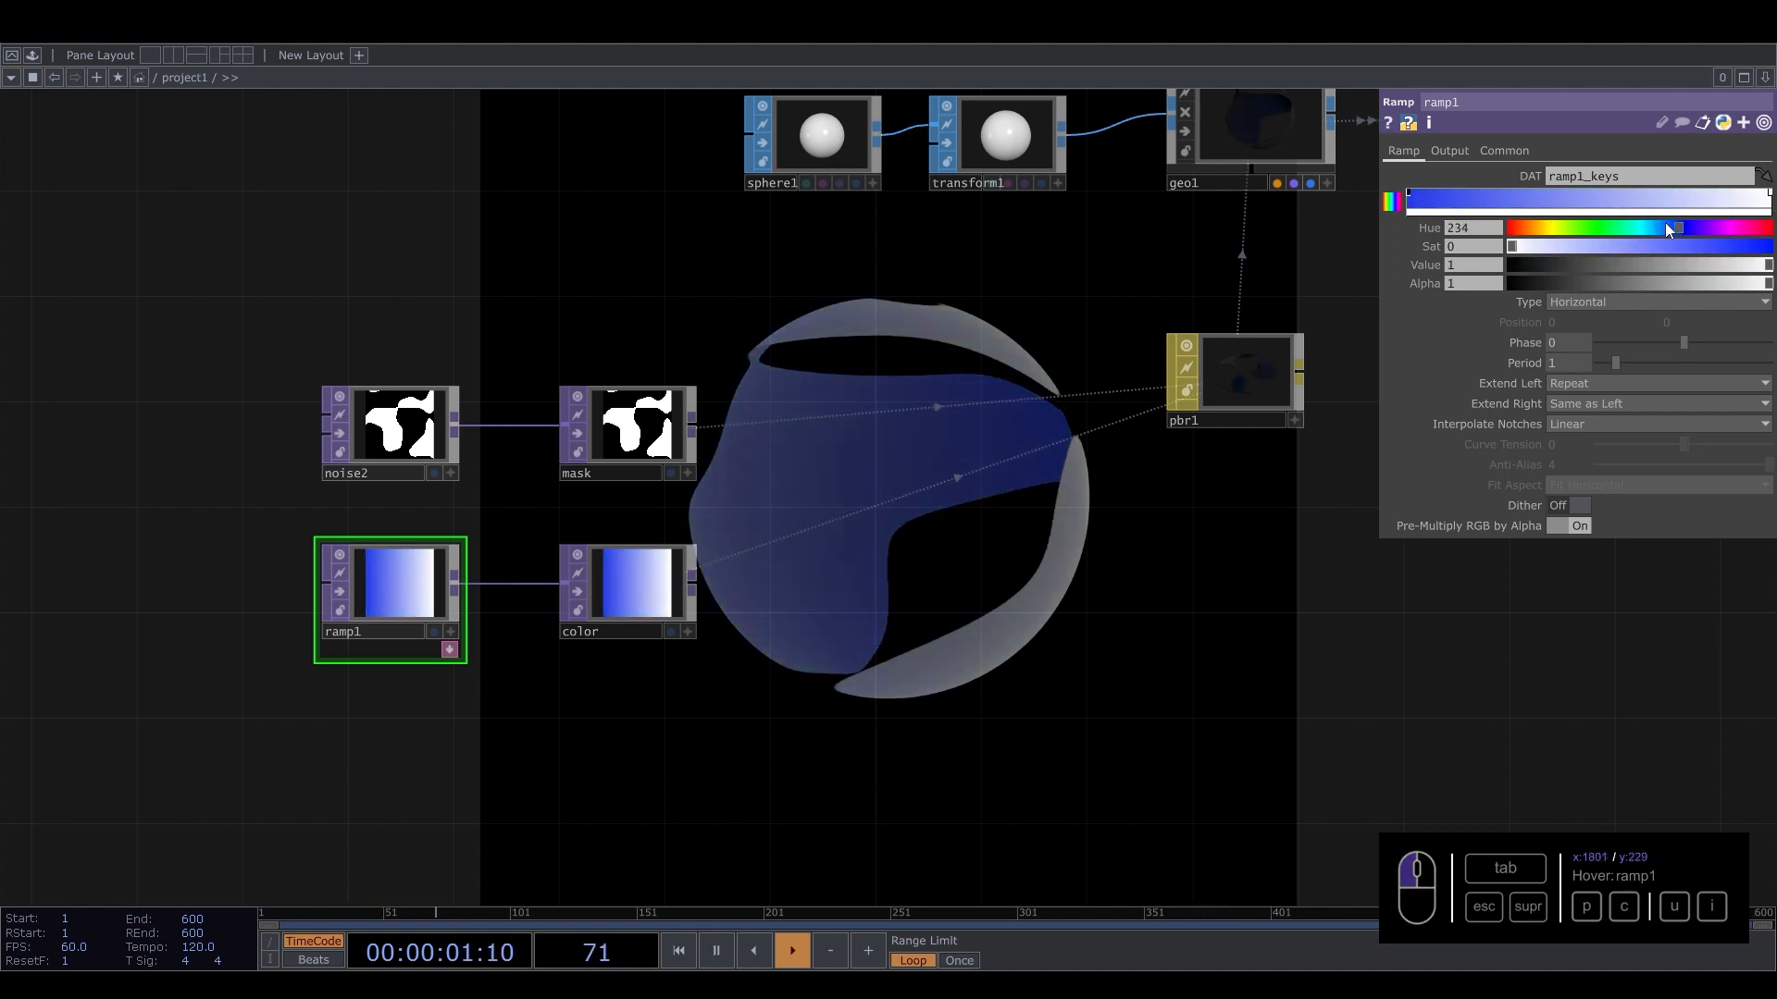
{"action": "left_click_drag", "start_coordinate": [1540, 250], "coordinate": [1738, 246]}
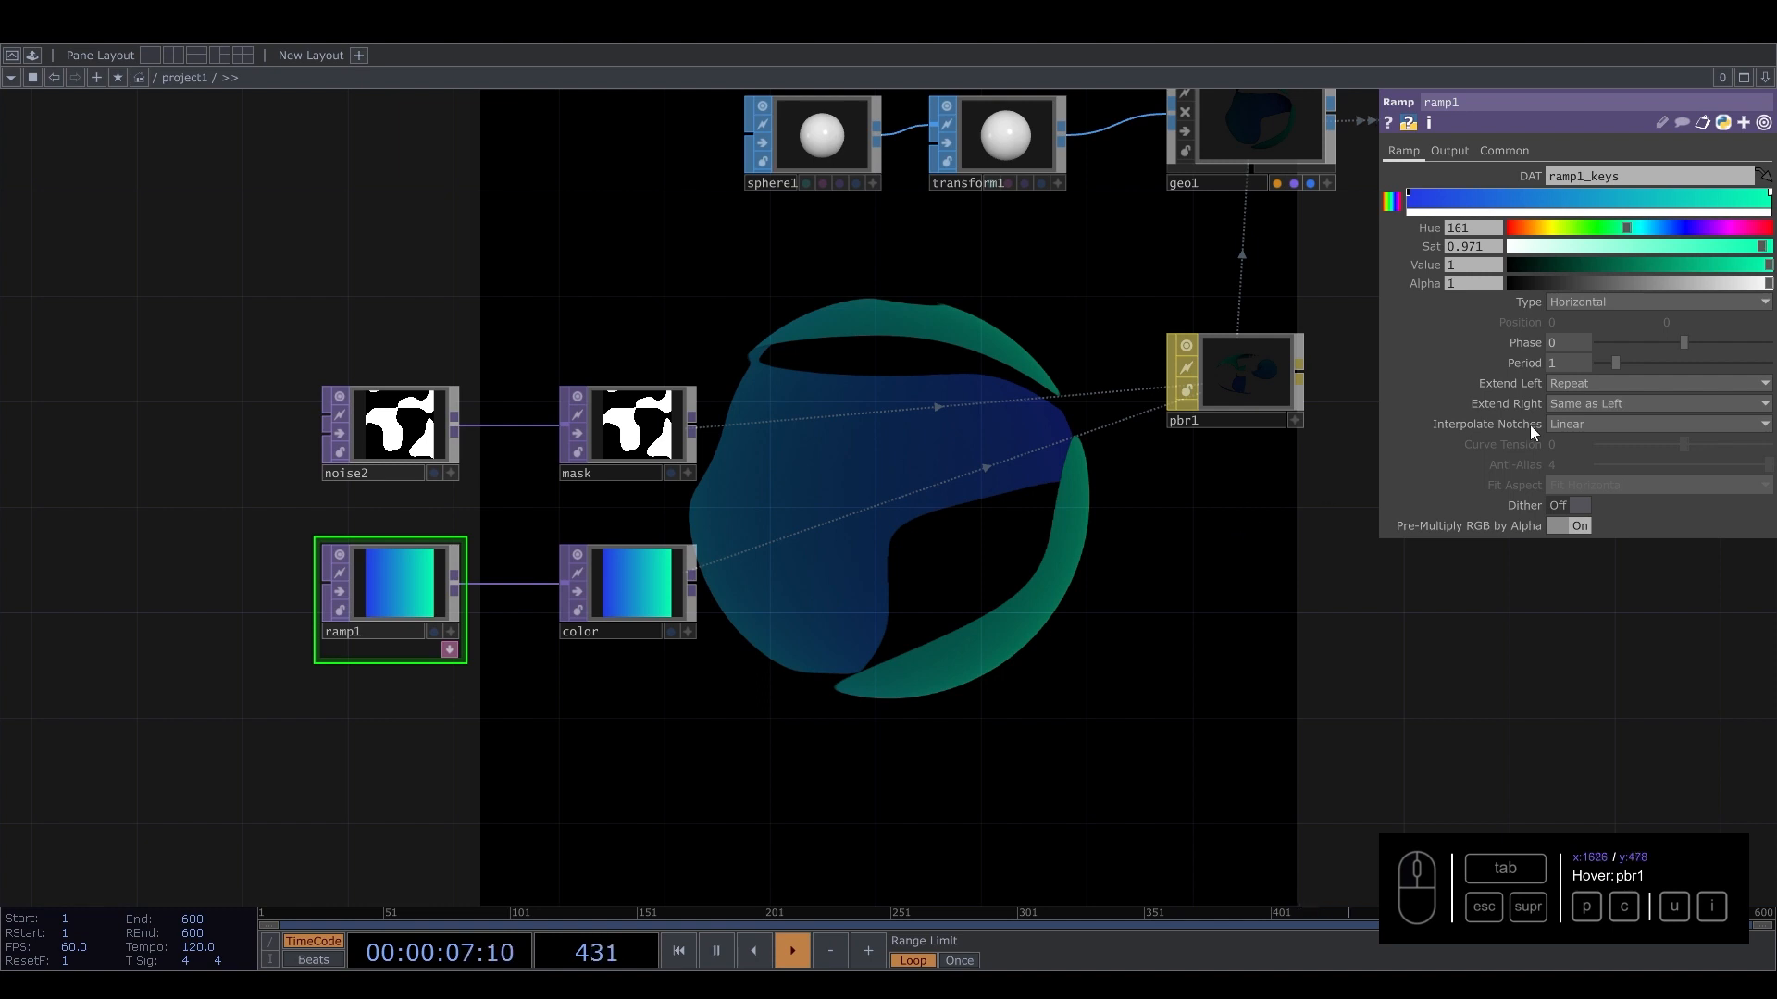
Adjust ramp1's phase and change its Extend Left mode.
{"action": "left_click_drag", "start_coordinate": [1680, 341], "coordinate": [1604, 364]}
{"action": "left_click", "coordinate": [1580, 387]}
{"action": "left_click", "coordinate": [1569, 472]}
Set noise2's noise type to Simplex 4D (GPU).
{"action": "left_click", "coordinate": [363, 396]}
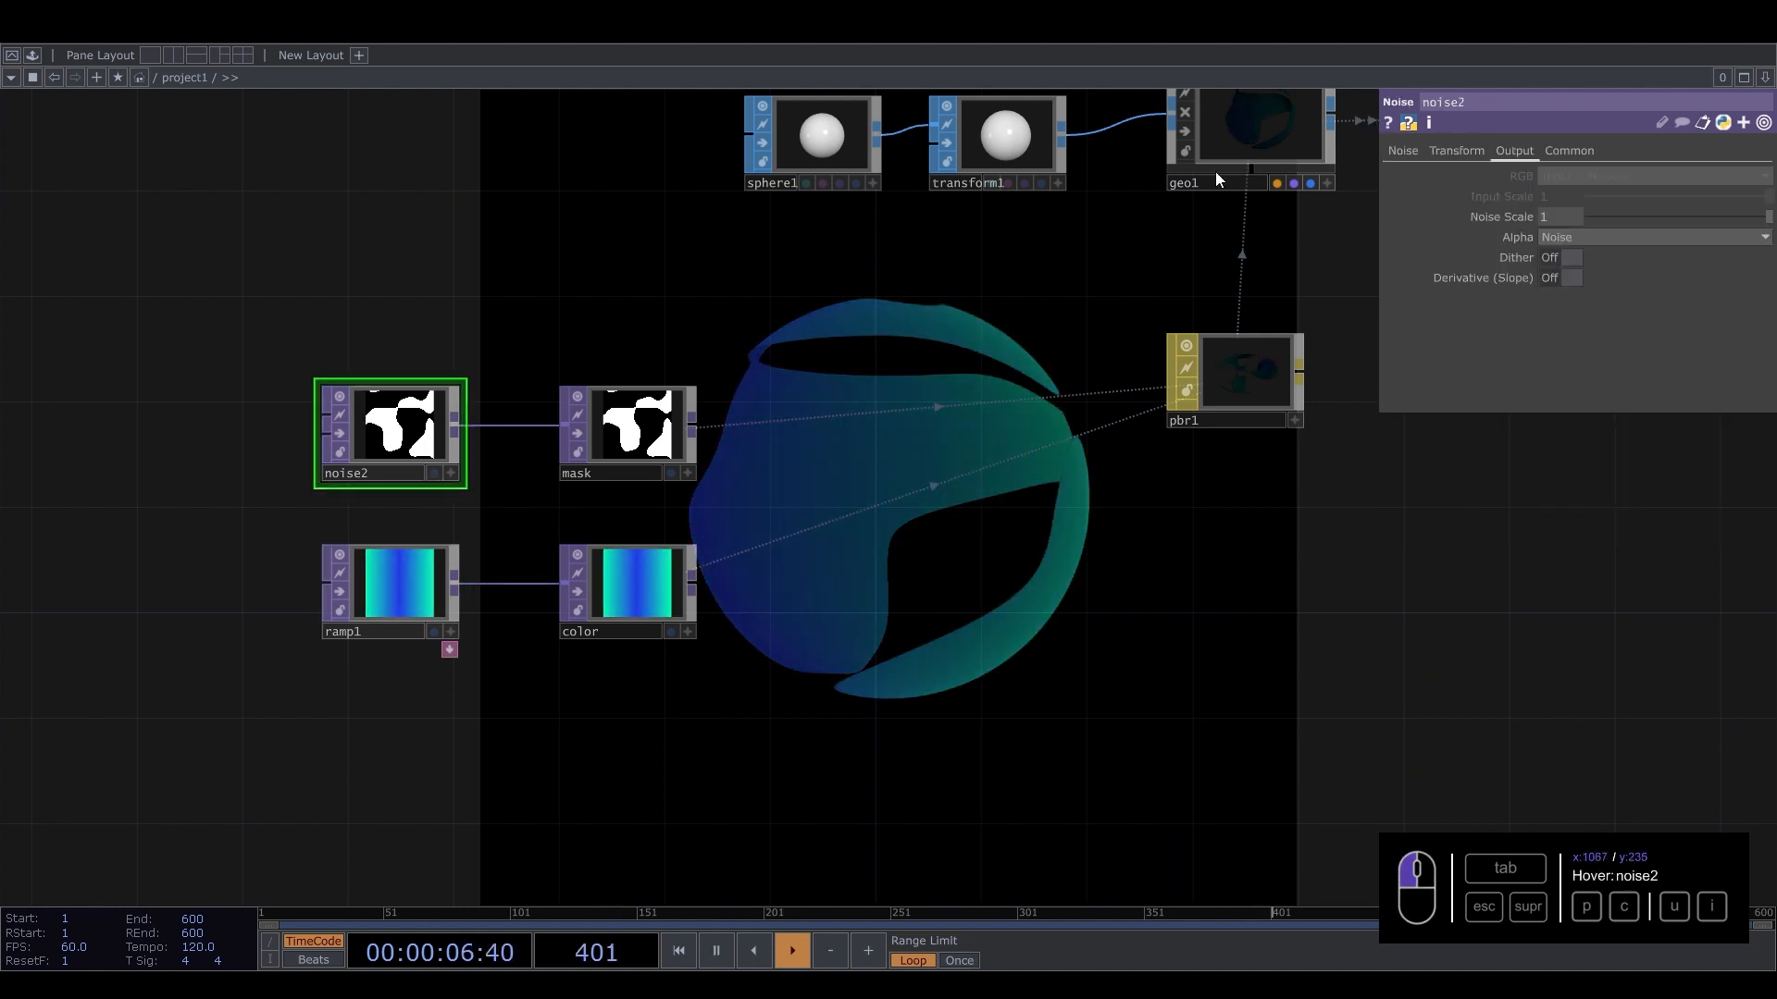
{"action": "left_click", "coordinate": [1419, 148]}
{"action": "left_click", "coordinate": [1598, 174]}
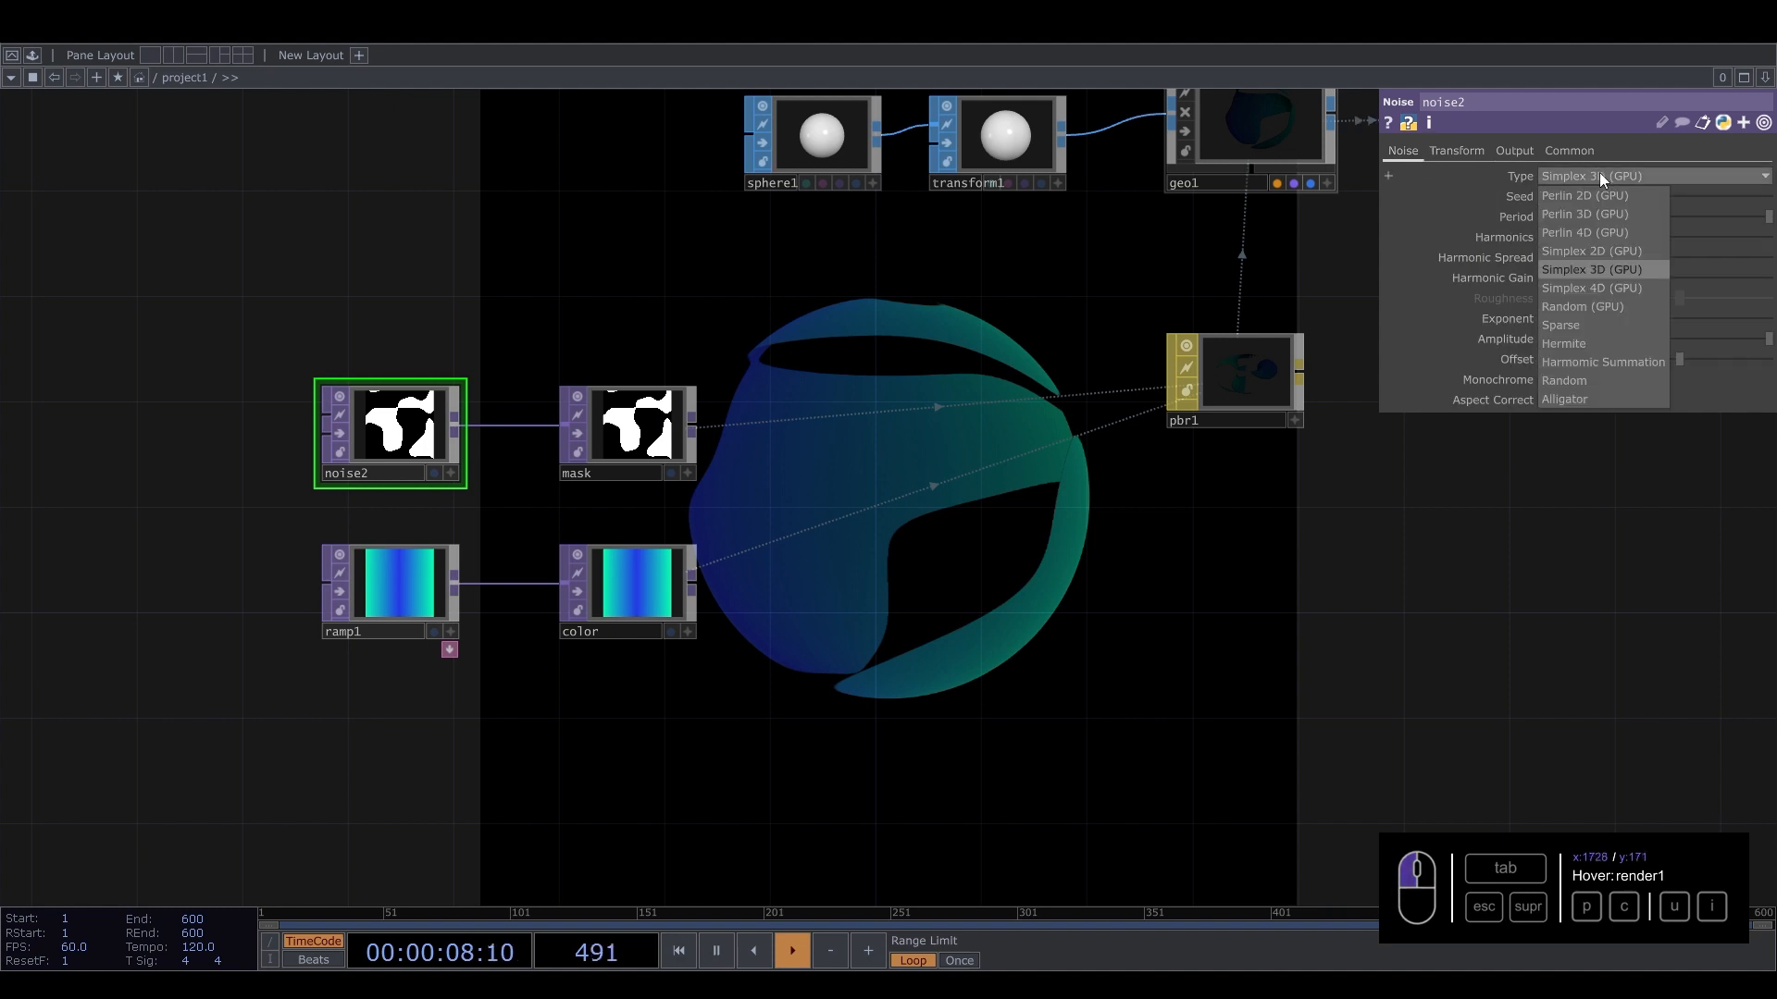
{"action": "left_click", "coordinate": [1591, 291]}
Set noise2's Translate 4D to the expression absTime.seconds to animate the mask.
{"action": "left_click", "coordinate": [1471, 148]}
{"action": "left_click", "coordinate": [1557, 303]}
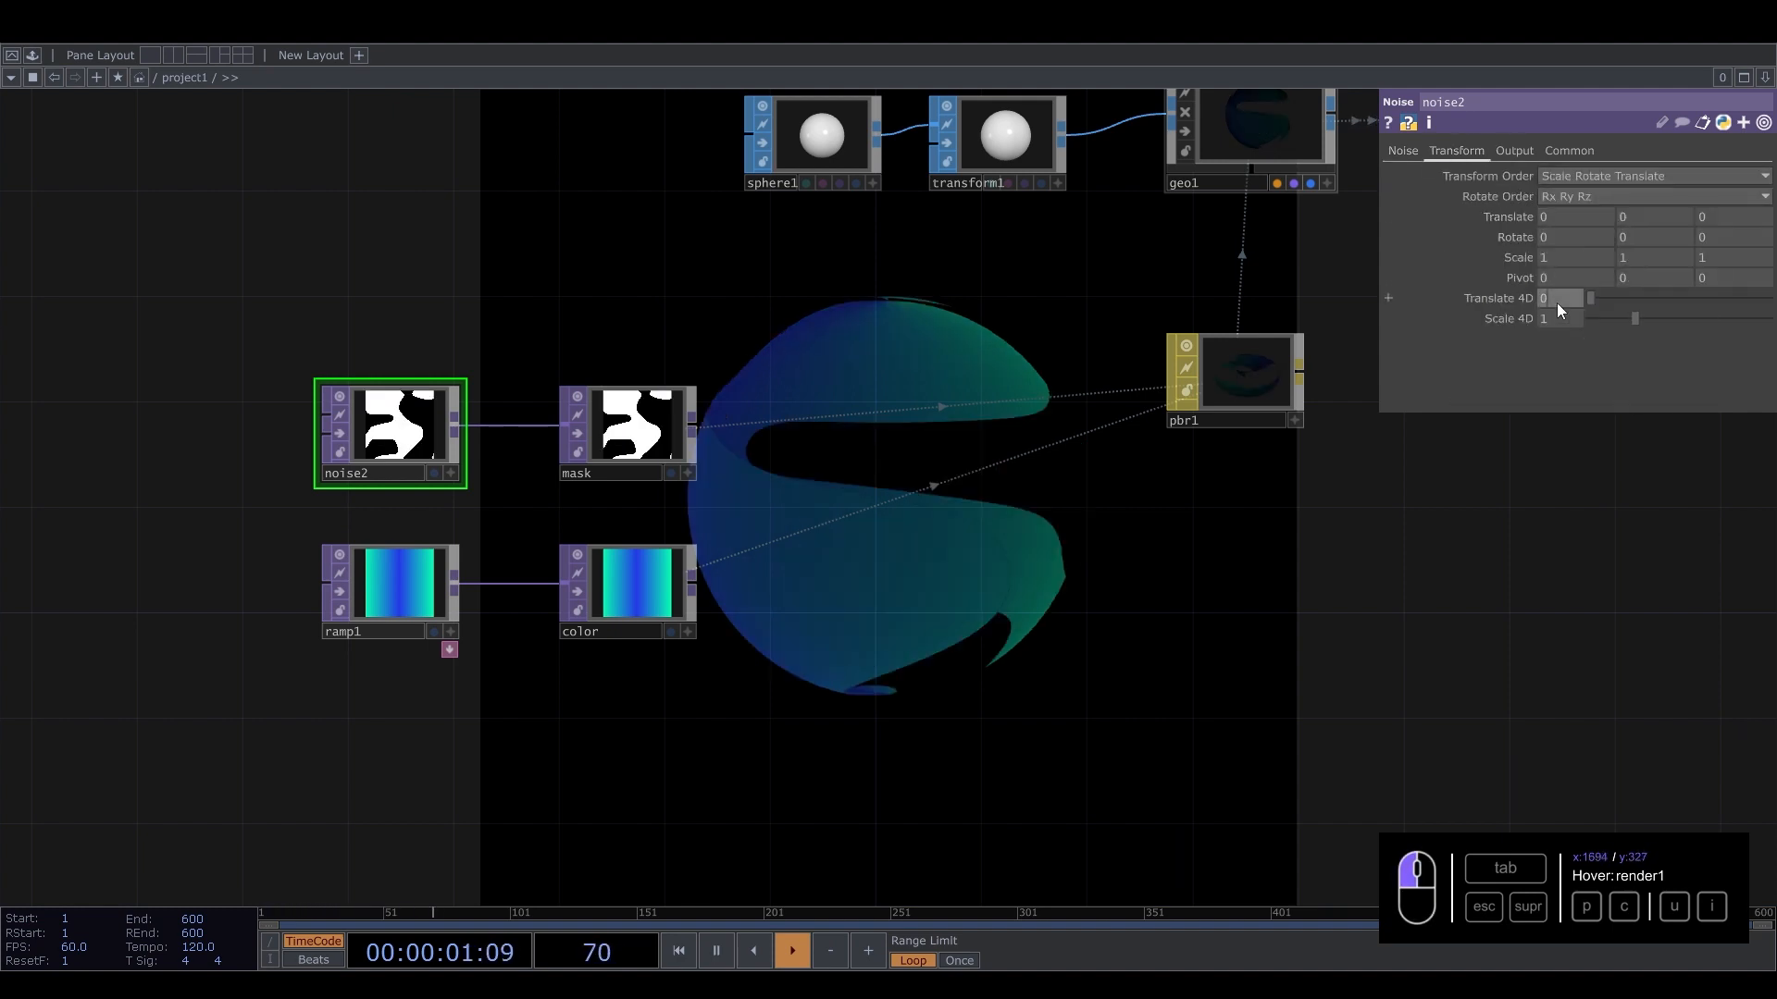
{"action": "type", "text": "absTiu"}
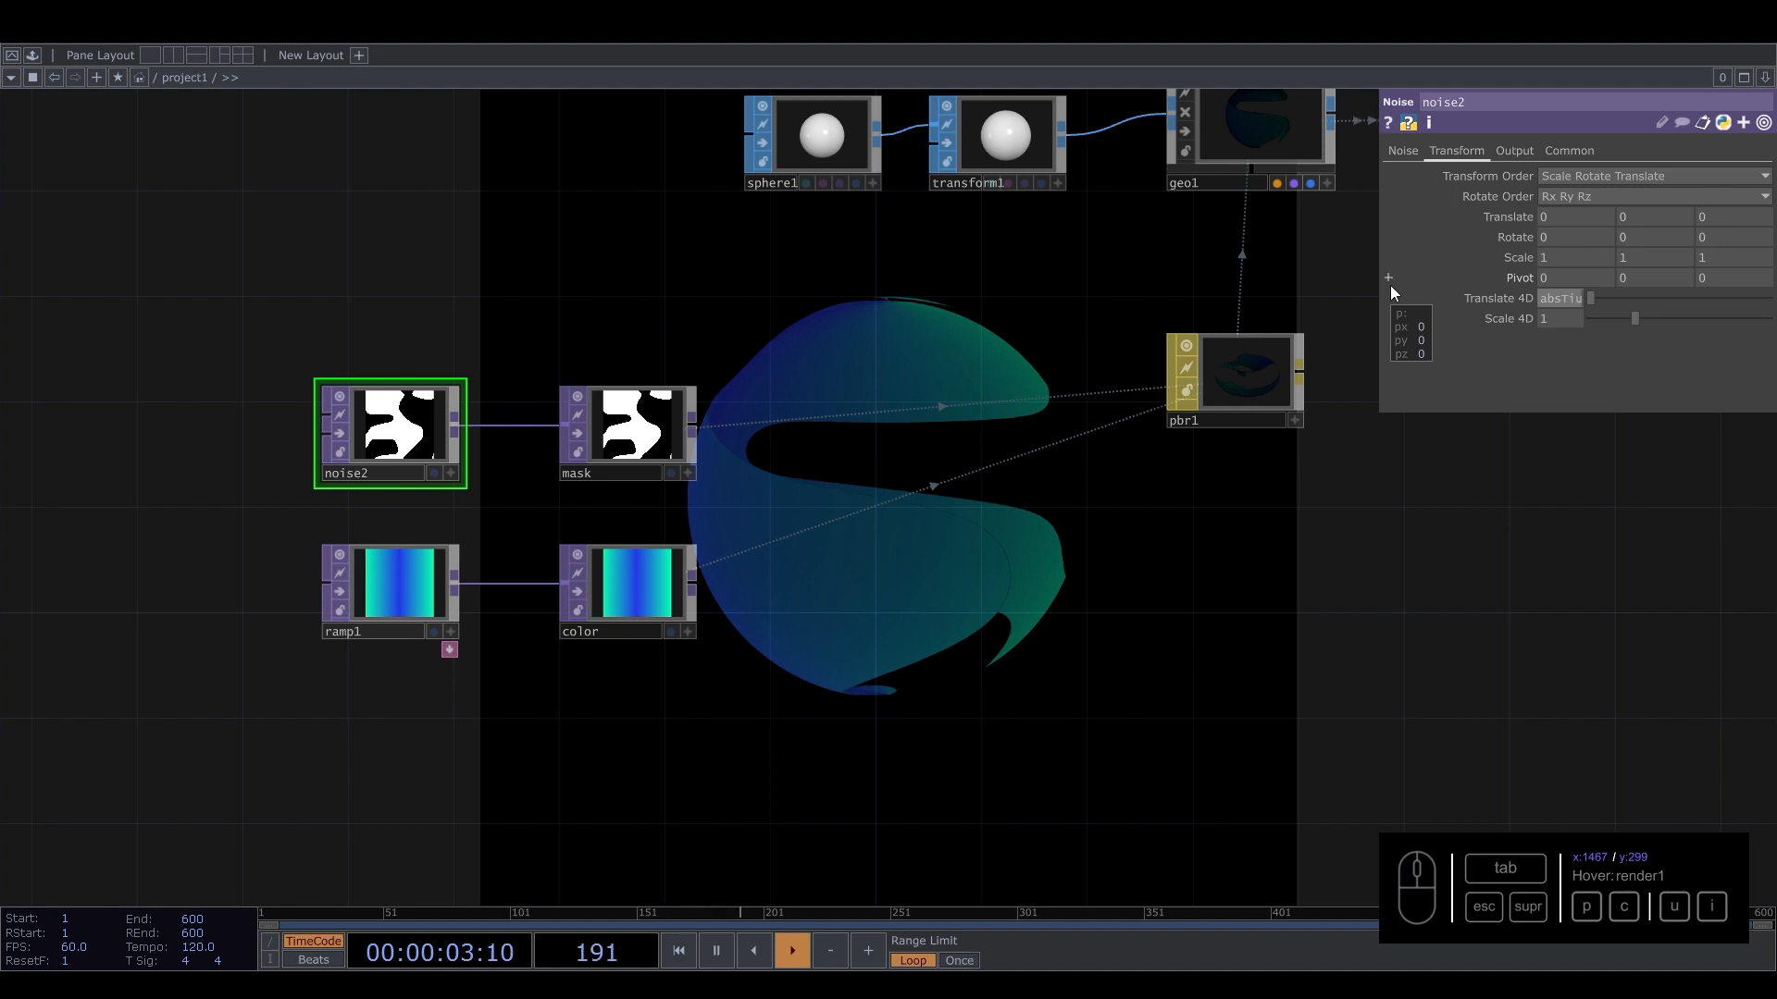
{"action": "type", "text": "me.seconds"}
{"action": "key", "text": "Return"}
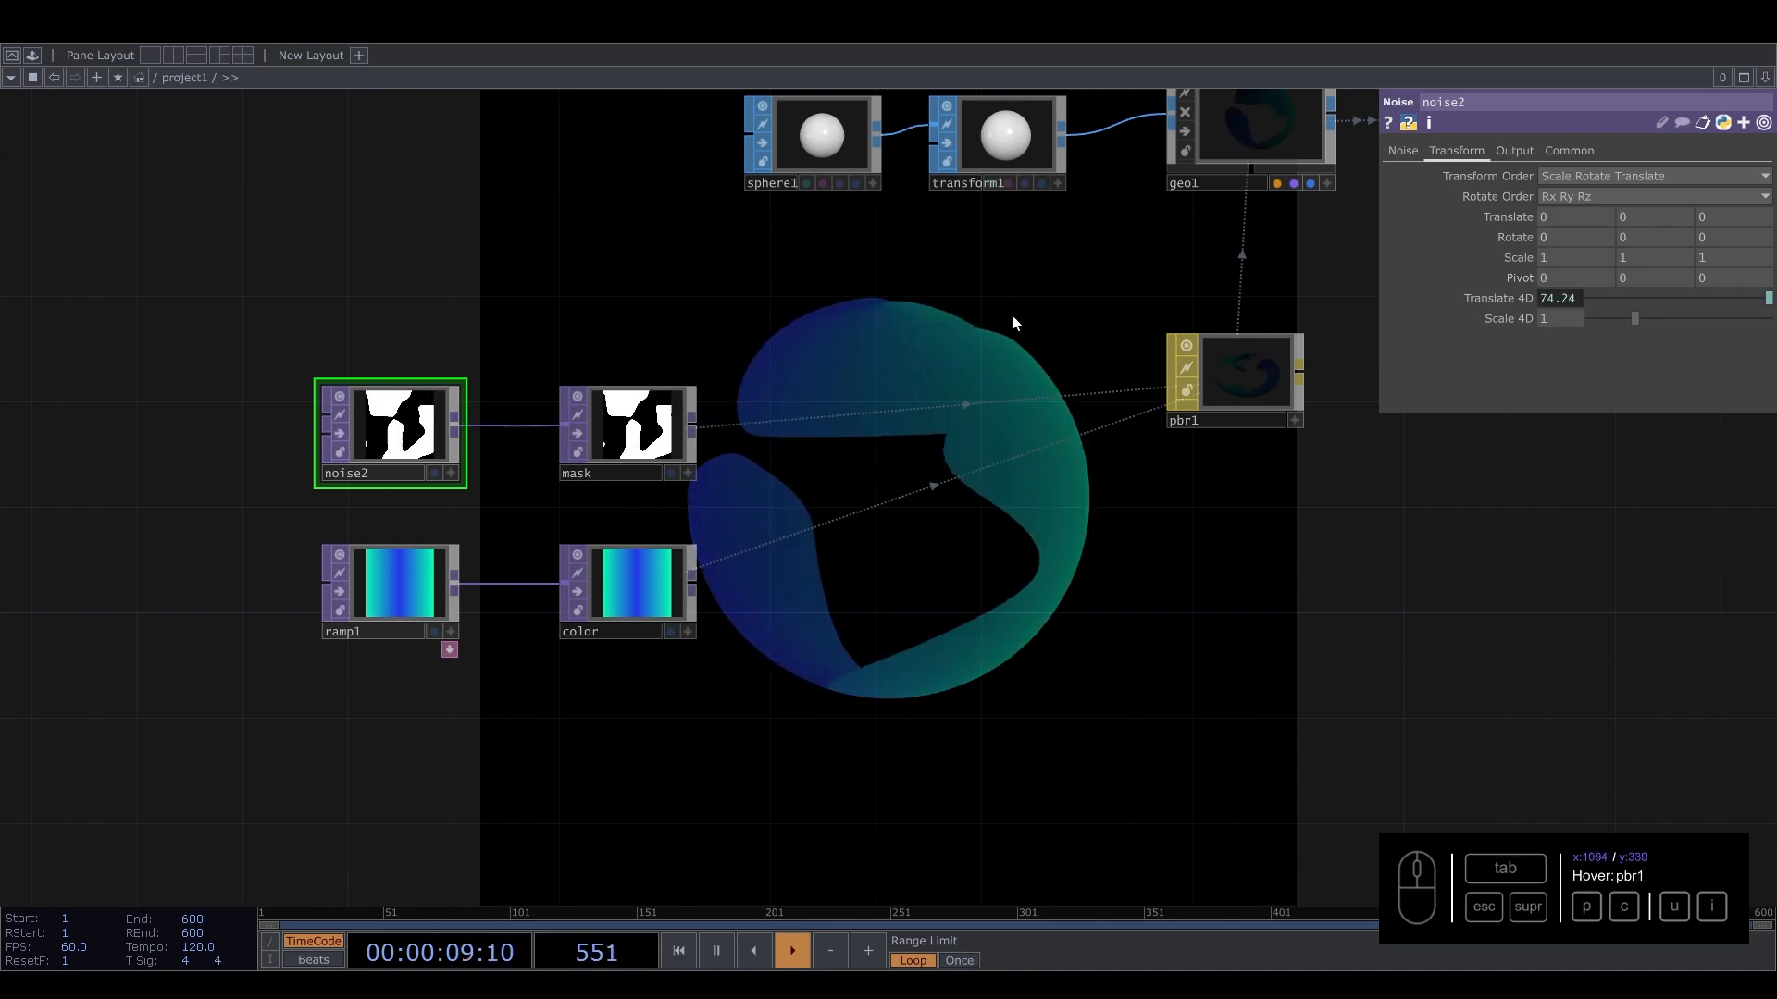
Inspect the animated result in render1 and the output chain.
{"action": "left_click_drag", "start_coordinate": [986, 331], "coordinate": [649, 453]}
{"action": "middle_click_drag", "start_coordinate": [896, 327], "coordinate": [925, 391]}
{"action": "middle_click_drag", "start_coordinate": [832, 516], "coordinate": [815, 539]}
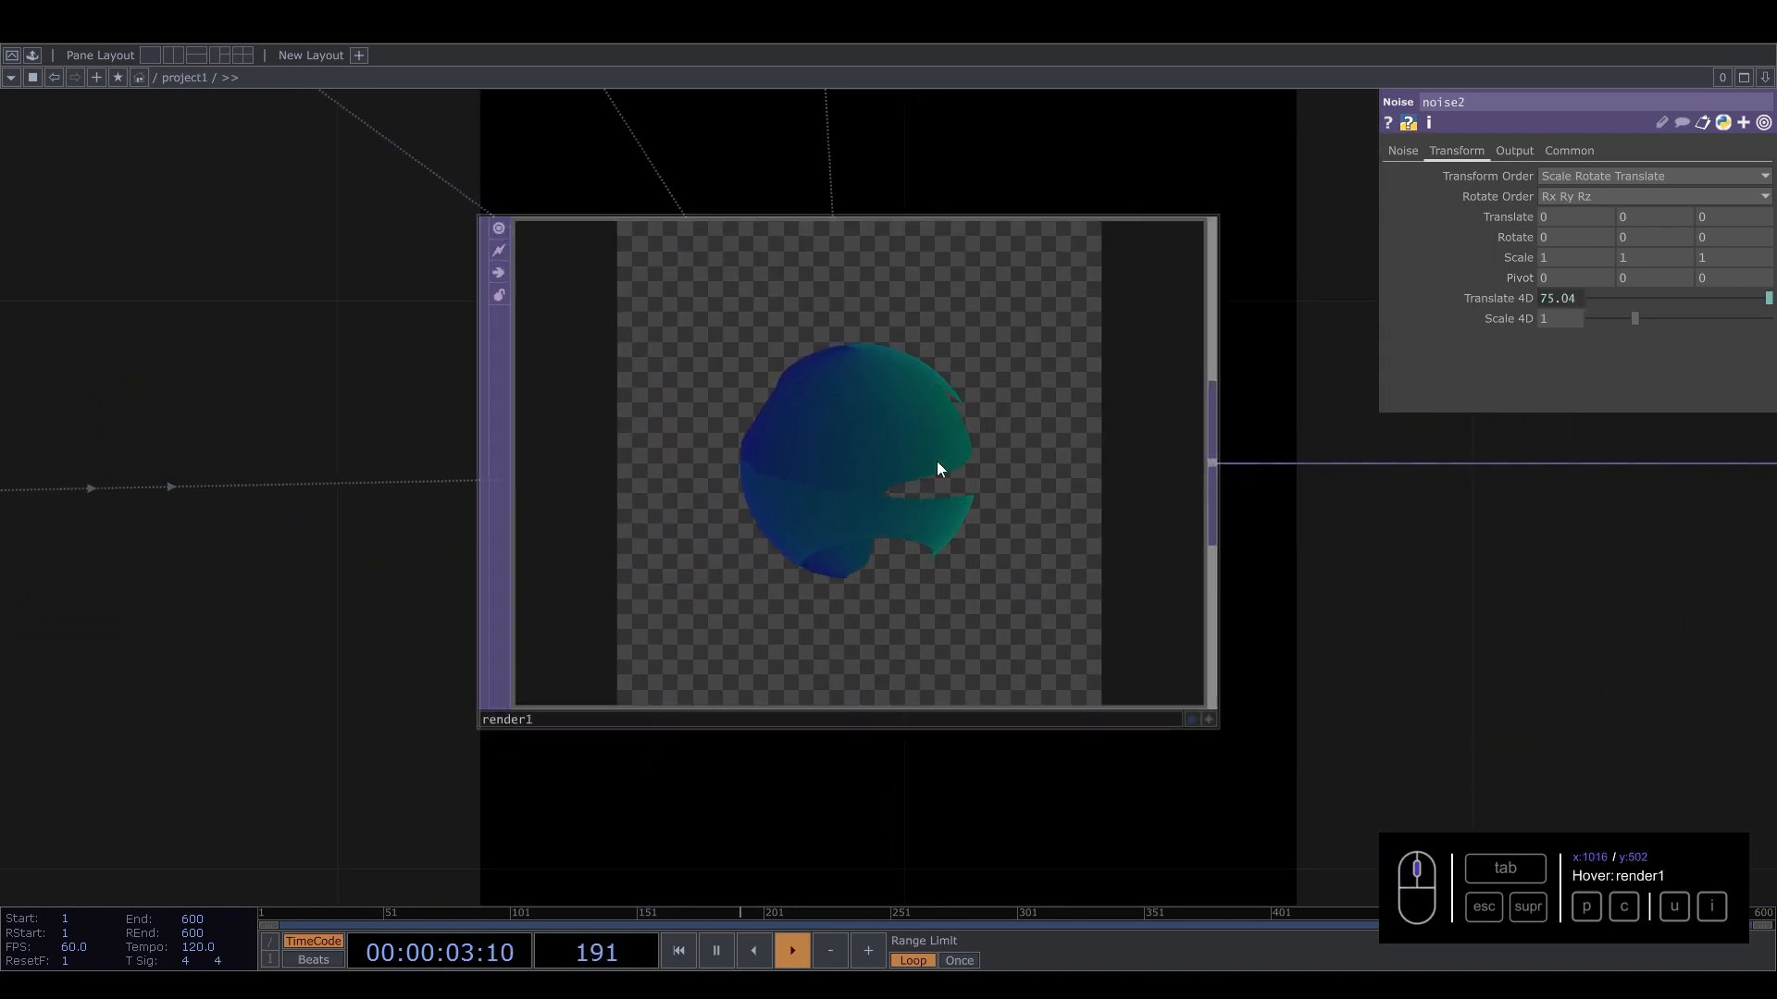
{"action": "scroll", "coordinate": [888, 453], "scroll_direction": "up", "scroll_amount": 2}
{"action": "scroll", "coordinate": [758, 479], "scroll_direction": "down", "scroll_amount": 5}
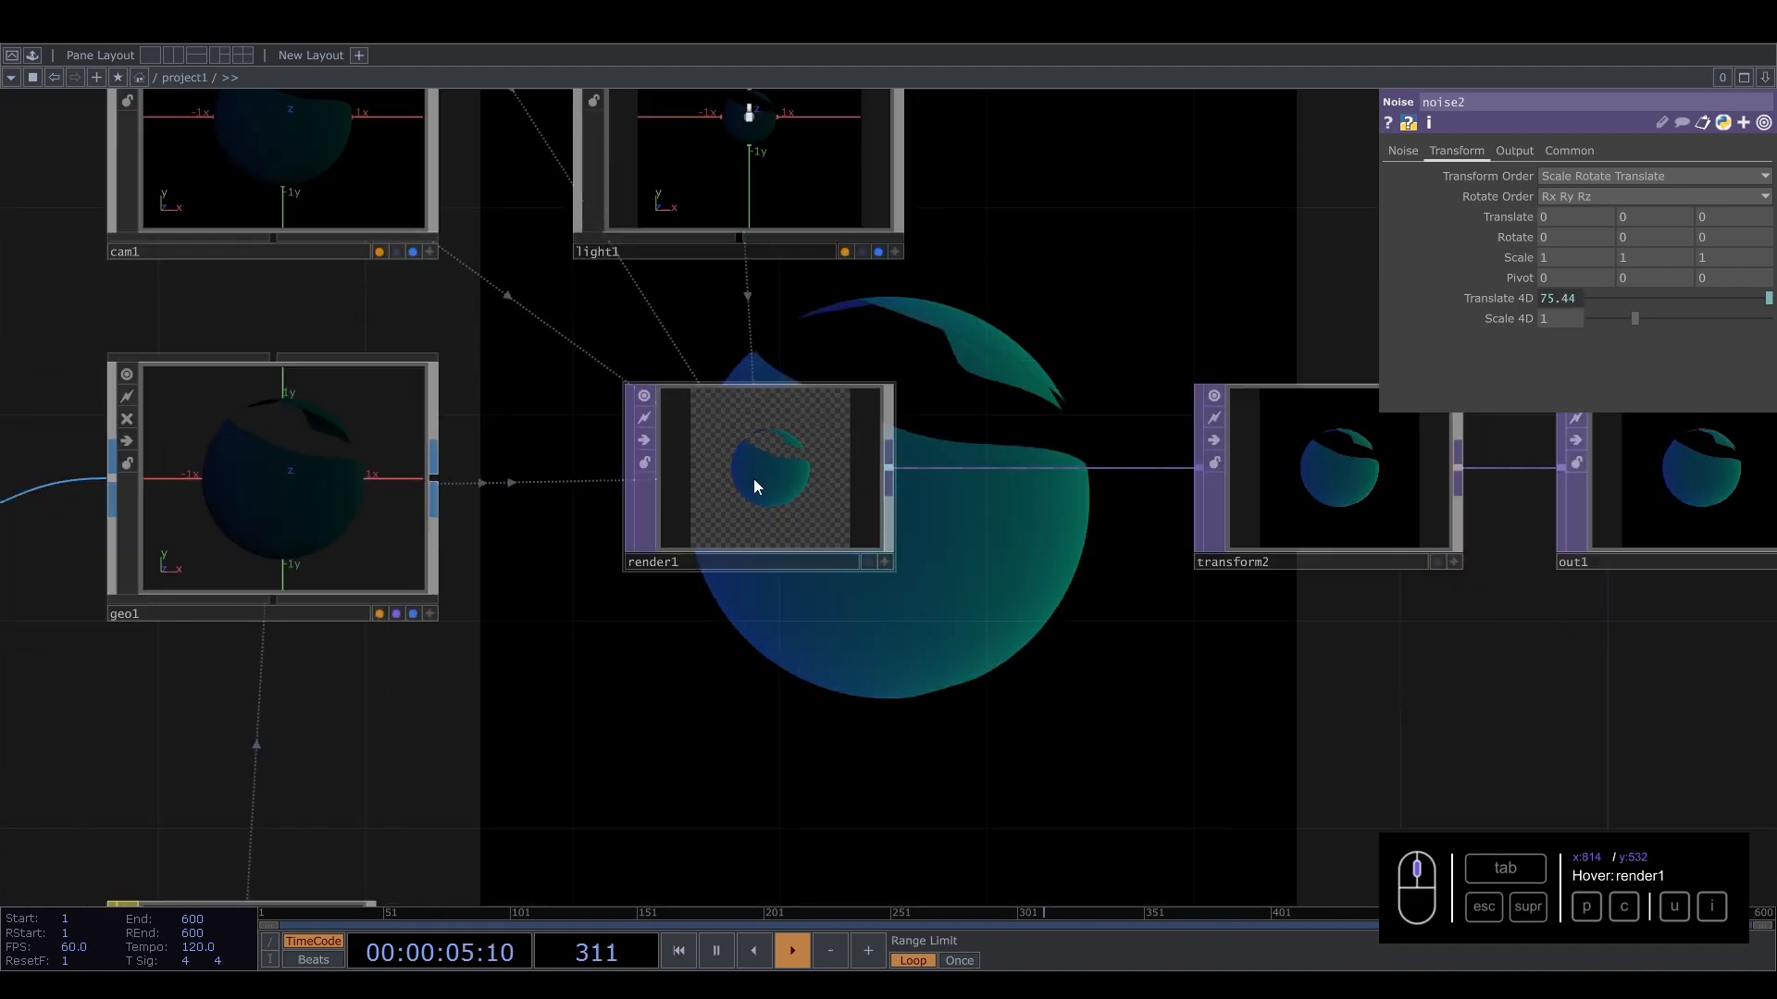
Move transform2 and out1 further right to make room after render1.
{"action": "scroll", "coordinate": [753, 479], "scroll_direction": "down", "scroll_amount": 6}
{"action": "left_click_drag", "start_coordinate": [767, 573], "coordinate": [678, 527]}
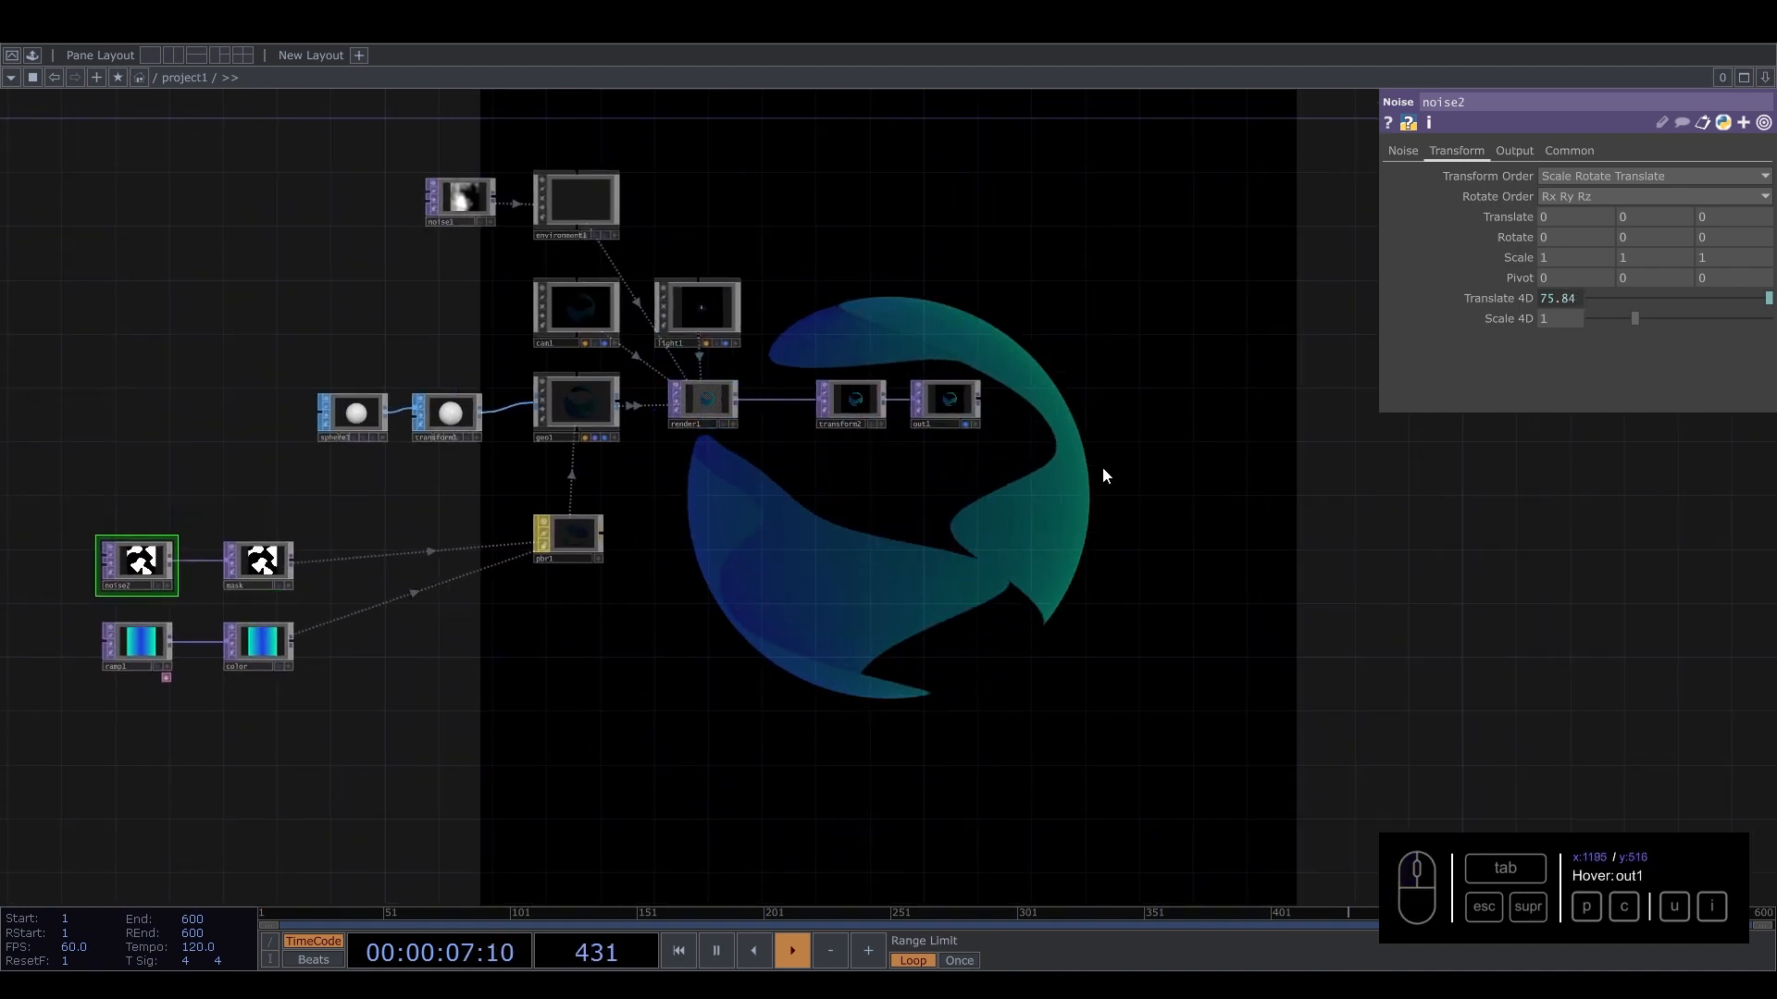
{"action": "right_click_drag", "start_coordinate": [1103, 470], "coordinate": [822, 382]}
{"action": "left_click_drag", "start_coordinate": [824, 392], "coordinate": [1282, 396]}
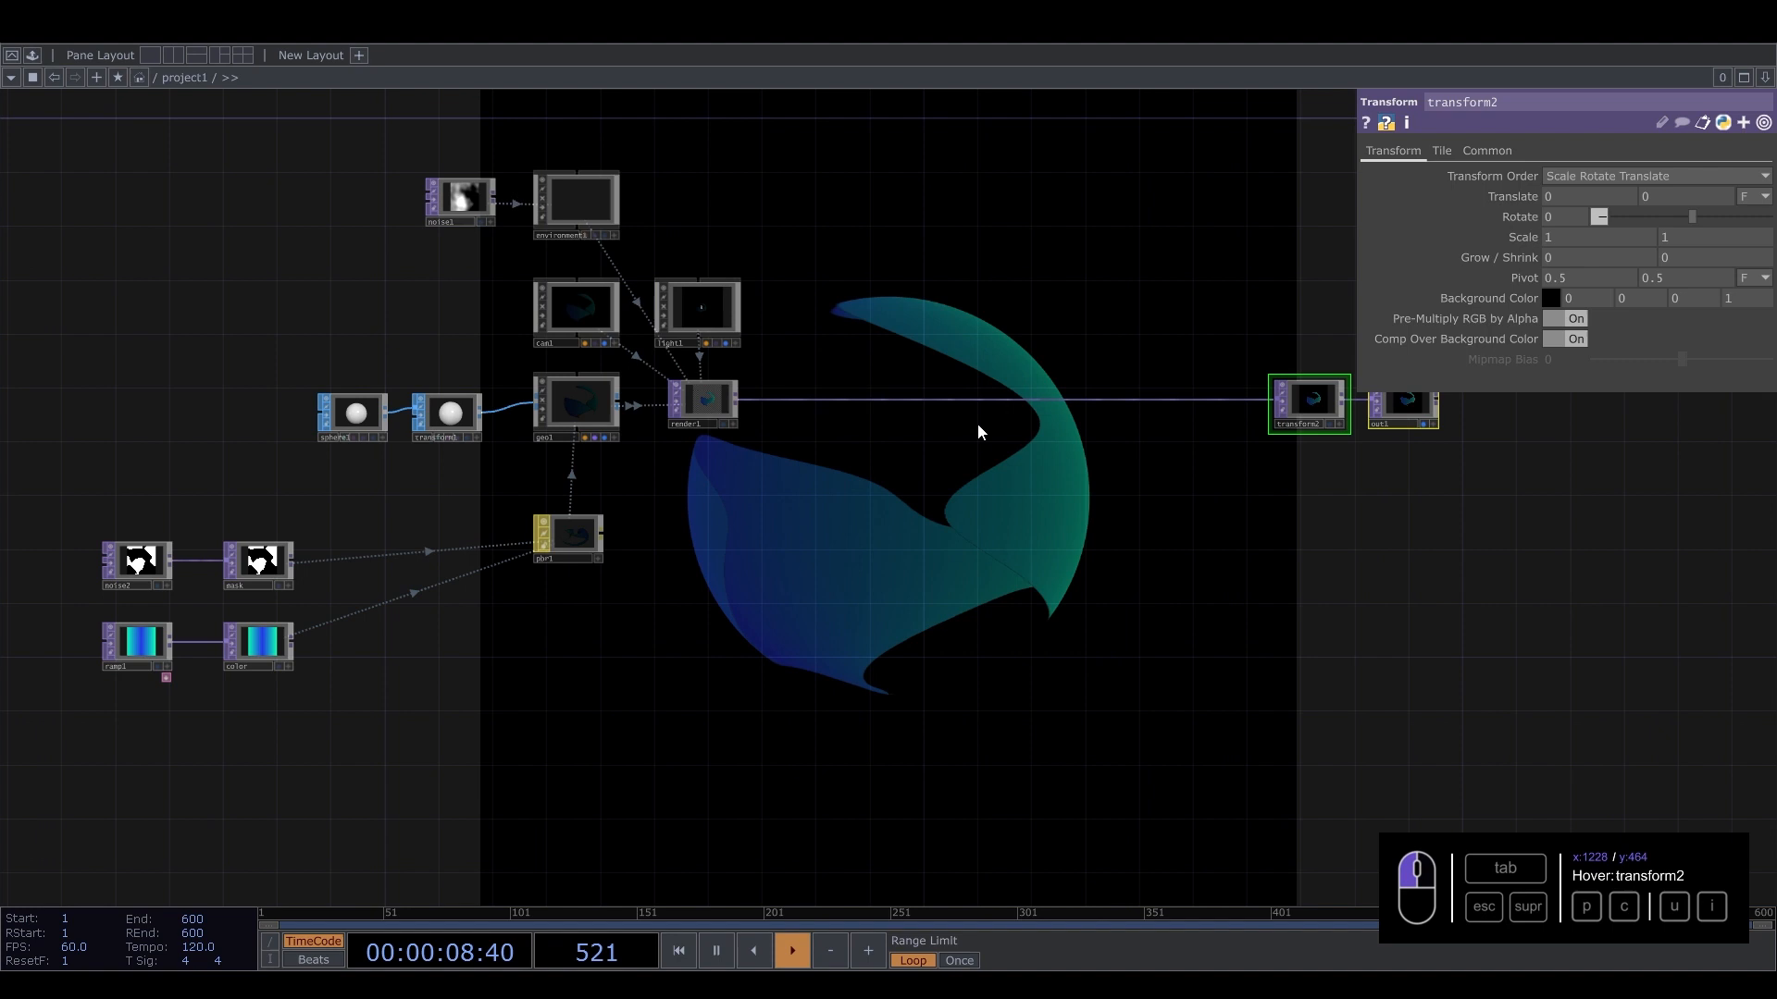
Insert a Level TOP into the wire between render1 and transform2.
{"action": "right_click", "coordinate": [796, 401]}
{"action": "left_click", "coordinate": [837, 378]}
{"action": "type", "text": "level"}
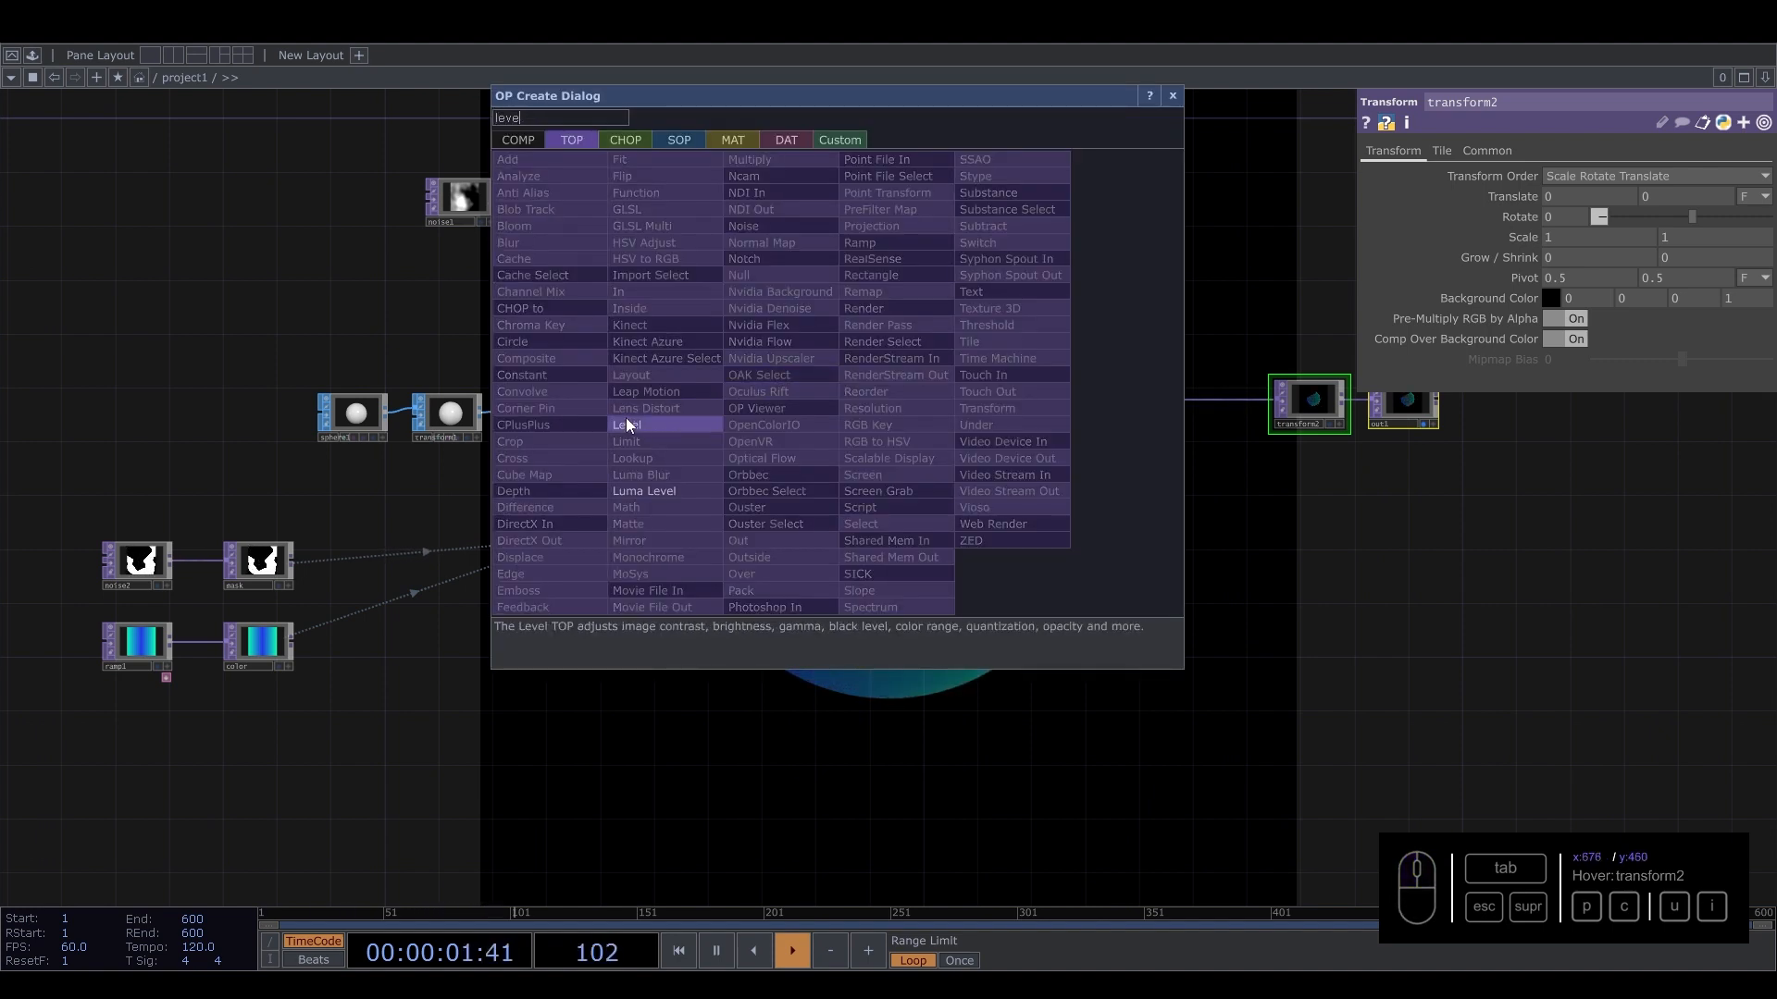
{"action": "left_click", "coordinate": [626, 424]}
{"action": "left_click", "coordinate": [822, 406]}
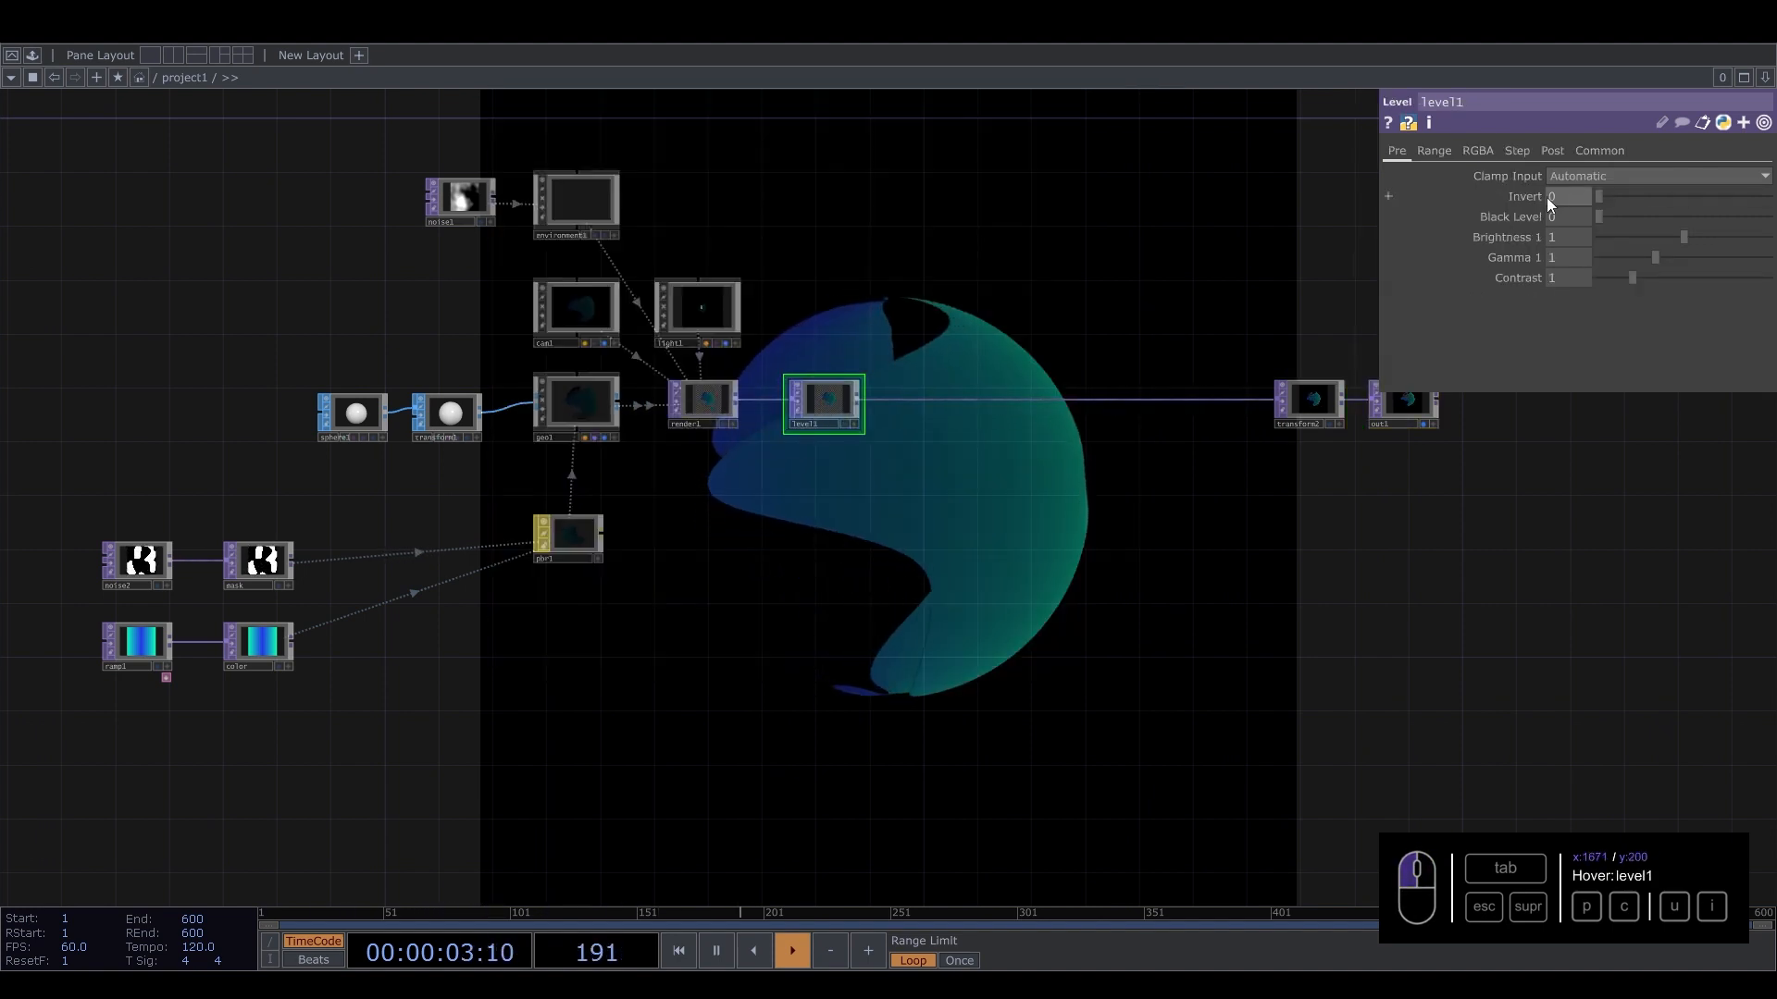
Set level1's brightness to 1.63 and contrast to 1.43.
{"action": "mouse_move", "coordinate": [1683, 237]}
{"action": "left_mouse_down"}
{"action": "mouse_move", "coordinate": [1735, 234]}
{"action": "mouse_move", "coordinate": [1715, 237]}
{"action": "left_mouse_up"}
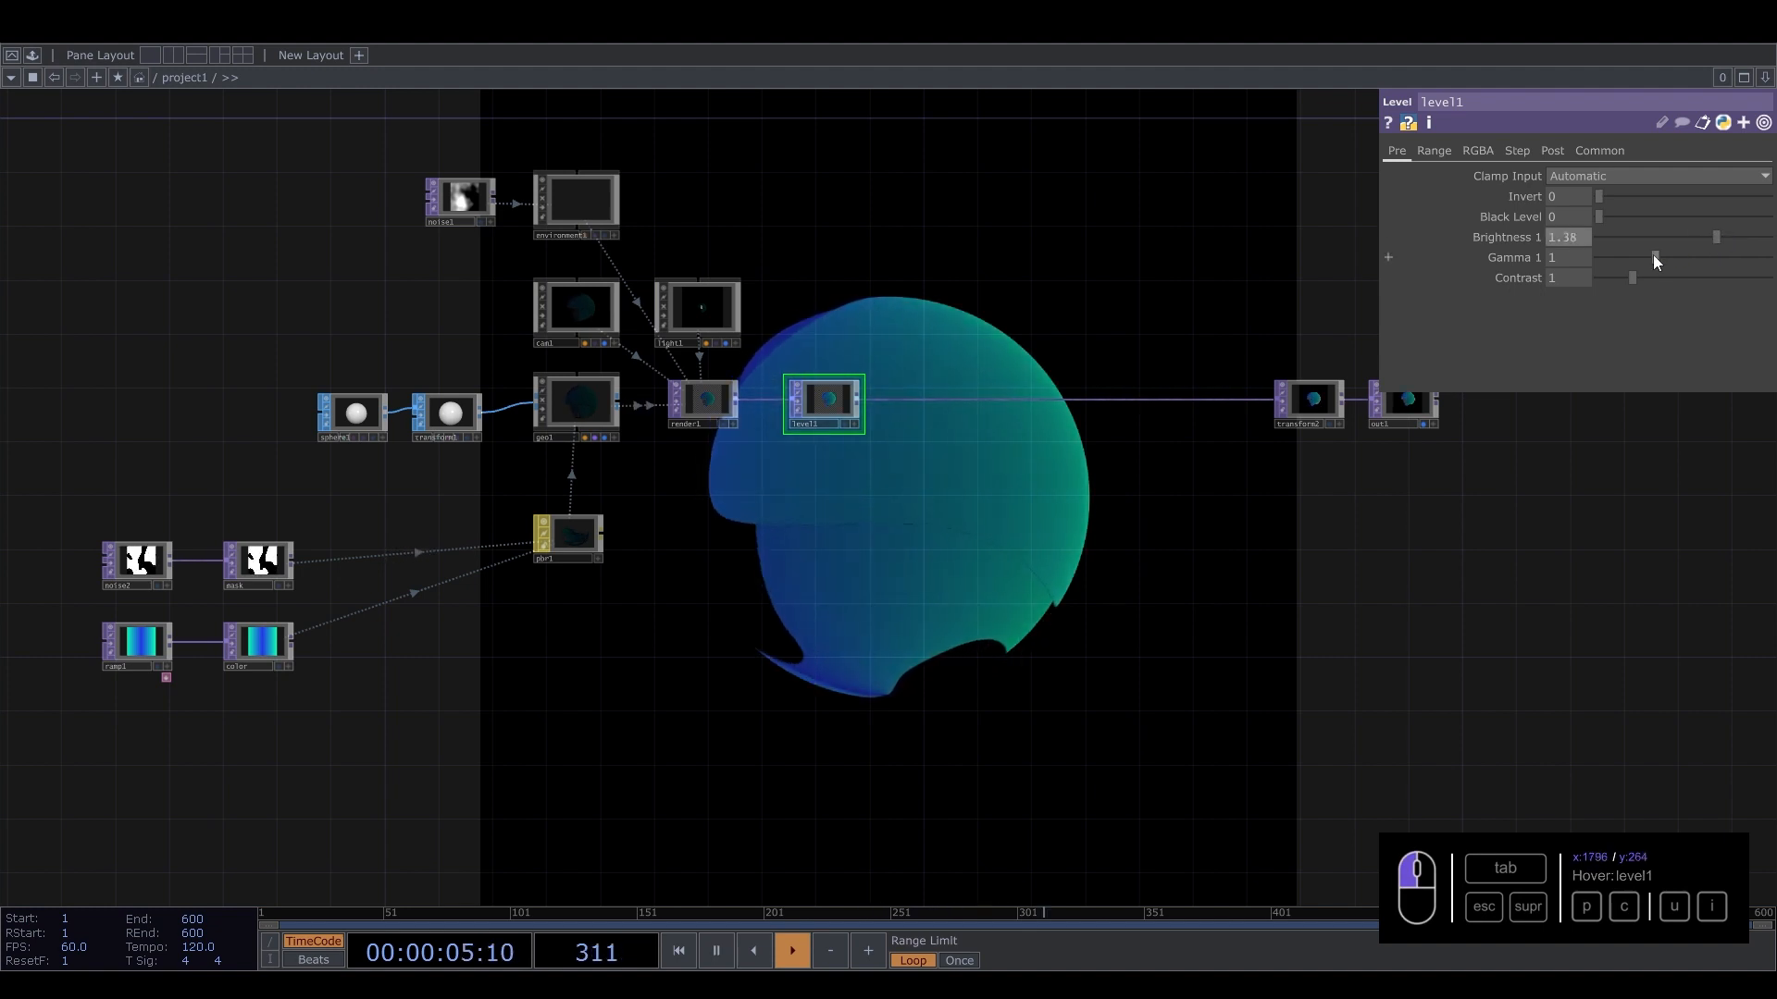
{"action": "left_click_drag", "start_coordinate": [1635, 280], "coordinate": [1741, 232]}
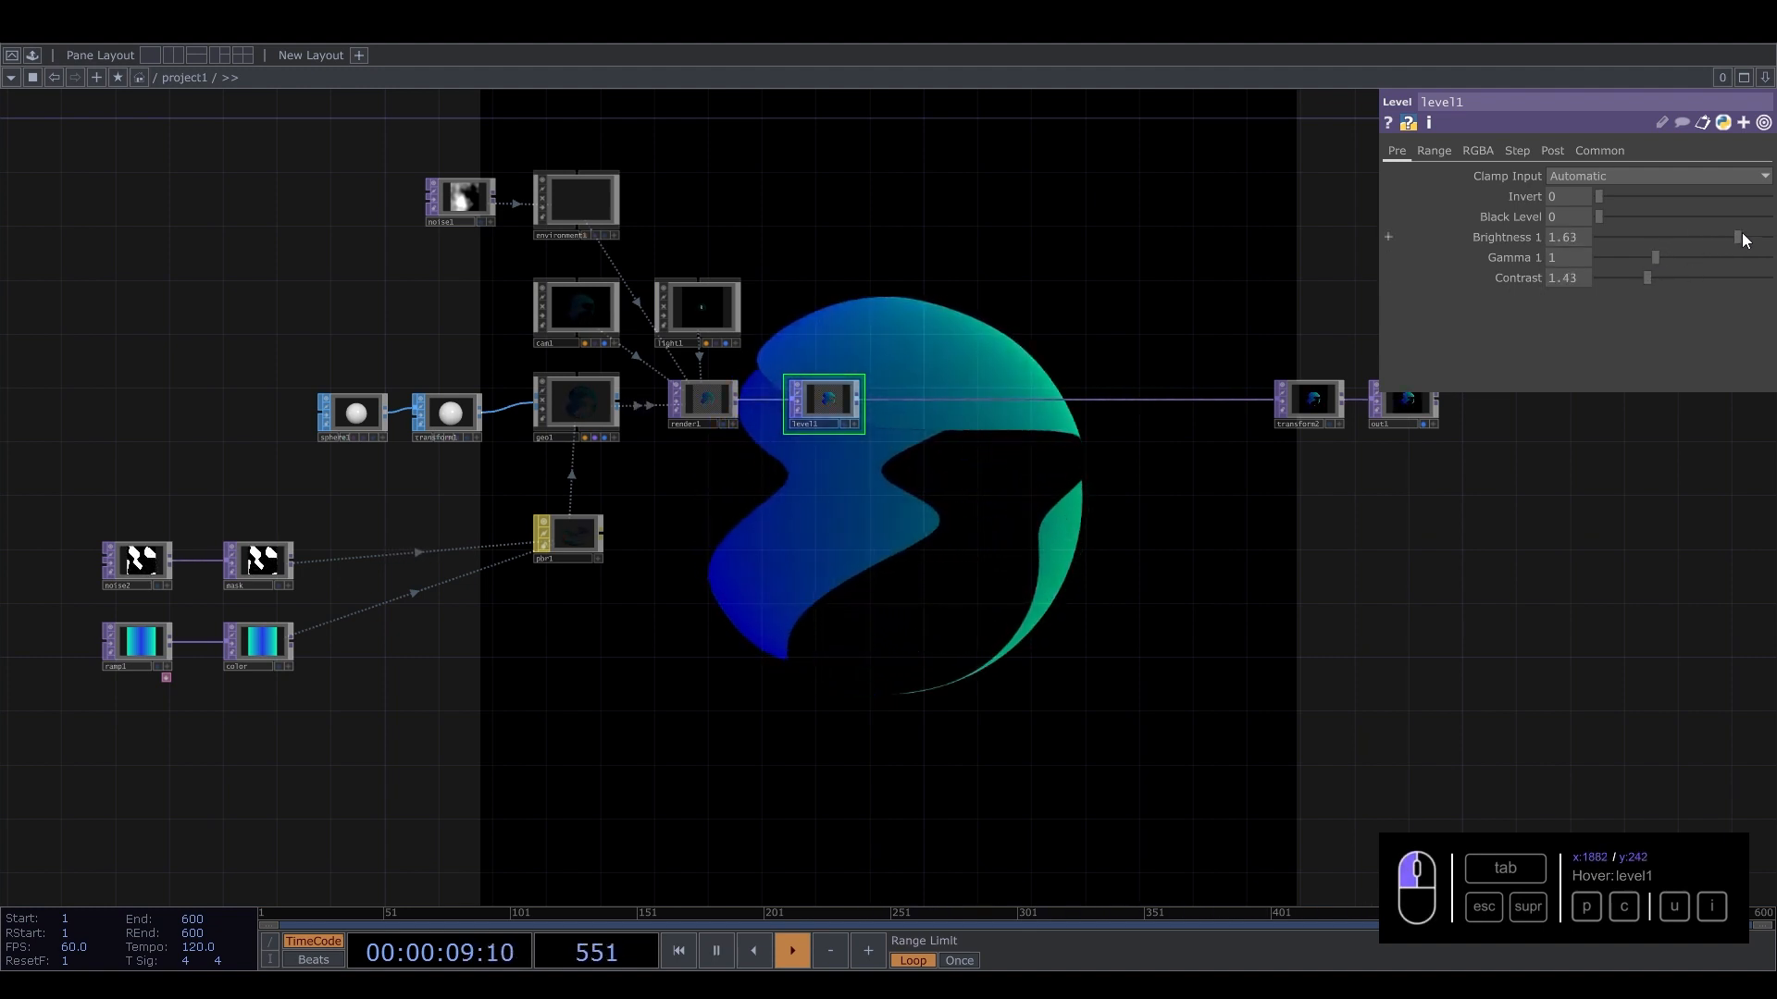
Duplicate the sphere, transform and geo chain to create a second geometry branch below the first.
{"action": "left_click_drag", "start_coordinate": [770, 591], "coordinate": [1015, 401]}
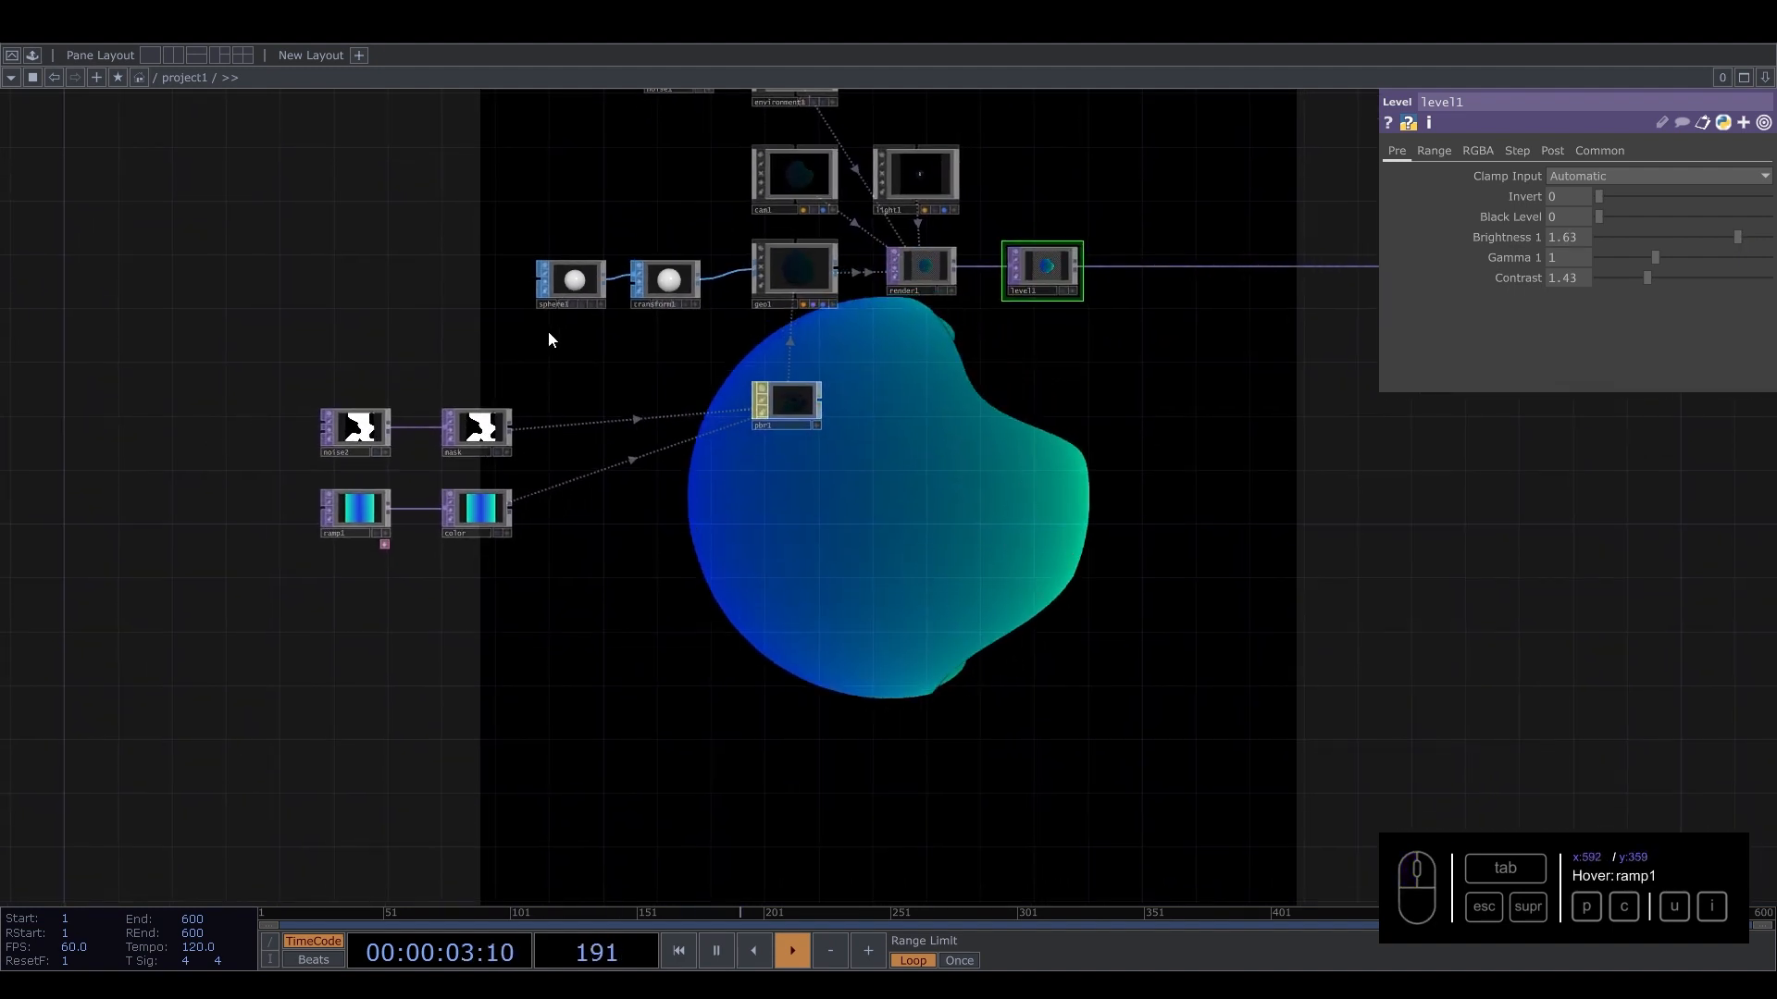
{"action": "left_click_drag", "start_coordinate": [492, 342], "coordinate": [846, 246]}
{"action": "key", "text": "c"}
{"action": "key", "text": "ctrl+v"}
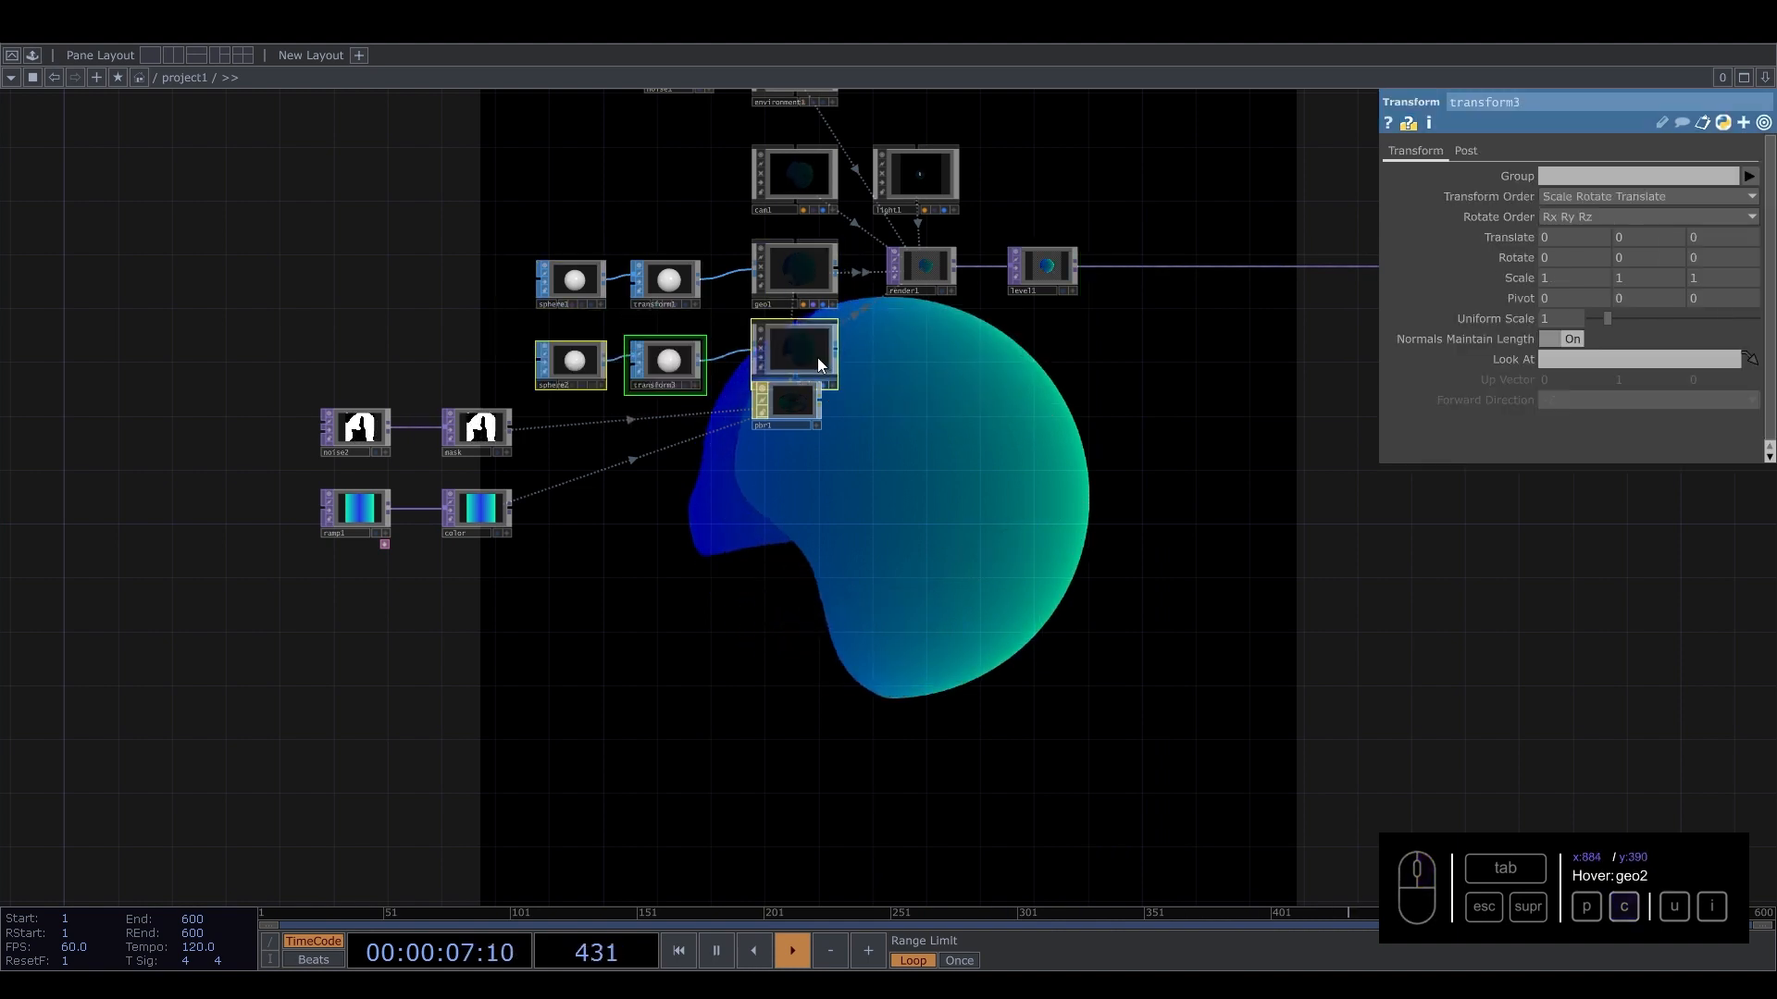
{"action": "left_click", "coordinate": [809, 635]}
Copy pbr1 to create a second PBR material and place it below geo2.
{"action": "scroll", "coordinate": [790, 632], "scroll_direction": "up", "scroll_amount": 3}
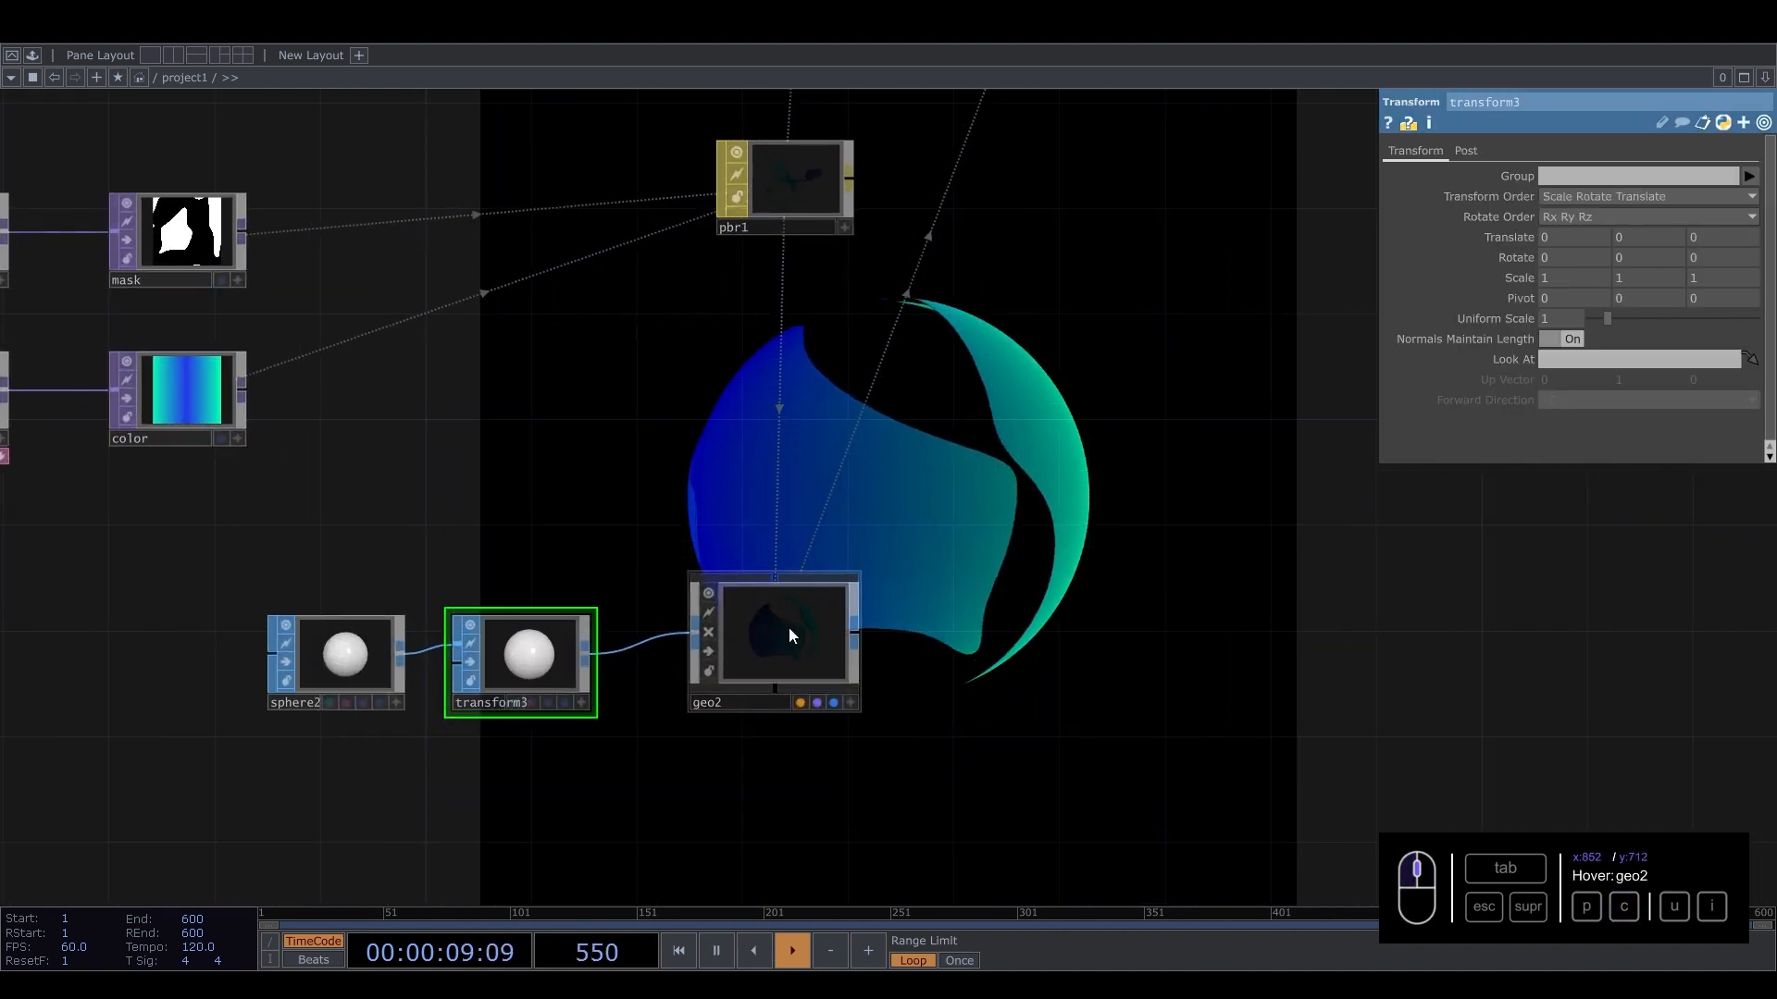
{"action": "left_click", "coordinate": [781, 416]}
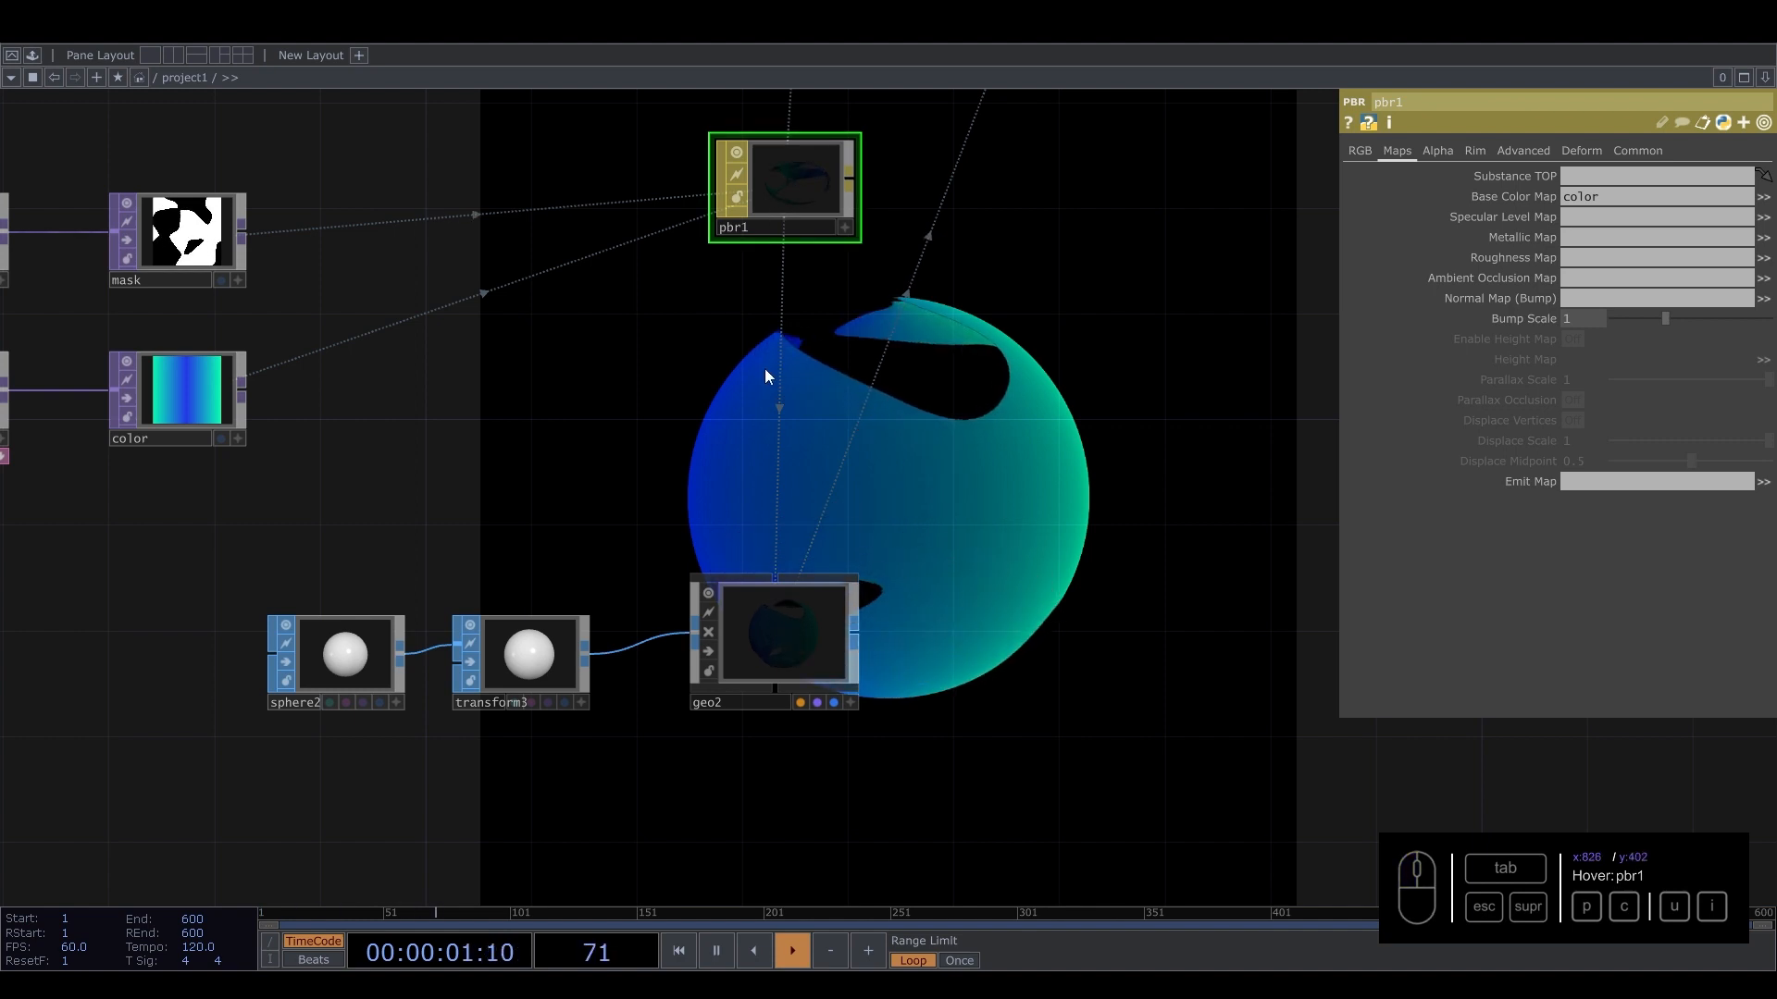
{"action": "key", "text": "ctrl+c"}
{"action": "key", "text": "ctrl+v"}
{"action": "scroll", "coordinate": [931, 488], "scroll_direction": "down", "scroll_amount": 3}
{"action": "left_click_drag", "start_coordinate": [877, 427], "coordinate": [877, 696]}
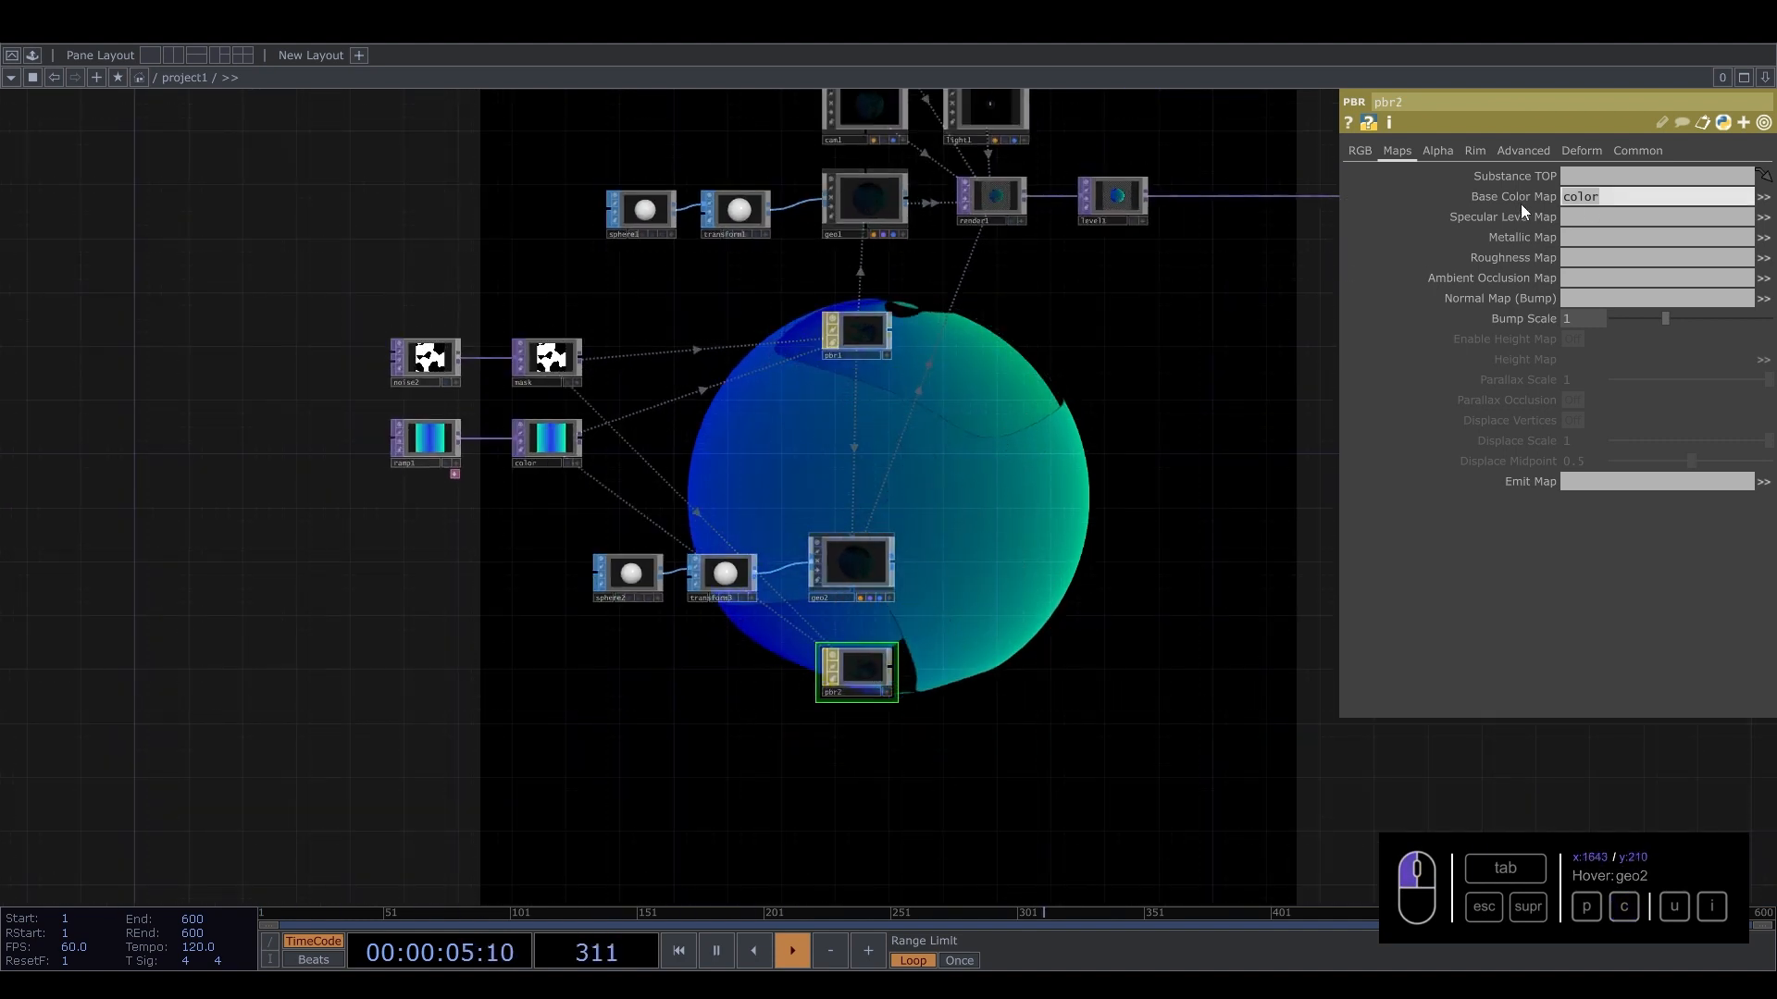
Assign pbr2 as the material of geo2.
{"action": "left_click", "coordinate": [1436, 150]}
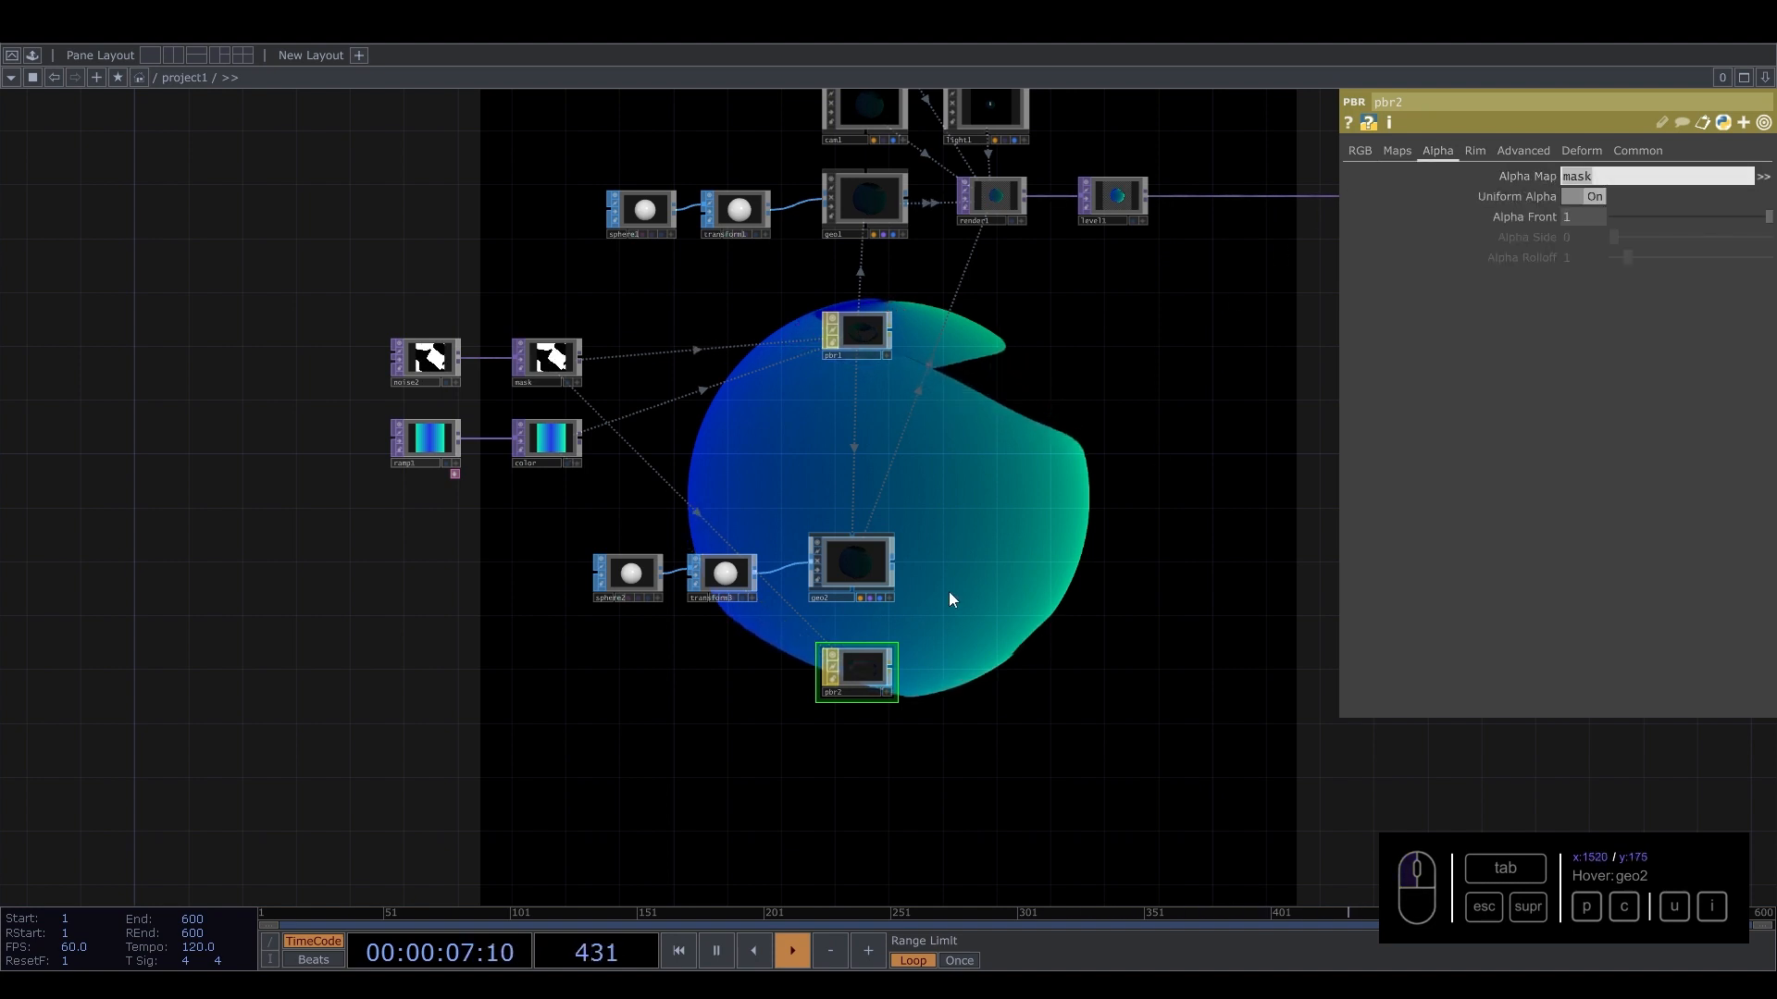
{"action": "scroll", "coordinate": [870, 671], "scroll_direction": "up", "scroll_amount": 3}
{"action": "left_click_drag", "start_coordinate": [875, 681], "coordinate": [859, 466]}
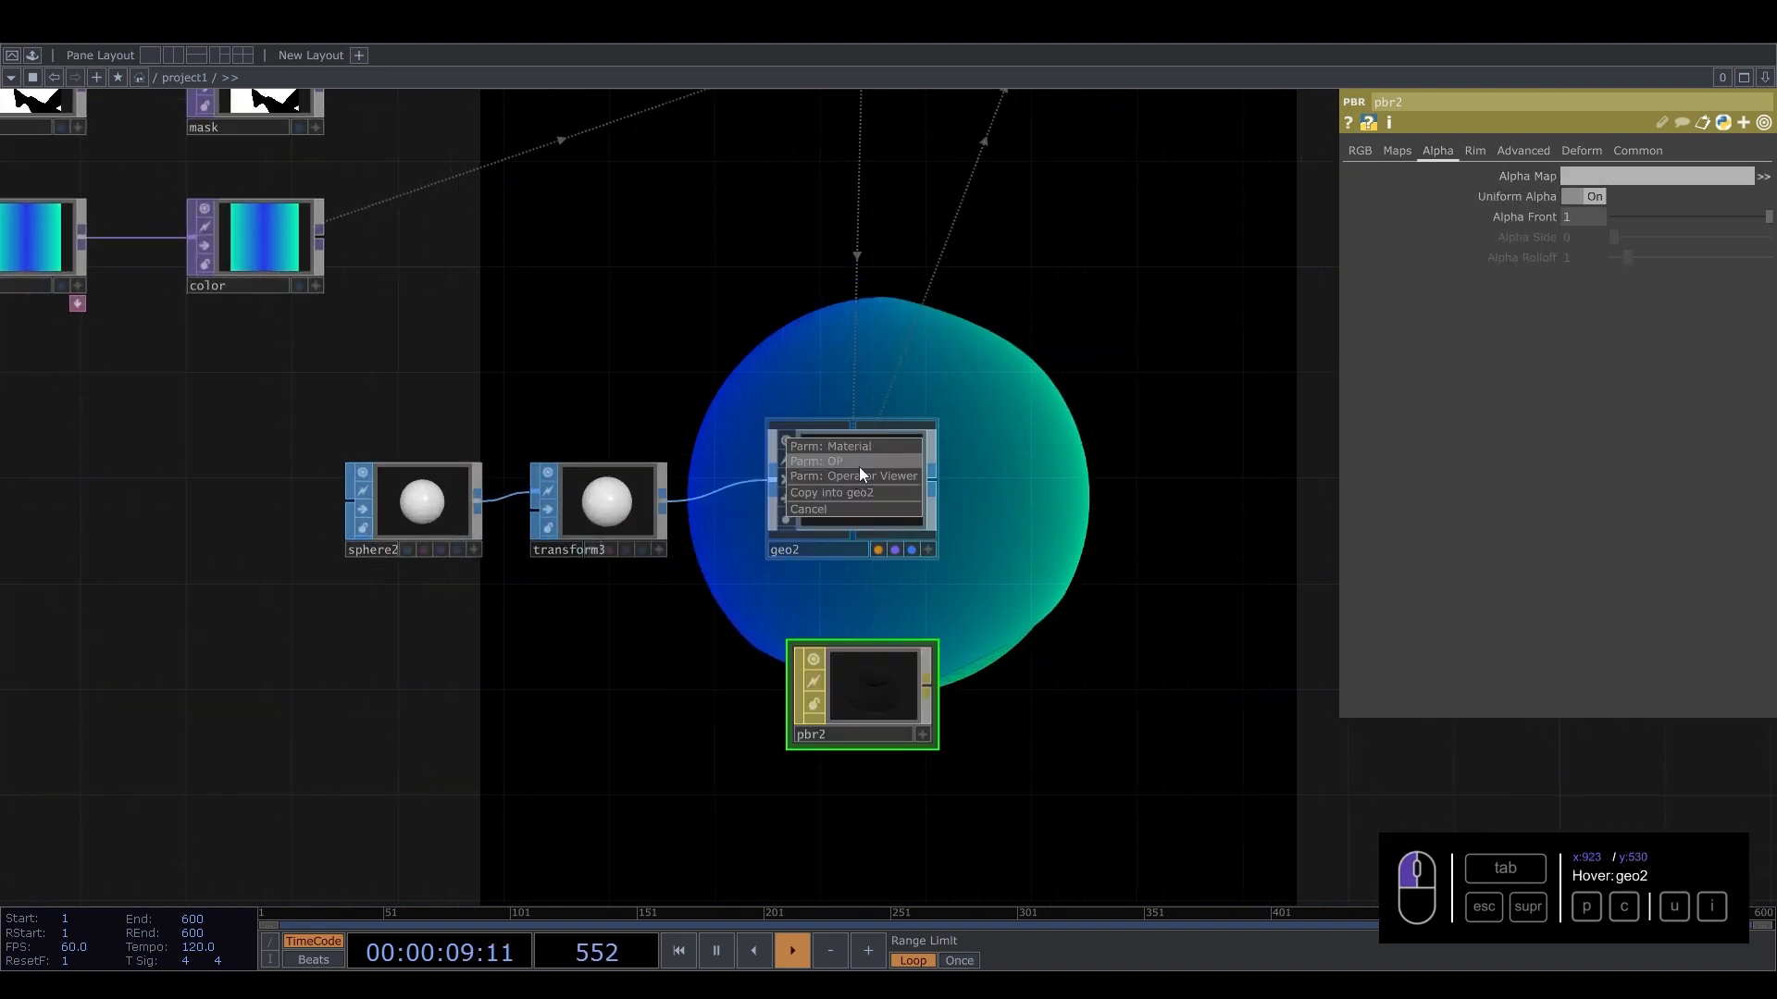
{"action": "left_click", "coordinate": [864, 448]}
Reposition pbr2 directly beneath geo2 in the network.
{"action": "left_click_drag", "start_coordinate": [869, 701], "coordinate": [870, 661]}
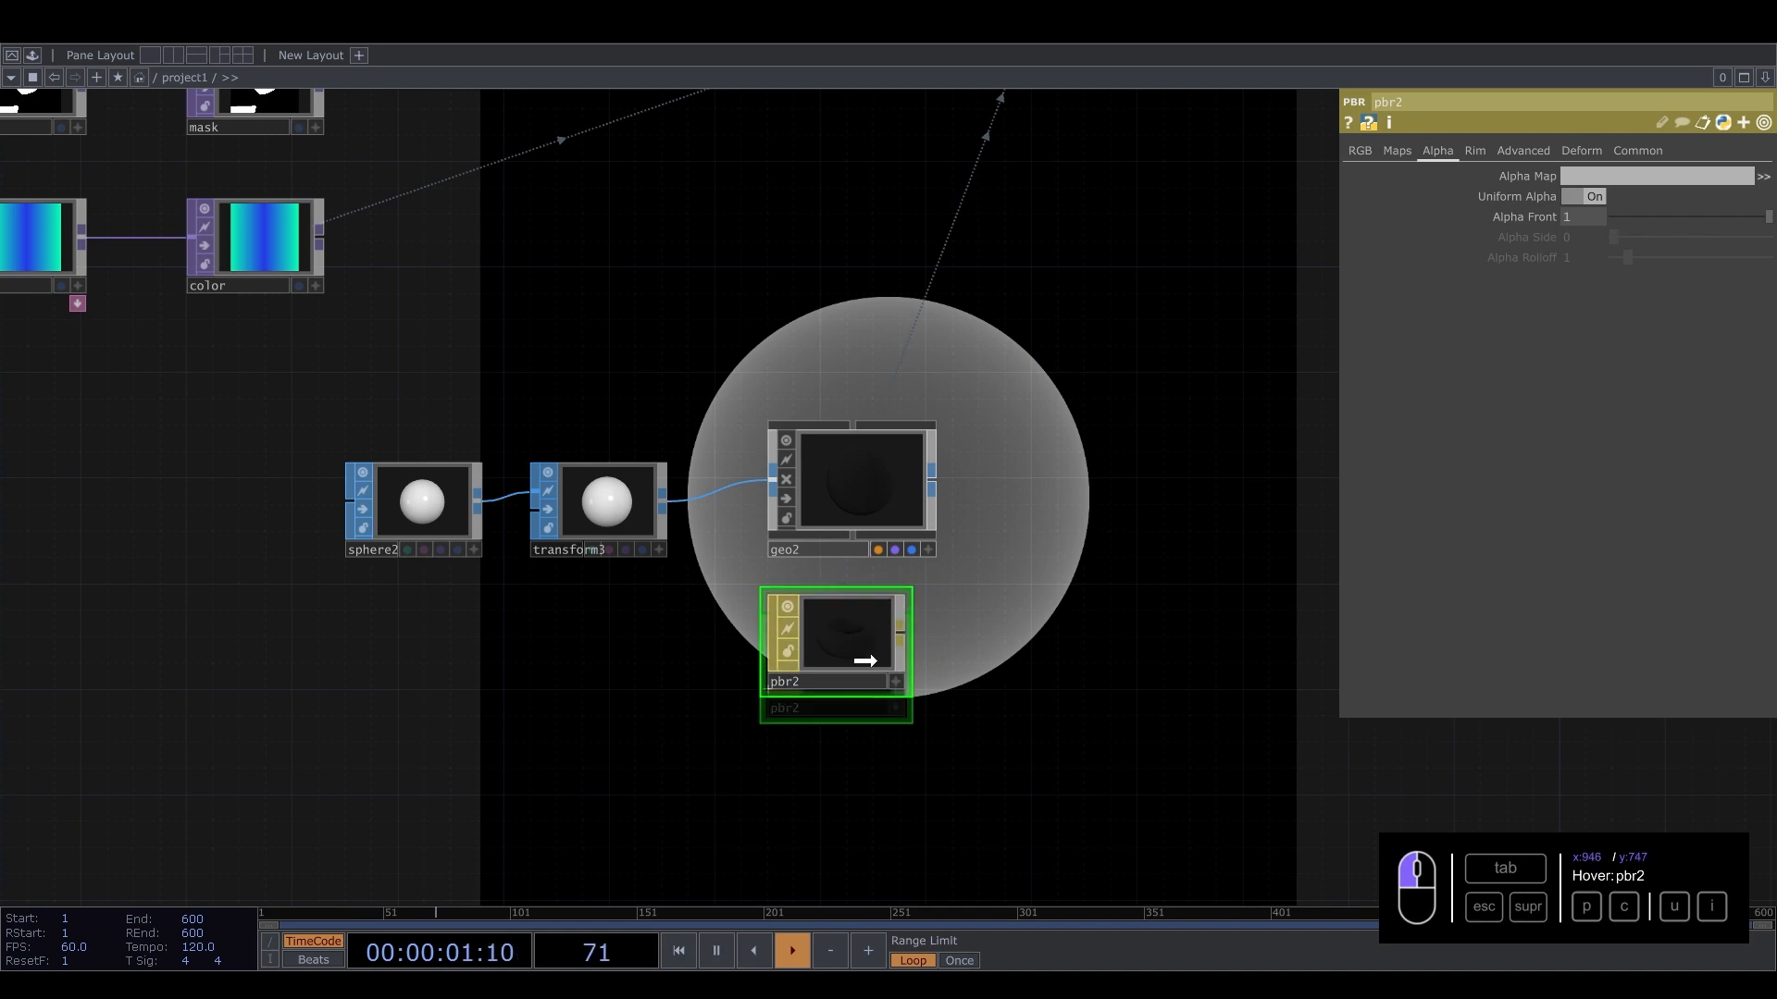
{"action": "scroll", "coordinate": [872, 579], "scroll_direction": "down", "scroll_amount": 5}
{"action": "left_click_drag", "start_coordinate": [925, 449], "coordinate": [916, 462]}
{"action": "left_click", "coordinate": [866, 615]}
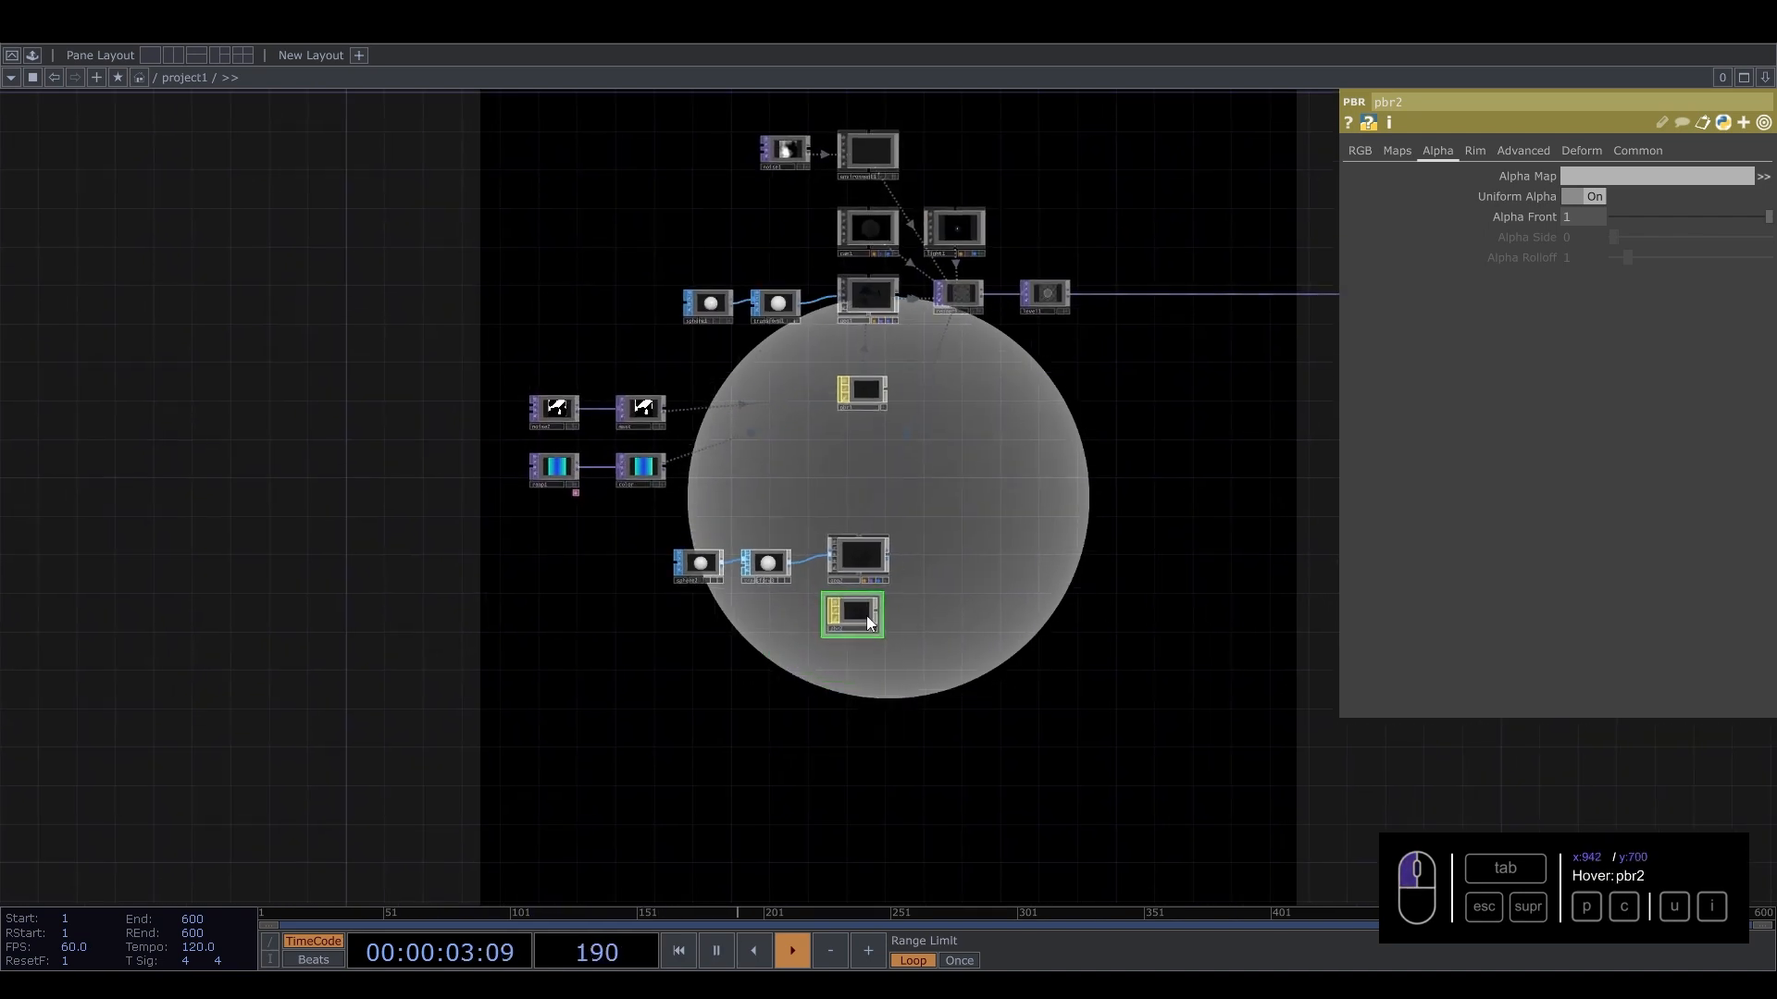
{"action": "scroll", "coordinate": [871, 555], "scroll_direction": "up", "scroll_amount": 2}
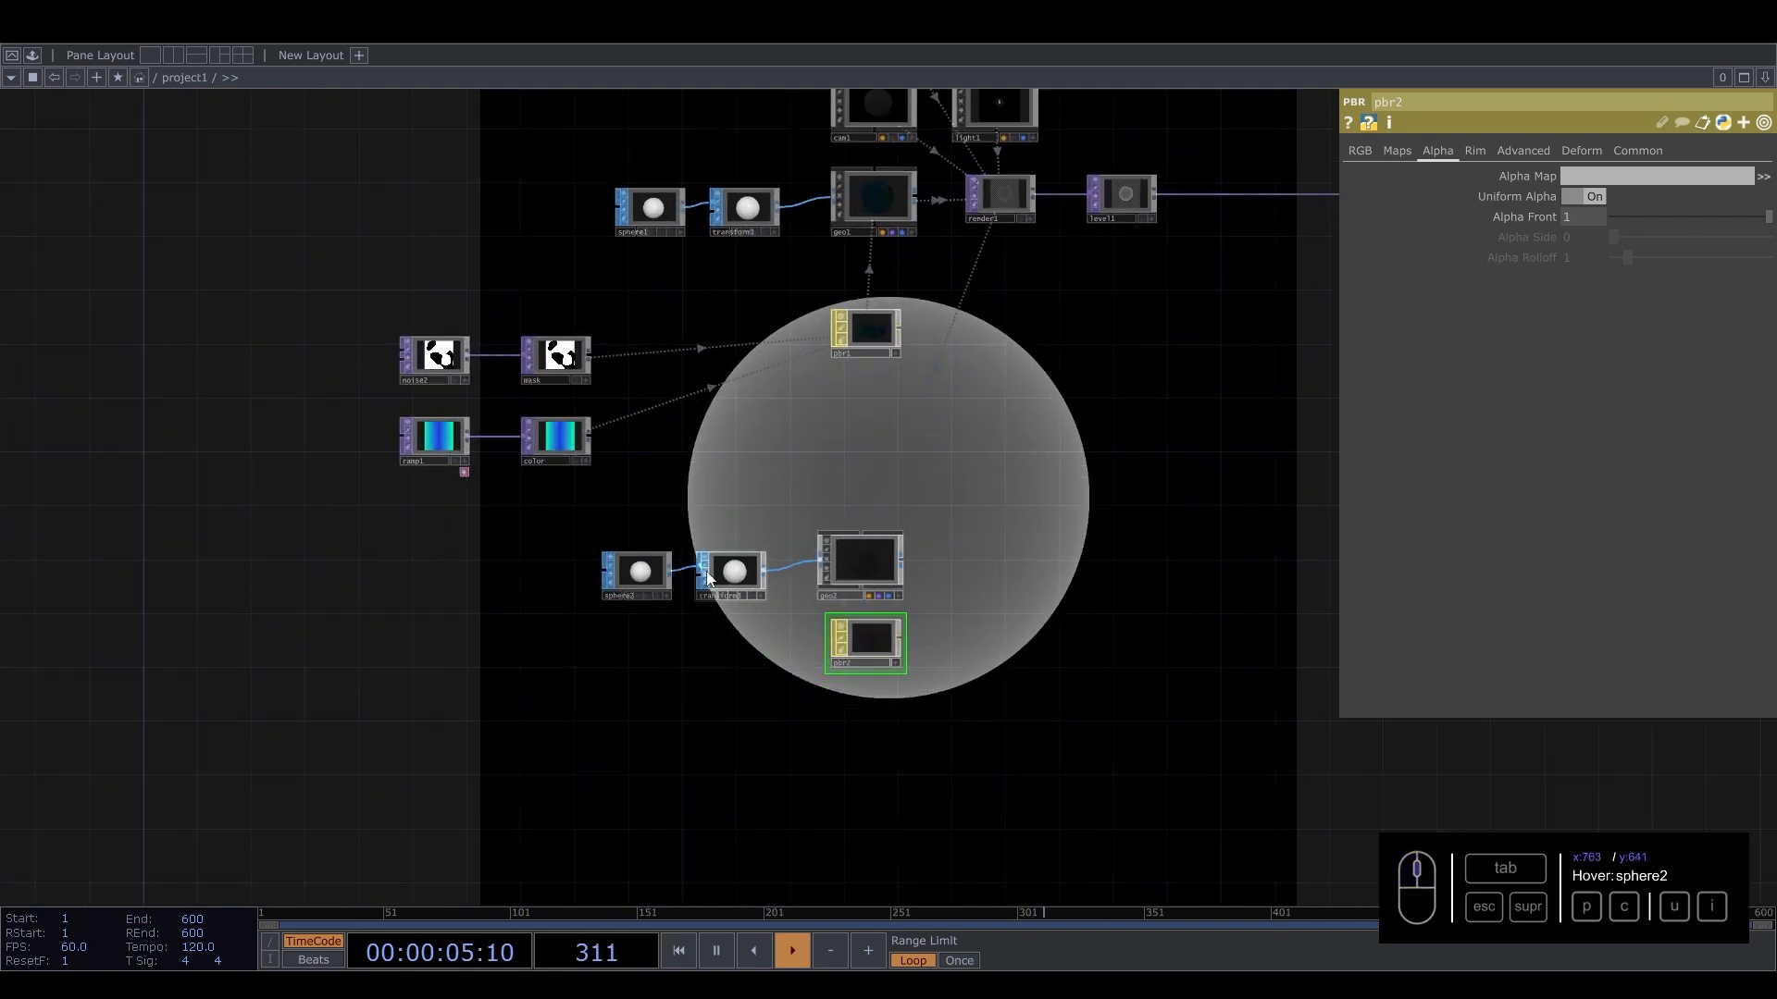
Set transform3's uniform scale to 0.92.
{"action": "left_click", "coordinate": [709, 578]}
{"action": "middle_click_drag", "start_coordinate": [1497, 324], "coordinate": [1345, 367]}
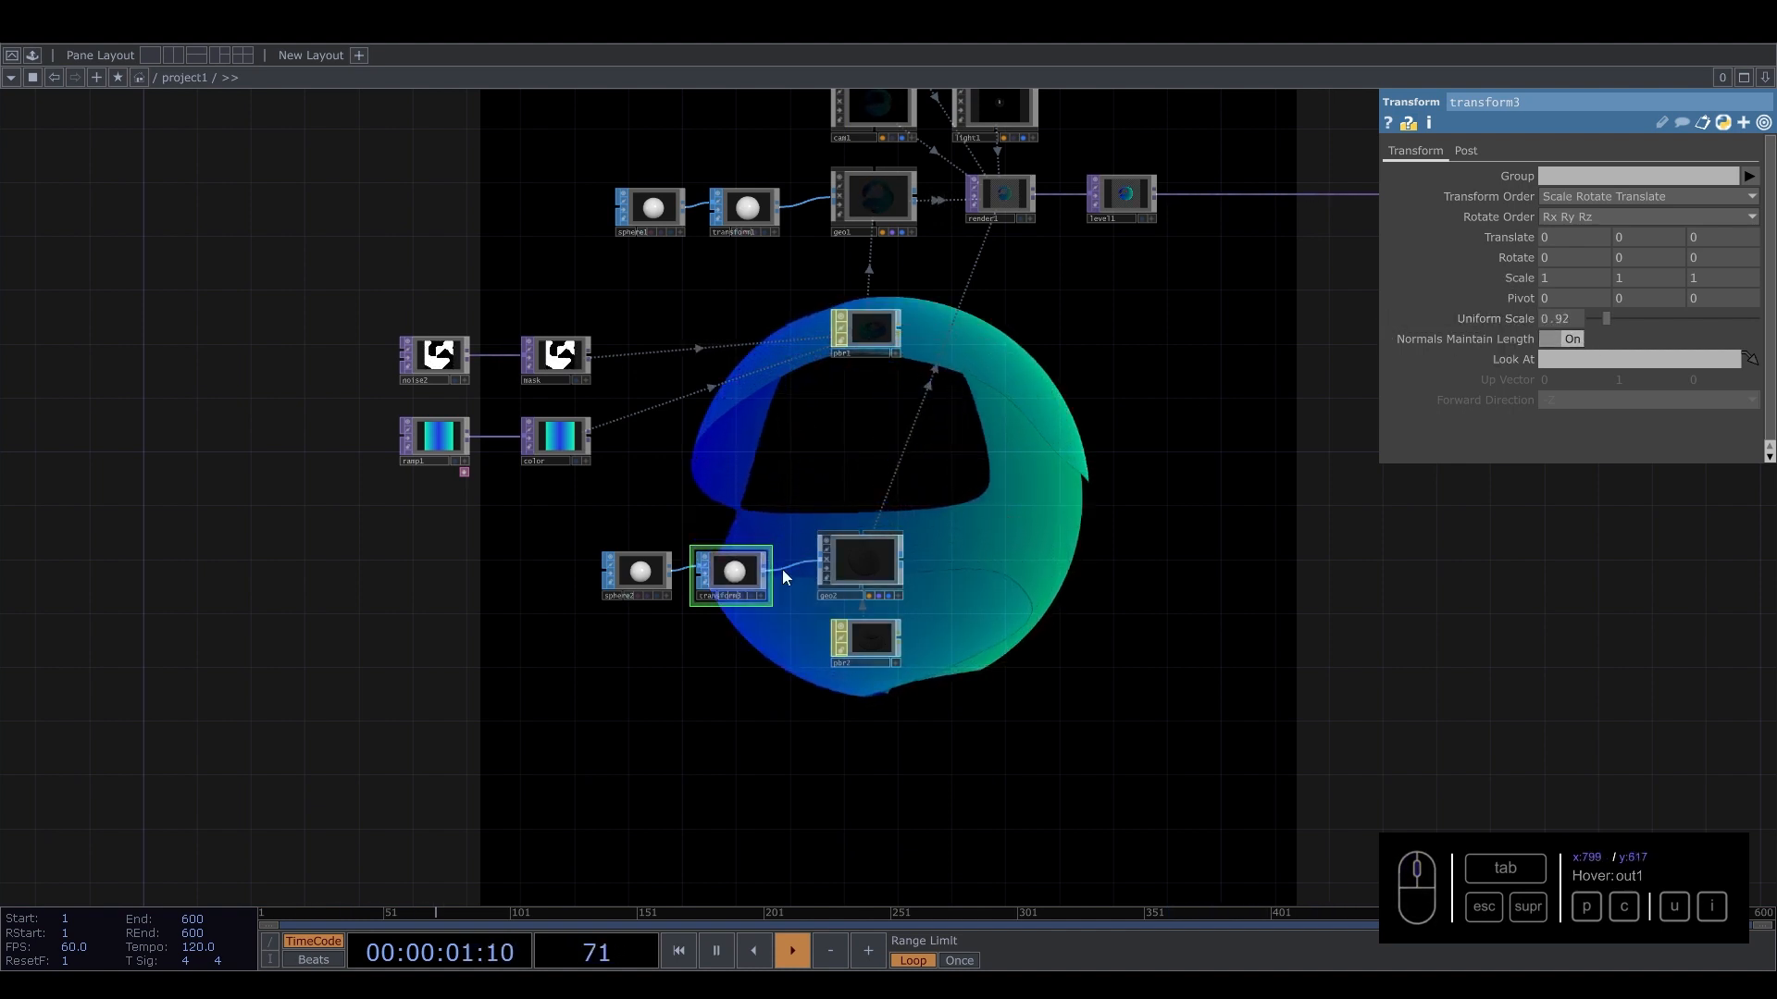
Turn on Discard Pixels Based on Alpha in pbr1's common settings.
{"action": "left_click_drag", "start_coordinate": [830, 462], "coordinate": [777, 525]}
{"action": "left_click", "coordinate": [818, 391]}
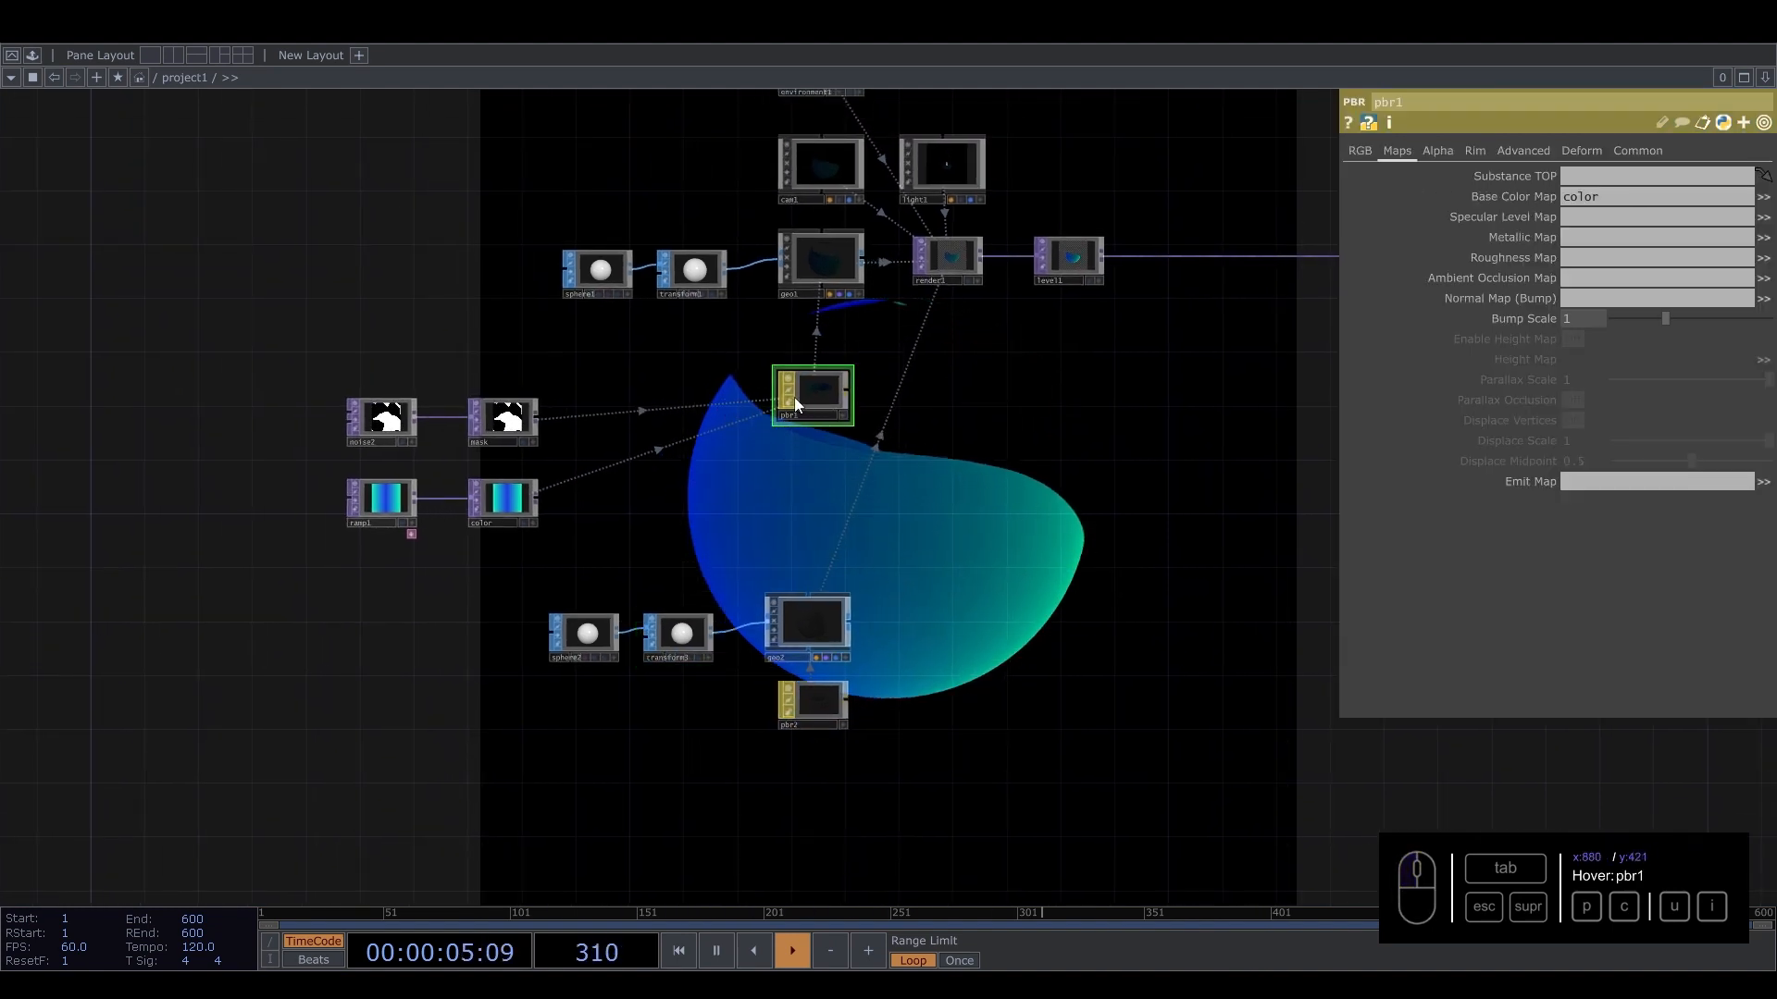
{"action": "left_click", "coordinate": [1638, 149]}
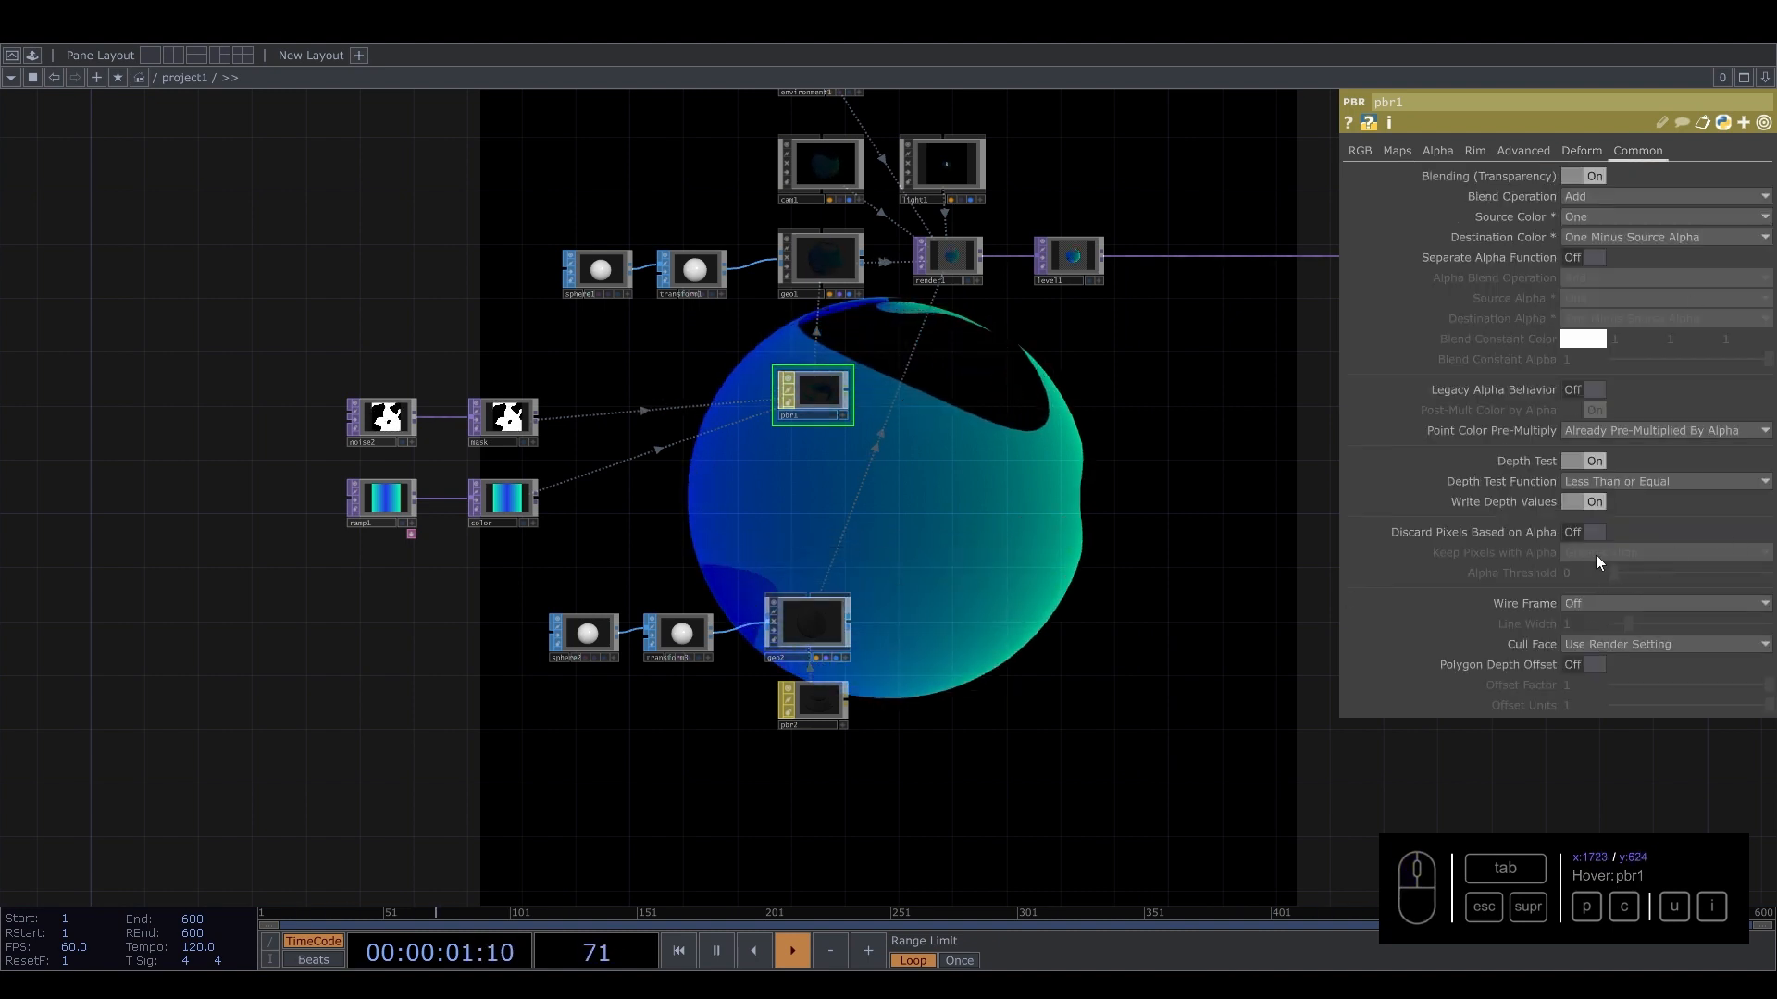
{"action": "left_click", "coordinate": [1593, 531]}
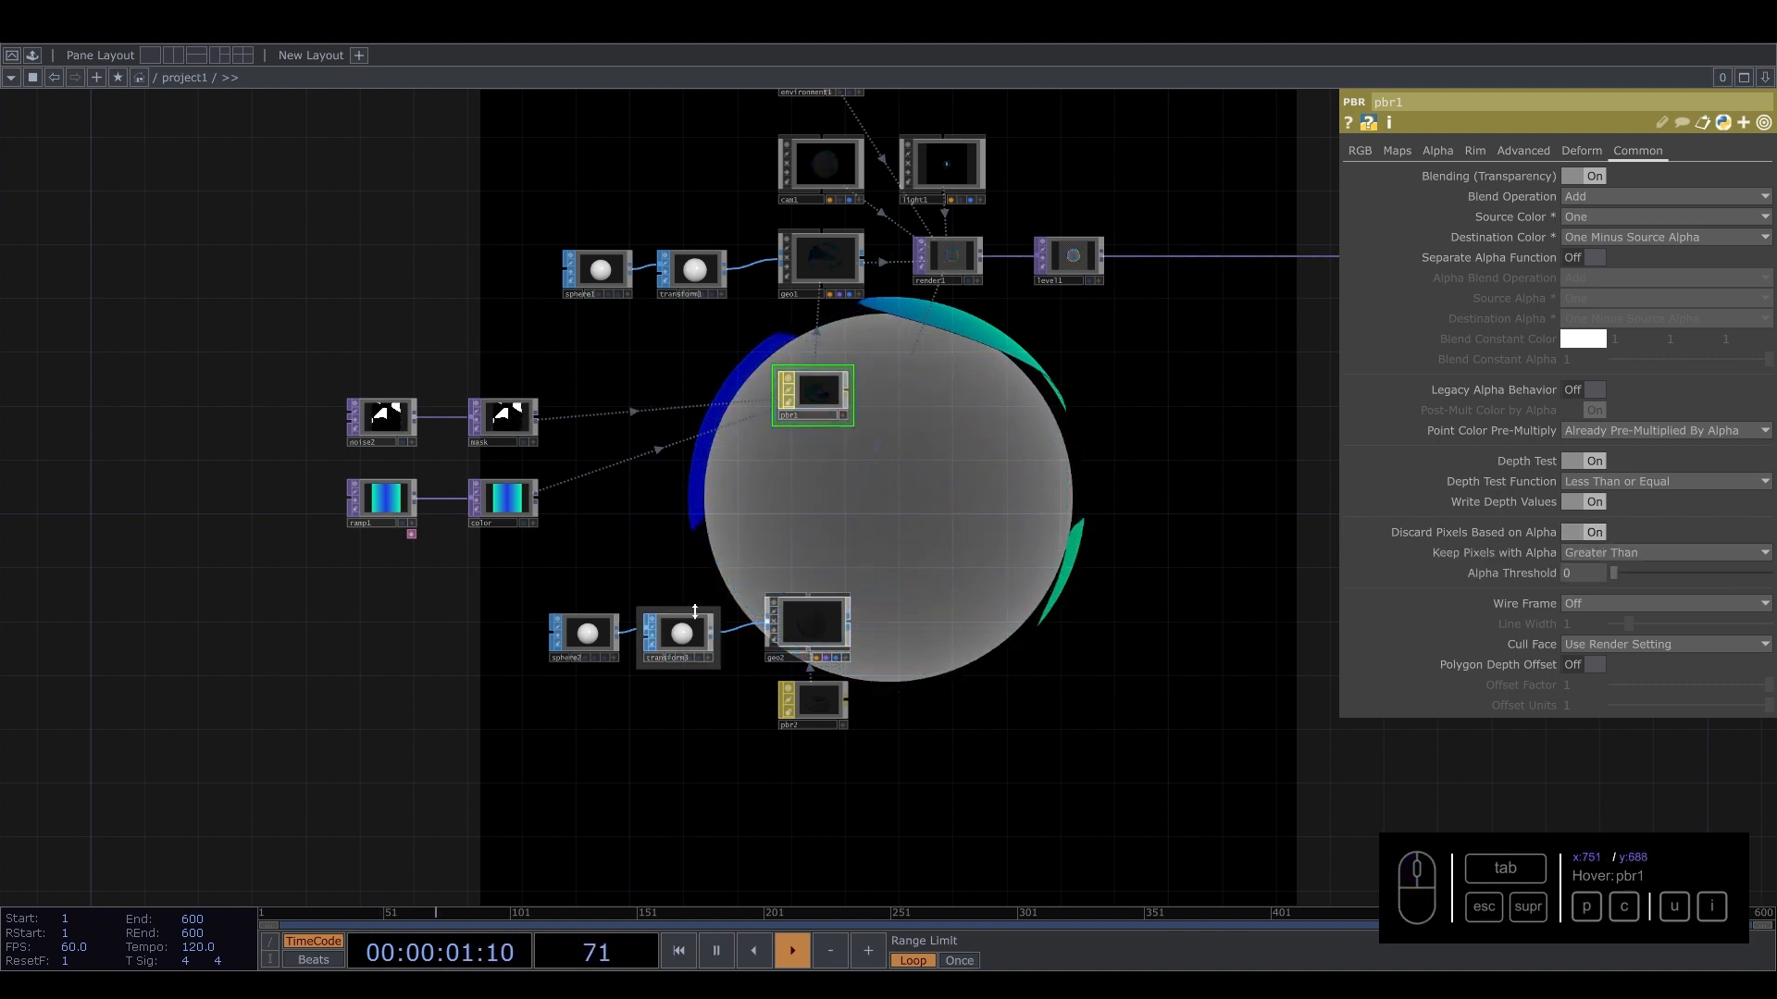
Set transform3's uniform scale to 0.59.
{"action": "left_click", "coordinate": [679, 636]}
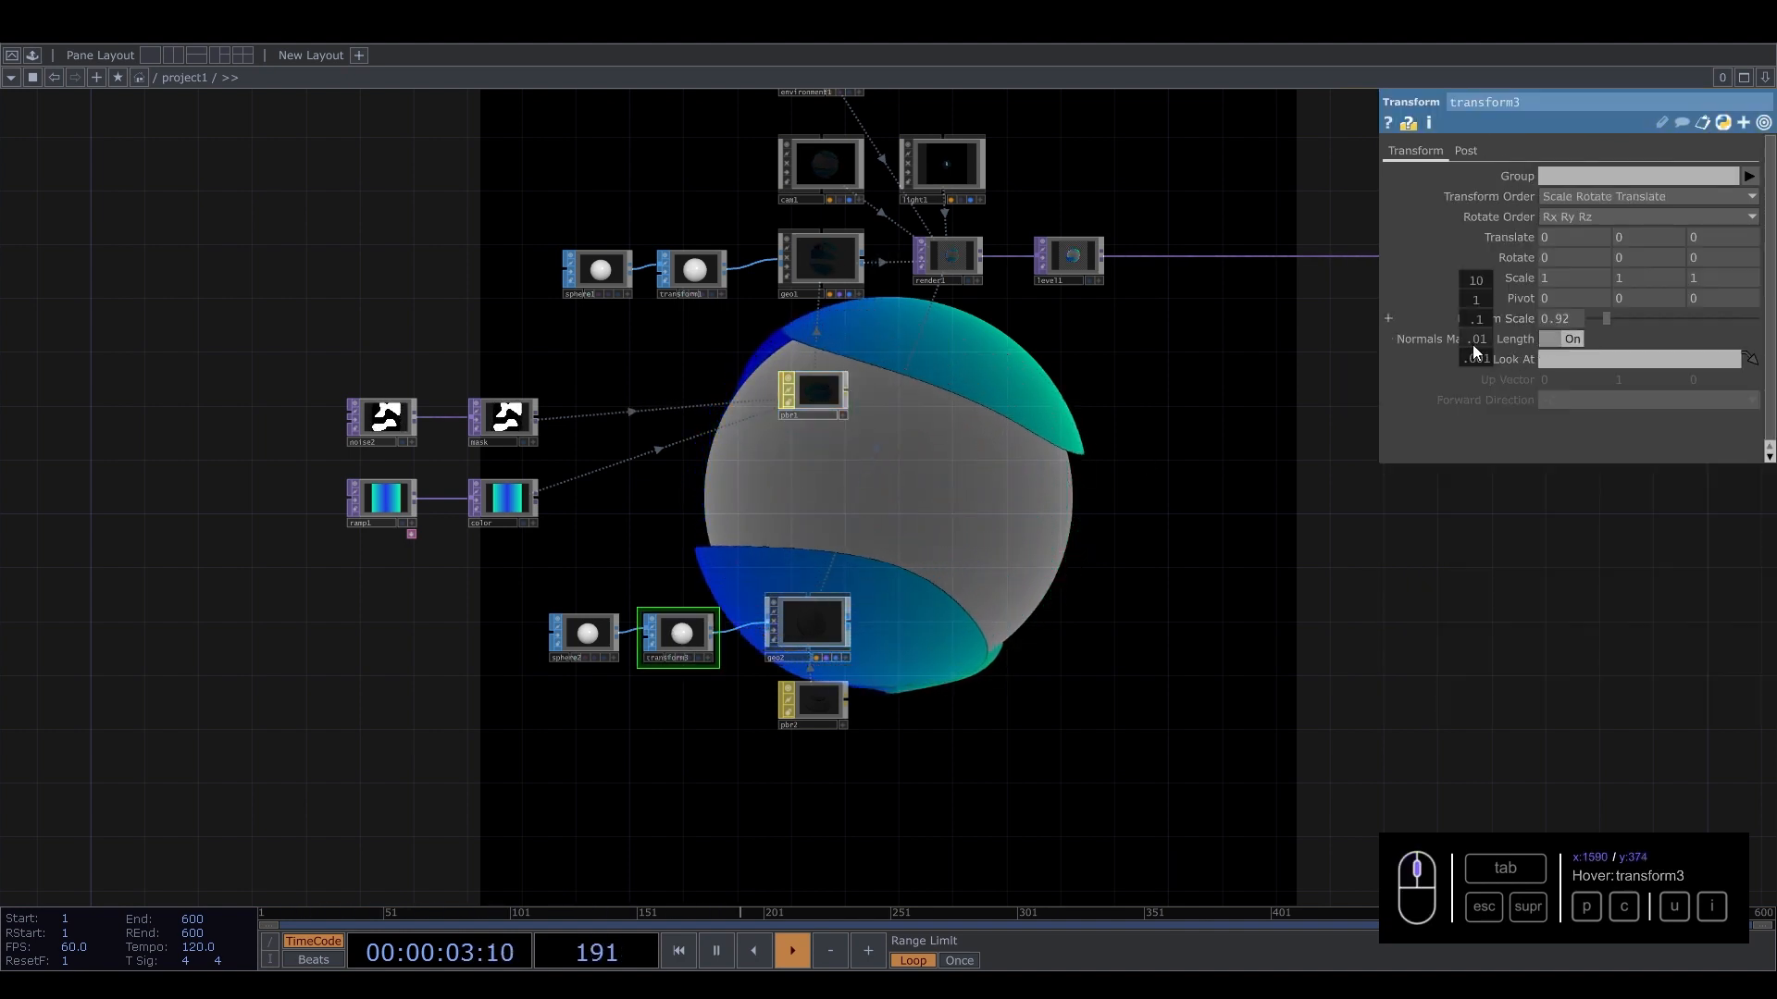
{"action": "middle_click", "coordinate": [1475, 319]}
{"action": "middle_click_drag", "start_coordinate": [1475, 319], "coordinate": [1286, 329]}
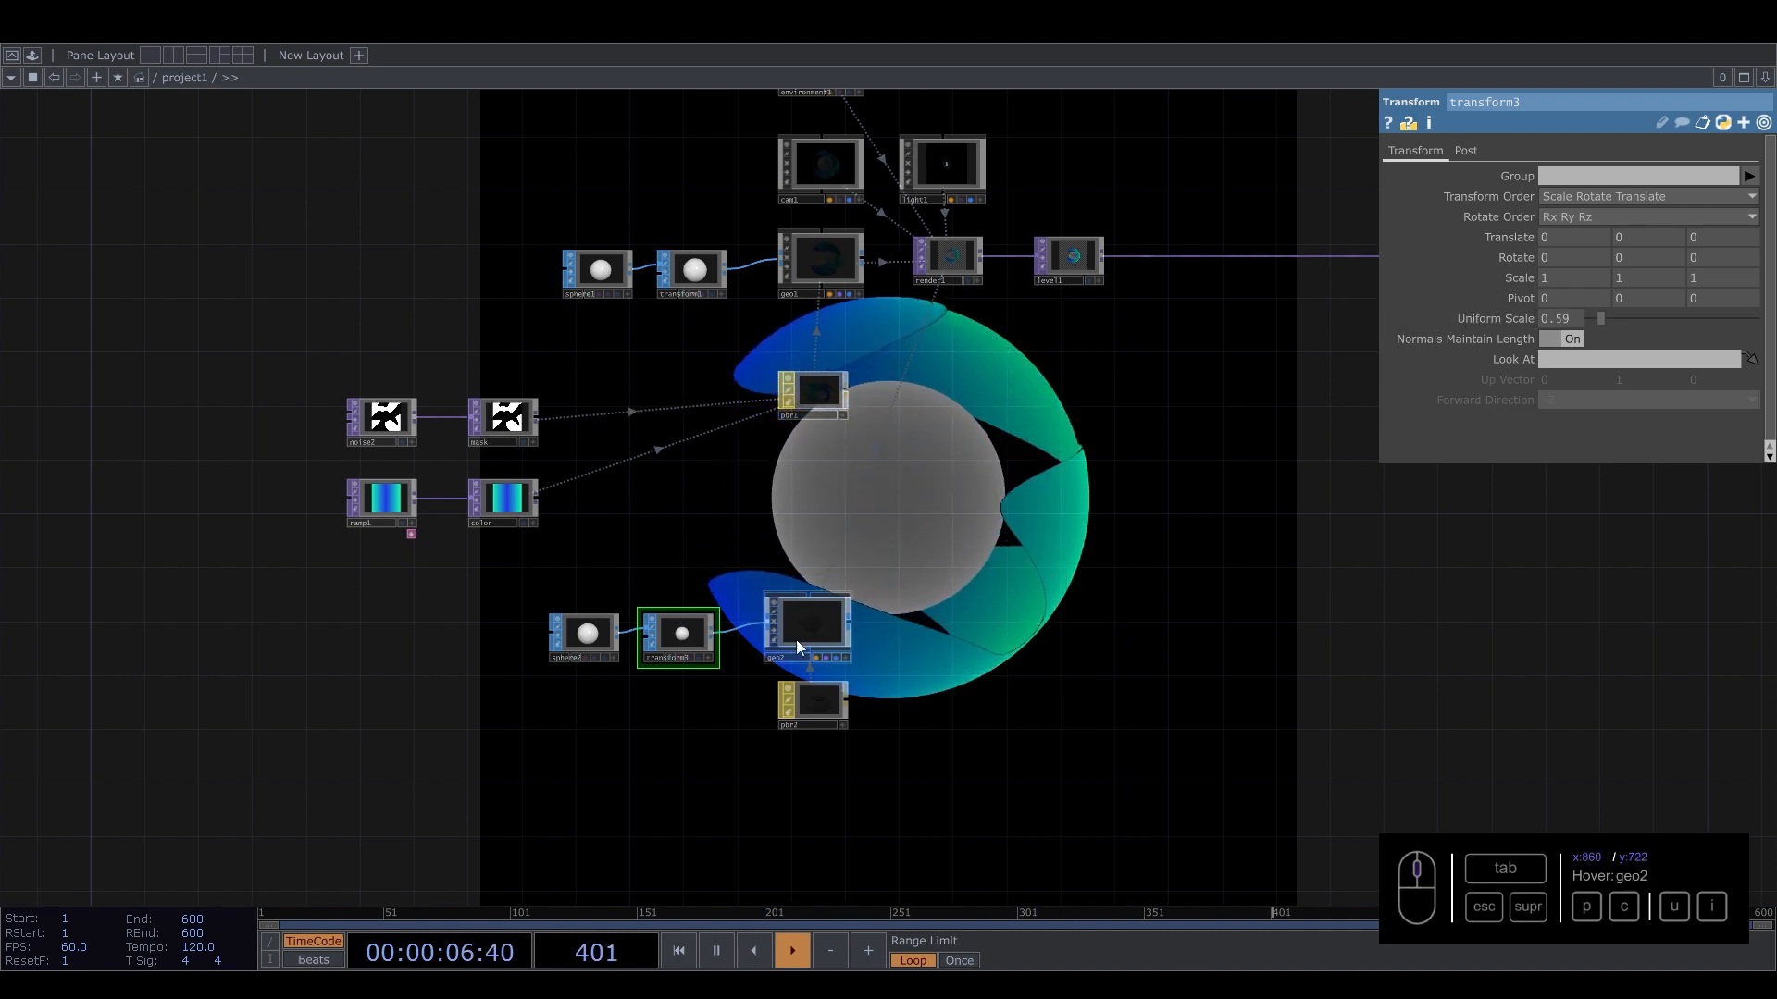
Set pbr2's metallic value to 0.345.
{"action": "left_click", "coordinate": [820, 706]}
{"action": "left_click", "coordinate": [1374, 153]}
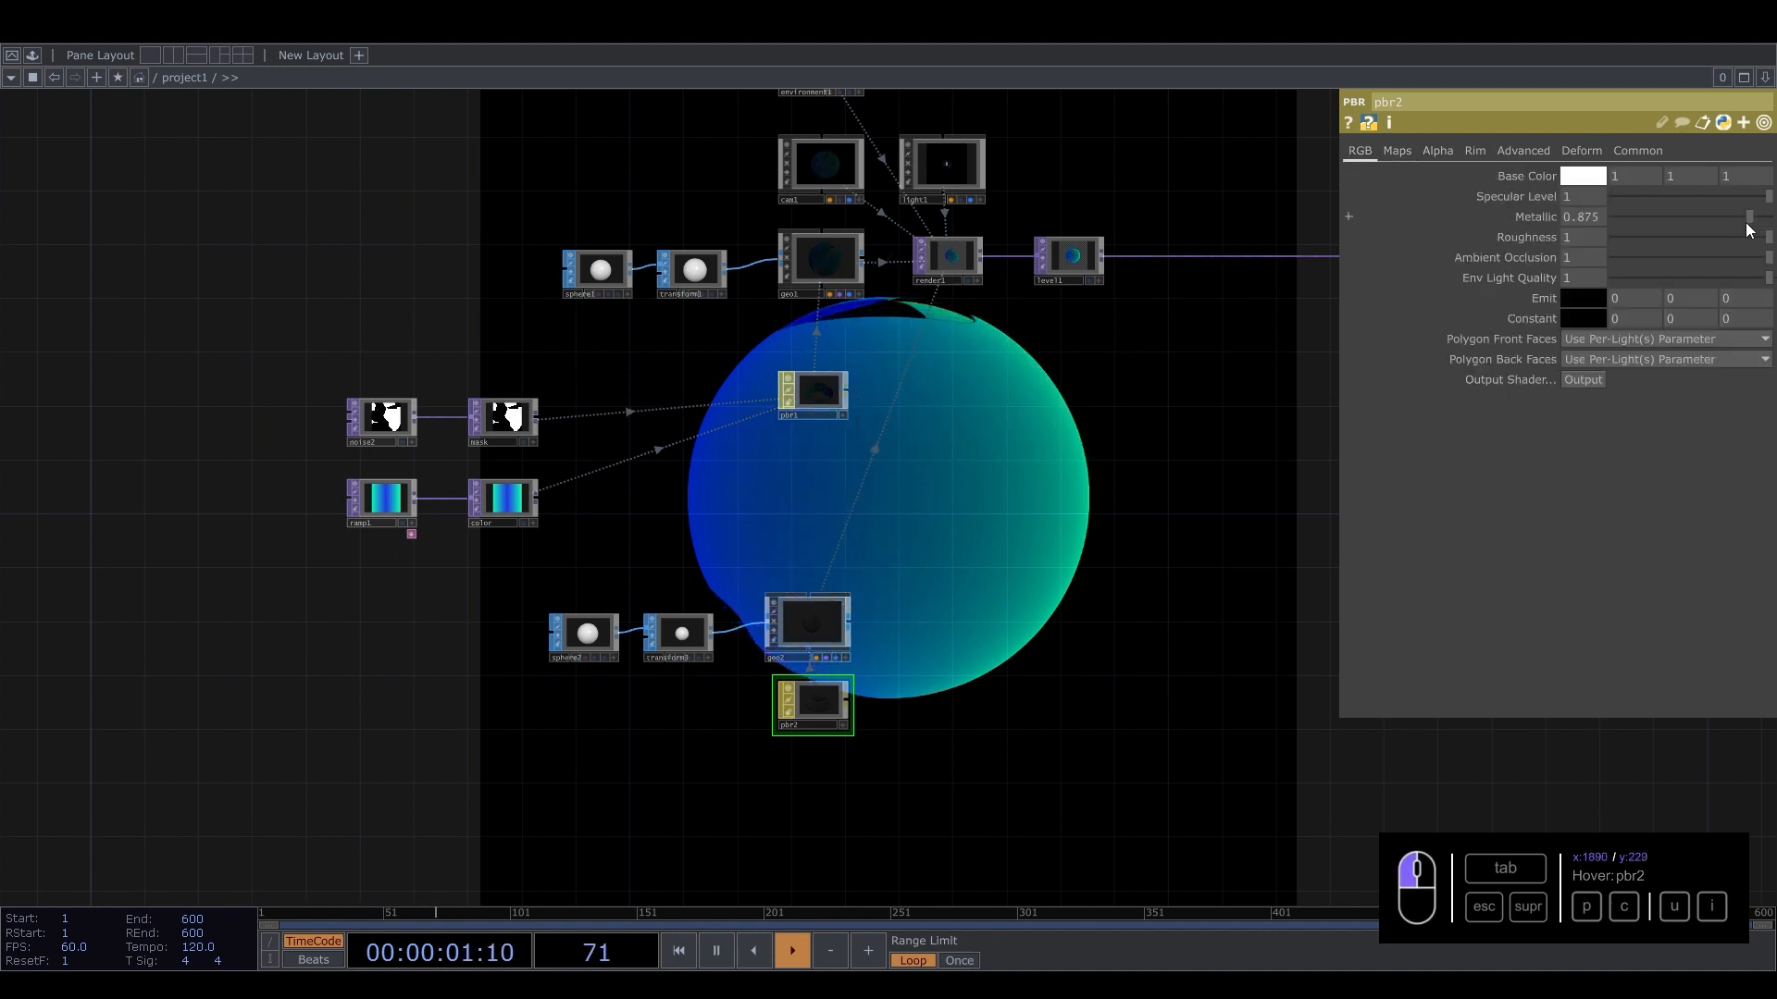
{"action": "left_click_drag", "start_coordinate": [1747, 219], "coordinate": [1669, 220]}
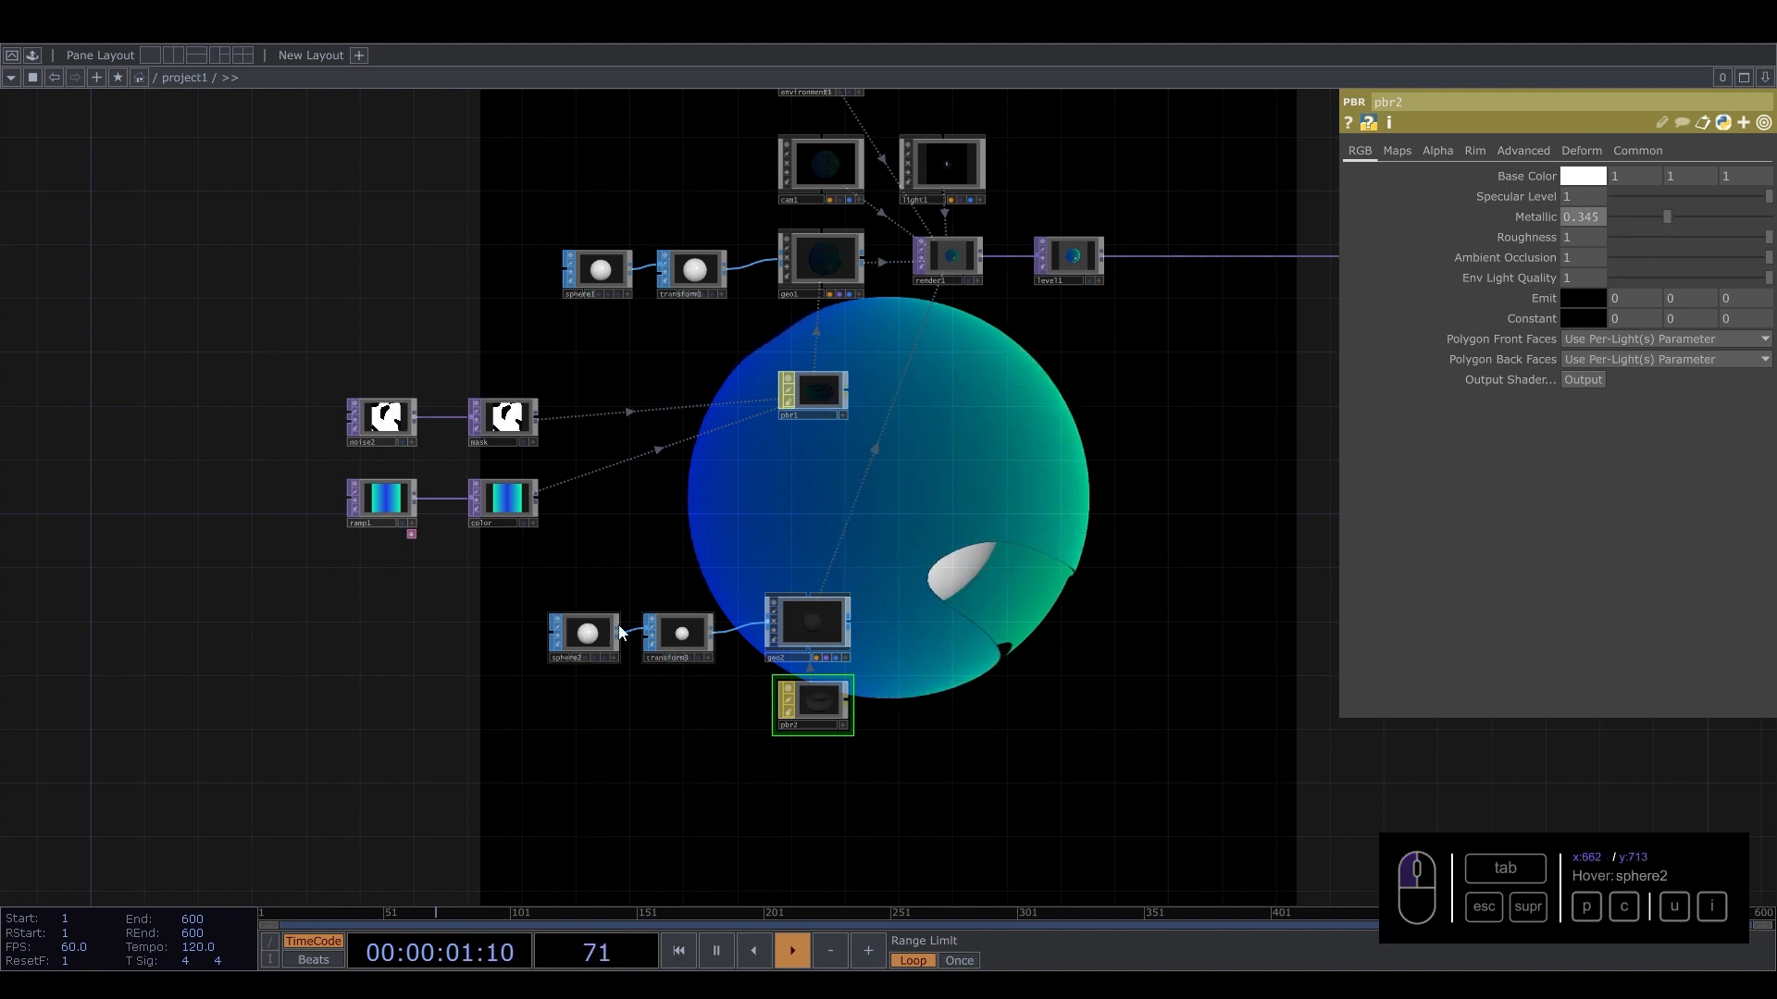
Insert a Noise SOP between sphere2 and transform3.
{"action": "left_click_drag", "start_coordinate": [581, 635], "coordinate": [459, 634]}
{"action": "right_click", "coordinate": [551, 633]}
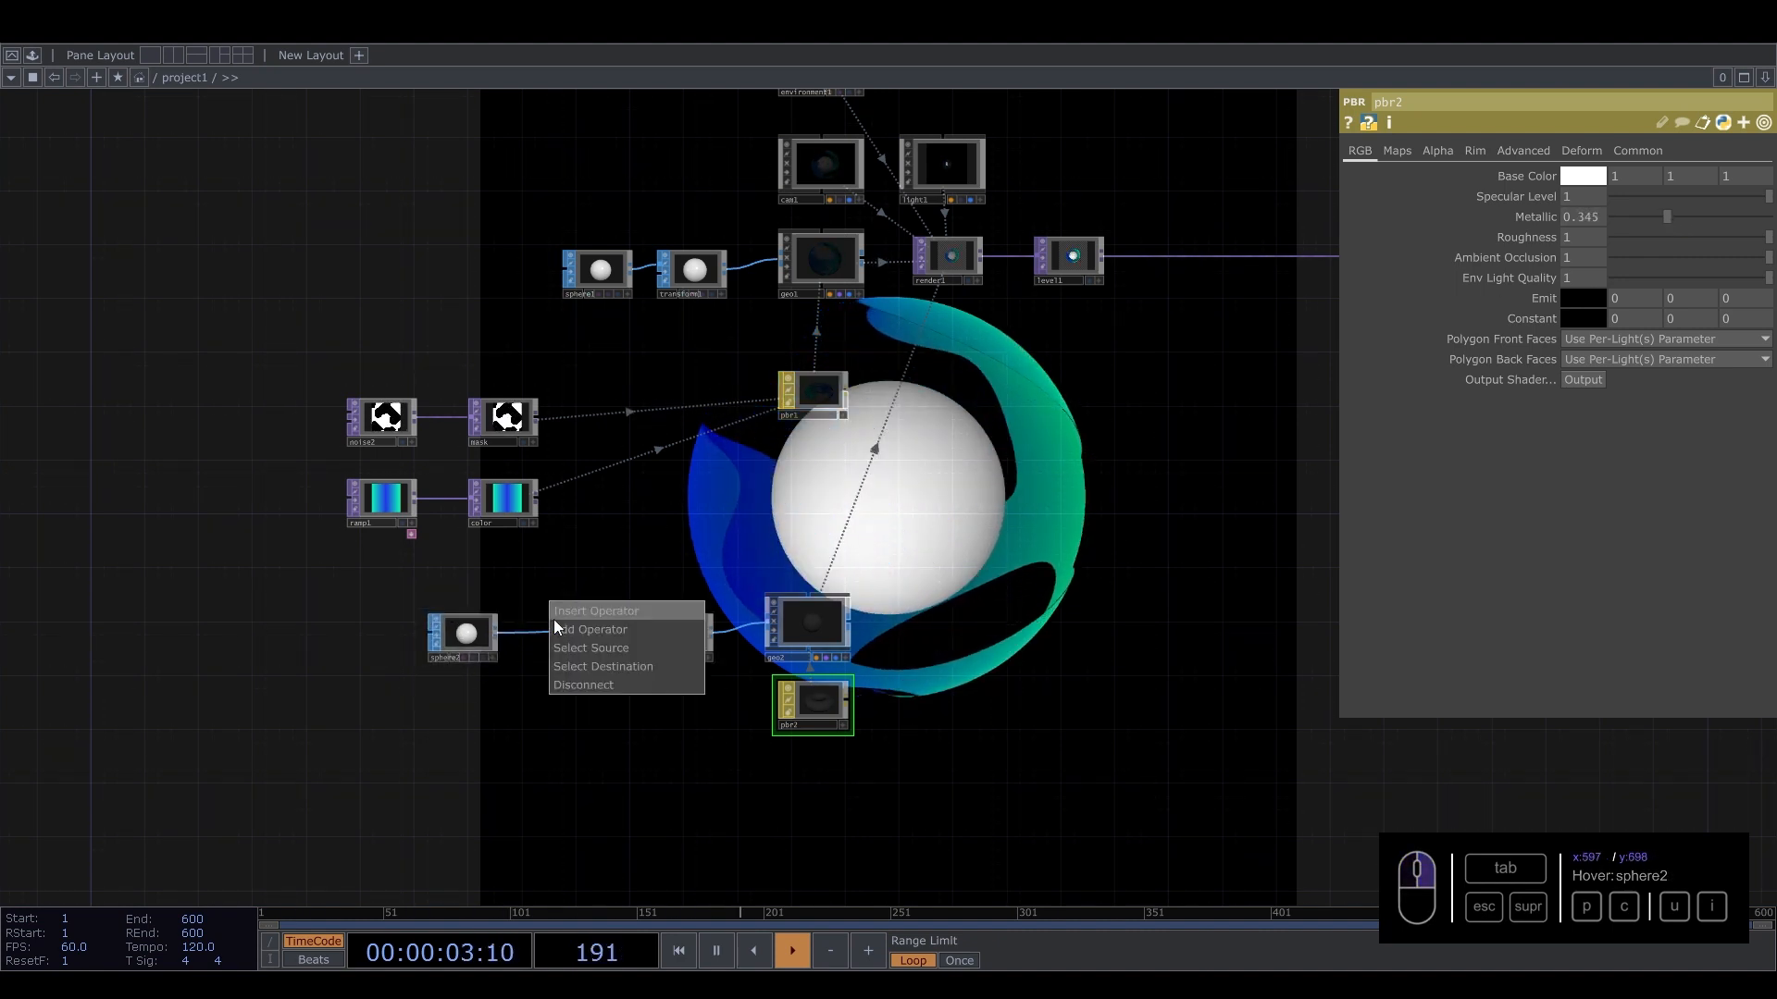
{"action": "left_click", "coordinate": [554, 617]}
{"action": "type", "text": "no"}
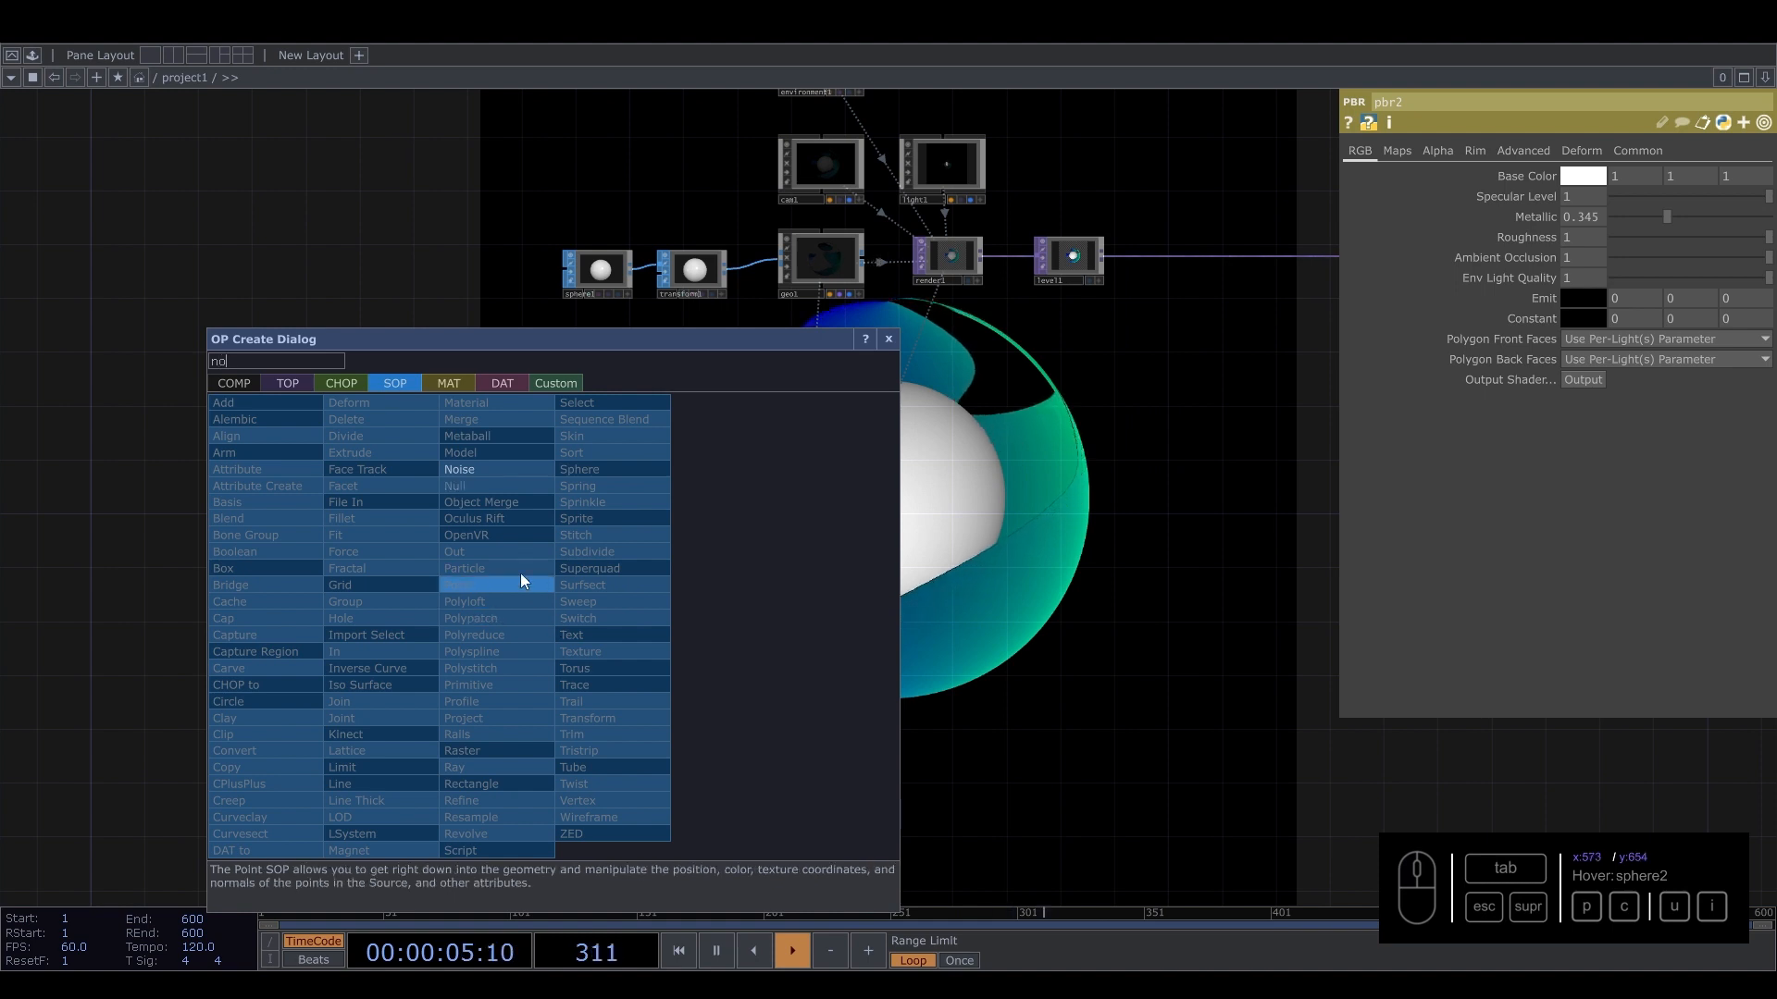
{"action": "left_click", "coordinate": [483, 469]}
{"action": "left_click", "coordinate": [565, 629]}
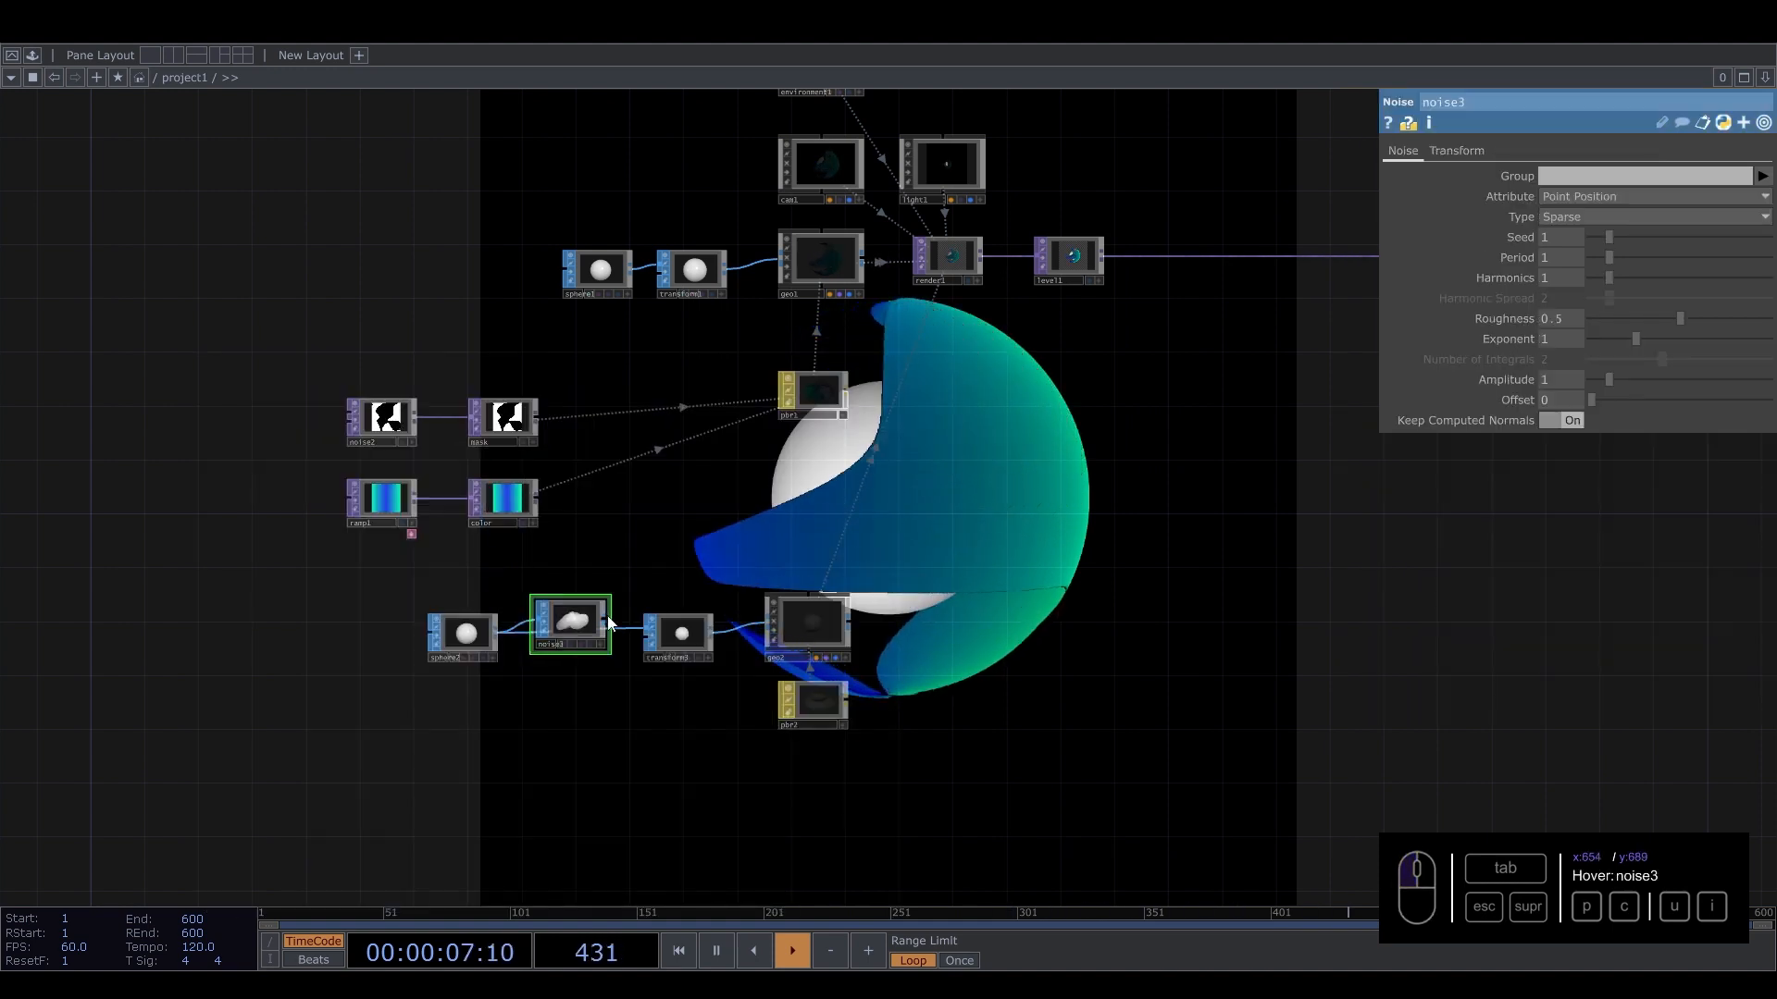
Set noise3's period to 4.23 and amplitude to 0.27.
{"action": "left_click_drag", "start_coordinate": [563, 624], "coordinate": [563, 637]}
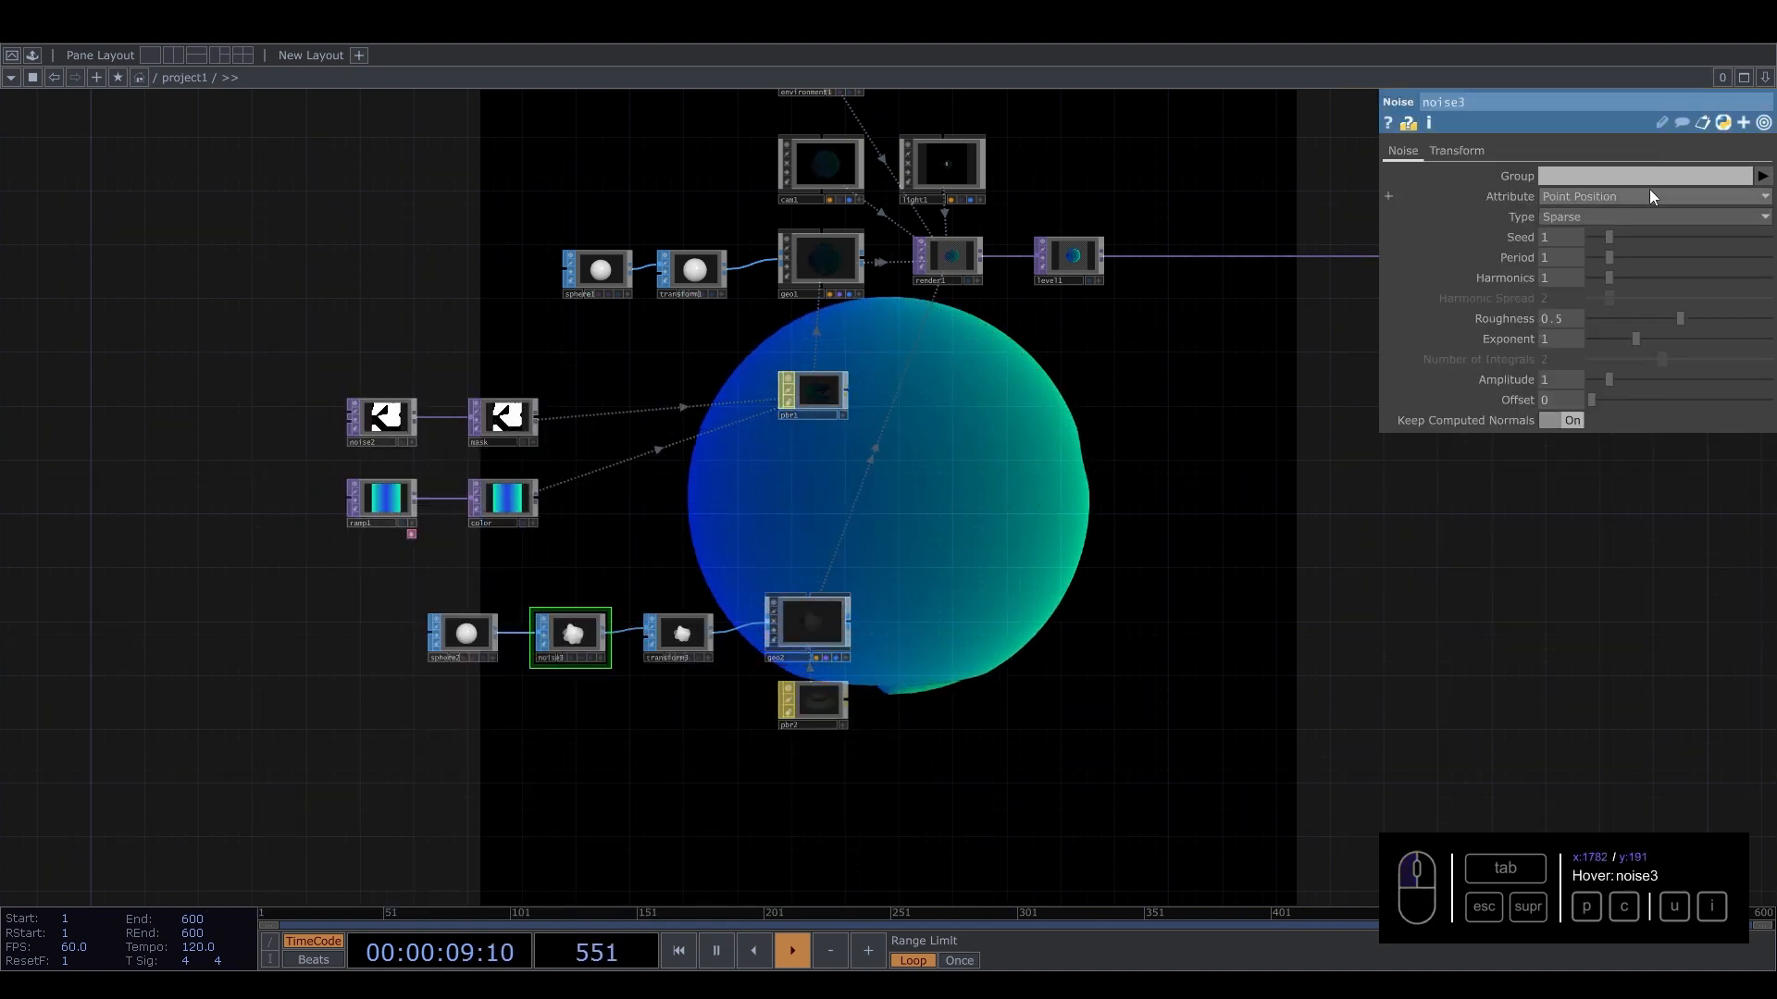
{"action": "left_click_drag", "start_coordinate": [1623, 256], "coordinate": [1666, 261]}
{"action": "left_click_drag", "start_coordinate": [1612, 376], "coordinate": [1593, 383]}
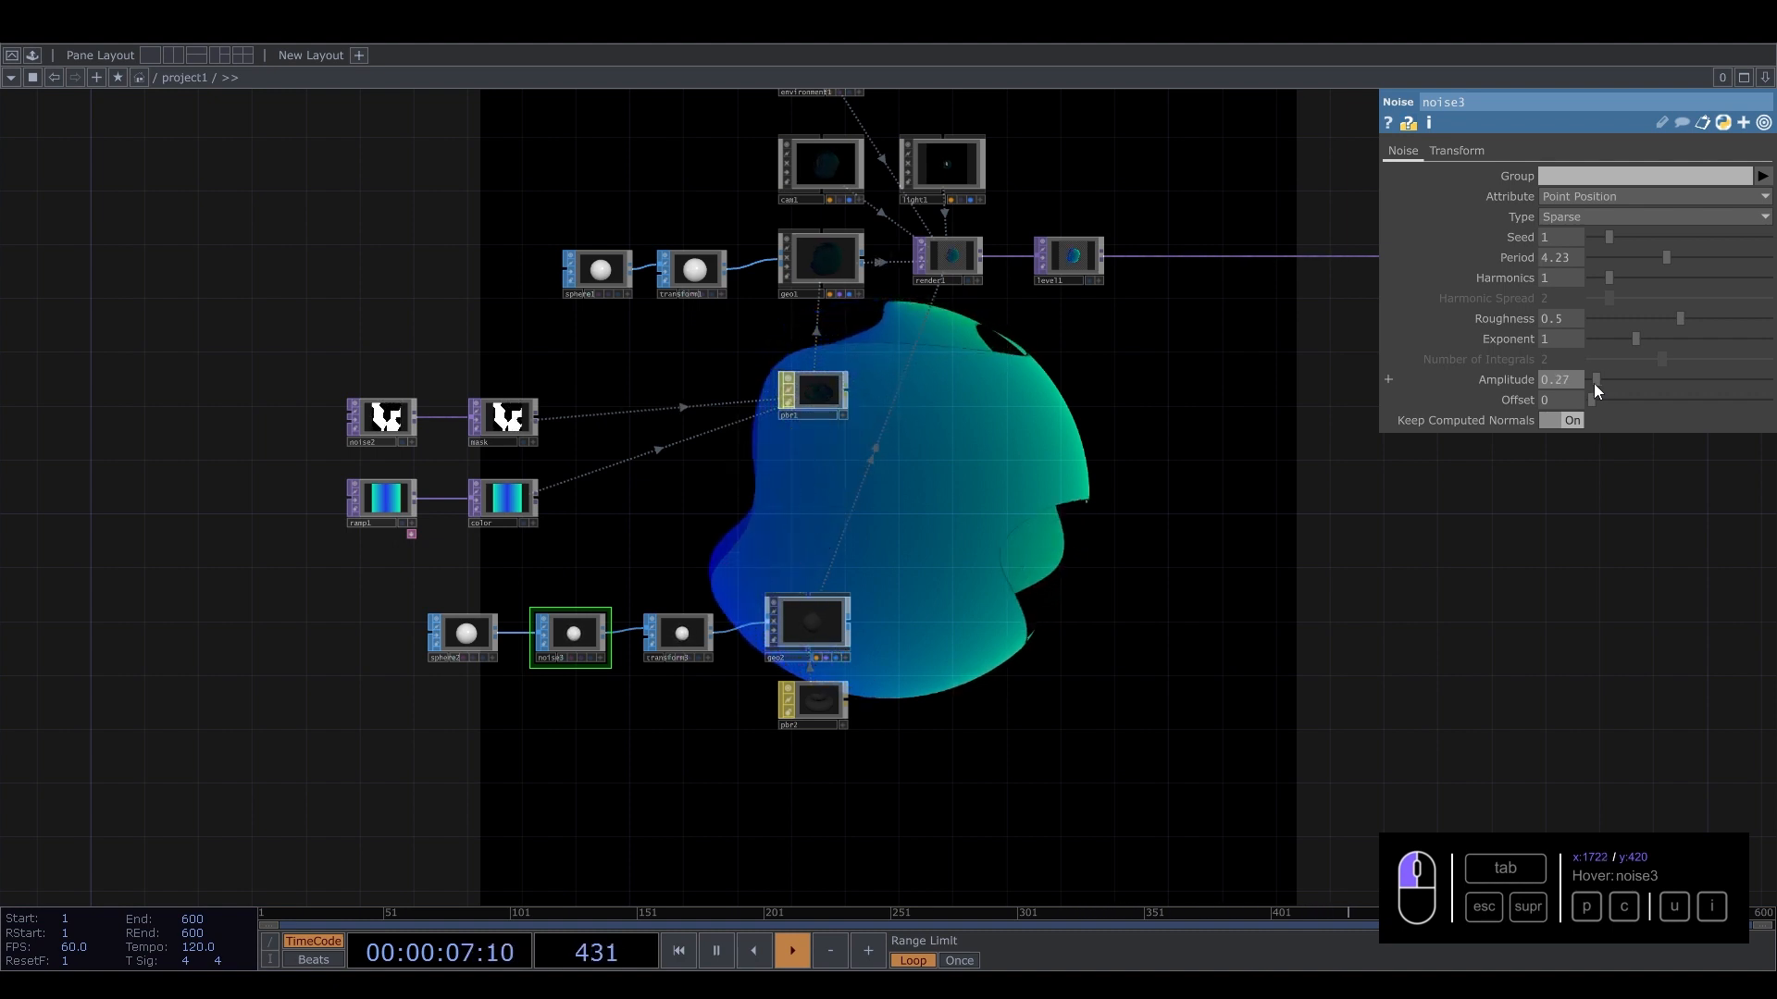
Change noise2's Translate 4D expression to absTime.seconds * 0.3 to slow the mask animation.
{"action": "left_click", "coordinate": [385, 421]}
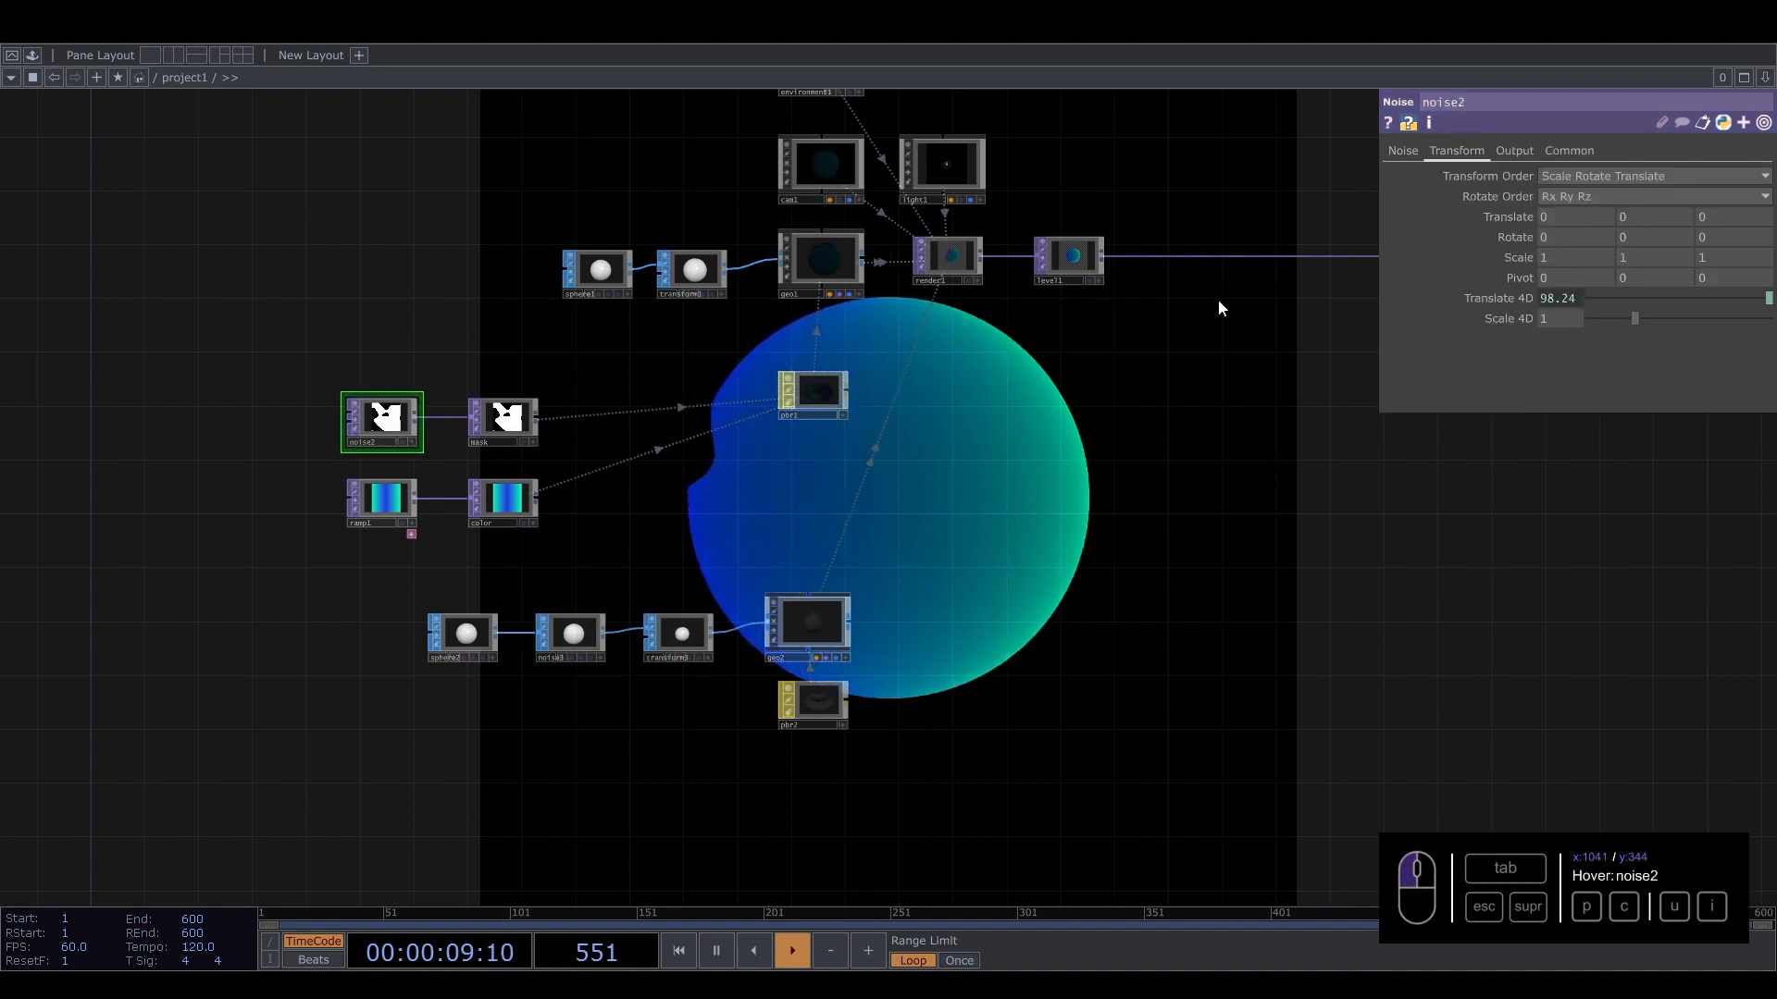
{"action": "left_click", "coordinate": [1564, 307]}
{"action": "left_click_drag", "start_coordinate": [1680, 320], "coordinate": [1658, 320]}
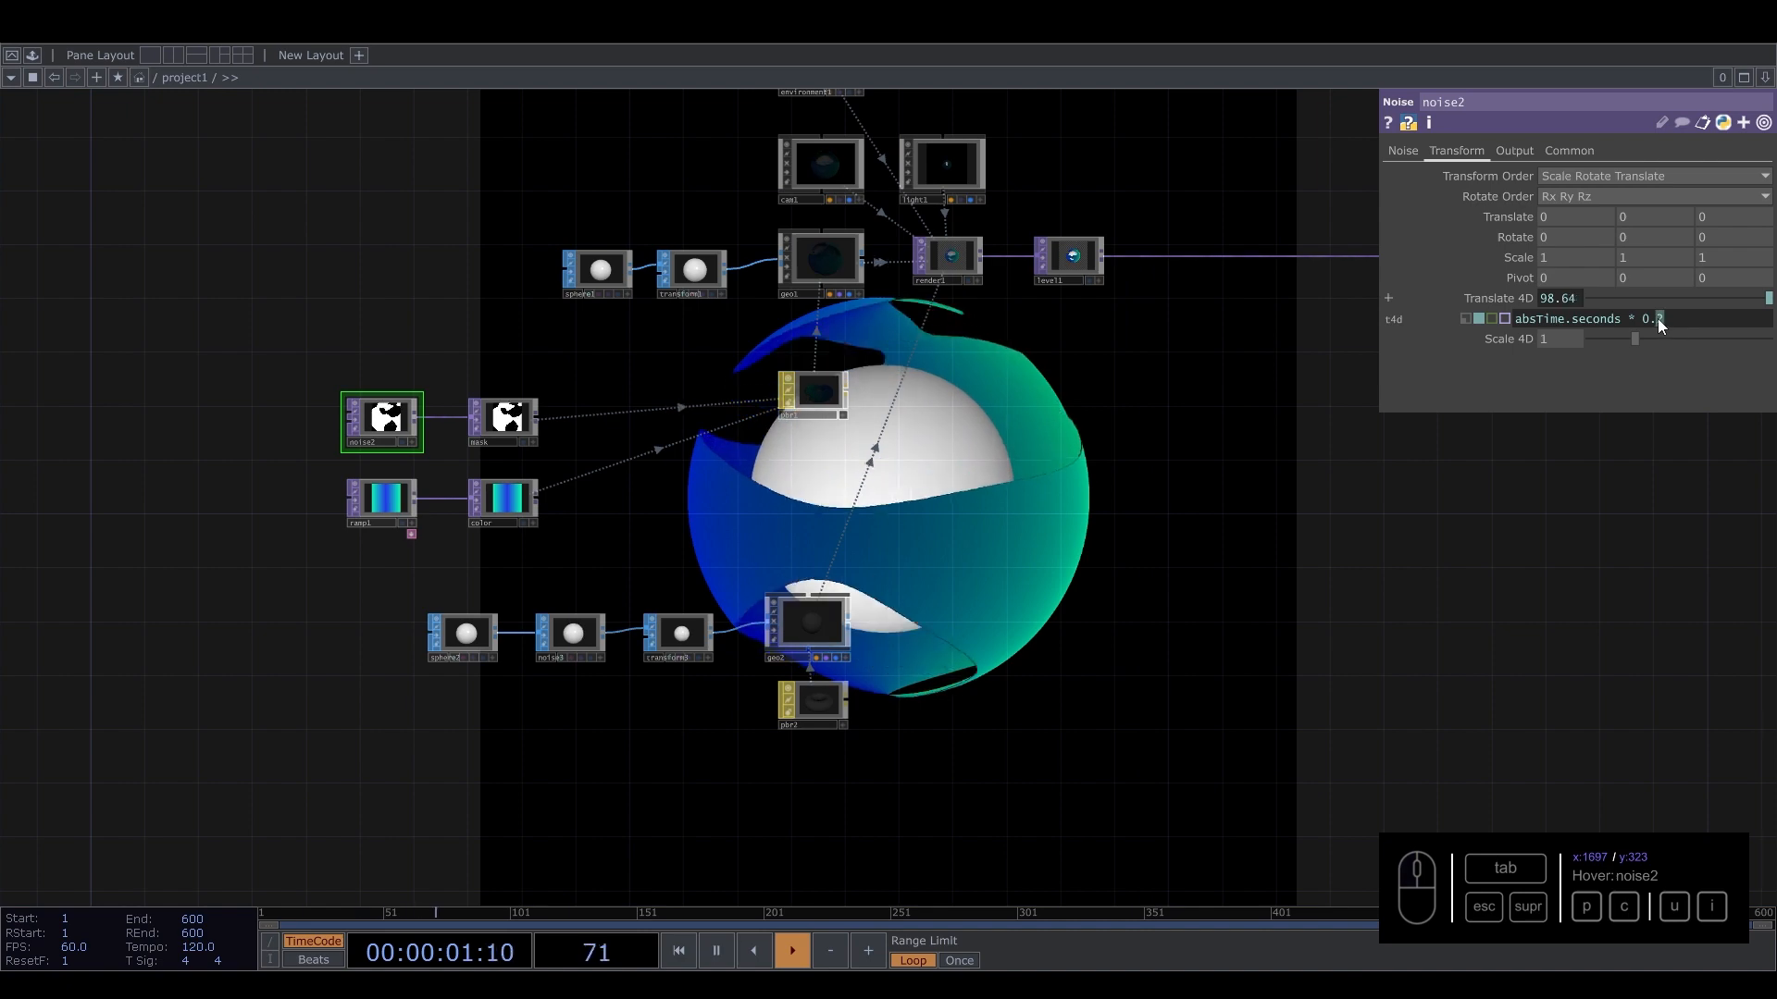
{"action": "type", "text": "3"}
{"action": "left_click", "coordinate": [1162, 557]}
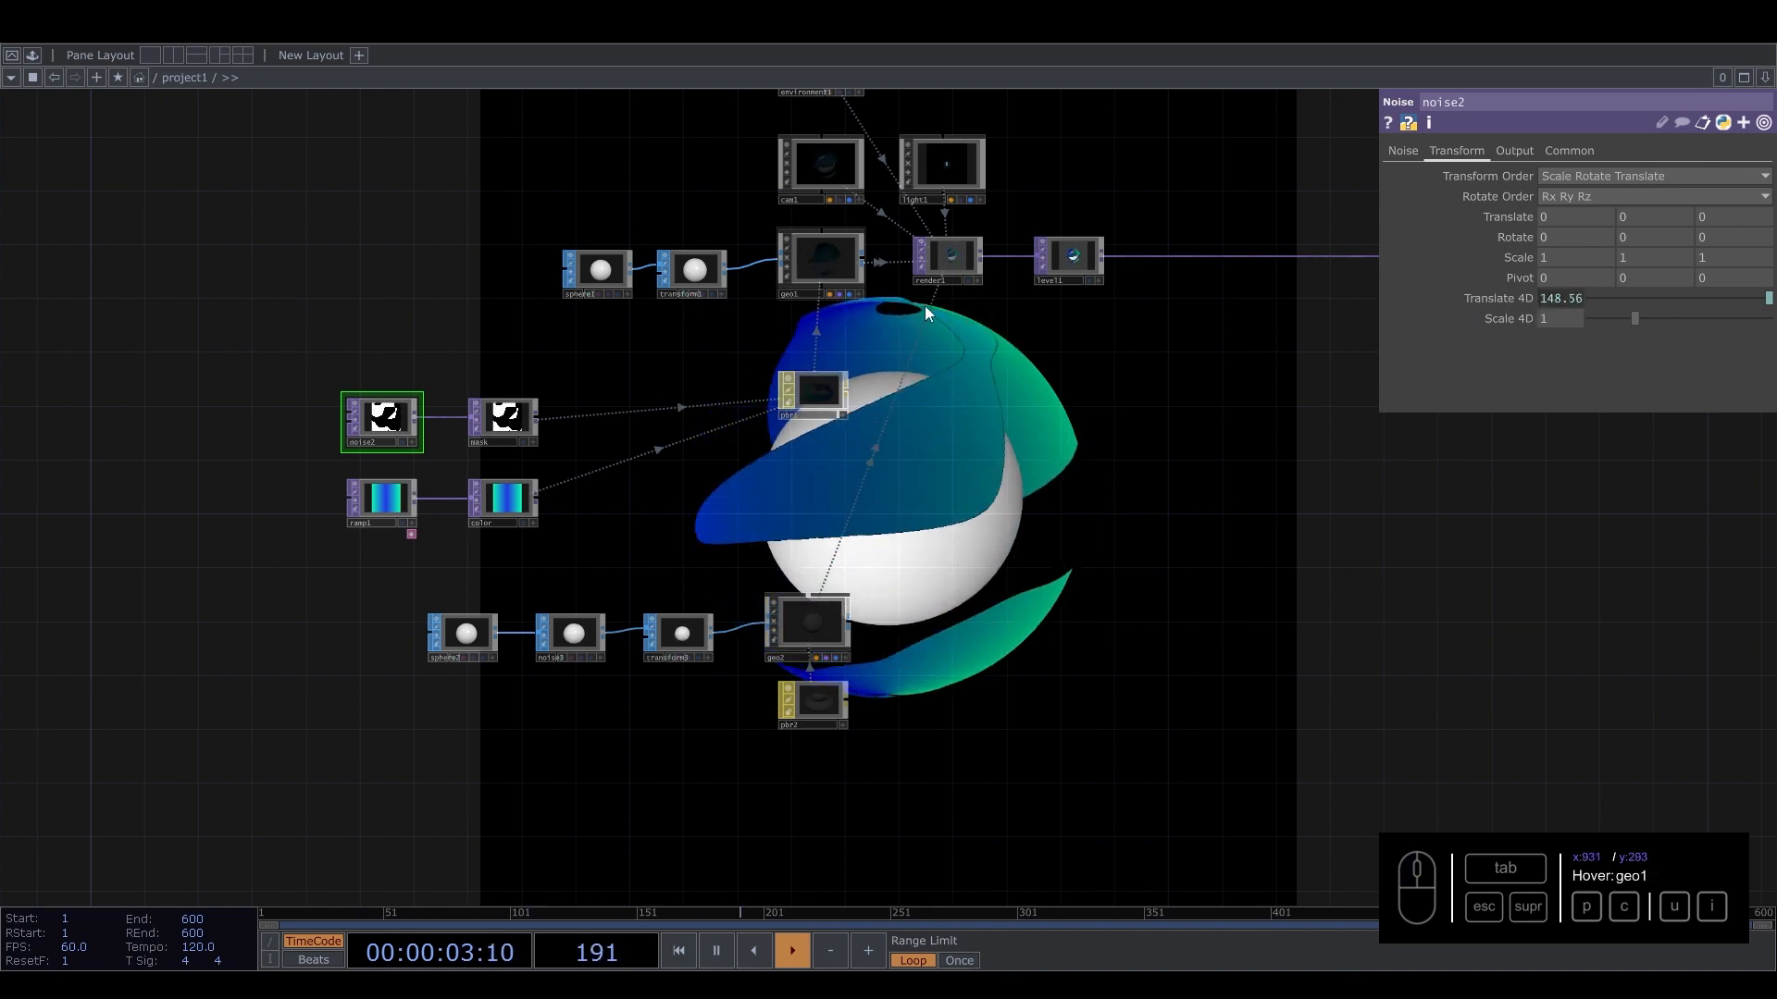
Set cam1's Z translate to 3.61 to move the camera closer.
{"action": "left_click_drag", "start_coordinate": [1177, 430], "coordinate": [972, 503]}
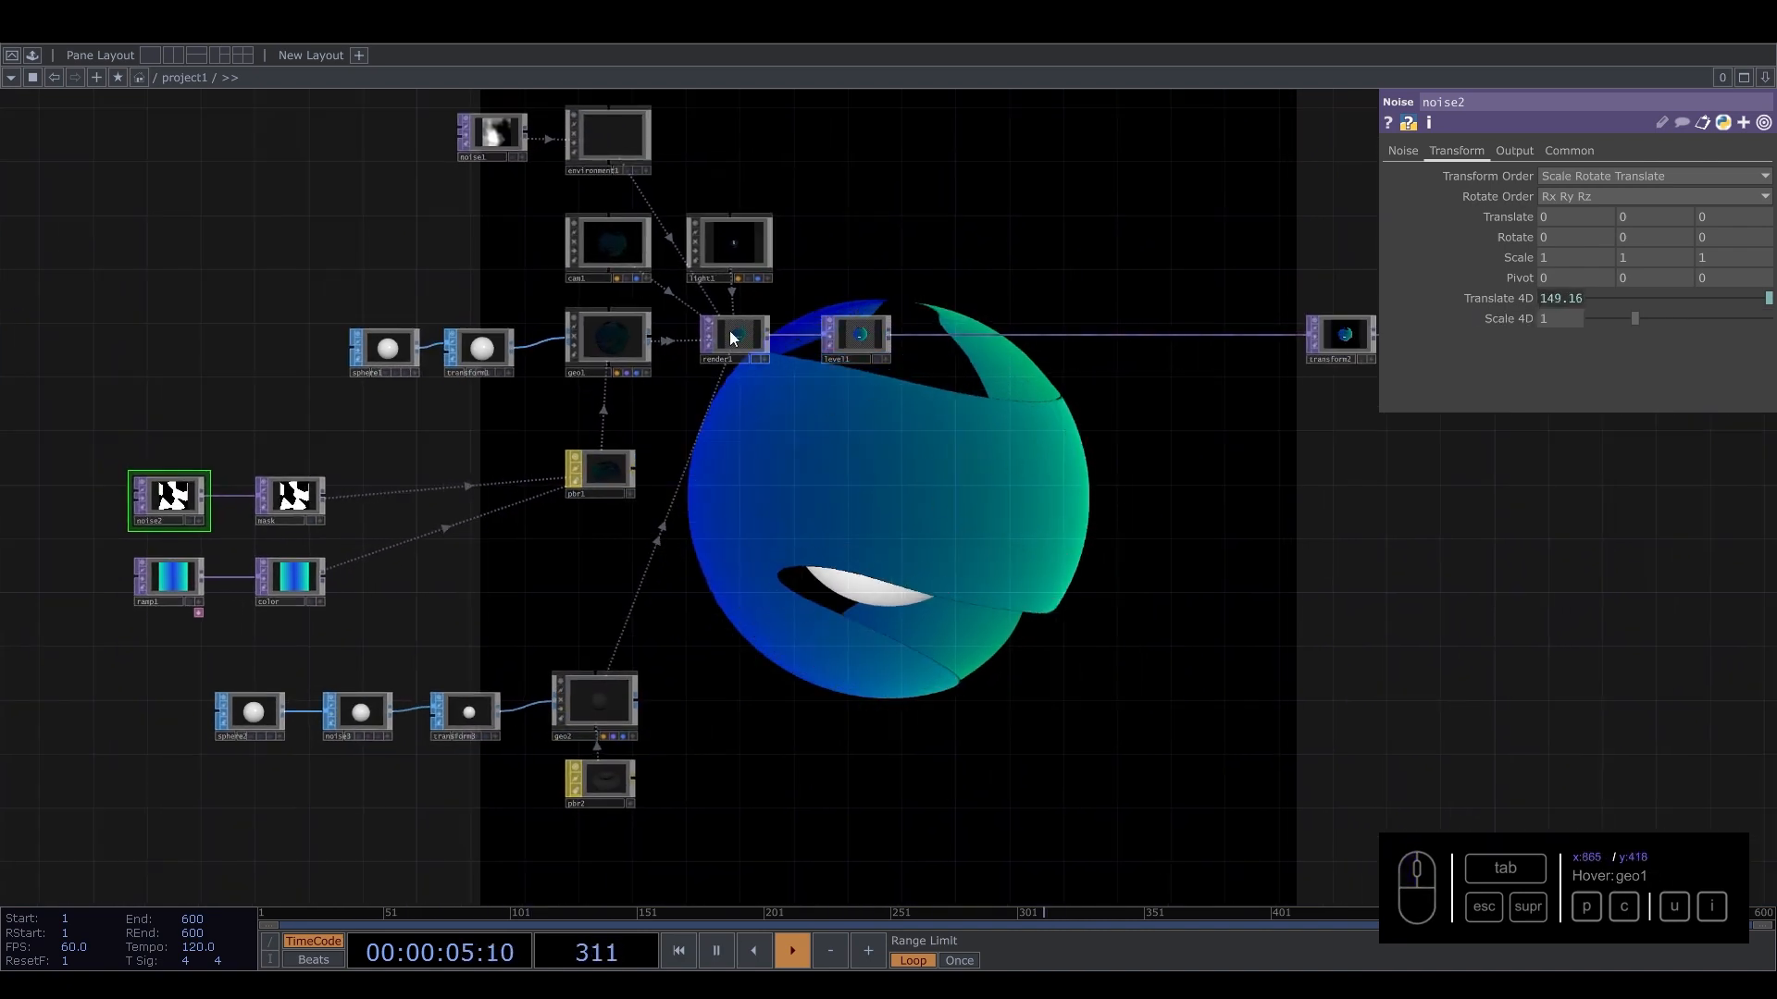
{"action": "left_click", "coordinate": [612, 252]}
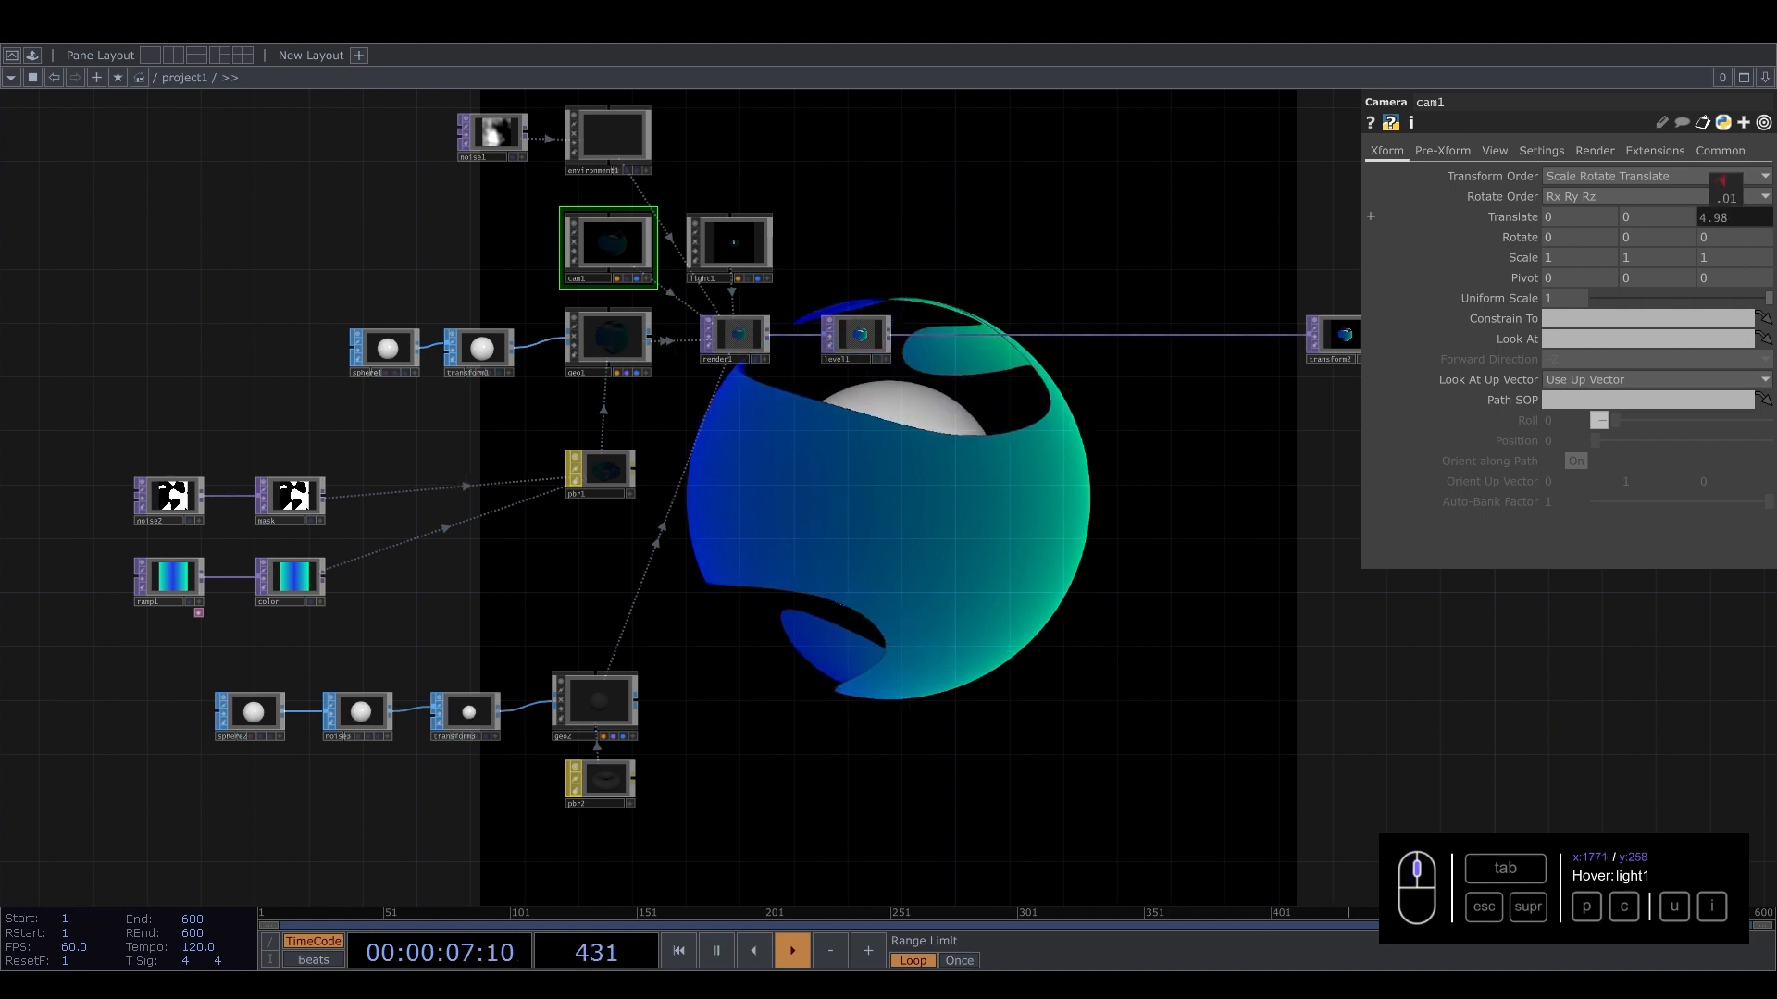
{"action": "middle_click_drag", "start_coordinate": [1721, 181], "coordinate": [1726, 190]}
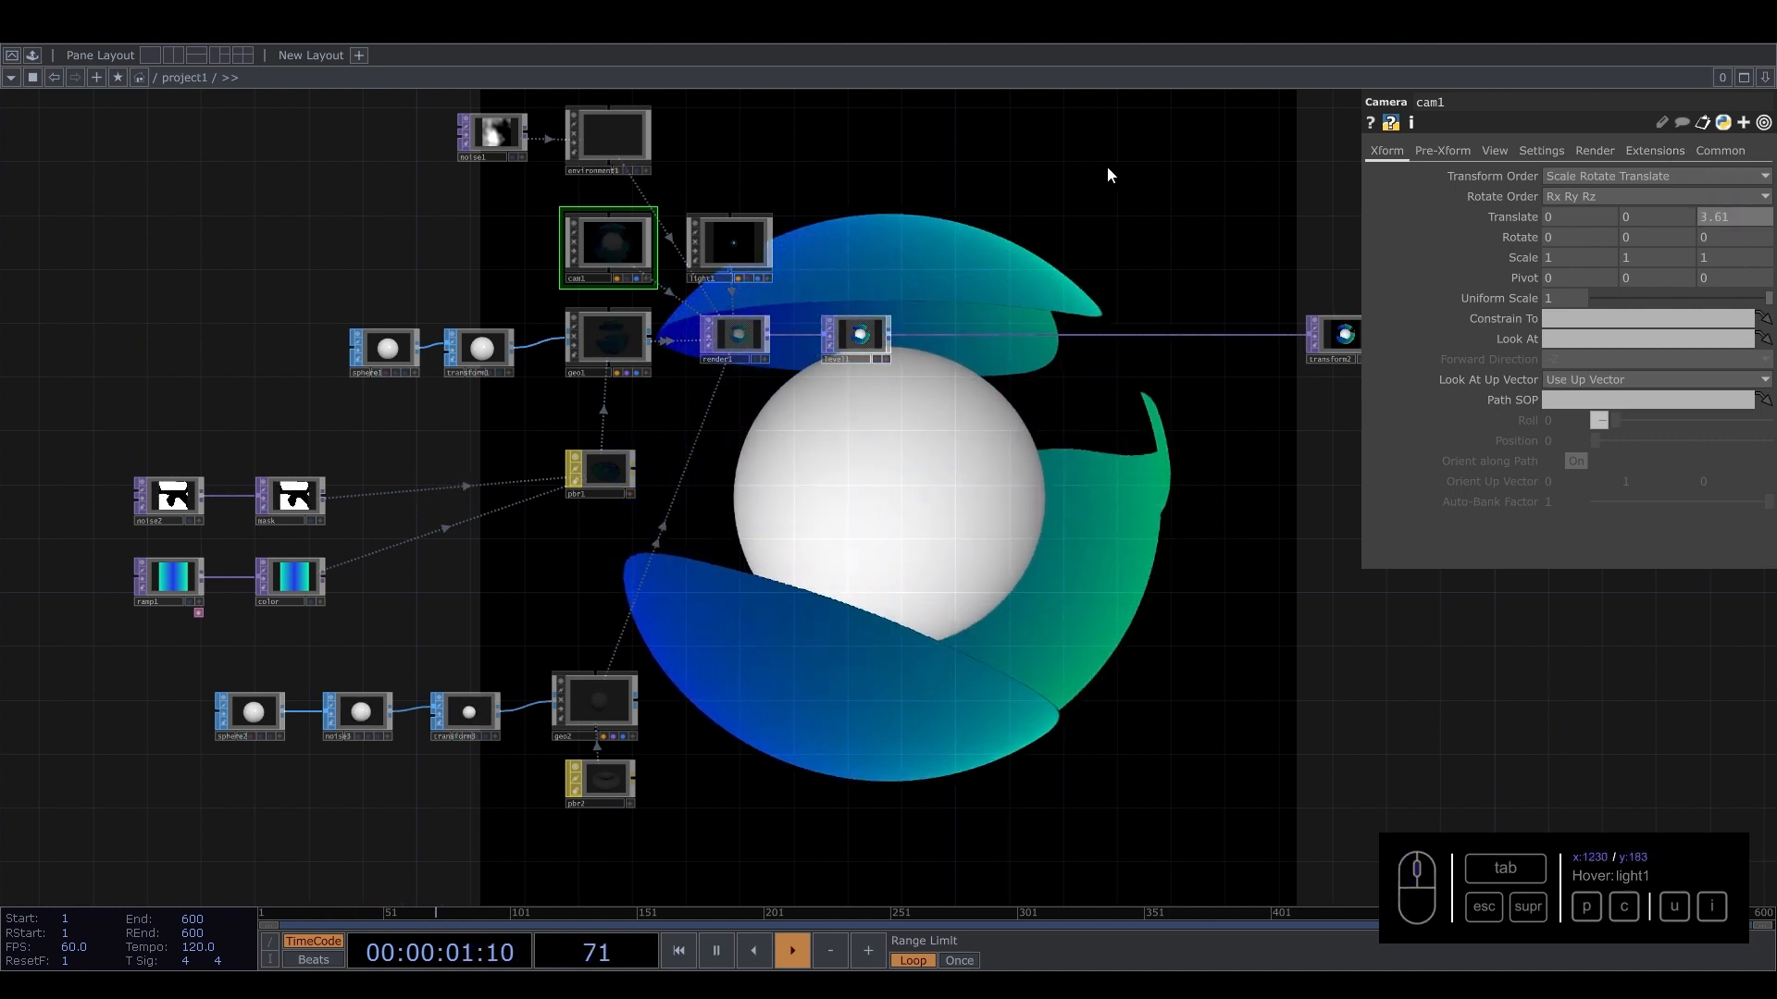
Select noise2 and set its first Translate field to 1.
{"action": "left_click_drag", "start_coordinate": [1055, 268], "coordinate": [1090, 653]}
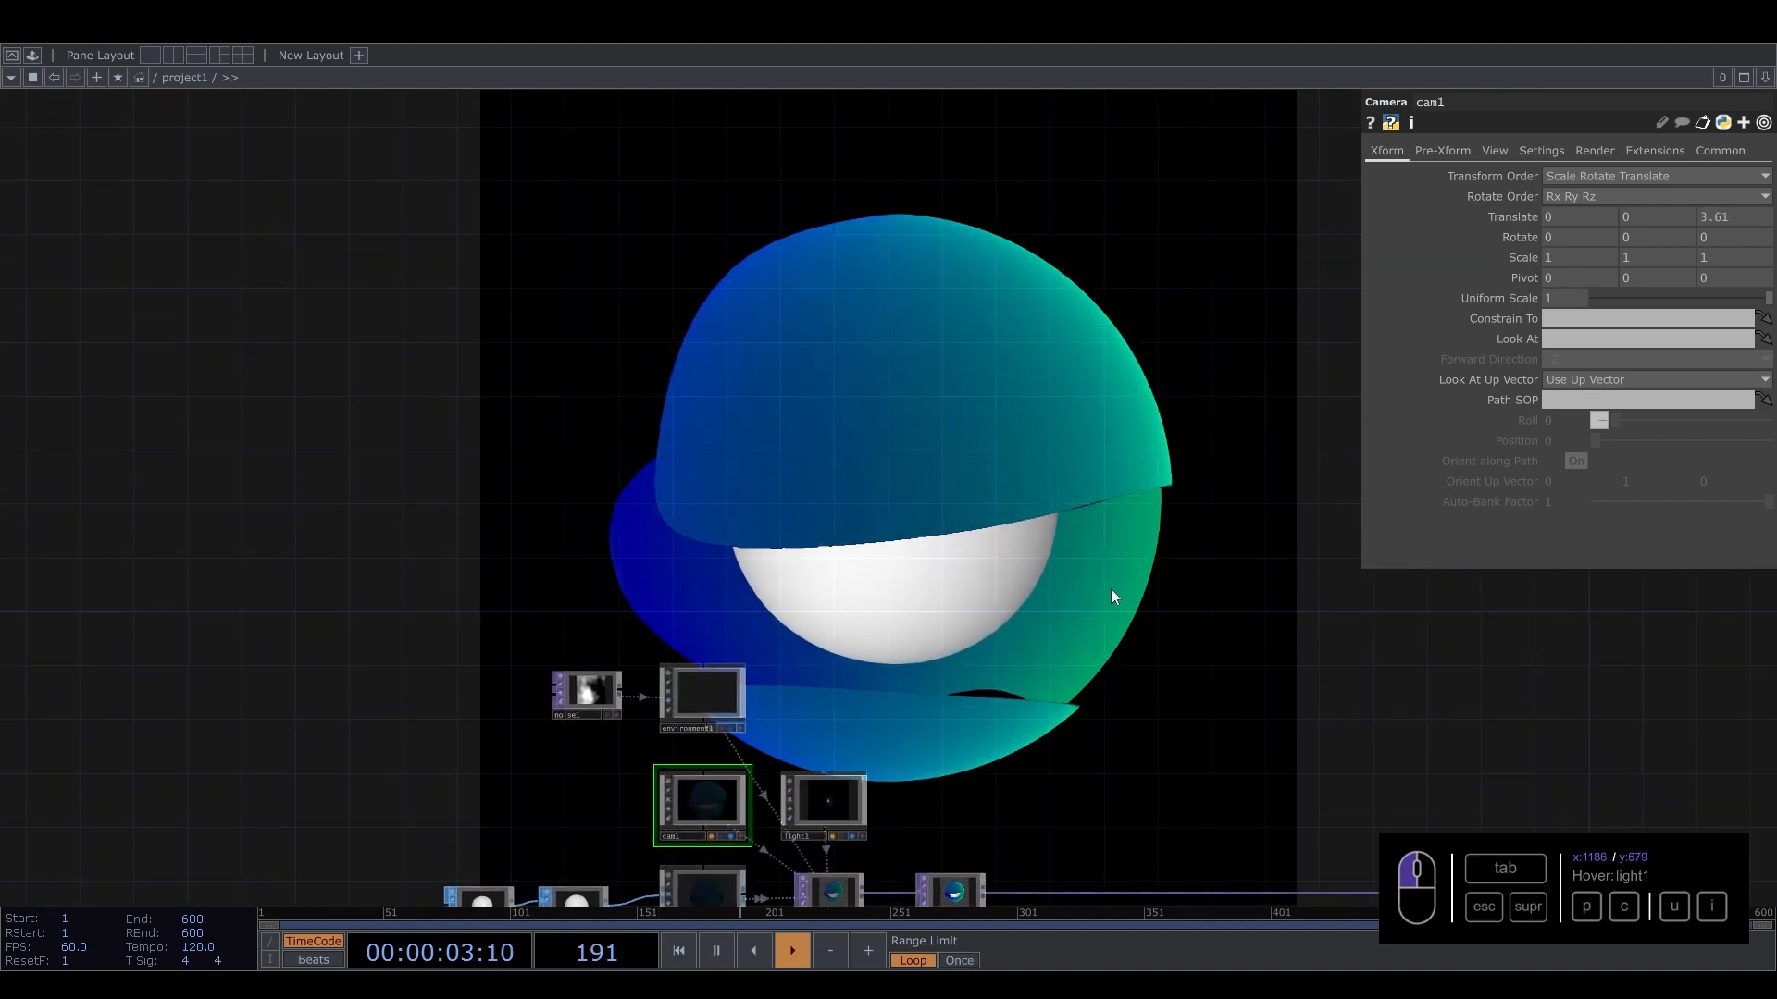
{"action": "left_click_drag", "start_coordinate": [1066, 567], "coordinate": [1085, 69]}
{"action": "left_click", "coordinate": [260, 542]}
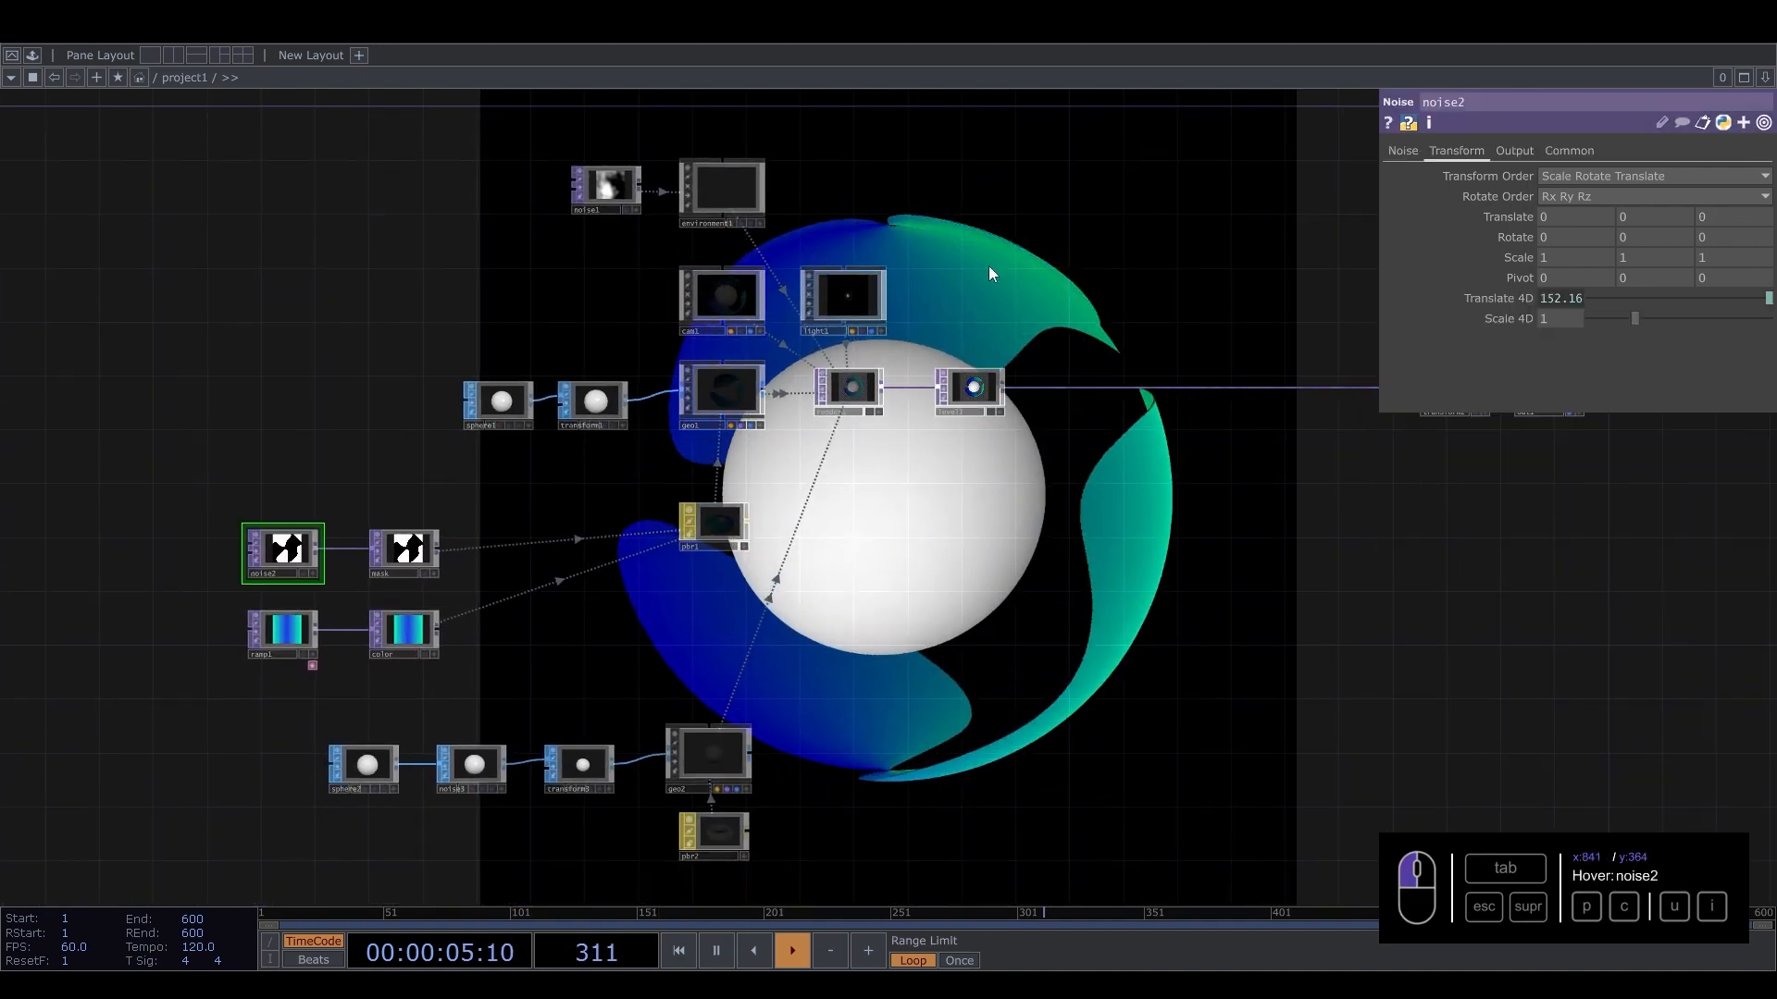
{"action": "left_click_drag", "start_coordinate": [1772, 212], "coordinate": [1738, 240]}
{"action": "left_click", "coordinate": [1568, 224]}
{"action": "type", "text": "1.87"}
{"action": "key", "text": "Return"}
Move transform2 further right along the output chain to make room after level1.
{"action": "left_click_drag", "start_coordinate": [1096, 242], "coordinate": [837, 379]}
{"action": "left_click_drag", "start_coordinate": [1081, 331], "coordinate": [816, 303]}
{"action": "right_click_drag", "start_coordinate": [1022, 567], "coordinate": [857, 502]}
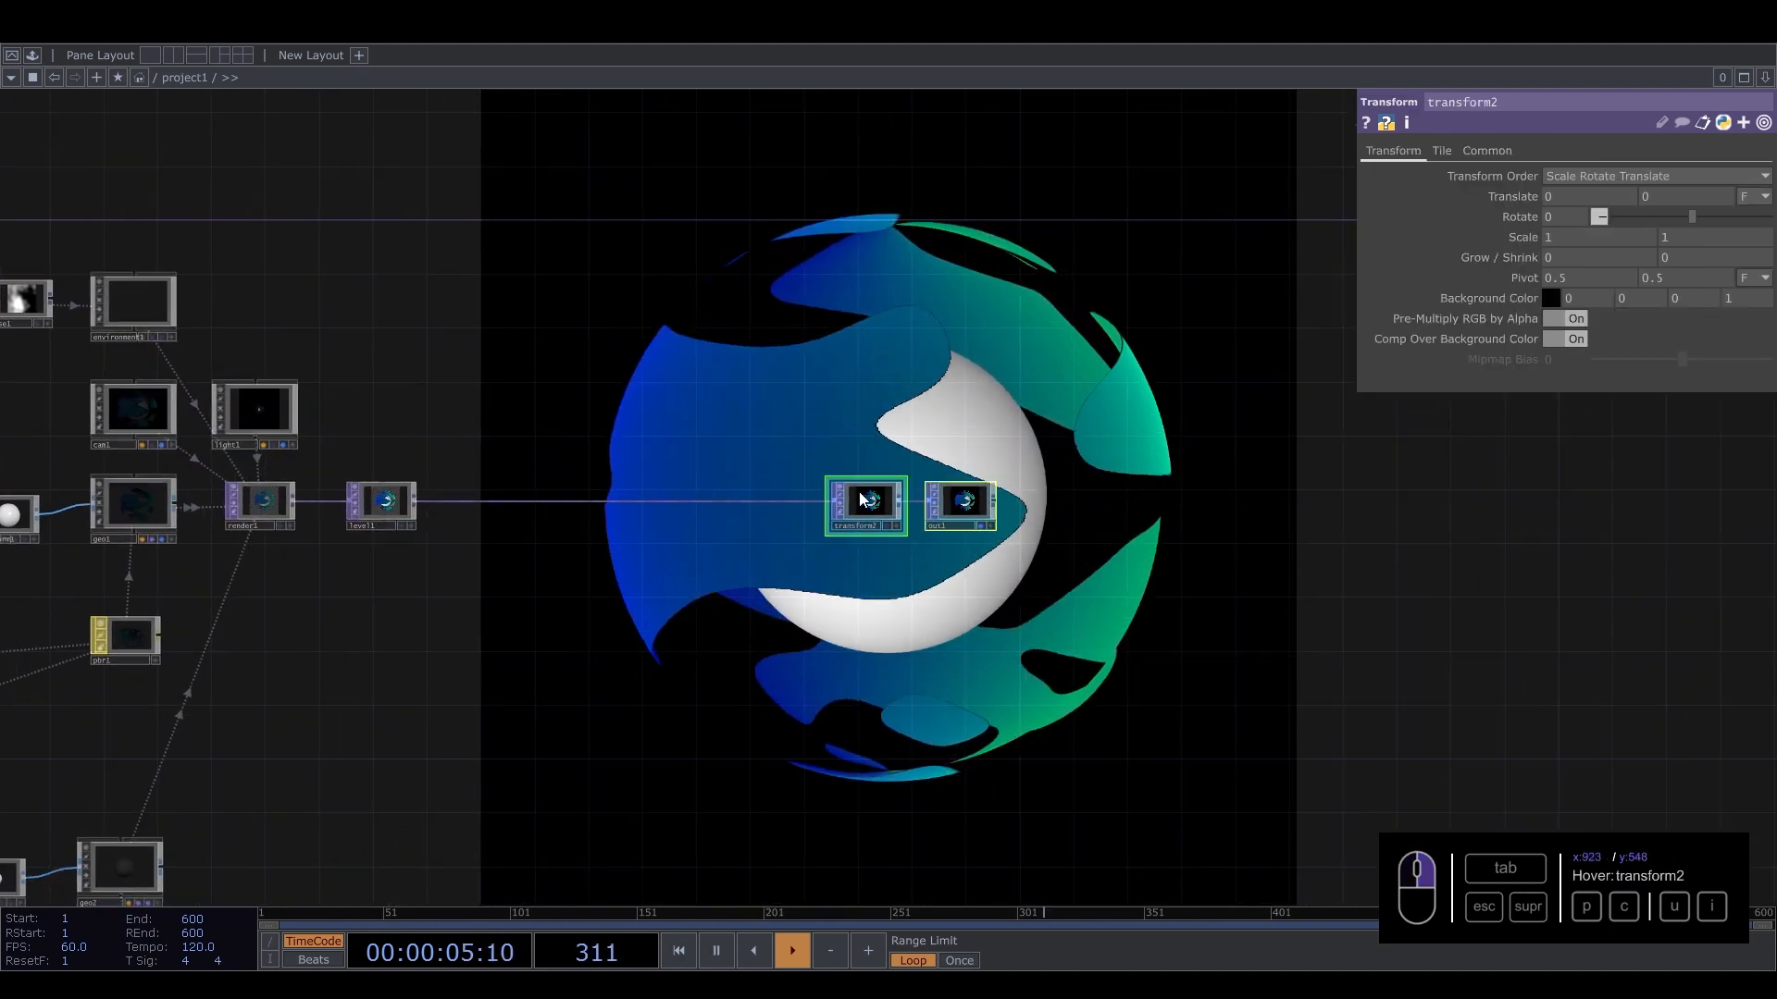
{"action": "left_click_drag", "start_coordinate": [859, 501], "coordinate": [1133, 501]}
{"action": "scroll", "coordinate": [435, 471], "scroll_direction": "up", "scroll_amount": 5}
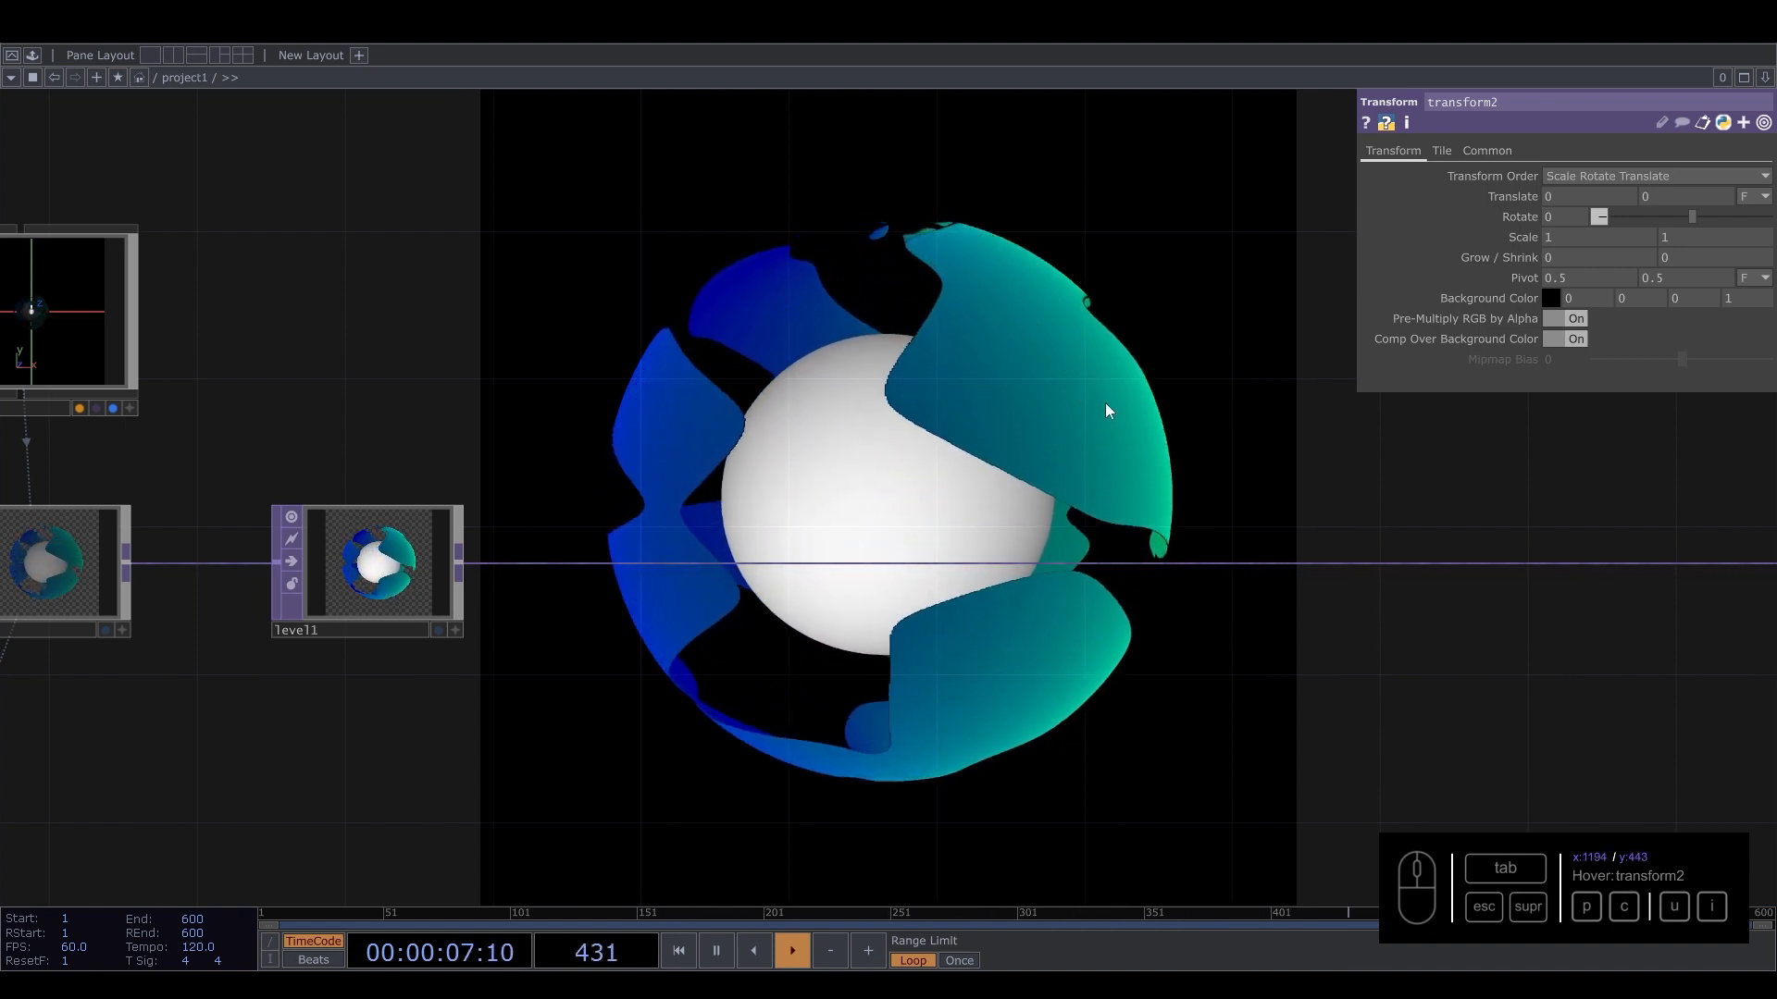
{"action": "left_click_drag", "start_coordinate": [715, 398], "coordinate": [913, 354]}
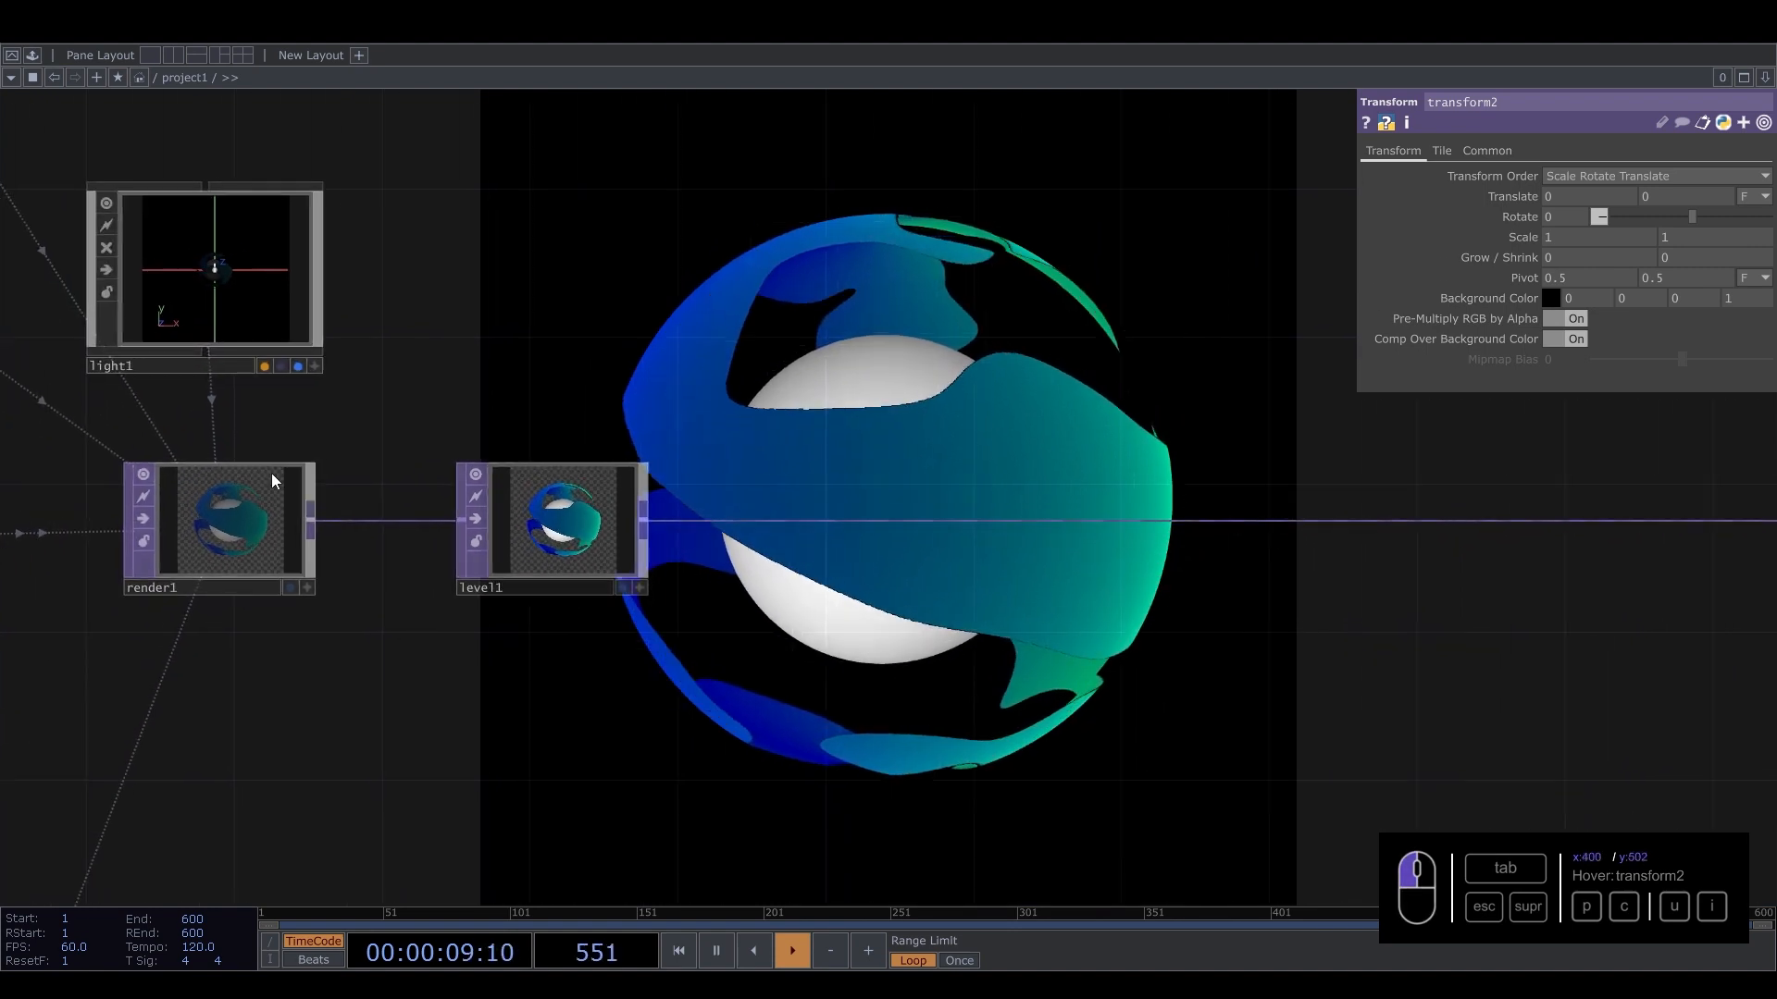
Switch render1's pixel format between 32-bit float (RGBA) and 8-bit fixed (RGBA) to compare the results.
{"action": "left_click", "coordinate": [242, 508]}
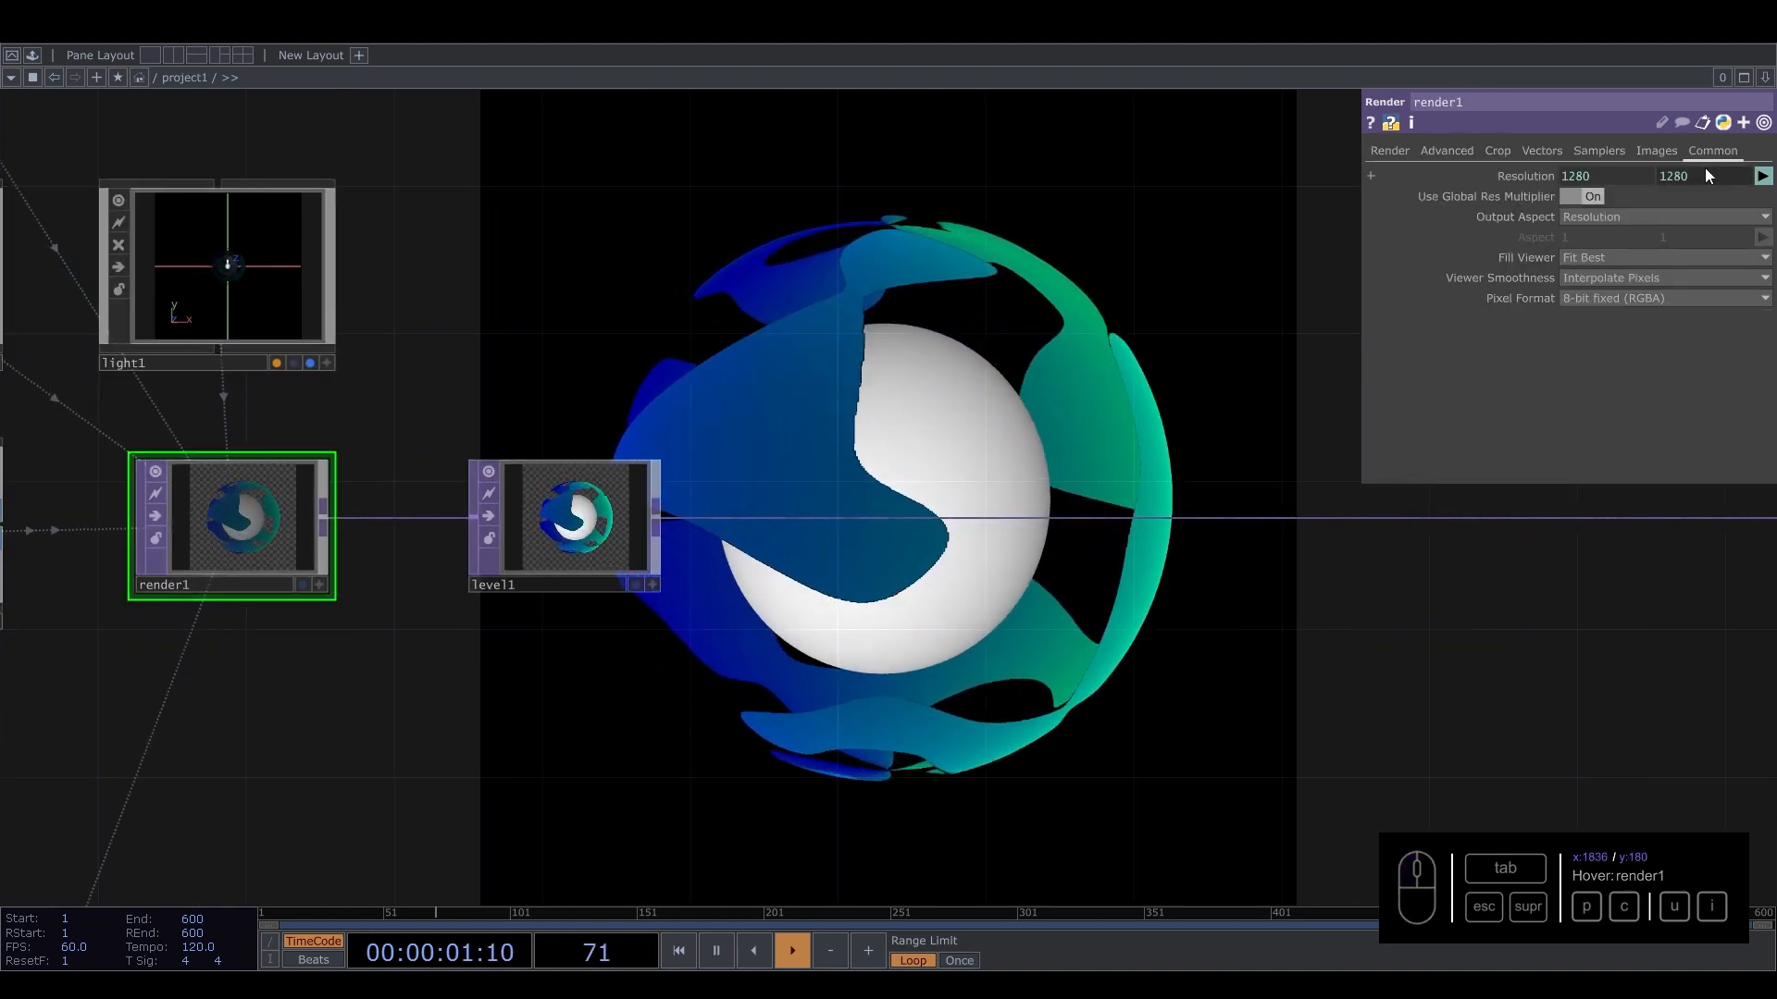
{"action": "left_click", "coordinate": [1596, 298]}
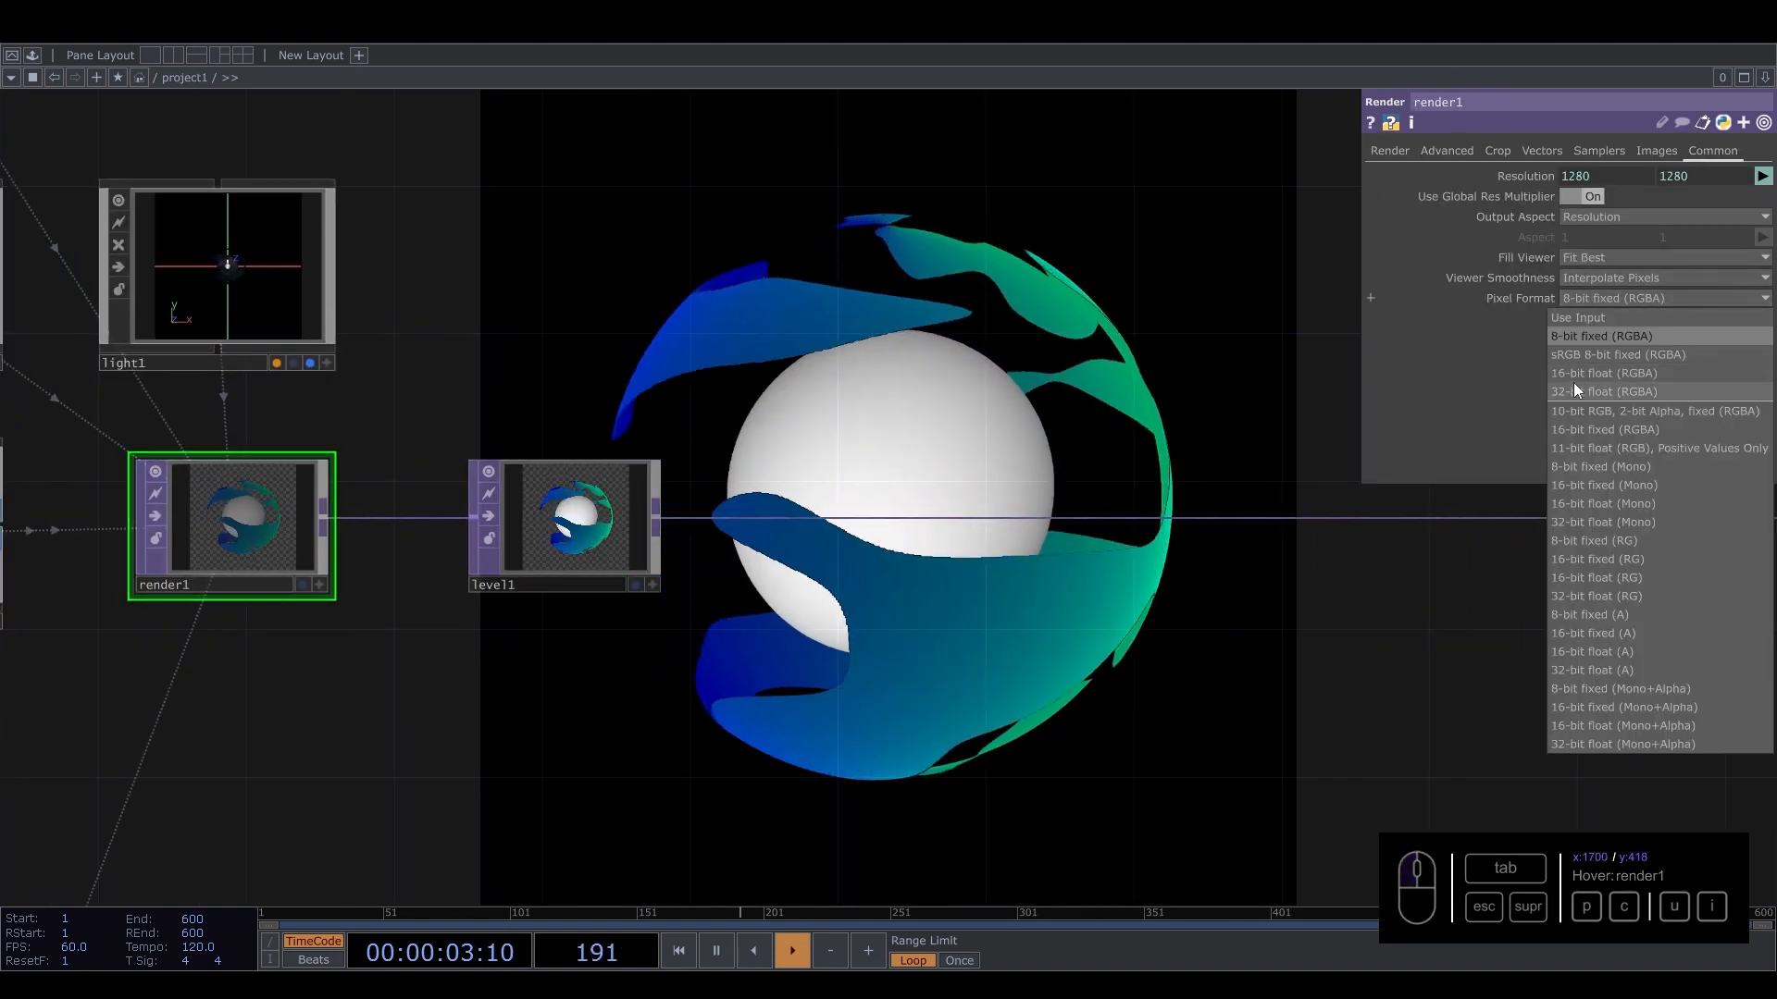
{"action": "left_click", "coordinate": [1573, 385]}
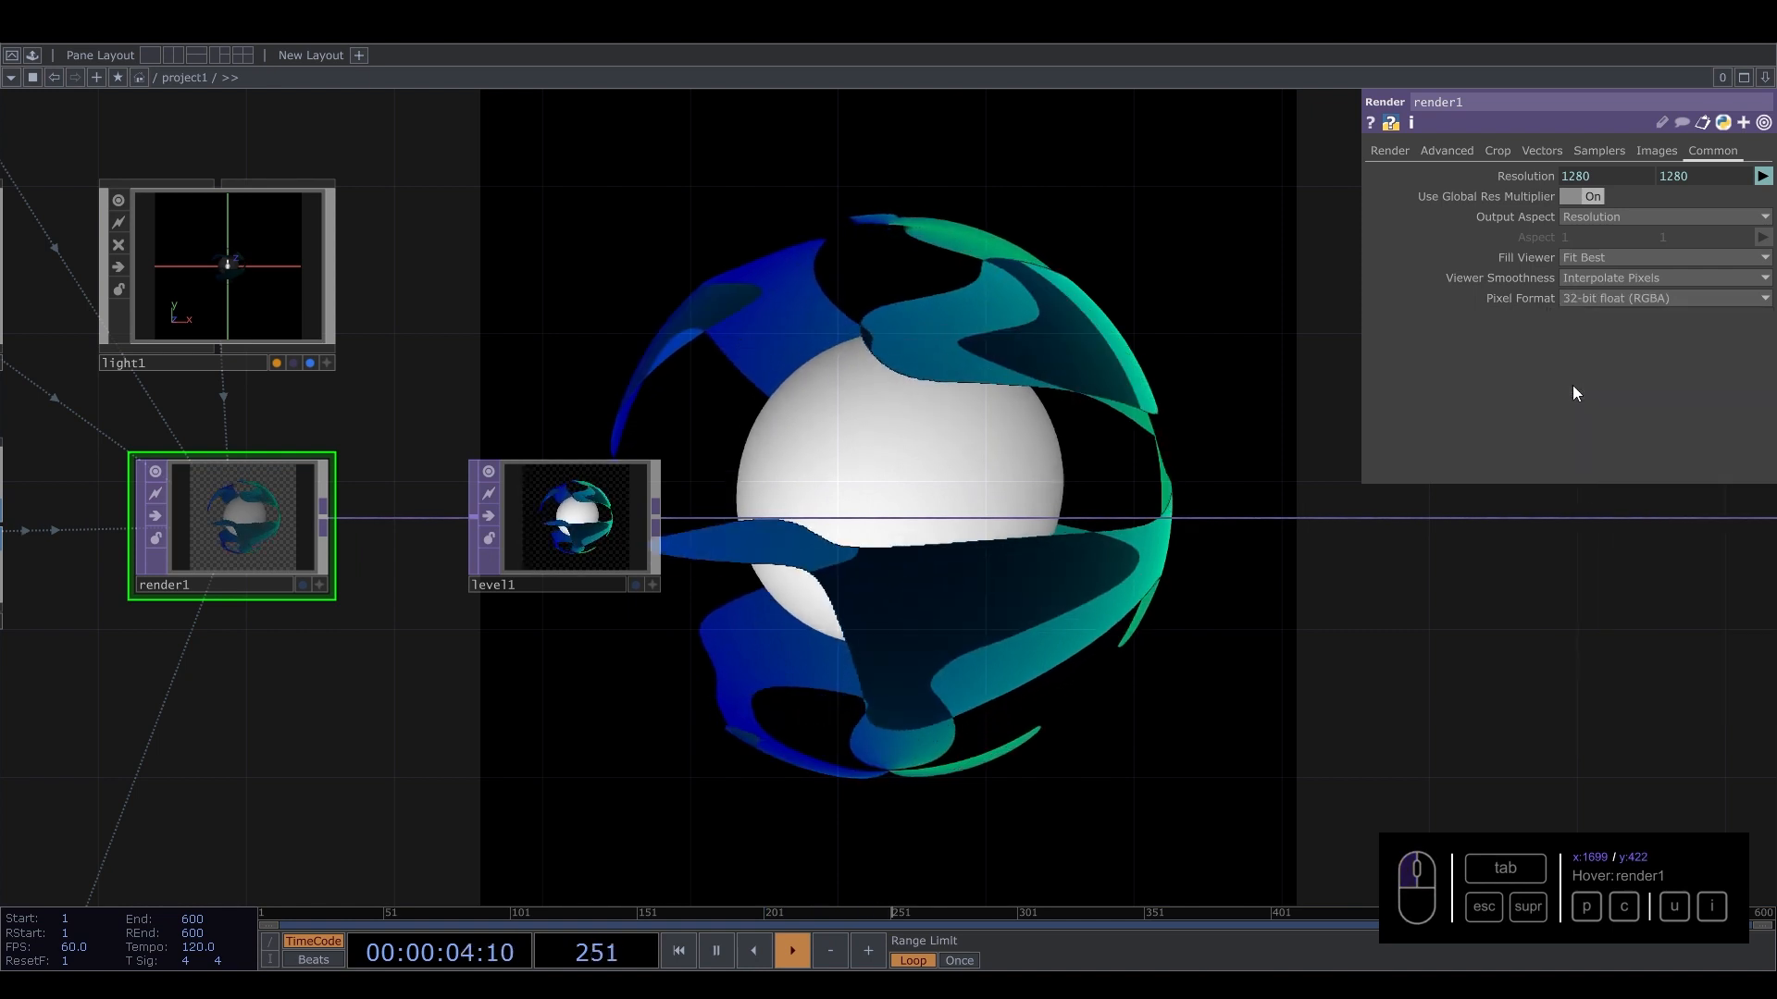
{"action": "left_click", "coordinate": [1610, 298]}
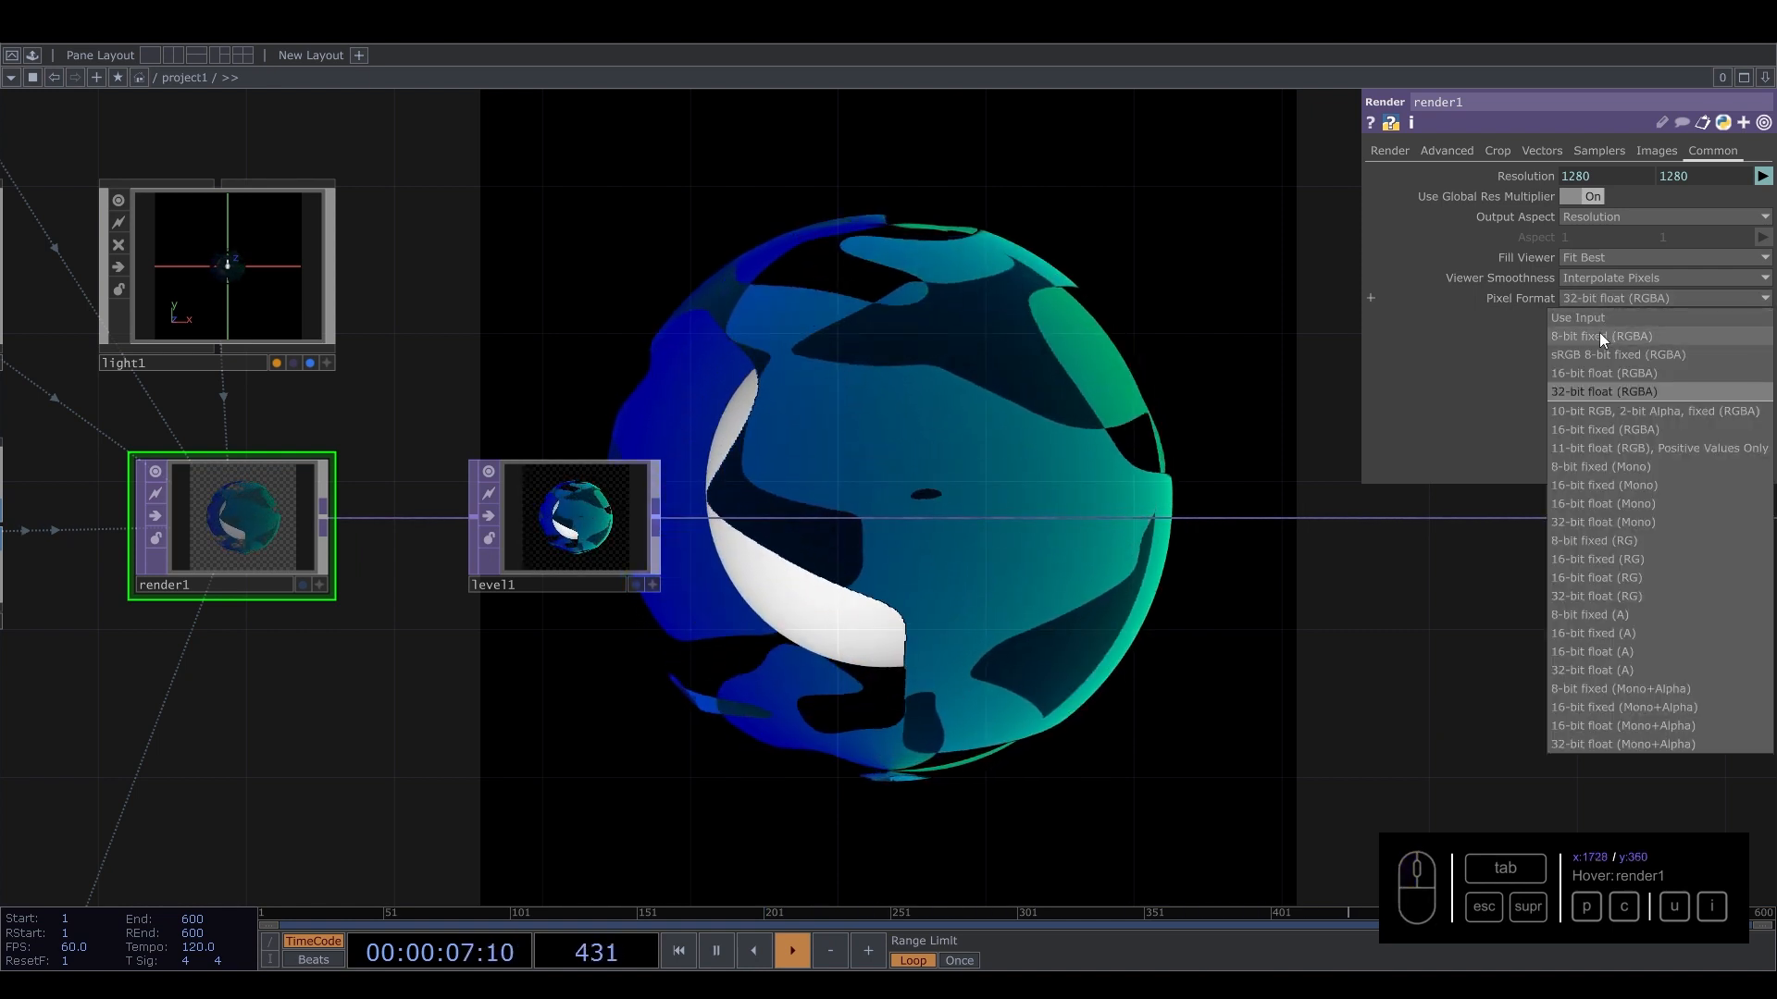
{"action": "left_click", "coordinate": [1591, 337]}
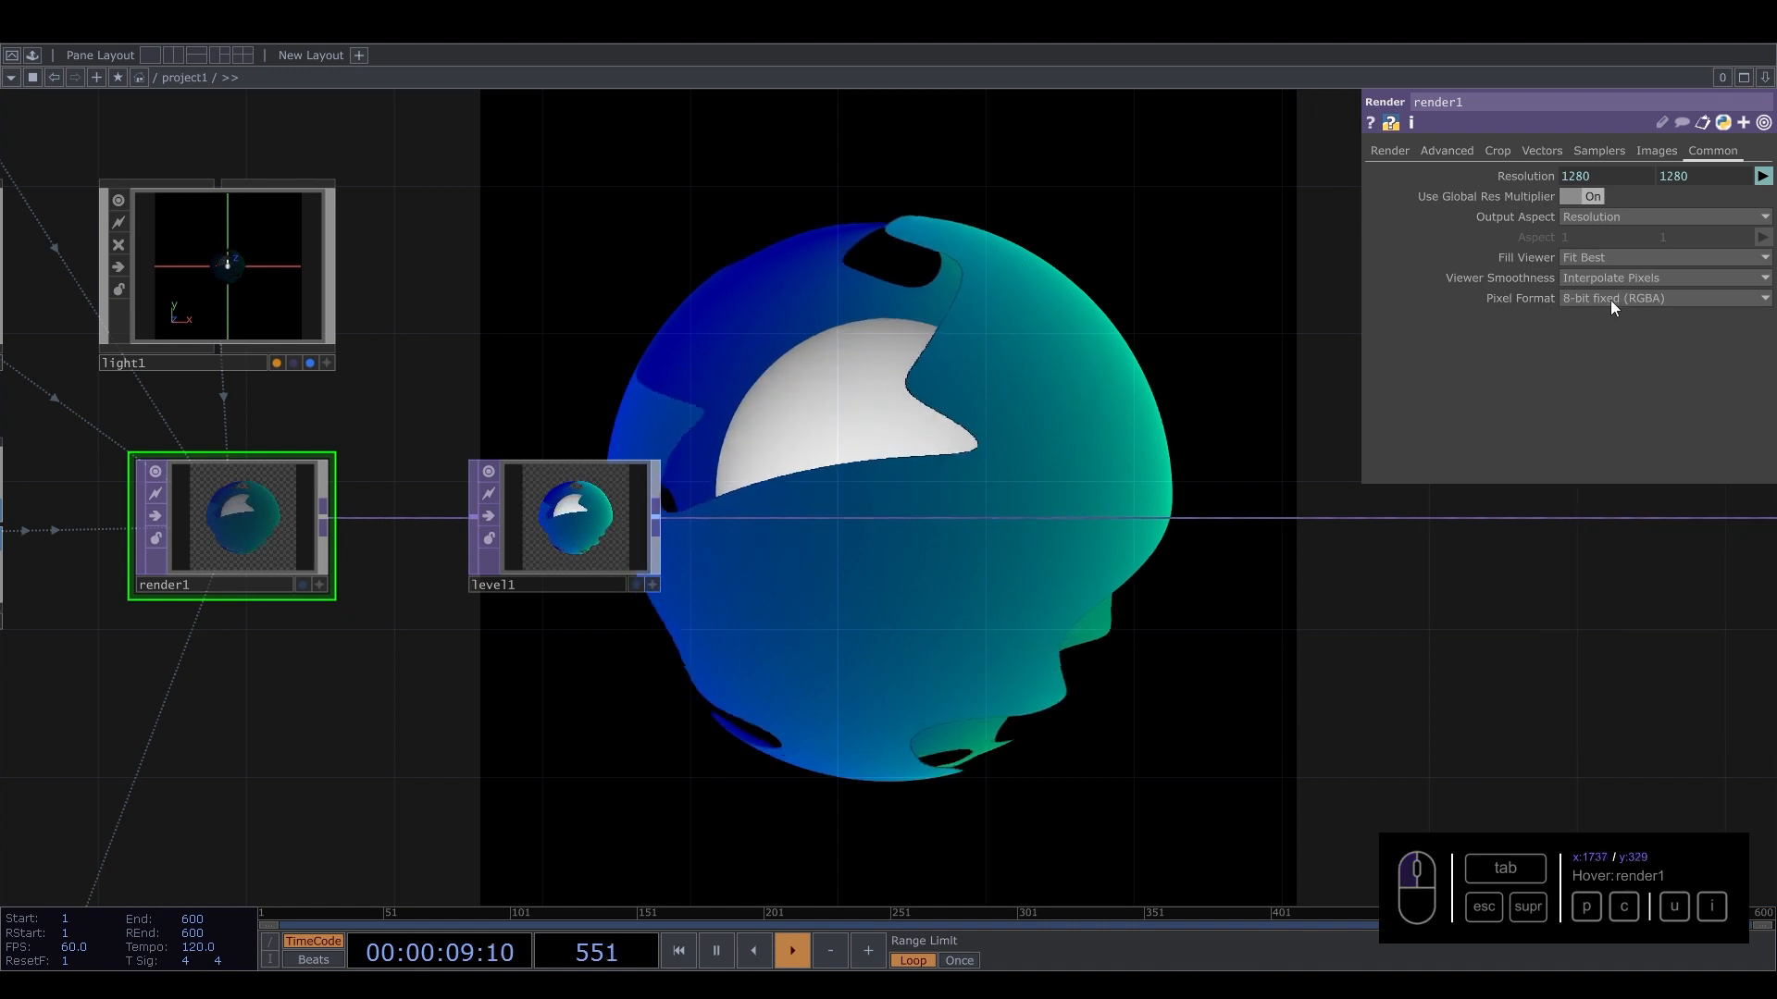
{"action": "left_click", "coordinate": [1610, 299]}
{"action": "left_click", "coordinate": [1597, 392]}
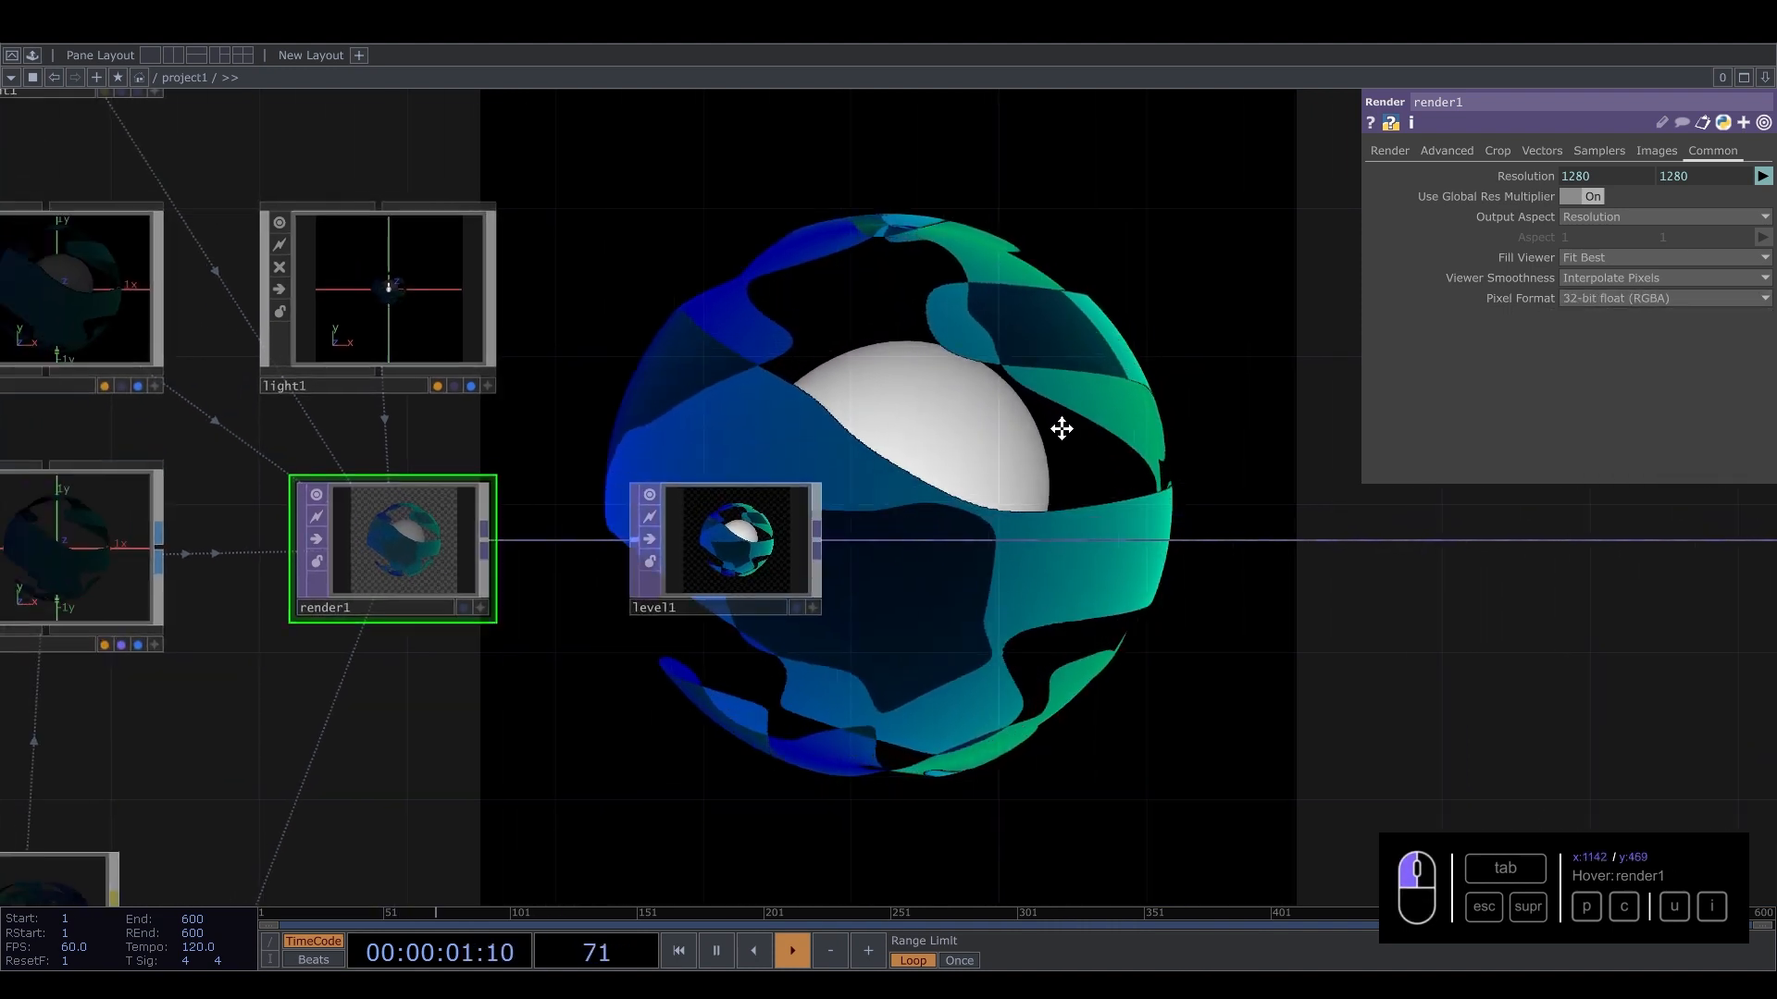
{"action": "left_click", "coordinate": [1586, 300]}
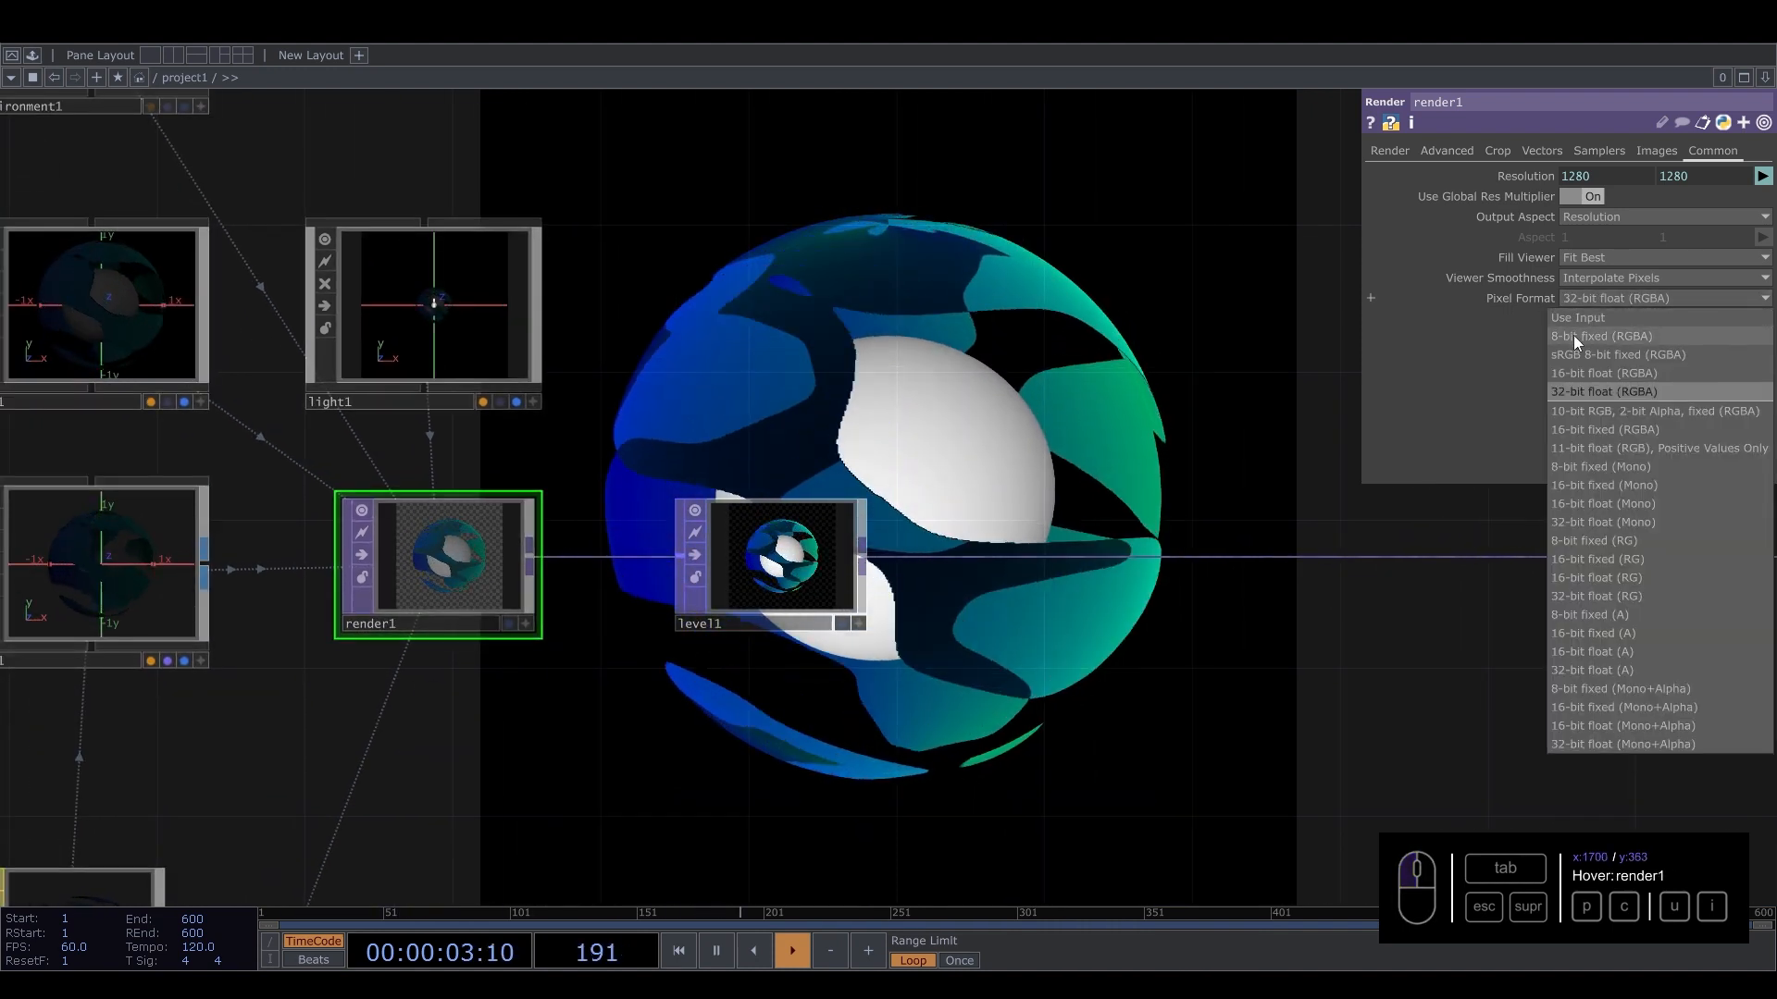
{"action": "left_click", "coordinate": [1573, 336]}
Insert a Null TOP on the wire between render1 and level1.
{"action": "left_click_drag", "start_coordinate": [667, 467], "coordinate": [500, 579]}
{"action": "scroll", "coordinate": [499, 580], "scroll_direction": "down", "scroll_amount": 3}
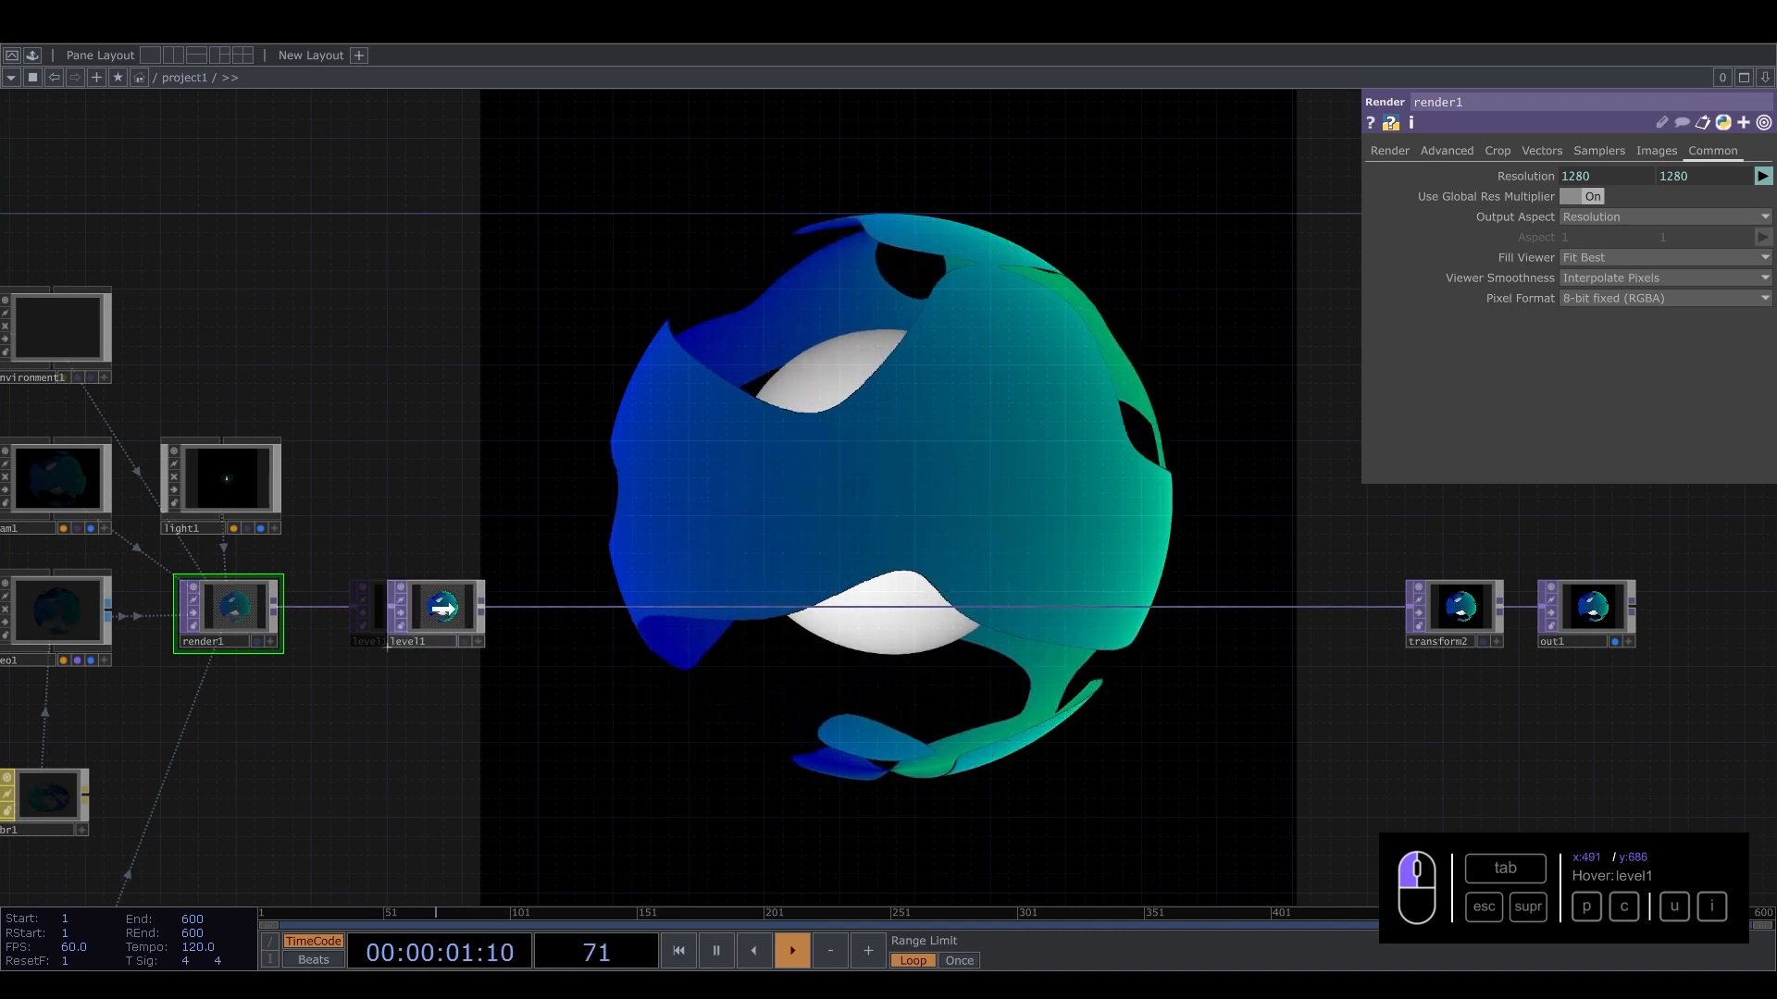
{"action": "scroll", "coordinate": [375, 585], "scroll_direction": "up", "scroll_amount": 2}
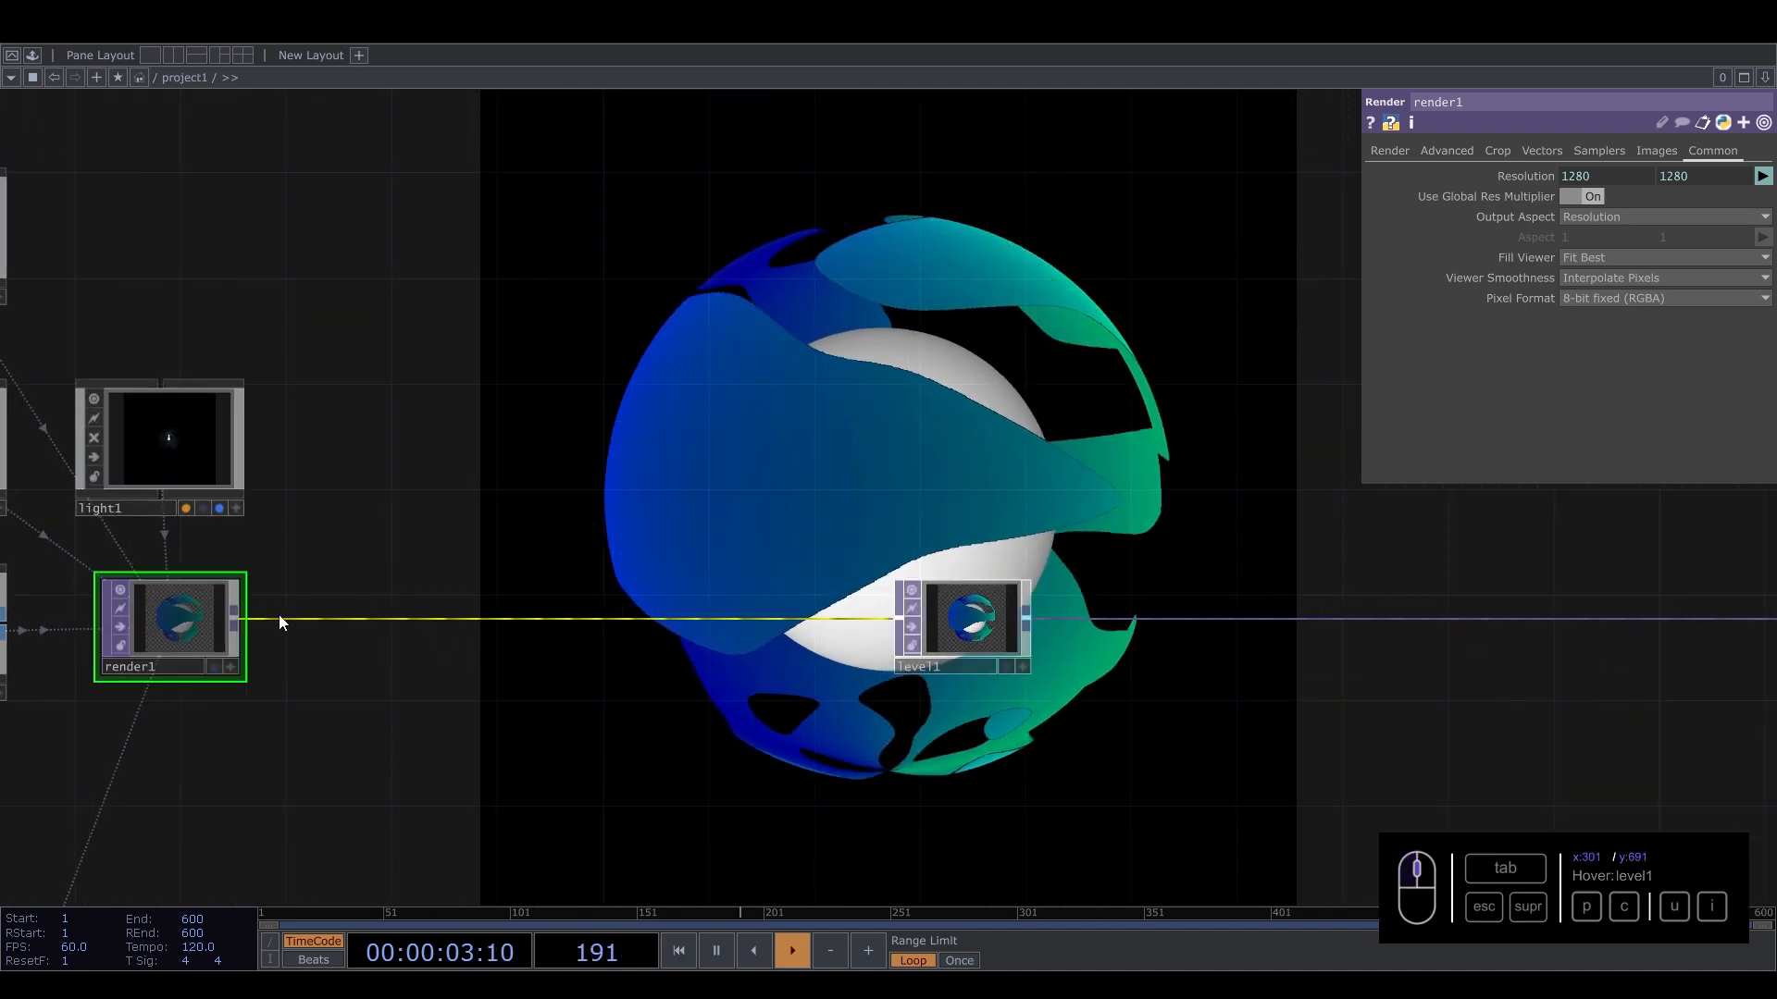
{"action": "right_click", "coordinate": [305, 616]}
{"action": "left_click", "coordinate": [331, 602]}
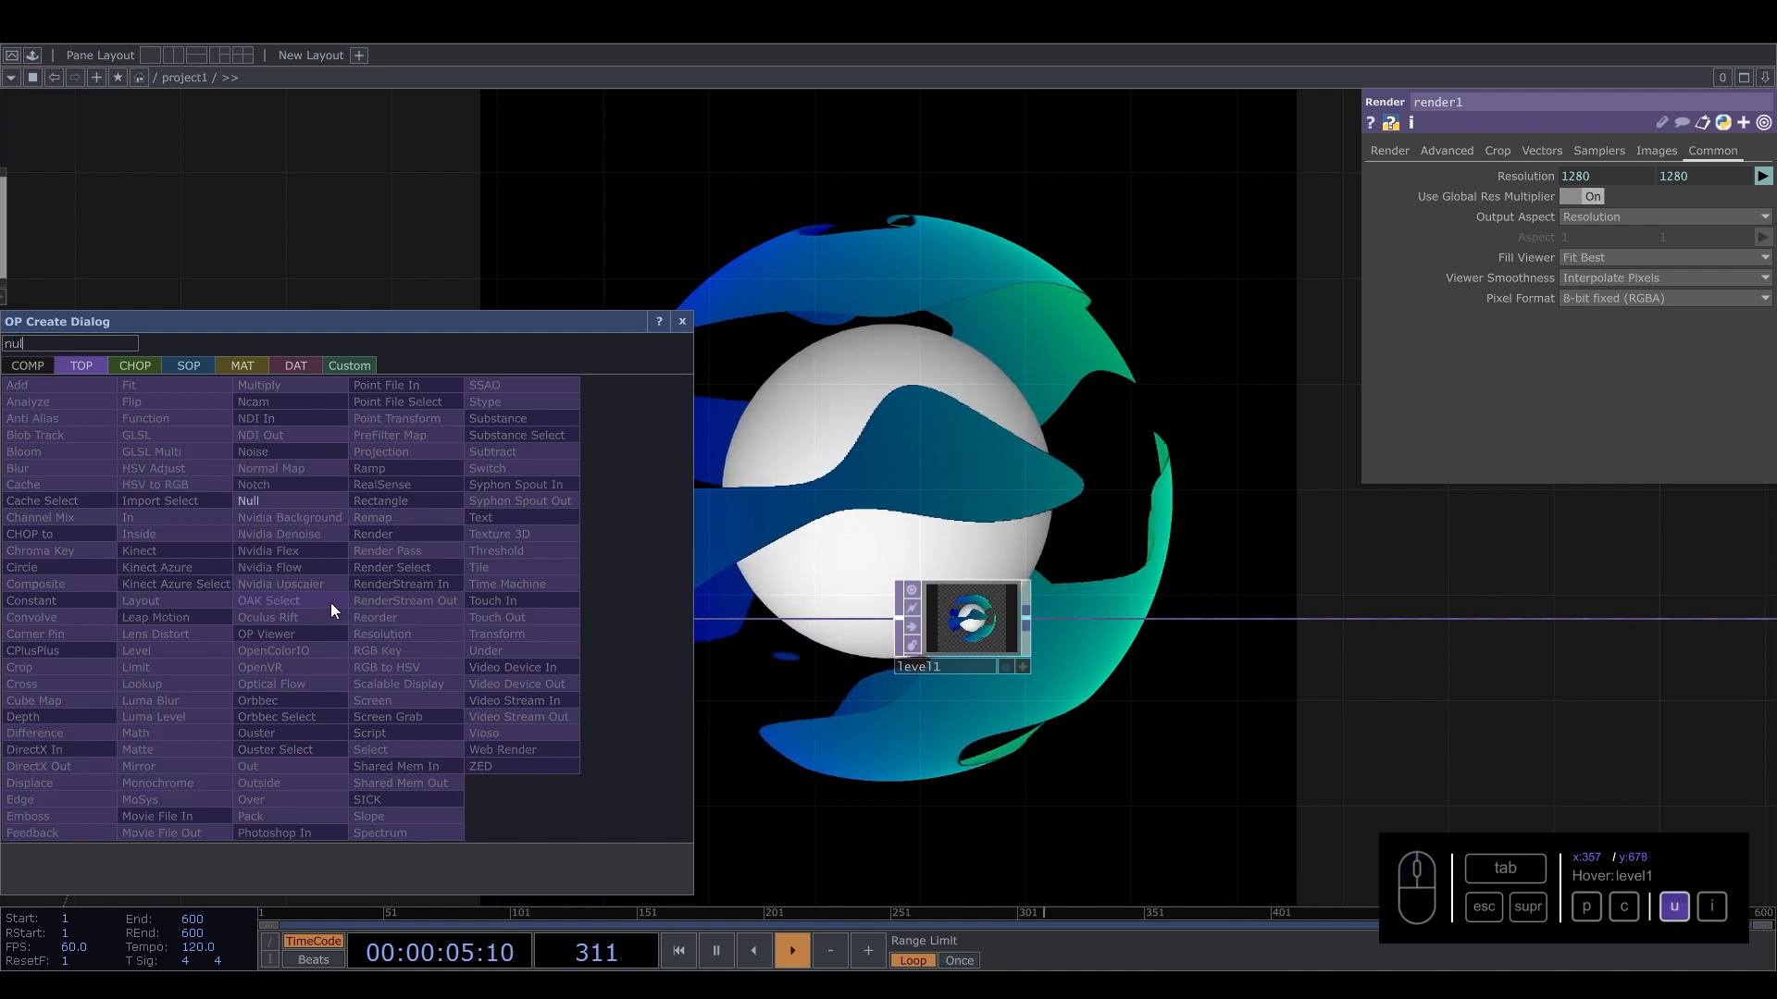
{"action": "left_click", "coordinate": [315, 502]}
{"action": "left_click", "coordinate": [381, 627]}
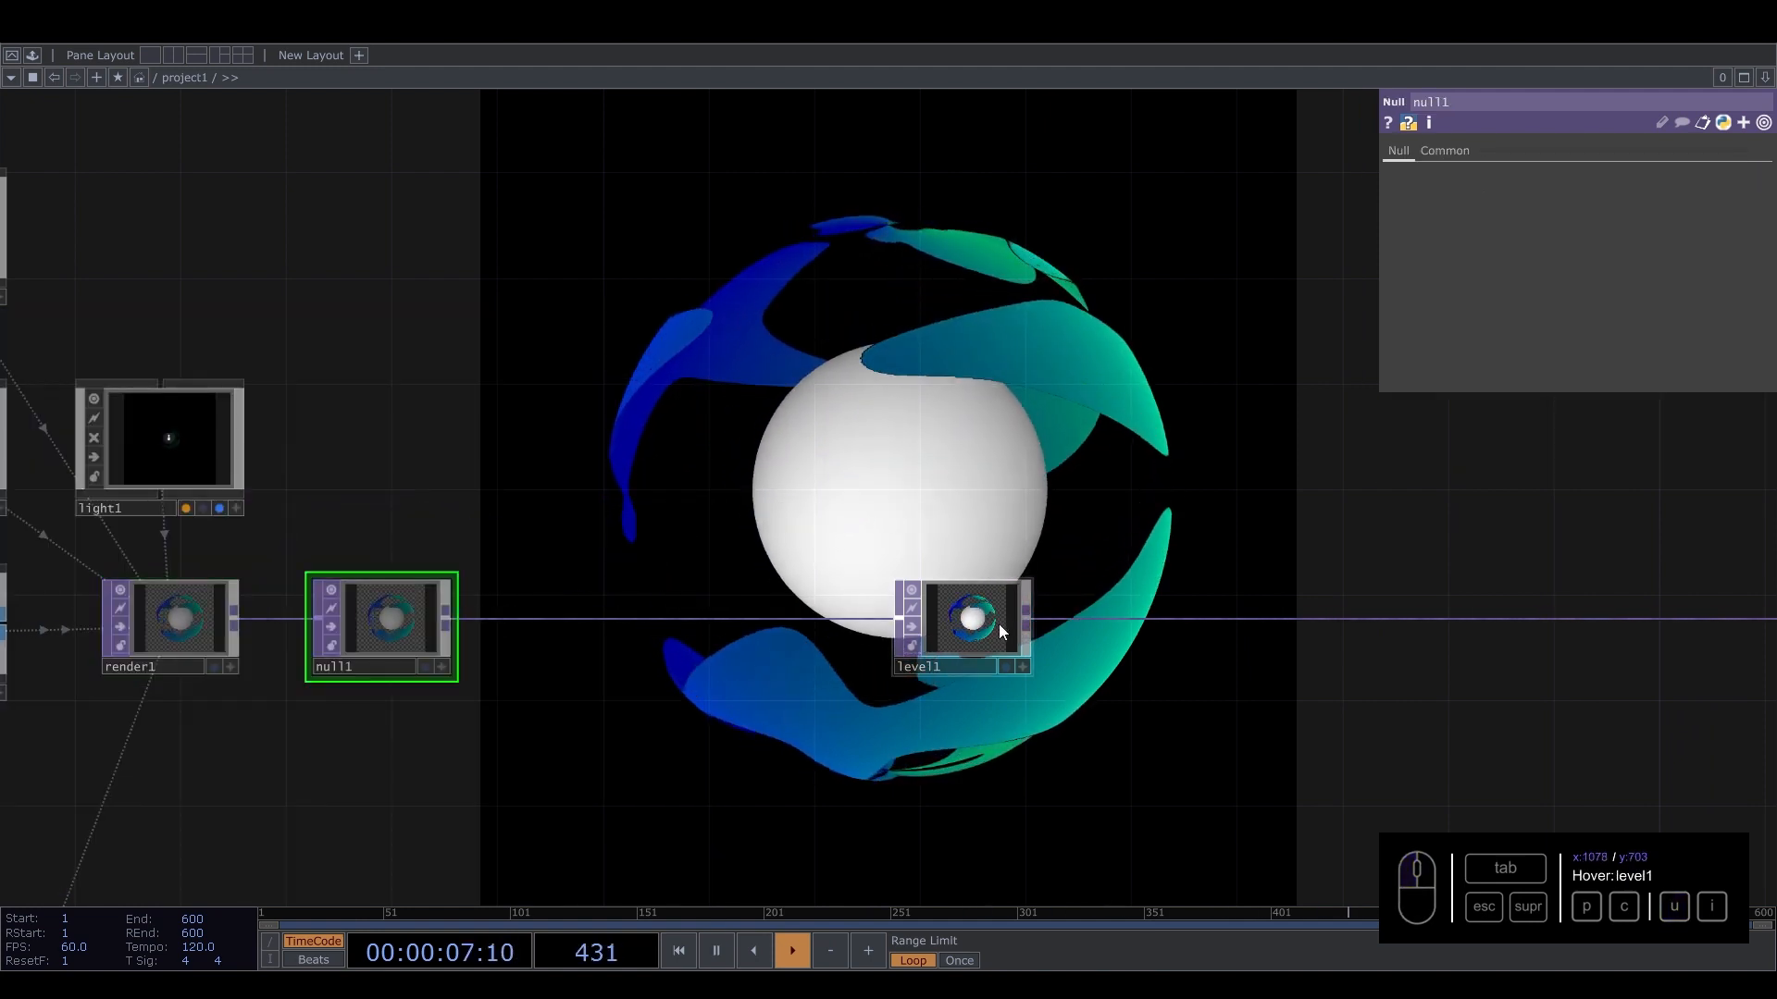
Move level1 to the right and branch a new Feedback TOP off null1's output.
{"action": "left_click_drag", "start_coordinate": [1155, 539], "coordinate": [1194, 404]}
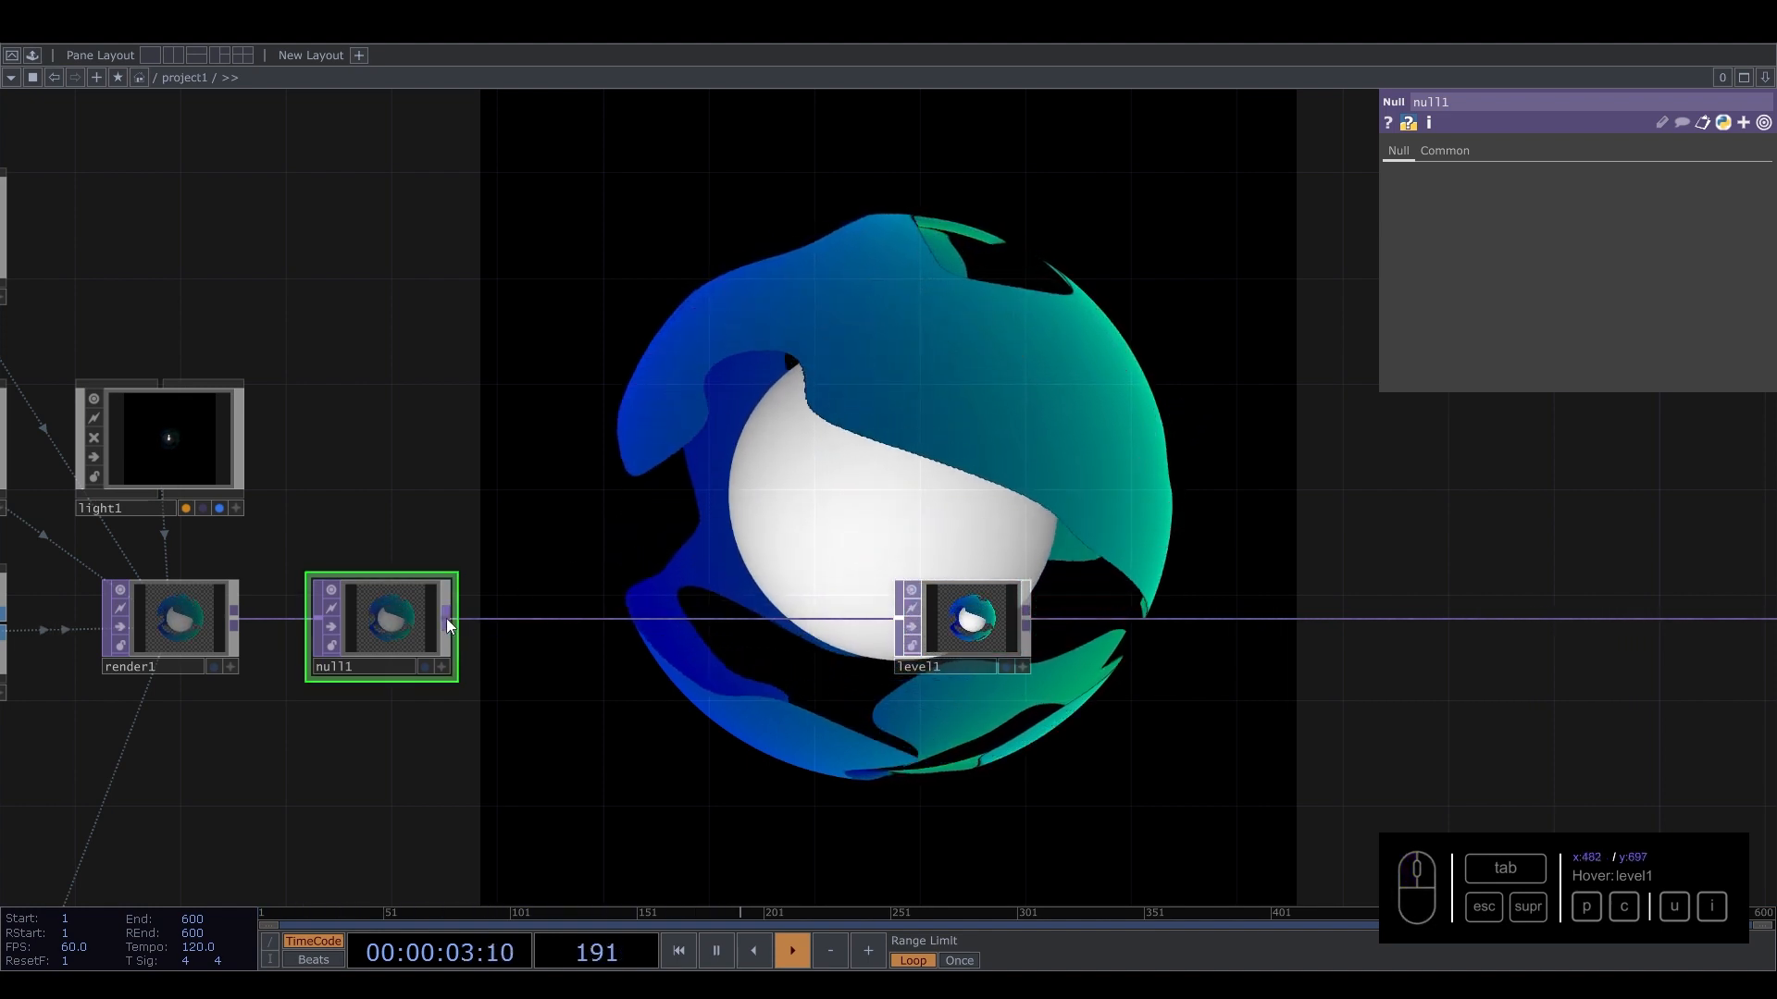
{"action": "left_click_drag", "start_coordinate": [446, 618], "coordinate": [574, 432]}
{"action": "left_click_drag", "start_coordinate": [1002, 620], "coordinate": [1266, 620]}
{"action": "left_click_drag", "start_coordinate": [446, 618], "coordinate": [600, 448]}
{"action": "key", "text": "Tab"}
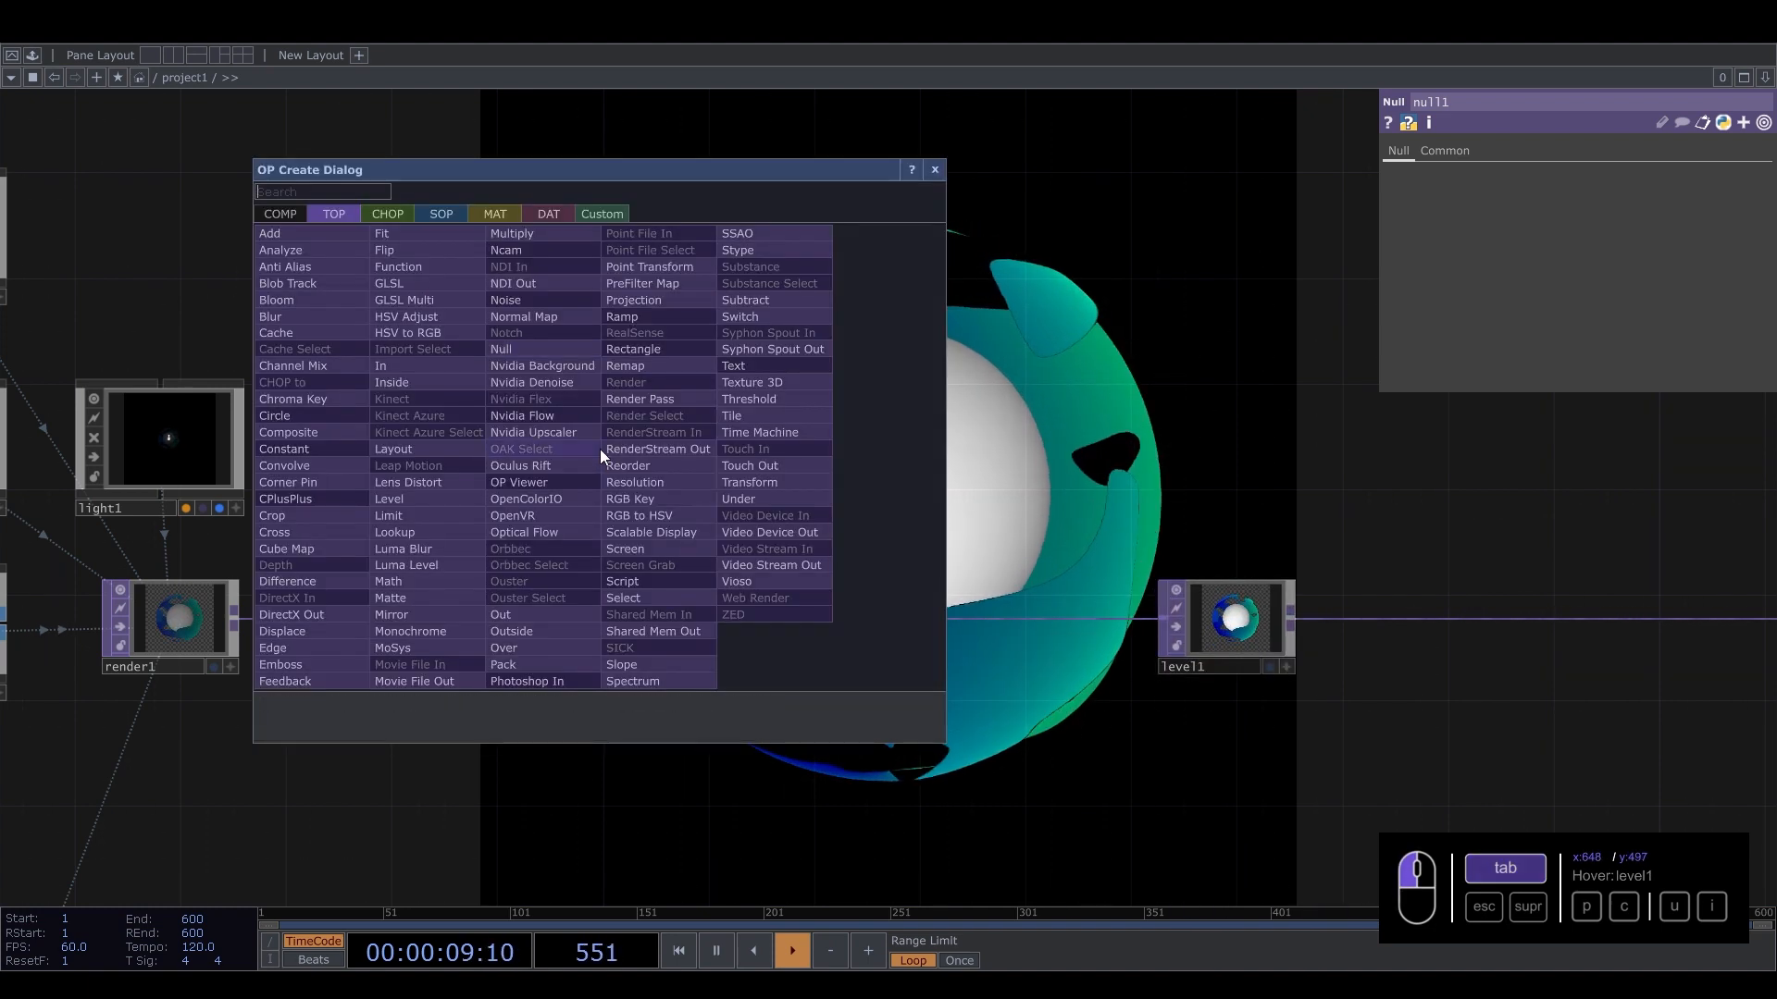
{"action": "left_click", "coordinate": [300, 659]}
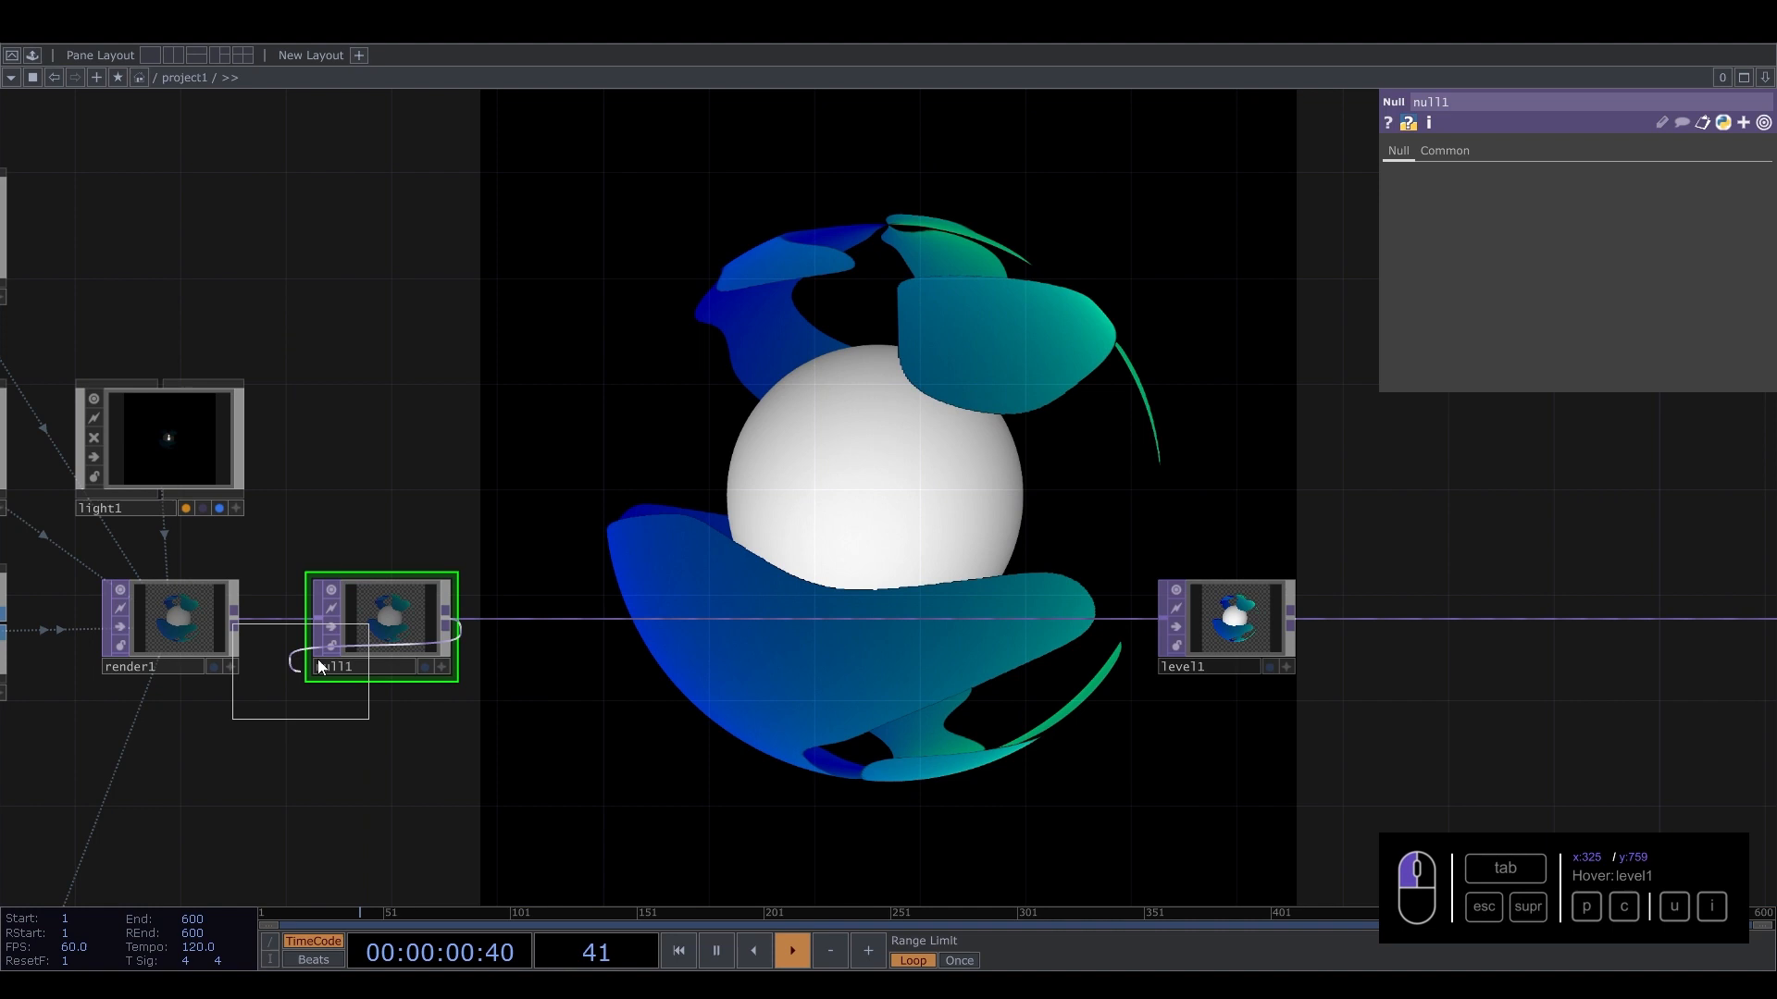
{"action": "left_click", "coordinate": [575, 467]}
Add a Blur TOP connected after feedback1.
{"action": "key", "text": "Tab"}
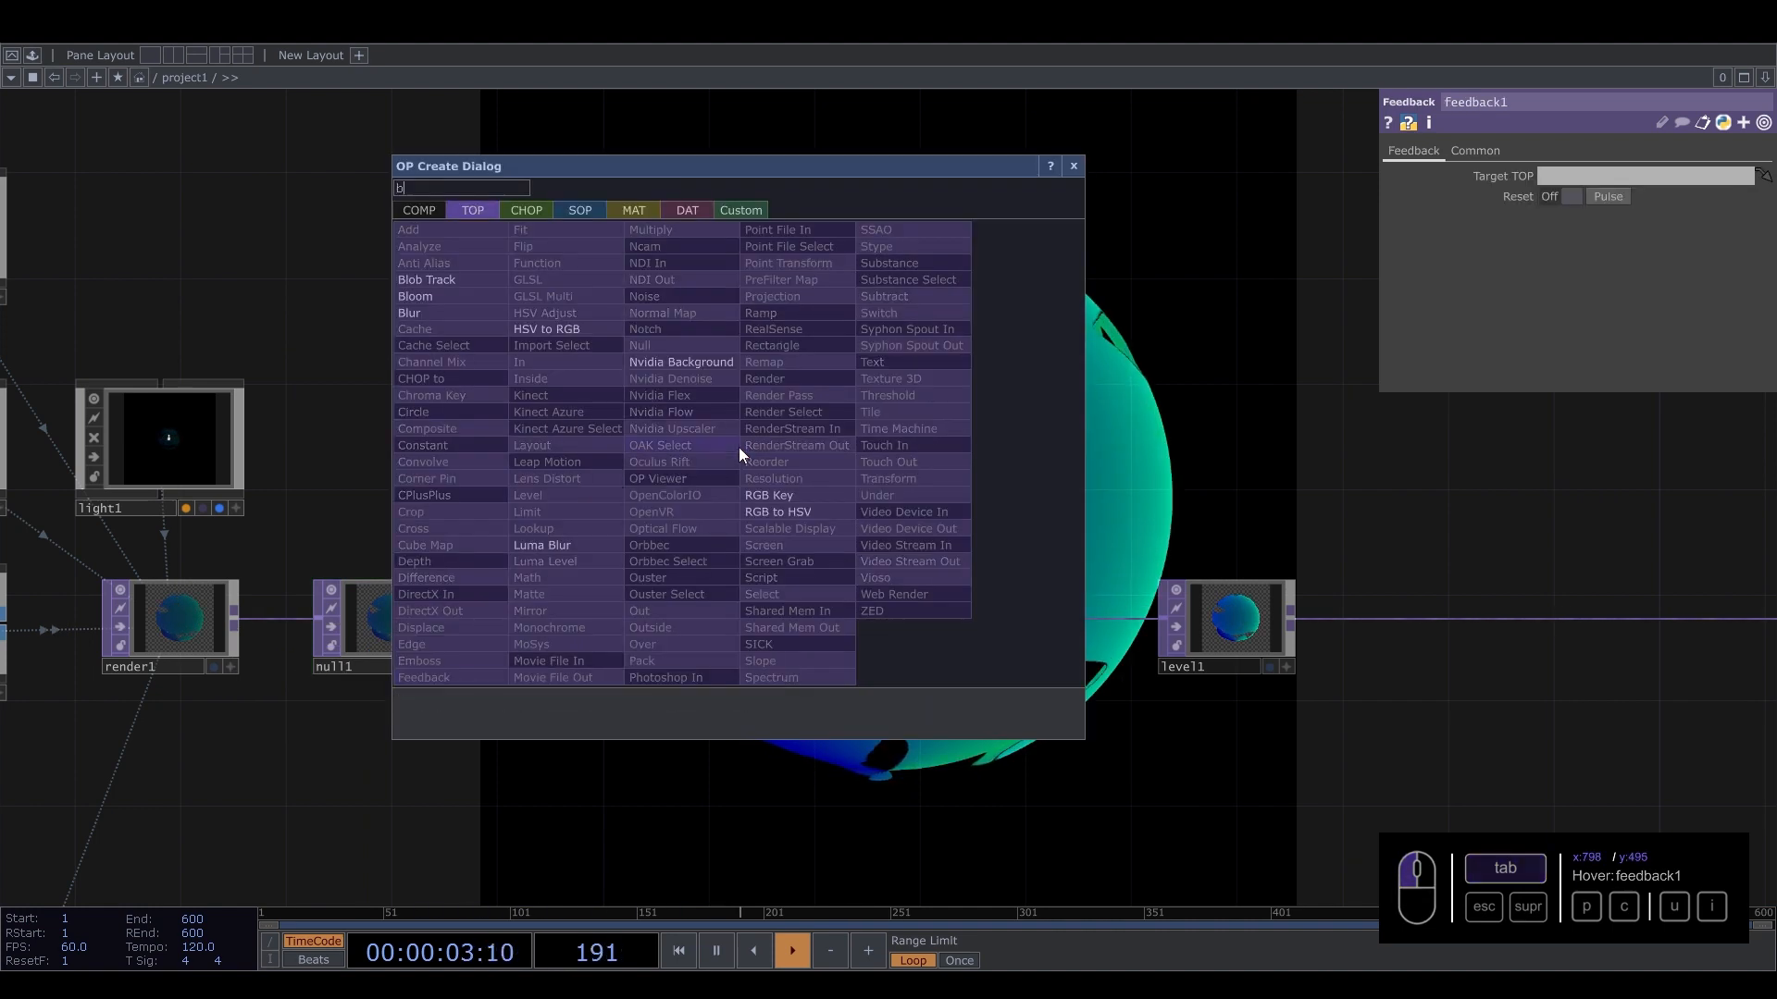
{"action": "type", "text": "blu"}
{"action": "left_click", "coordinate": [412, 312]}
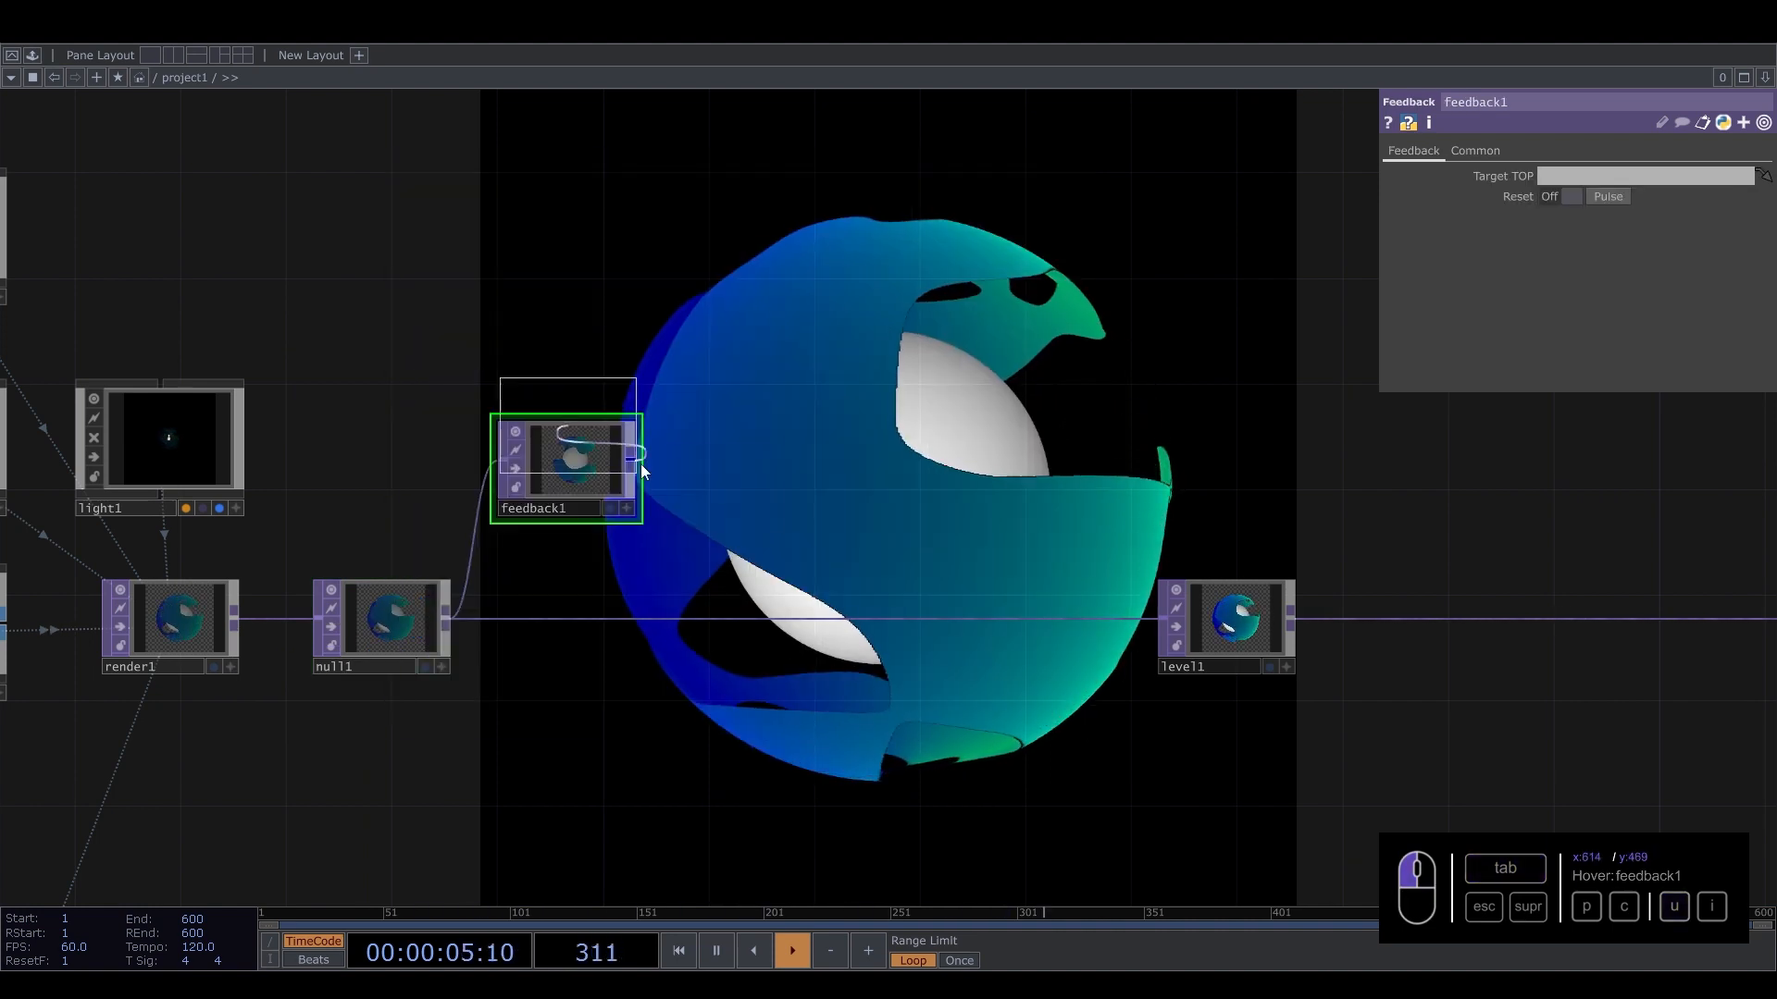
{"action": "left_click", "coordinate": [746, 465]}
Add a Level TOP connected after blur1.
{"action": "key", "text": "Tab"}
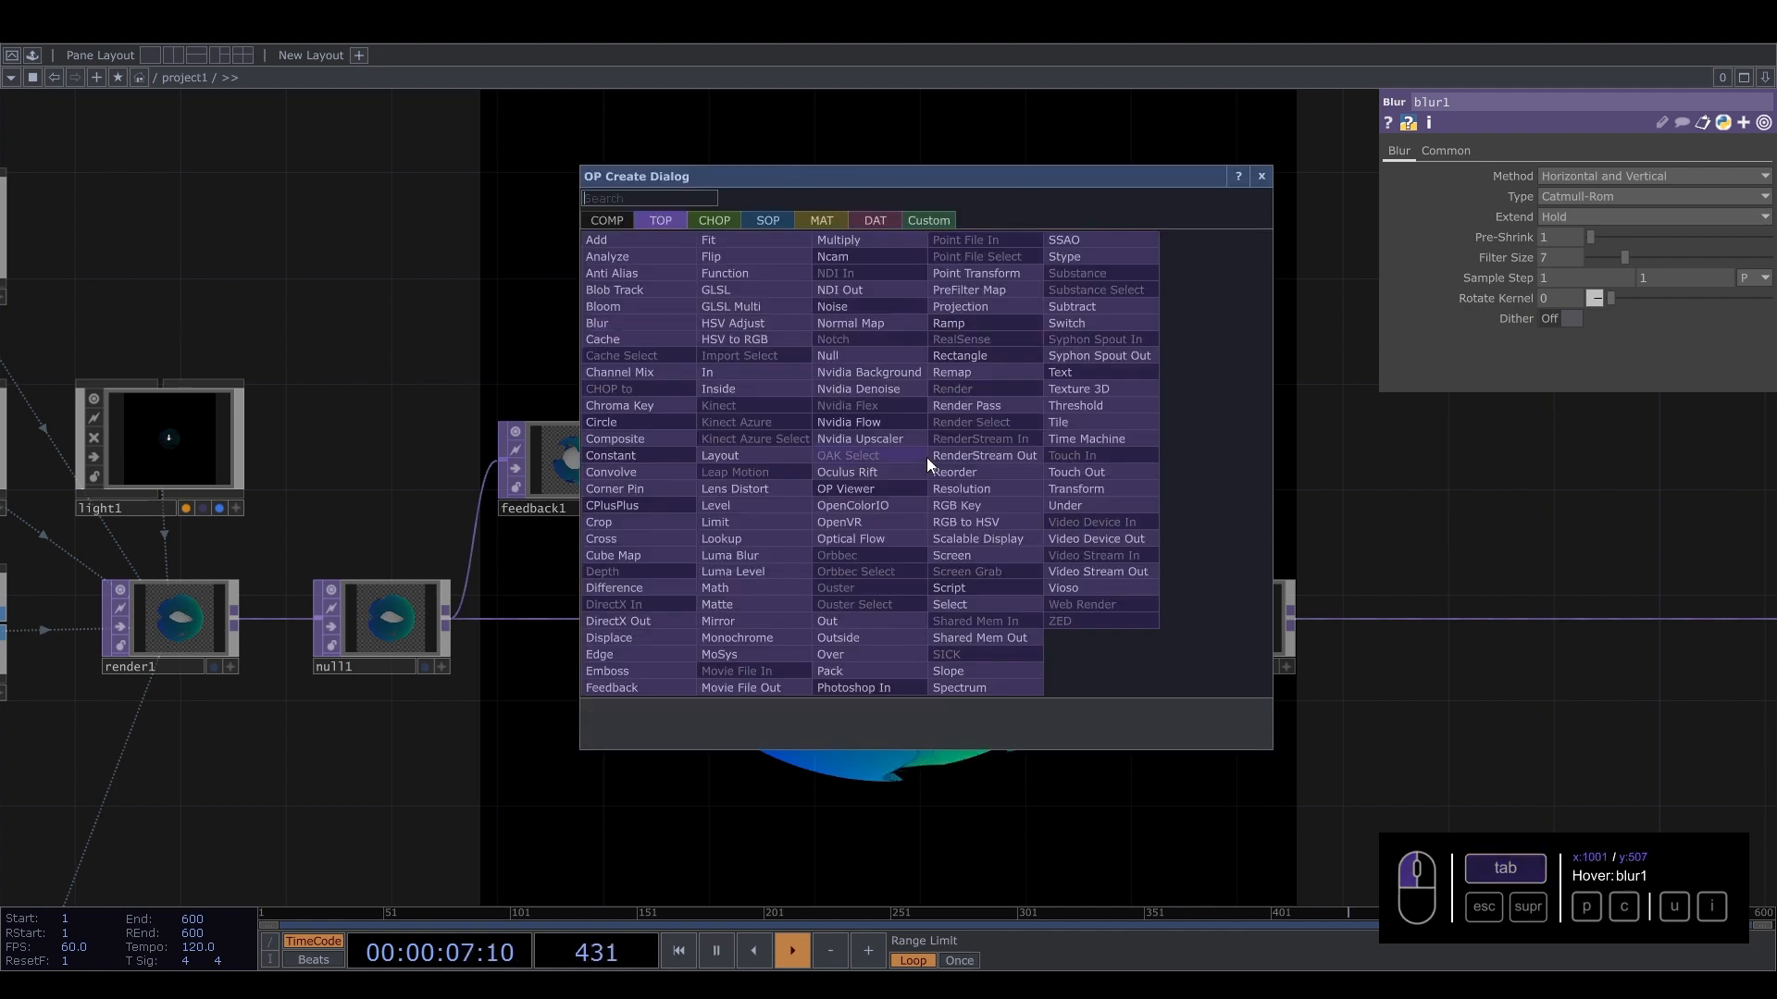
{"action": "type", "text": "leve"}
{"action": "left_click", "coordinate": [726, 508]}
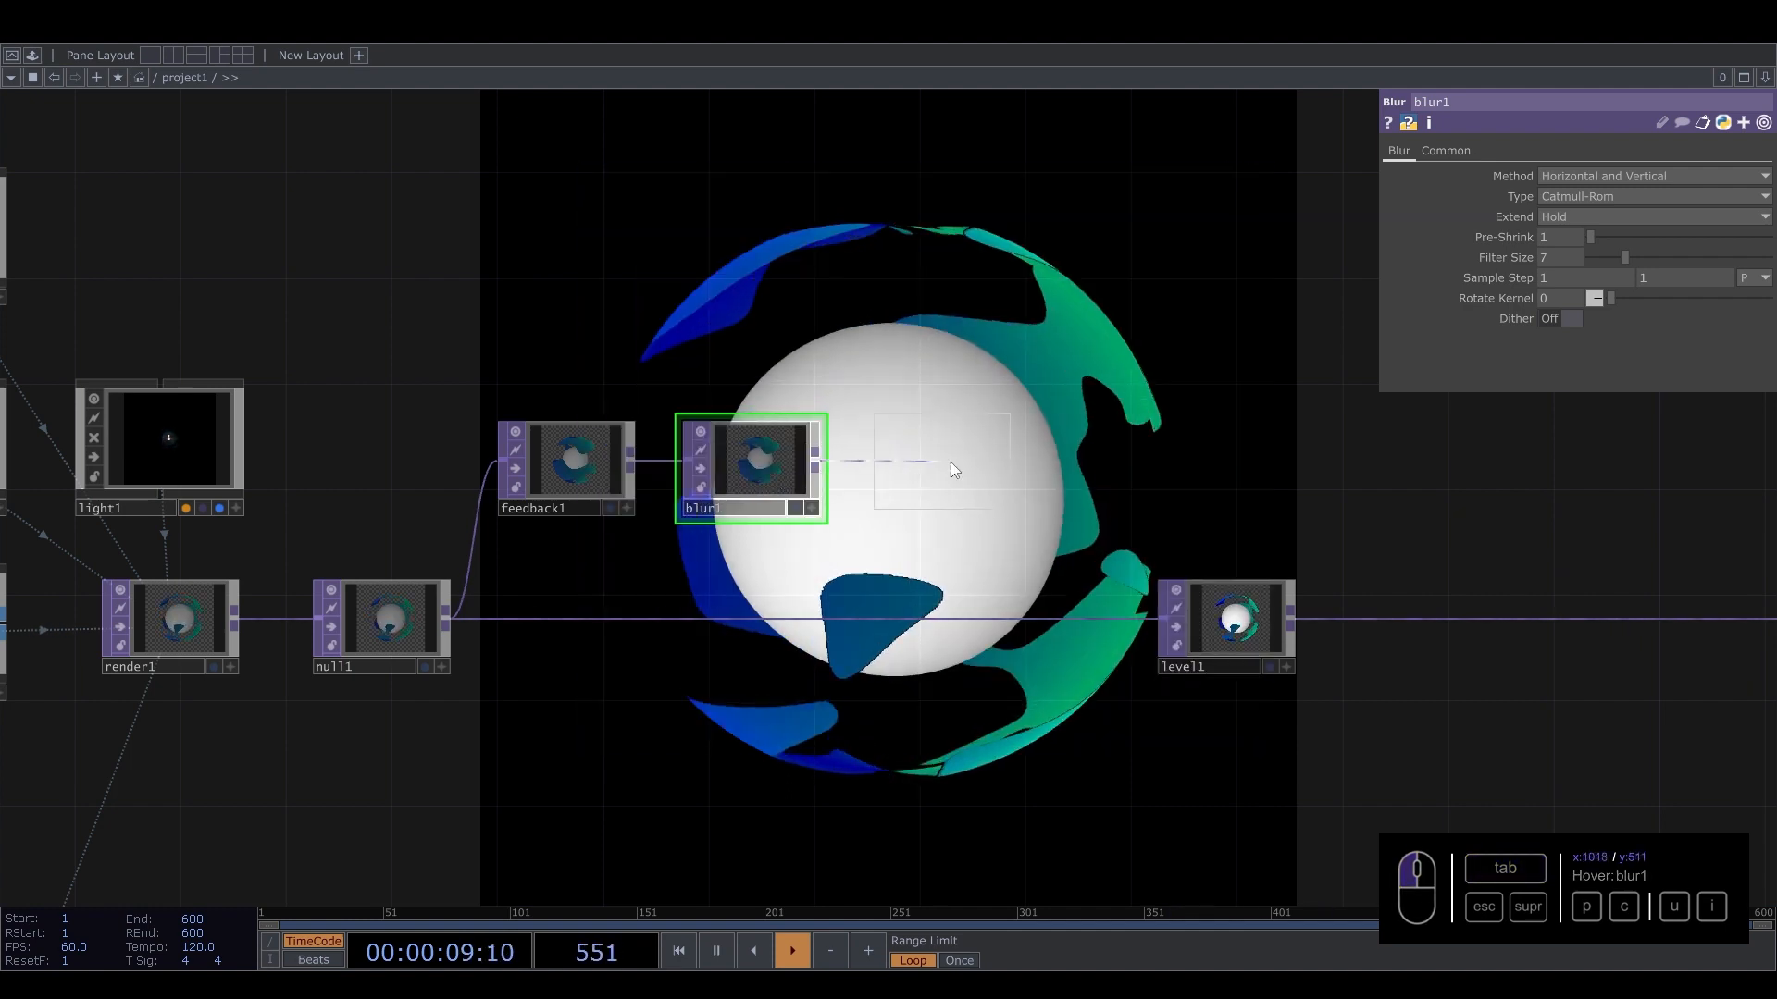
{"action": "left_click", "coordinate": [952, 463]}
Move level1 further right and shift feedback1, blur1 and level2 upward as a group.
{"action": "left_click_drag", "start_coordinate": [1231, 618], "coordinate": [1413, 618]}
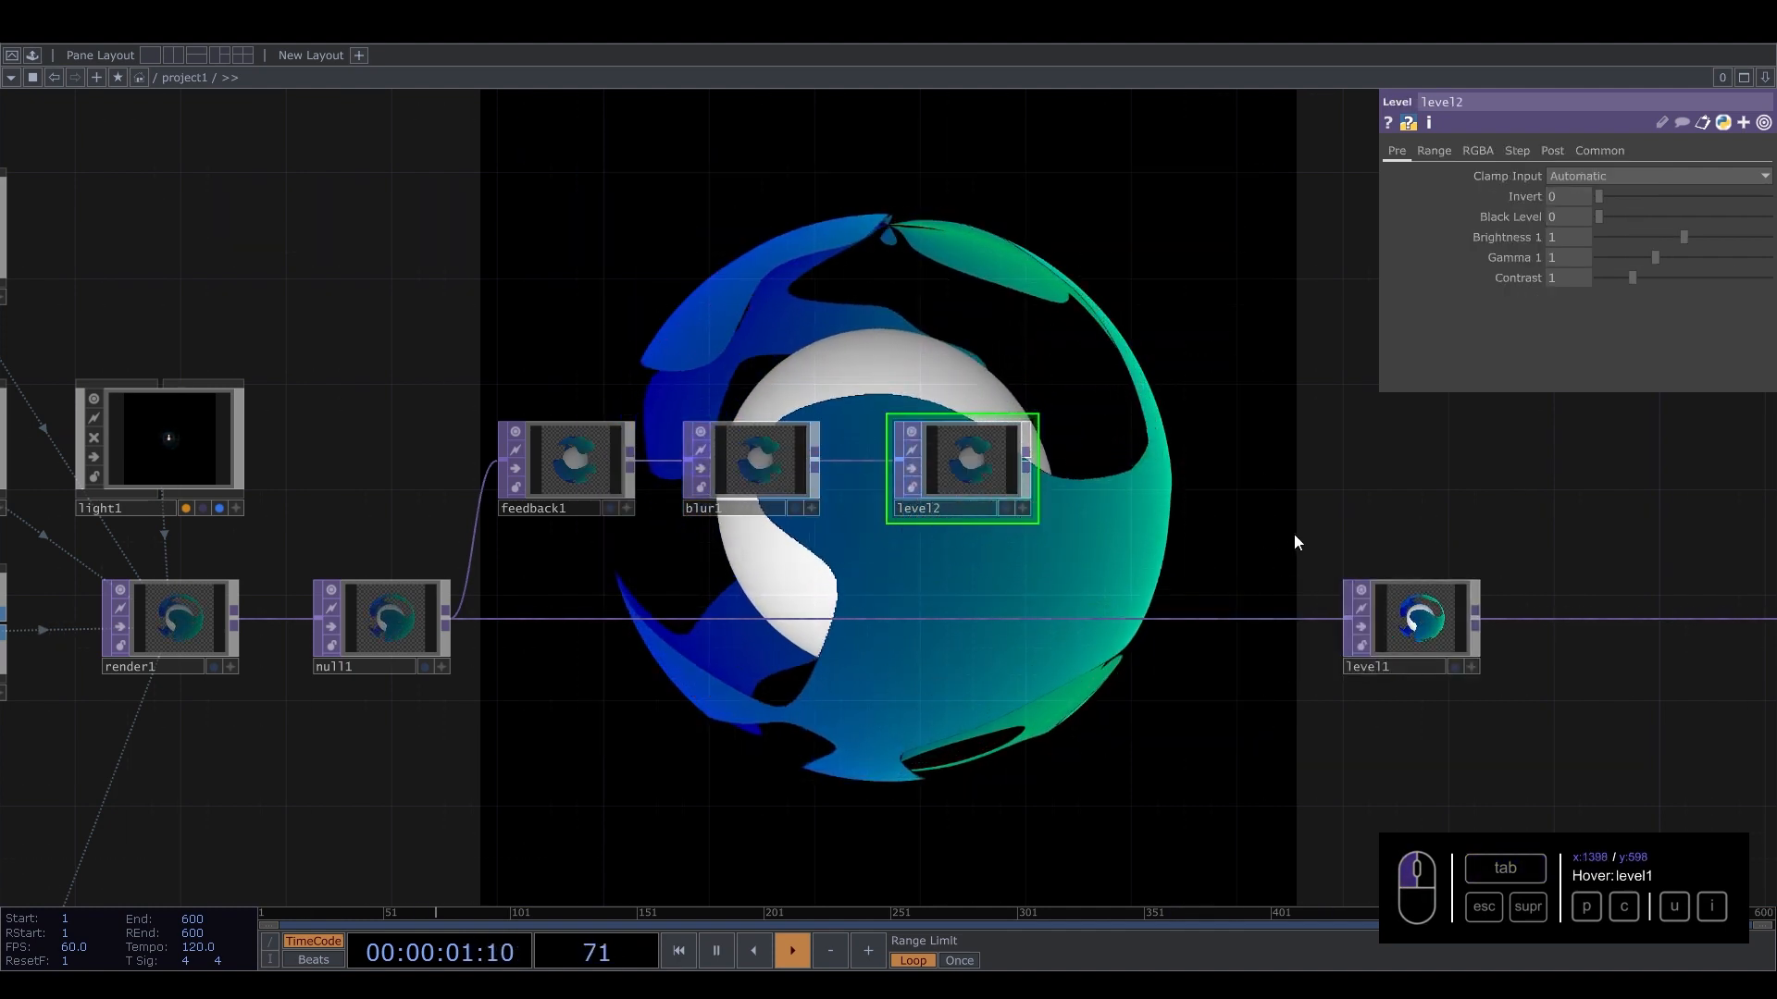
{"action": "left_click_drag", "start_coordinate": [1292, 540], "coordinate": [991, 524]}
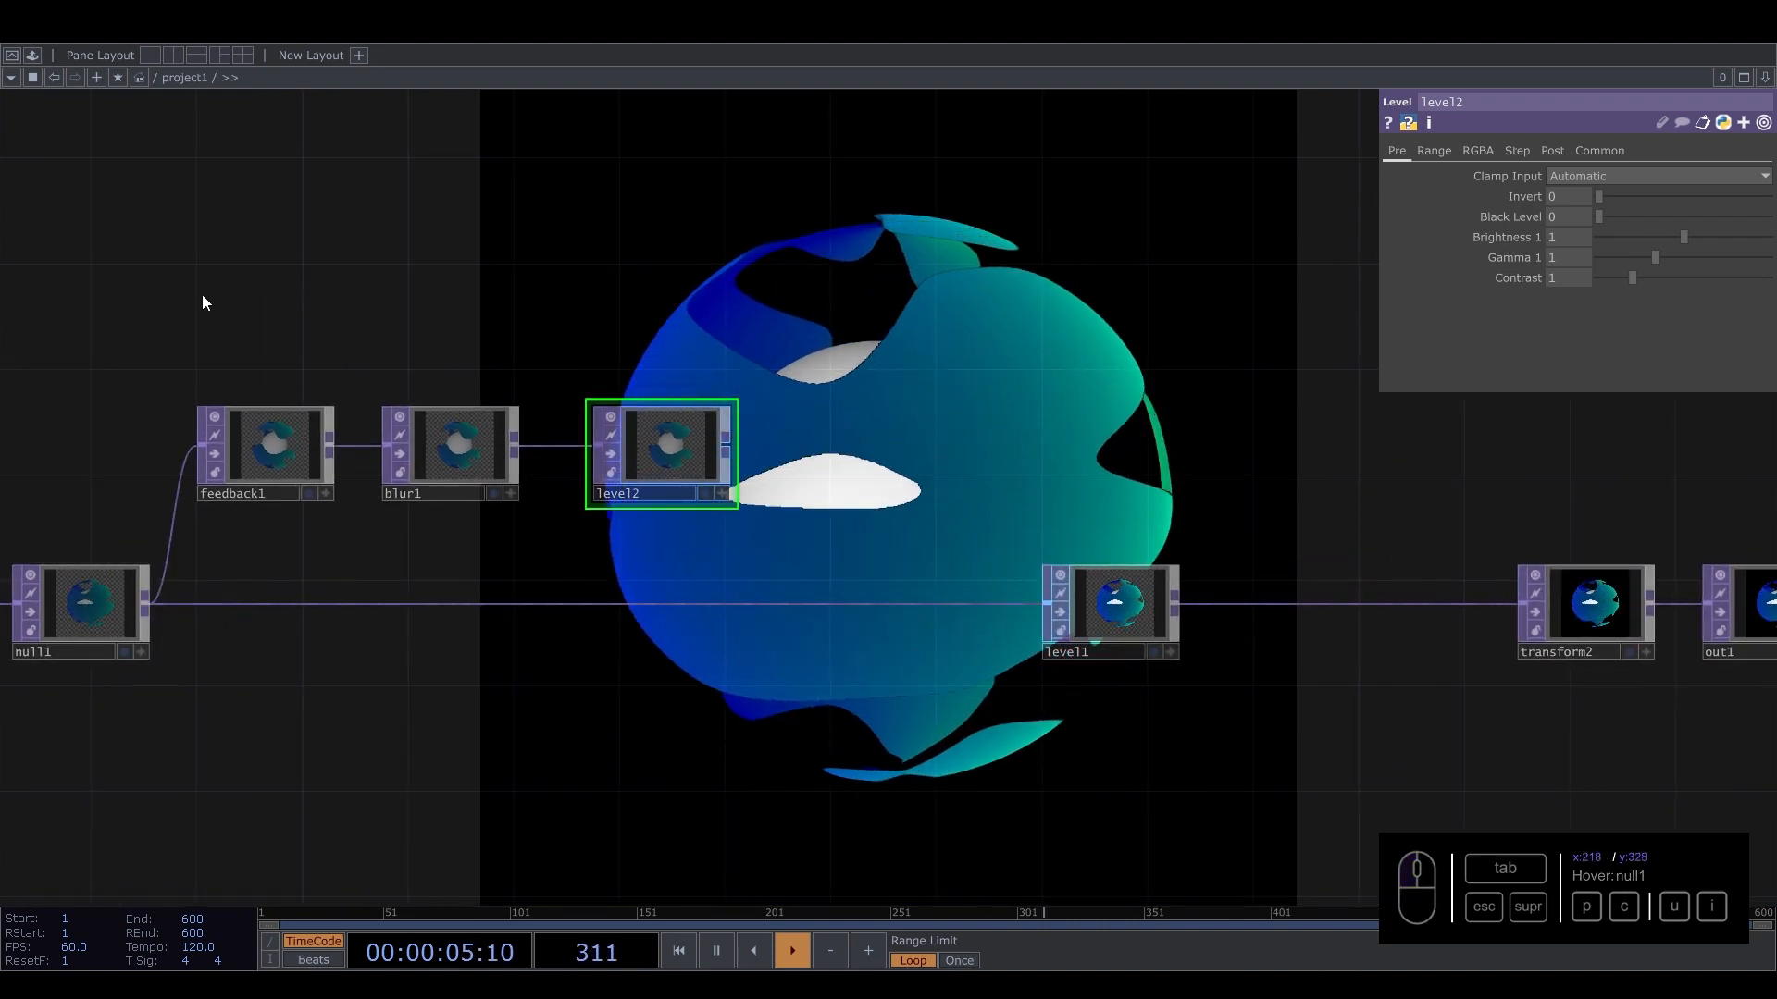
{"action": "left_click_drag", "start_coordinate": [200, 310], "coordinate": [768, 511]}
{"action": "left_click_drag", "start_coordinate": [655, 447], "coordinate": [714, 283]}
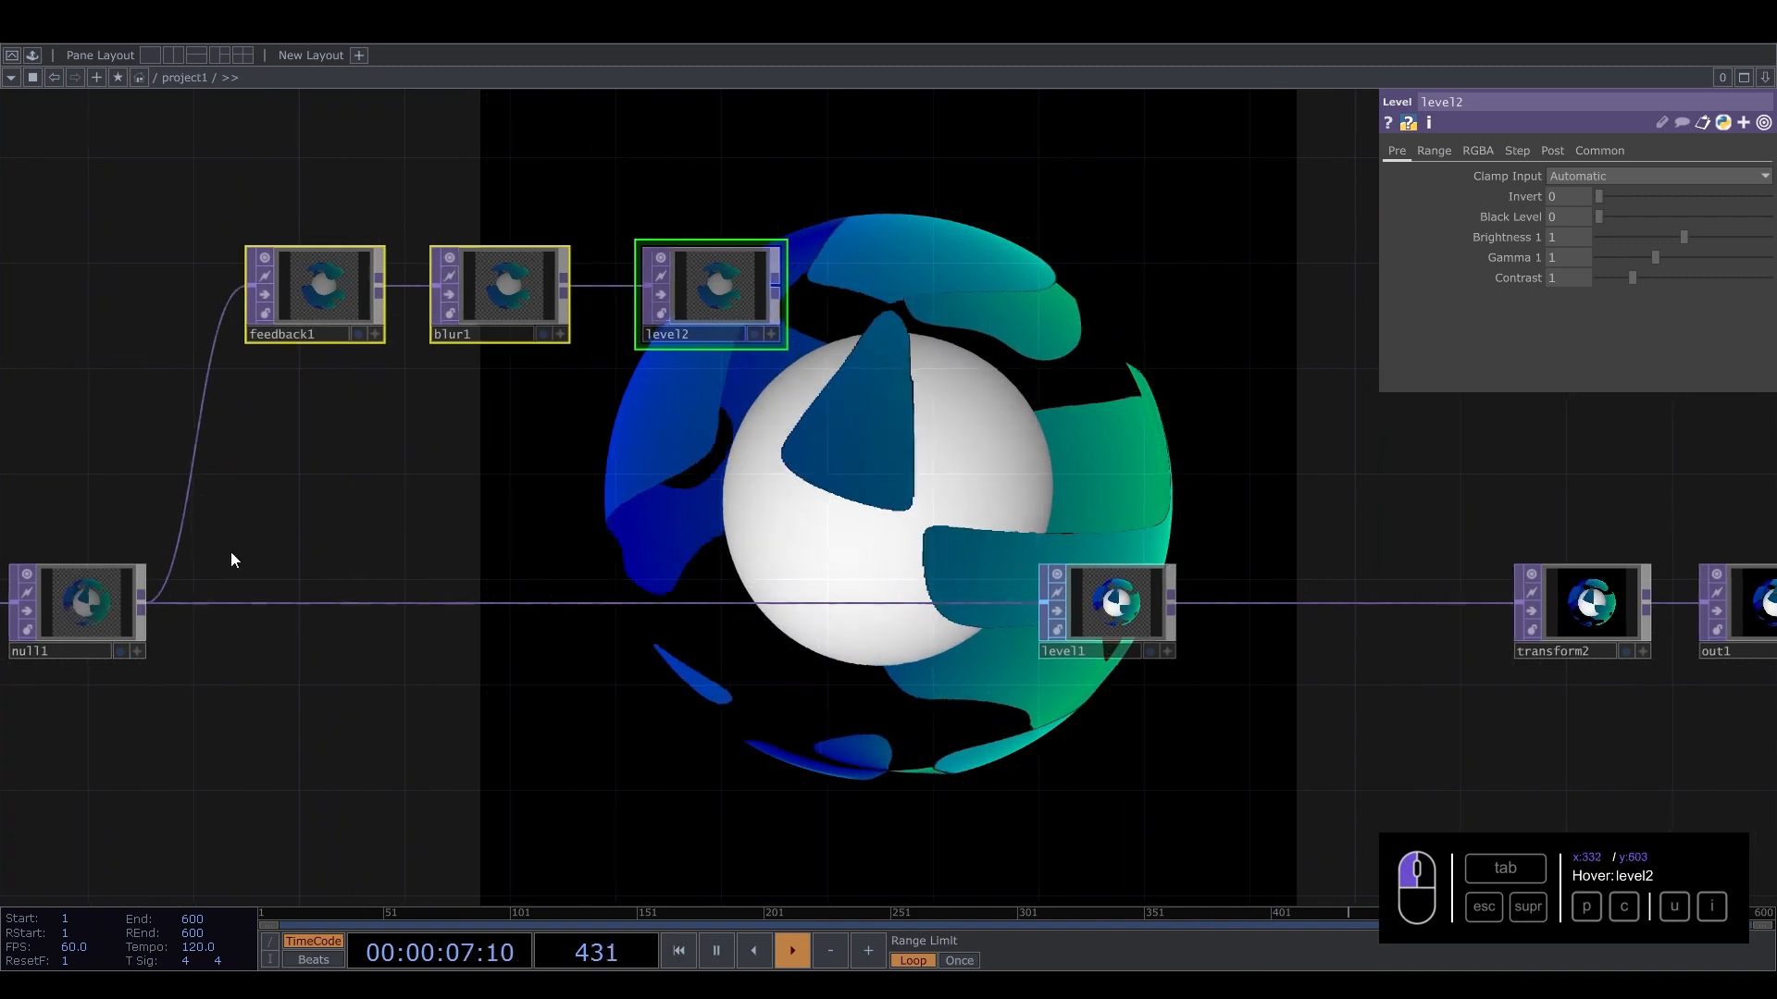
Add a Composite TOP fed by null1's output.
{"action": "left_click_drag", "start_coordinate": [714, 500], "coordinate": [692, 500]}
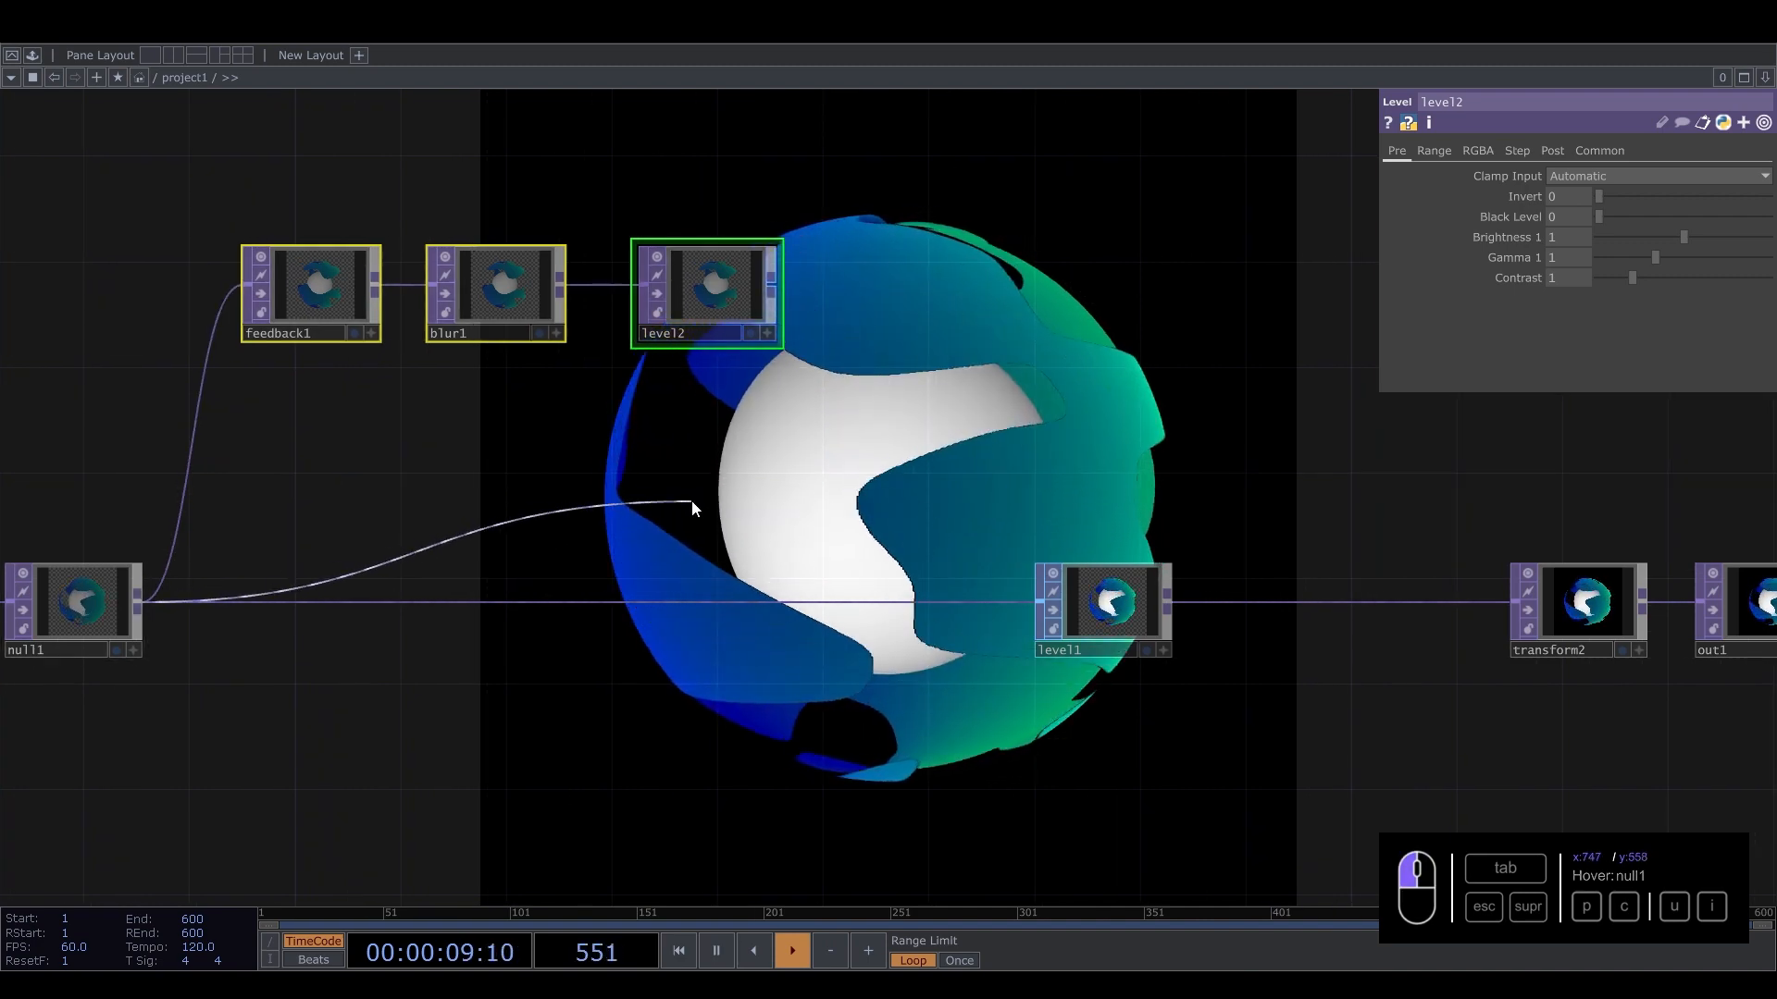
{"action": "key", "text": "Tab"}
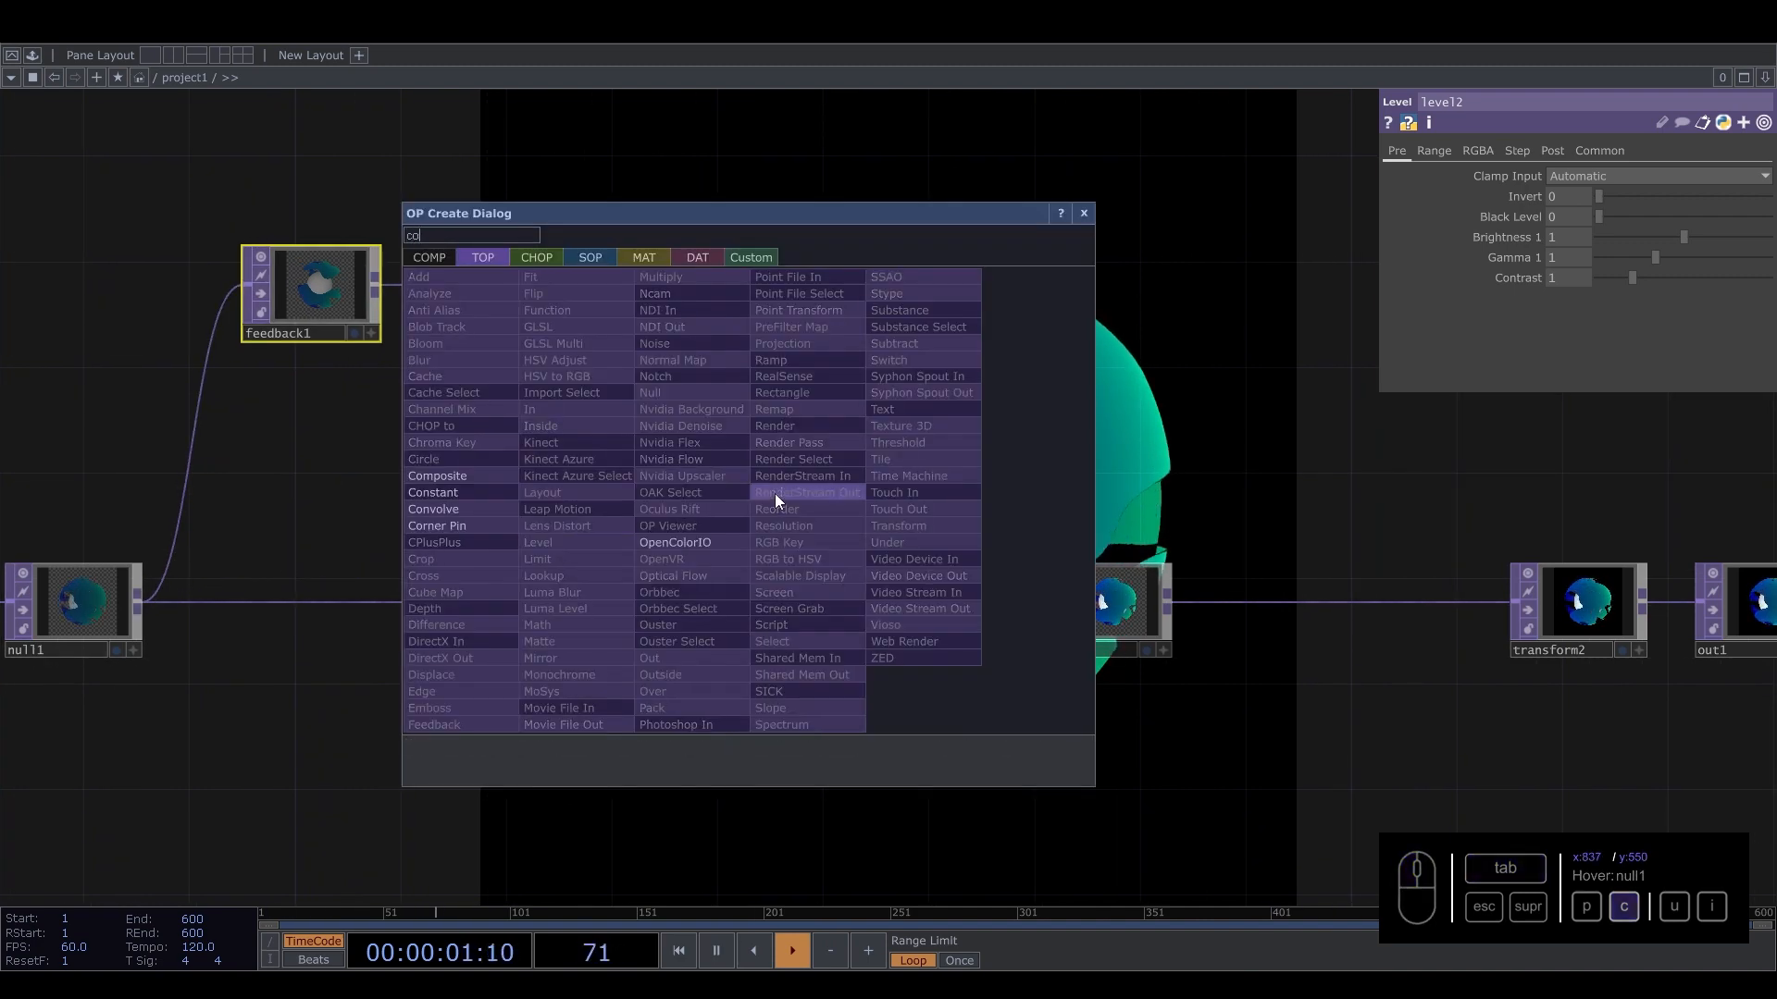
{"action": "key", "text": "Escape"}
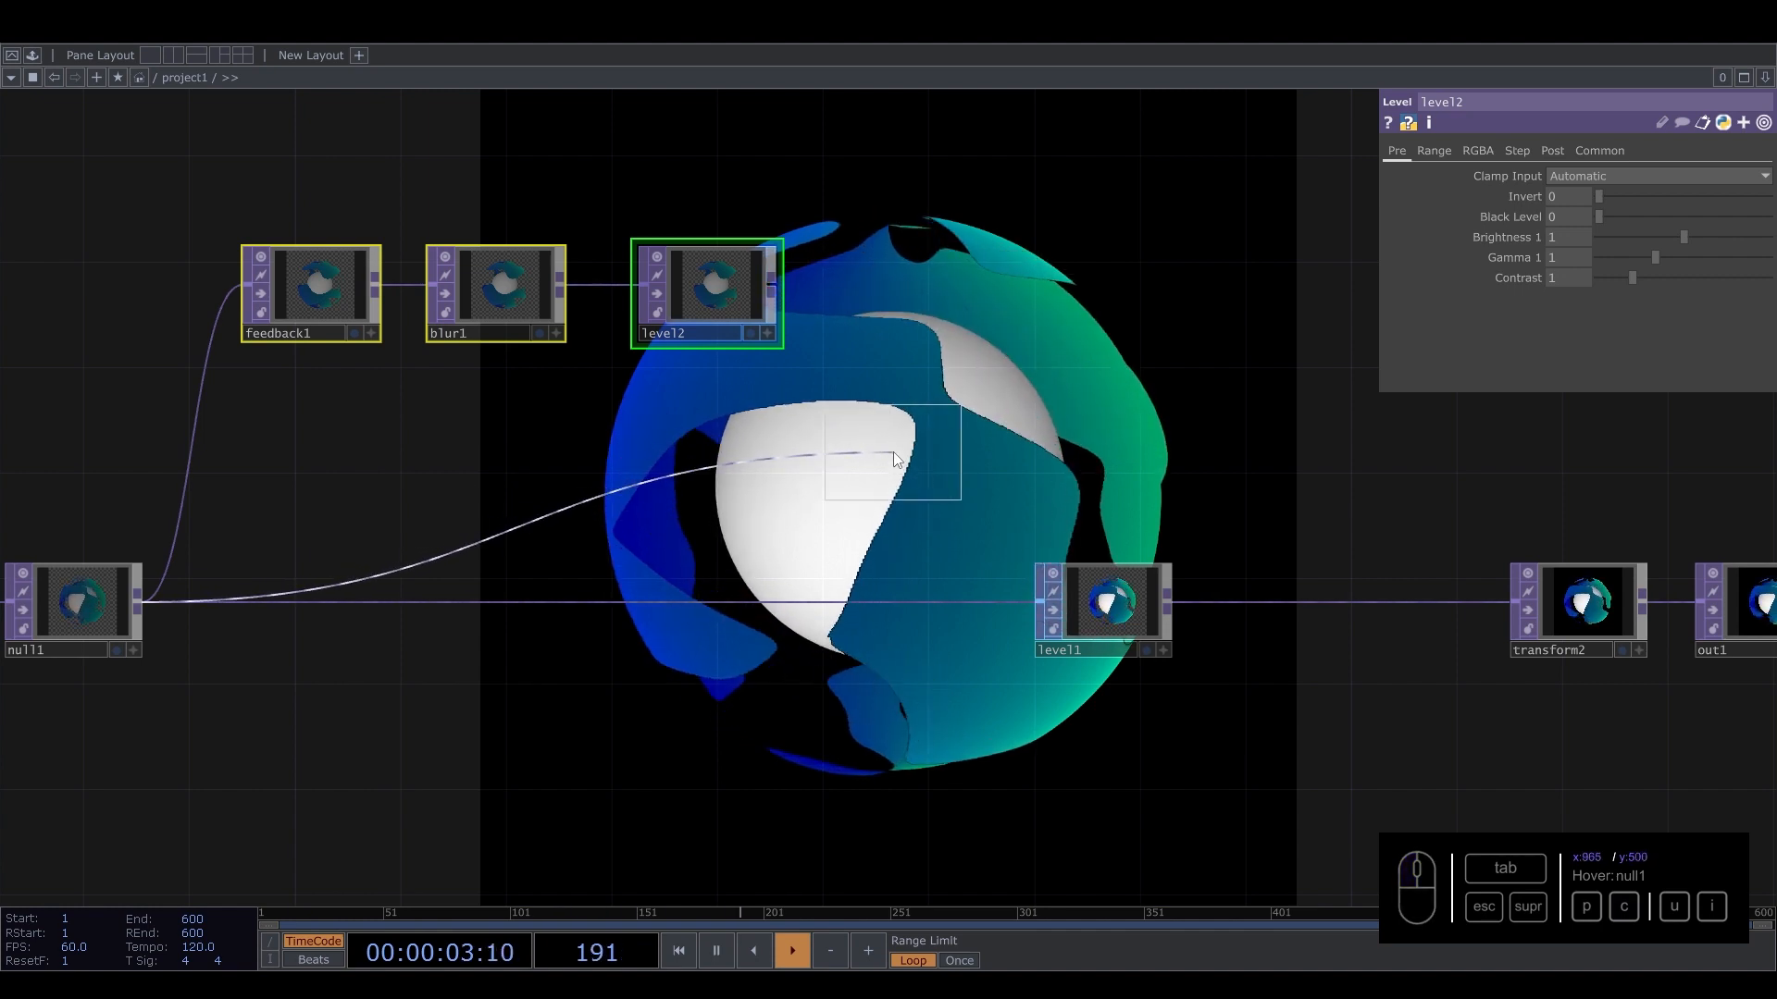
{"action": "left_click", "coordinate": [814, 475]}
{"action": "left_click_drag", "start_coordinate": [806, 466], "coordinate": [990, 441]}
Connect level2 as comp1's second input and show comp1 as the network background.
{"action": "left_click", "coordinate": [776, 287]}
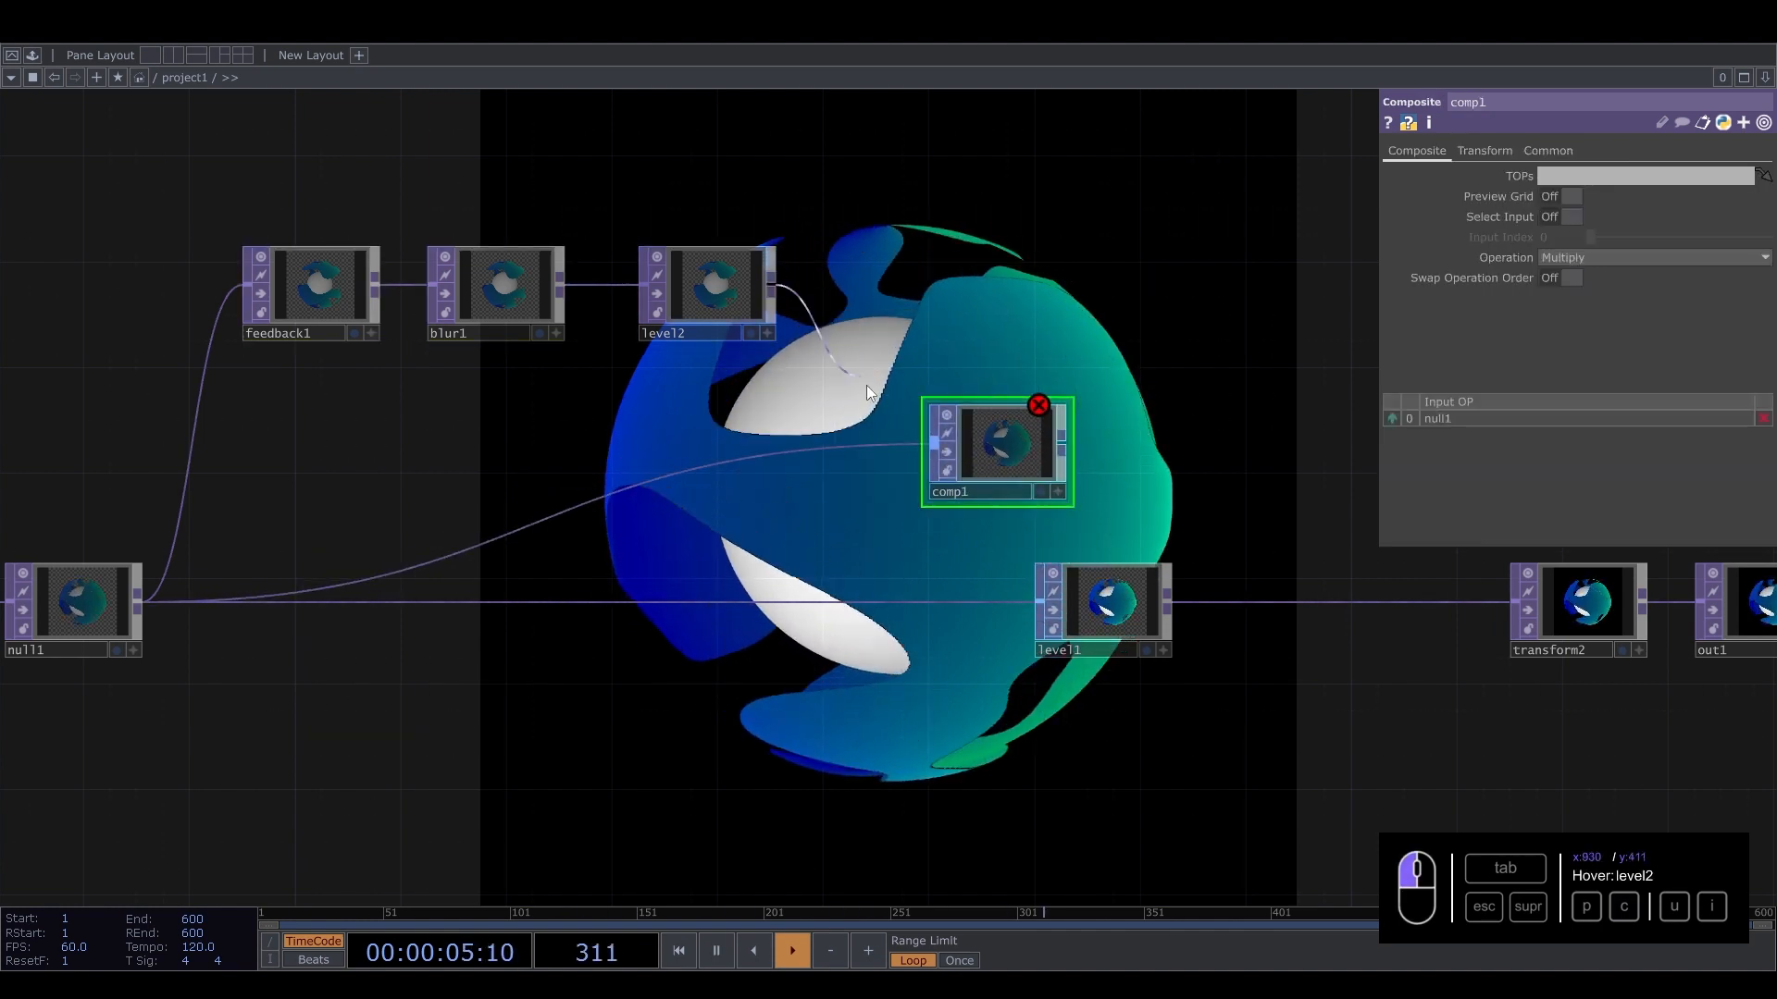
{"action": "left_click", "coordinate": [933, 444]}
{"action": "left_click", "coordinate": [1043, 491]}
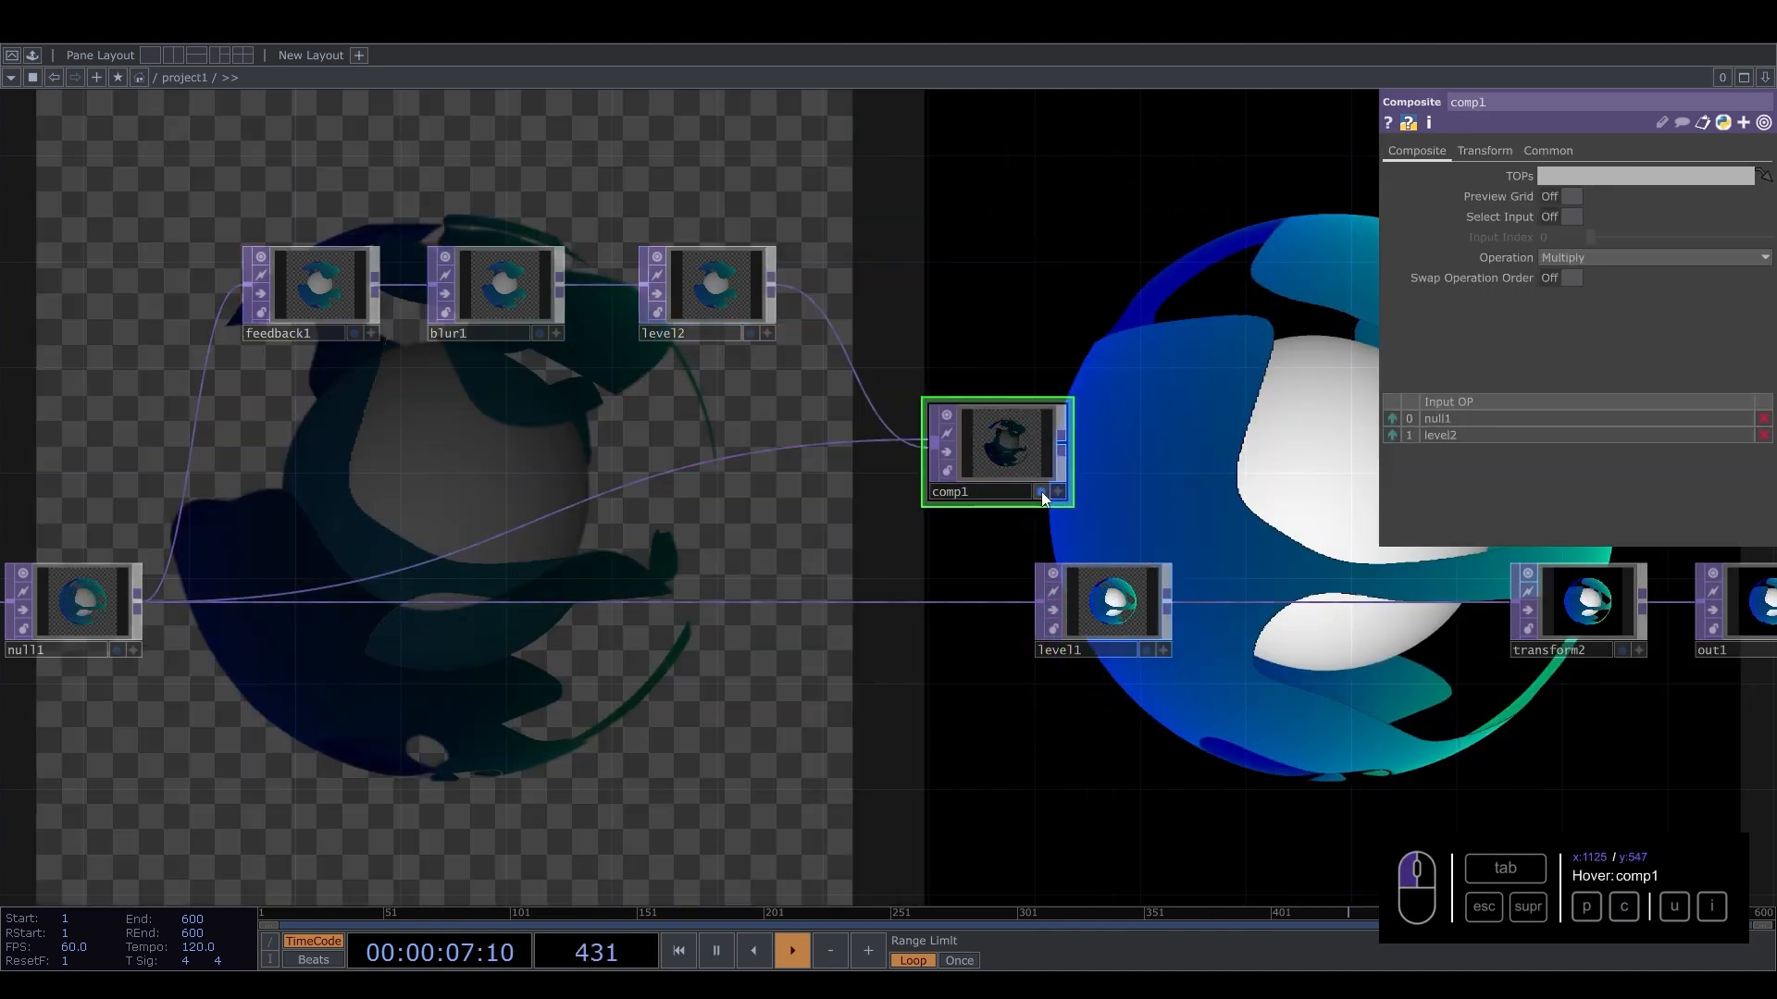
Set feedback1's Target TOP to comp1.
{"action": "left_click", "coordinate": [359, 368]}
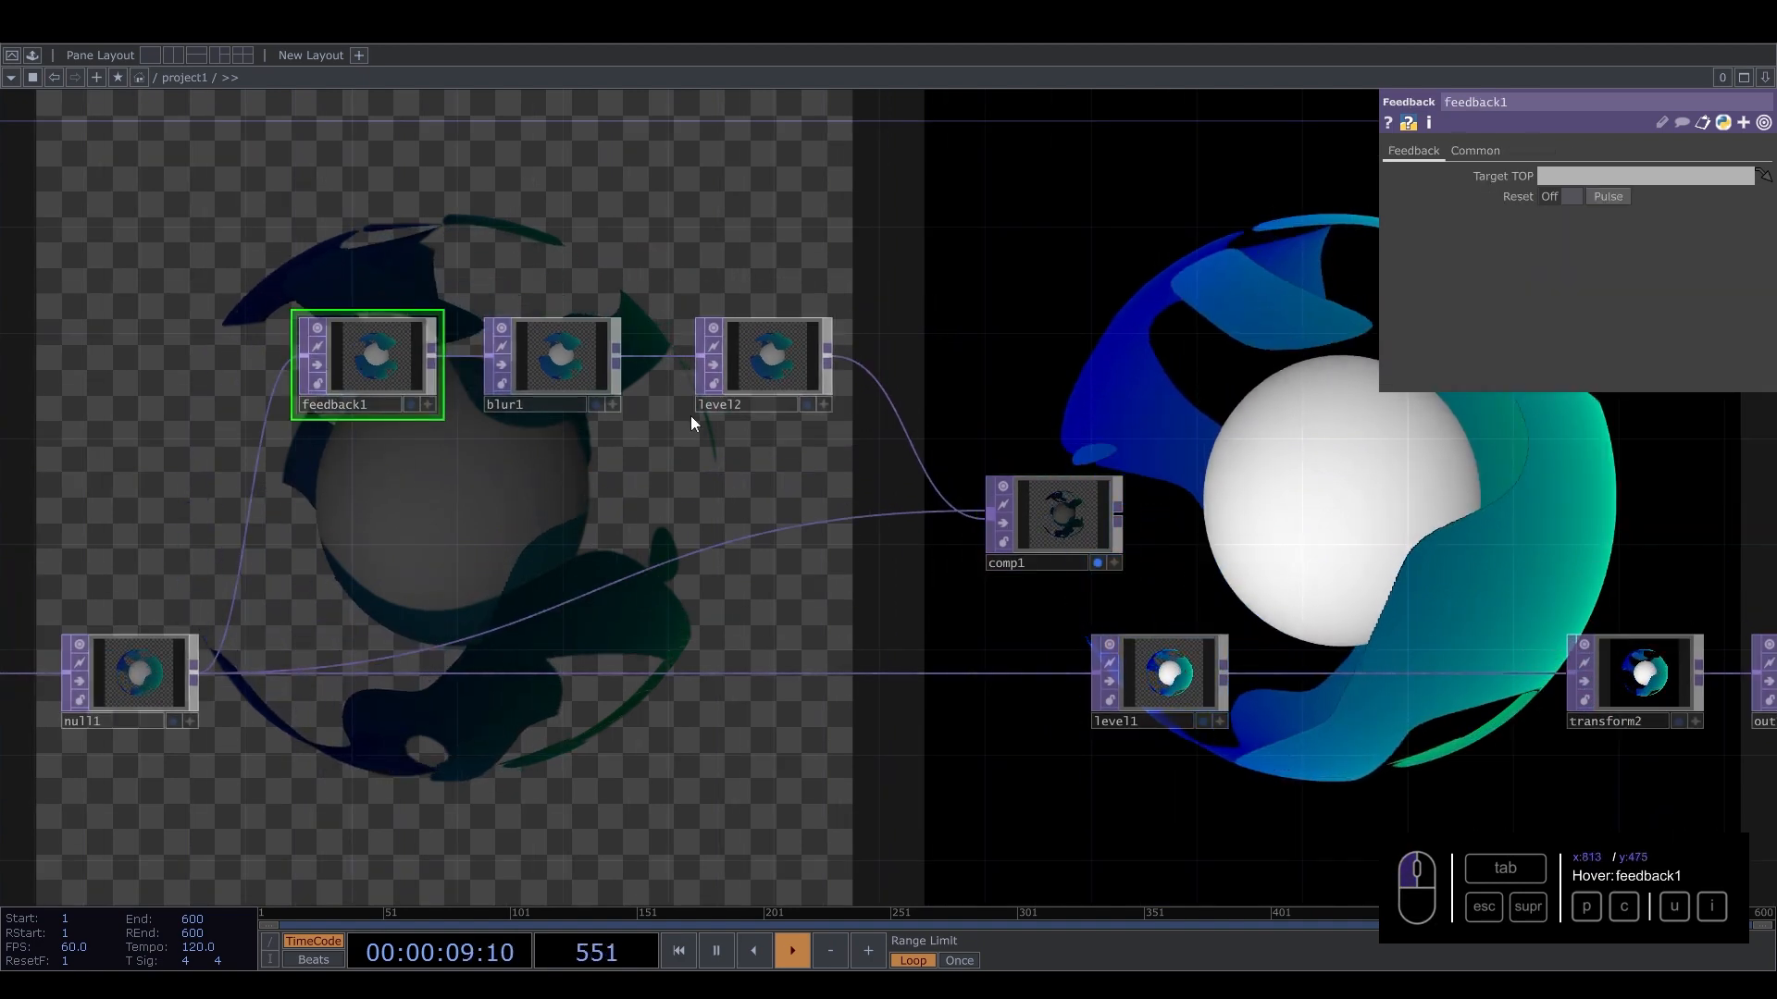
{"action": "left_click_drag", "start_coordinate": [1062, 519], "coordinate": [1566, 168]}
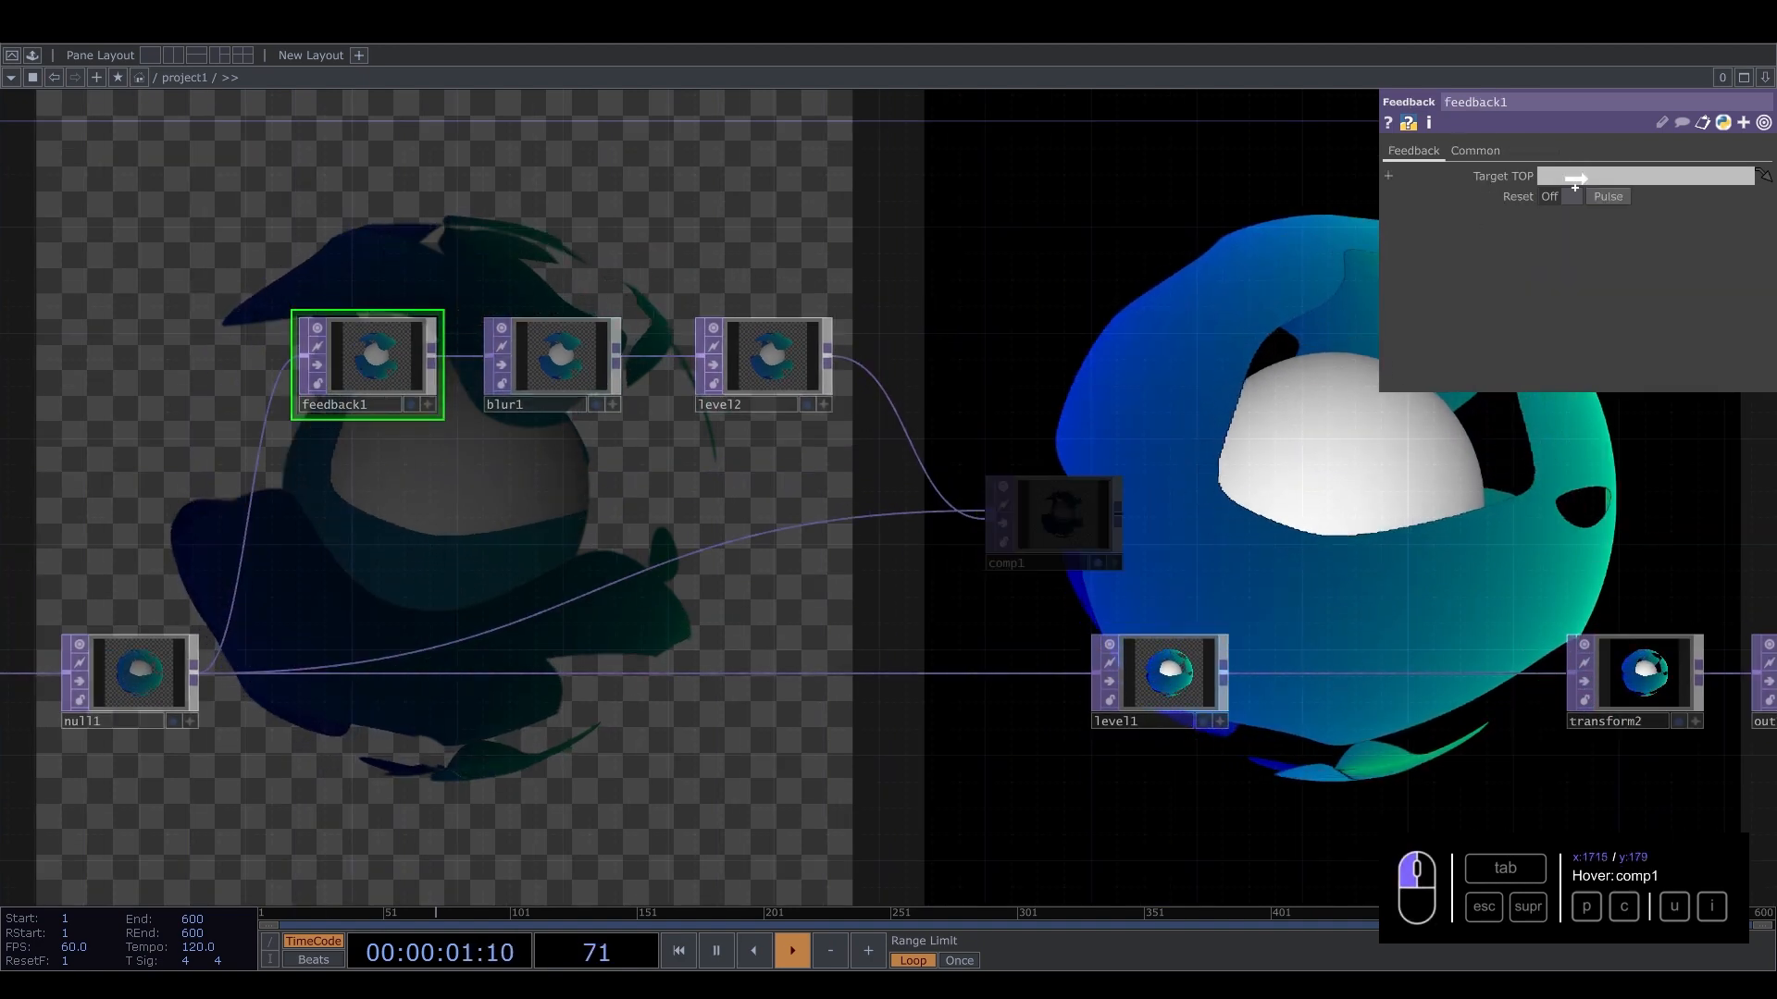
Set comp1's composite operation to Overlay.
{"action": "left_click", "coordinate": [1063, 517]}
{"action": "left_click", "coordinate": [1629, 259]}
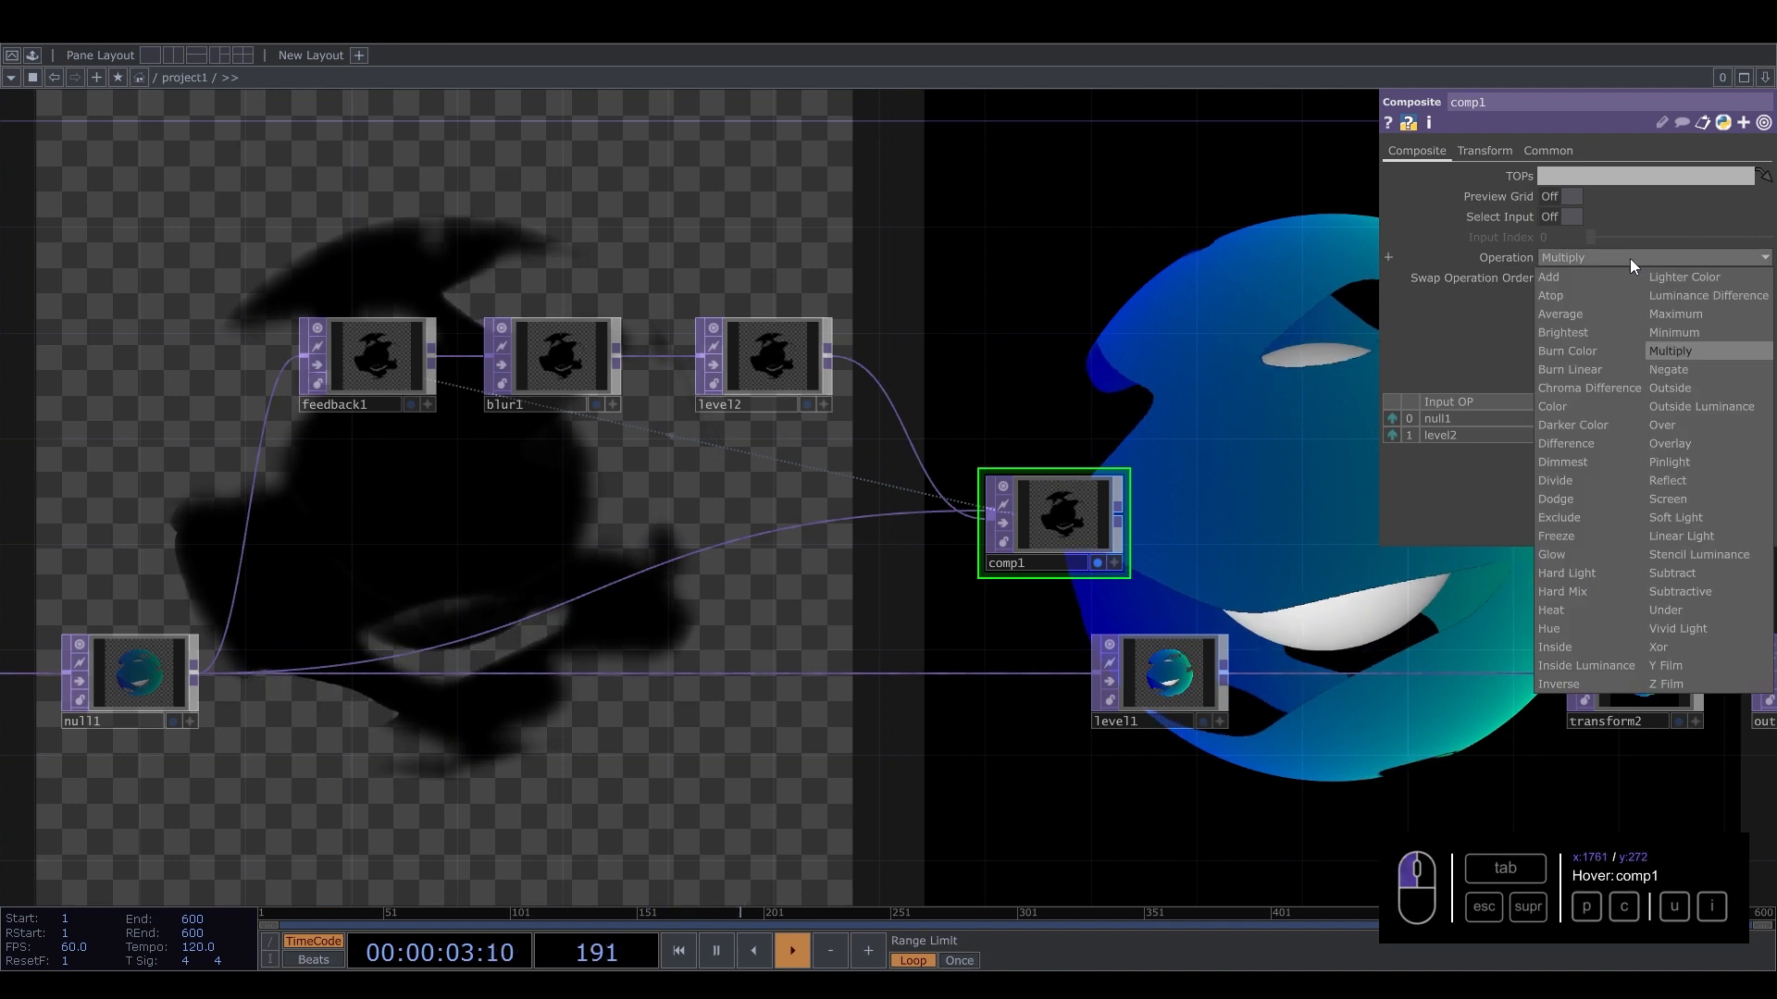
{"action": "left_click", "coordinate": [1689, 443]}
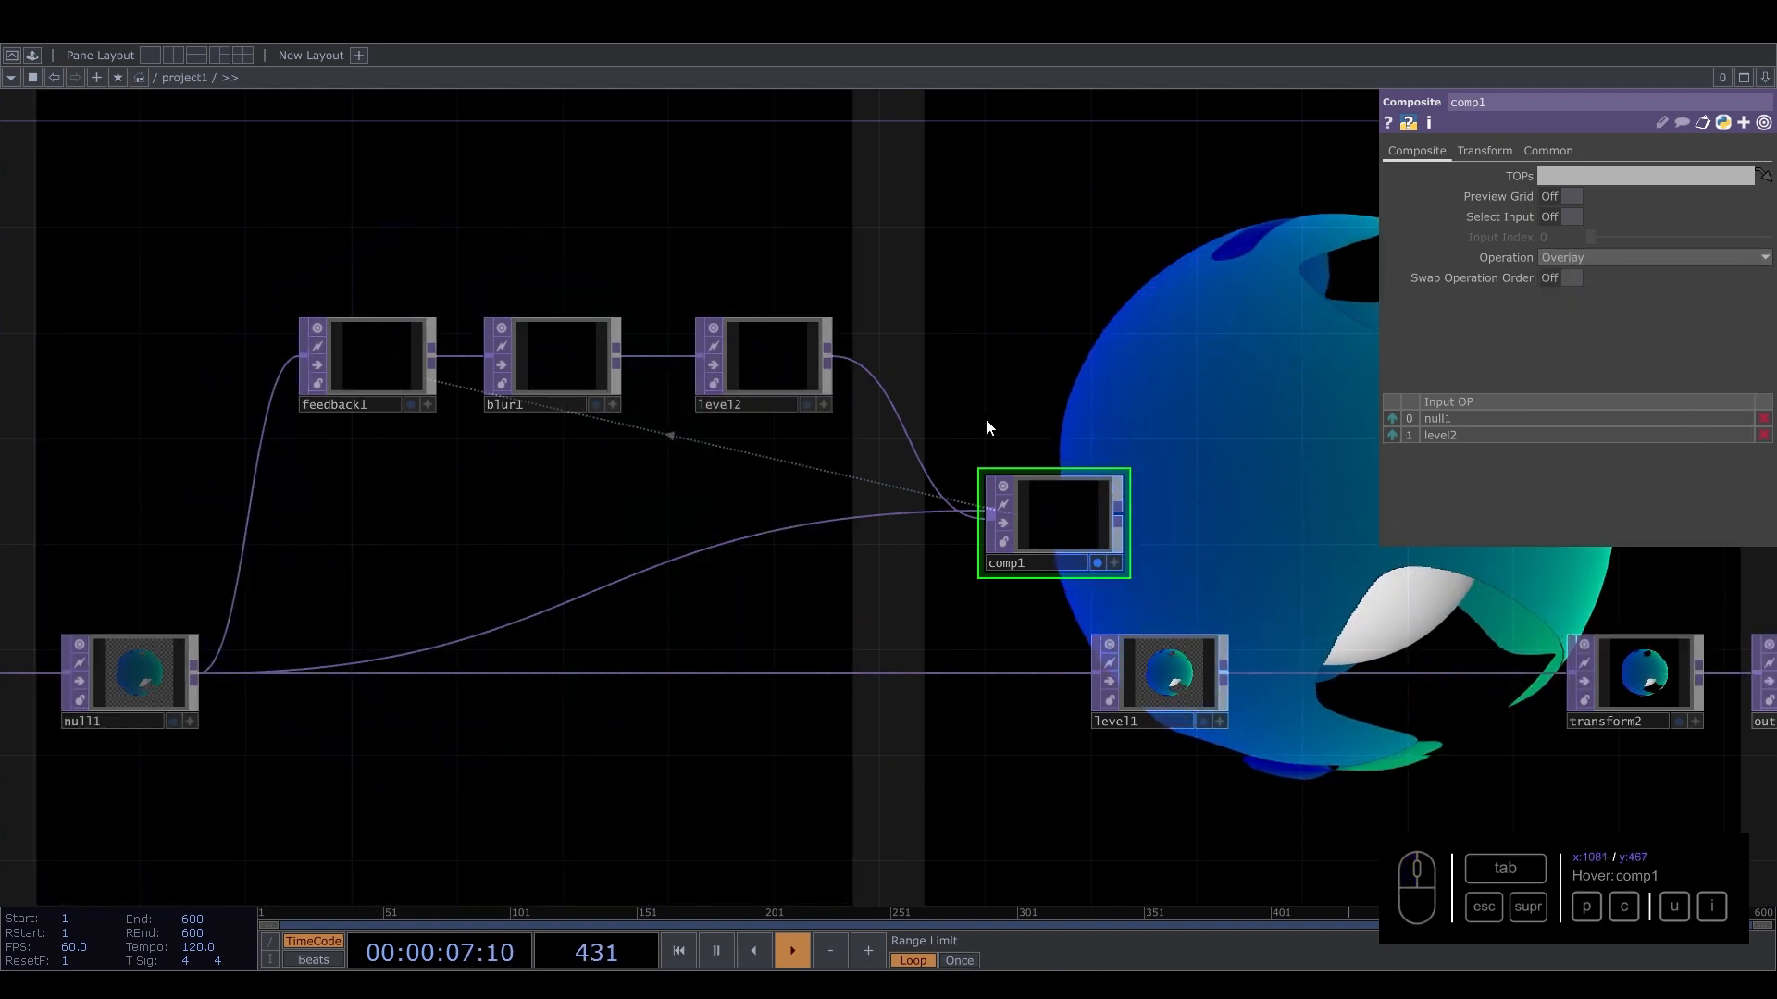
Set comp1's composite operation to Over.
{"action": "left_click", "coordinate": [1634, 262]}
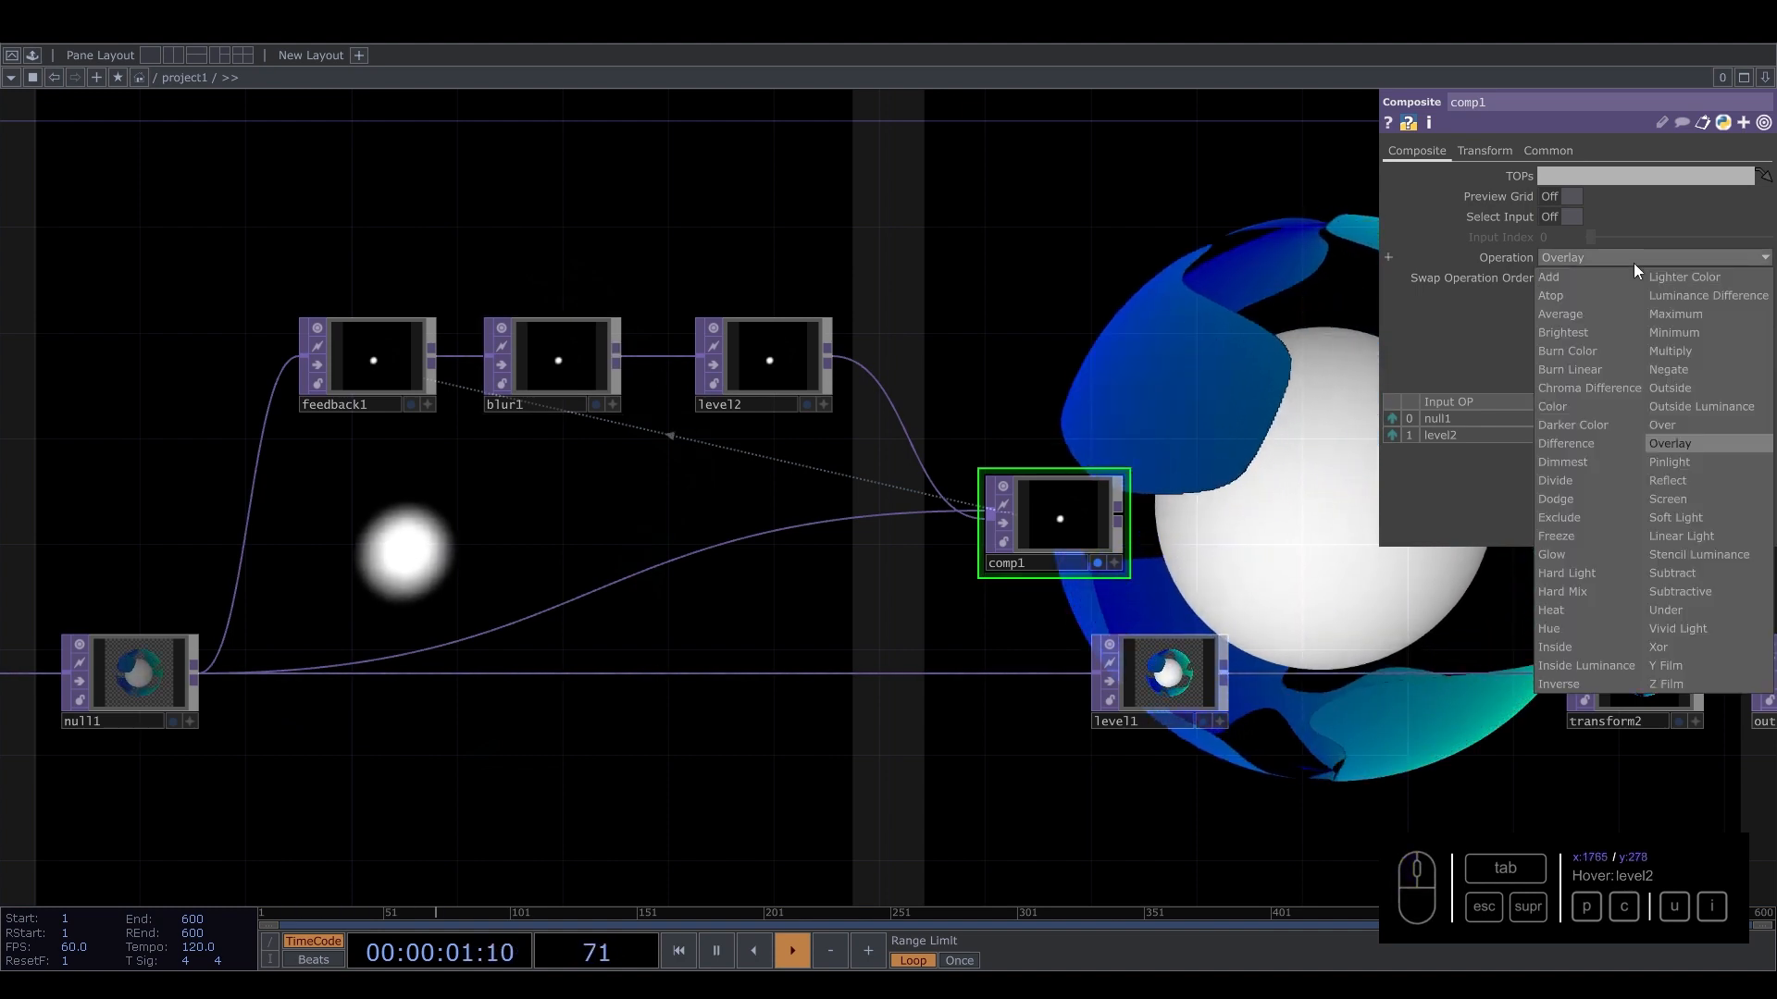
{"action": "left_click", "coordinate": [1691, 424]}
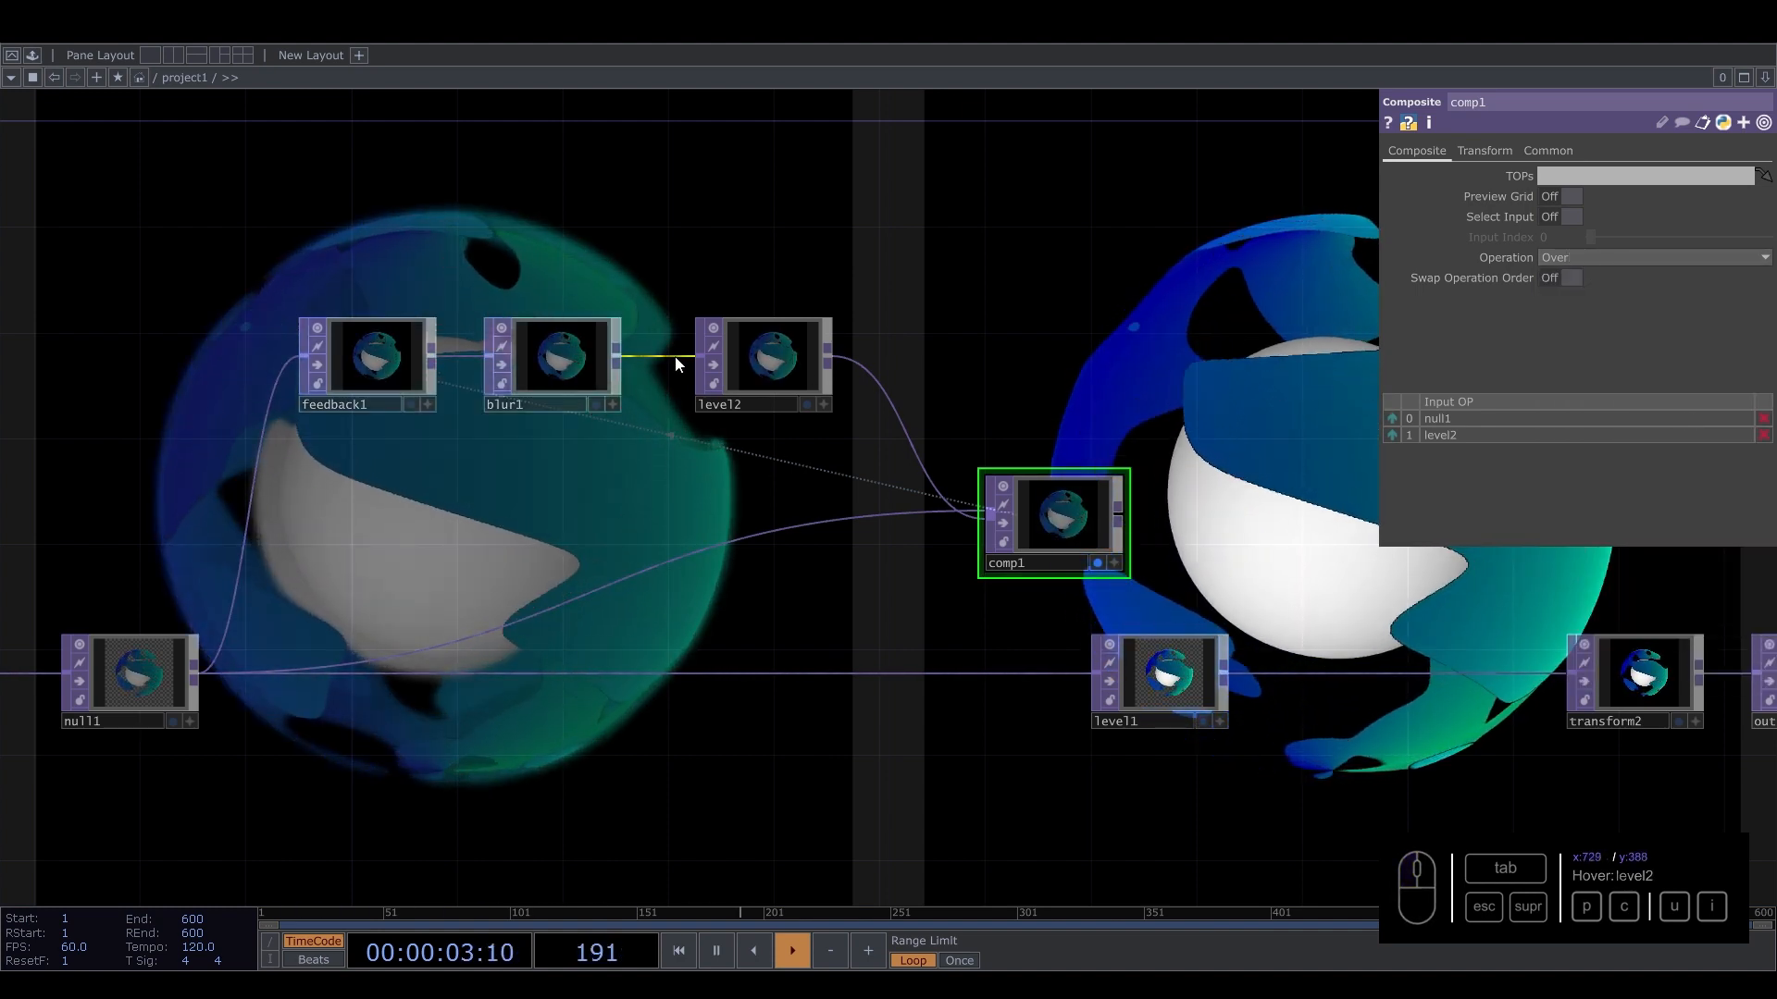
Raise blur1's filter size to 32.
{"action": "left_click", "coordinate": [597, 378]}
{"action": "left_click_drag", "start_coordinate": [1622, 258], "coordinate": [1771, 217]}
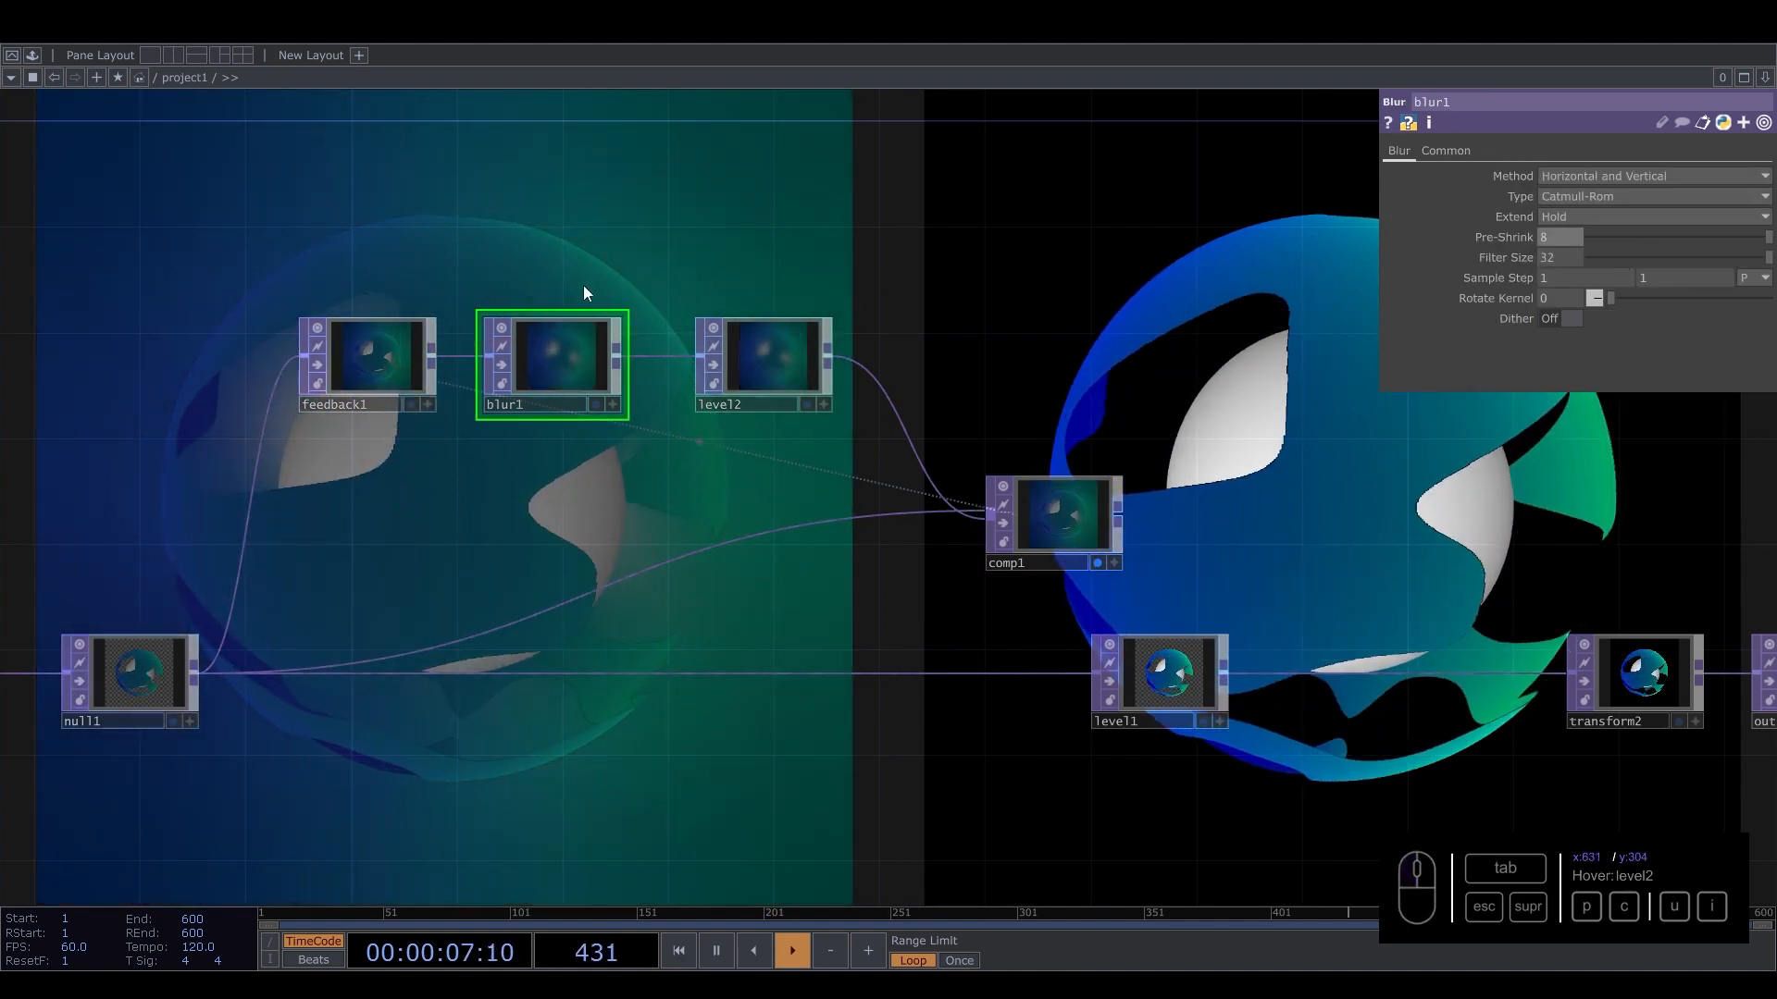
Rearrange the network so comp1 sits below level1, keeping null1 wired directly into level1.
{"action": "scroll", "coordinate": [581, 294], "scroll_direction": "down", "scroll_amount": 4}
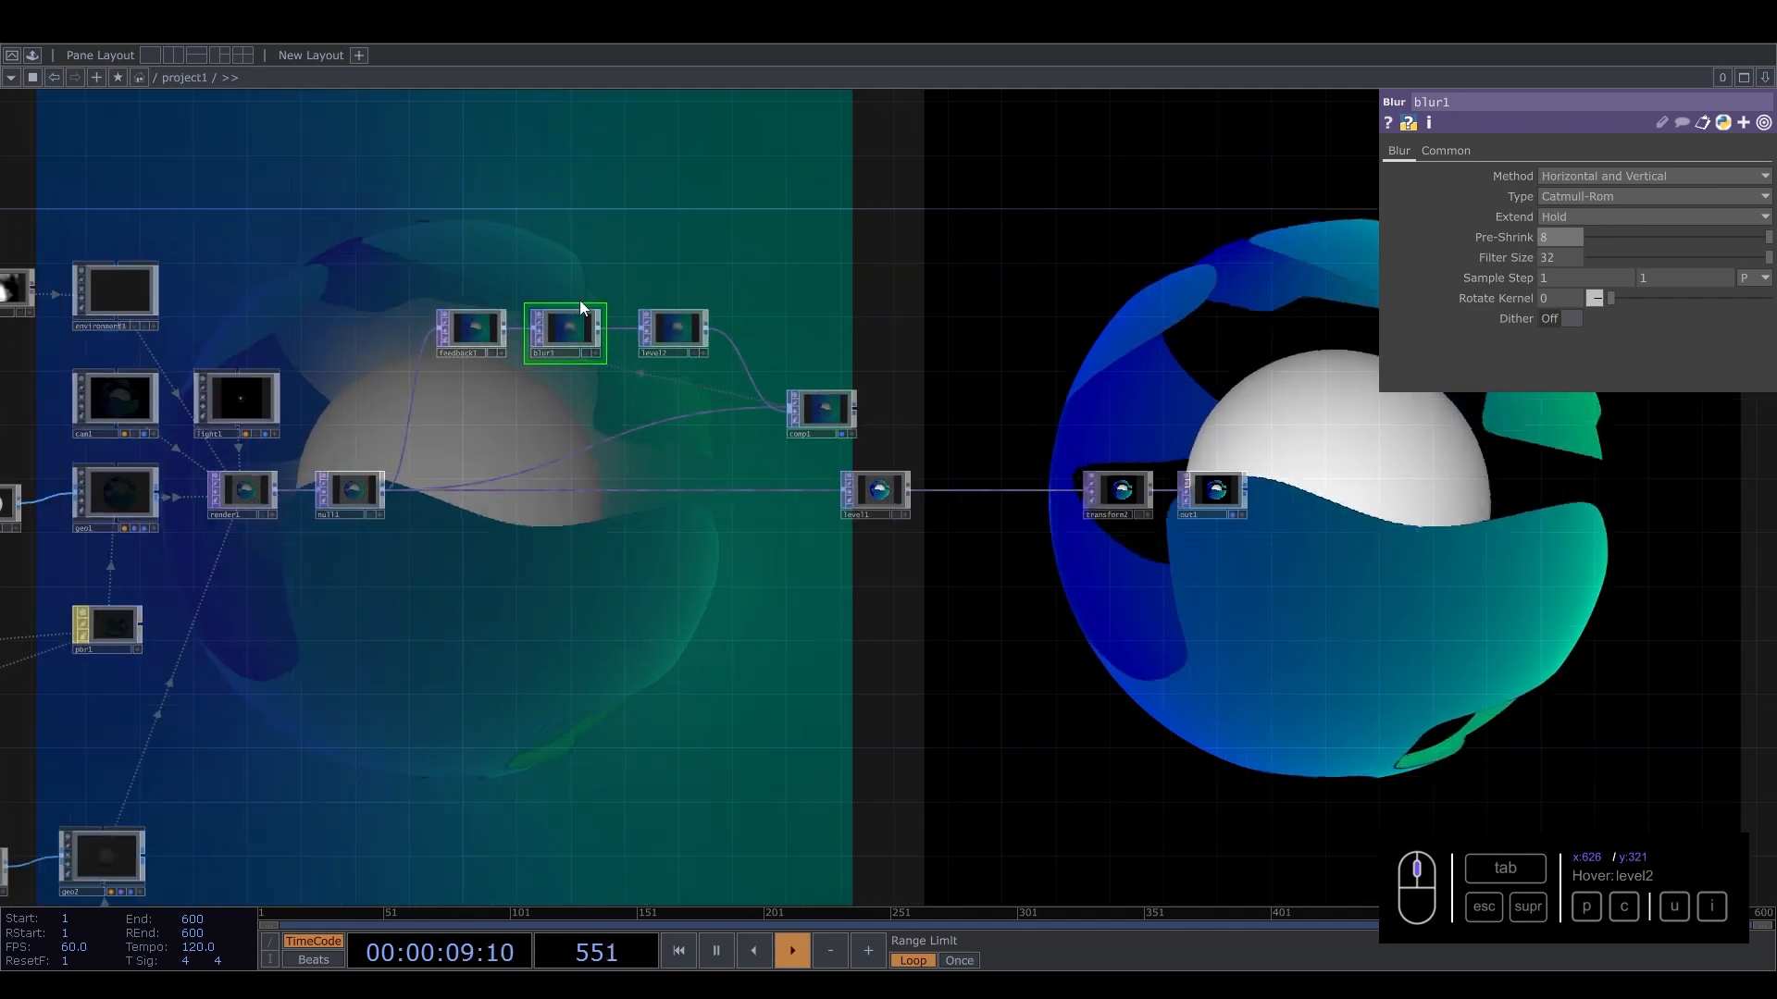
{"action": "scroll", "coordinate": [813, 367], "scroll_direction": "up", "scroll_amount": 4}
{"action": "left_click_drag", "start_coordinate": [787, 368], "coordinate": [761, 521]}
{"action": "left_click_drag", "start_coordinate": [1715, 676], "coordinate": [1511, 669]}
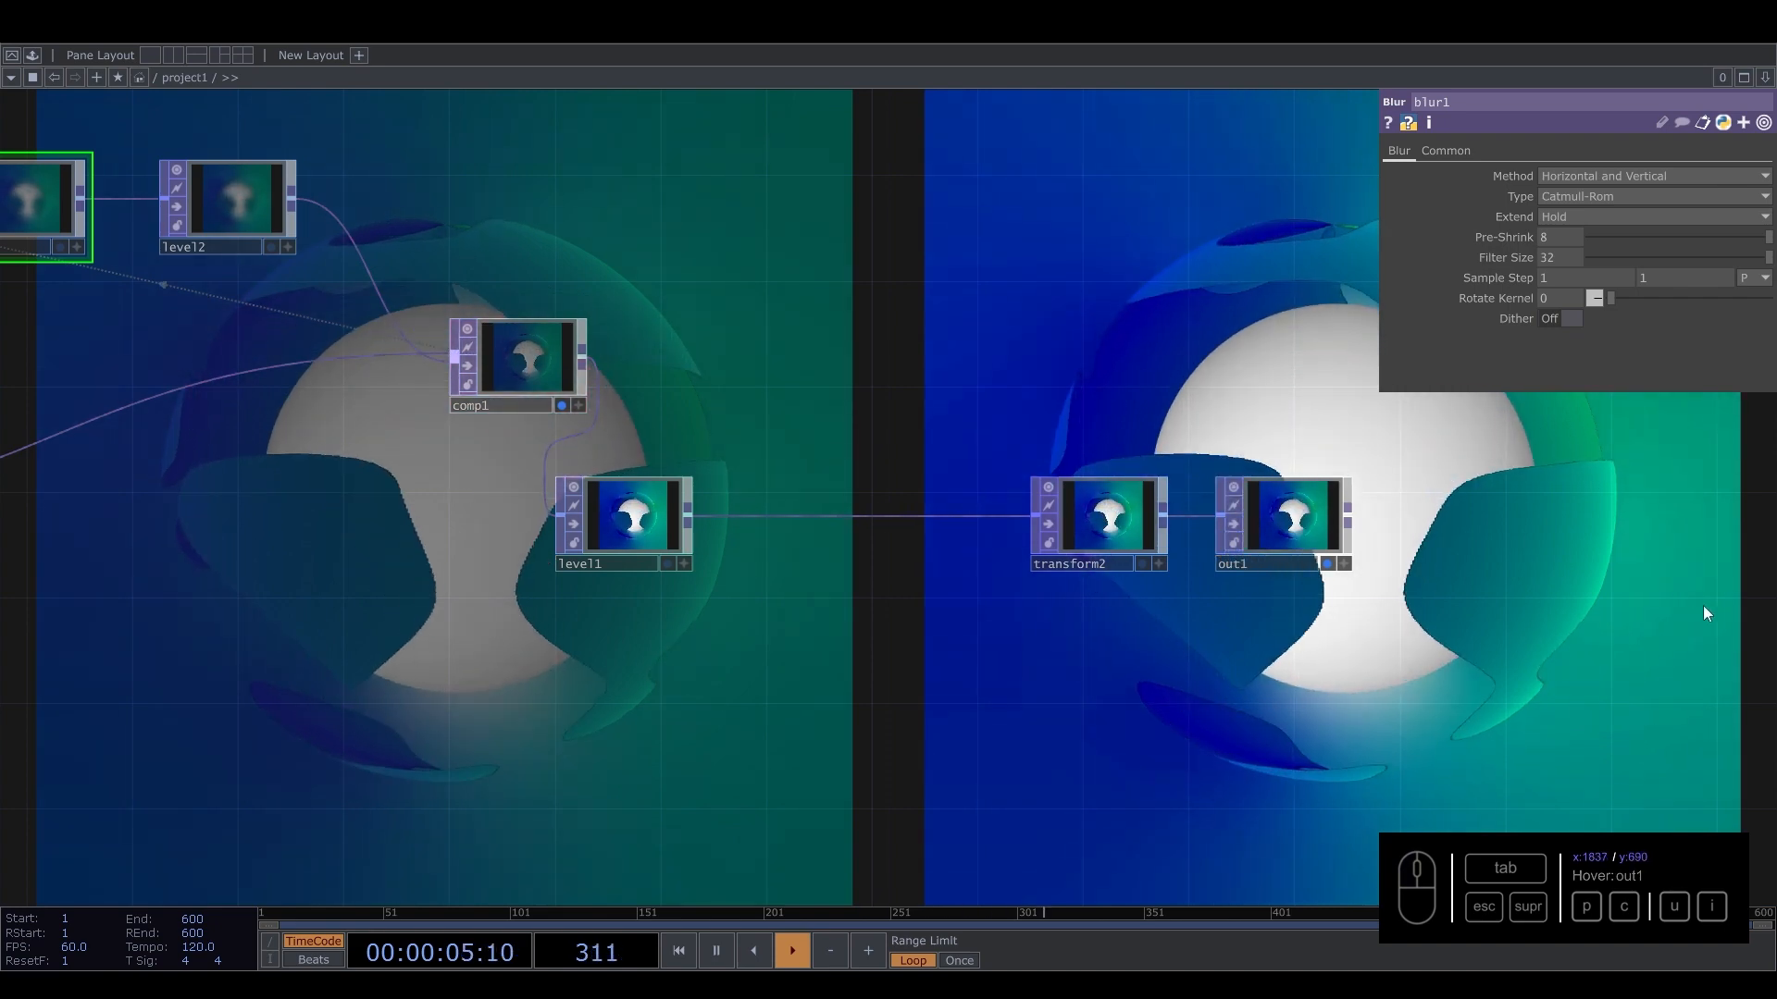
{"action": "left_click_drag", "start_coordinate": [875, 678], "coordinate": [1161, 720]}
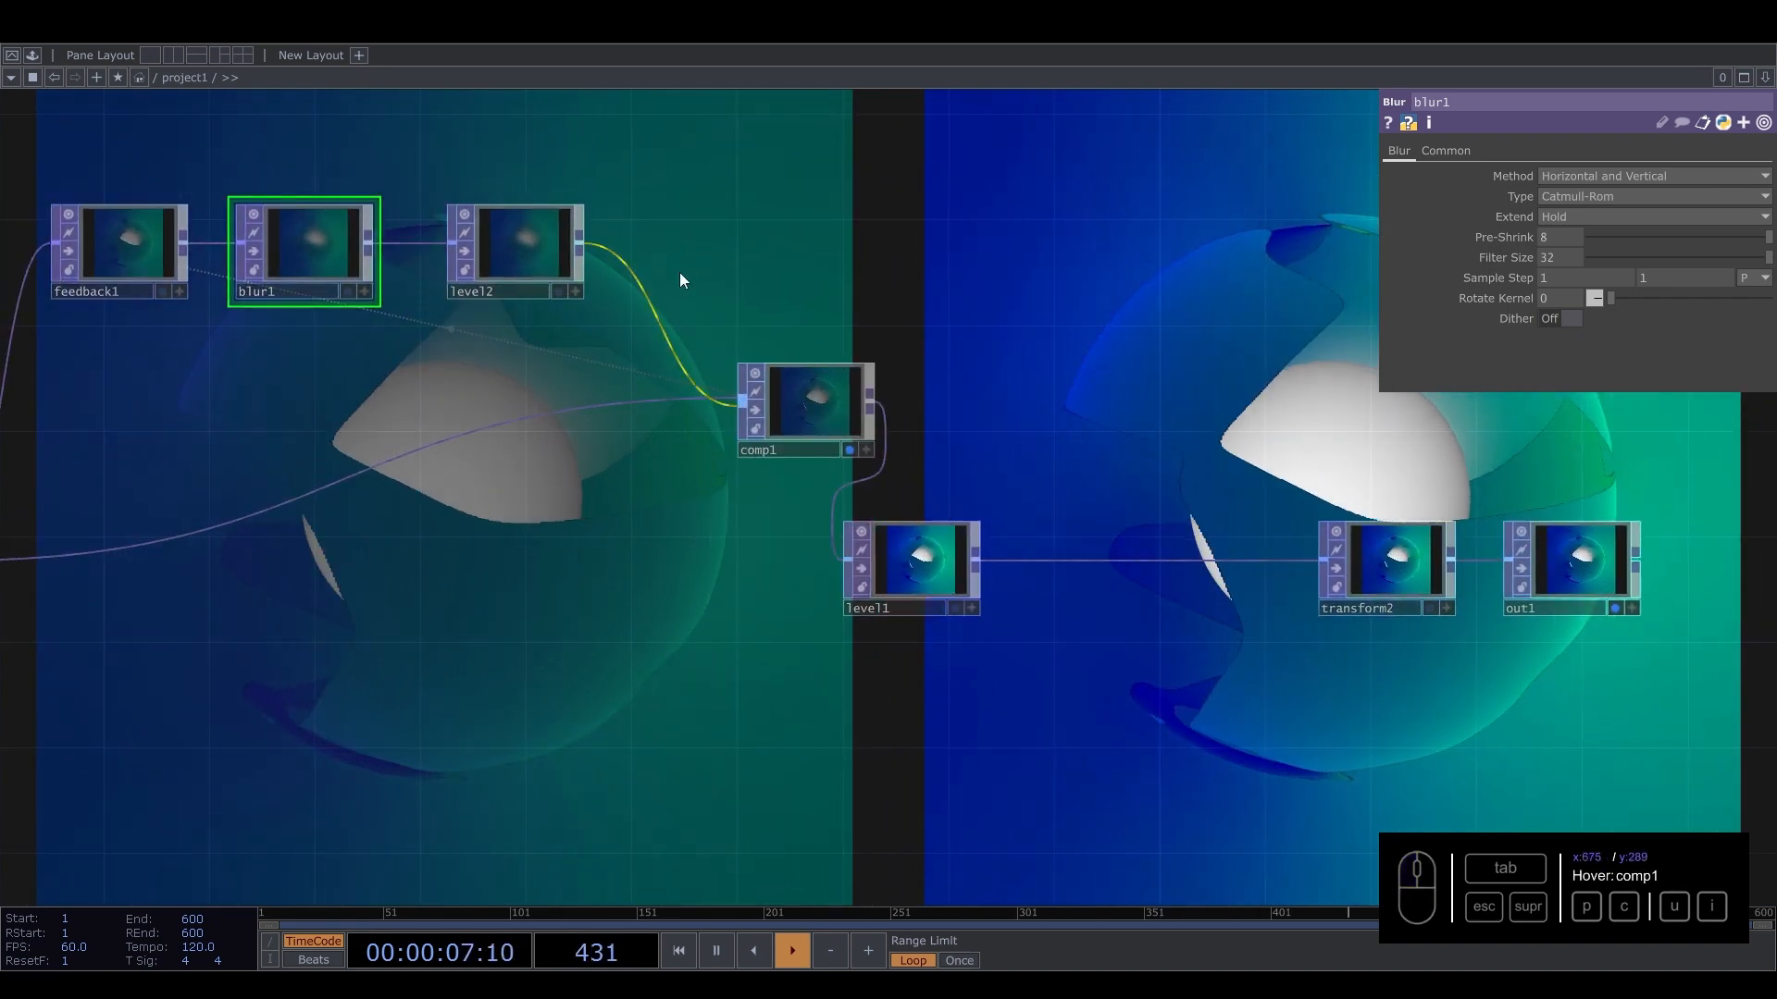
{"action": "left_click_drag", "start_coordinate": [802, 553], "coordinate": [1114, 575]}
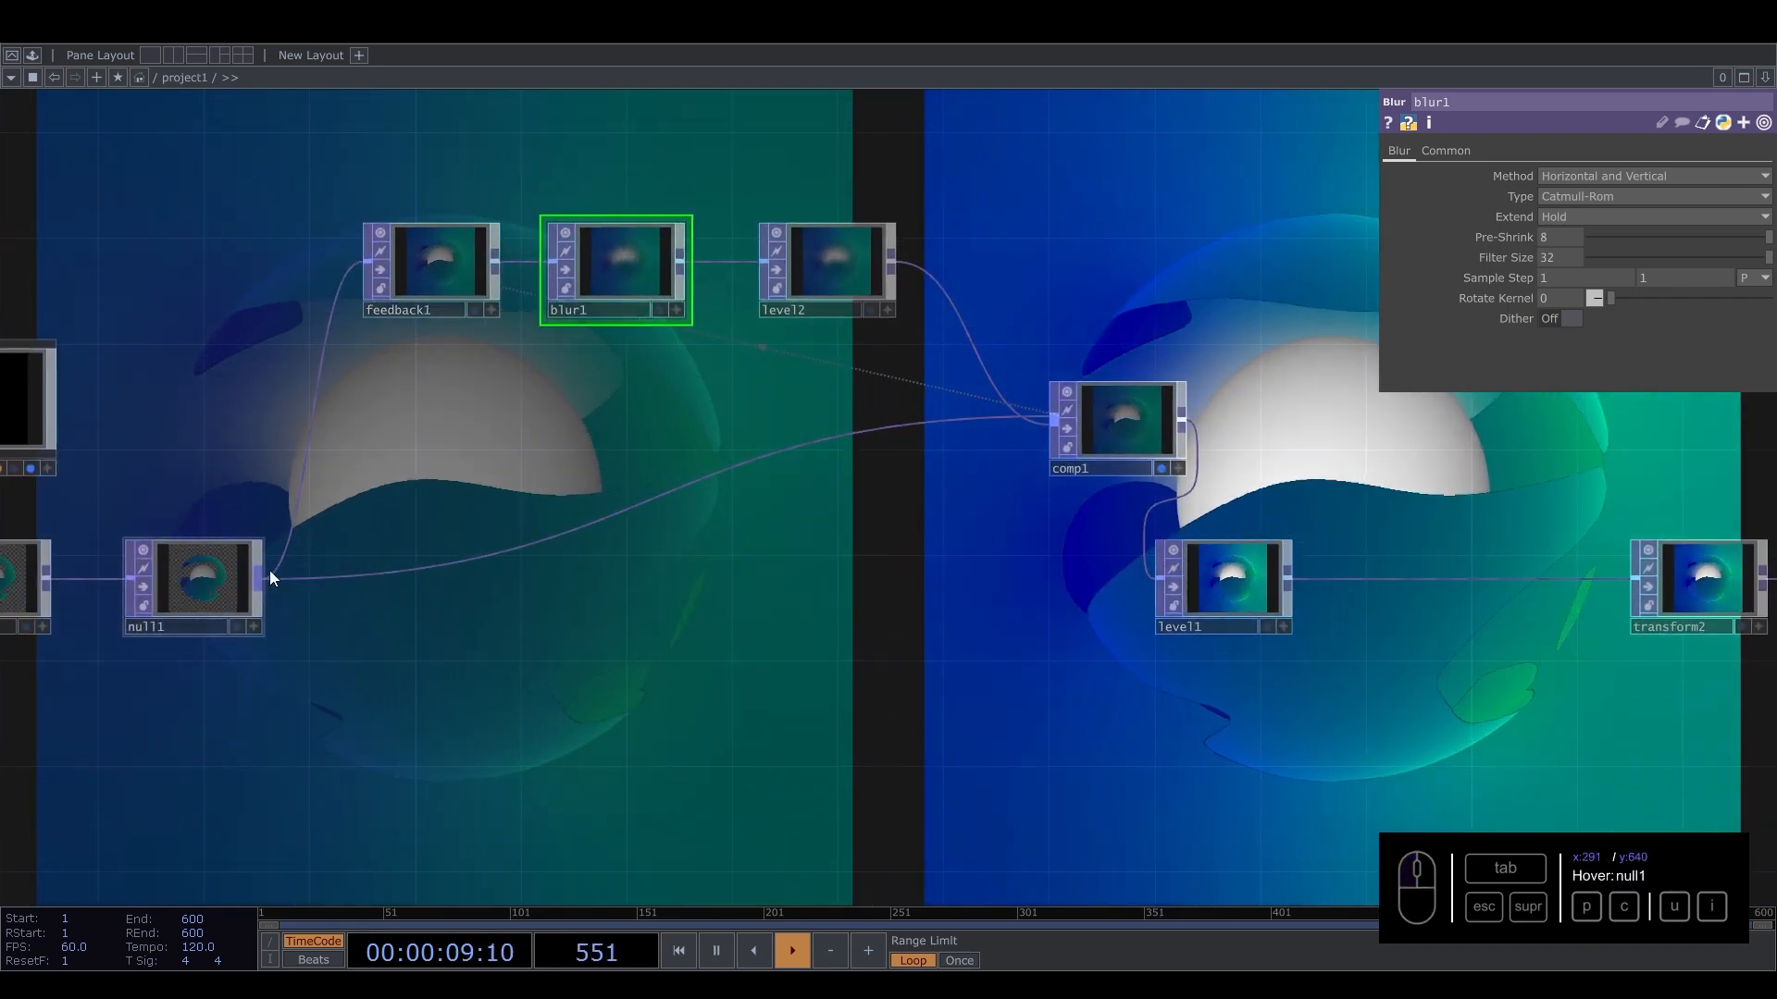
{"action": "left_click_drag", "start_coordinate": [265, 580], "coordinate": [1148, 583]}
{"action": "left_click_drag", "start_coordinate": [1056, 657], "coordinate": [908, 707]}
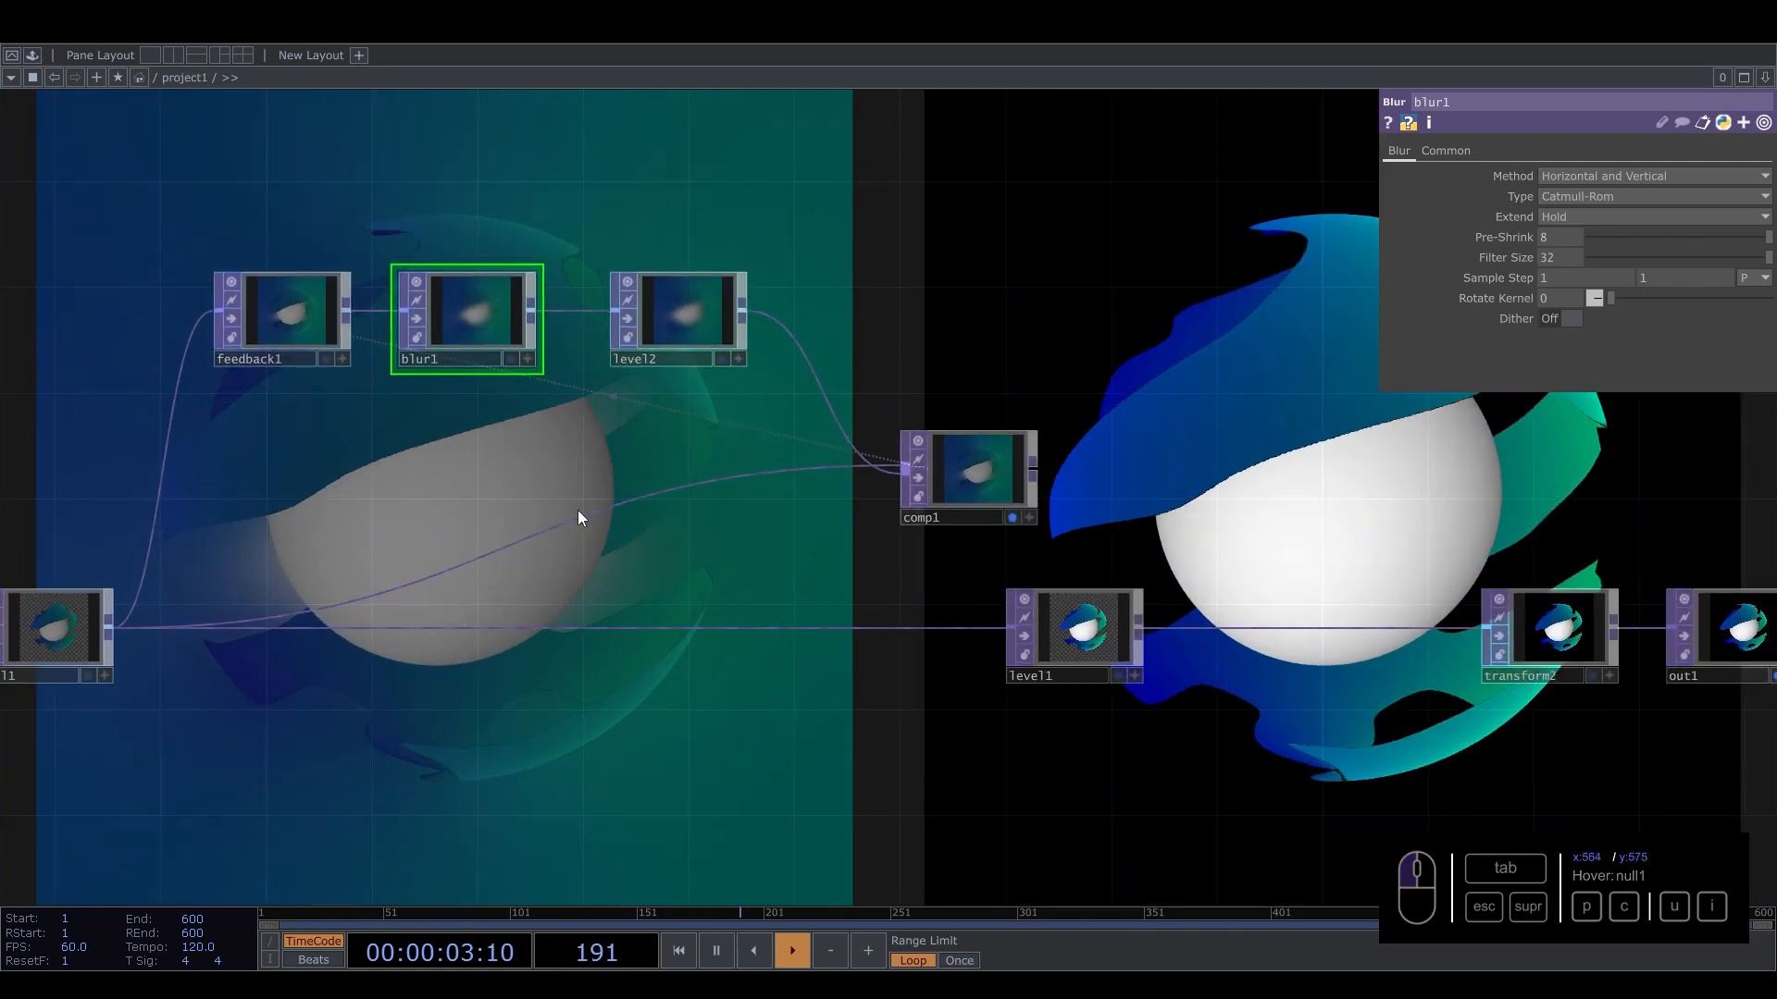
{"action": "left_click_drag", "start_coordinate": [1057, 635], "coordinate": [966, 629]}
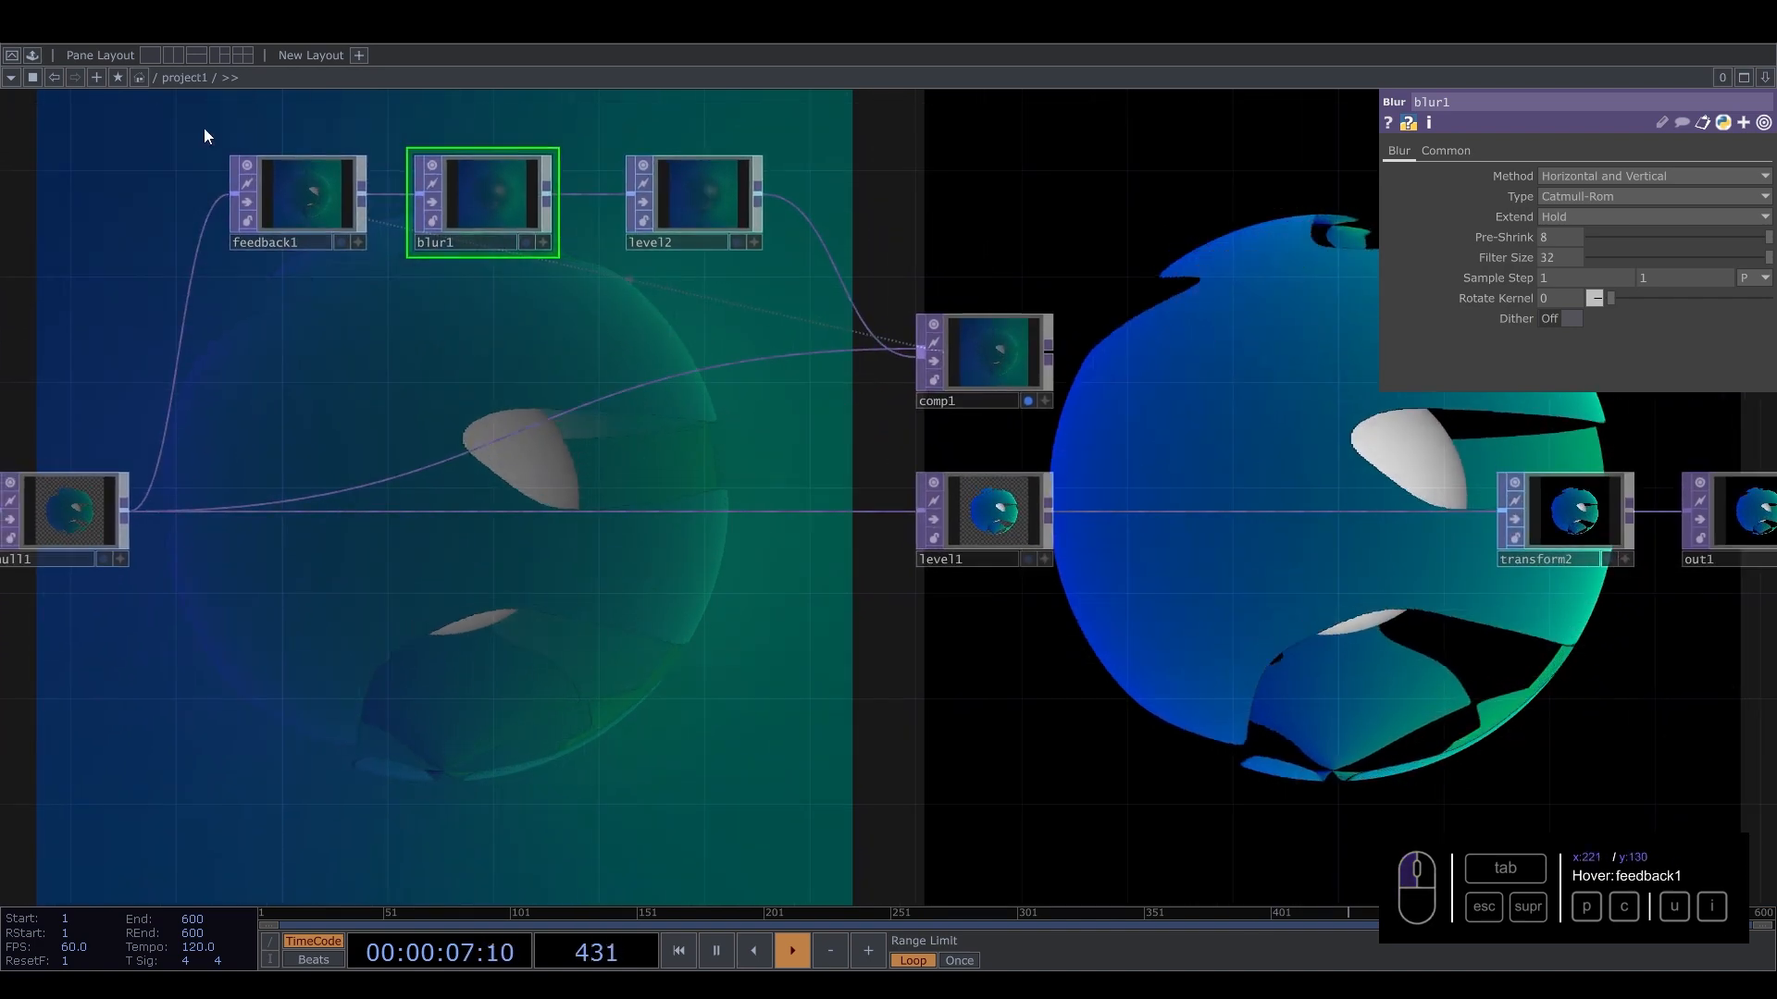
{"action": "right_click_drag", "start_coordinate": [981, 360], "coordinate": [983, 364]}
{"action": "left_click_drag", "start_coordinate": [984, 363], "coordinate": [904, 864]}
{"action": "left_click_drag", "start_coordinate": [818, 619], "coordinate": [858, 389]}
{"action": "left_click_drag", "start_coordinate": [622, 454], "coordinate": [624, 612]}
{"action": "left_click", "coordinate": [951, 559]}
{"action": "left_click_drag", "start_coordinate": [981, 774], "coordinate": [781, 655]}
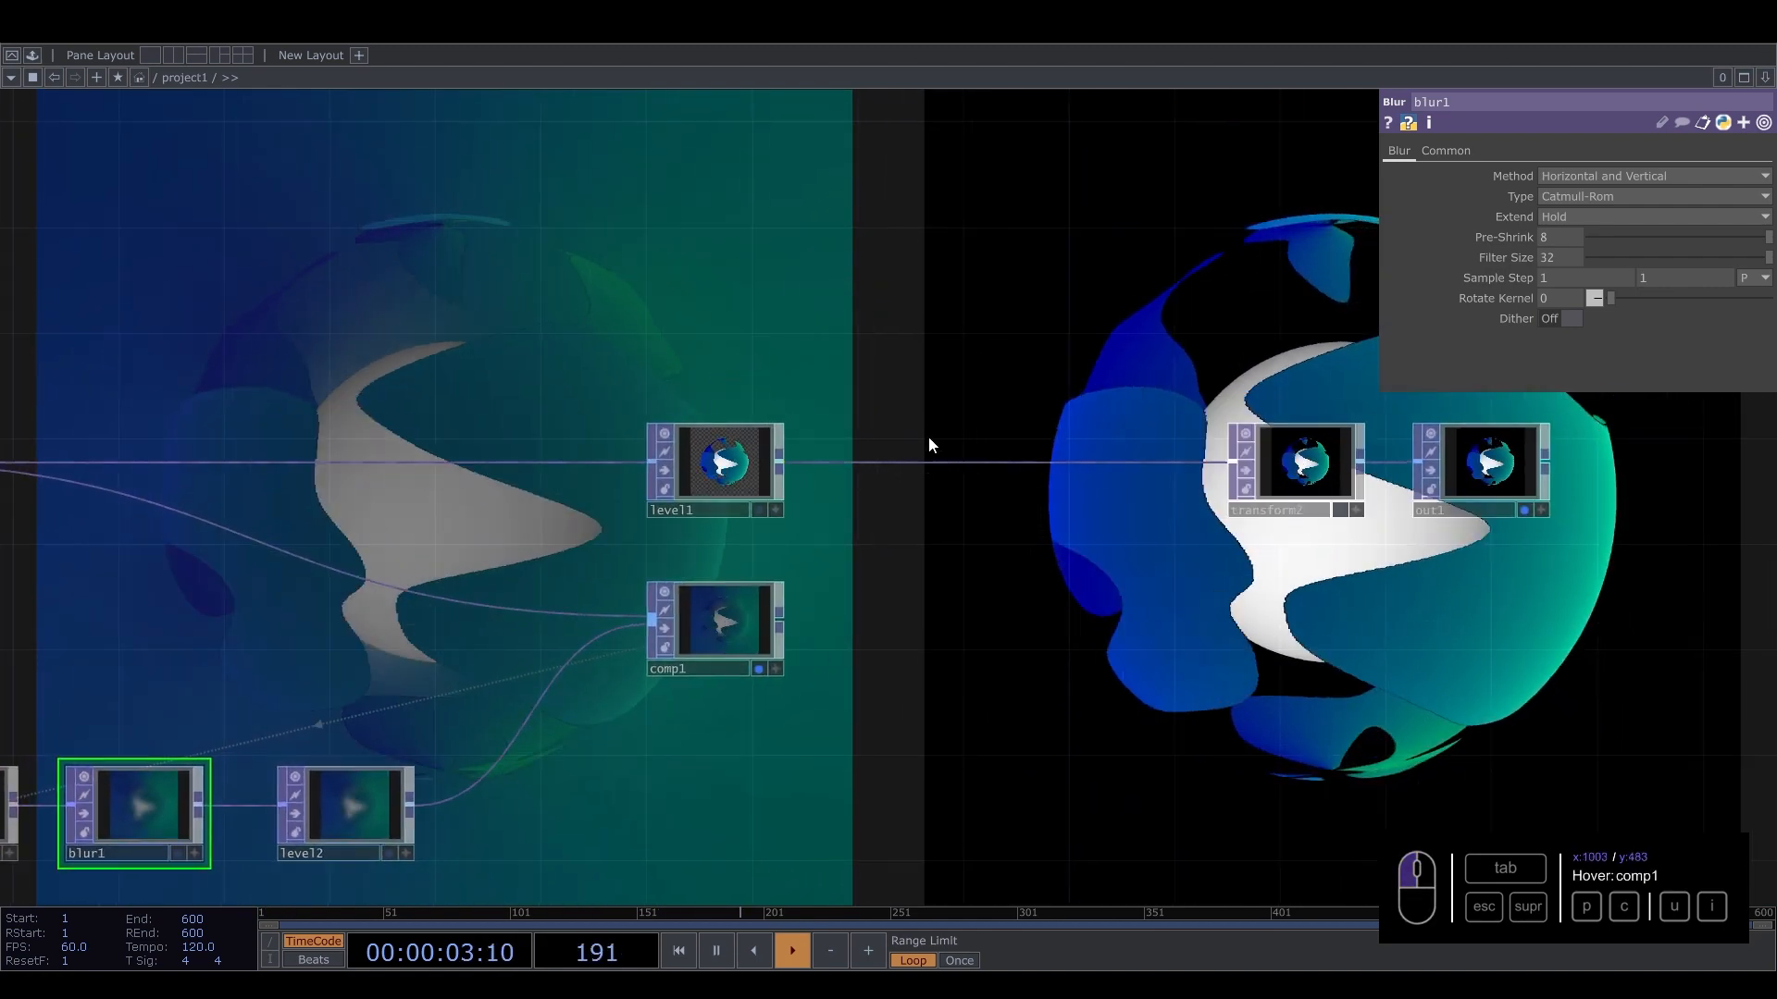
Insert a Composite TOP between level1 and transform2 and feed comp1 into it as its second input.
{"action": "left_click", "coordinate": [733, 468]}
{"action": "left_click", "coordinate": [739, 613]}
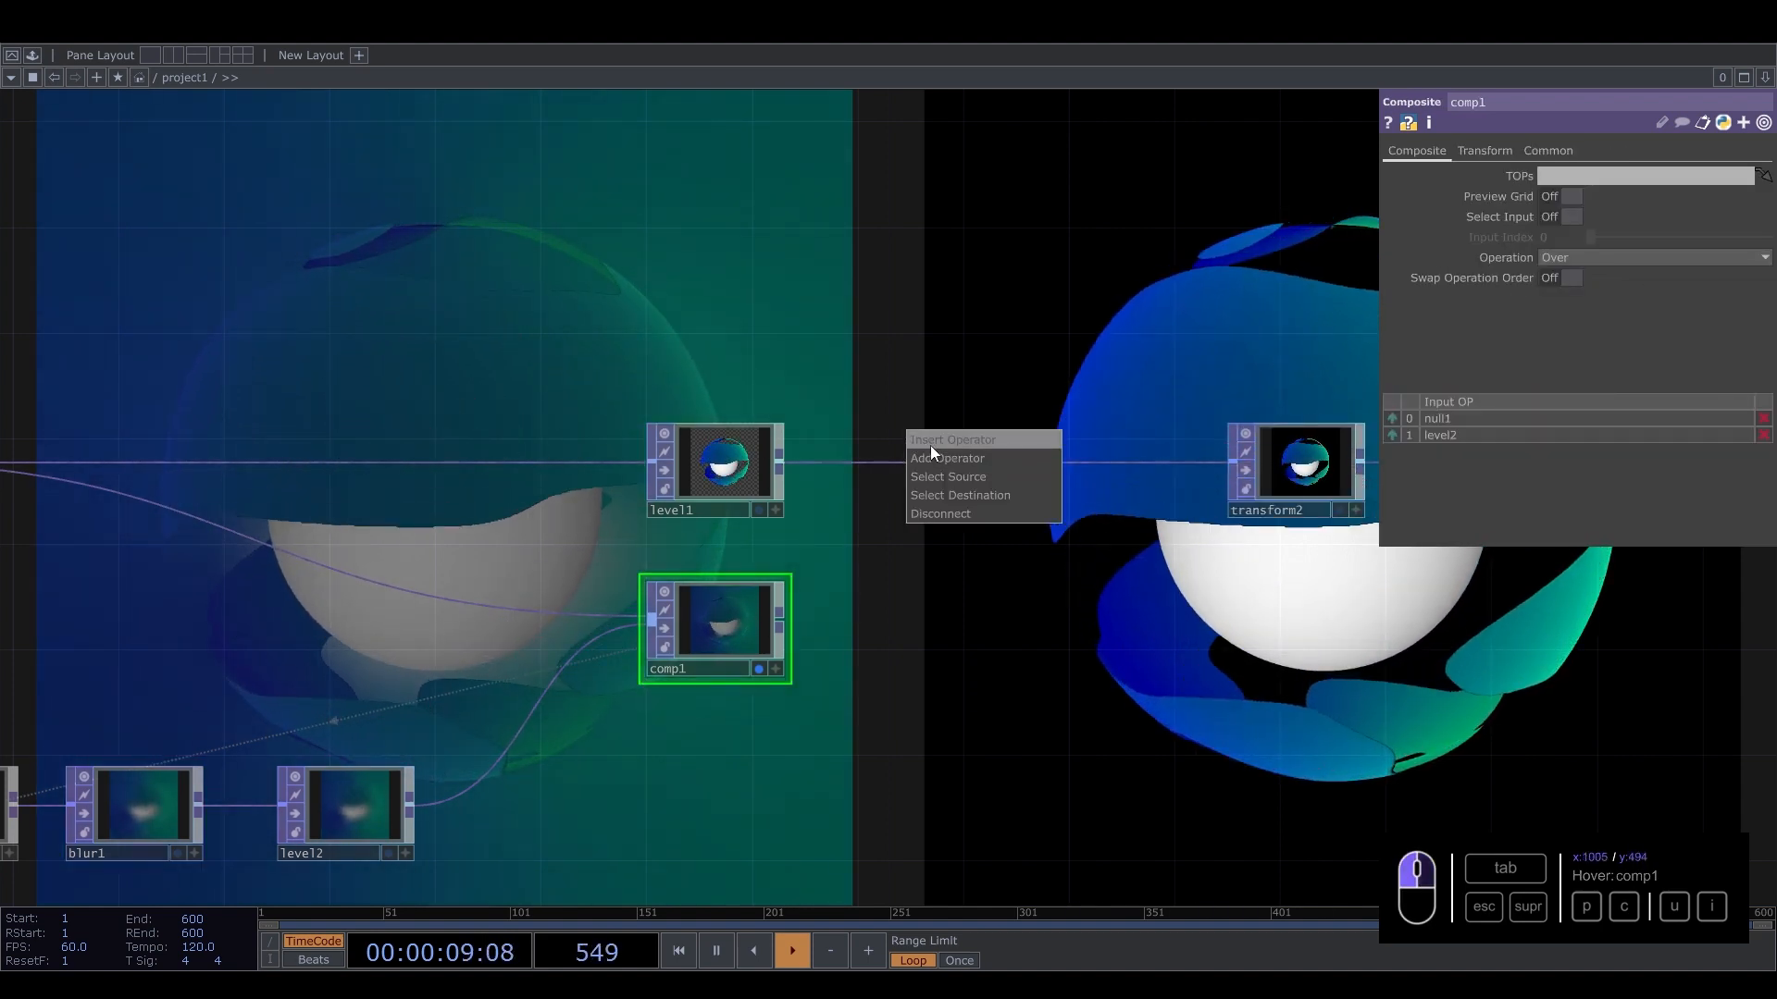
{"action": "left_click", "coordinate": [929, 446]}
{"action": "type", "text": "com"}
{"action": "left_click", "coordinate": [630, 429]}
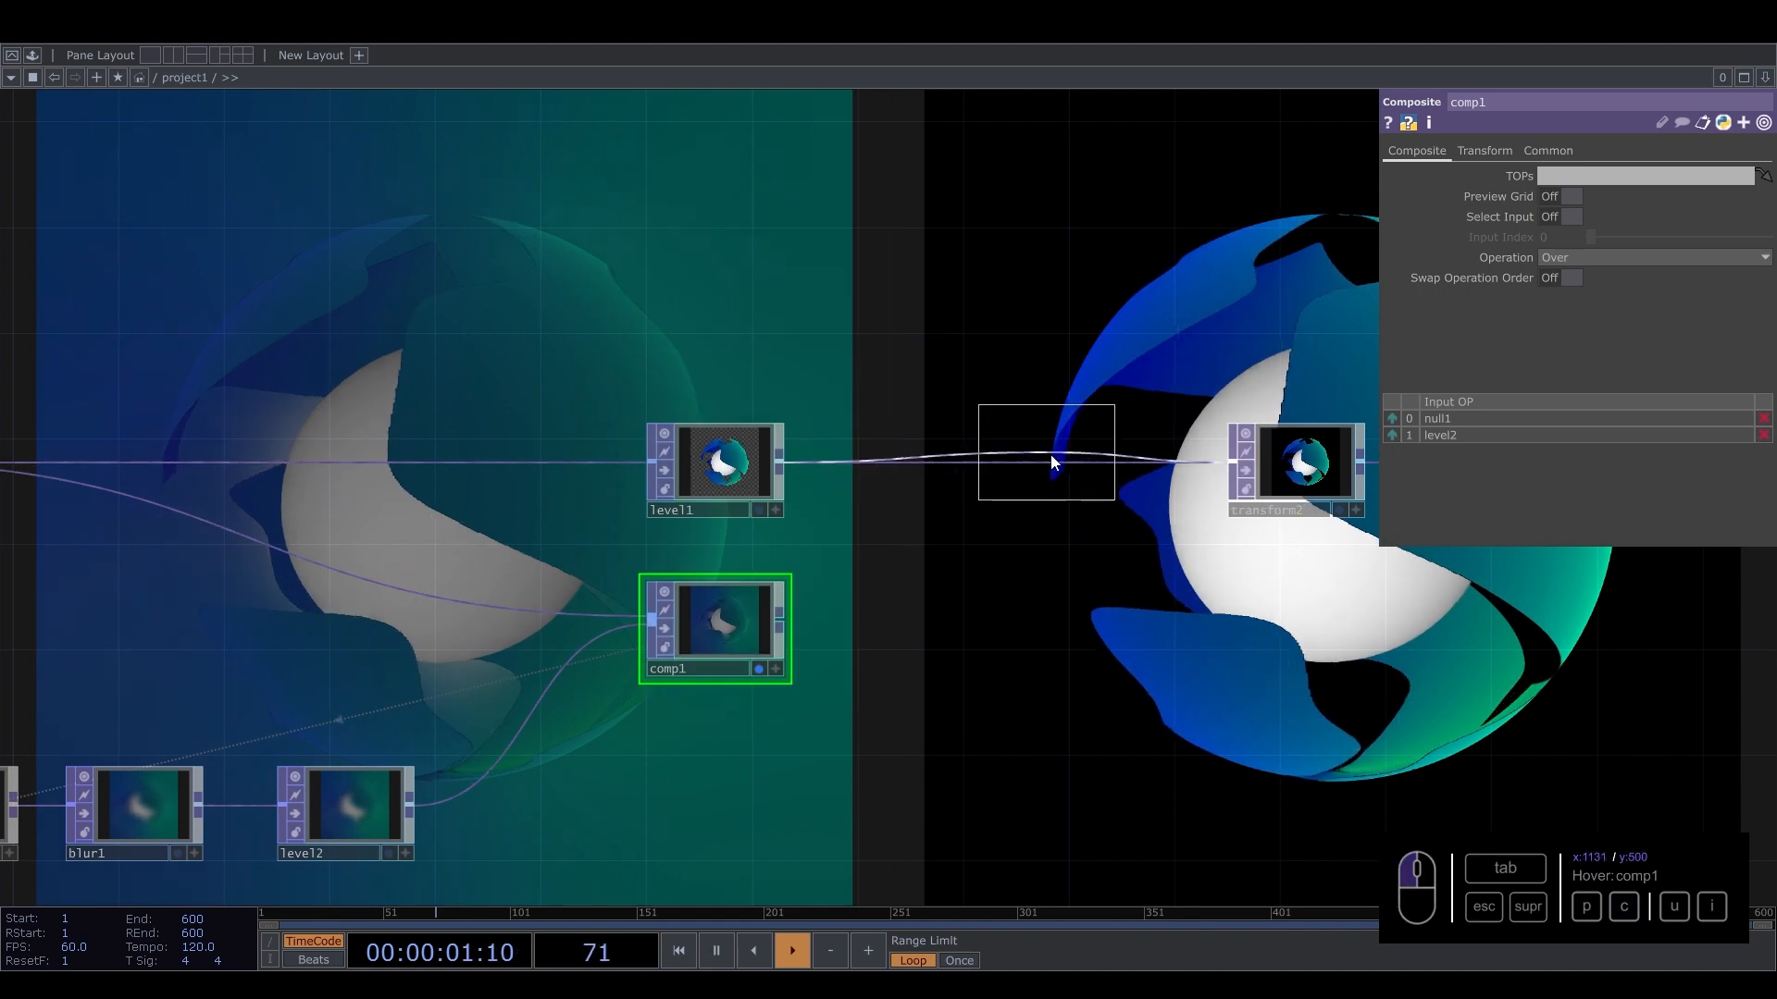
{"action": "left_click", "coordinate": [1053, 458]}
{"action": "left_click", "coordinate": [979, 505]}
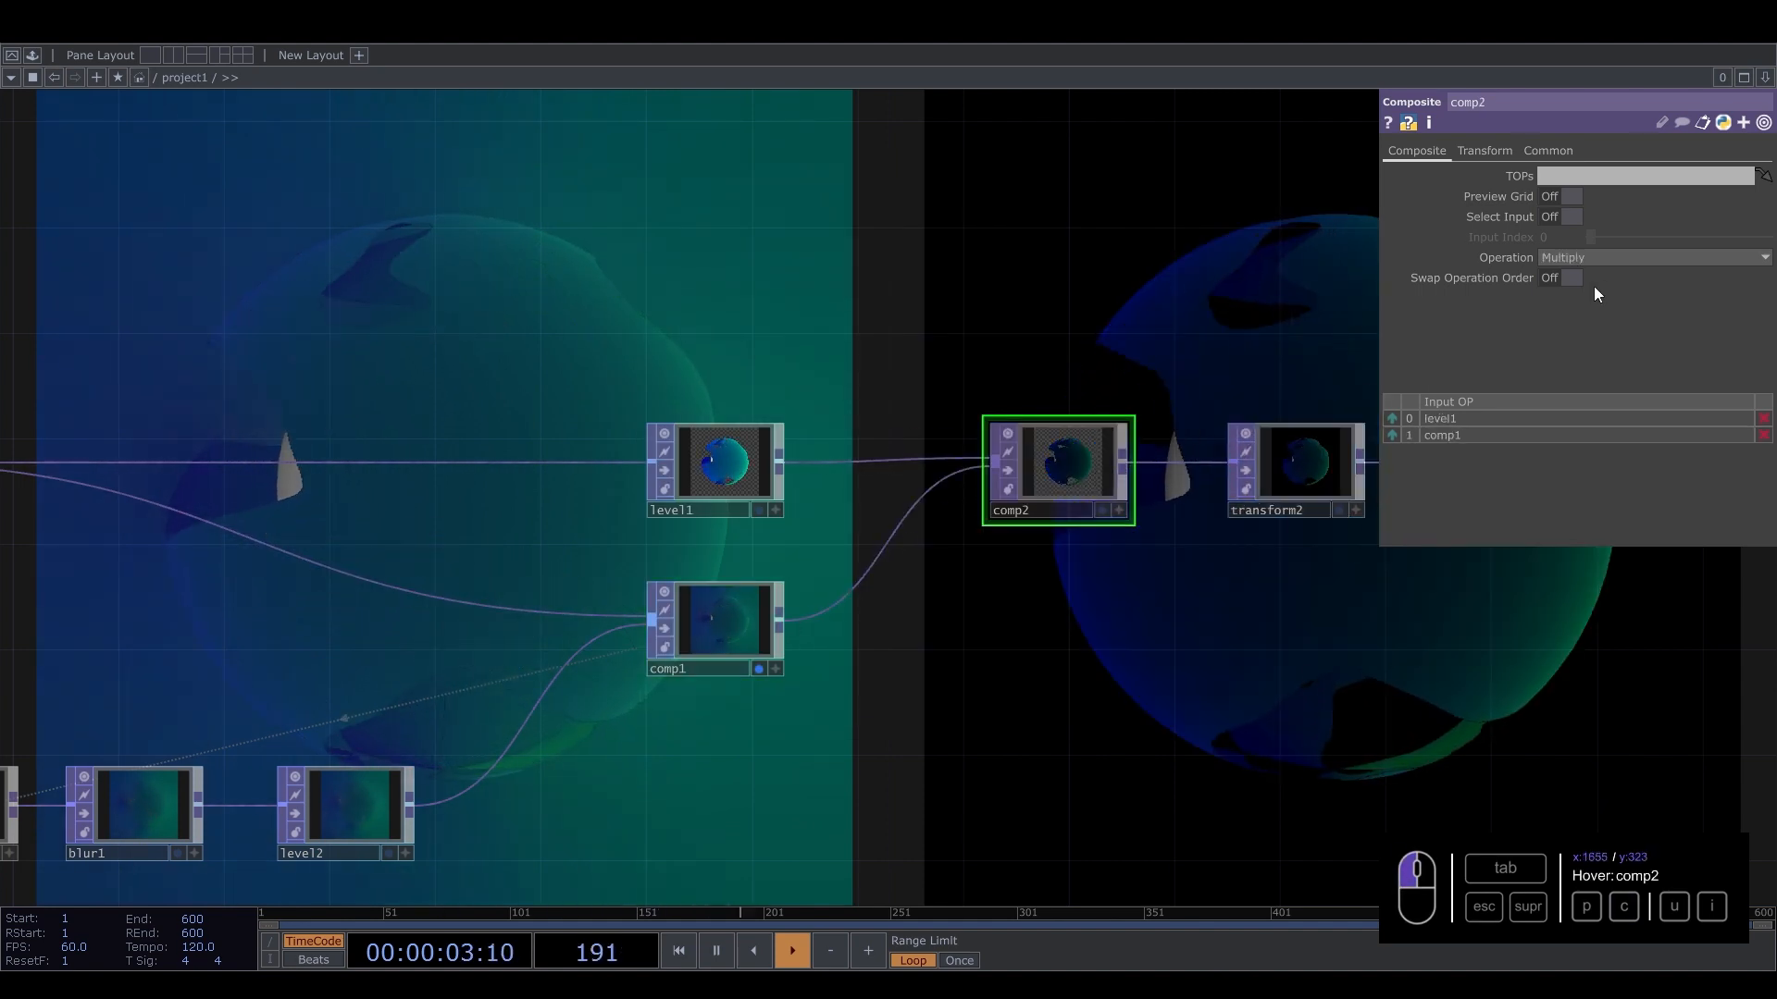
Set comp2's composite operation to Over.
{"action": "left_click", "coordinate": [1645, 258]}
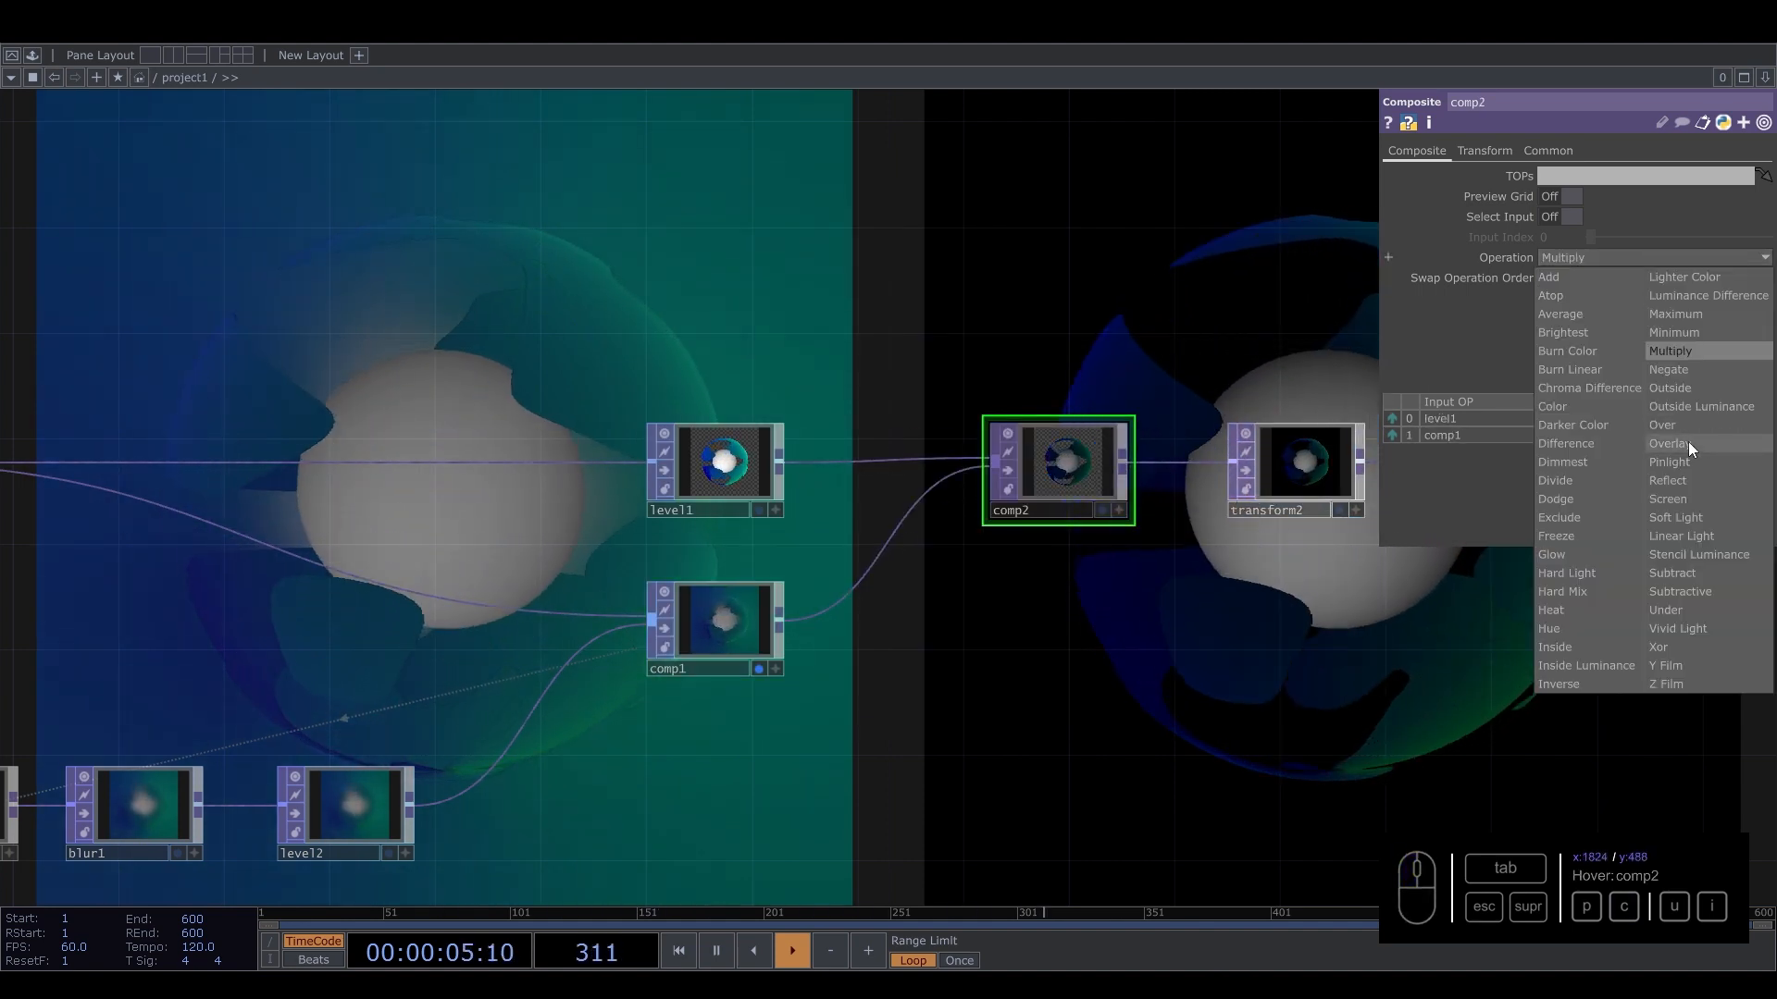
{"action": "left_click", "coordinate": [1688, 444]}
{"action": "left_click", "coordinate": [1658, 257]}
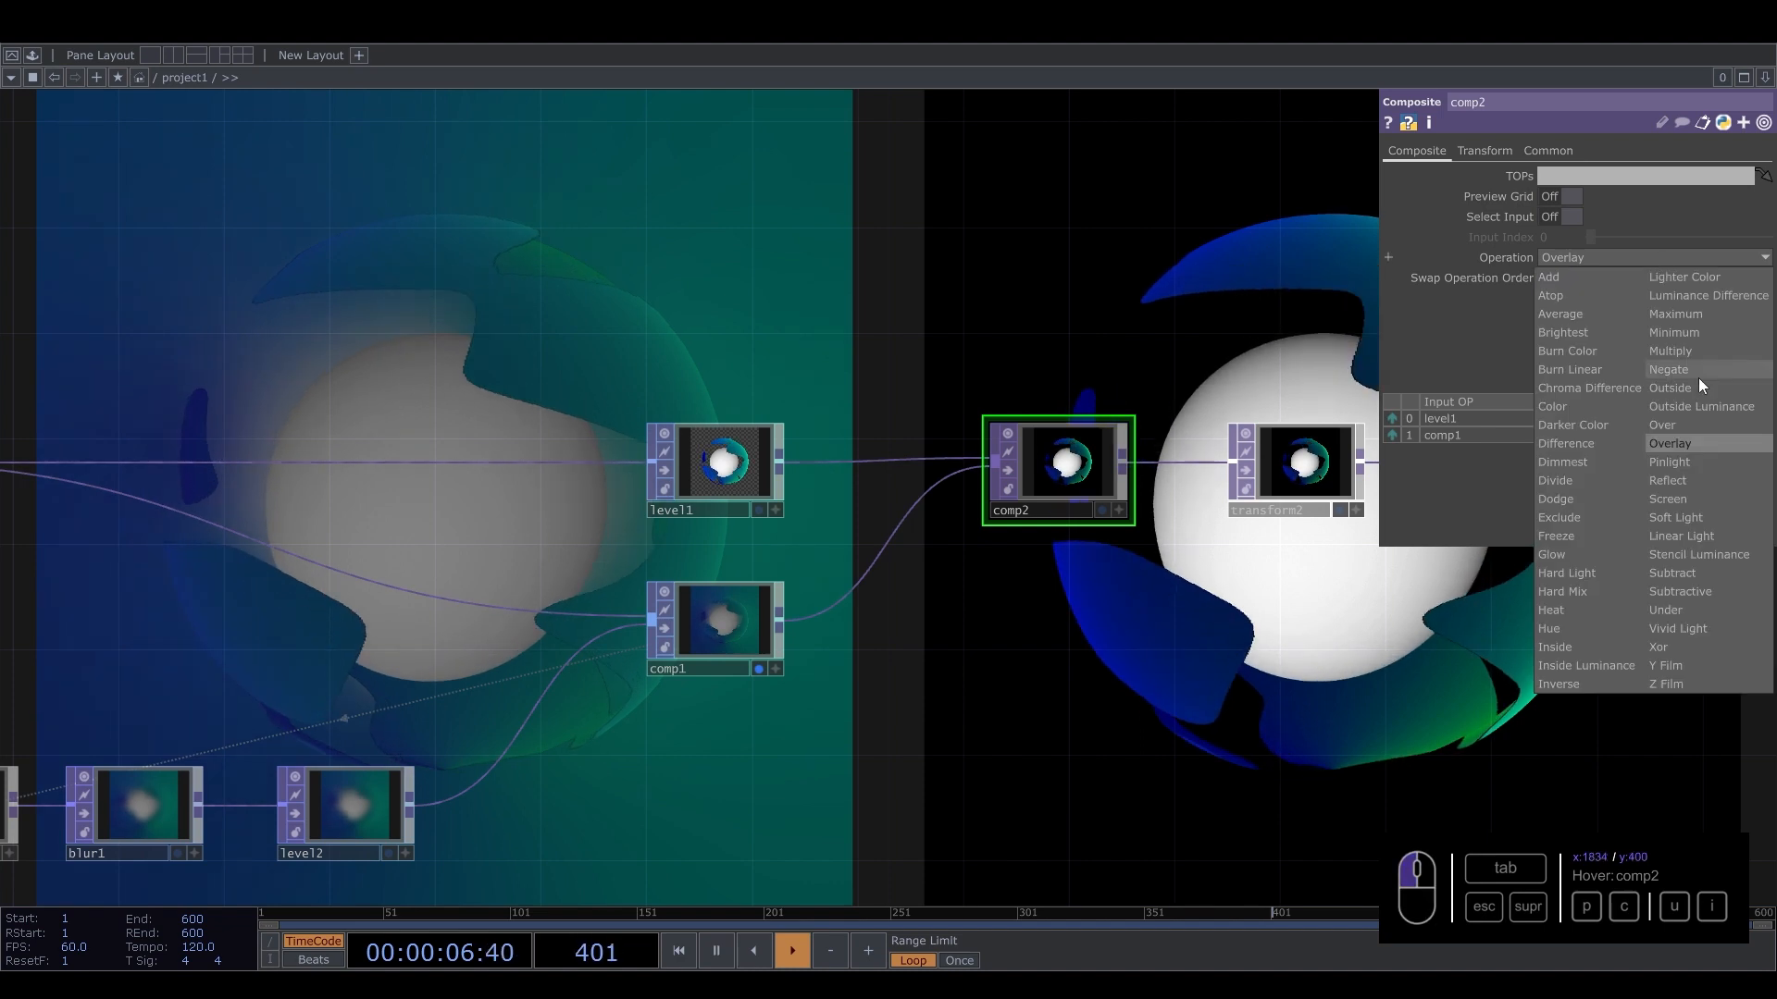
{"action": "left_click", "coordinate": [1665, 425]}
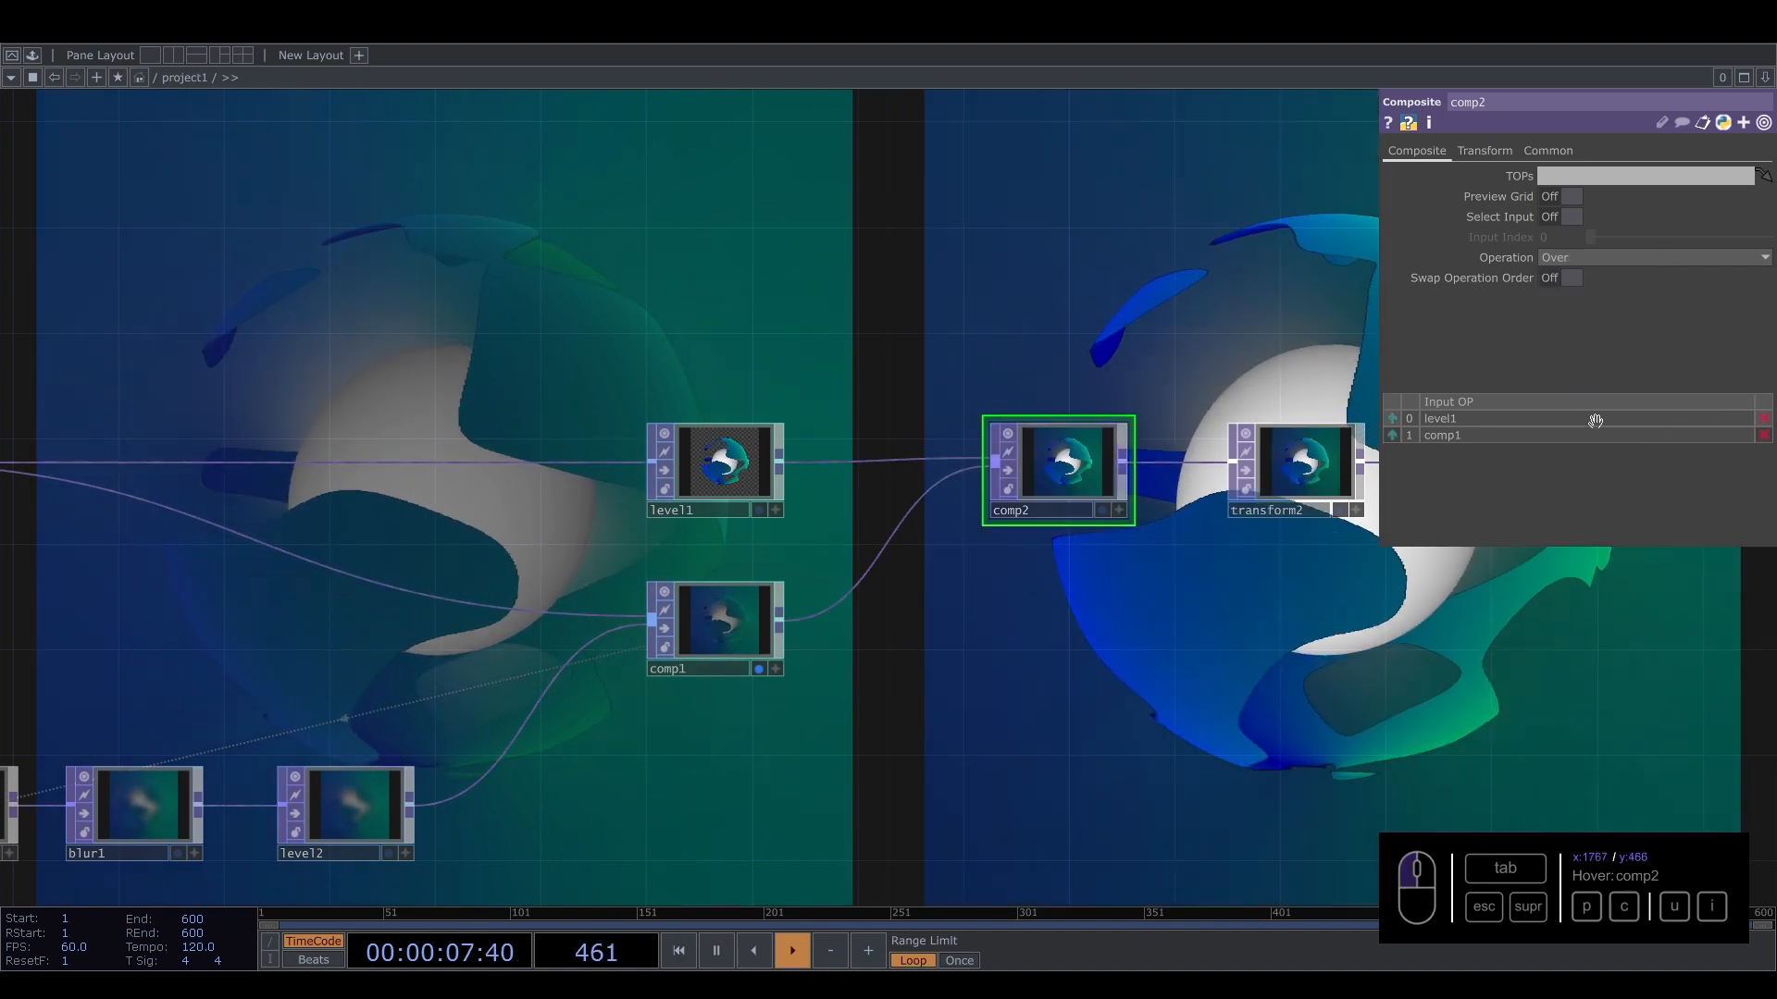
Spread out comp2 and the neighbouring nodes to make room after comp1.
{"action": "left_click", "coordinate": [759, 668]}
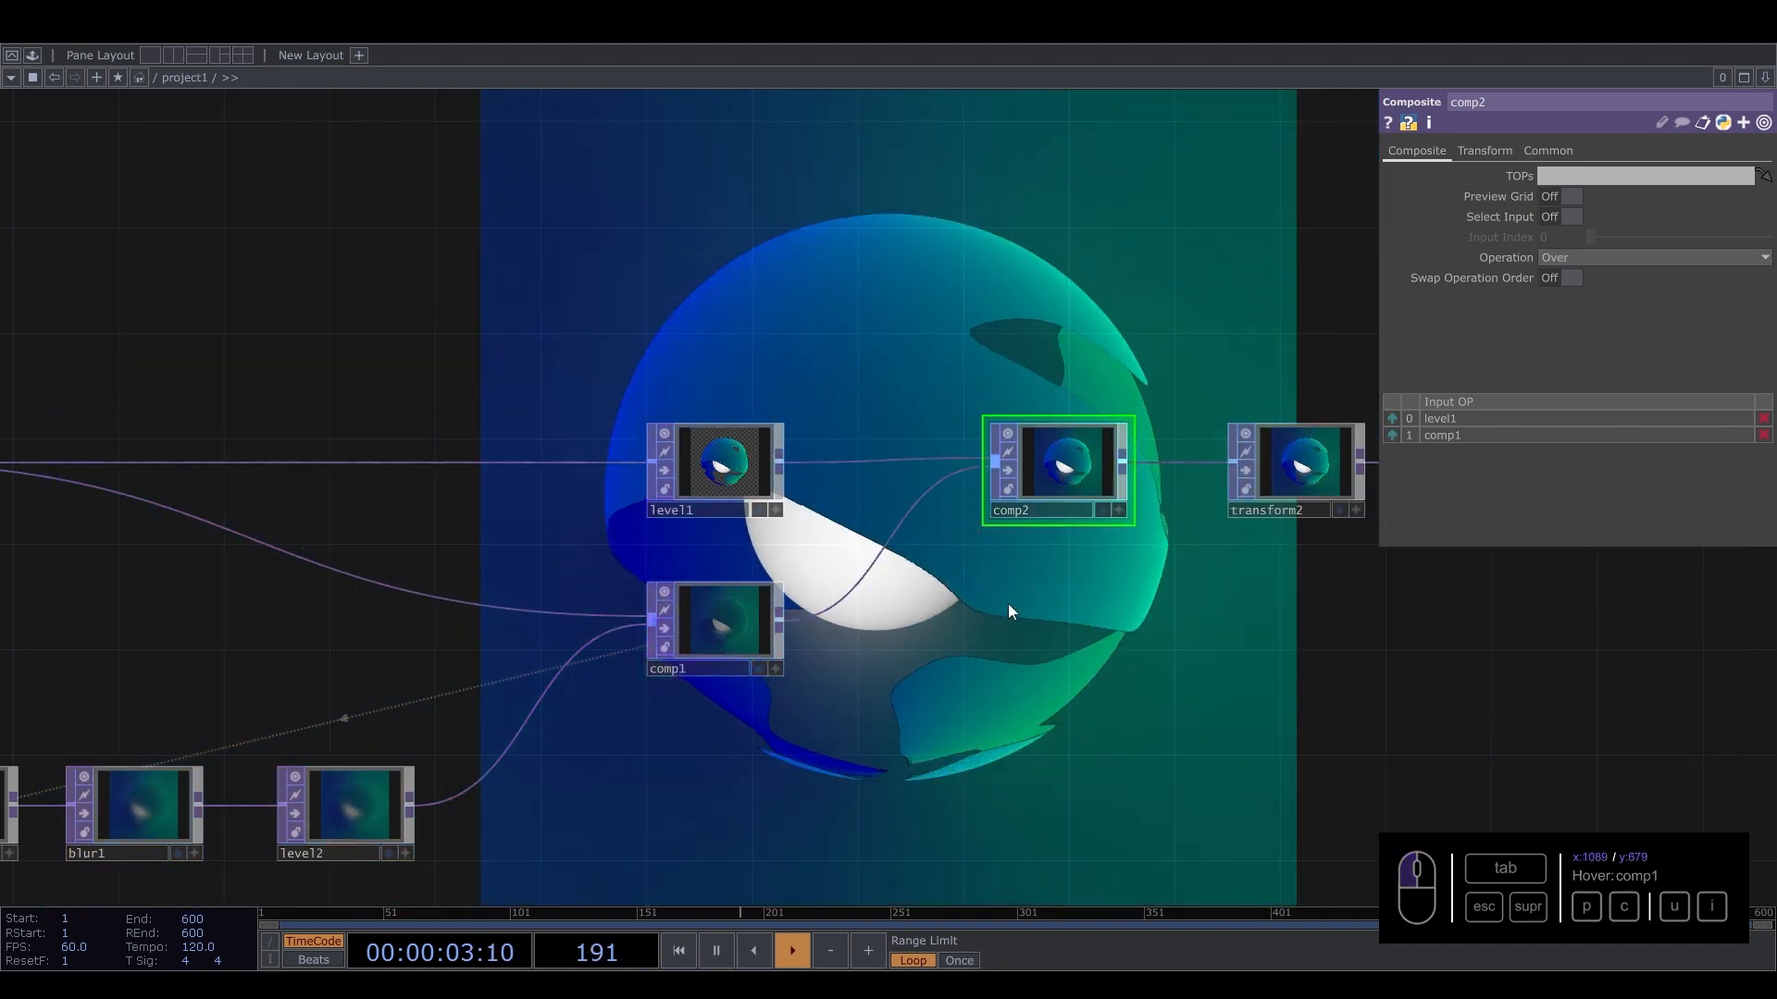
{"action": "left_click_drag", "start_coordinate": [1216, 611], "coordinate": [733, 611]}
{"action": "right_click_drag", "start_coordinate": [1182, 580], "coordinate": [576, 433]}
{"action": "left_click_drag", "start_coordinate": [560, 476], "coordinate": [1009, 476]}
{"action": "left_click_drag", "start_coordinate": [343, 608], "coordinate": [541, 592]}
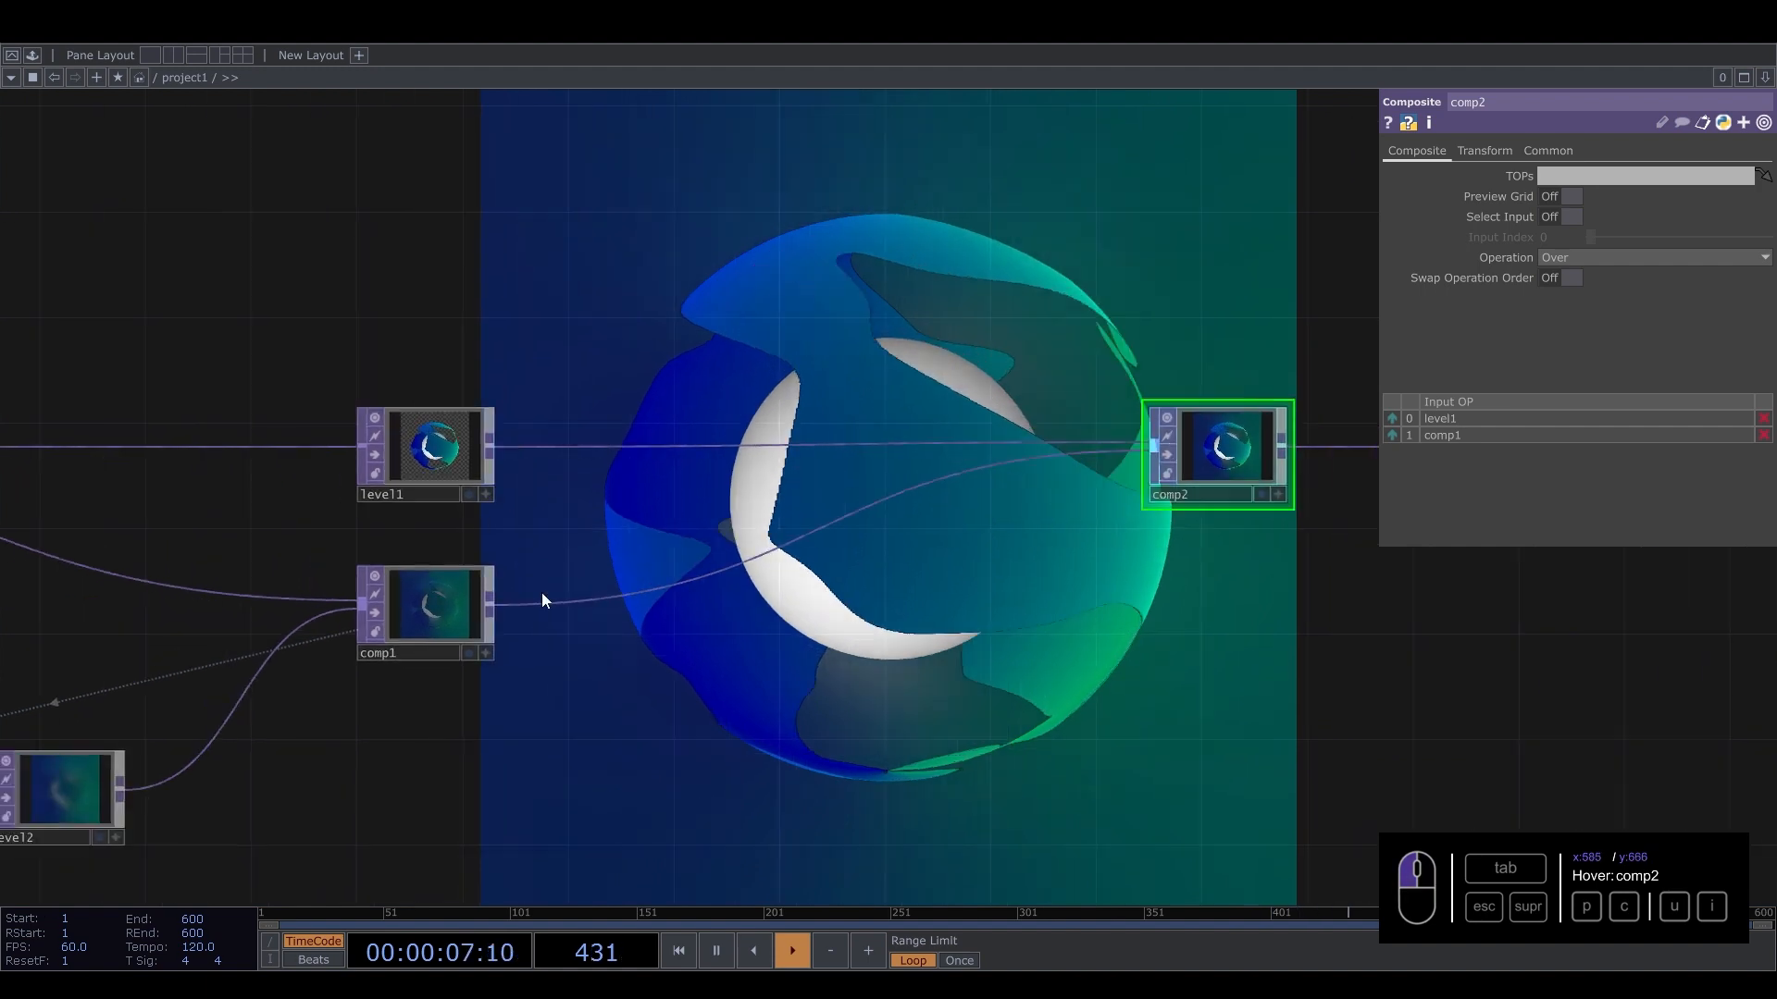
{"action": "left_click", "coordinate": [409, 650]}
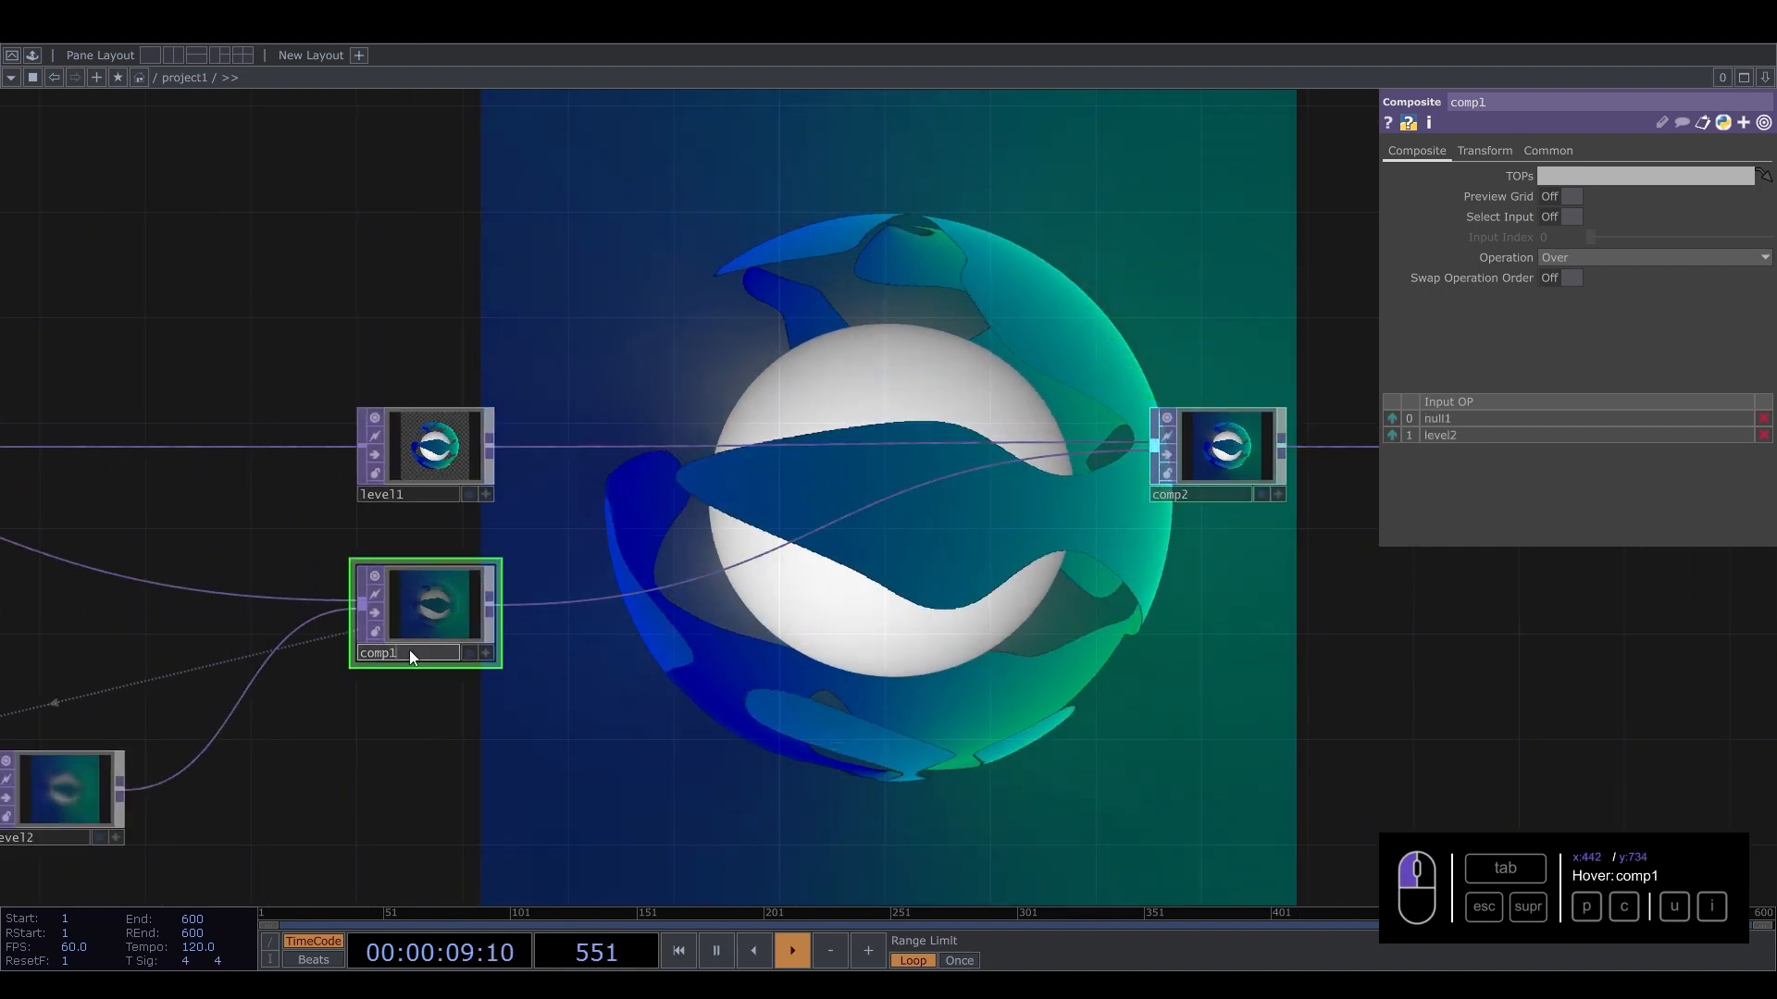
Insert a Level TOP between comp1 and comp2 and set its brightness to 1.17 and gamma to 2.06.
{"action": "right_click", "coordinate": [585, 602]}
{"action": "left_click", "coordinate": [623, 581]}
{"action": "type", "text": ";"}
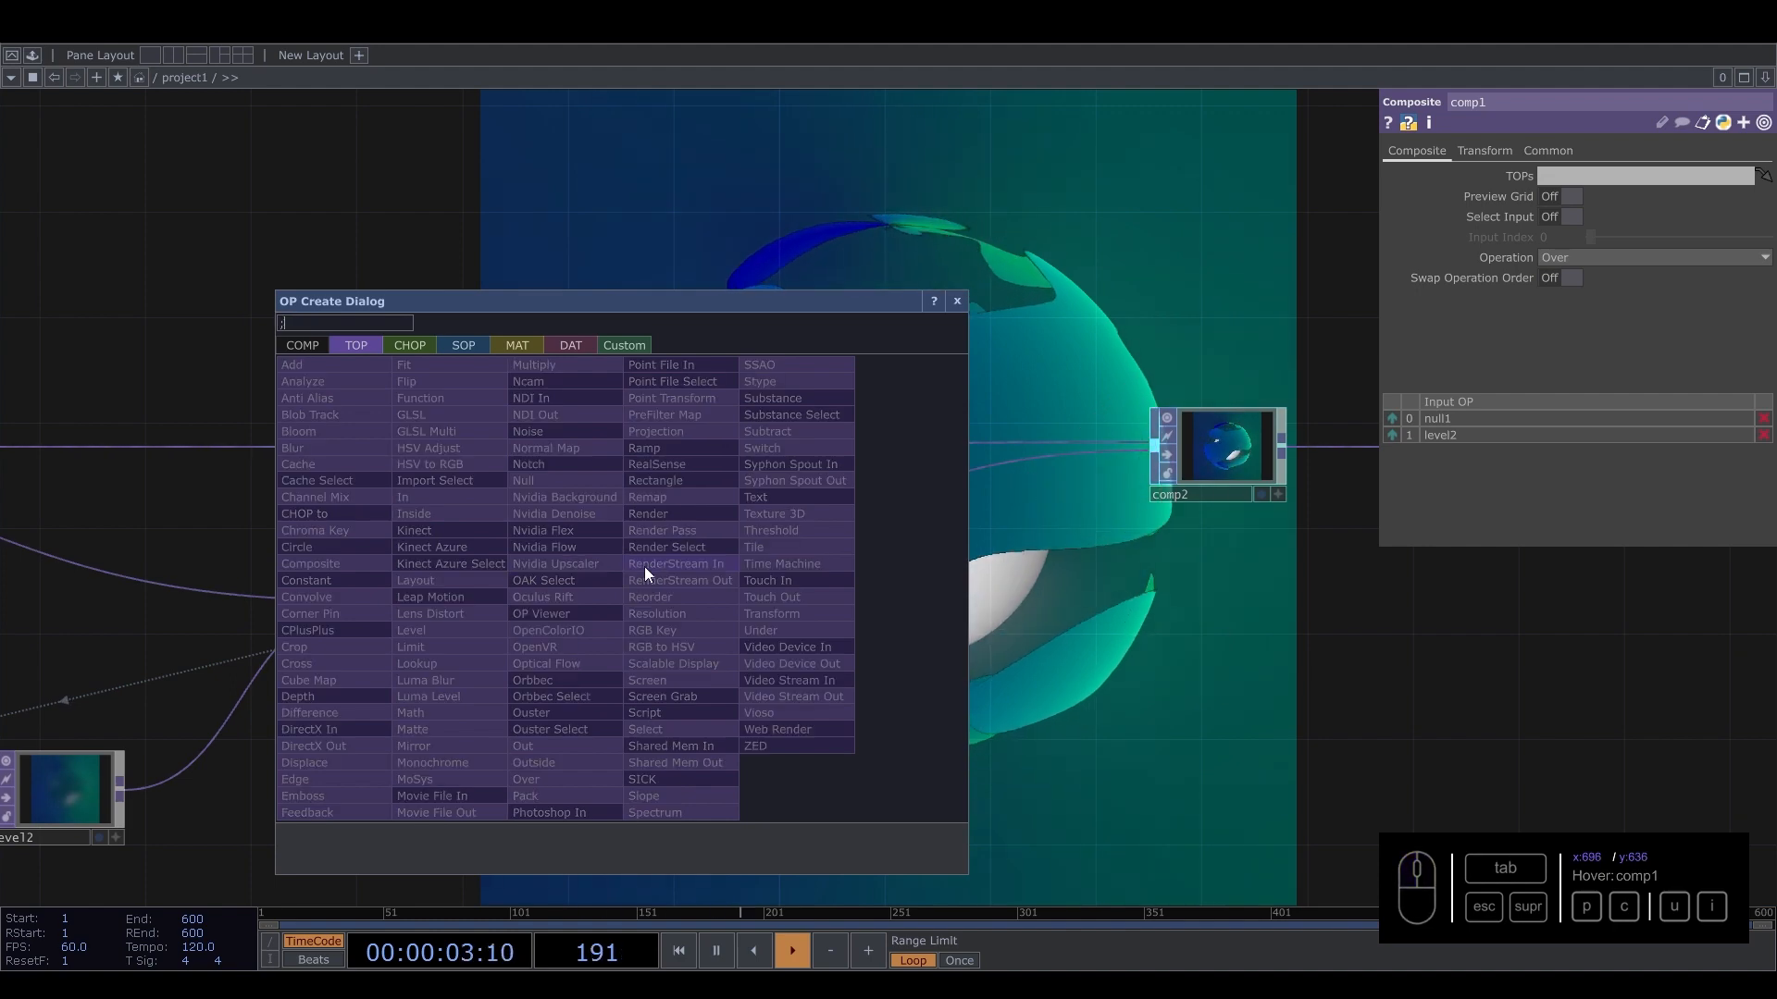
{"action": "key", "text": "BackSpace"}
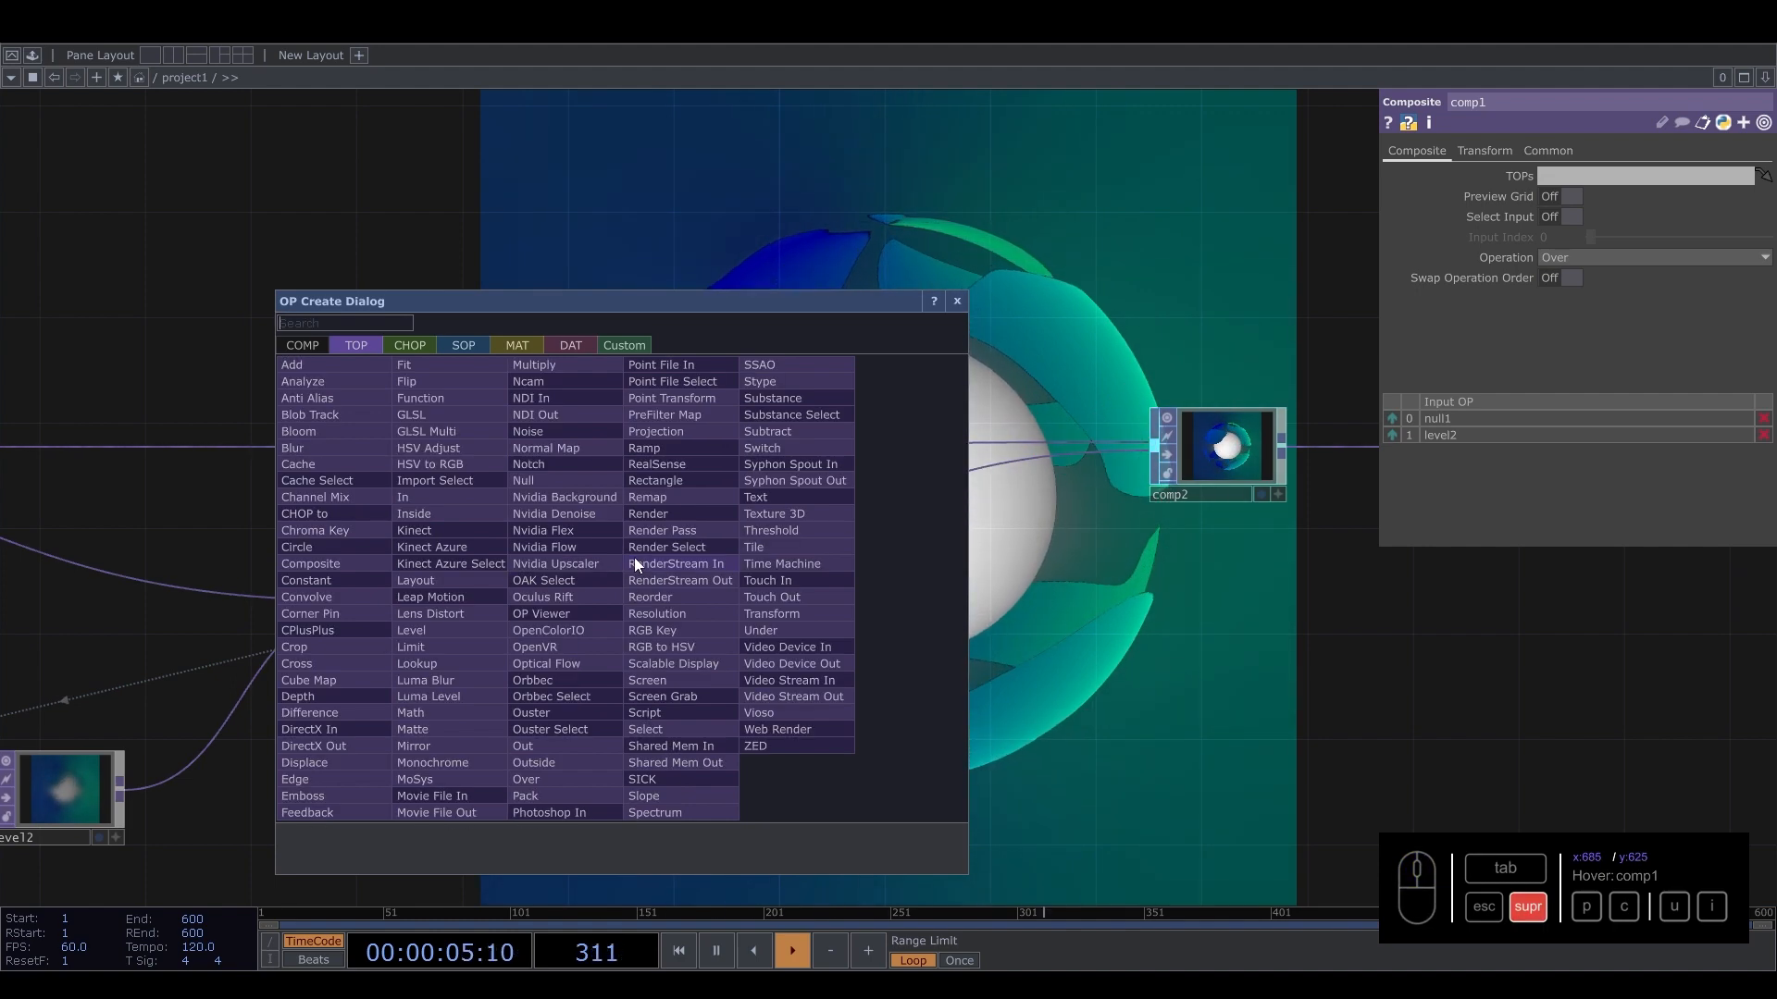
{"action": "type", "text": "leve"}
{"action": "left_click", "coordinate": [413, 630]}
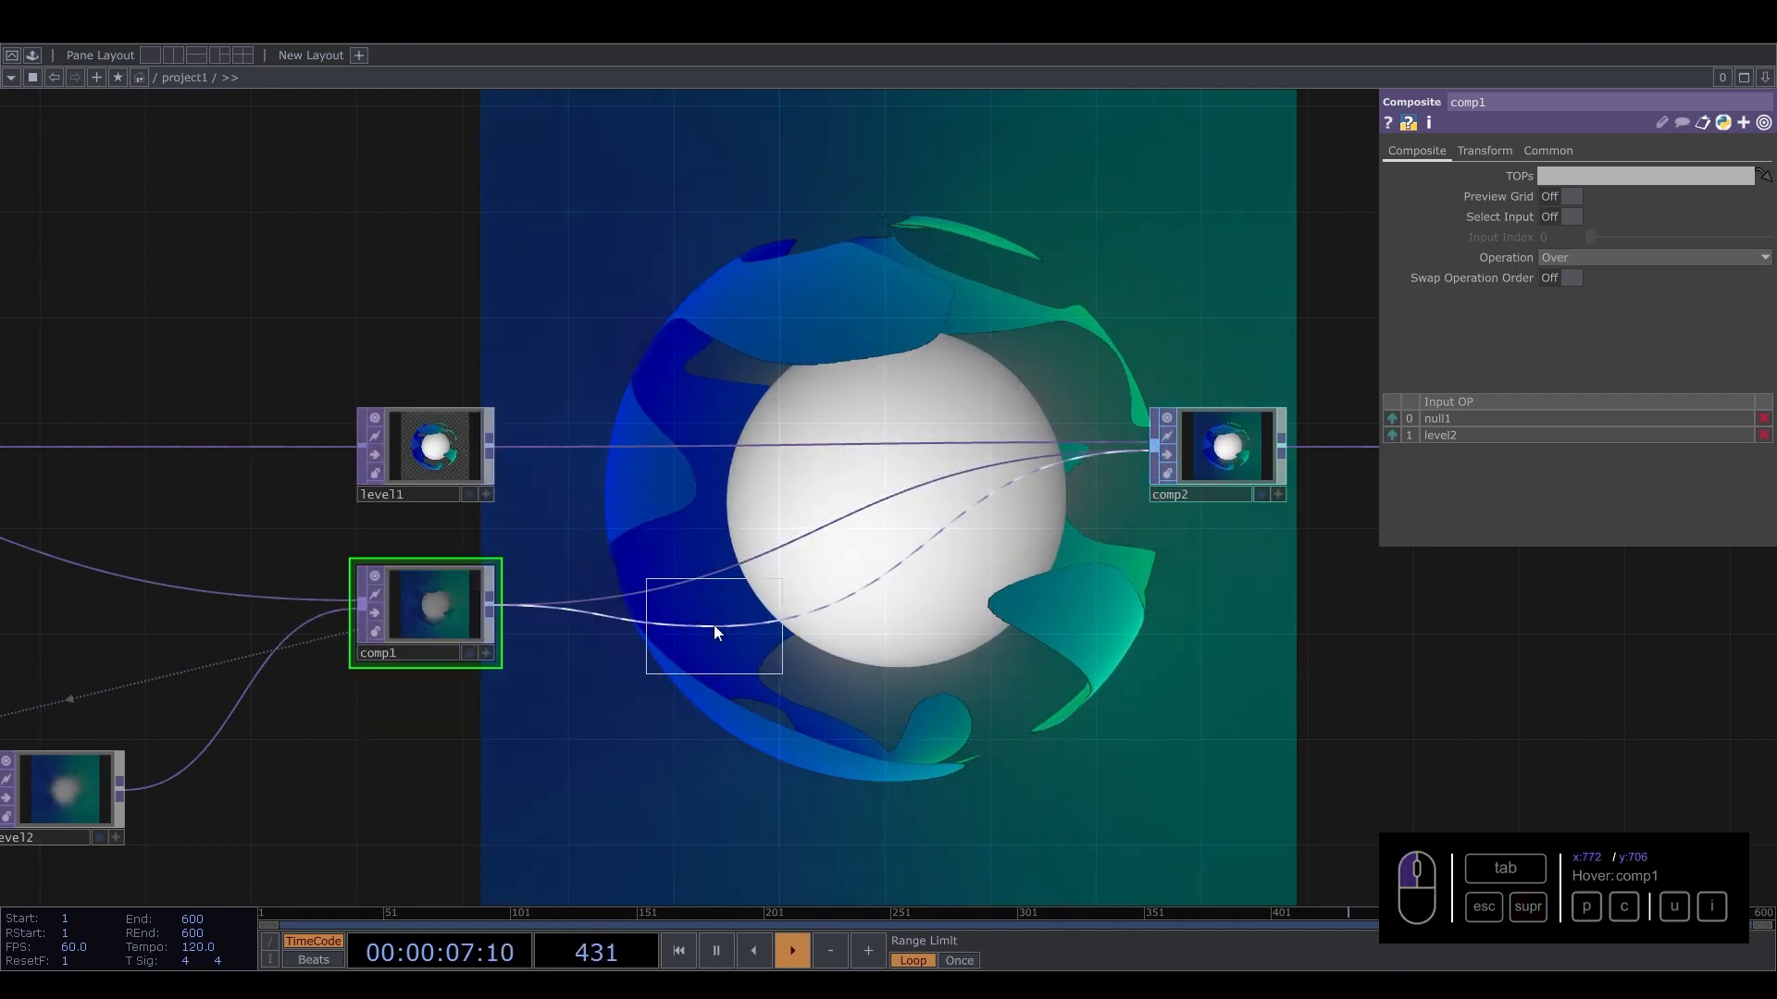
{"action": "left_click", "coordinate": [607, 620]}
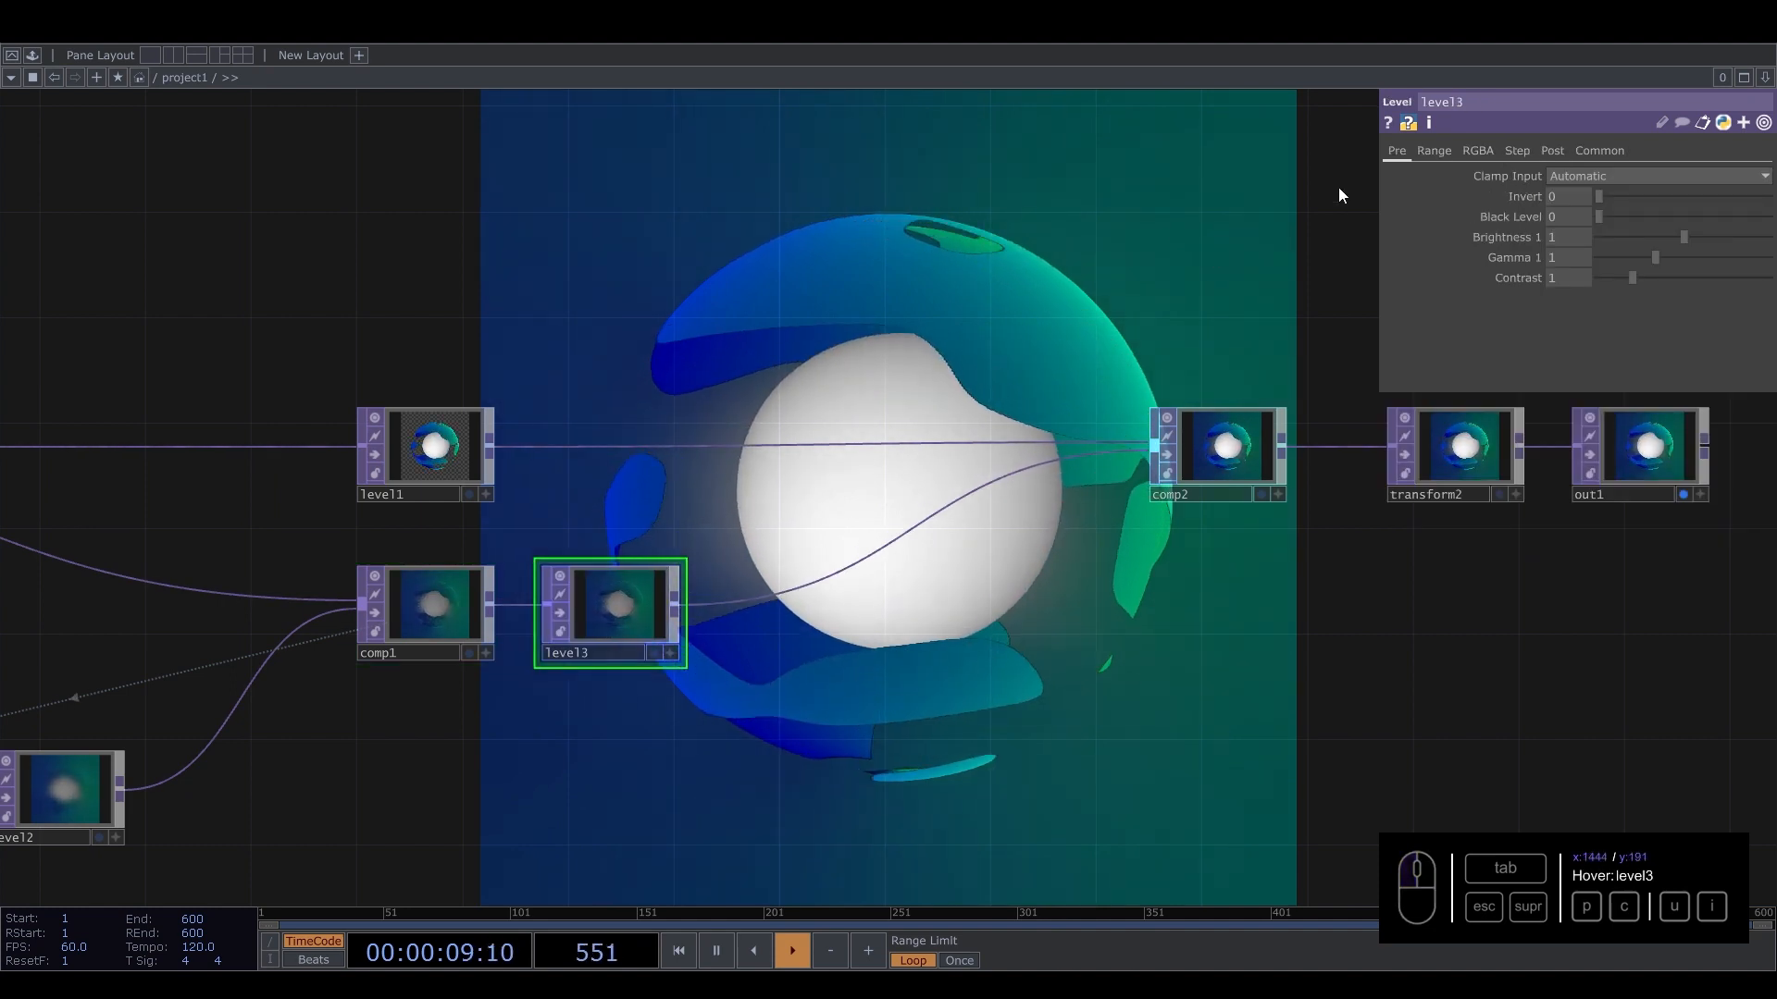
{"action": "left_click_drag", "start_coordinate": [1690, 239], "coordinate": [1706, 272]}
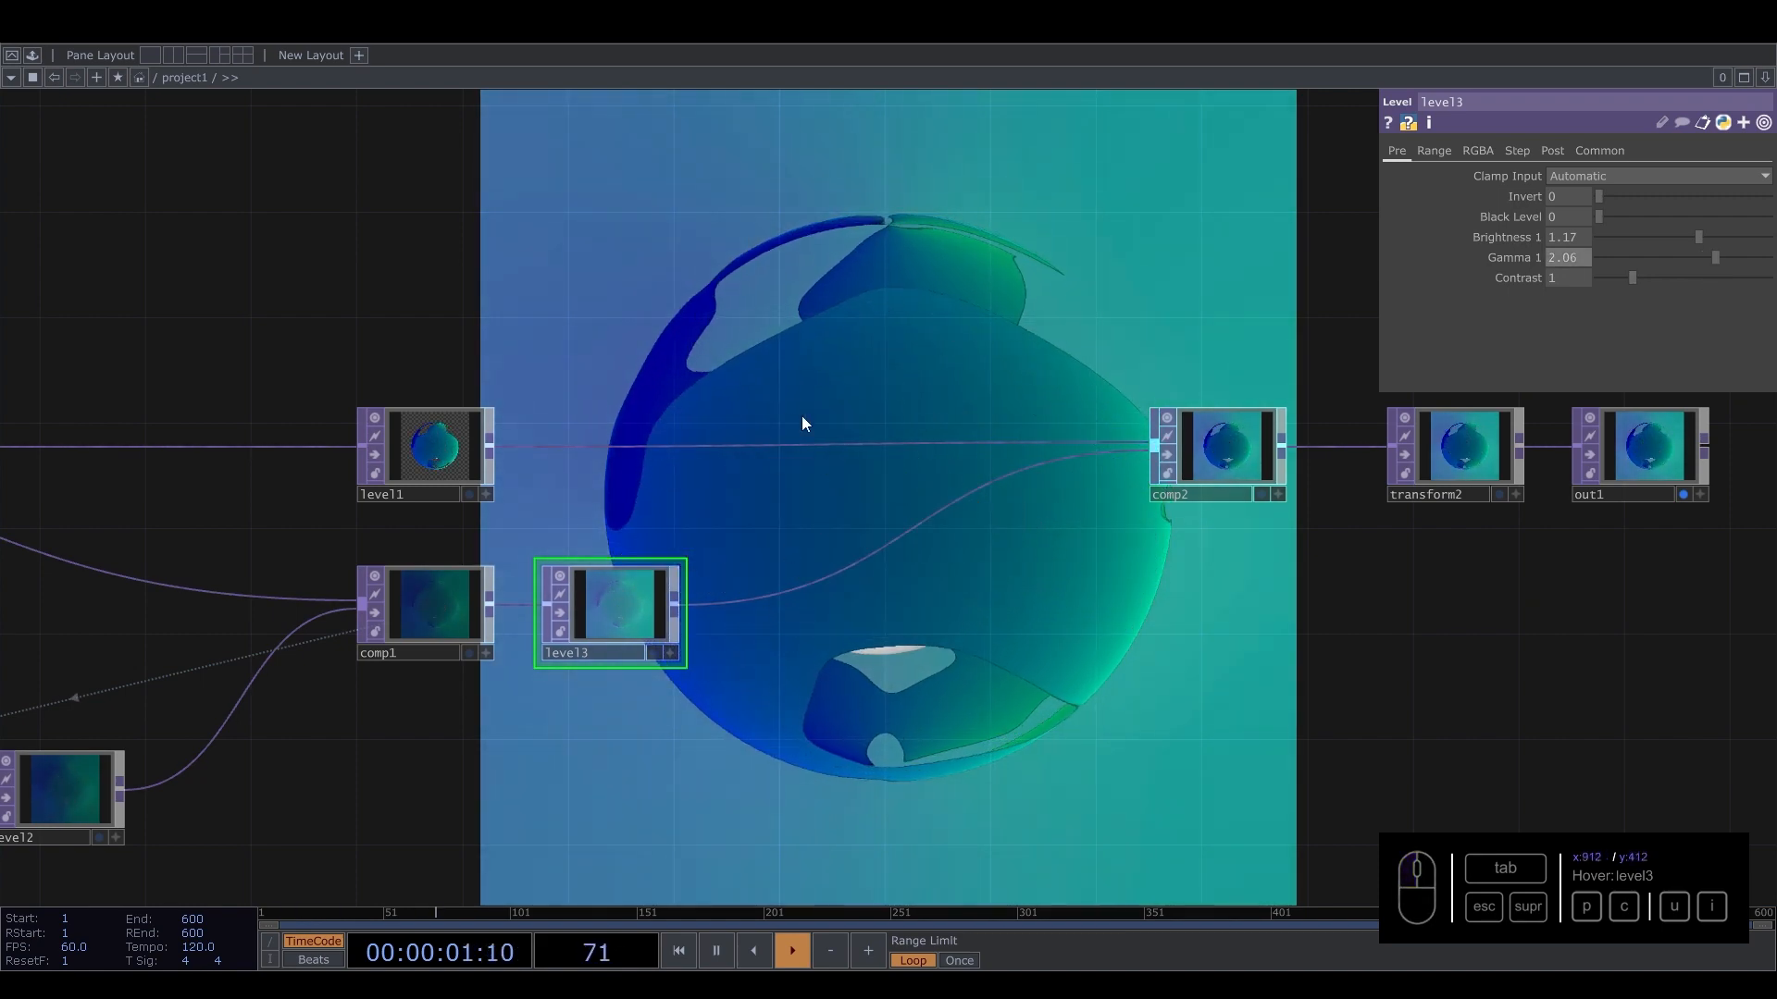
Insert a Blur TOP between level3 and comp2 and raise its filter size to 32.
{"action": "left_click_drag", "start_coordinate": [803, 417], "coordinate": [987, 350]}
{"action": "left_click_drag", "start_coordinate": [1079, 634], "coordinate": [864, 758]}
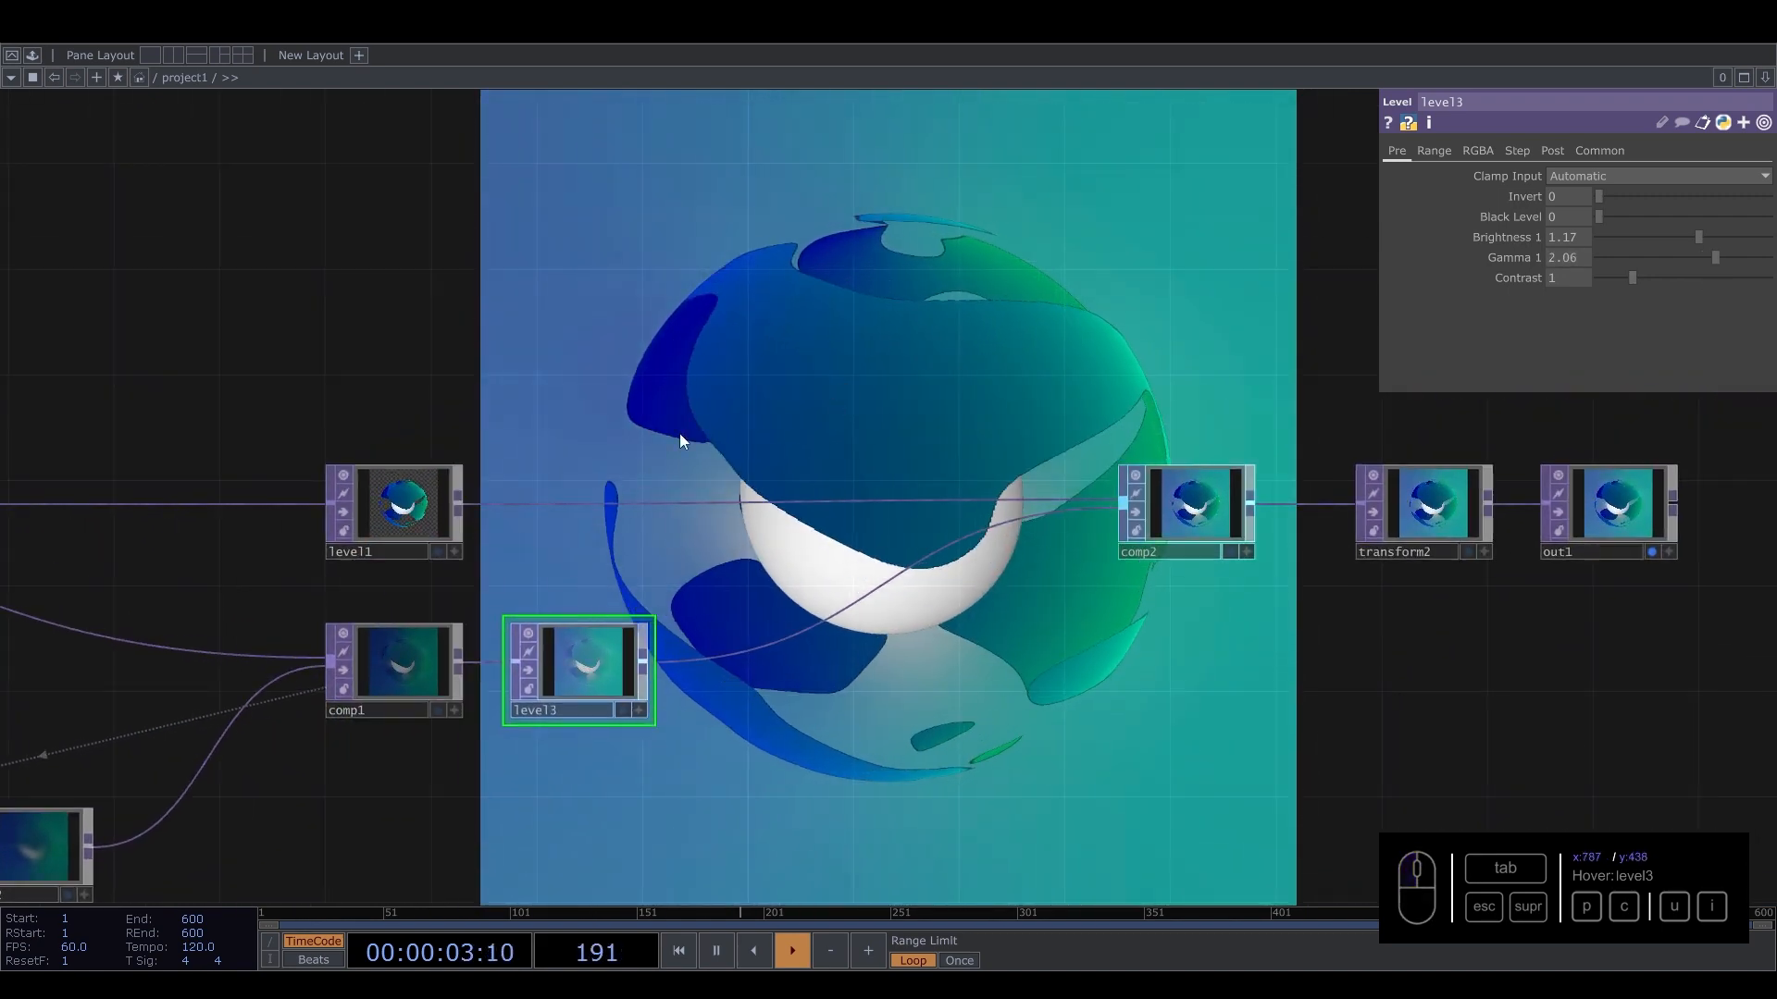
{"action": "right_click", "coordinate": [776, 640]}
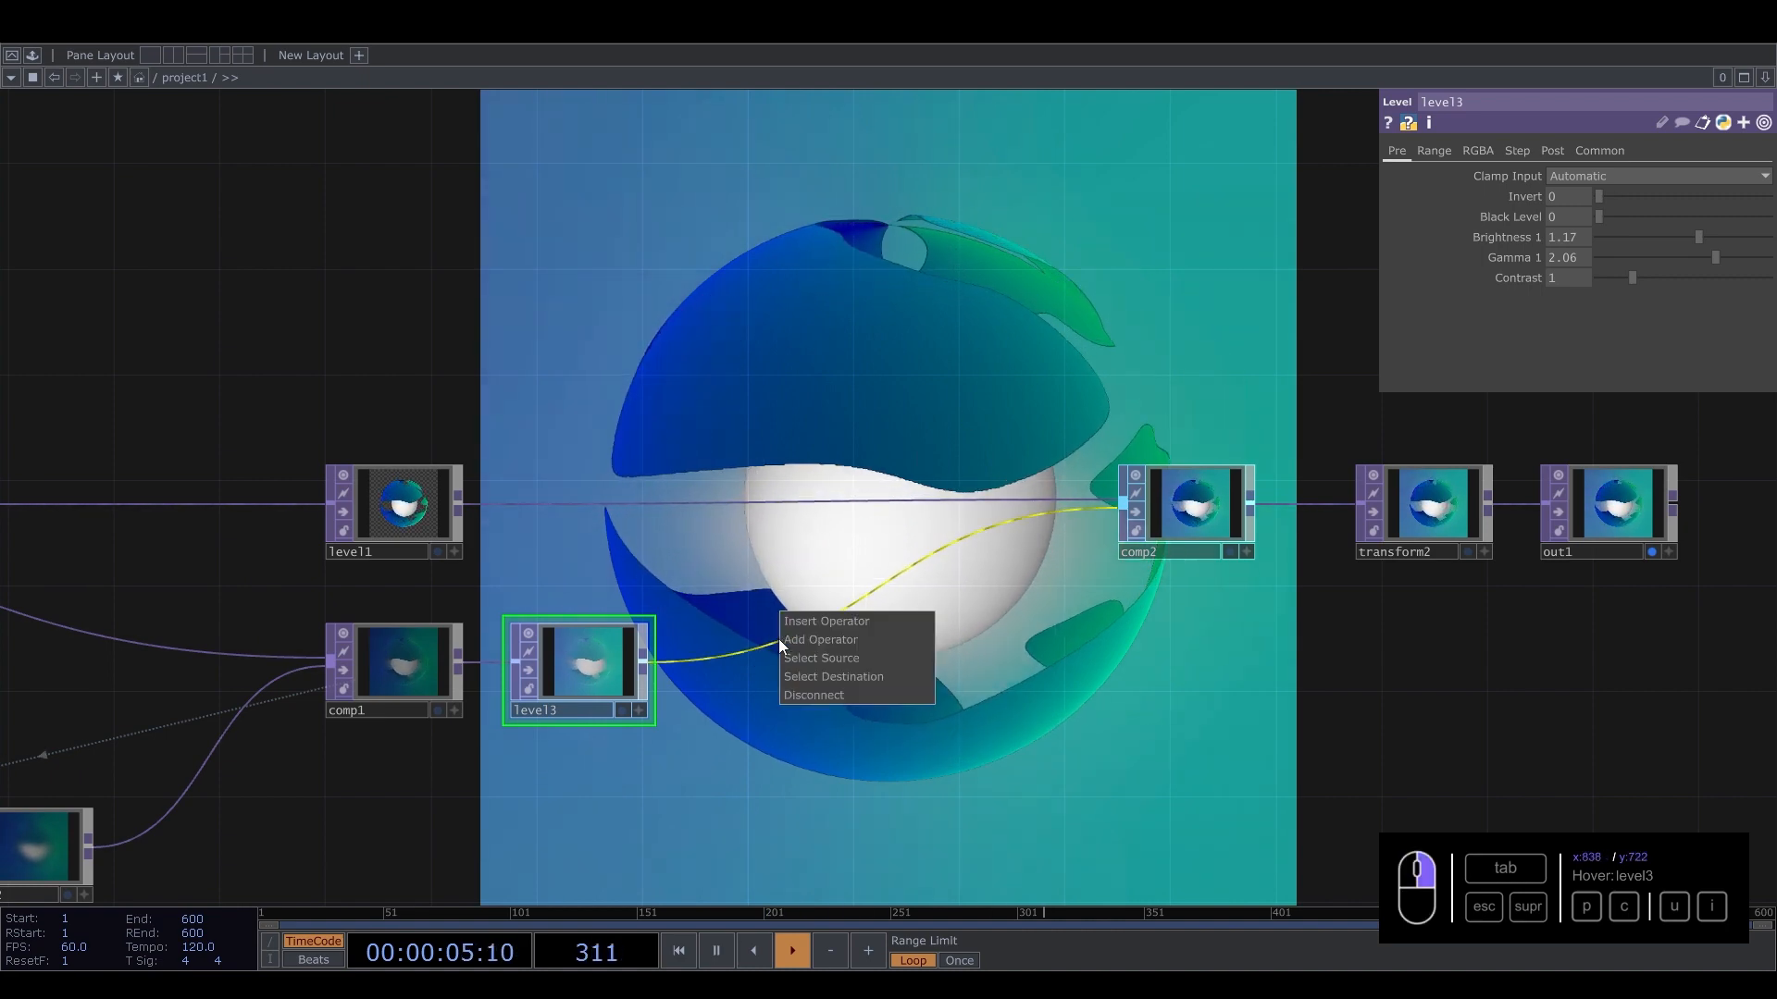
{"action": "left_click", "coordinate": [808, 619]}
{"action": "type", "text": "bl"}
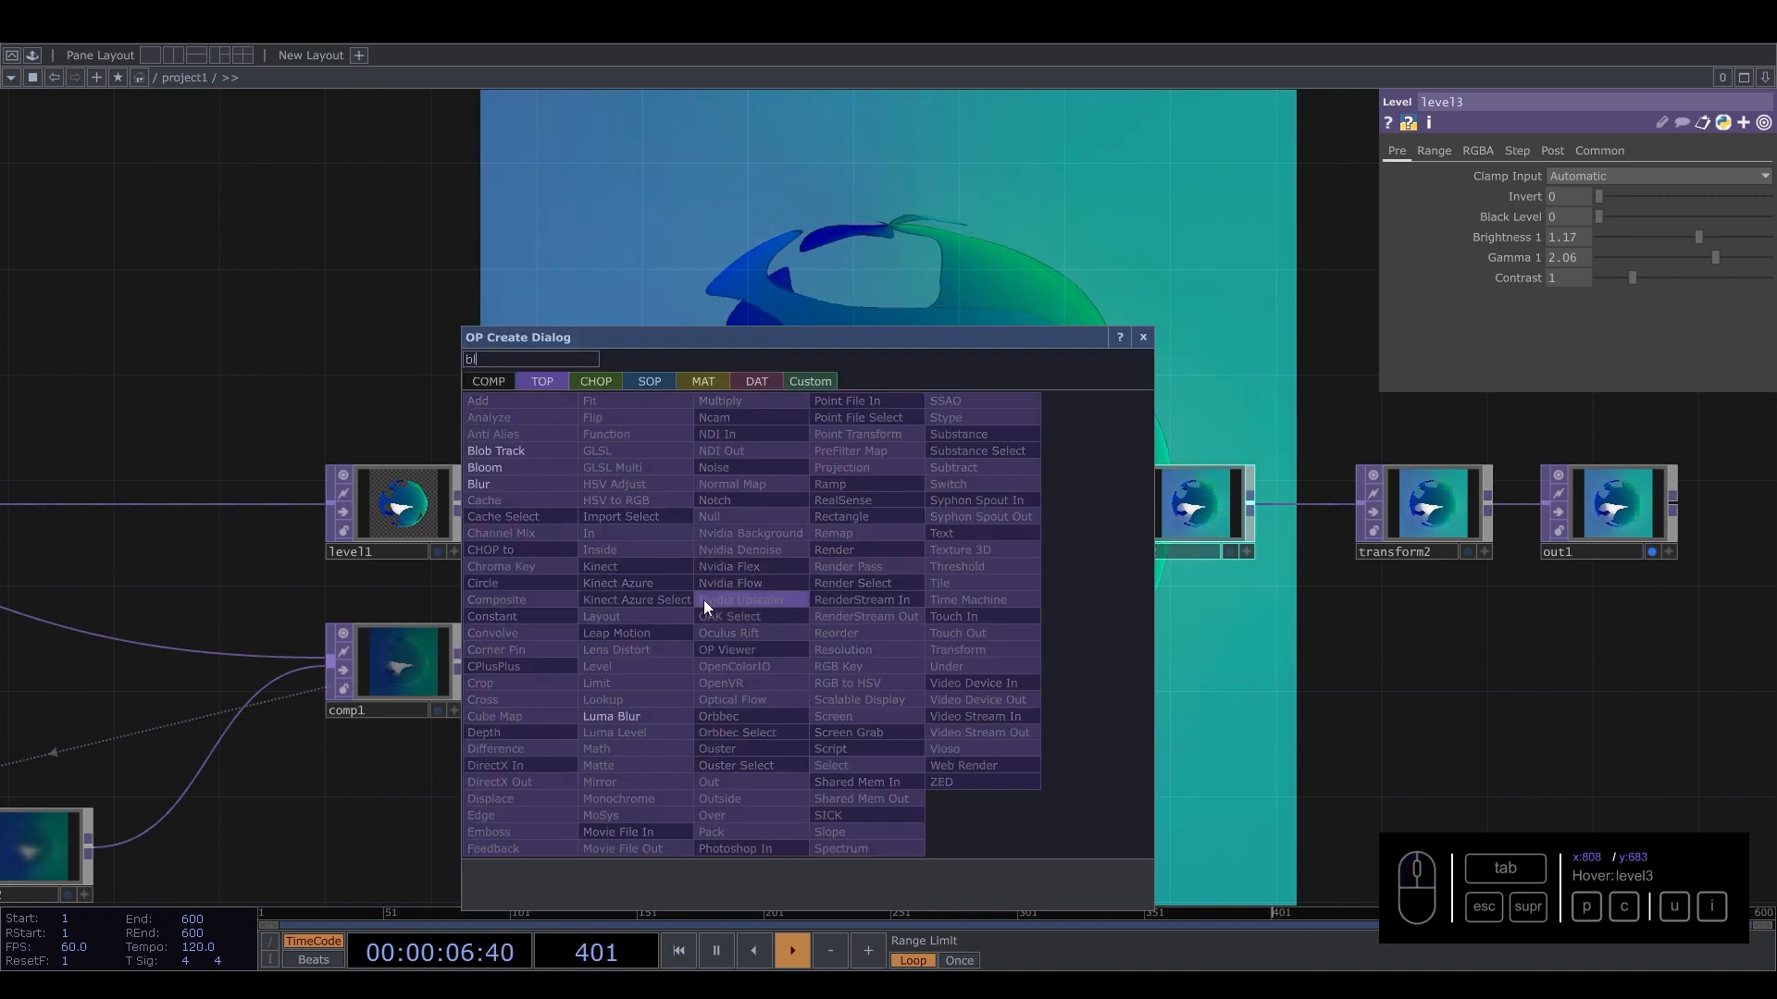
{"action": "left_click", "coordinate": [529, 489]}
{"action": "left_click", "coordinate": [759, 669]}
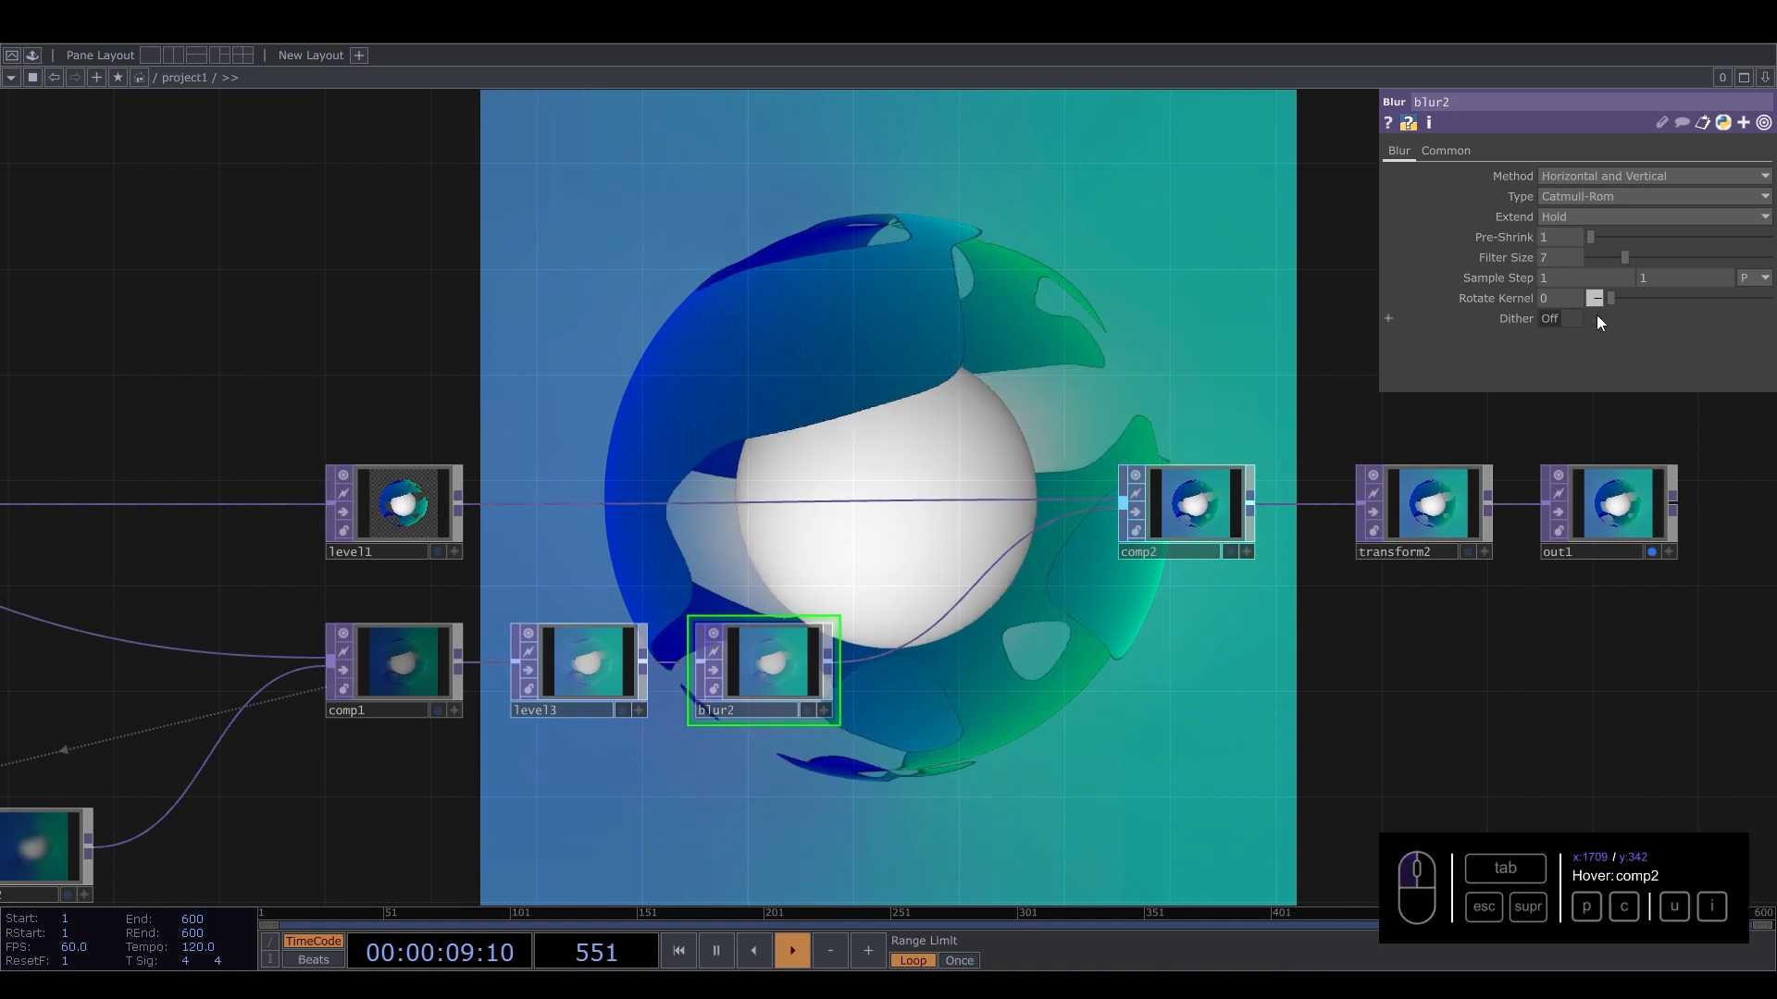
{"action": "left_click_drag", "start_coordinate": [1626, 257], "coordinate": [1768, 257]}
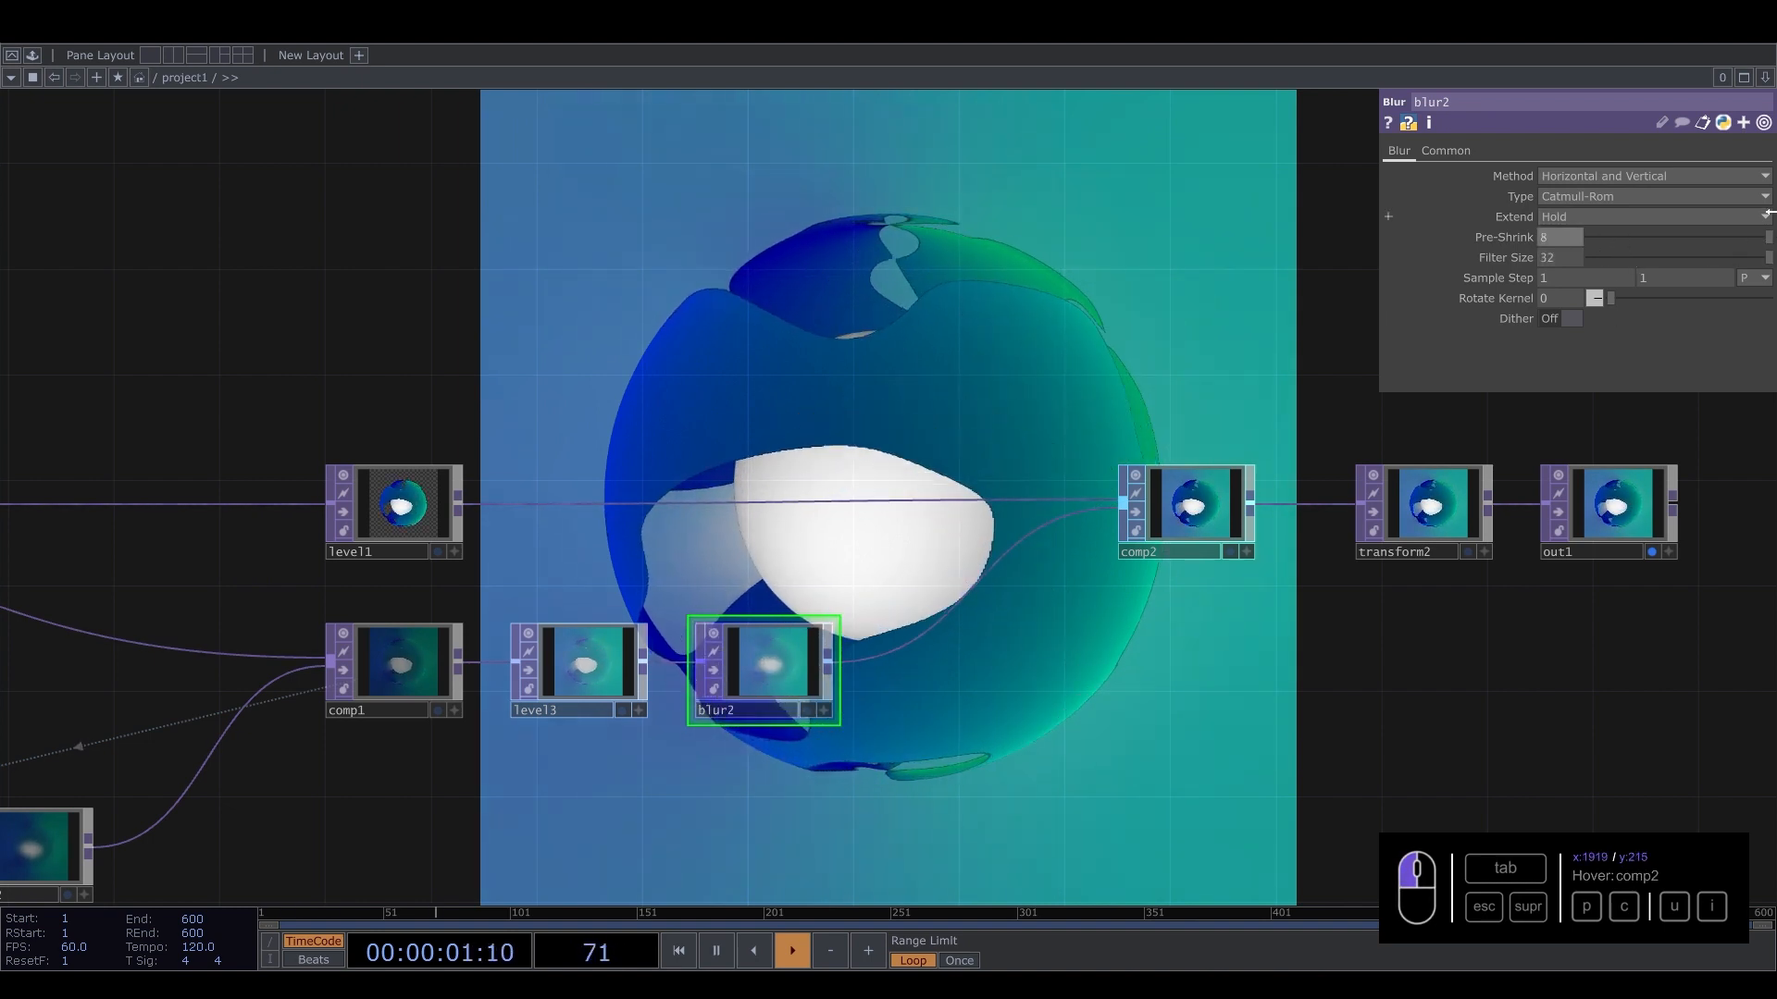
Try raising level1's brightness to 1.91, then undo the change.
{"action": "left_click_drag", "start_coordinate": [1034, 269], "coordinate": [941, 442]}
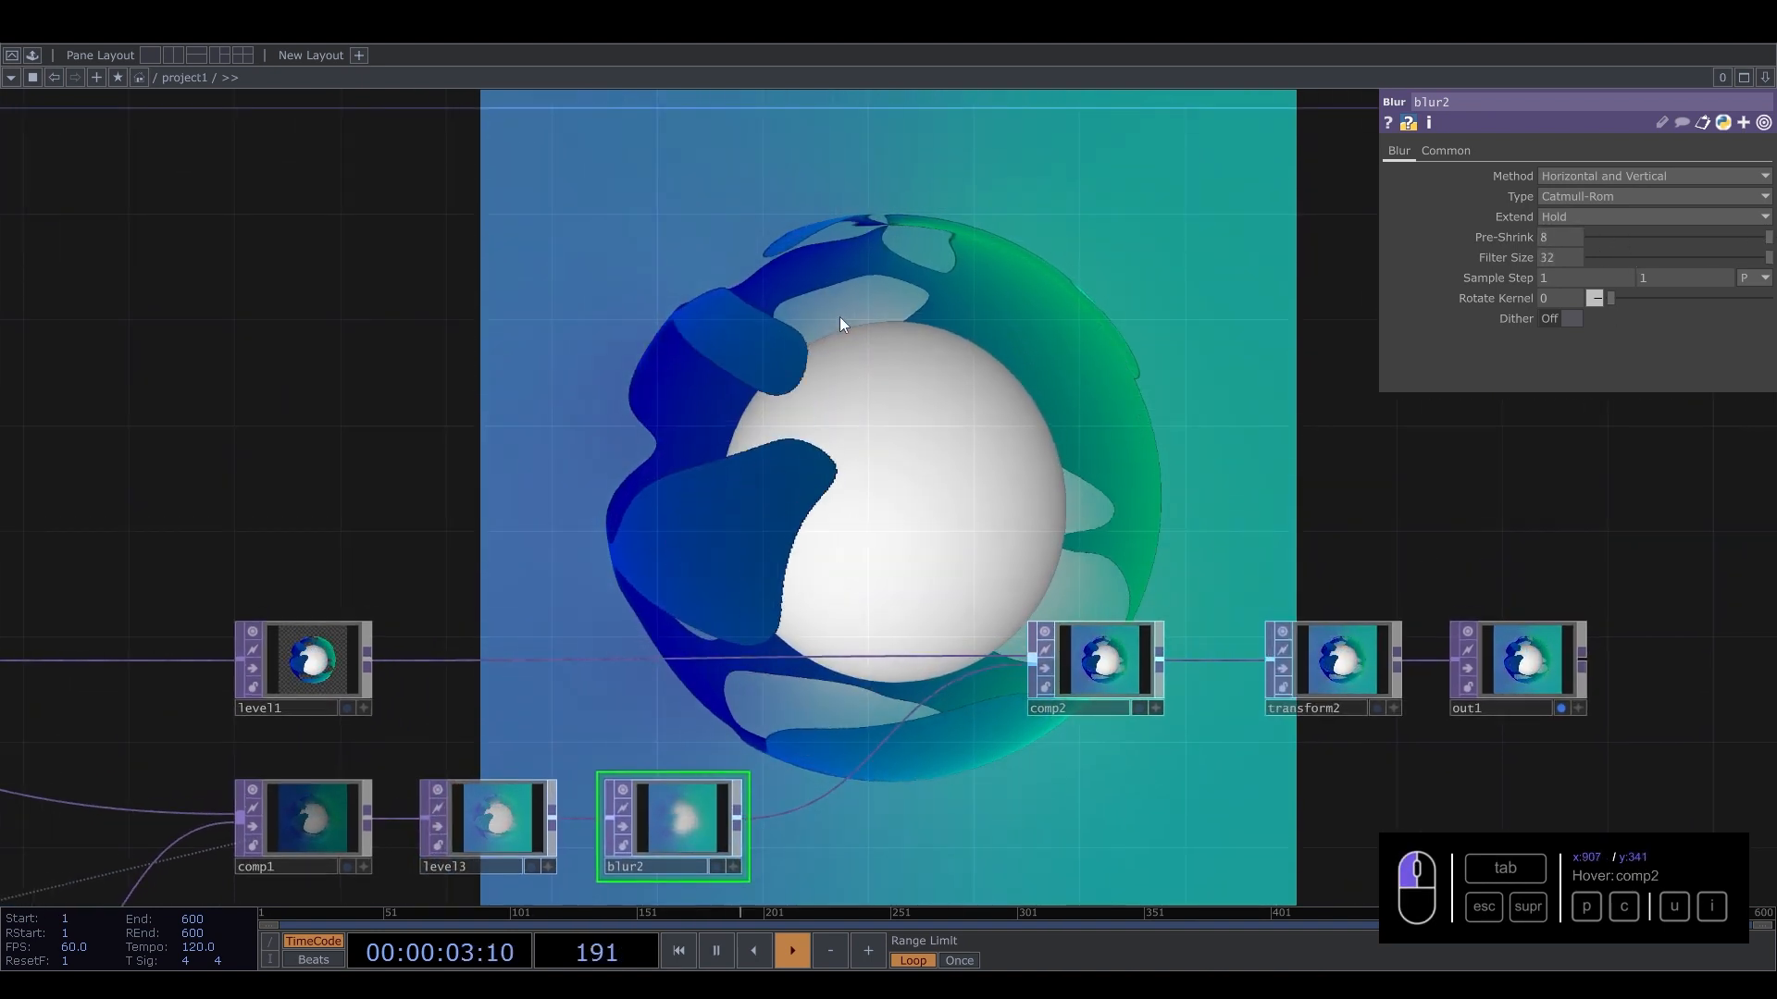
{"action": "left_click_drag", "start_coordinate": [681, 424], "coordinate": [700, 459]}
{"action": "left_click", "coordinate": [434, 528]}
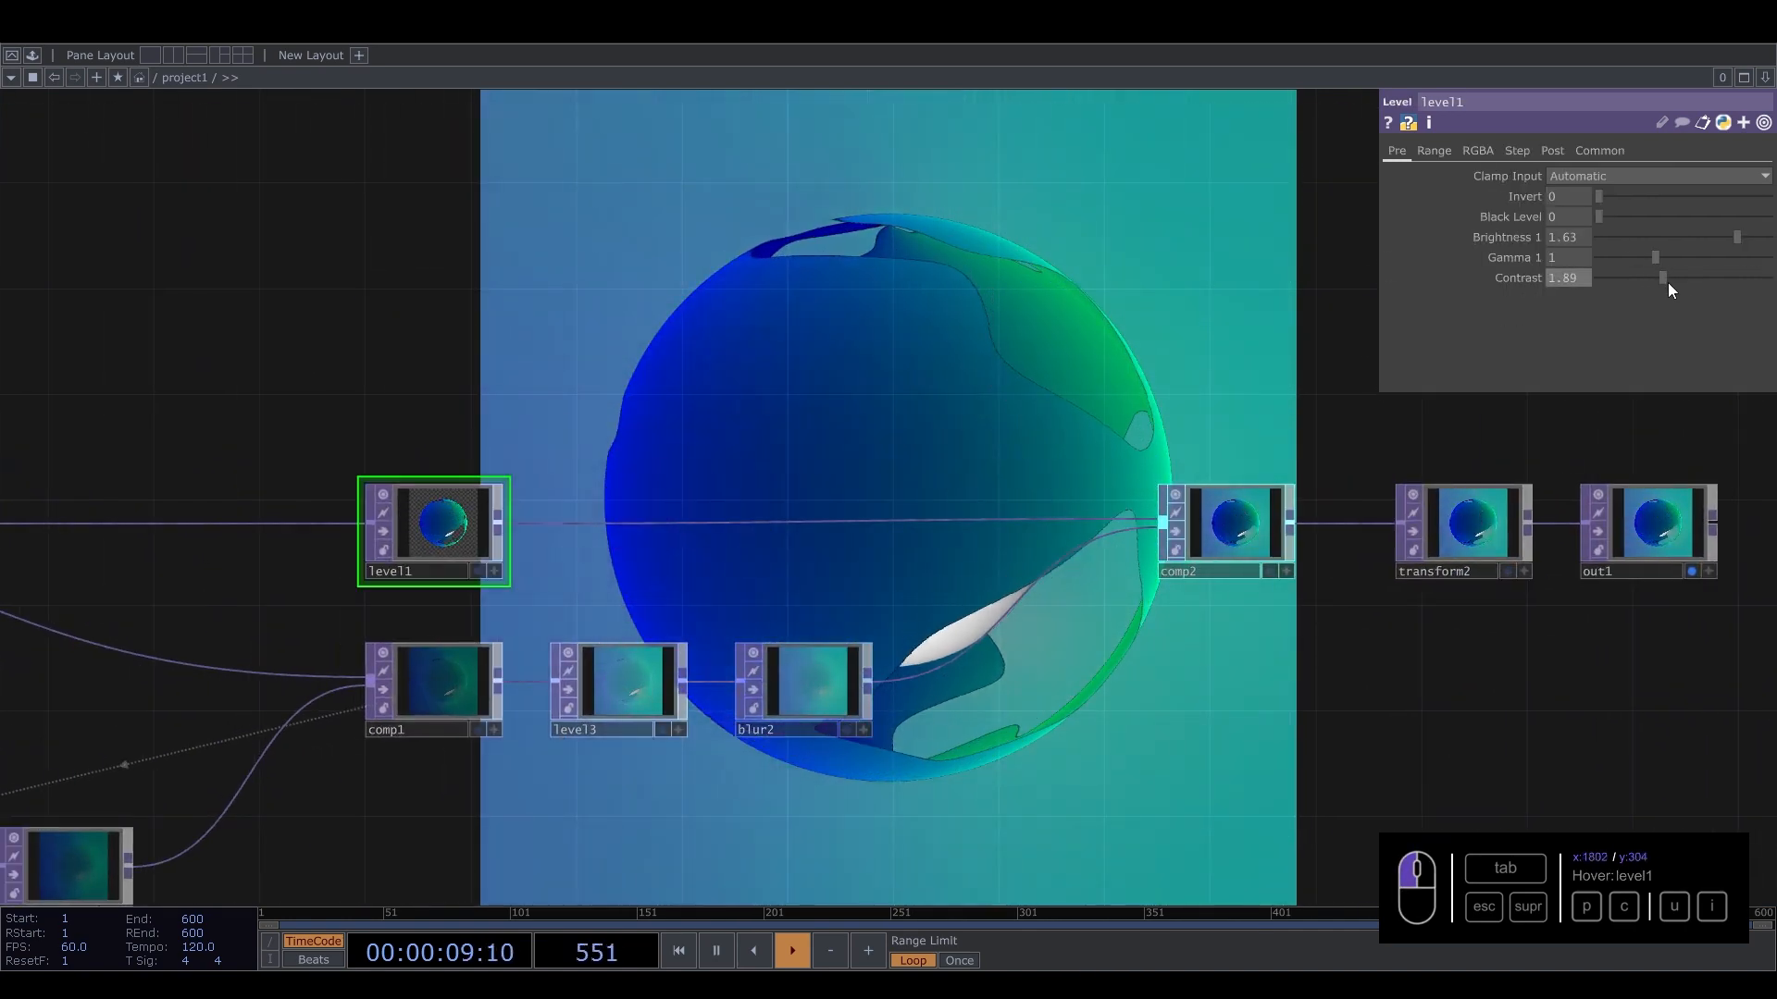
{"action": "left_click_drag", "start_coordinate": [1721, 236], "coordinate": [1763, 229]}
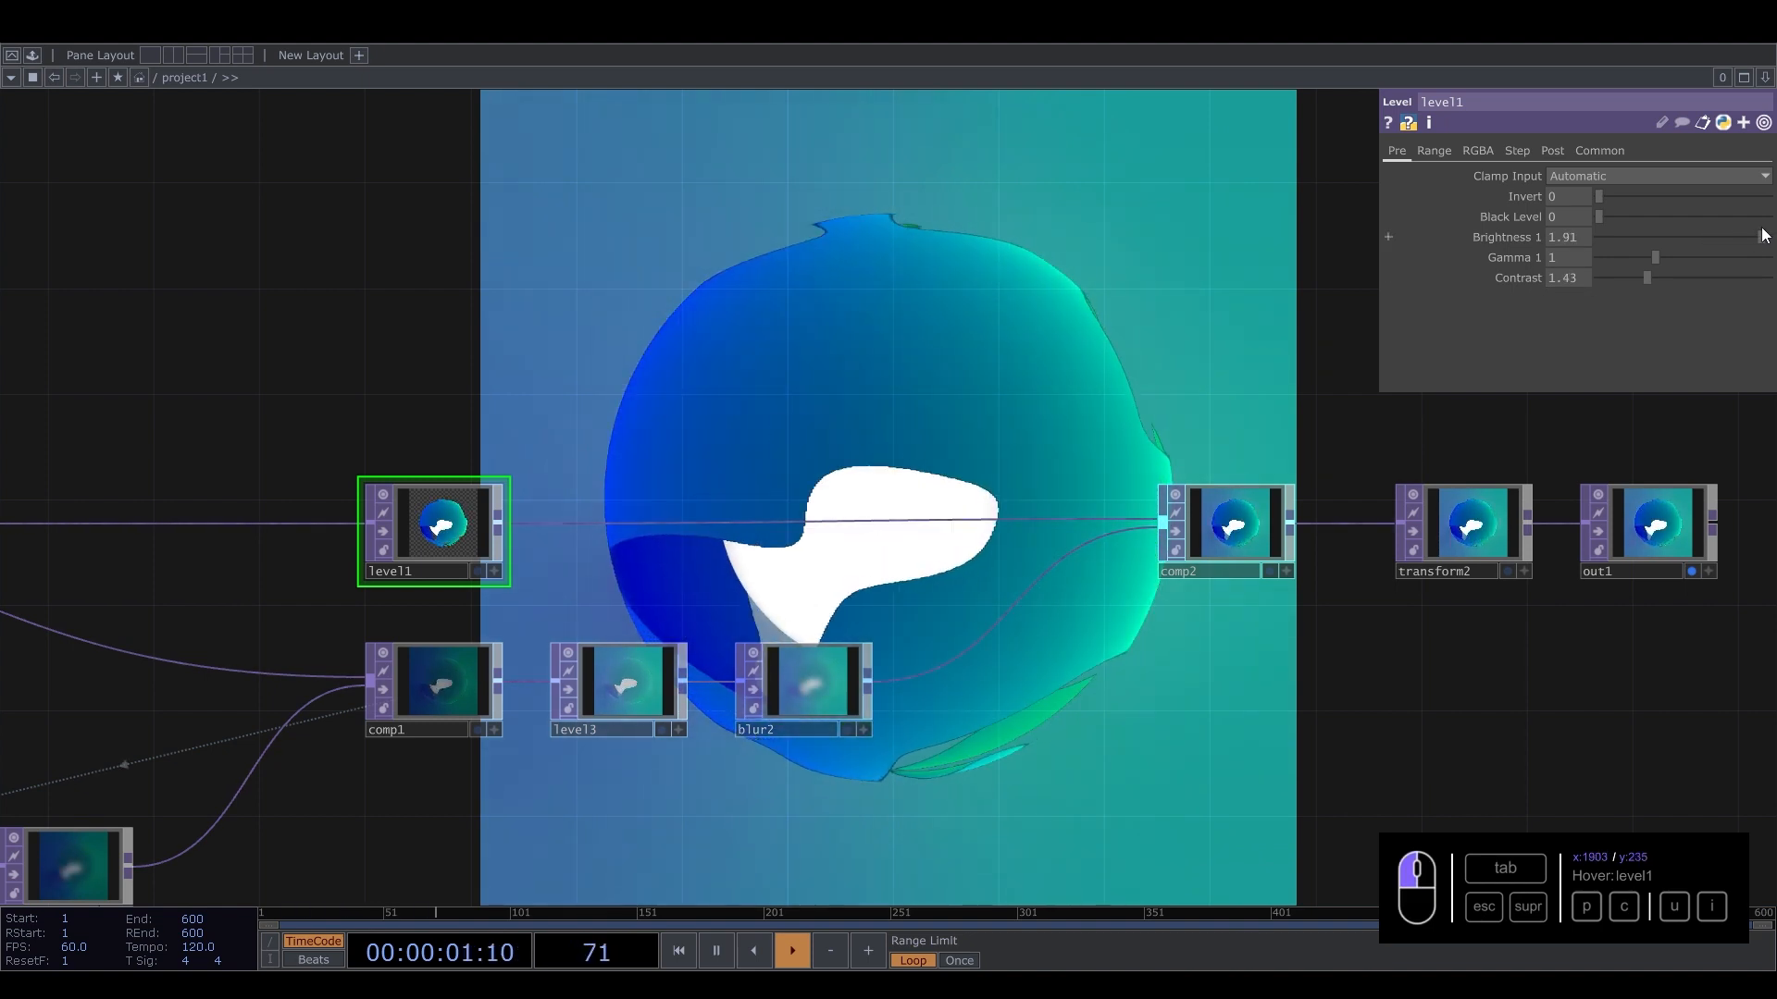
{"action": "key", "text": "ctrl+z"}
{"action": "mouse_move", "coordinate": [1653, 279]}
{"action": "left_mouse_down"}
{"action": "mouse_move", "coordinate": [1674, 281]}
{"action": "mouse_move", "coordinate": [1650, 280]}
{"action": "left_mouse_up"}
Move transform2 further along the chain next to out1.
{"action": "left_click_drag", "start_coordinate": [1086, 405], "coordinate": [301, 383]}
{"action": "left_click", "coordinate": [737, 518]}
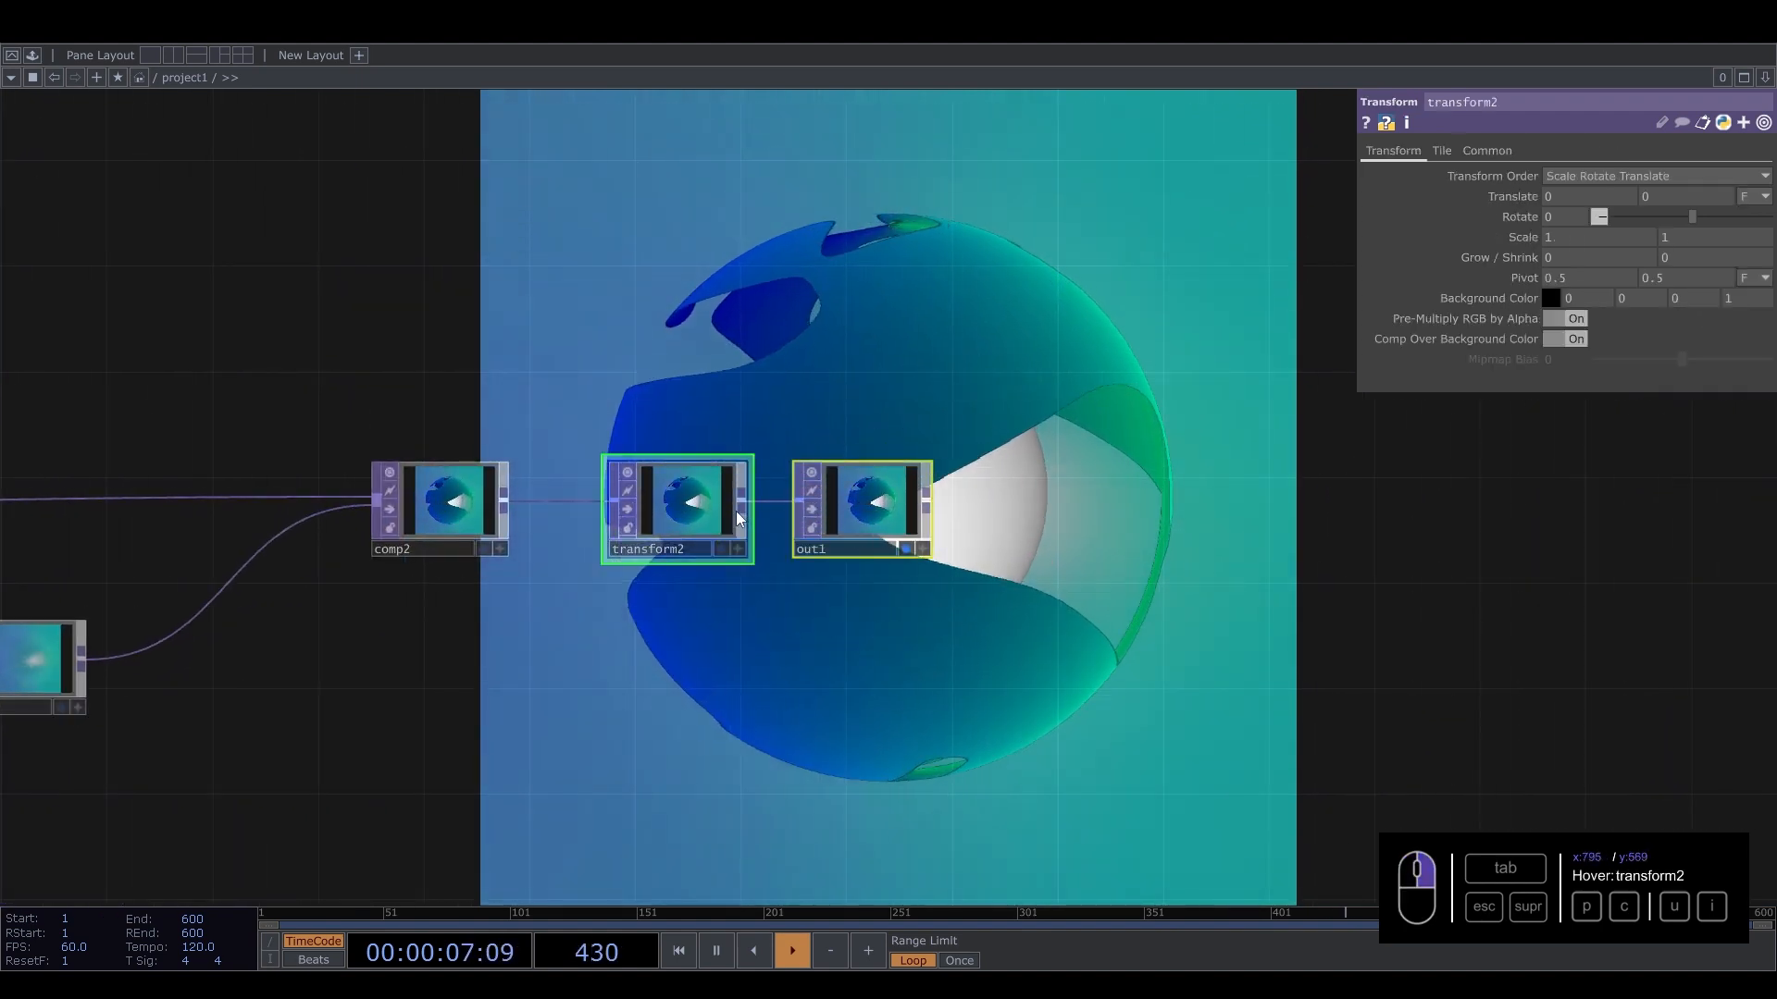
{"action": "left_click_drag", "start_coordinate": [659, 515], "coordinate": [1212, 515]}
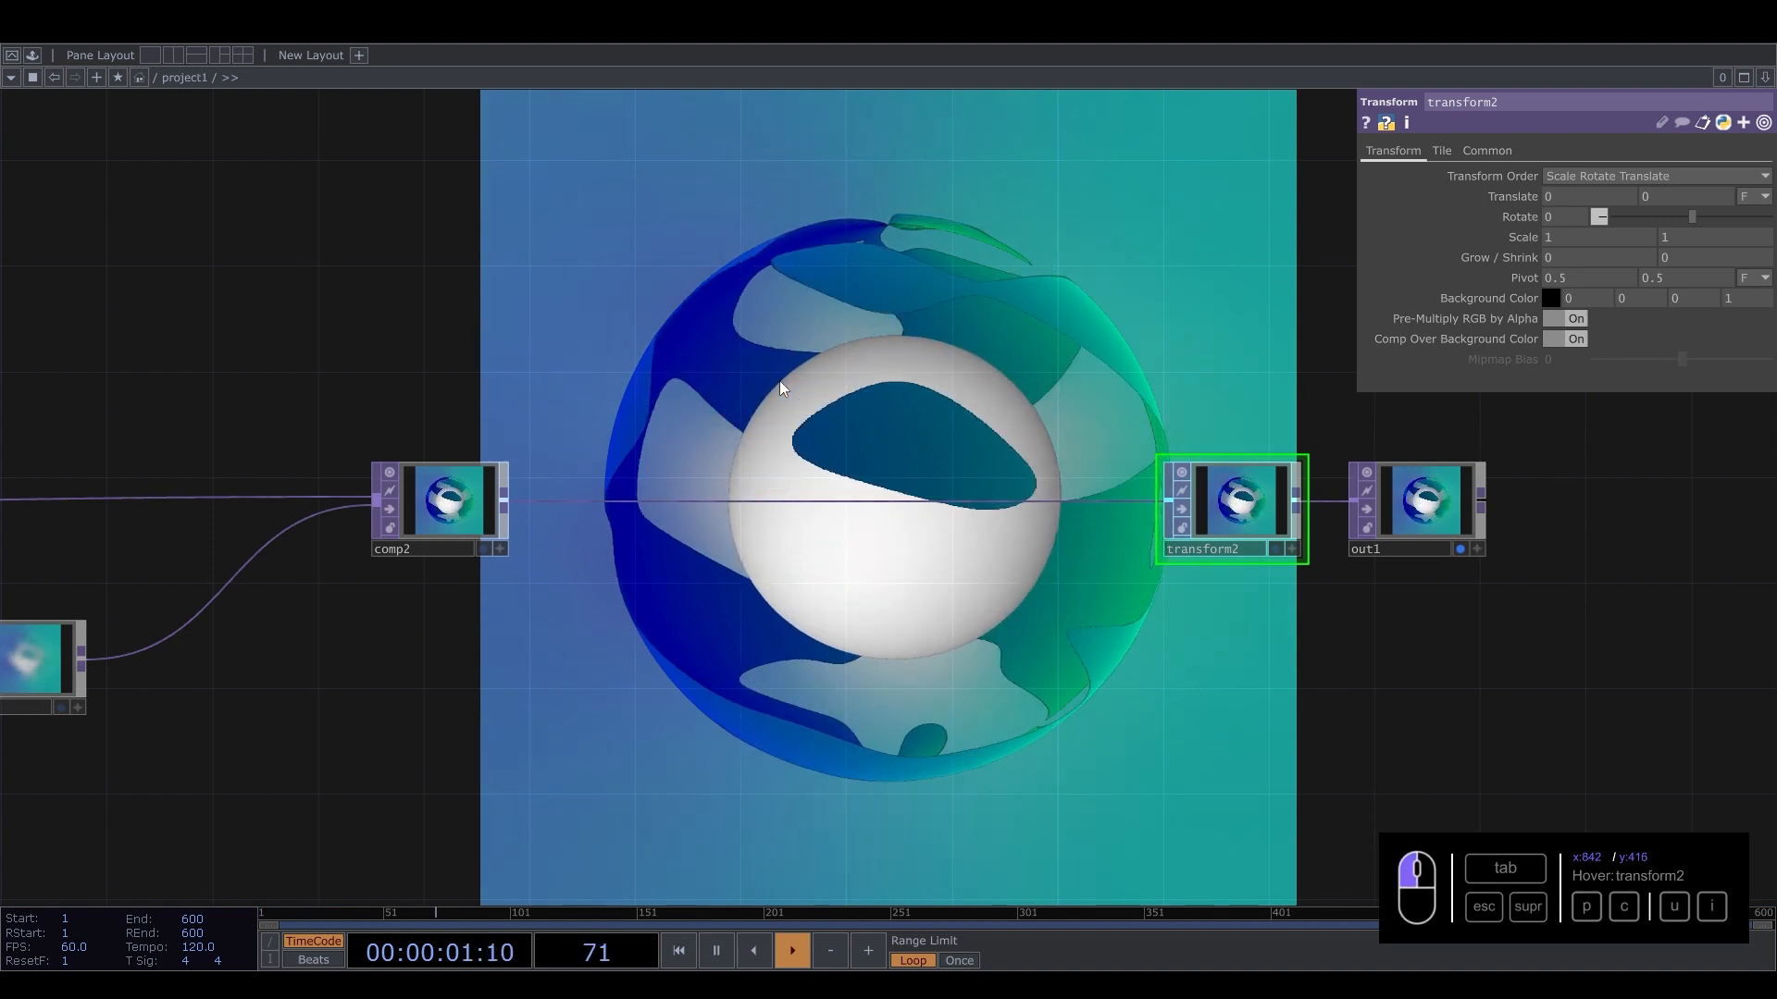
Add a Bloom TOP to the network near comp2.
{"action": "key", "text": "Tab"}
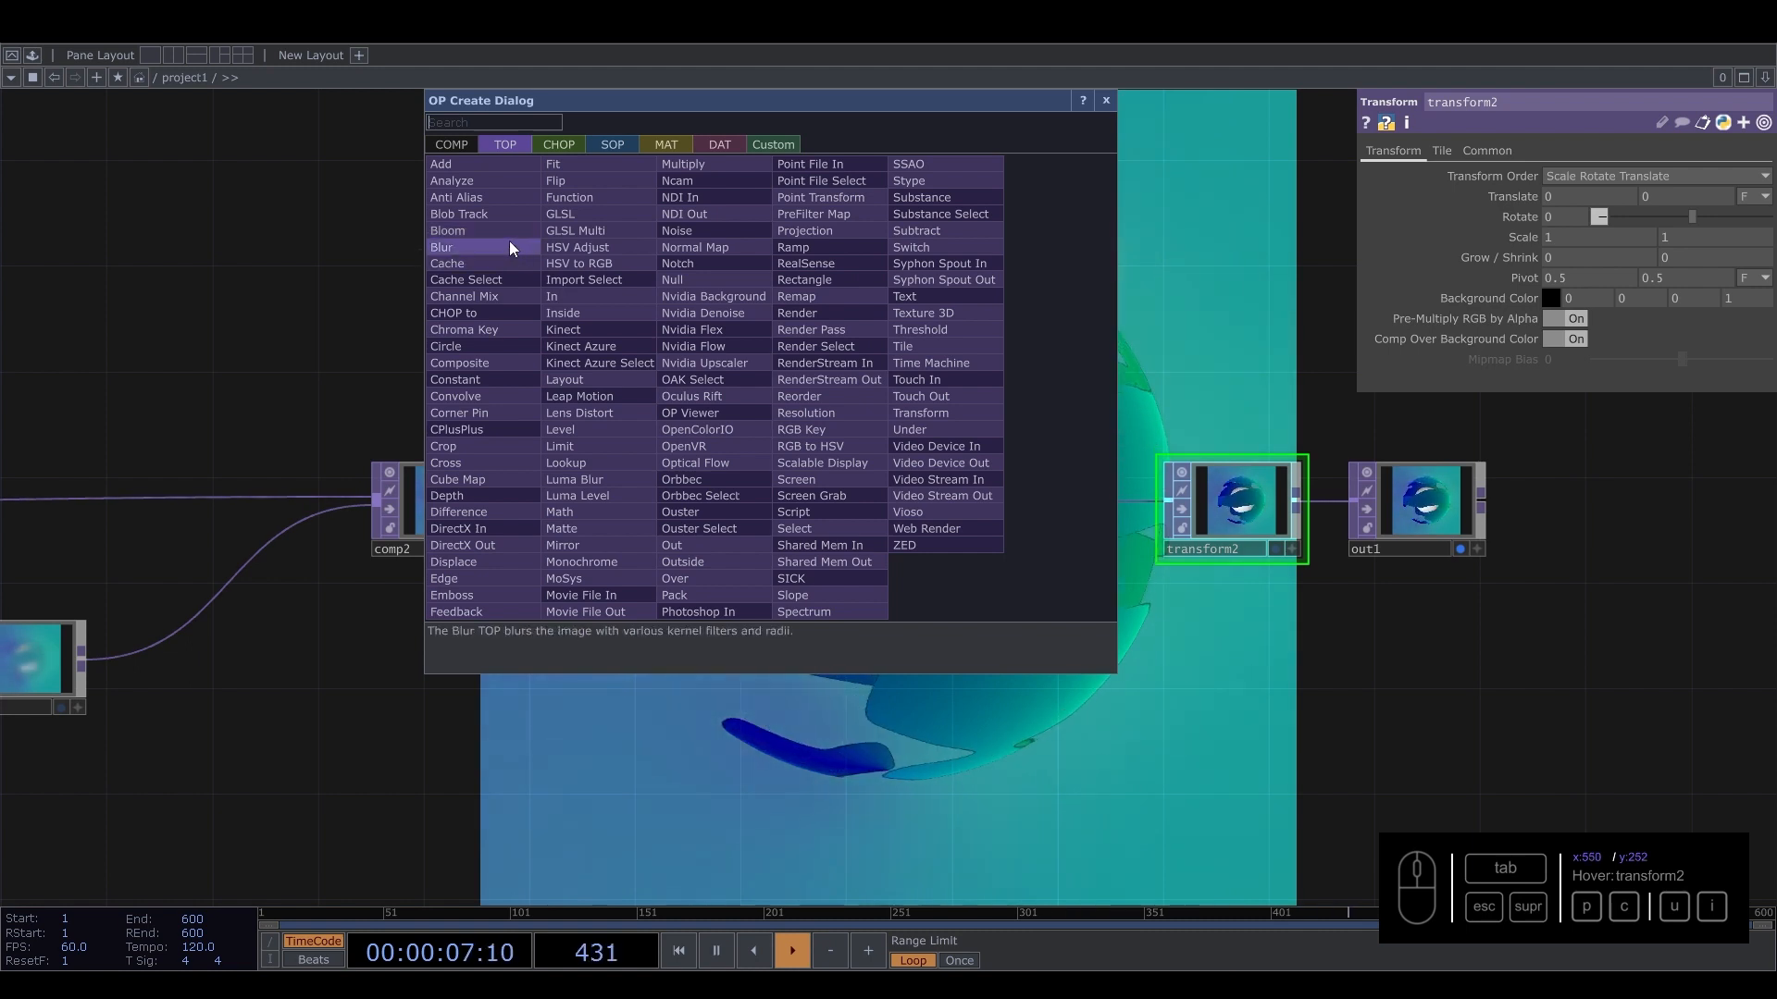
{"action": "key", "text": "Escape"}
{"action": "left_click", "coordinate": [675, 399]}
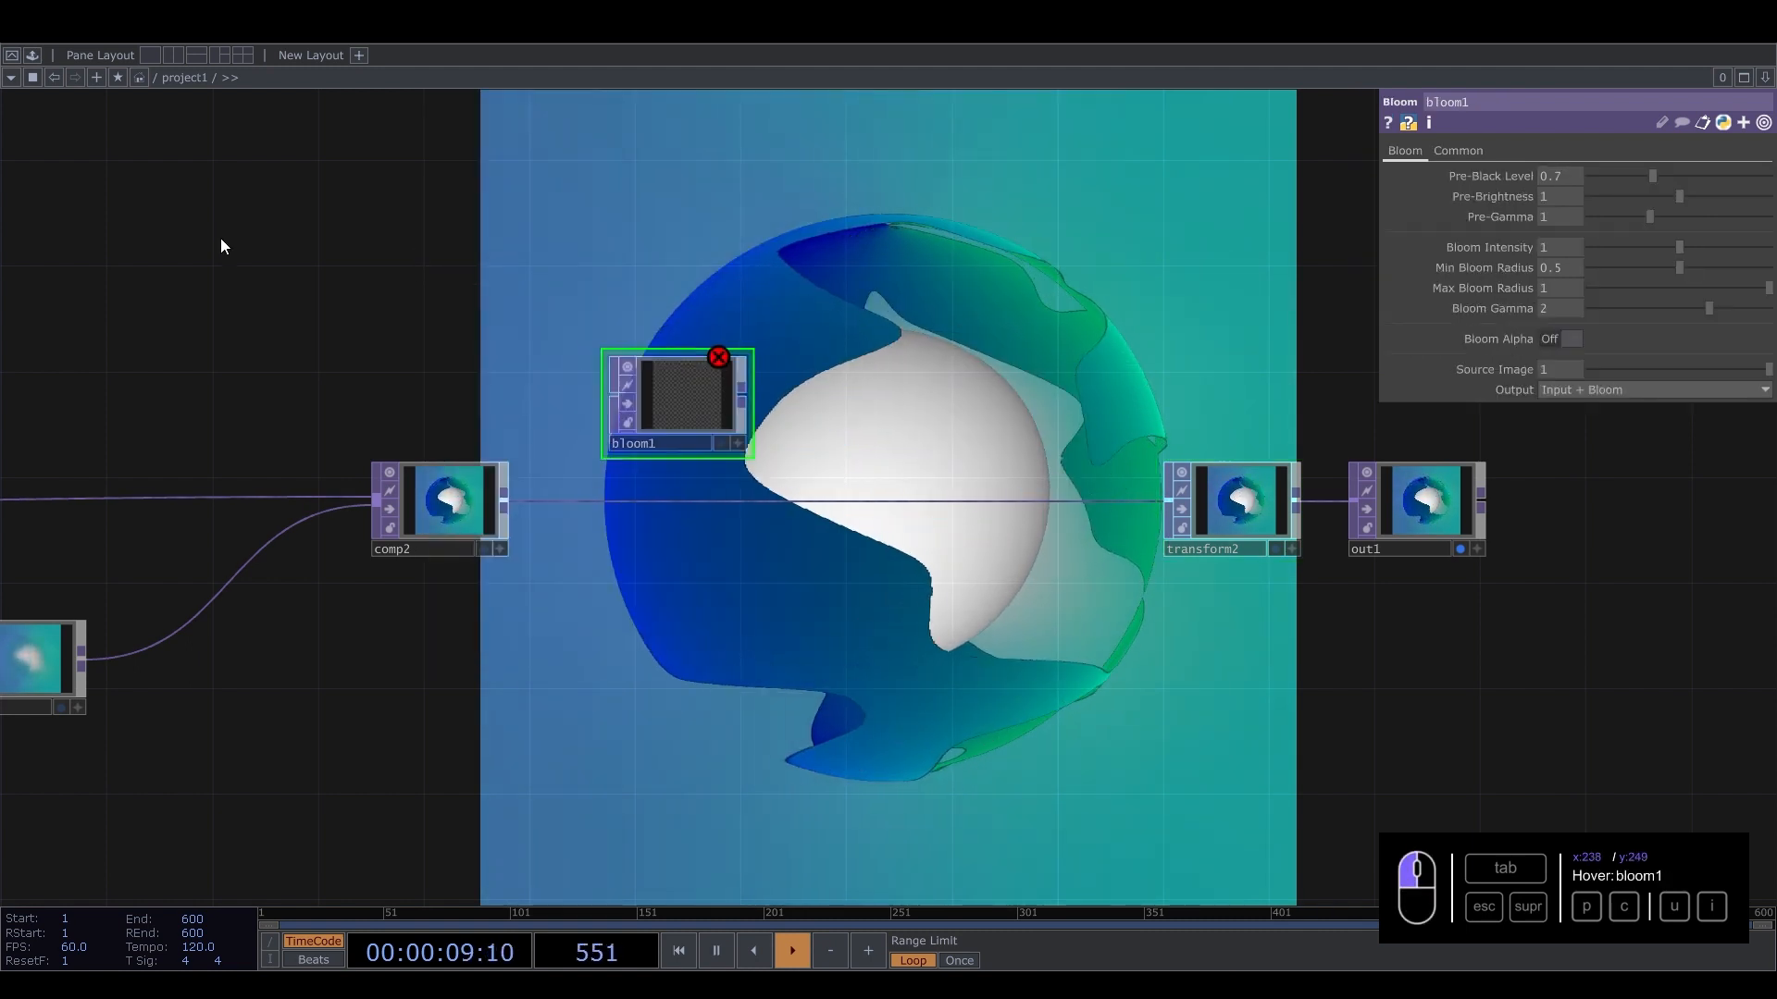
Add the bloom component from the palette's ImageFilters category into the network.
{"action": "left_click", "coordinate": [32, 56]}
{"action": "scroll", "coordinate": [50, 170], "scroll_direction": "up", "scroll_amount": 3}
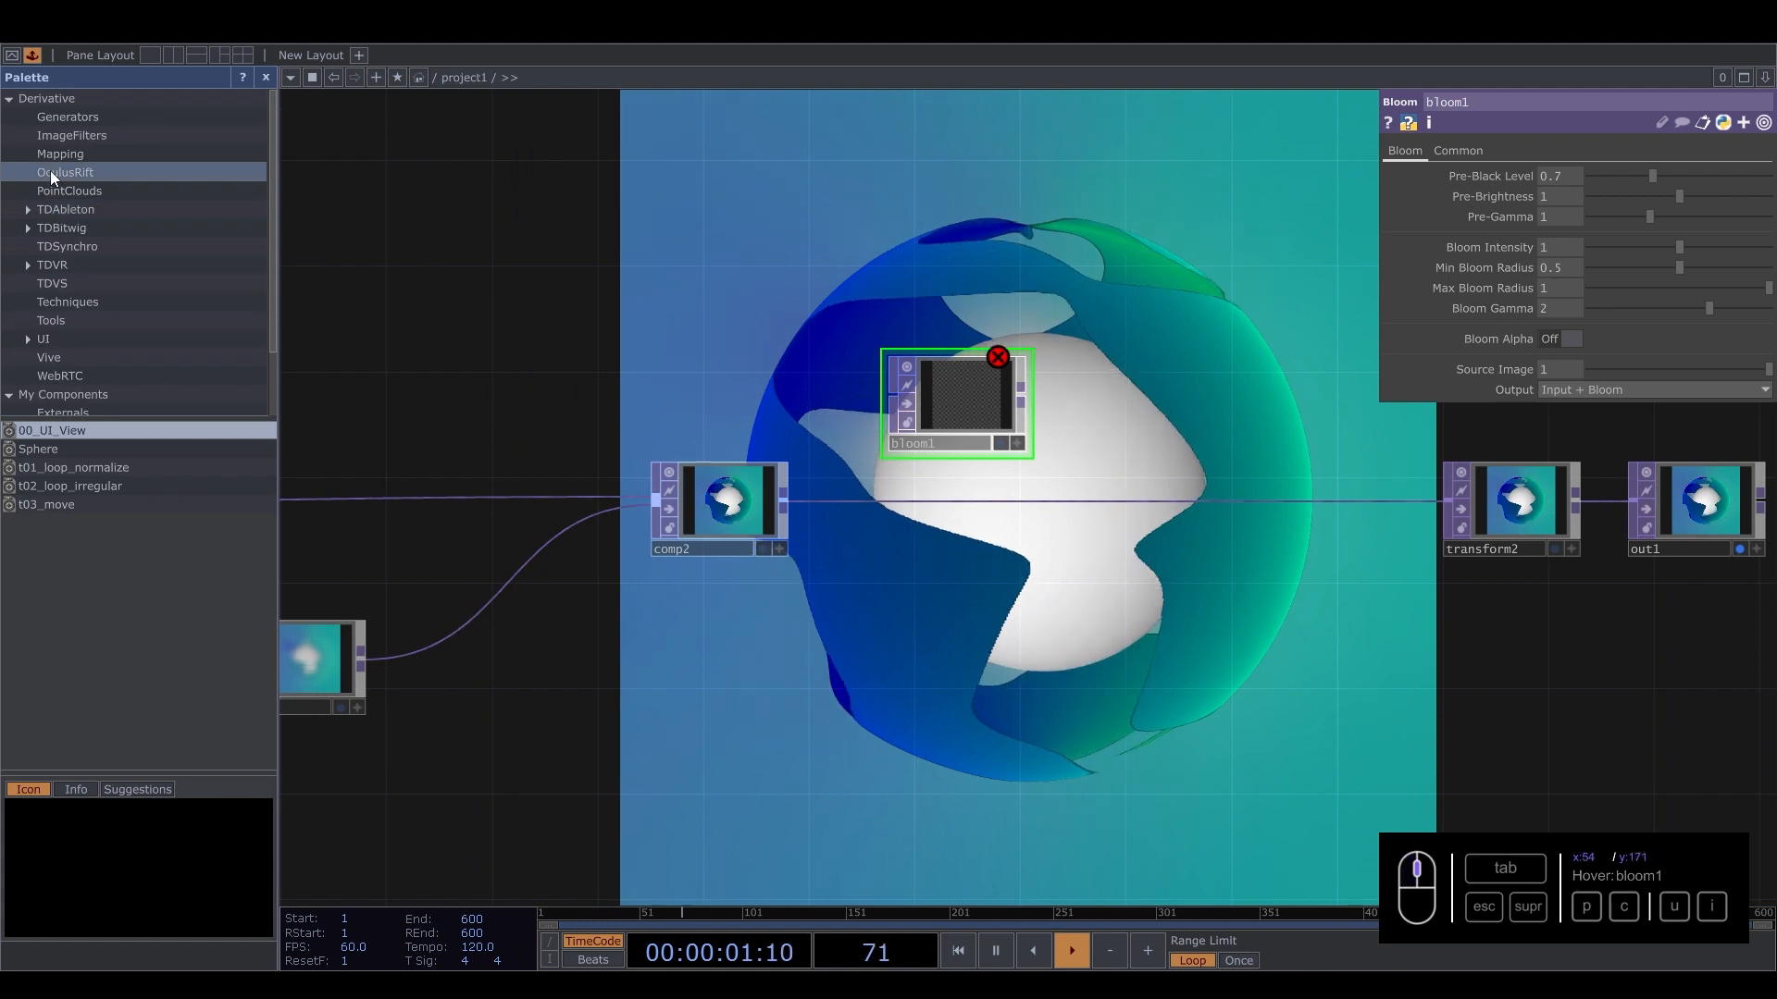
{"action": "left_click", "coordinate": [69, 135]}
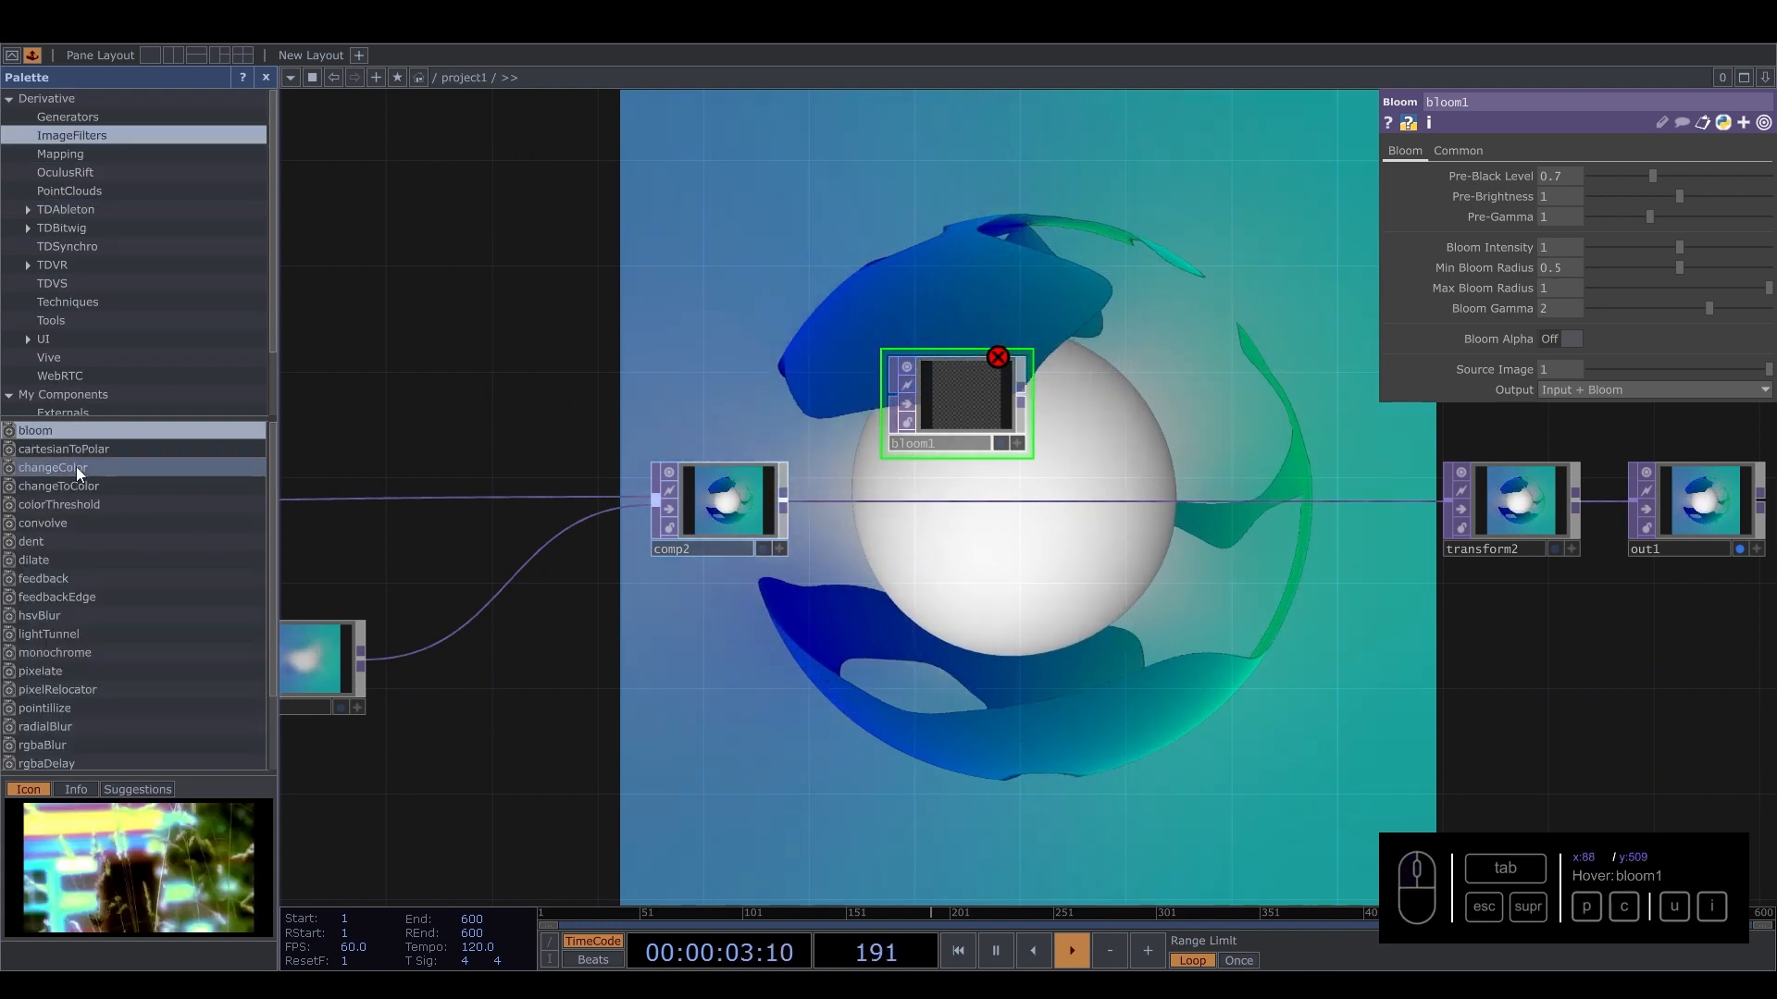
{"action": "left_click_drag", "start_coordinate": [277, 138], "coordinate": [768, 240]}
{"action": "left_click", "coordinate": [265, 78]}
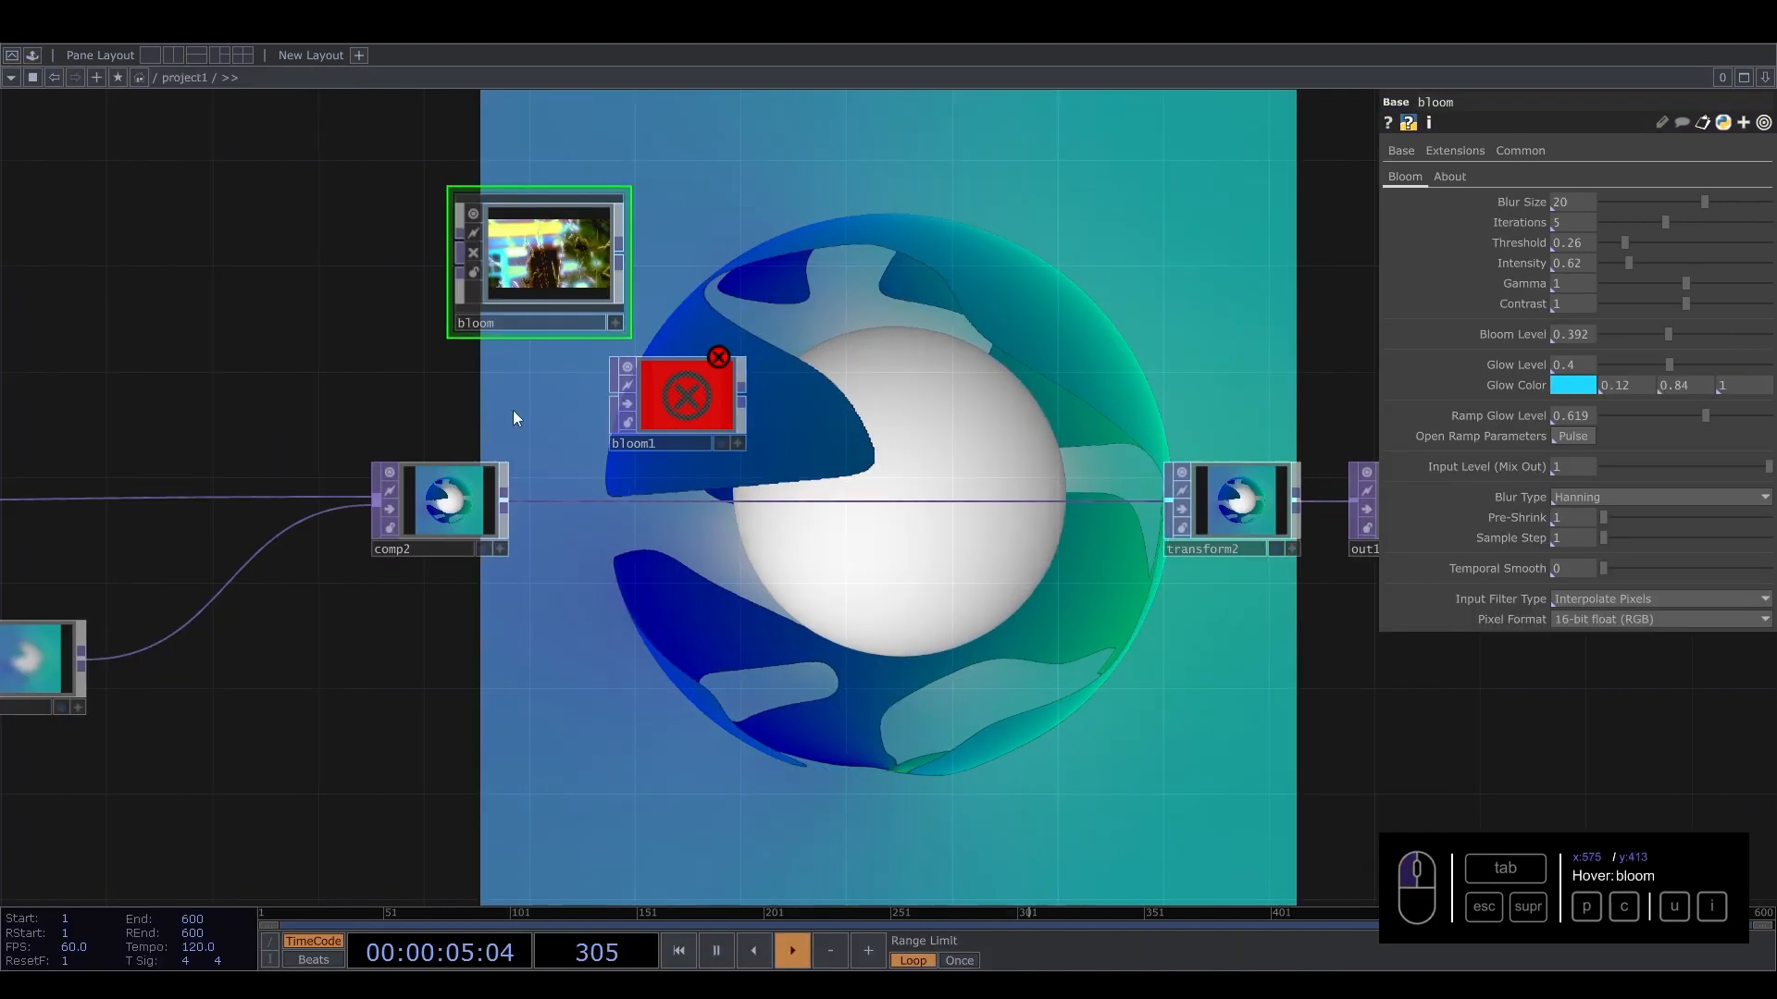
Move bloom1 aside and wire comp2's output into the bloom component.
{"action": "left_click_drag", "start_coordinate": [638, 405], "coordinate": [701, 692]}
{"action": "left_click_drag", "start_coordinate": [540, 262], "coordinate": [773, 305]}
{"action": "left_click_drag", "start_coordinate": [516, 501], "coordinate": [689, 289]}
Wire comp2's output into bloom1 as well.
{"action": "scroll", "coordinate": [786, 287], "scroll_direction": "up", "scroll_amount": 5}
{"action": "scroll", "coordinate": [736, 409], "scroll_direction": "up", "scroll_amount": 2}
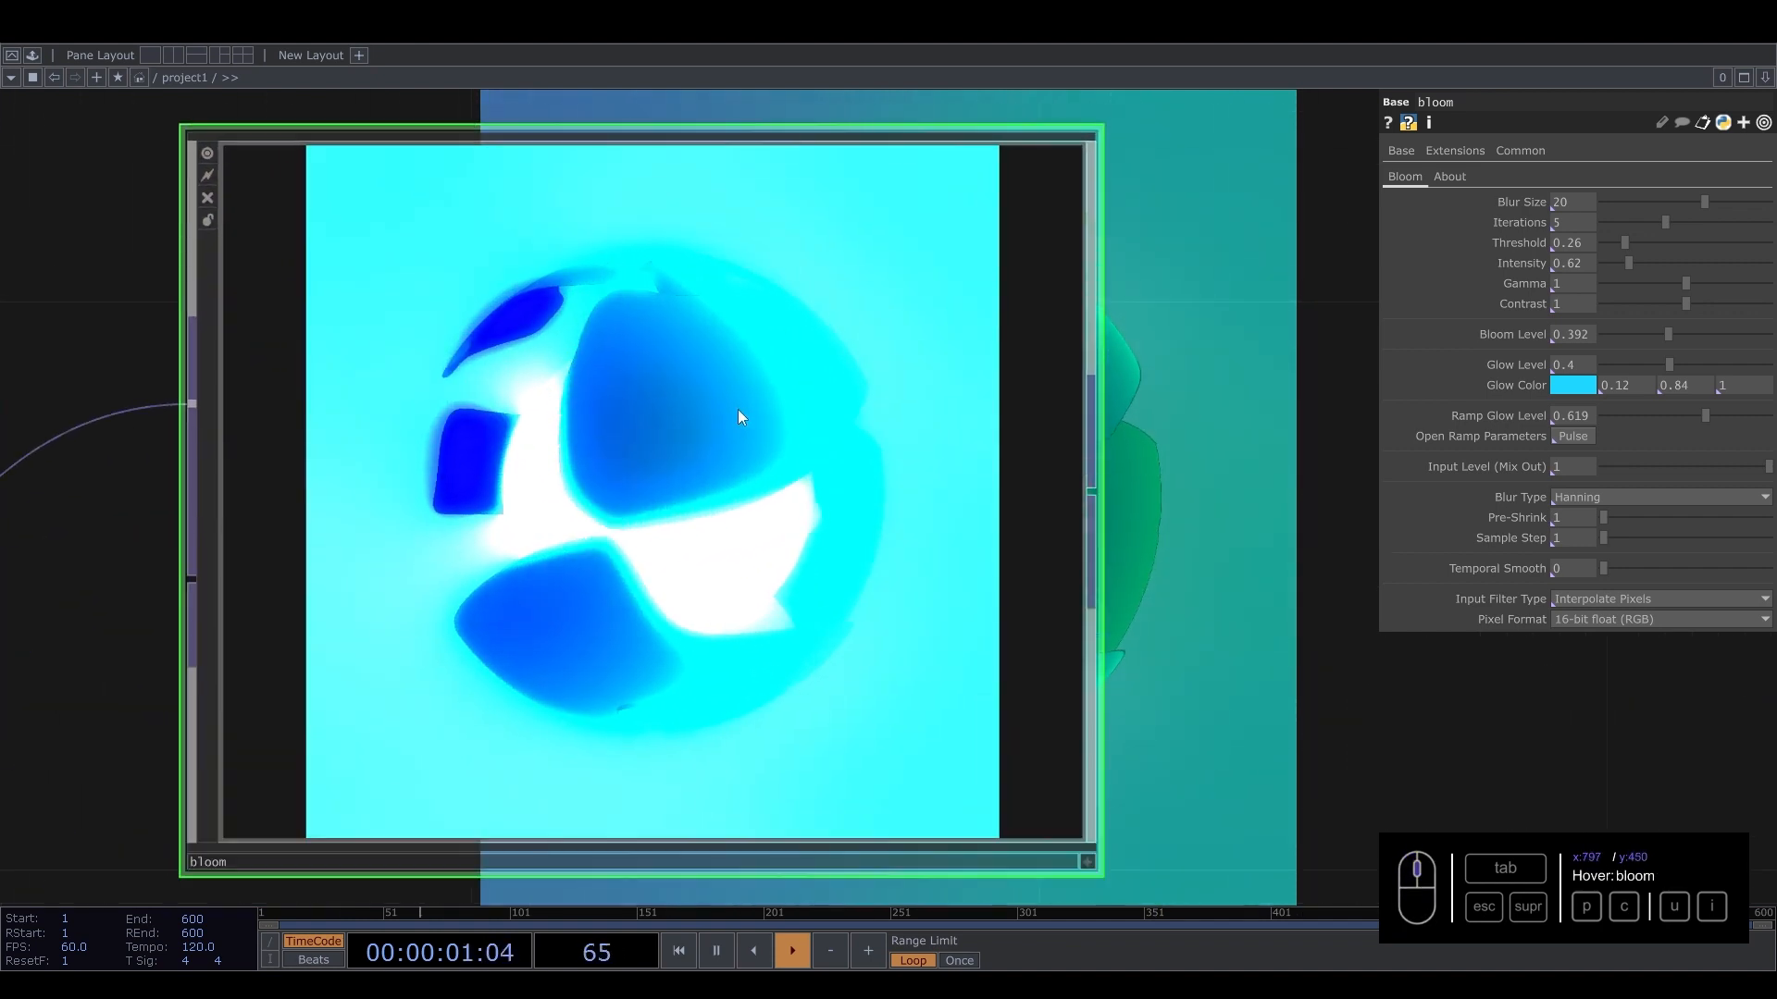
{"action": "scroll", "coordinate": [704, 422], "scroll_direction": "down", "scroll_amount": 8}
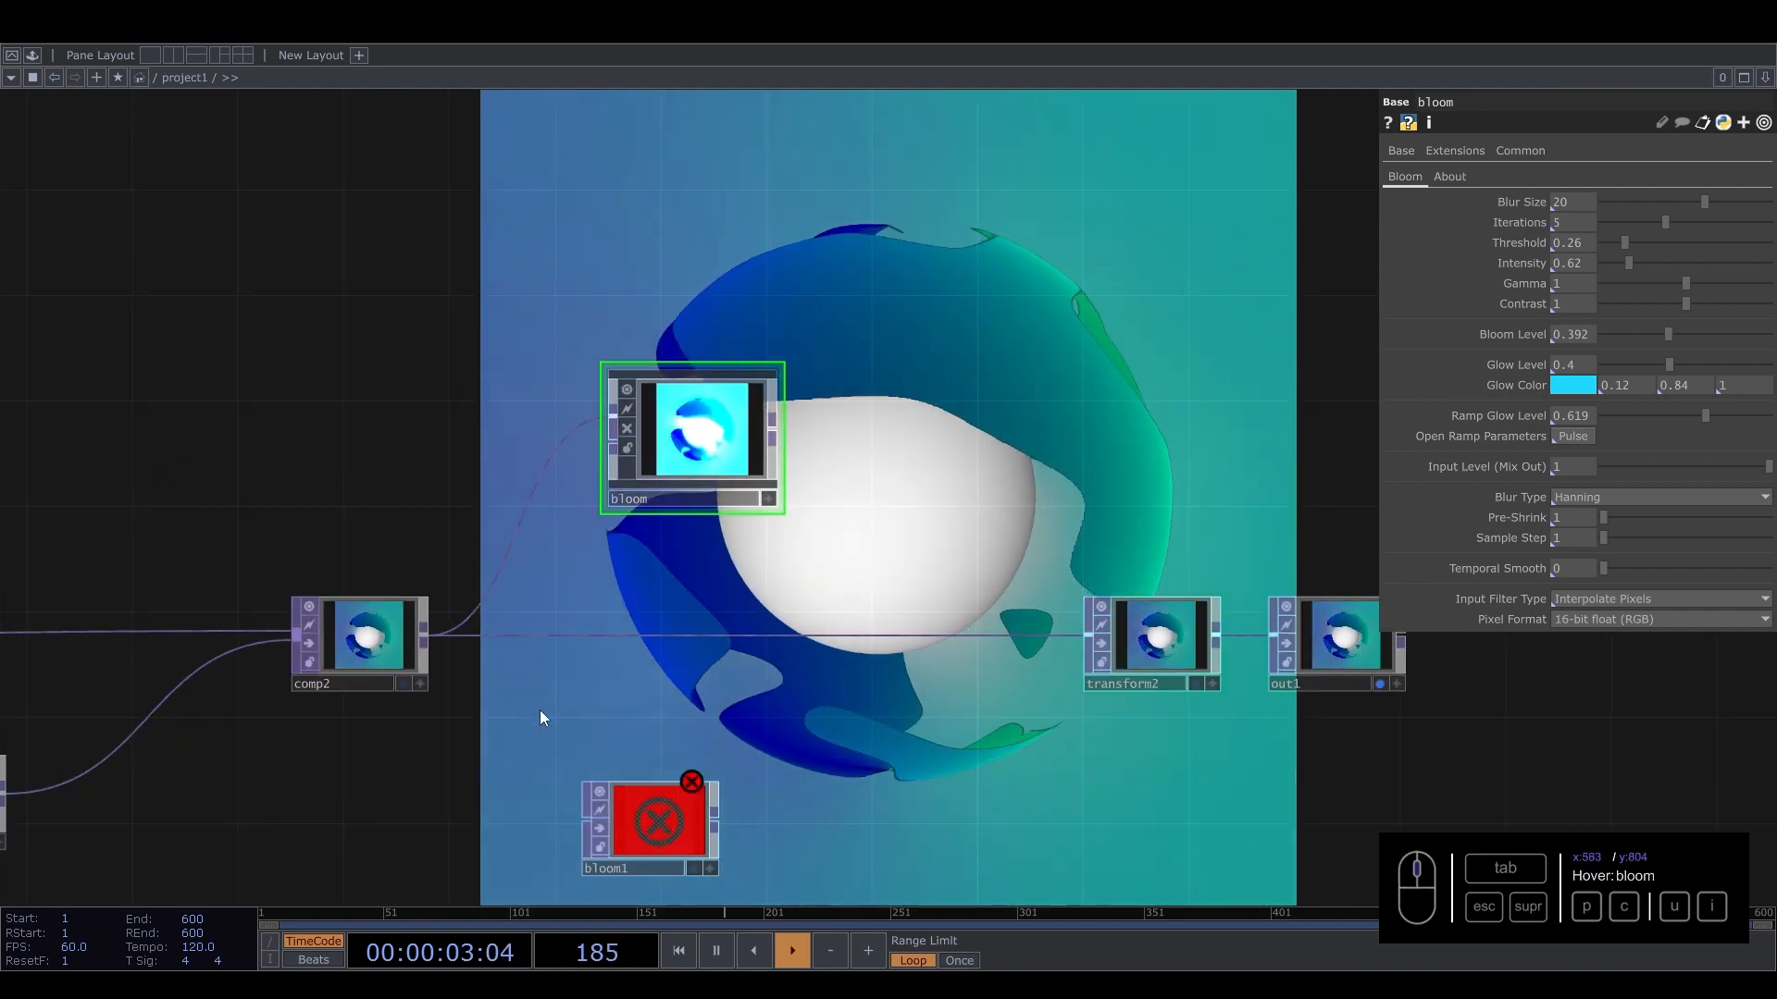
{"action": "left_click_drag", "start_coordinate": [451, 660], "coordinate": [498, 494]}
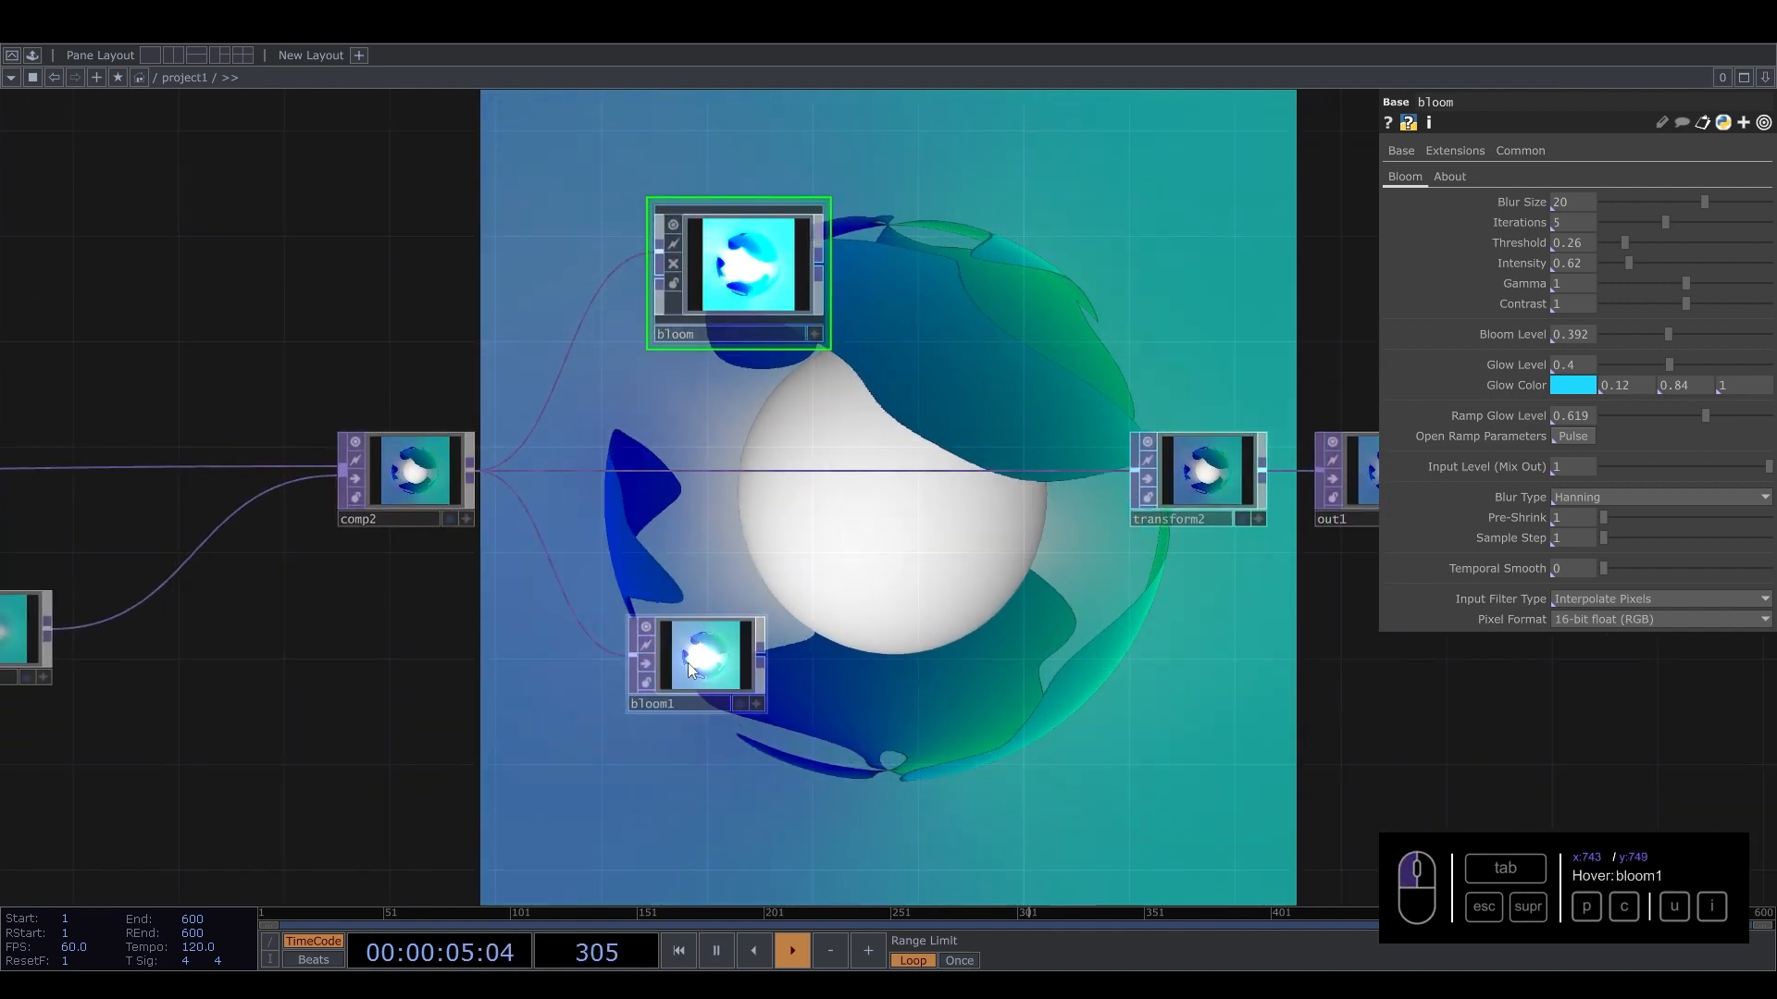
Arrange bloom1 beneath the bloom component and compare their enlarged previews.
{"action": "scroll", "coordinate": [686, 663], "scroll_direction": "up", "scroll_amount": 2}
{"action": "left_click_drag", "start_coordinate": [726, 681], "coordinate": [782, 252]}
{"action": "scroll", "coordinate": [749, 222], "scroll_direction": "up", "scroll_amount": 6}
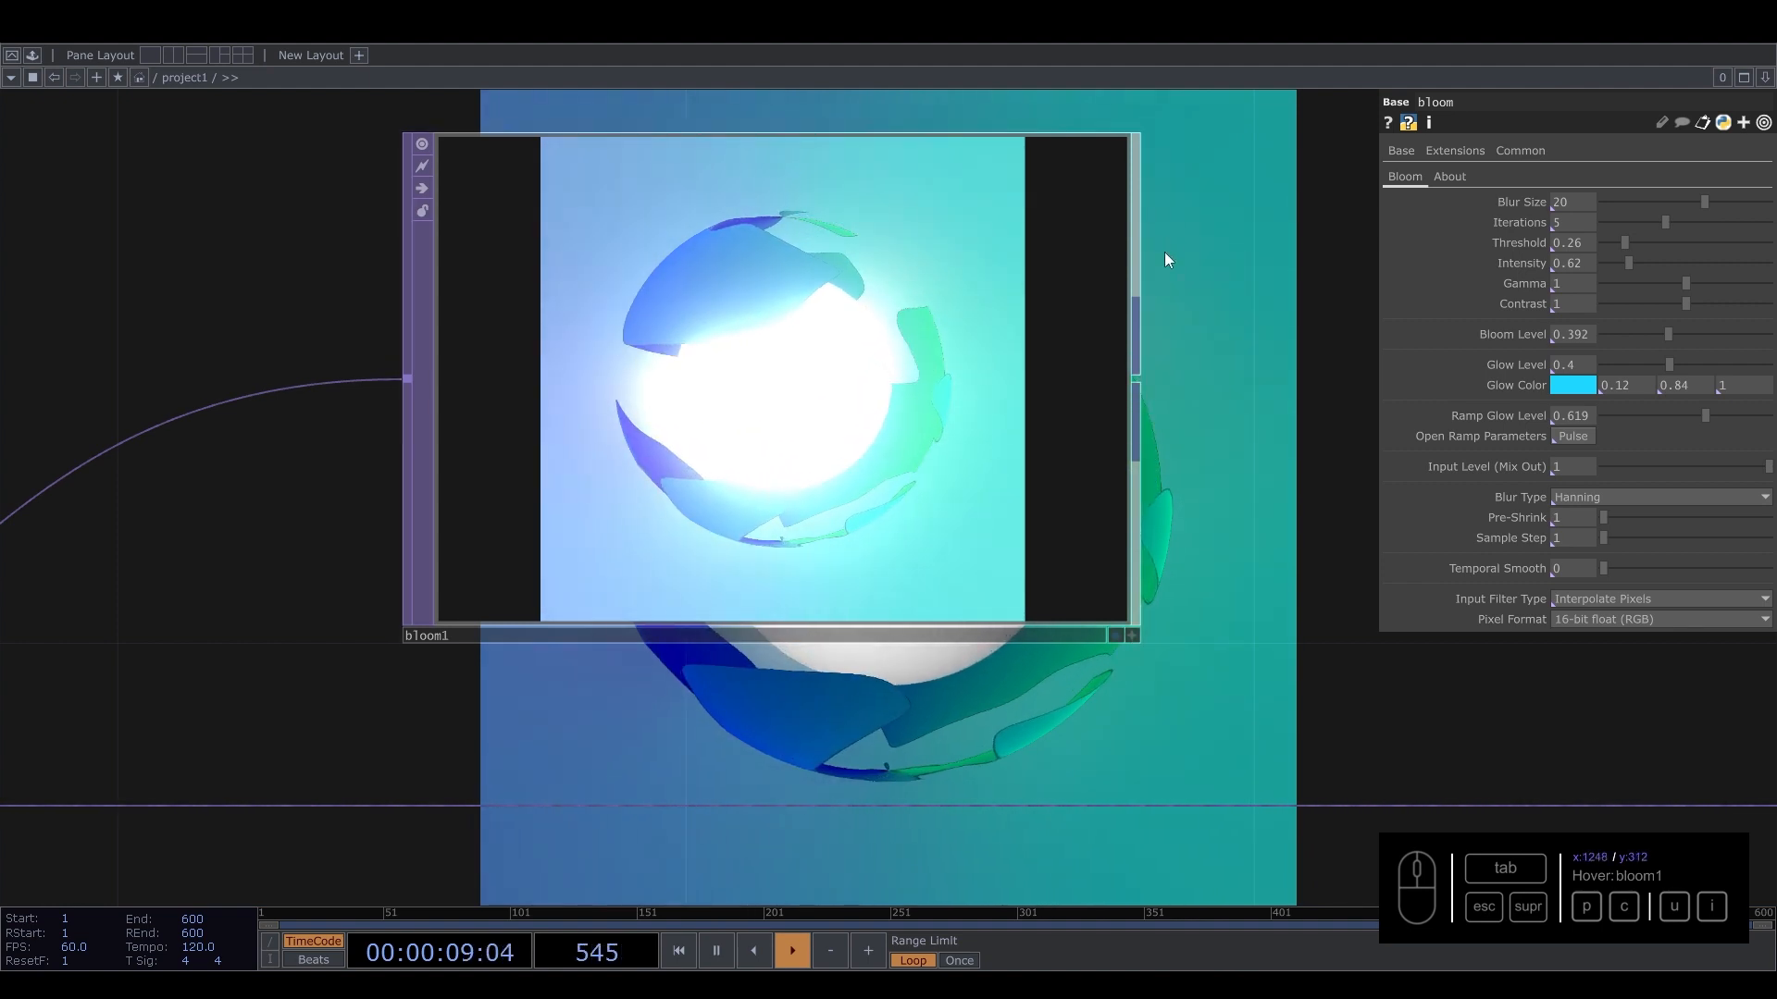
{"action": "left_click_drag", "start_coordinate": [1172, 264], "coordinate": [1177, 803]}
{"action": "left_click_drag", "start_coordinate": [386, 303], "coordinate": [316, 604]}
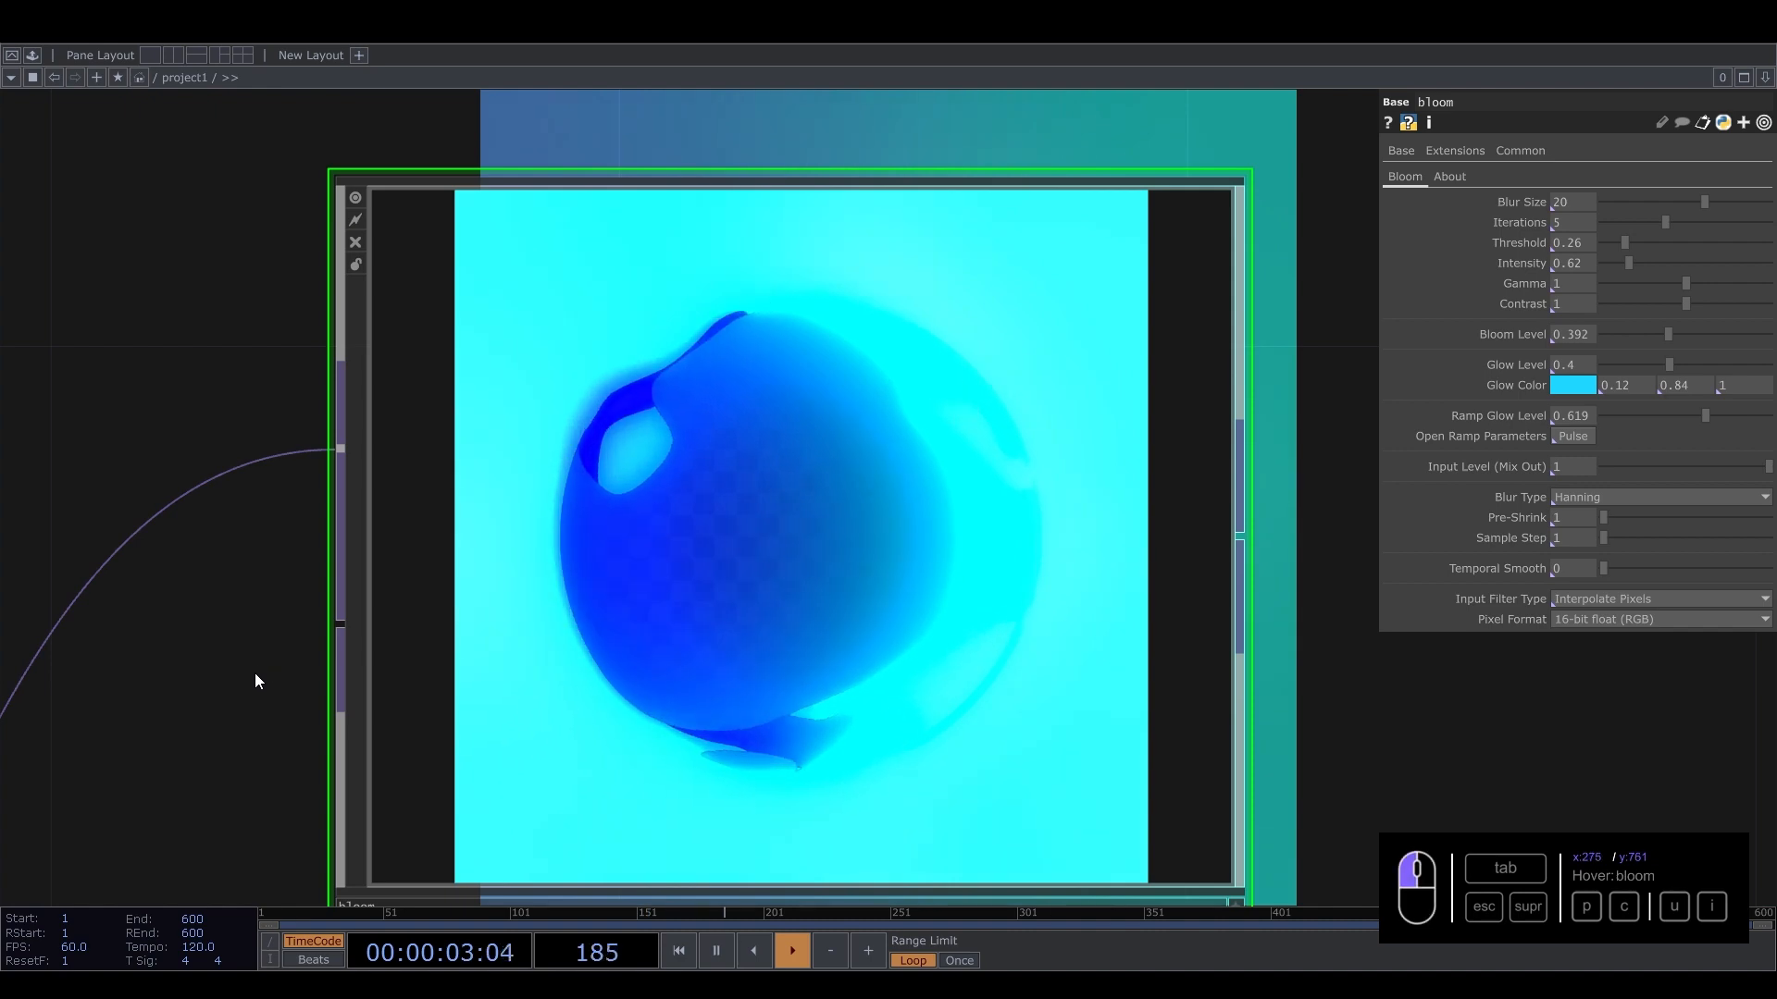
{"action": "scroll", "coordinate": [253, 591], "scroll_direction": "down", "scroll_amount": 3}
{"action": "scroll", "coordinate": [227, 615], "scroll_direction": "down", "scroll_amount": 5}
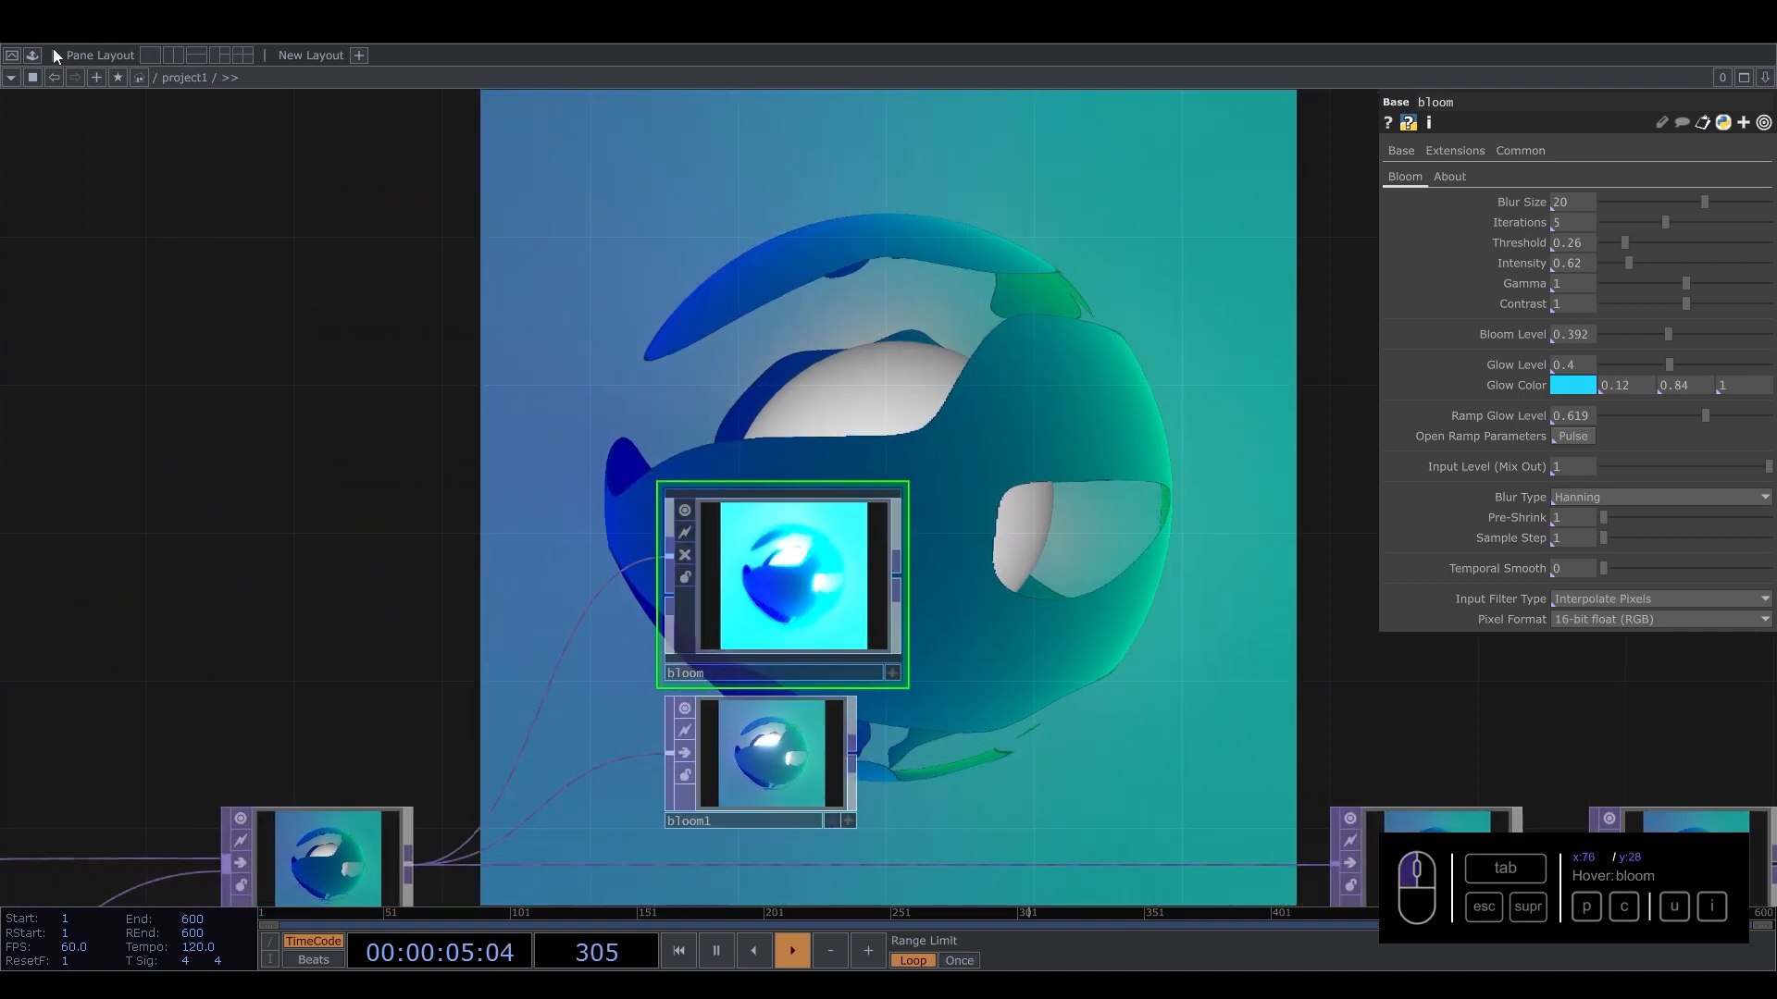
Add the 02_Glow_fix component from the palette's Pao Olea Effects folder into the network.
{"action": "left_click", "coordinate": [32, 55]}
{"action": "scroll", "coordinate": [111, 351], "scroll_direction": "down", "scroll_amount": 2}
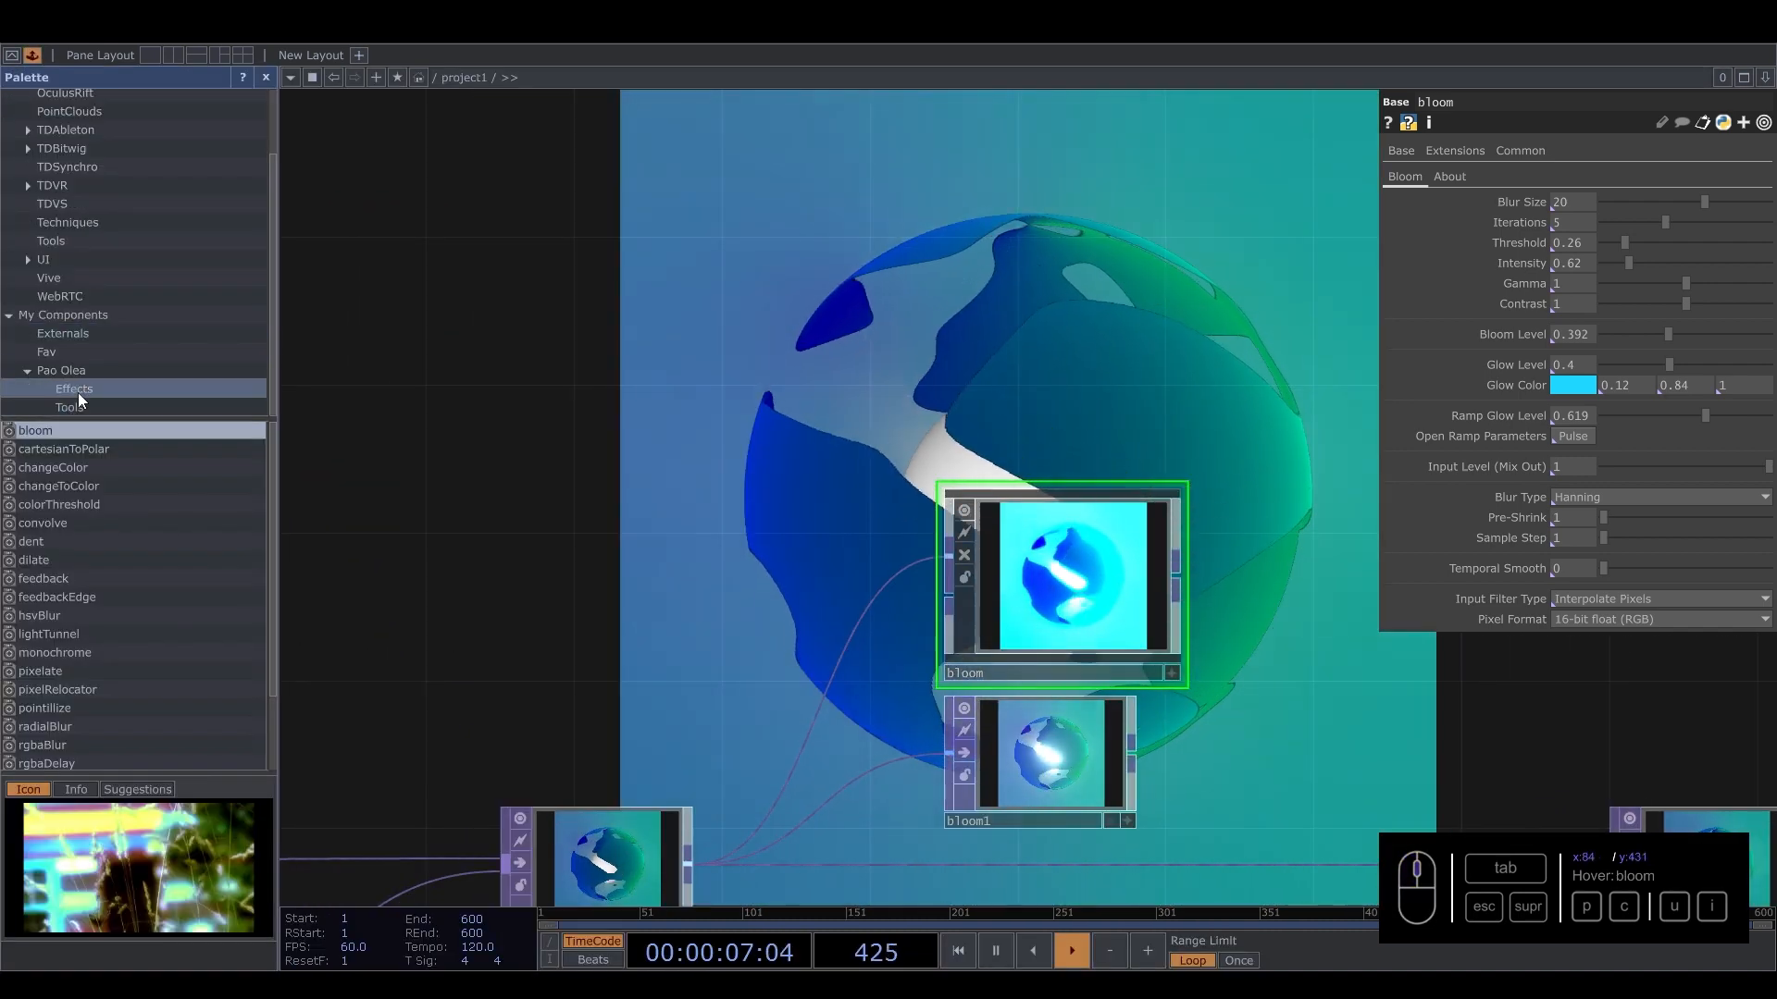
{"action": "left_click", "coordinate": [78, 390]}
{"action": "left_click_drag", "start_coordinate": [57, 469], "coordinate": [298, 85]}
{"action": "left_click", "coordinate": [291, 79]}
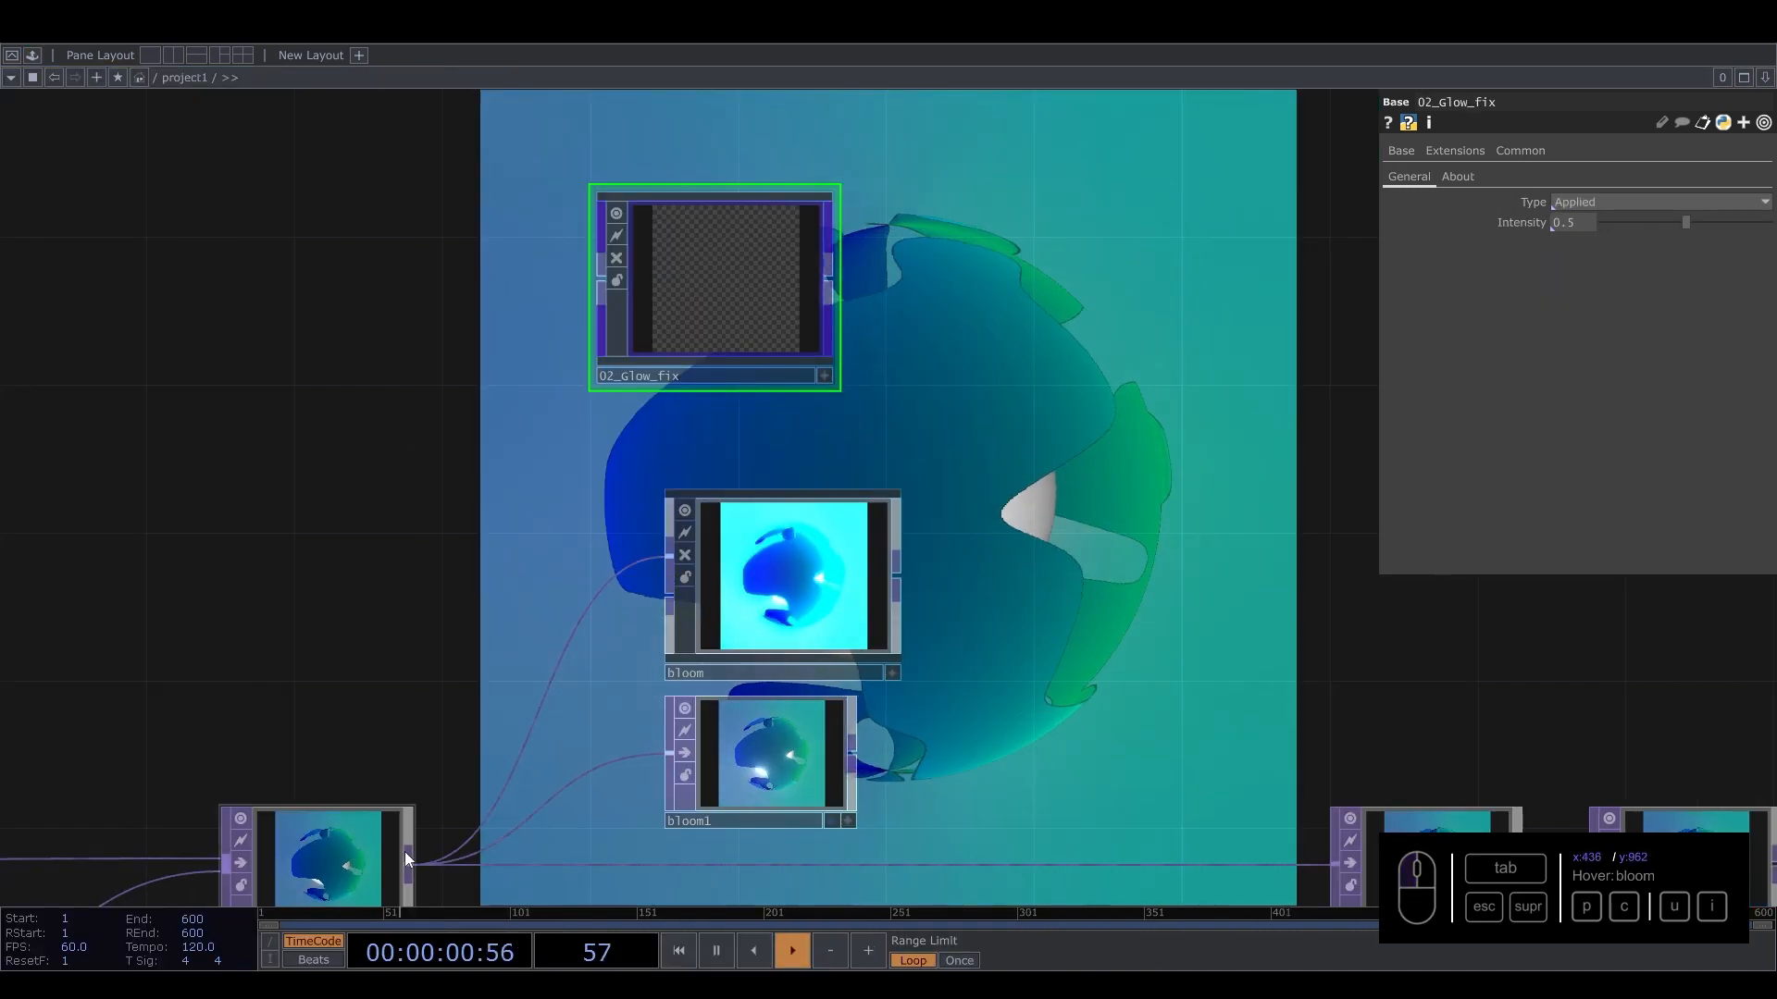
Wire comp2's output into 02_Glow_fix and place it beside the bloom nodes.
{"action": "left_click_drag", "start_coordinate": [415, 861], "coordinate": [607, 278]}
{"action": "left_click_drag", "start_coordinate": [728, 312], "coordinate": [1019, 719]}
{"action": "scroll", "coordinate": [1018, 719], "scroll_direction": "up", "scroll_amount": 5}
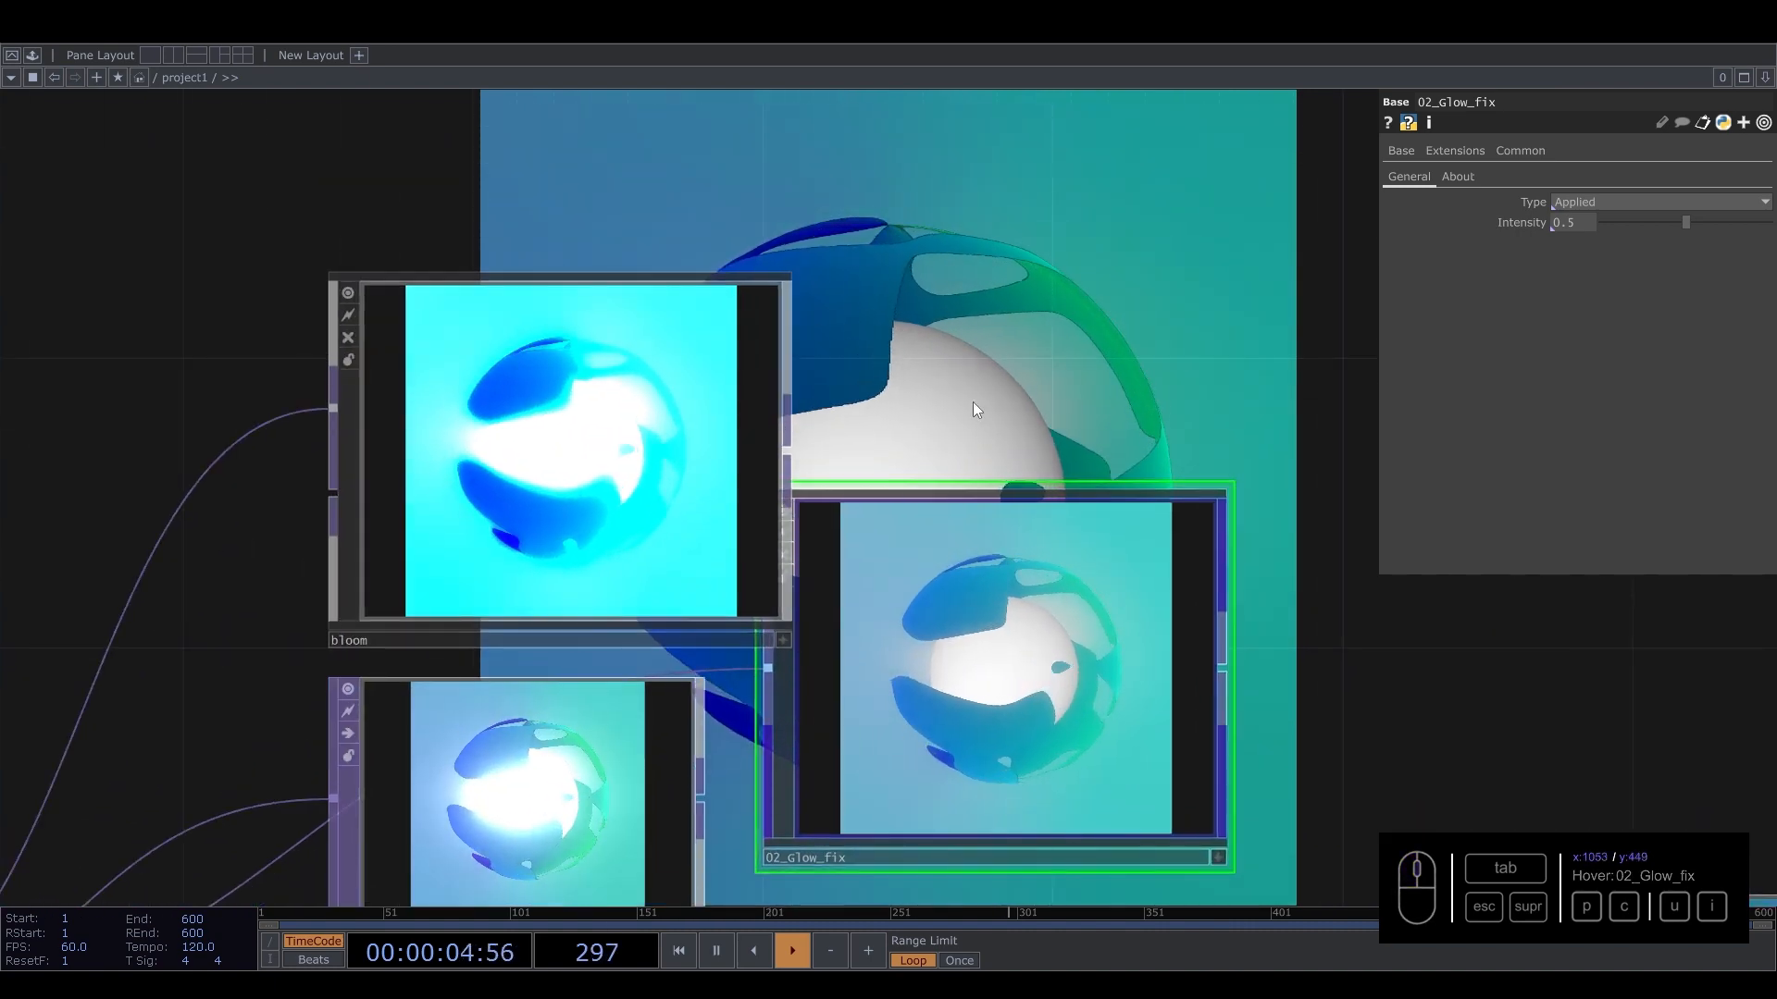
{"action": "left_click_drag", "start_coordinate": [974, 401], "coordinate": [971, 196]}
{"action": "left_click_drag", "start_coordinate": [969, 493], "coordinate": [1068, 409]}
Set 02_Glow_fix's intensity to 0.696.
{"action": "left_click", "coordinate": [595, 305]}
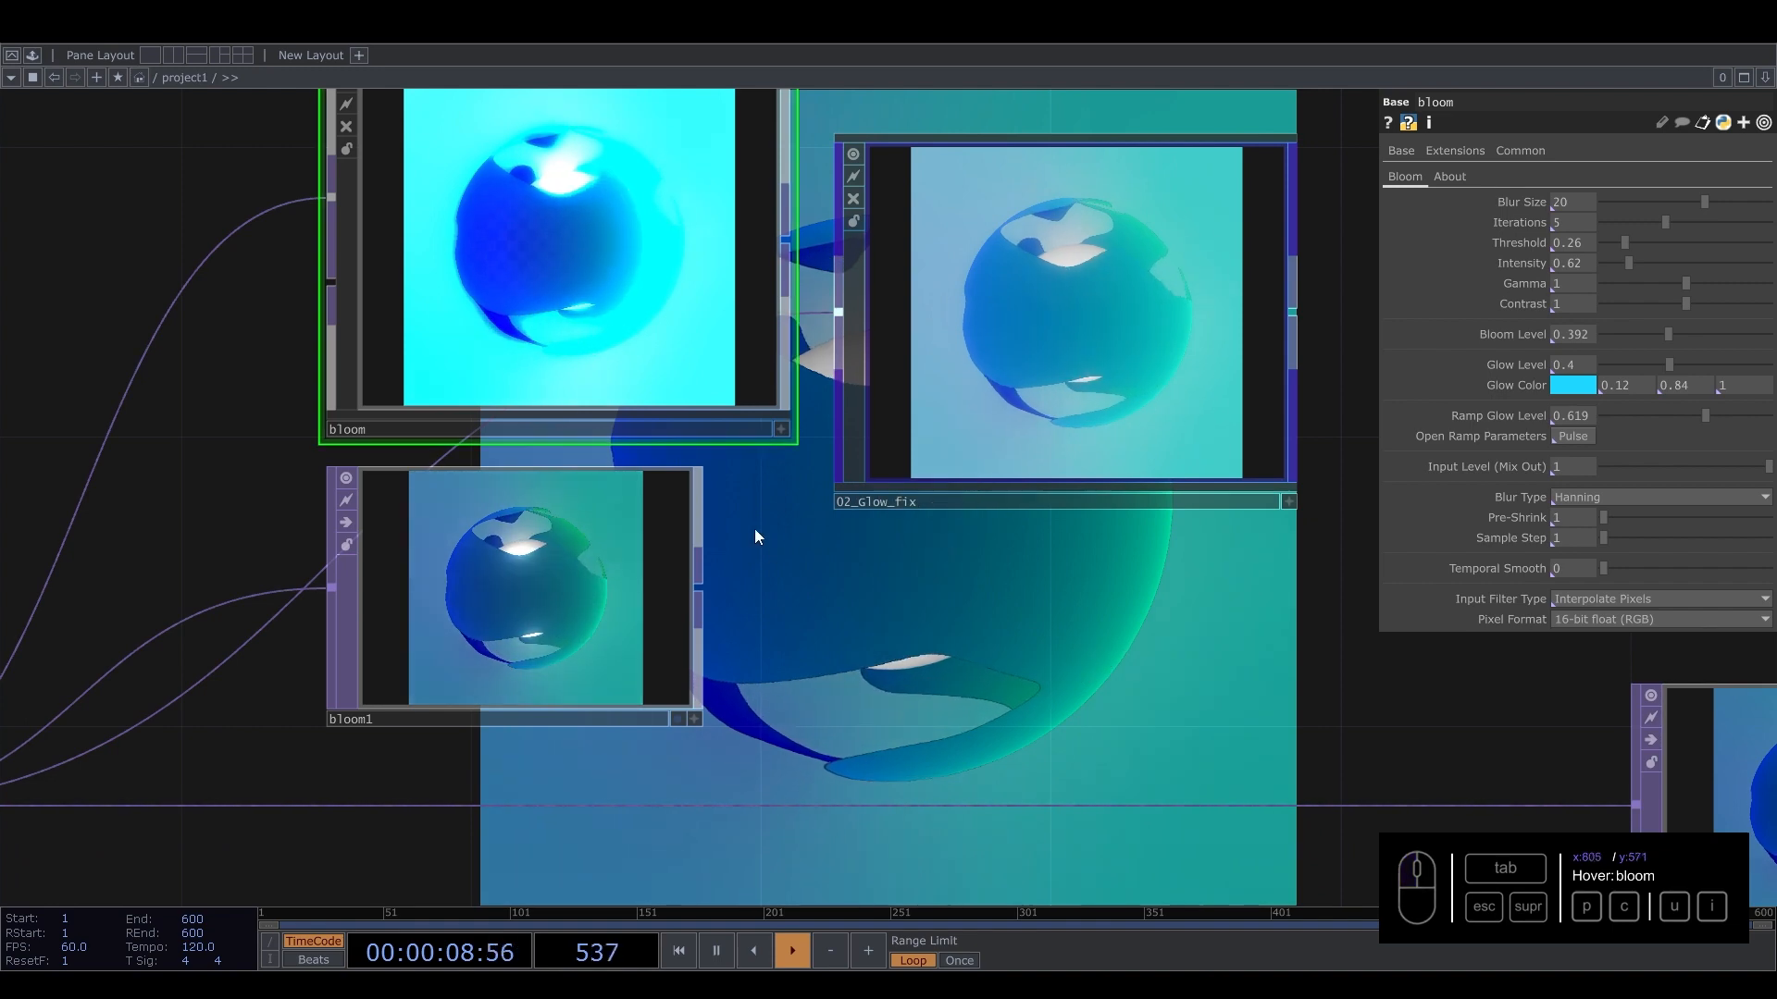
{"action": "left_click", "coordinate": [1062, 384]}
{"action": "left_click_drag", "start_coordinate": [1686, 222], "coordinate": [1727, 239]}
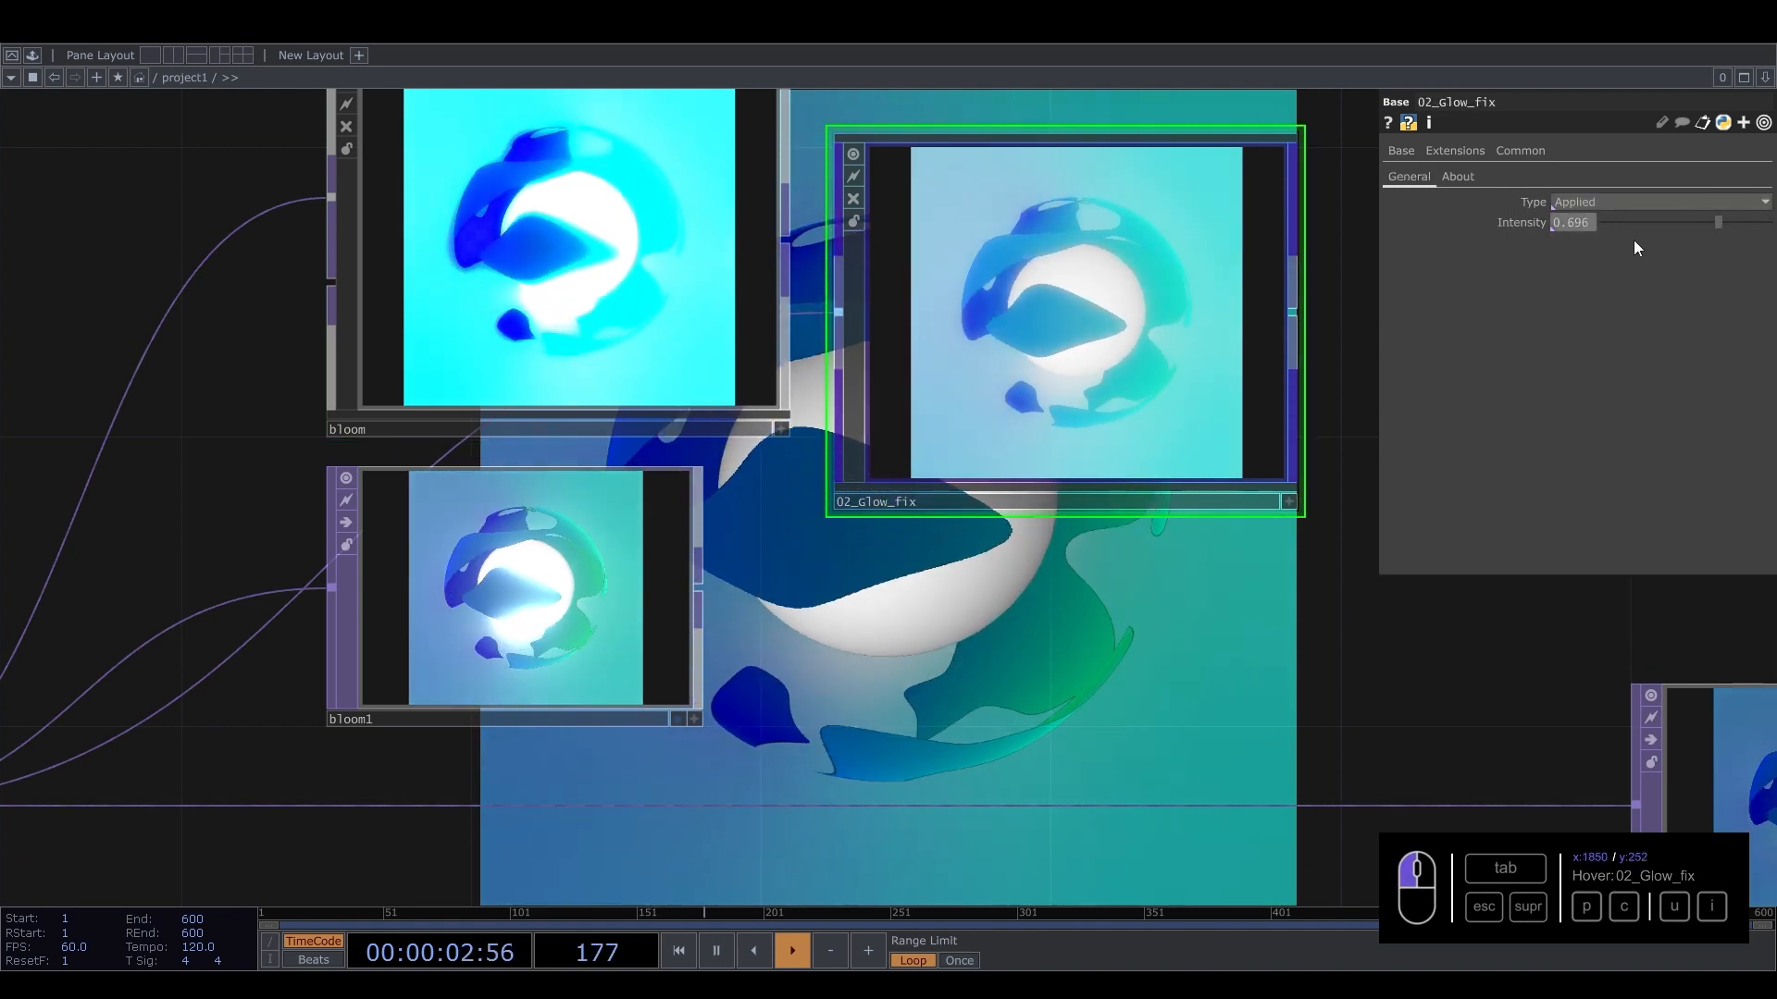
Compare the previews of bloom, bloom1 and 02_Glow_fix, selecting bloom1 to inspect it.
{"action": "scroll", "coordinate": [460, 597], "scroll_direction": "up", "scroll_amount": 5}
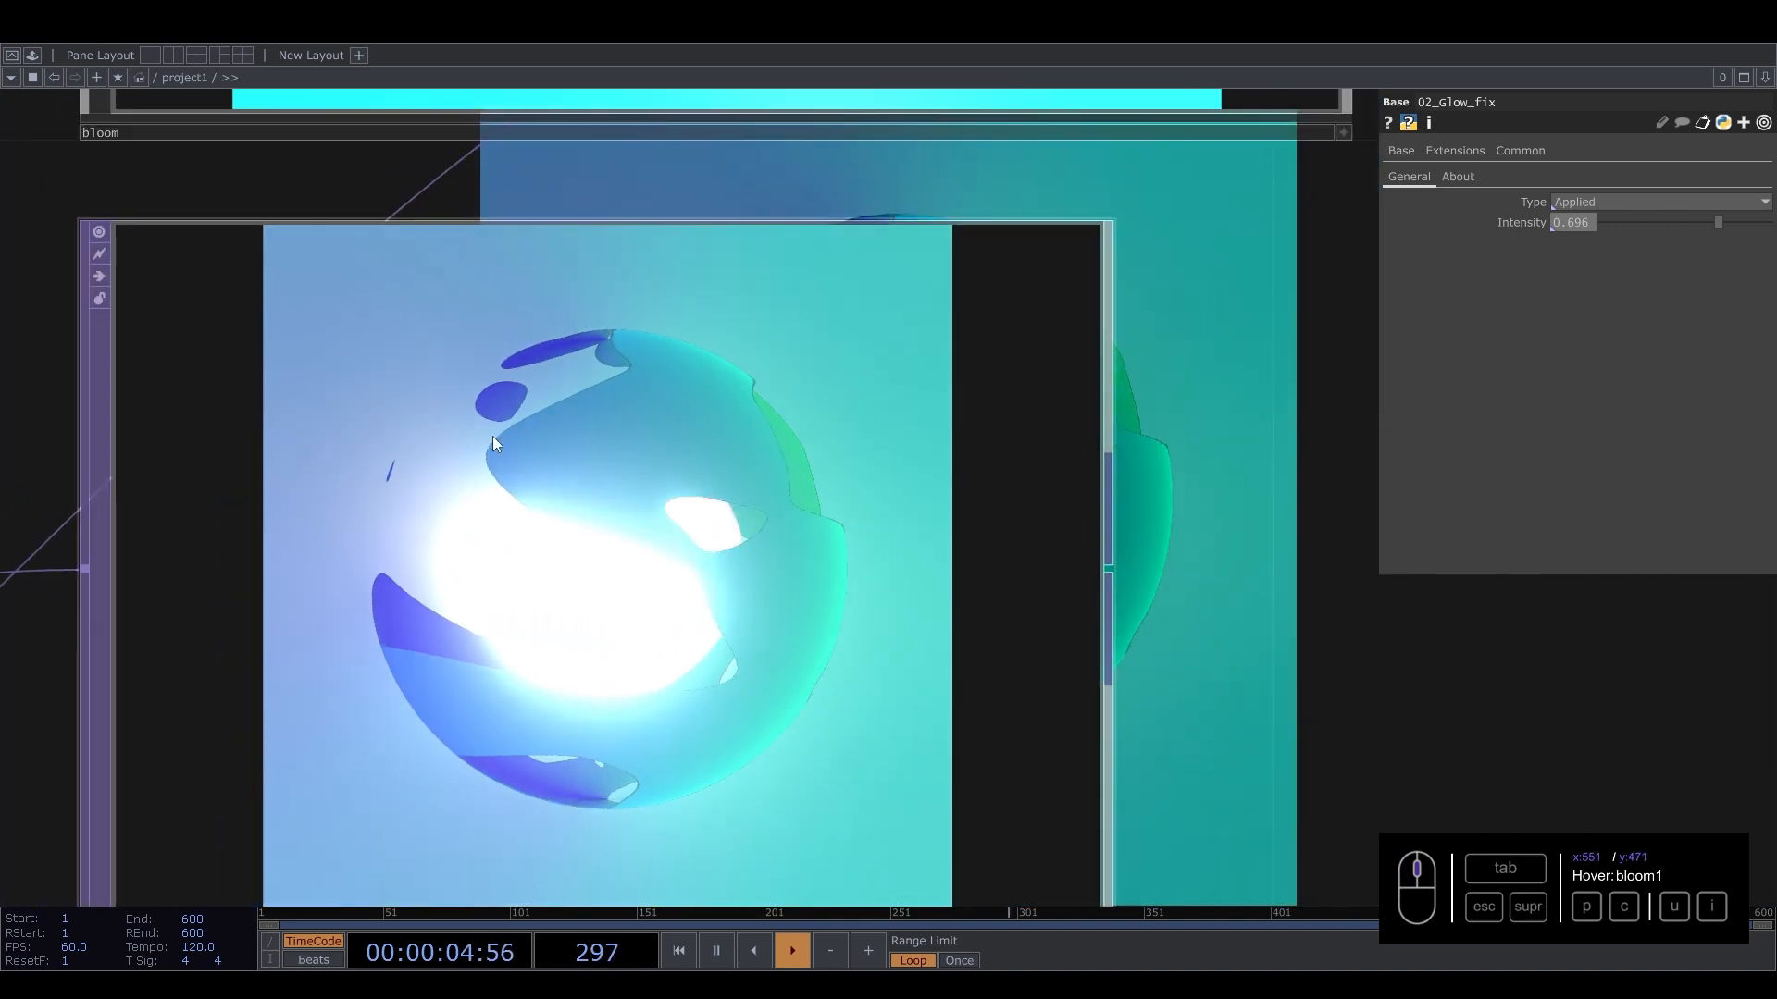
{"action": "scroll", "coordinate": [597, 659], "scroll_direction": "down", "scroll_amount": 5}
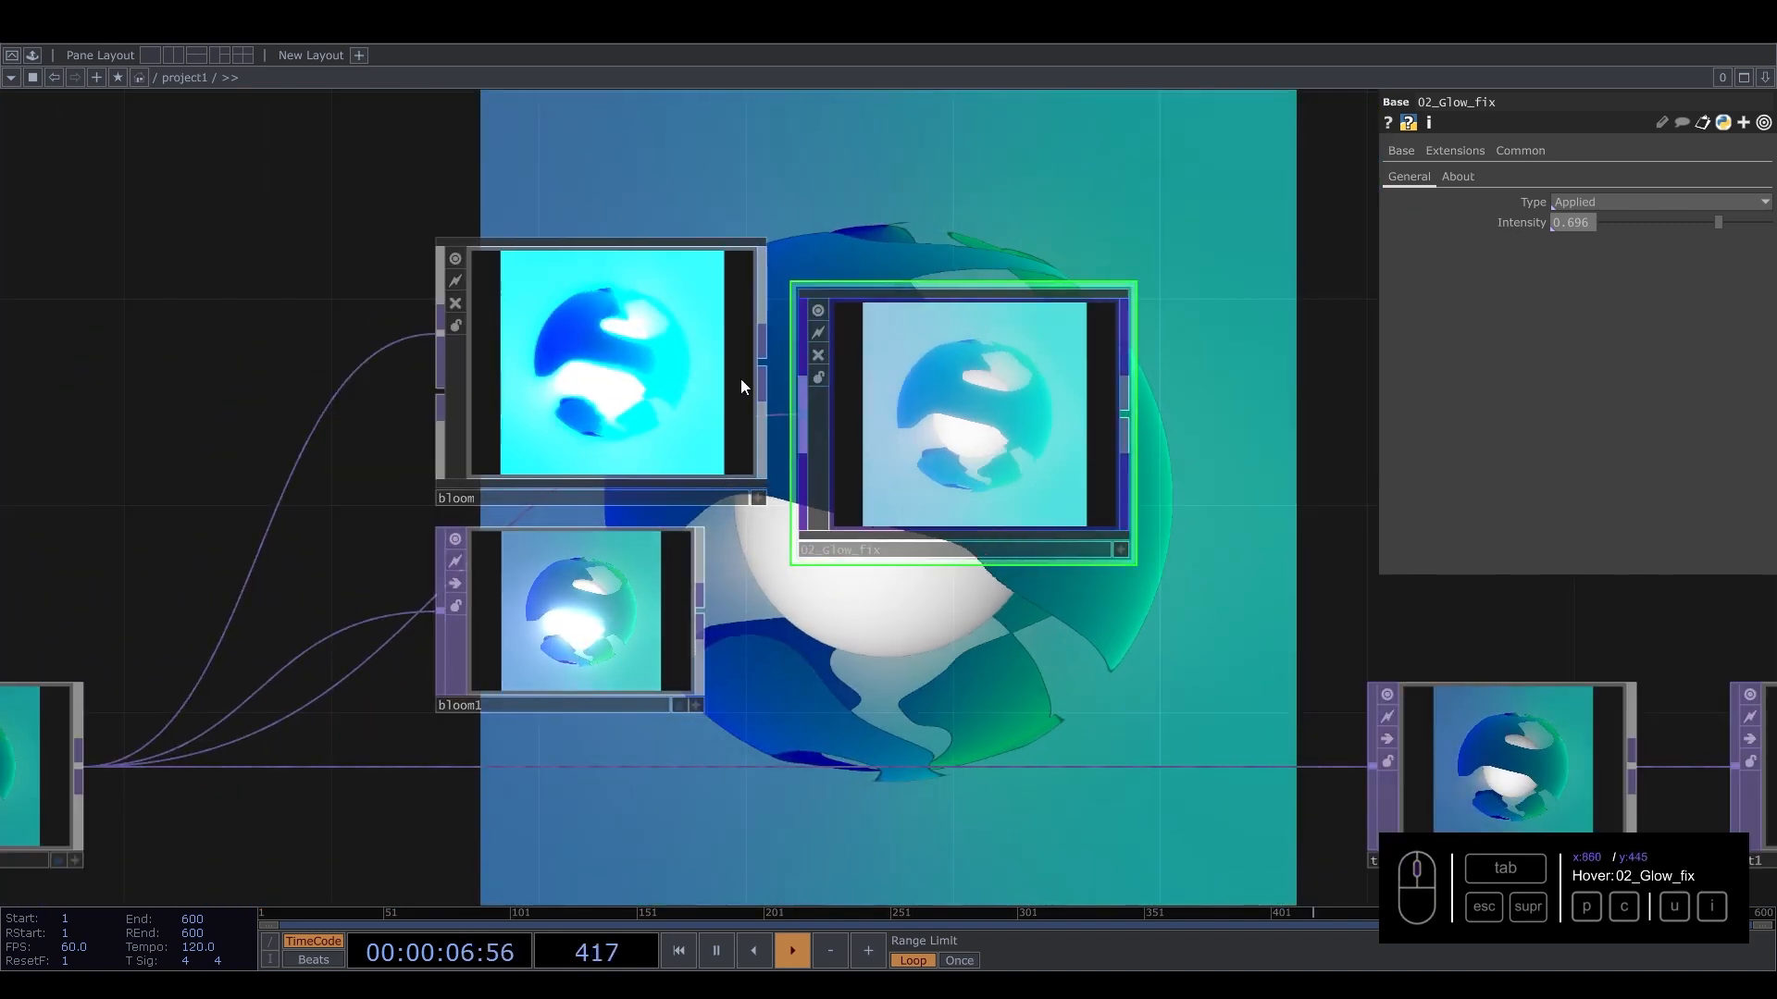
{"action": "scroll", "coordinate": [516, 635], "scroll_direction": "up", "scroll_amount": 5}
{"action": "scroll", "coordinate": [632, 584], "scroll_direction": "down", "scroll_amount": 5}
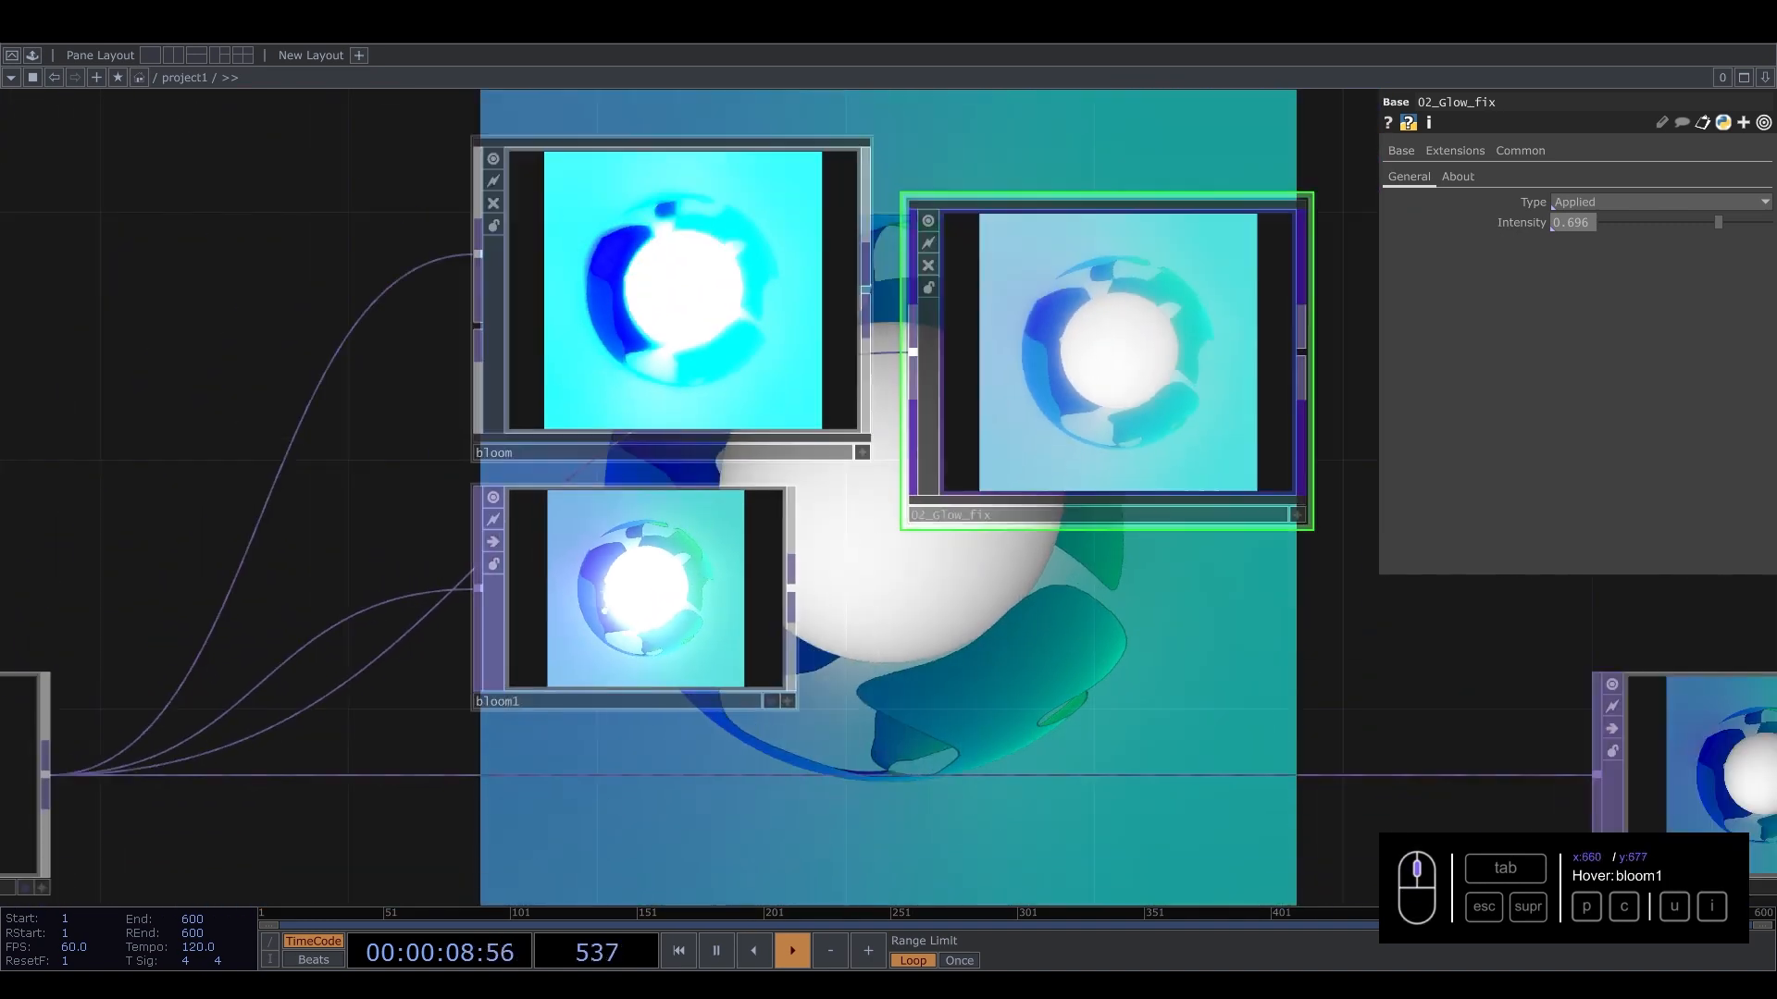
{"action": "left_click", "coordinate": [570, 586]}
{"action": "scroll", "coordinate": [636, 494], "scroll_direction": "up", "scroll_amount": 3}
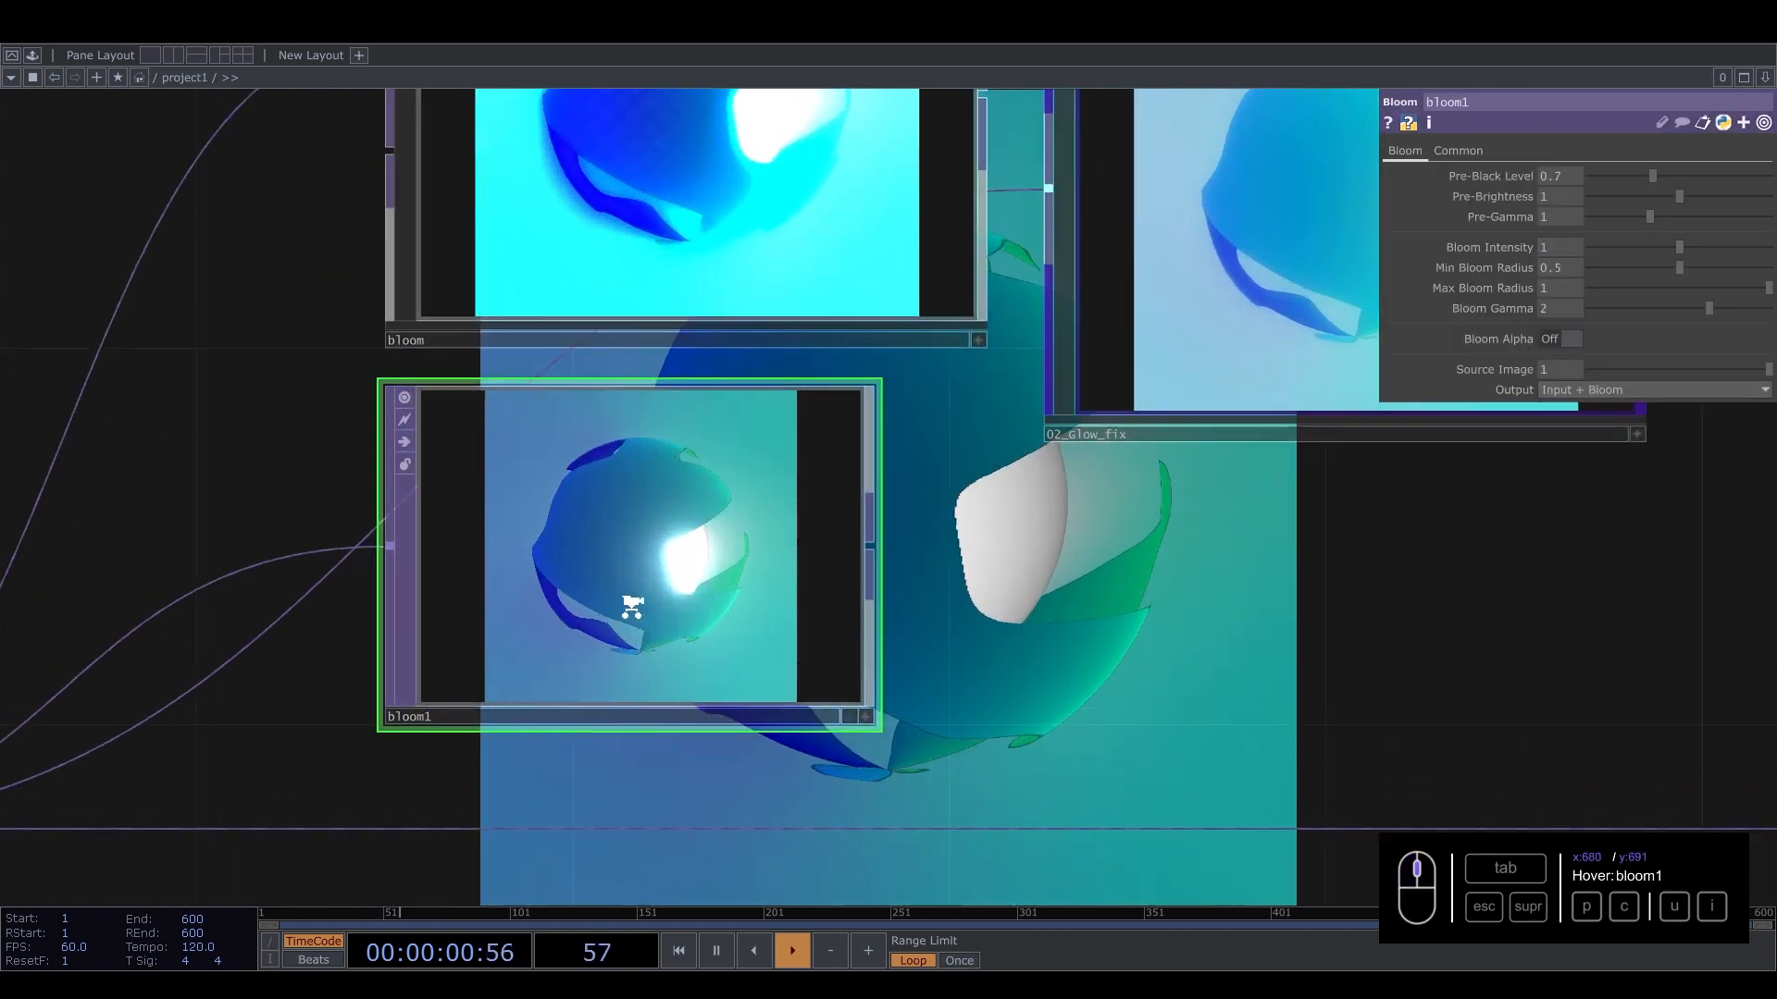
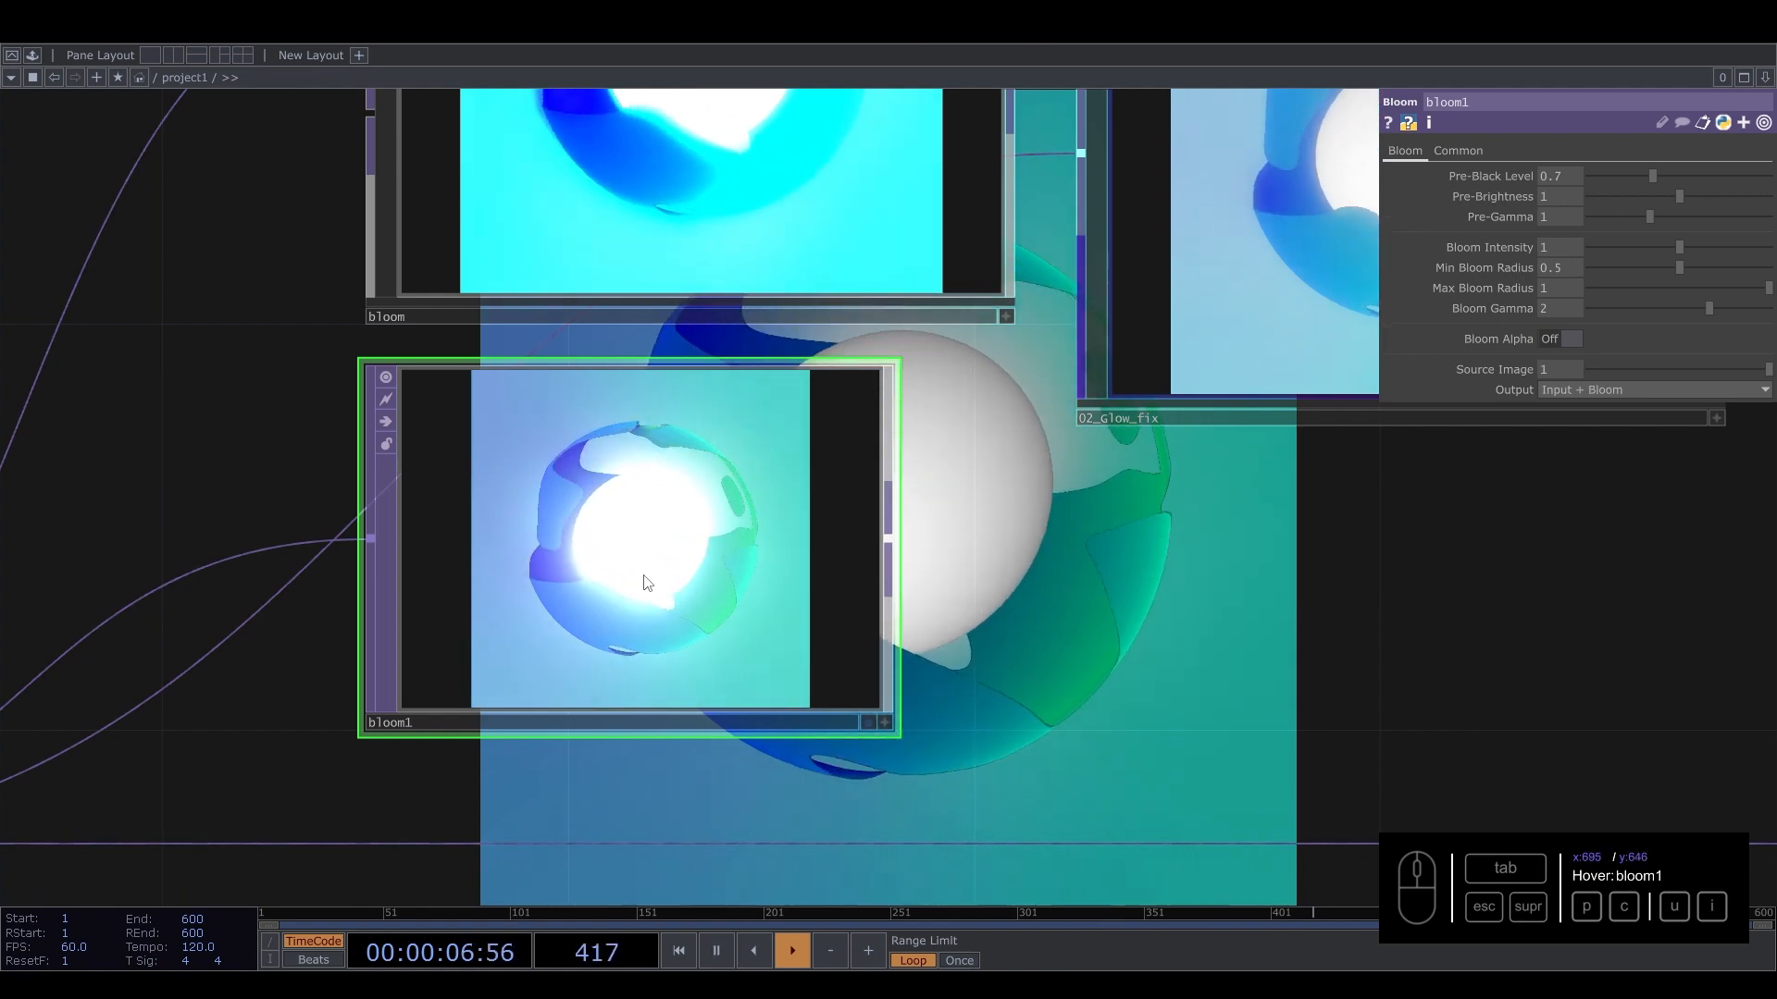
Delete the bloom and 02_Glow_fix nodes, keeping bloom1.
{"action": "scroll", "coordinate": [655, 570], "scroll_direction": "down", "scroll_amount": 5}
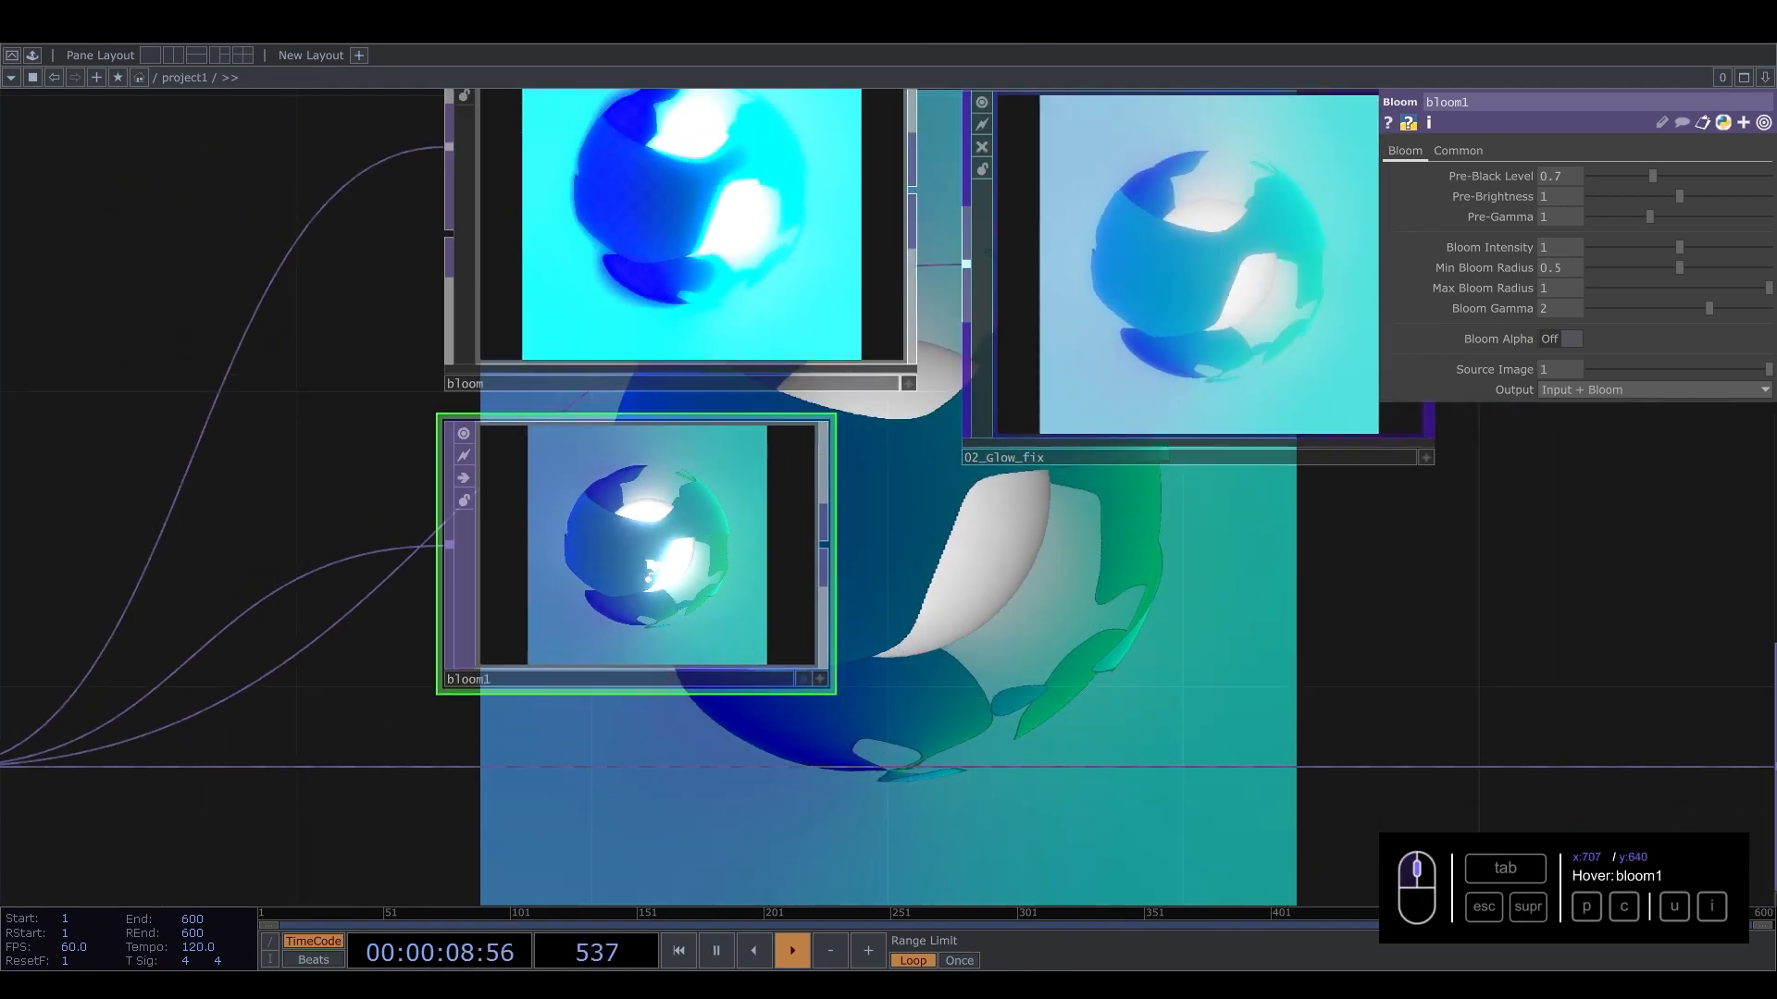
{"action": "scroll", "coordinate": [653, 570], "scroll_direction": "up", "scroll_amount": 4}
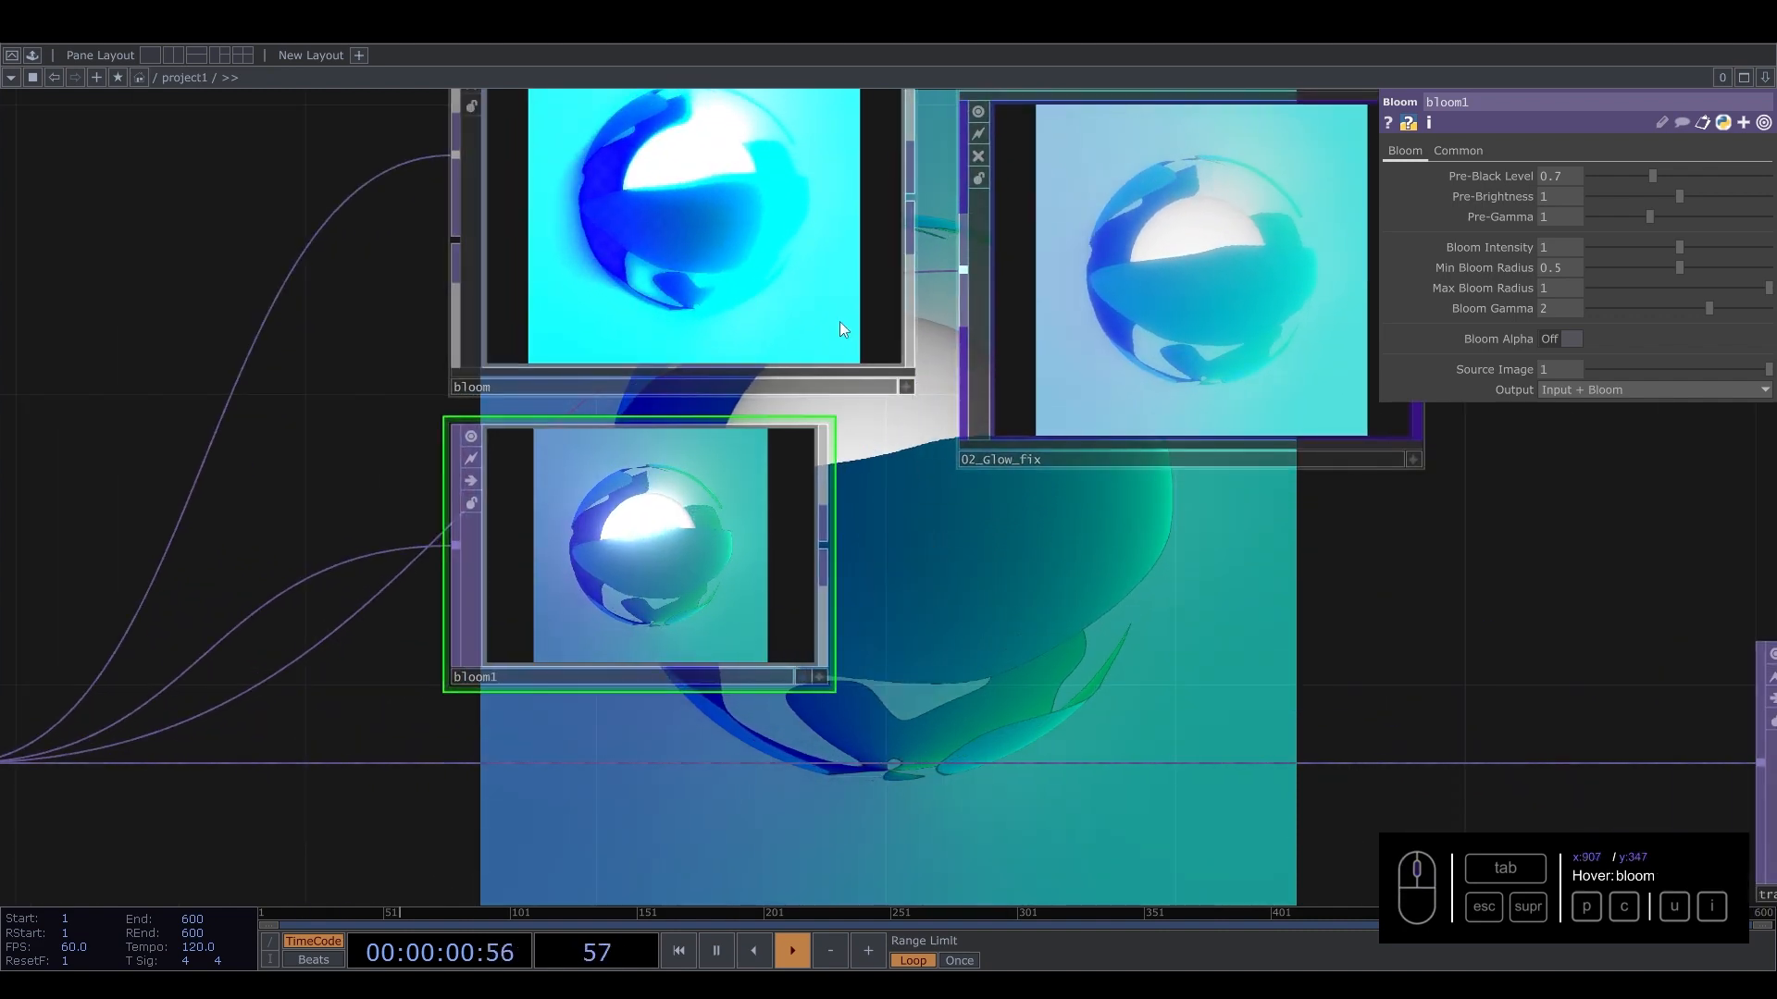
{"action": "left_click", "coordinate": [796, 254]}
{"action": "key", "text": "Delete"}
{"action": "key", "text": "Delete"}
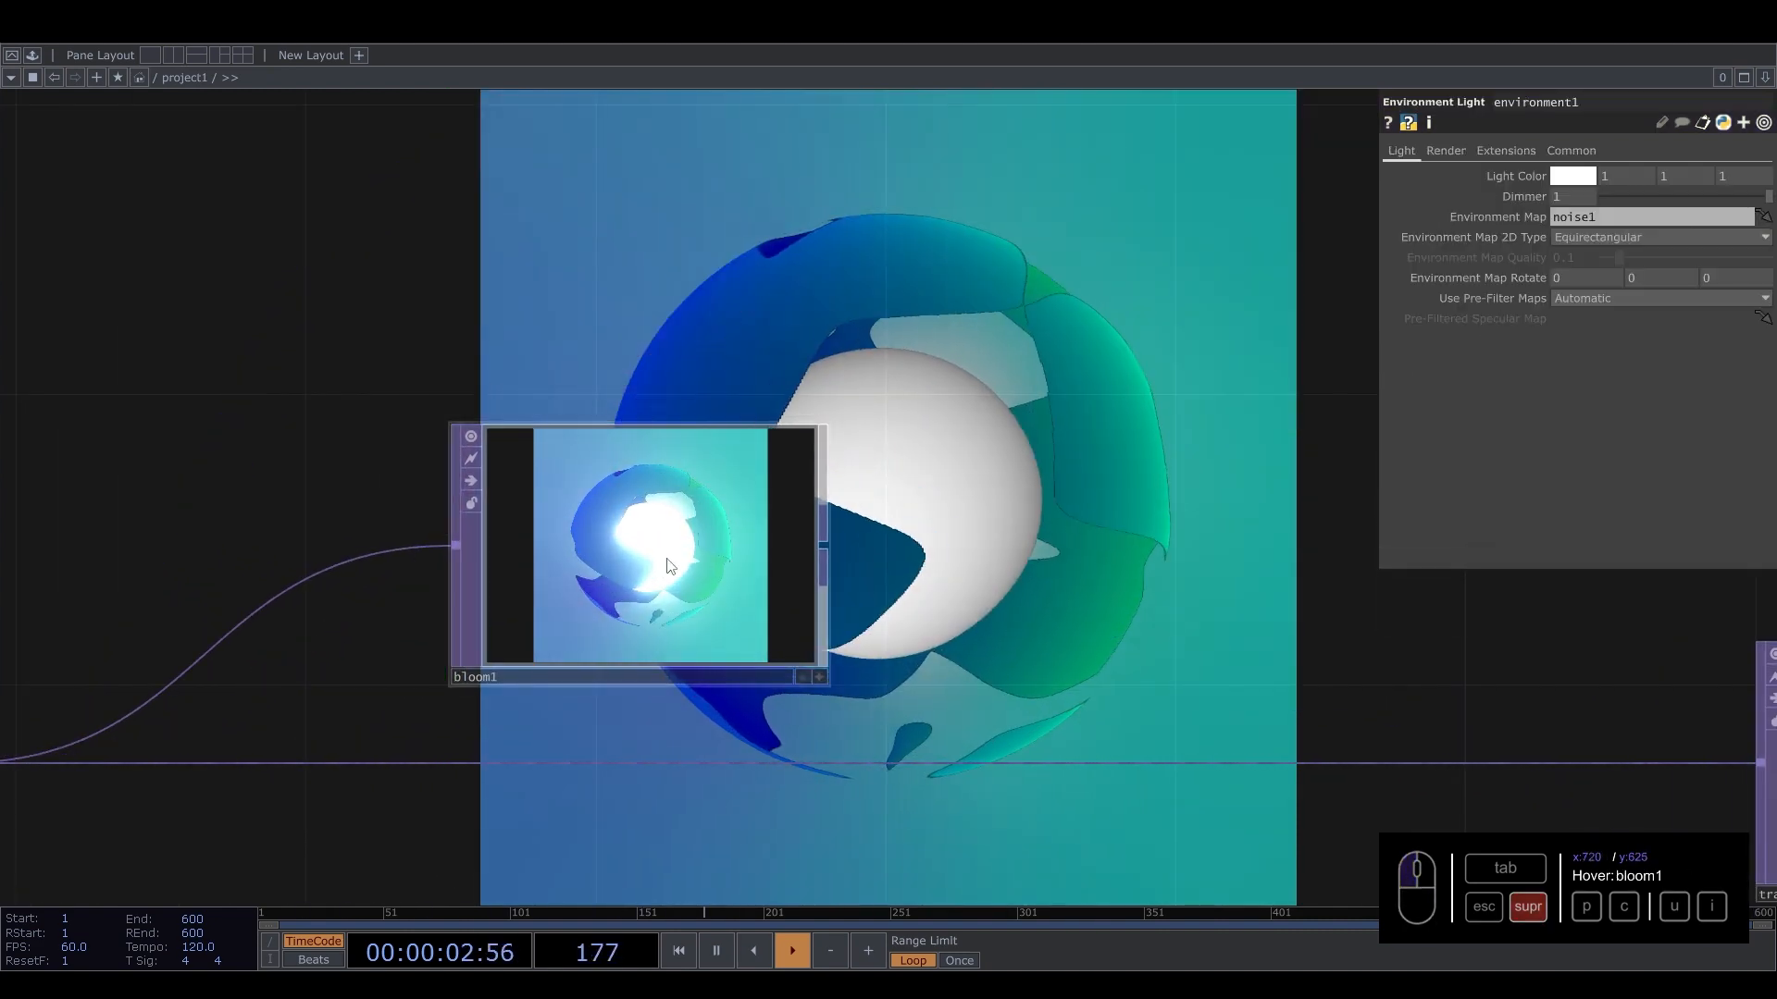
Reconnect bloom1 into the main chain between comp2 and transform2.
{"action": "left_click", "coordinate": [821, 559]}
{"action": "left_click_drag", "start_coordinate": [992, 770], "coordinate": [997, 761]}
{"action": "left_click_drag", "start_coordinate": [696, 535], "coordinate": [697, 683]}
{"action": "scroll", "coordinate": [698, 683], "scroll_direction": "down", "scroll_amount": 2}
{"action": "scroll", "coordinate": [697, 724], "scroll_direction": "down", "scroll_amount": 2}
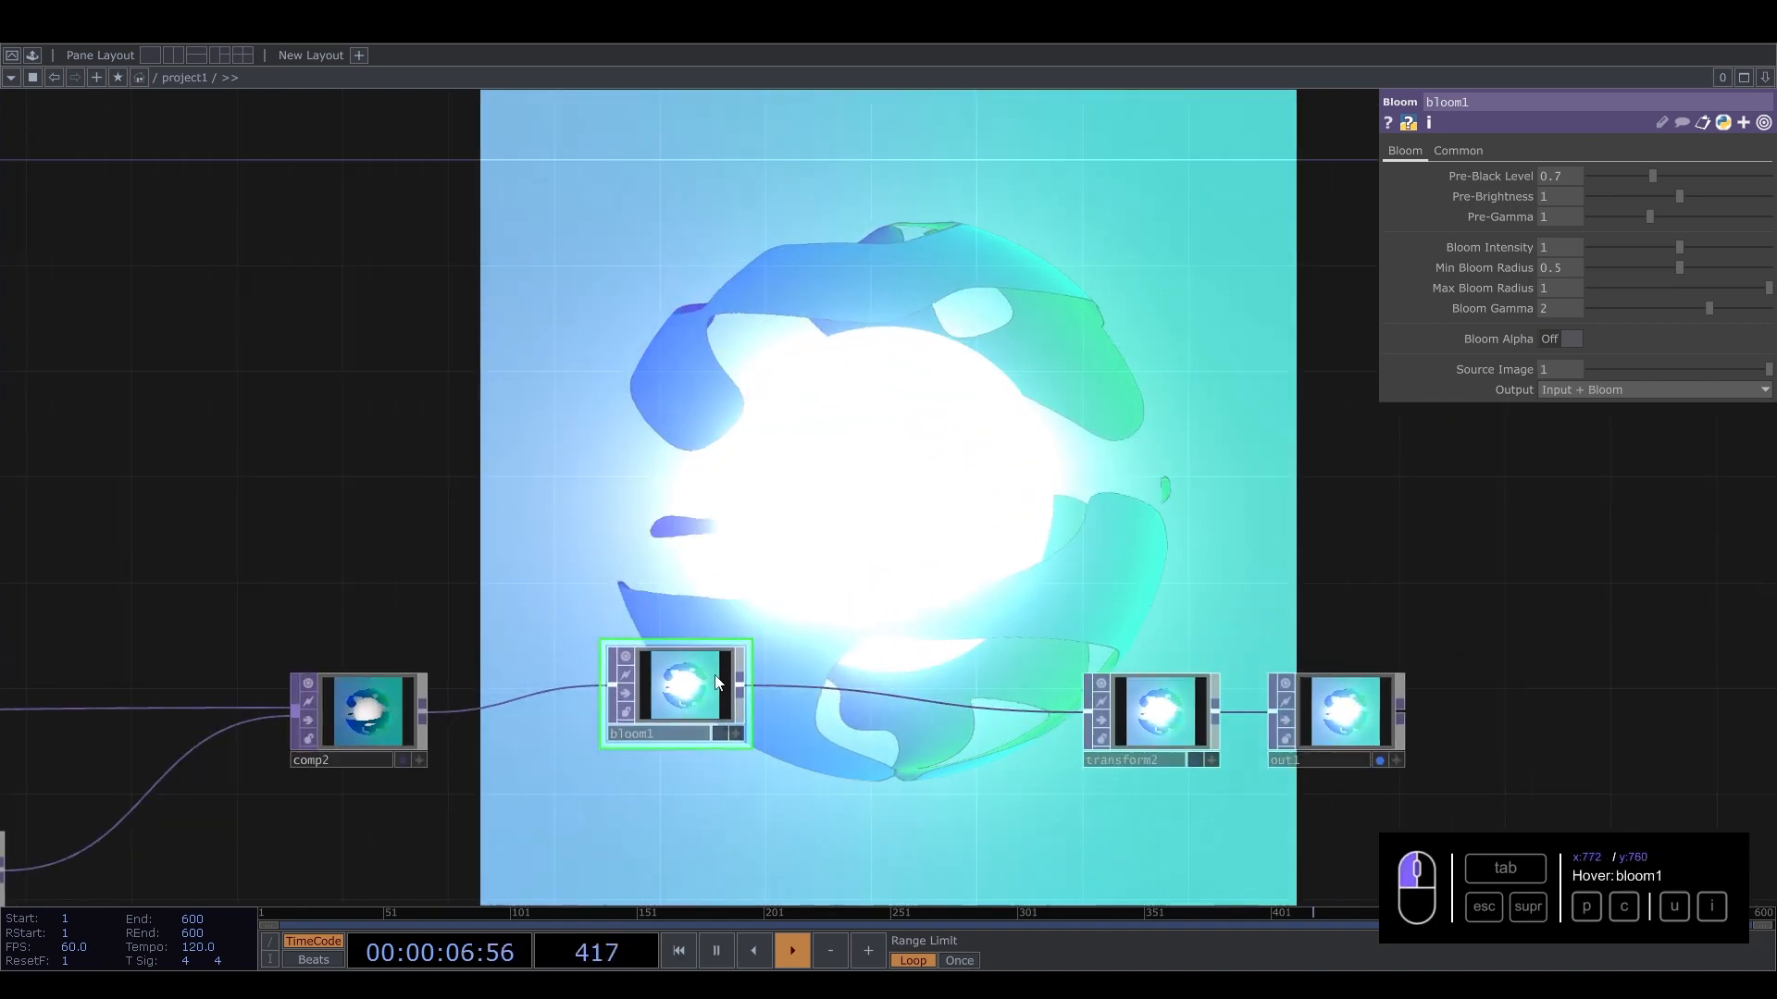
Try a Bloom Intensity of 0.12 on bloom1 and test Pre-Black Level and Pre-Gamma changes, undoing both.
{"action": "left_click_drag", "start_coordinate": [1674, 246], "coordinate": [1596, 257]}
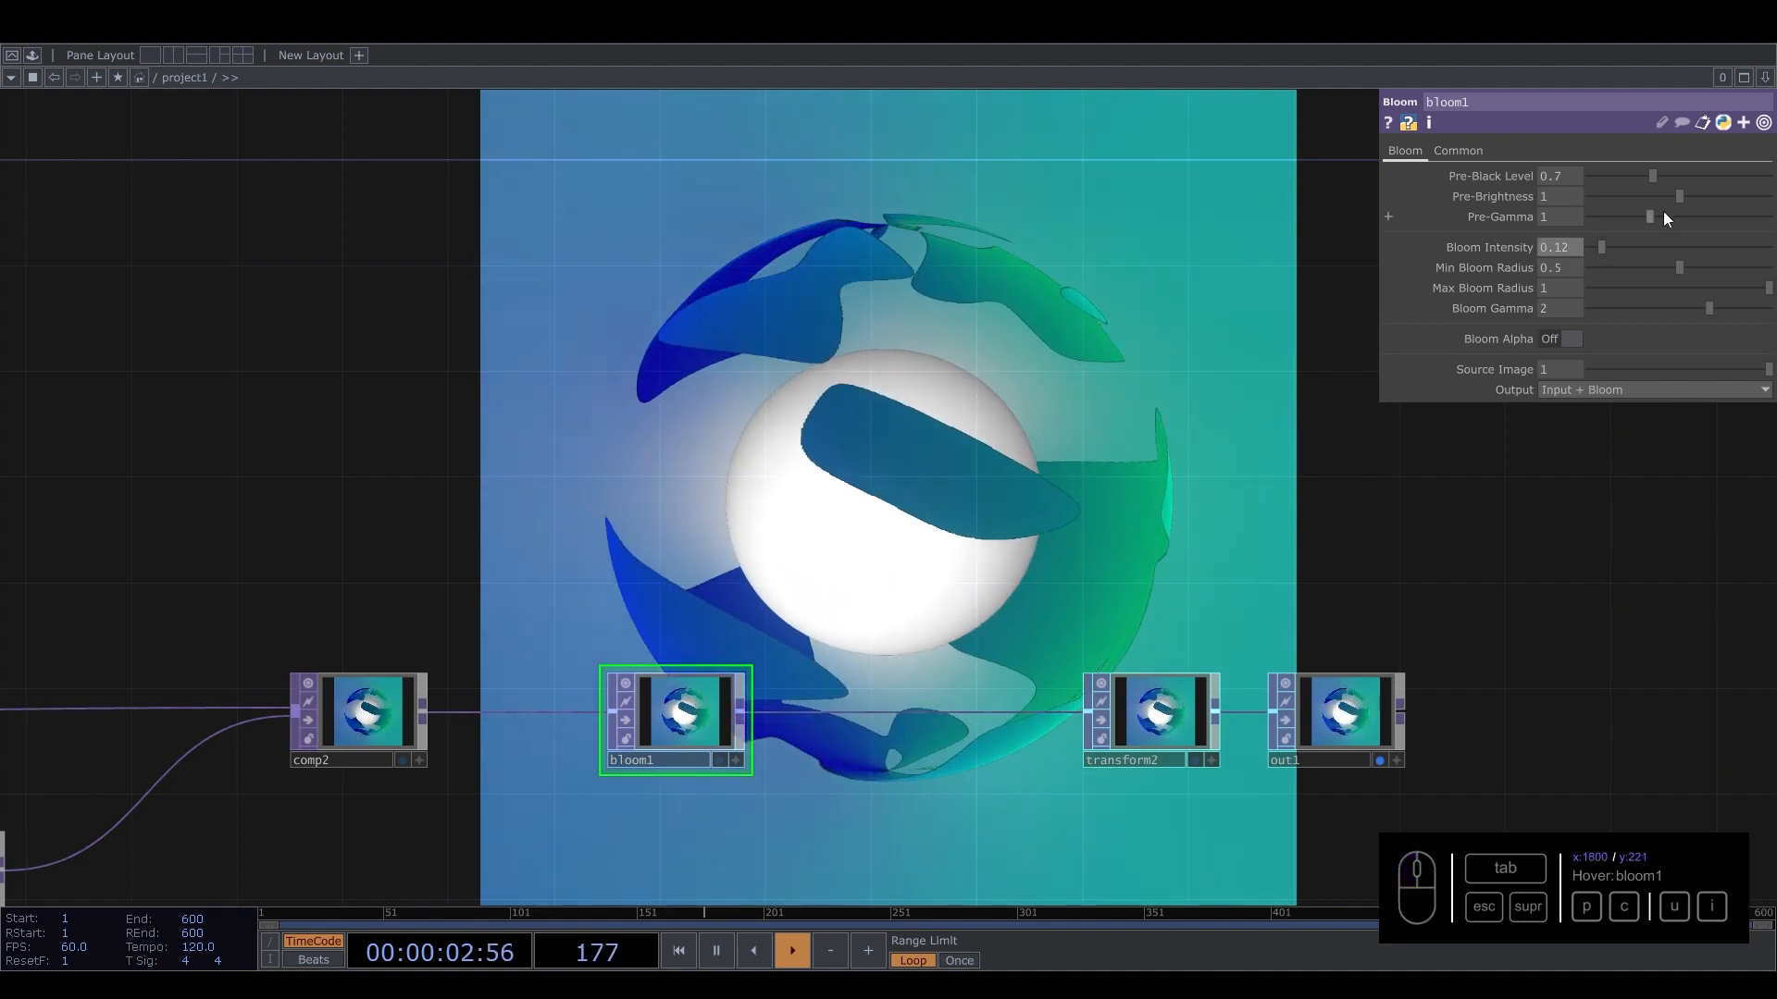
{"action": "mouse_move", "coordinate": [1651, 178]}
{"action": "left_mouse_down"}
{"action": "mouse_move", "coordinate": [1573, 178]}
{"action": "mouse_move", "coordinate": [1652, 187]}
{"action": "mouse_move", "coordinate": [1574, 196]}
{"action": "mouse_move", "coordinate": [1681, 198]}
{"action": "left_mouse_up"}
{"action": "left_click_drag", "start_coordinate": [1651, 216], "coordinate": [1705, 229]}
{"action": "key", "text": "ctrl+z"}
{"action": "key", "text": "ctrl+z"}
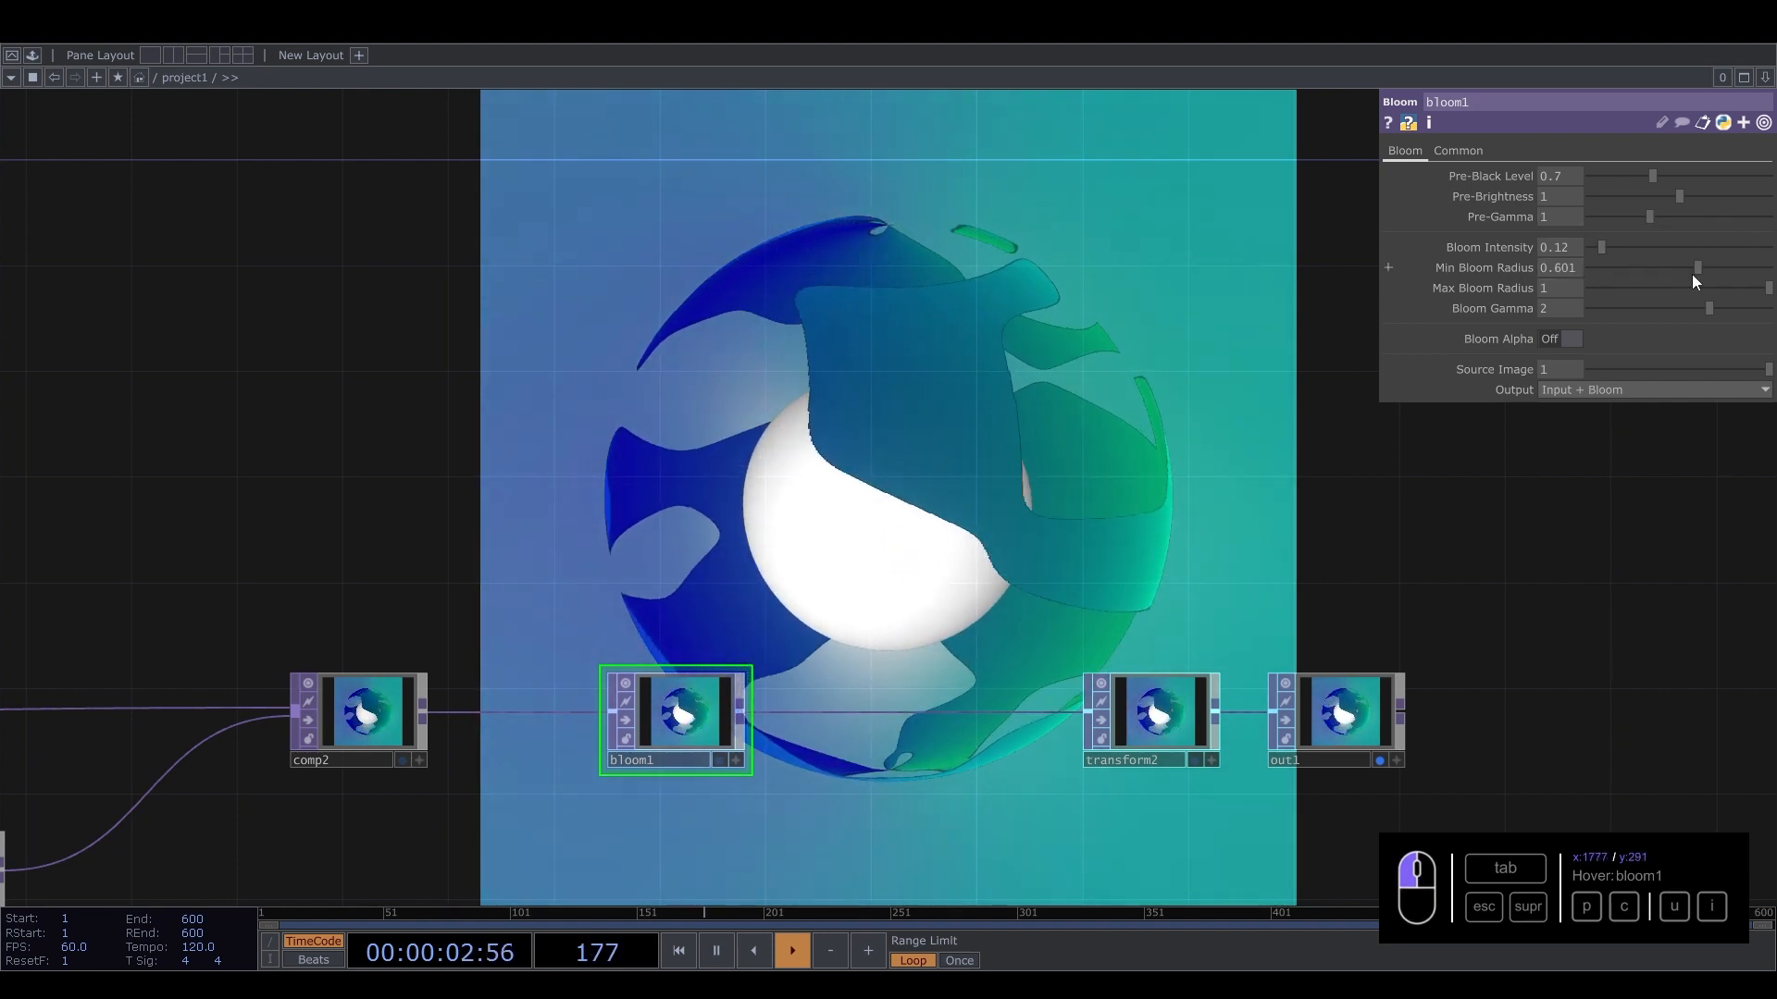
Test and undo Min Bloom Radius changes, then set bloom1's Bloom Intensity to 0.19.
{"action": "left_click_drag", "start_coordinate": [1670, 268], "coordinate": [1765, 257]}
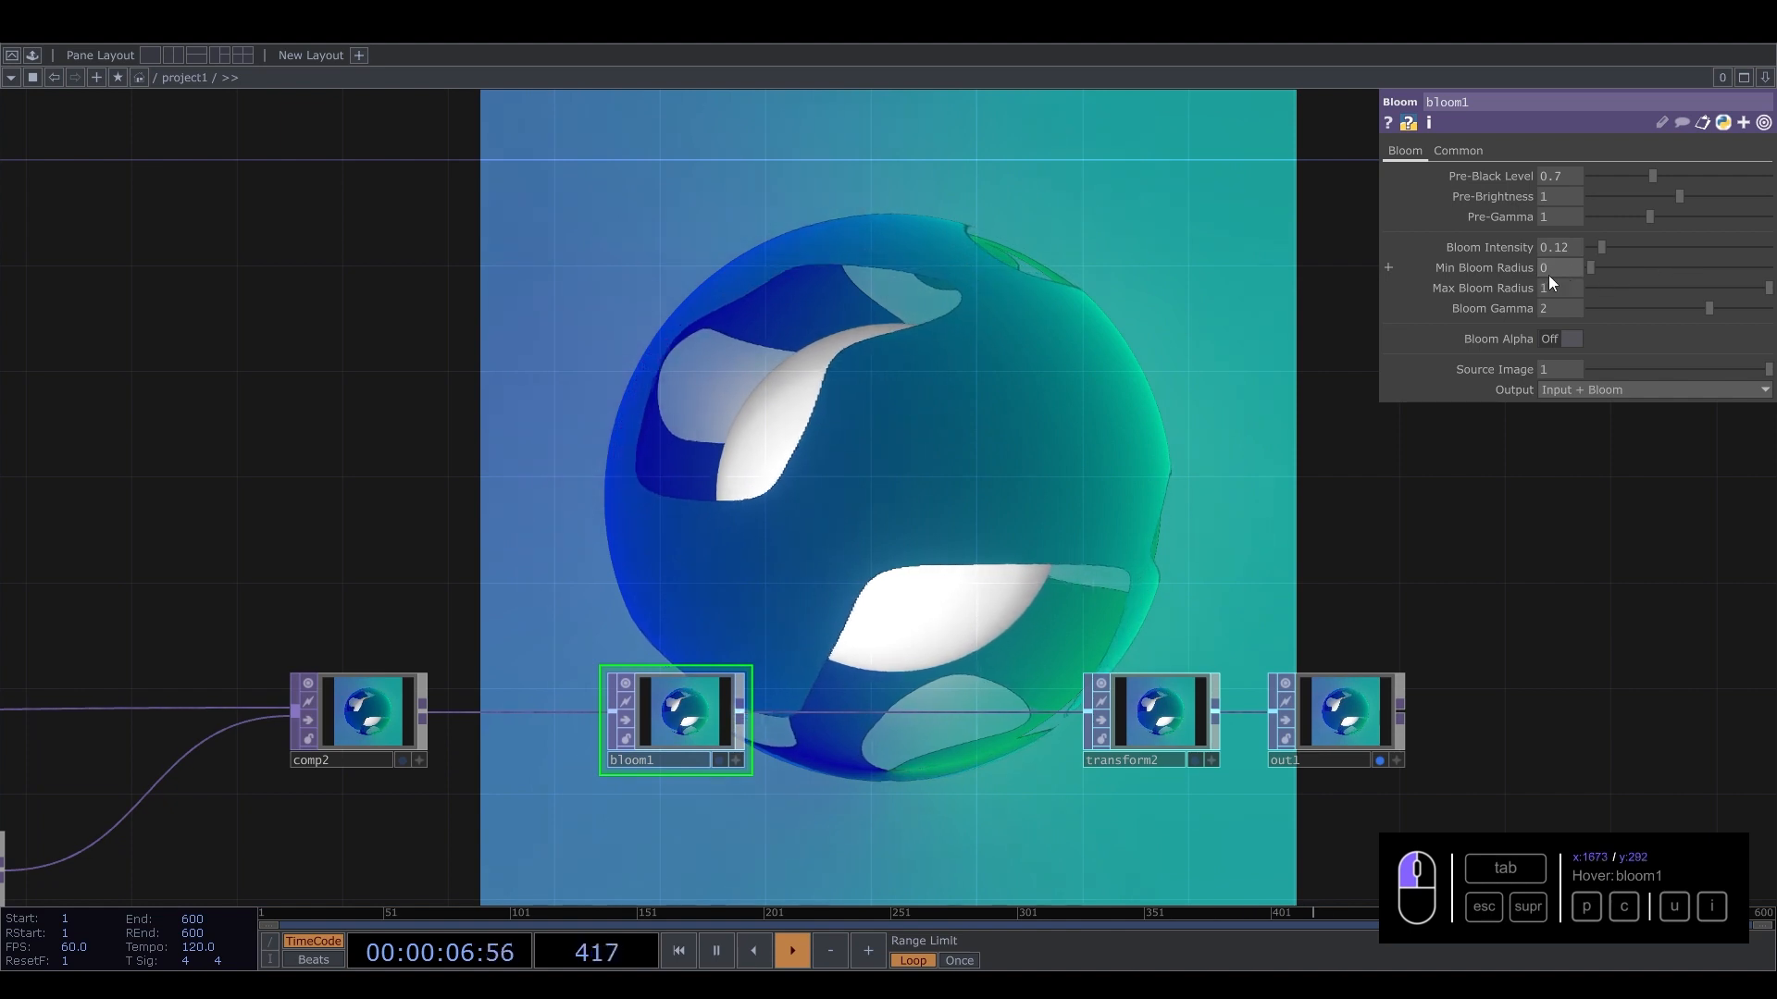
{"action": "key", "text": "ctrl+z"}
{"action": "left_click_drag", "start_coordinate": [1695, 269], "coordinate": [1671, 314]}
{"action": "key", "text": "ctrl+z"}
{"action": "key", "text": "ctrl+z"}
{"action": "left_click_drag", "start_coordinate": [1601, 251], "coordinate": [1606, 252]}
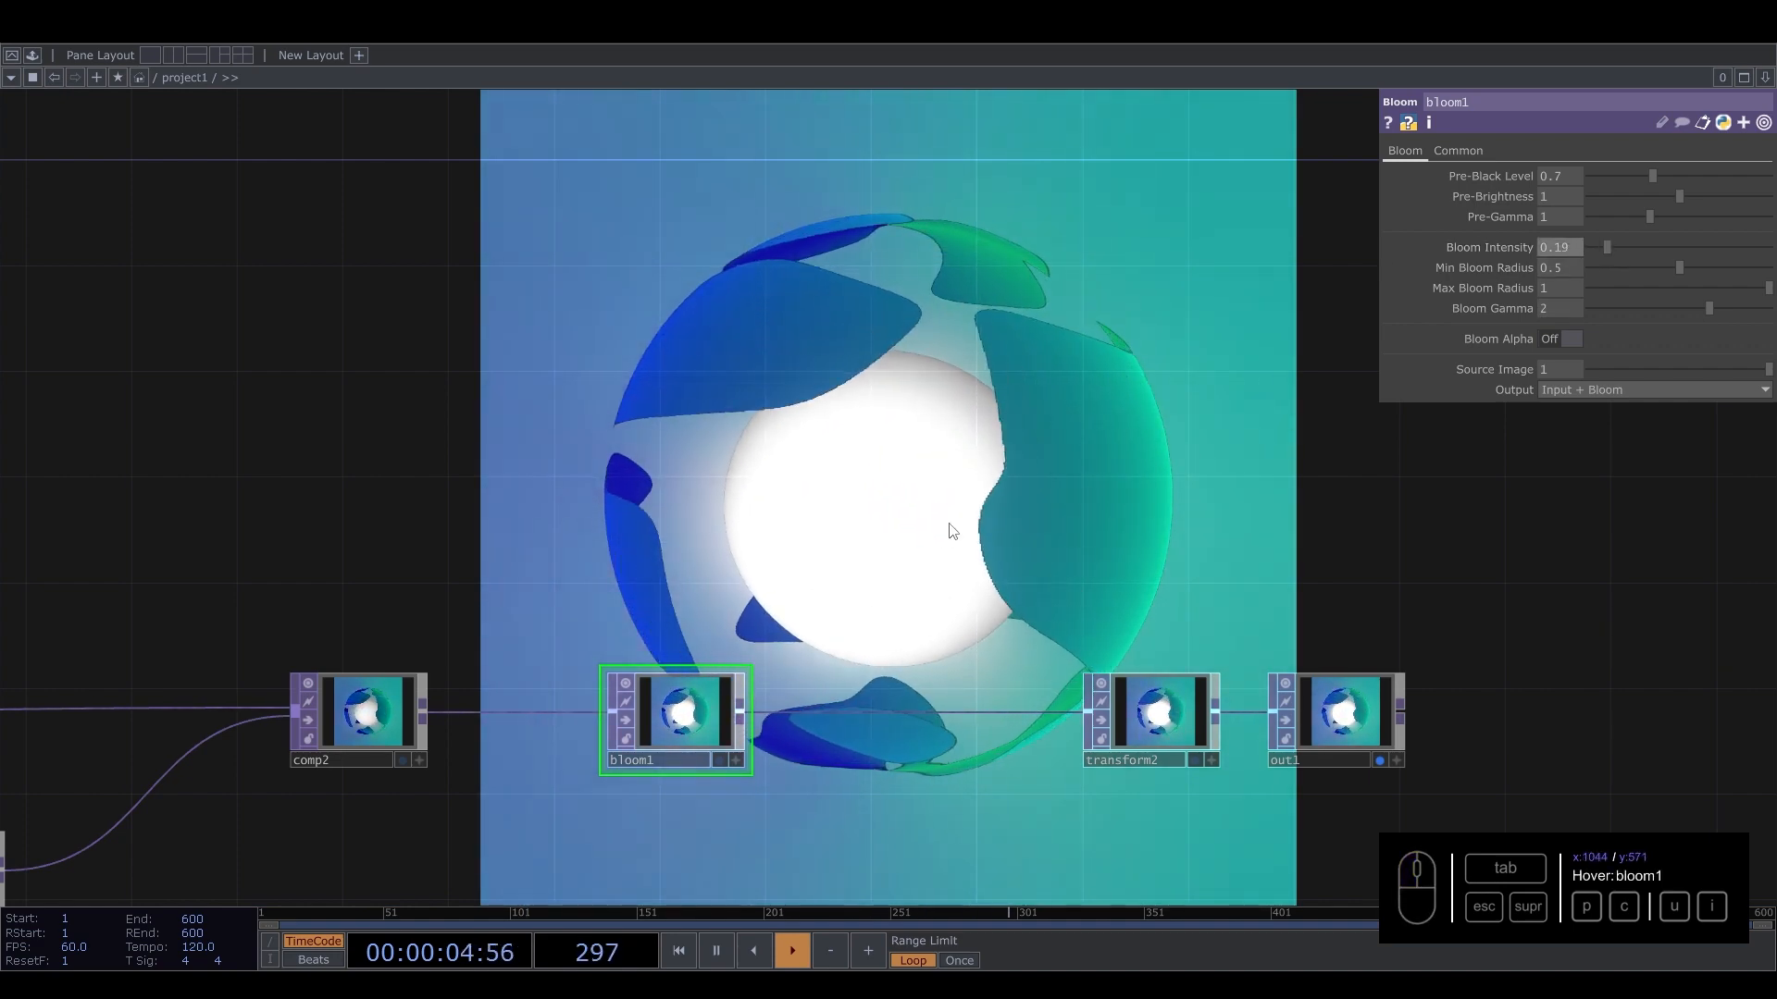
Insert an Edge TOP on the wire between comp2 and bloom1.
{"action": "scroll", "coordinate": [926, 546], "scroll_direction": "down", "scroll_amount": 5}
{"action": "scroll", "coordinate": [859, 586], "scroll_direction": "up", "scroll_amount": 6}
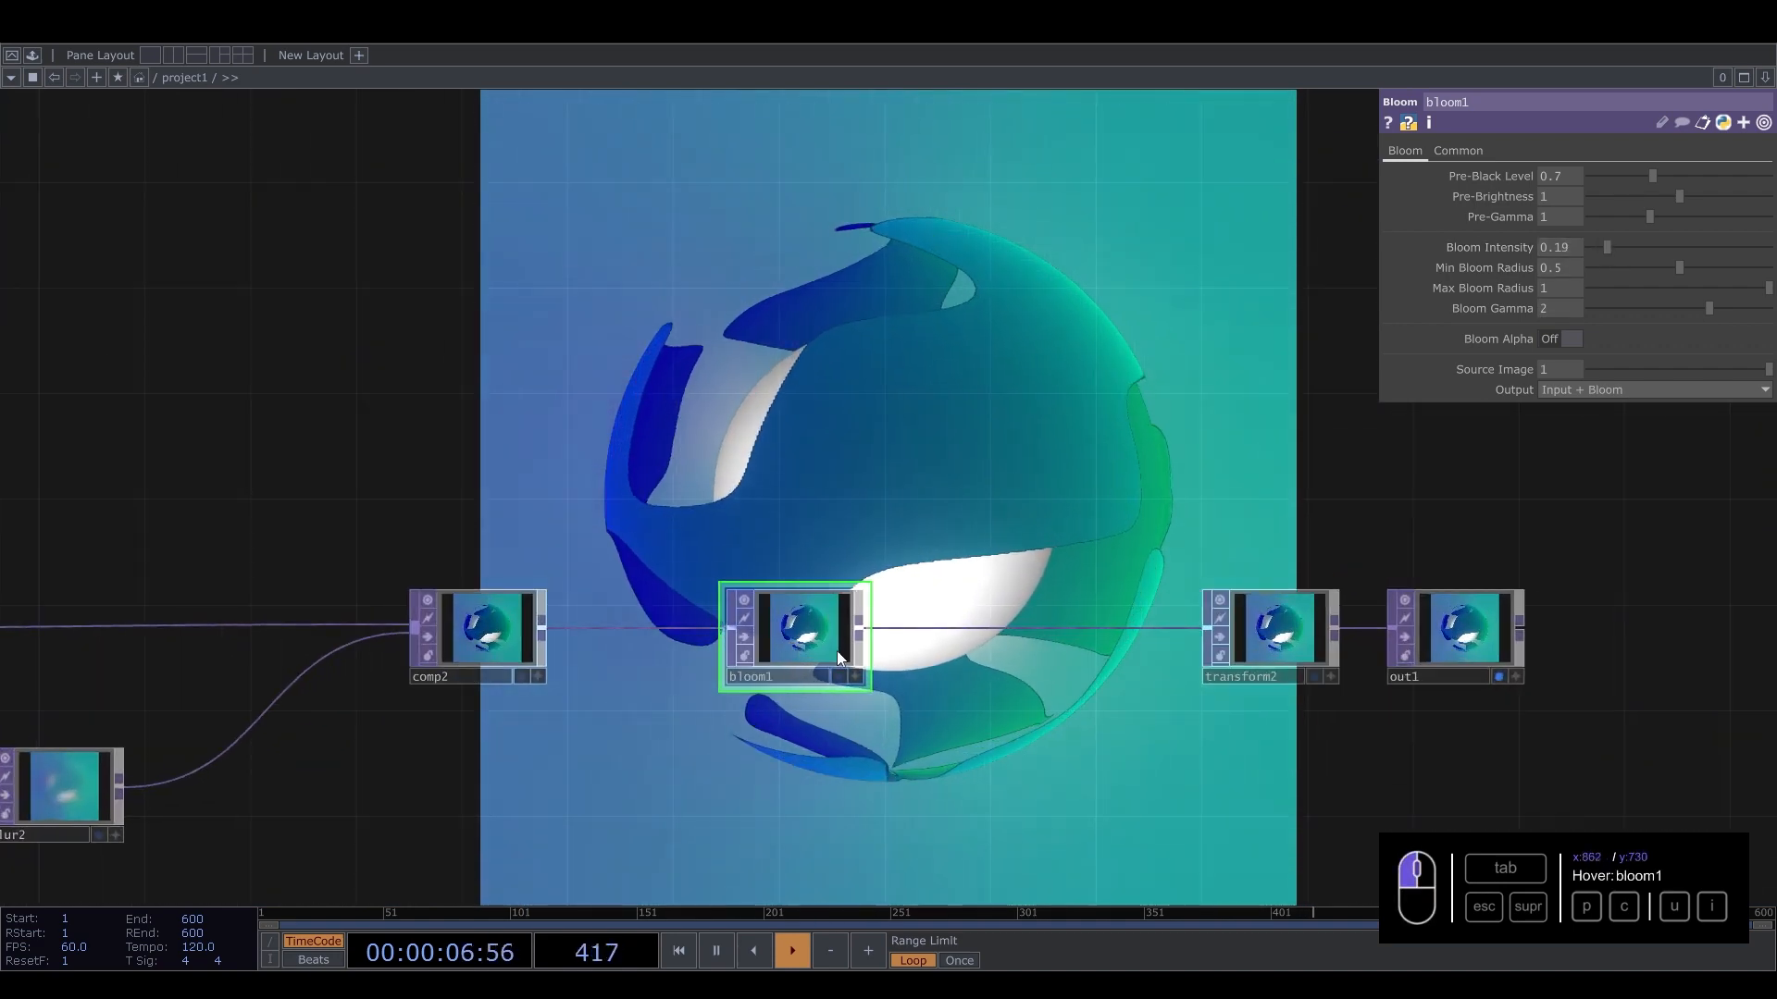
{"action": "left_click_drag", "start_coordinate": [835, 650], "coordinate": [1100, 650]}
{"action": "scroll", "coordinate": [703, 639], "scroll_direction": "up", "scroll_amount": 3}
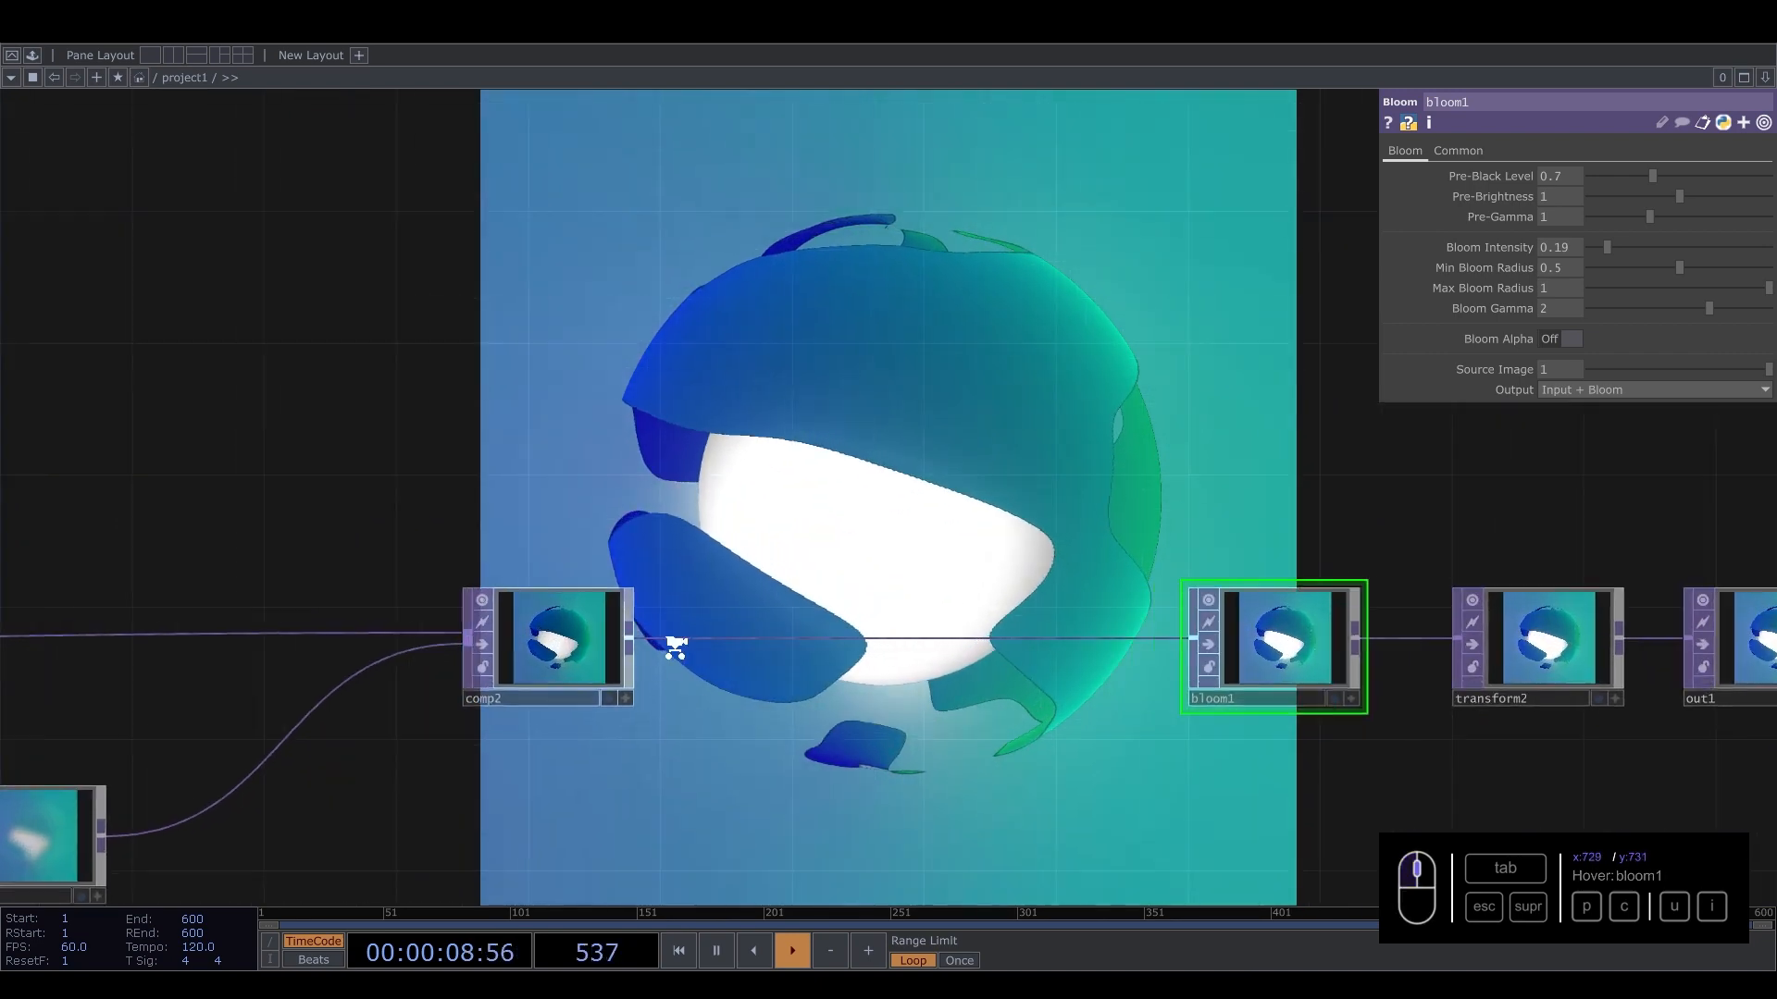
{"action": "right_click", "coordinate": [746, 638]}
{"action": "left_click", "coordinate": [764, 618]}
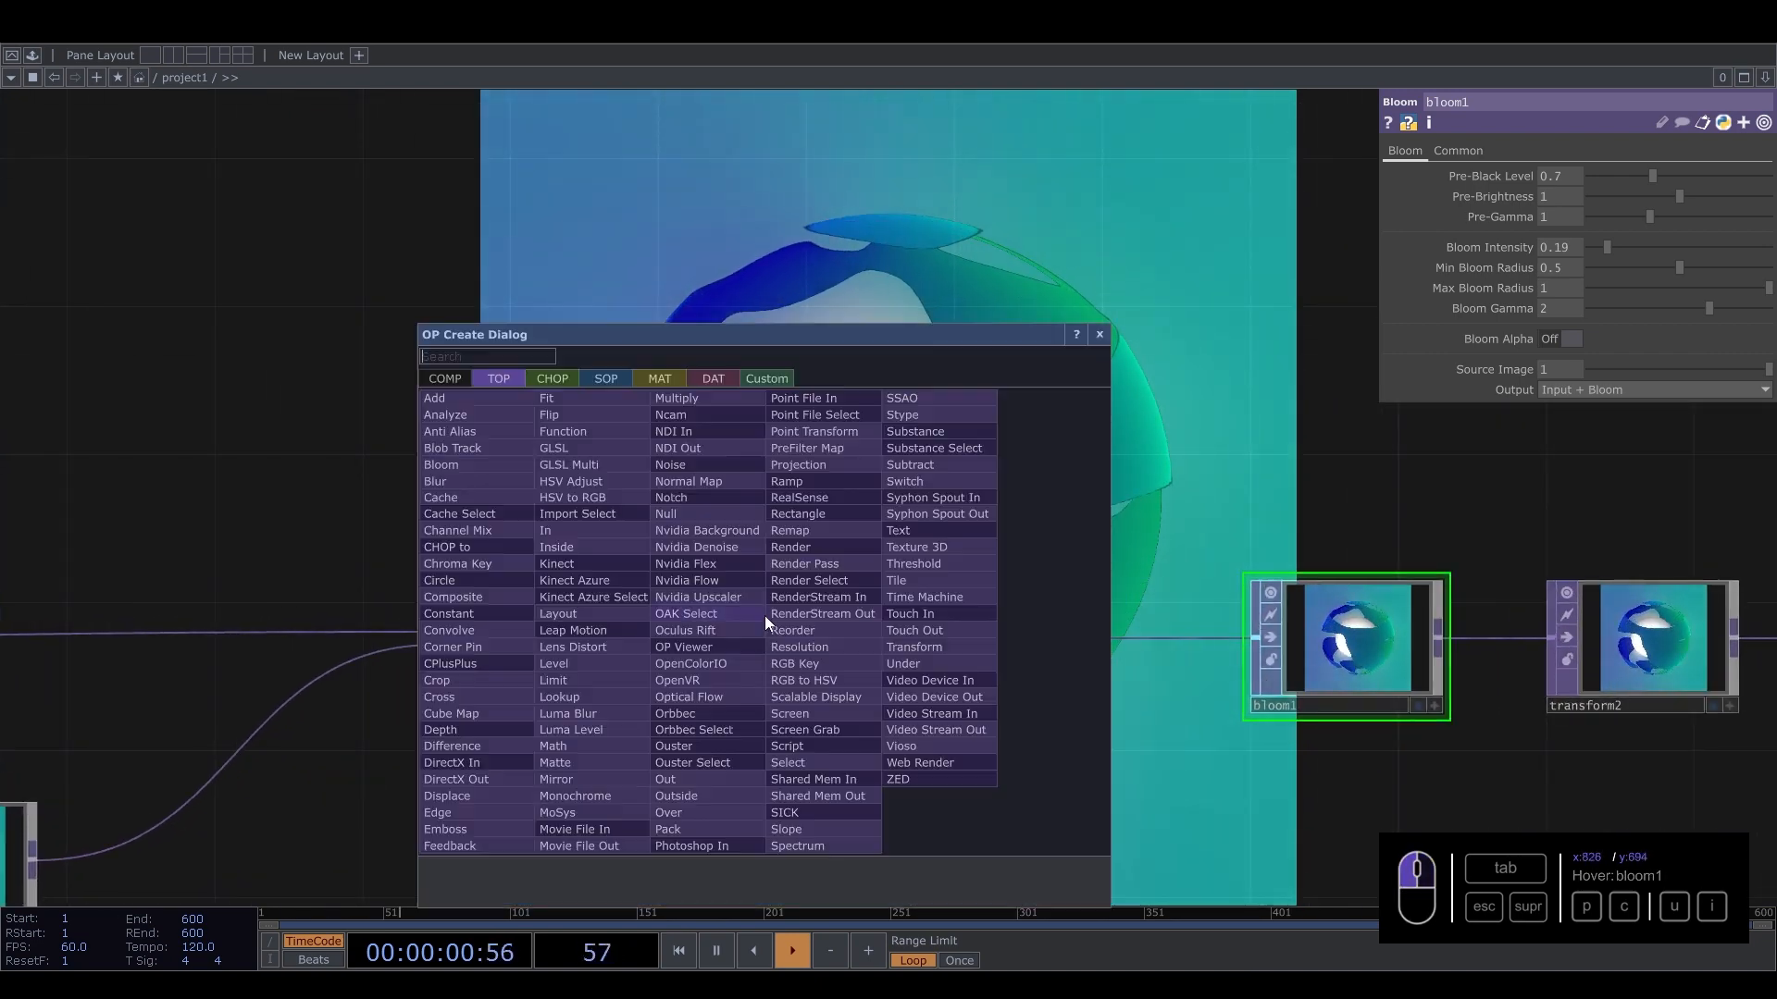
{"action": "type", "text": "e"}
{"action": "left_click", "coordinate": [465, 812]}
{"action": "left_click", "coordinate": [839, 646]}
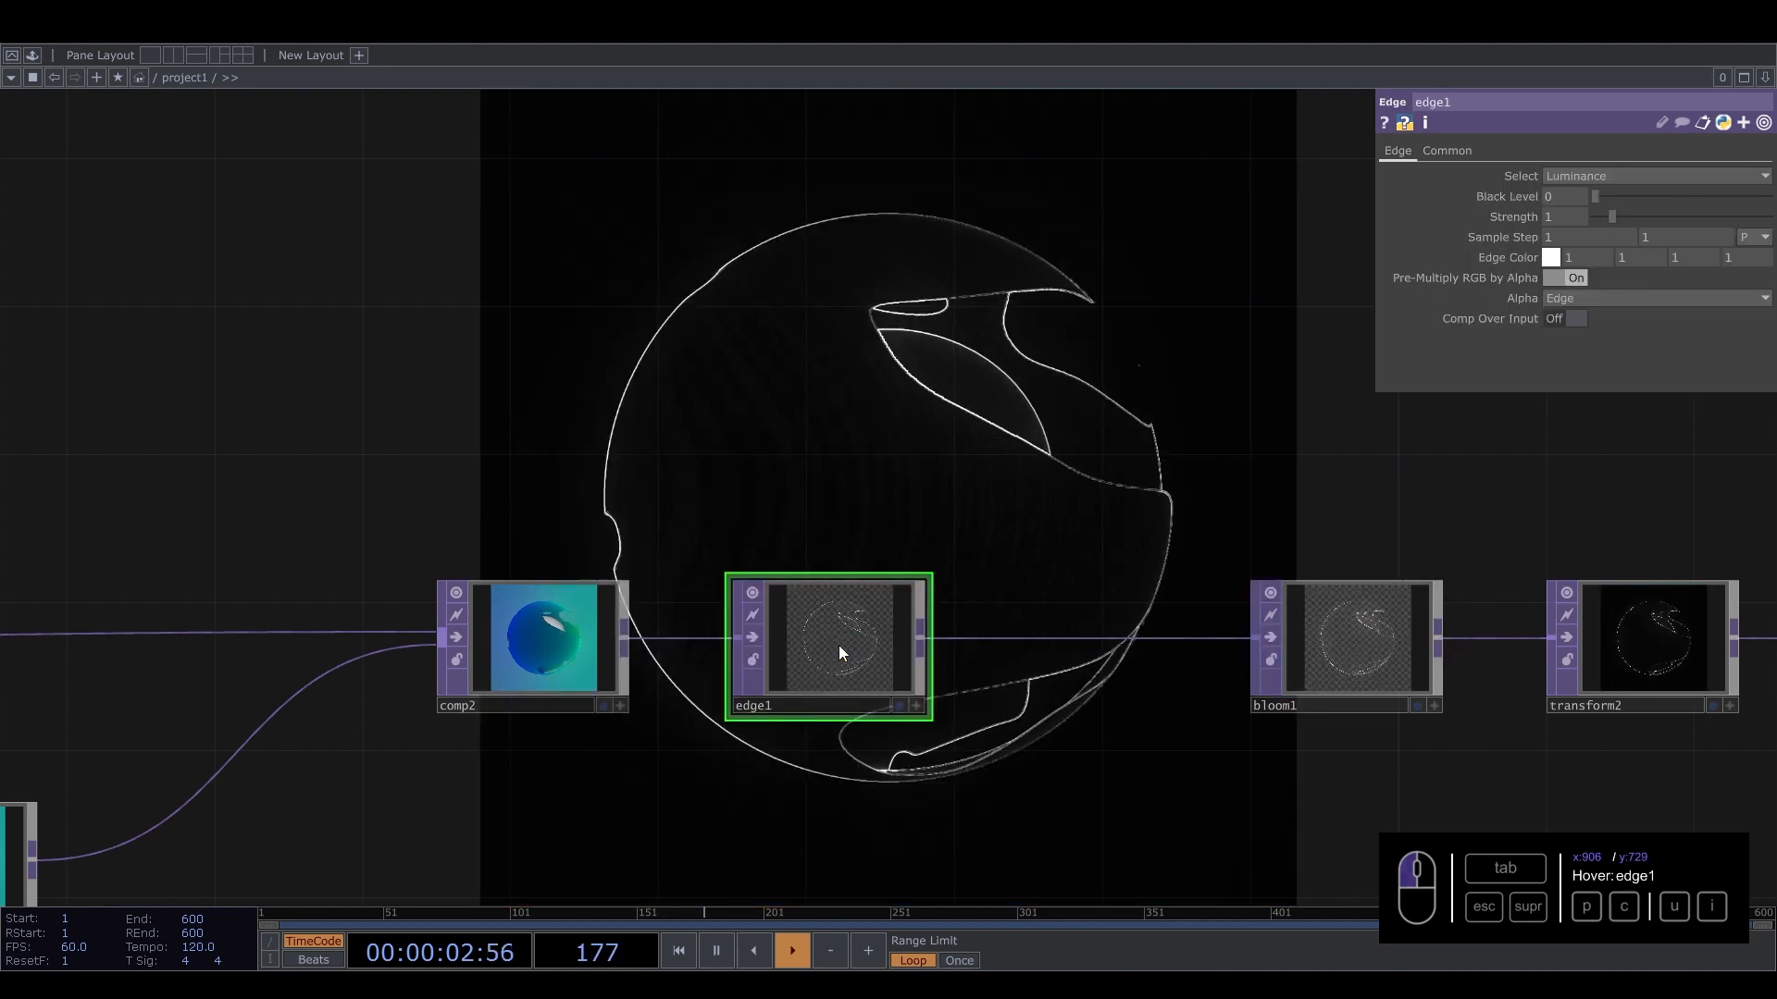
Temporarily bypass edge1 and inspect noise2's Common page settings.
{"action": "left_click", "coordinate": [752, 638]}
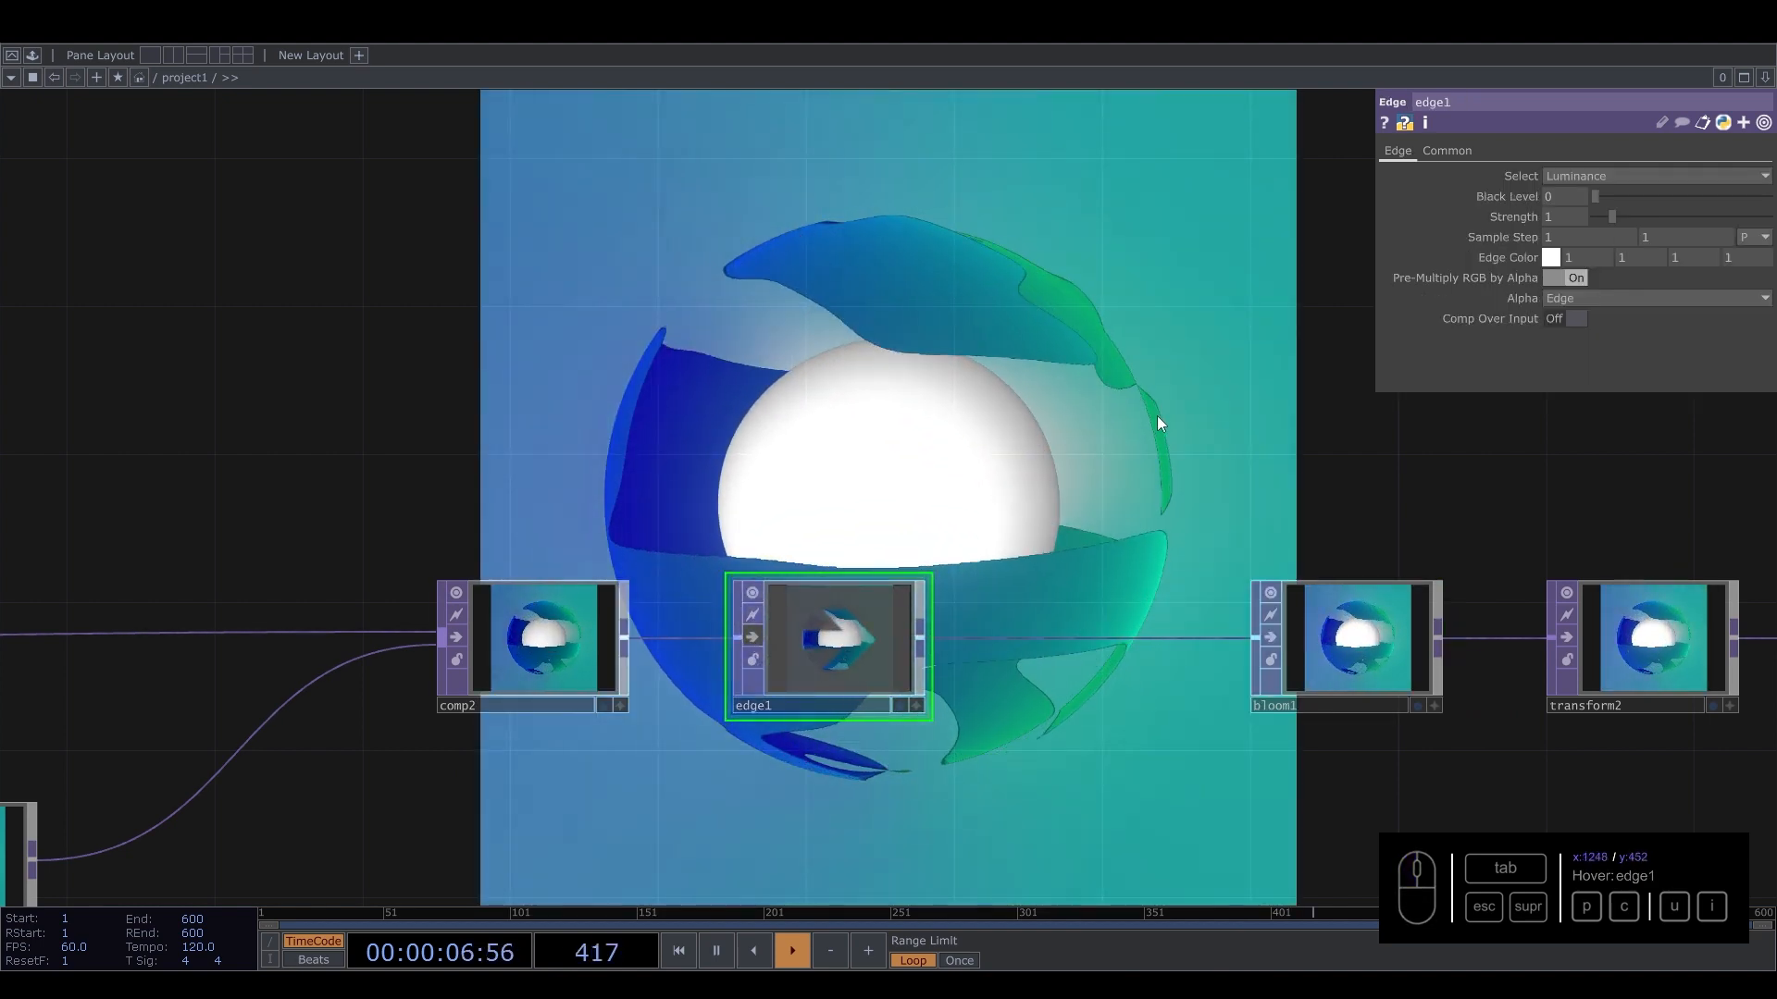
{"action": "scroll", "coordinate": [1127, 544], "scroll_direction": "down", "scroll_amount": 3}
{"action": "scroll", "coordinate": [845, 503], "scroll_direction": "down", "scroll_amount": 2}
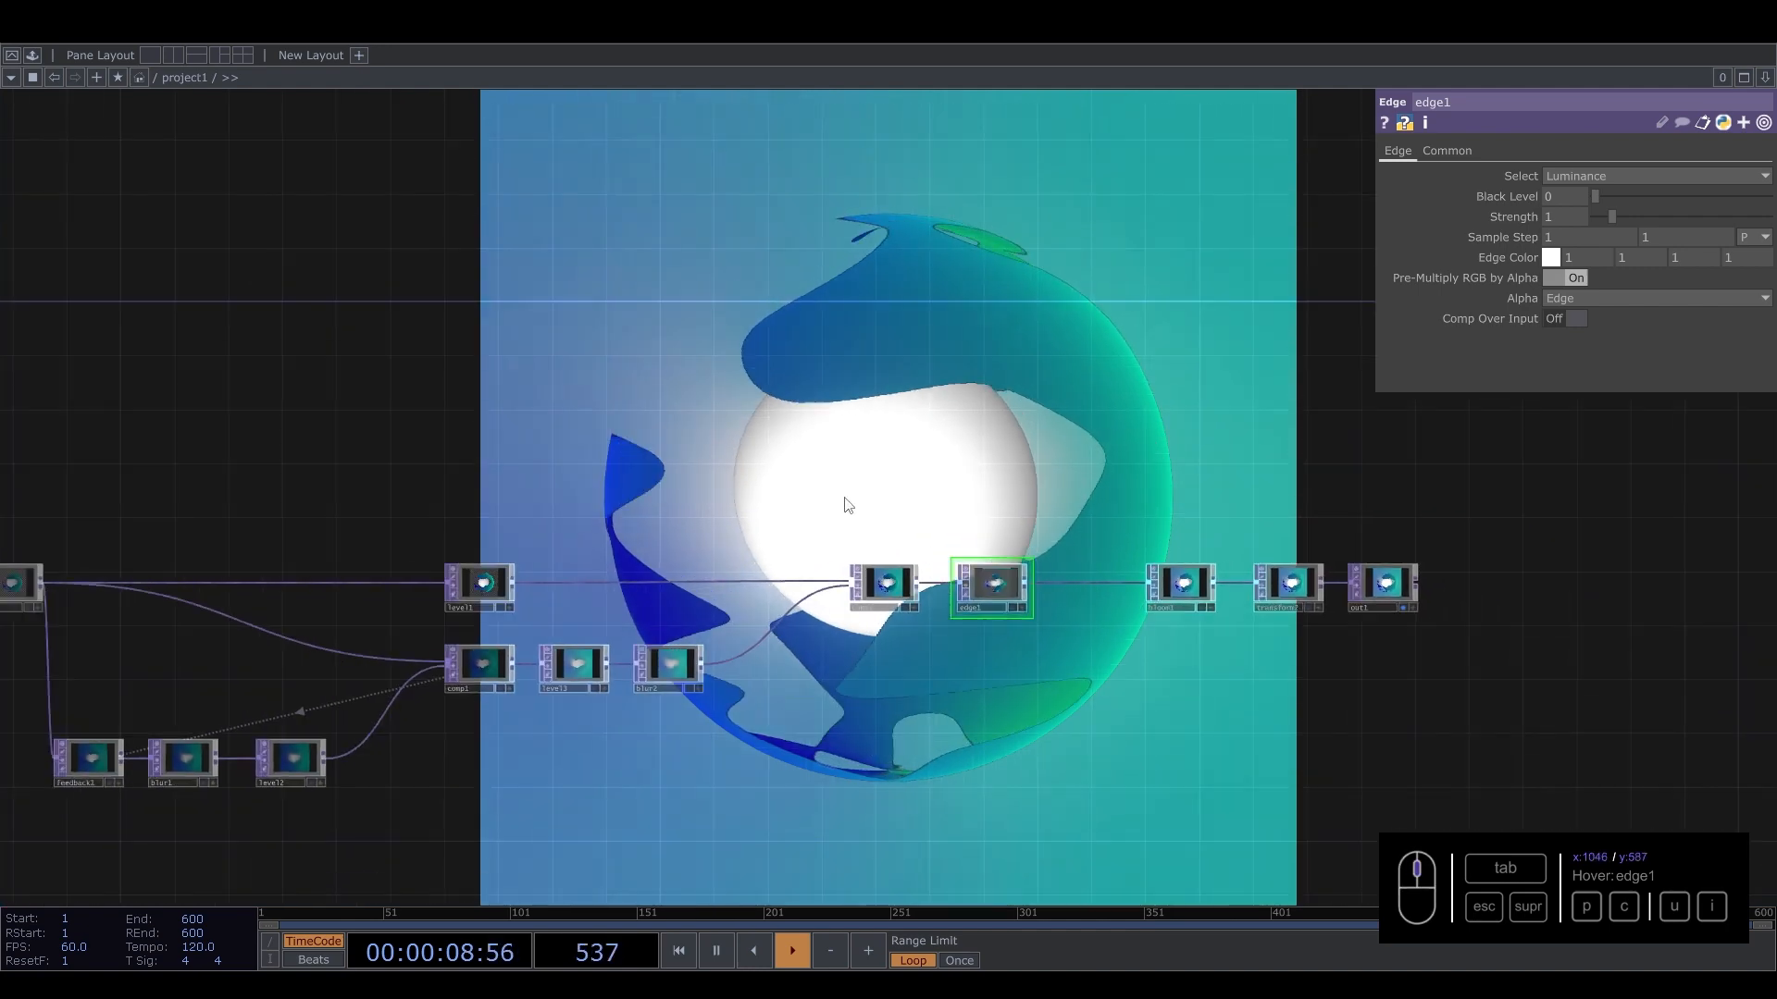
{"action": "scroll", "coordinate": [741, 491], "scroll_direction": "down", "scroll_amount": 3}
{"action": "scroll", "coordinate": [414, 449], "scroll_direction": "up", "scroll_amount": 6}
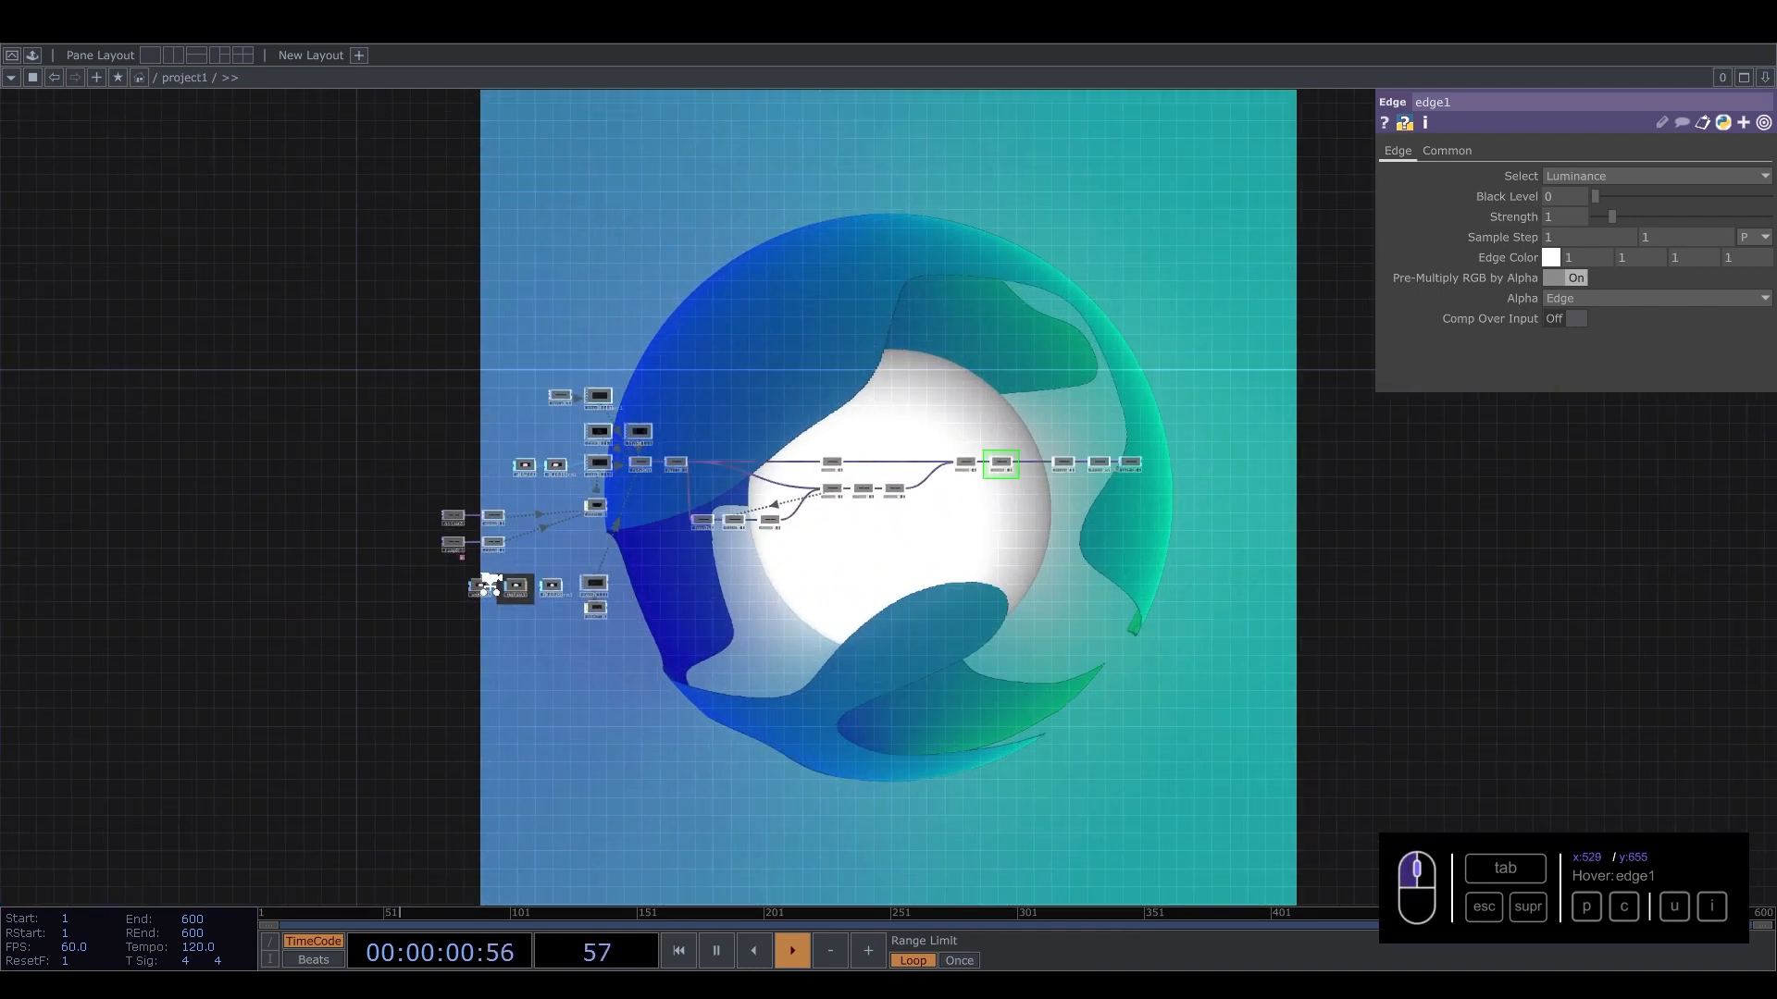
{"action": "left_click", "coordinate": [414, 449]}
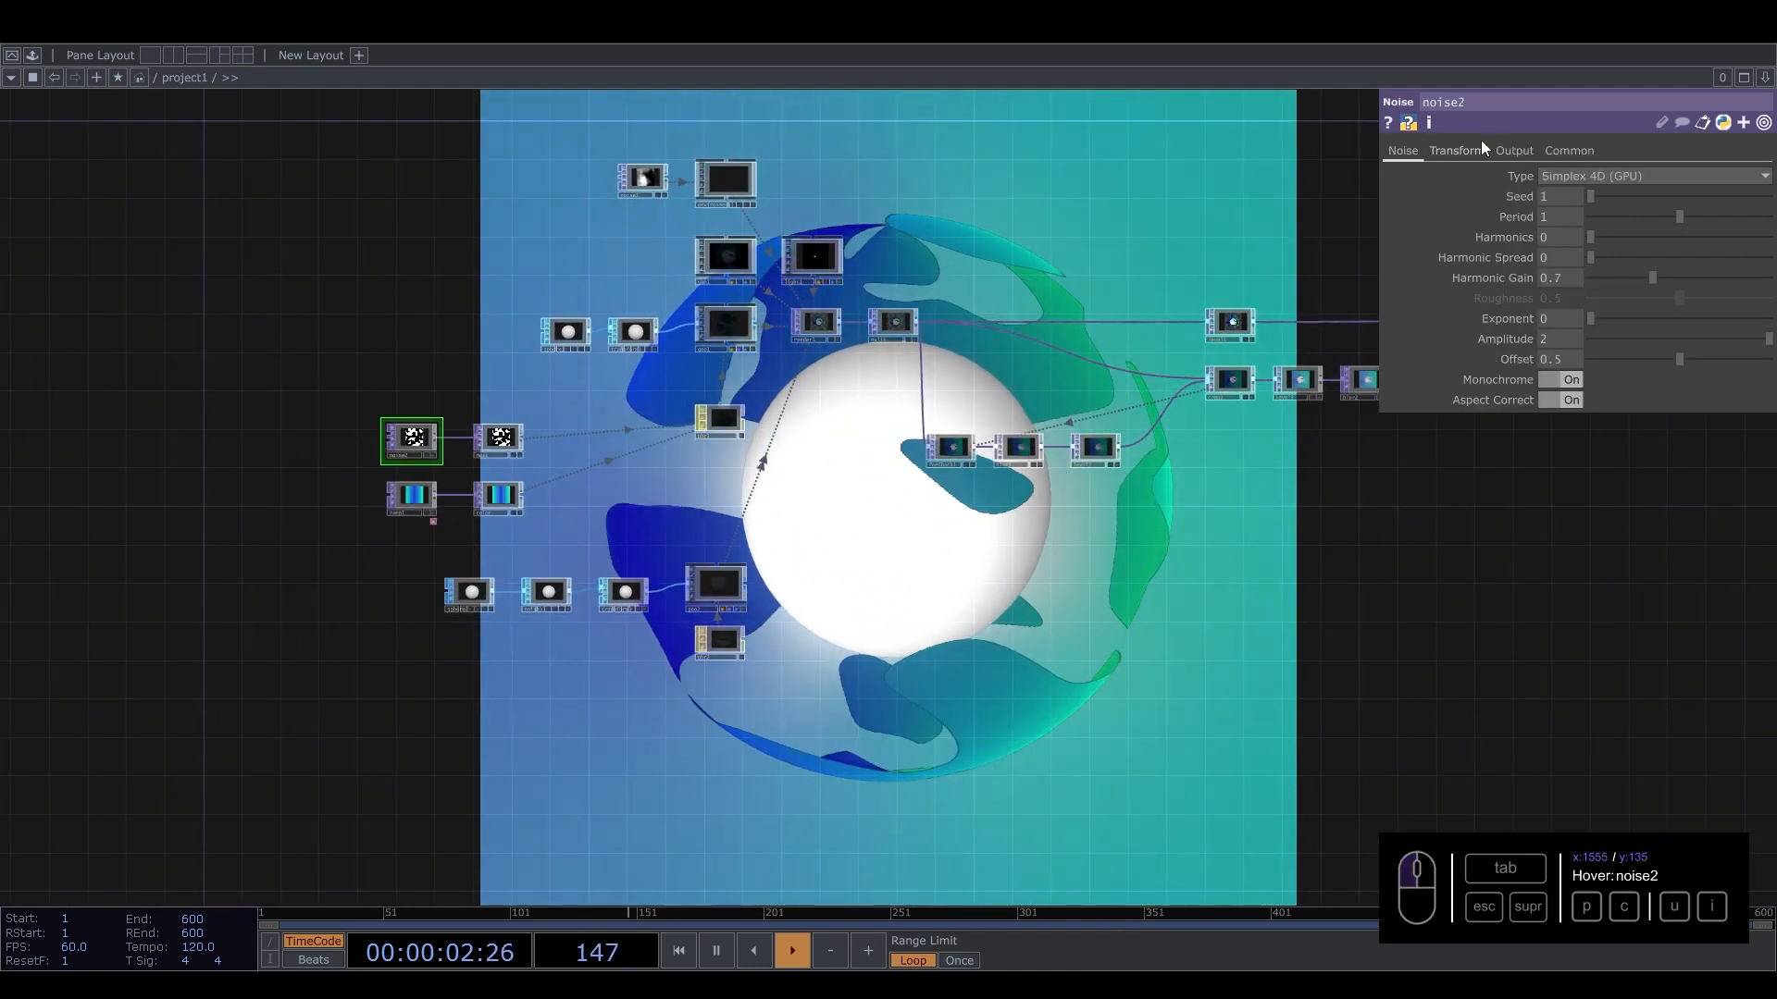
{"action": "left_click", "coordinate": [1570, 149]}
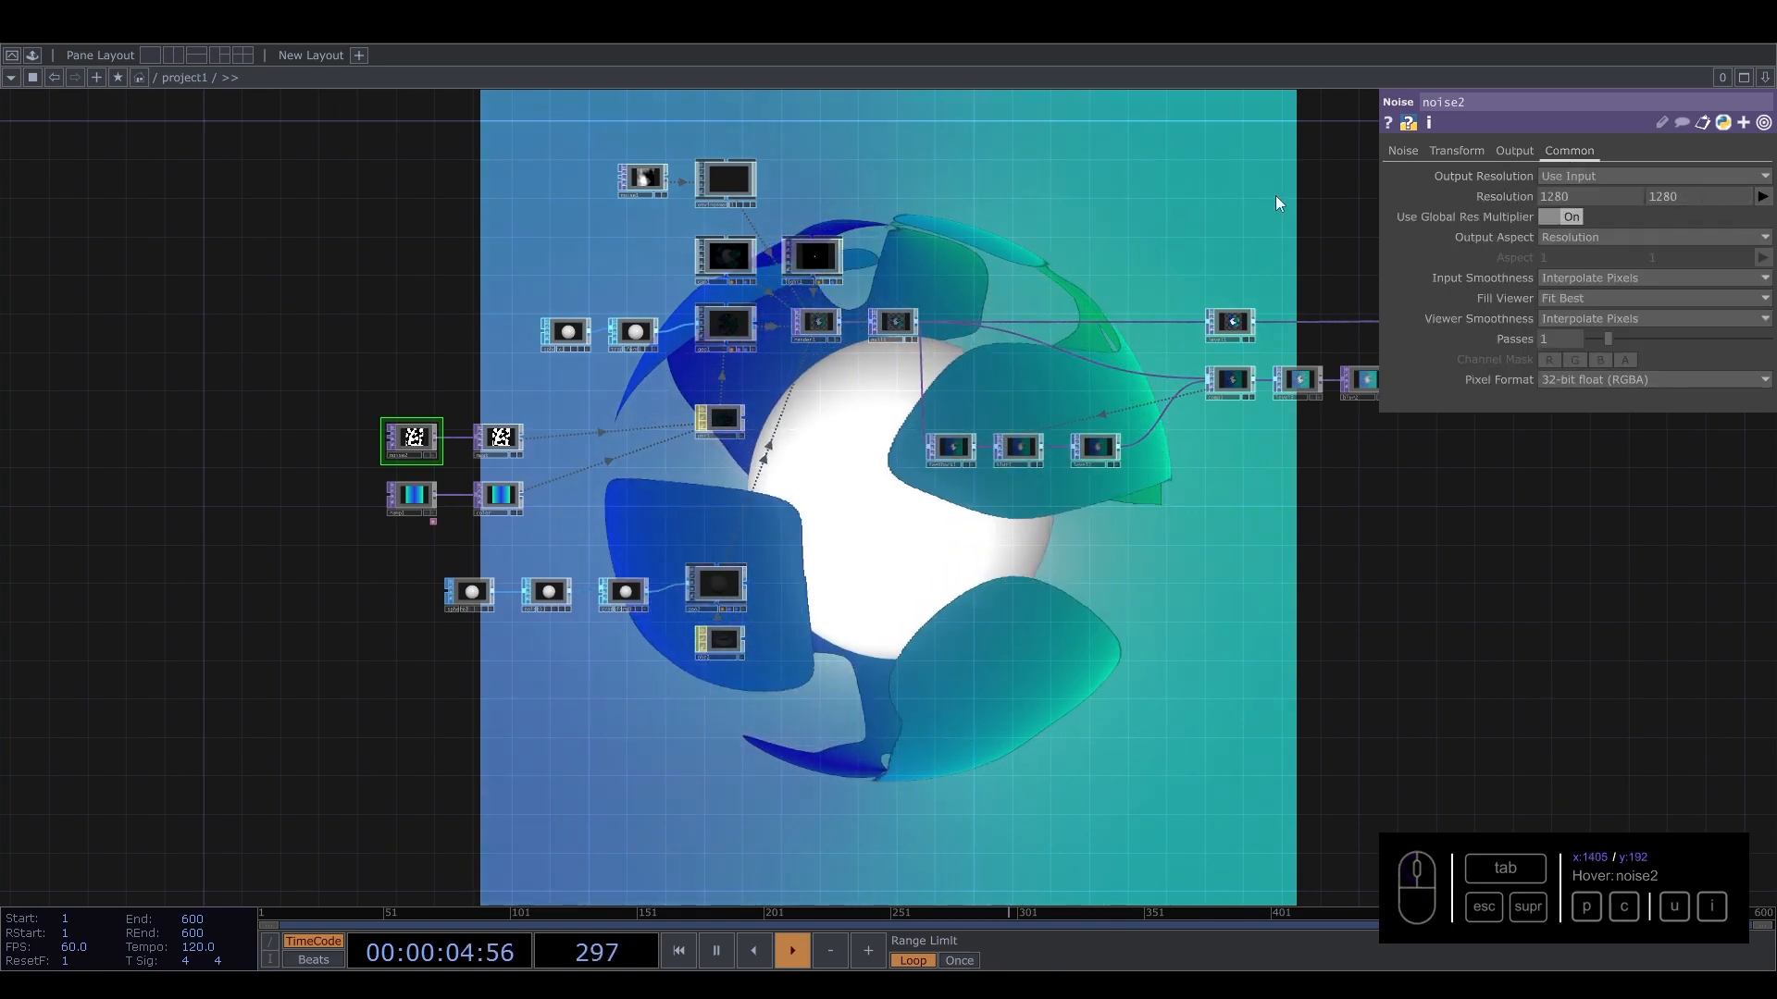
Re-enable edge1 and select it to show its parameters.
{"action": "left_click_drag", "start_coordinate": [1101, 244], "coordinate": [801, 374]}
{"action": "scroll", "coordinate": [986, 437], "scroll_direction": "up", "scroll_amount": 3}
{"action": "left_click_drag", "start_coordinate": [1055, 342], "coordinate": [623, 490]}
{"action": "scroll", "coordinate": [1022, 544], "scroll_direction": "up", "scroll_amount": 3}
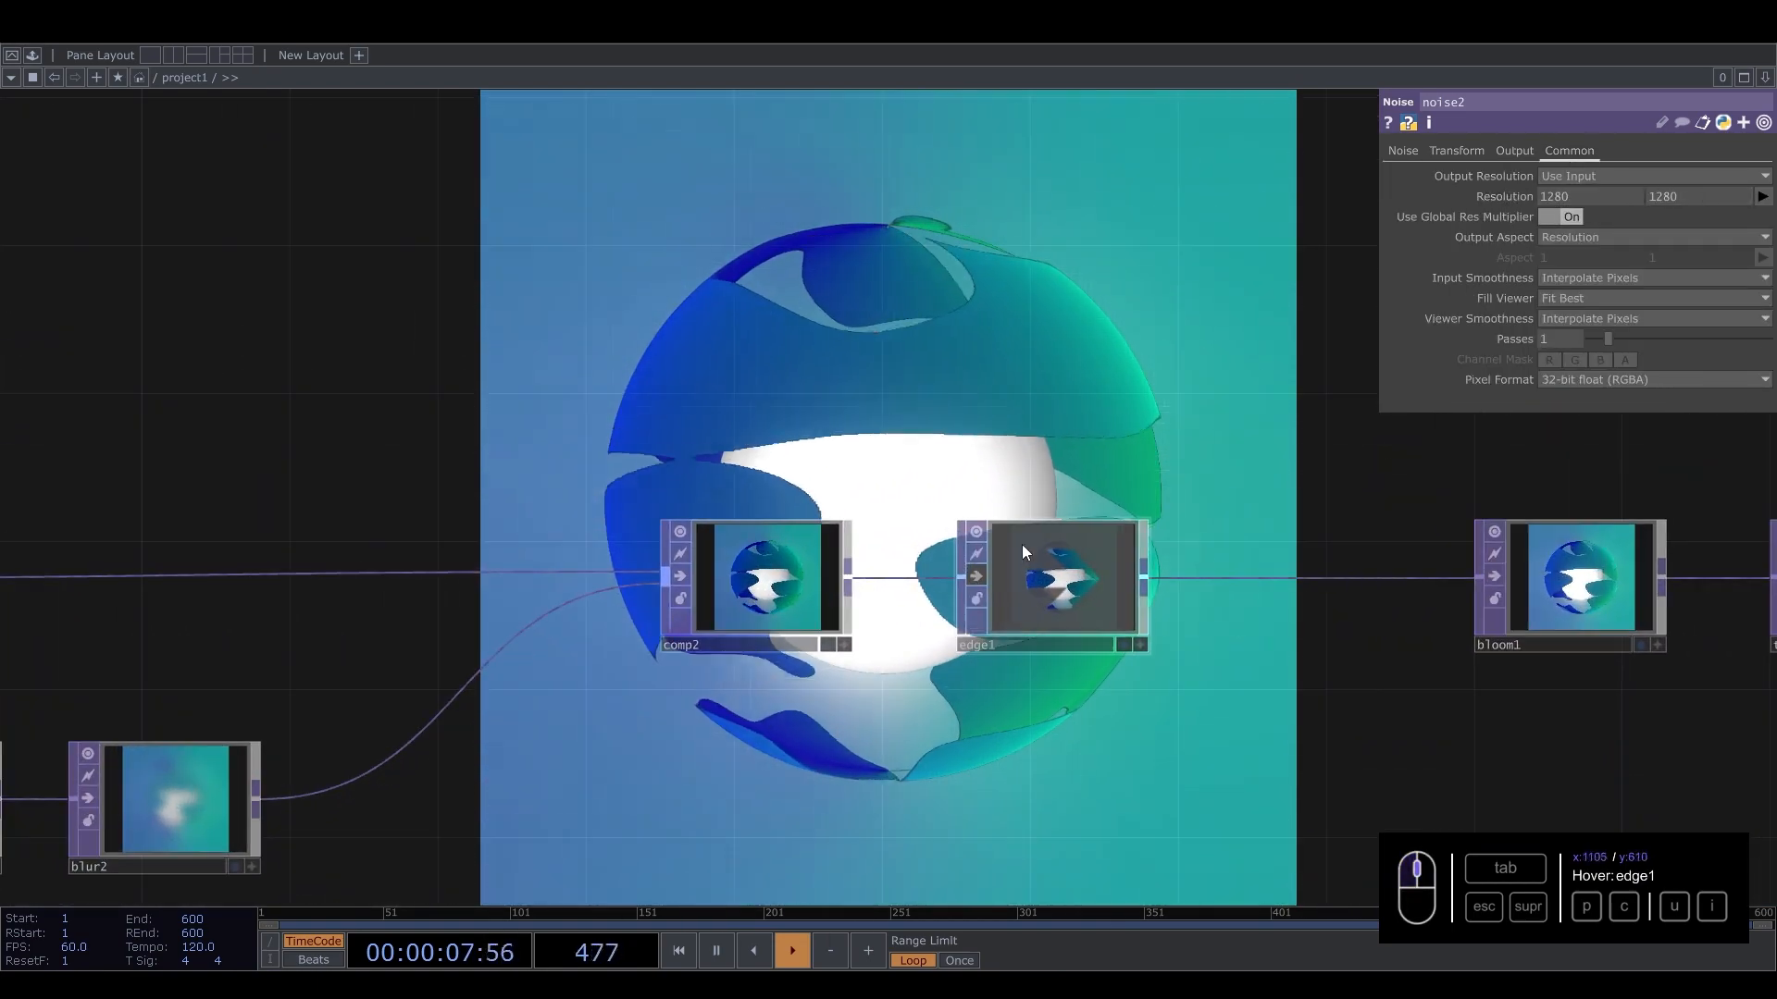
{"action": "left_click", "coordinate": [975, 577]}
{"action": "left_click", "coordinate": [1110, 565]}
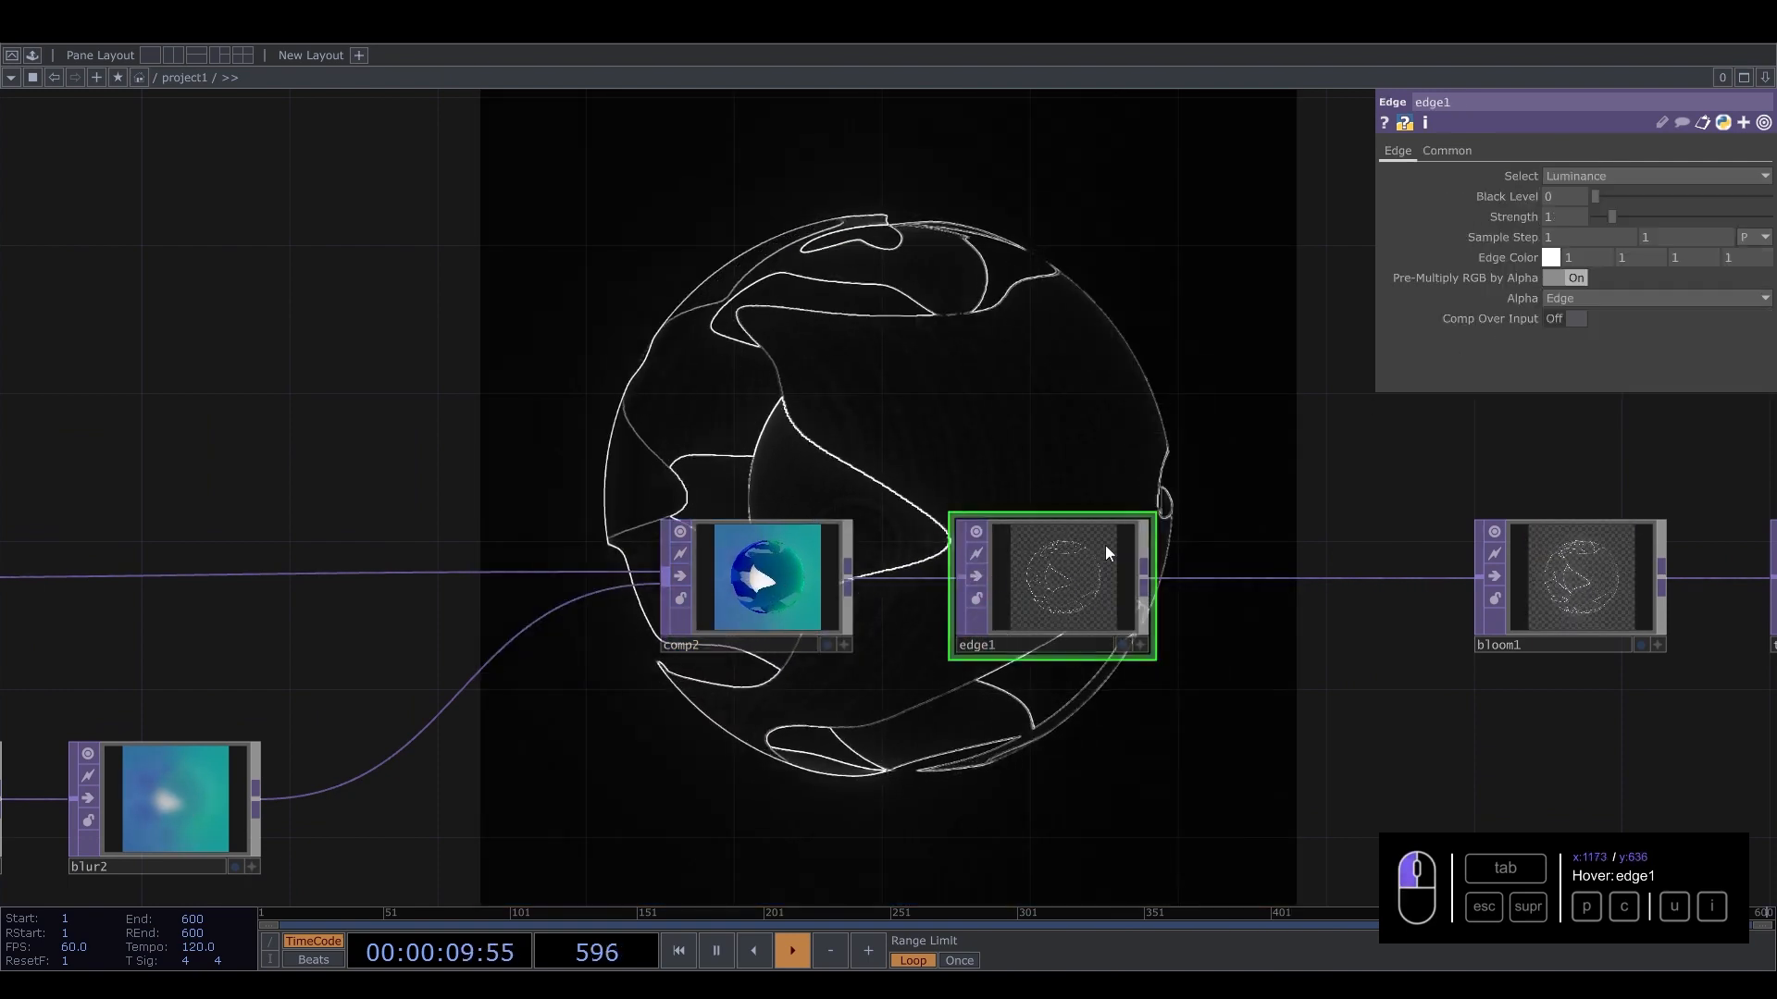
Try toggling edge1's Comp Over Input and changing its Black Level, returning both to Off and 0.
{"action": "left_click", "coordinate": [1577, 314]}
{"action": "left_click", "coordinate": [1576, 314]}
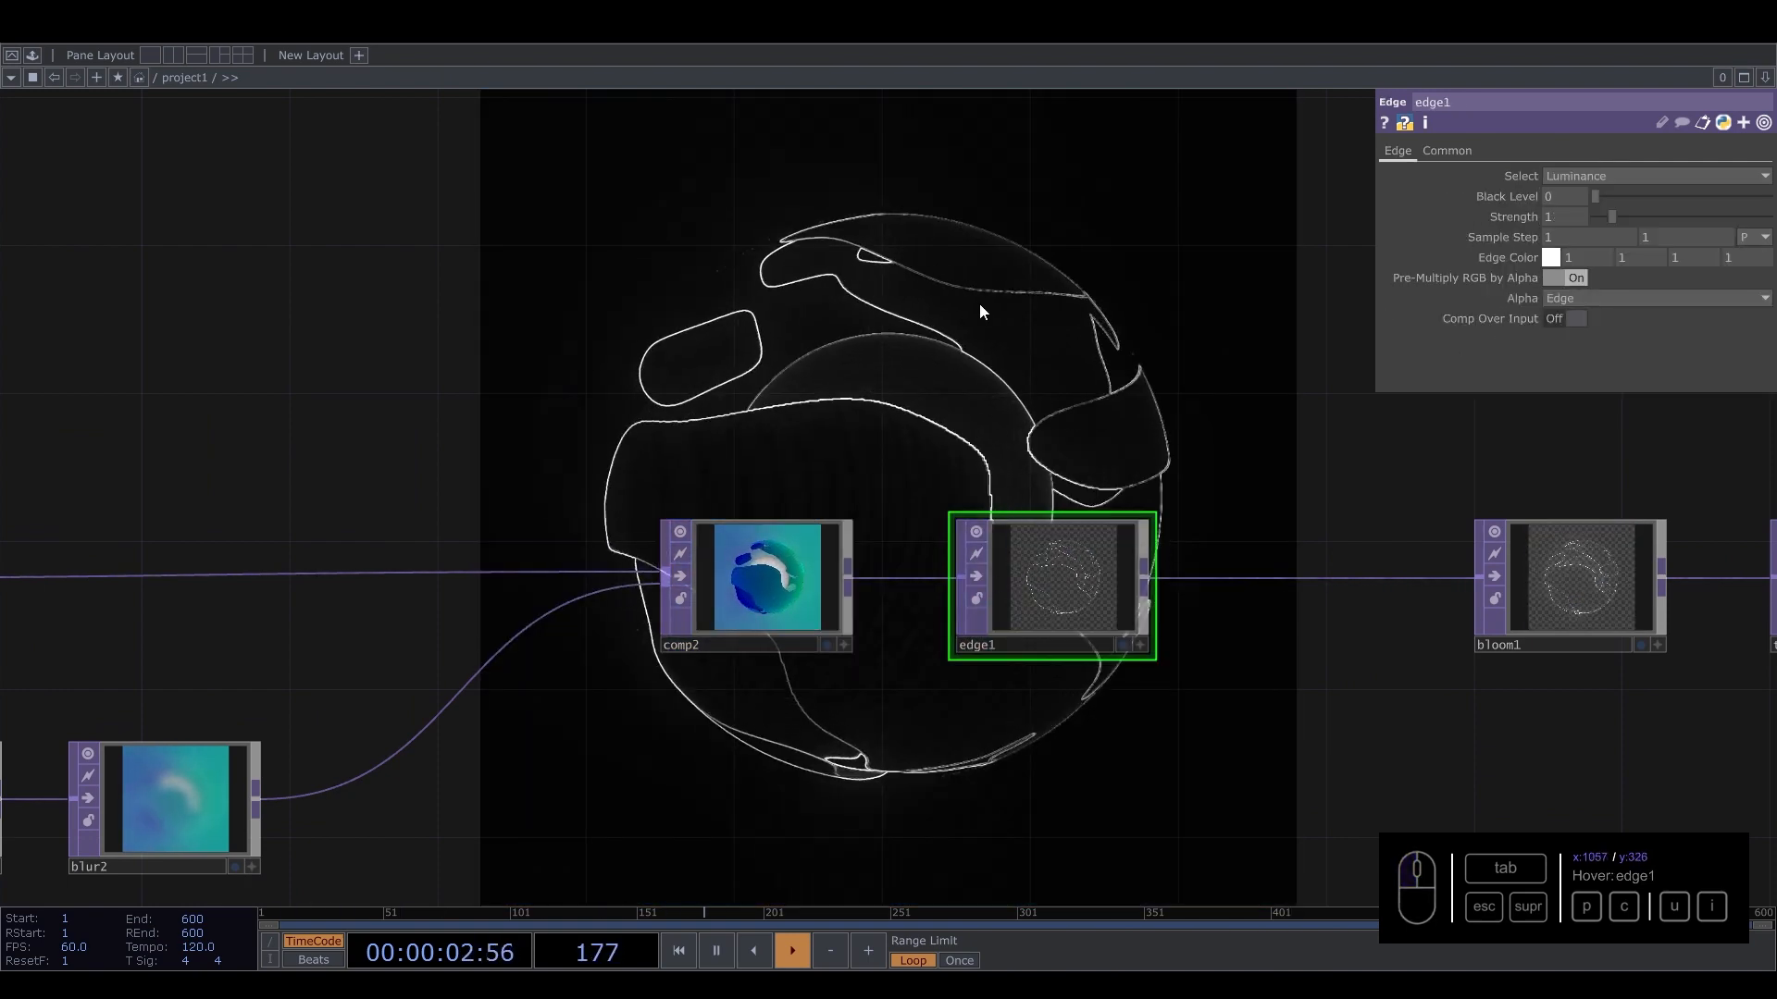
{"action": "left_click_drag", "start_coordinate": [983, 305], "coordinate": [891, 357]}
{"action": "scroll", "coordinate": [792, 426], "scroll_direction": "up", "scroll_amount": 2}
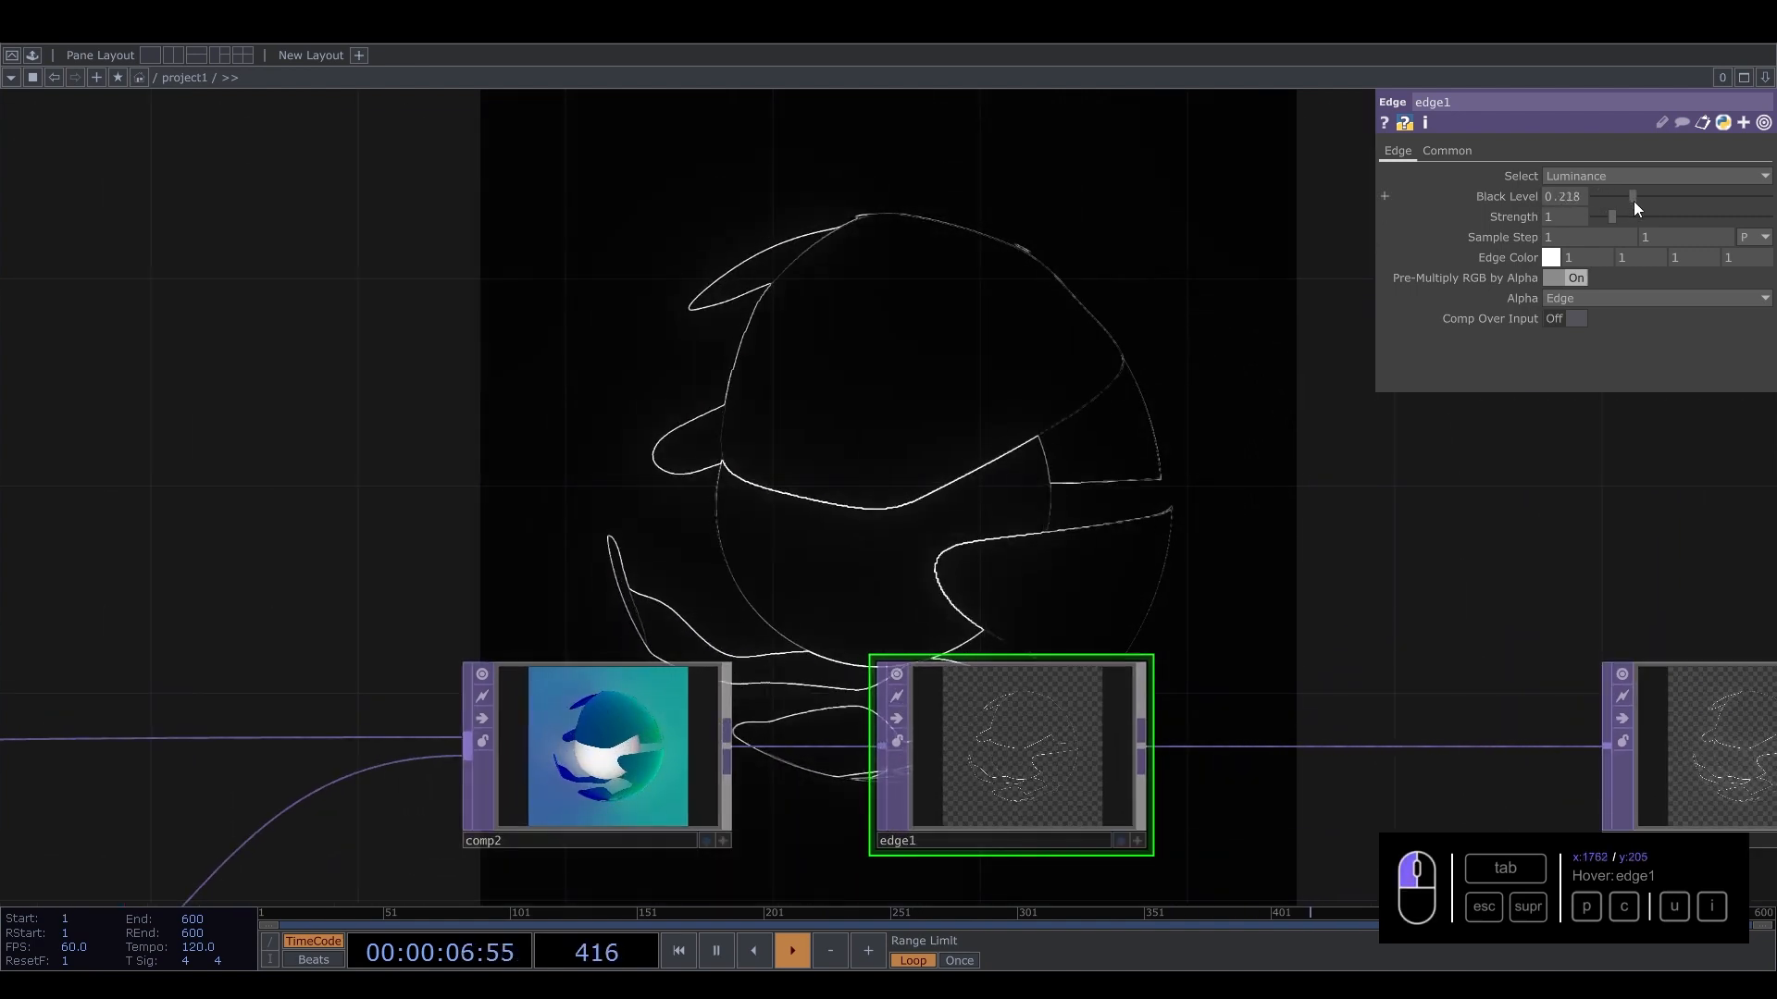
{"action": "left_click_drag", "start_coordinate": [1634, 202], "coordinate": [1553, 216]}
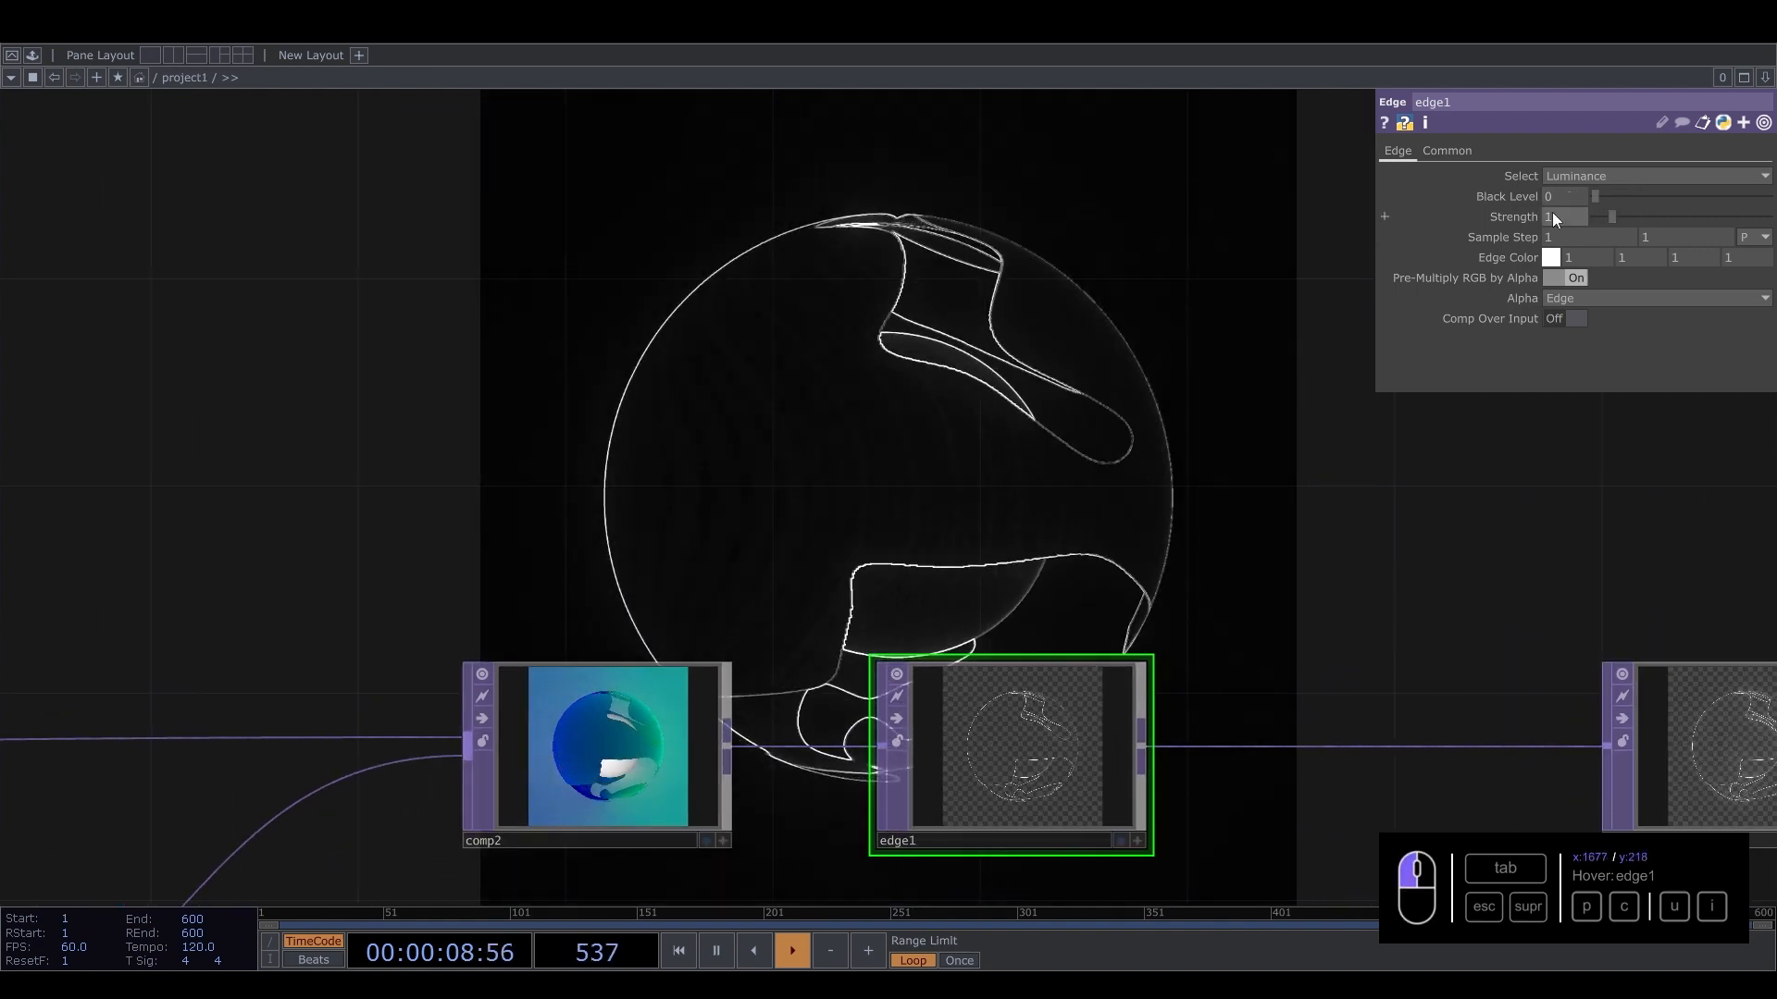
{"action": "scroll", "coordinate": [898, 476], "scroll_direction": "up", "scroll_amount": 4}
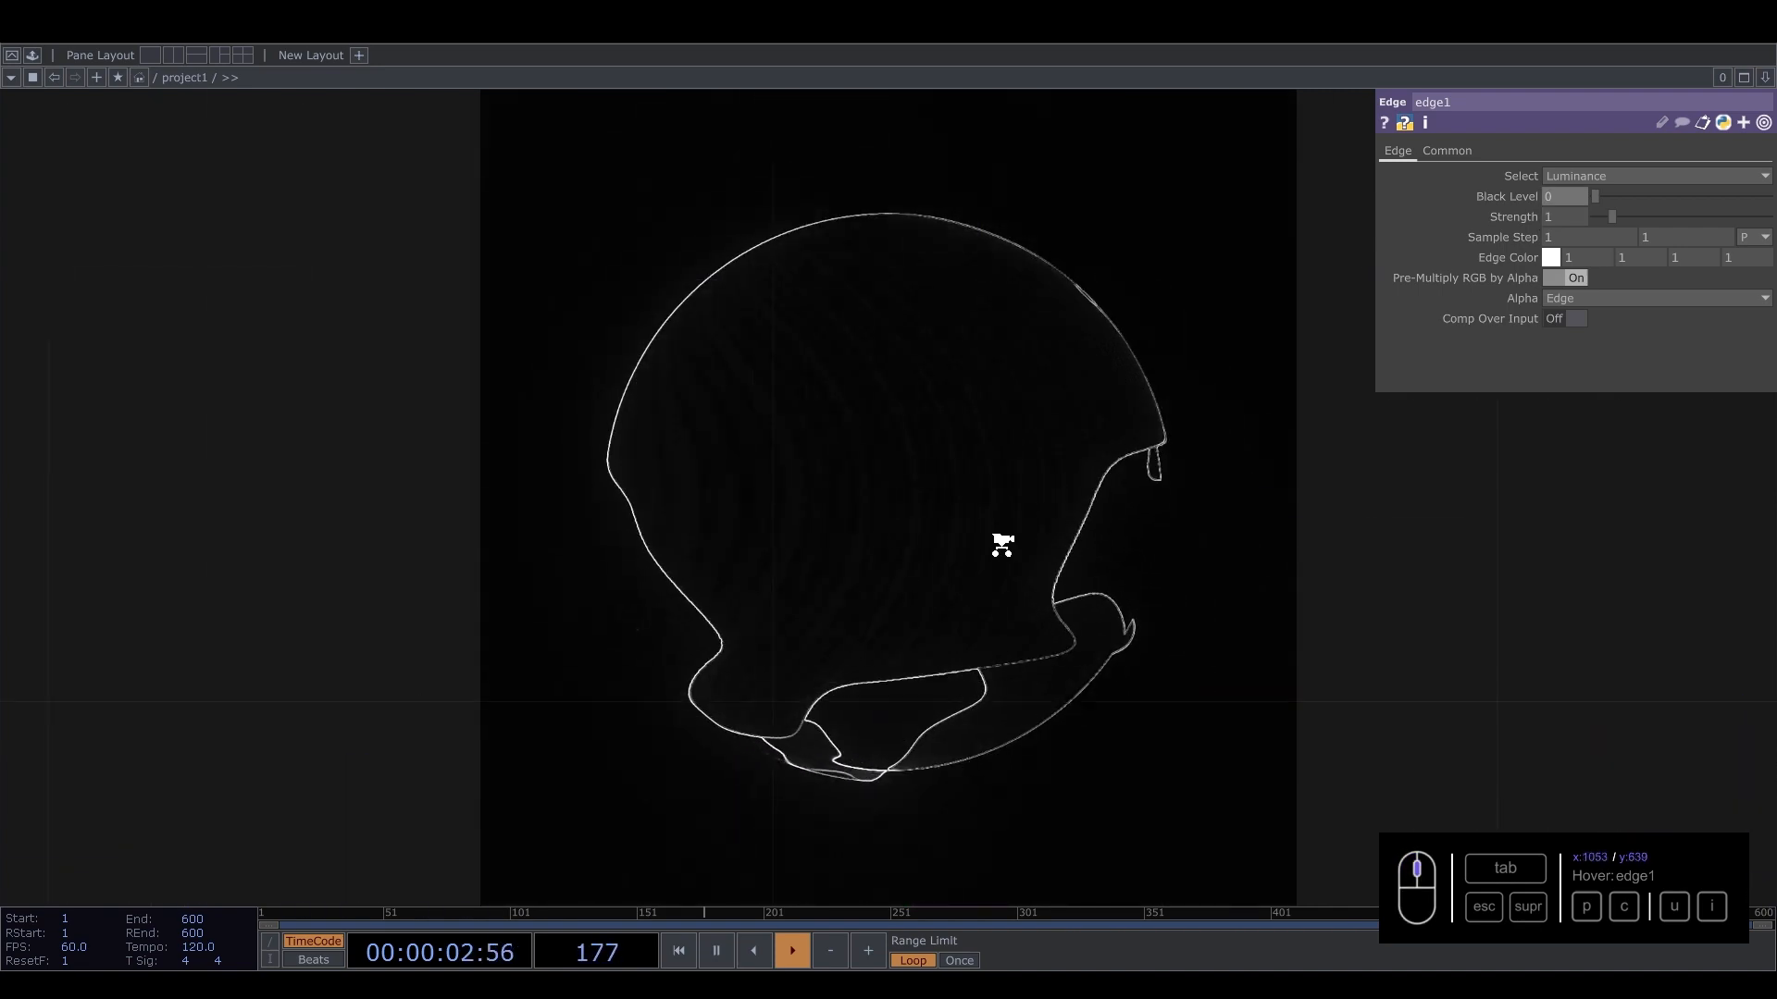
{"action": "scroll", "coordinate": [1002, 545], "scroll_direction": "down", "scroll_amount": 4}
Set edge1's Black Level to 0.229 and turn Comp Over Input on.
{"action": "left_click_drag", "start_coordinate": [1596, 197], "coordinate": [1616, 211]}
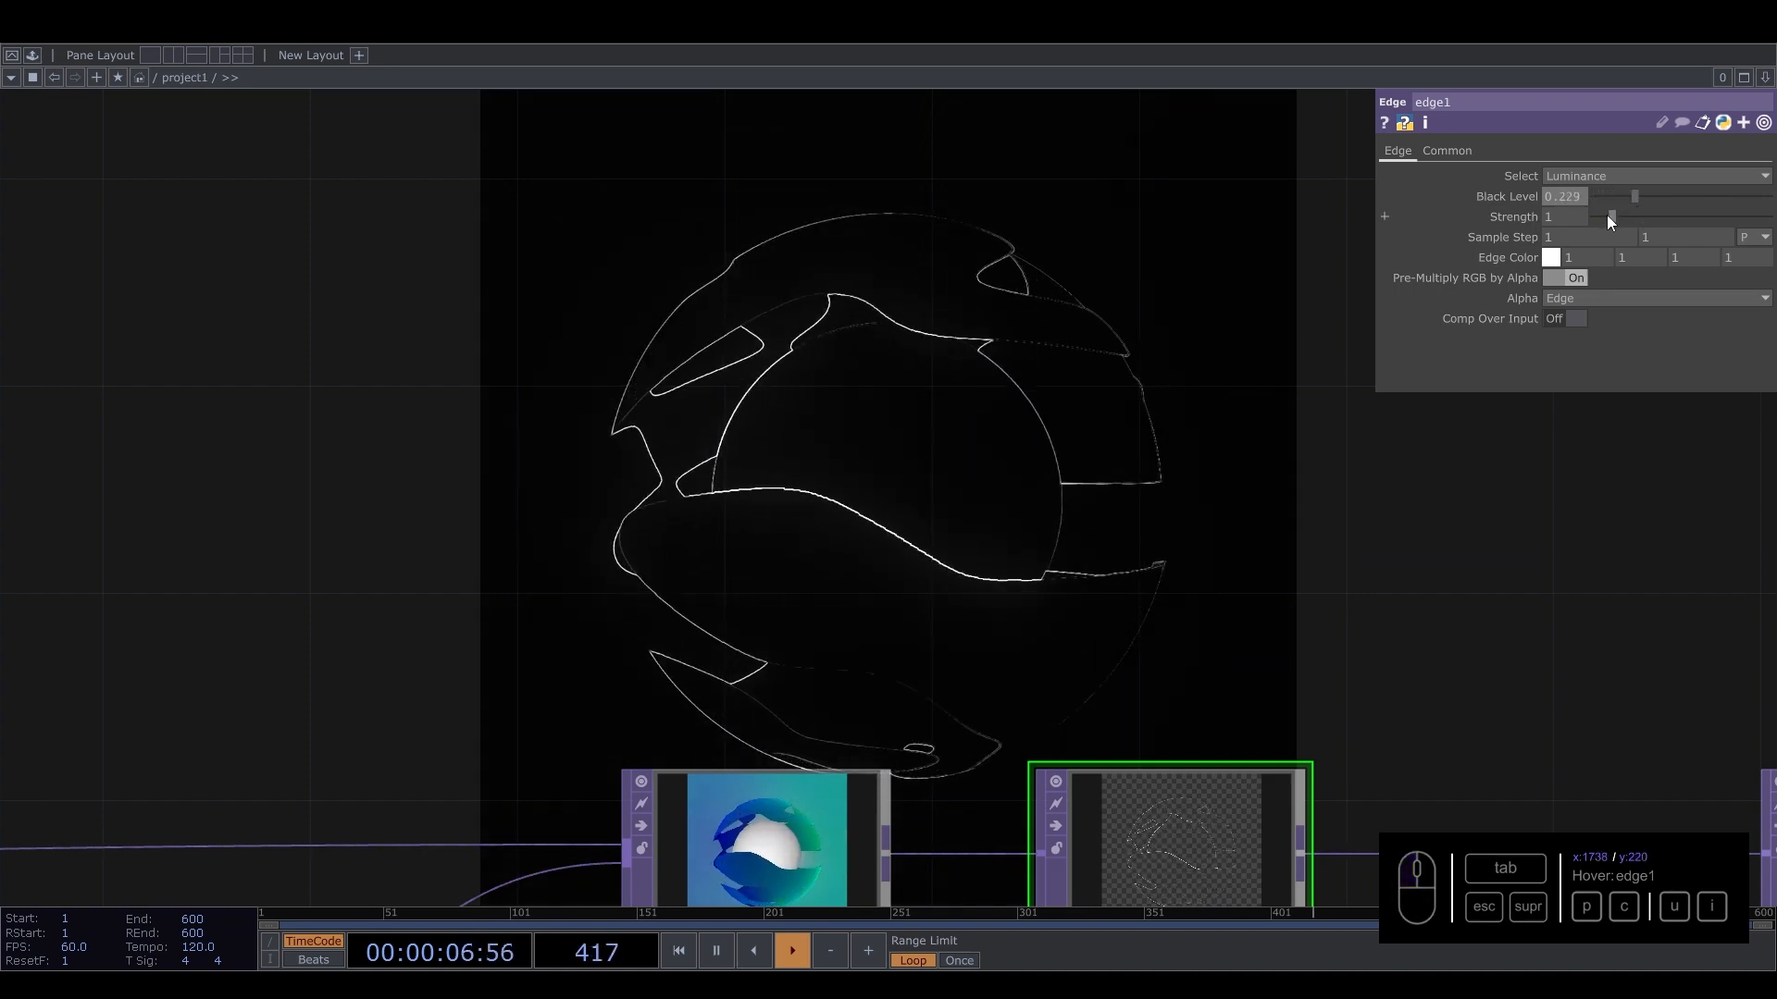
{"action": "left_click", "coordinate": [1571, 321]}
{"action": "left_click_drag", "start_coordinate": [1166, 535], "coordinate": [1092, 453]}
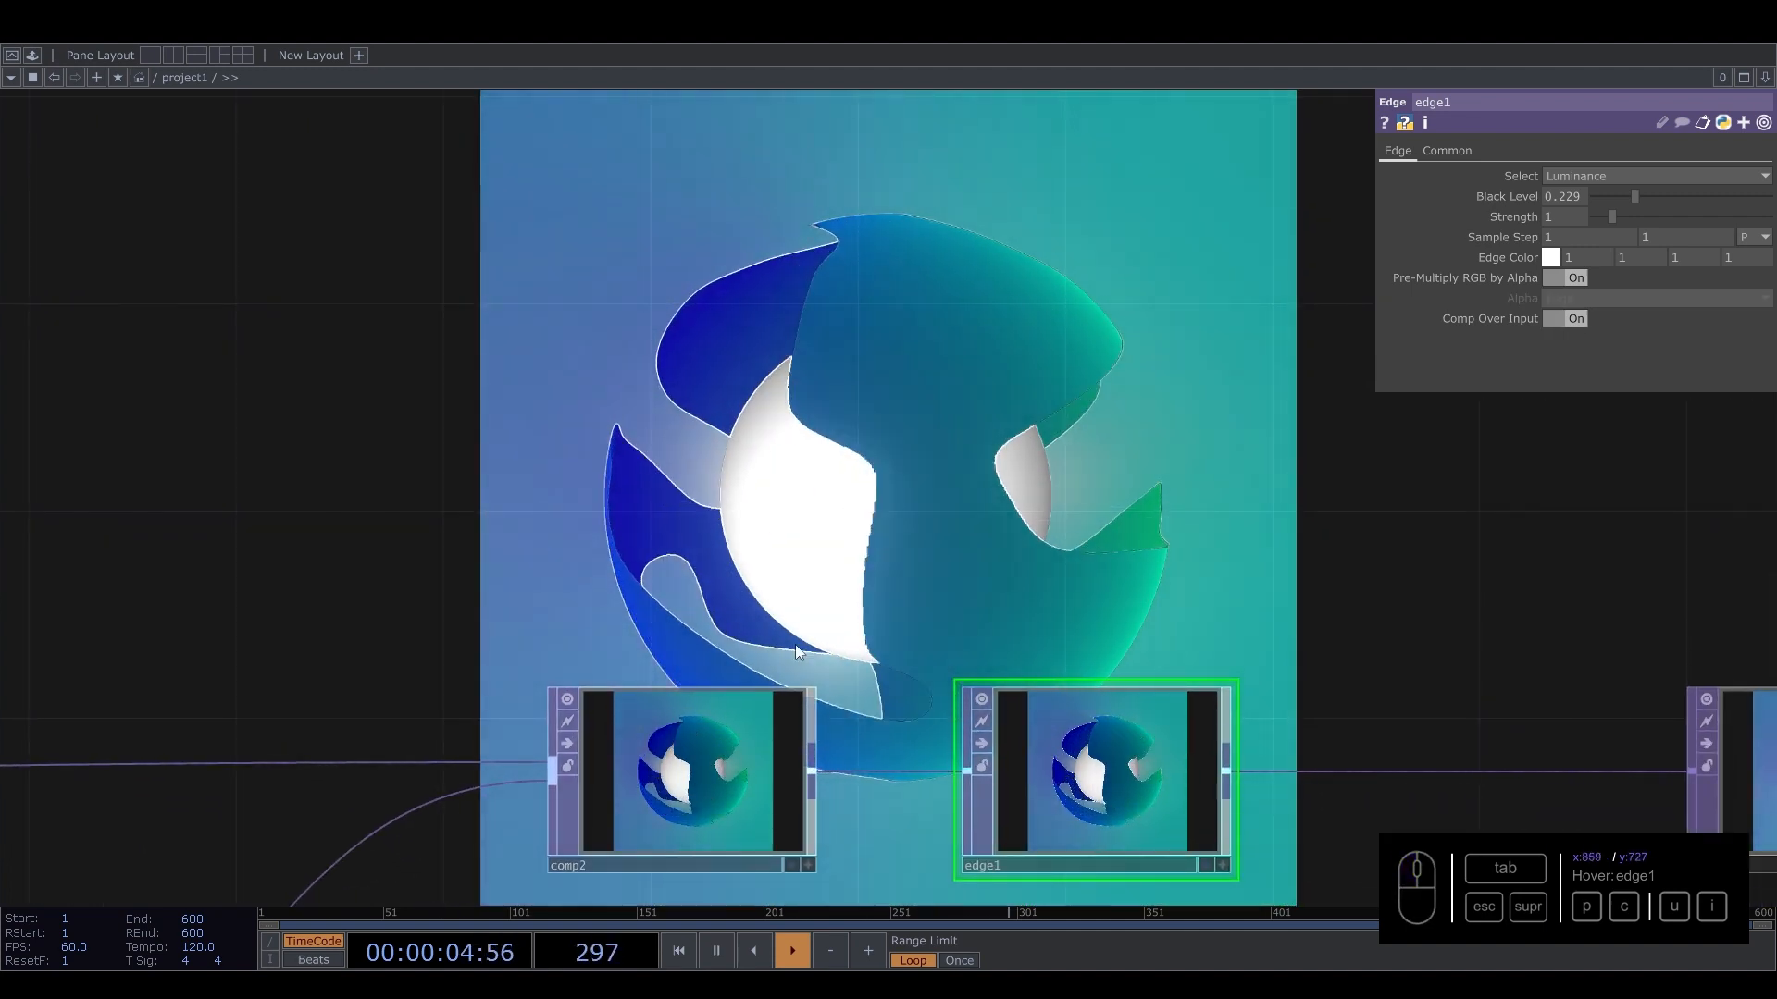
{"action": "left_click_drag", "start_coordinate": [1013, 502], "coordinate": [765, 378]}
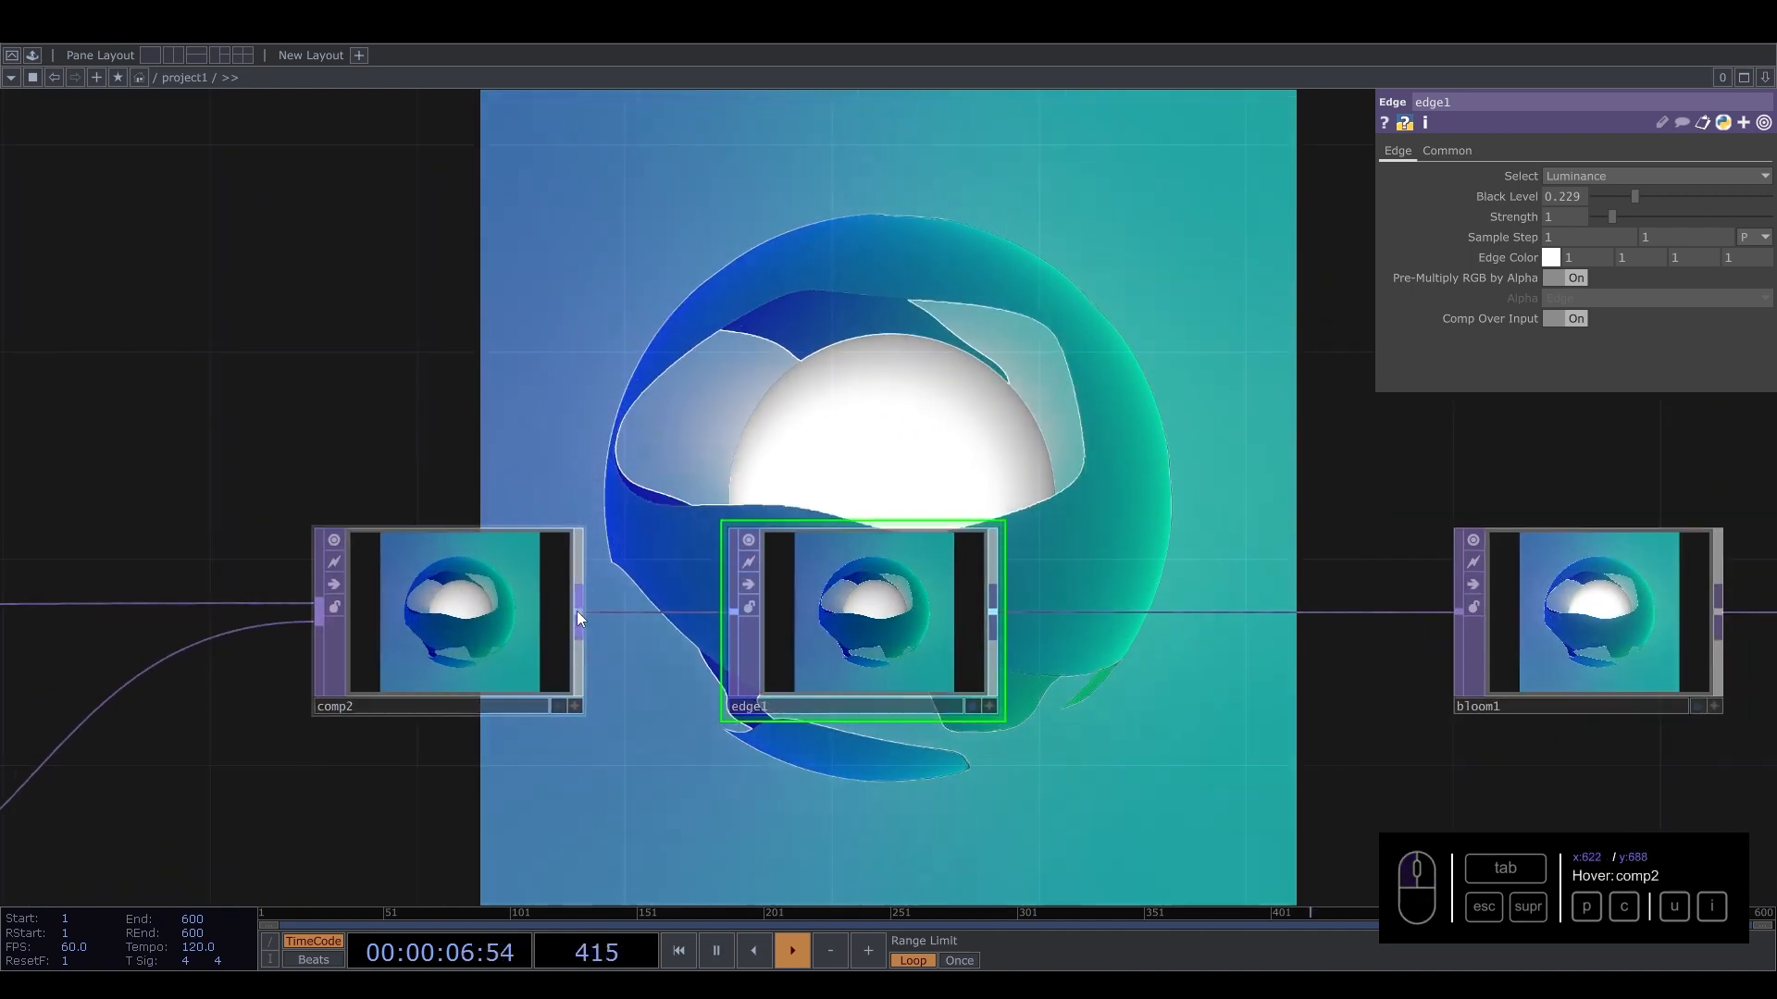
Rearrange edge1, bloom1, transform2 and out1 into an evenly spaced row after comp2.
{"action": "left_click", "coordinate": [774, 563]}
{"action": "left_click_drag", "start_coordinate": [773, 562], "coordinate": [759, 618]}
{"action": "left_click", "coordinate": [738, 633]}
{"action": "left_click_drag", "start_coordinate": [1157, 505], "coordinate": [749, 473]}
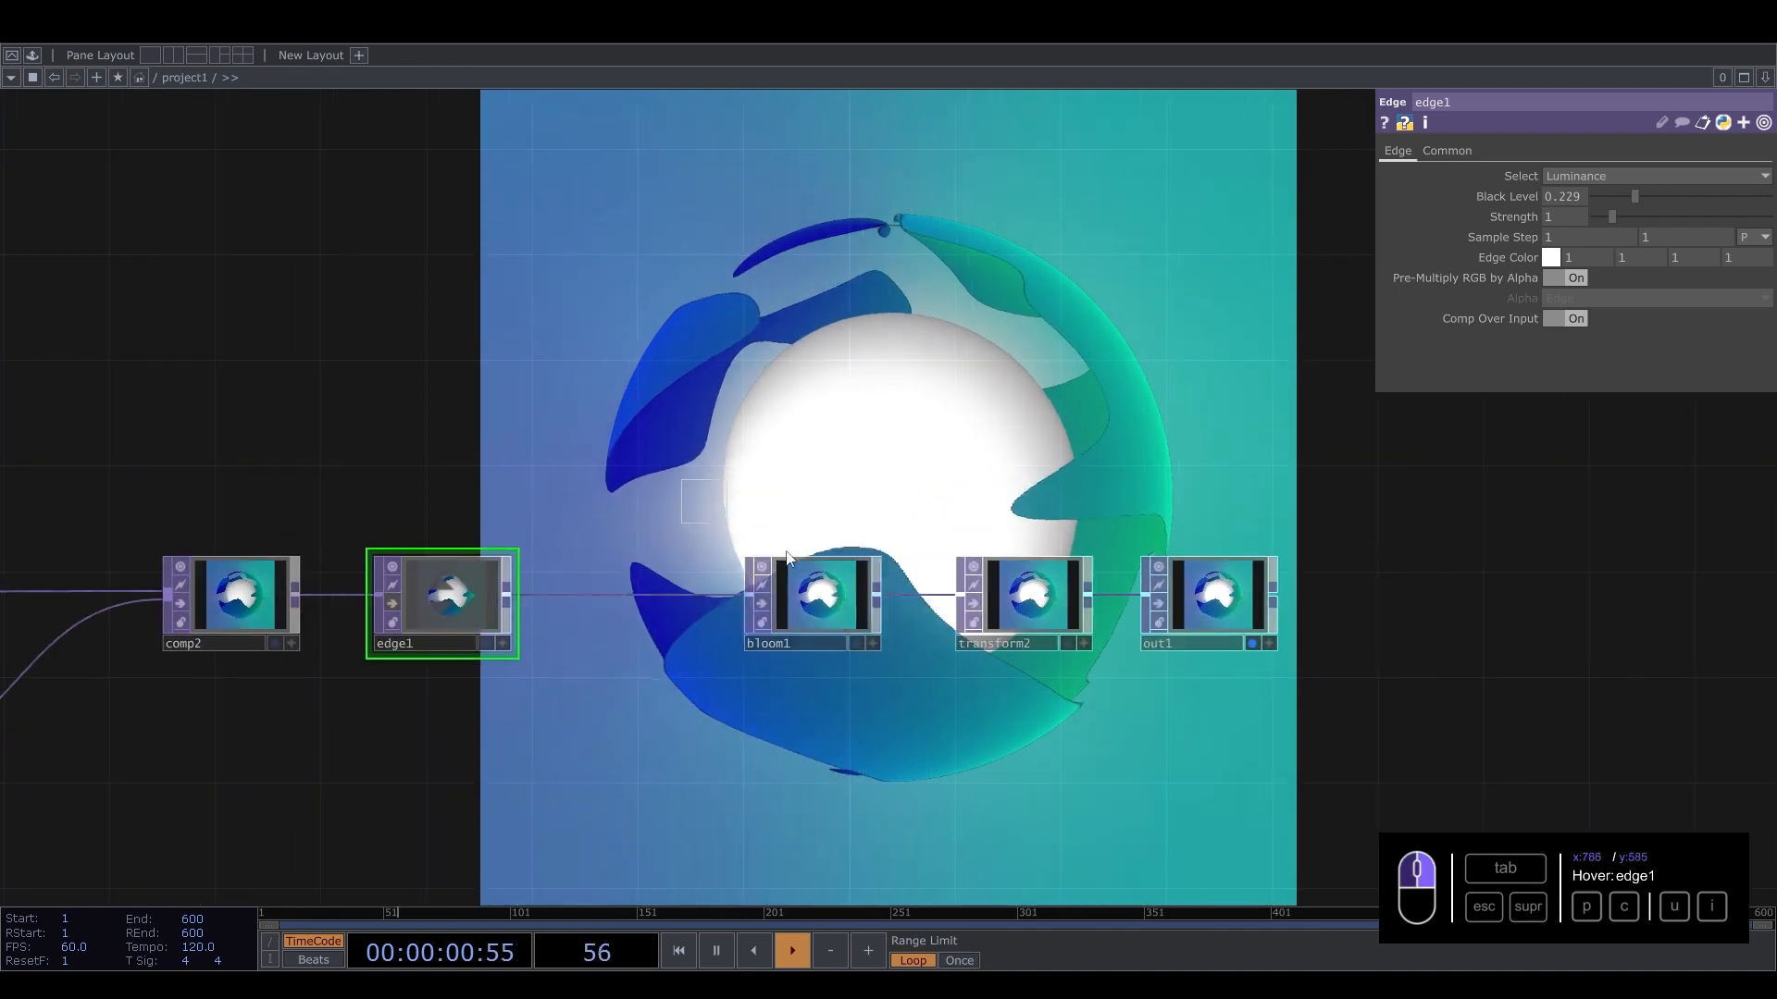
{"action": "right_click_drag", "start_coordinate": [726, 509], "coordinate": [1194, 629]}
{"action": "left_click_drag", "start_coordinate": [768, 606], "coordinate": [1005, 605]}
{"action": "left_click_drag", "start_coordinate": [432, 605], "coordinate": [486, 605]}
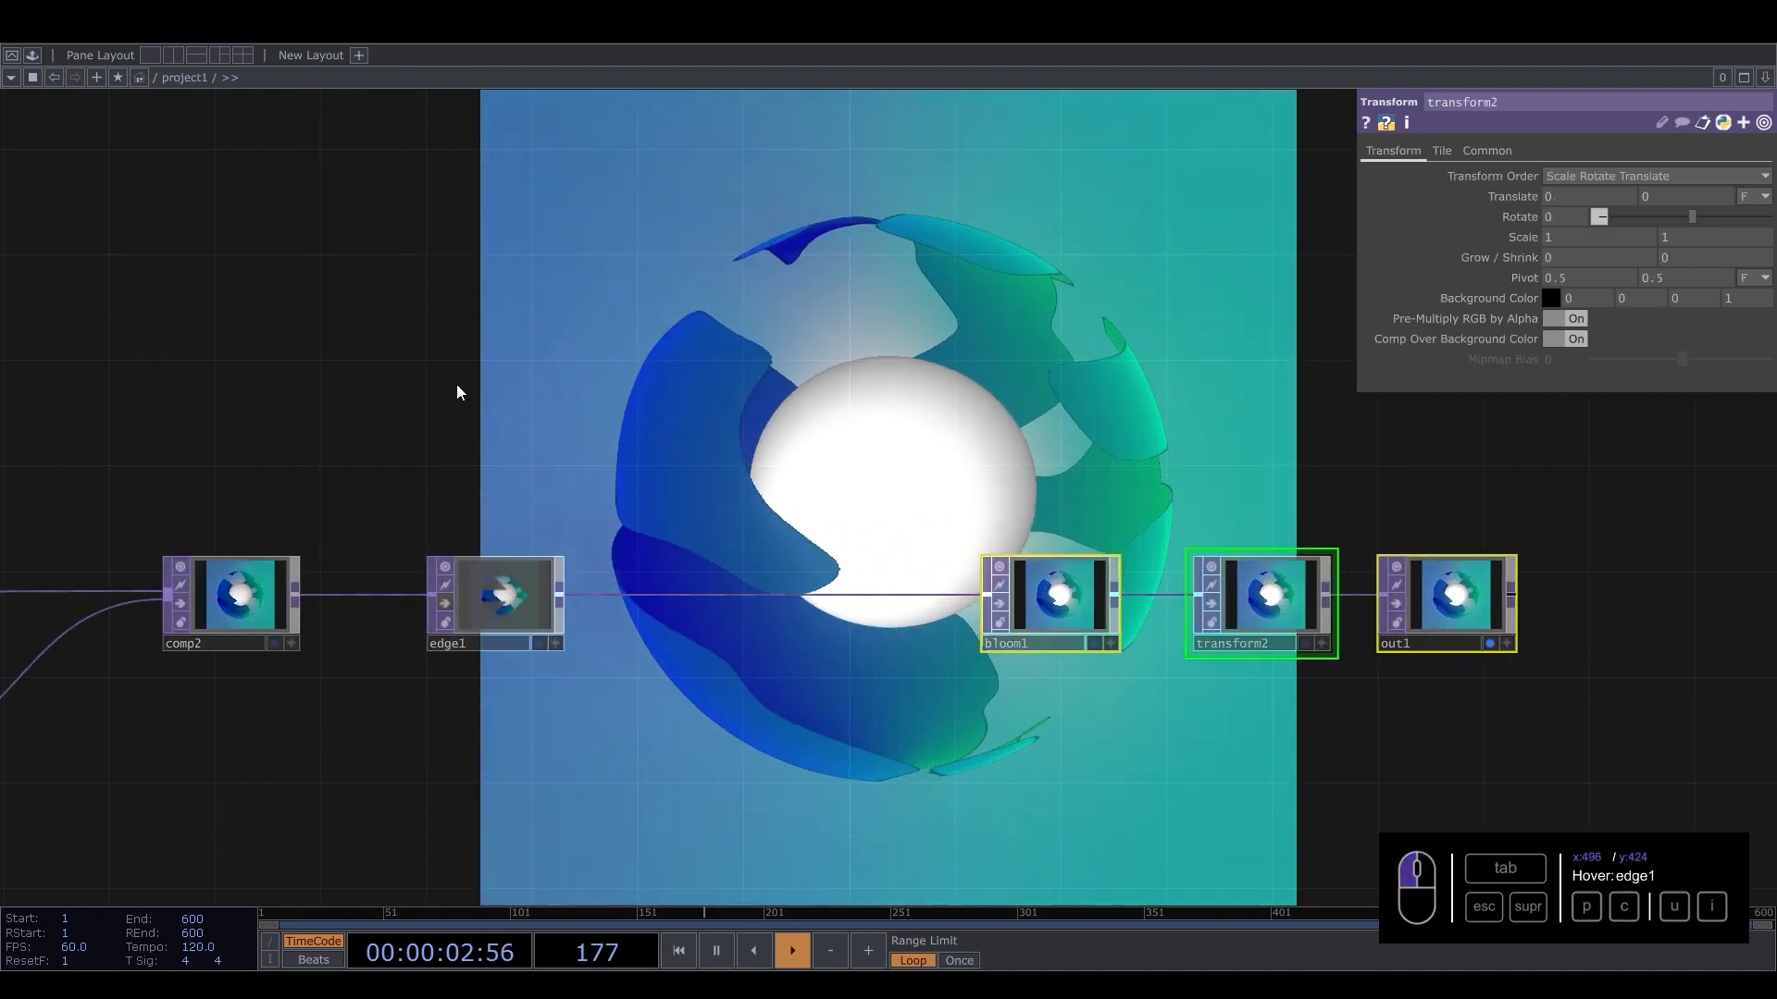
Branch a second Edge TOP from comp2's output and place it above the main chain.
{"action": "left_click_drag", "start_coordinate": [457, 386], "coordinate": [593, 460]}
{"action": "left_click", "coordinate": [429, 679]}
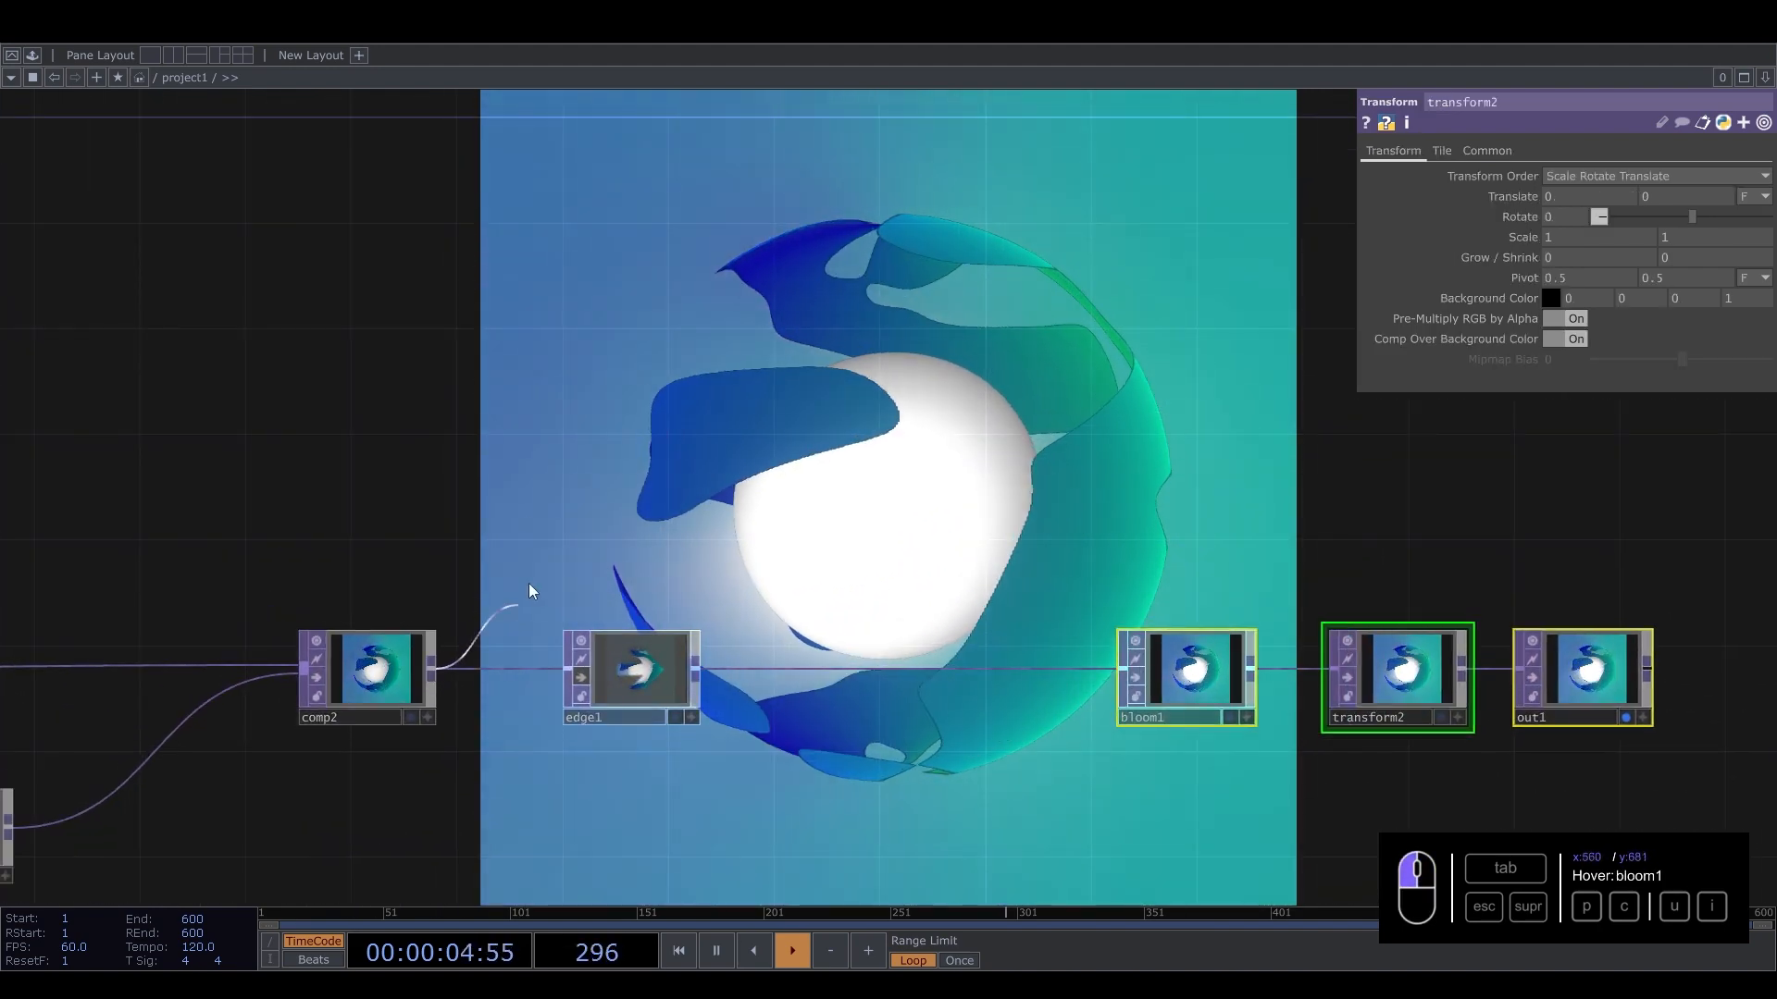
{"action": "key", "text": "Tab"}
{"action": "type", "text": "ed"}
{"action": "left_click", "coordinate": [205, 673]}
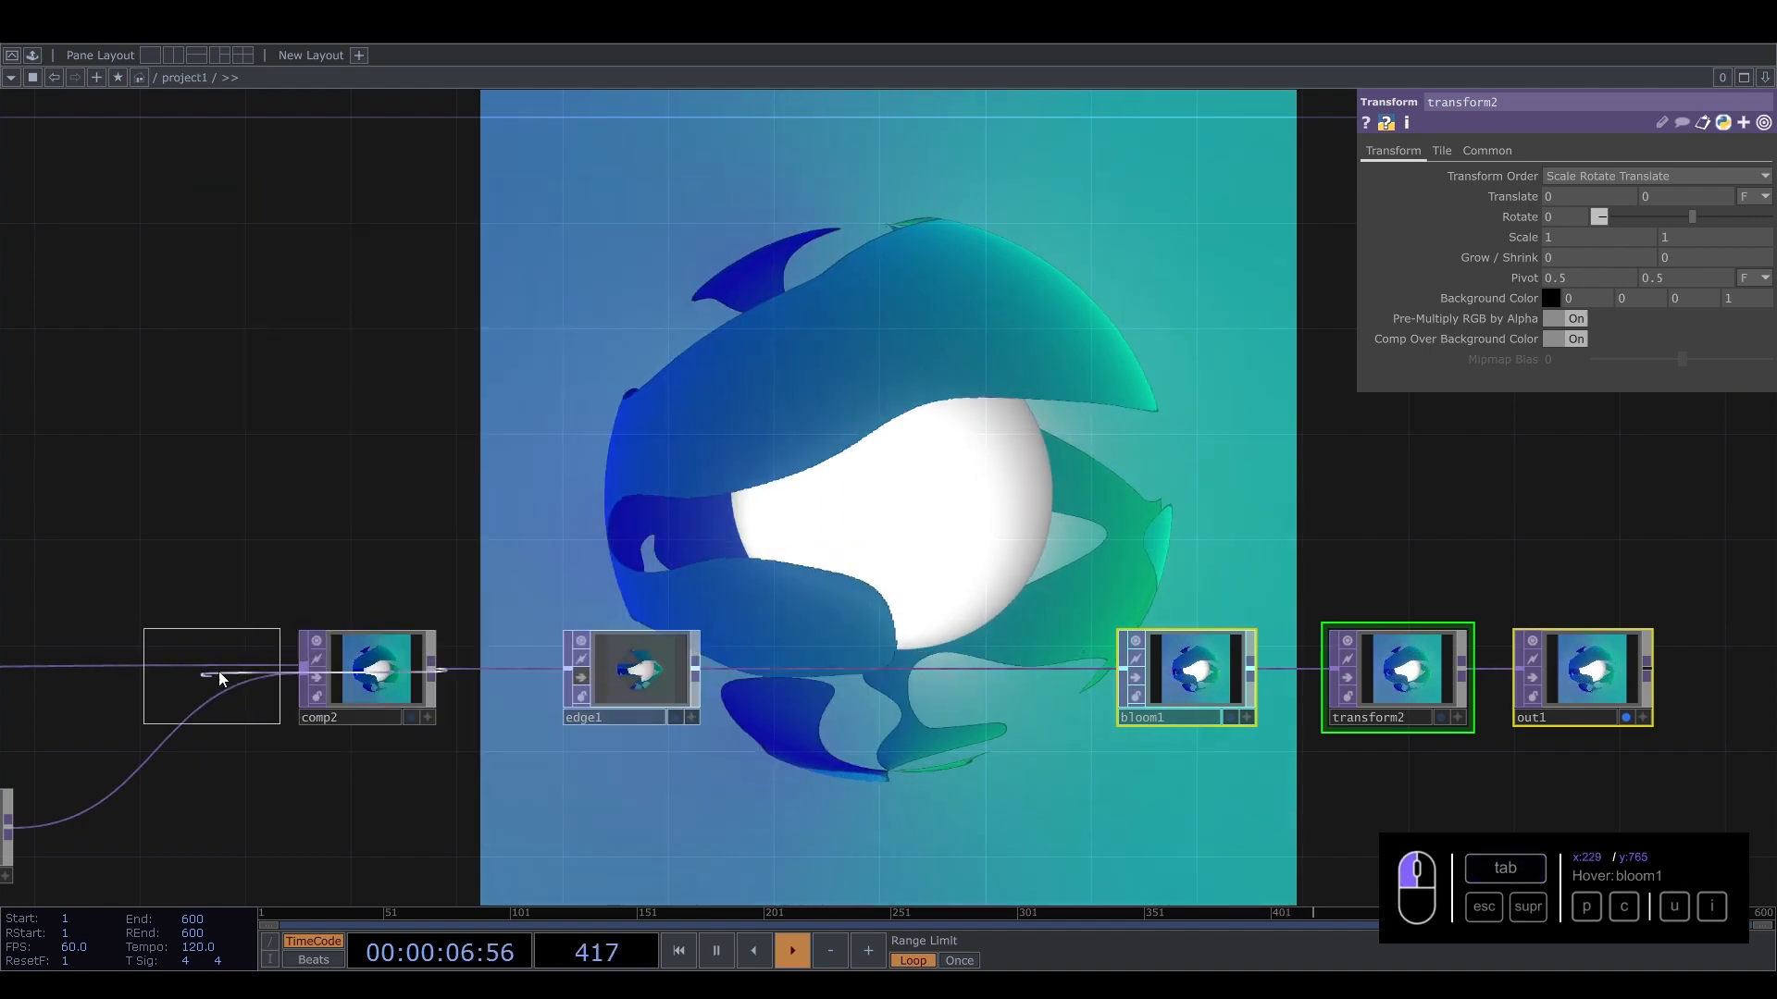
{"action": "left_click", "coordinate": [614, 530]}
{"action": "scroll", "coordinate": [614, 531], "scroll_direction": "up", "scroll_amount": 5}
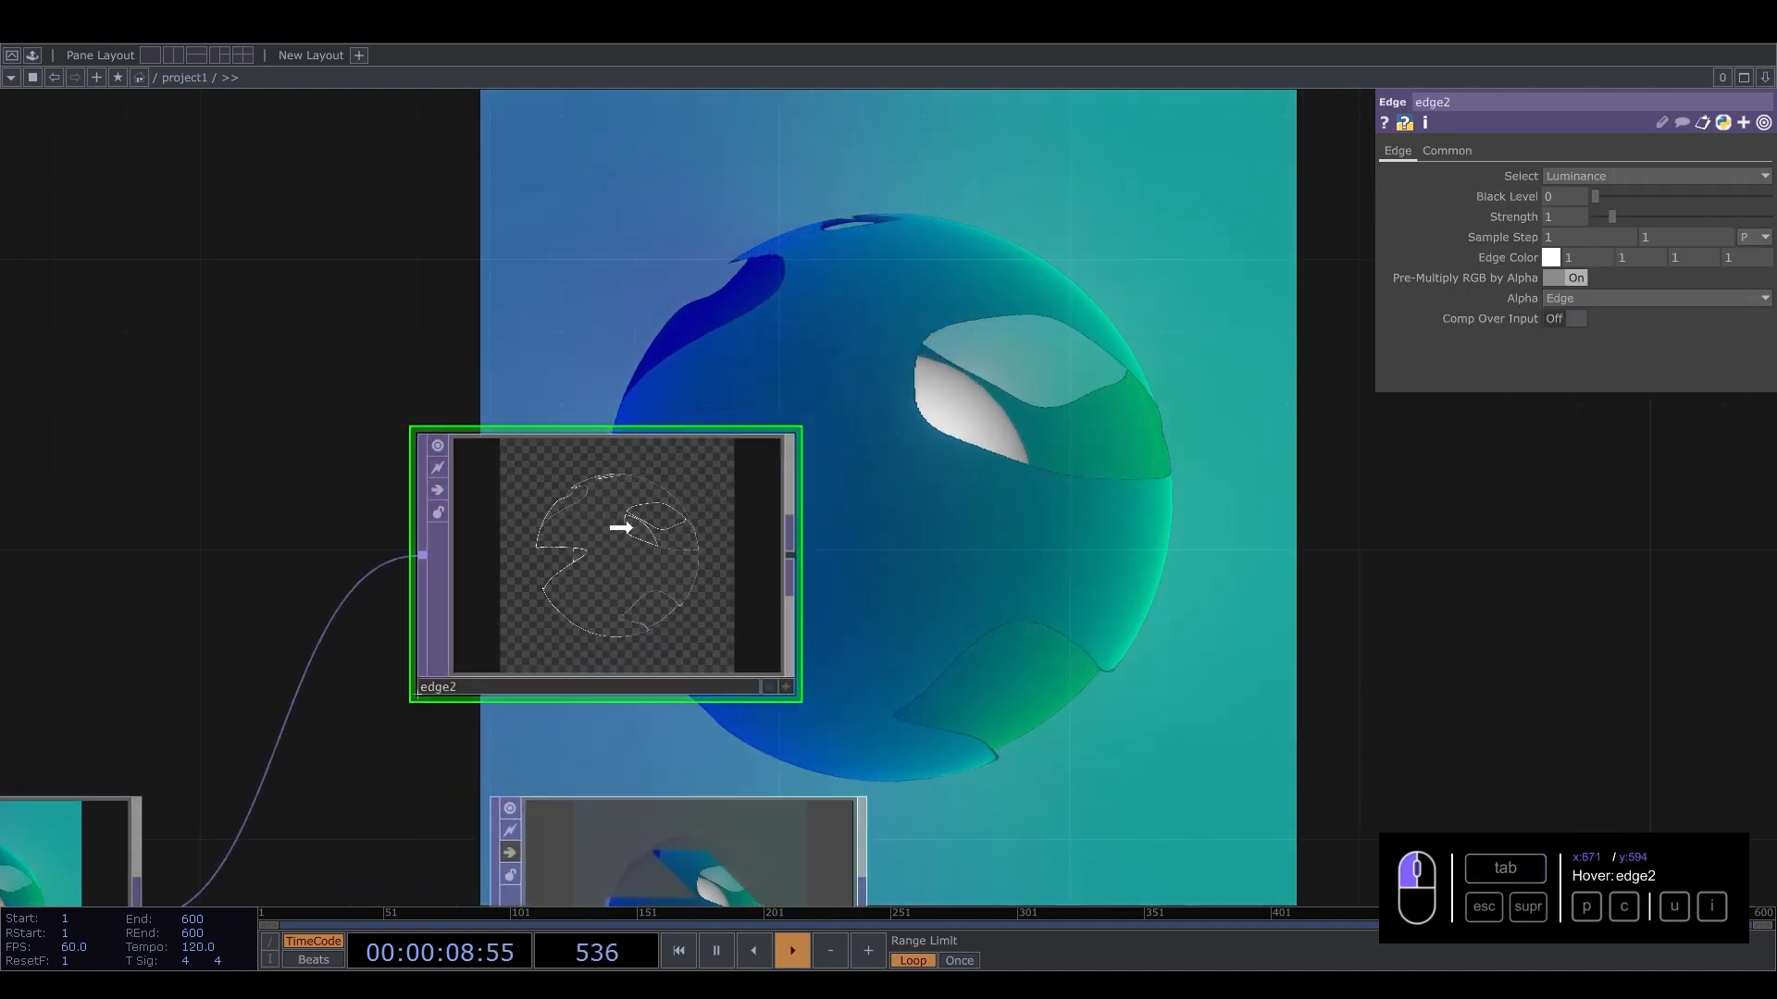
Set edge2's Black Level to 0.202.
{"action": "scroll", "coordinate": [629, 525], "scroll_direction": "up", "scroll_amount": 8}
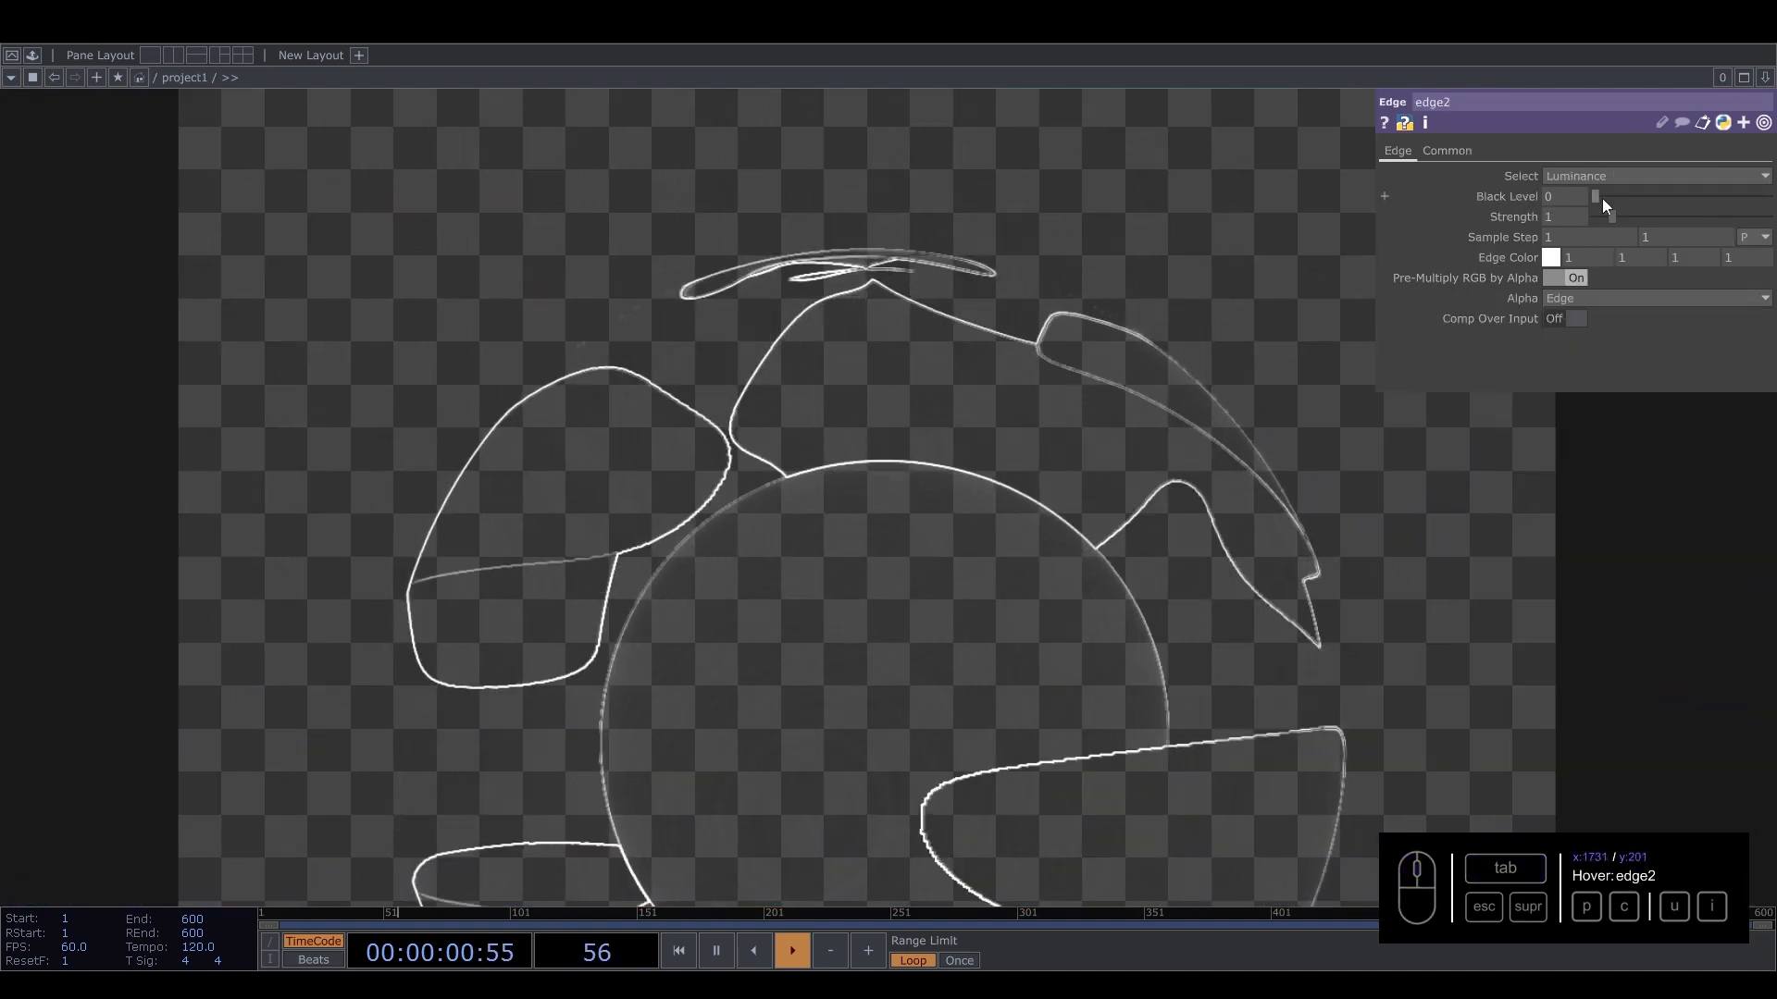
{"action": "left_click_drag", "start_coordinate": [1602, 198], "coordinate": [1630, 198]}
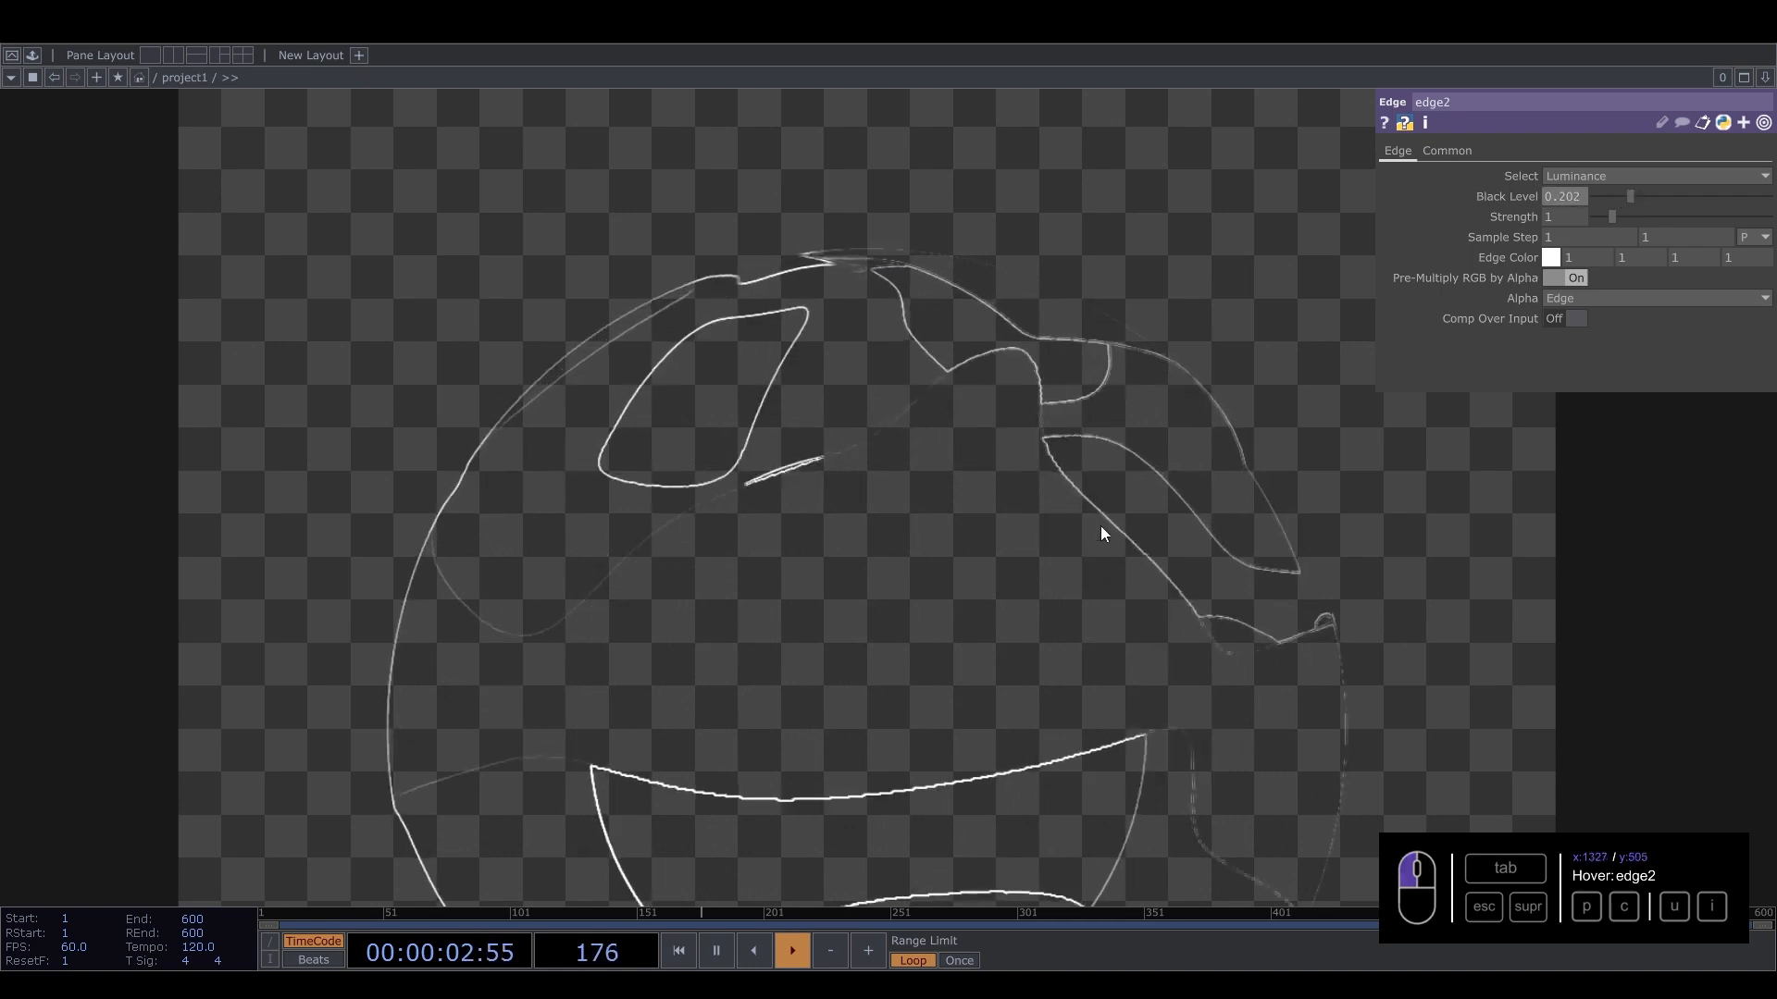
{"action": "scroll", "coordinate": [1101, 526], "scroll_direction": "down", "scroll_amount": 6}
Append a Blur TOP after edge2 in the upper branch.
{"action": "left_click_drag", "start_coordinate": [1013, 534], "coordinate": [779, 501]}
{"action": "scroll", "coordinate": [780, 501], "scroll_direction": "up", "scroll_amount": 5}
{"action": "left_click_drag", "start_coordinate": [537, 527], "coordinate": [538, 454]}
{"action": "left_click_drag", "start_coordinate": [730, 401], "coordinate": [913, 378]}
{"action": "type", "text": "blu"}
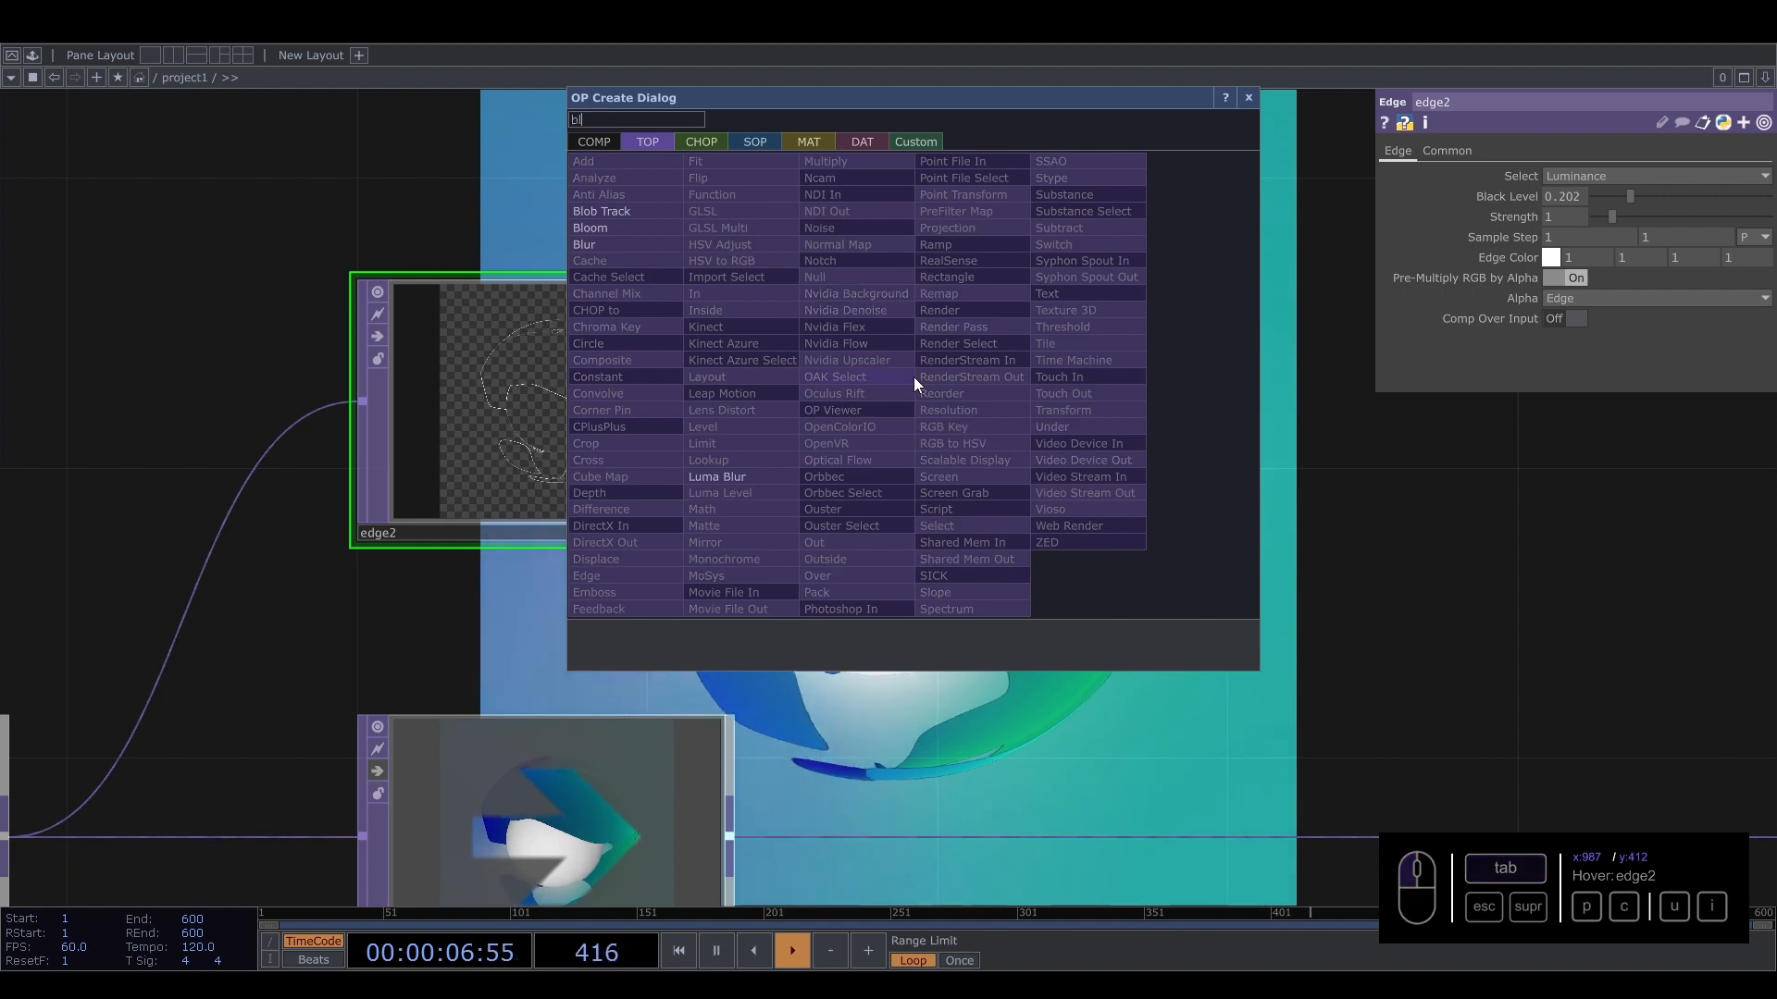
{"action": "left_click", "coordinate": [592, 244]}
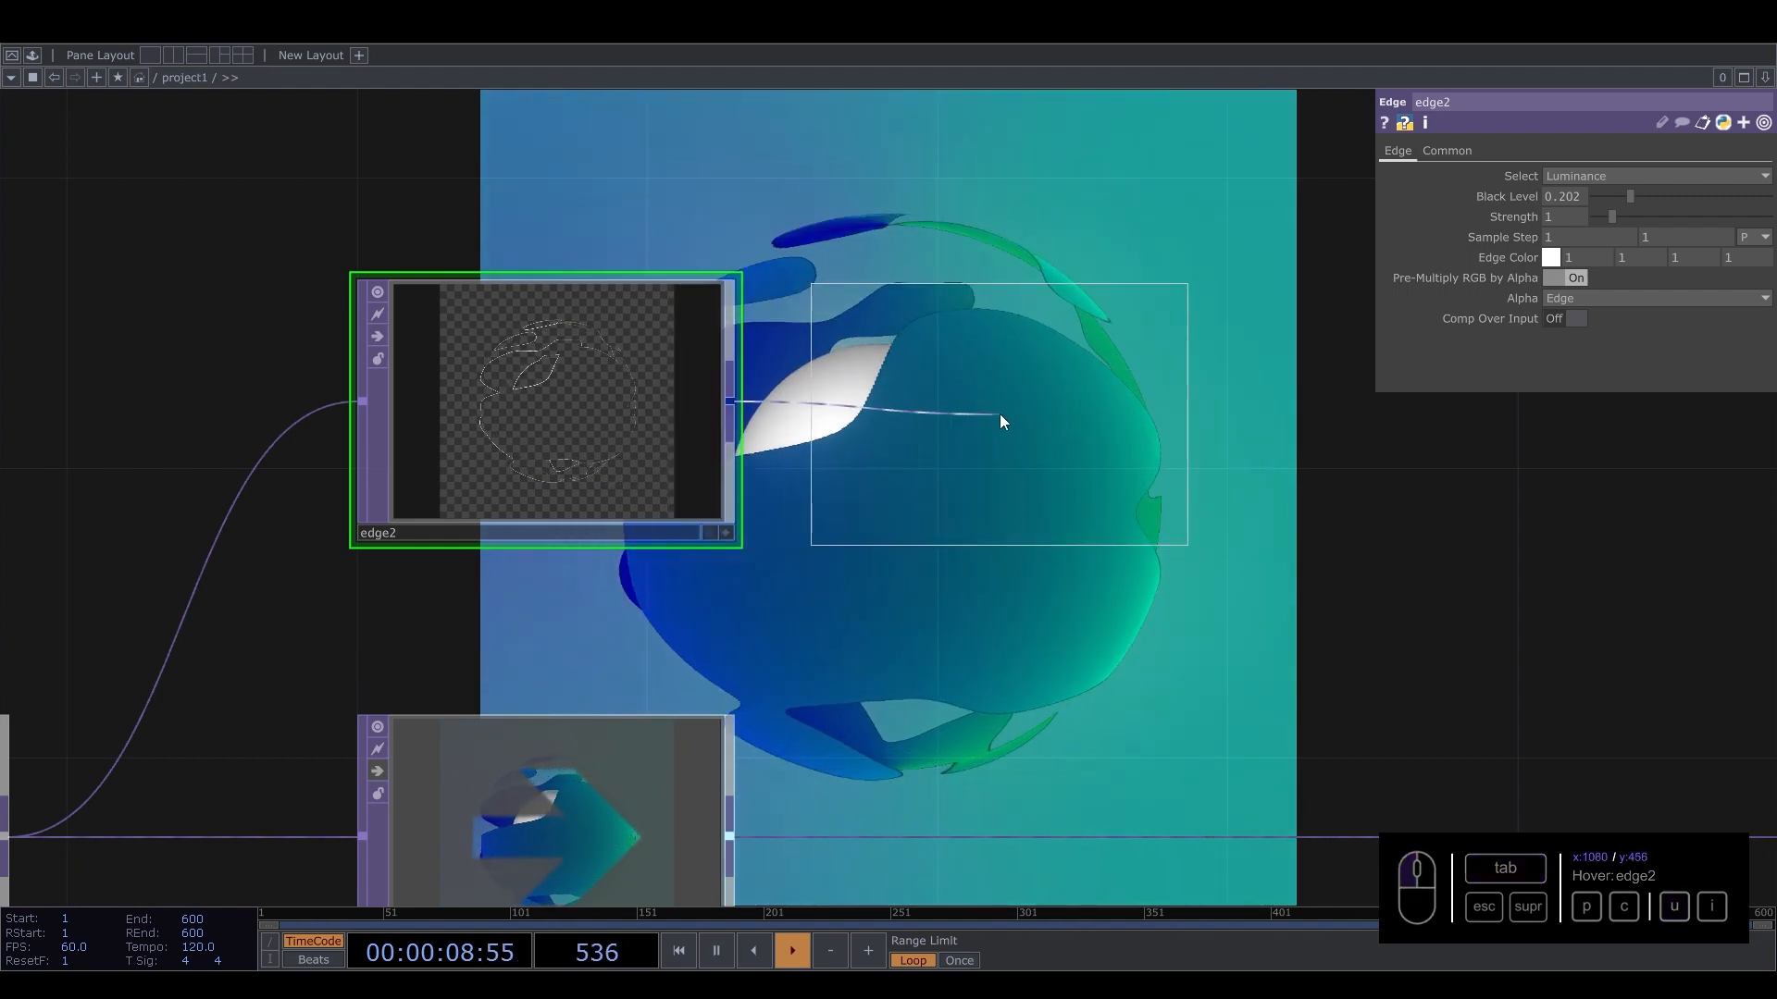
Append a Level TOP after blur3 and place it at the end of the upper branch.
{"action": "left_click", "coordinate": [1001, 422]}
{"action": "left_click_drag", "start_coordinate": [1164, 403], "coordinate": [992, 424]}
{"action": "key", "text": "Tab"}
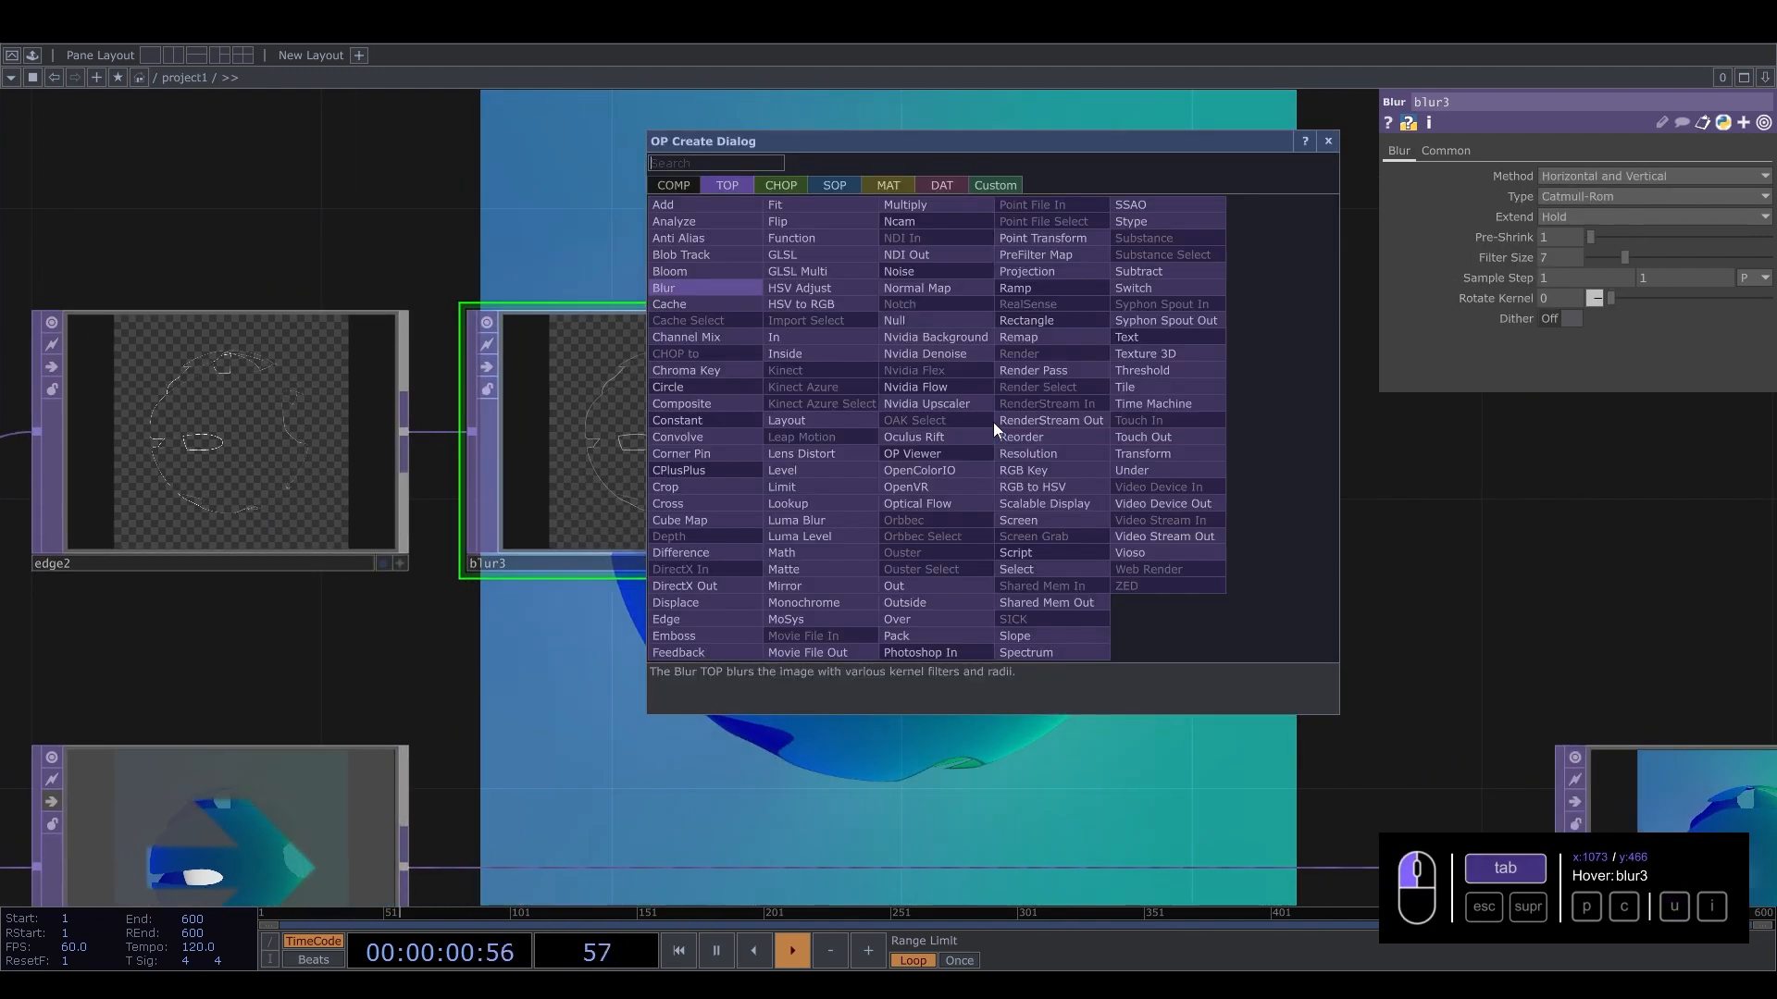
{"action": "type", "text": "leve"}
{"action": "left_click", "coordinate": [813, 470]}
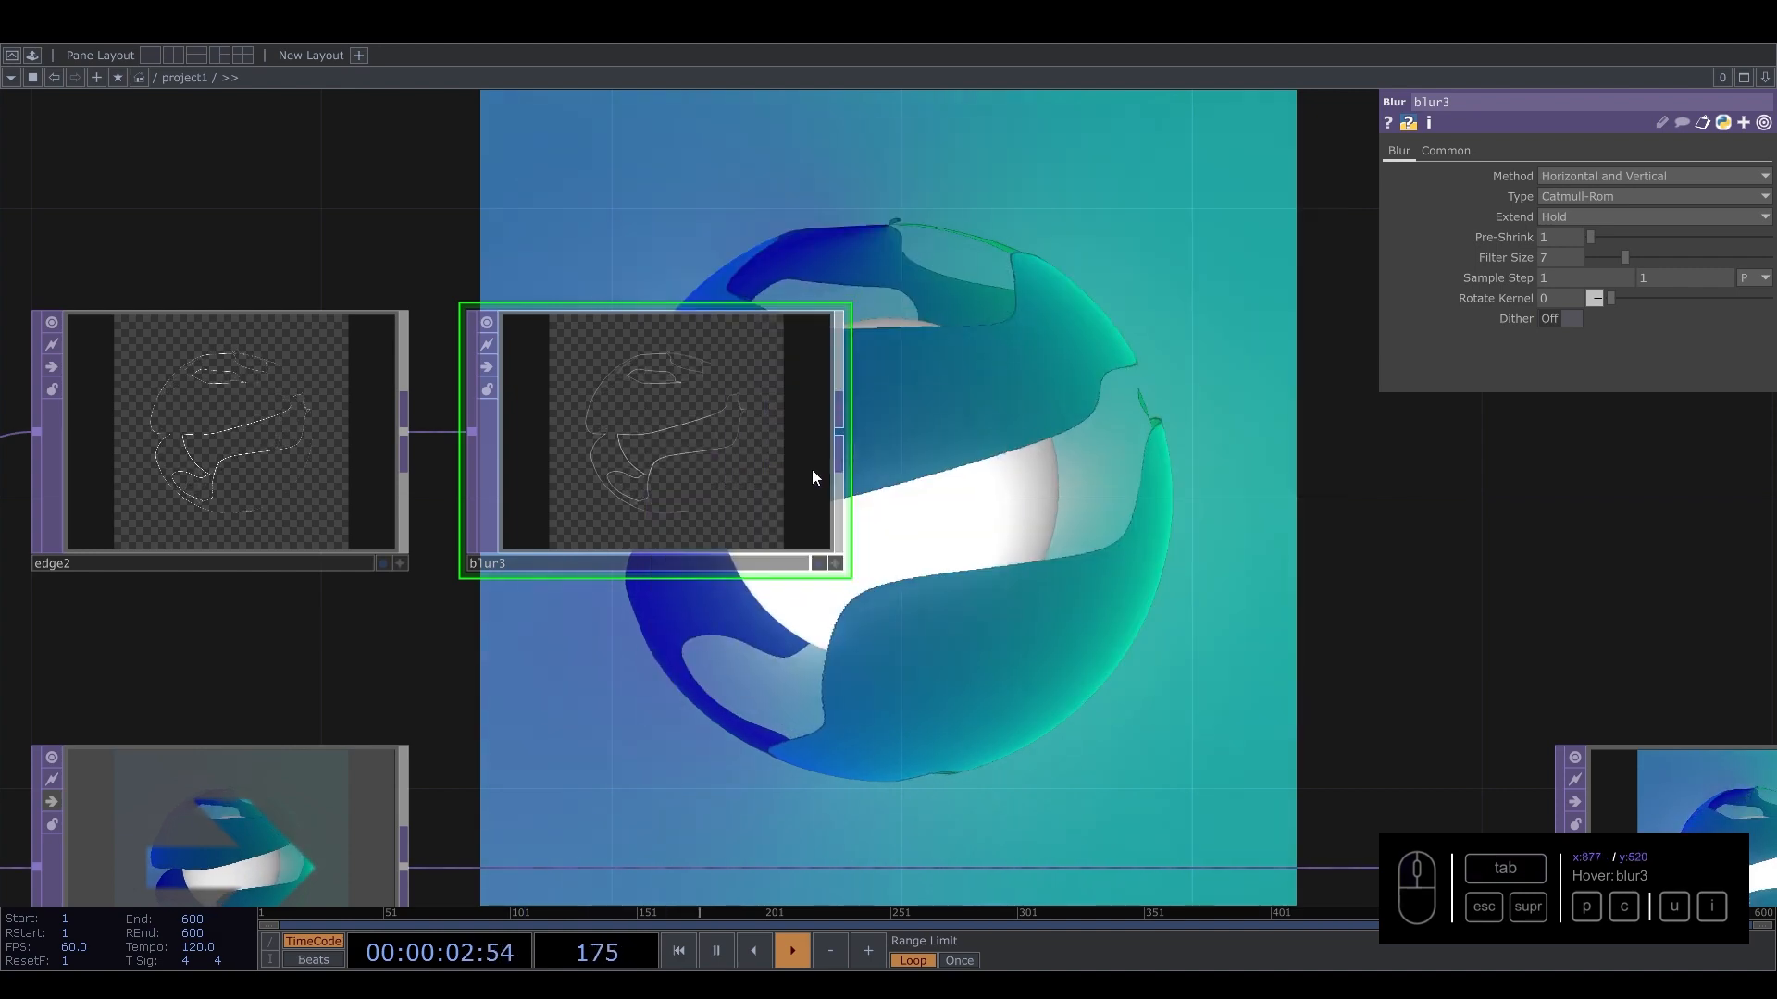
{"action": "left_click", "coordinate": [1098, 431]}
Shift bloom1, transform2 and out1 further right to make room after edge1.
{"action": "scroll", "coordinate": [1208, 509], "scroll_direction": "down", "scroll_amount": 7}
{"action": "left_click_drag", "start_coordinate": [1368, 512], "coordinate": [878, 500]}
{"action": "right_click_drag", "start_coordinate": [1370, 487], "coordinate": [859, 590]}
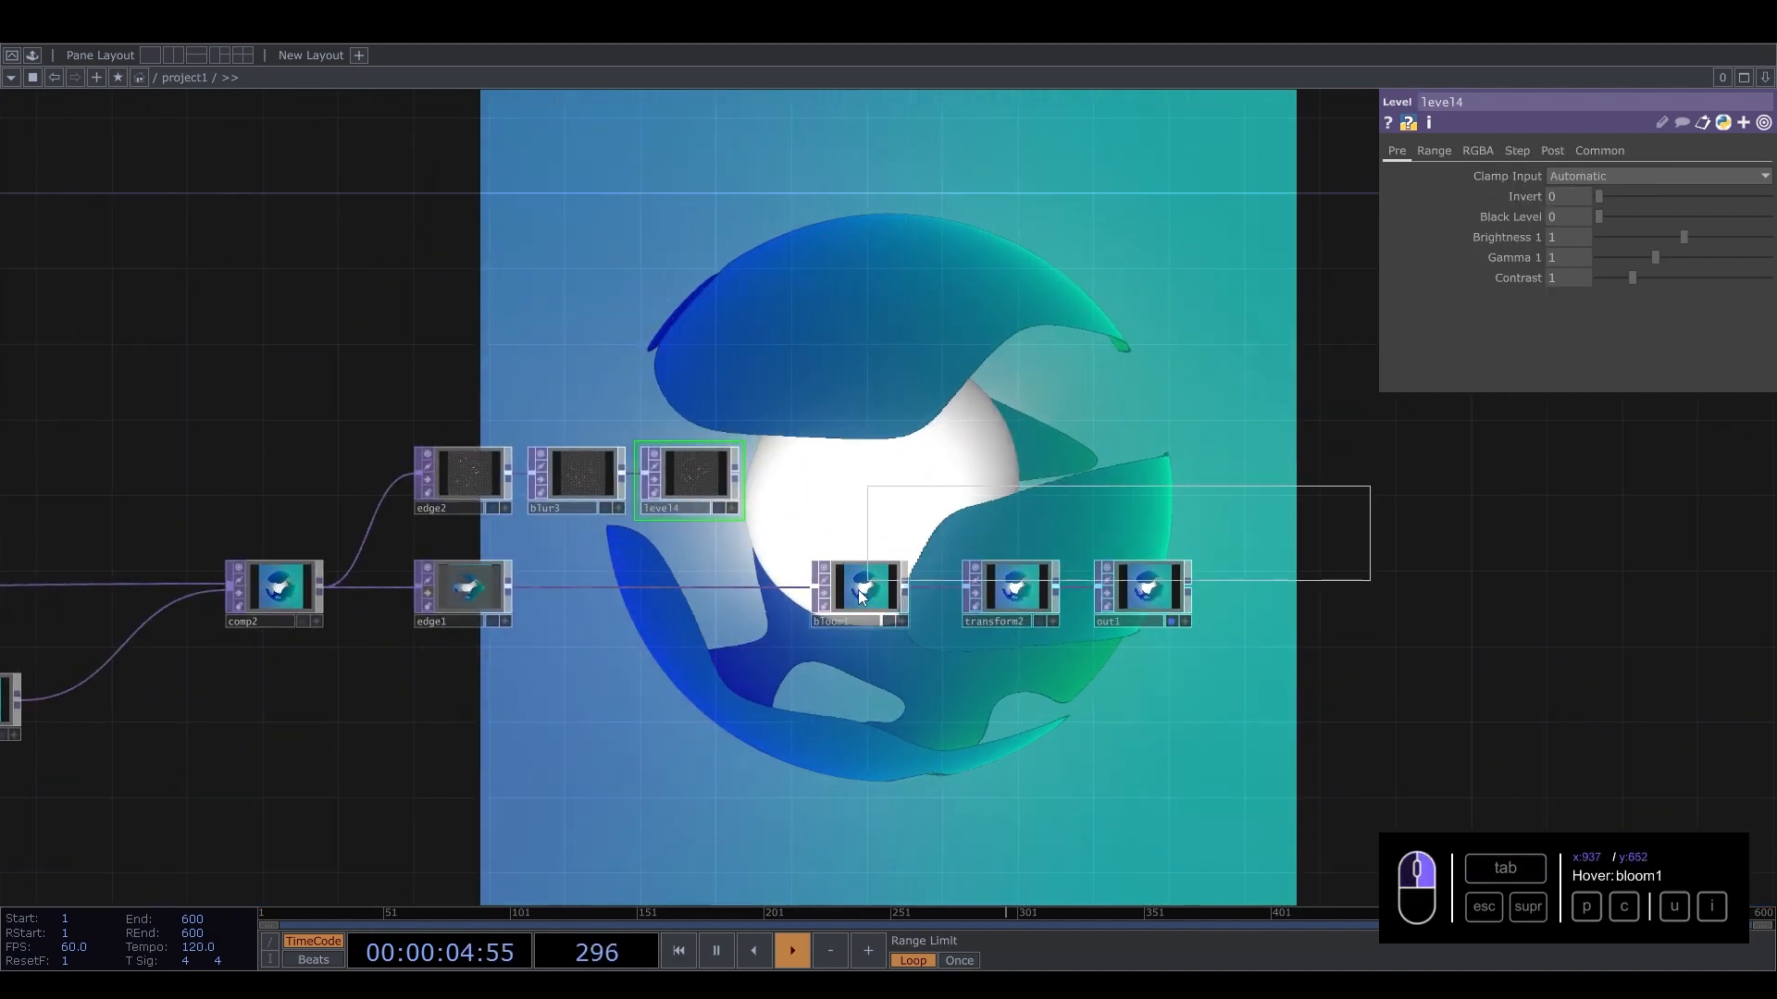
{"action": "left_click_drag", "start_coordinate": [858, 590], "coordinate": [1082, 592]}
{"action": "scroll", "coordinate": [914, 616], "scroll_direction": "up", "scroll_amount": 5}
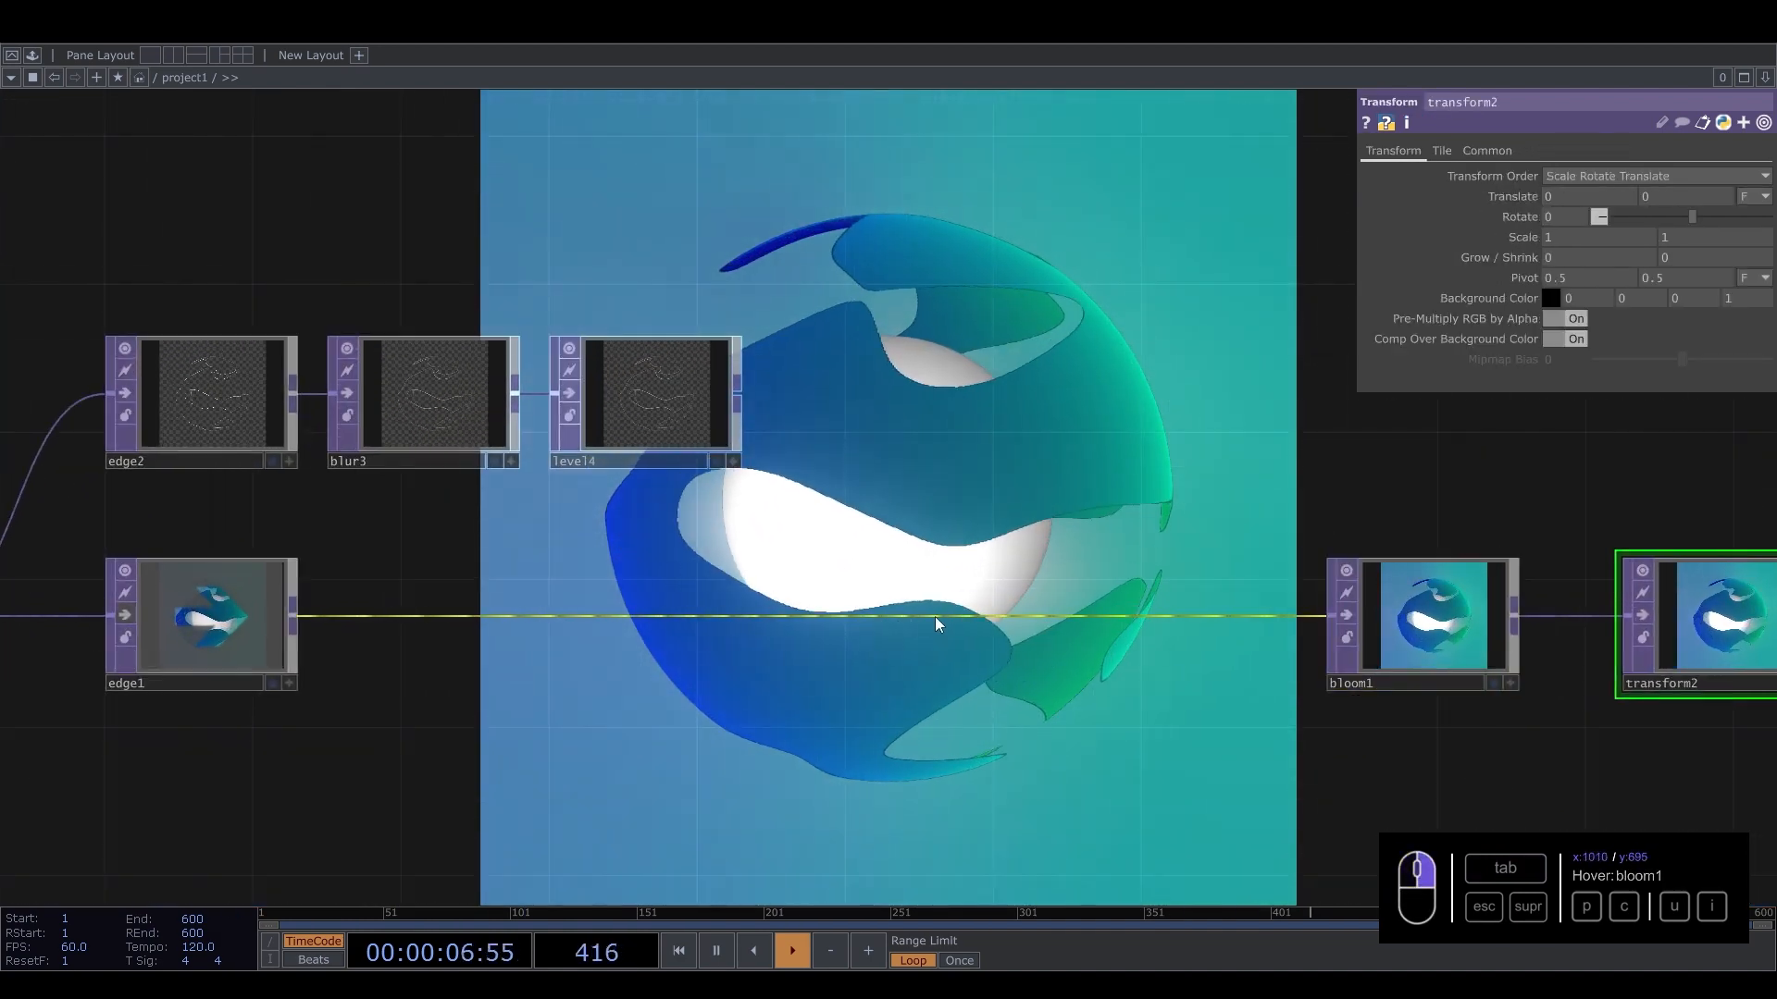
Insert a Composite TOP on the wire between edge1 and bloom1.
{"action": "right_click", "coordinate": [935, 617]}
{"action": "left_click", "coordinate": [964, 594]}
{"action": "type", "text": "com"}
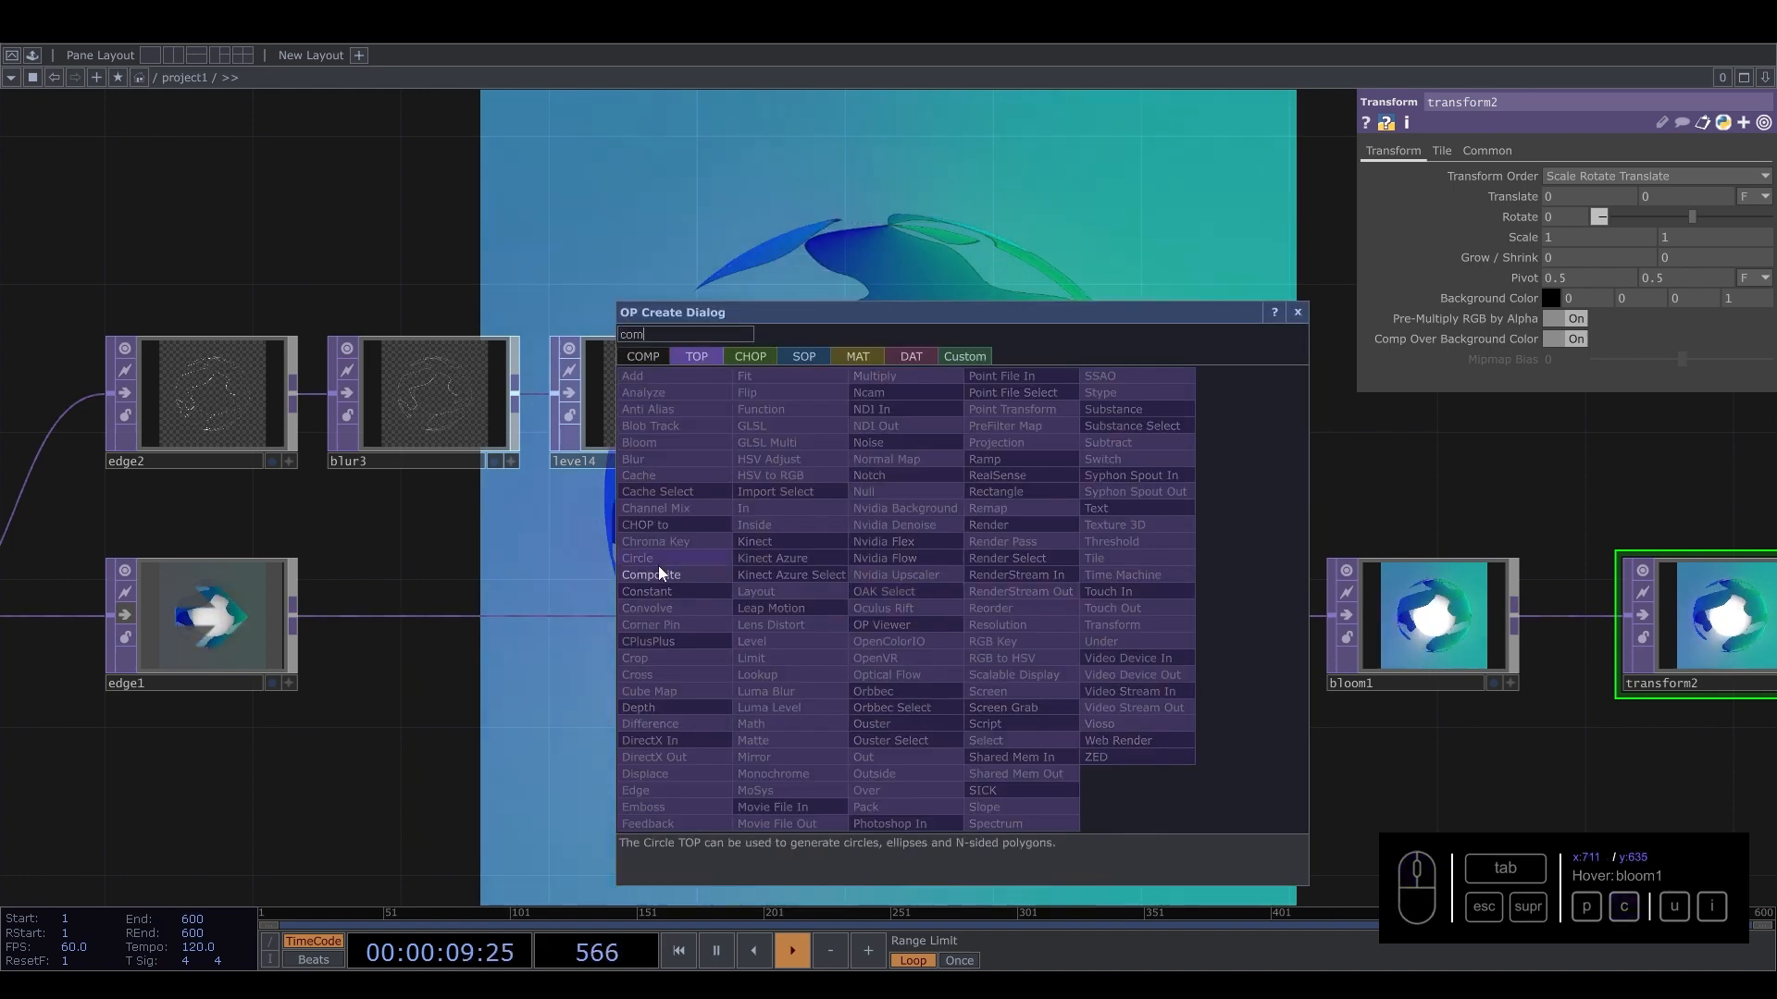
{"action": "left_click", "coordinate": [658, 566]}
{"action": "left_click", "coordinate": [953, 616]}
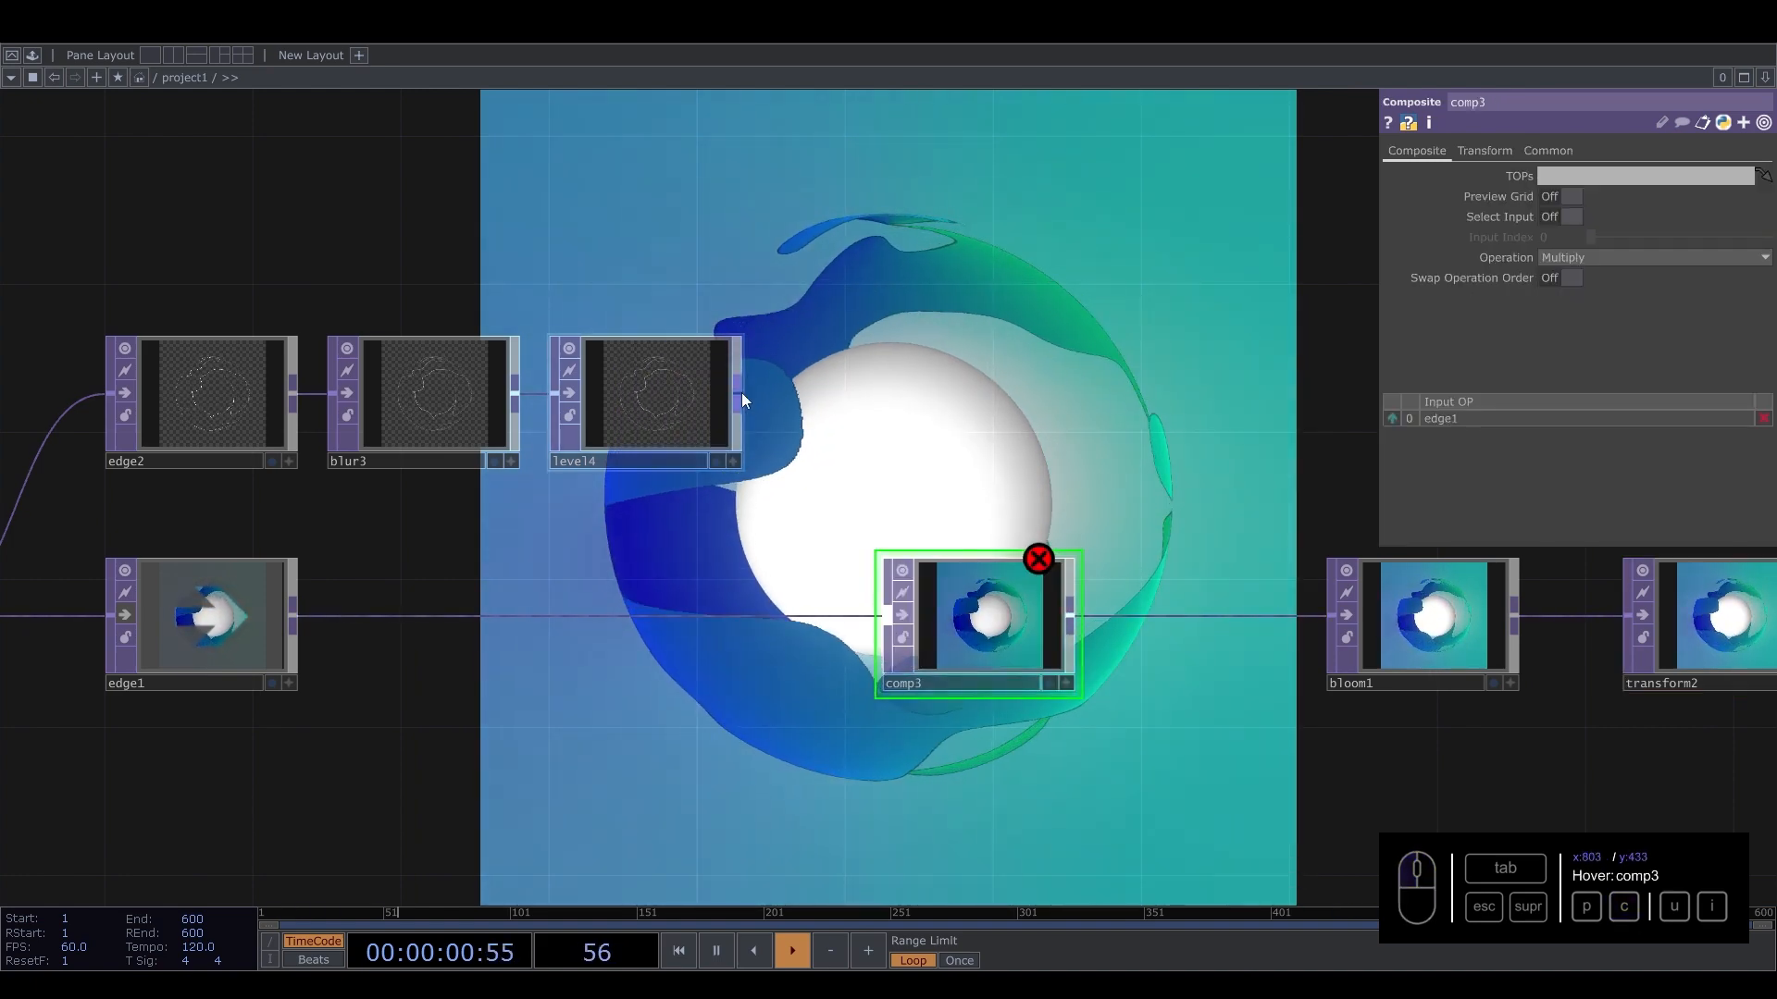
Connect level4 into comp3 as its second input and set comp3's Operation to Screen.
{"action": "left_click_drag", "start_coordinate": [865, 603], "coordinate": [1018, 632]}
{"action": "left_click", "coordinate": [1621, 252]}
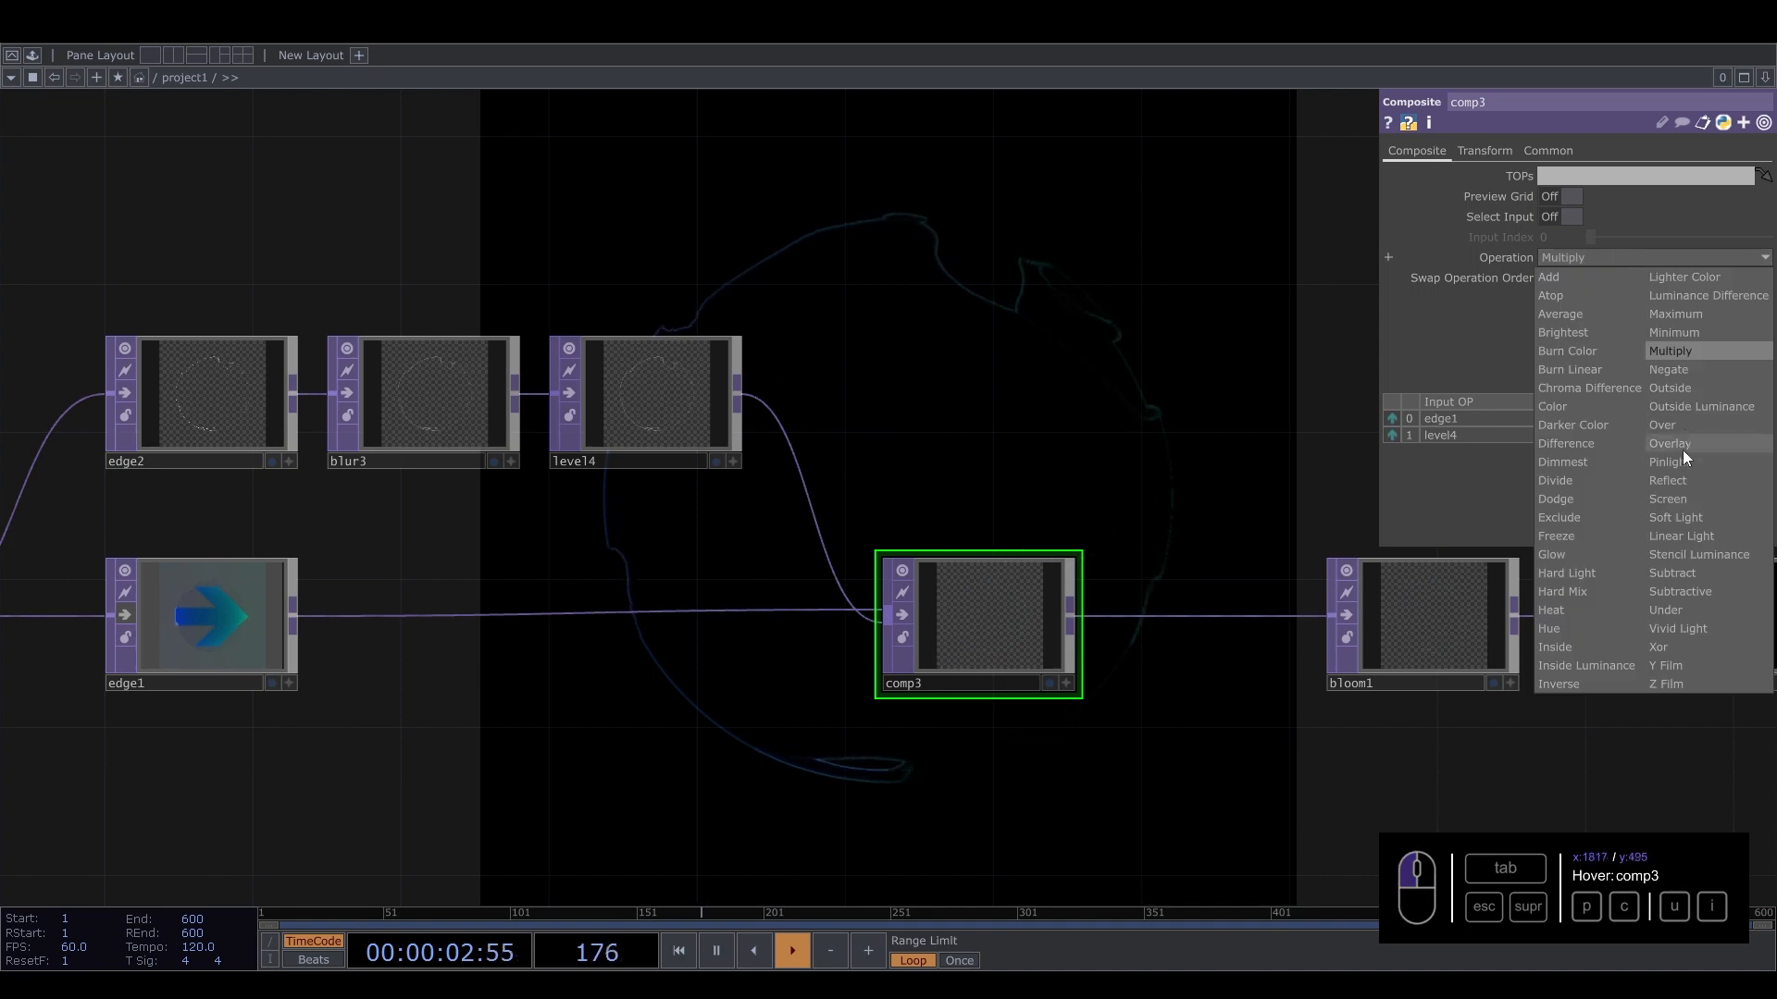
{"action": "left_click", "coordinate": [1673, 498]}
Set blur3's Filter Size to 14 and Pre-Shrink to 3.
{"action": "left_click_drag", "start_coordinate": [1005, 353], "coordinate": [1350, 623]}
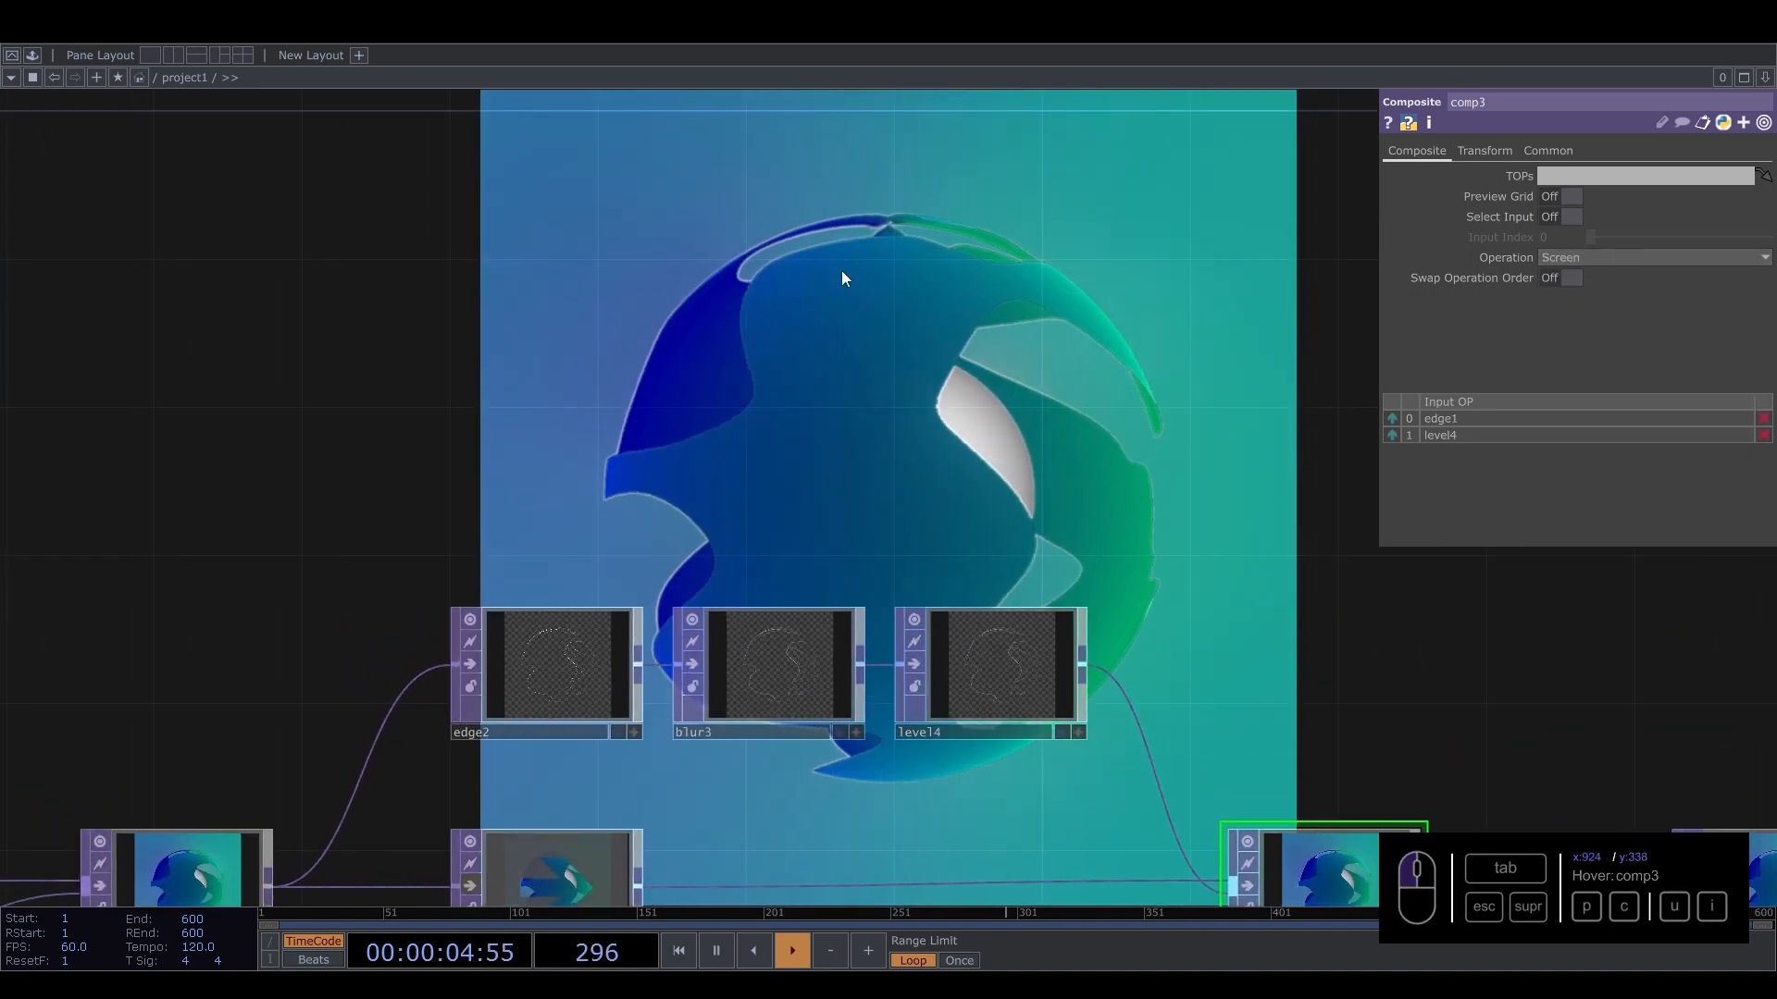
{"action": "left_click", "coordinate": [785, 659]}
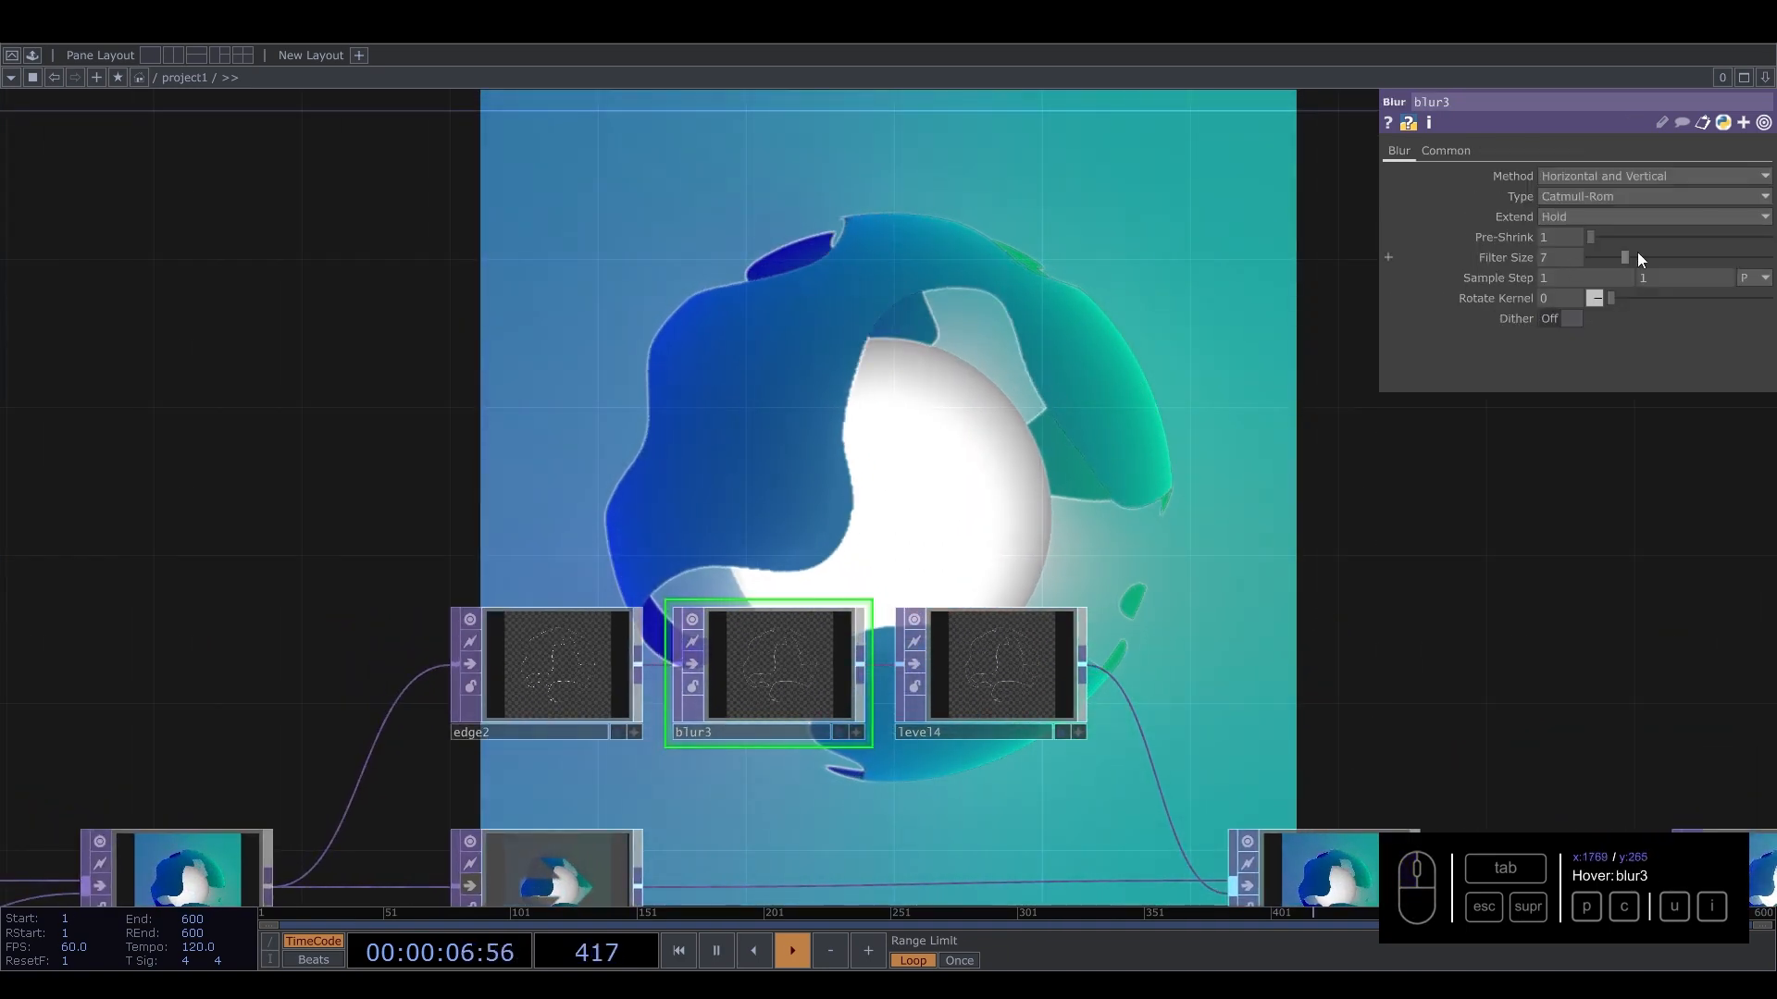
{"action": "left_click_drag", "start_coordinate": [1637, 255], "coordinate": [1682, 255]}
{"action": "left_click_drag", "start_coordinate": [1584, 226], "coordinate": [1665, 277]}
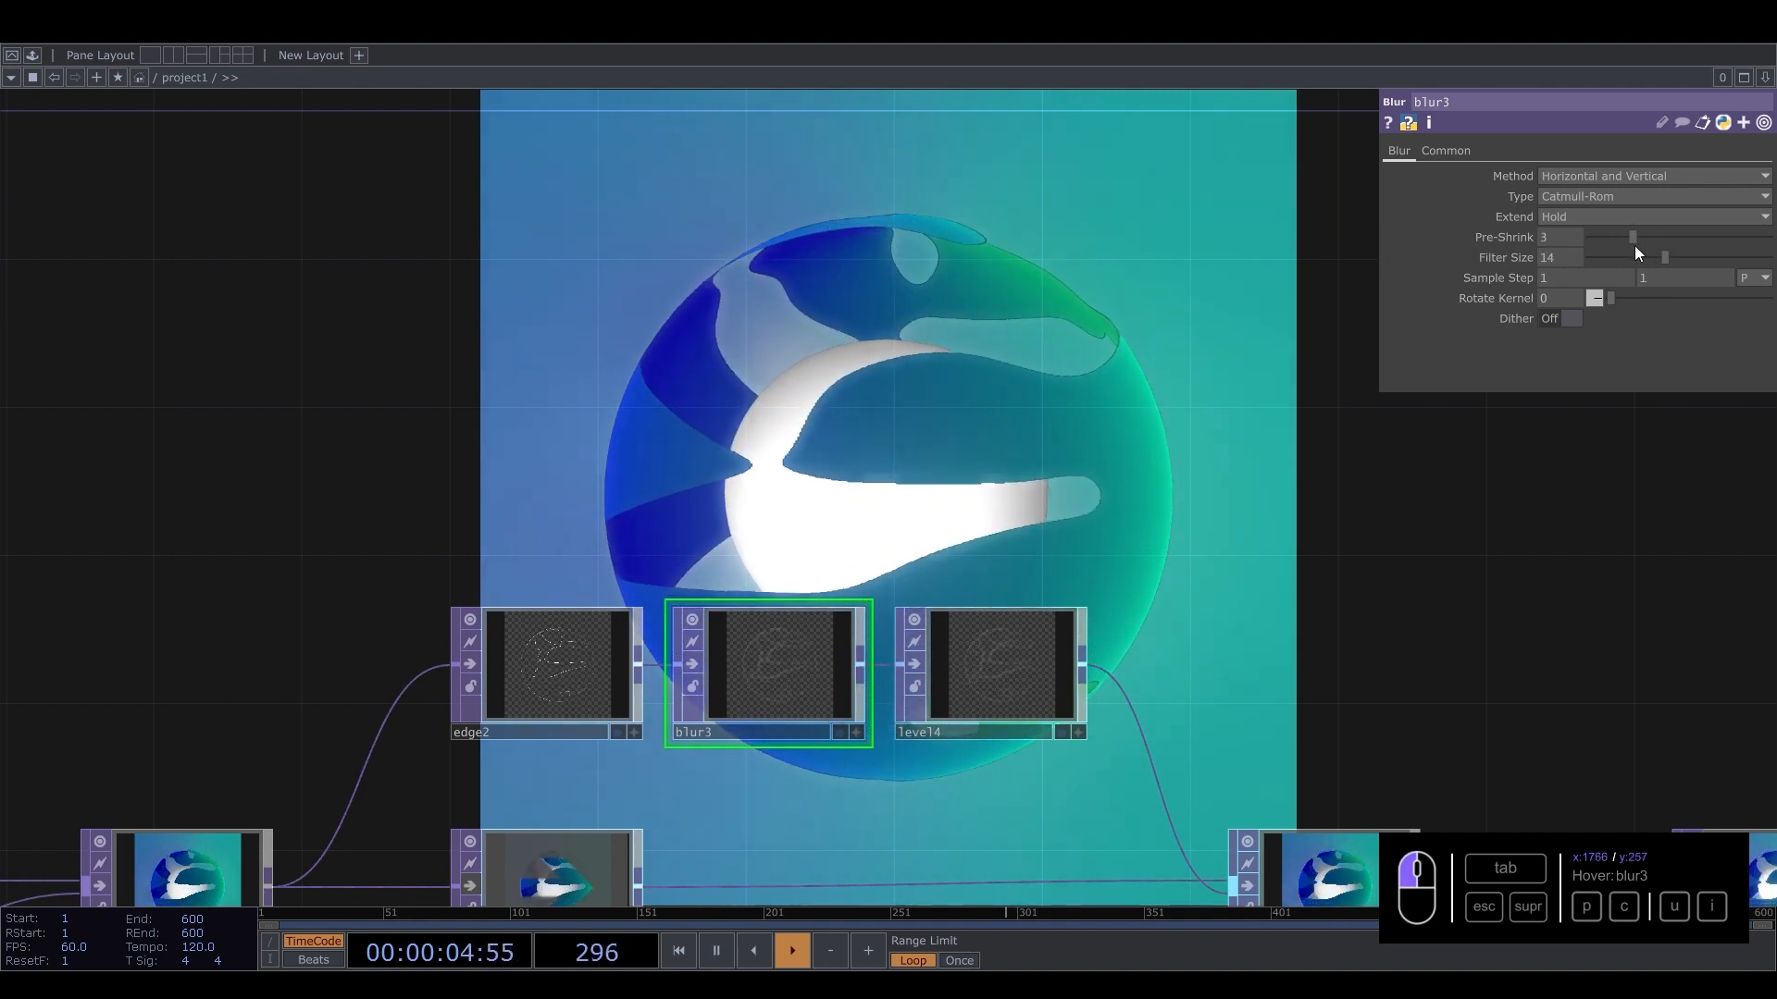
Set level4's Opacity on the Post page to 0.848.
{"action": "left_click", "coordinate": [998, 630]}
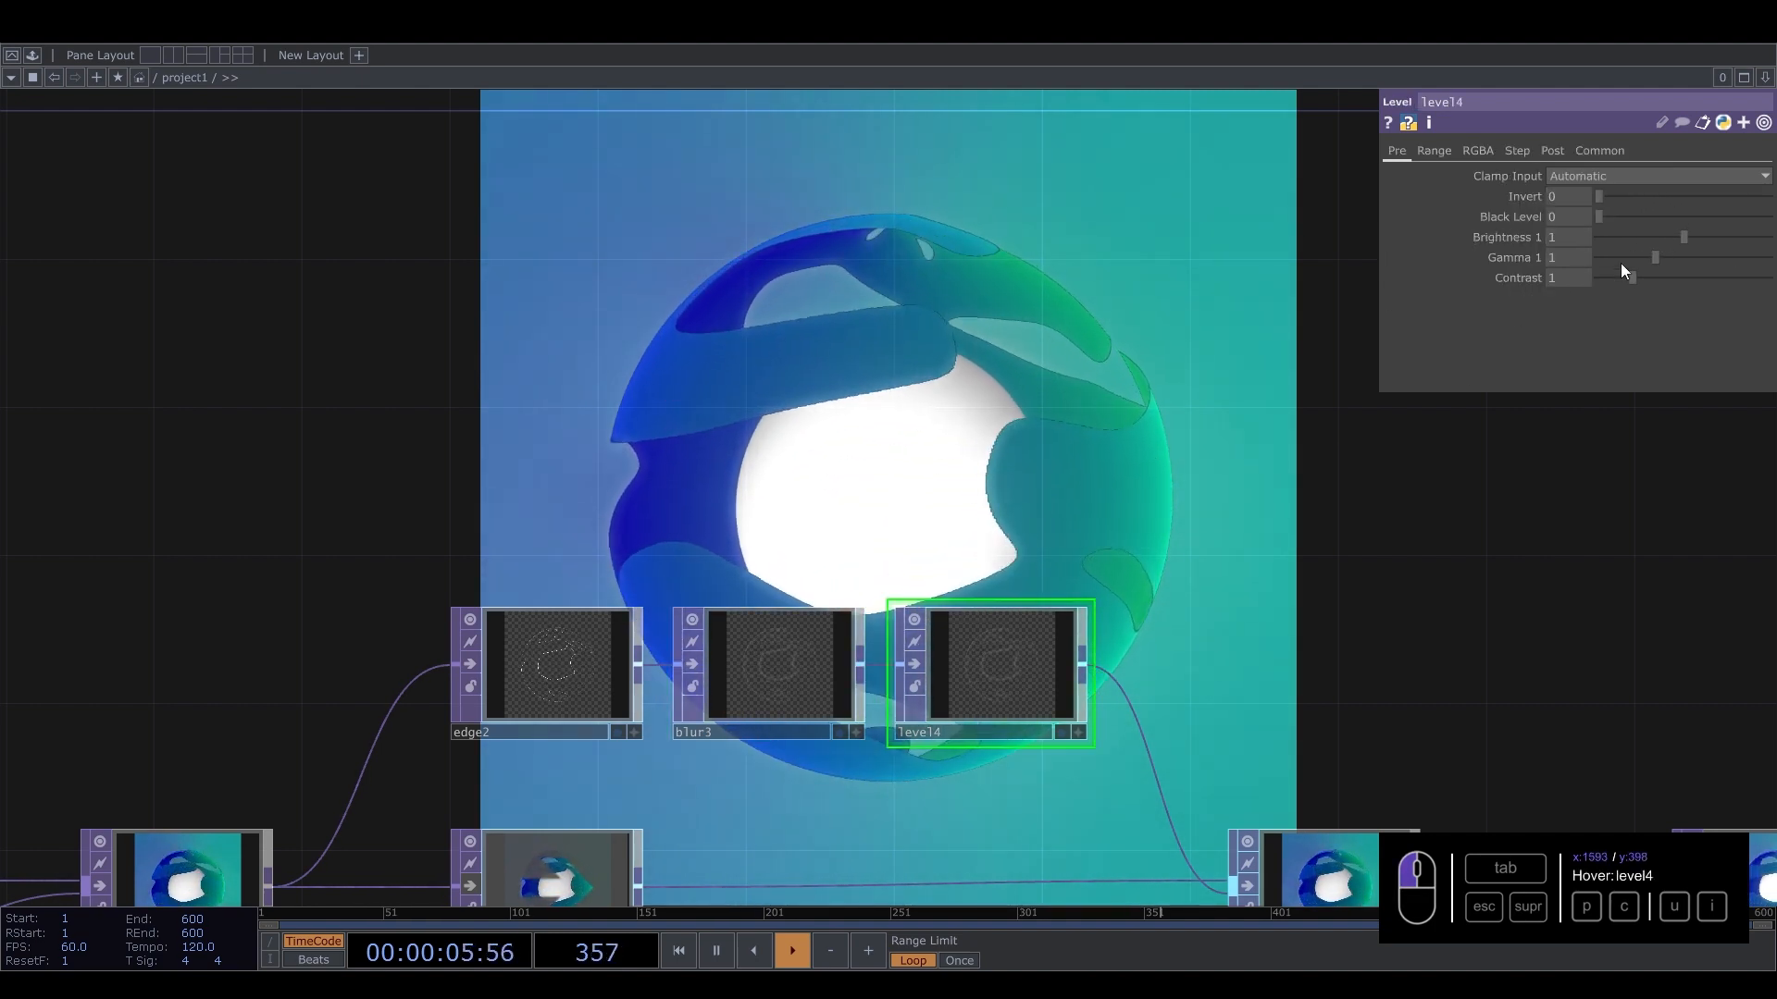
{"action": "left_click", "coordinate": [1553, 150]}
{"action": "mouse_move", "coordinate": [1757, 198]}
{"action": "left_mouse_down"}
{"action": "mouse_move", "coordinate": [1724, 196]}
{"action": "mouse_move", "coordinate": [1743, 196]}
{"action": "left_mouse_up"}
{"action": "left_click_drag", "start_coordinate": [861, 721], "coordinate": [1014, 598]}
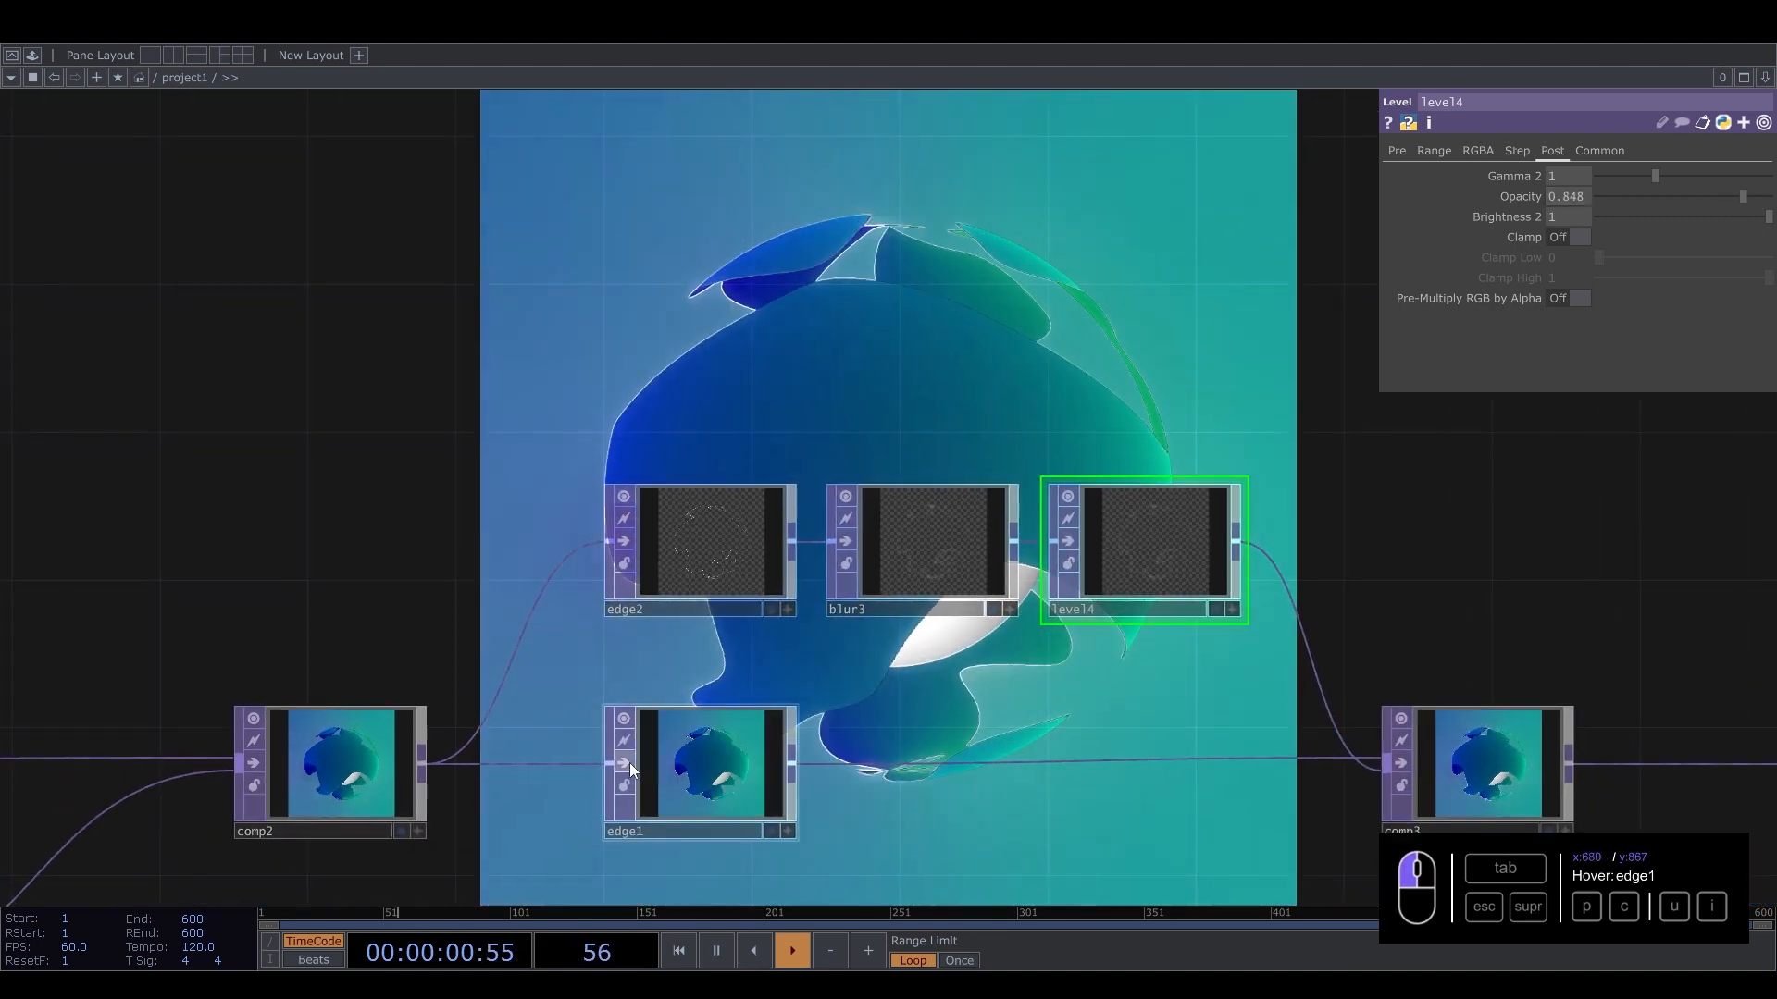
Set edge1's Edge Color alpha to 0.71.
{"action": "left_click", "coordinate": [718, 772]}
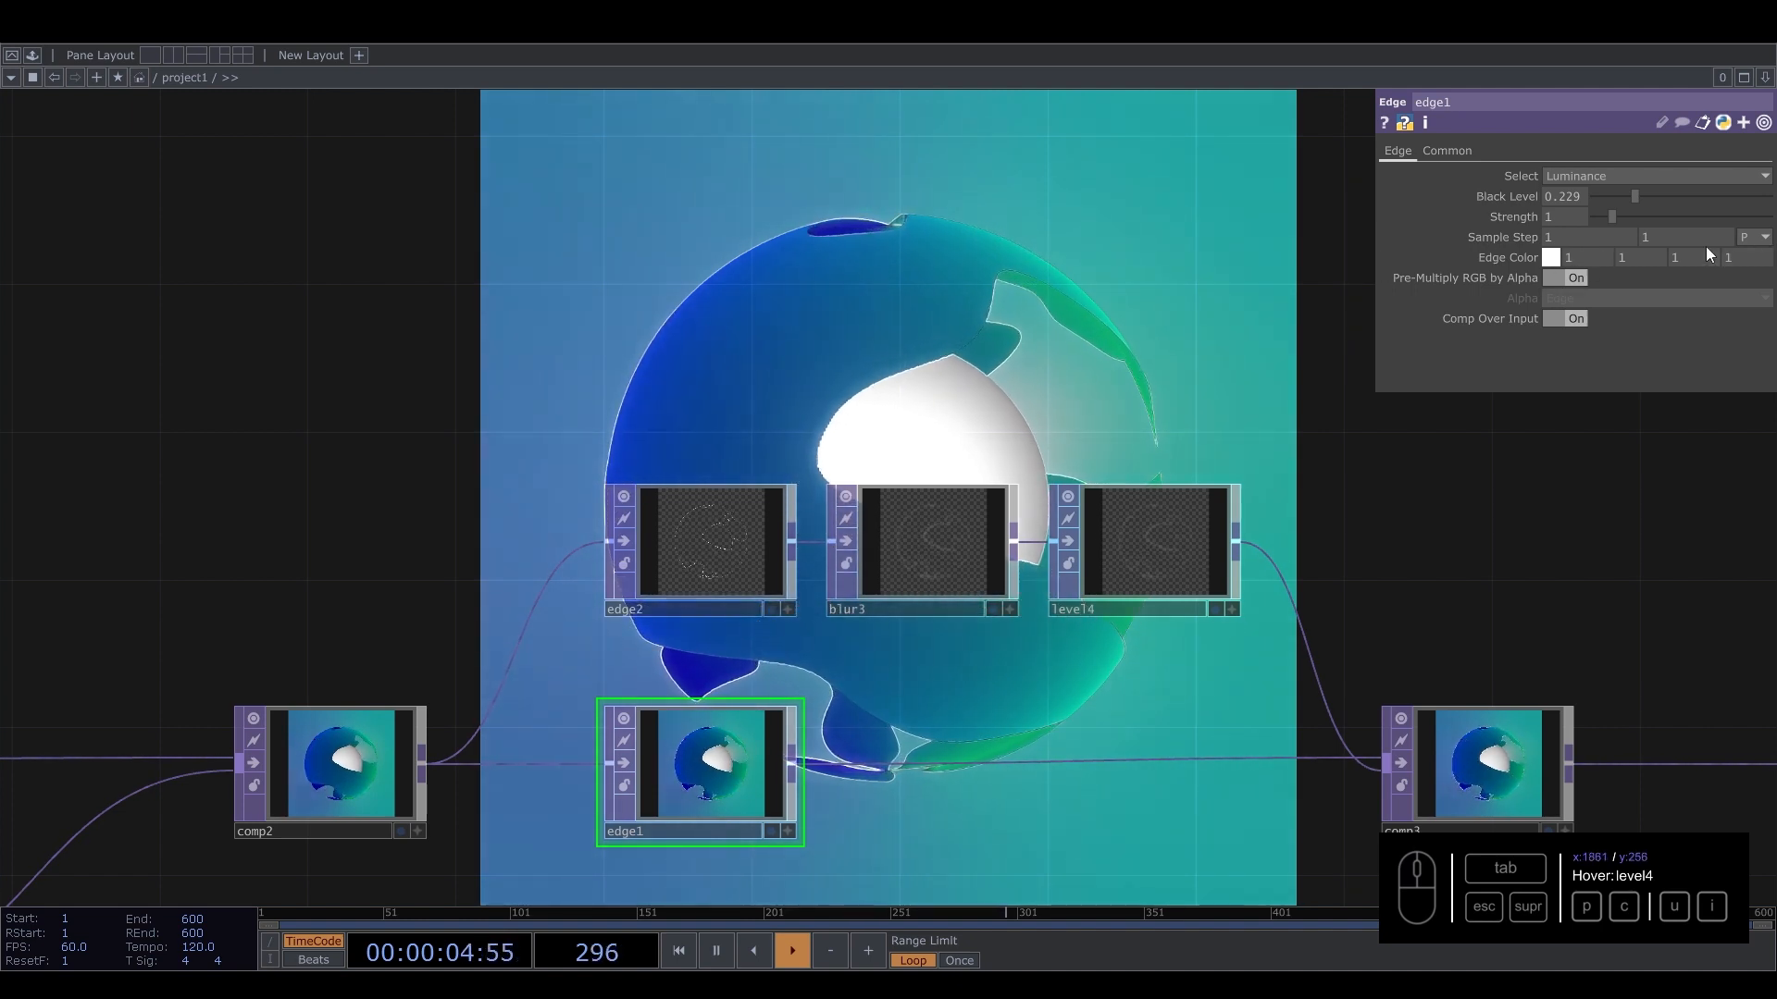
{"action": "middle_click_drag", "start_coordinate": [1749, 282], "coordinate": [1239, 277]}
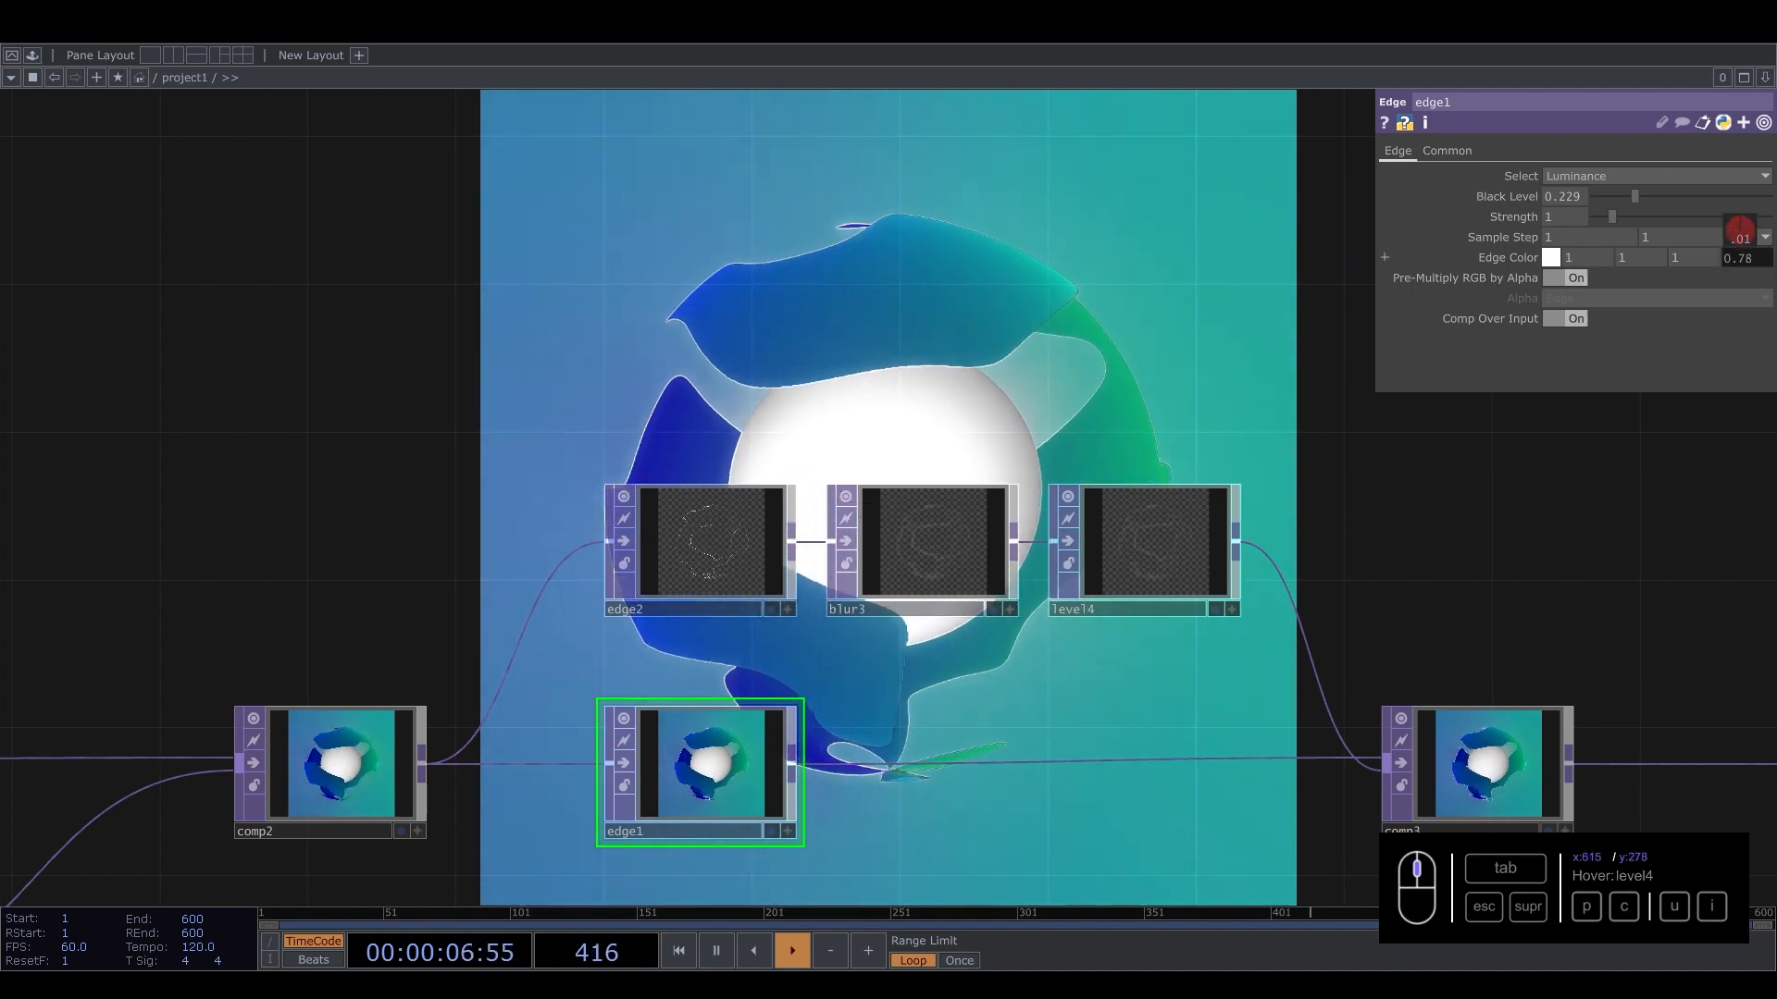
{"action": "middle_click_drag", "start_coordinate": [1740, 233], "coordinate": [1665, 233]}
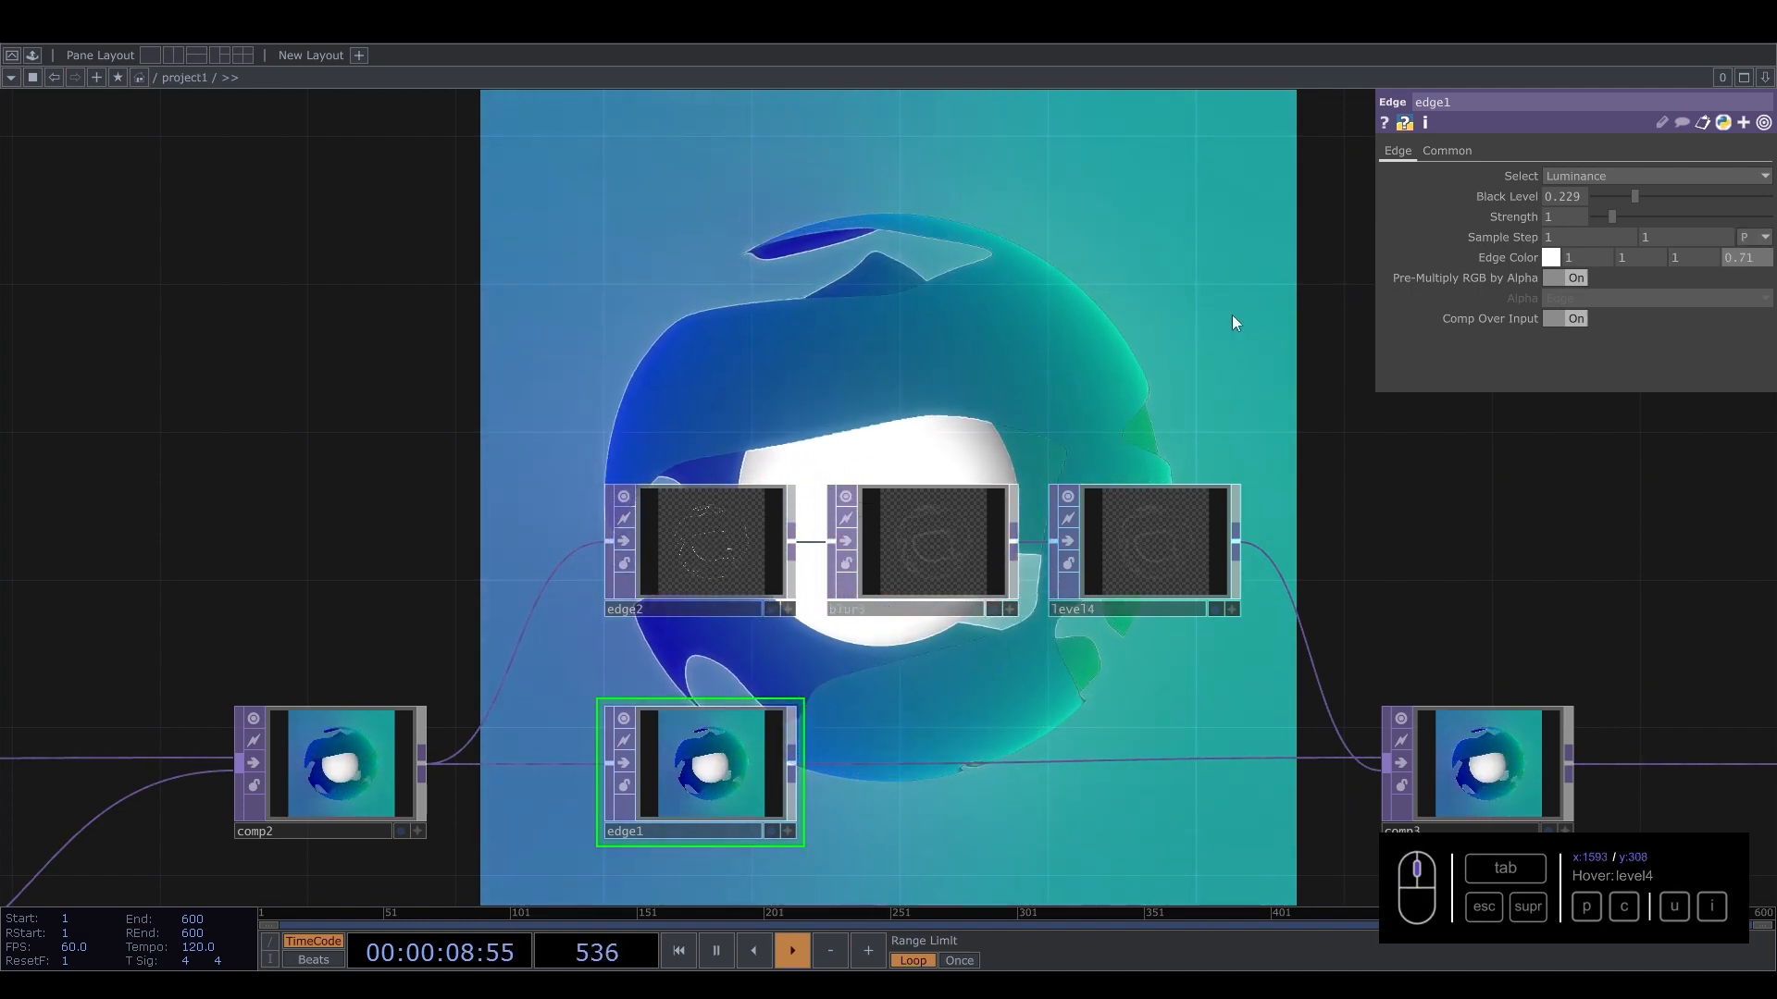
Rearrange comp3, bloom1, transform2 and out1 into a row aligned with the edge branches.
{"action": "left_click_drag", "start_coordinate": [1000, 398], "coordinate": [1093, 671]}
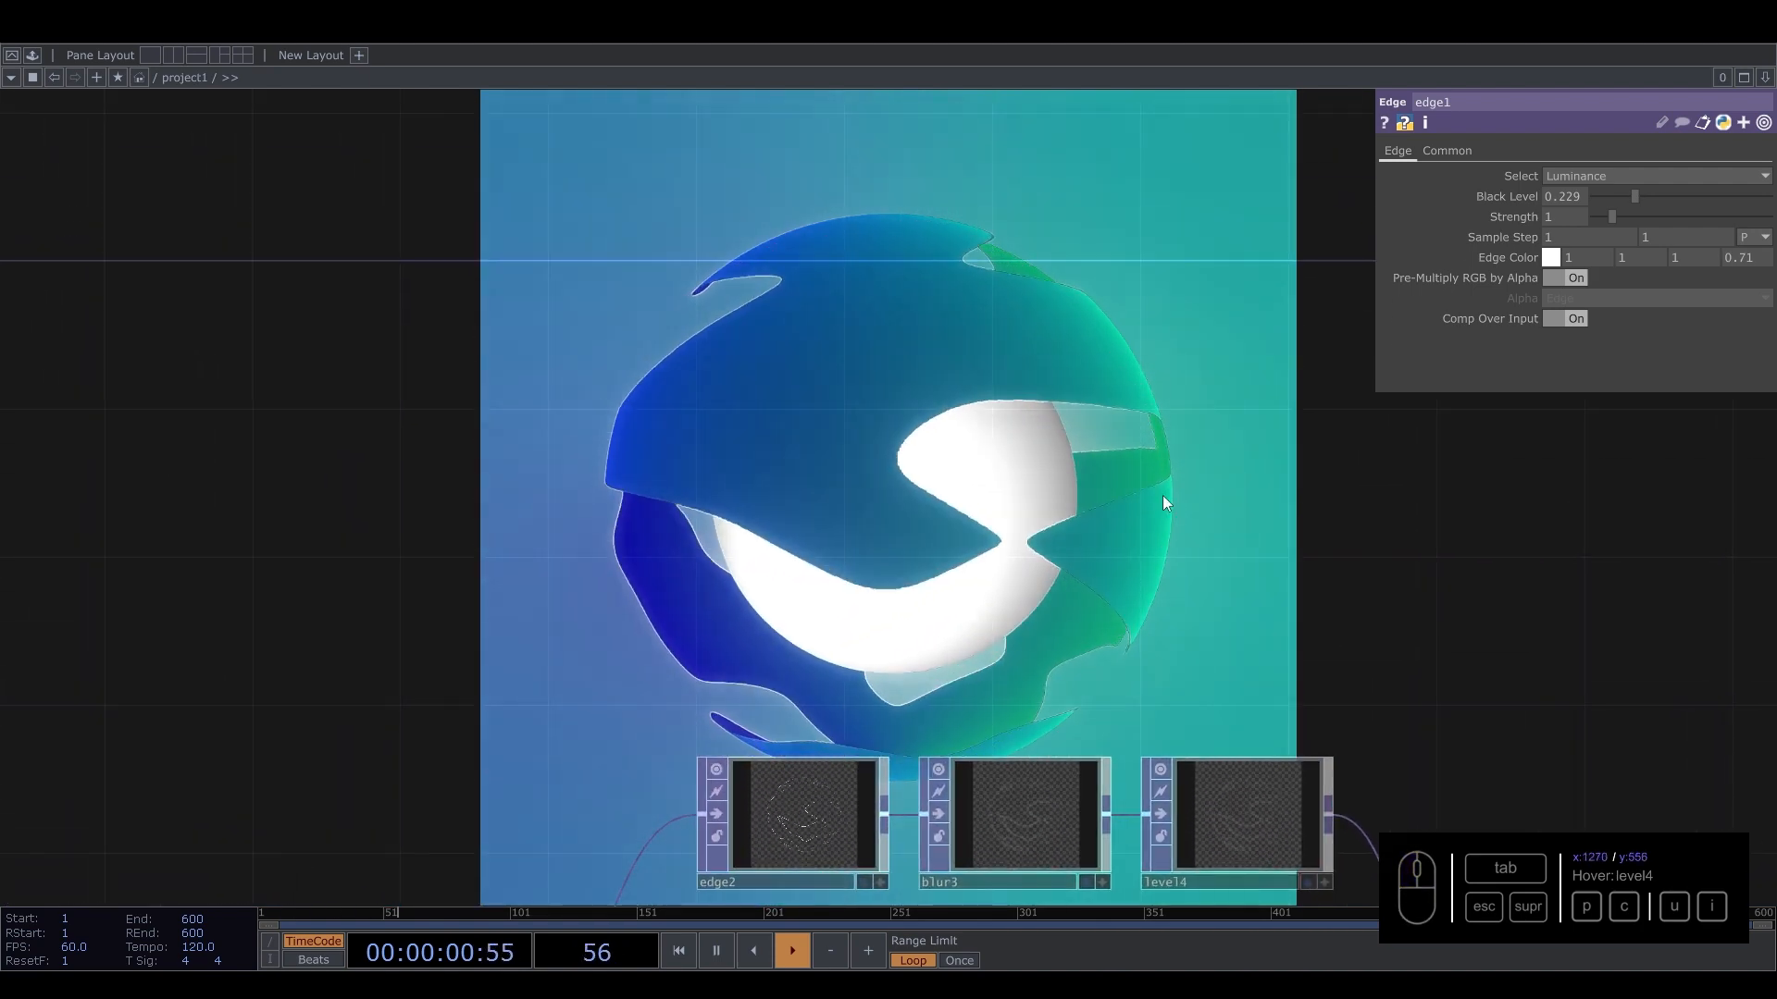
{"action": "scroll", "coordinate": [961, 581], "scroll_direction": "down", "scroll_amount": 6}
{"action": "left_click_drag", "start_coordinate": [1148, 499], "coordinate": [792, 431]}
{"action": "scroll", "coordinate": [901, 612], "scroll_direction": "up", "scroll_amount": 2}
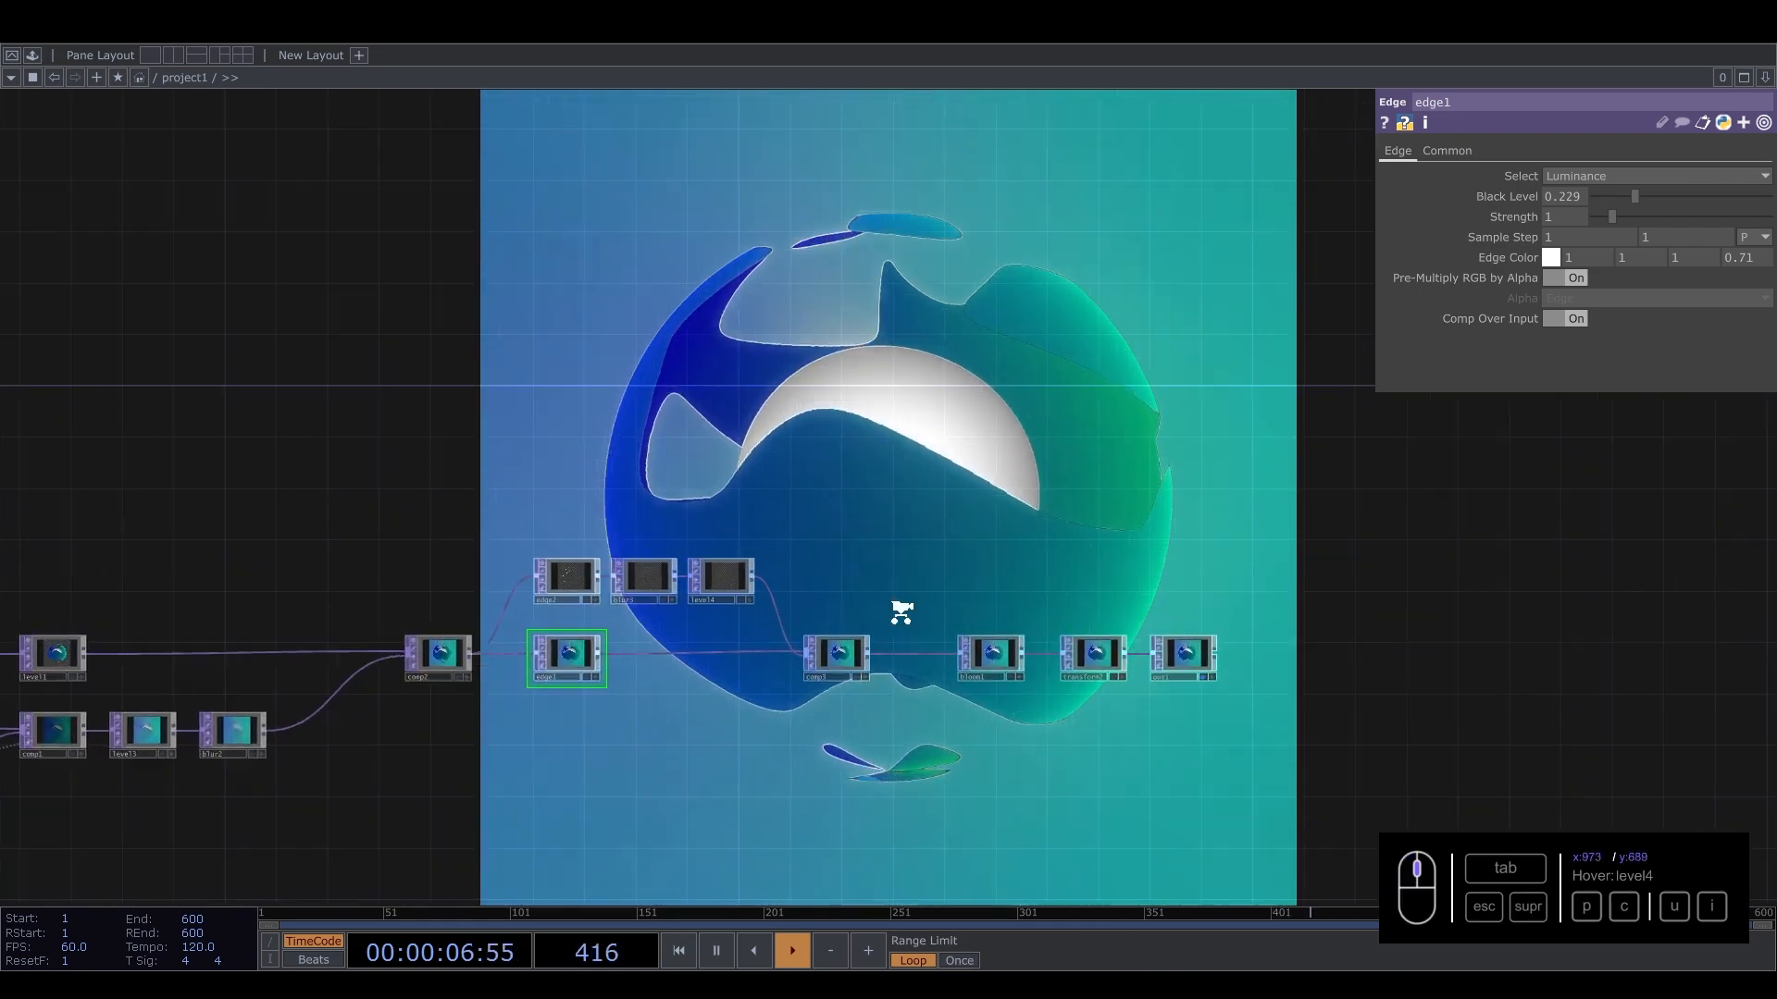
{"action": "scroll", "coordinate": [901, 612], "scroll_direction": "up", "scroll_amount": 1}
{"action": "left_click_drag", "start_coordinate": [965, 429], "coordinate": [1002, 455]}
{"action": "left_click_drag", "start_coordinate": [962, 520], "coordinate": [889, 472]}
{"action": "left_click_drag", "start_coordinate": [944, 503], "coordinate": [784, 439]}
{"action": "left_click_drag", "start_coordinate": [818, 602], "coordinate": [782, 602]}
Give bloom1 a purple node colour and nudge it into line.
{"action": "key", "text": "c"}
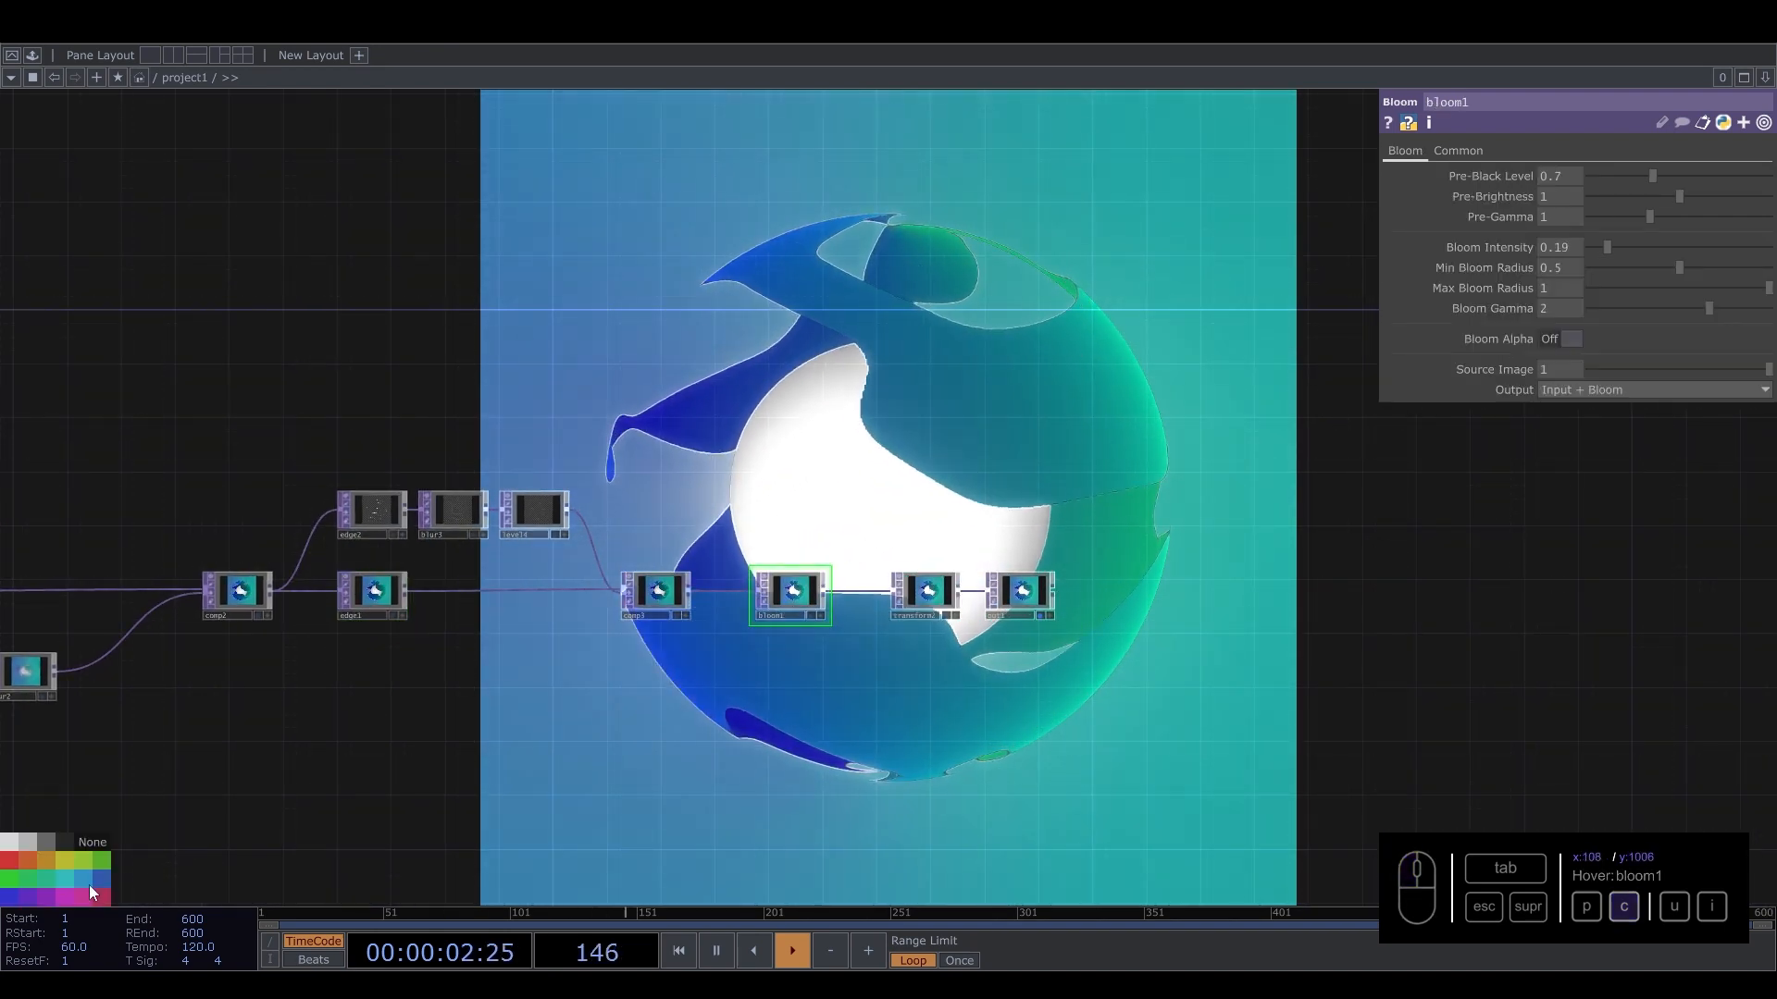
{"action": "left_click", "coordinate": [26, 897]}
{"action": "scroll", "coordinate": [853, 559], "scroll_direction": "up", "scroll_amount": 3}
{"action": "left_click_drag", "start_coordinate": [737, 638], "coordinate": [667, 646]}
Move out1 far to the right of transform2, leaving a gap in the chain.
{"action": "scroll", "coordinate": [667, 647], "scroll_direction": "down", "scroll_amount": 1}
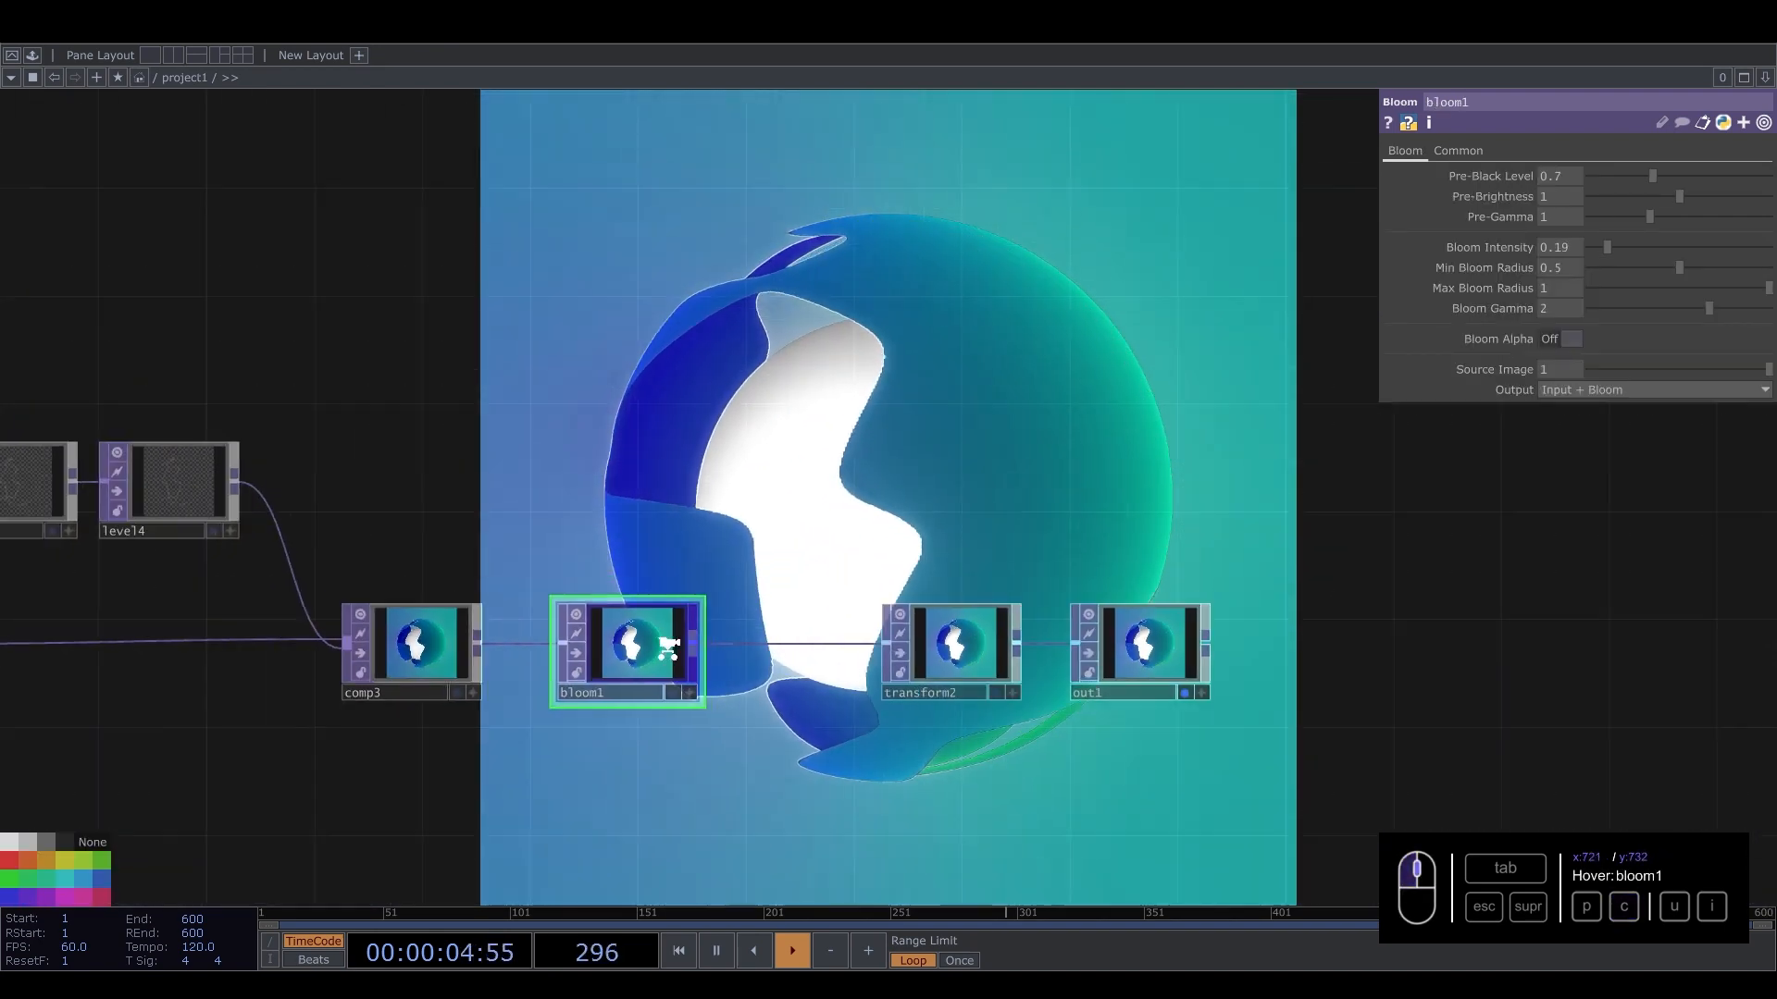
{"action": "scroll", "coordinate": [667, 647], "scroll_direction": "down", "scroll_amount": 3}
{"action": "left_click_drag", "start_coordinate": [953, 571], "coordinate": [775, 570]}
{"action": "scroll", "coordinate": [734, 647], "scroll_direction": "up", "scroll_amount": 3}
{"action": "left_click_drag", "start_coordinate": [609, 653], "coordinate": [476, 650]}
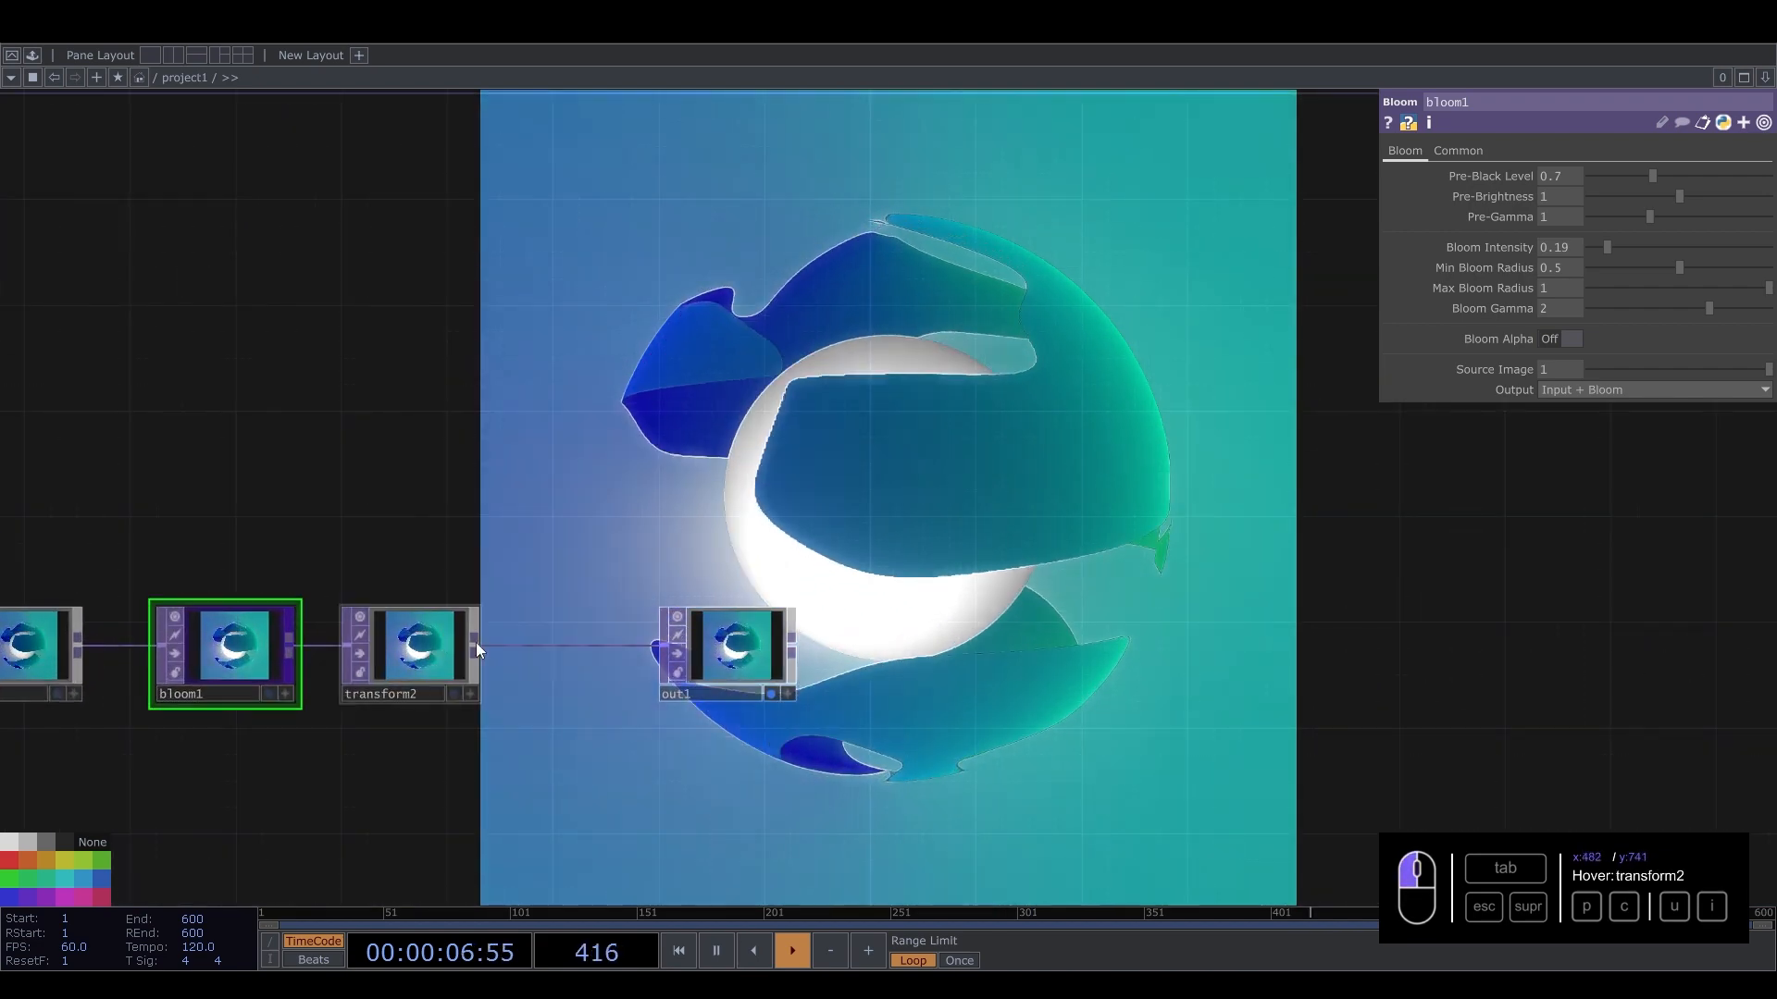
{"action": "right_click_drag", "start_coordinate": [614, 546], "coordinate": [845, 740]}
{"action": "left_click_drag", "start_coordinate": [731, 662], "coordinate": [1637, 636]}
{"action": "scroll", "coordinate": [1037, 625], "scroll_direction": "down", "scroll_amount": 2}
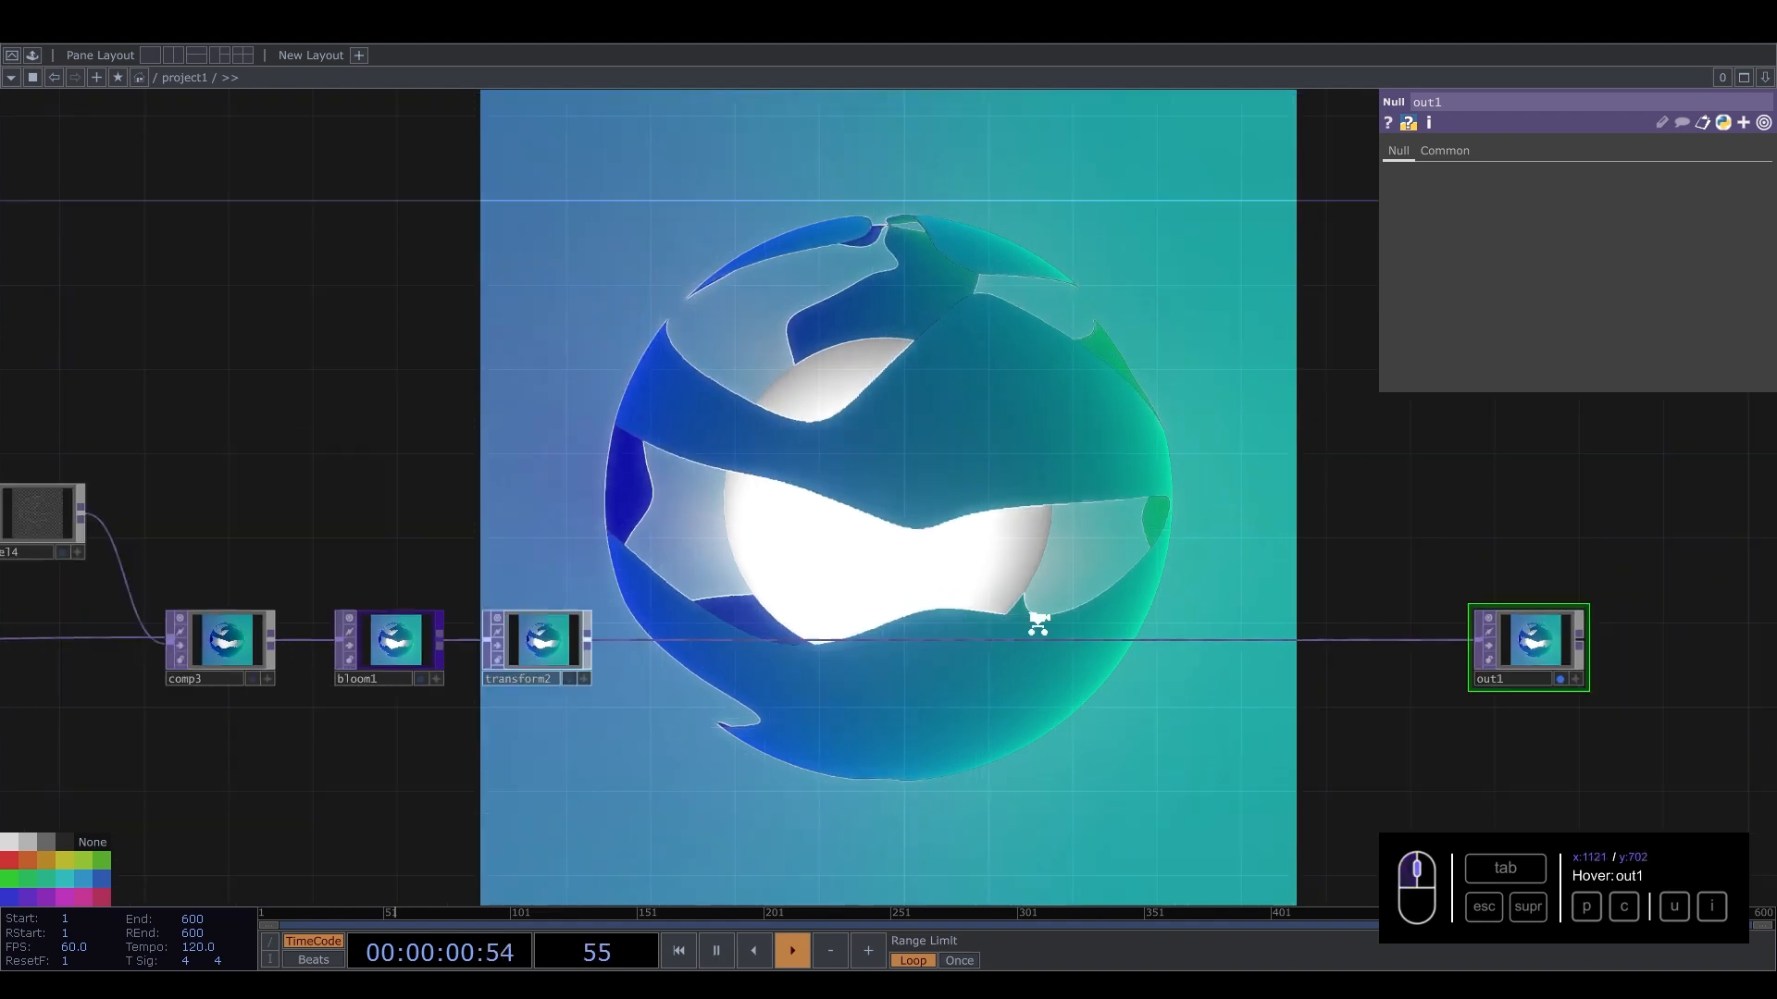
{"action": "scroll", "coordinate": [1037, 624], "scroll_direction": "down", "scroll_amount": 2}
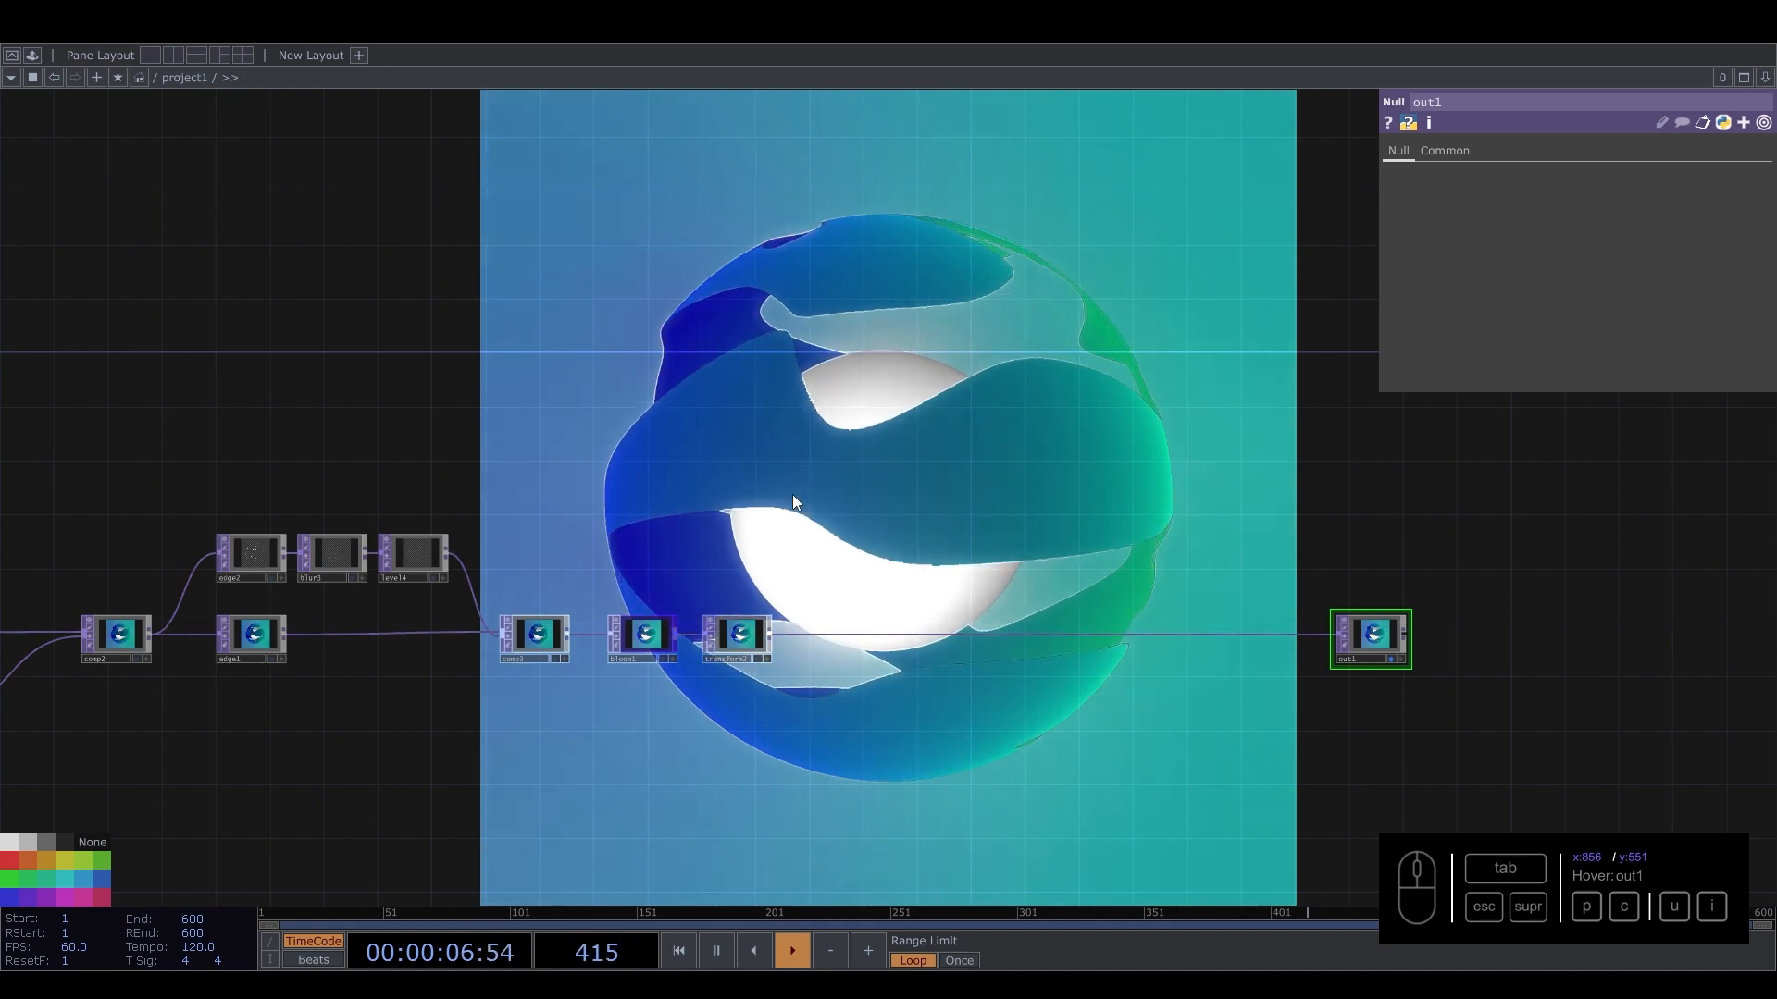
{"action": "left_click_drag", "start_coordinate": [740, 485], "coordinate": [1444, 477]}
{"action": "left_click_drag", "start_coordinate": [592, 491], "coordinate": [167, 480]}
{"action": "left_click_drag", "start_coordinate": [1203, 476], "coordinate": [548, 486]}
{"action": "scroll", "coordinate": [787, 556], "scroll_direction": "up", "scroll_amount": 4}
{"action": "left_click_drag", "start_coordinate": [644, 581], "coordinate": [649, 486]}
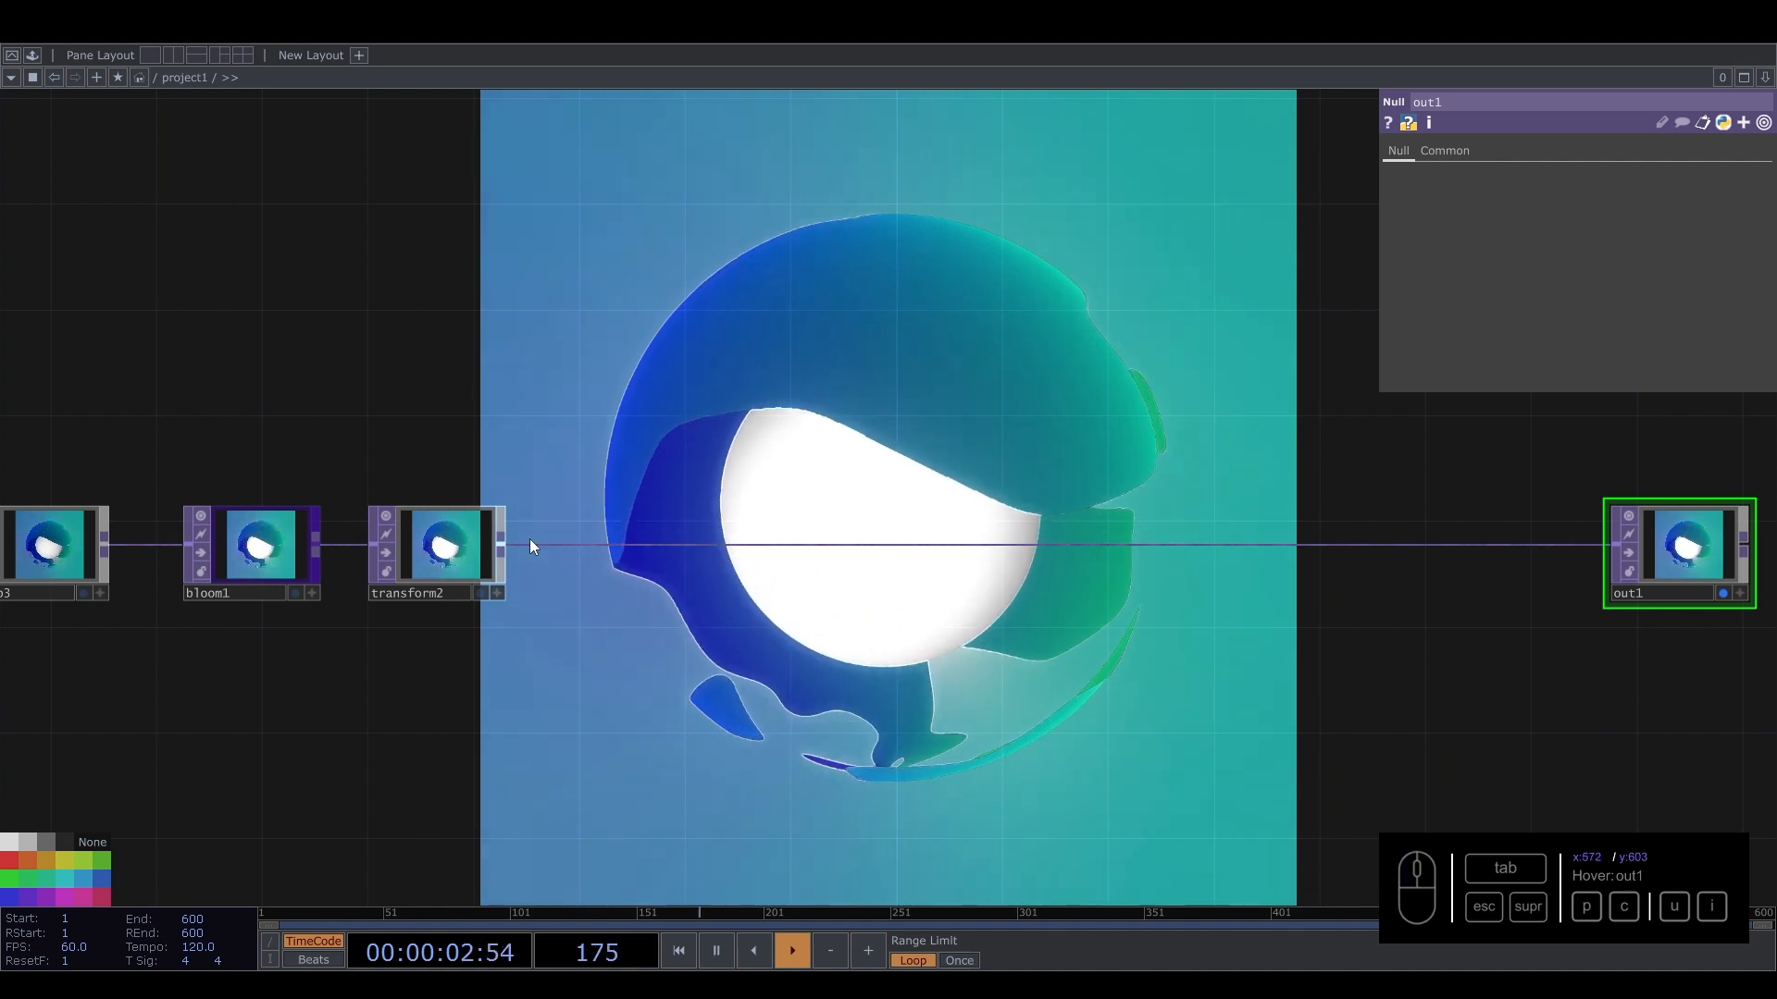
Add a Ramp TOP connected from transform2's output below the chain.
{"action": "key", "text": "Tab"}
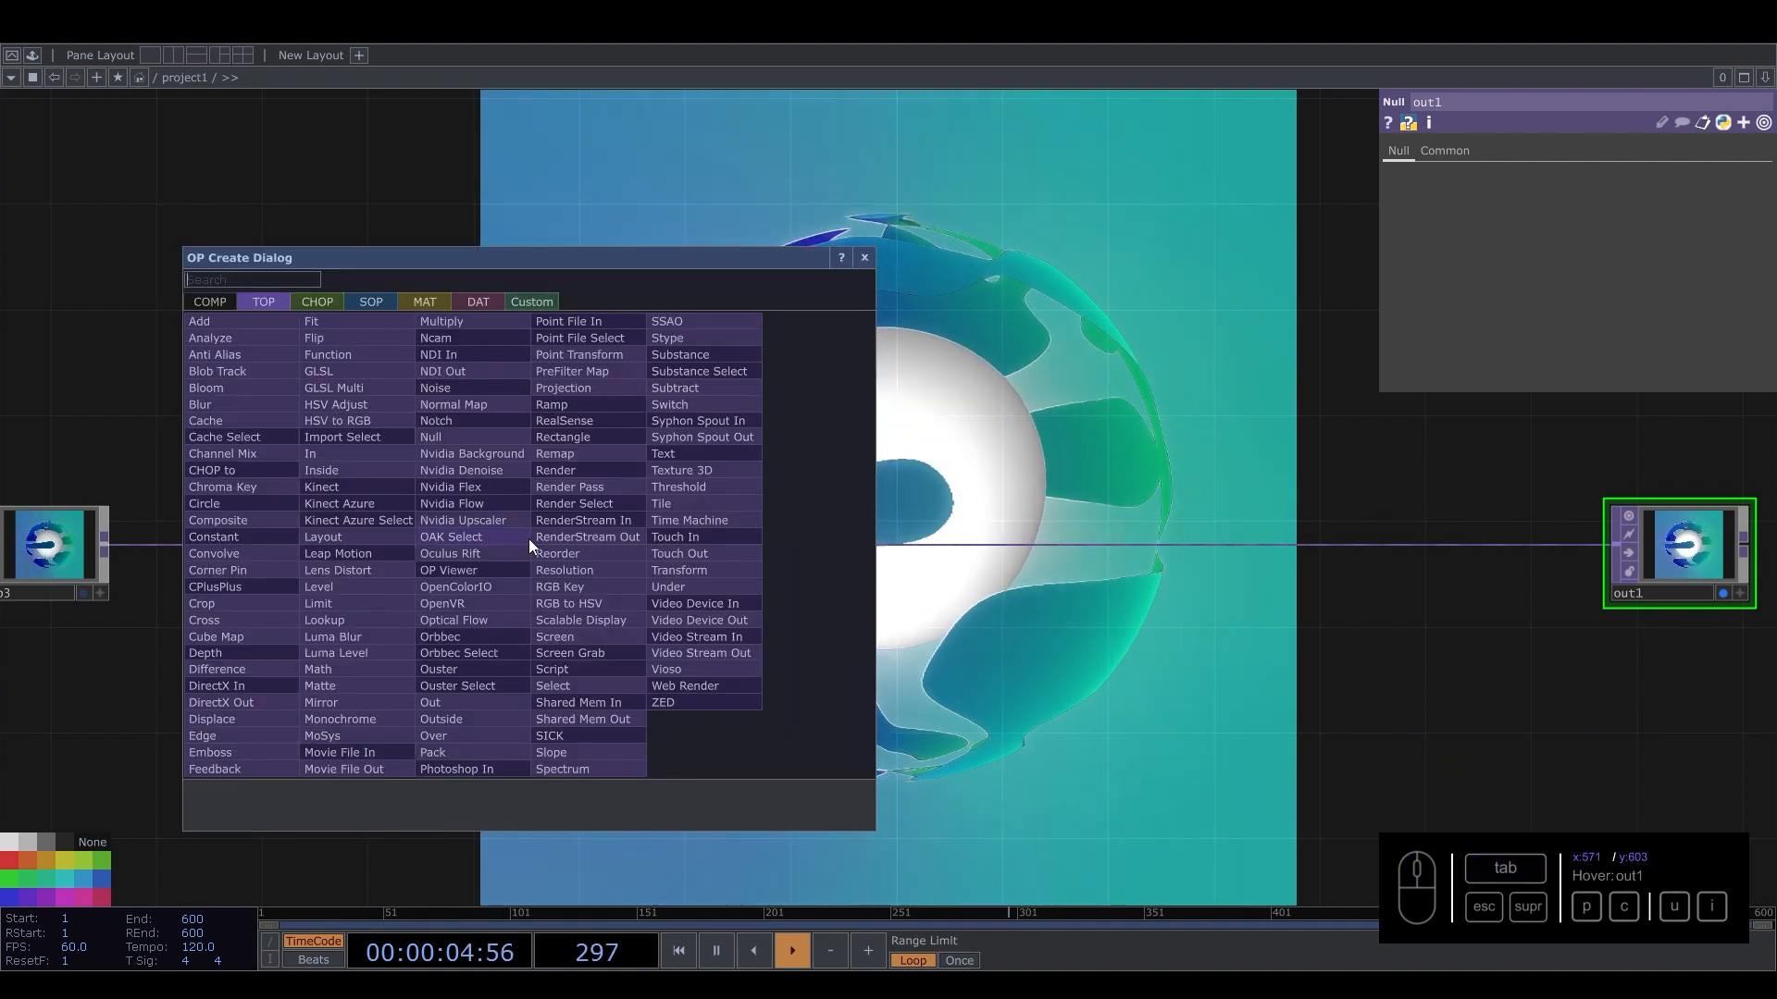
{"action": "key", "text": "Escape"}
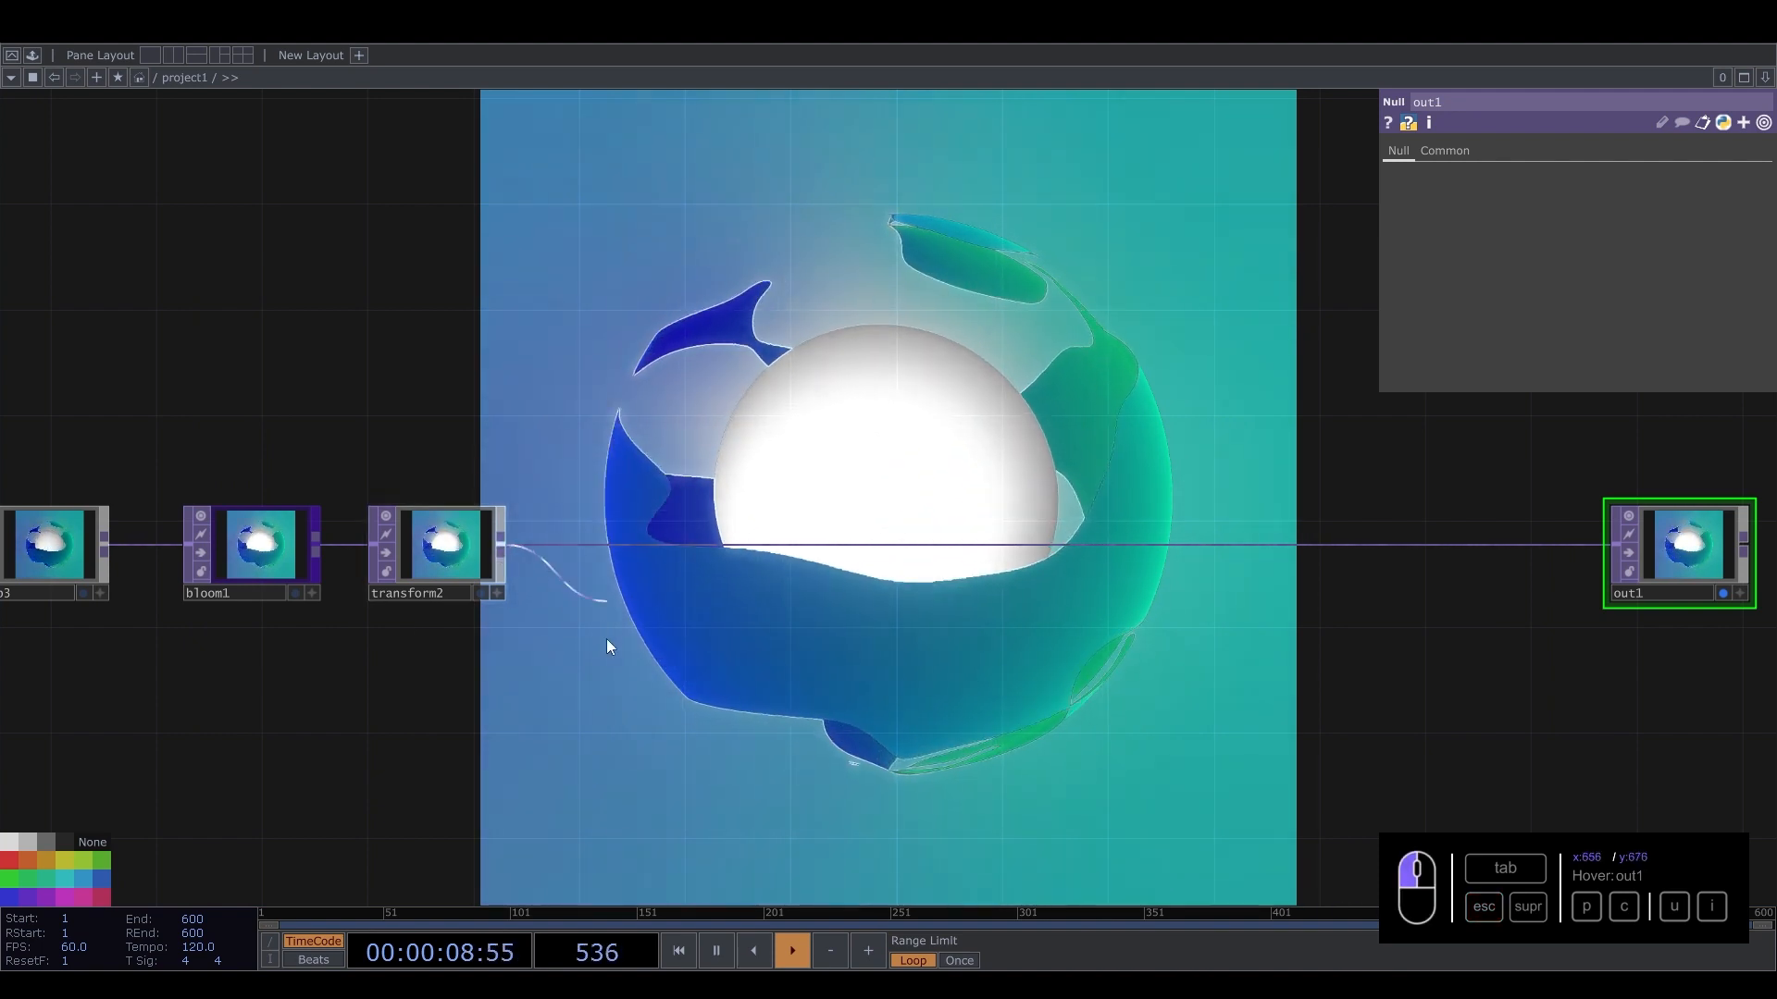
{"action": "key", "text": "Tab"}
{"action": "left_click", "coordinate": [669, 543]}
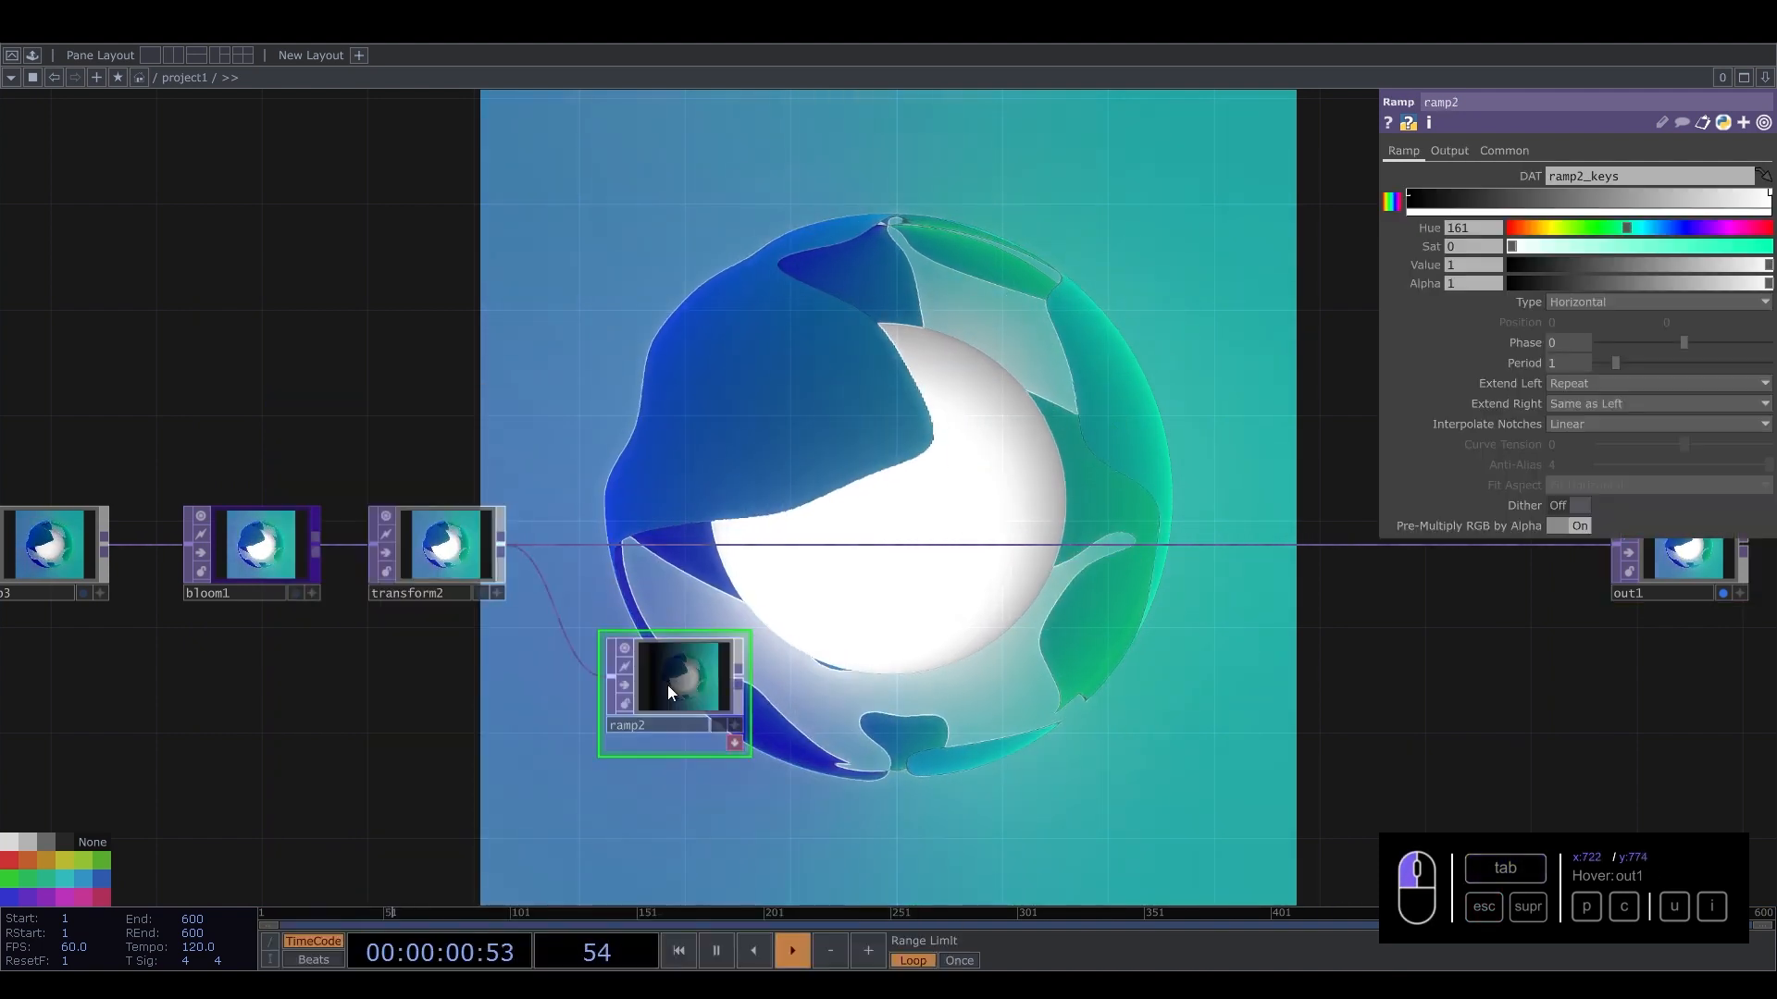
{"action": "left_click", "coordinate": [668, 684]}
Set ramp2's Combine with Input option to Set Resolution Only.
{"action": "left_click", "coordinate": [1449, 150]}
{"action": "left_click", "coordinate": [1578, 175]}
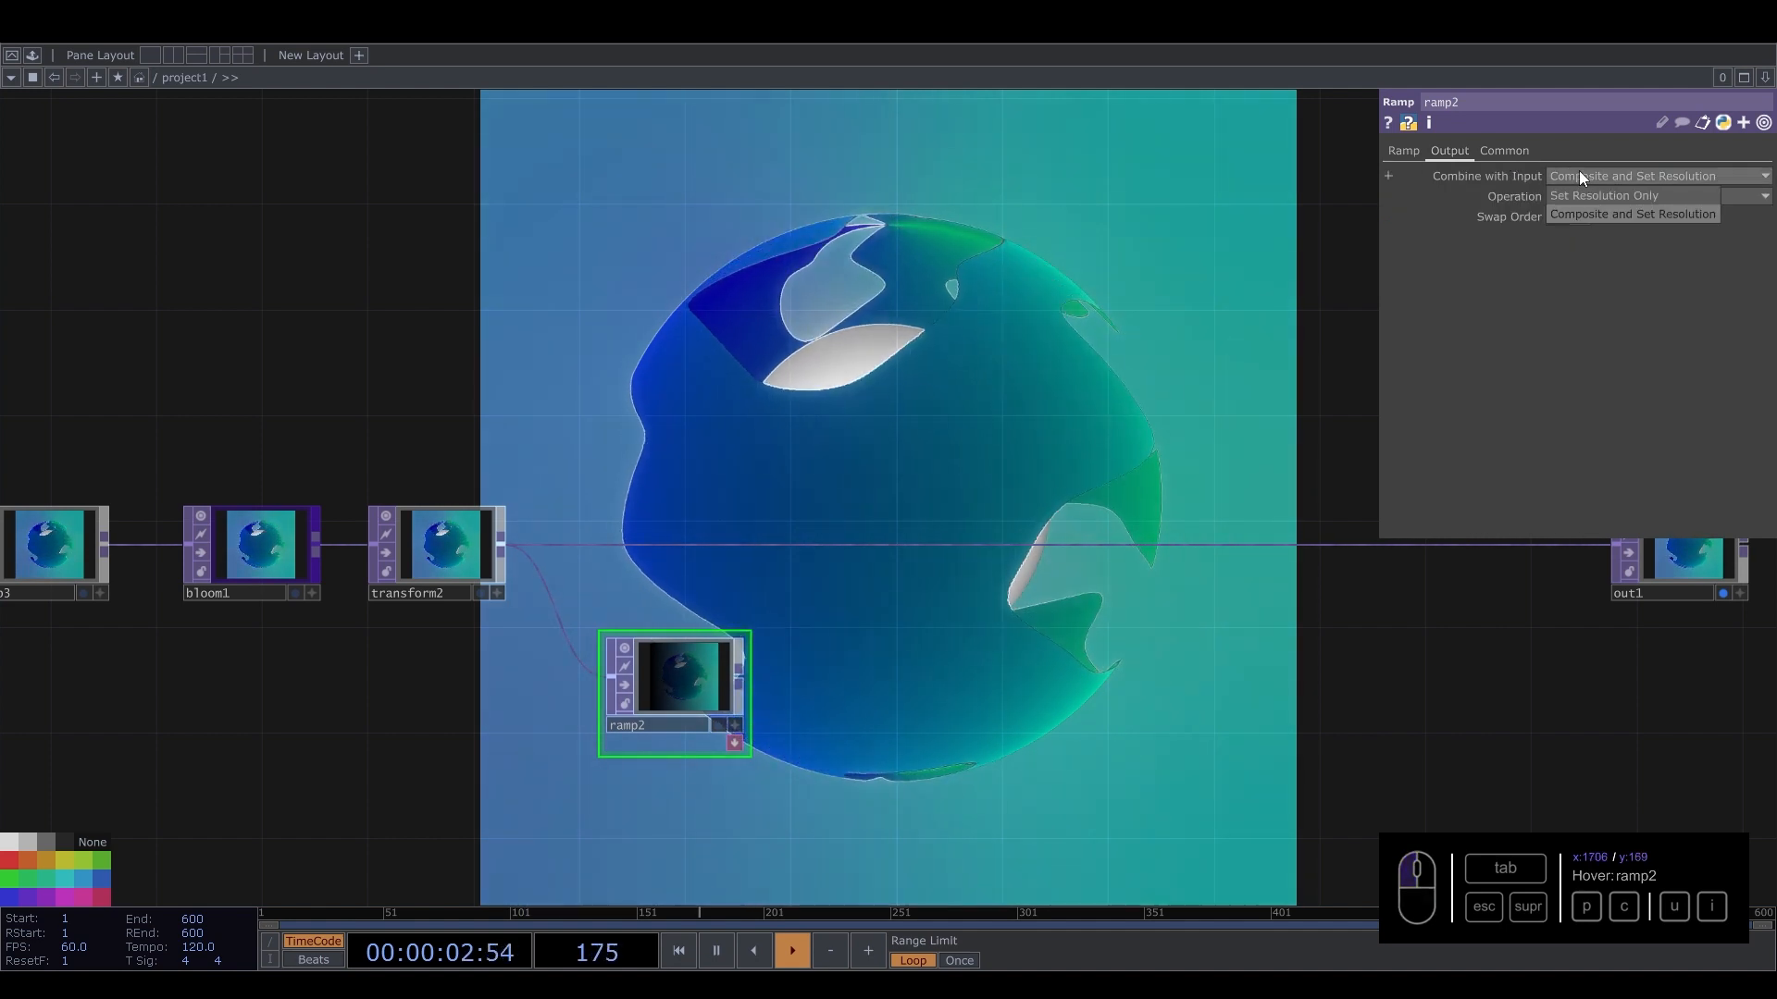
{"action": "left_click", "coordinate": [1580, 196]}
Set ramp2's Type to Vertical and adjust a key in its gradient.
{"action": "left_click", "coordinate": [1416, 152]}
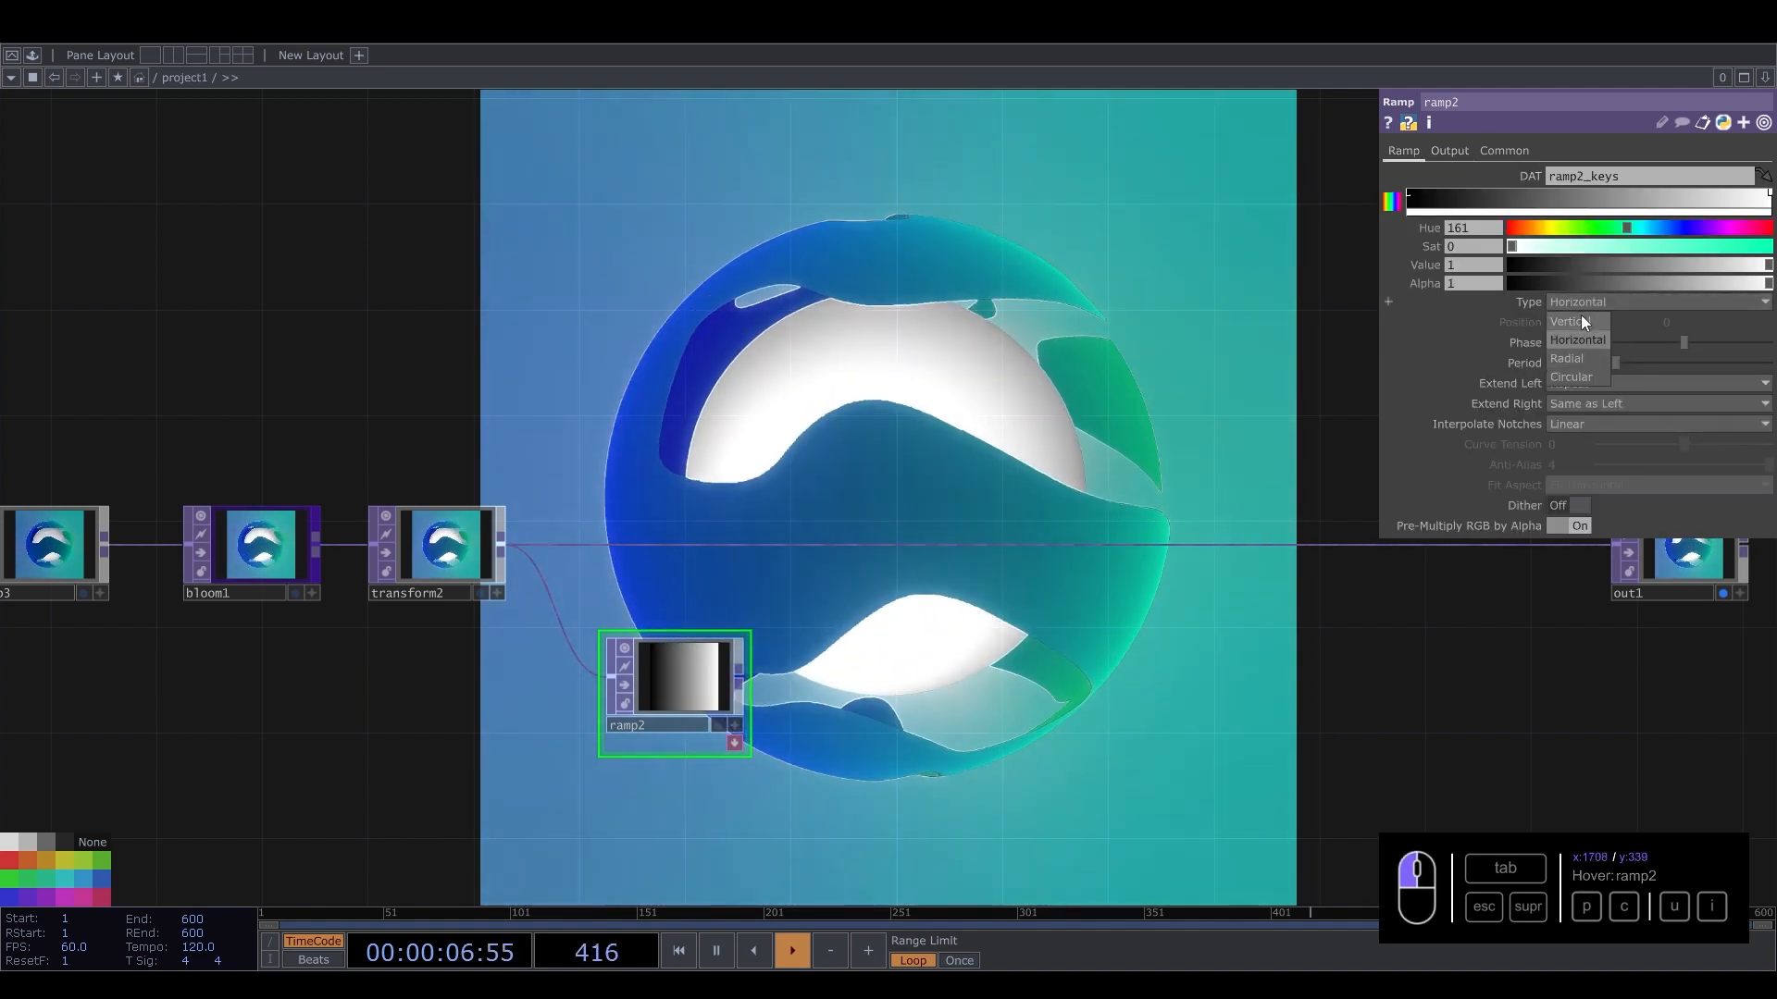
{"action": "left_click", "coordinate": [1581, 317]}
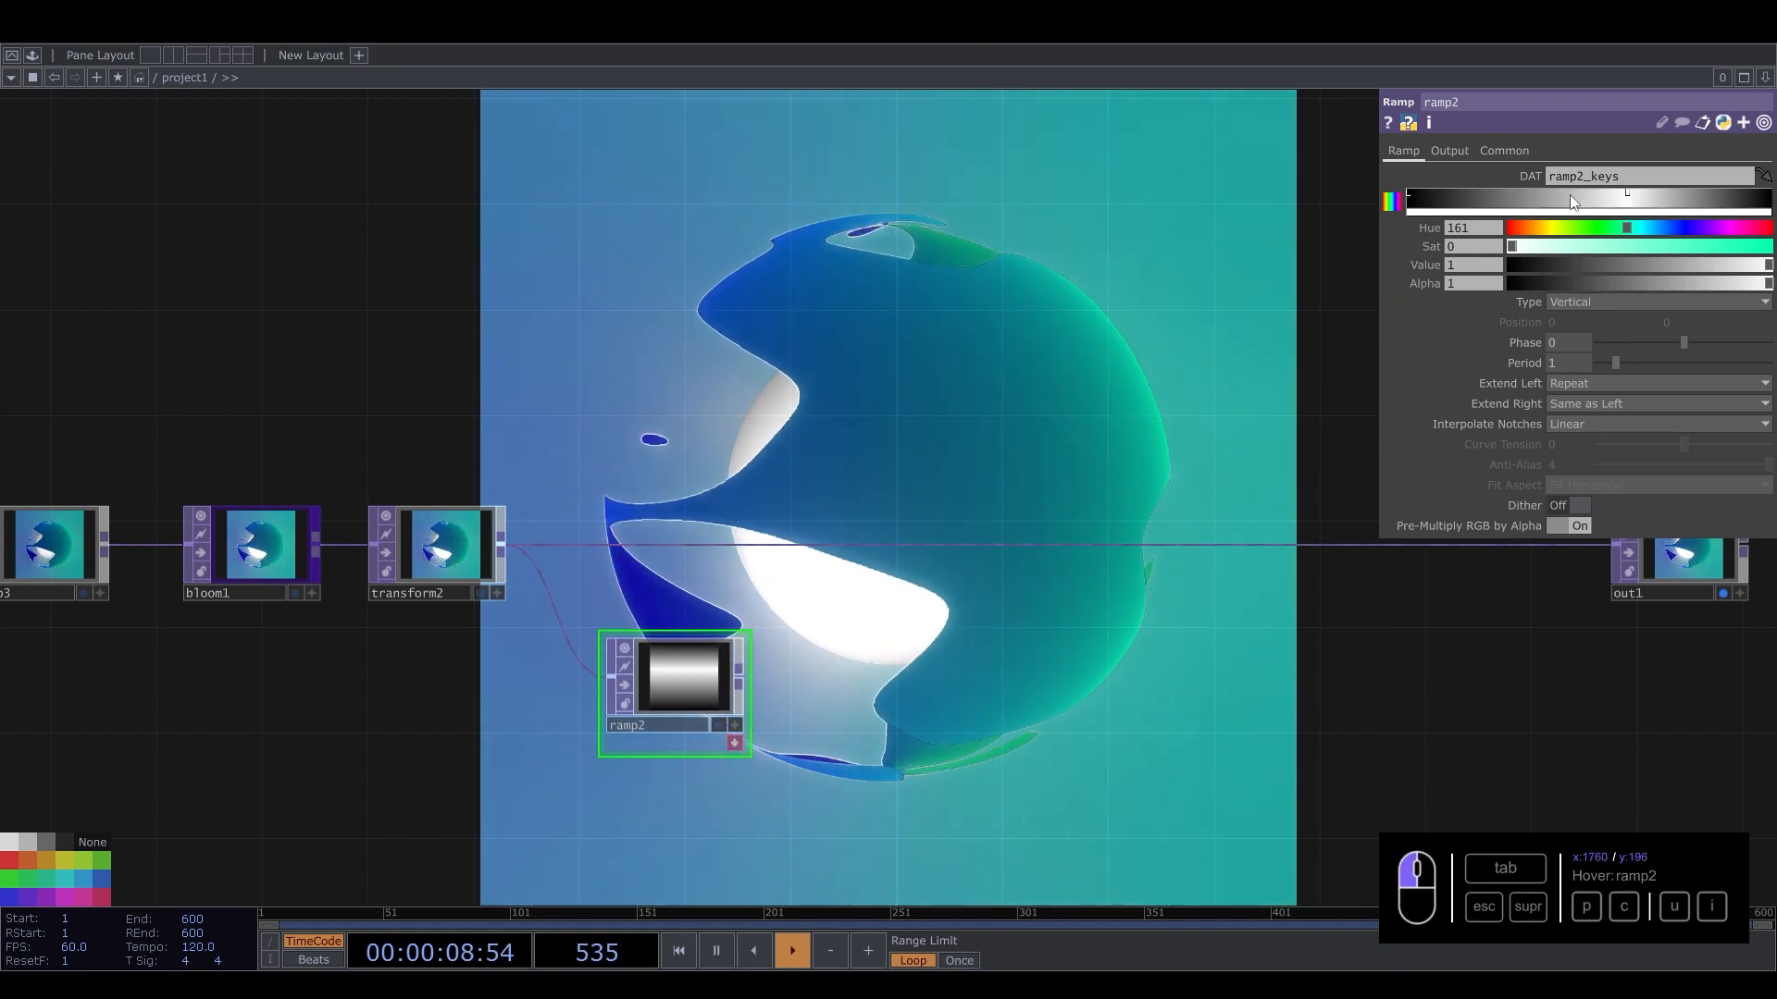
{"action": "left_click_drag", "start_coordinate": [1540, 196], "coordinate": [1543, 196]}
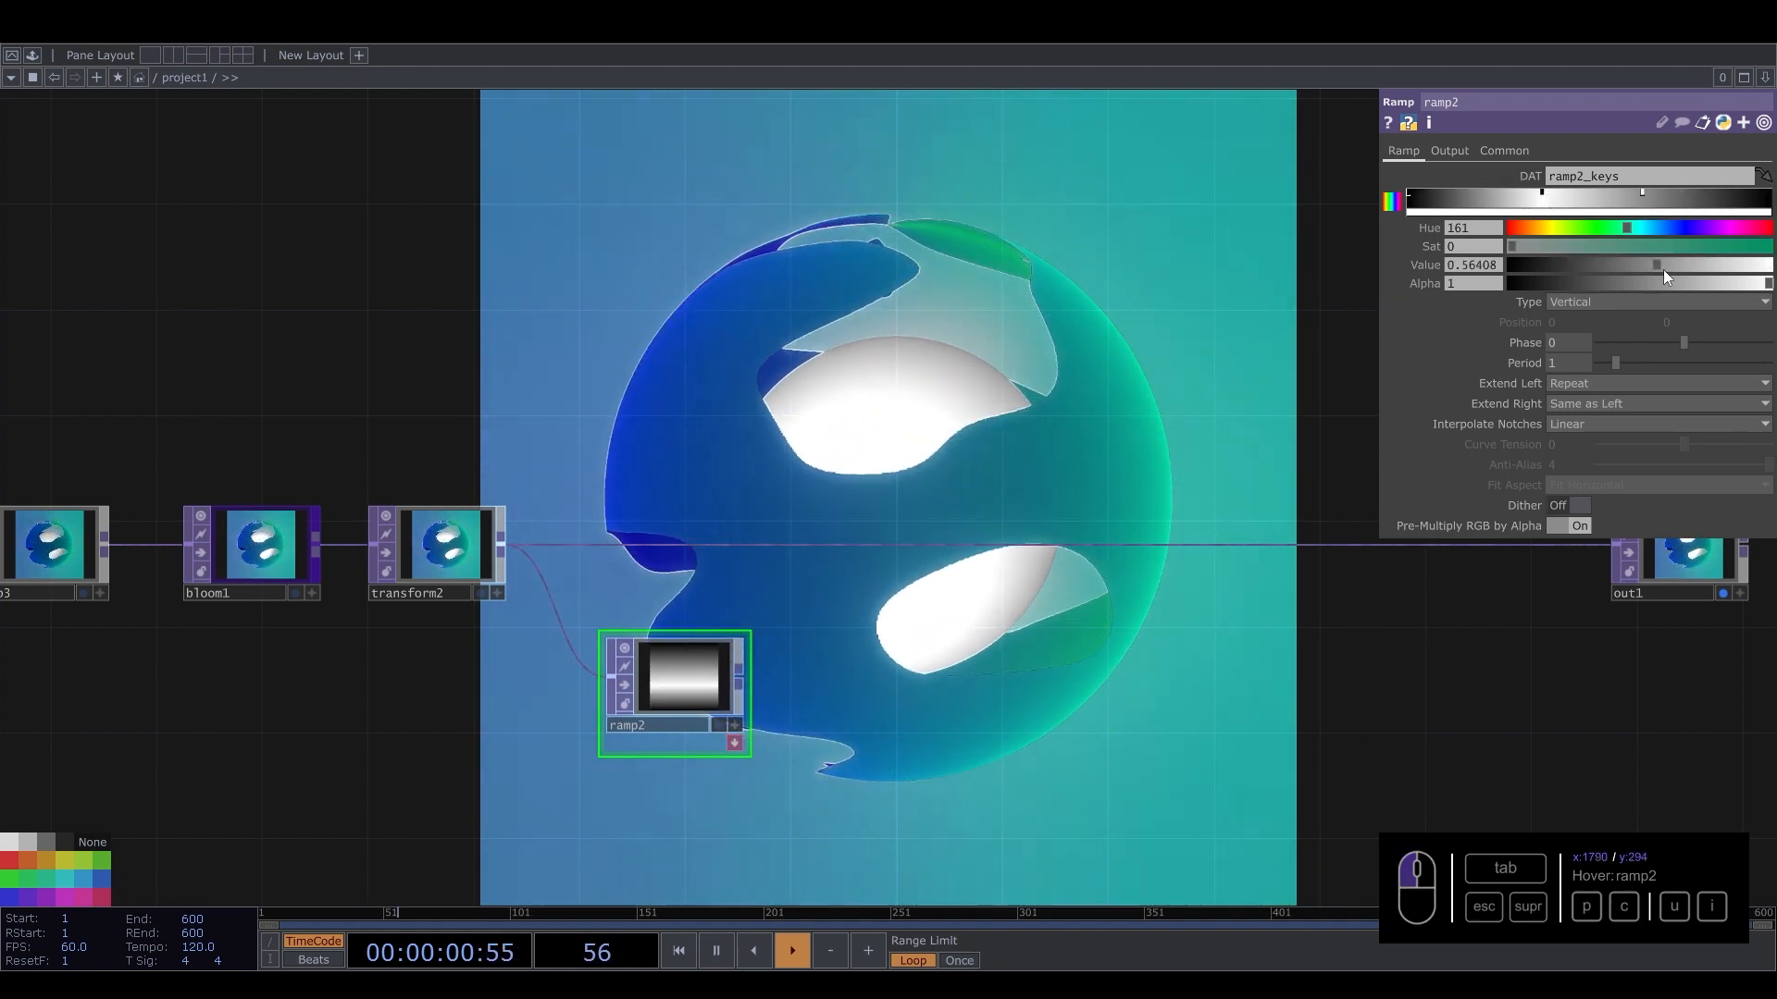
Insert a Luma Blur TOP between transform2 and out1, with ramp2 feeding its second input.
{"action": "scroll", "coordinate": [764, 684], "scroll_direction": "up", "scroll_amount": 4}
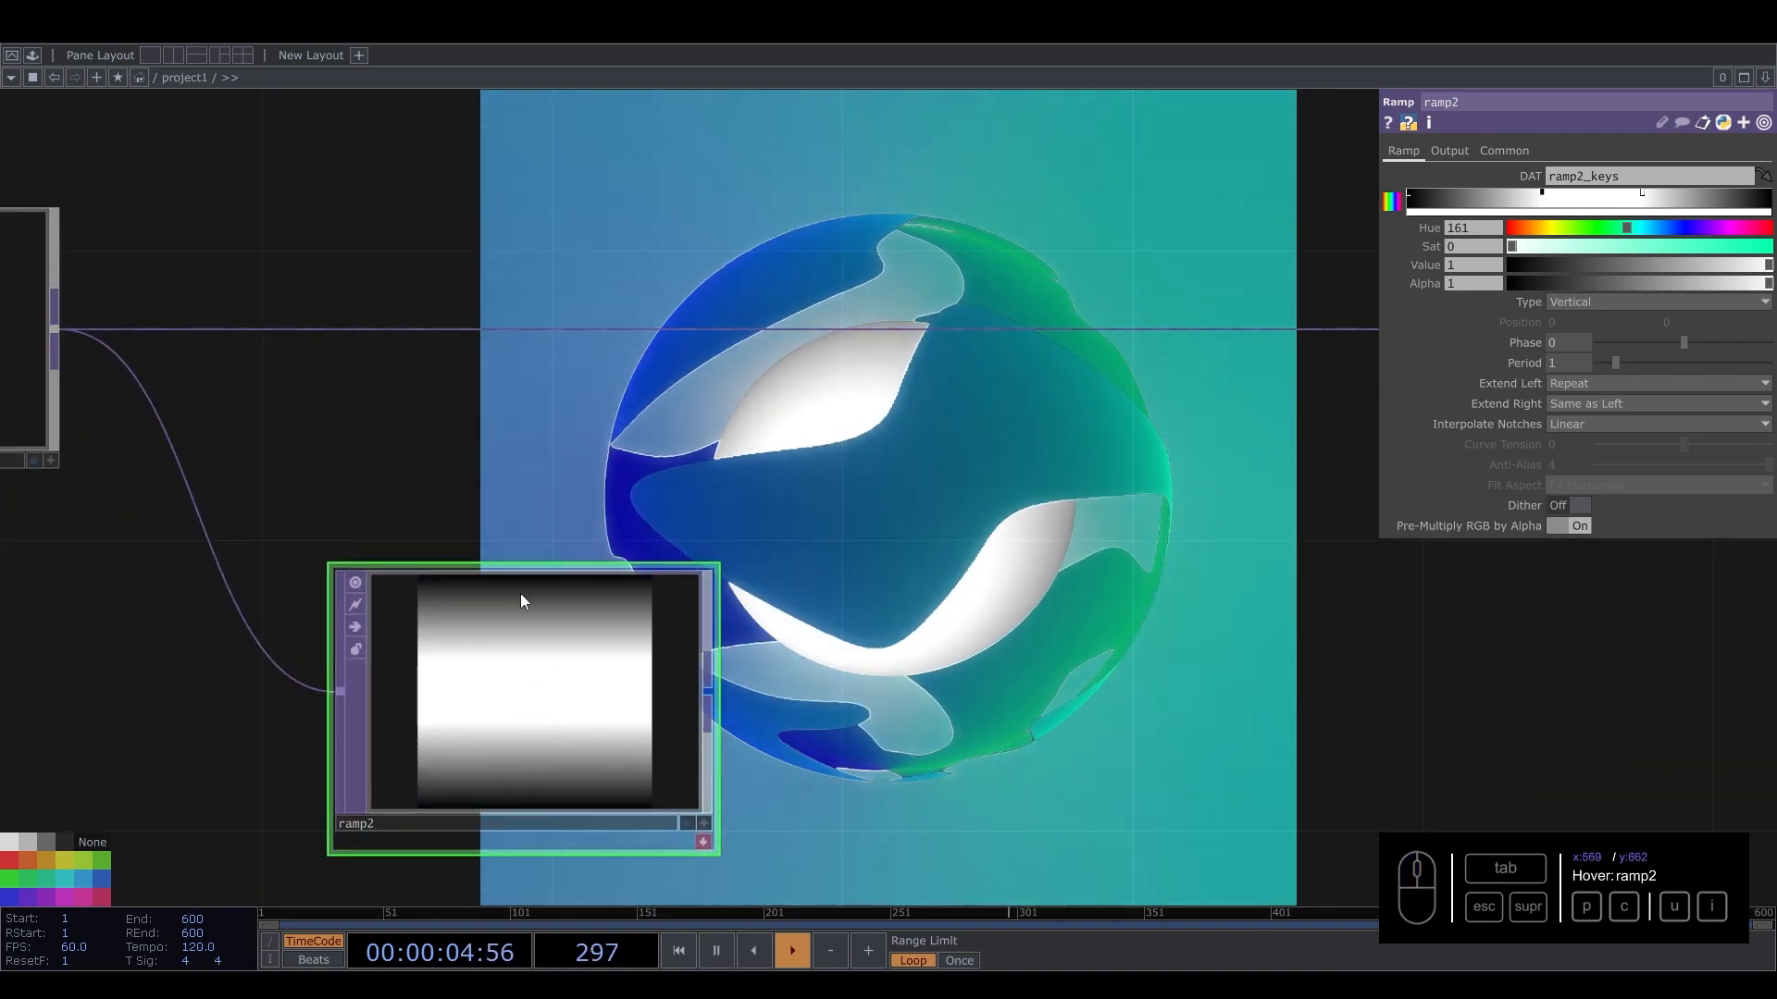
{"action": "scroll", "coordinate": [569, 608], "scroll_direction": "down", "scroll_amount": 4}
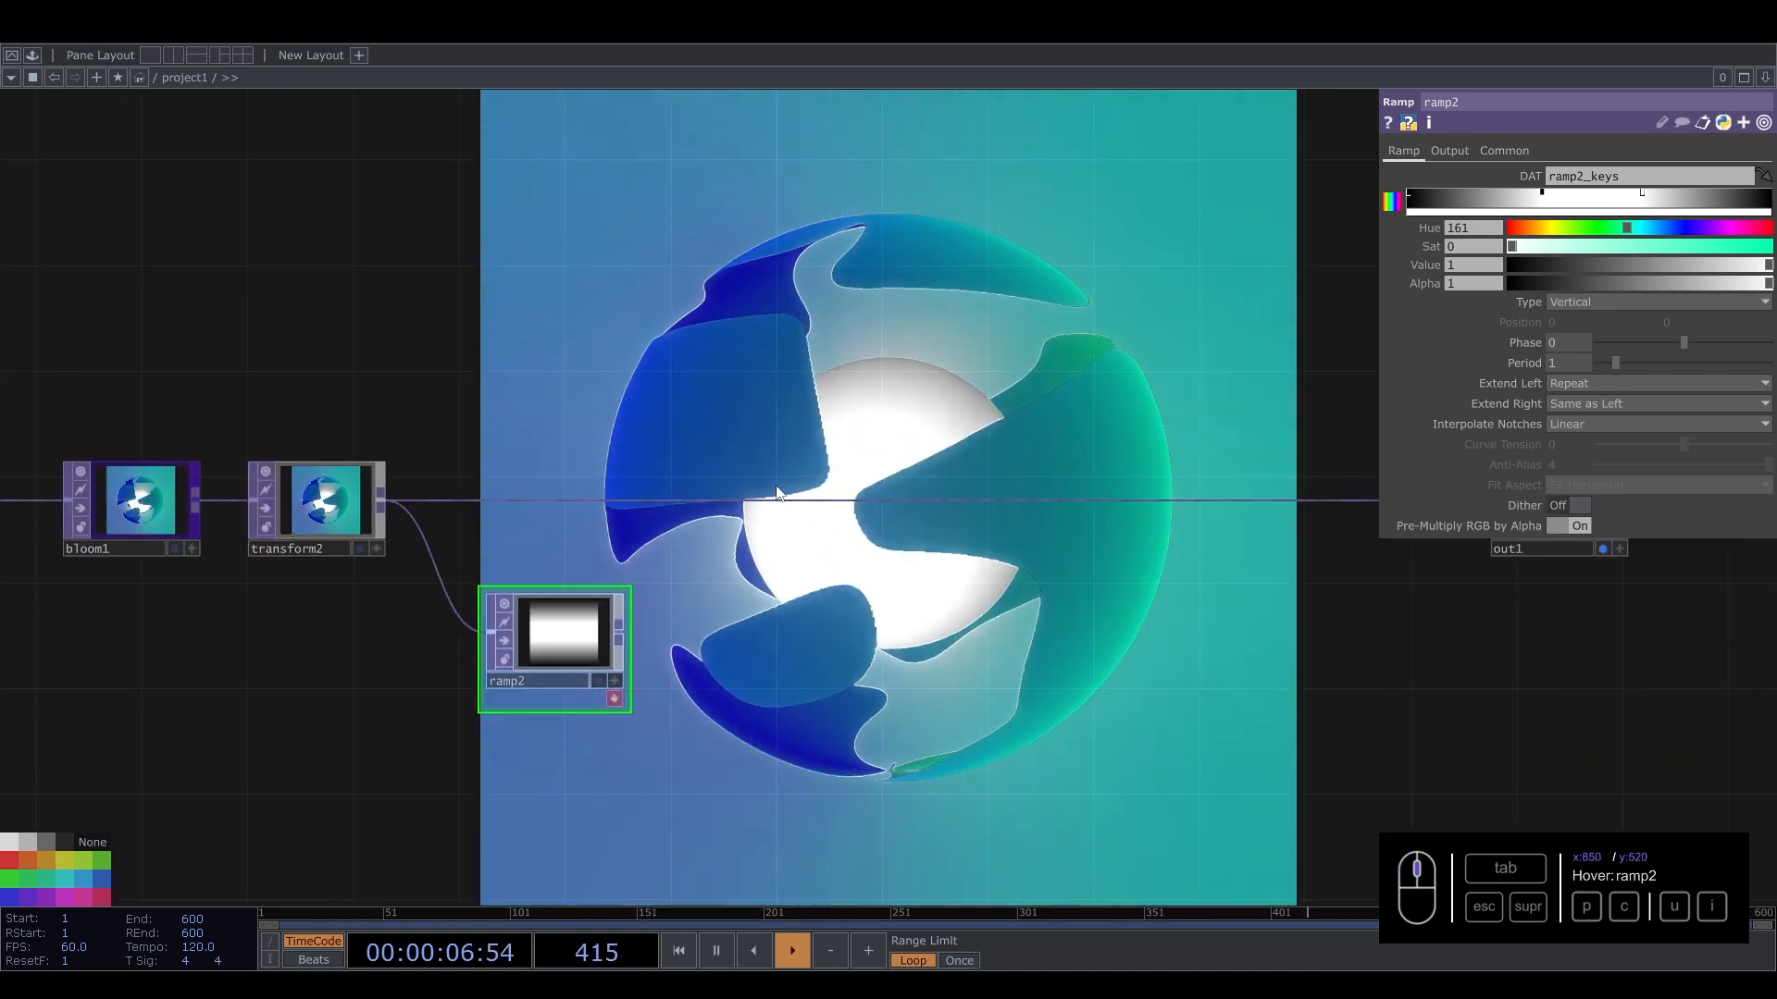
{"action": "left_click", "coordinate": [771, 483]}
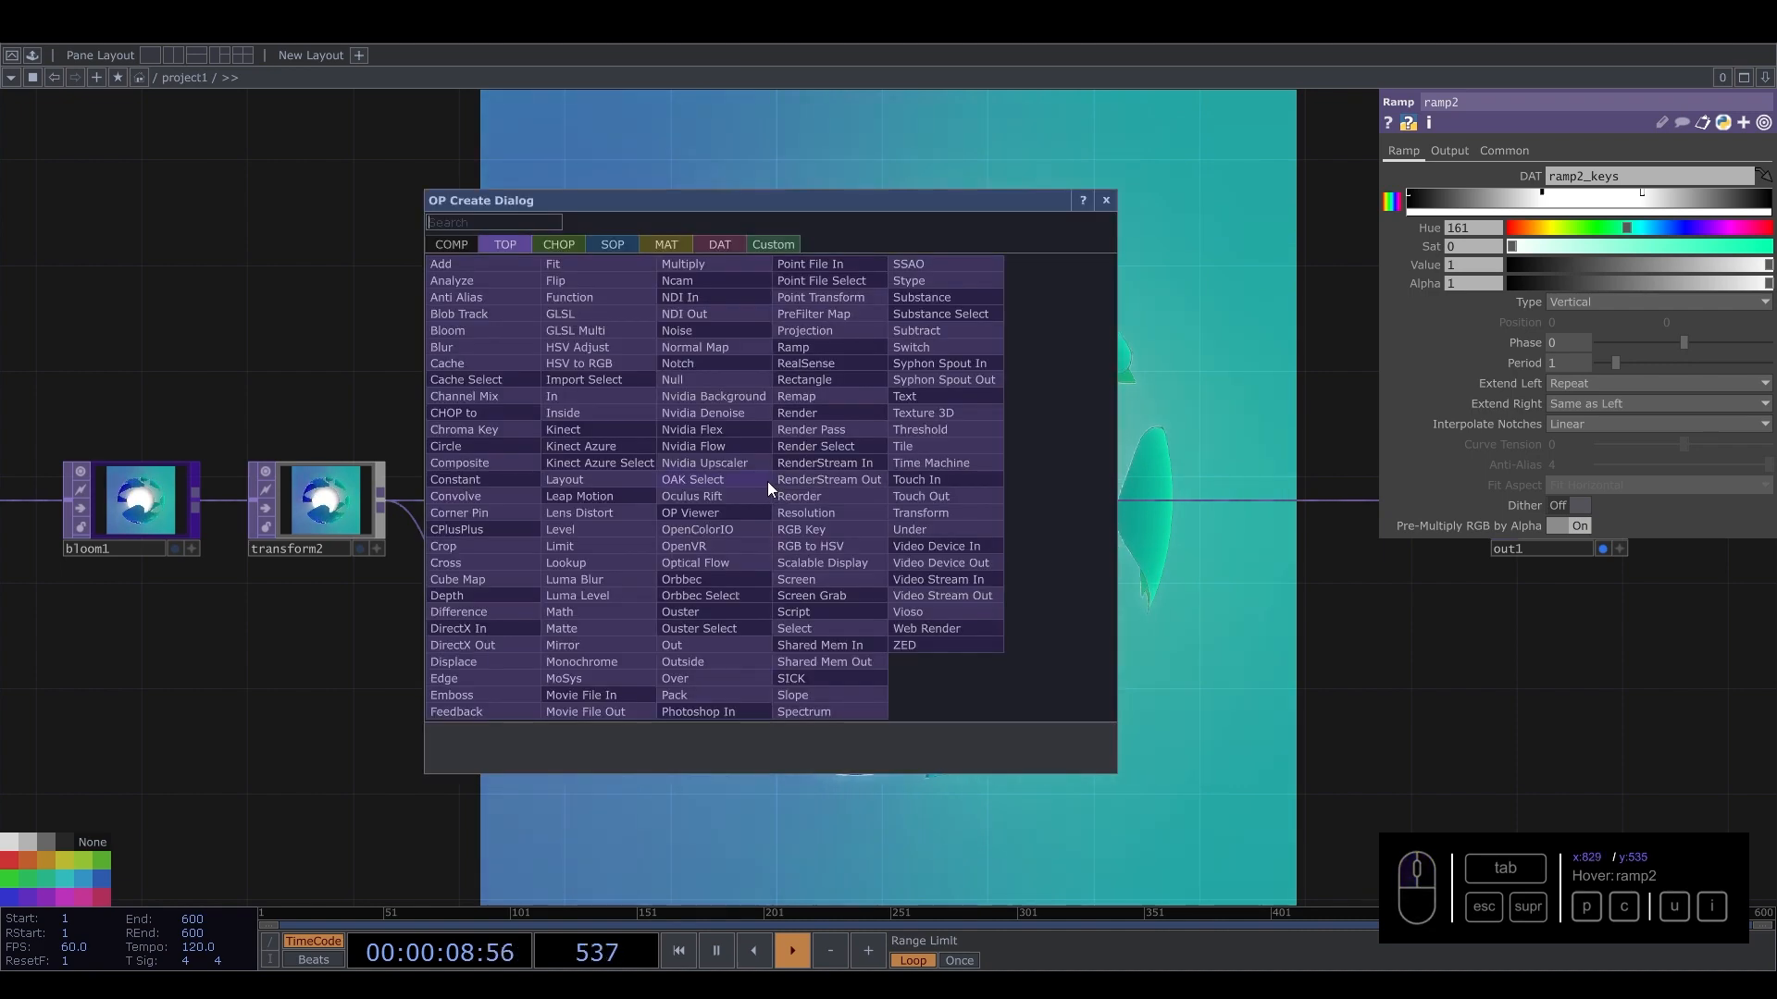
{"action": "type", "text": "lu"}
{"action": "left_click", "coordinate": [575, 579]}
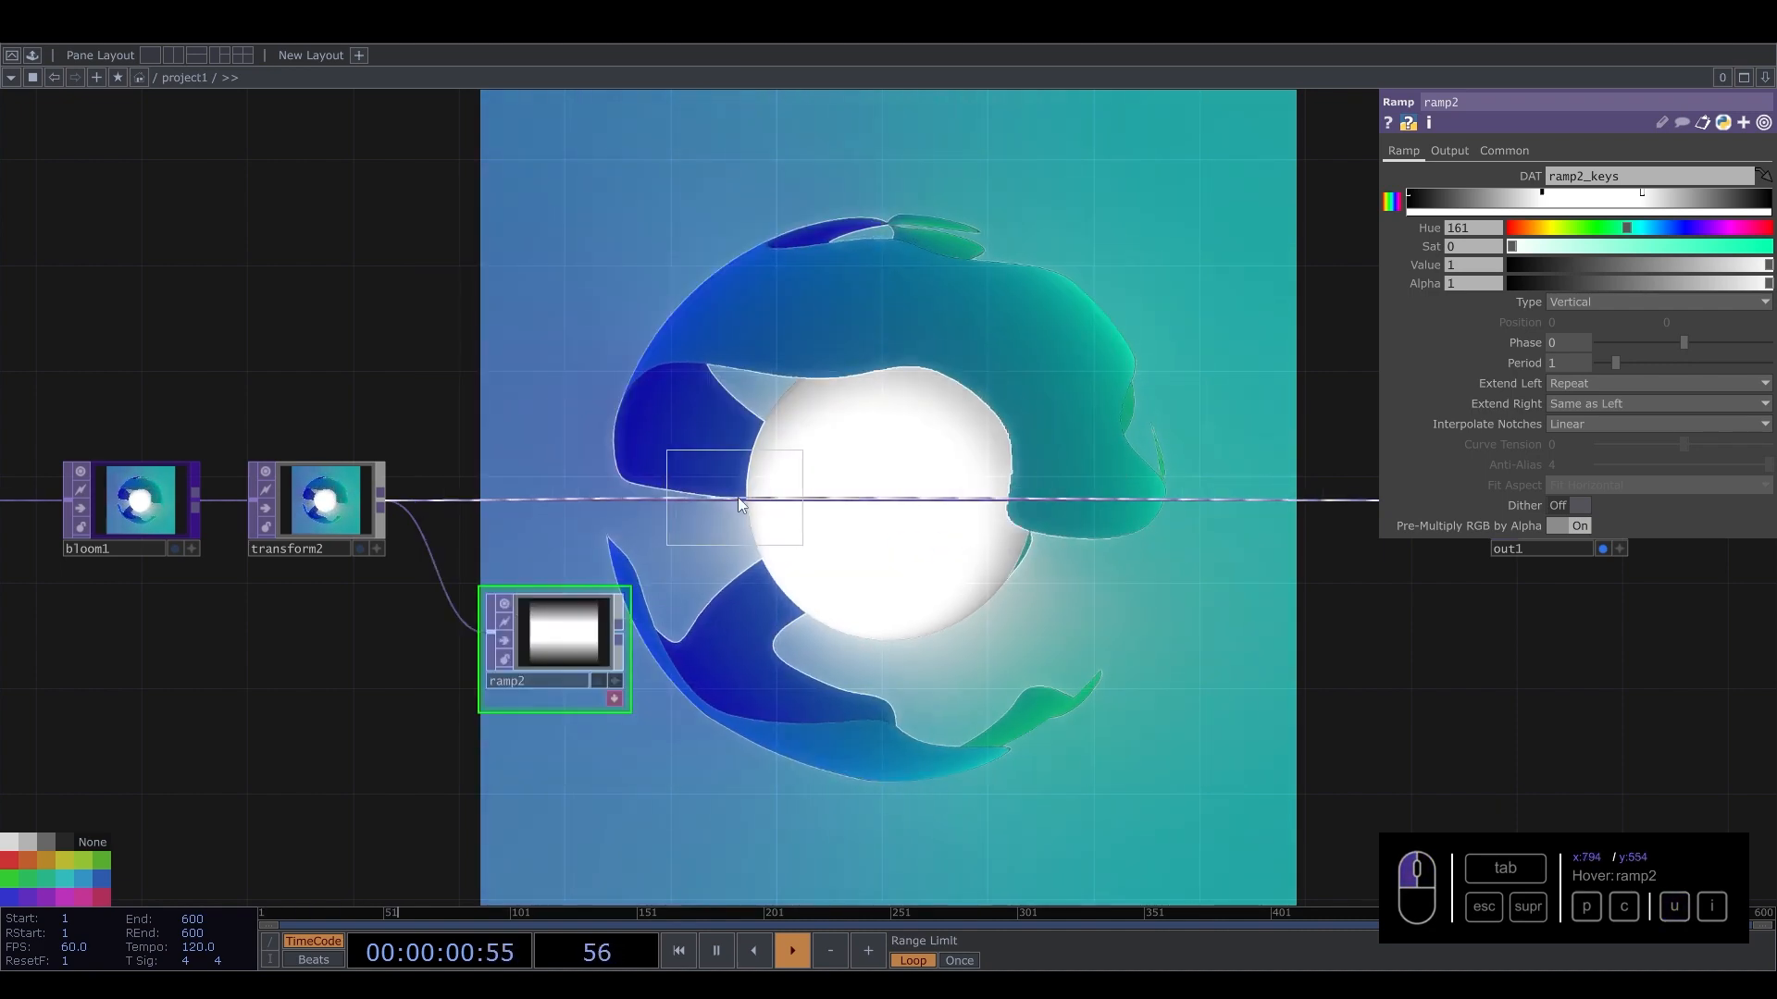
{"action": "left_click", "coordinate": [785, 508]}
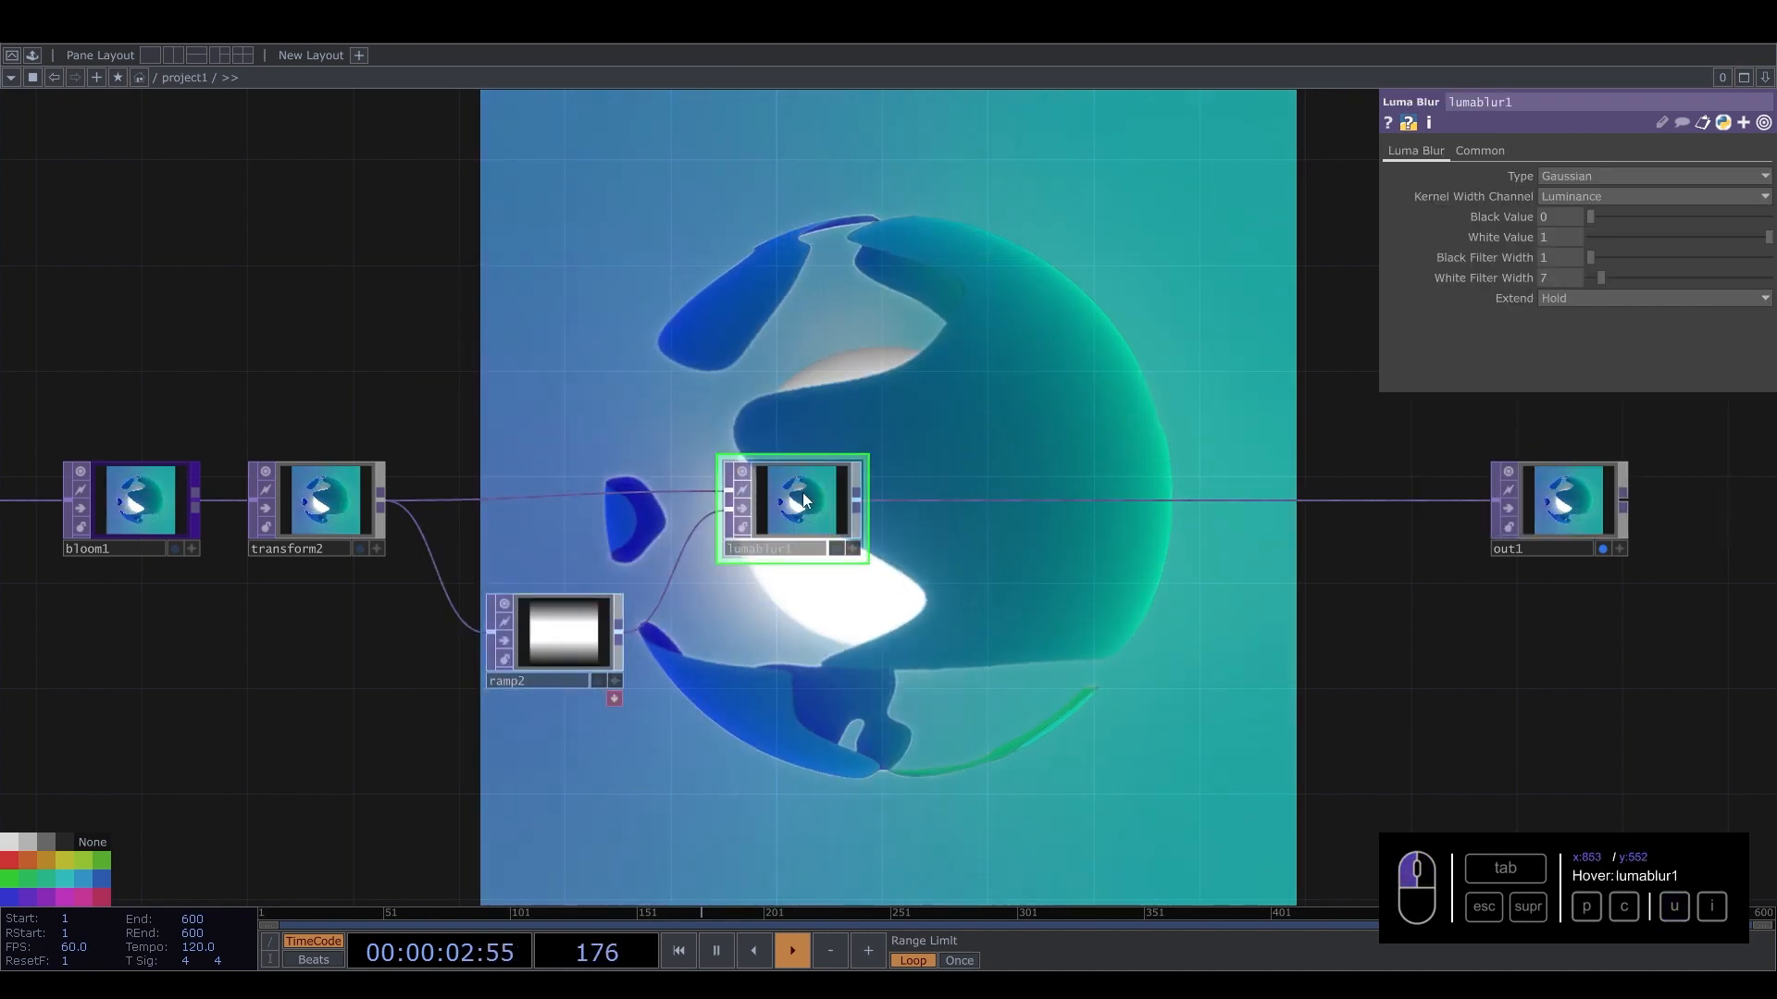
{"action": "left_click_drag", "start_coordinate": [802, 494], "coordinate": [813, 523]}
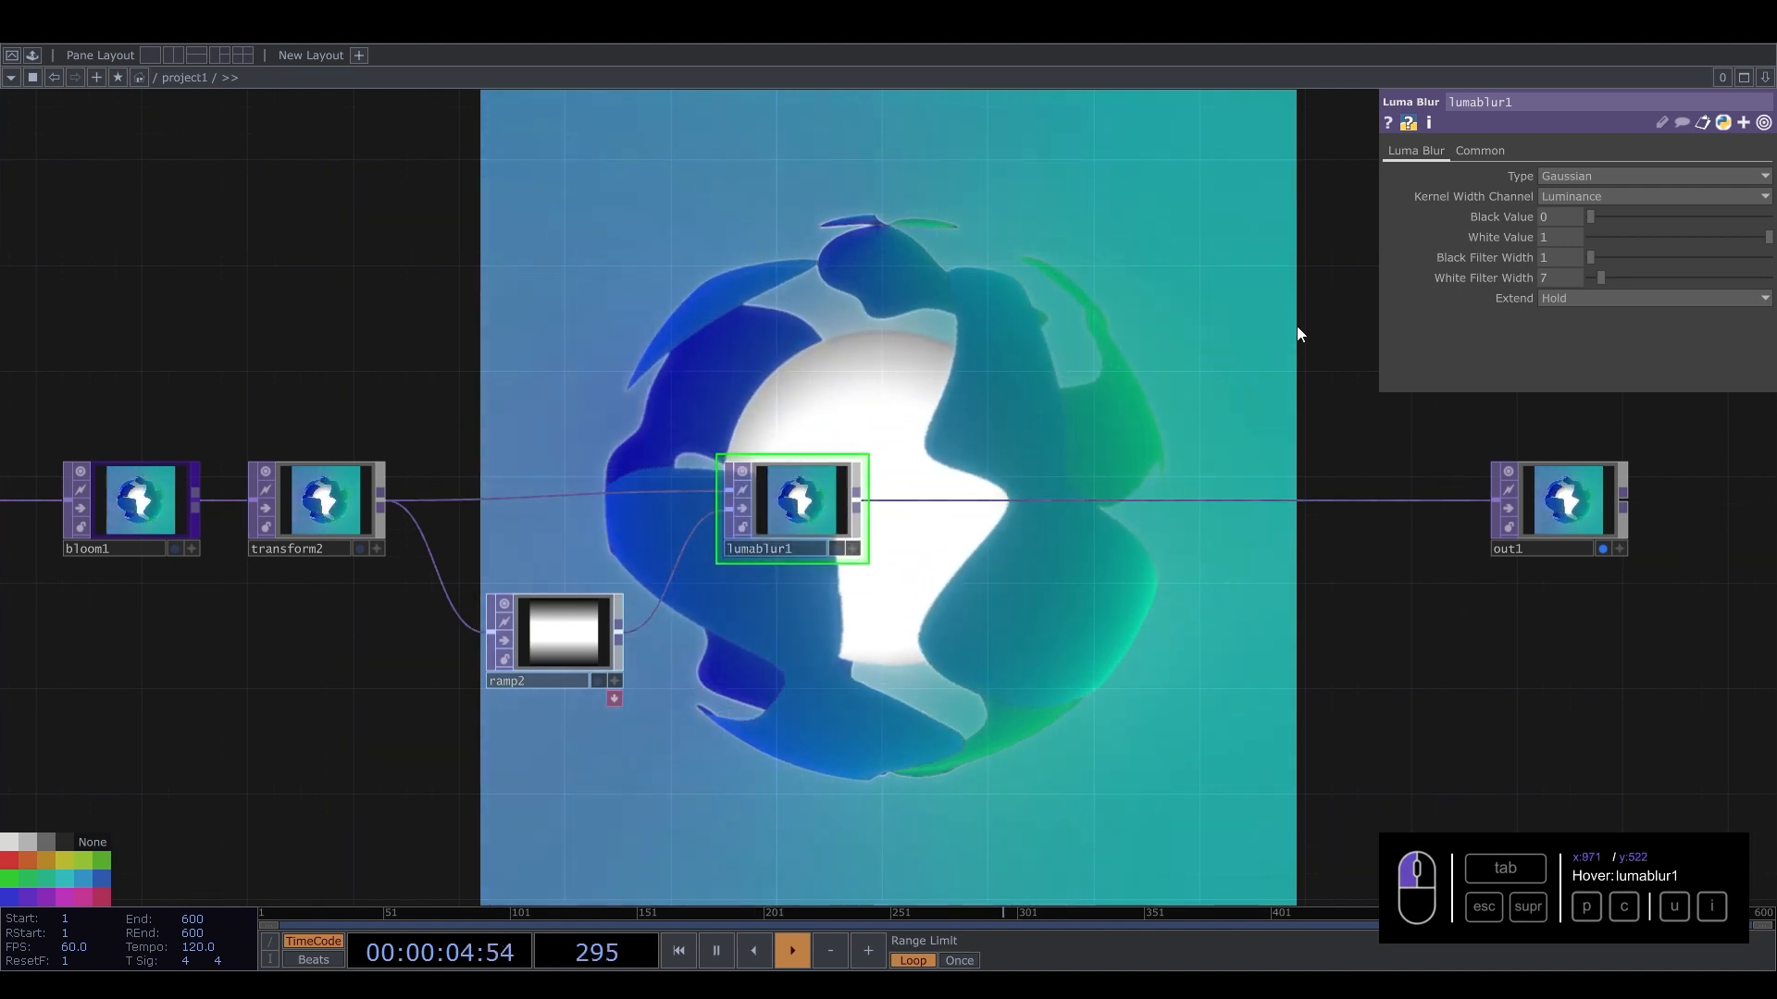
Set the luma blur's Black Filter Width to about 47 and White Filter Width to 1.
{"action": "left_click_drag", "start_coordinate": [1599, 277], "coordinate": [1770, 241]}
{"action": "key", "text": "ctrl+z"}
{"action": "left_click_drag", "start_coordinate": [772, 145], "coordinate": [878, 314]}
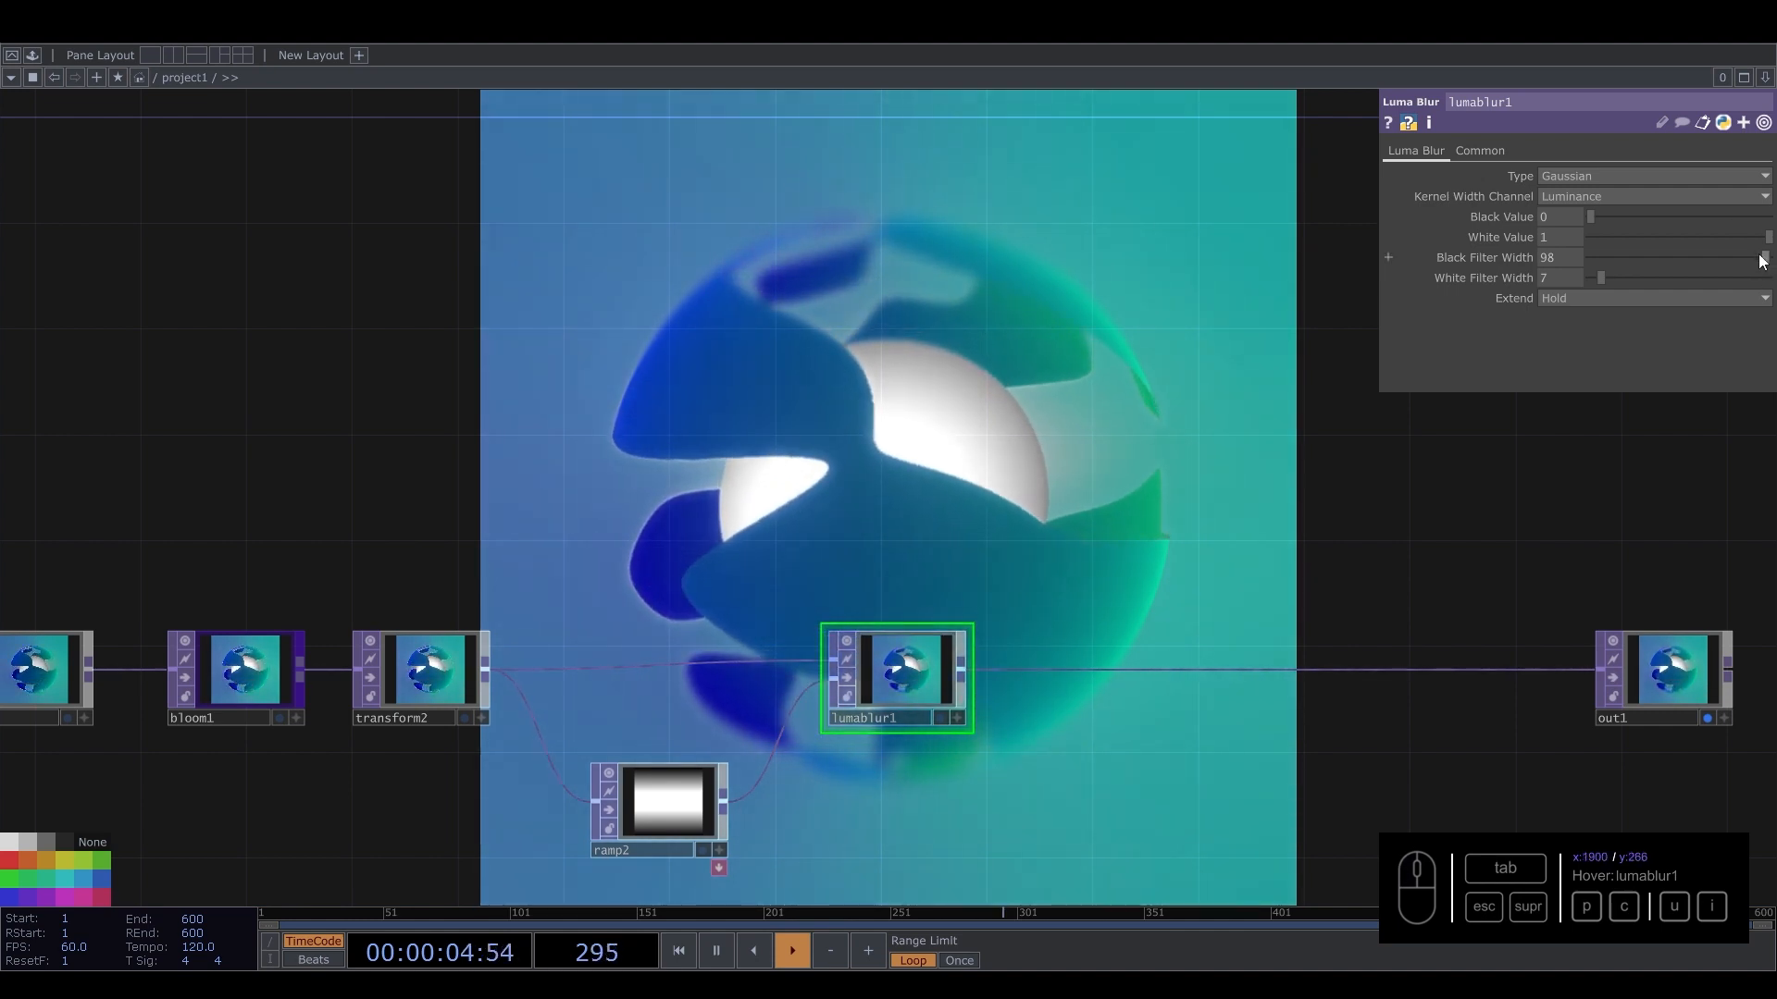
{"action": "left_click_drag", "start_coordinate": [1765, 257], "coordinate": [1673, 274]}
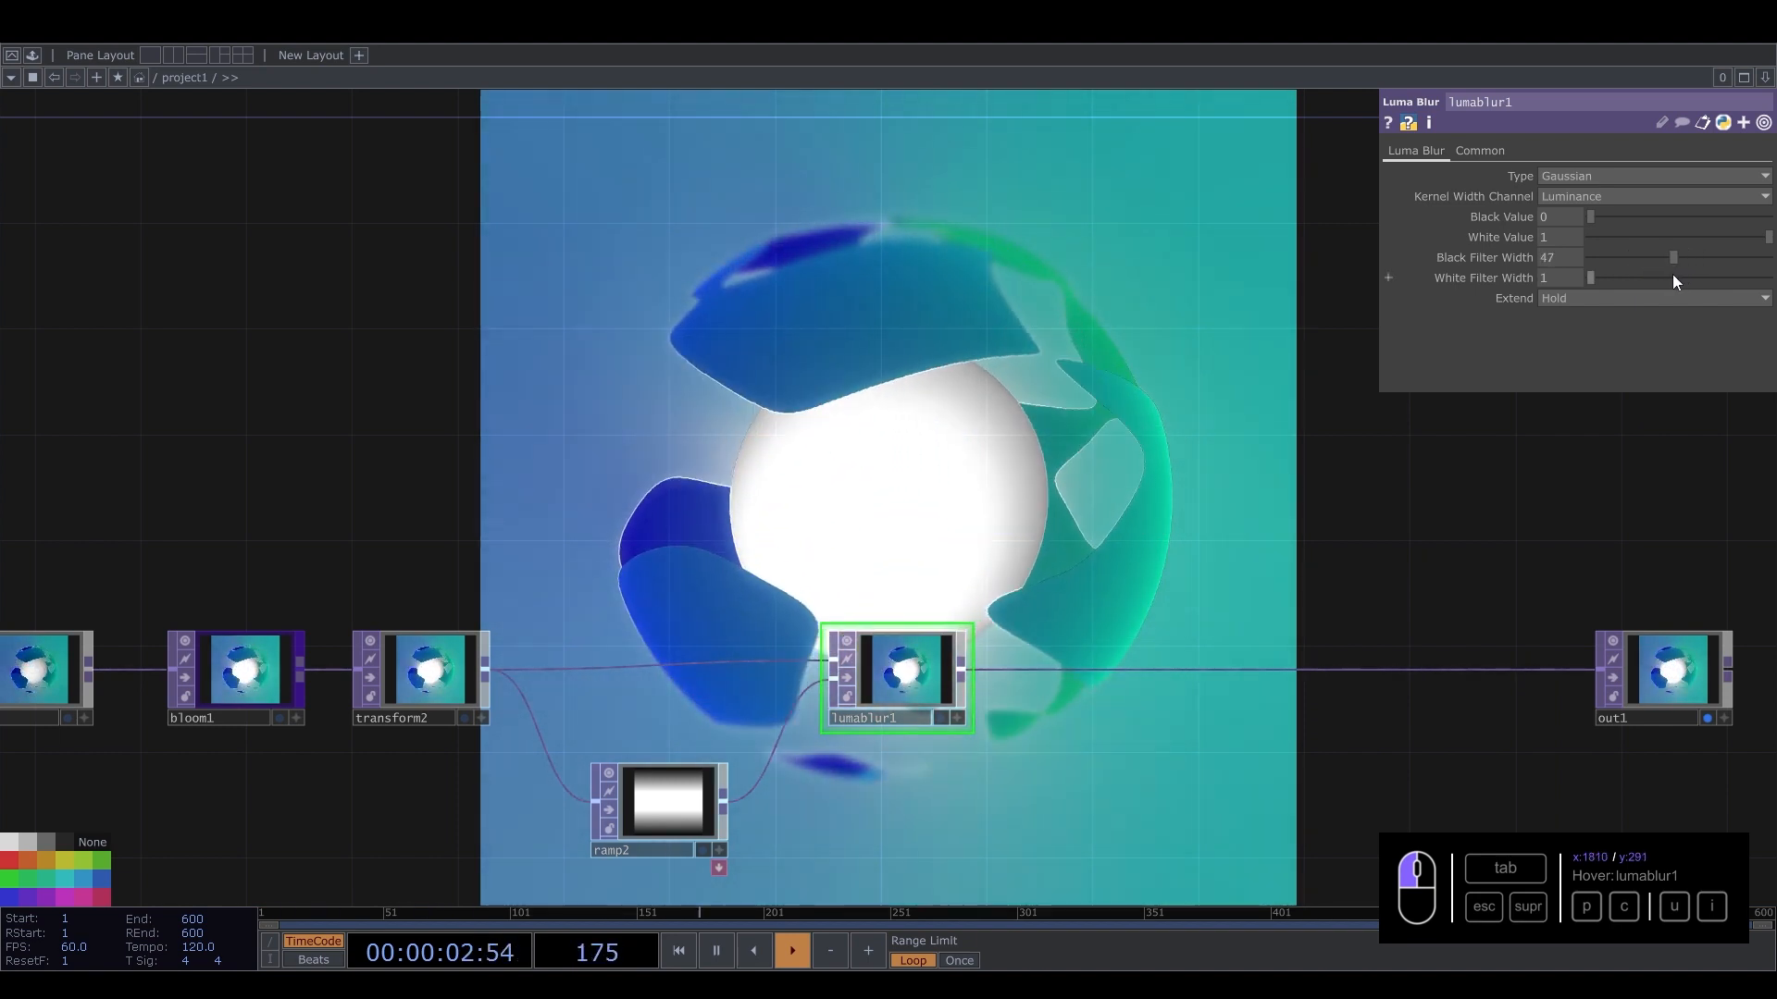
Shift the keys in ramp2's gradient slightly to reshape the blur mask.
{"action": "left_click_drag", "start_coordinate": [1068, 401], "coordinate": [1253, 99]}
{"action": "left_click", "coordinate": [703, 685]}
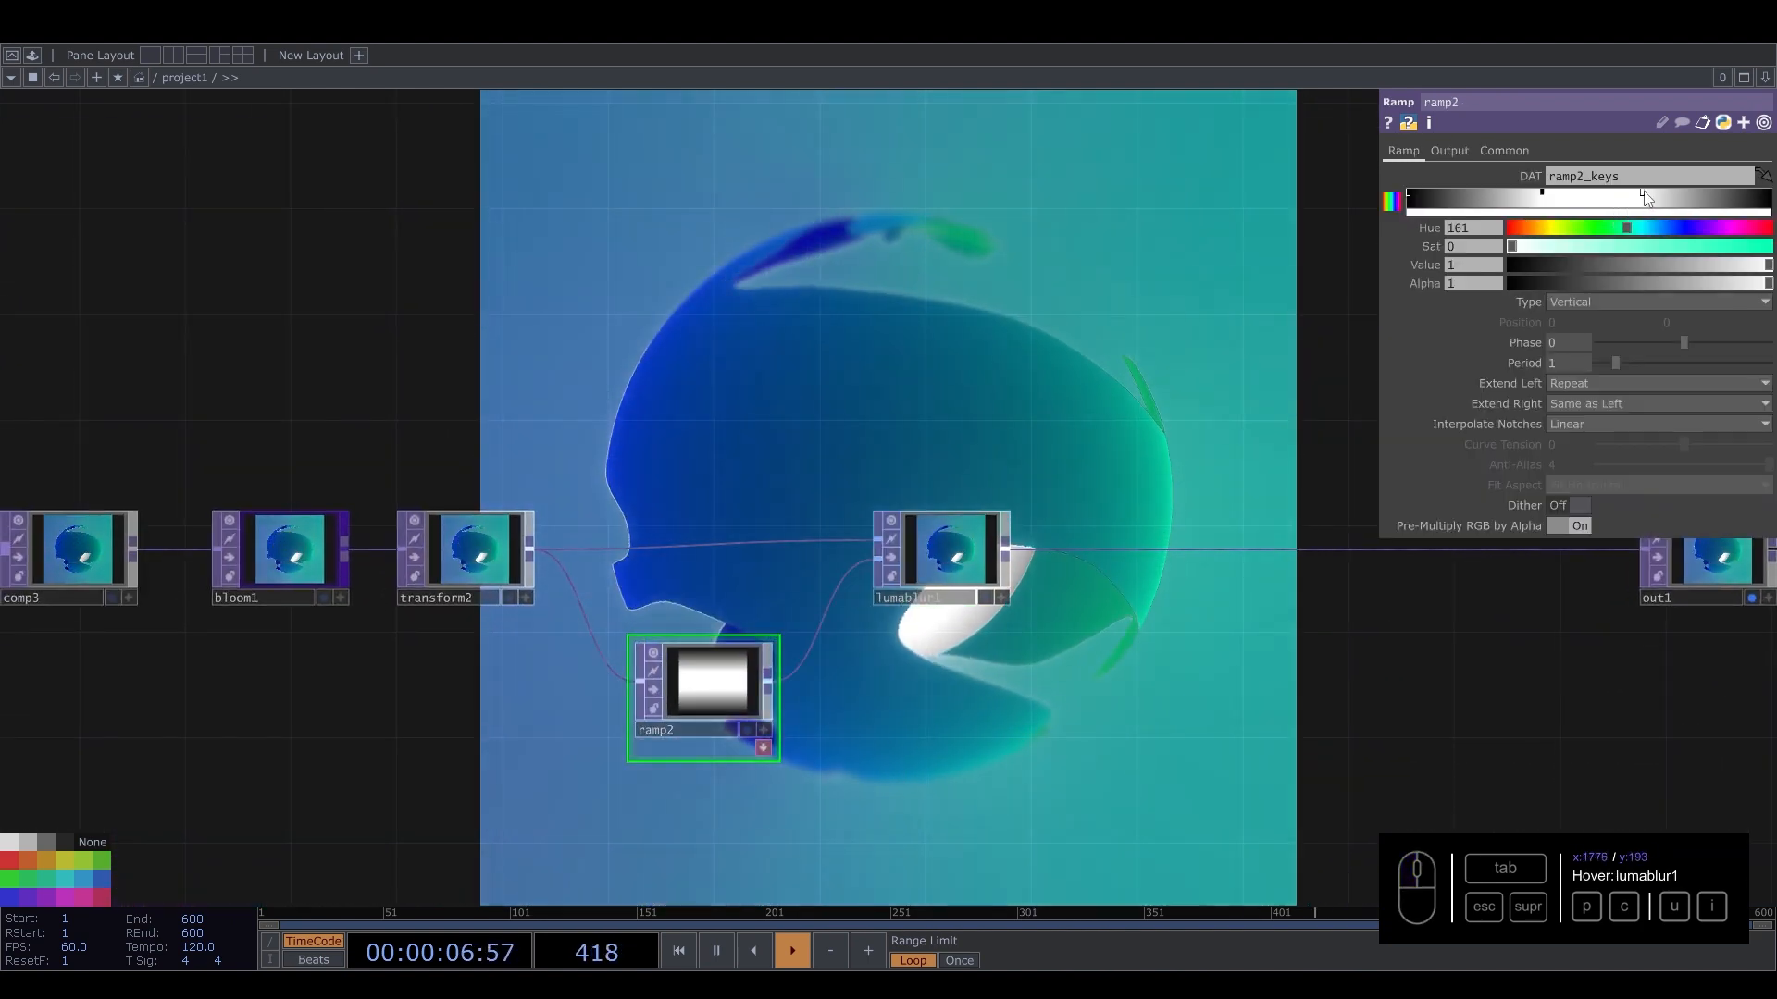
{"action": "left_click_drag", "start_coordinate": [1649, 198], "coordinate": [1661, 197]}
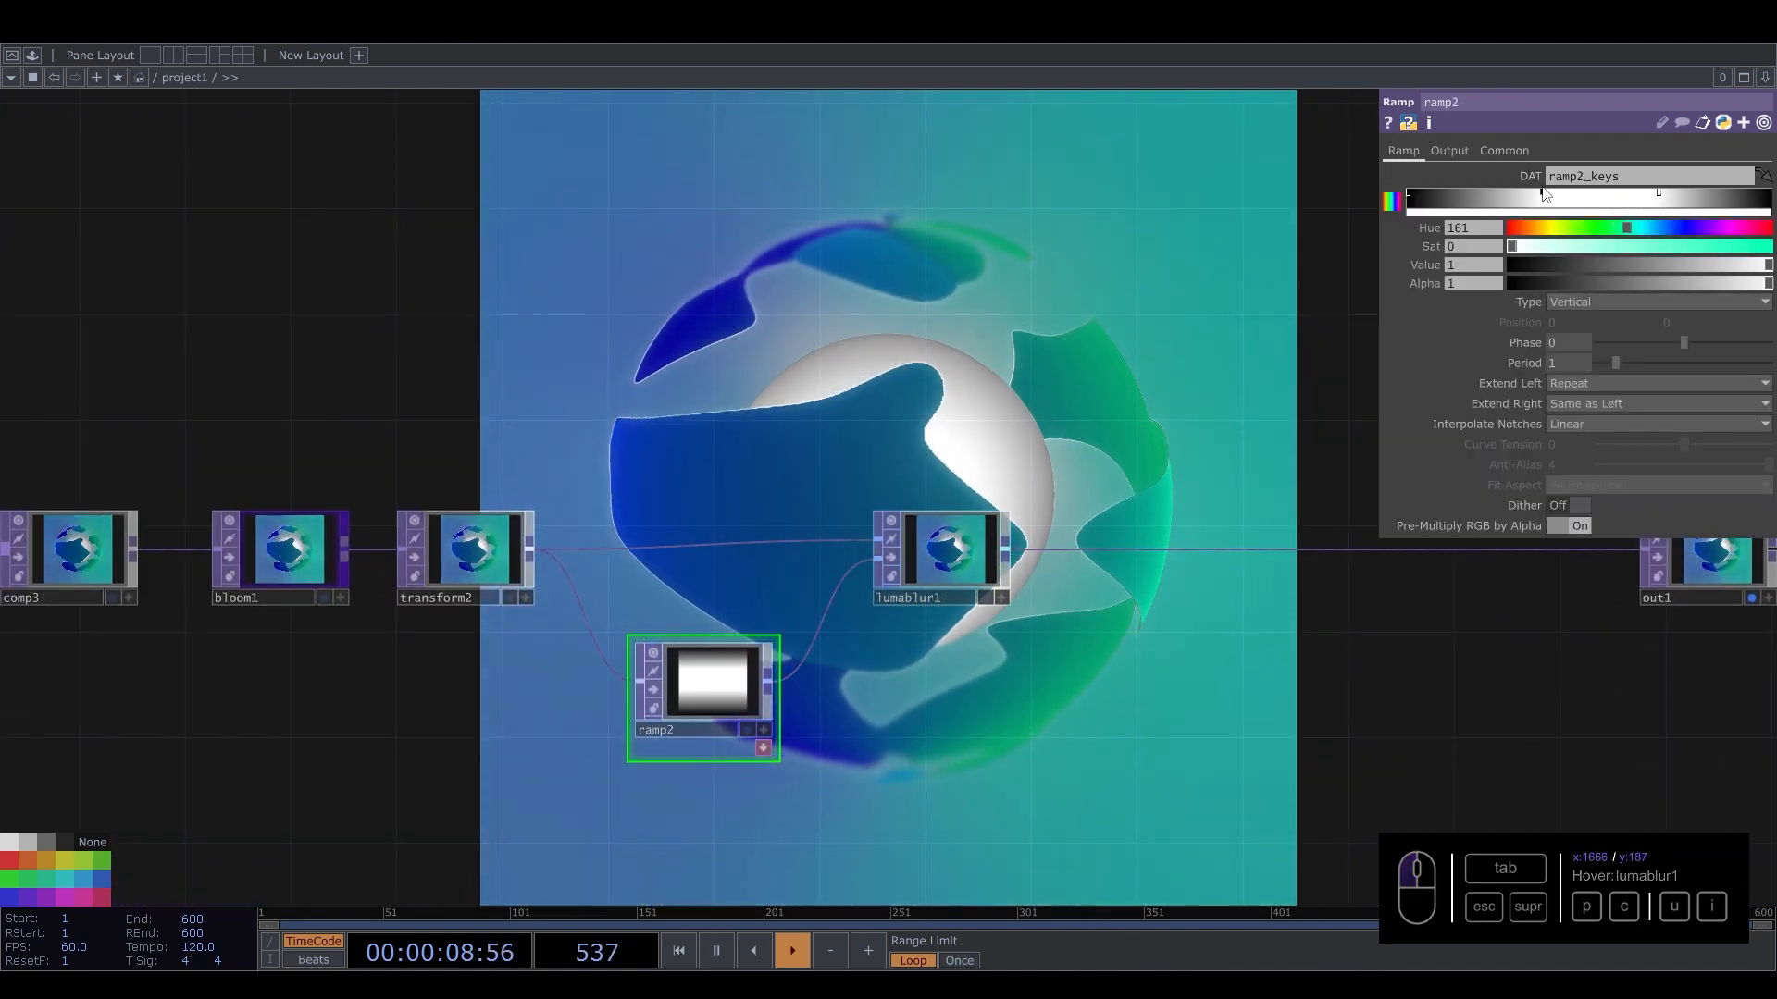
{"action": "left_click_drag", "start_coordinate": [1542, 194], "coordinate": [1549, 194]}
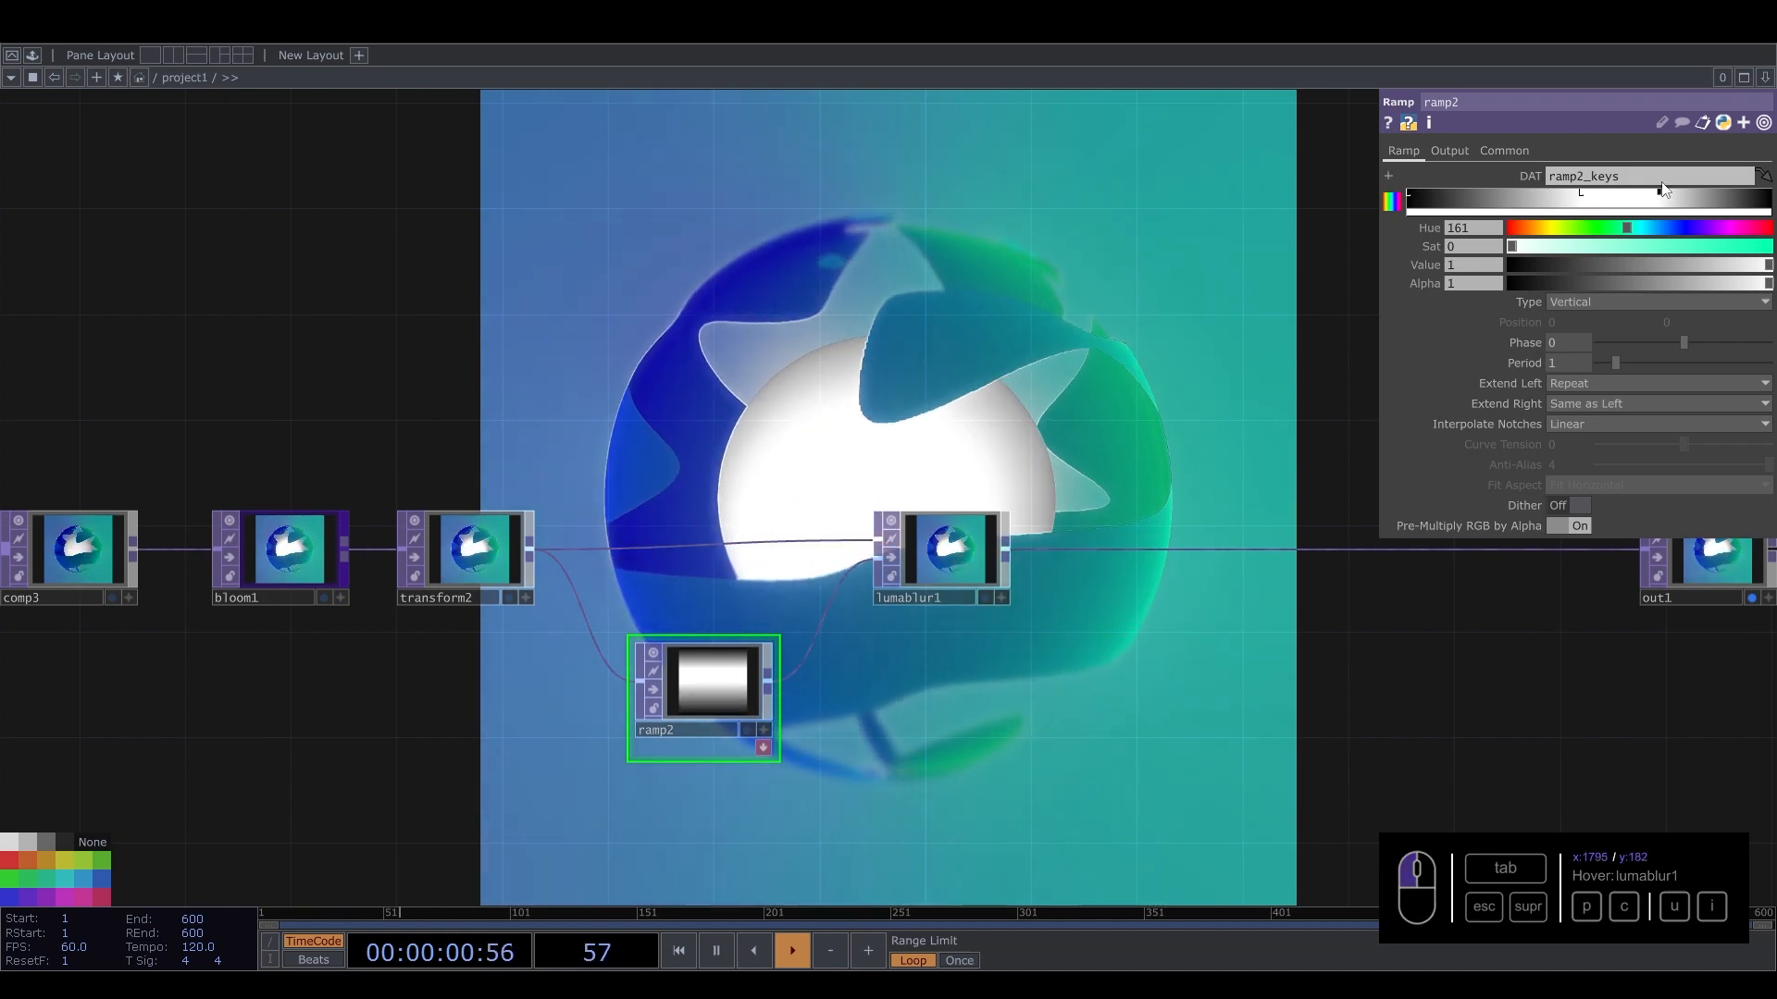
Add a Noise TOP branching from lumablur1 and set its RGB output to Noise only.
{"action": "left_click_drag", "start_coordinate": [1041, 268], "coordinate": [657, 370]}
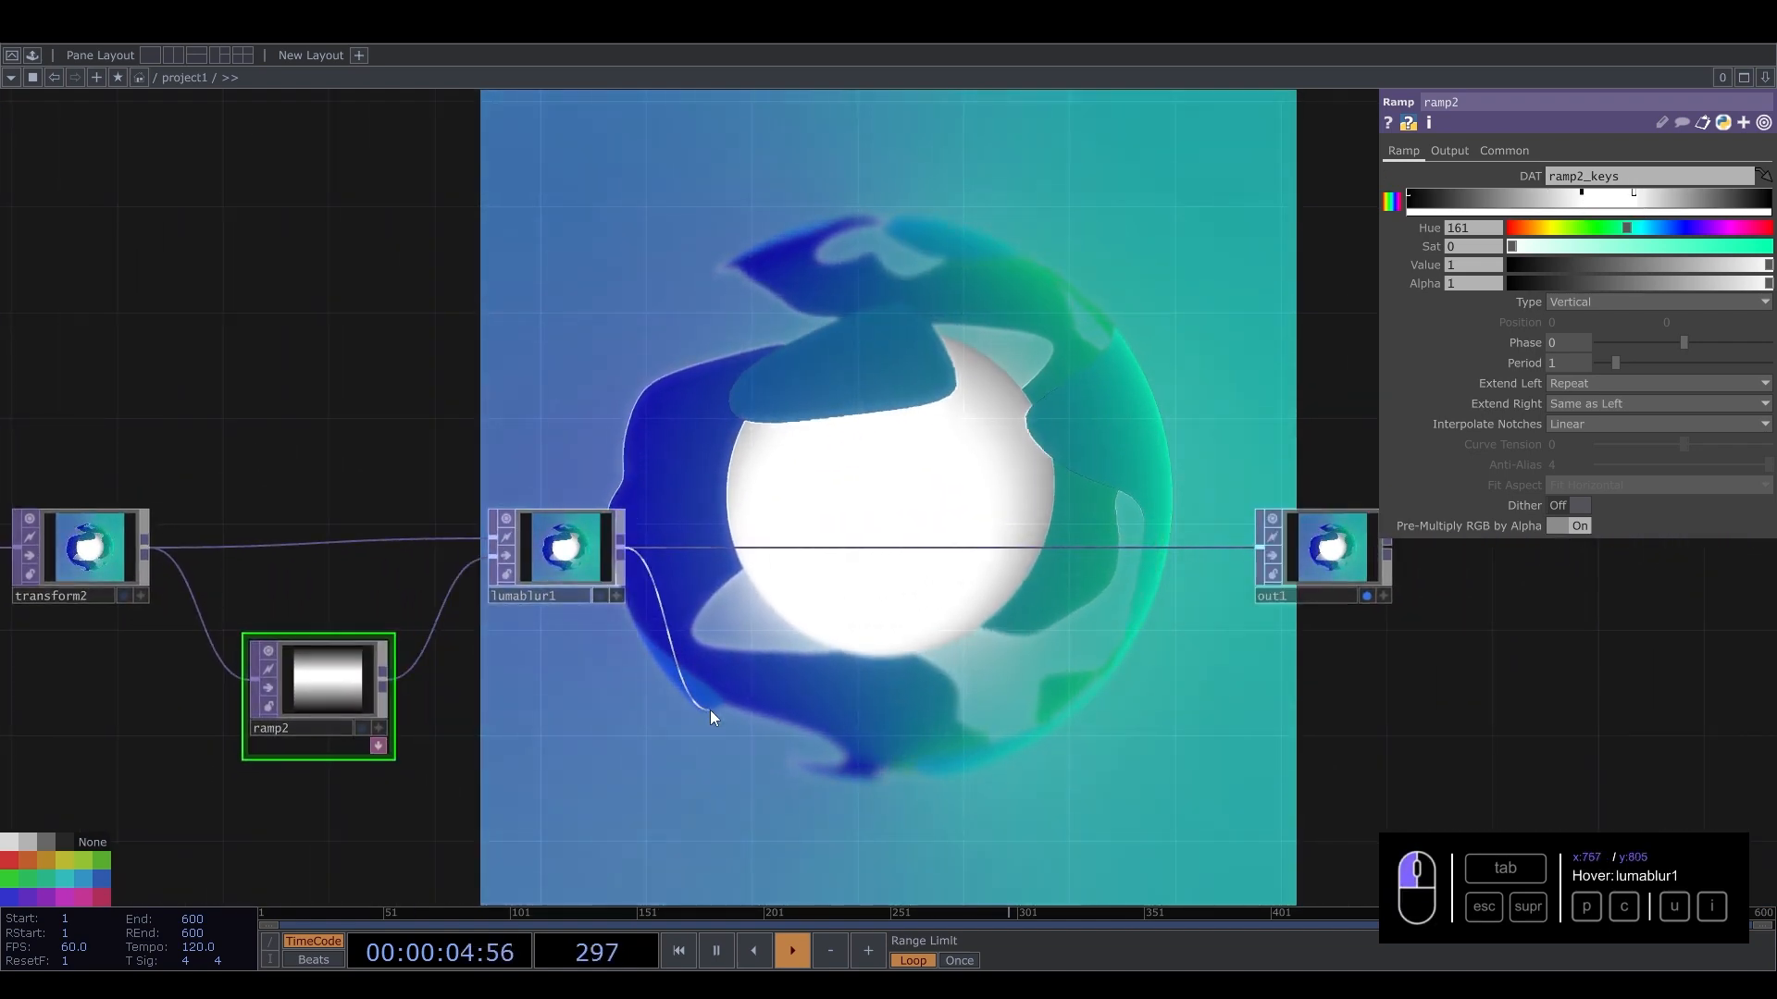
{"action": "key", "text": "Tab"}
{"action": "left_click", "coordinate": [656, 529]}
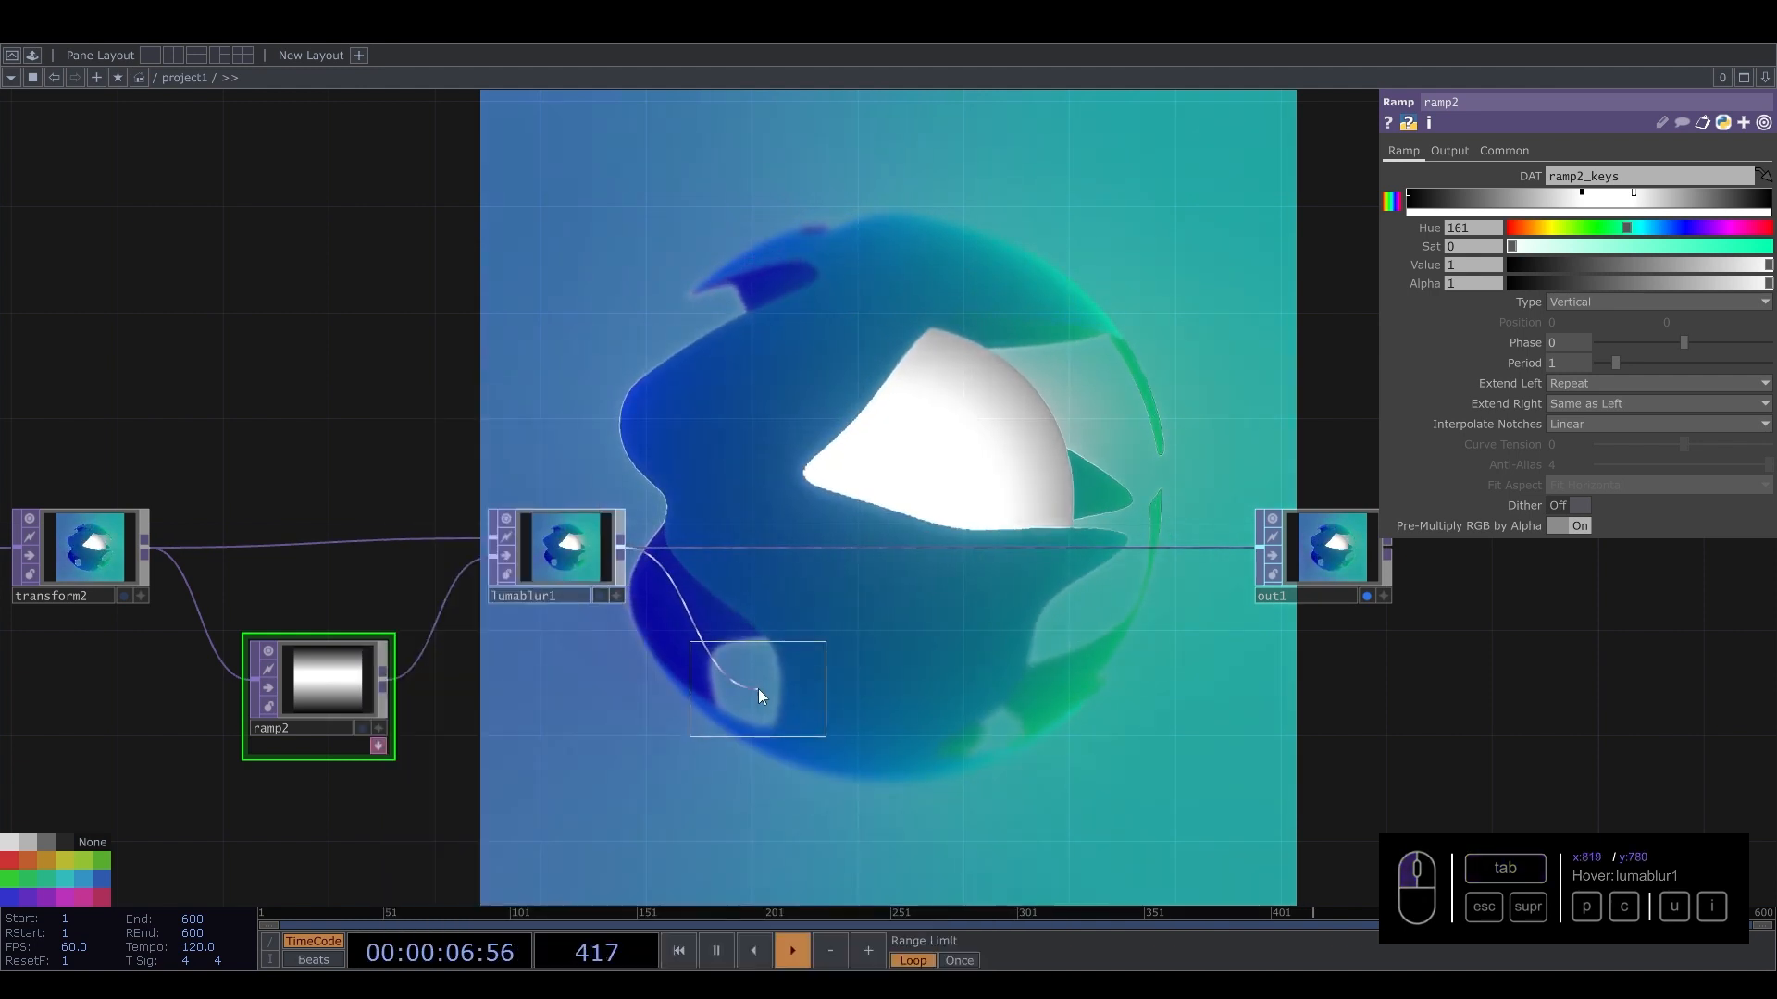
{"action": "left_click", "coordinate": [757, 689]}
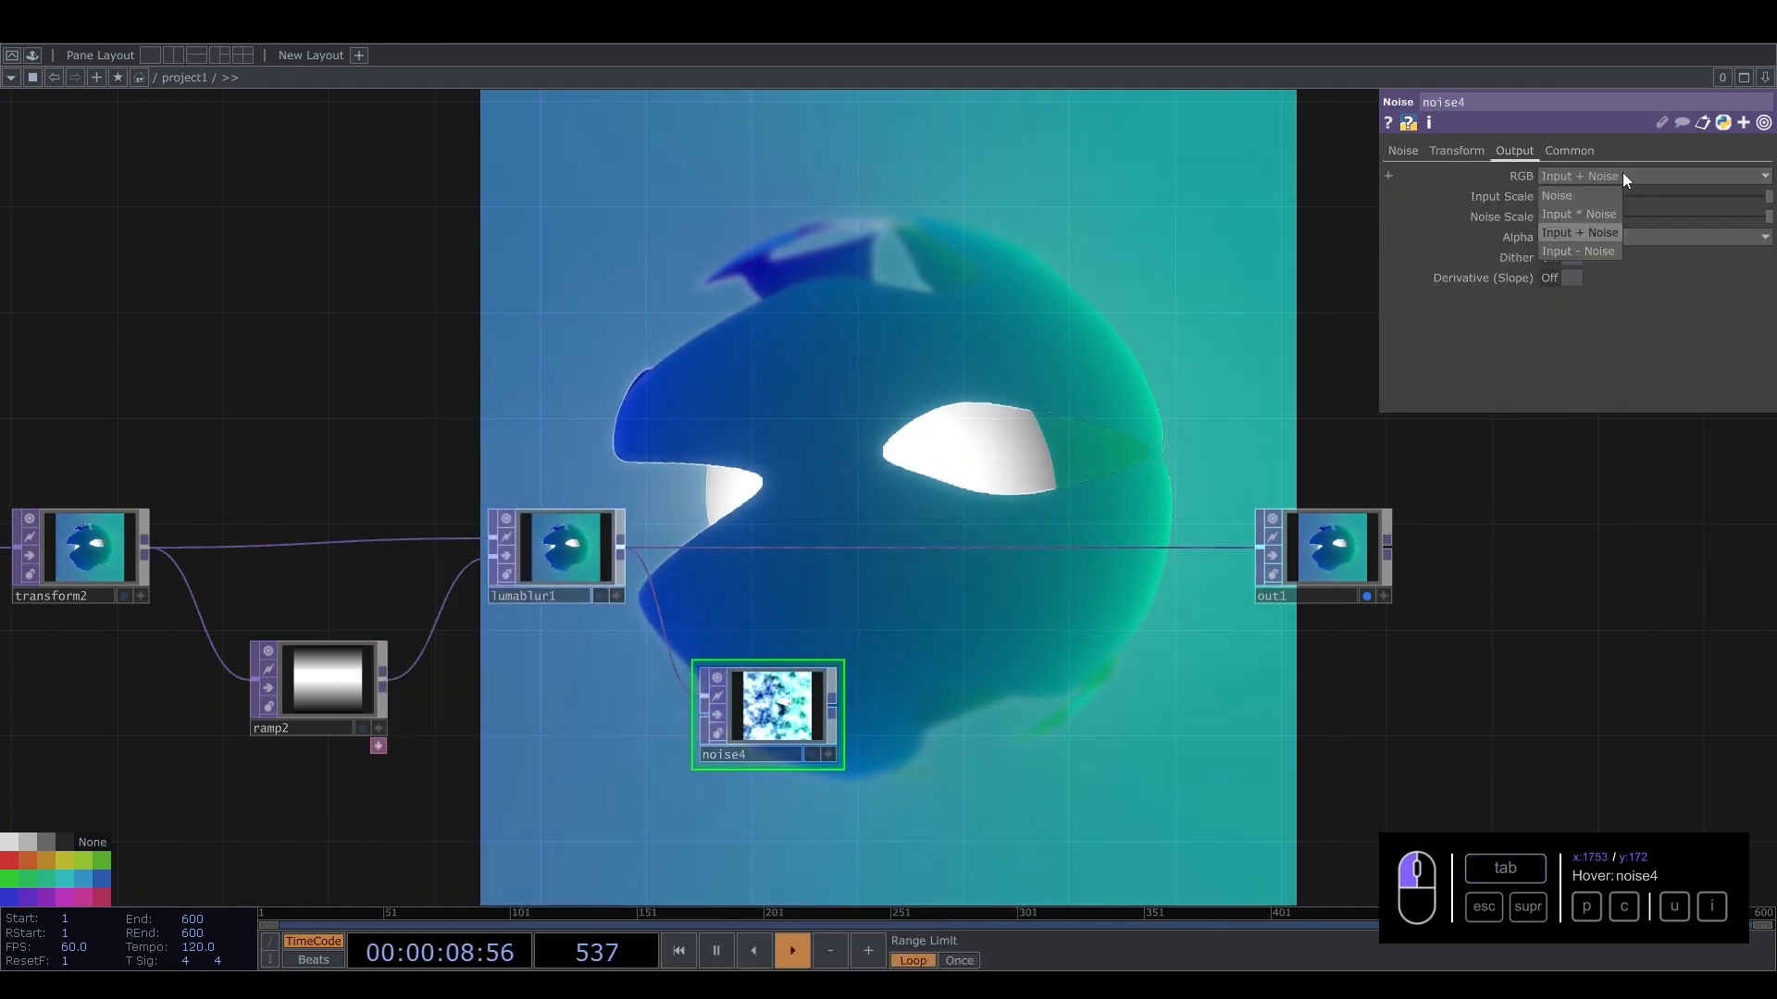
{"action": "left_click", "coordinate": [1588, 192]}
Set the noise type to Simplex 4D (GPU).
{"action": "left_click", "coordinate": [1403, 150]}
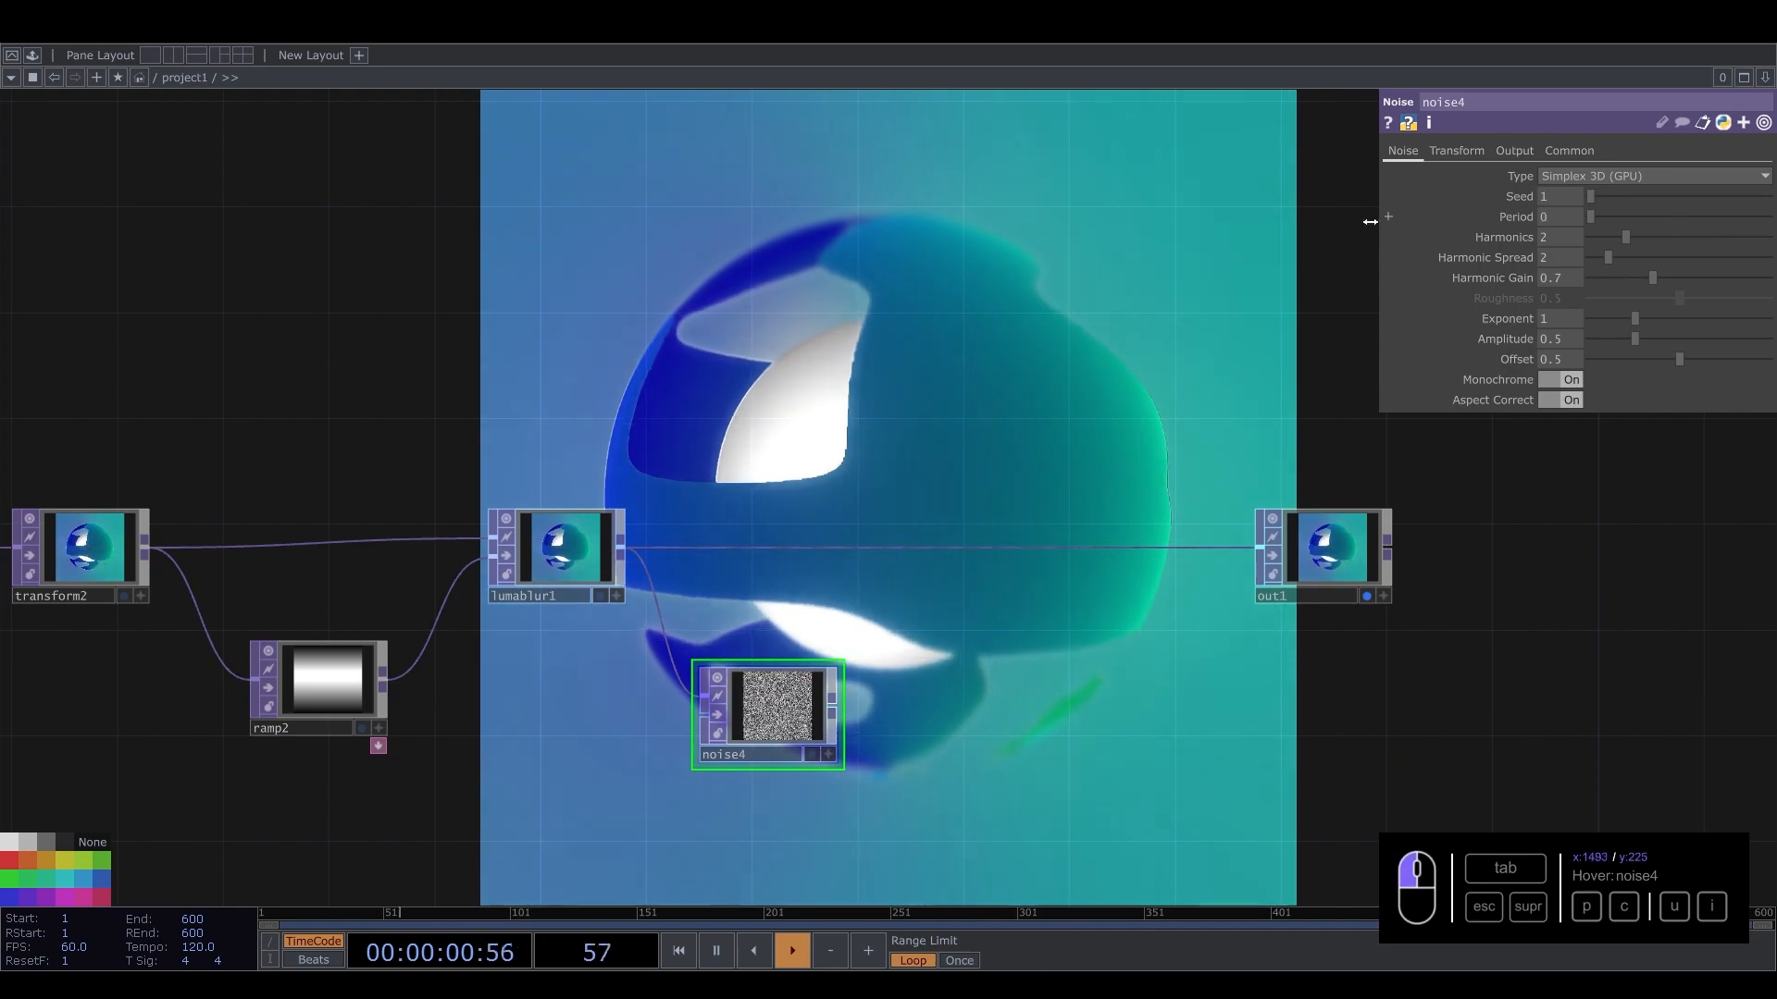
{"action": "scroll", "coordinate": [753, 713], "scroll_direction": "up", "scroll_amount": 5}
{"action": "scroll", "coordinate": [641, 741], "scroll_direction": "down", "scroll_amount": 5}
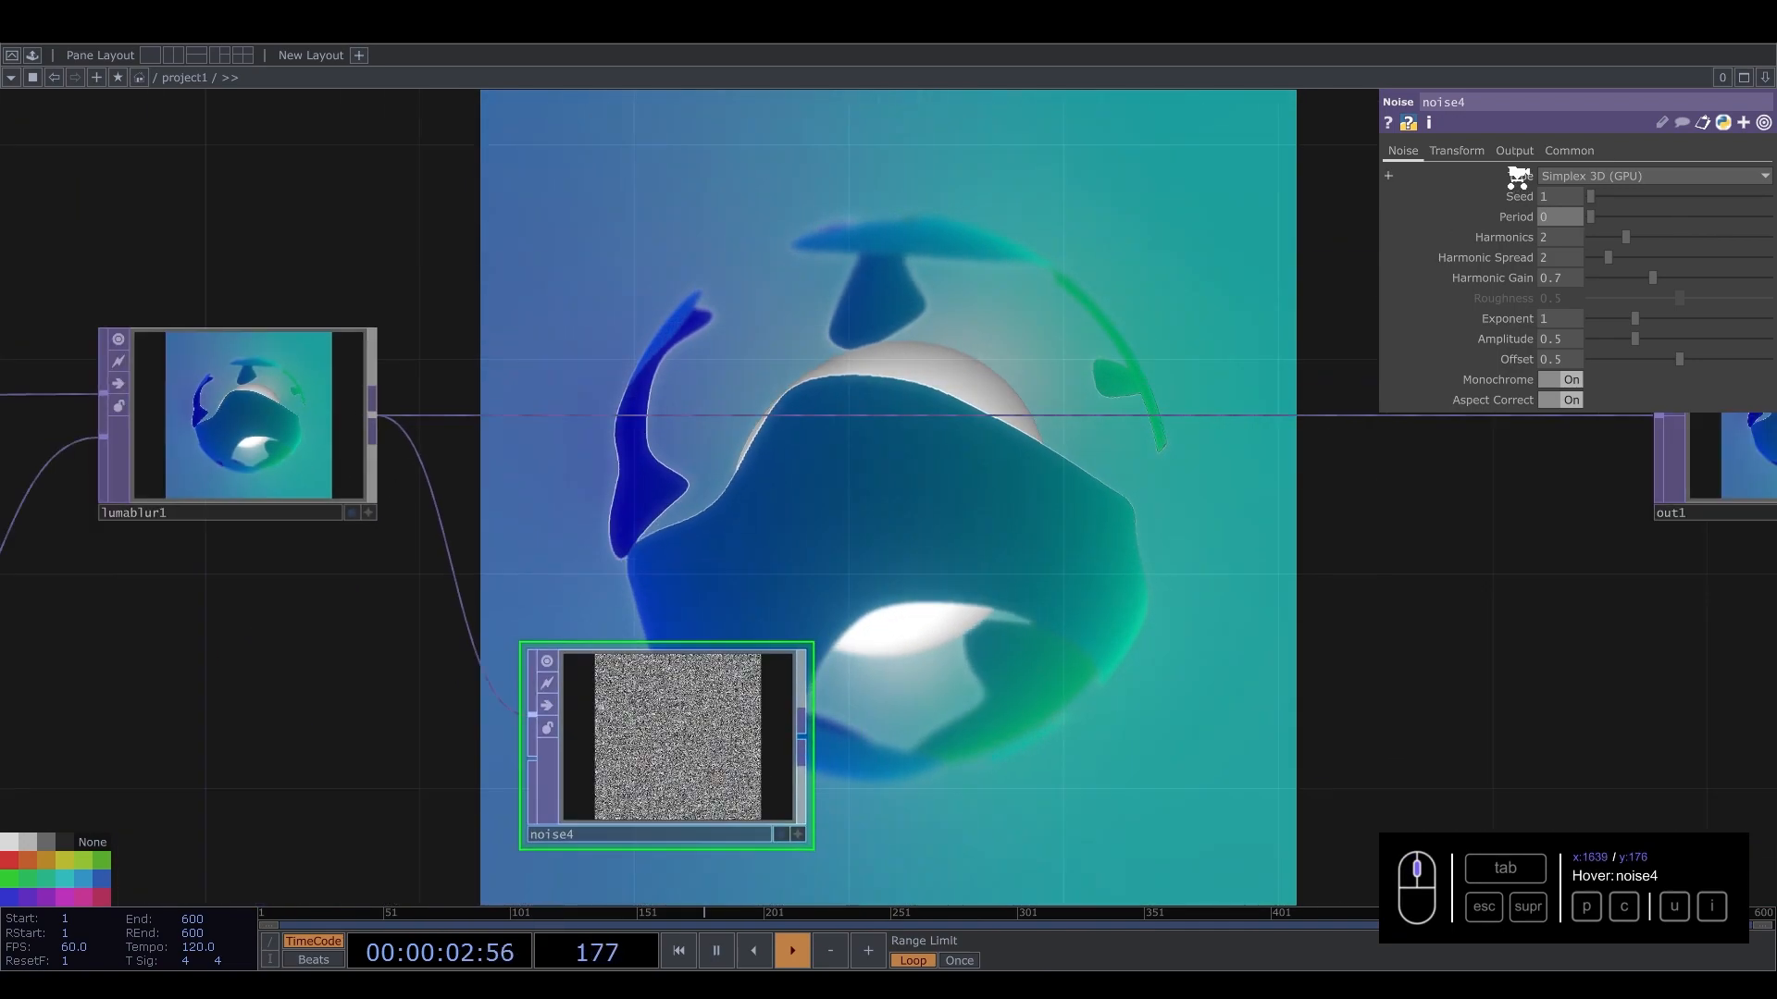
{"action": "left_click", "coordinate": [1634, 176]}
{"action": "left_click", "coordinate": [1590, 272]}
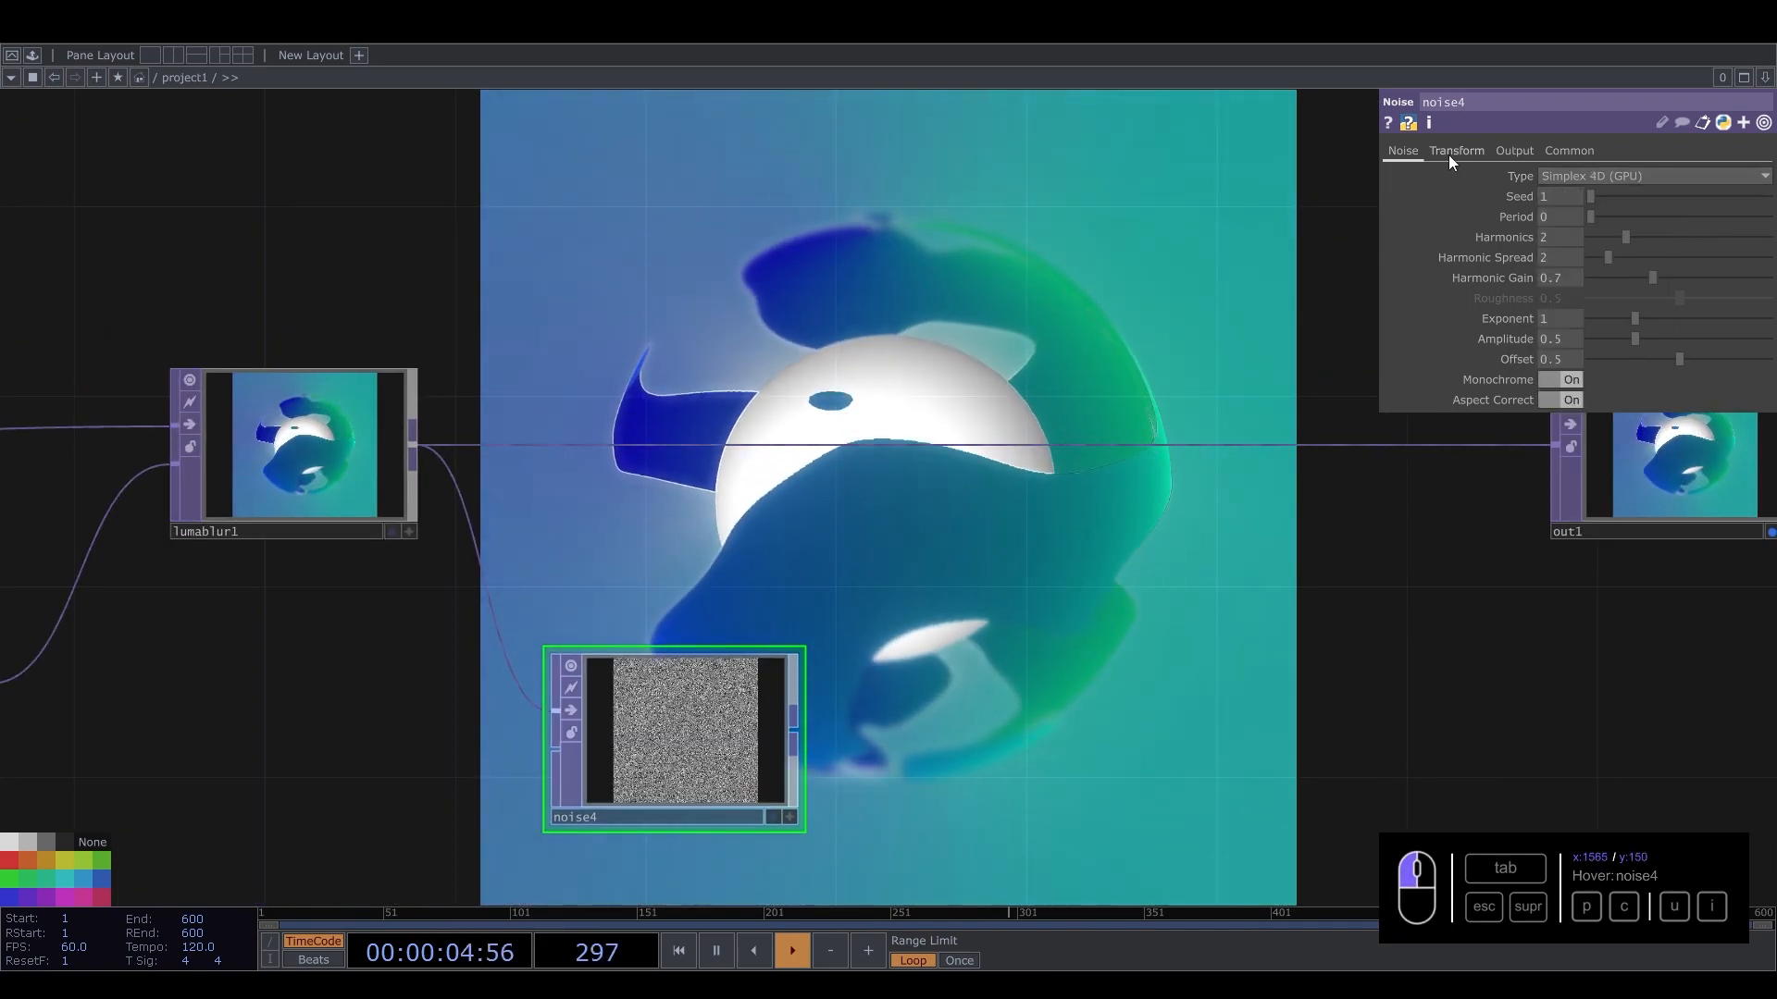
Animate the noise's Translate 4D with the expression absTime.seconds * 0.2.
{"action": "left_click", "coordinate": [1448, 151]}
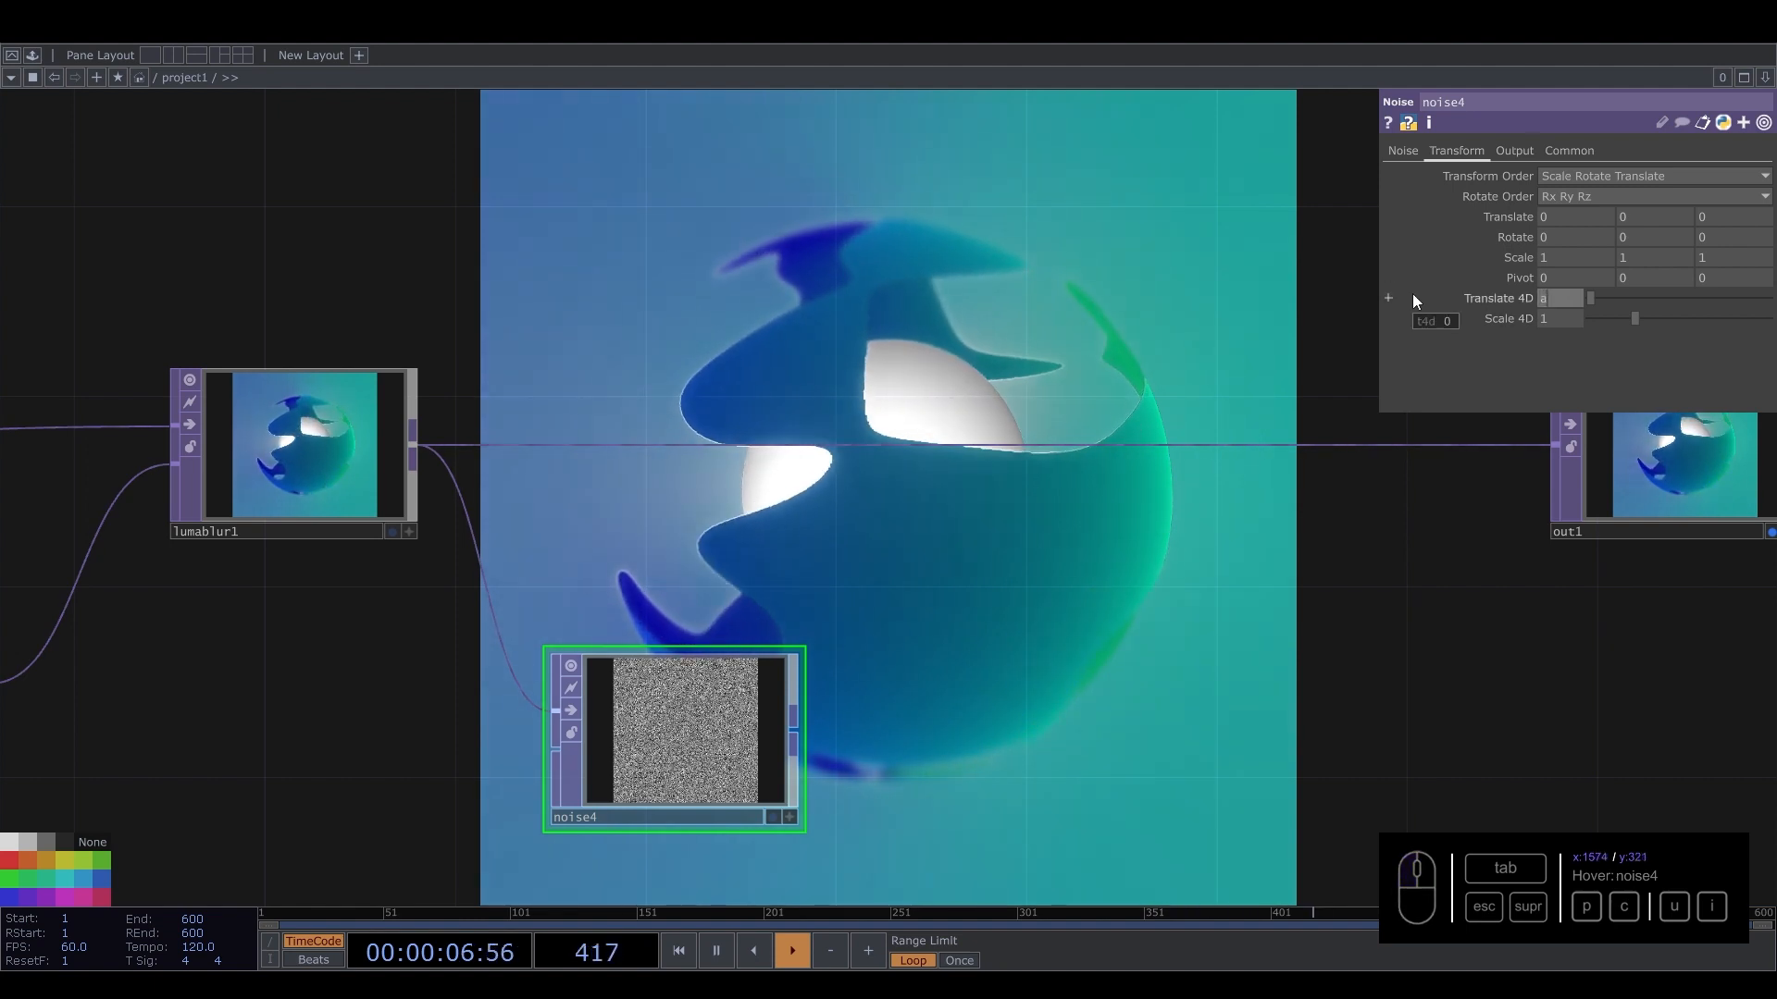
{"action": "type", "text": "absTime.seco"}
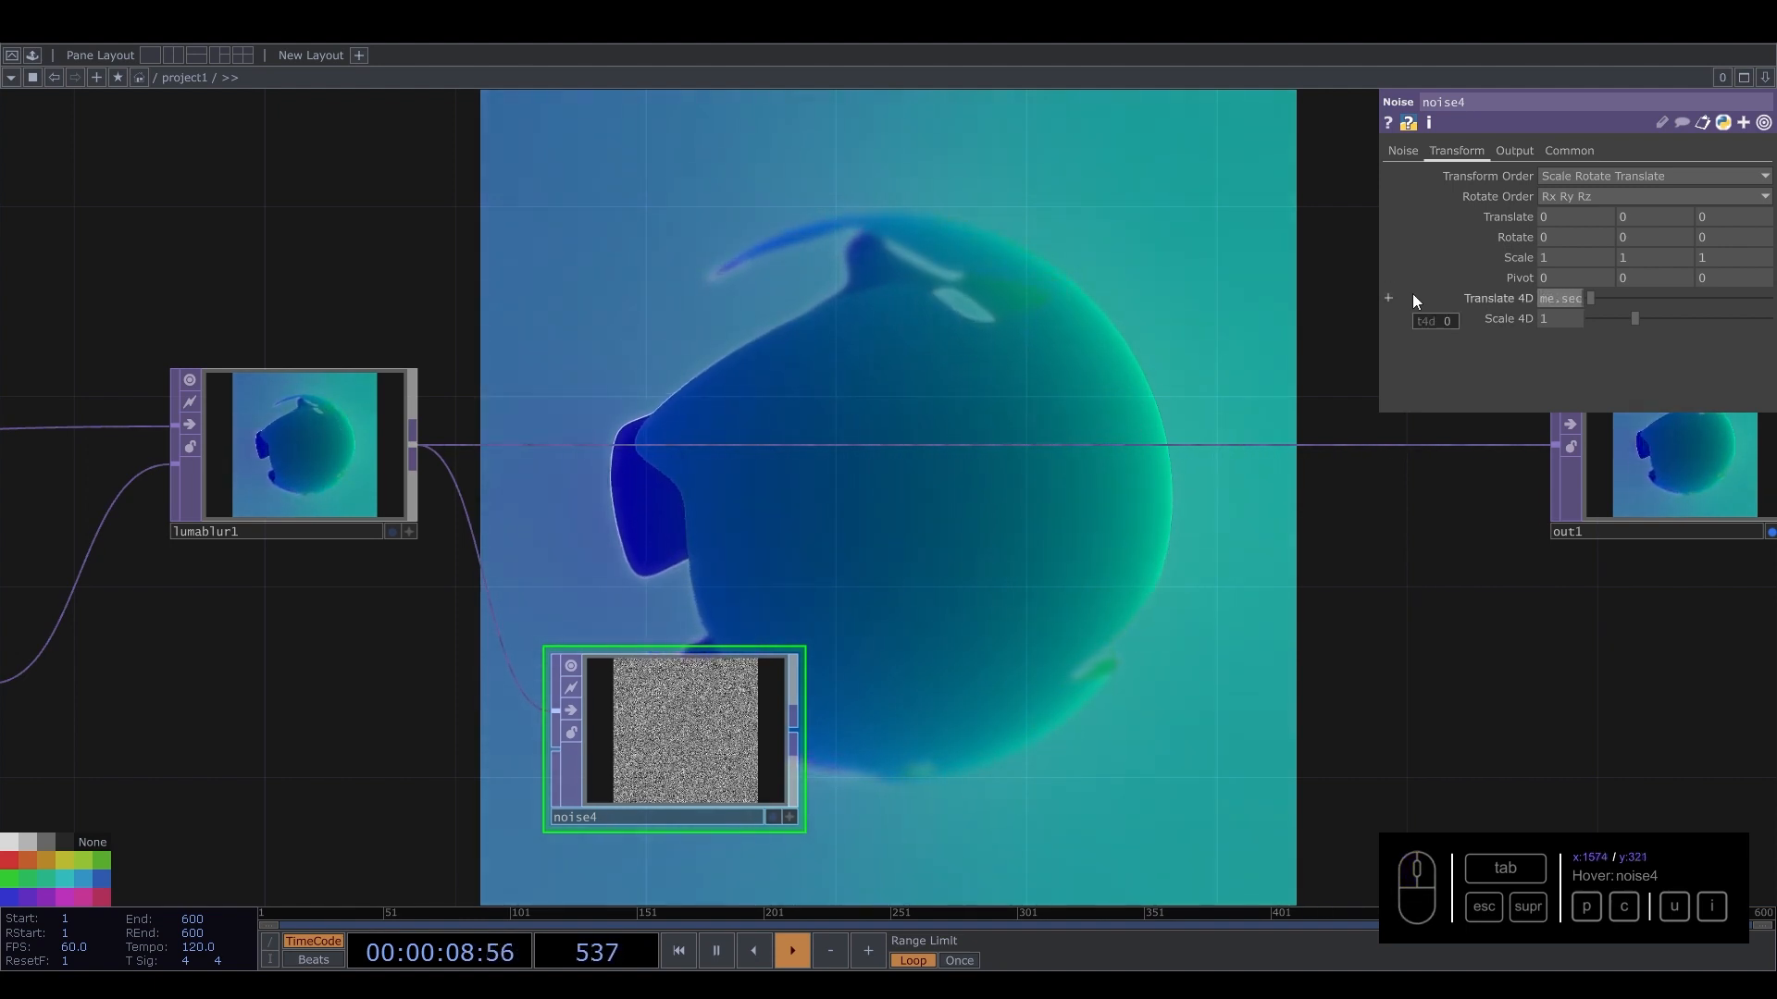
{"action": "type", "text": "nds * 0.12"}
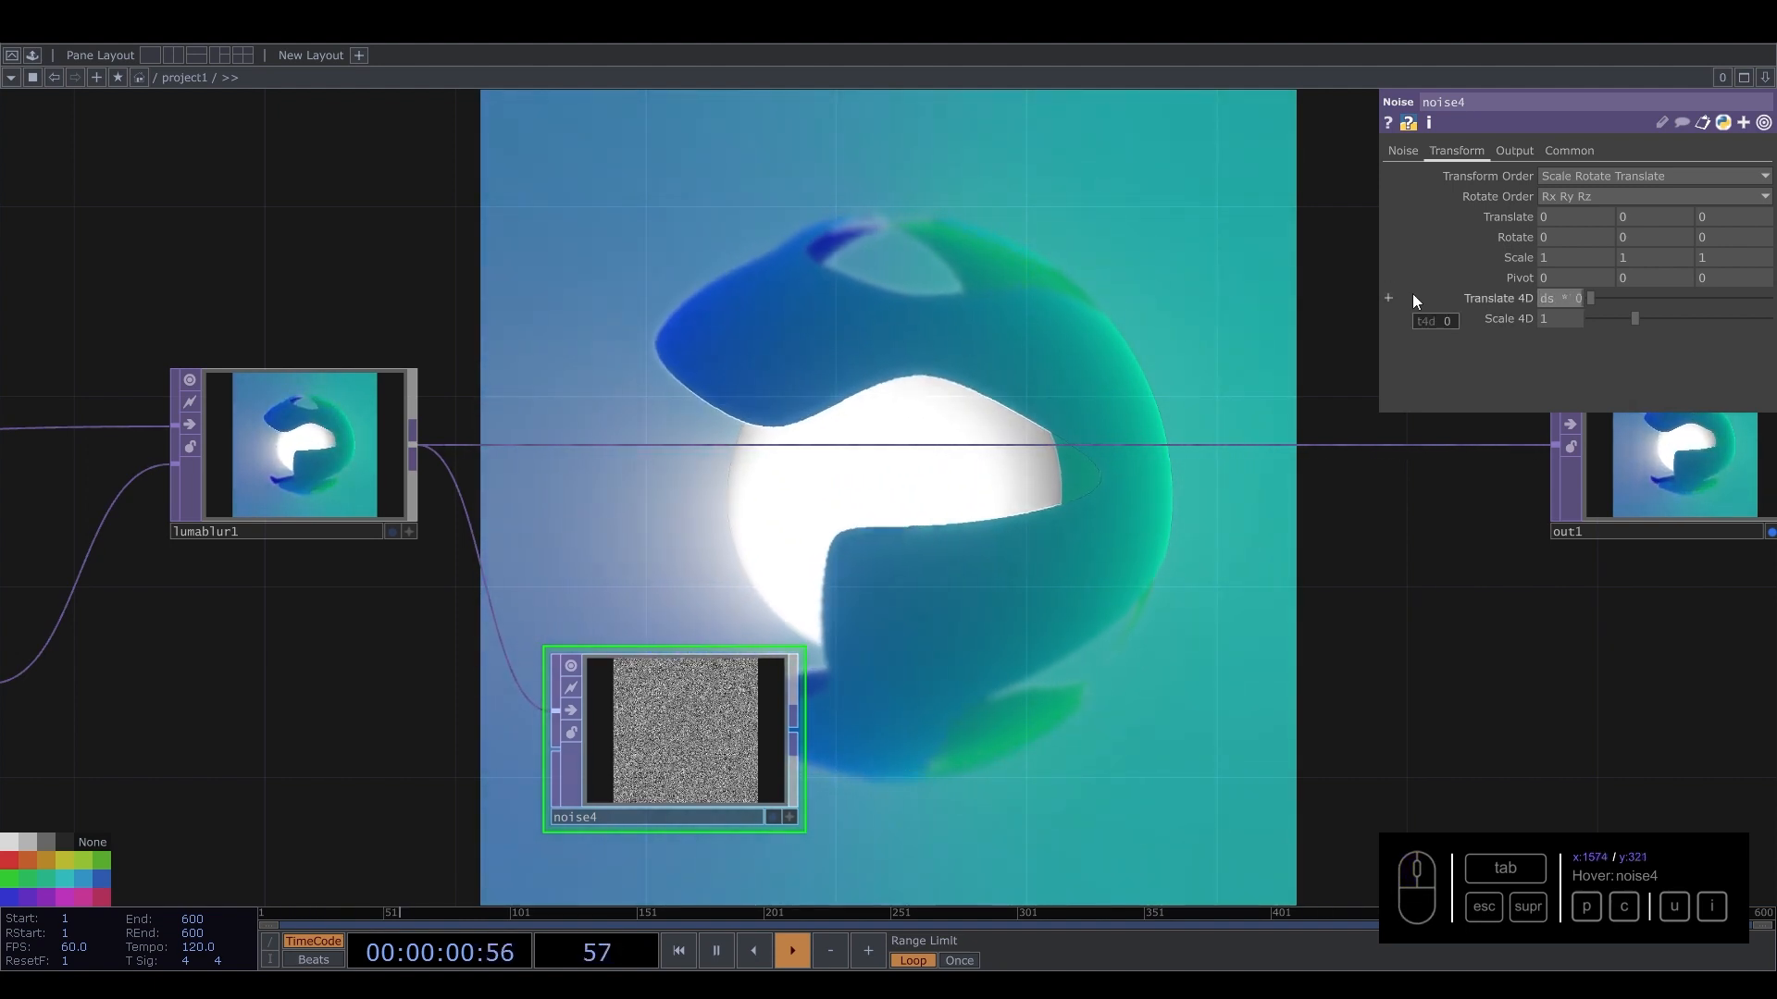
{"action": "key", "text": "Return"}
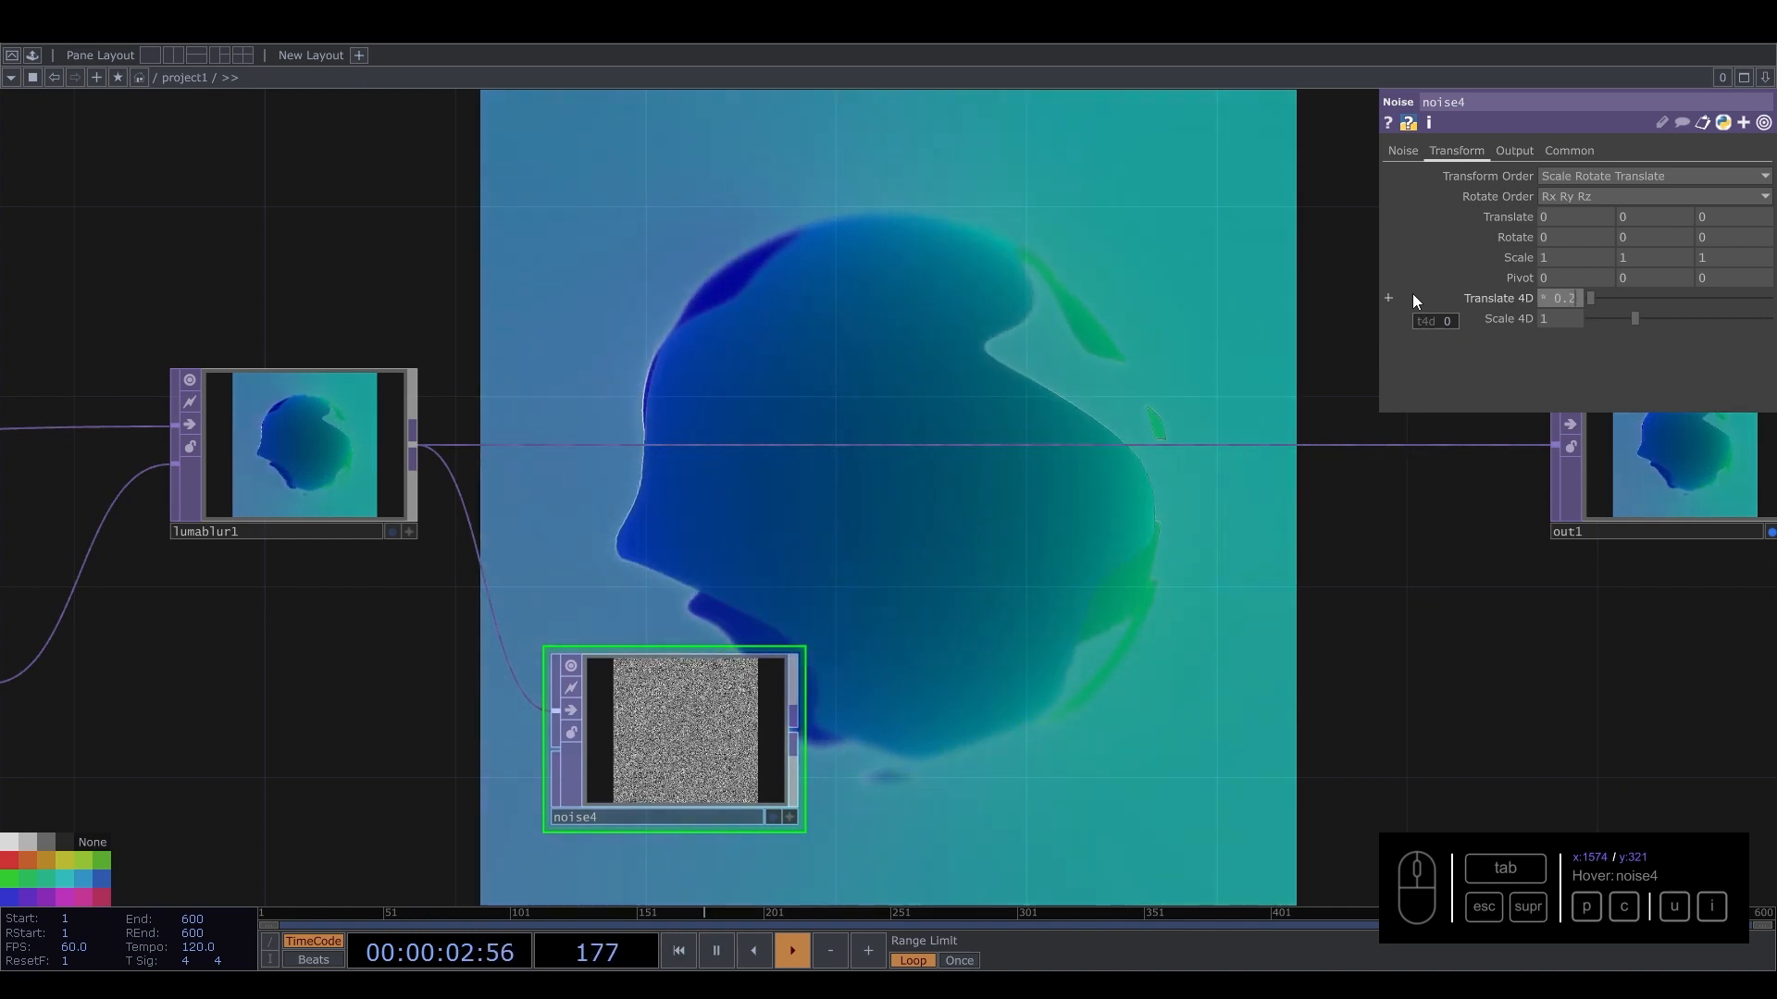
Add a Level TOP after noise4.
{"action": "scroll", "coordinate": [708, 740], "scroll_direction": "up", "scroll_amount": 10}
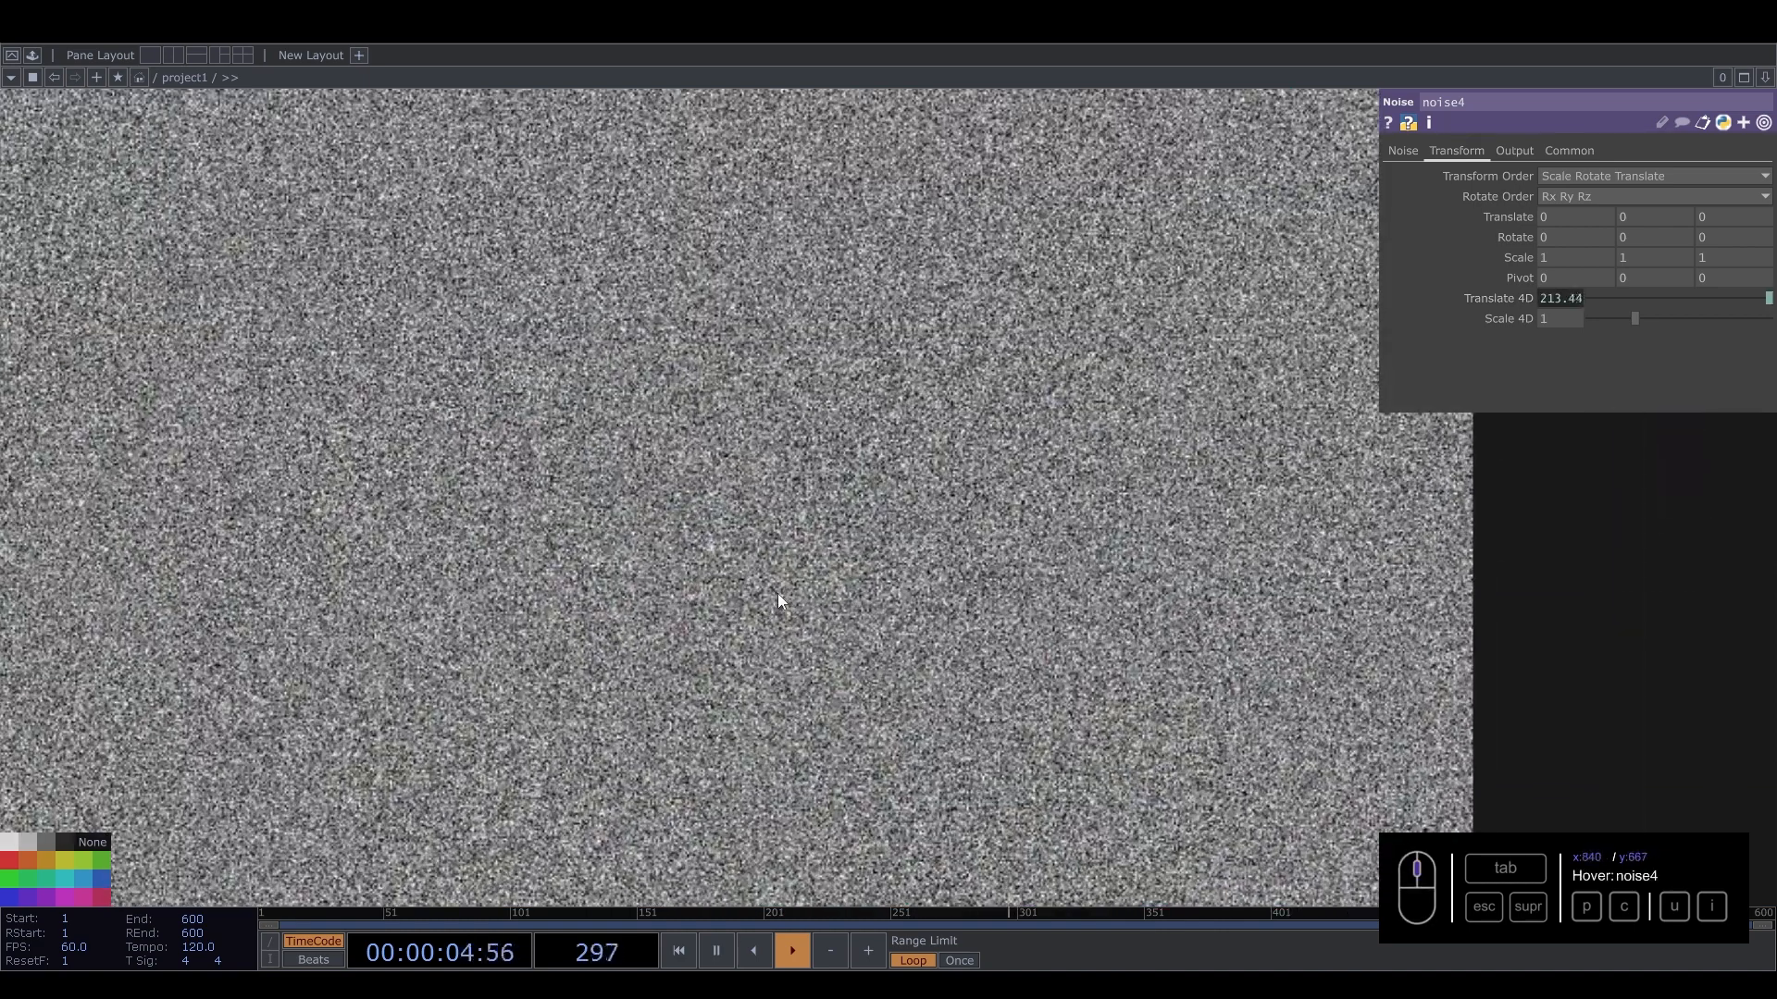
{"action": "scroll", "coordinate": [768, 602], "scroll_direction": "down", "scroll_amount": 10}
{"action": "scroll", "coordinate": [713, 629], "scroll_direction": "up", "scroll_amount": 4}
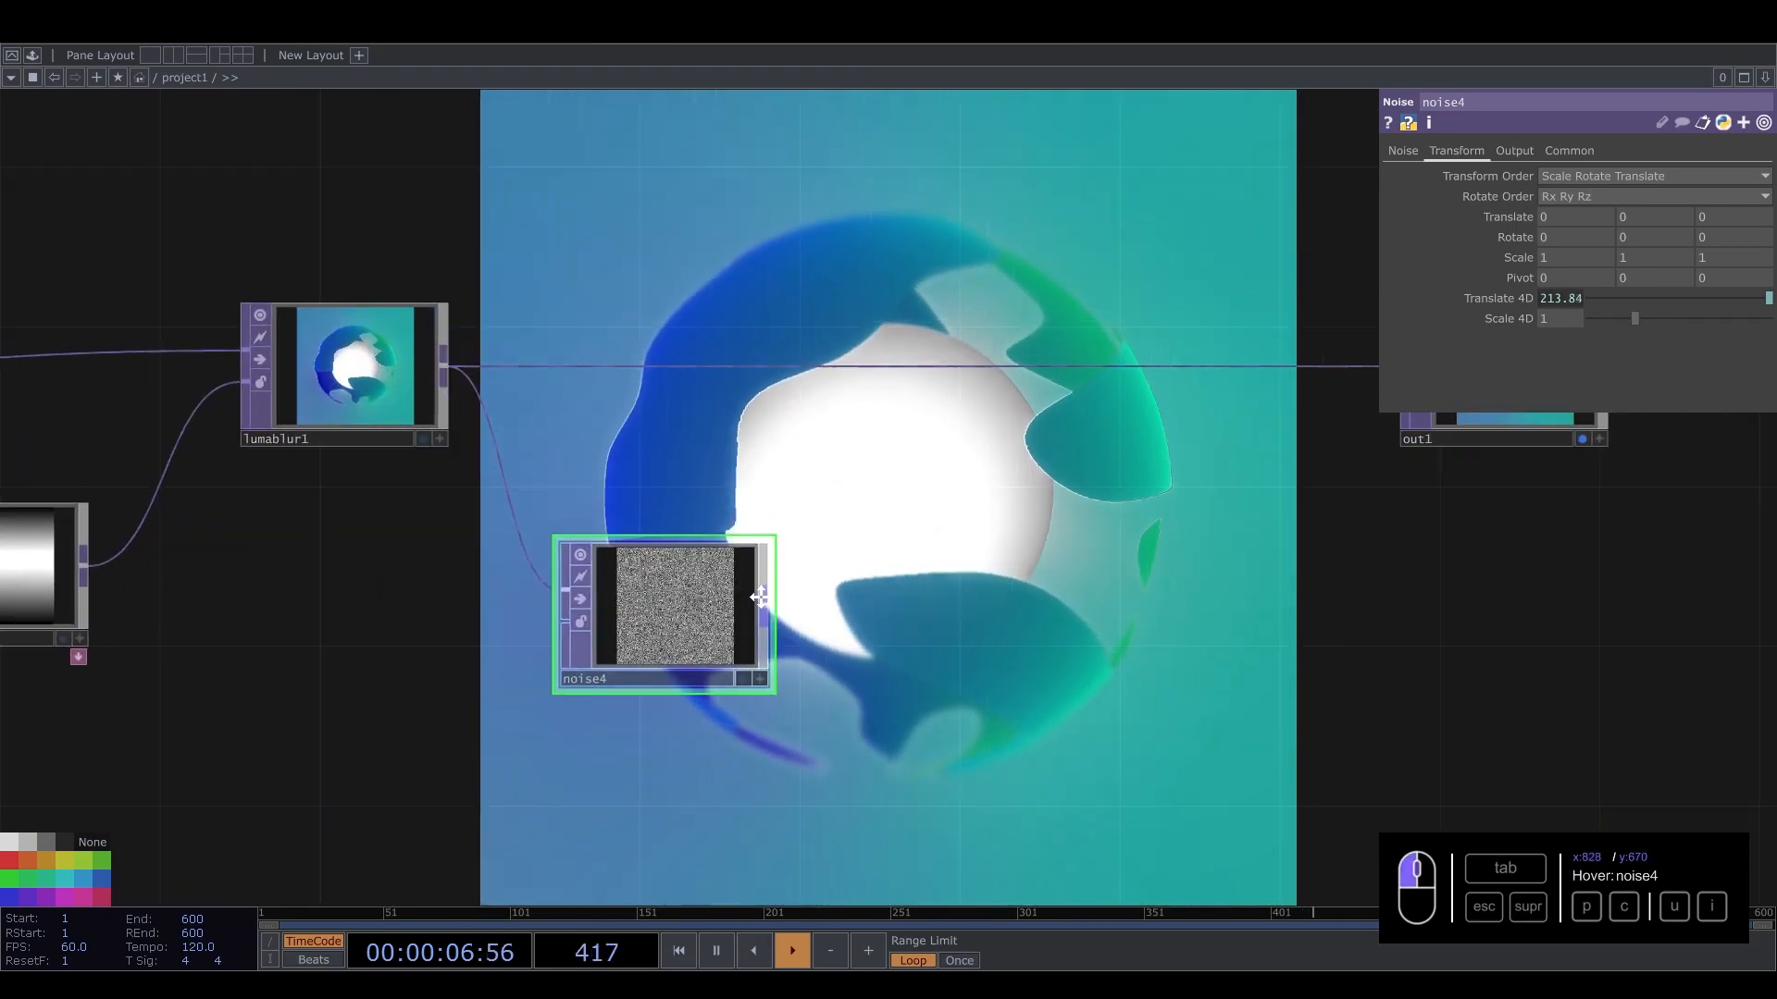
{"action": "key", "text": "Tab"}
{"action": "type", "text": "leve"}
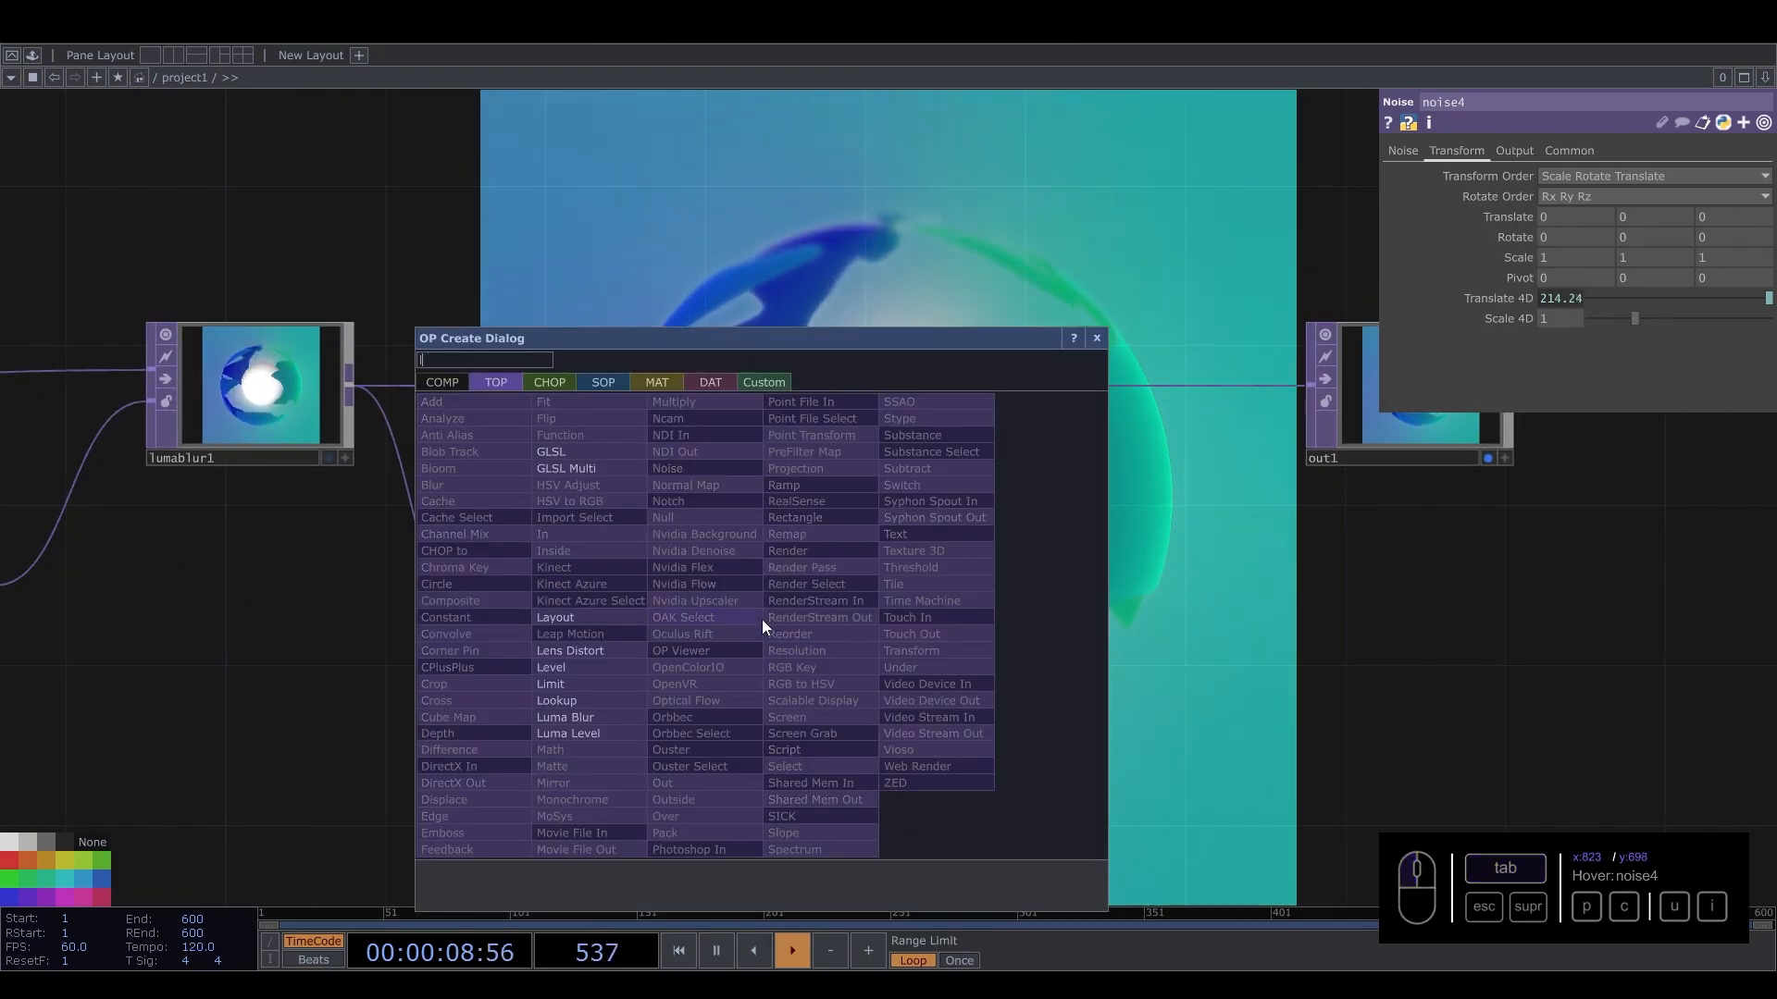
{"action": "left_click", "coordinate": [591, 668]}
{"action": "left_click", "coordinate": [851, 634]}
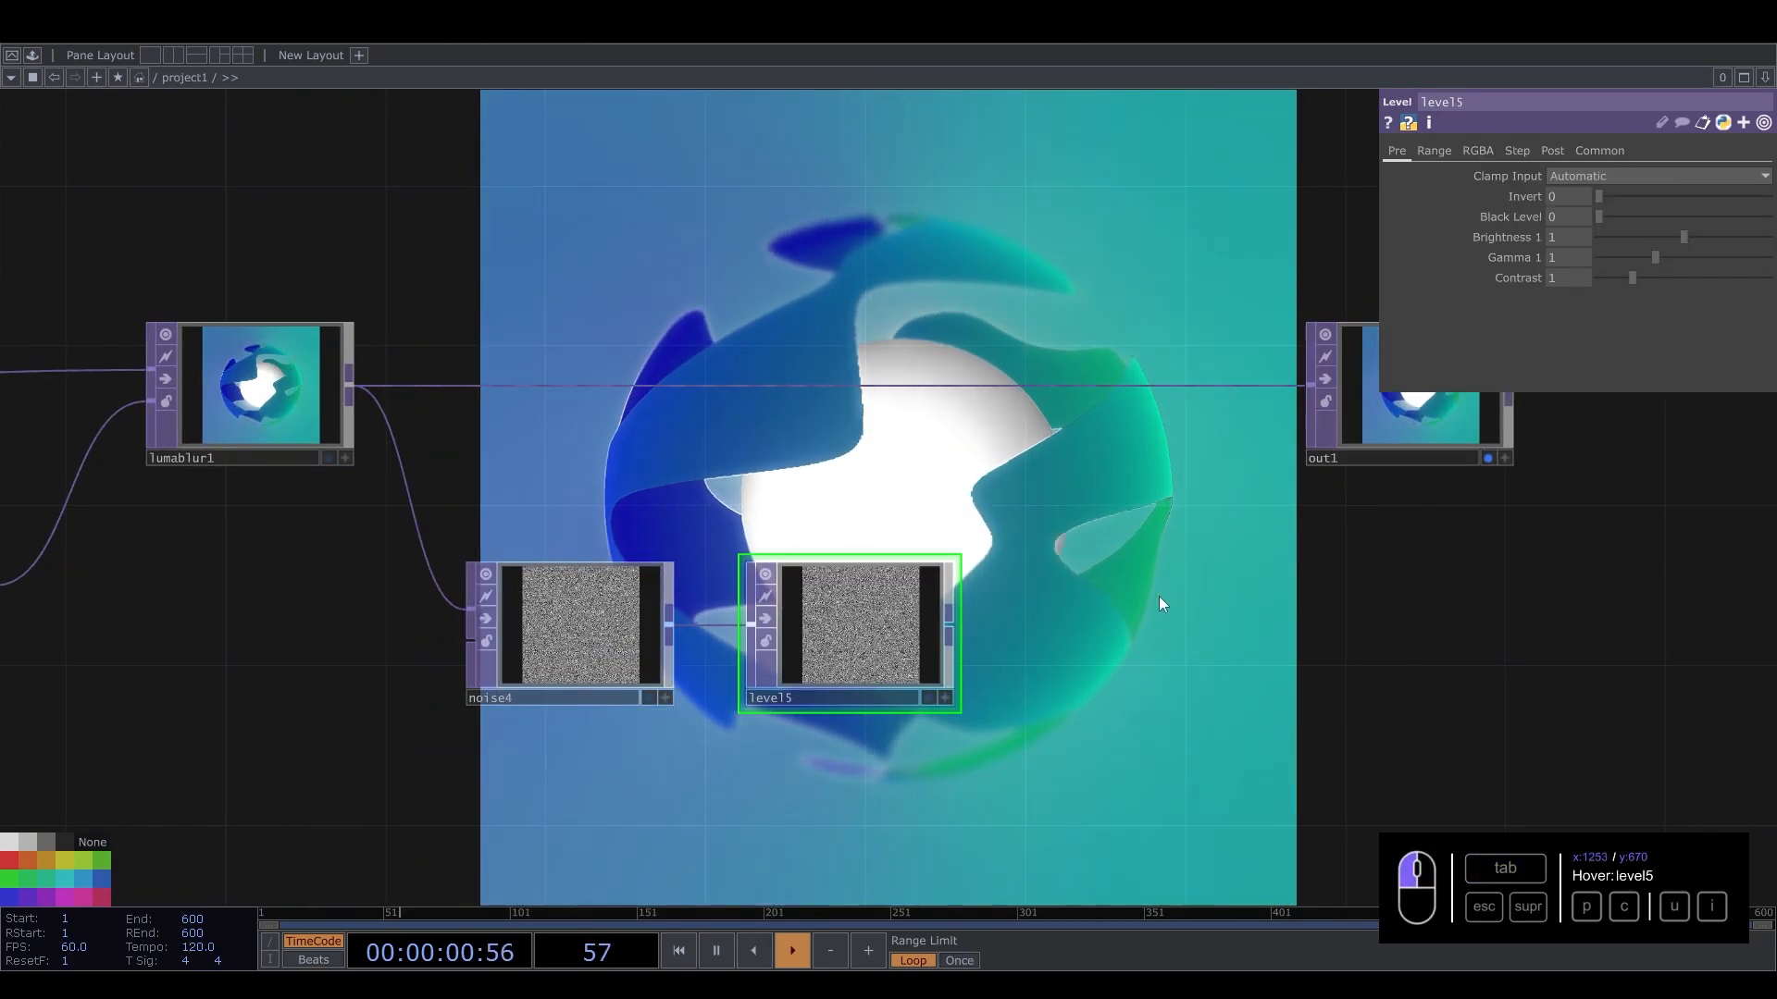
Insert a Composite TOP between lumablur1 and out1, wire level5 into it, and set Operation to Overlay.
{"action": "left_click_drag", "start_coordinate": [1159, 596], "coordinate": [847, 645]}
{"action": "left_click_drag", "start_coordinate": [1103, 457], "coordinate": [1302, 457]}
{"action": "right_click", "coordinate": [893, 433]}
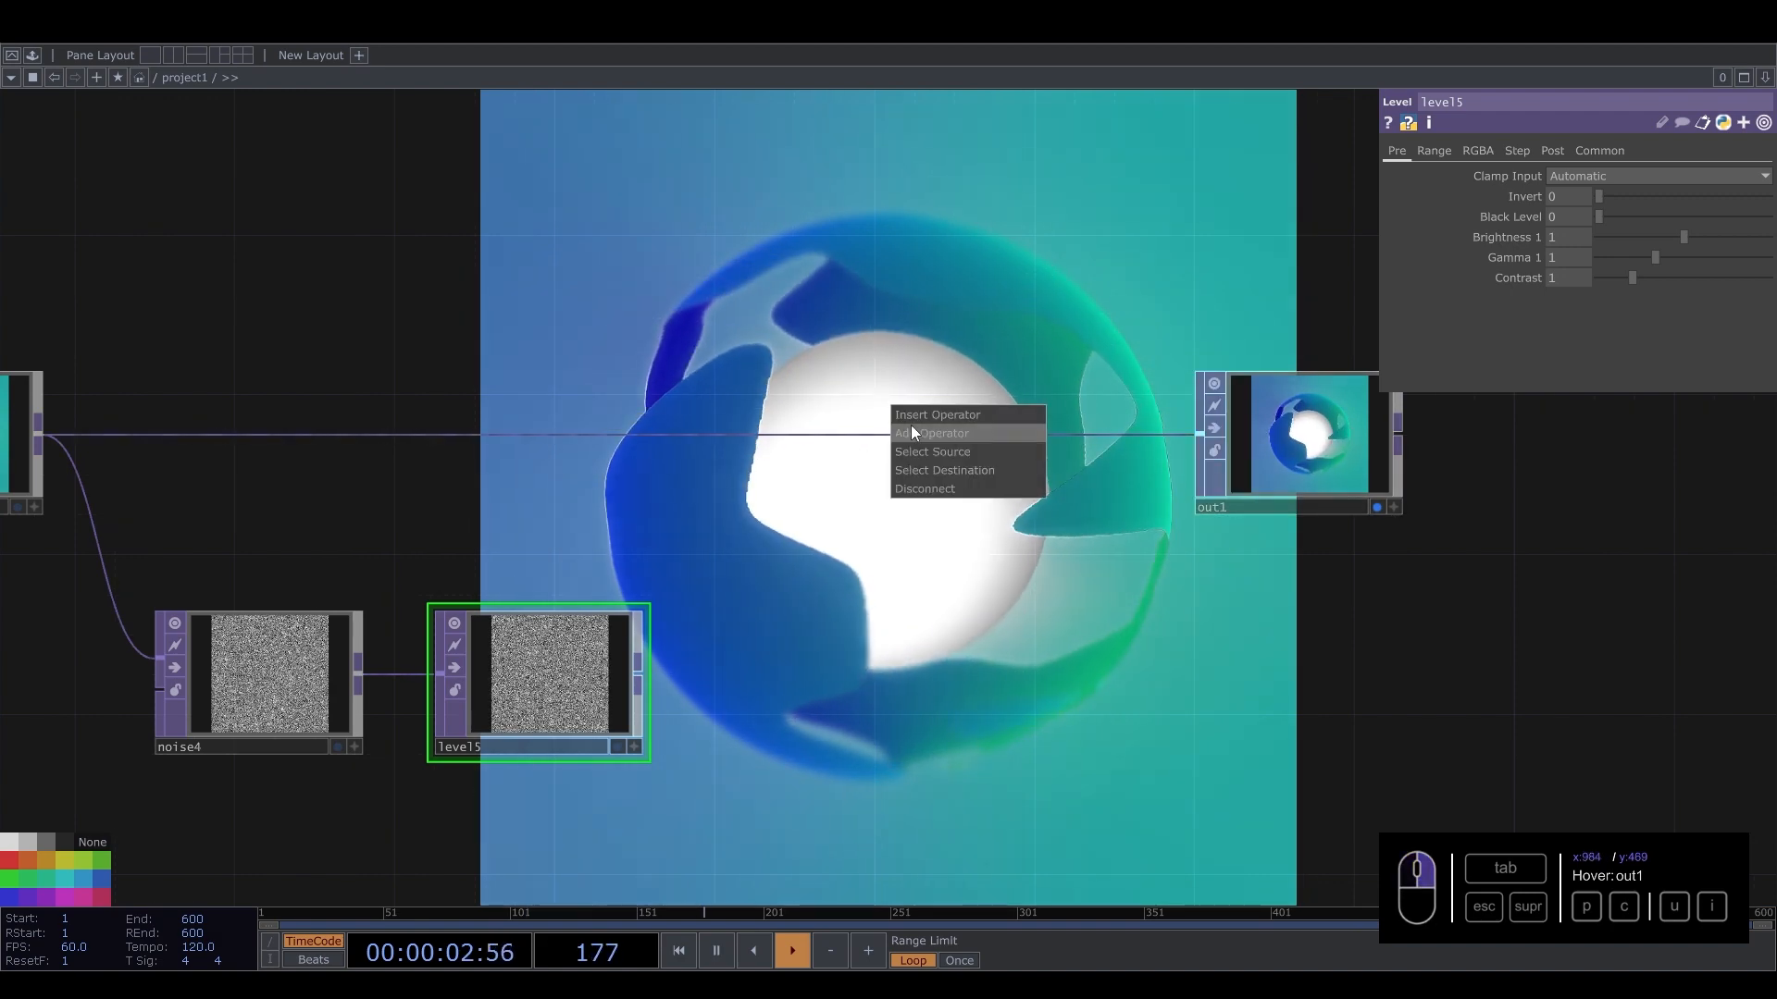
{"action": "left_click", "coordinate": [926, 416]}
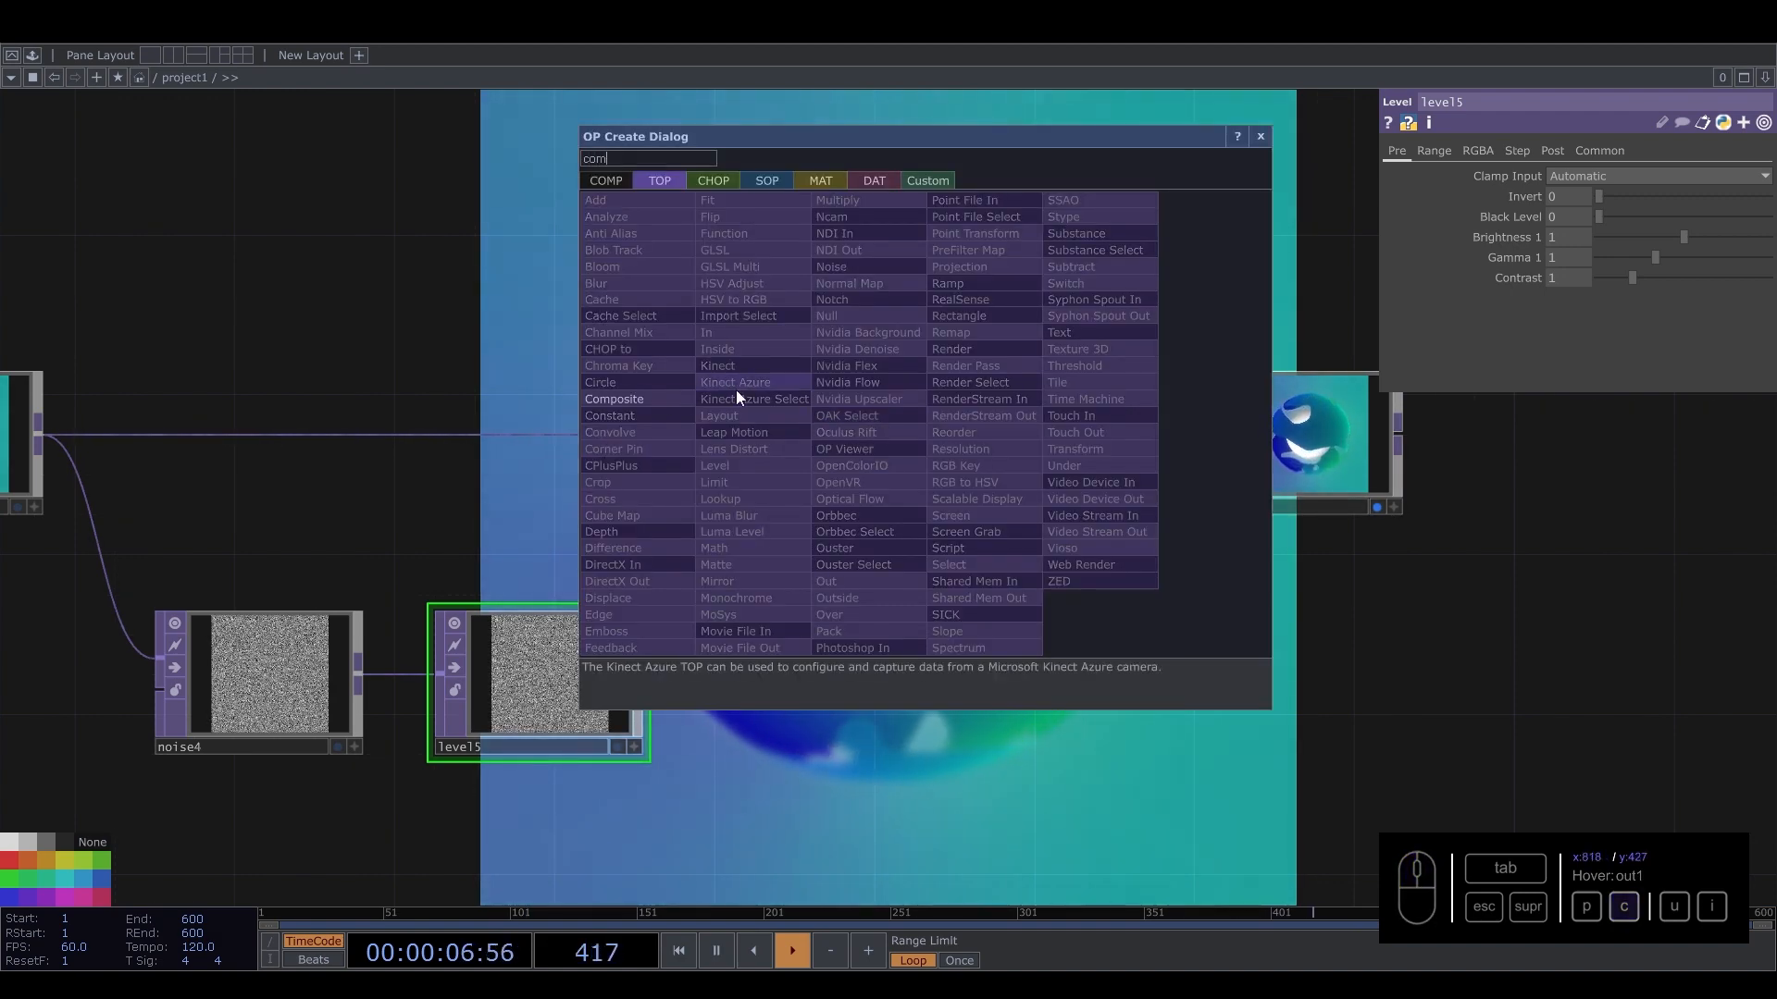
{"action": "left_click", "coordinate": [648, 401]}
{"action": "left_click", "coordinate": [910, 435]}
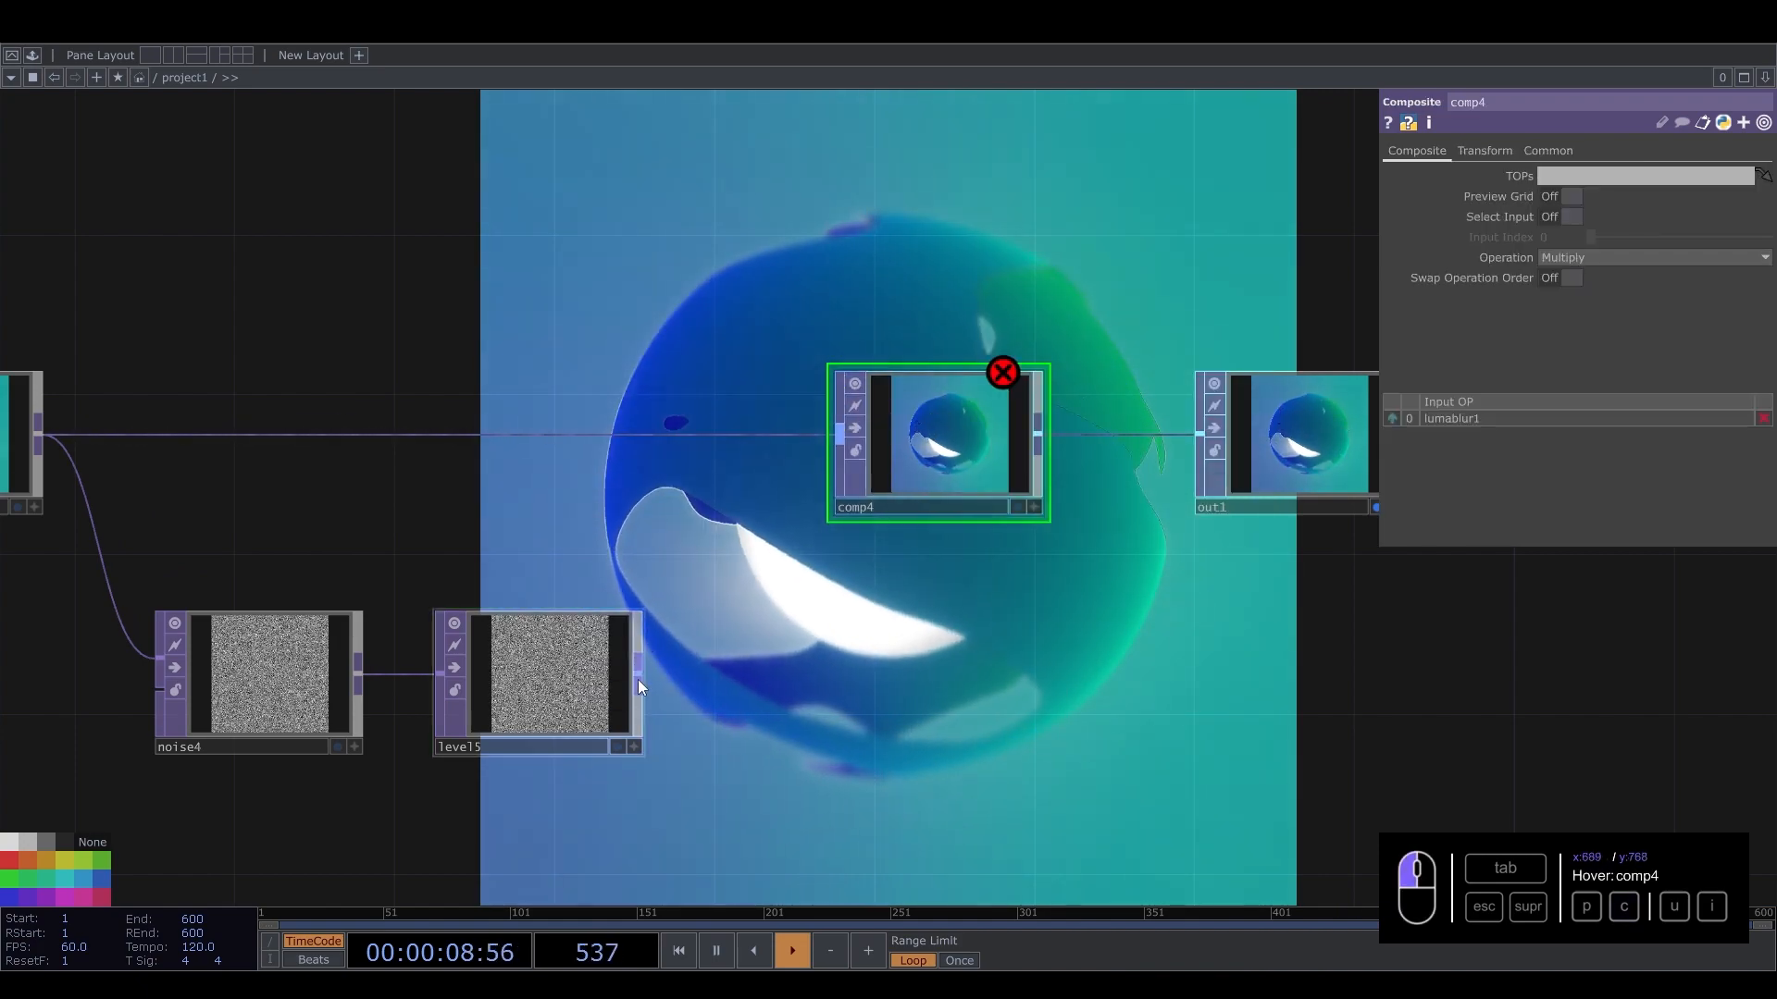
{"action": "left_click_drag", "start_coordinate": [638, 680], "coordinate": [844, 435]}
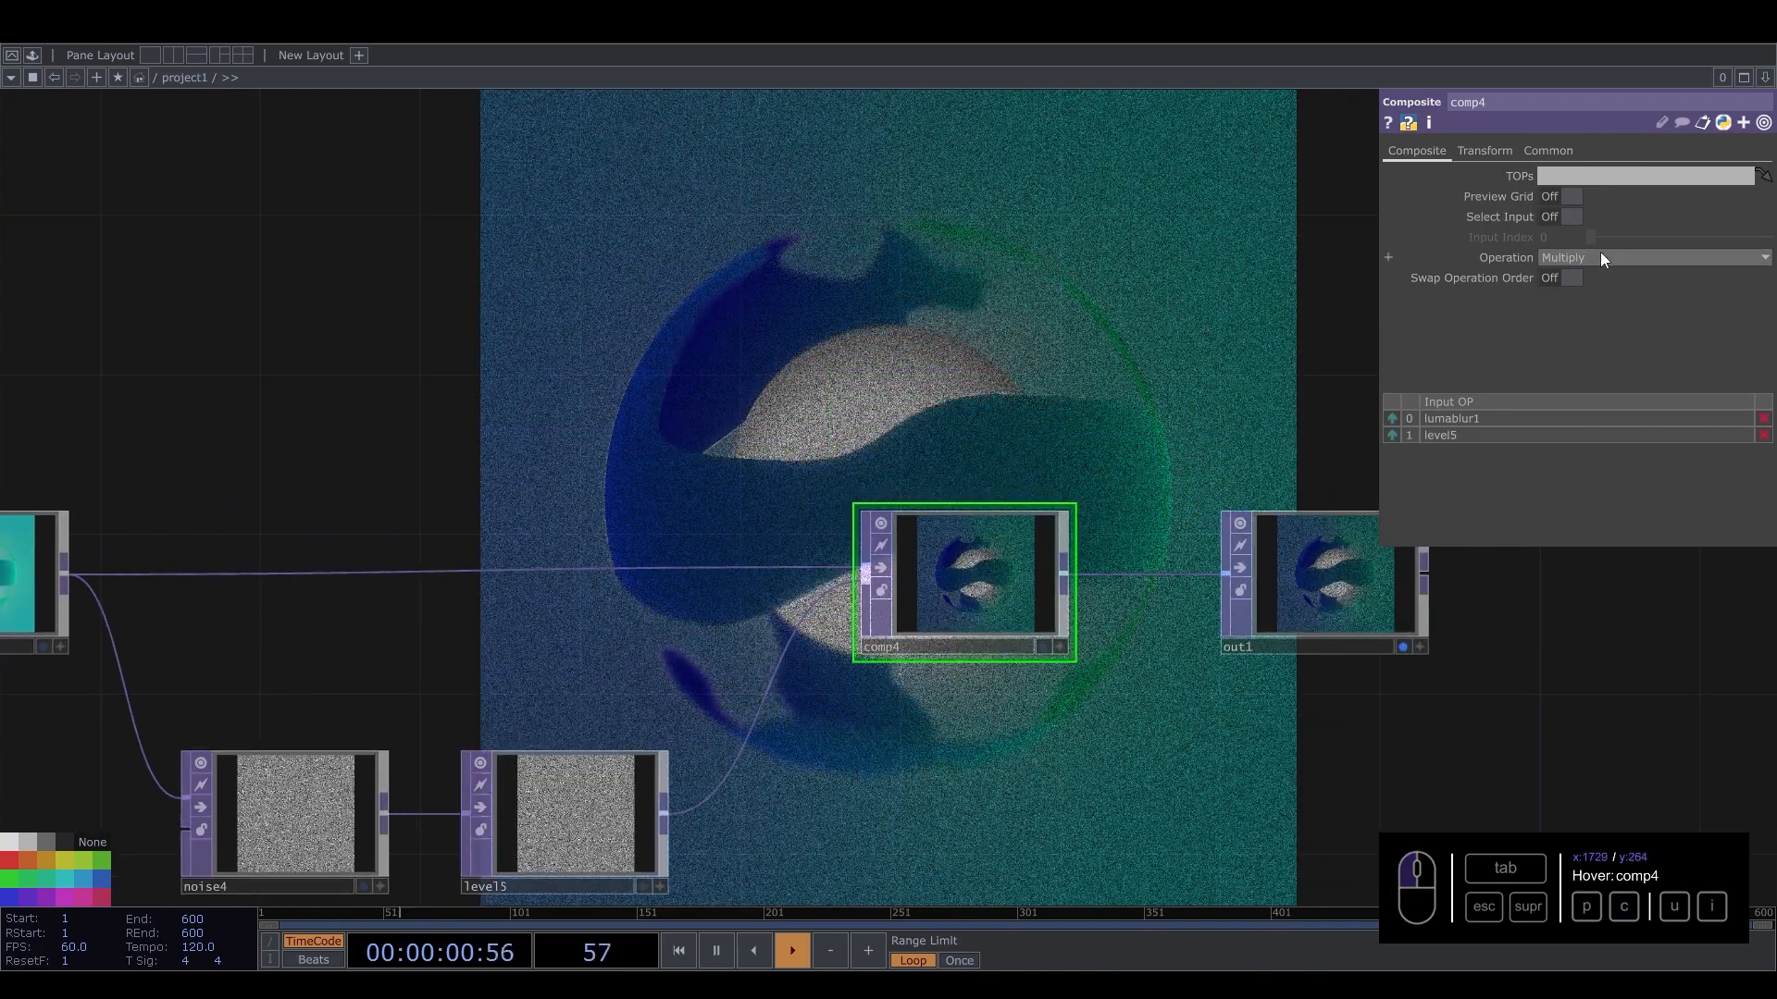
{"action": "left_click", "coordinate": [1610, 258]}
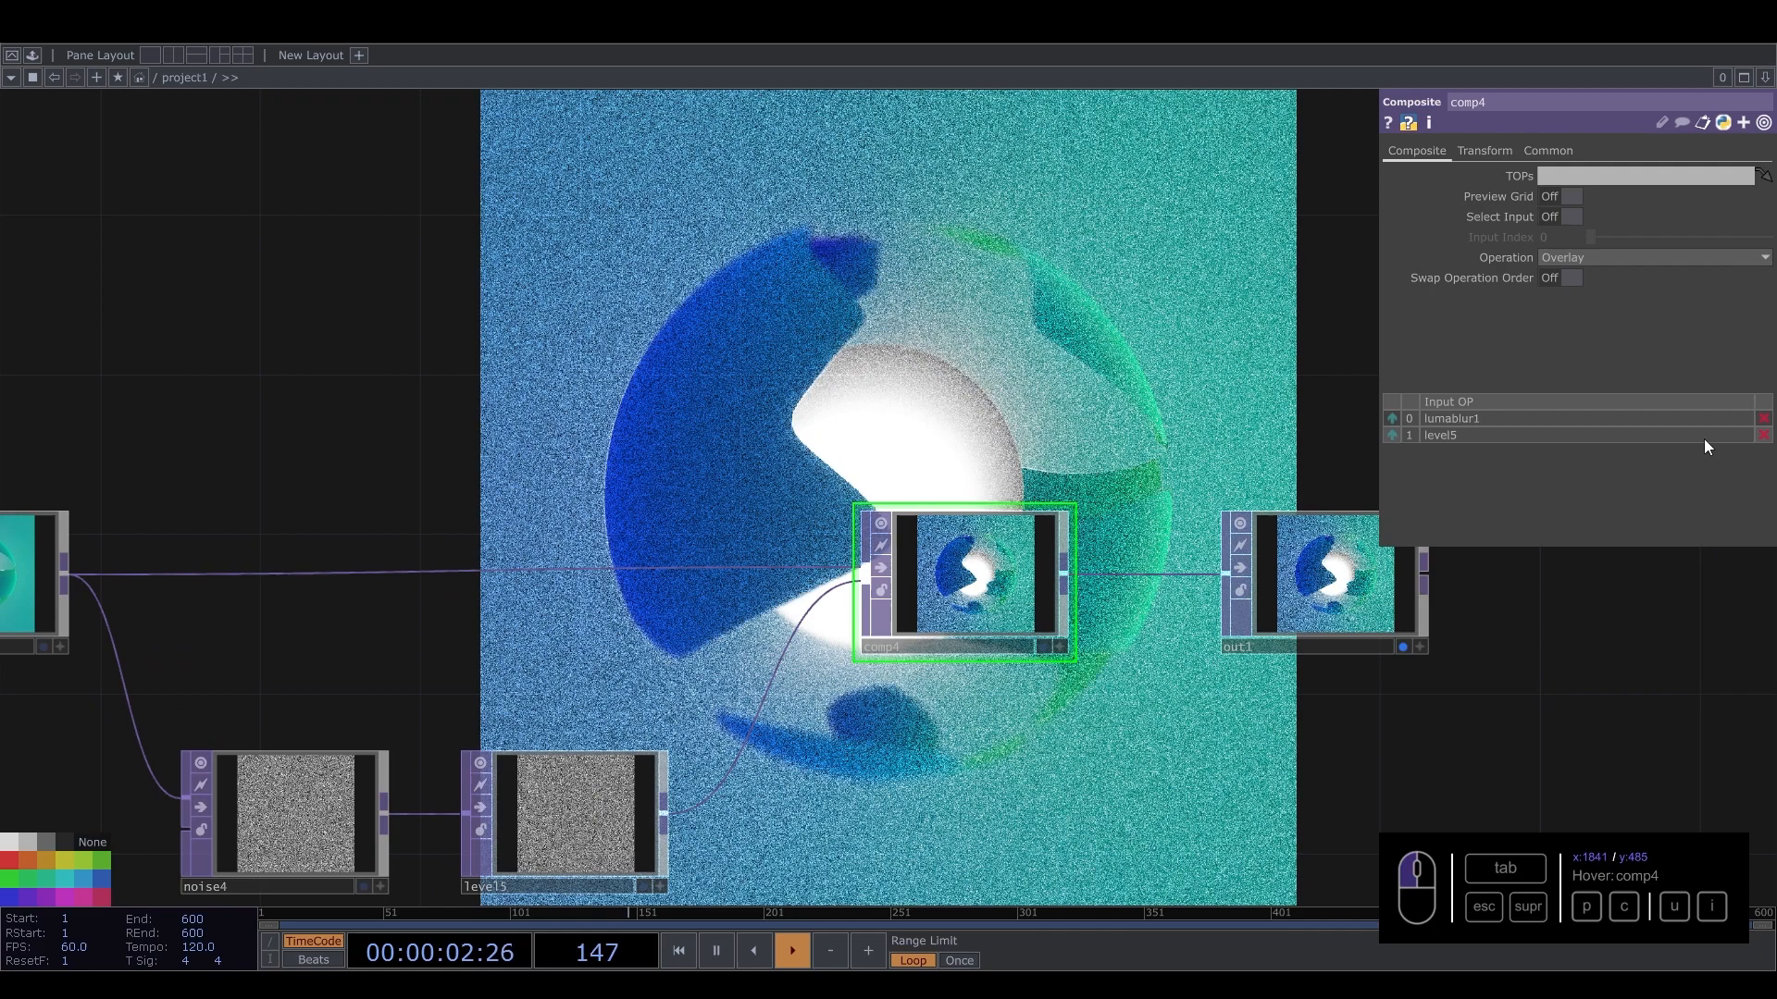
{"action": "left_click", "coordinate": [1703, 445]}
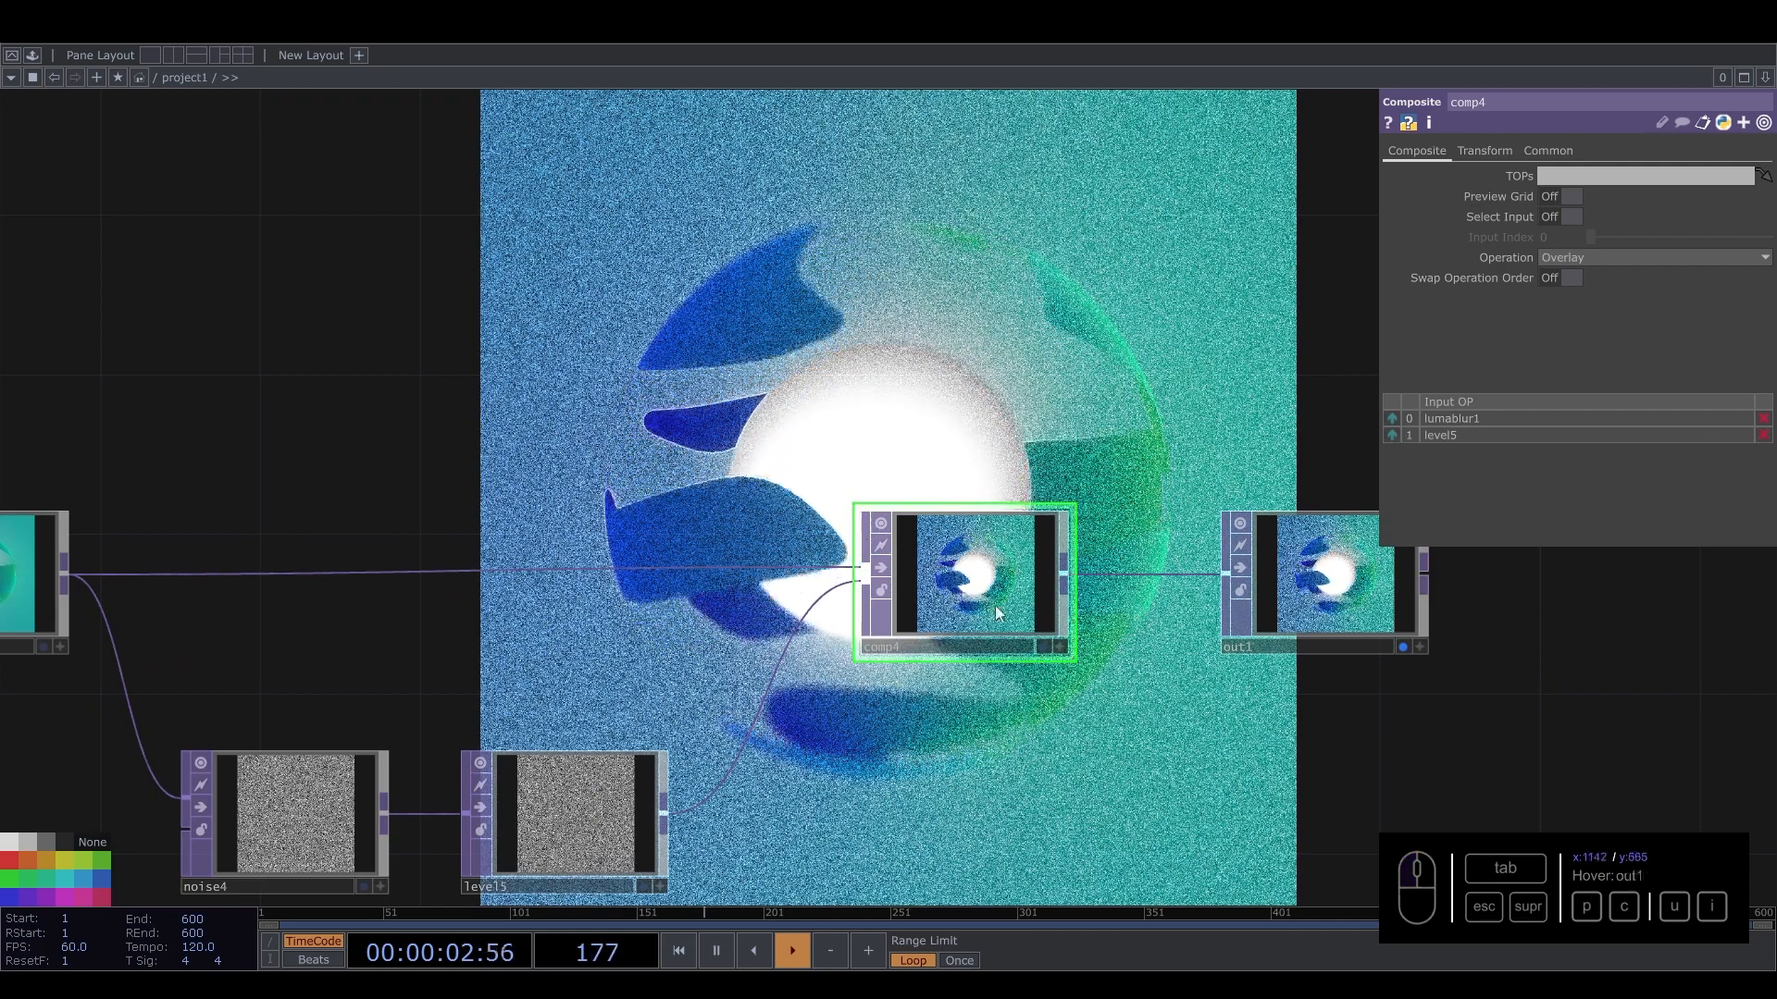
Set level5's post Opacity to 0.136 to soften the grain.
{"action": "left_click", "coordinate": [563, 812]}
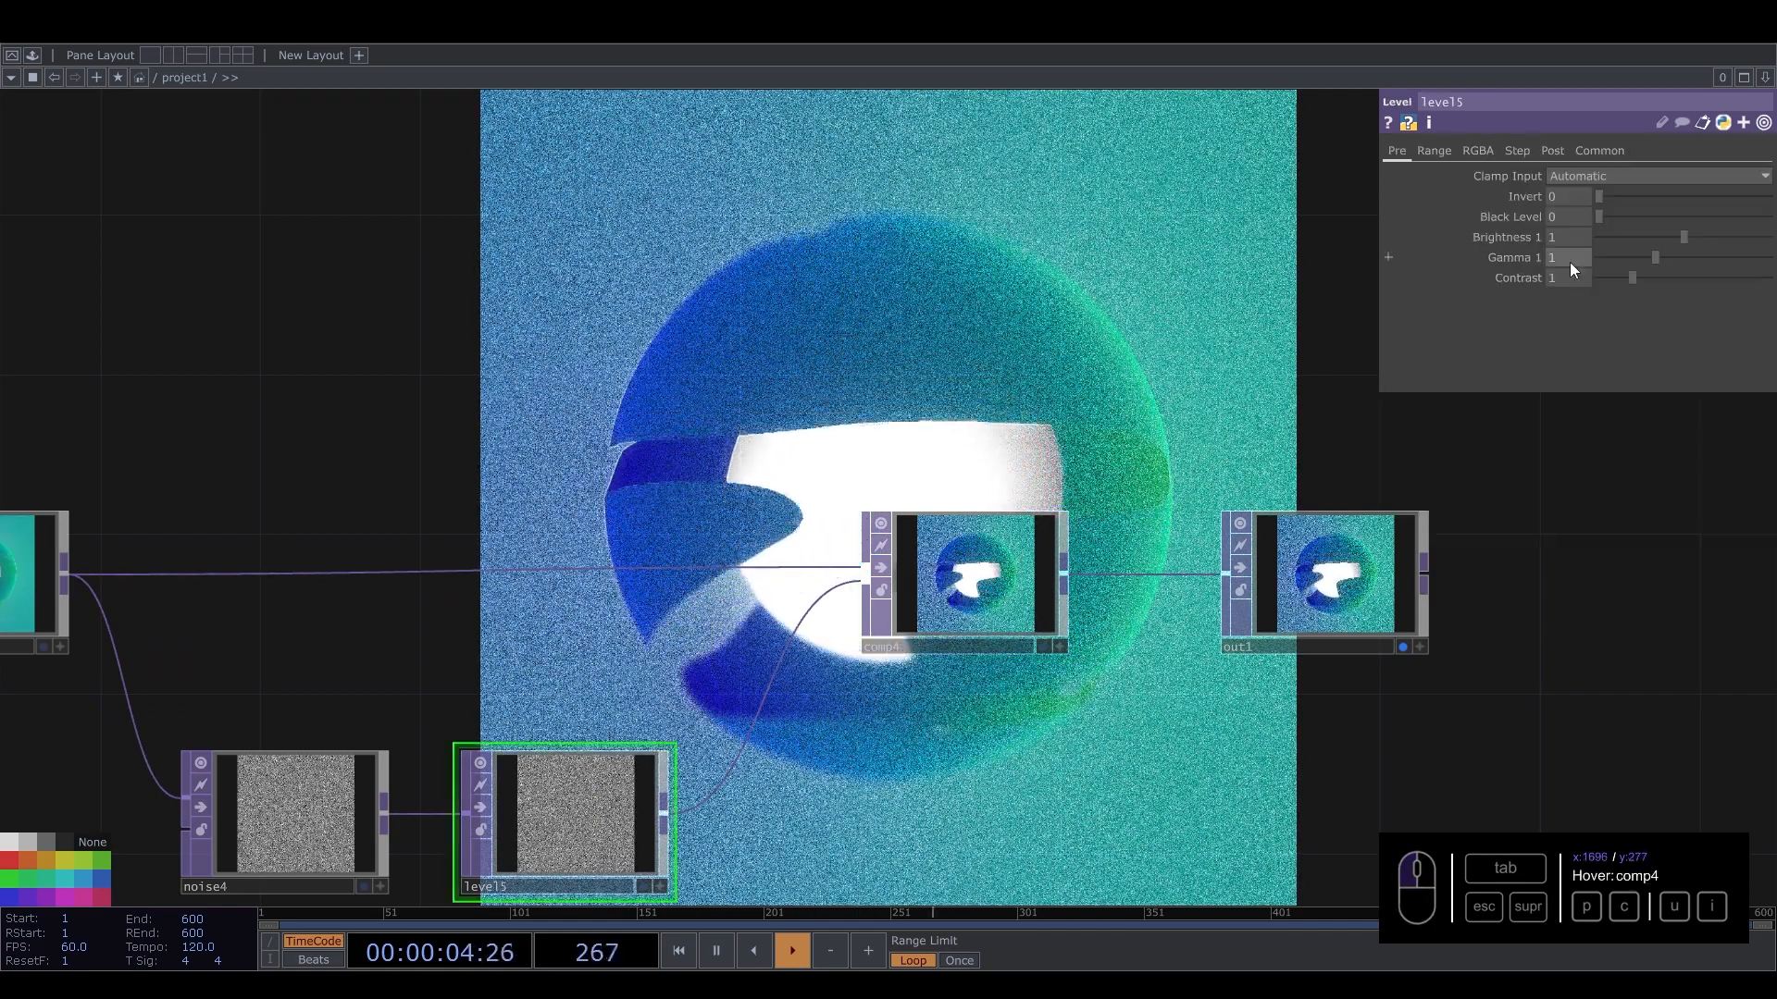
{"action": "left_click", "coordinate": [1552, 150]}
{"action": "left_click_drag", "start_coordinate": [1759, 203], "coordinate": [1621, 198]}
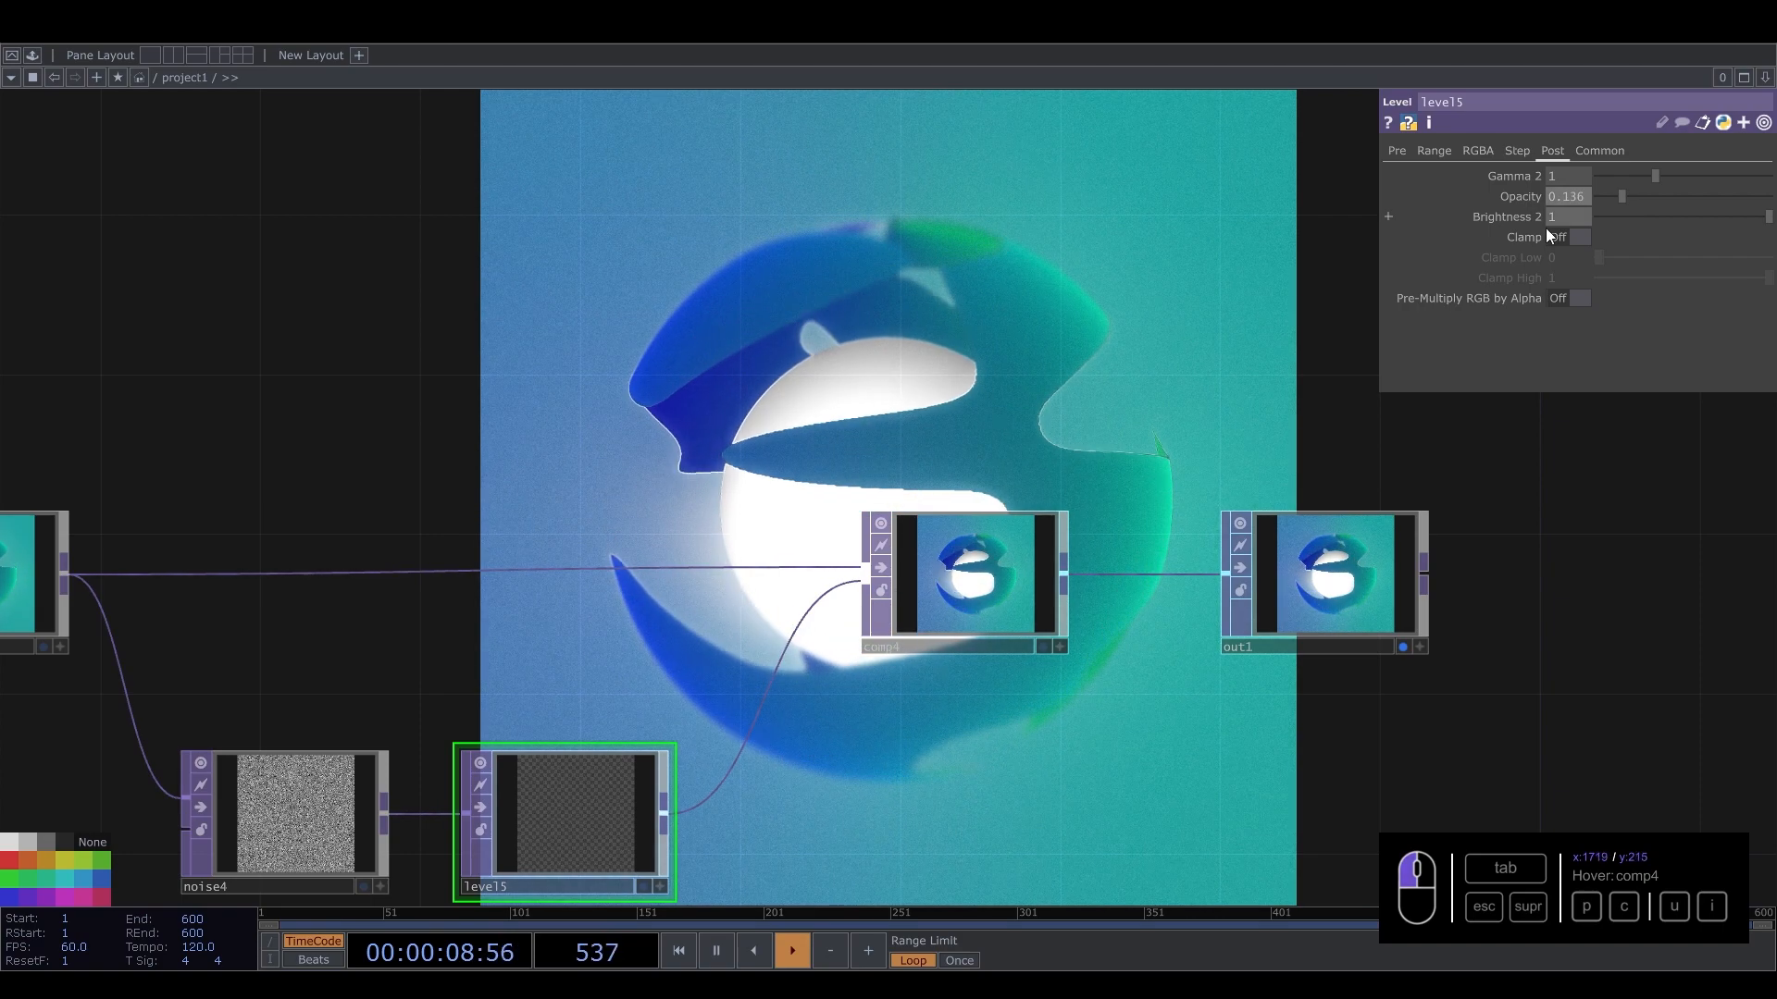
{"action": "left_click_drag", "start_coordinate": [871, 369], "coordinate": [1014, 515]}
{"action": "scroll", "coordinate": [783, 578], "scroll_direction": "down", "scroll_amount": 2}
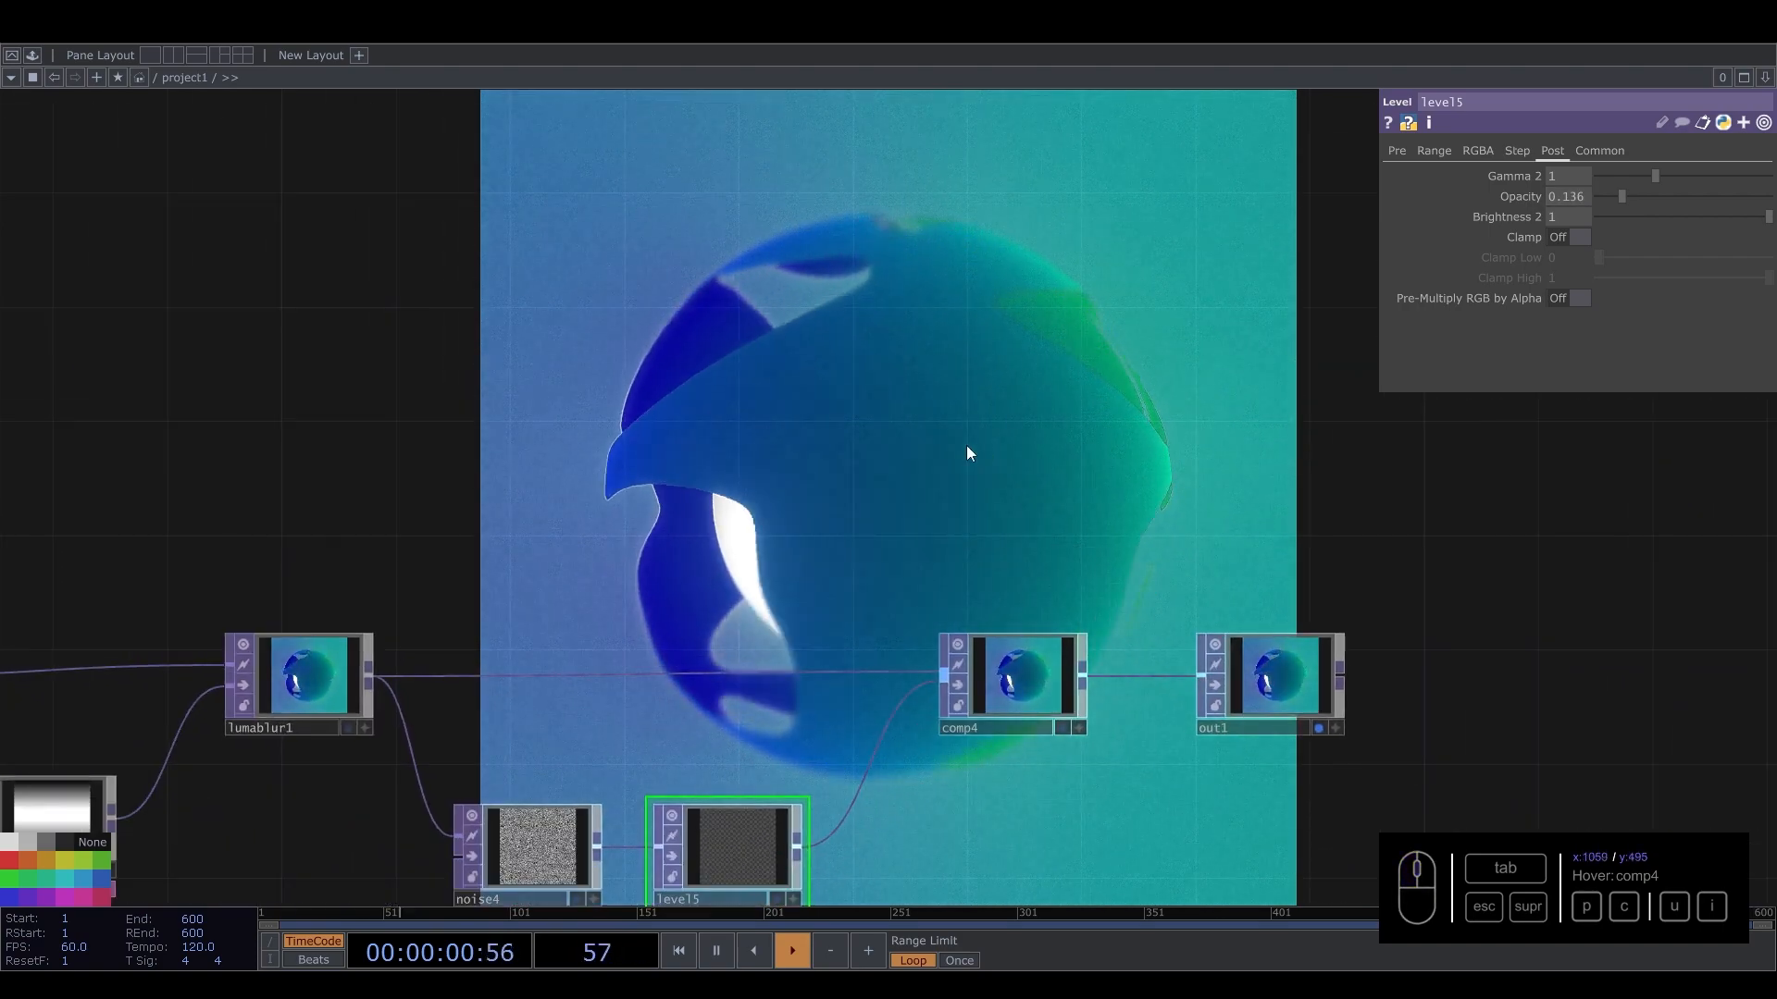
{"action": "left_click_drag", "start_coordinate": [778, 503], "coordinate": [952, 503]}
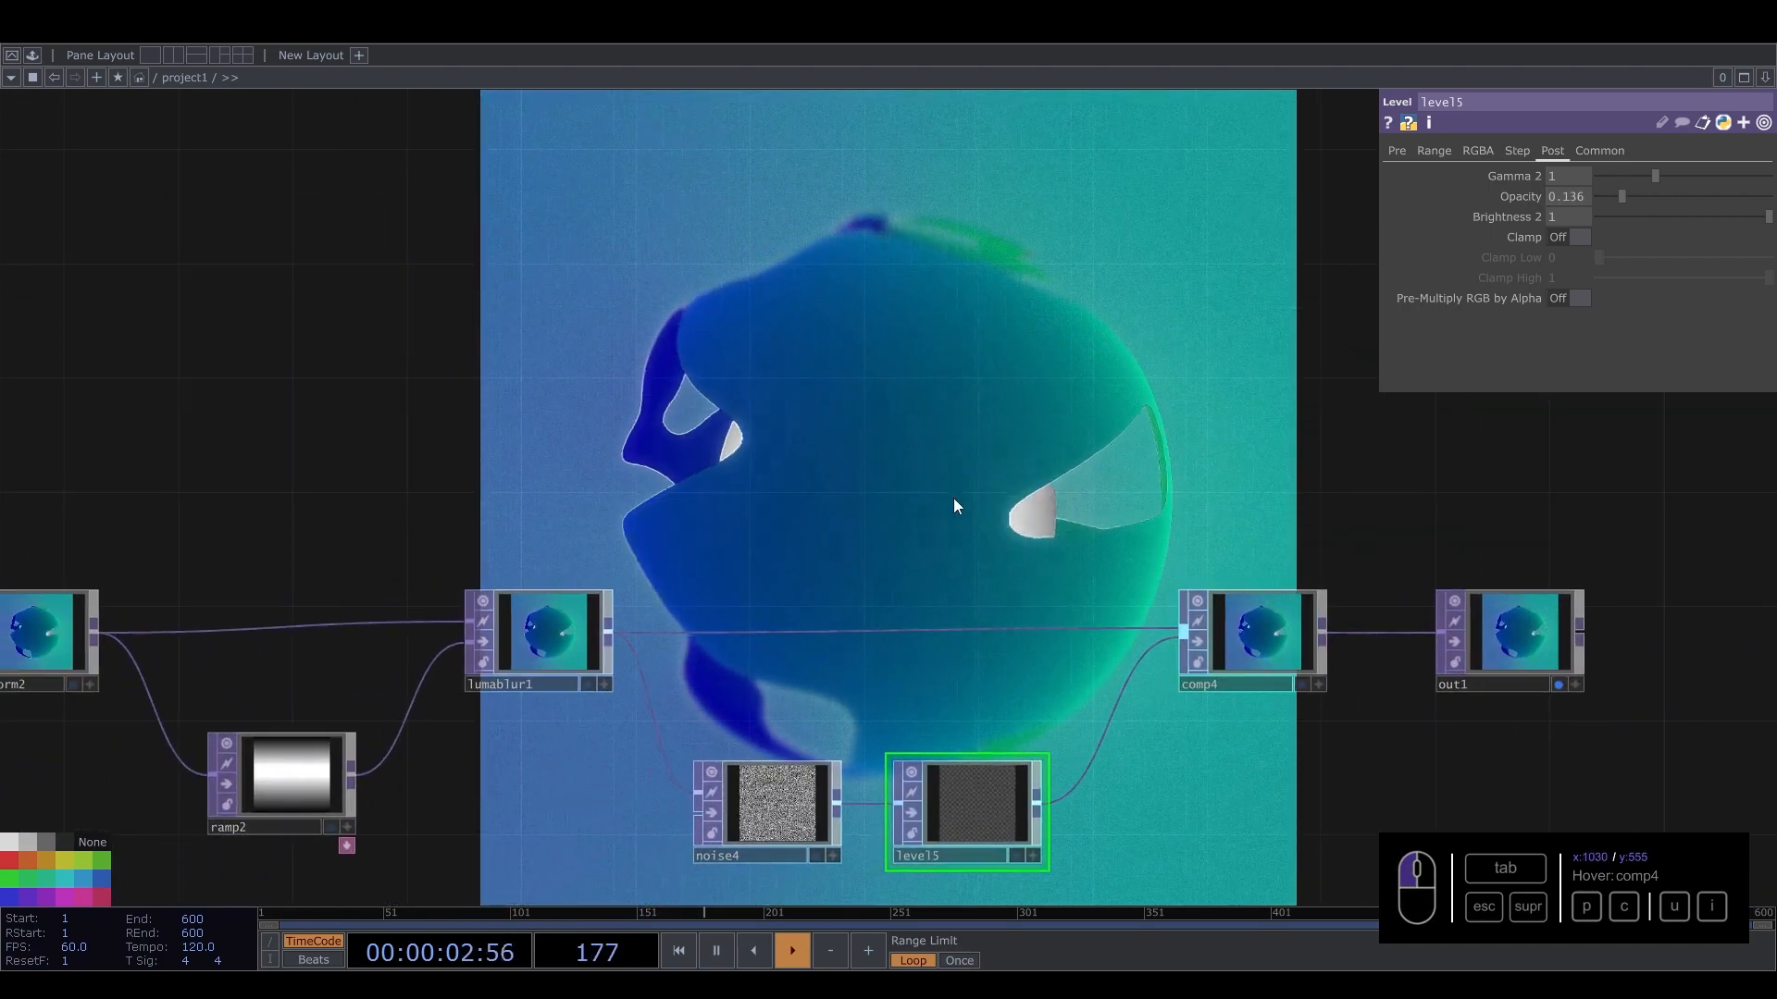
{"action": "scroll", "coordinate": [916, 513], "scroll_direction": "down", "scroll_amount": 2}
{"action": "scroll", "coordinate": [908, 585], "scroll_direction": "down", "scroll_amount": 3}
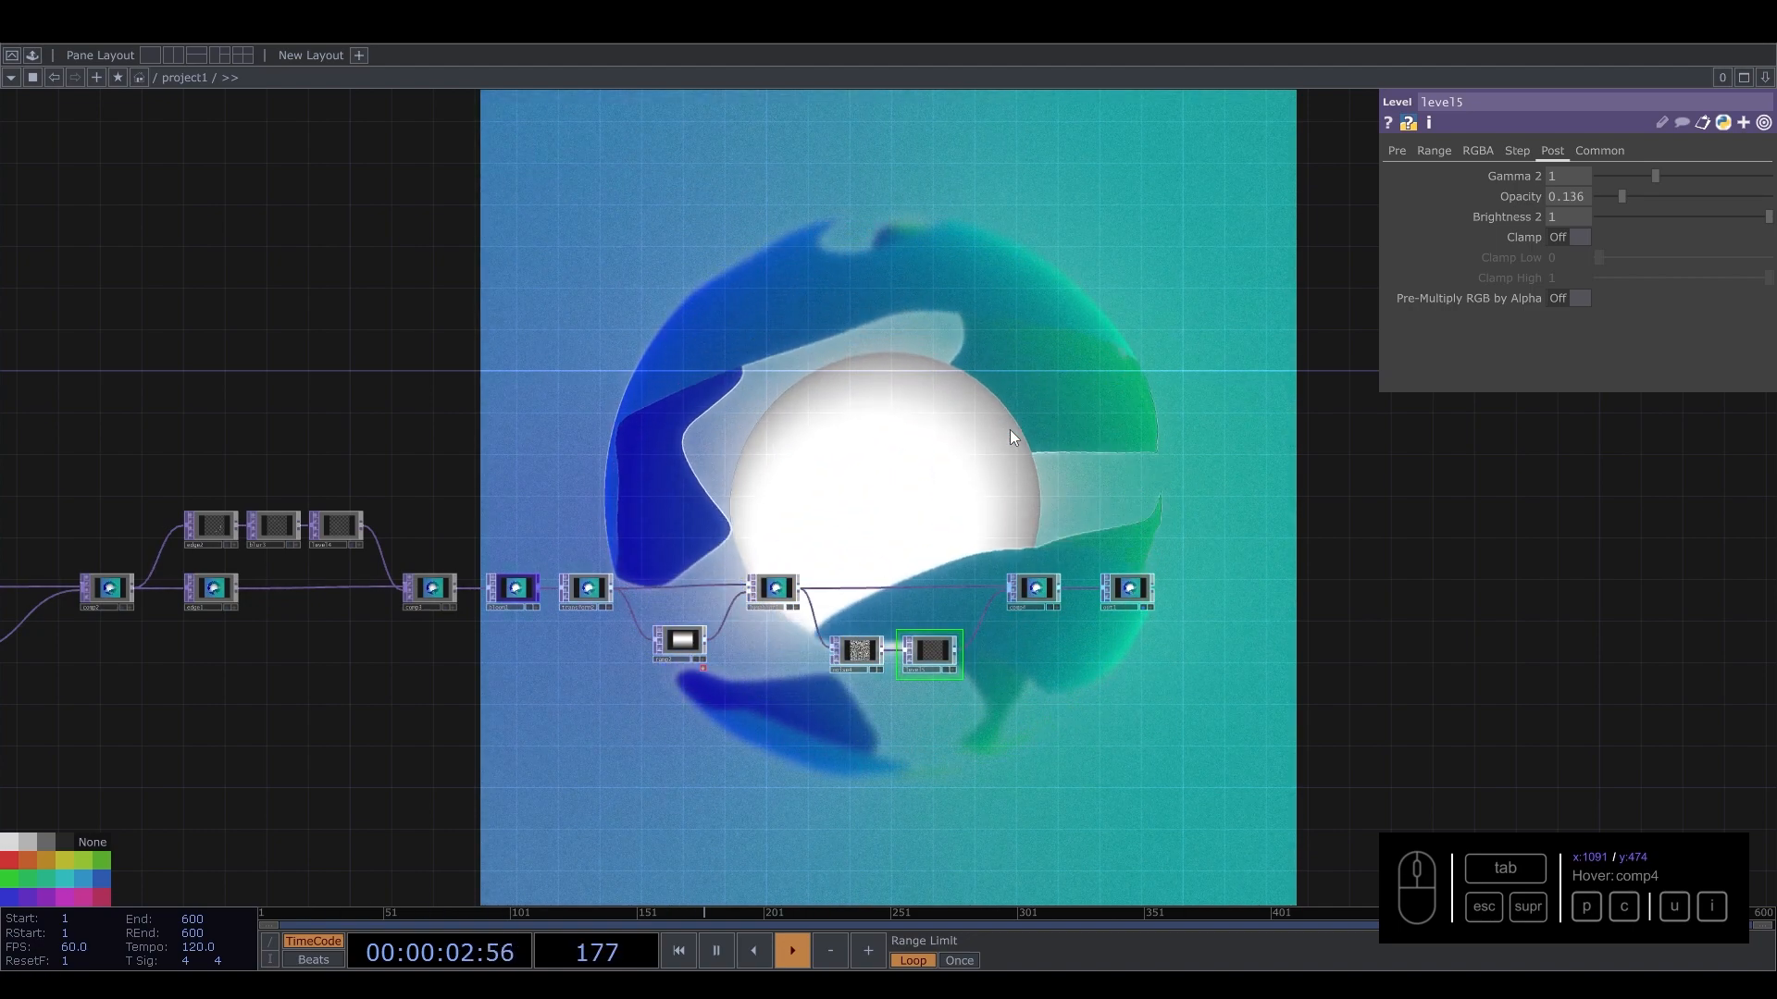
Move the post-processing node group below the main chain and wire bloom1 directly into out1.
{"action": "scroll", "coordinate": [737, 580], "scroll_direction": "up", "scroll_amount": 4}
{"action": "left_click_drag", "start_coordinate": [525, 435], "coordinate": [406, 352]}
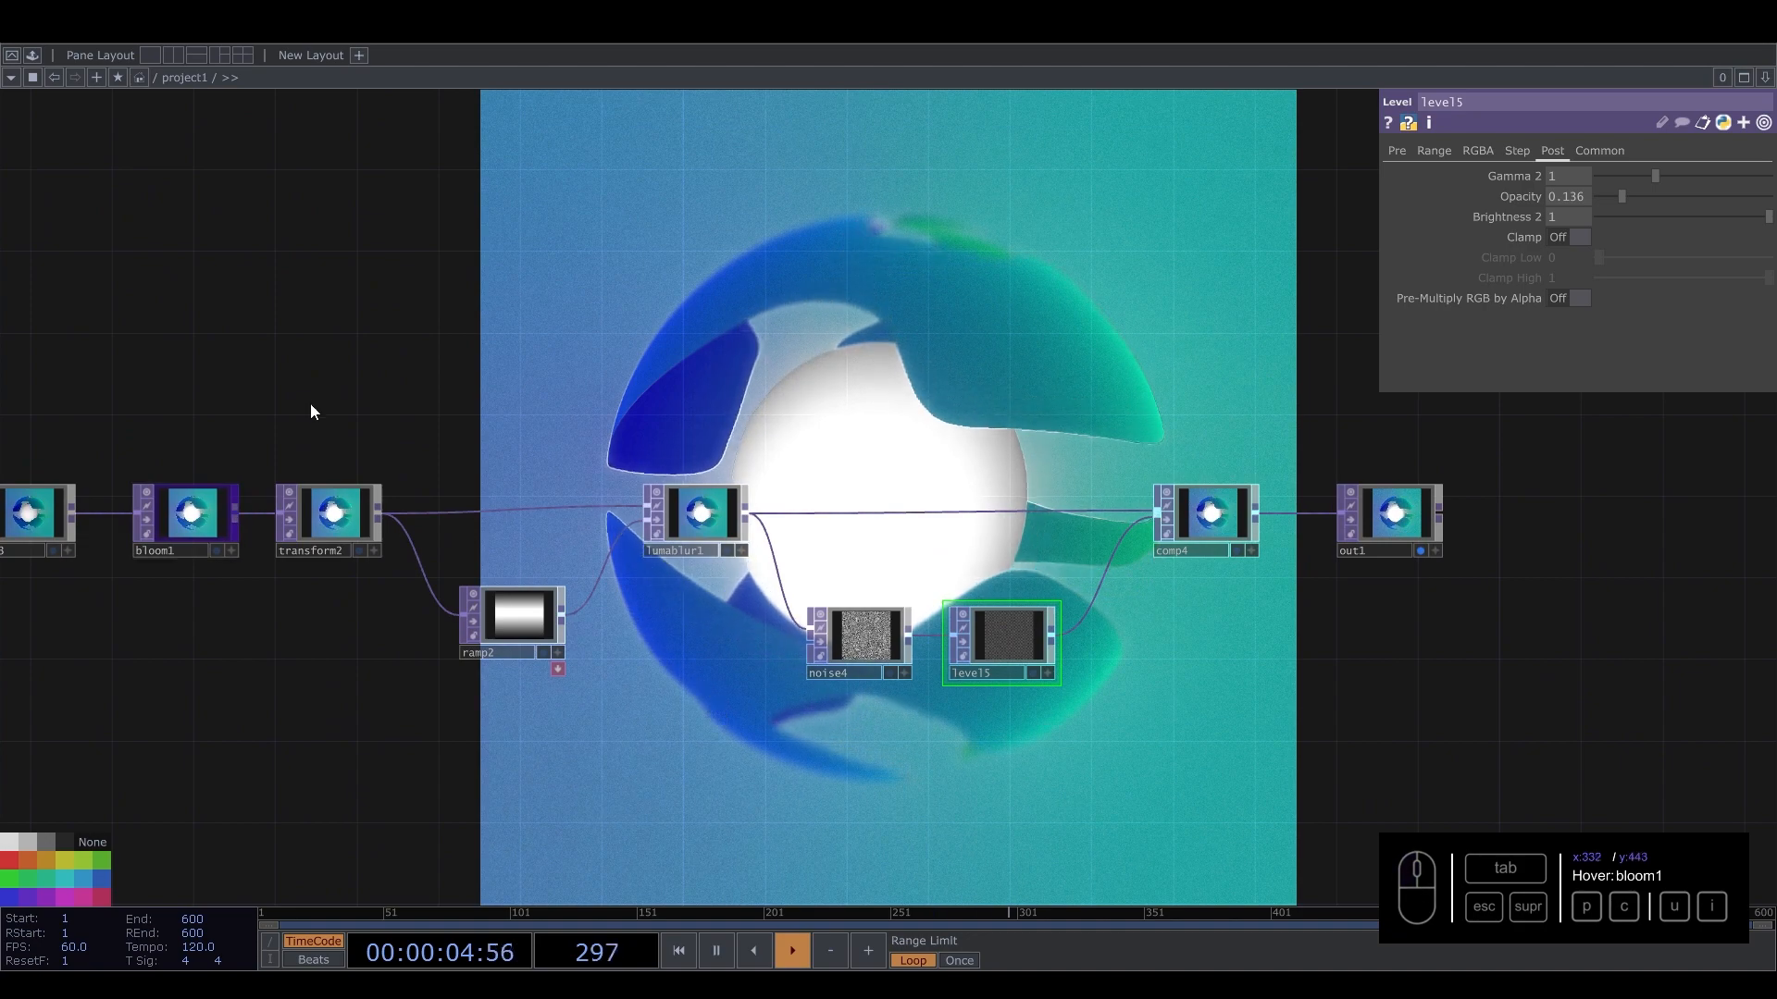
{"action": "left_click_drag", "start_coordinate": [309, 405], "coordinate": [1156, 741]}
{"action": "left_click_drag", "start_coordinate": [1214, 546], "coordinate": [1221, 654]}
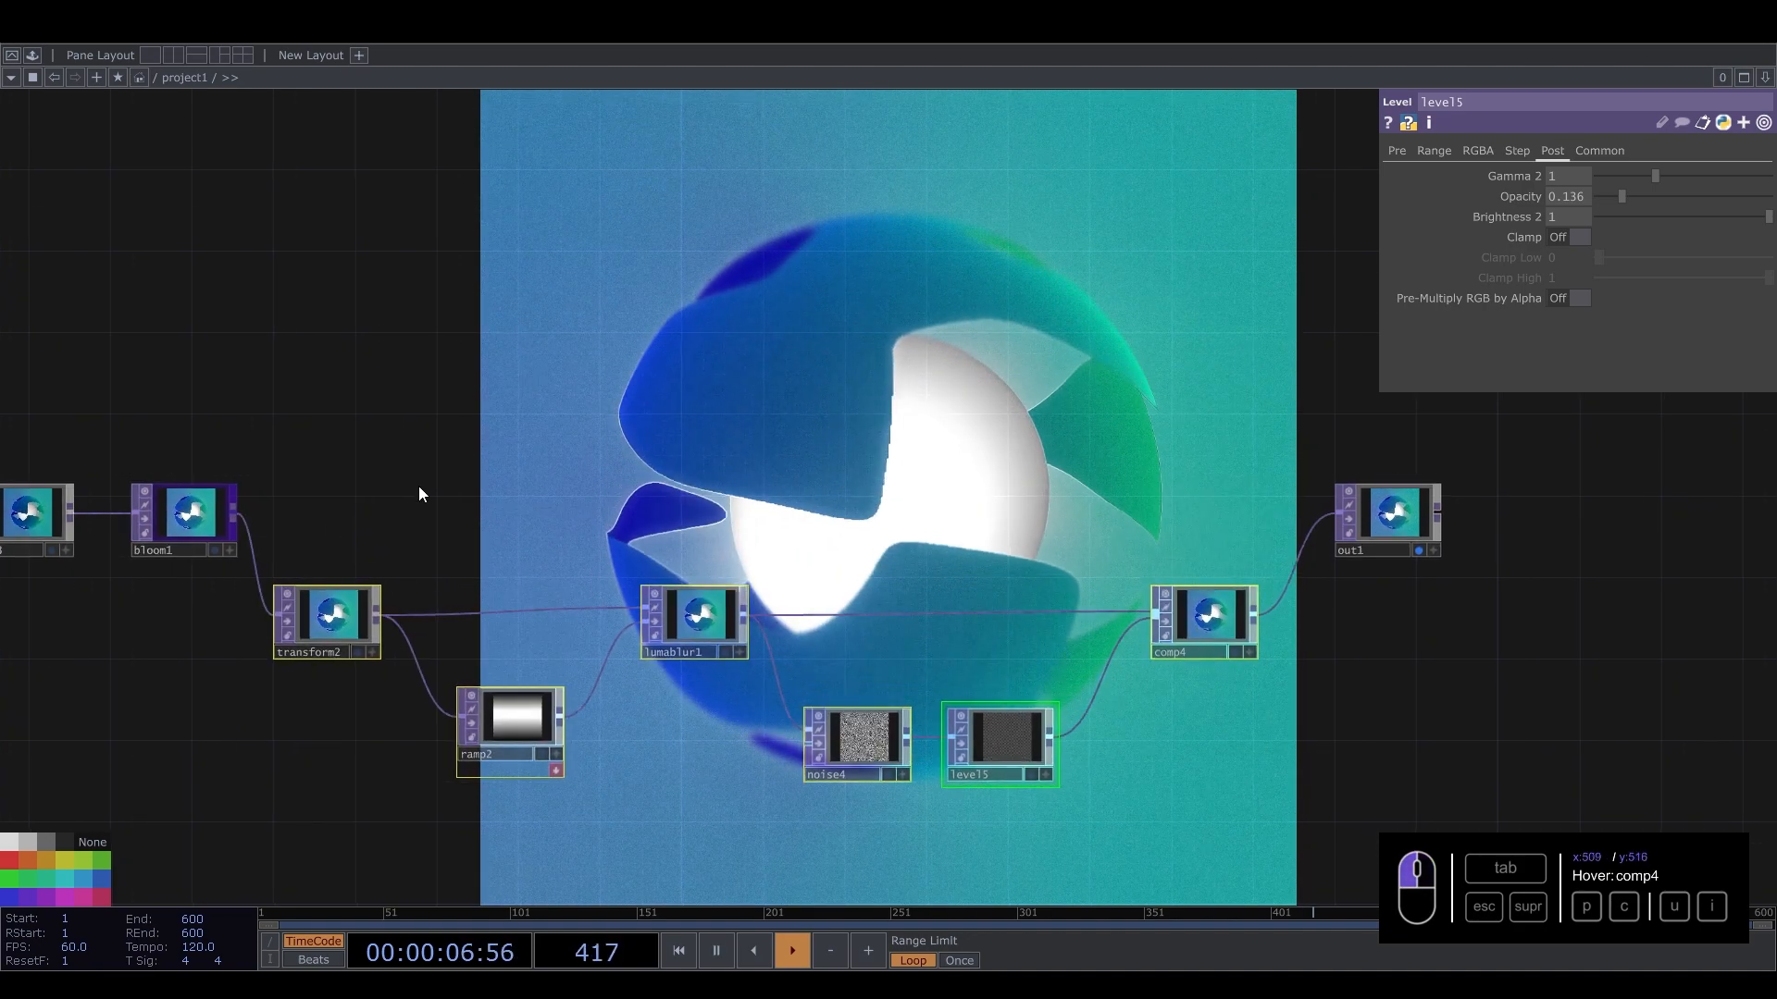
{"action": "left_click_drag", "start_coordinate": [236, 515], "coordinate": [1316, 519]}
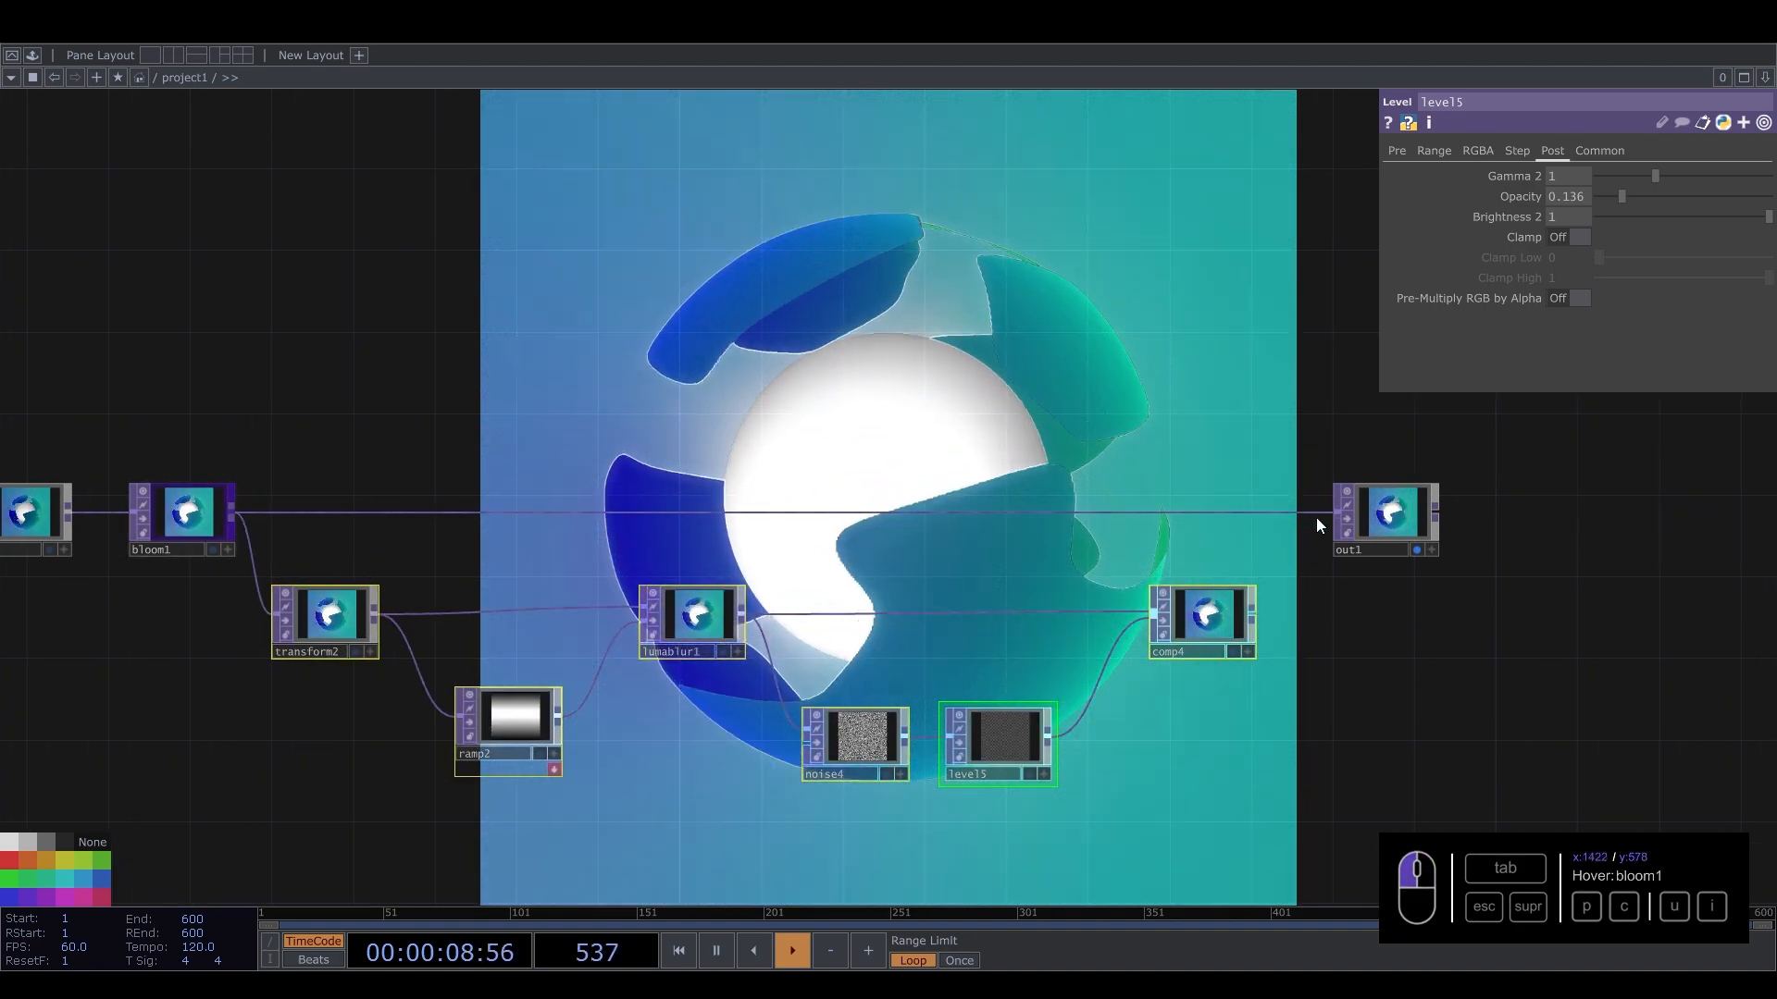
Select light1 and set its Shadow Type to Hard, 2D Mapped.
{"action": "scroll", "coordinate": [722, 425], "scroll_direction": "down", "scroll_amount": 4}
{"action": "left_click_drag", "start_coordinate": [638, 290], "coordinate": [1336, 325]}
{"action": "left_click_drag", "start_coordinate": [483, 311], "coordinate": [948, 364]}
{"action": "scroll", "coordinate": [442, 463], "scroll_direction": "up", "scroll_amount": 6}
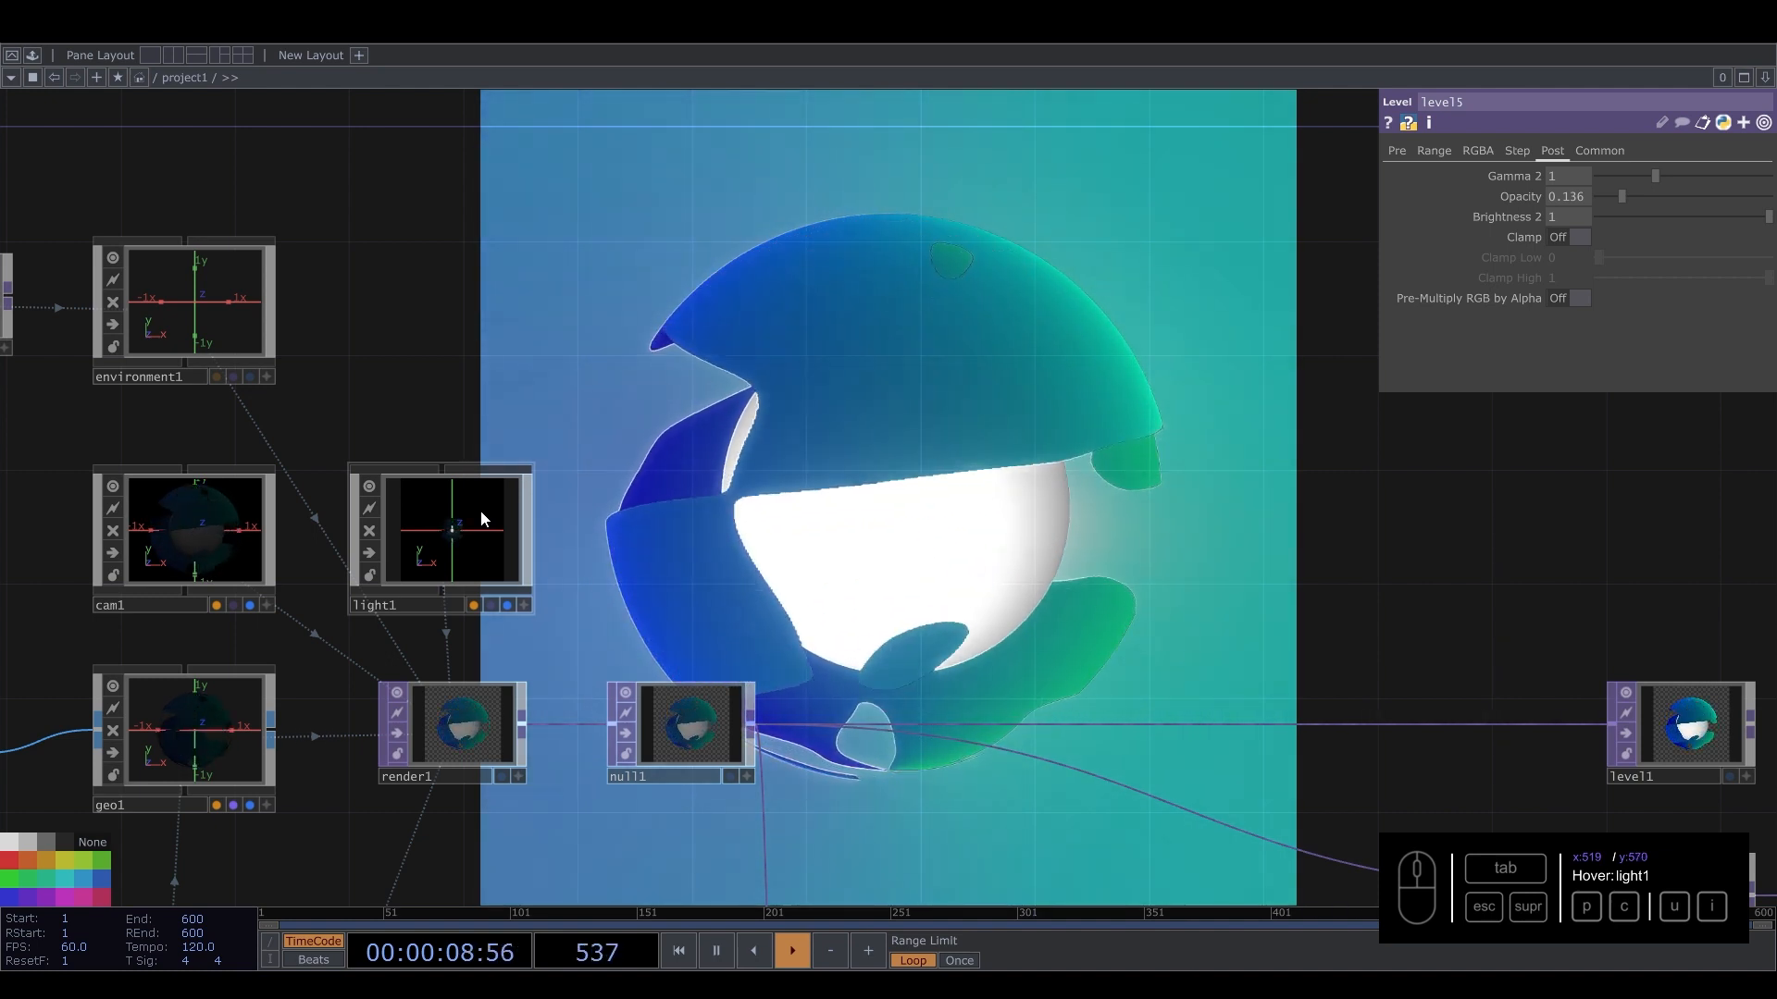
{"action": "left_click", "coordinate": [482, 516]}
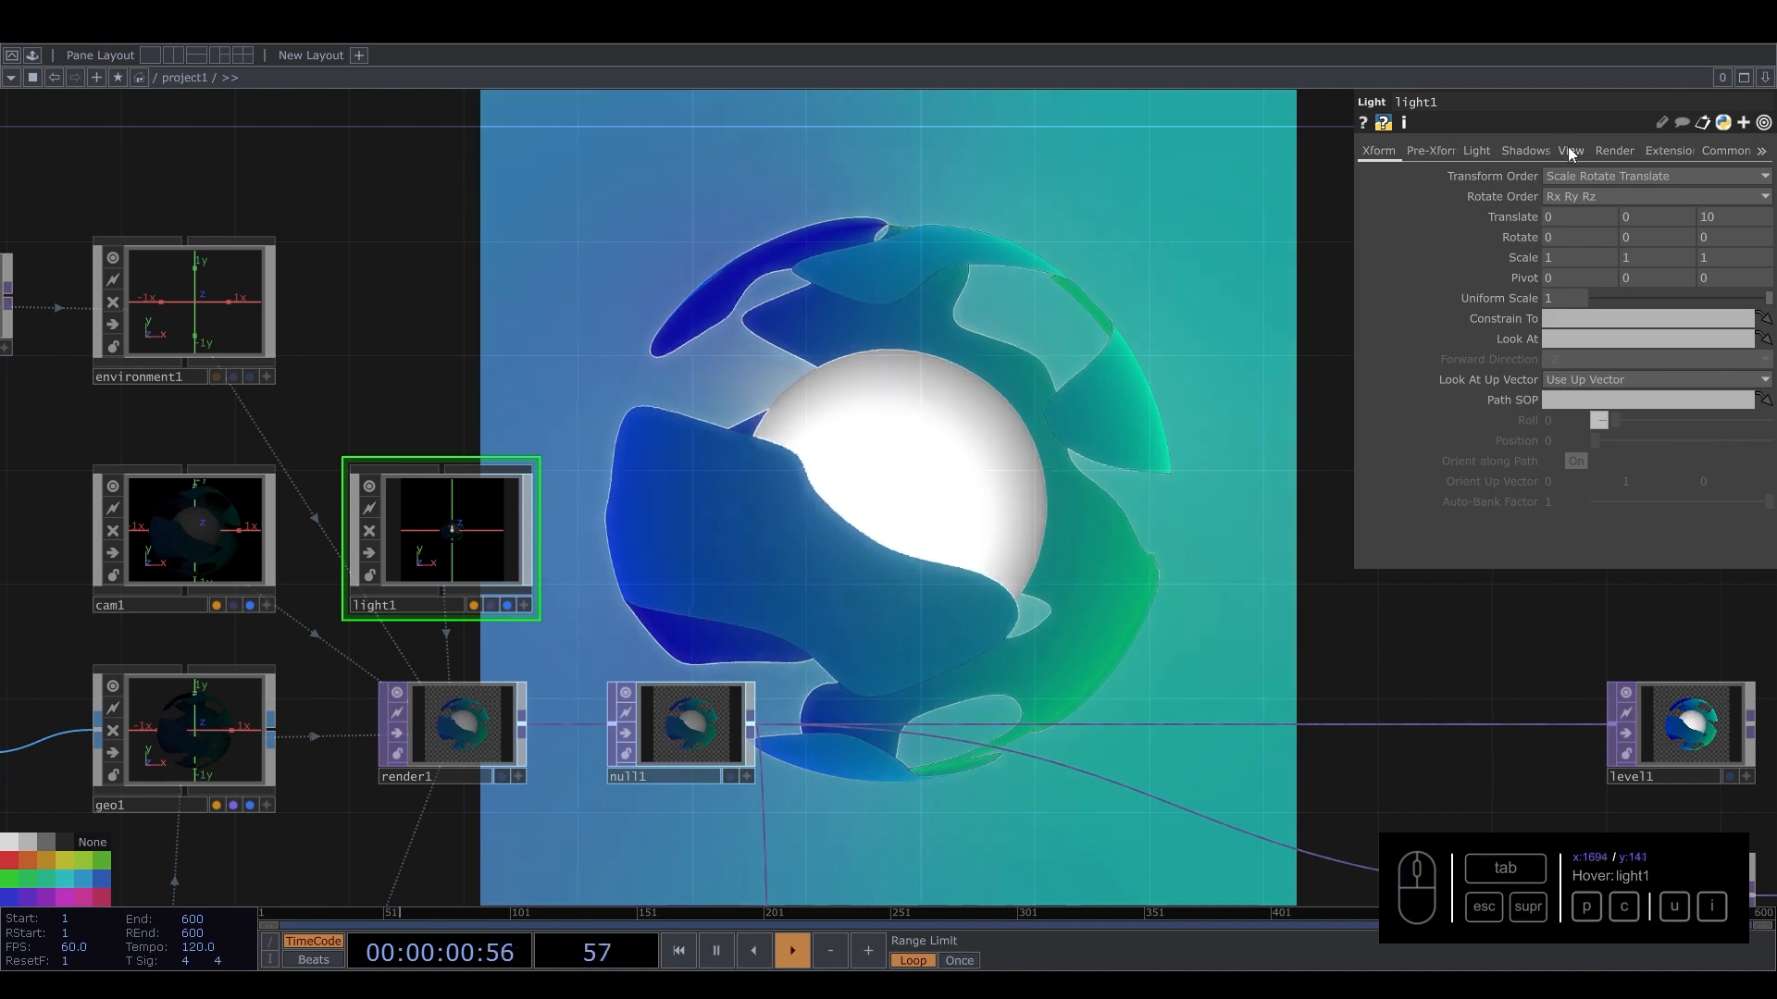
{"action": "left_click", "coordinate": [1520, 151]}
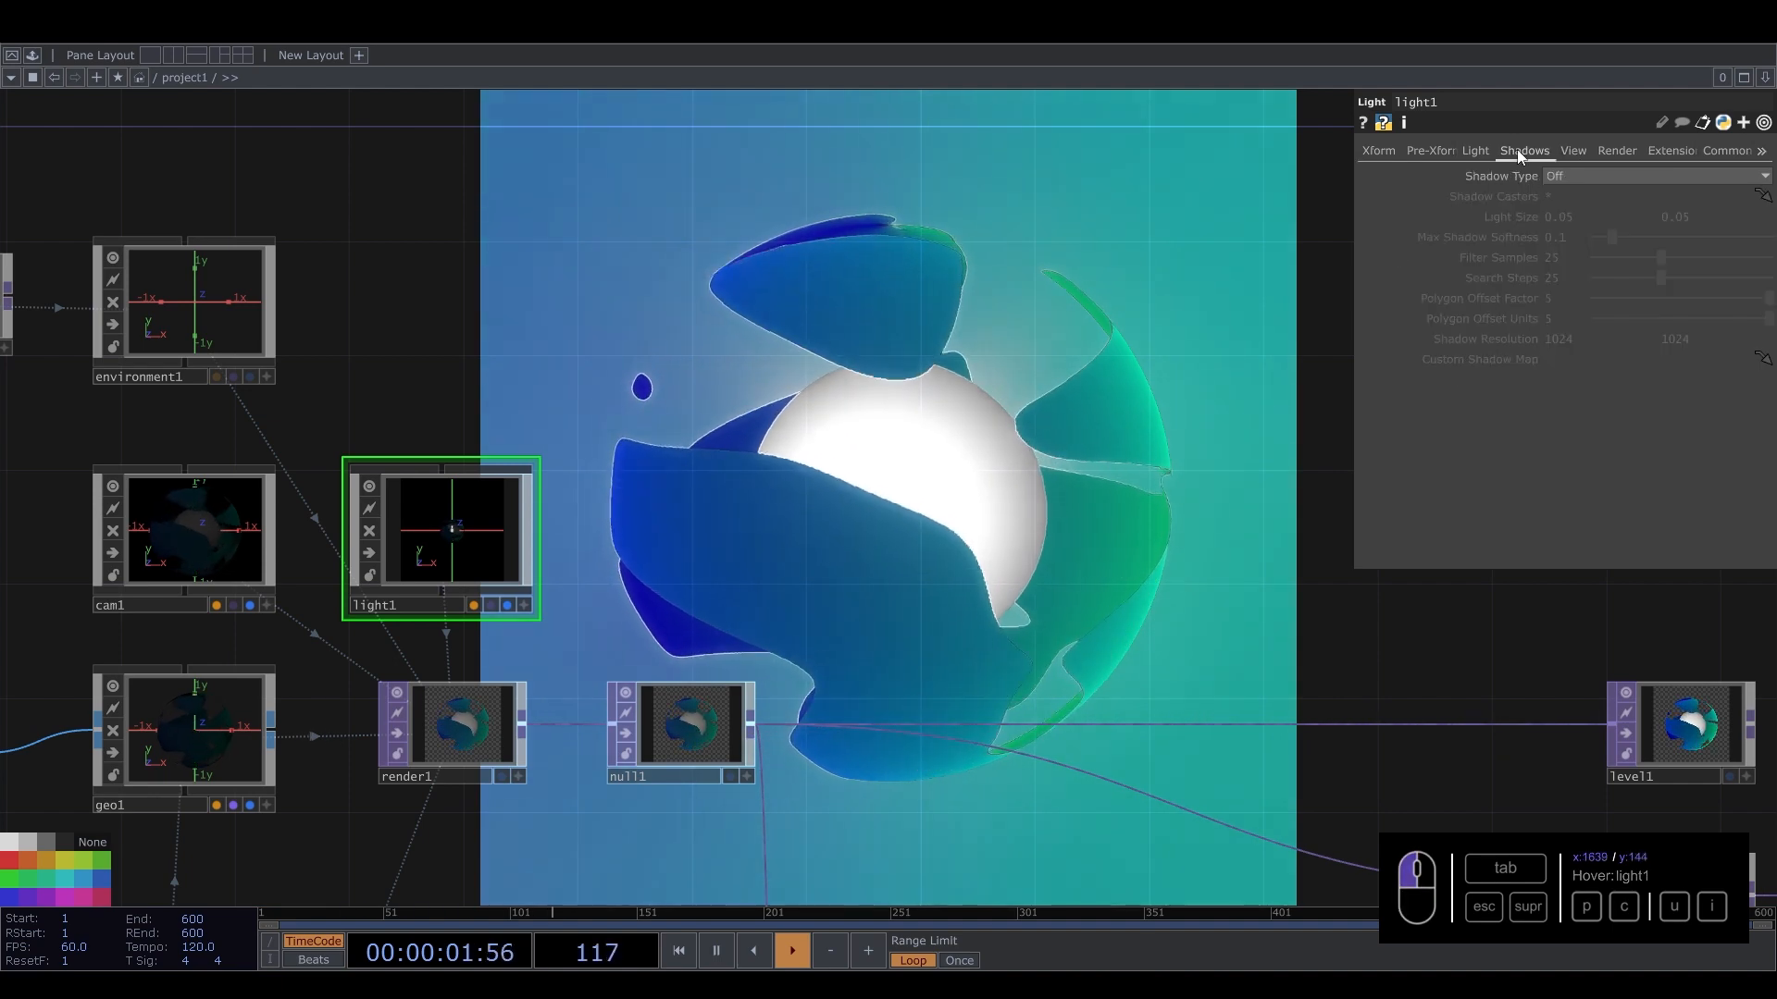
{"action": "left_click", "coordinate": [1573, 178]}
{"action": "left_click", "coordinate": [1570, 213]}
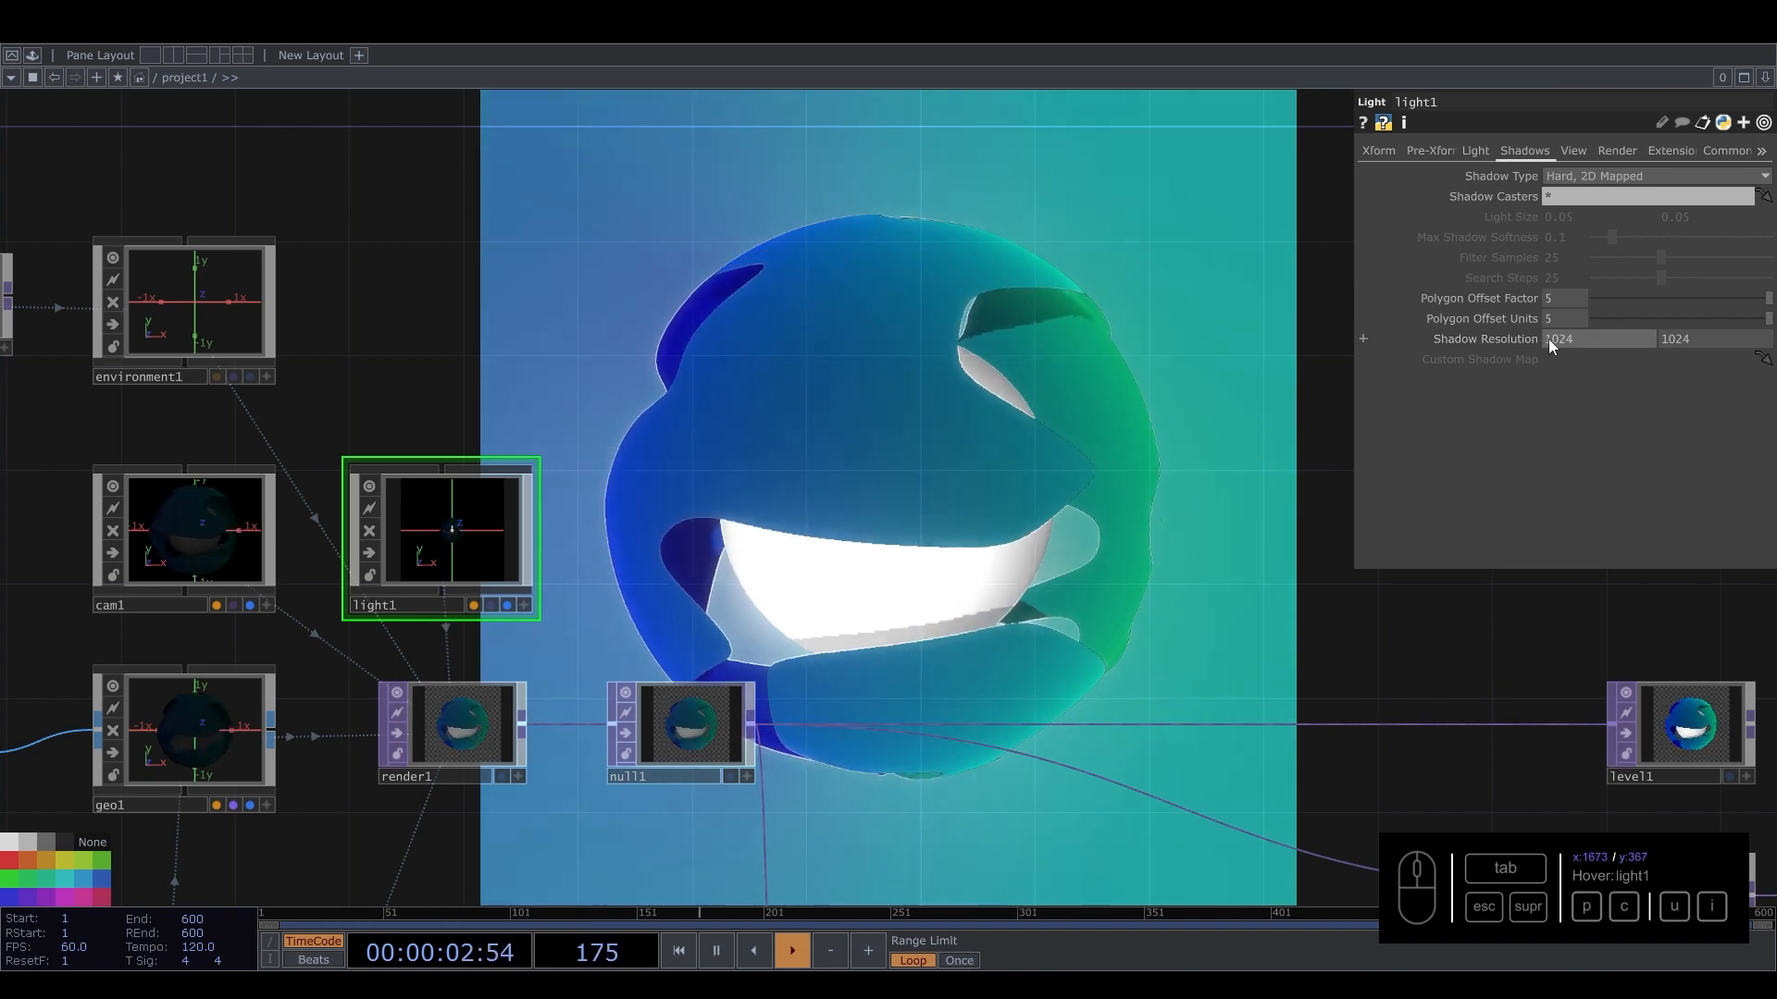
Adjust the Polygon Offset Factor and Units sliders, ending with both at 5.
{"action": "left_click_drag", "start_coordinate": [1619, 307], "coordinate": [1563, 316]}
{"action": "left_click_drag", "start_coordinate": [1765, 318], "coordinate": [1617, 319]}
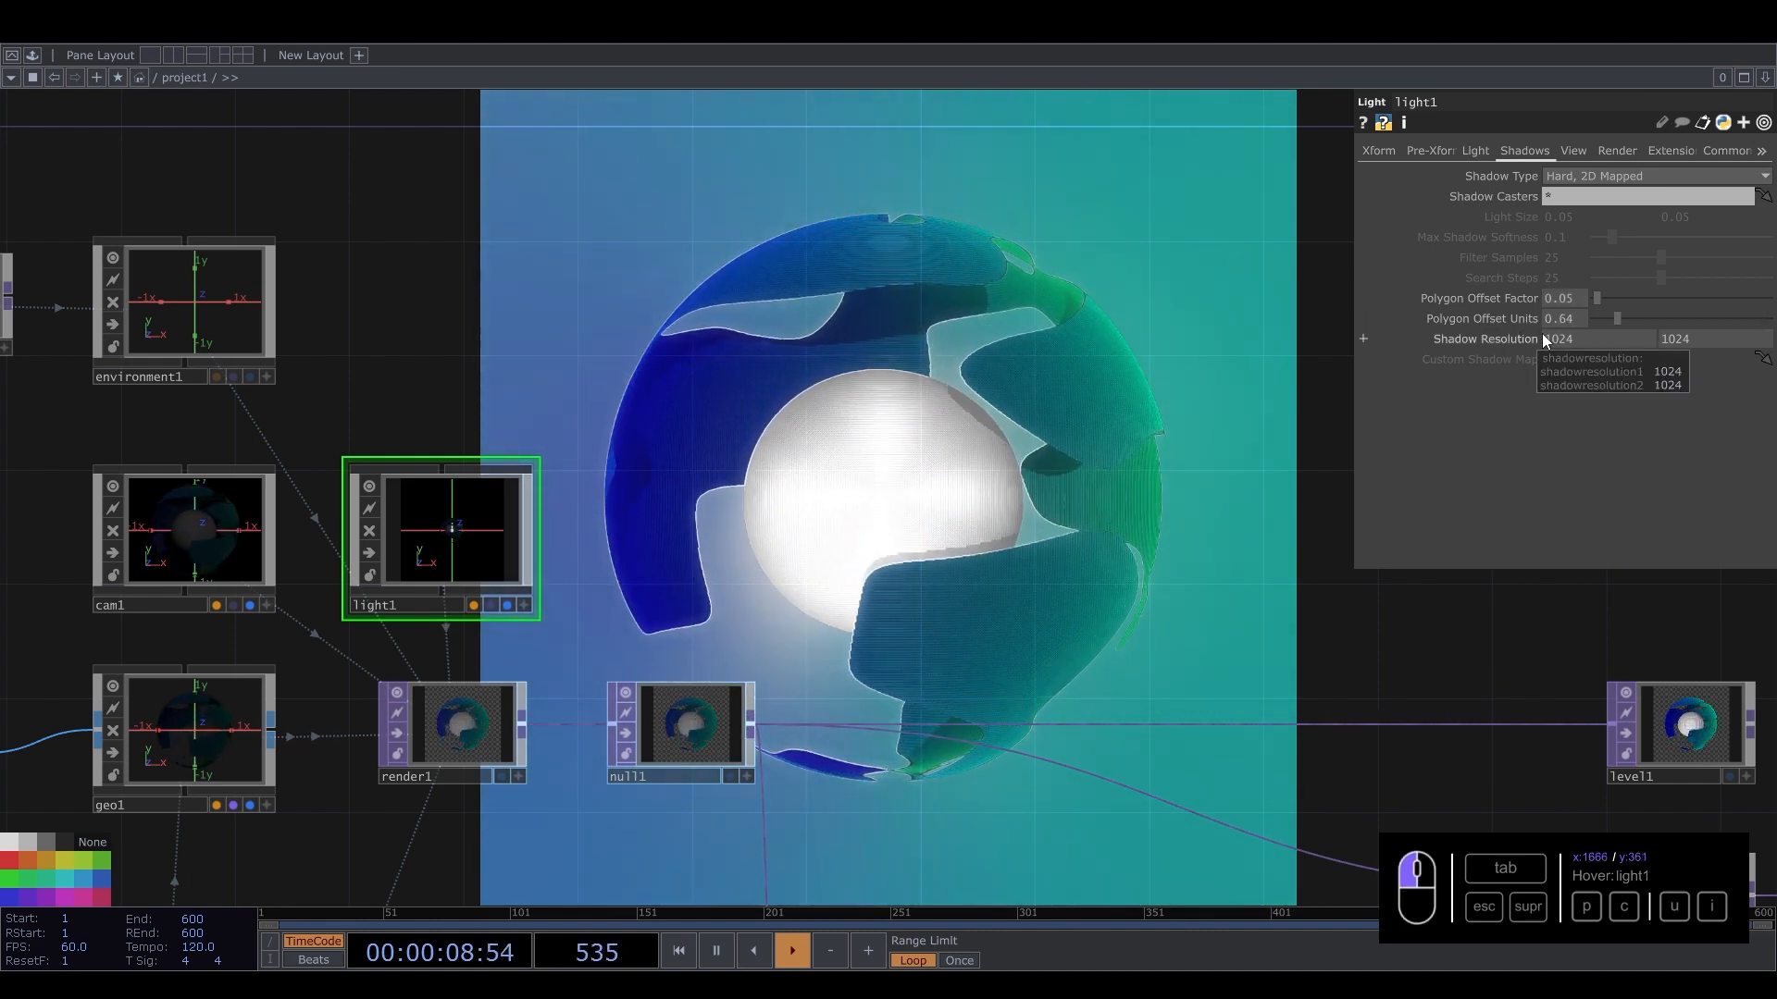
{"action": "left_click_drag", "start_coordinate": [1542, 334], "coordinate": [1545, 333]}
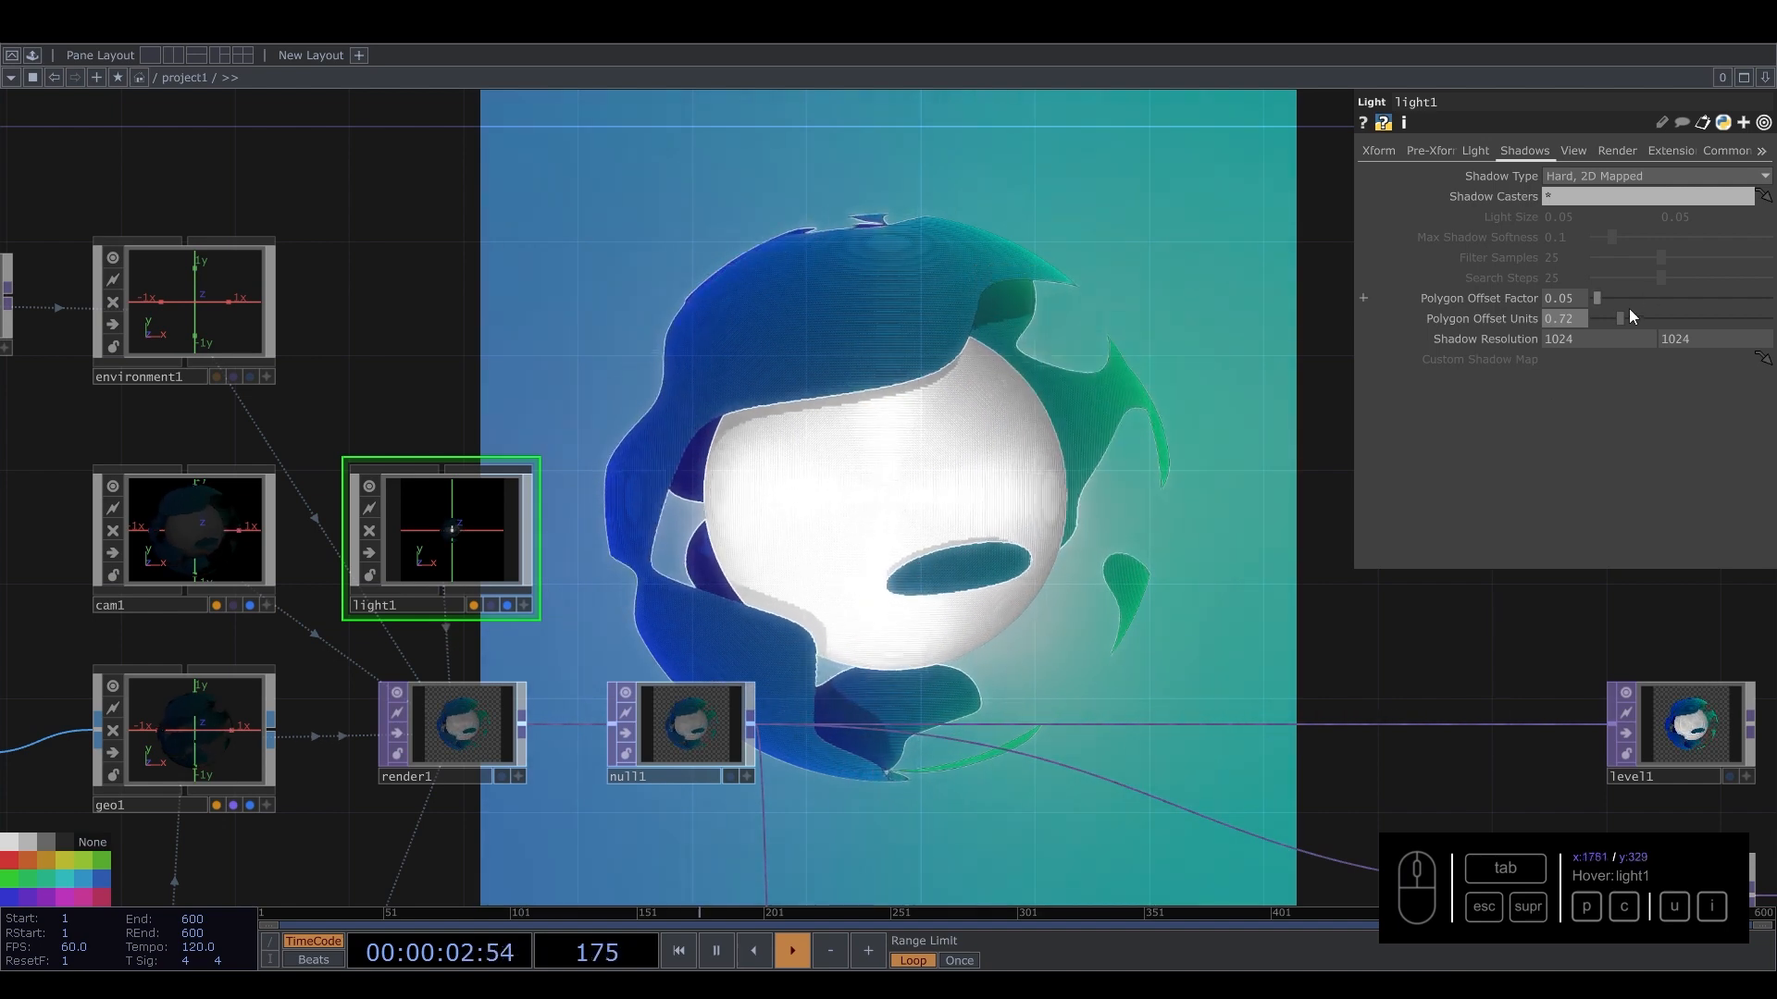
{"action": "left_click_drag", "start_coordinate": [1621, 317], "coordinate": [1772, 318]}
{"action": "left_click_drag", "start_coordinate": [1596, 297], "coordinate": [1771, 296]}
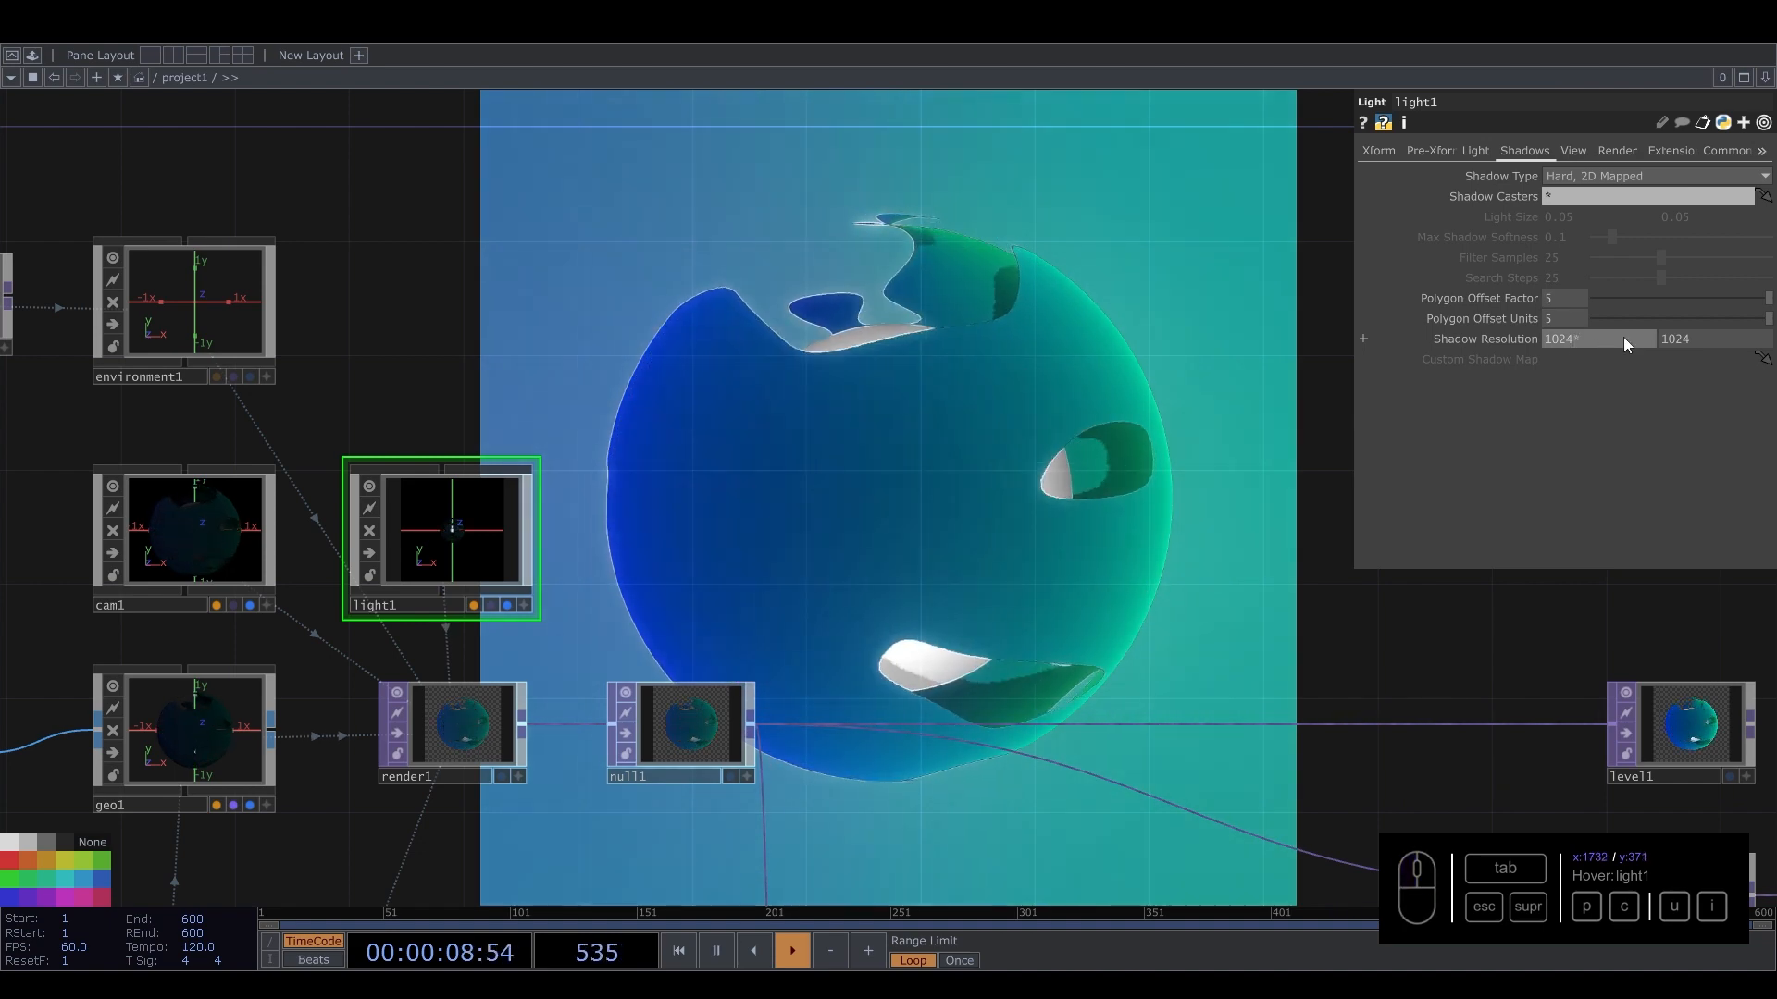
Try doubling the Shadow Resolution with 1024*2 in both fields, and revert both to 1024.
{"action": "type", "text": "2"}
{"action": "left_click", "coordinate": [1711, 343]}
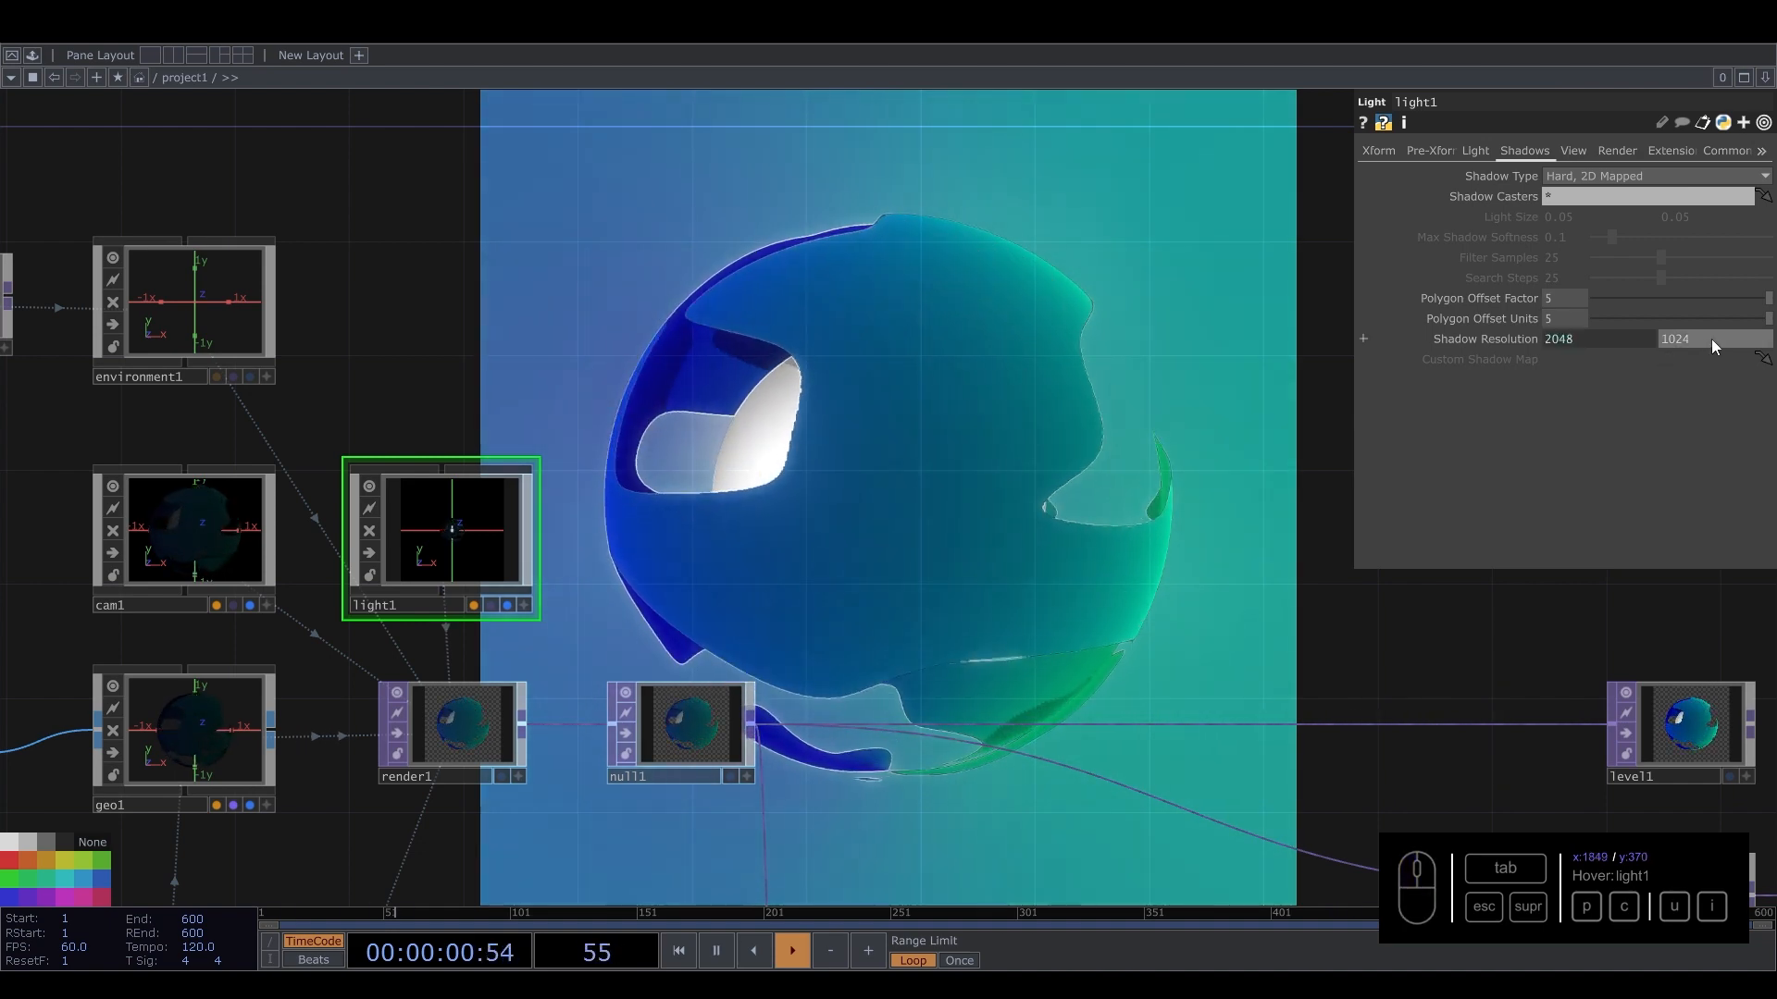
{"action": "type", "text": "*2"}
{"action": "left_click", "coordinate": [1332, 416]}
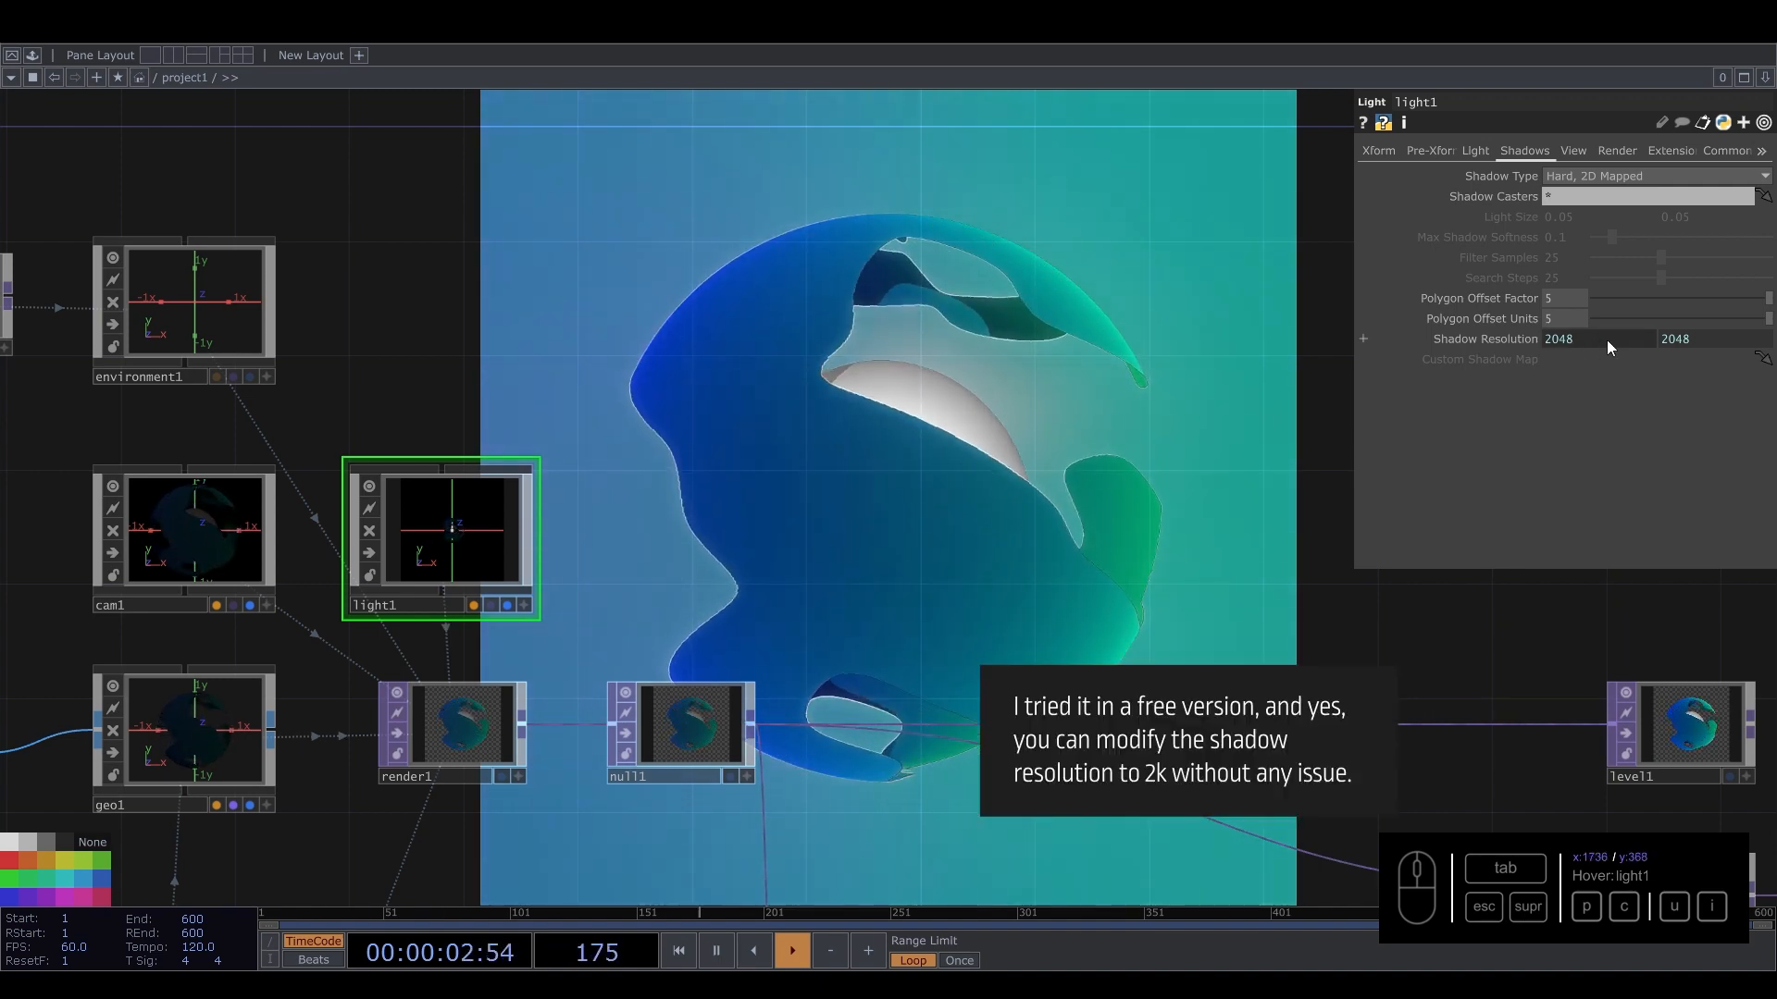
{"action": "left_click", "coordinate": [1517, 337]}
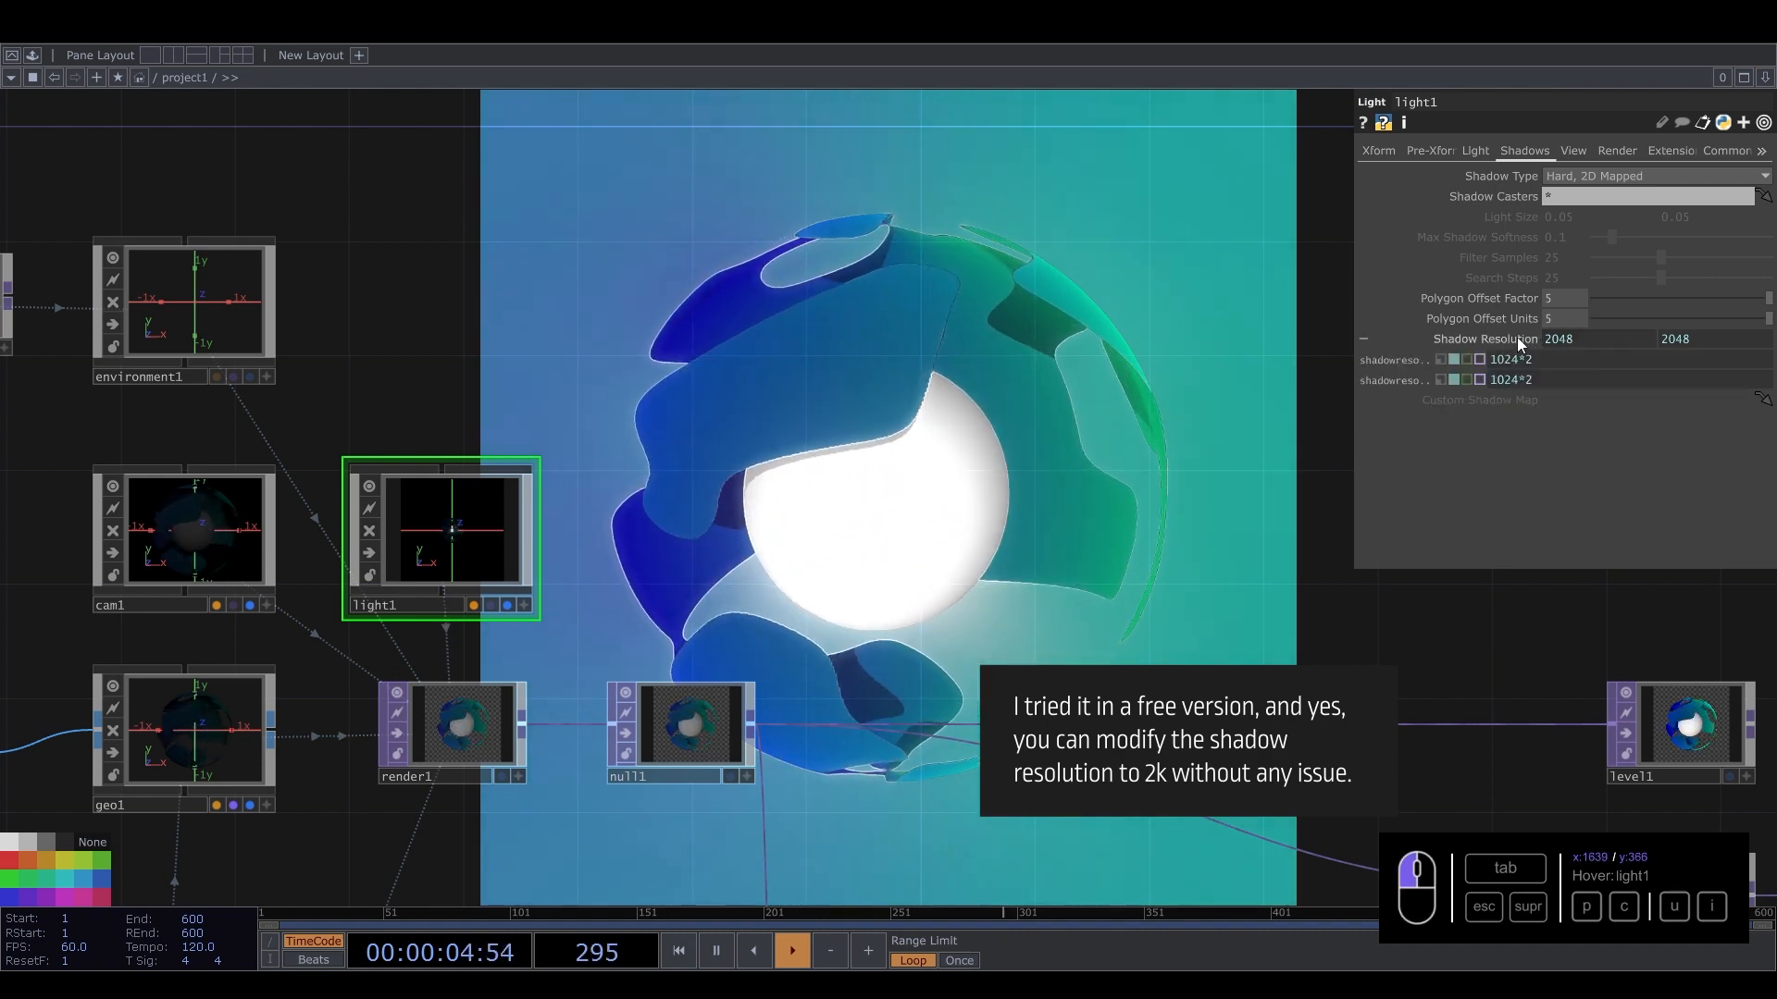
{"action": "left_click", "coordinate": [1441, 379]}
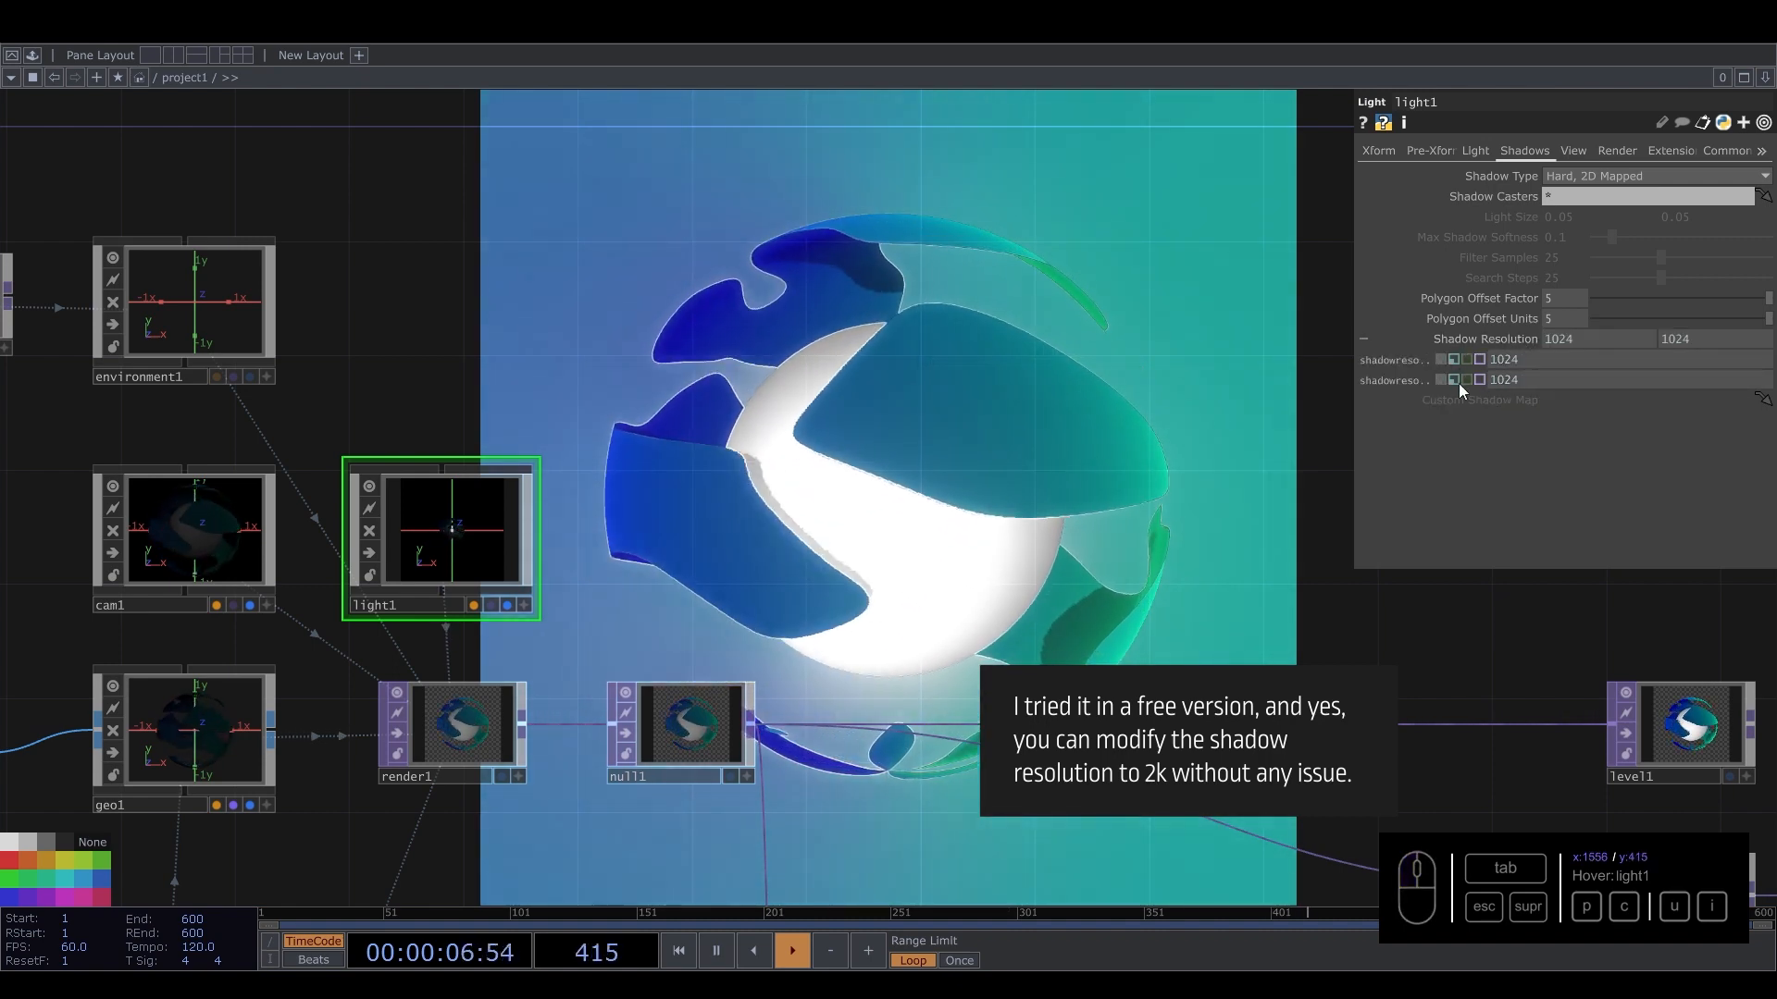
{"action": "left_click", "coordinate": [1519, 342]}
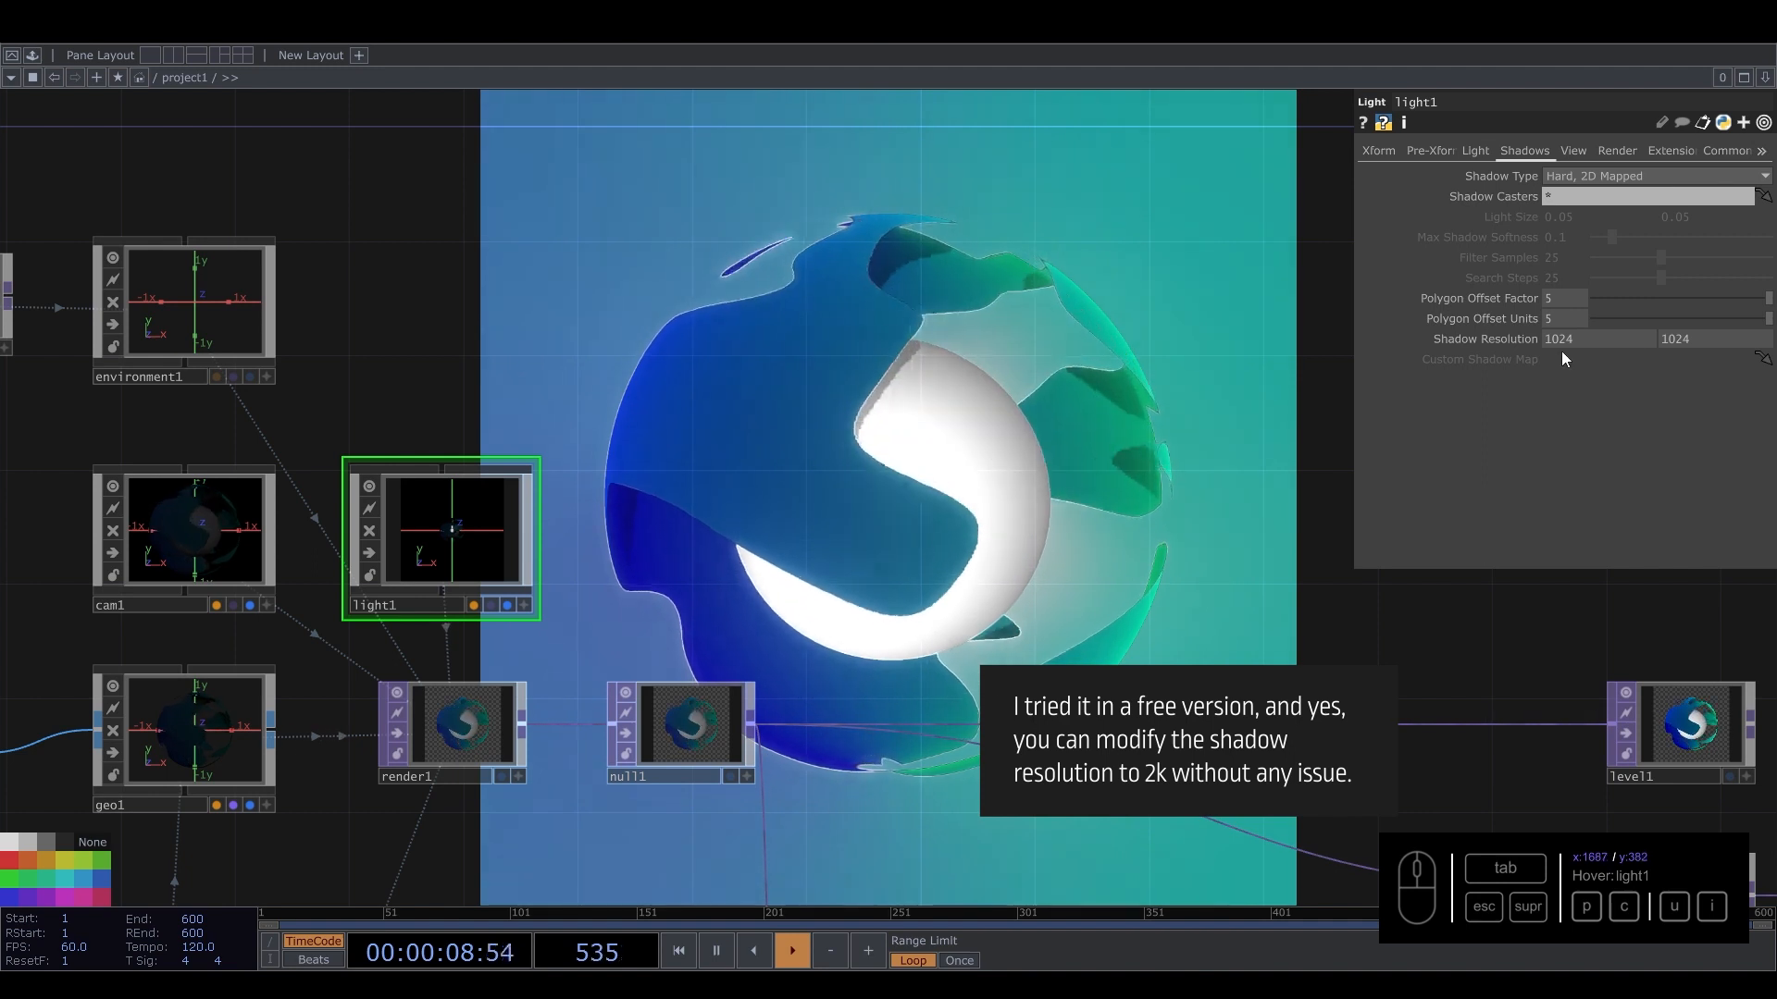
Switch Shadow Type to Soft, 2D Mapped and set Max Shadow Softness to 0.144.
{"action": "left_click", "coordinate": [1597, 174]}
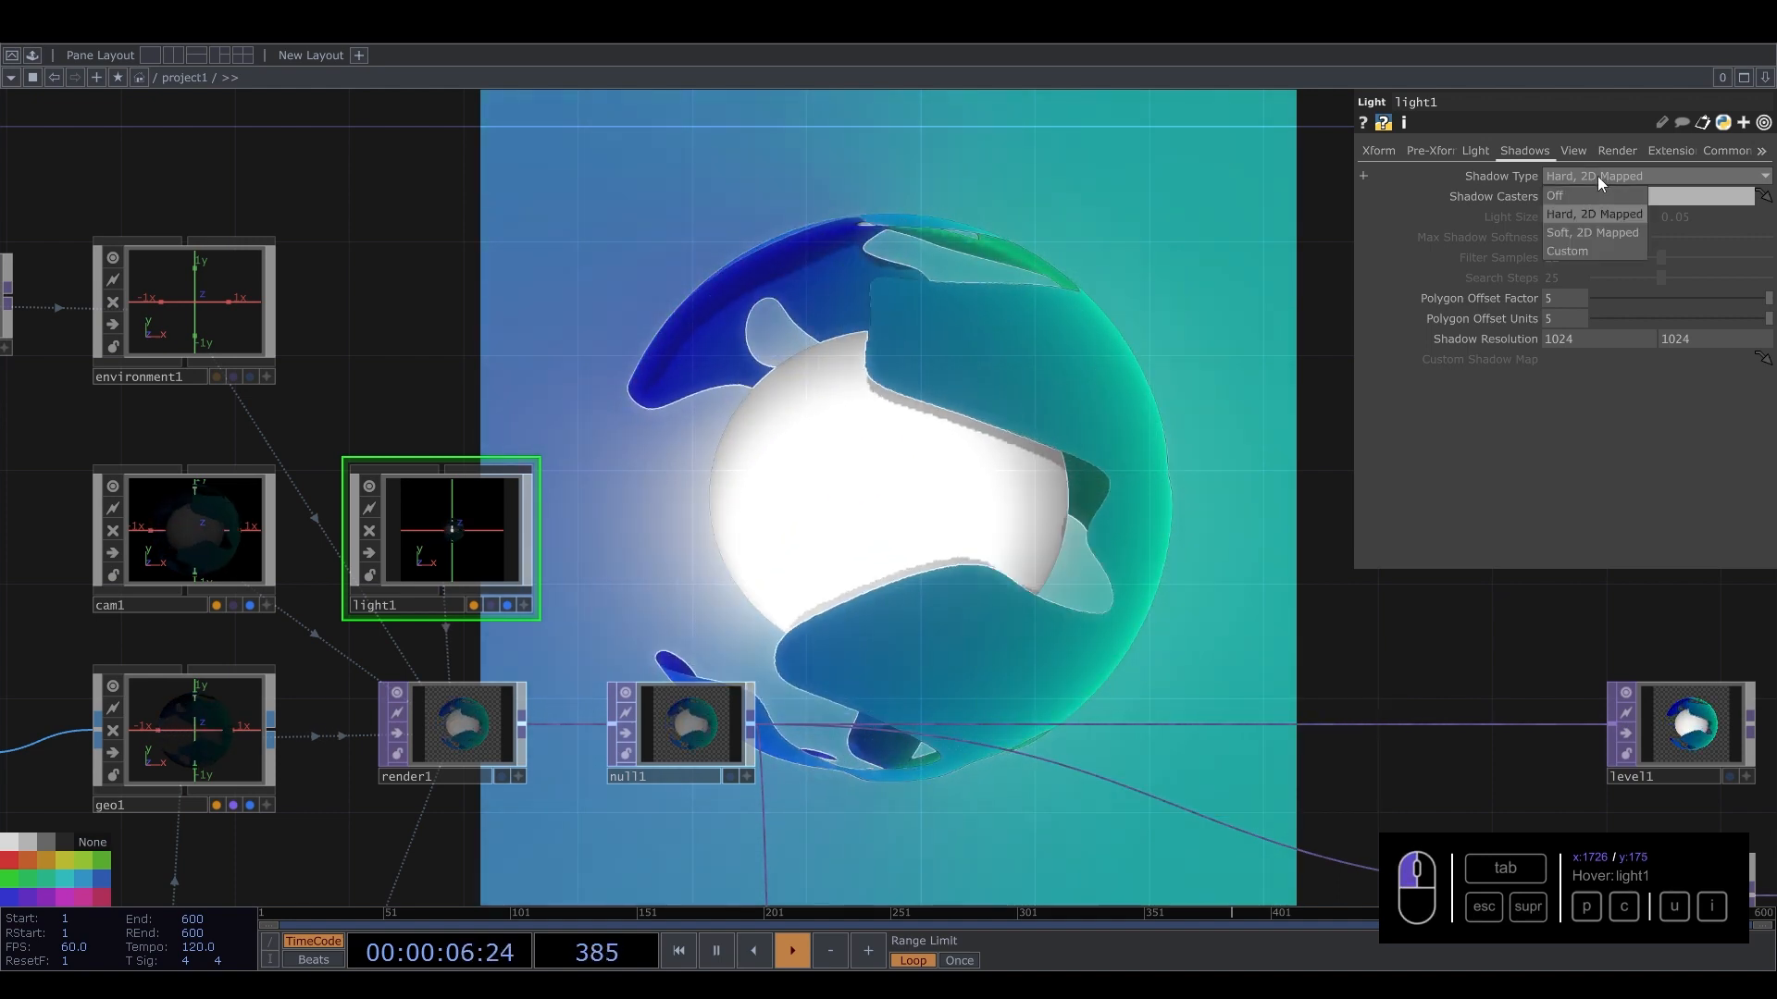
{"action": "left_click", "coordinate": [1569, 232]}
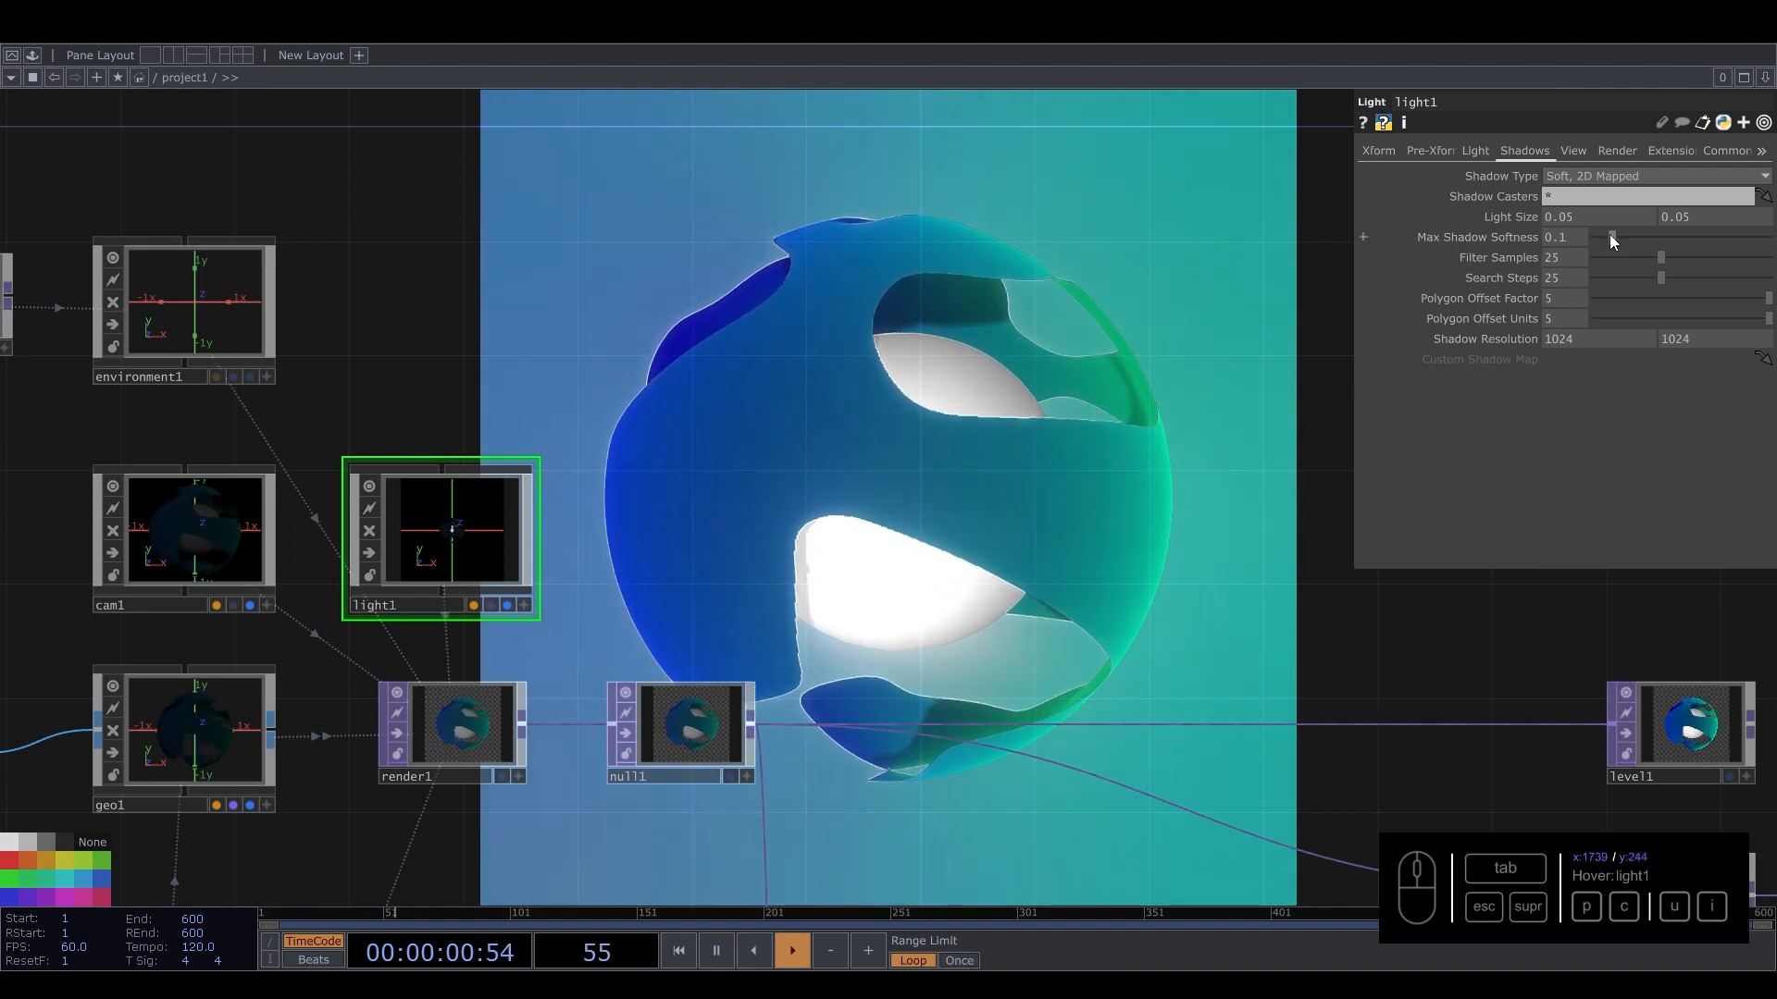
{"action": "left_click_drag", "start_coordinate": [1639, 235], "coordinate": [1567, 245]}
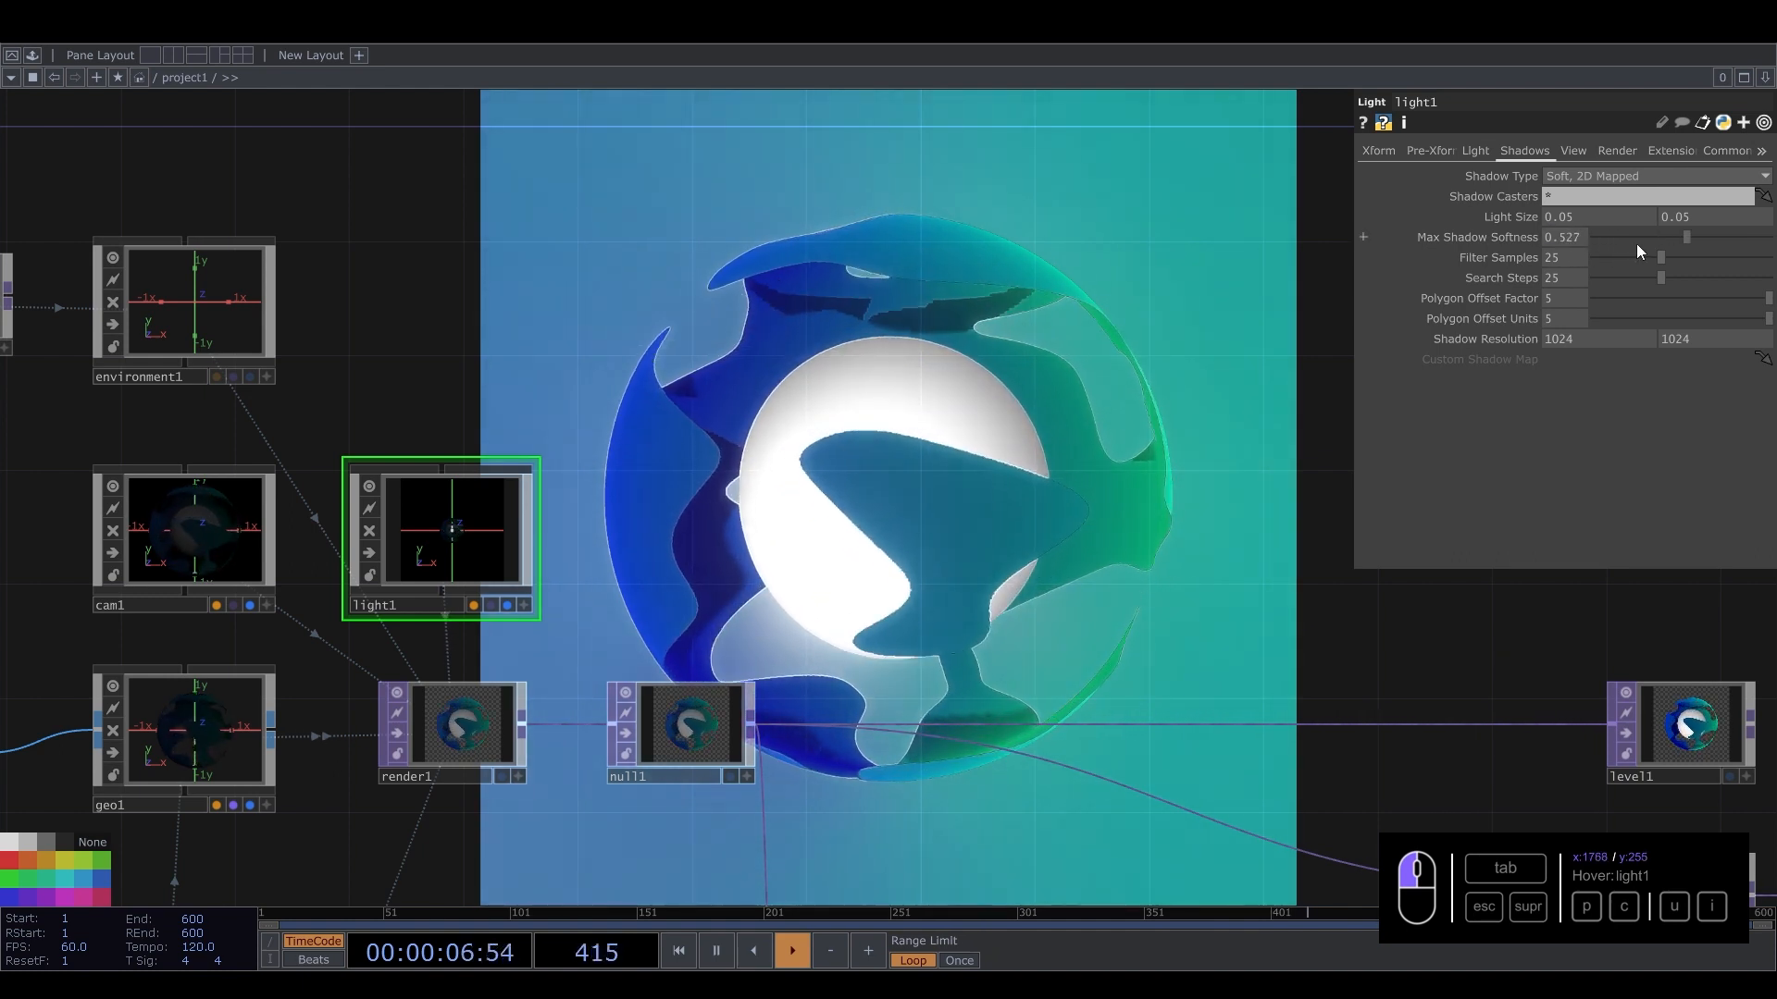
{"action": "left_click_drag", "start_coordinate": [1636, 246], "coordinate": [1491, 256]}
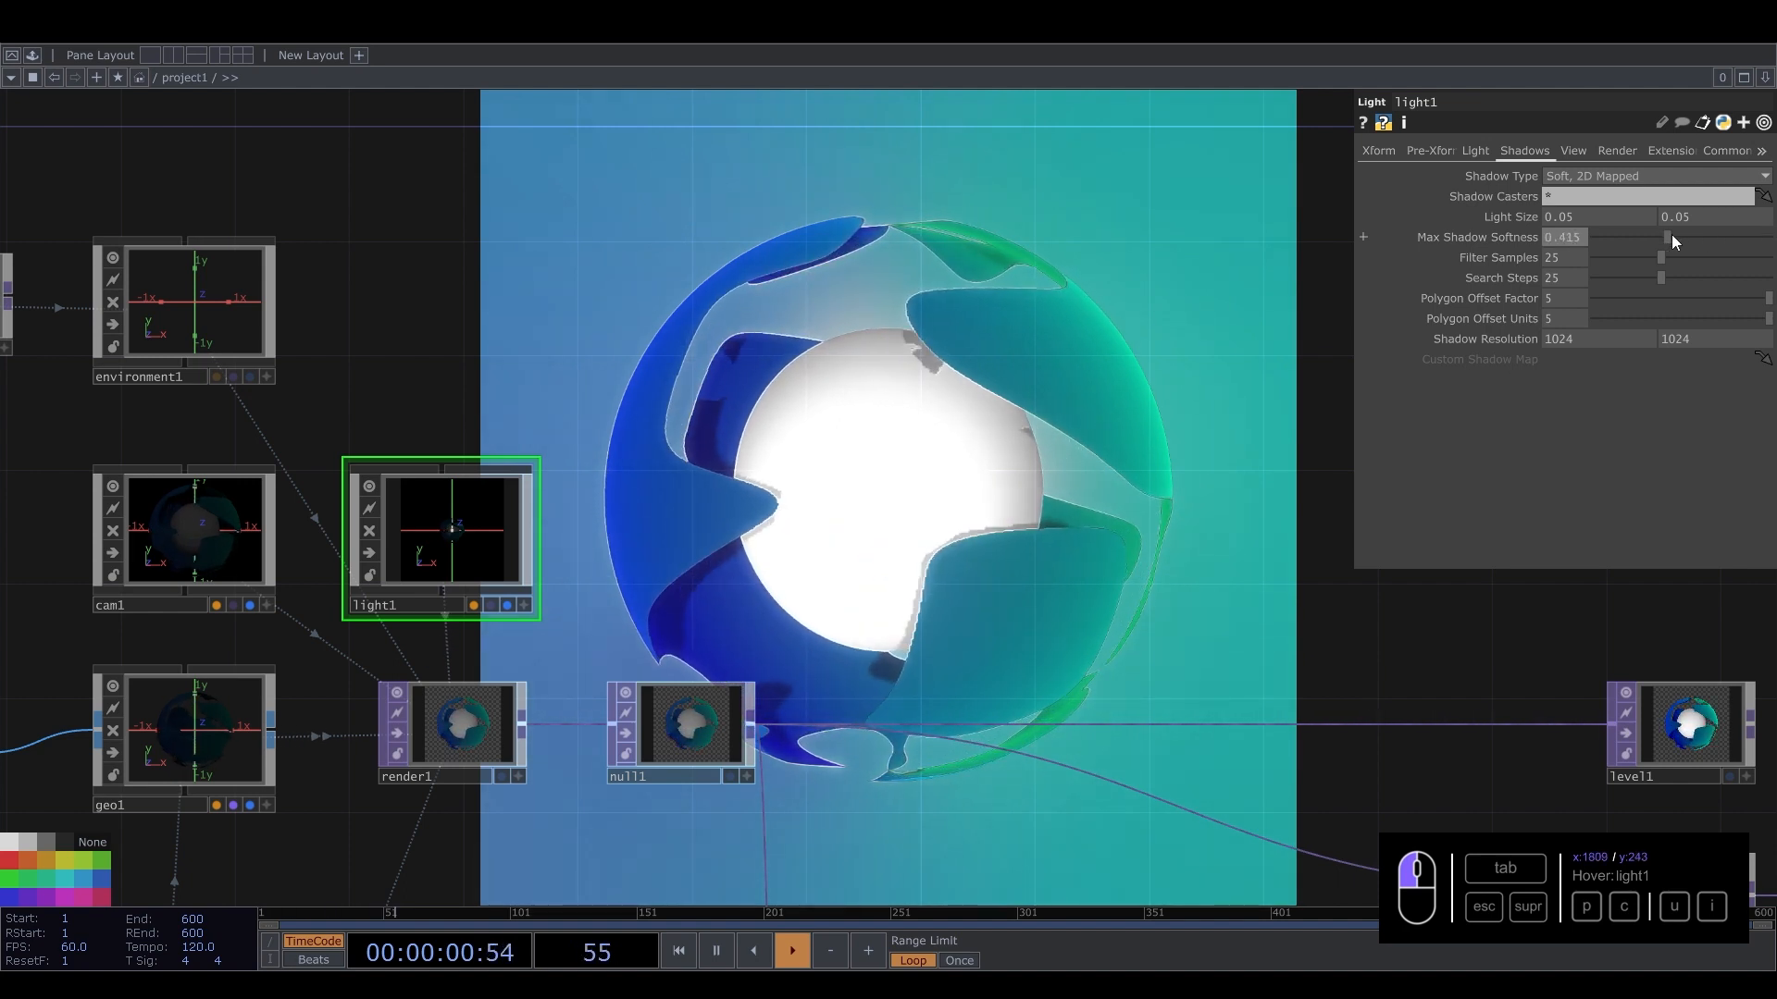
{"action": "left_click_drag", "start_coordinate": [1580, 257], "coordinate": [1455, 270]}
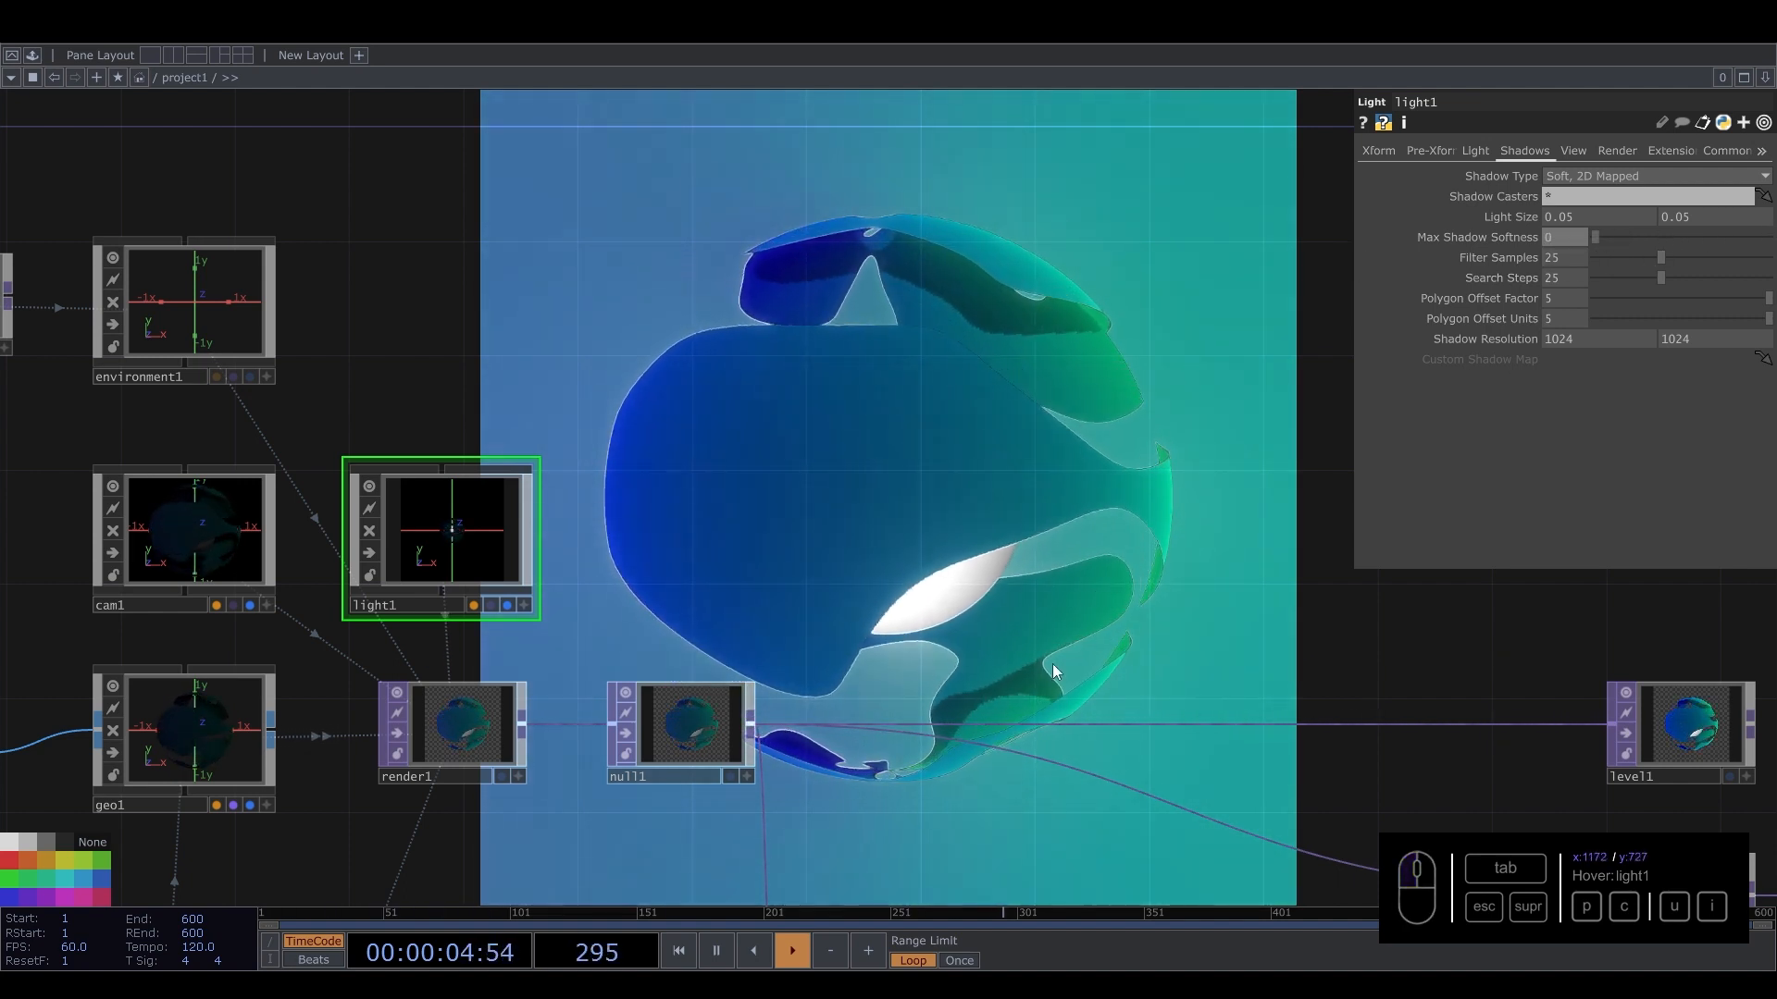
{"action": "left_click_drag", "start_coordinate": [1594, 237], "coordinate": [1614, 236]}
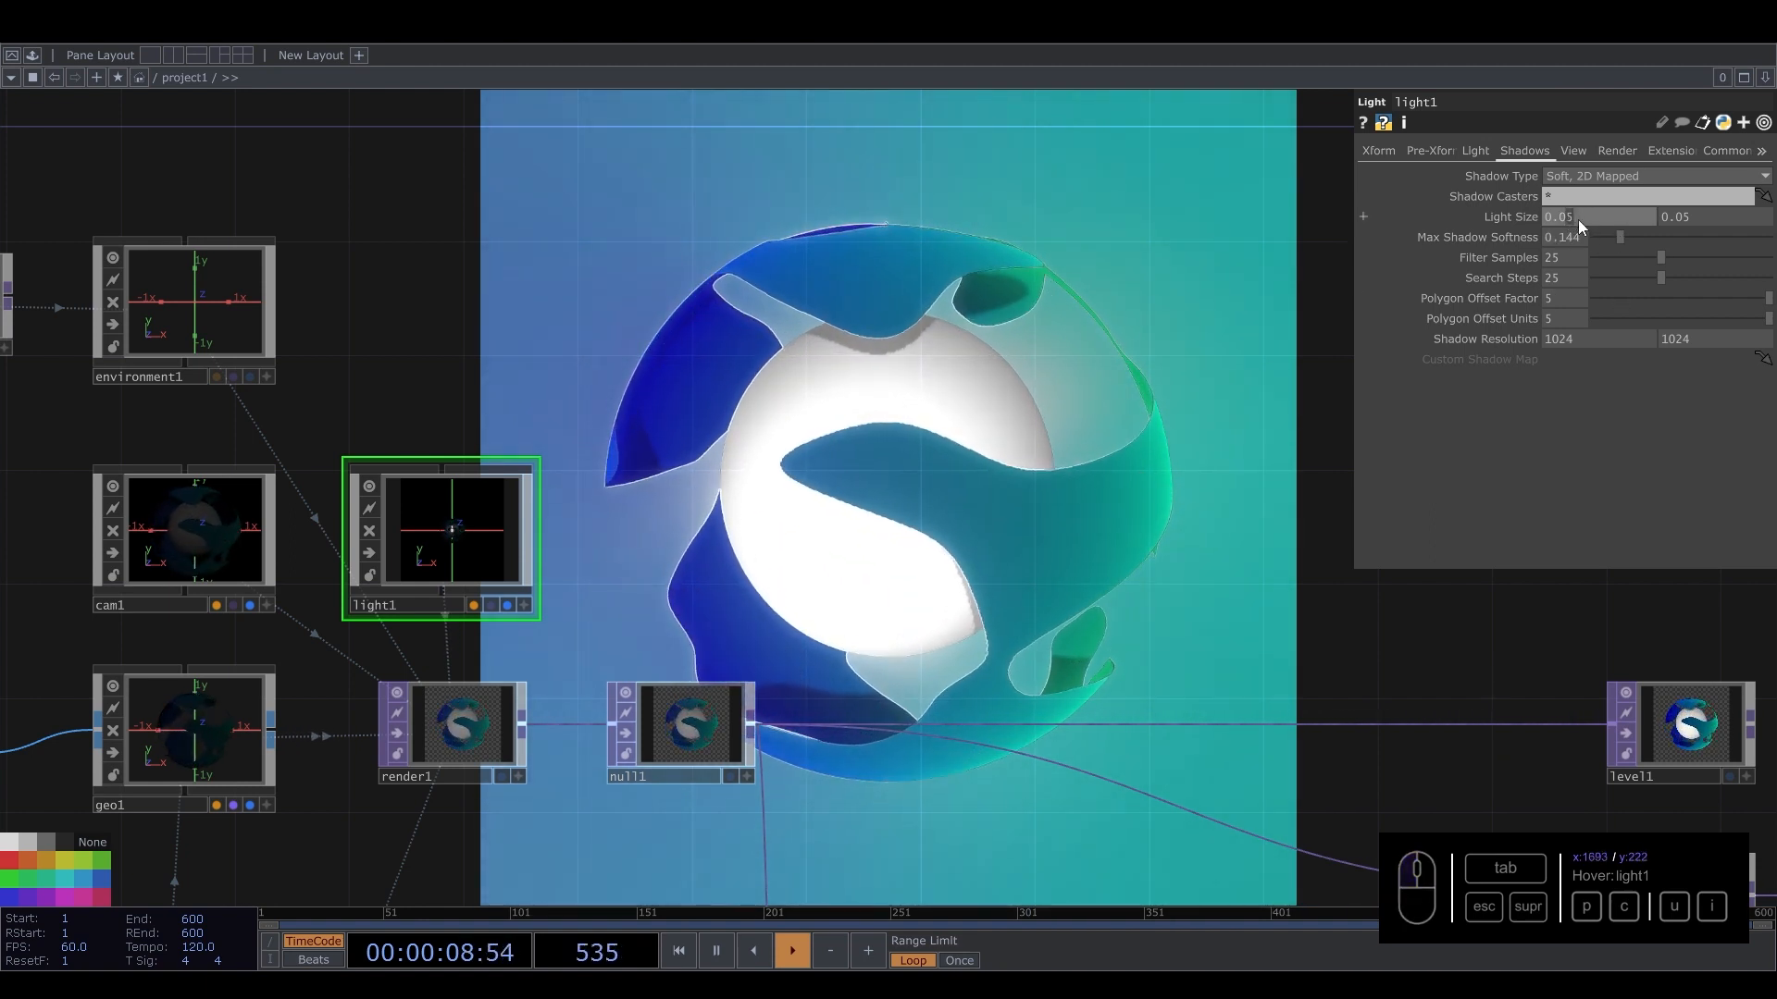
Set the light's Light Size to 0.1 in both fields.
{"action": "left_click_drag", "start_coordinate": [1579, 219], "coordinate": [1571, 216]}
{"action": "left_click_drag", "start_coordinate": [1679, 216], "coordinate": [1318, 324]}
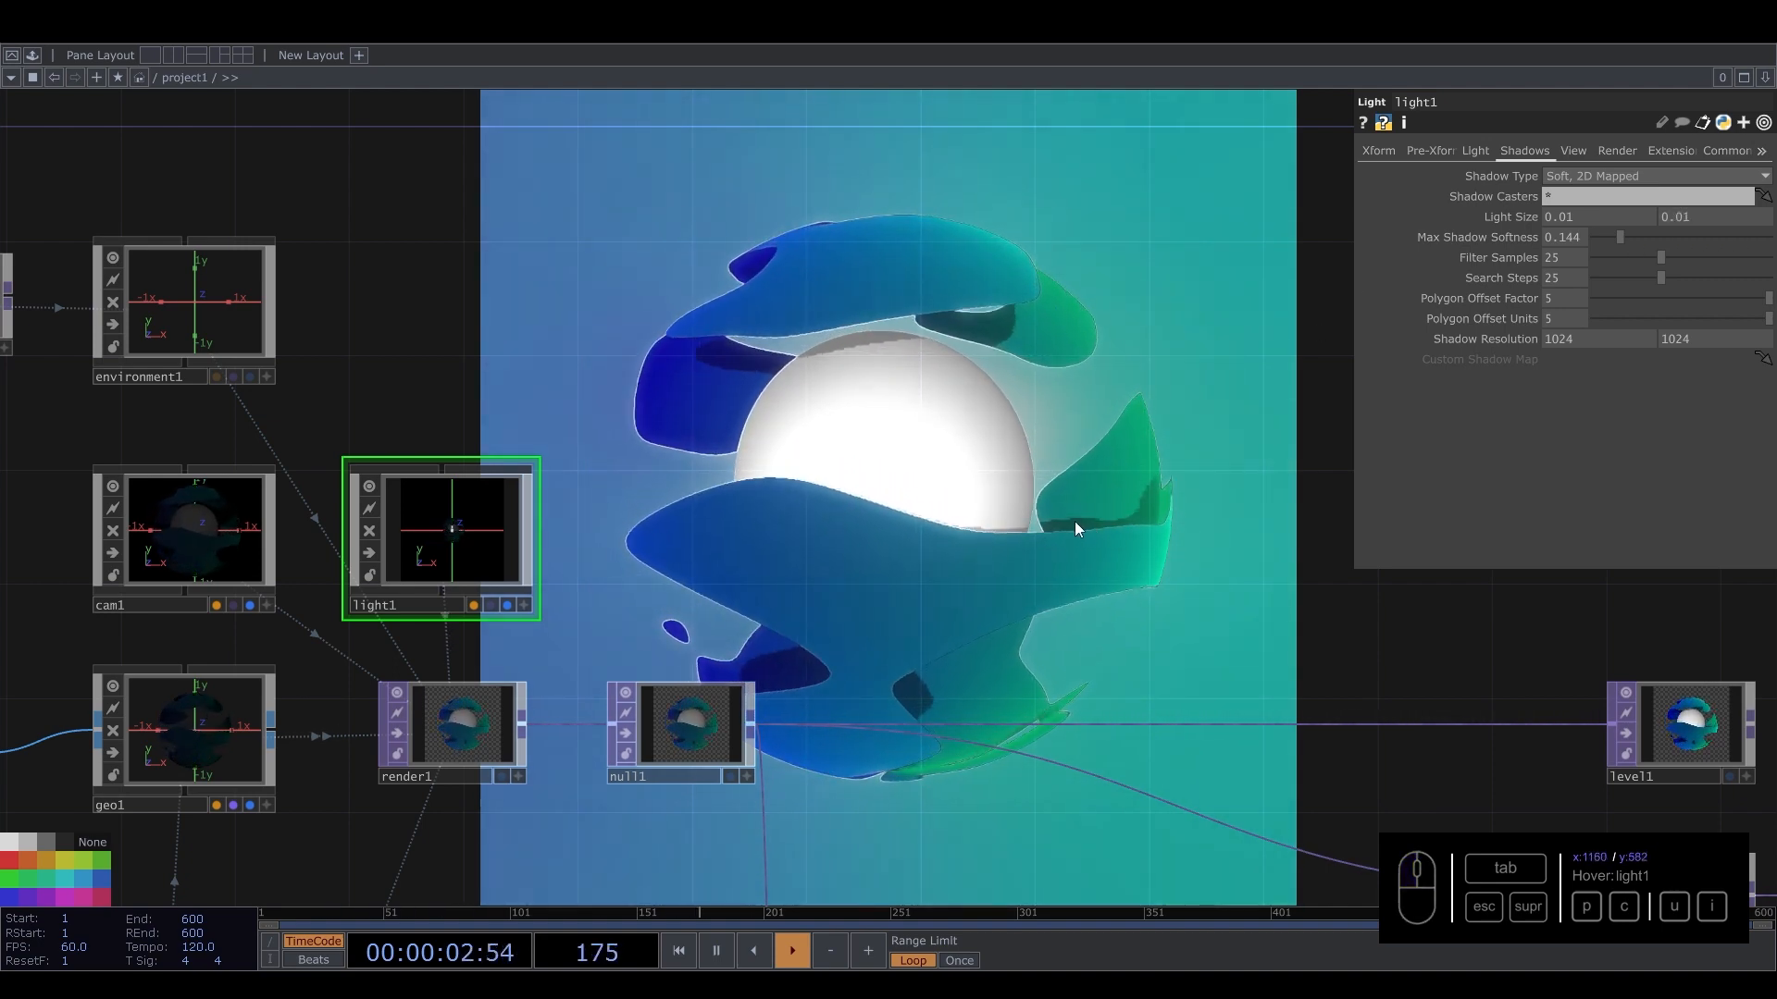
{"action": "left_click_drag", "start_coordinate": [1571, 219], "coordinate": [1562, 216]}
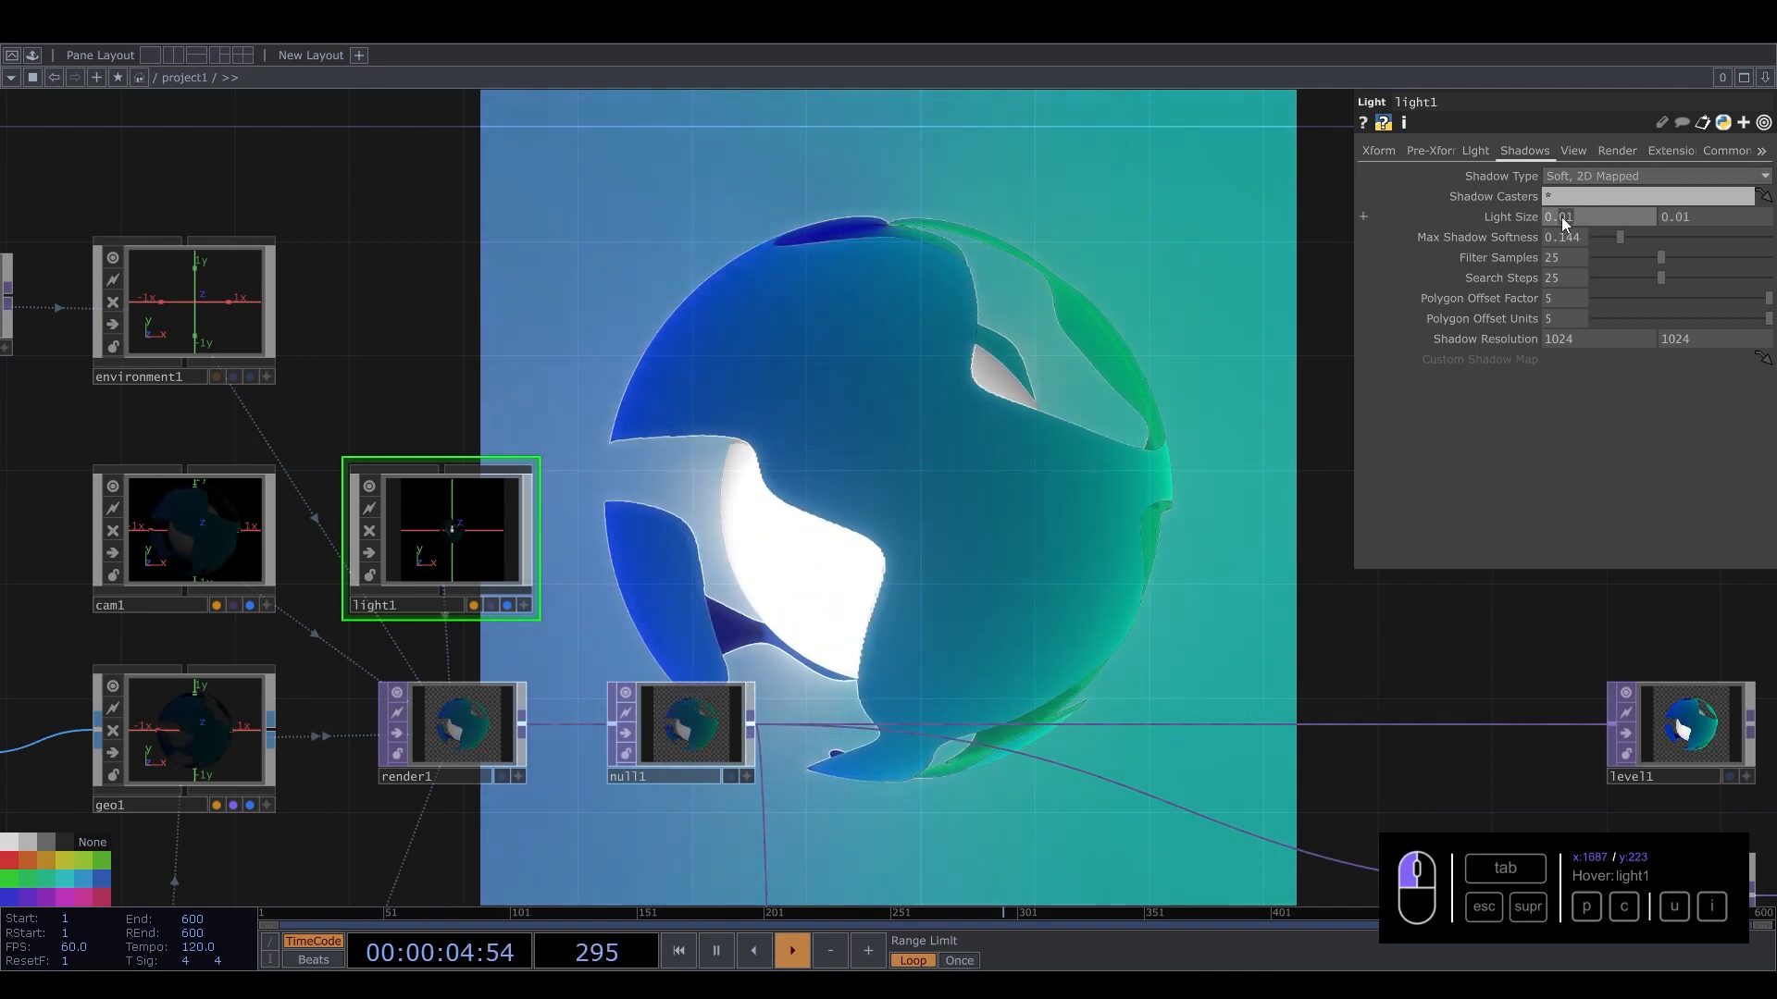
{"action": "type", "text": "1"}
{"action": "left_click_drag", "start_coordinate": [1701, 214], "coordinate": [1679, 216]}
{"action": "type", "text": "1"}
{"action": "key", "text": "Return"}
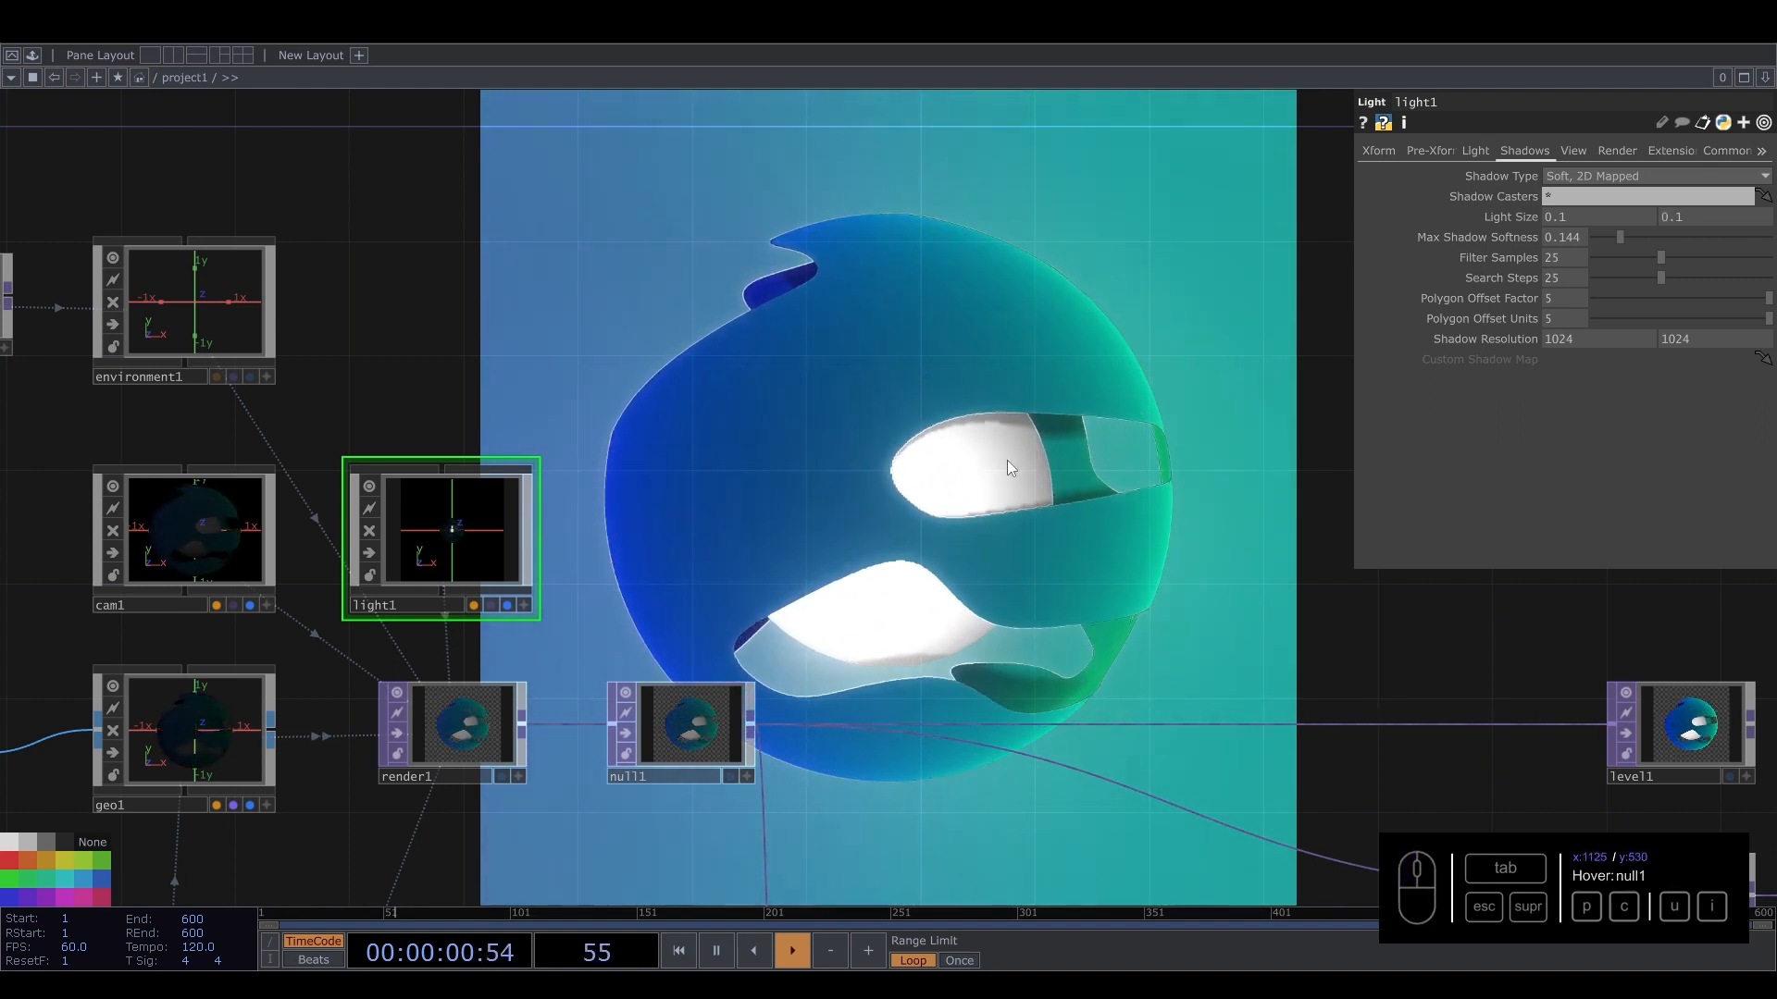
Compare shadow looks by switching Shadow Type to Hard, 2D Mapped and back to Soft, 2D Mapped.
{"action": "left_click", "coordinate": [1581, 176]}
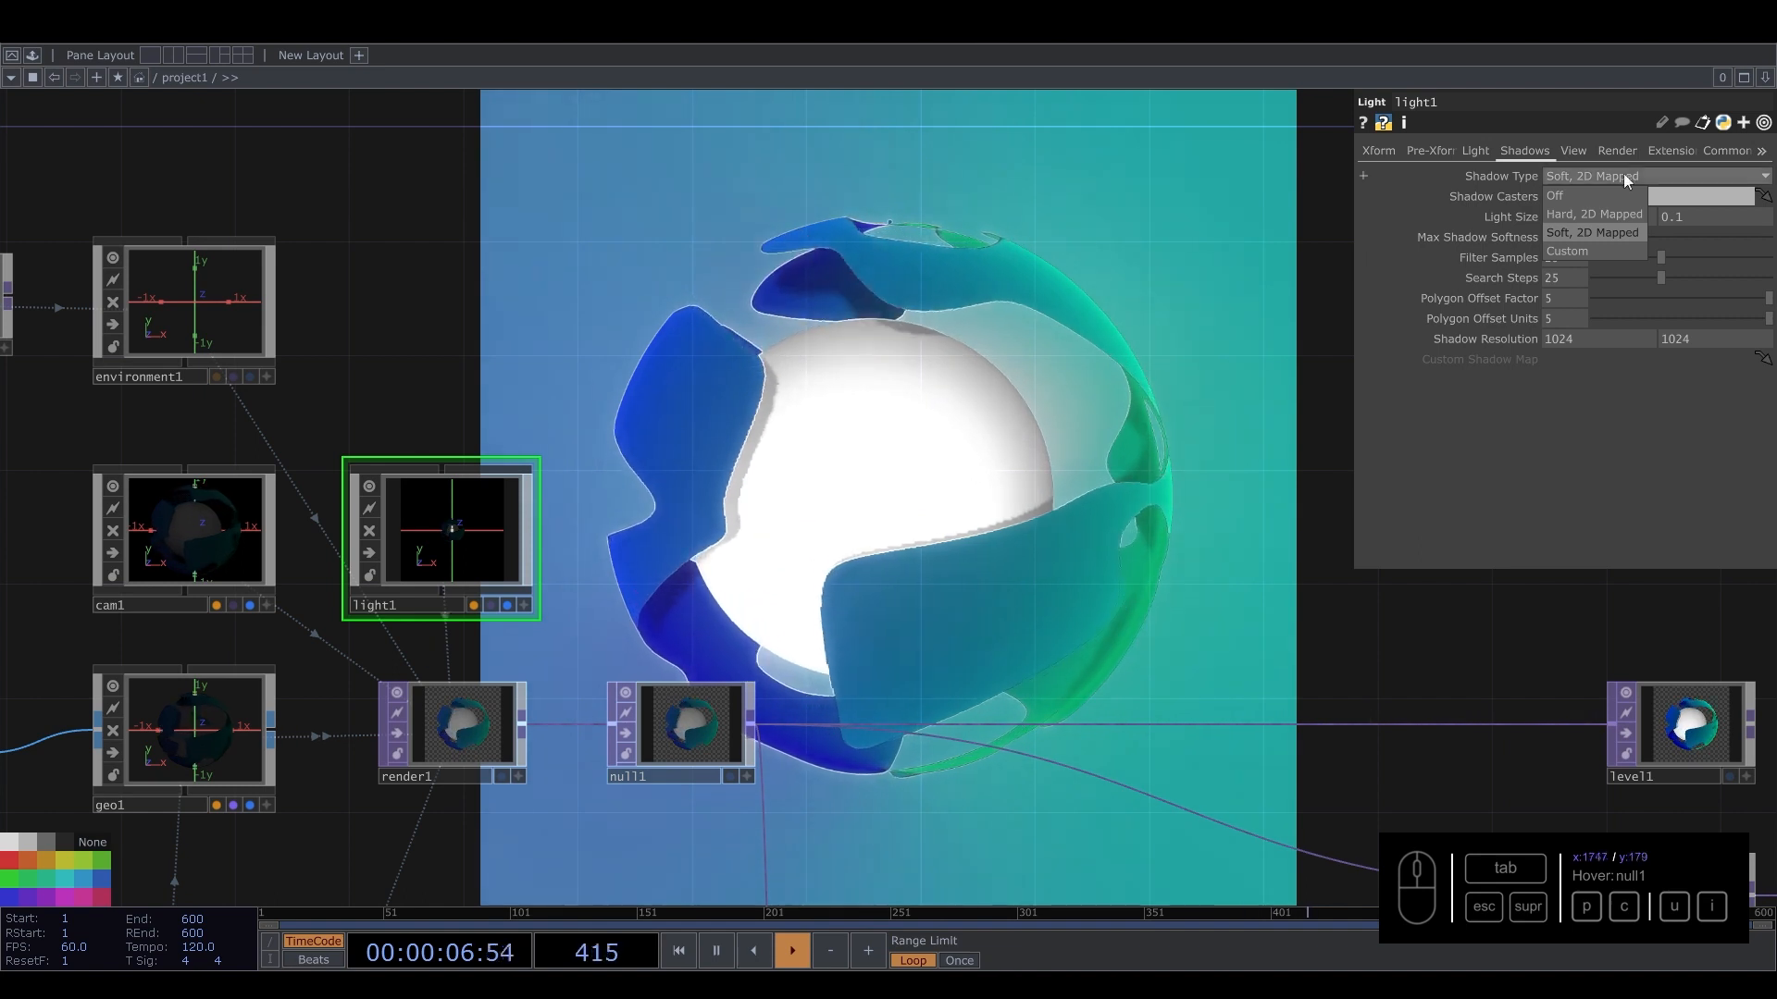
{"action": "left_click", "coordinate": [1590, 215]}
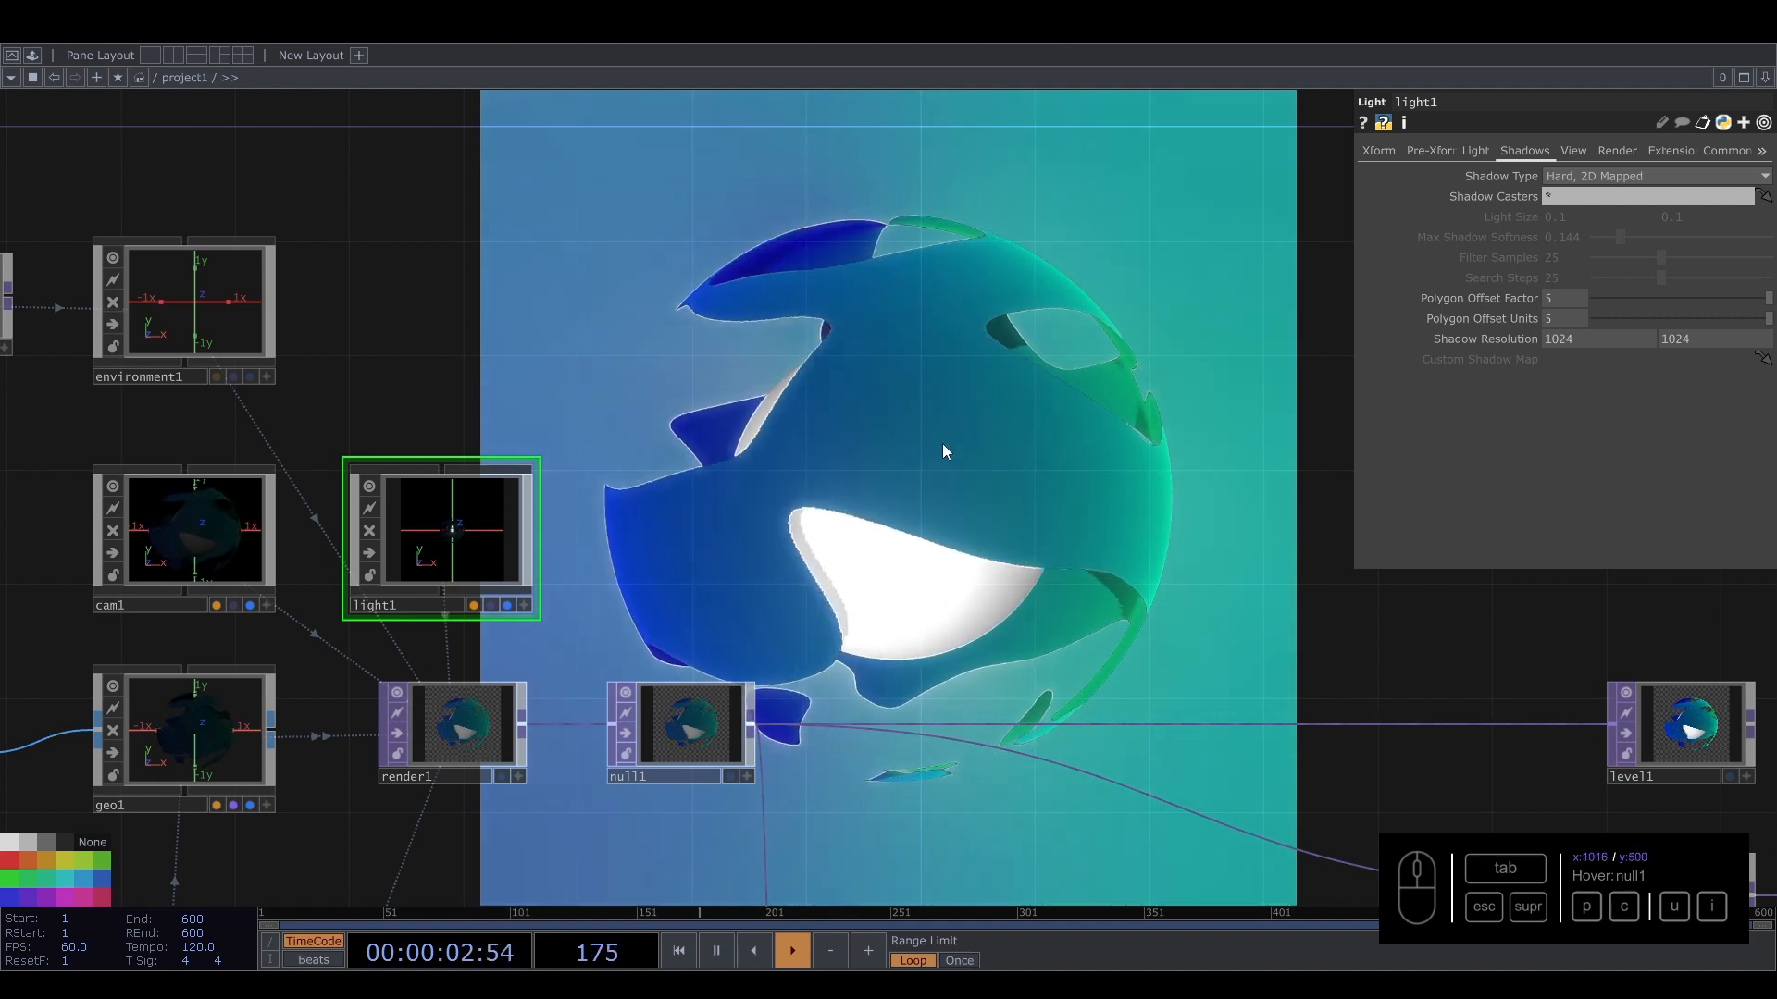
{"action": "left_click", "coordinate": [1578, 176]}
{"action": "left_click", "coordinate": [1568, 231]}
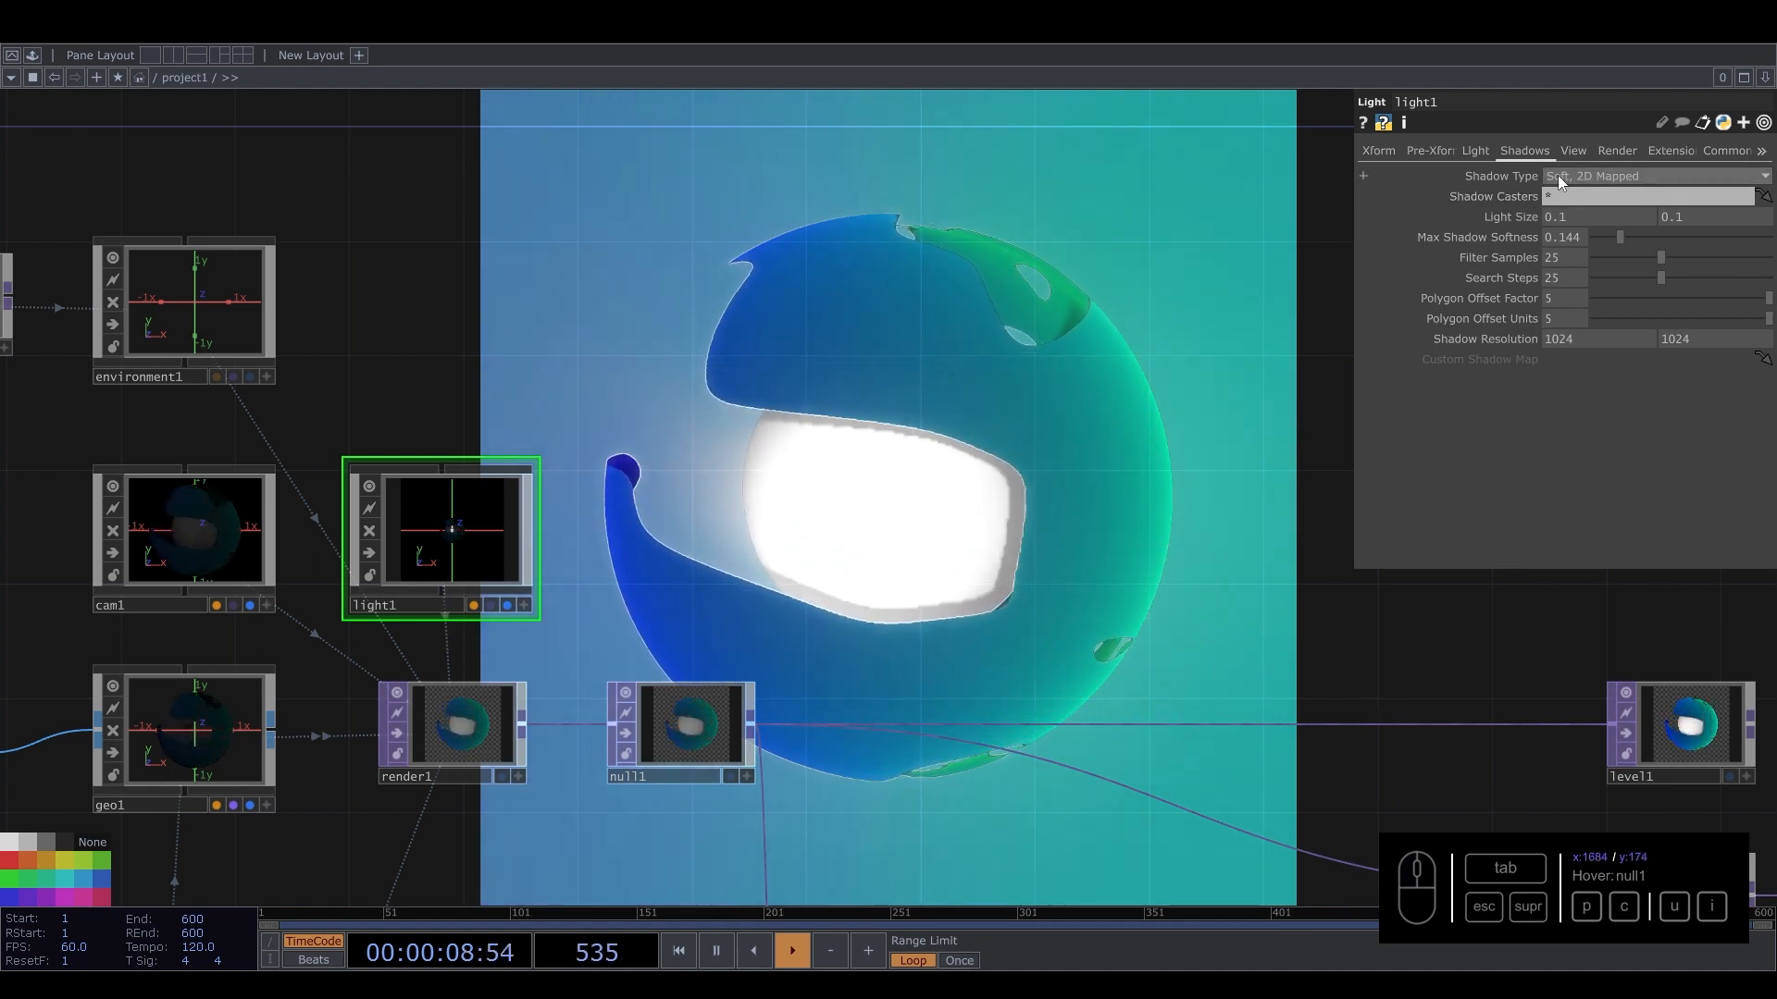
Set the Shadow Resolution to 2048 by 2048.
{"action": "left_click", "coordinate": [1573, 340]}
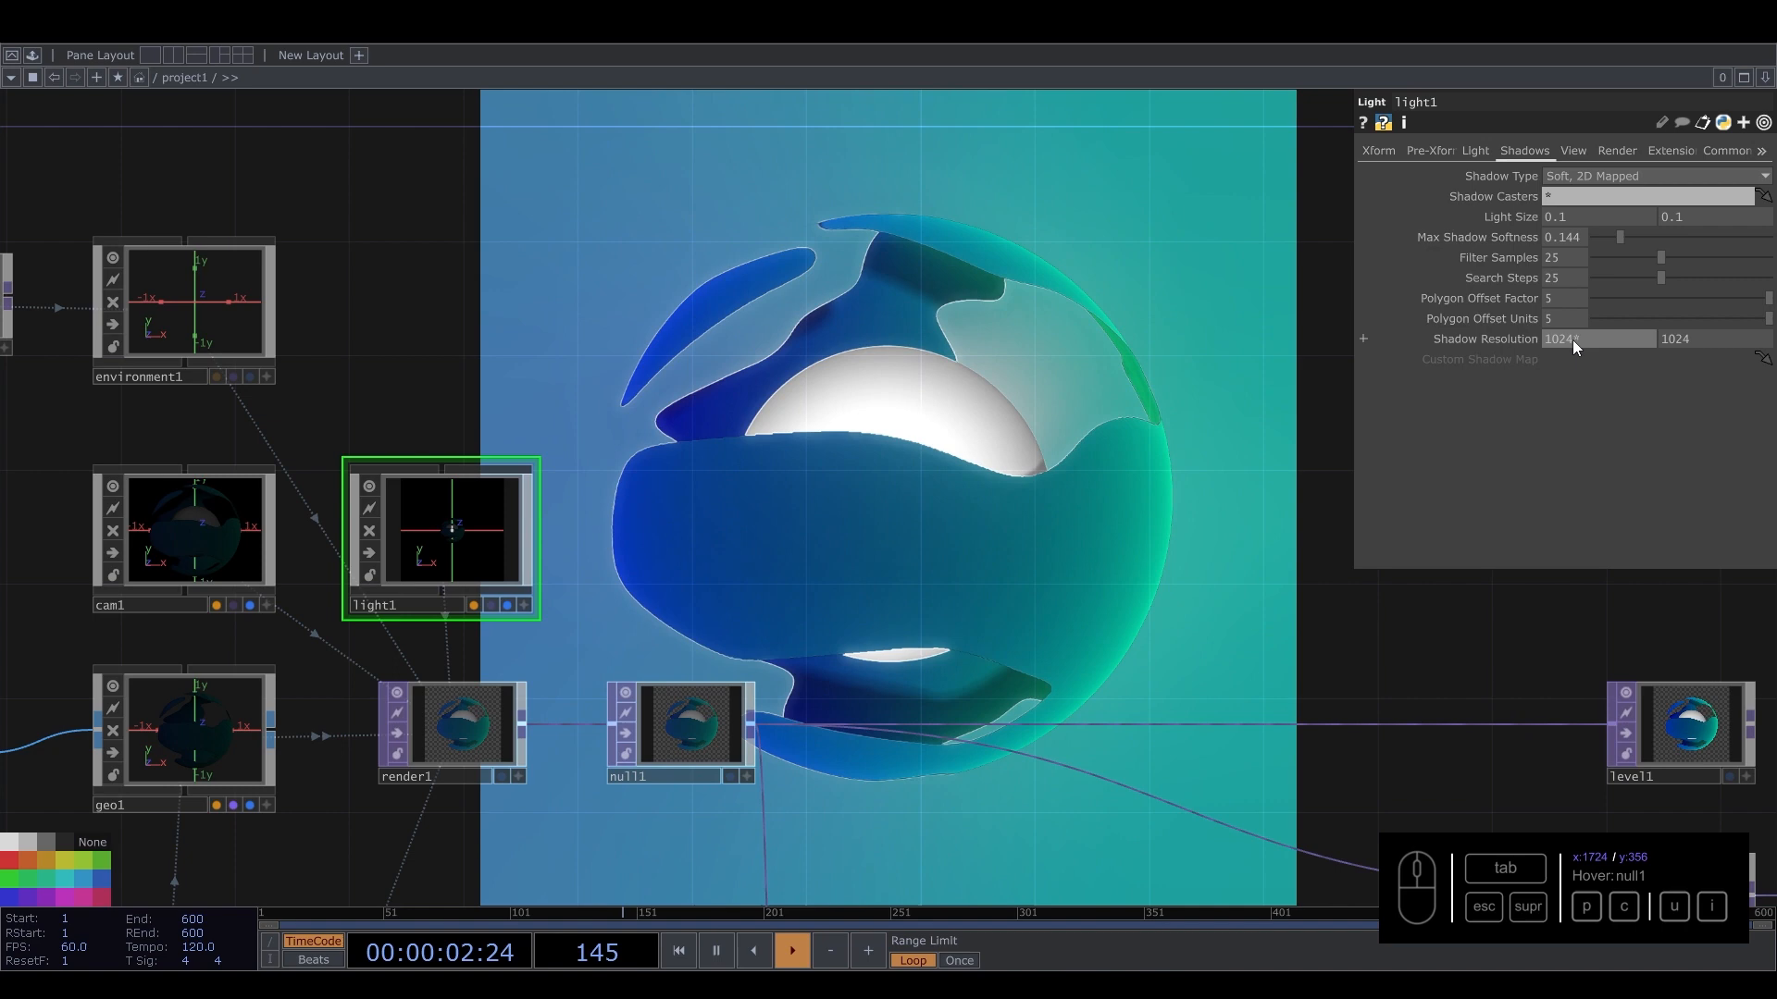
{"action": "type", "text": "2048"}
{"action": "left_click", "coordinate": [1702, 340]}
{"action": "type", "text": "2048"}
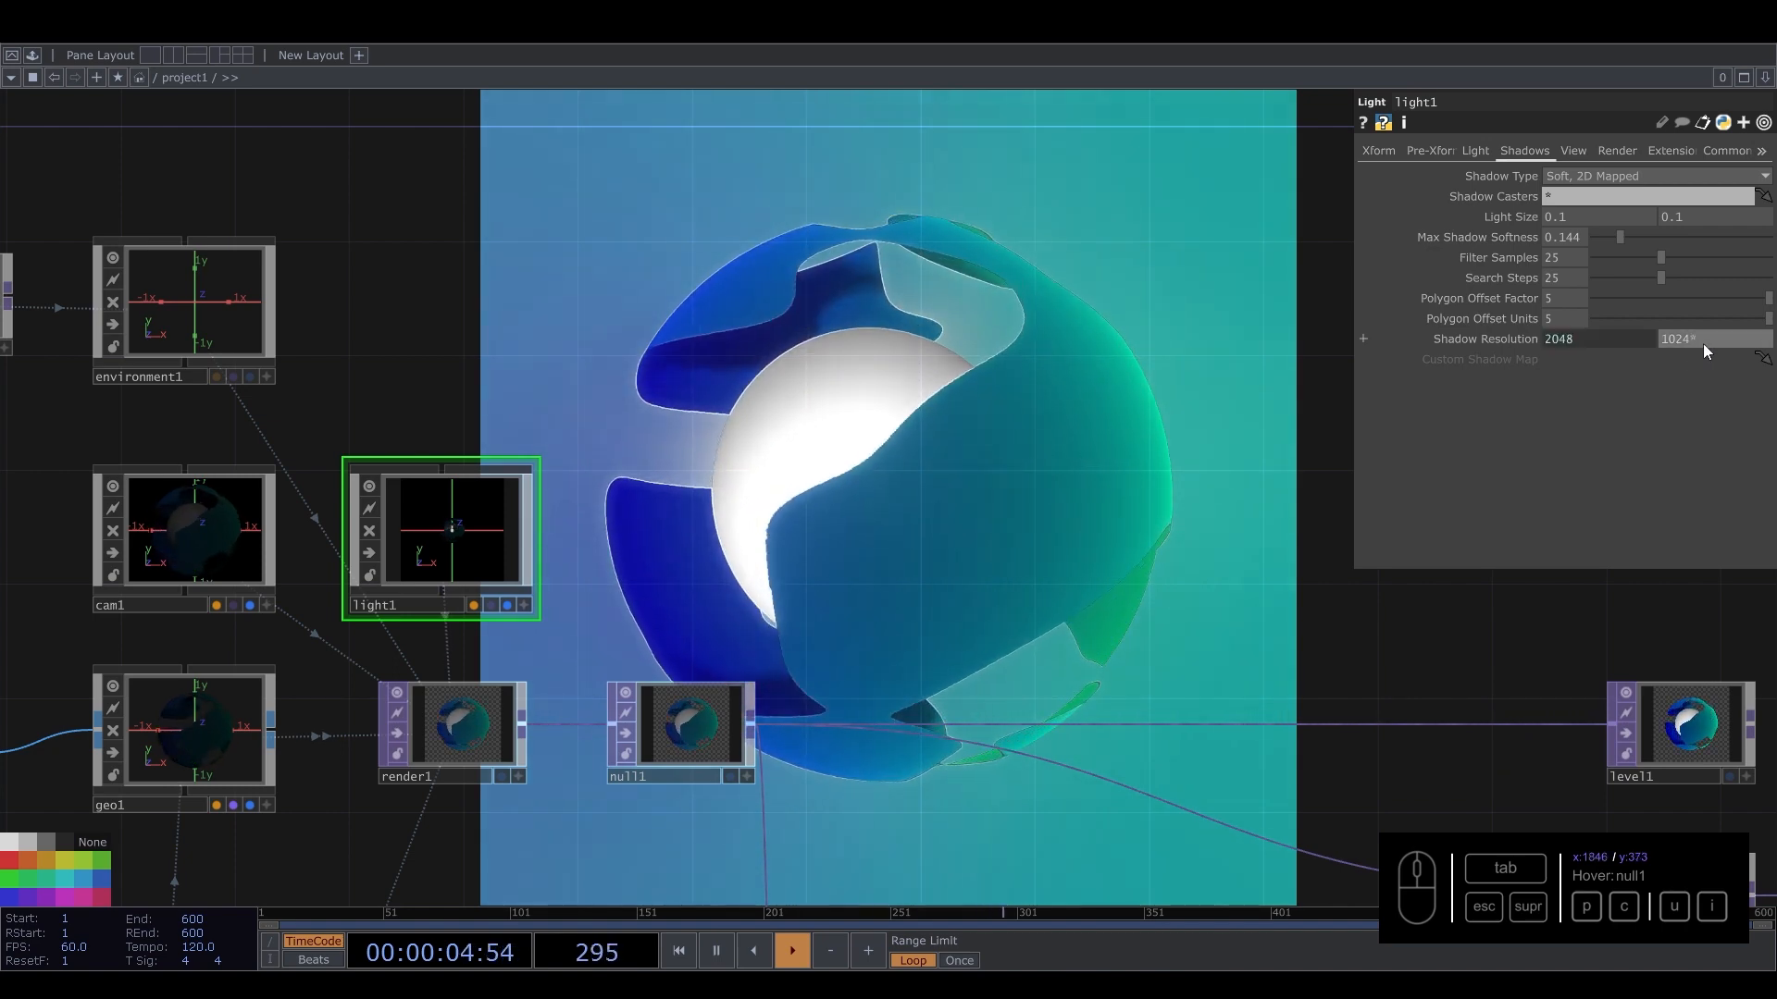
Pan and zoom around the network to inspect light1 and its neighbouring nodes.
{"action": "left_click_drag", "start_coordinate": [857, 476], "coordinate": [149, 375]}
{"action": "scroll", "coordinate": [622, 425], "scroll_direction": "down", "scroll_amount": 5}
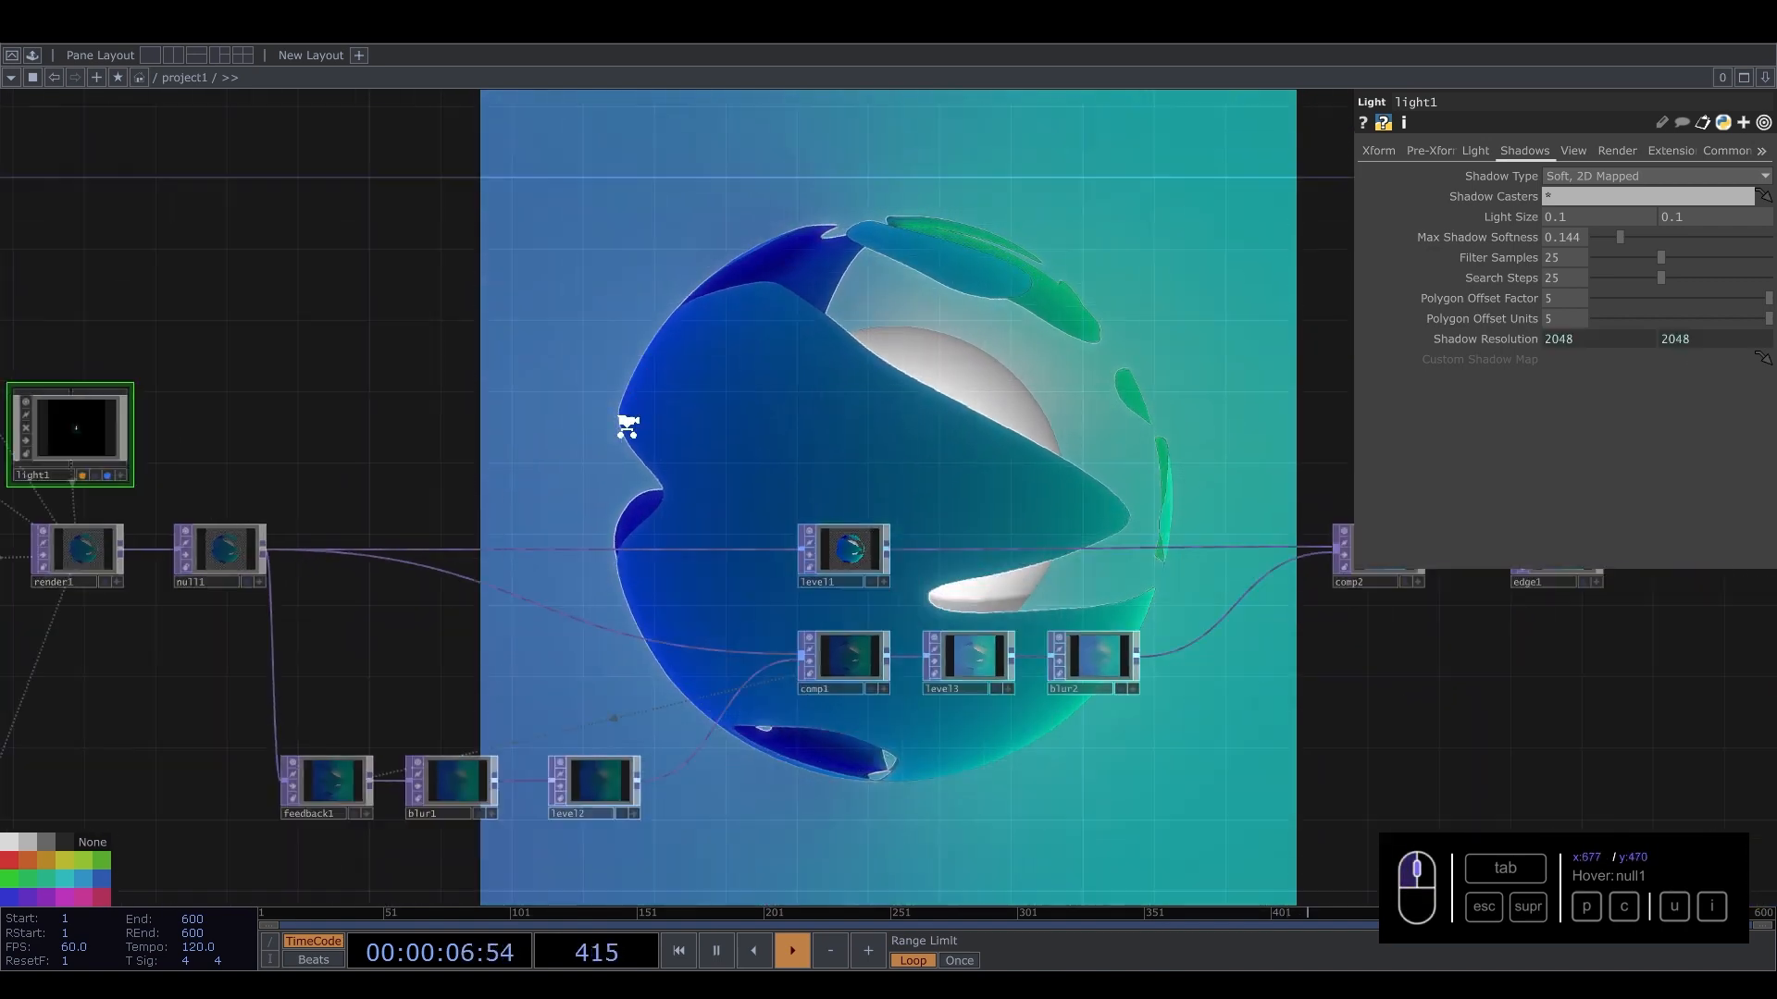
{"action": "left_click_drag", "start_coordinate": [590, 397], "coordinate": [170, 419]}
{"action": "left_click_drag", "start_coordinate": [1046, 417], "coordinate": [407, 431]}
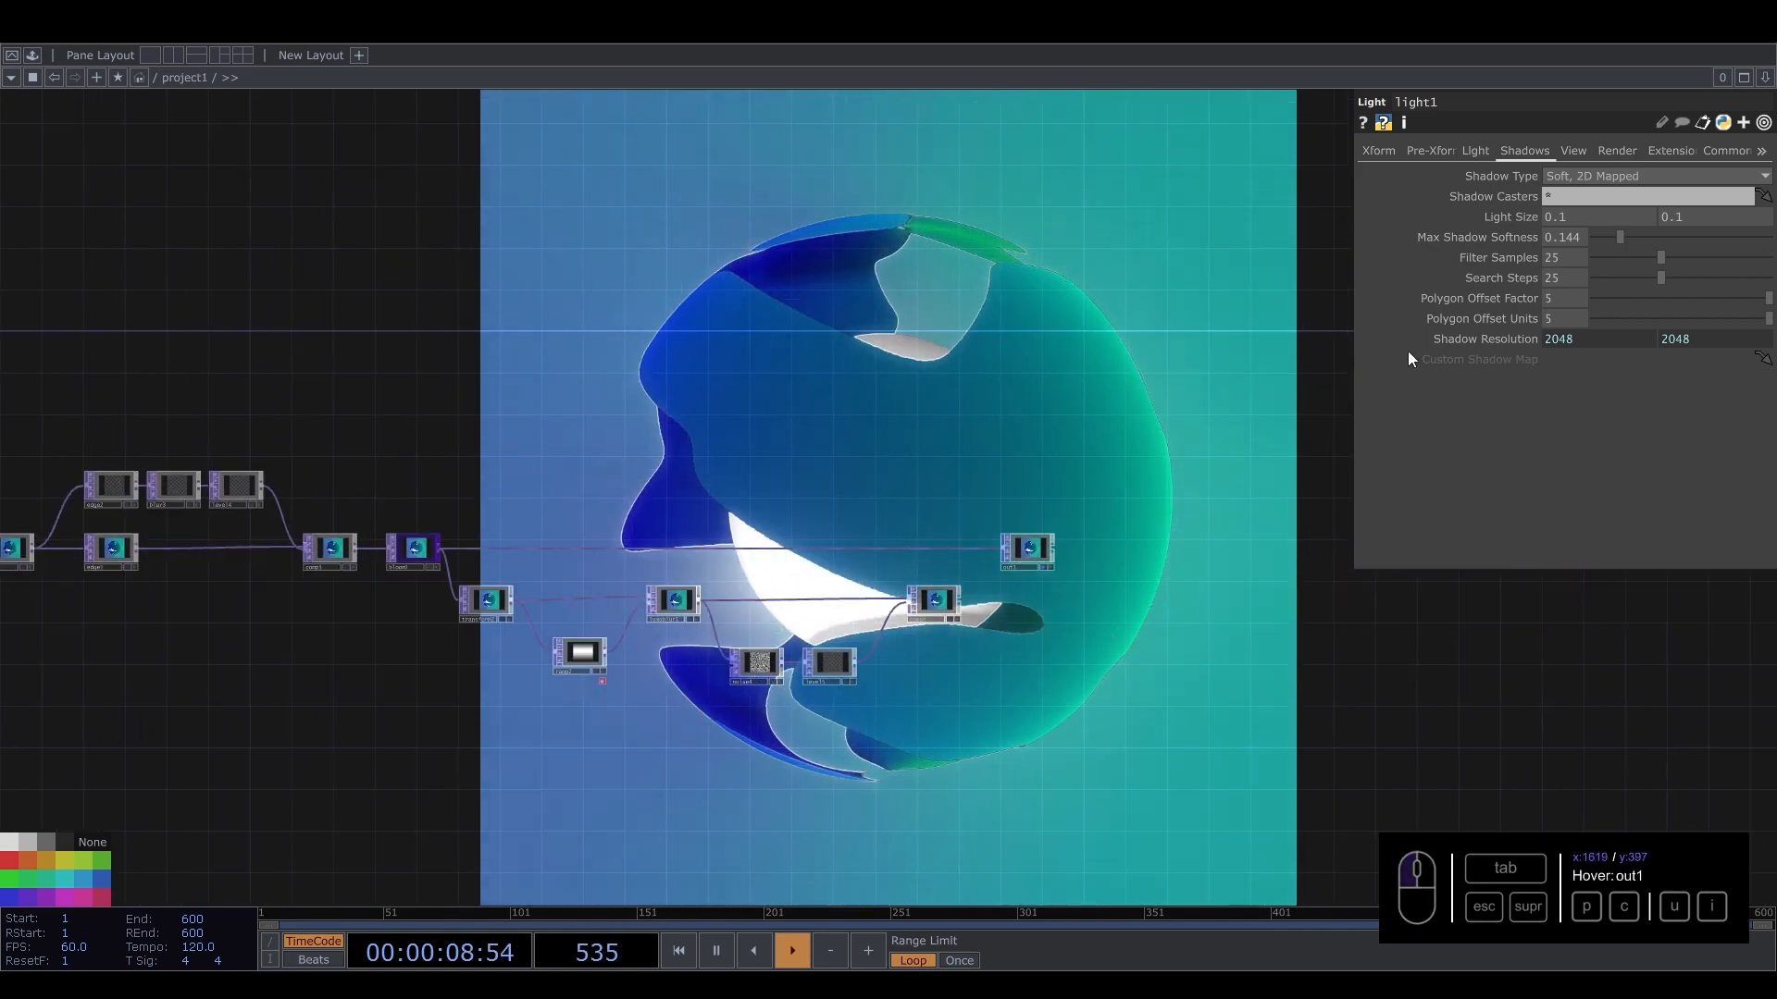
{"action": "left_click_drag", "start_coordinate": [1261, 413], "coordinate": [635, 527]}
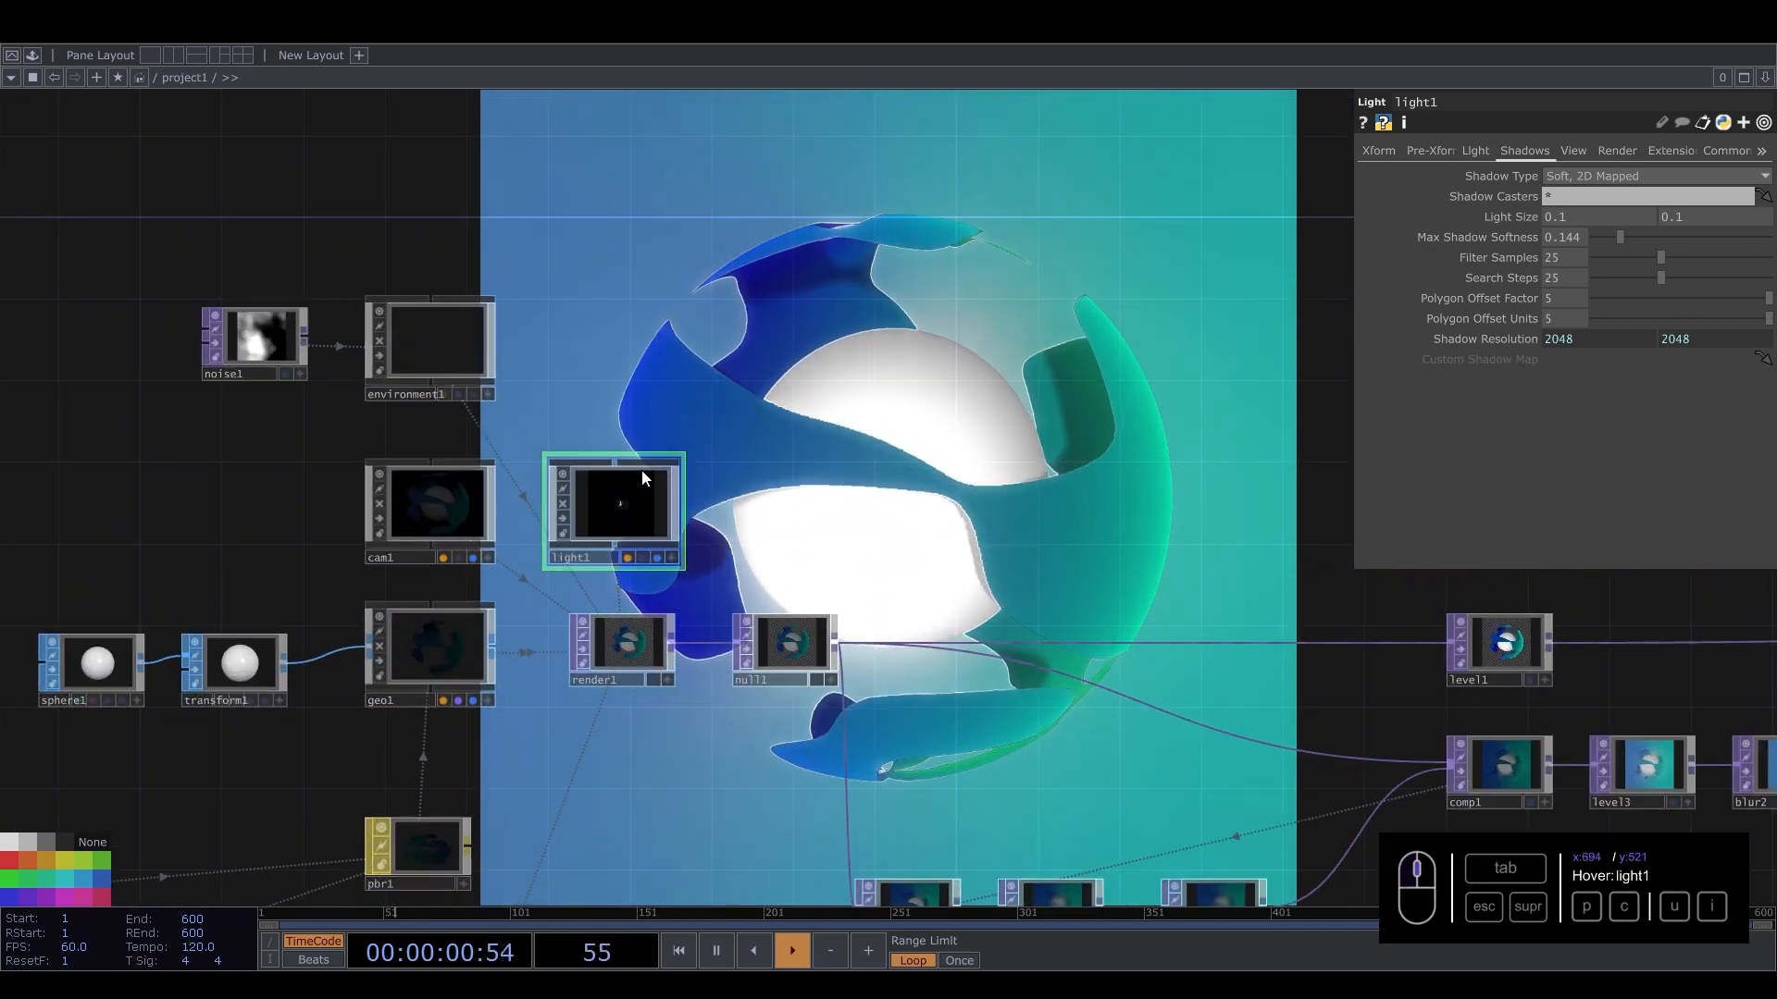
{"action": "scroll", "coordinate": [593, 463], "scroll_direction": "up", "scroll_amount": 5}
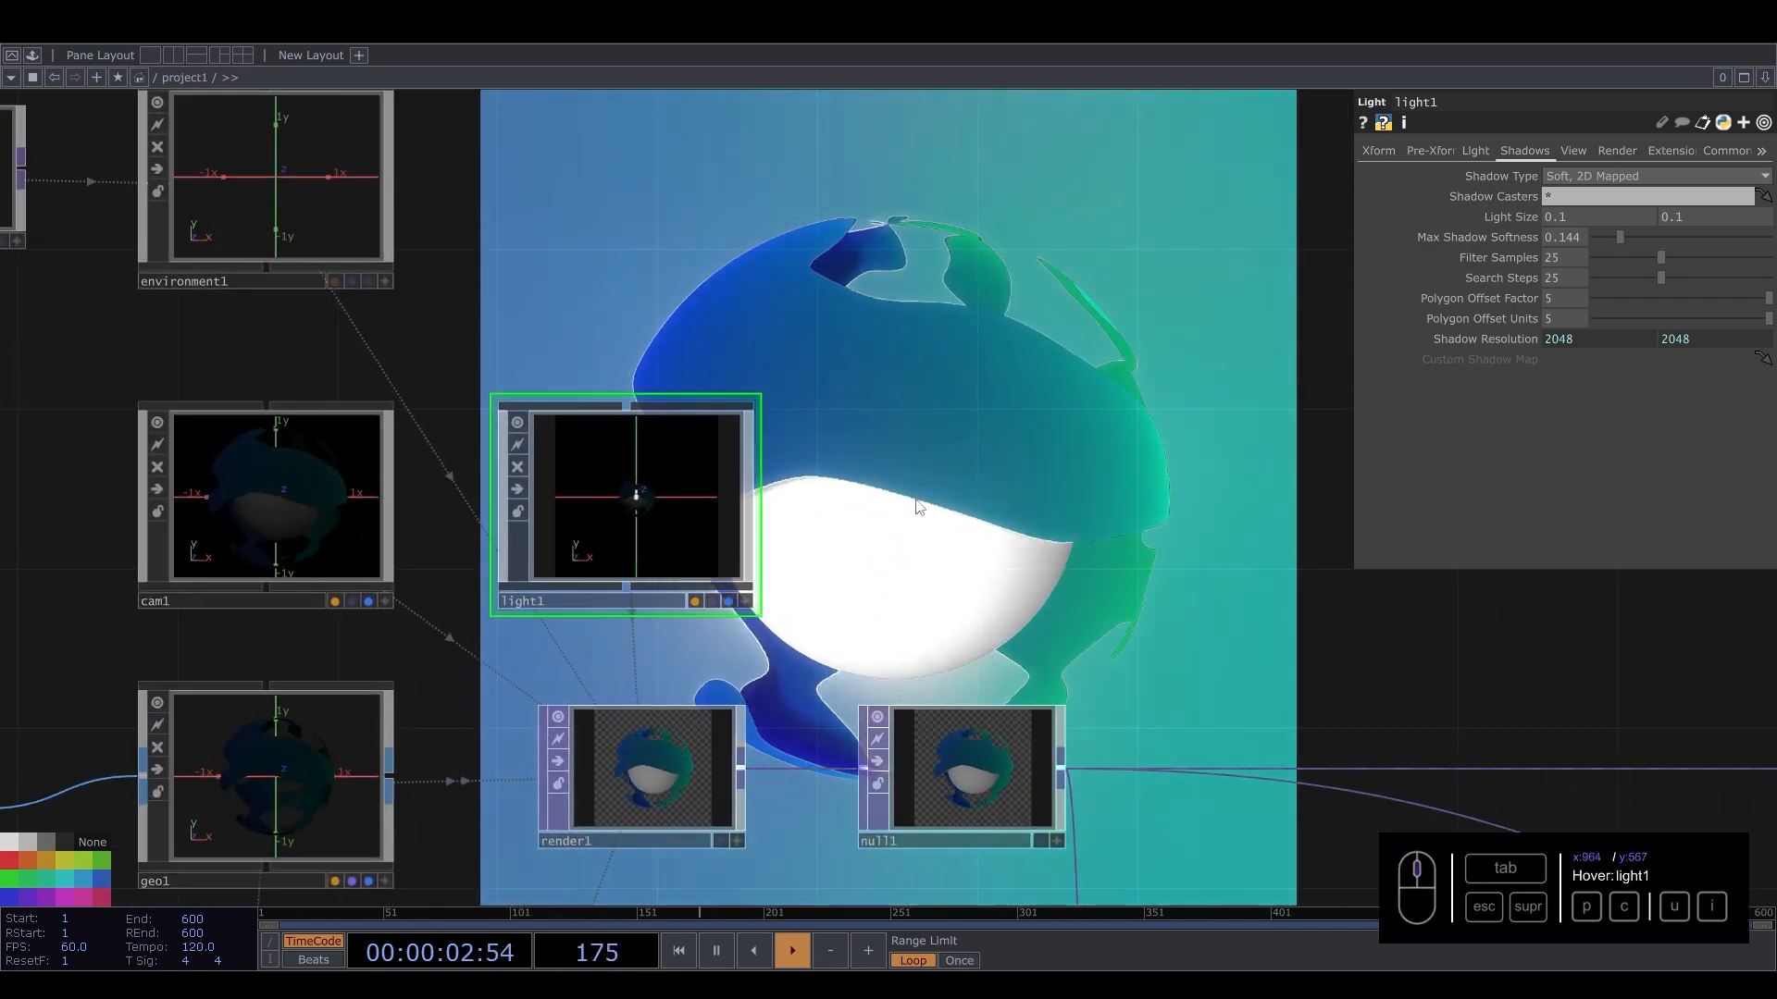
{"action": "left_click_drag", "start_coordinate": [928, 496], "coordinate": [868, 615]}
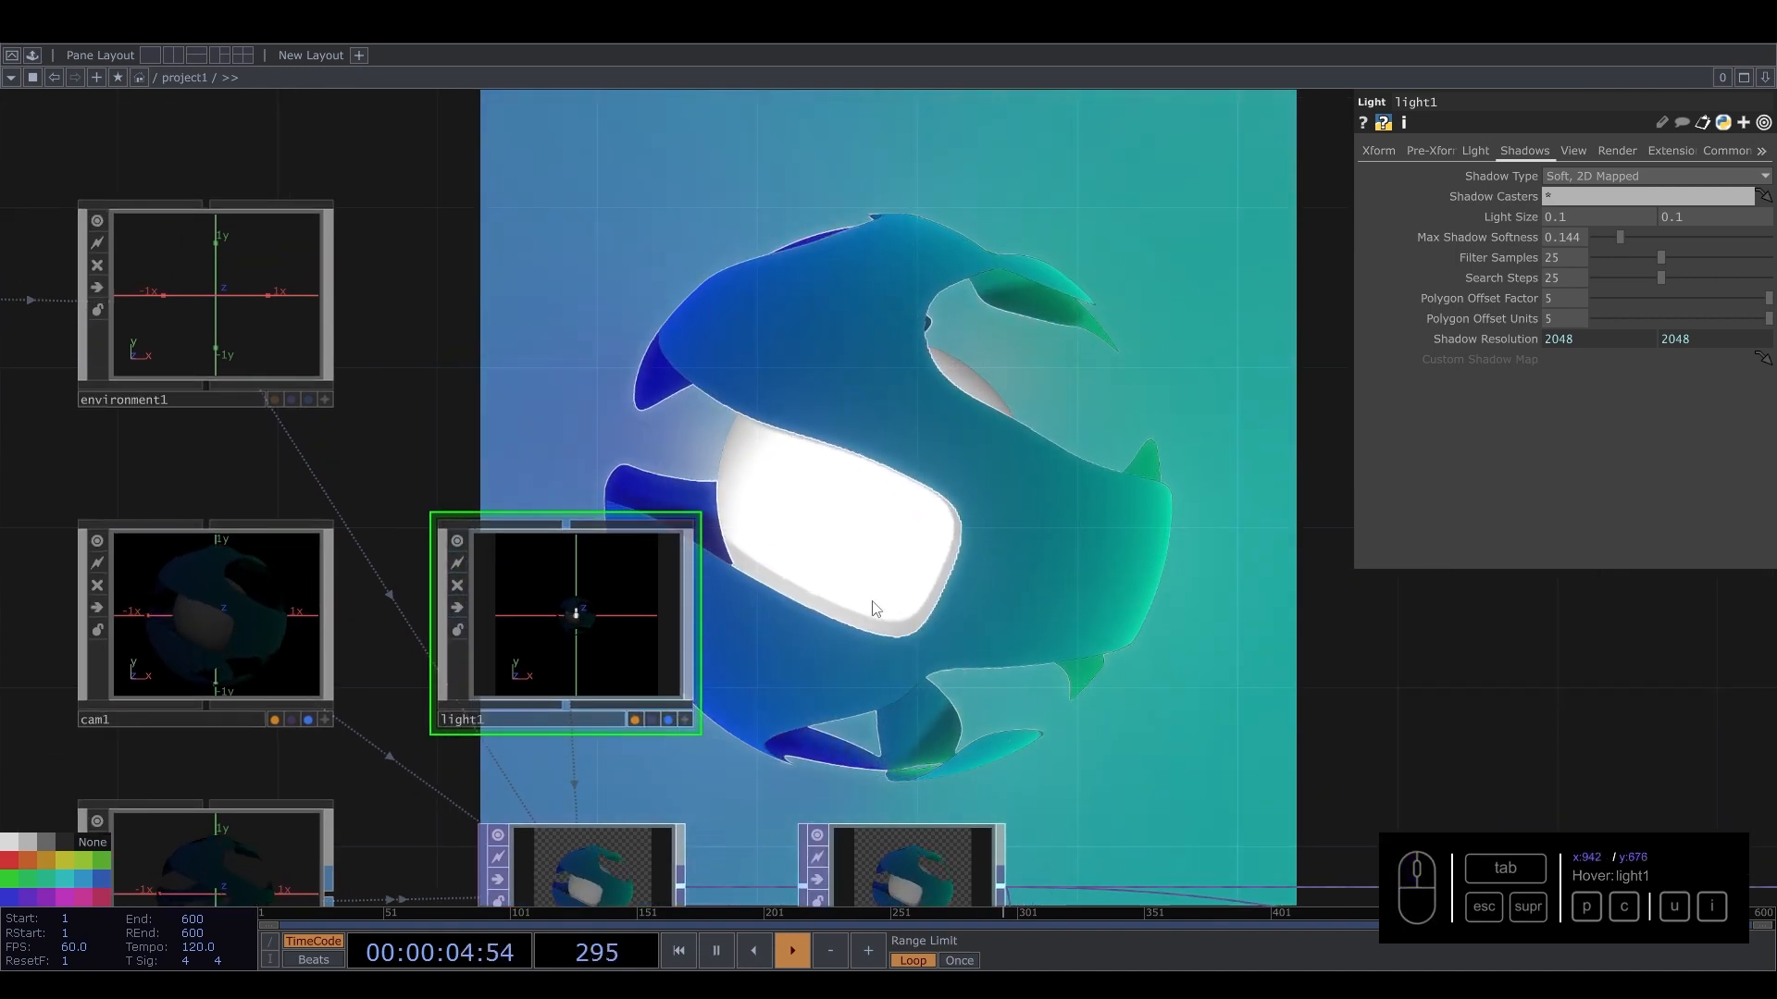
{"action": "left_click_drag", "start_coordinate": [890, 487], "coordinate": [900, 581]}
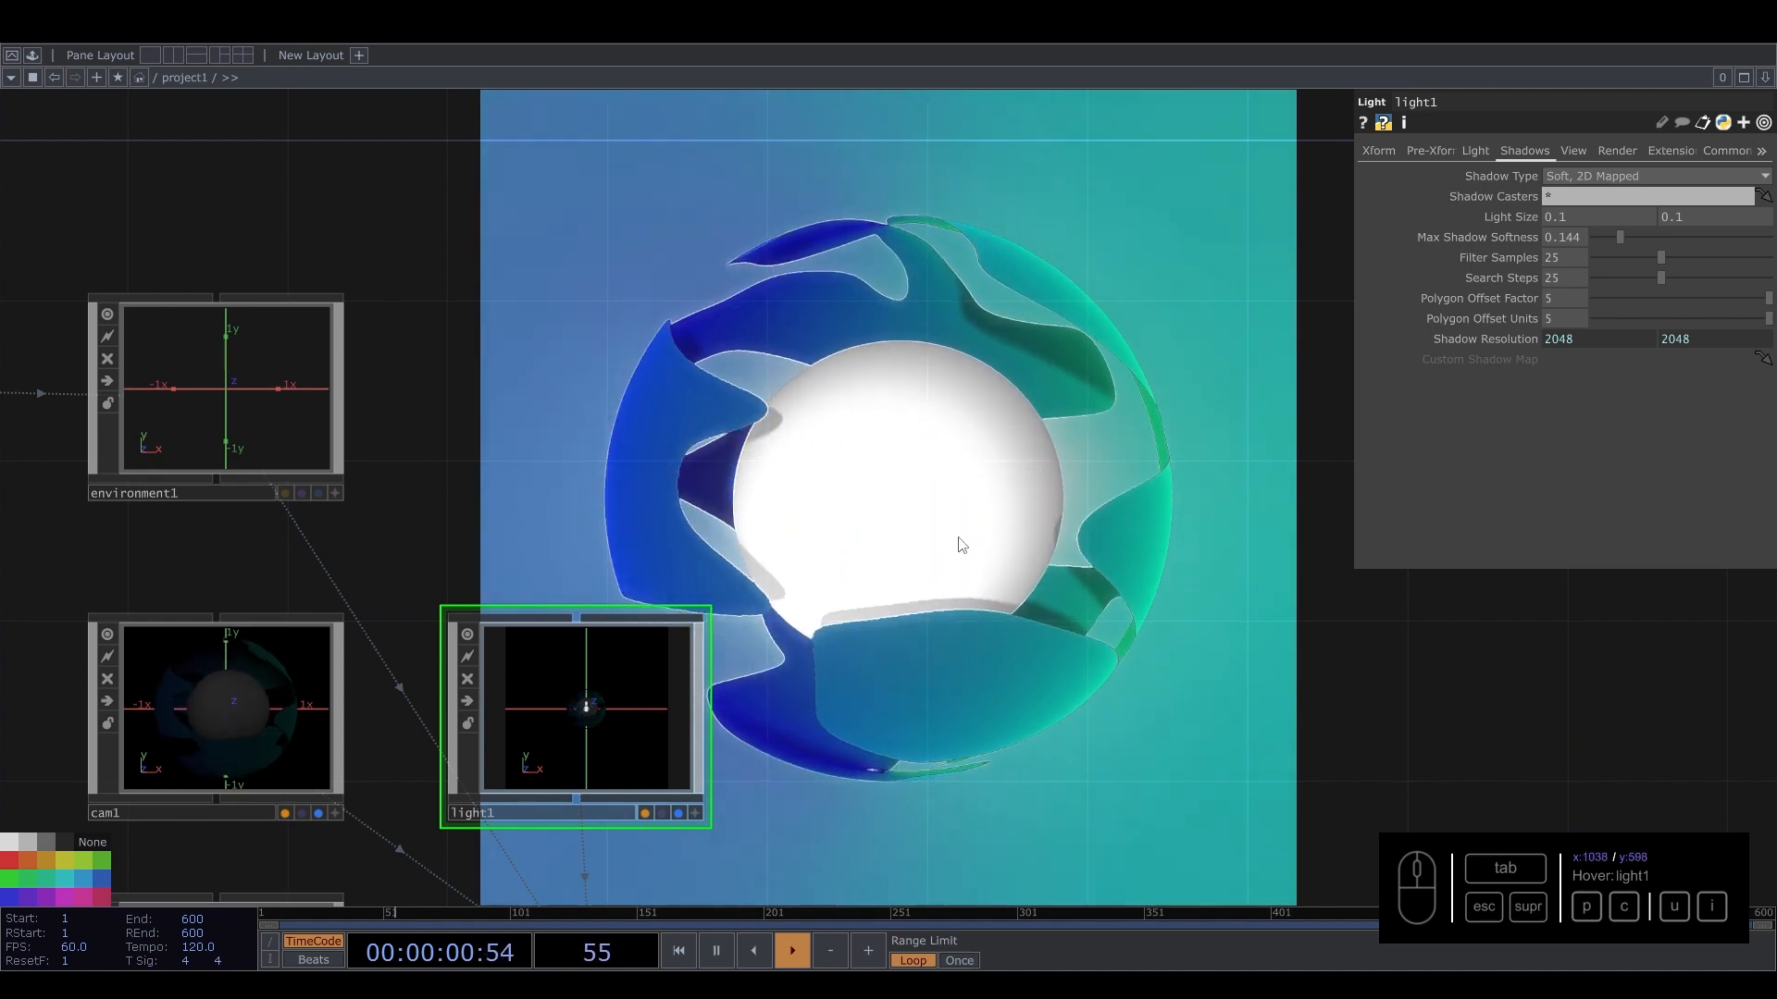
Set noise2's output resolution to 2048 by 2048.
{"action": "scroll", "coordinate": [955, 548], "scroll_direction": "down", "scroll_amount": 2}
{"action": "left_click_drag", "start_coordinate": [958, 382], "coordinate": [998, 564]}
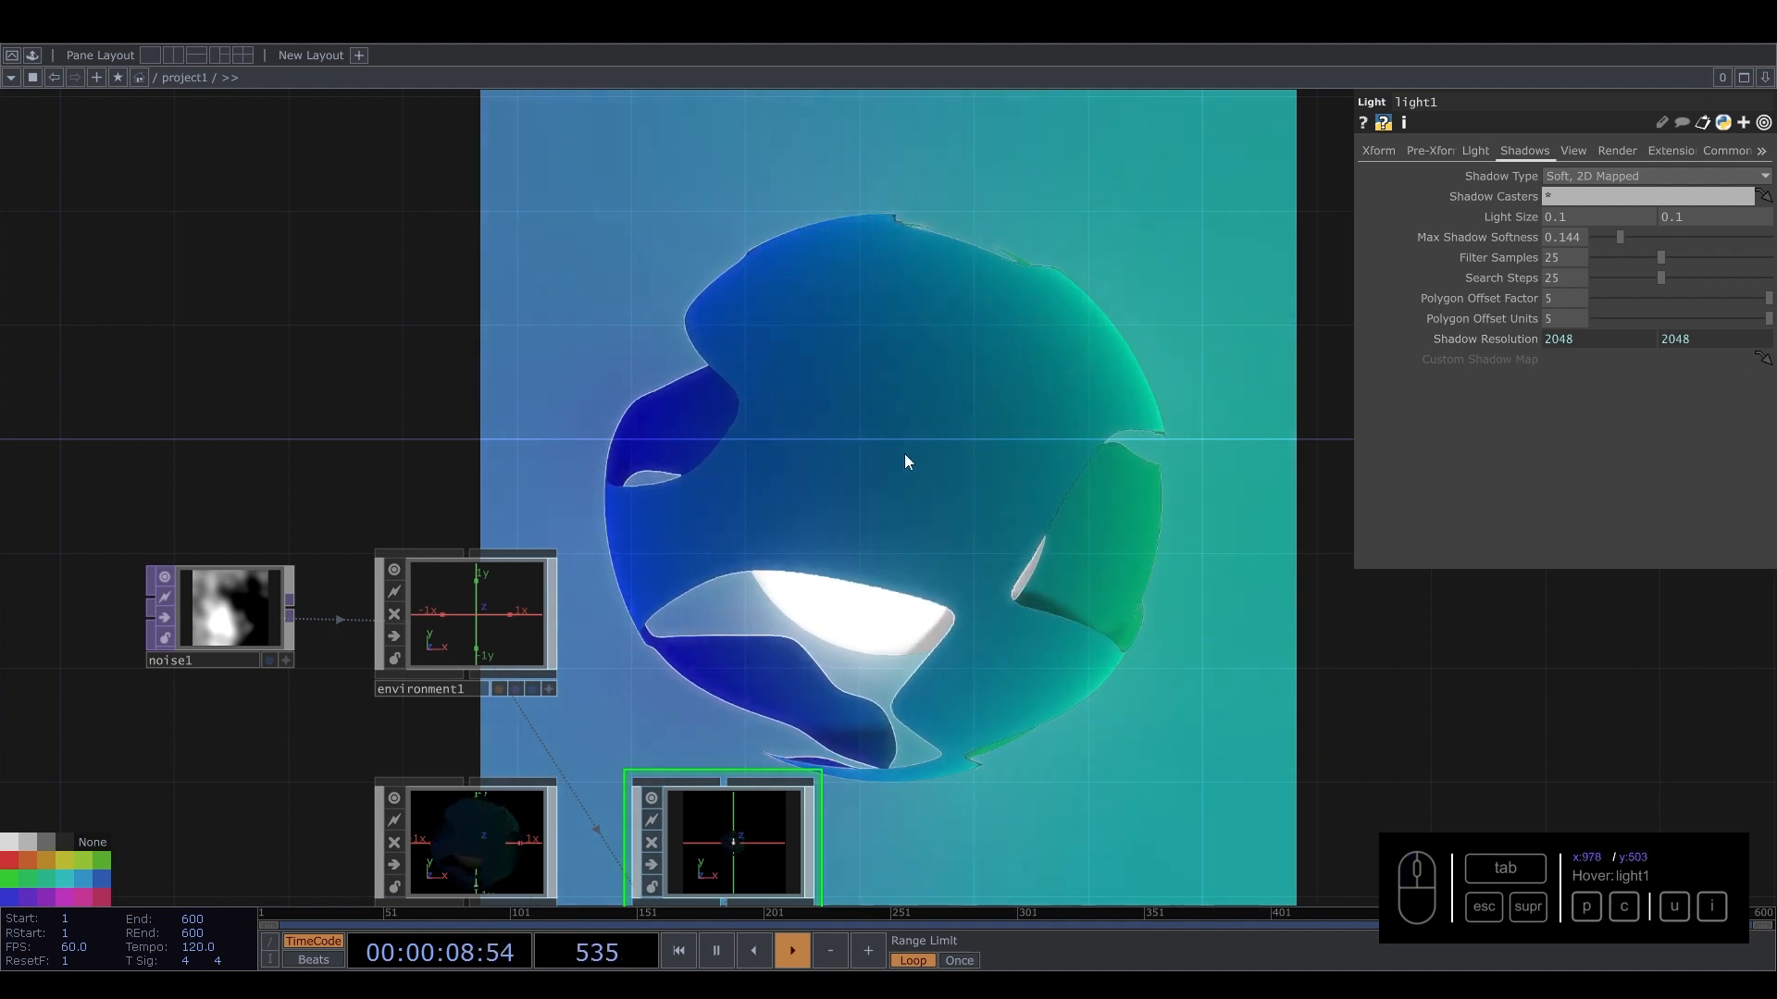
{"action": "scroll", "coordinate": [874, 475], "scroll_direction": "down", "scroll_amount": 4}
{"action": "scroll", "coordinate": [874, 475], "scroll_direction": "down", "scroll_amount": 3}
{"action": "left_click_drag", "start_coordinate": [524, 550], "coordinate": [532, 392]}
{"action": "scroll", "coordinate": [582, 595], "scroll_direction": "up", "scroll_amount": 5}
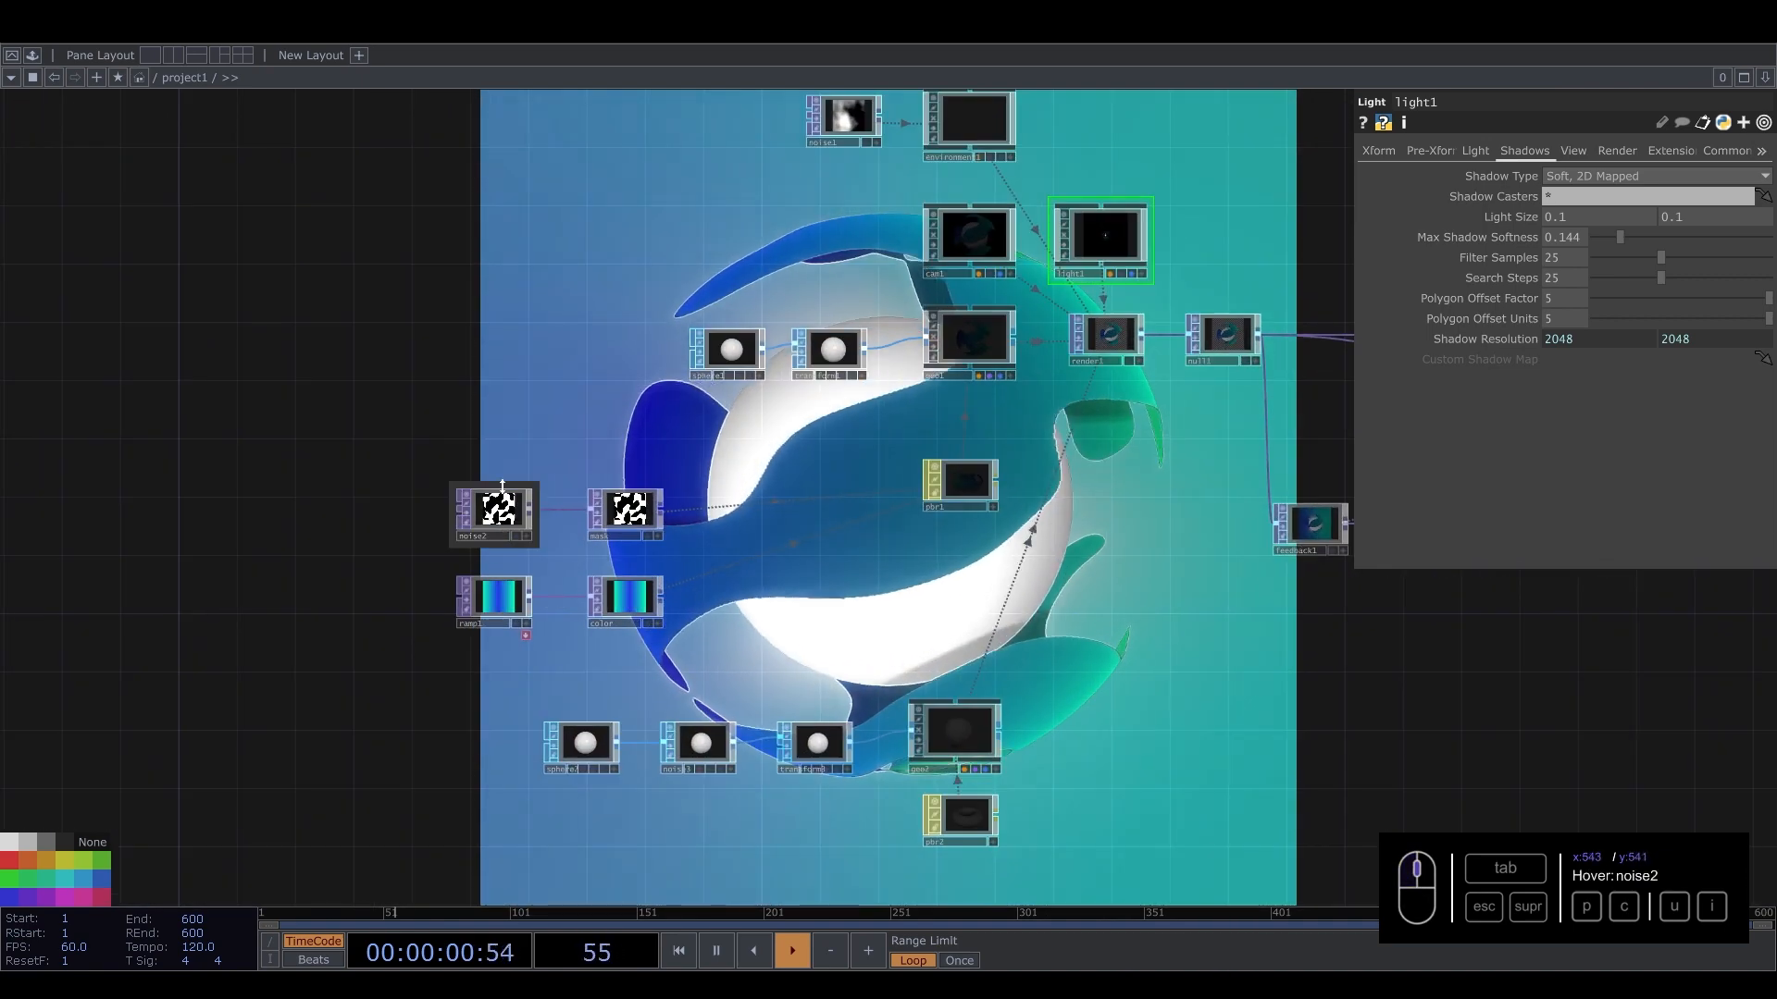
{"action": "left_click", "coordinate": [506, 521]}
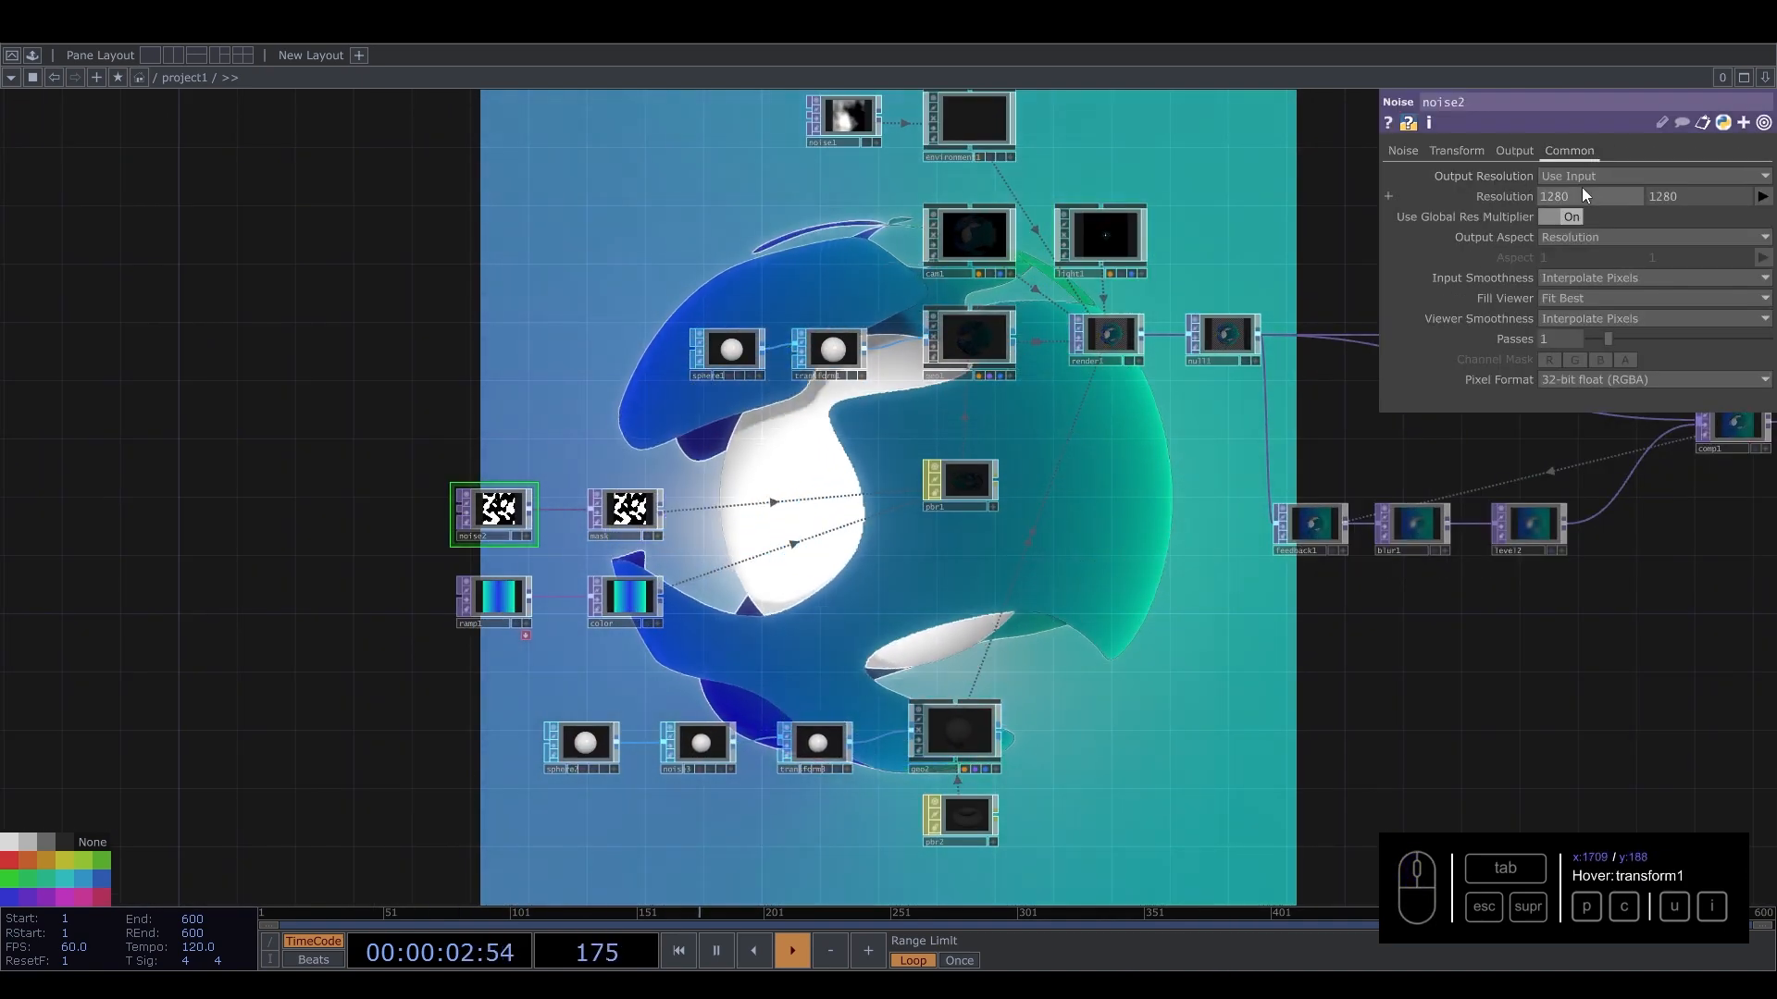
{"action": "type", "text": "2048"}
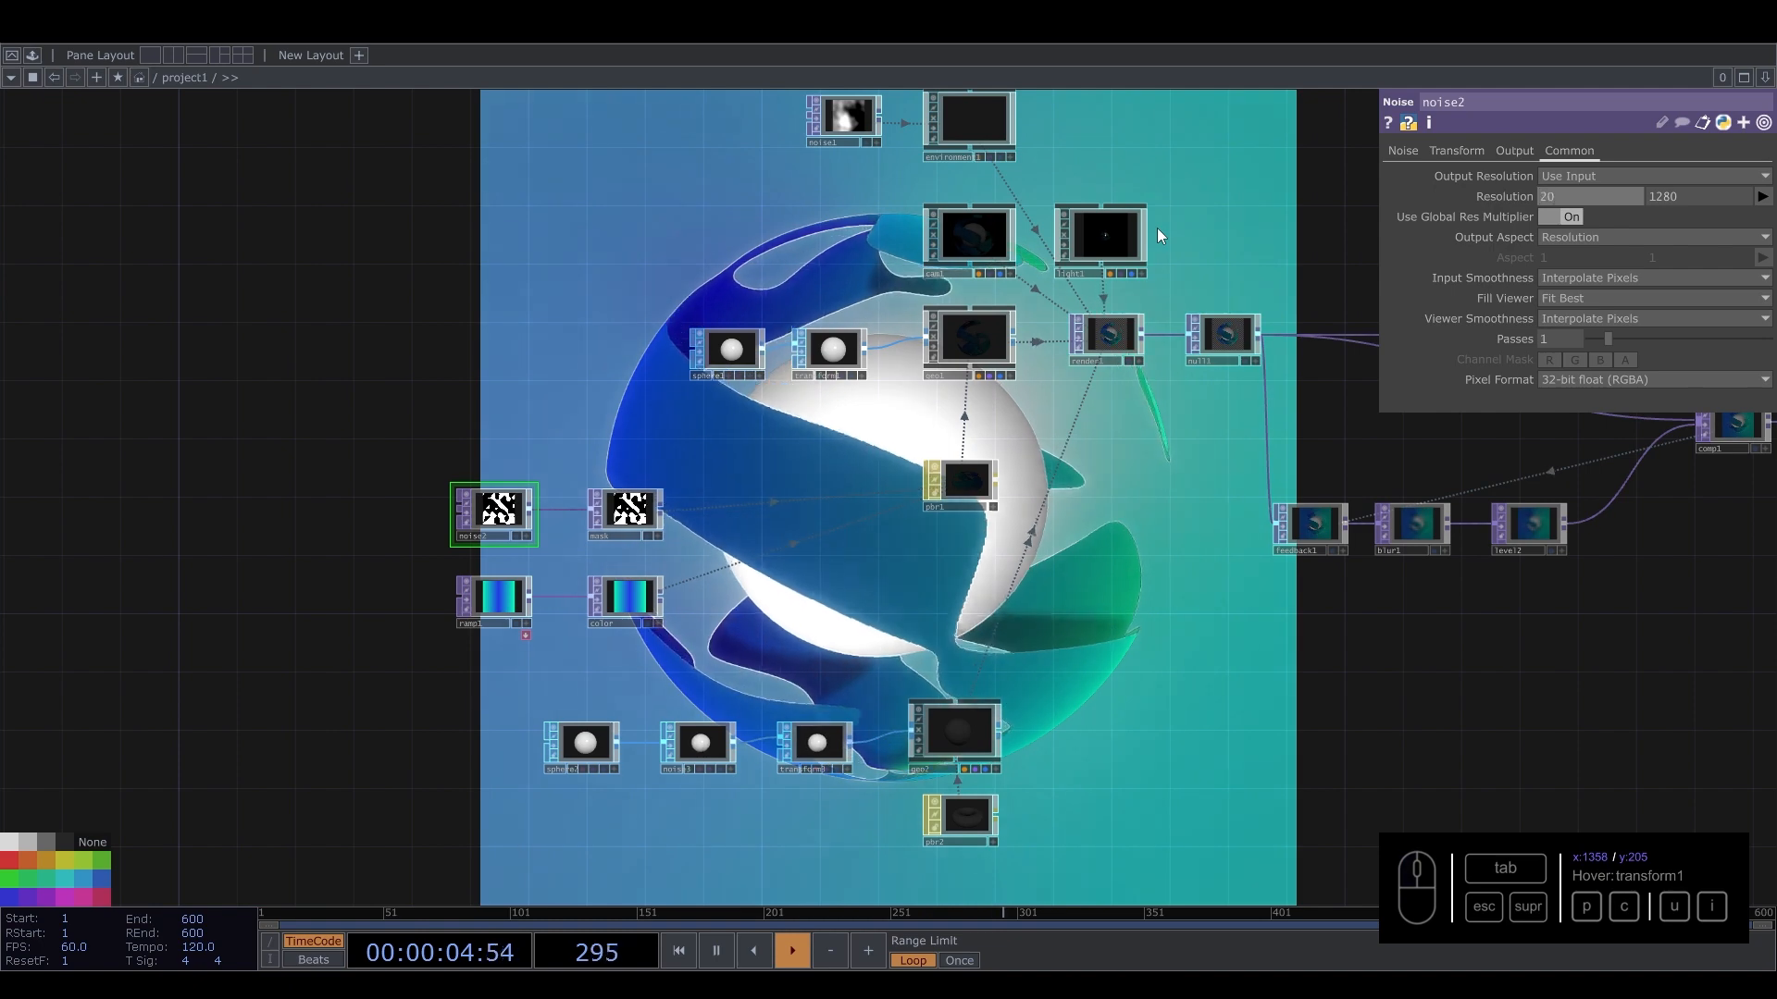
{"action": "key", "text": "Tab"}
{"action": "type", "text": "2048"}
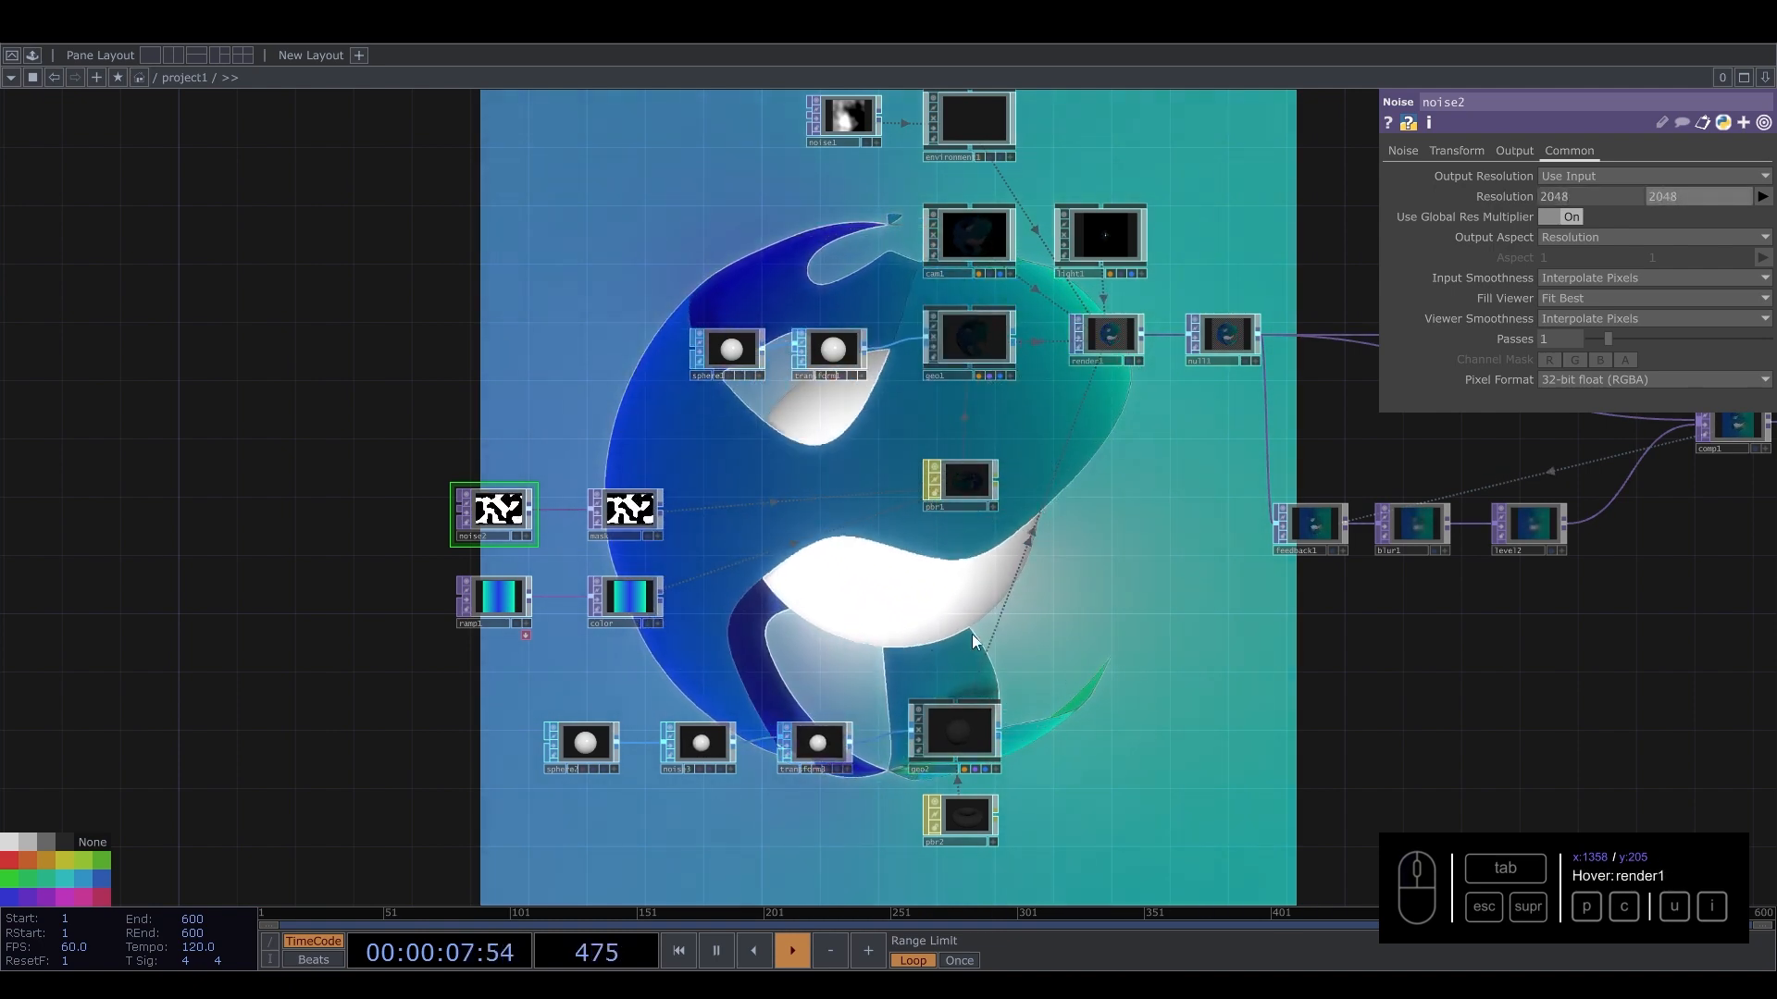
Set ramp1's output resolution to 2048 by 2048.
{"action": "left_click_drag", "start_coordinate": [589, 152], "coordinate": [863, 377]}
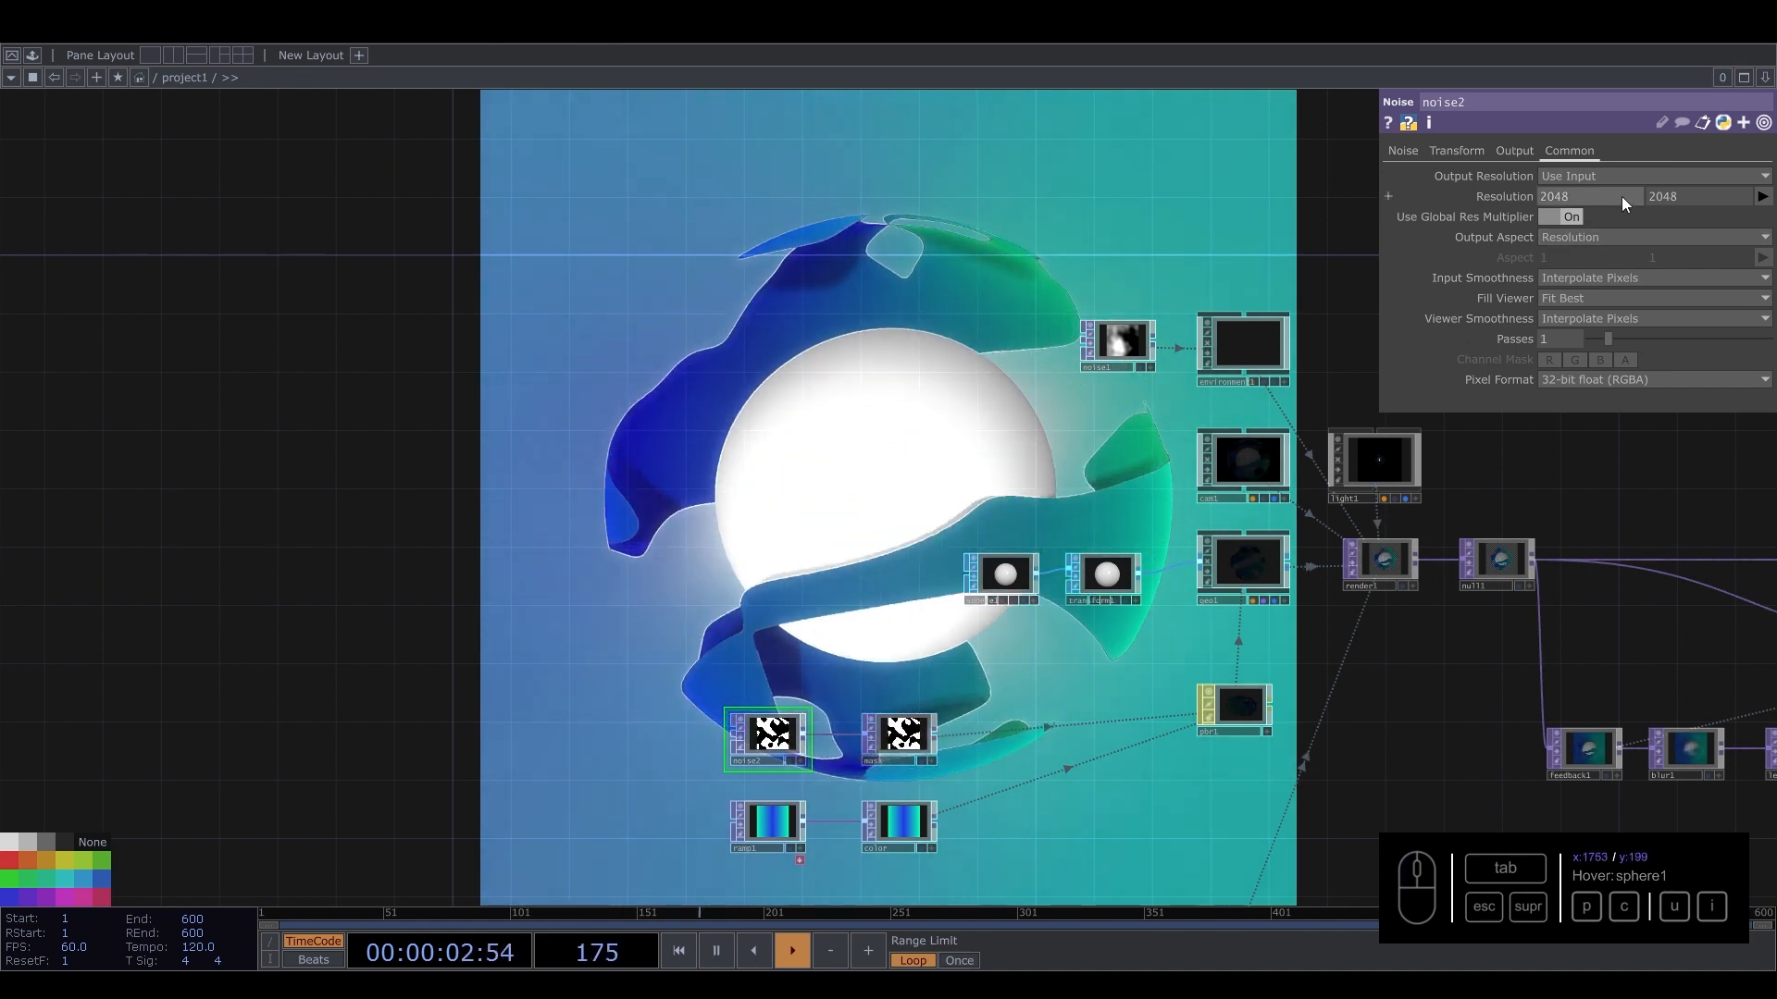
{"action": "left_click", "coordinate": [768, 824]}
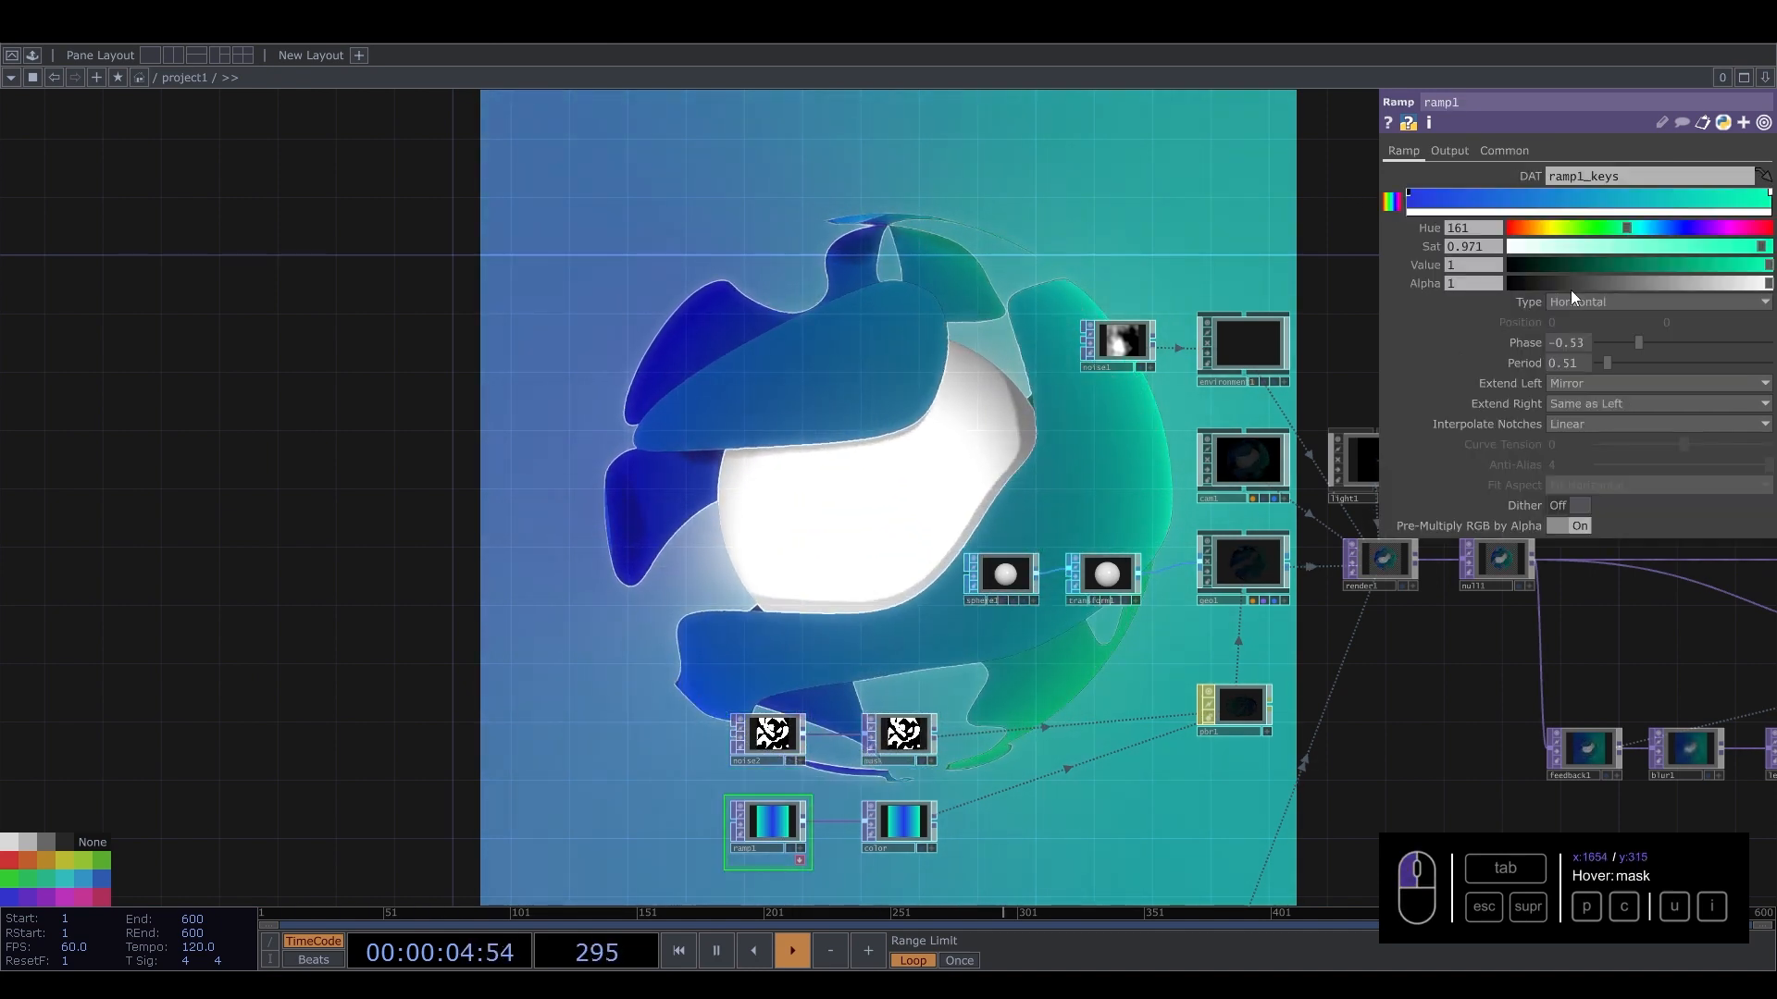
{"action": "left_click", "coordinate": [1526, 152]}
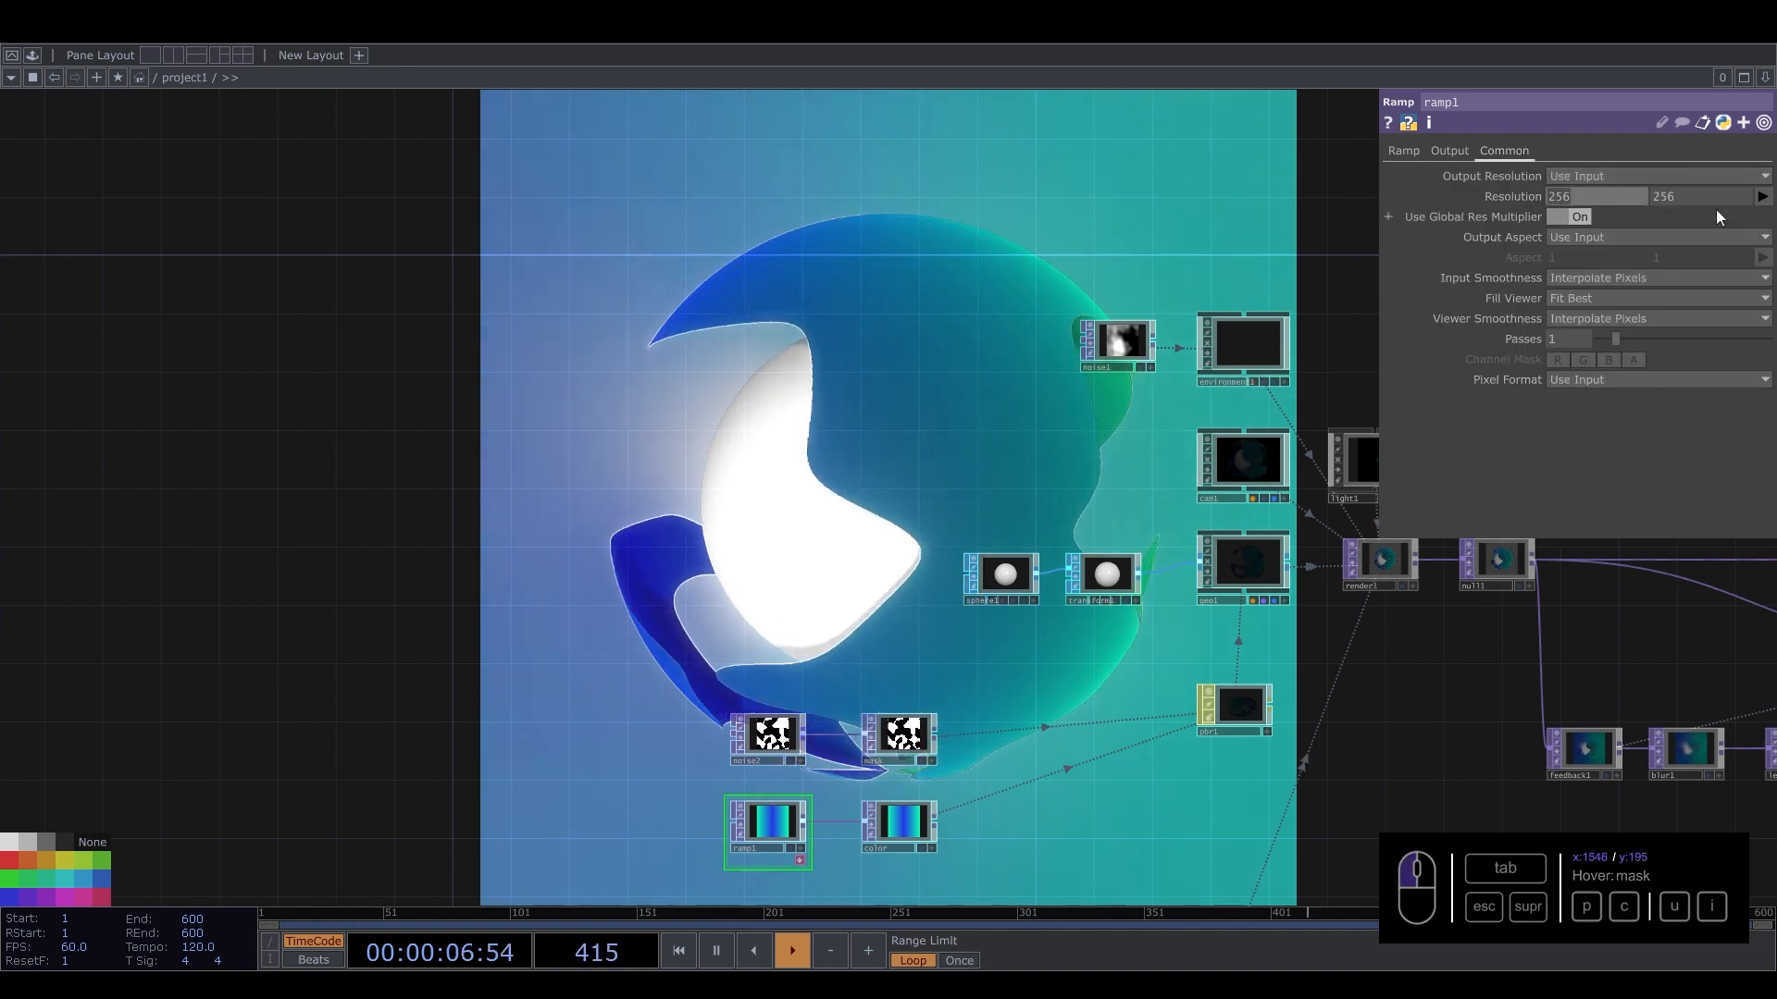
{"action": "type", "text": "2048"}
{"action": "left_click_drag", "start_coordinate": [1713, 202], "coordinate": [1464, 200]}
{"action": "type", "text": "2048"}
{"action": "key", "text": "Return"}
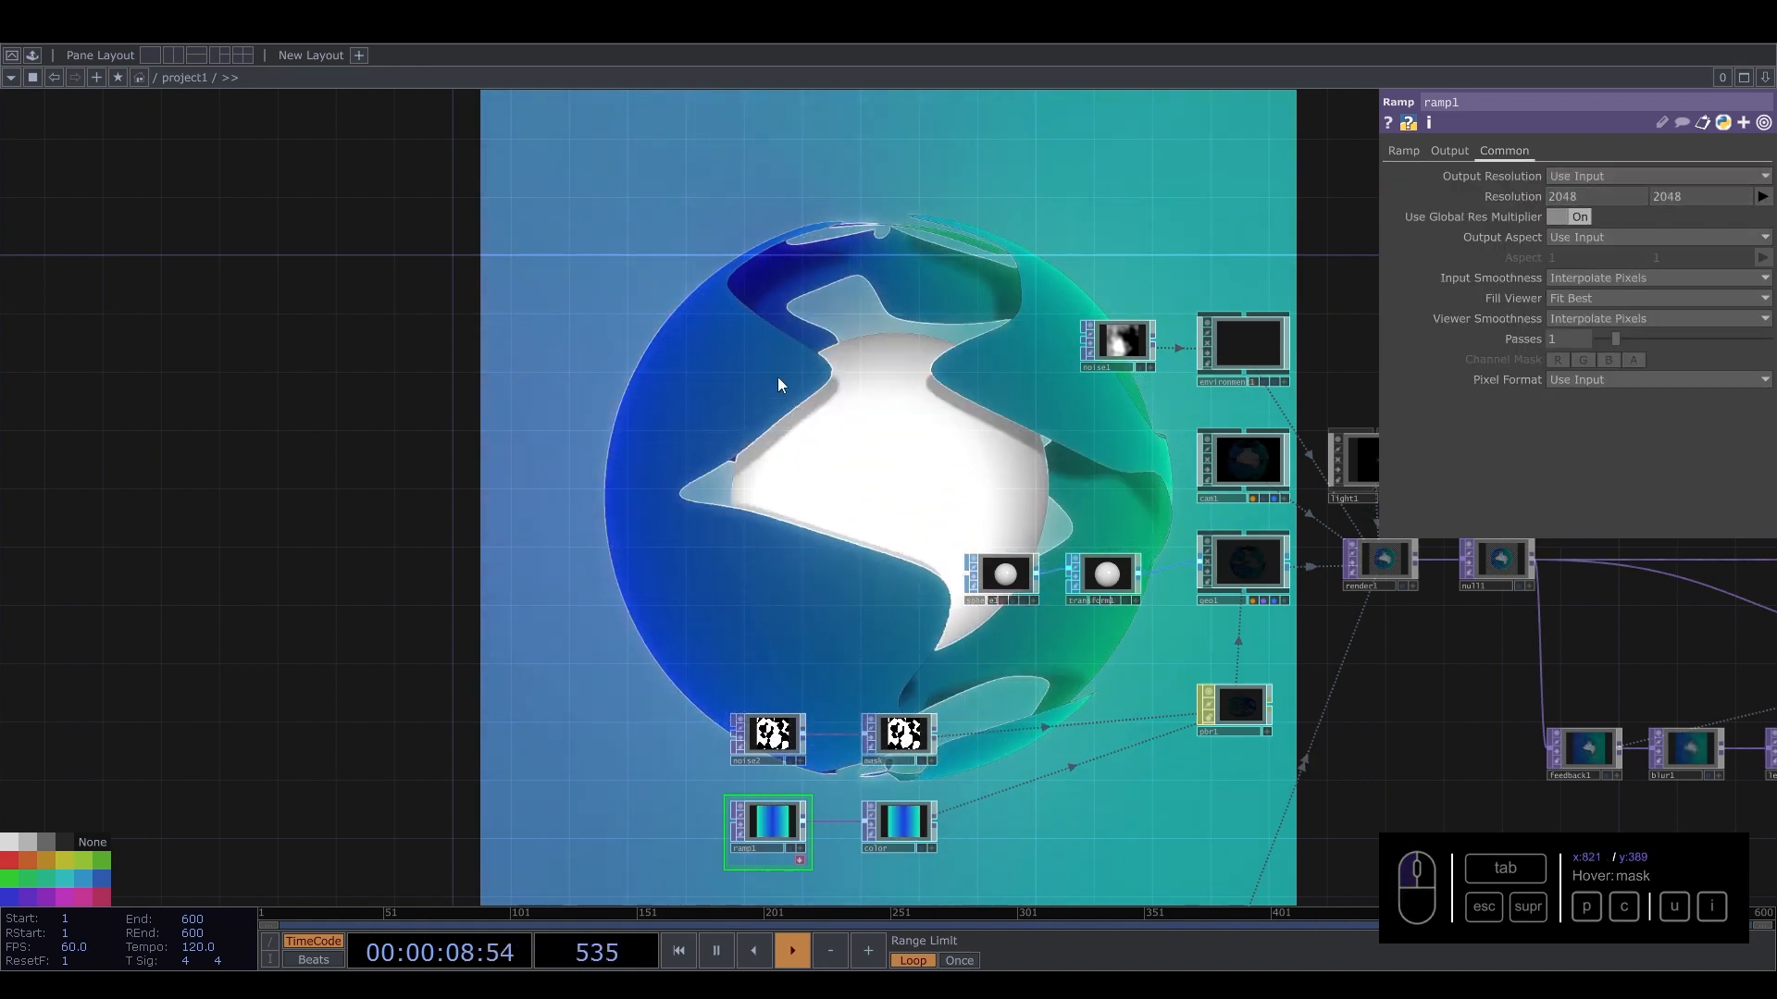
Set ramp1's output resolution to 1280 by 1280.
{"action": "left_click_drag", "start_coordinate": [854, 415], "coordinate": [697, 406]}
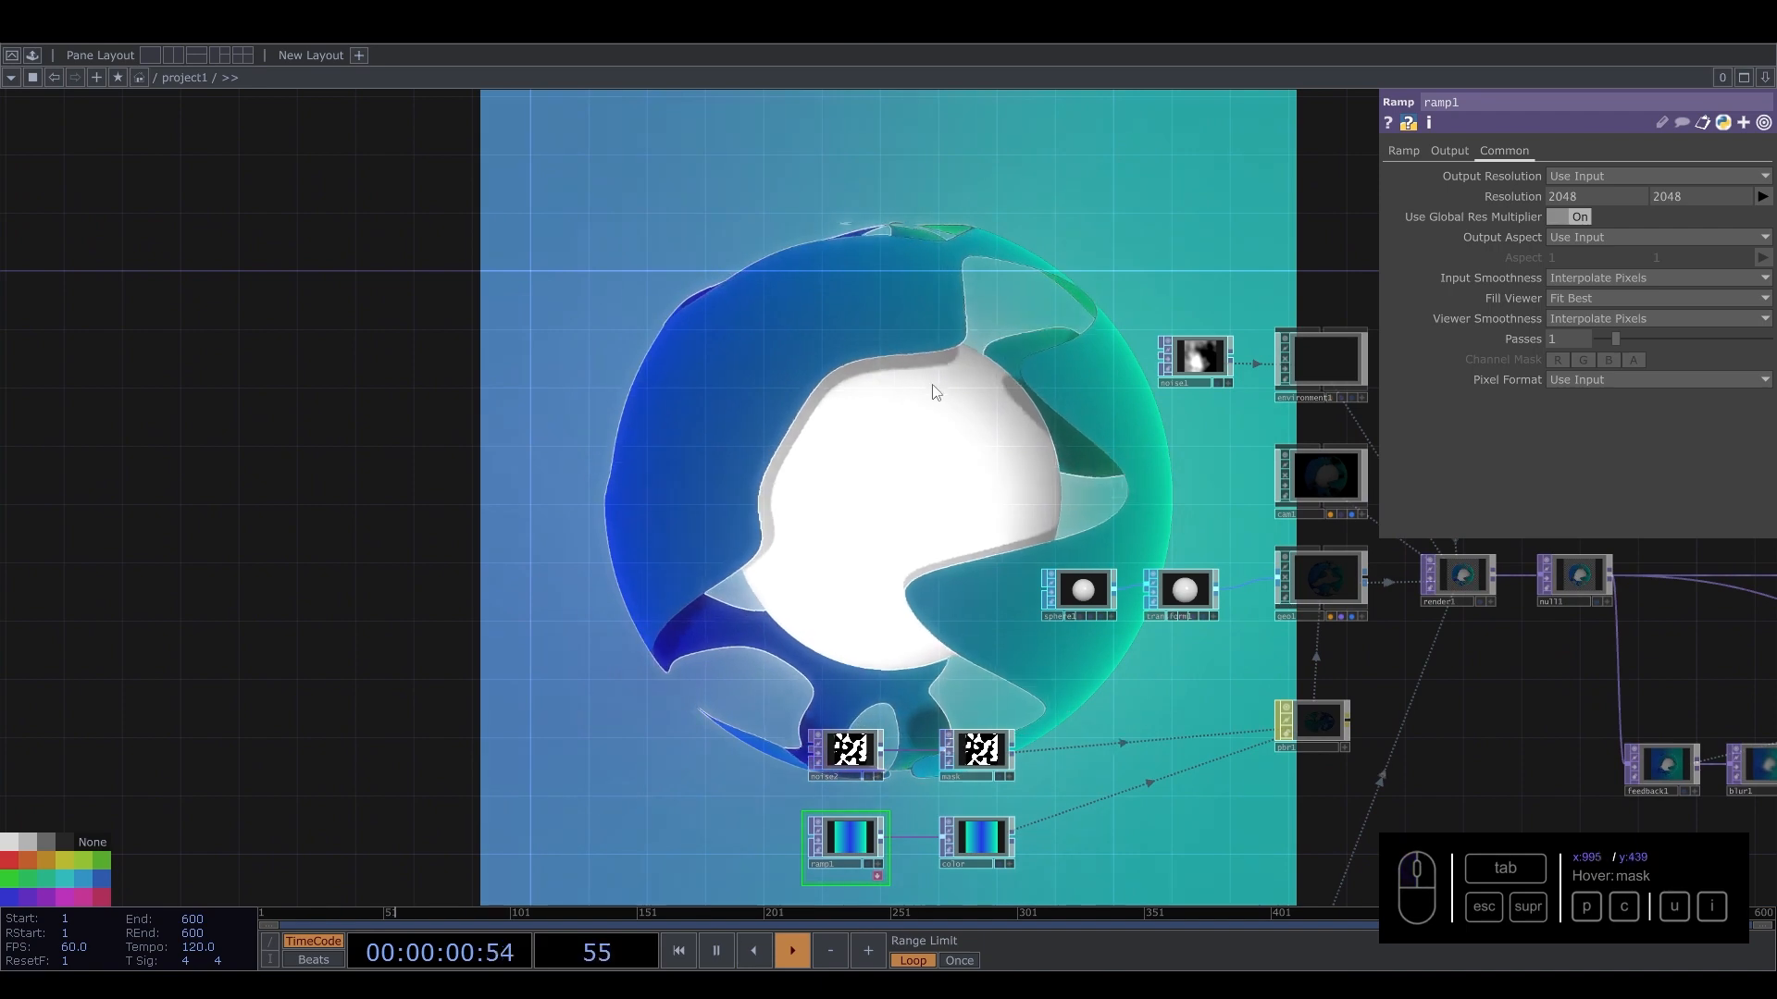
{"action": "left_click_drag", "start_coordinate": [934, 392], "coordinate": [990, 373]}
{"action": "left_click_drag", "start_coordinate": [946, 738], "coordinate": [910, 549]}
{"action": "right_click_drag", "start_coordinate": [805, 567], "coordinate": [879, 801]}
{"action": "left_click_drag", "start_coordinate": [1590, 196], "coordinate": [1402, 202]}
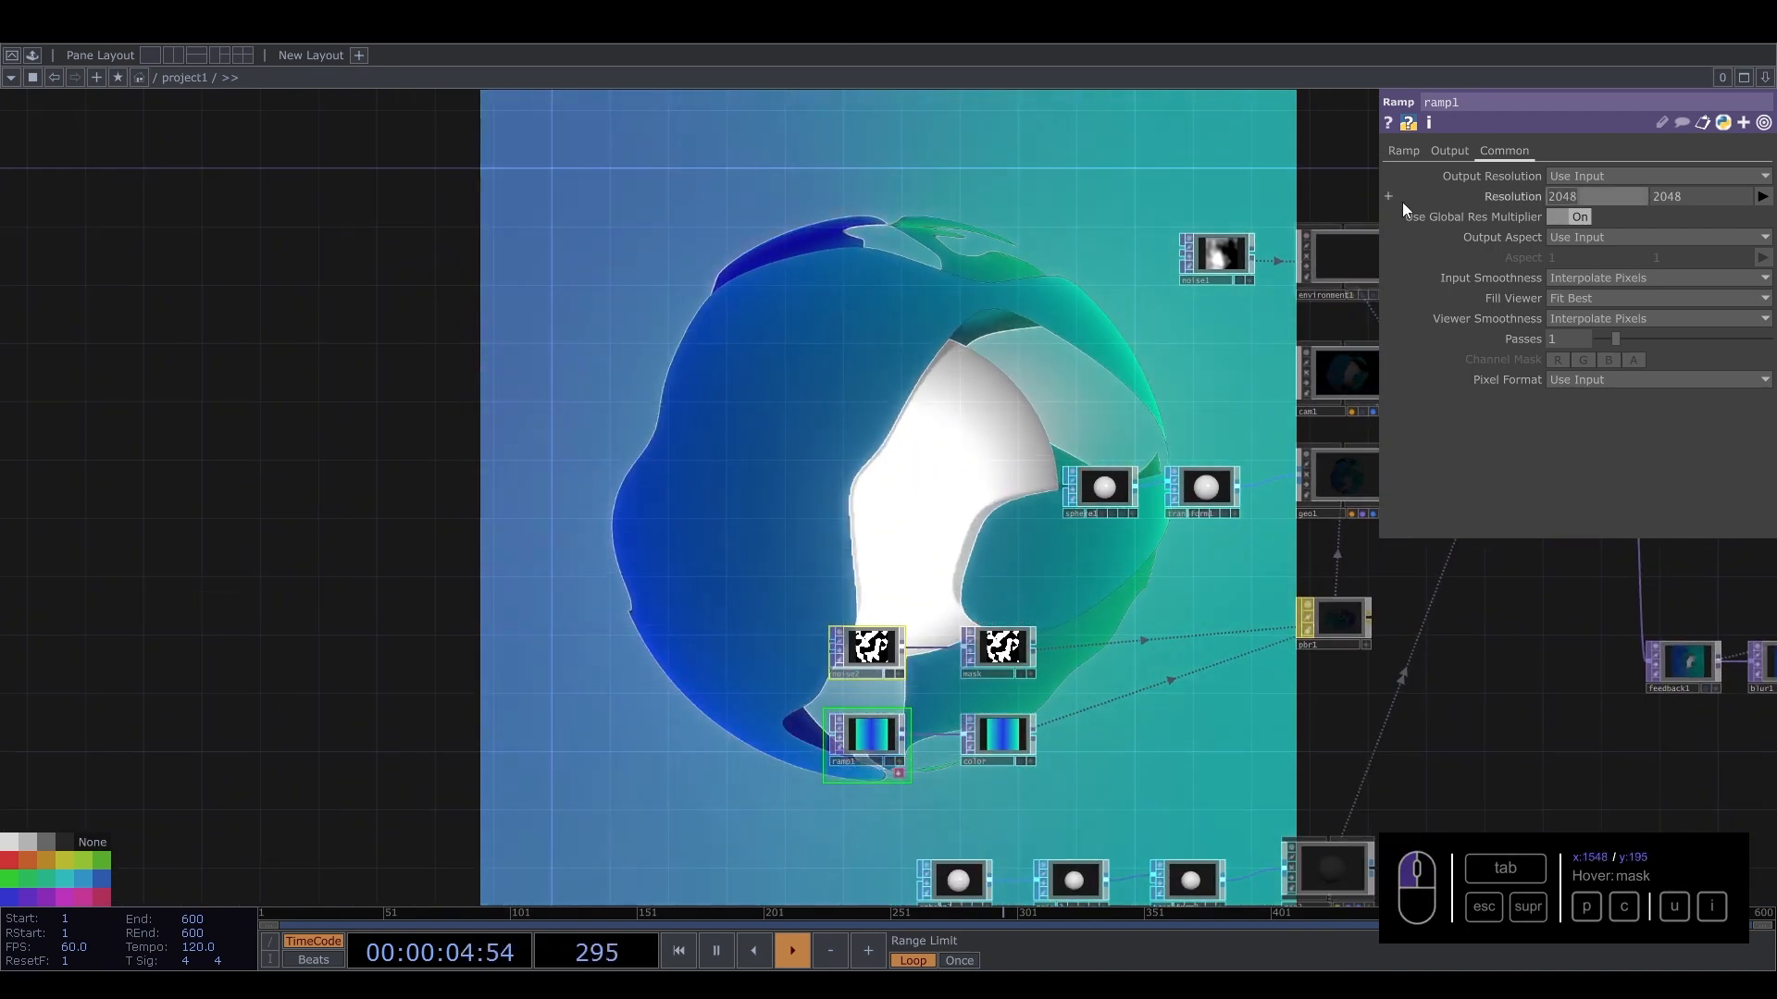
{"action": "type", "text": "128"}
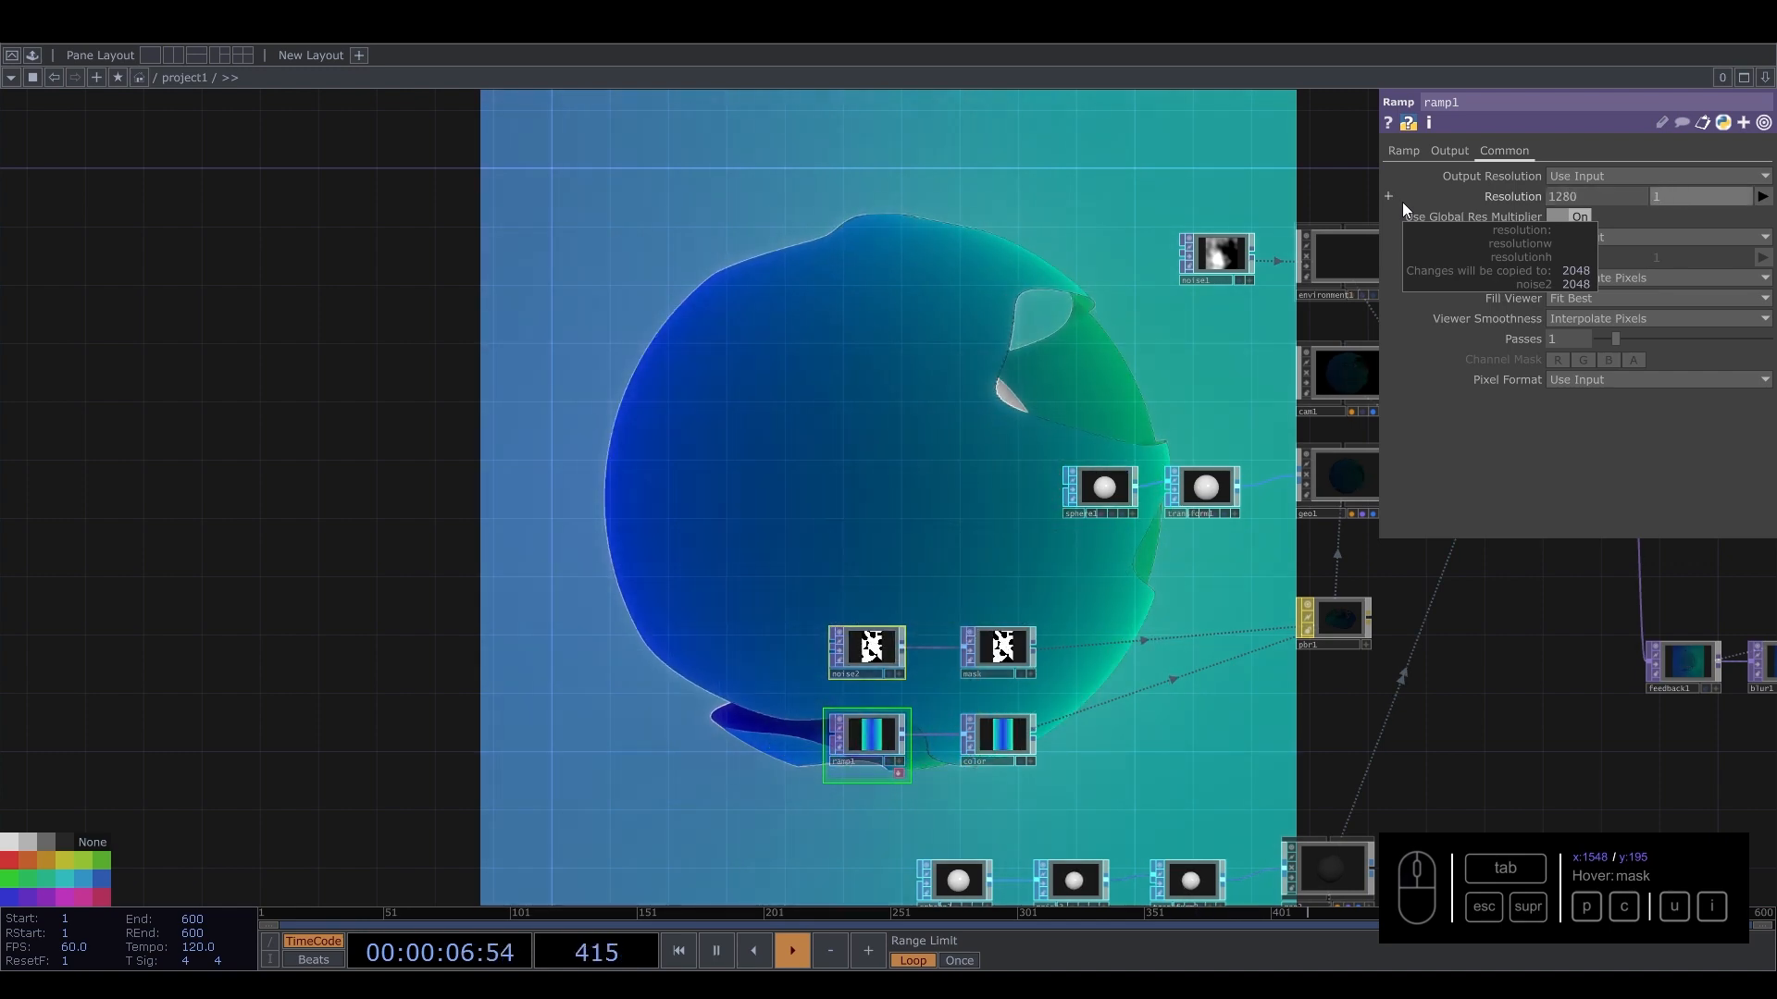
{"action": "type", "text": "0"}
{"action": "key", "text": "Return"}
{"action": "key", "text": "Tab"}
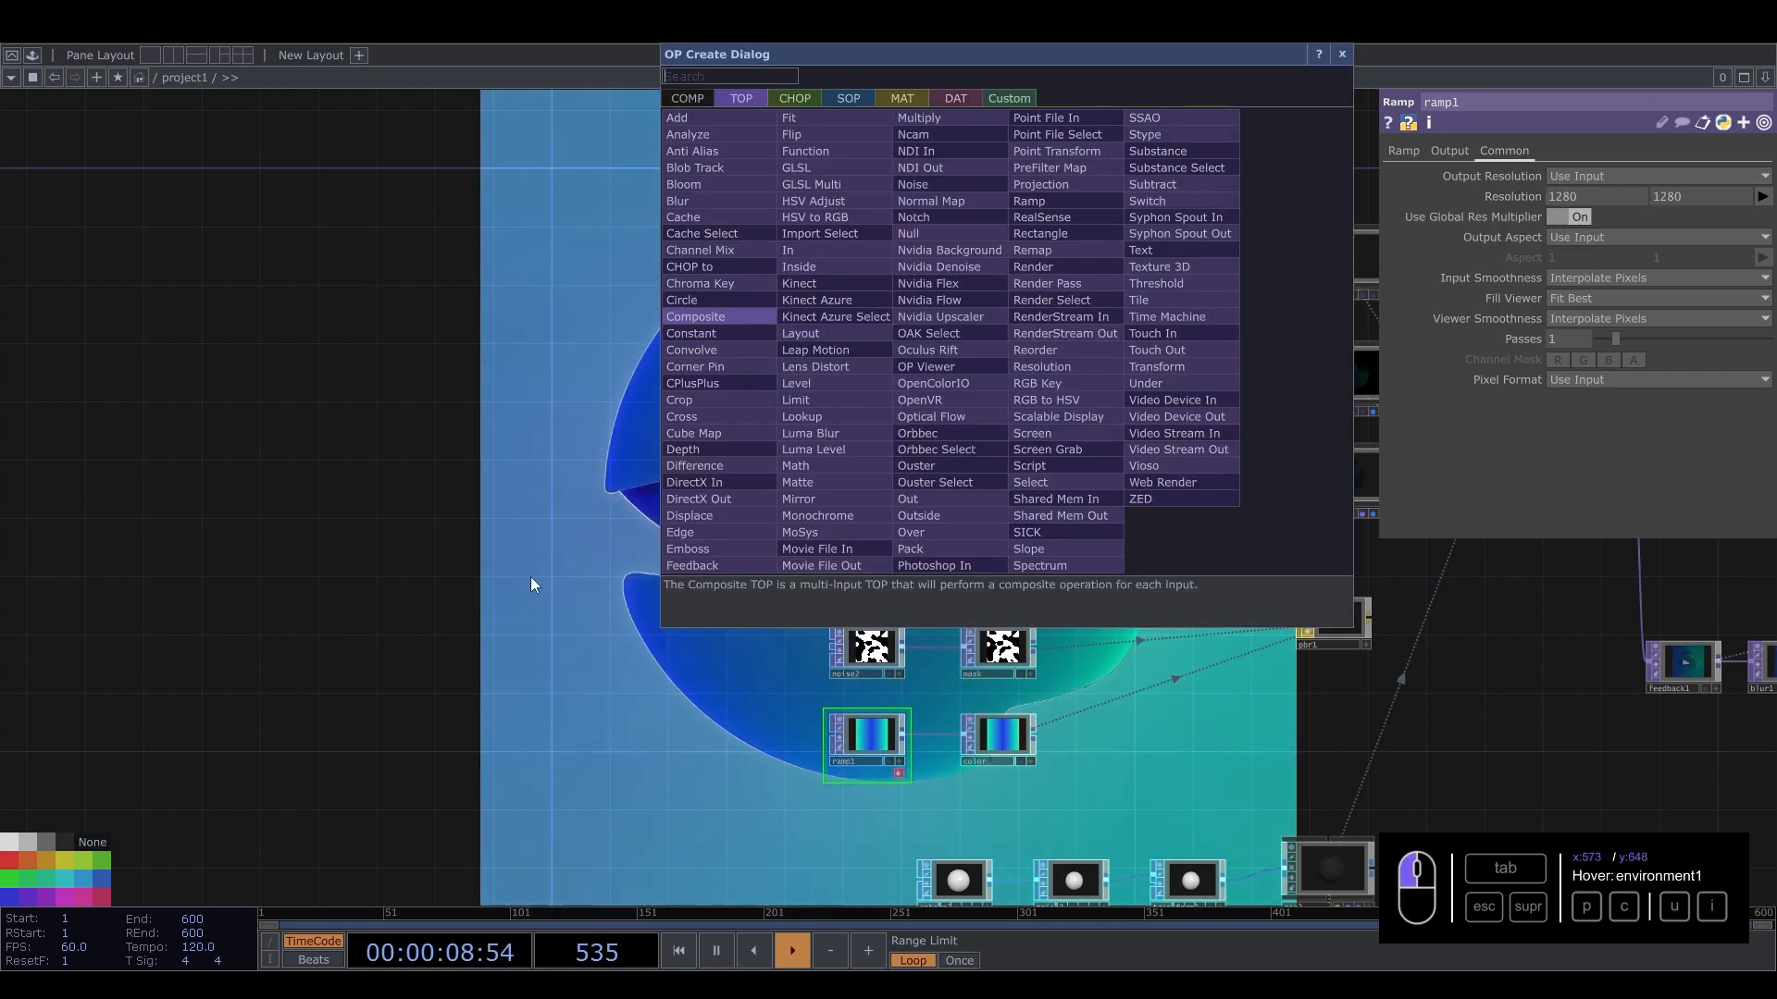
{"action": "key", "text": "Escape"}
{"action": "left_click_drag", "start_coordinate": [680, 444], "coordinate": [474, 470]}
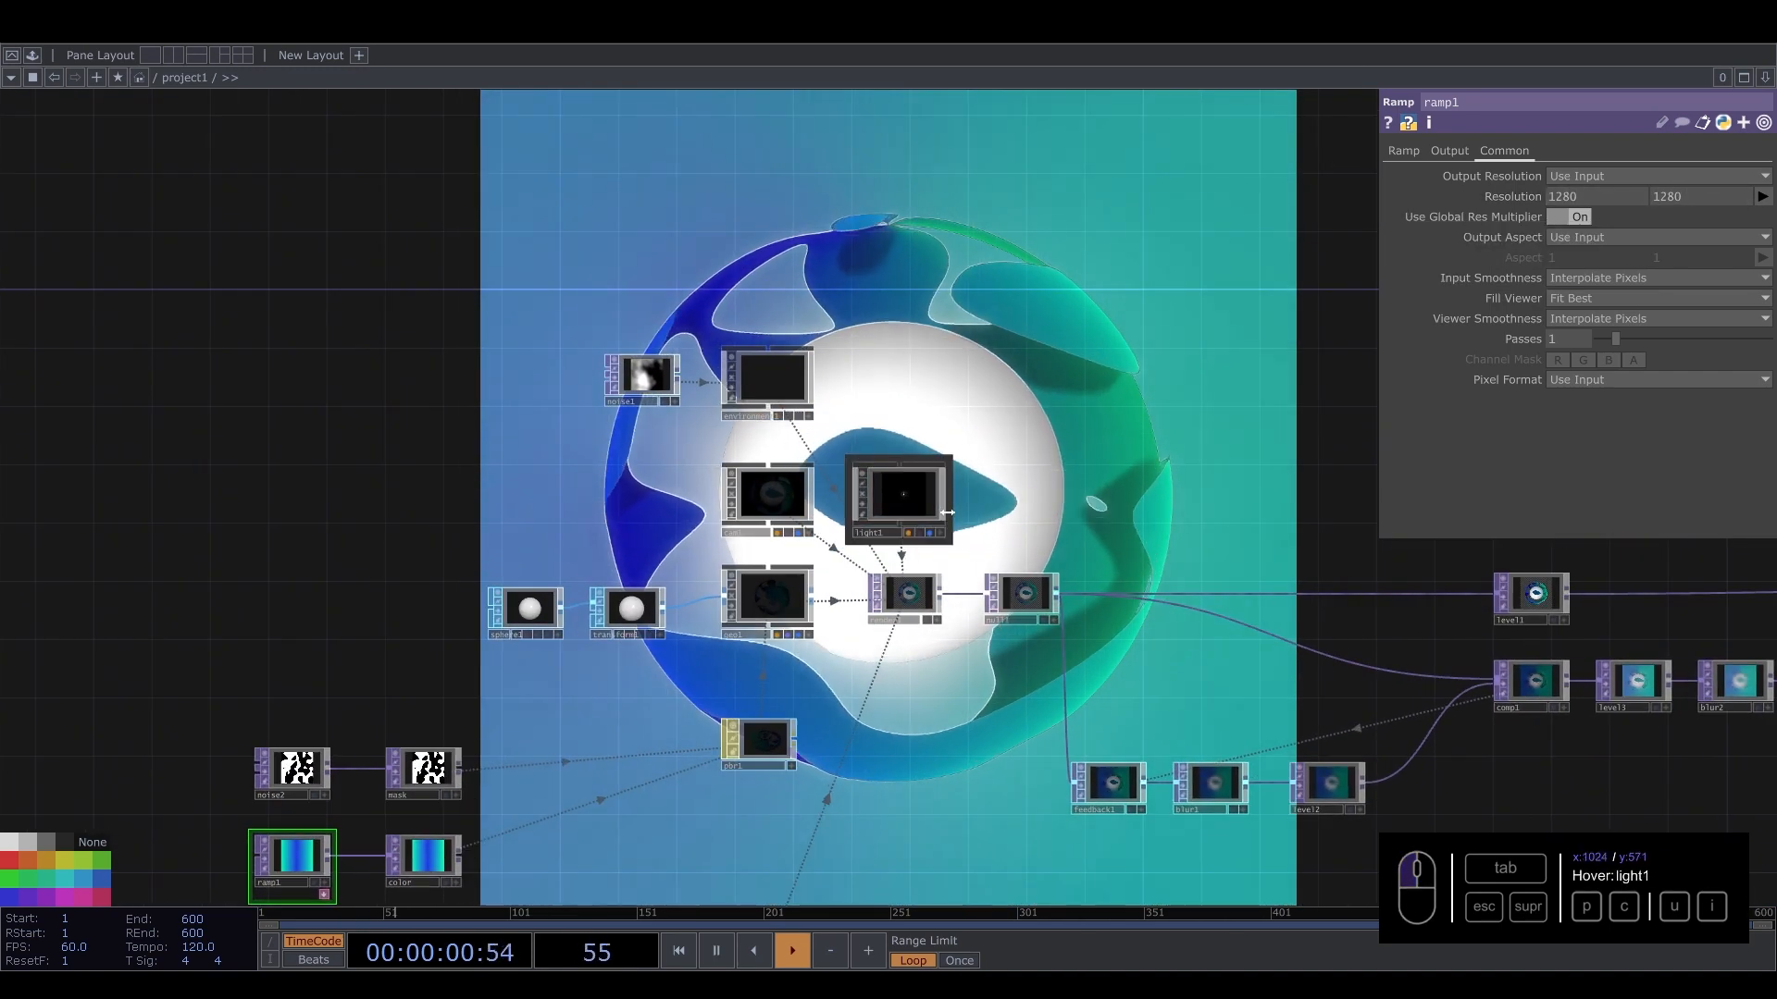
Connect comp4's output to the input of out1.
{"action": "left_click", "coordinate": [918, 478]}
{"action": "left_click_drag", "start_coordinate": [1090, 379], "coordinate": [837, 309]}
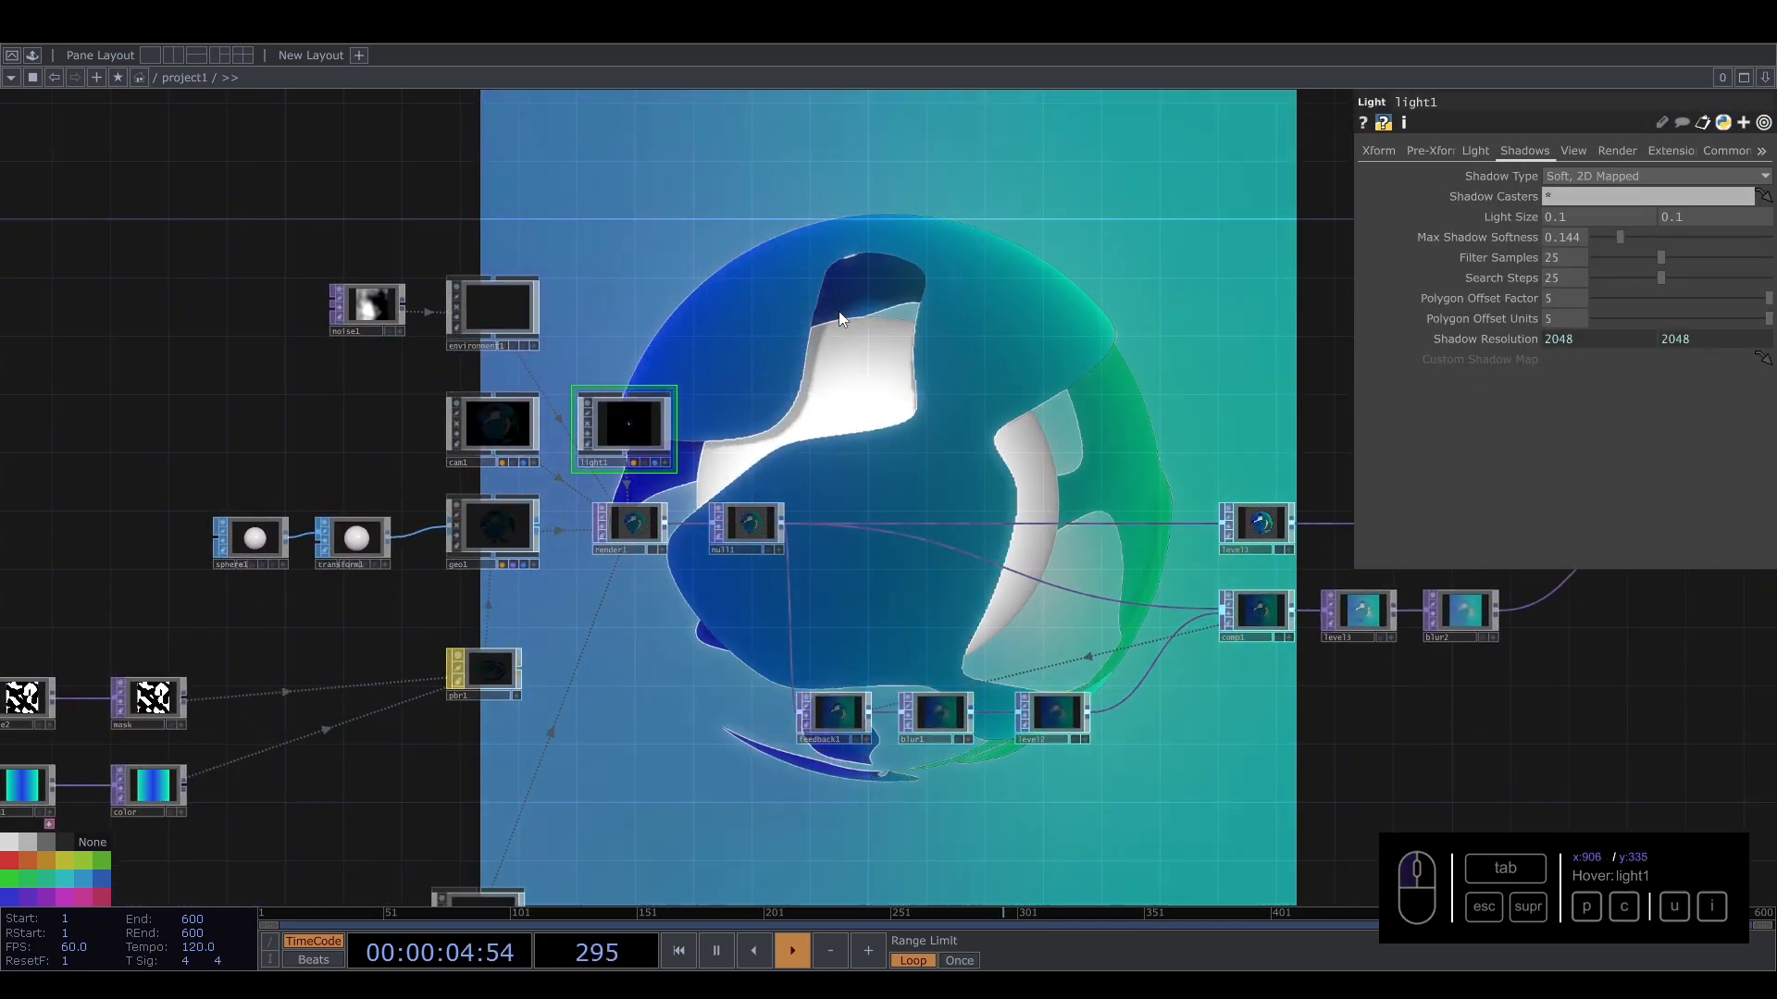
{"action": "left_click_drag", "start_coordinate": [1191, 357], "coordinate": [1095, 354]}
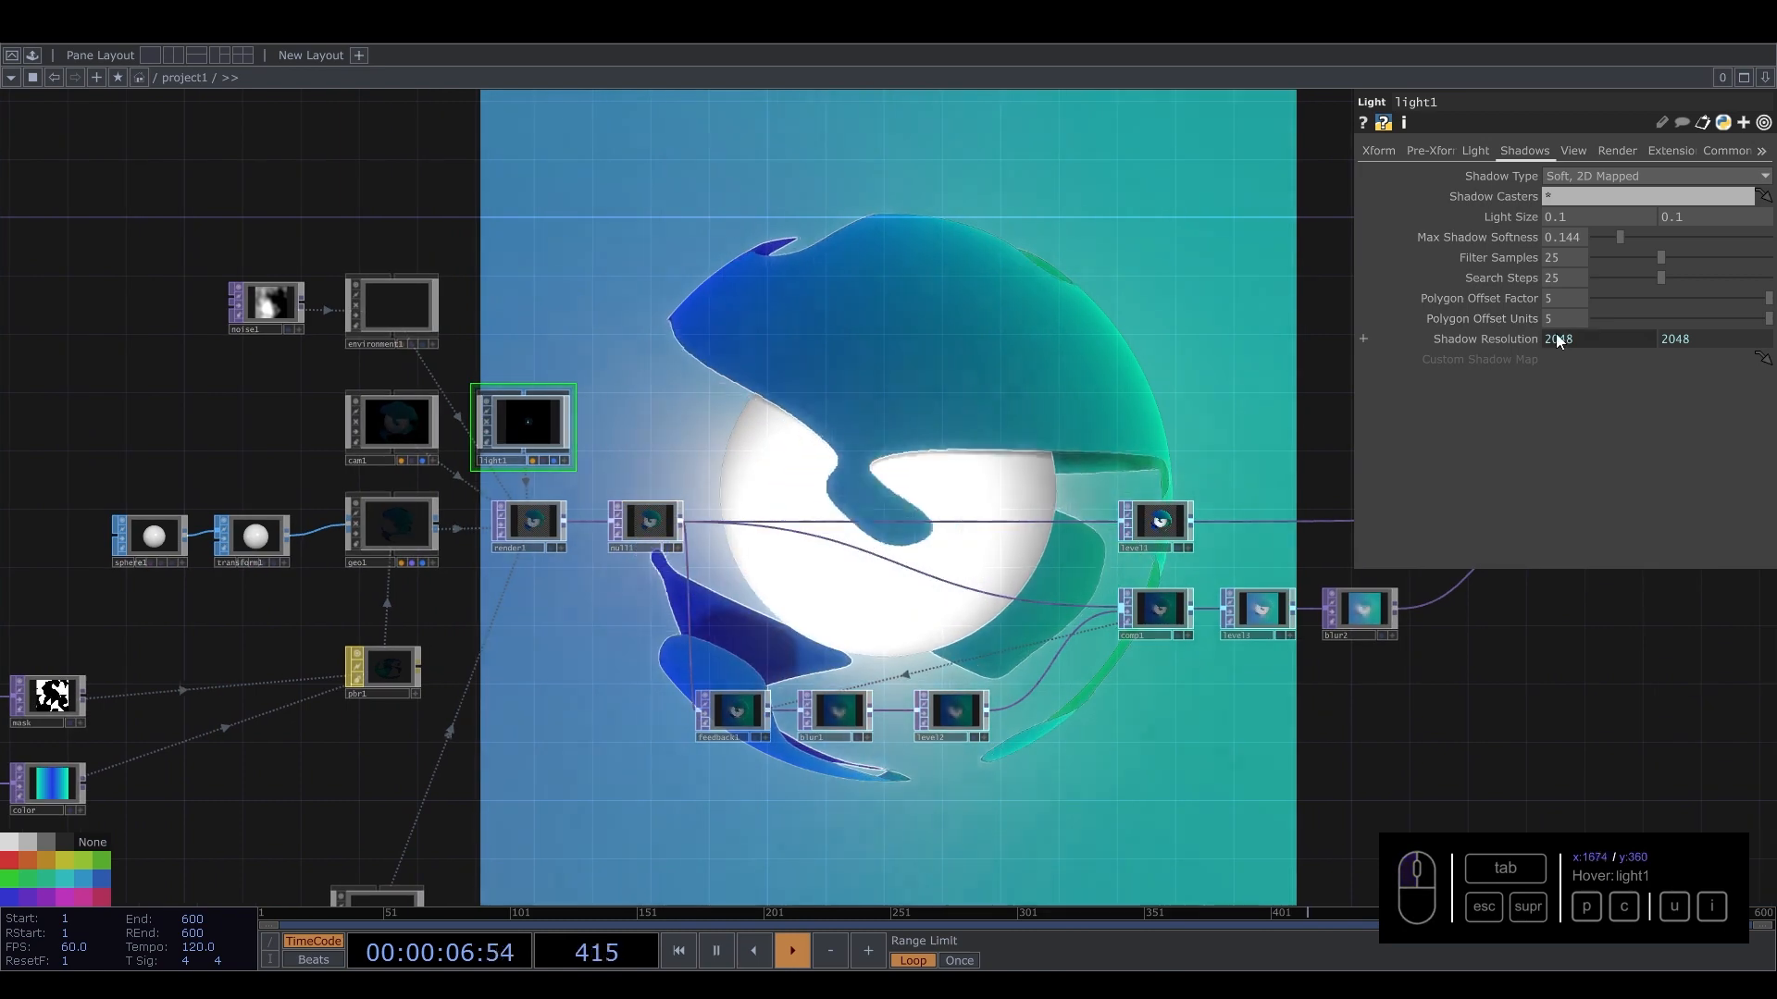
{"action": "left_click", "coordinate": [1592, 336]}
{"action": "left_click_drag", "start_coordinate": [920, 396], "coordinate": [305, 338]}
{"action": "left_click_drag", "start_coordinate": [1245, 324], "coordinate": [453, 301]}
{"action": "left_click_drag", "start_coordinate": [950, 325], "coordinate": [197, 298]}
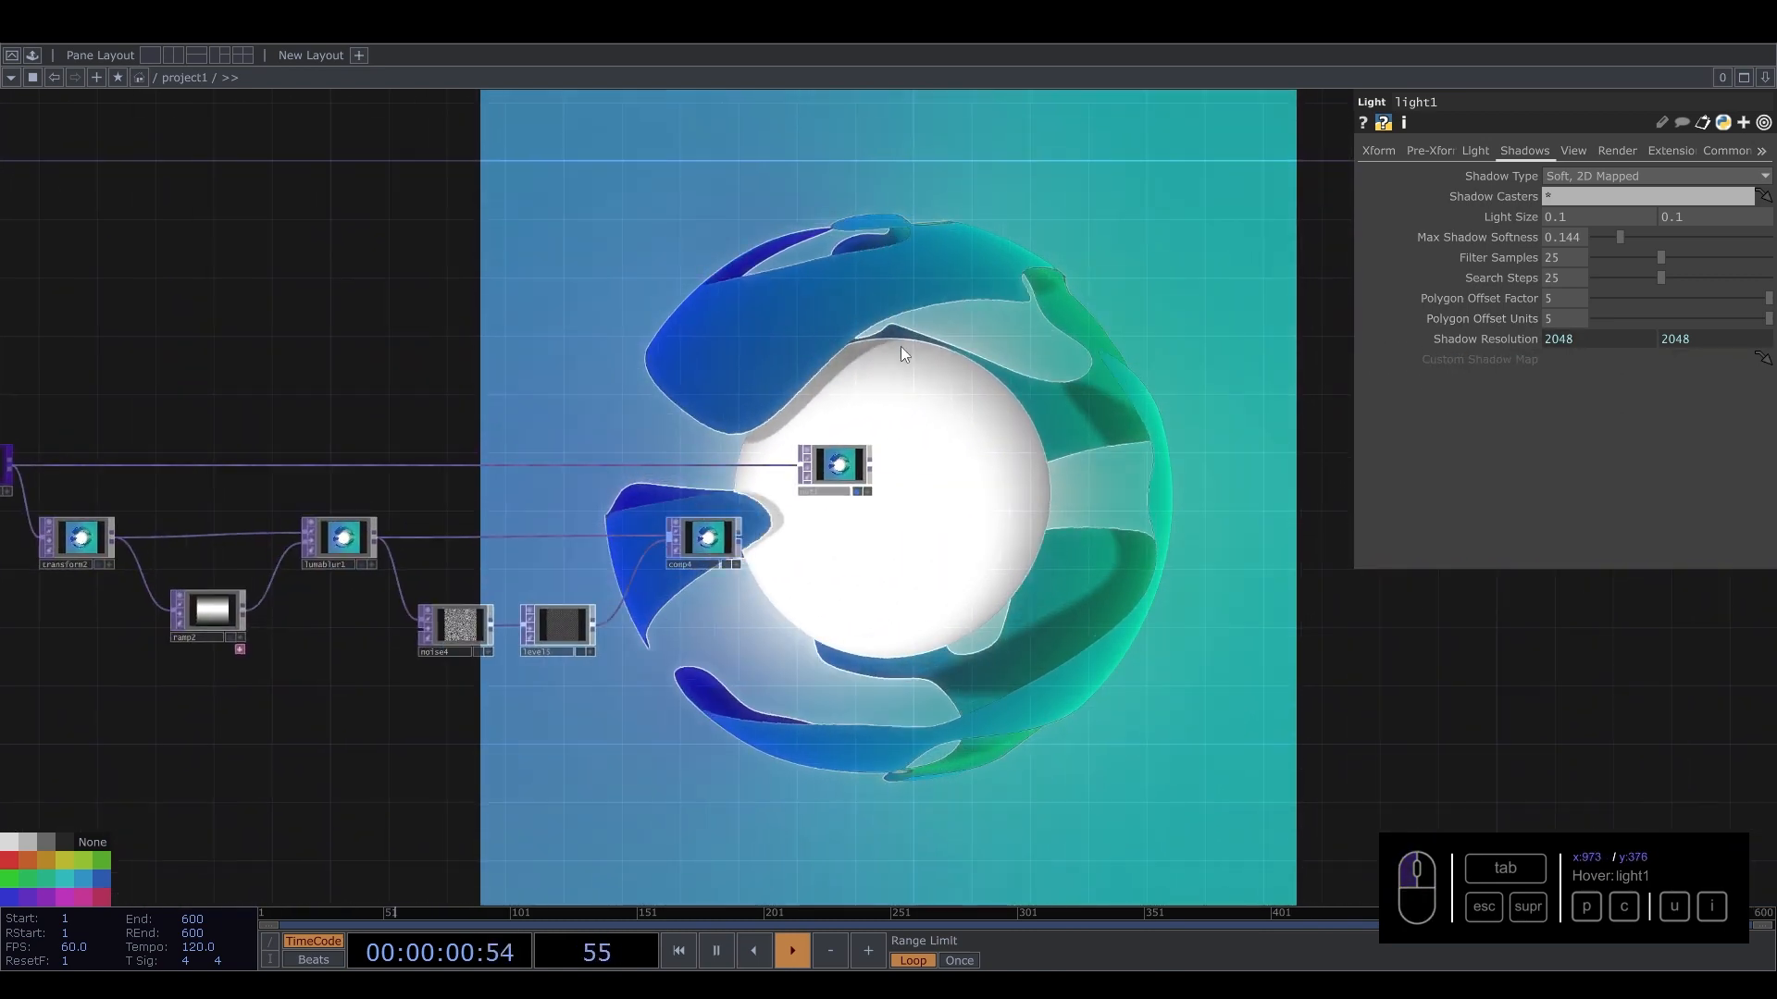
{"action": "left_click_drag", "start_coordinate": [744, 537], "coordinate": [801, 465]}
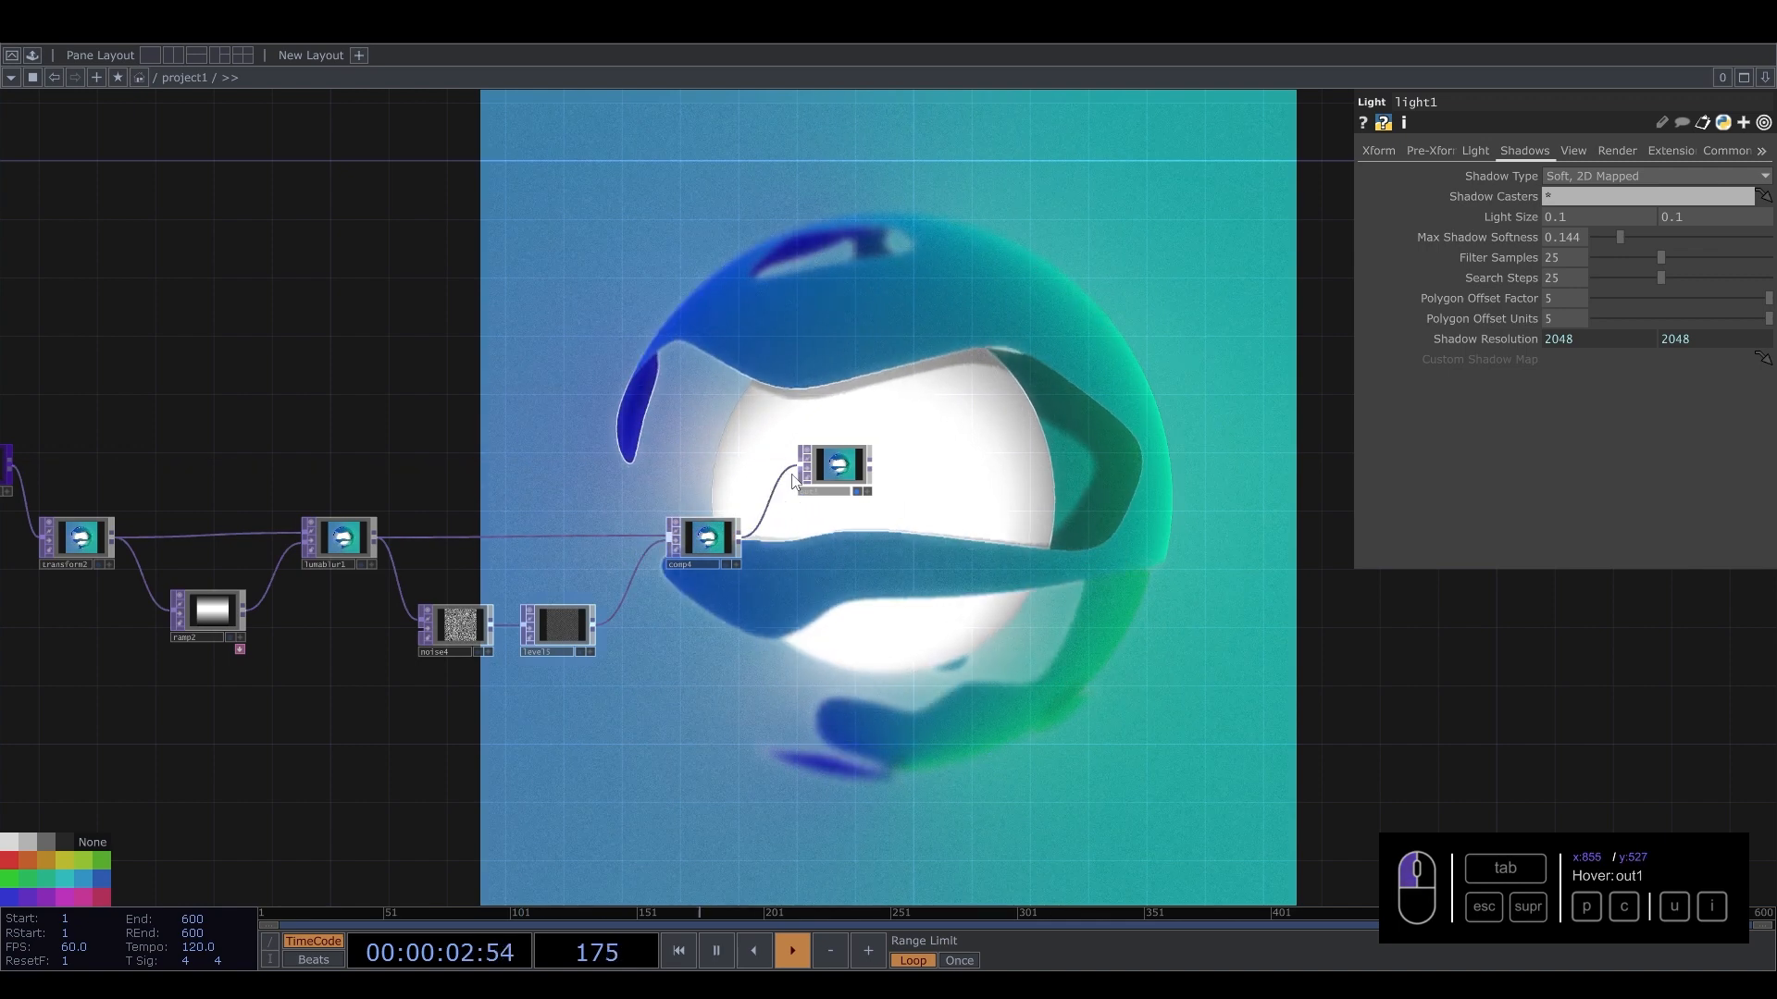
Set cam1's Translate Z to 3.07 to pull the camera back.
{"action": "left_click_drag", "start_coordinate": [696, 315], "coordinate": [984, 325]}
{"action": "right_click_drag", "start_coordinate": [412, 440], "coordinate": [1006, 705]}
{"action": "right_click_drag", "start_coordinate": [376, 475], "coordinate": [1019, 725]}
{"action": "left_click_drag", "start_coordinate": [983, 532], "coordinate": [1010, 457]}
{"action": "left_click_drag", "start_coordinate": [975, 341], "coordinate": [1133, 516]}
{"action": "left_click_drag", "start_coordinate": [342, 437], "coordinate": [1277, 418]}
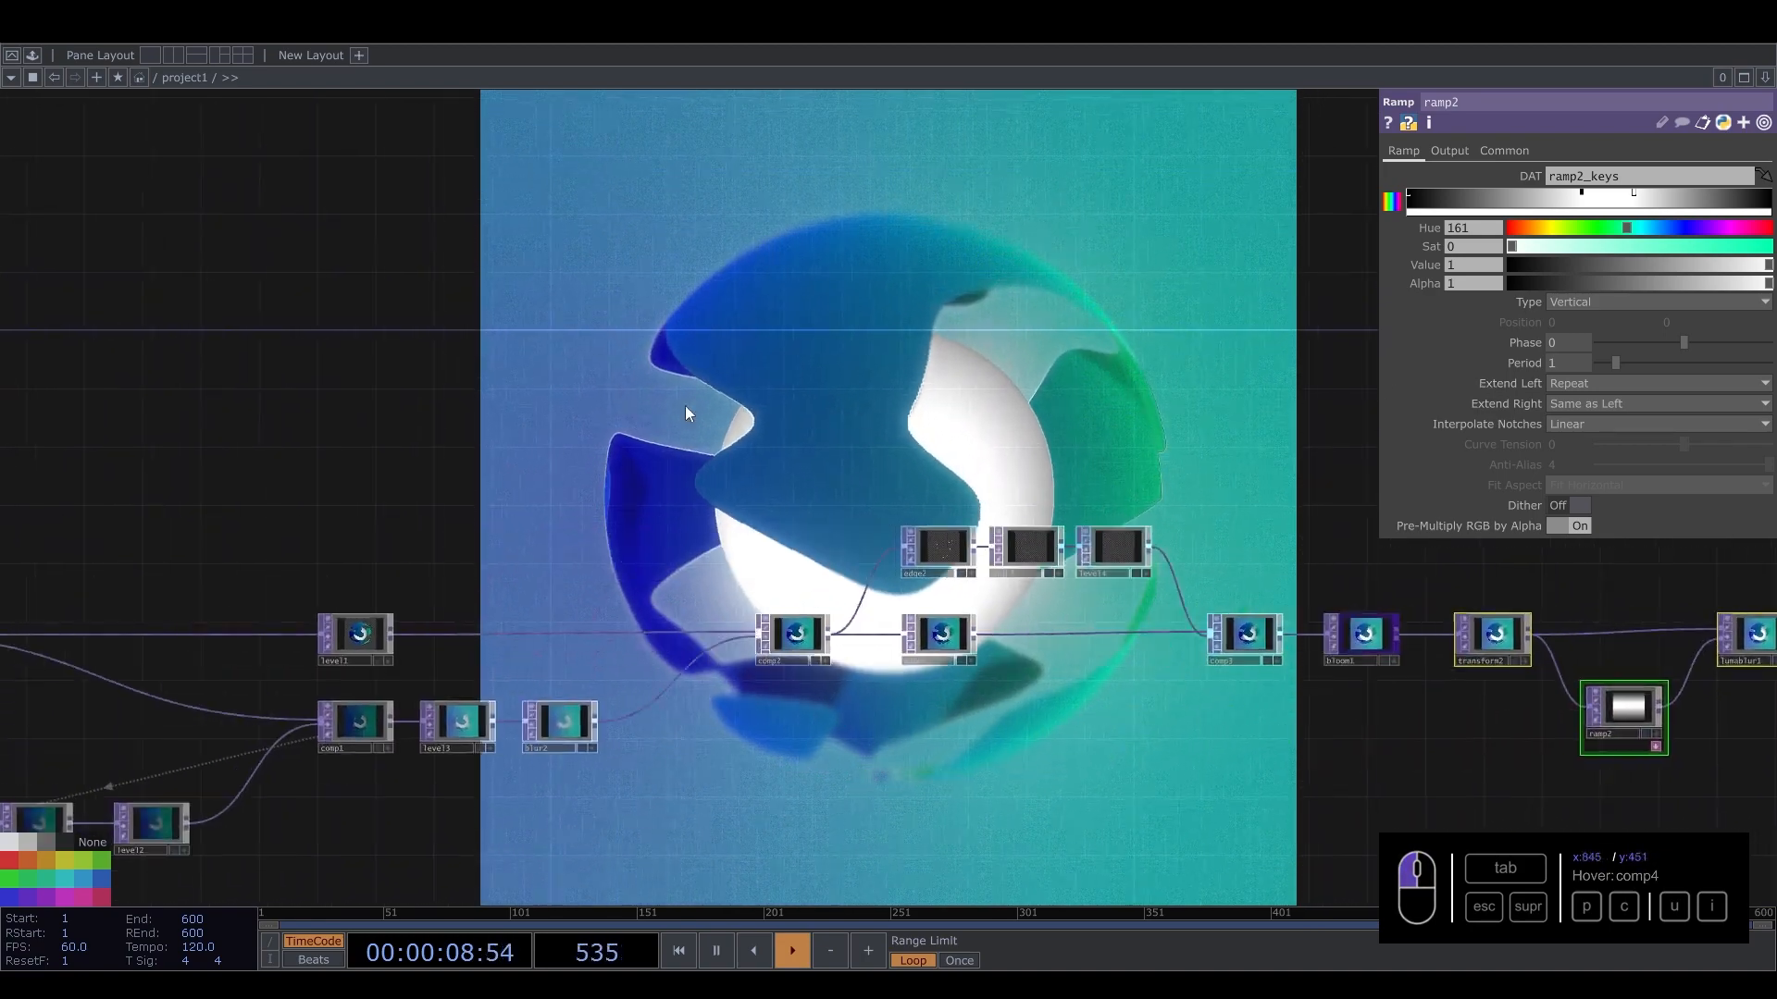
{"action": "left_click_drag", "start_coordinate": [370, 409], "coordinate": [1251, 388]}
{"action": "left_click_drag", "start_coordinate": [1049, 392], "coordinate": [1241, 391]}
{"action": "left_click", "coordinate": [666, 514]}
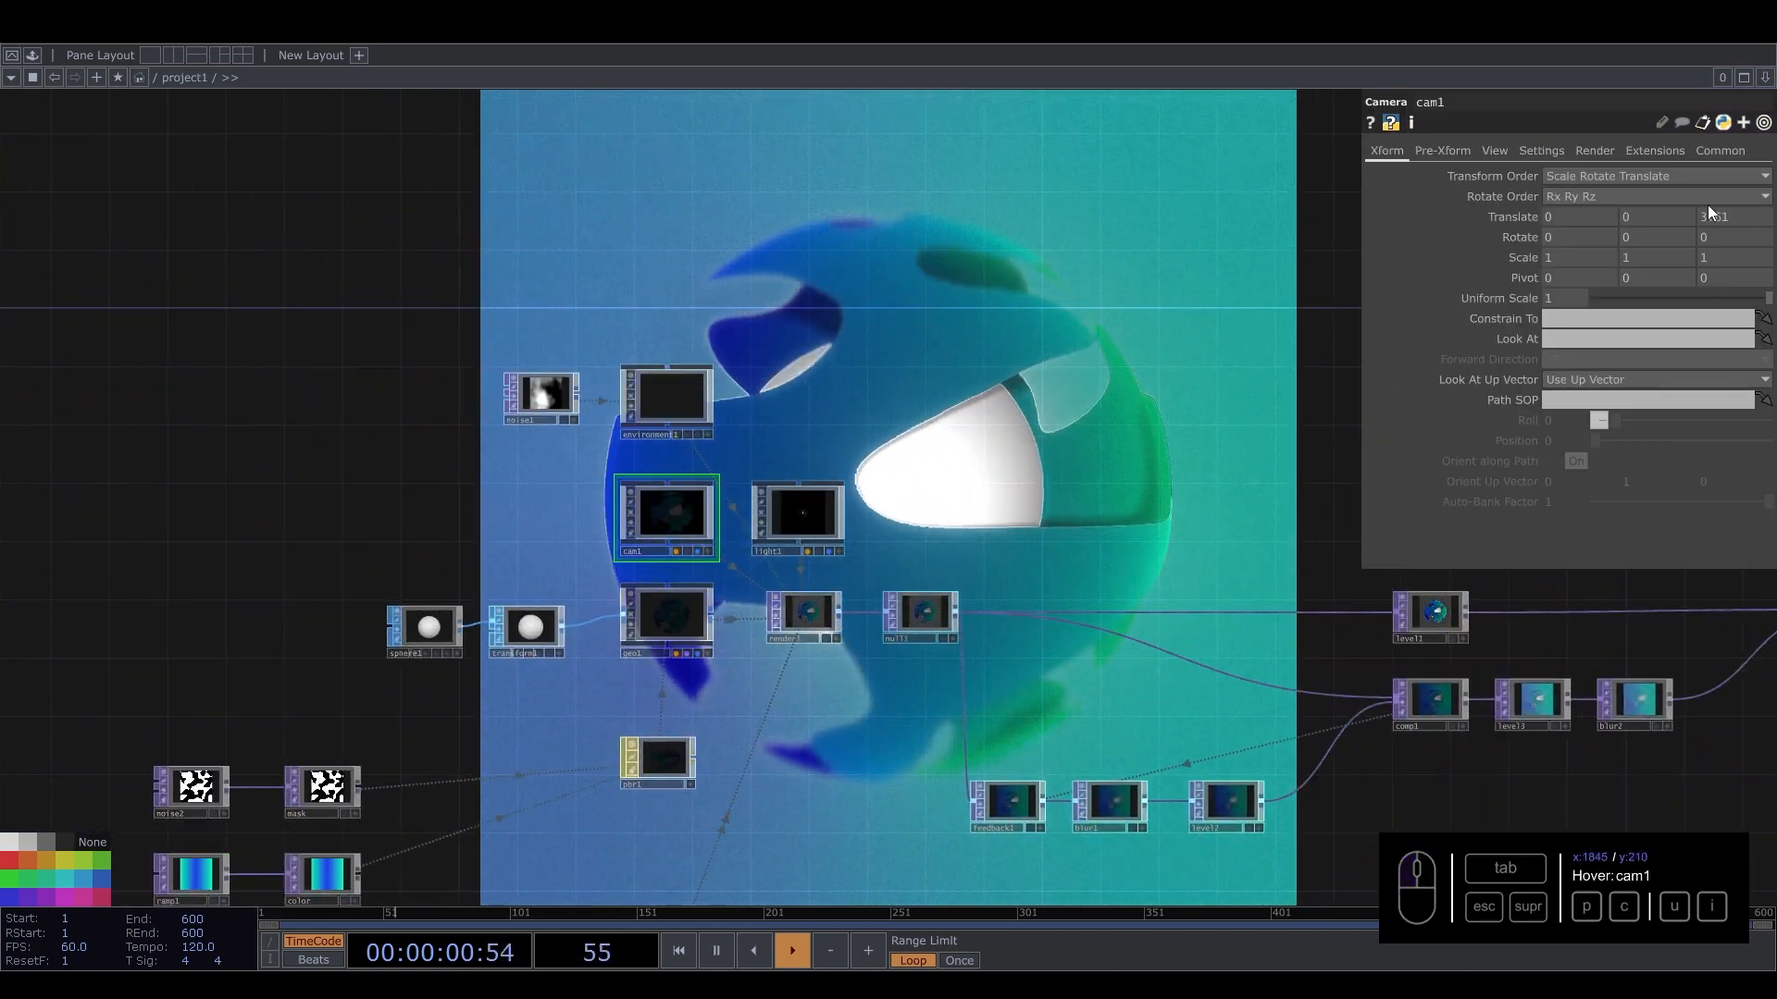
{"action": "middle_click_drag", "start_coordinate": [1711, 214], "coordinate": [1715, 187]}
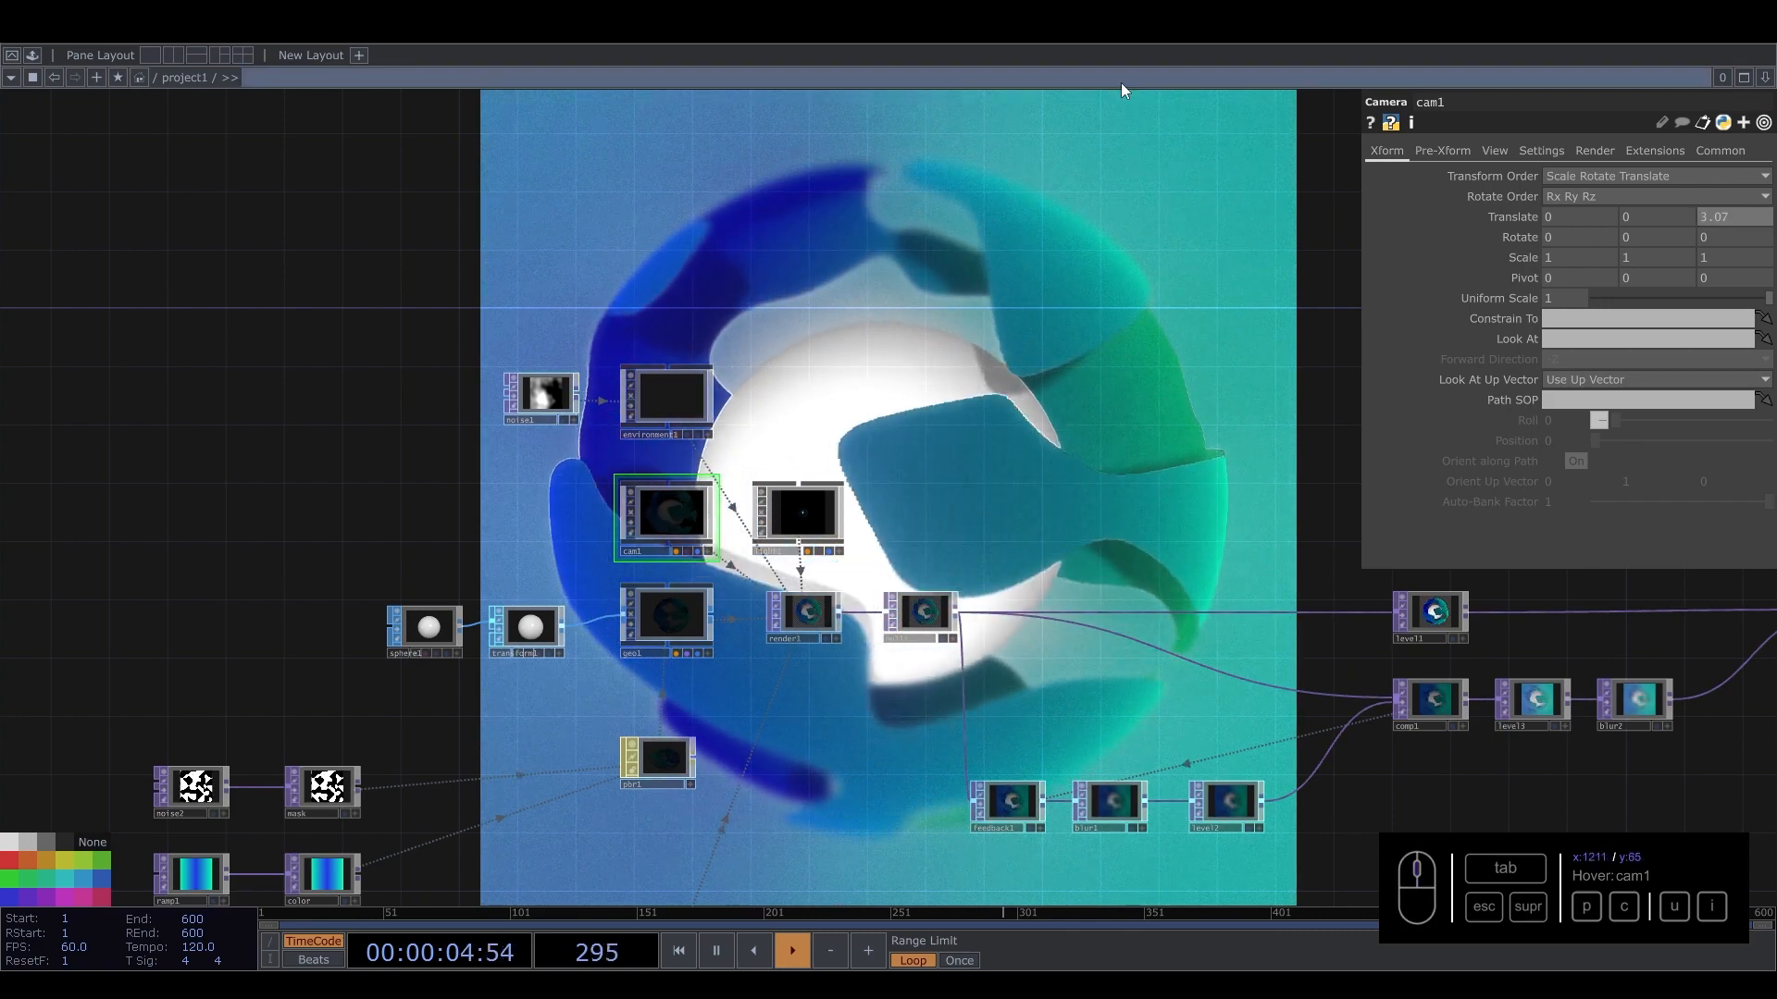
Inspect pbr1's Maps parameters and the post-processing chain around bloom1.
{"action": "left_click_drag", "start_coordinate": [947, 451], "coordinate": [565, 905]}
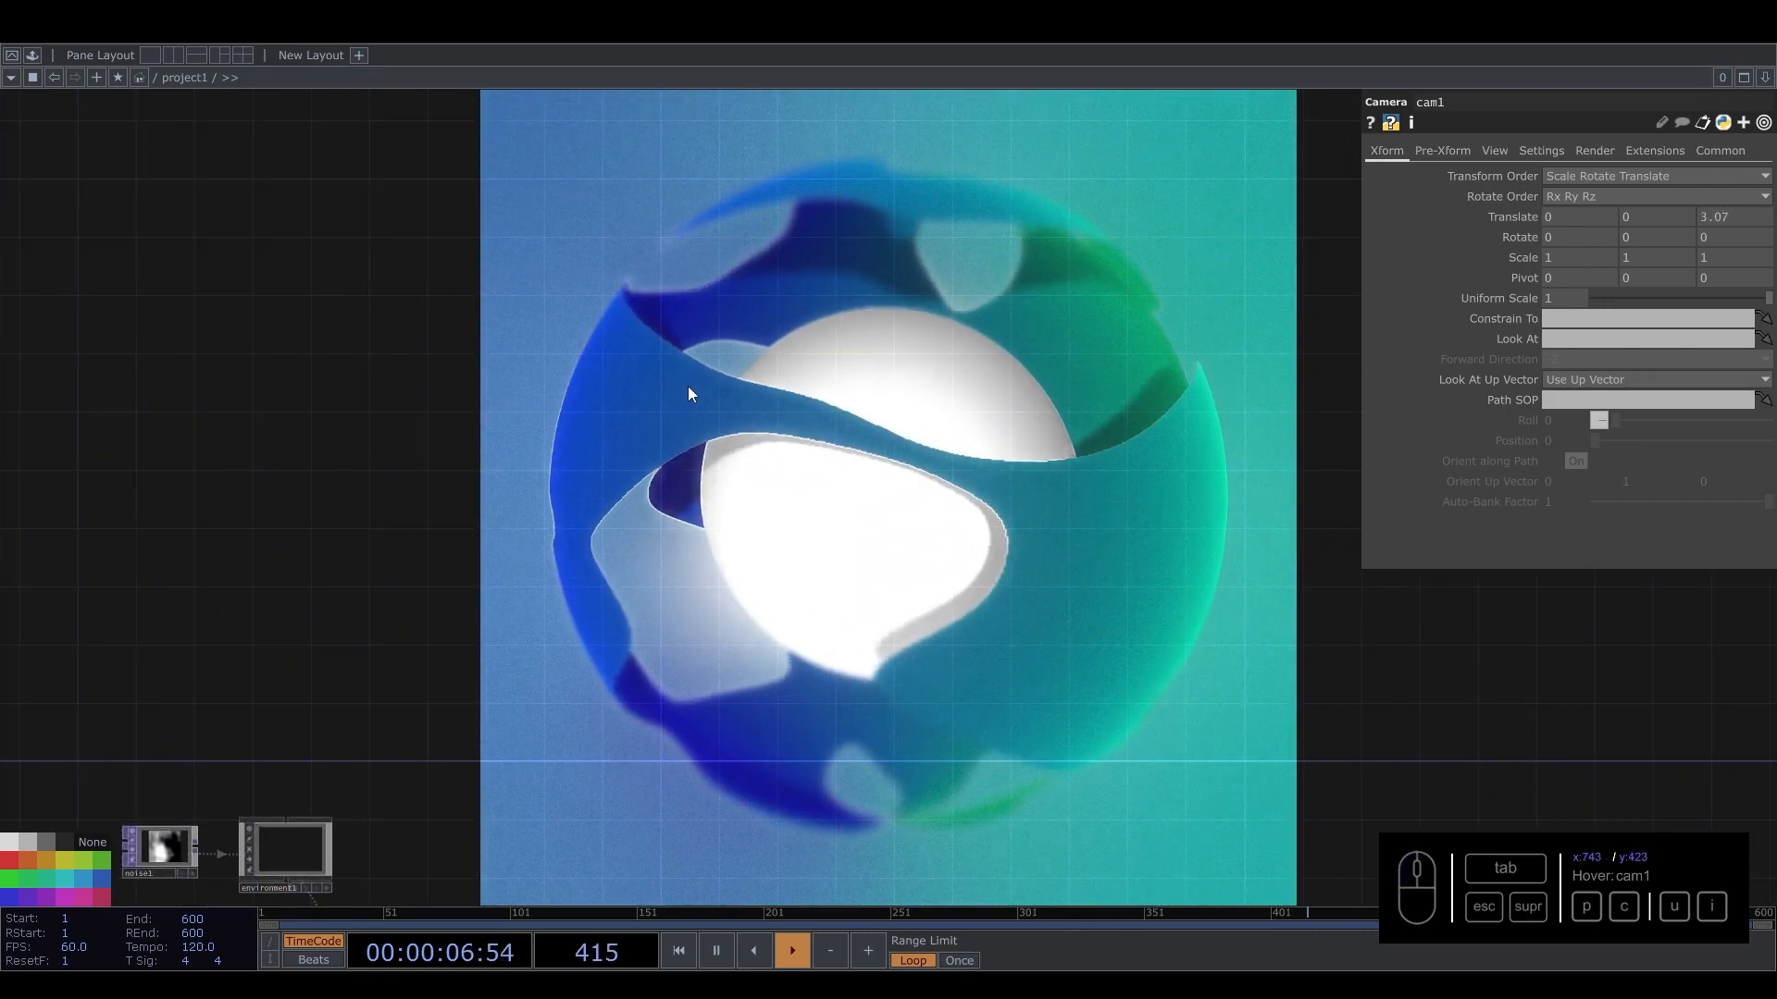
{"action": "left_click_drag", "start_coordinate": [552, 780], "coordinate": [983, 323]}
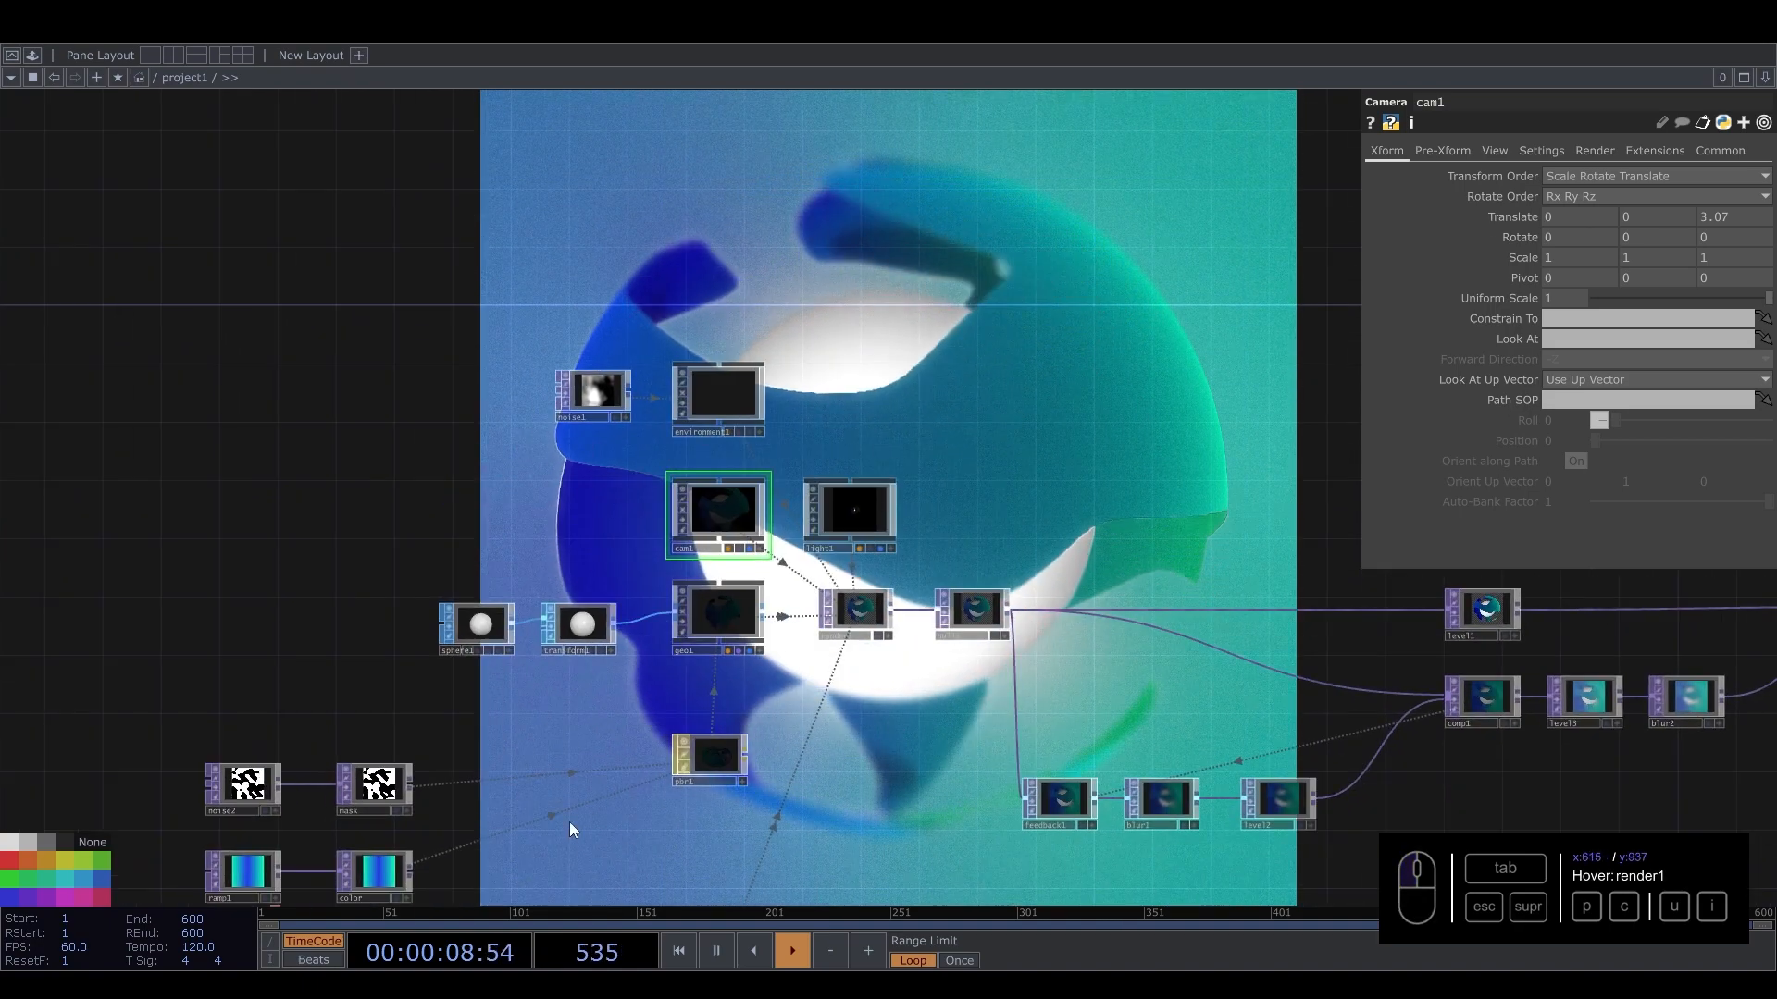
{"action": "left_click_drag", "start_coordinate": [571, 829], "coordinate": [725, 512]}
{"action": "left_click", "coordinate": [860, 438]}
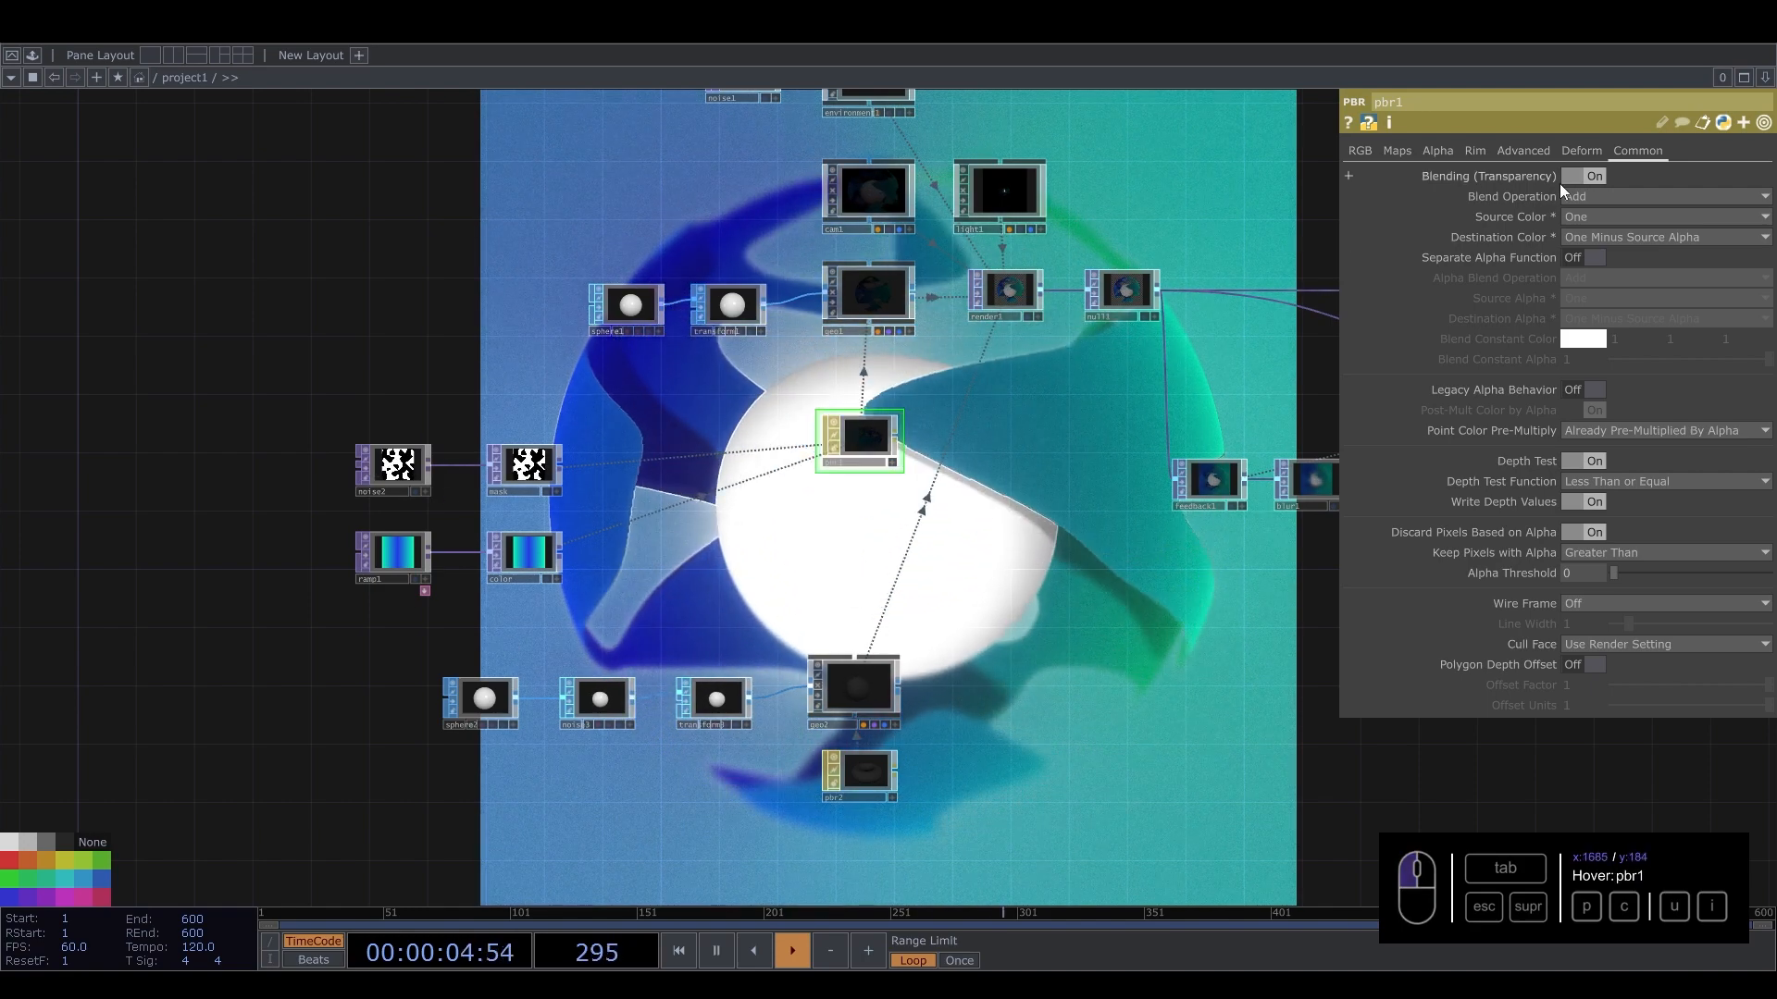
{"action": "left_click", "coordinate": [1425, 153]}
{"action": "left_click", "coordinate": [1392, 148]}
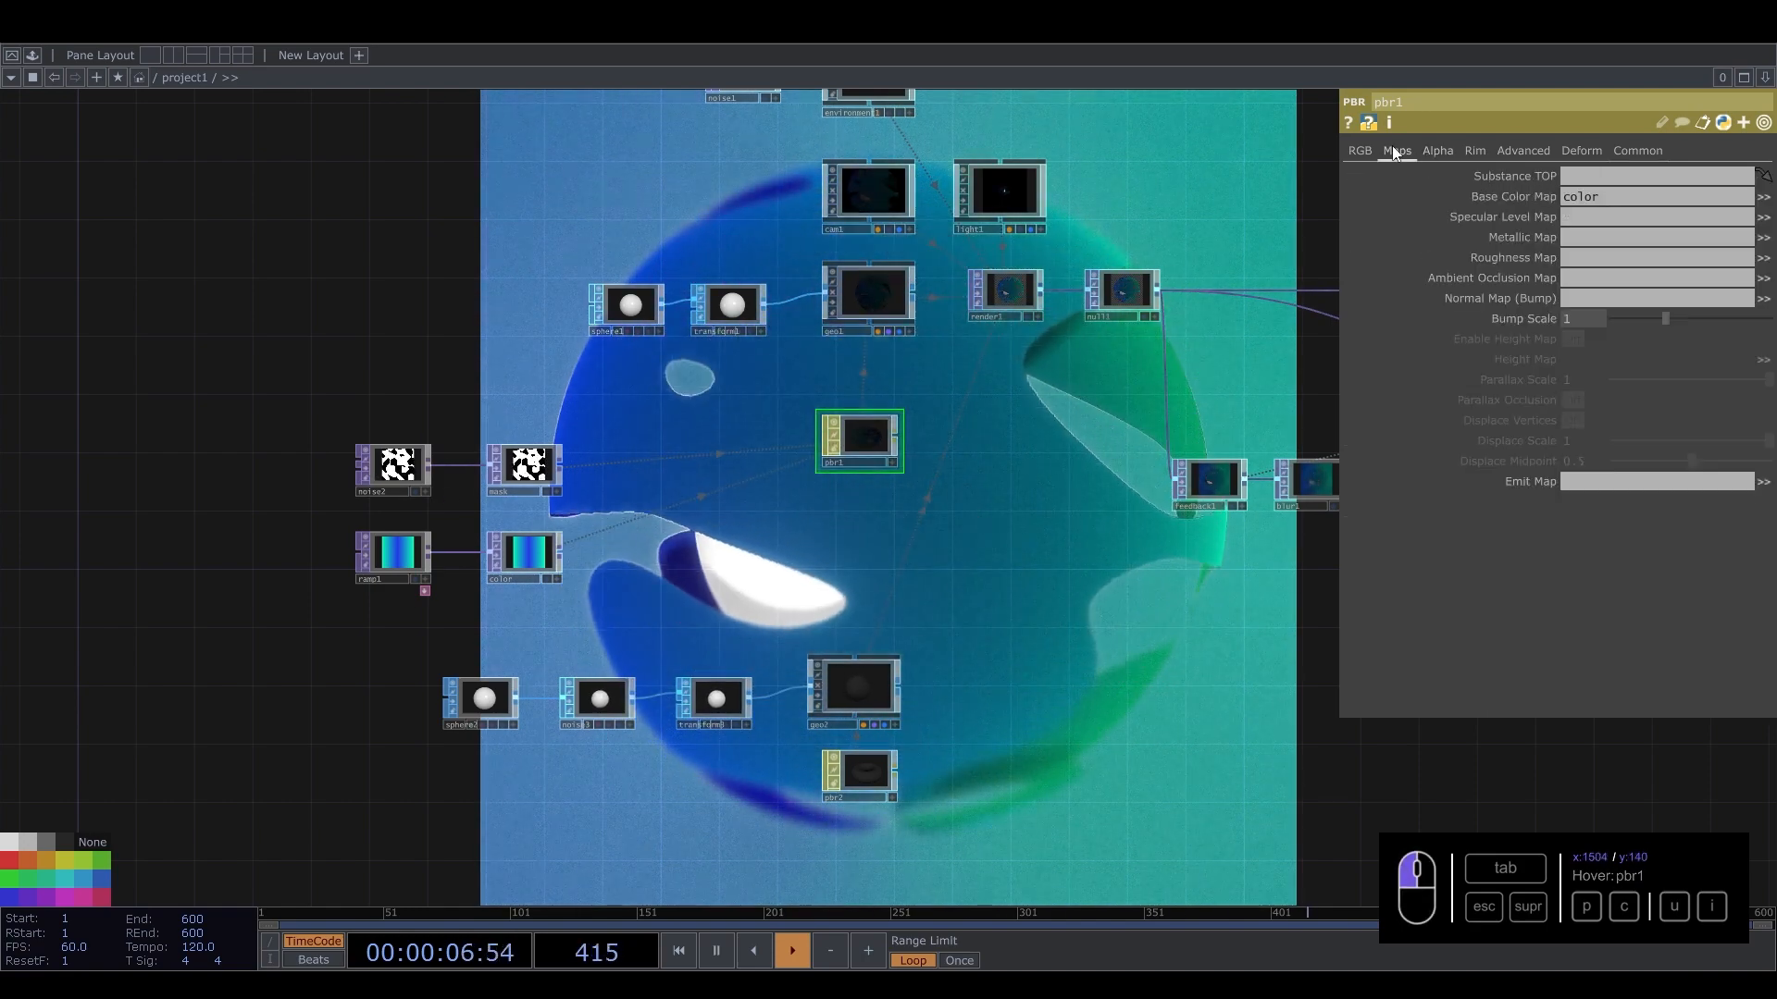
{"action": "left_click_drag", "start_coordinate": [1079, 294], "coordinate": [942, 798]}
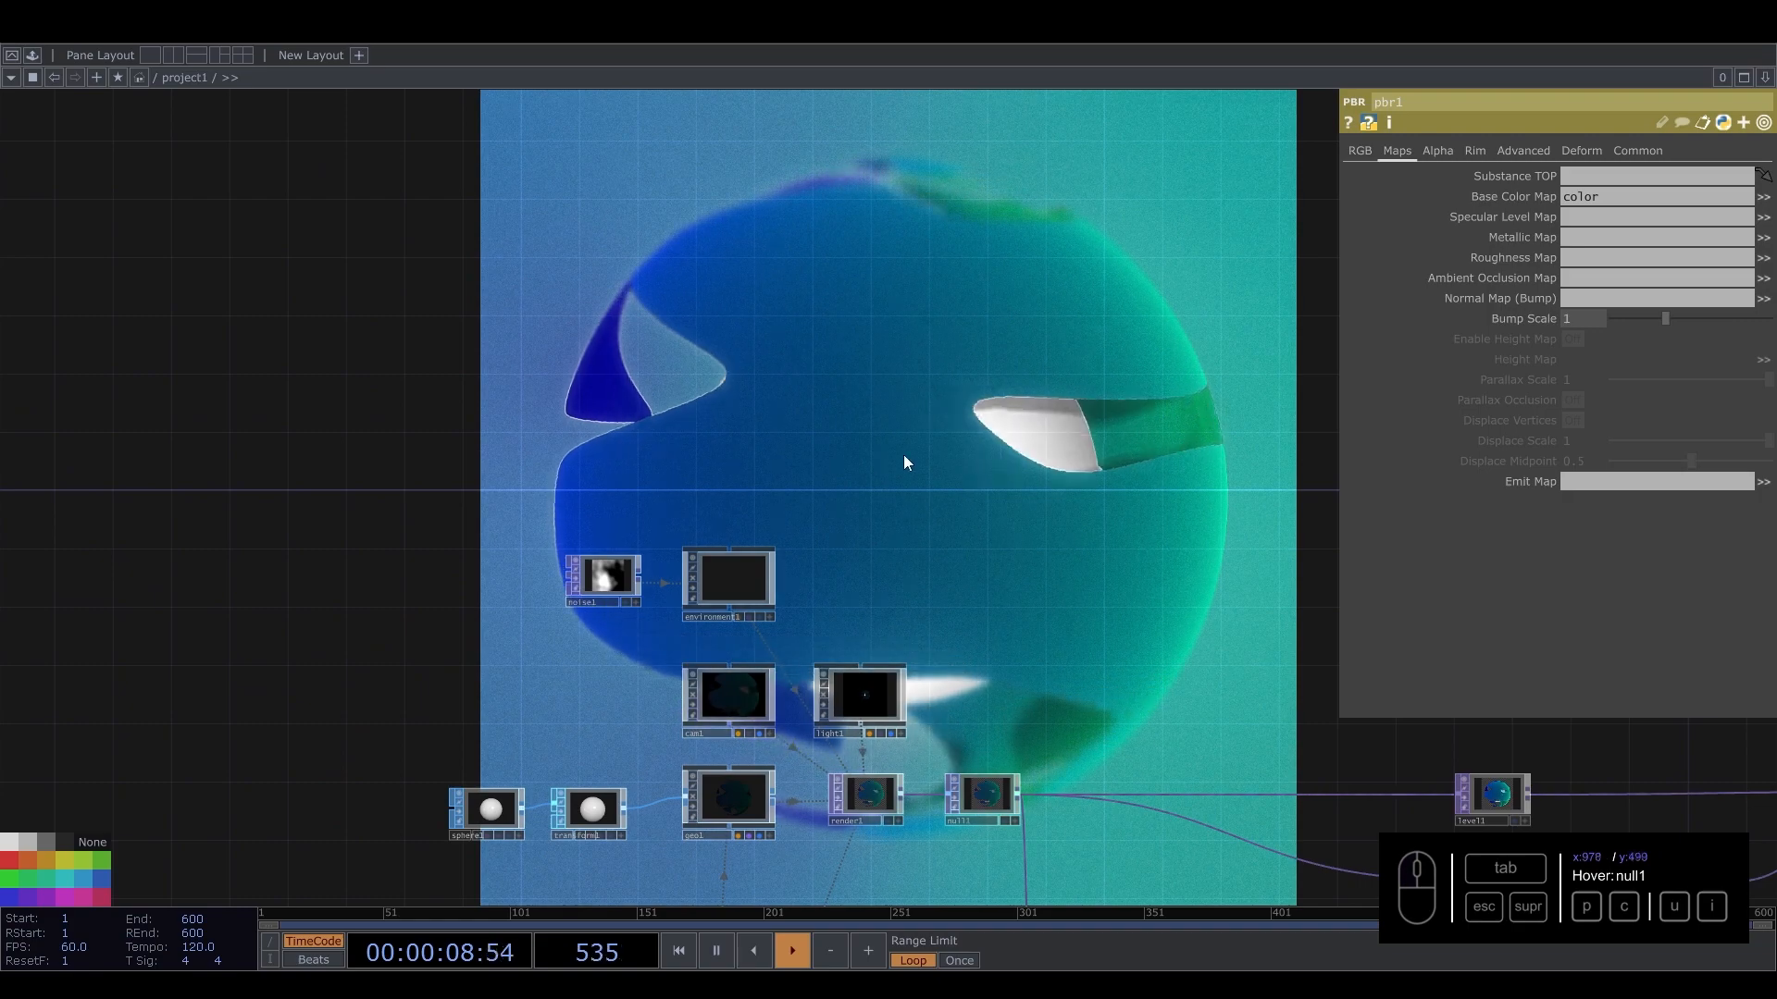
{"action": "left_click_drag", "start_coordinate": [1128, 557], "coordinate": [370, 468]}
{"action": "left_click_drag", "start_coordinate": [1092, 543], "coordinate": [342, 517]}
{"action": "left_click_drag", "start_coordinate": [1055, 524], "coordinate": [203, 477]}
{"action": "left_click_drag", "start_coordinate": [1180, 597], "coordinate": [757, 548]}
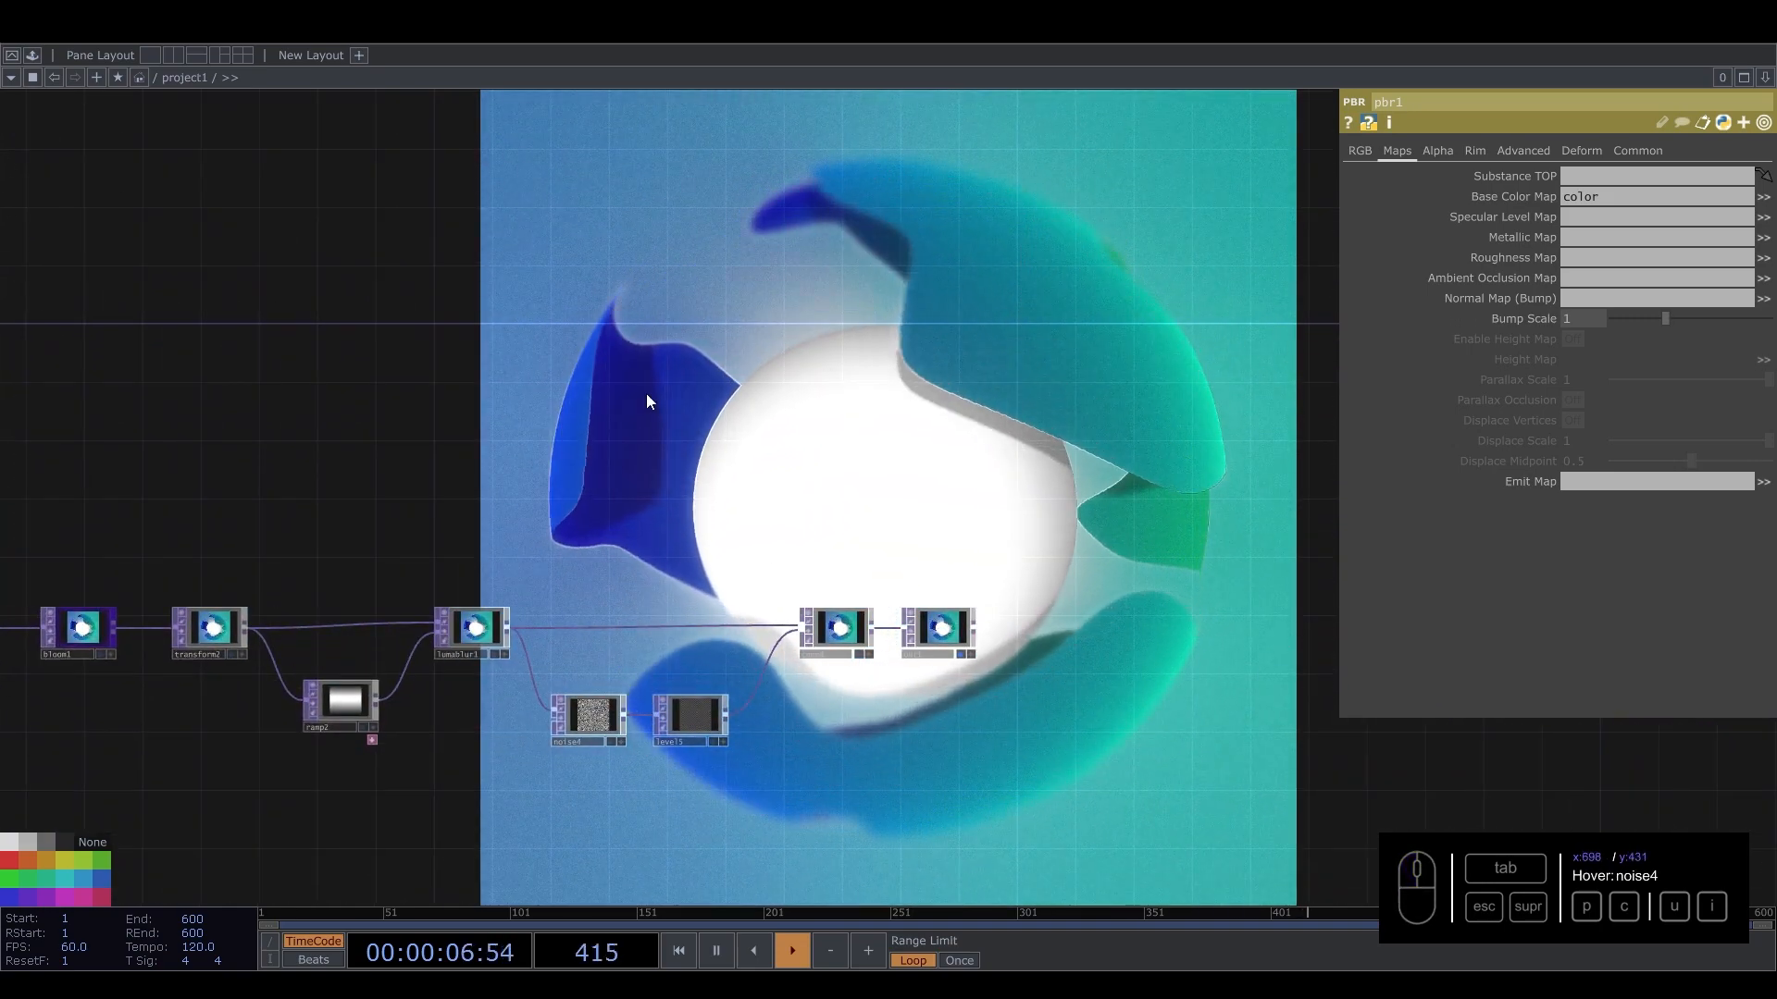
{"action": "left_click_drag", "start_coordinate": [646, 399], "coordinate": [1044, 494]}
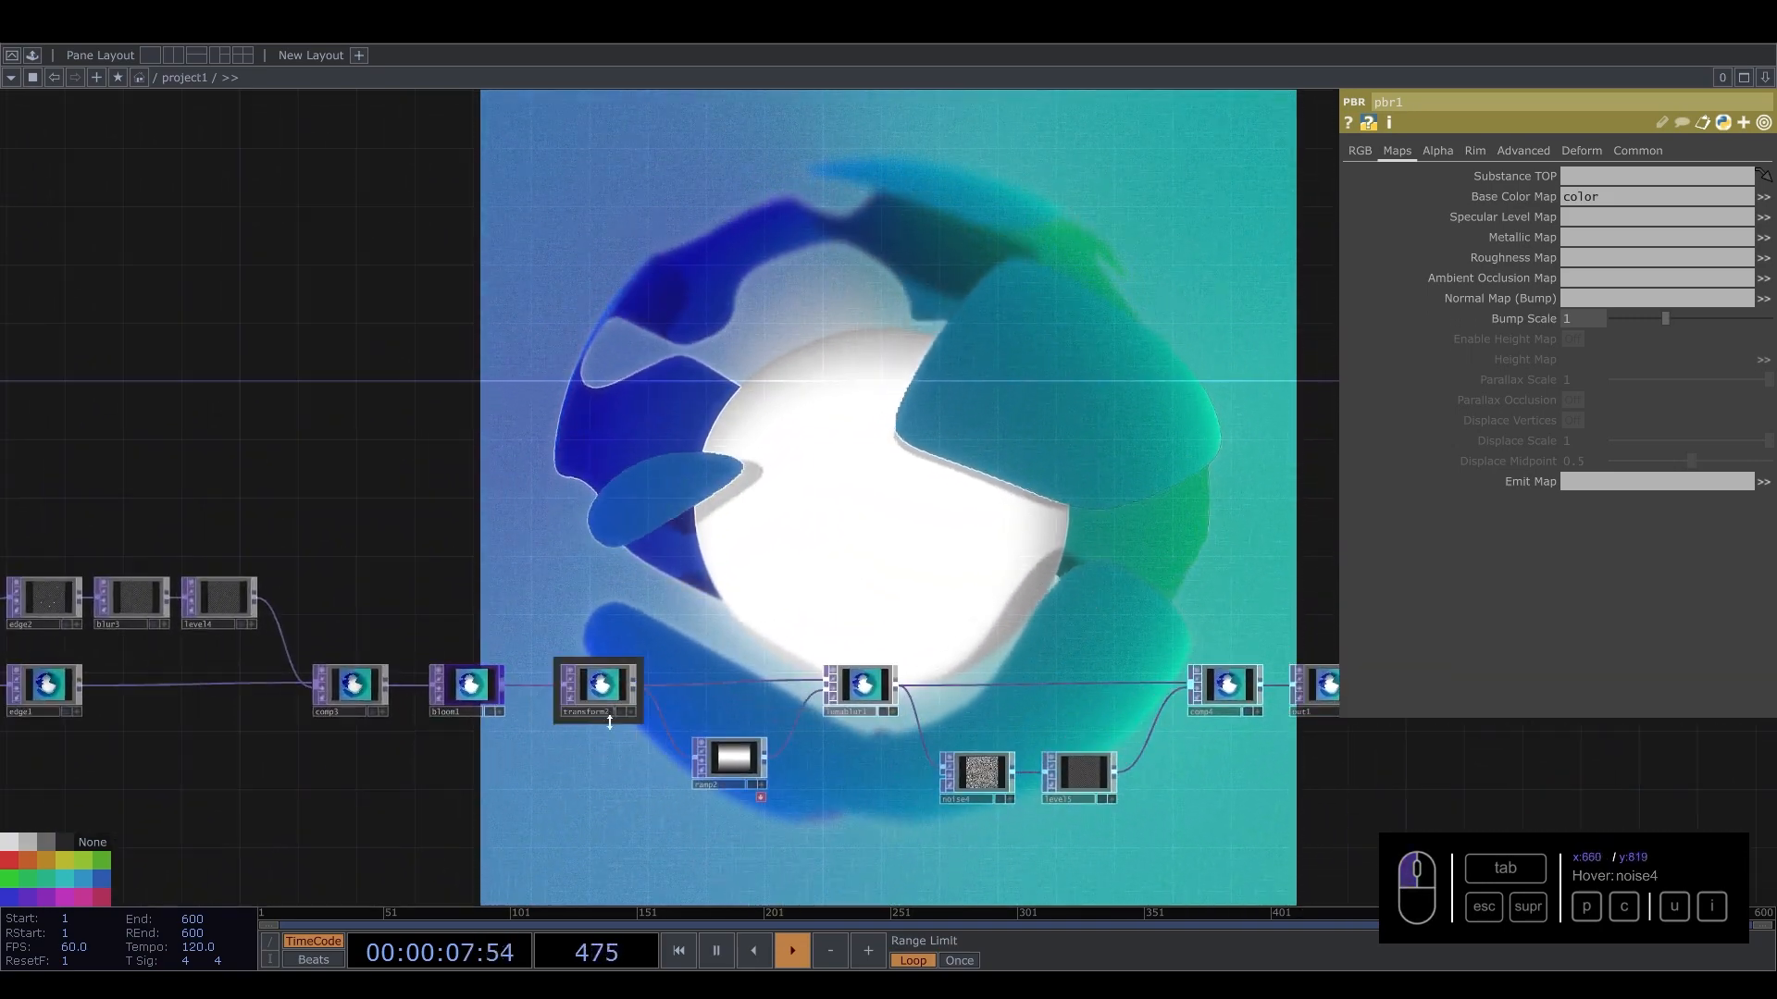
{"action": "left_click", "coordinate": [436, 686]}
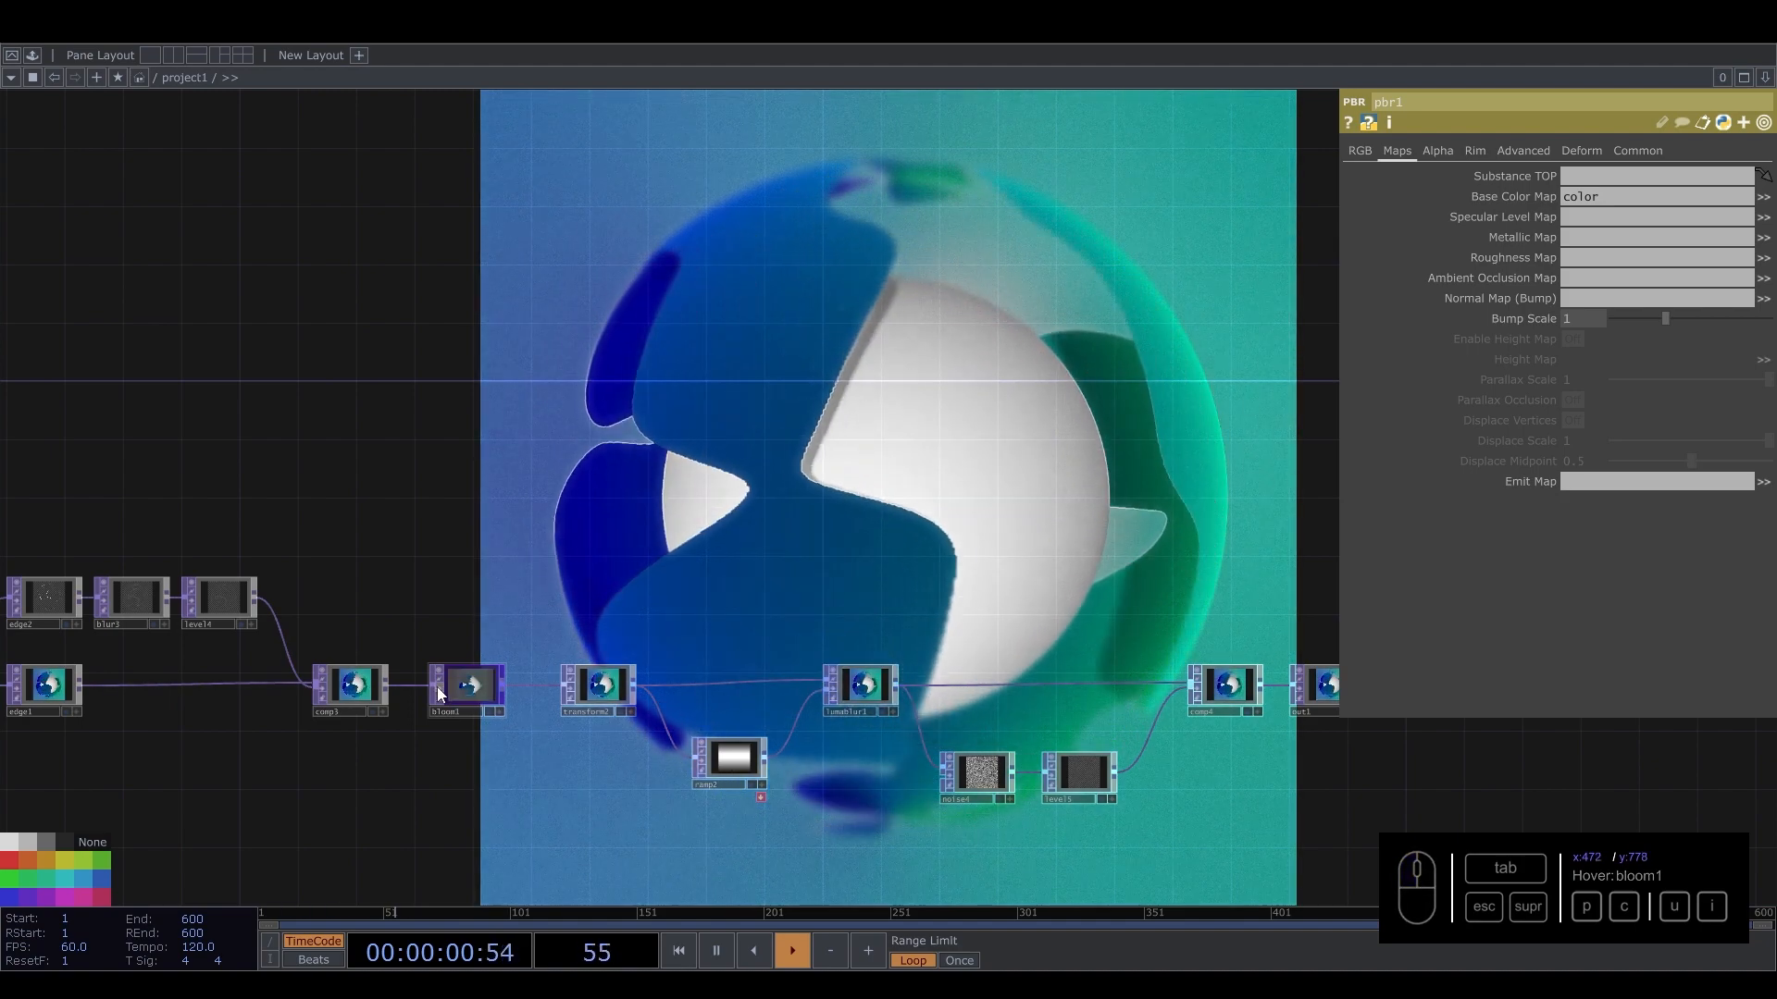
{"action": "left_click", "coordinate": [437, 687]}
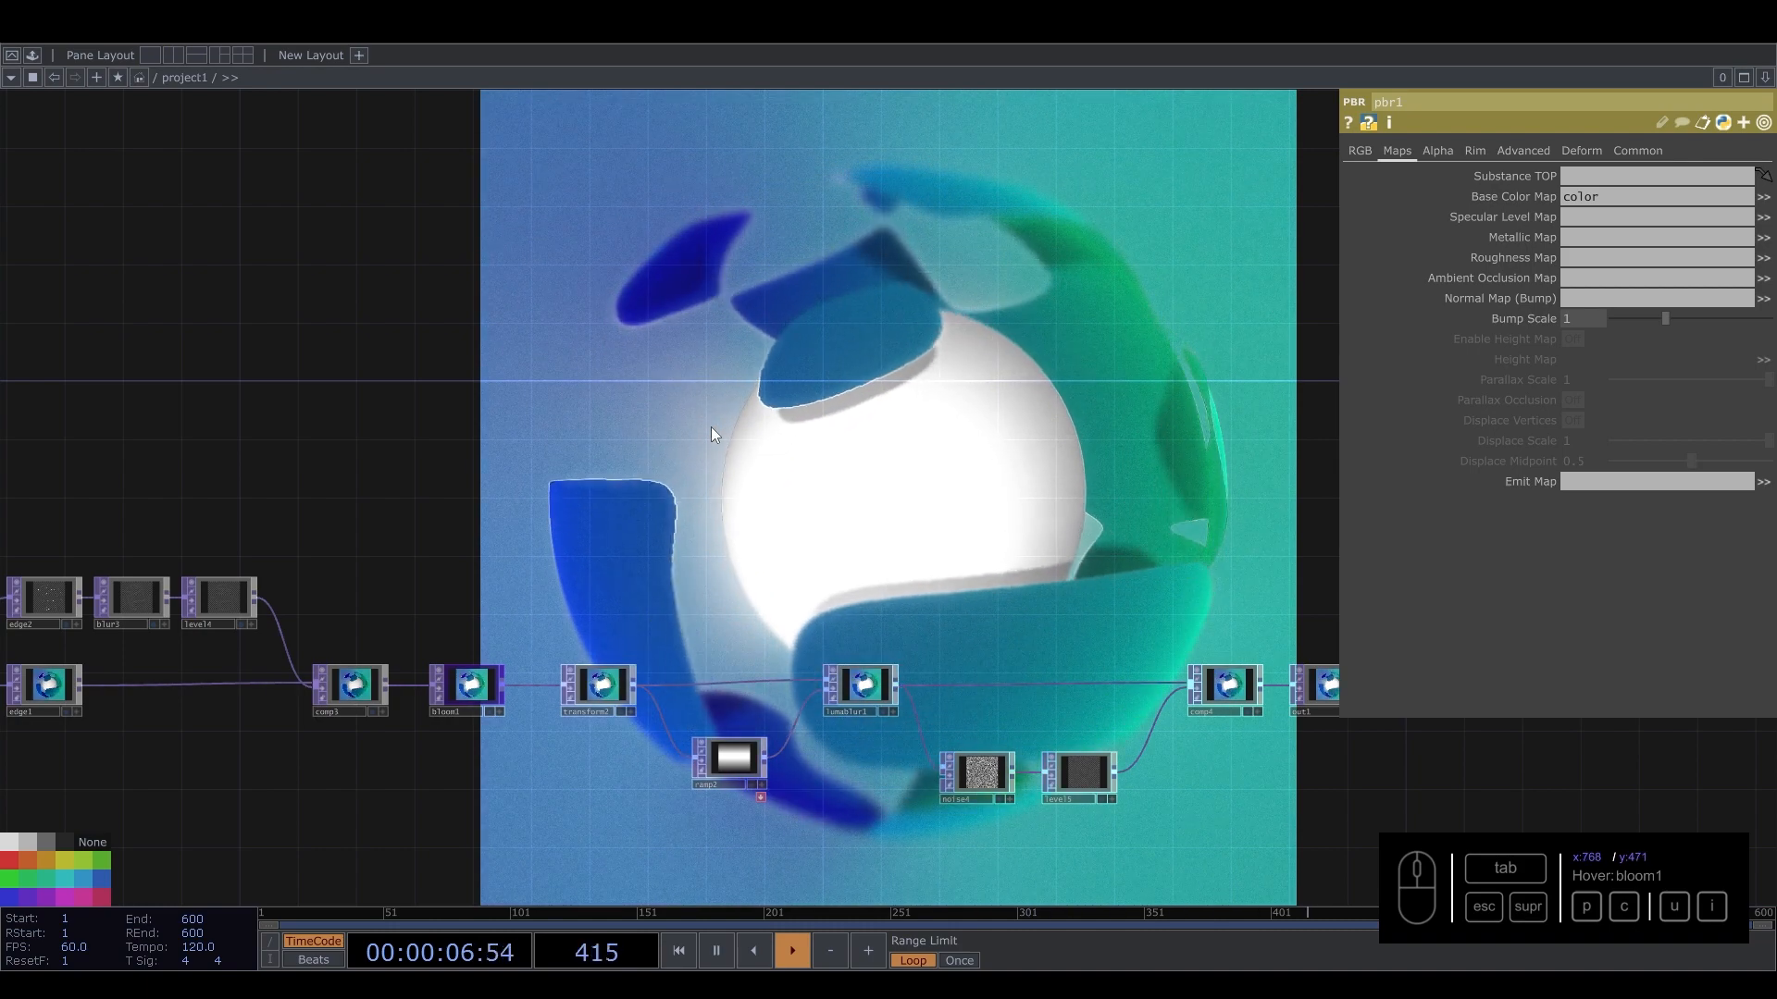
{"action": "left_click_drag", "start_coordinate": [554, 518], "coordinate": [758, 622]}
{"action": "left_click_drag", "start_coordinate": [627, 588], "coordinate": [290, 515]}
{"action": "right_click_drag", "start_coordinate": [1164, 820], "coordinate": [1164, 820]}
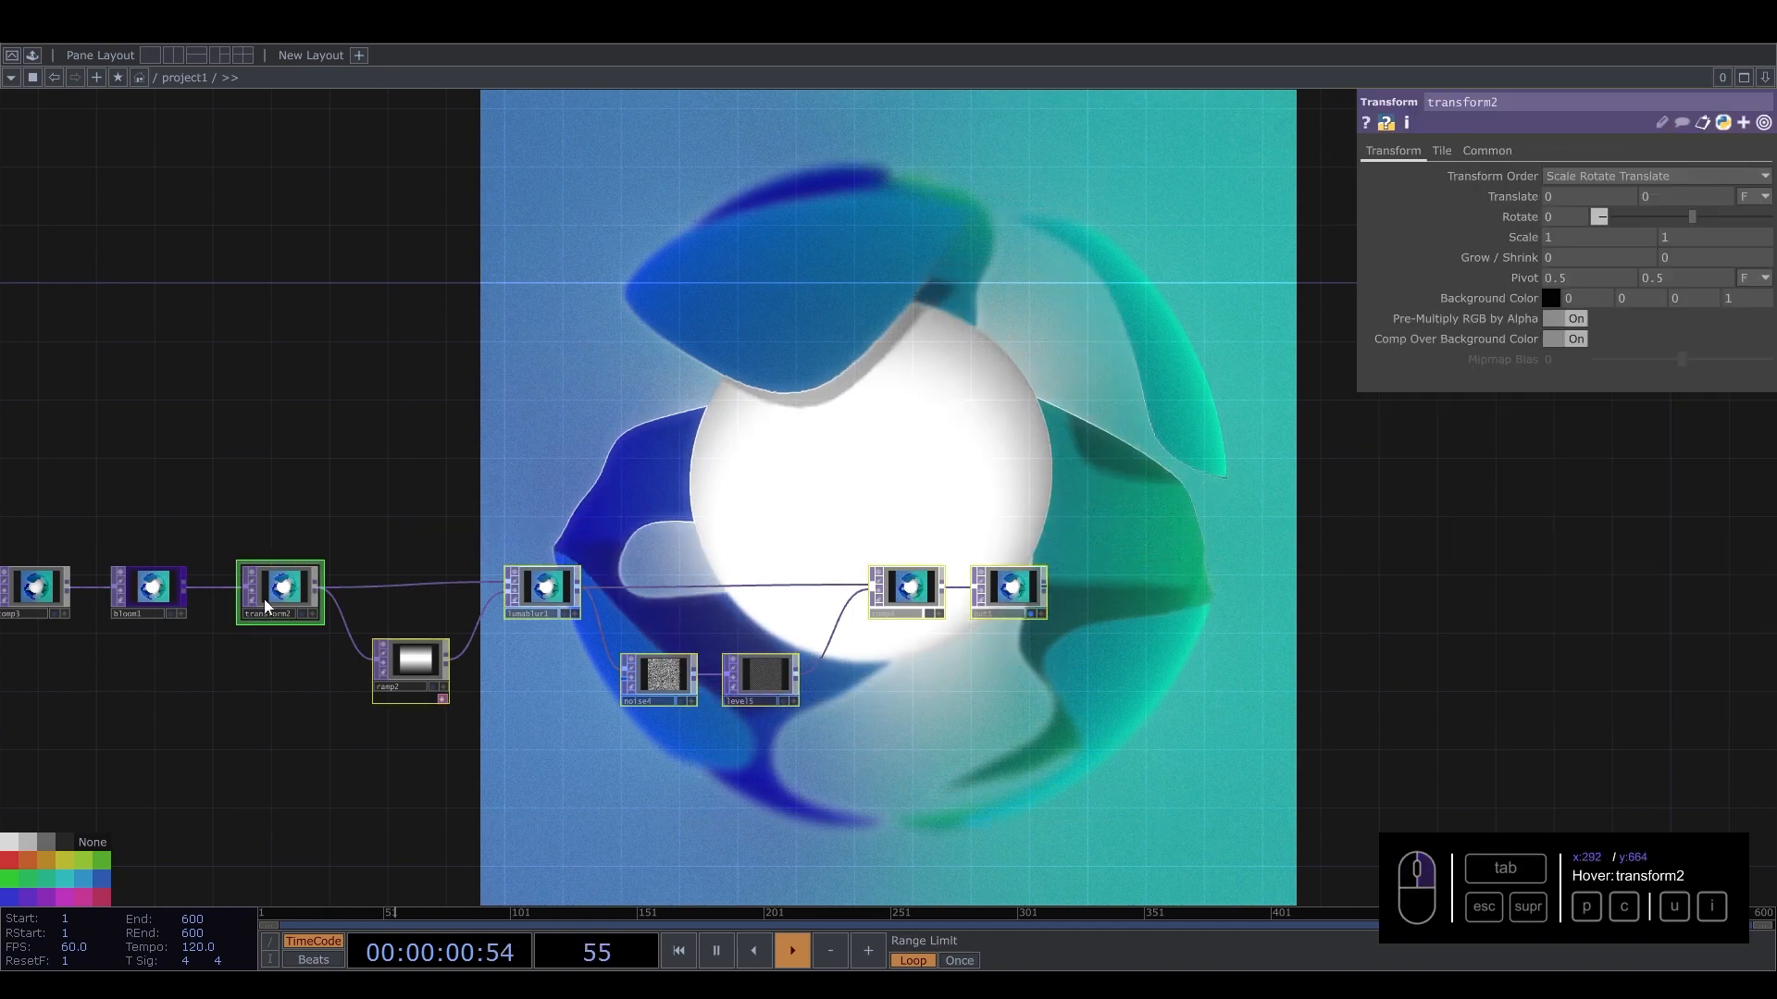
Insert an HSV Adjust between bloom1 and transform2, setting Hue Offset -7, Saturation Multiplier 0 and Value Multiplier 0.83.
{"action": "left_click_drag", "start_coordinate": [265, 598], "coordinate": [473, 624]}
{"action": "left_click_drag", "start_coordinate": [286, 507], "coordinate": [491, 496]}
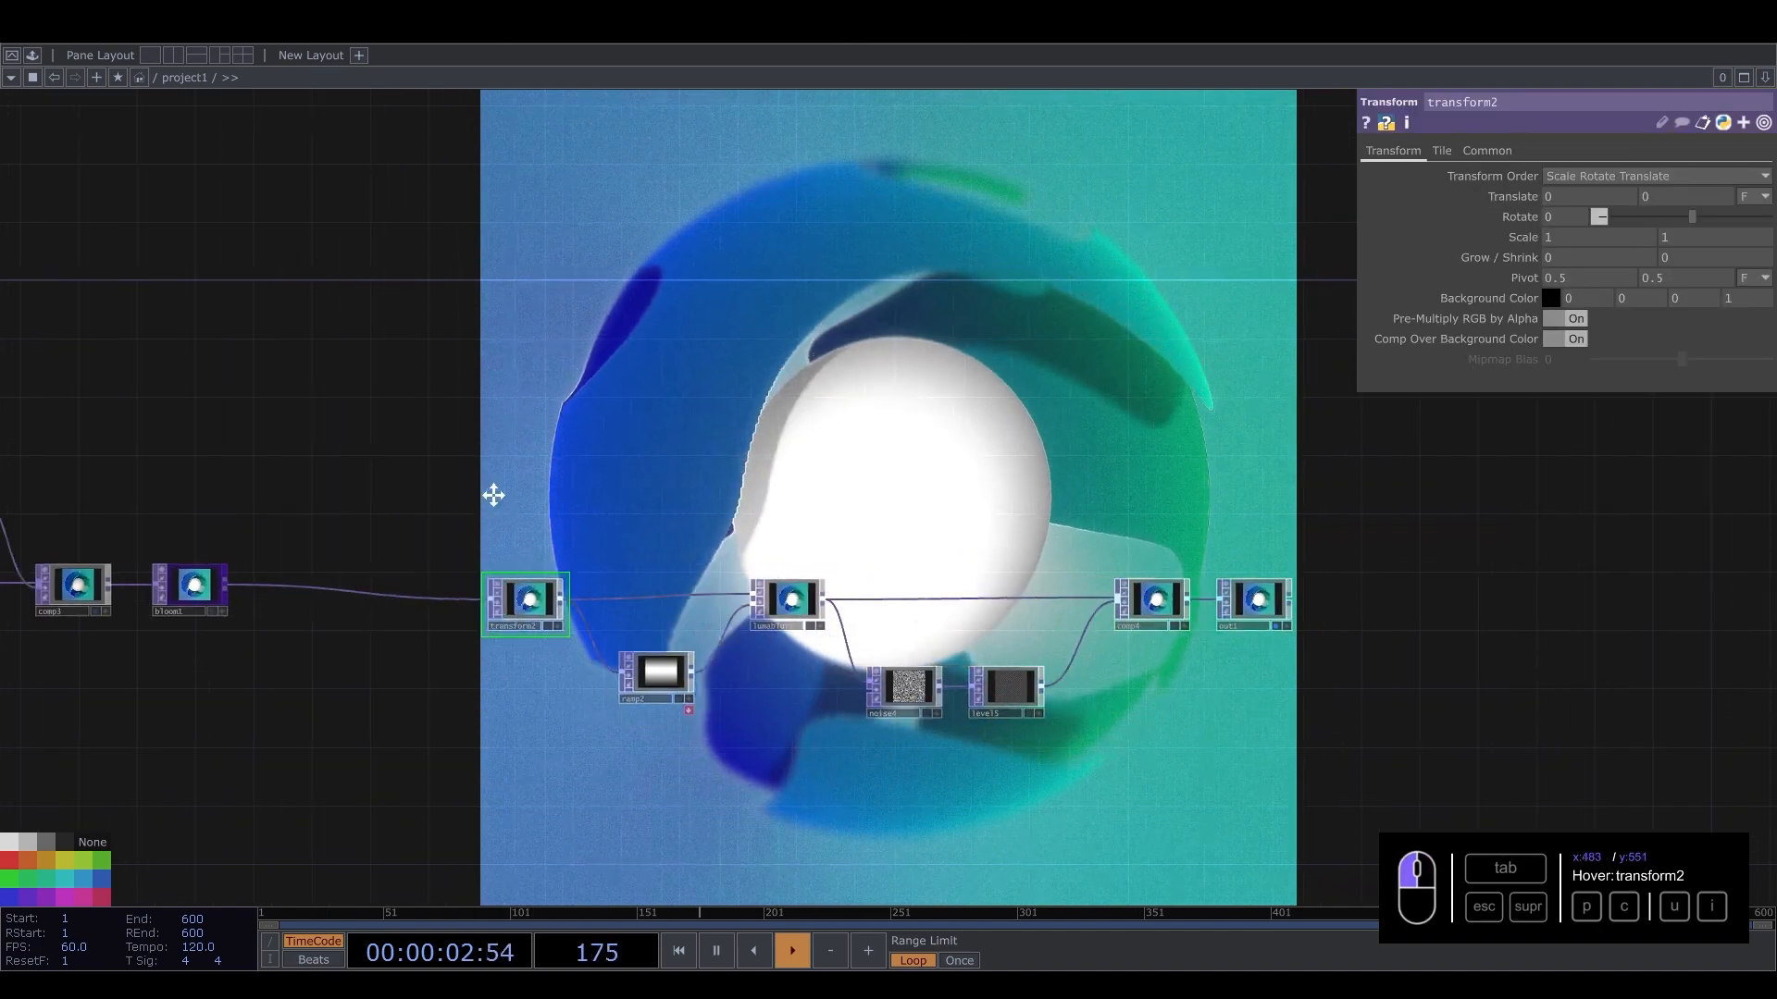
{"action": "right_click", "coordinate": [492, 585]}
{"action": "left_click", "coordinate": [525, 567]}
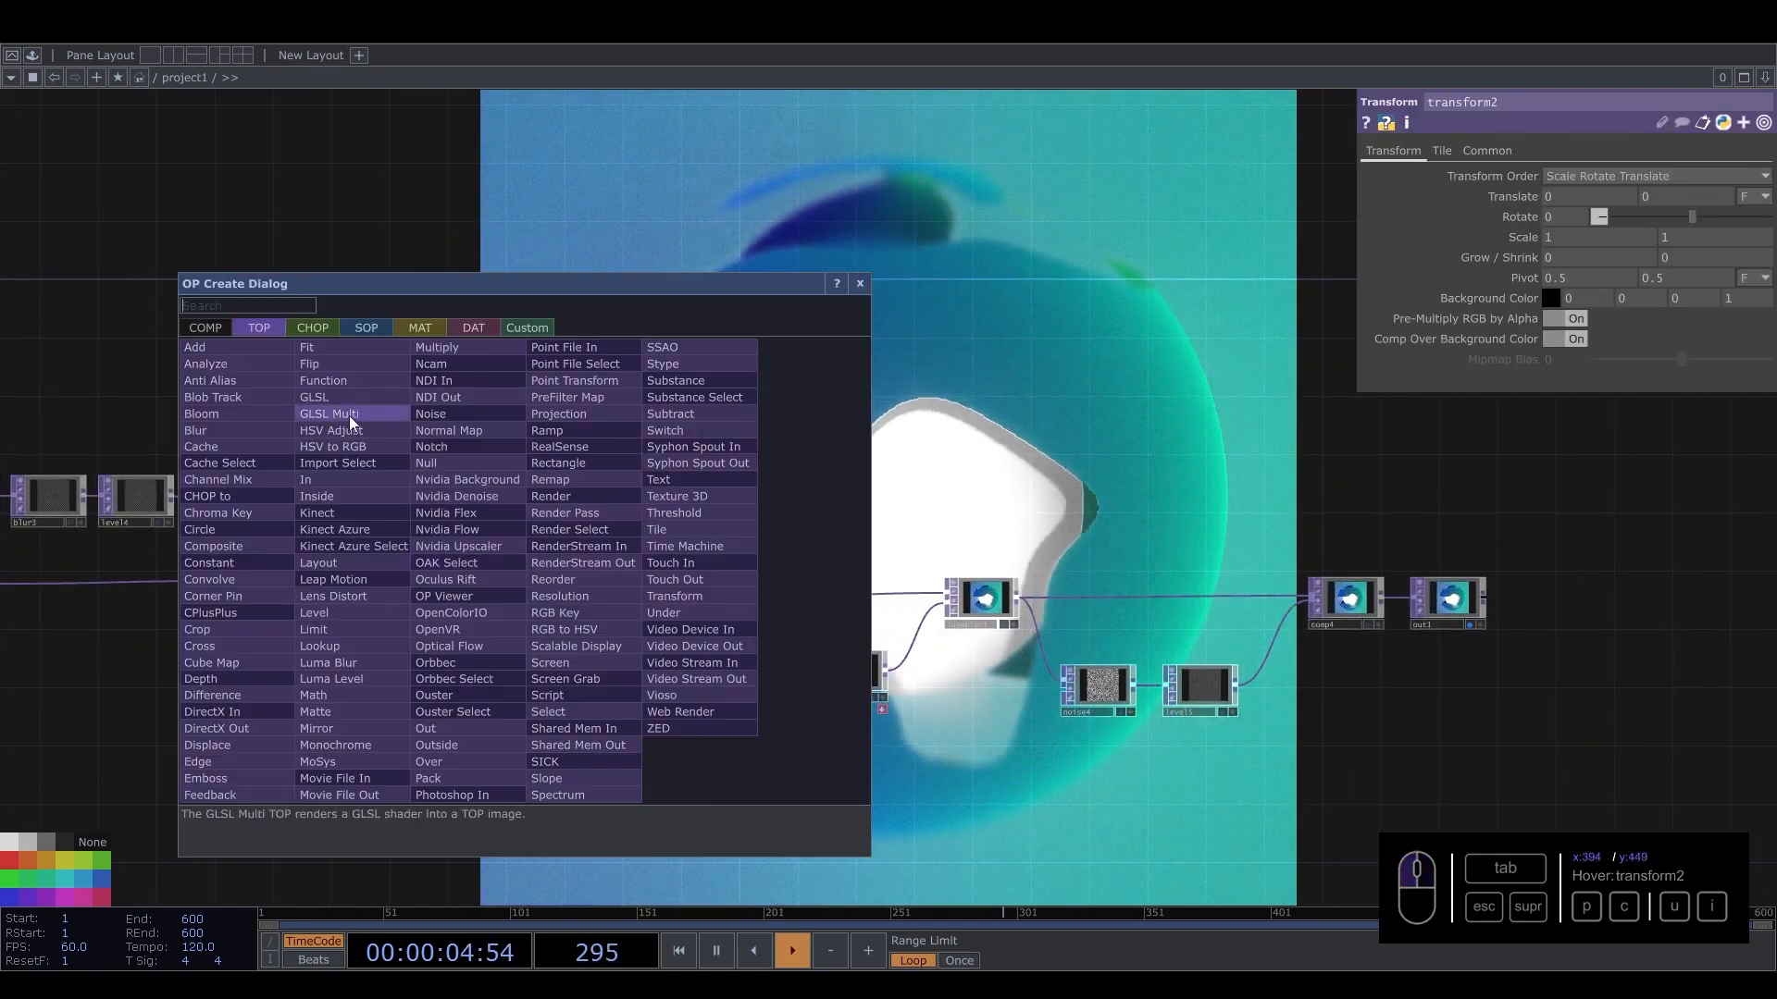
{"action": "left_click", "coordinate": [358, 431]}
{"action": "left_click", "coordinate": [510, 583]}
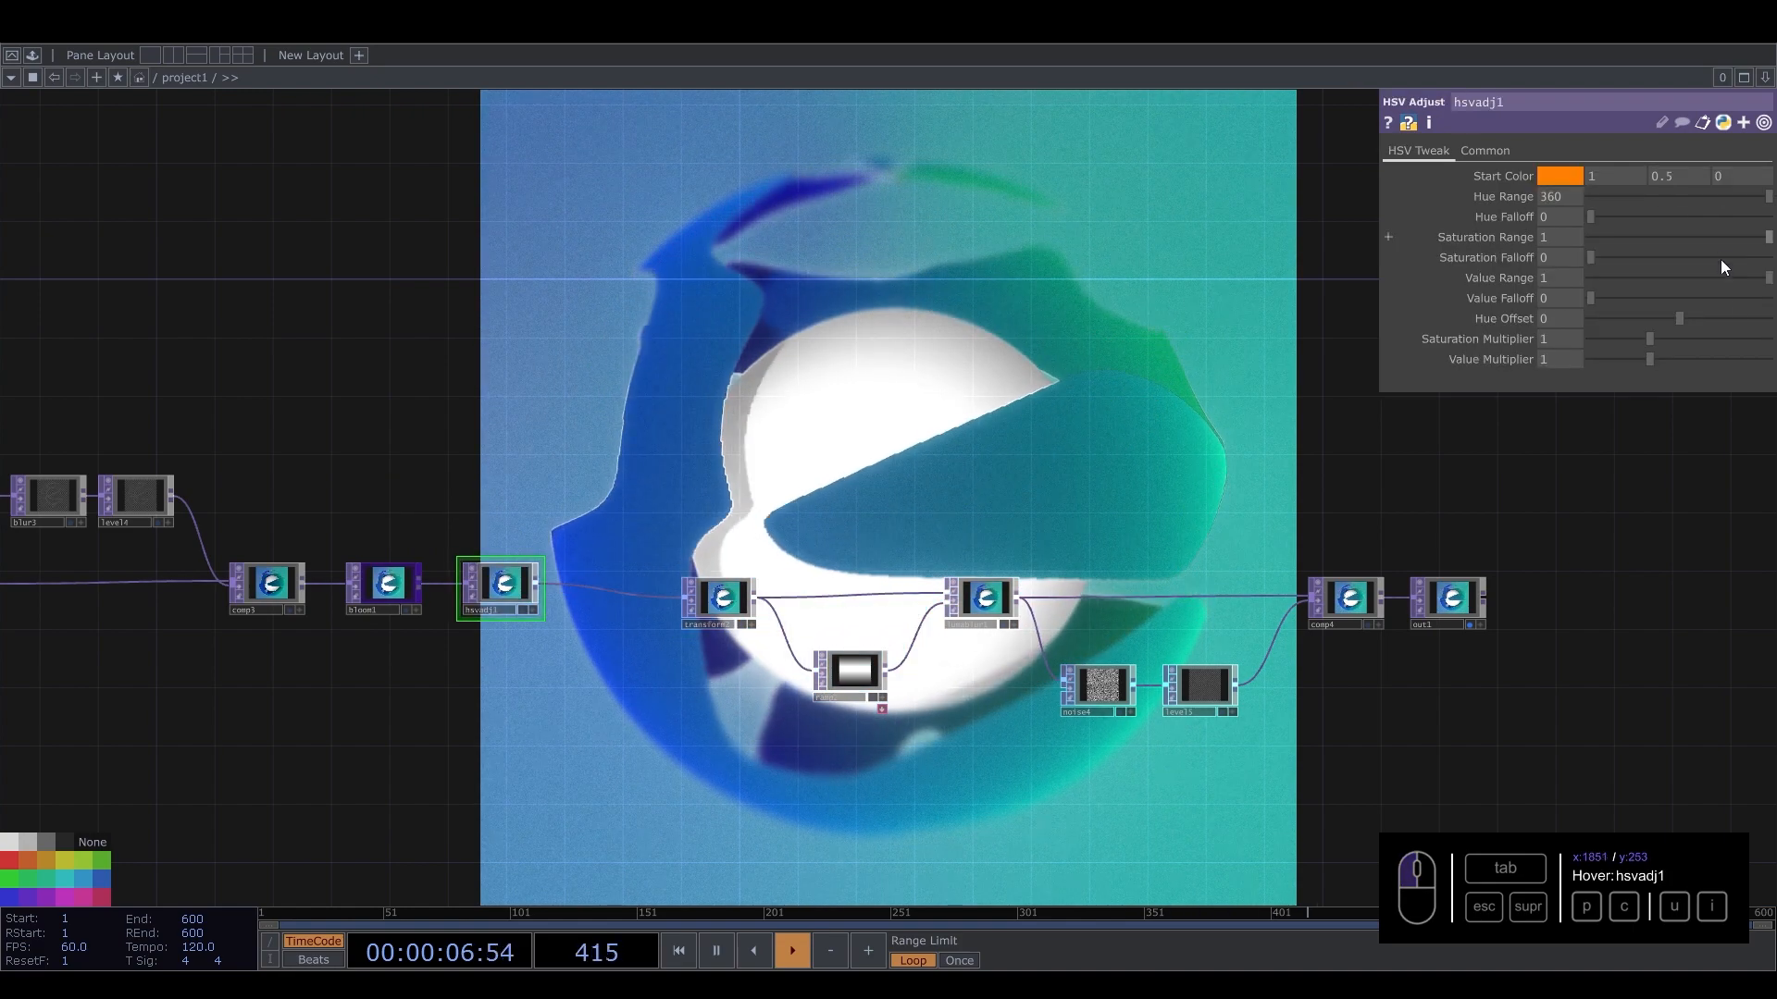
{"action": "left_click_drag", "start_coordinate": [1652, 346], "coordinate": [1677, 319]}
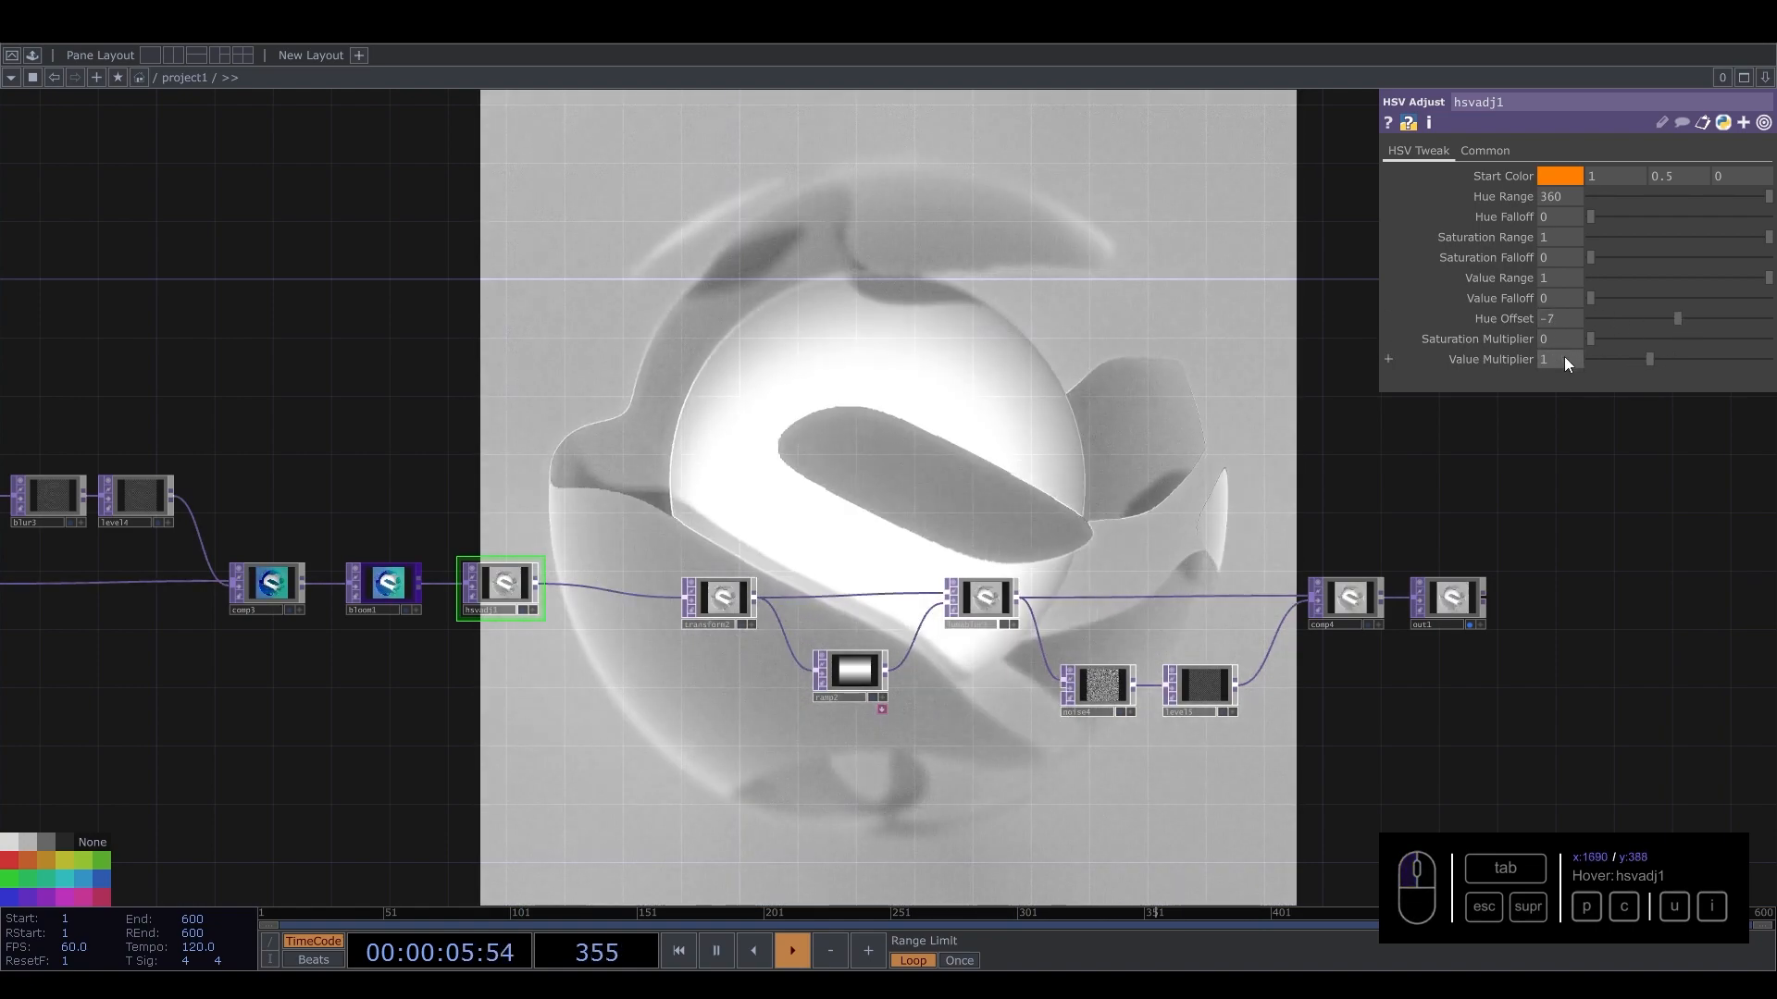
Adjust hsvadj1 back to color: Hue Offset 0, Value Multiplier 1, and Saturation Multiplier 1.16.
{"action": "left_click", "coordinate": [1562, 340]}
{"action": "type", "text": "1"}
{"action": "left_click_drag", "start_coordinate": [1341, 330], "coordinate": [1351, 328]}
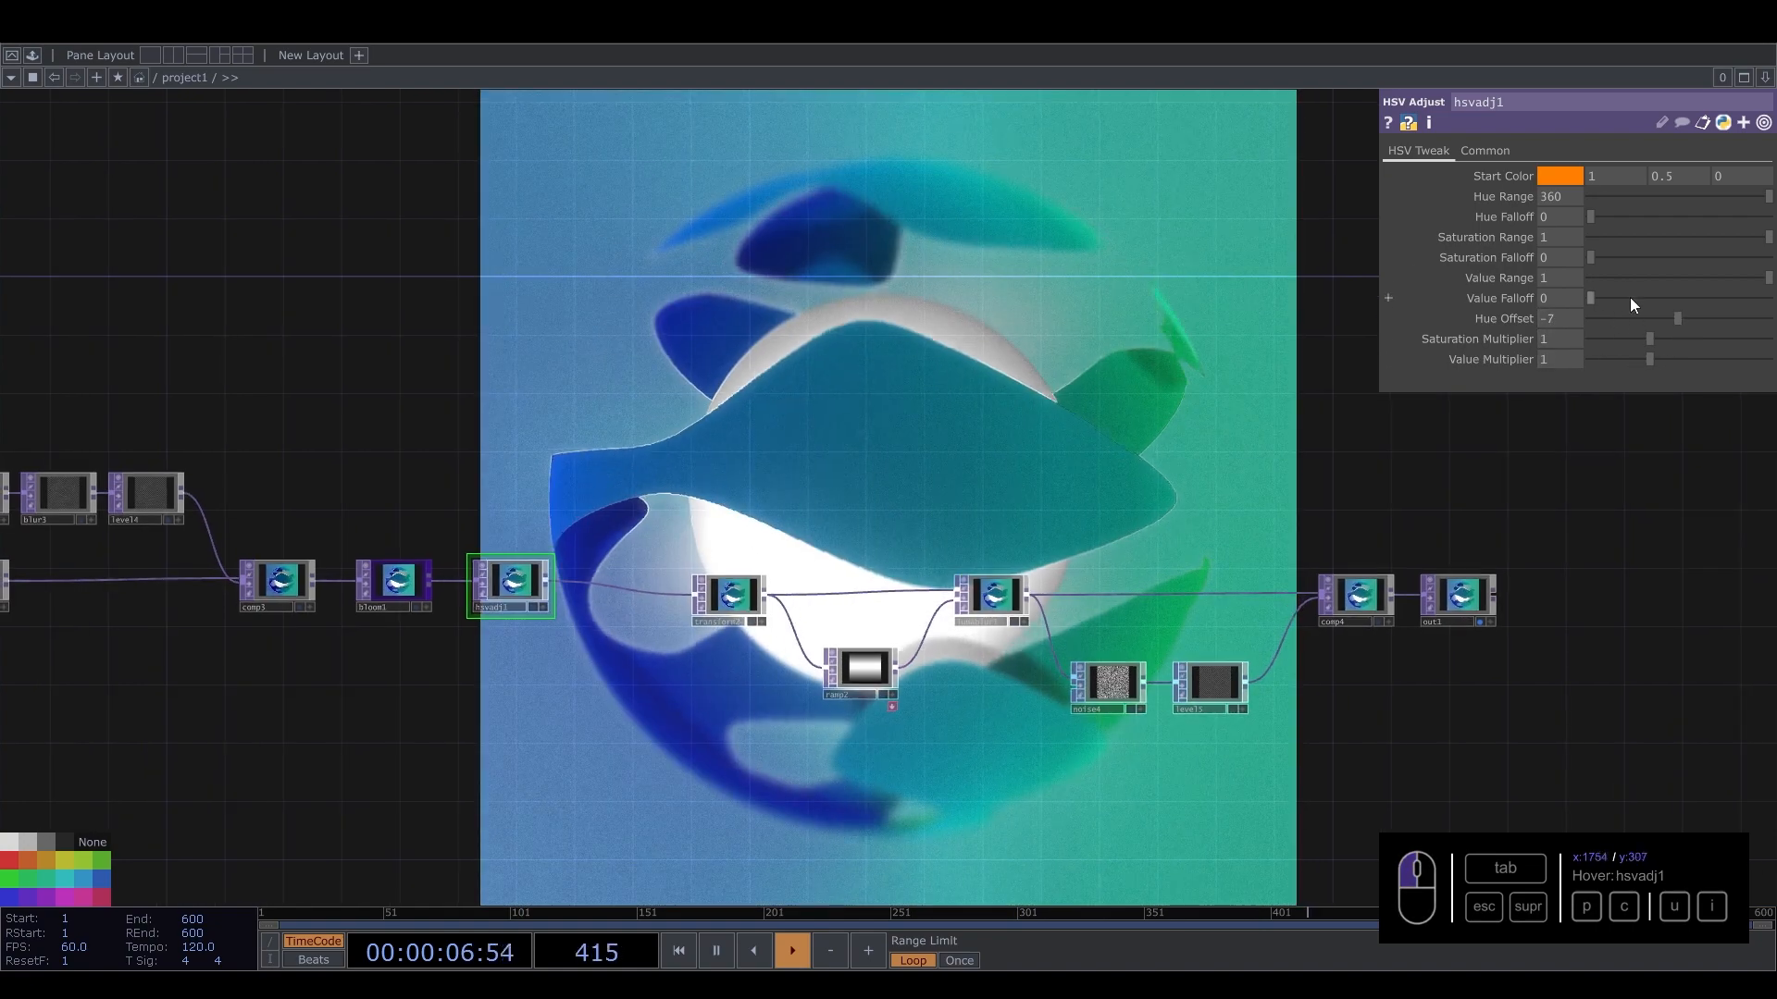
{"action": "left_click_drag", "start_coordinate": [1676, 318], "coordinate": [1102, 297]}
{"action": "key", "text": "Return"}
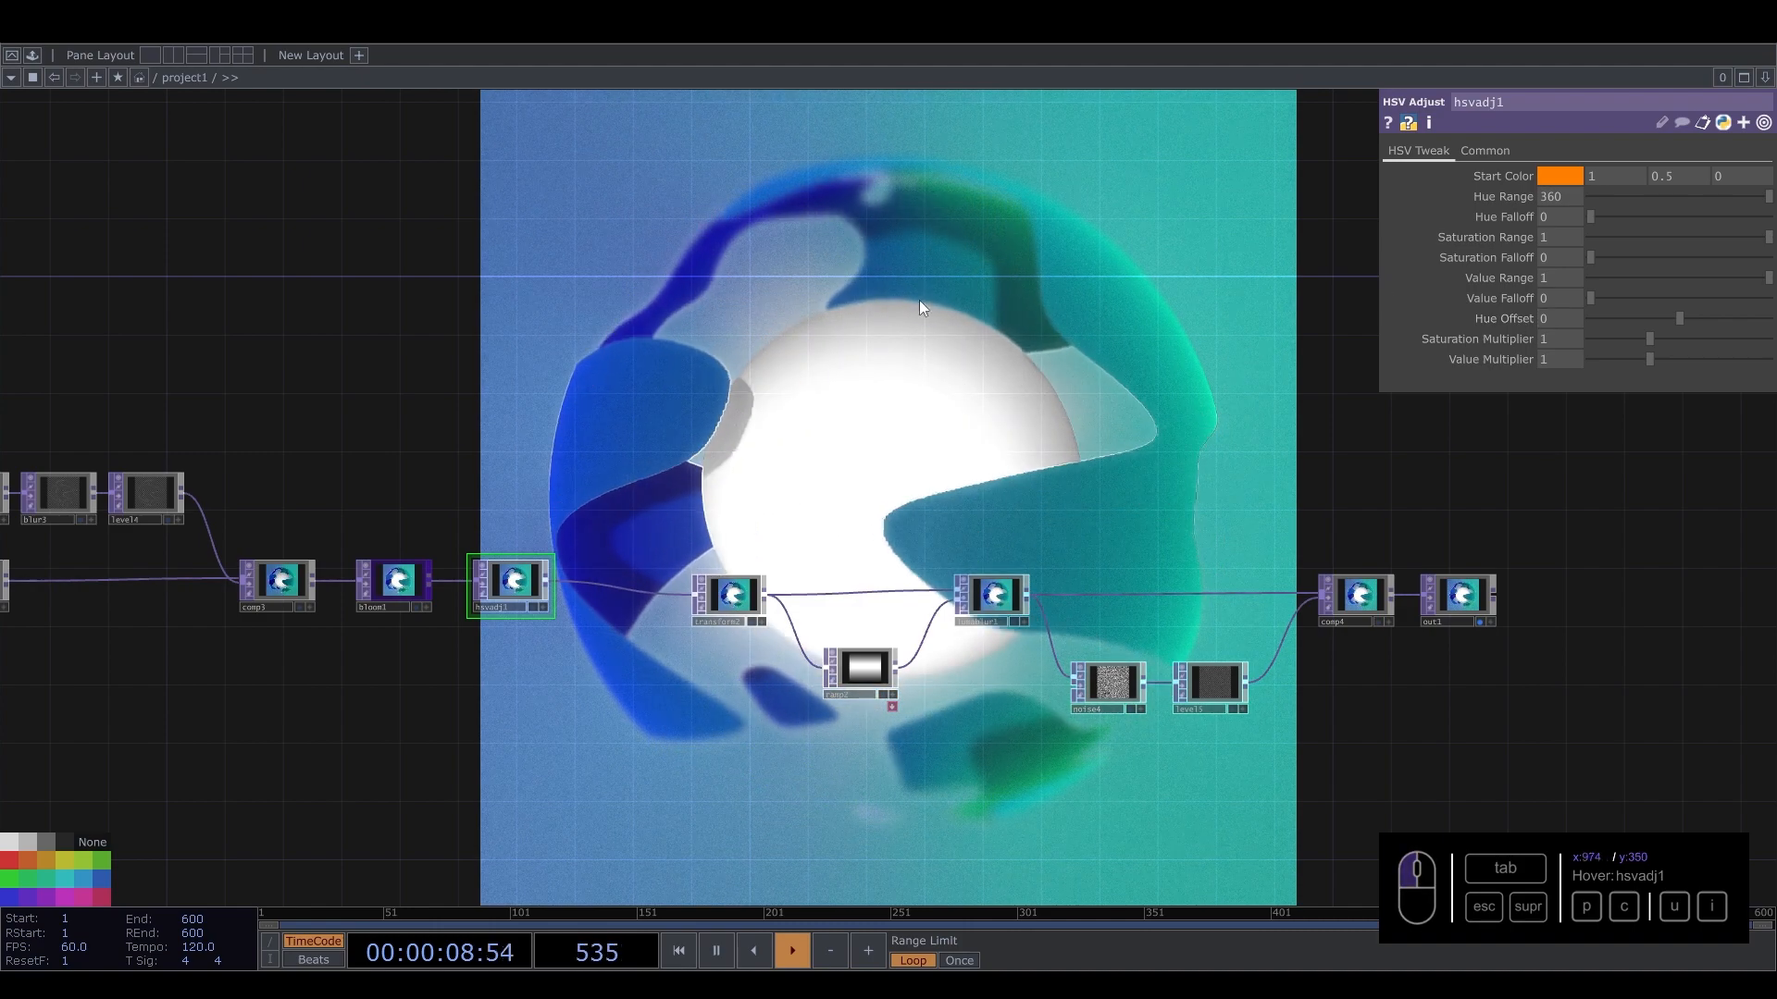
{"action": "left_click_drag", "start_coordinate": [919, 300], "coordinate": [1044, 423]}
{"action": "left_click_drag", "start_coordinate": [1651, 335], "coordinate": [1659, 344]}
Inspect light1's Shadows parameters and pan along the network toward out1.
{"action": "left_click_drag", "start_coordinate": [941, 441], "coordinate": [1529, 400]}
{"action": "left_click_drag", "start_coordinate": [135, 409], "coordinate": [1148, 341]}
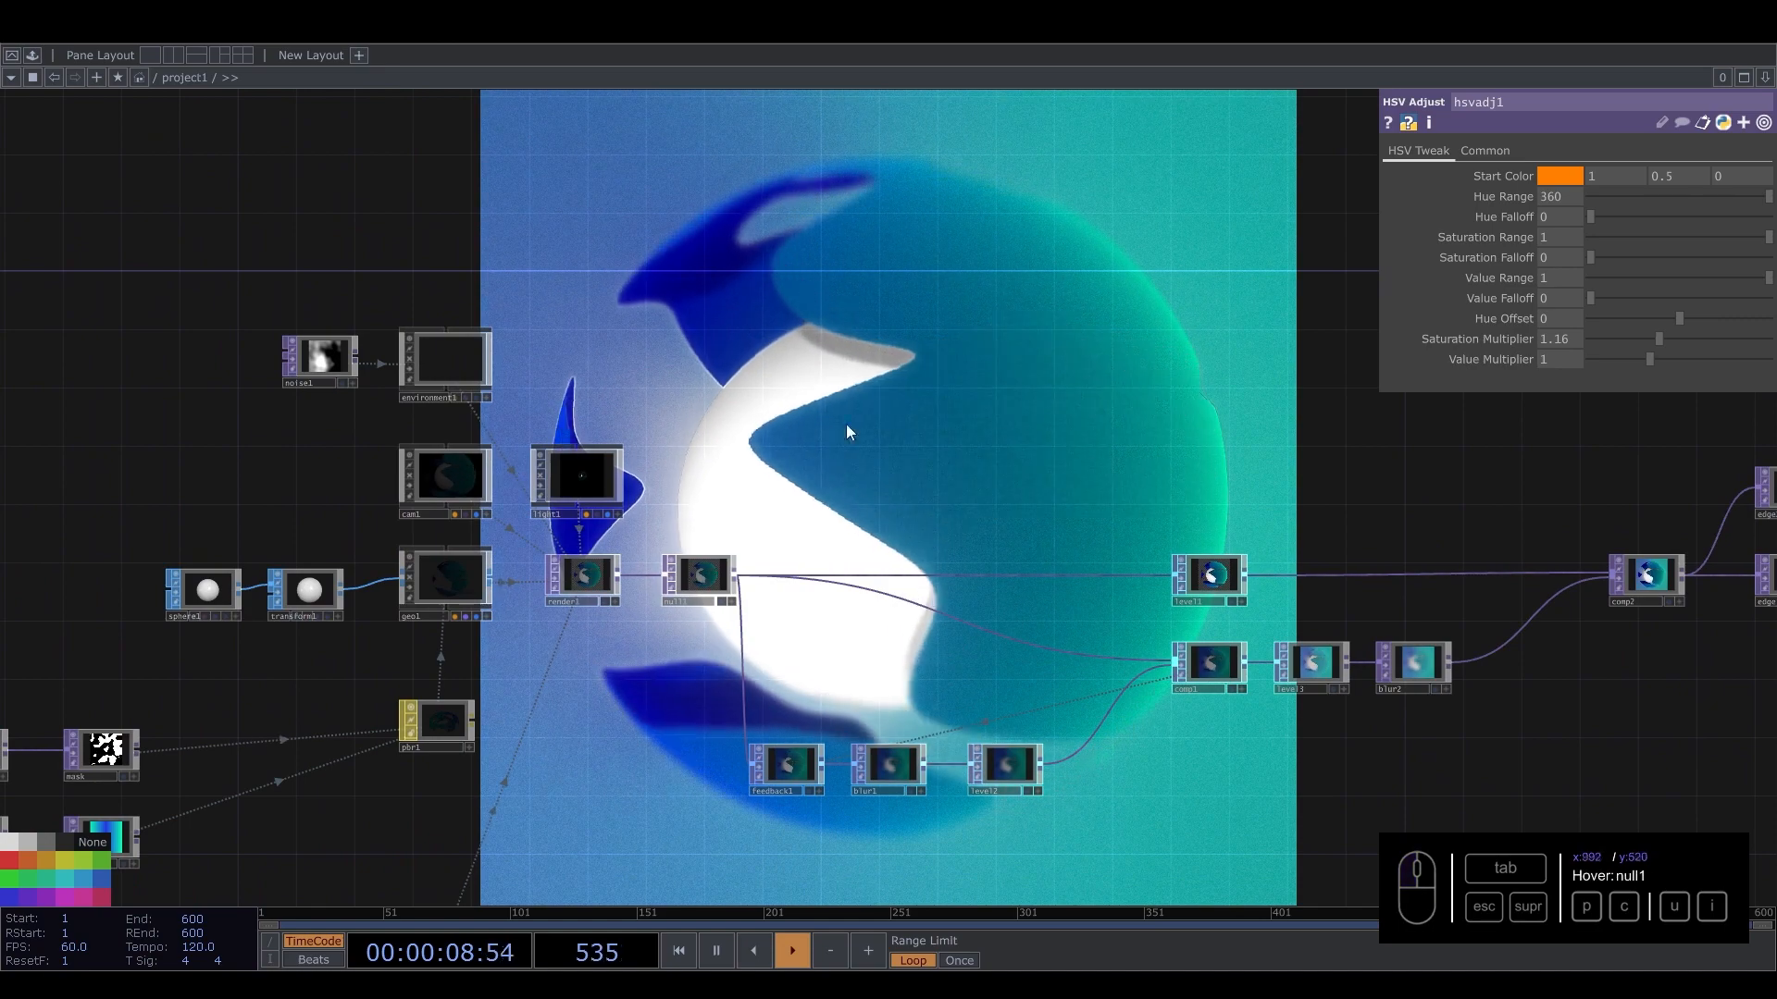
{"action": "left_click", "coordinate": [581, 472]}
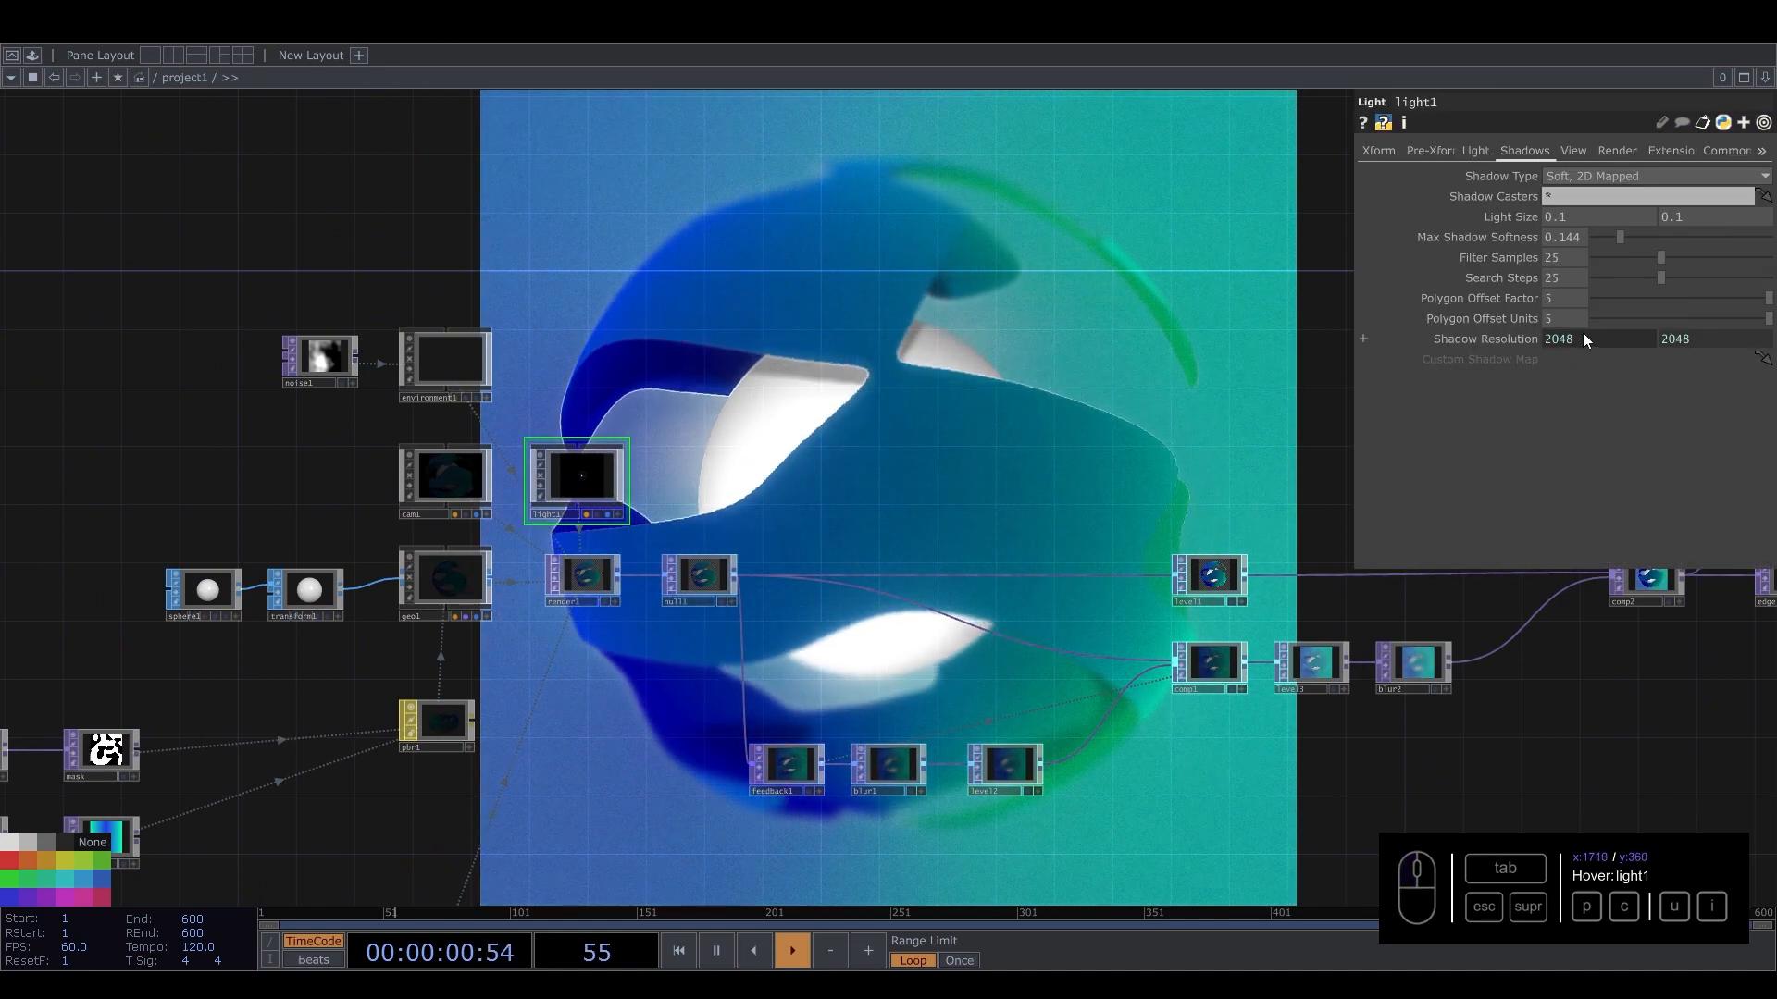
{"action": "left_click_drag", "start_coordinate": [881, 356], "coordinate": [329, 393]}
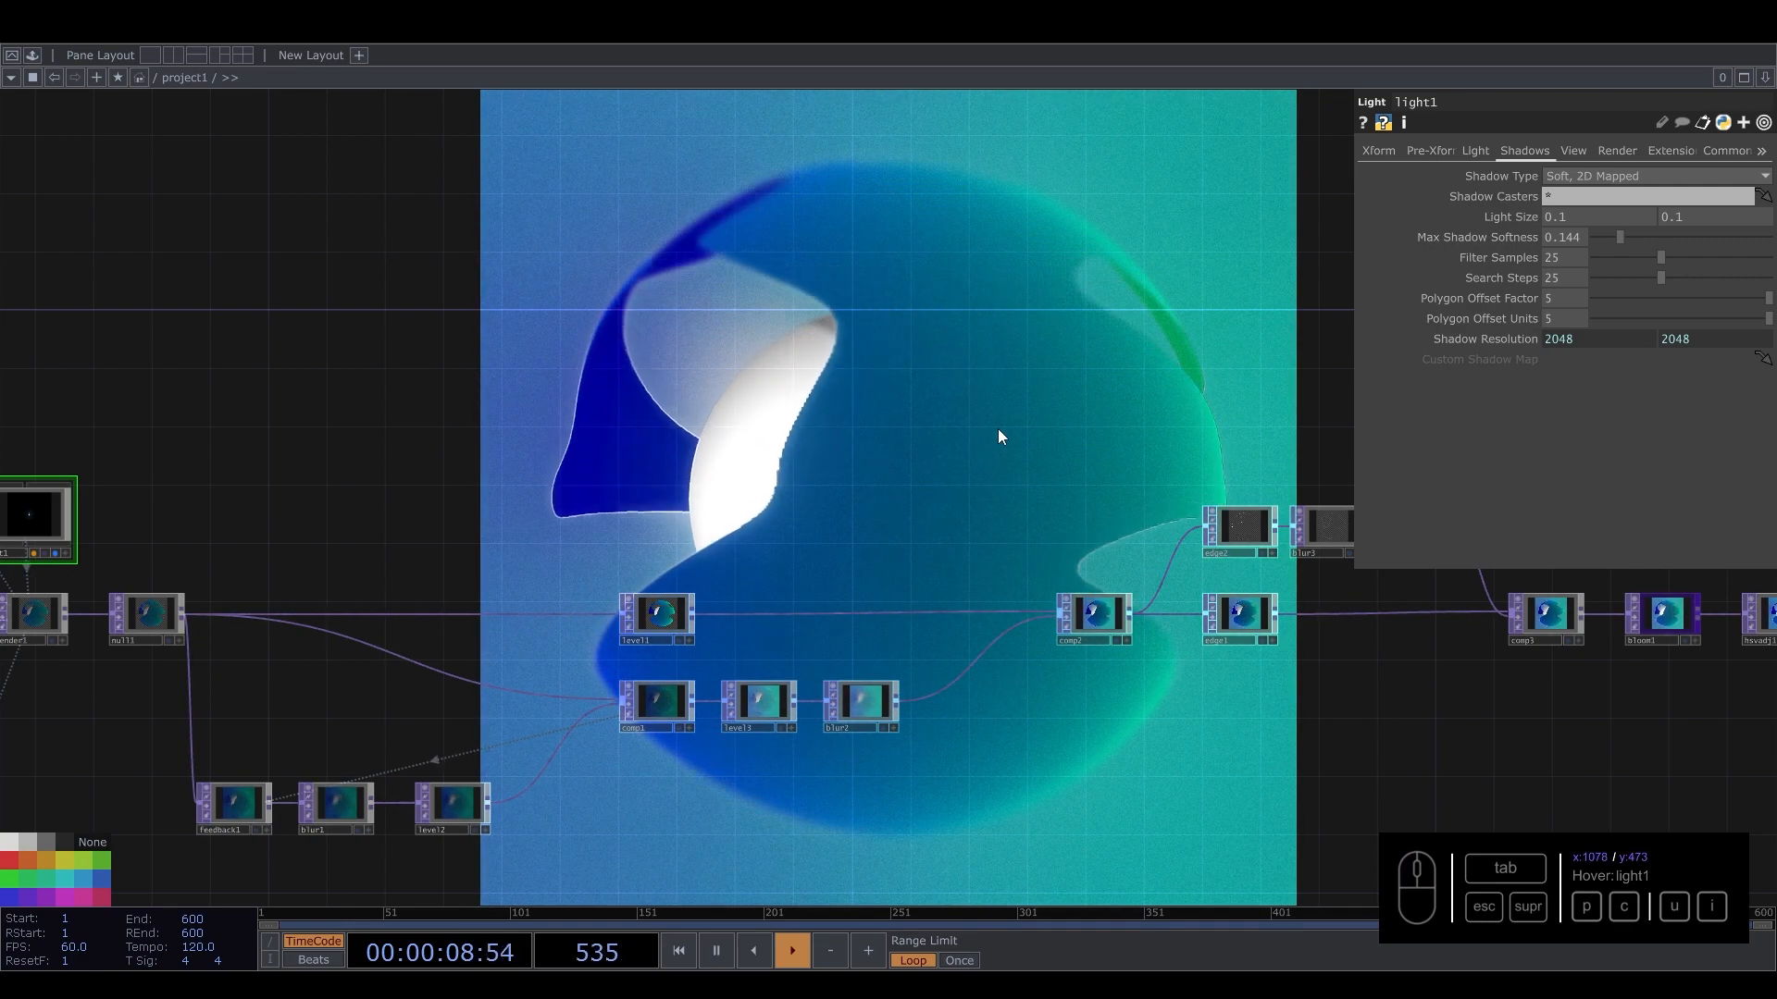
{"action": "left_click", "coordinate": [997, 430]}
{"action": "key", "text": "p"}
{"action": "left_click_drag", "start_coordinate": [835, 409], "coordinate": [1061, 263]}
{"action": "right_click_drag", "start_coordinate": [445, 600], "coordinate": [661, 696]}
{"action": "left_click_drag", "start_coordinate": [670, 666], "coordinate": [731, 622]}
{"action": "scroll", "coordinate": [1127, 655], "scroll_direction": "right", "scroll_amount": 15}
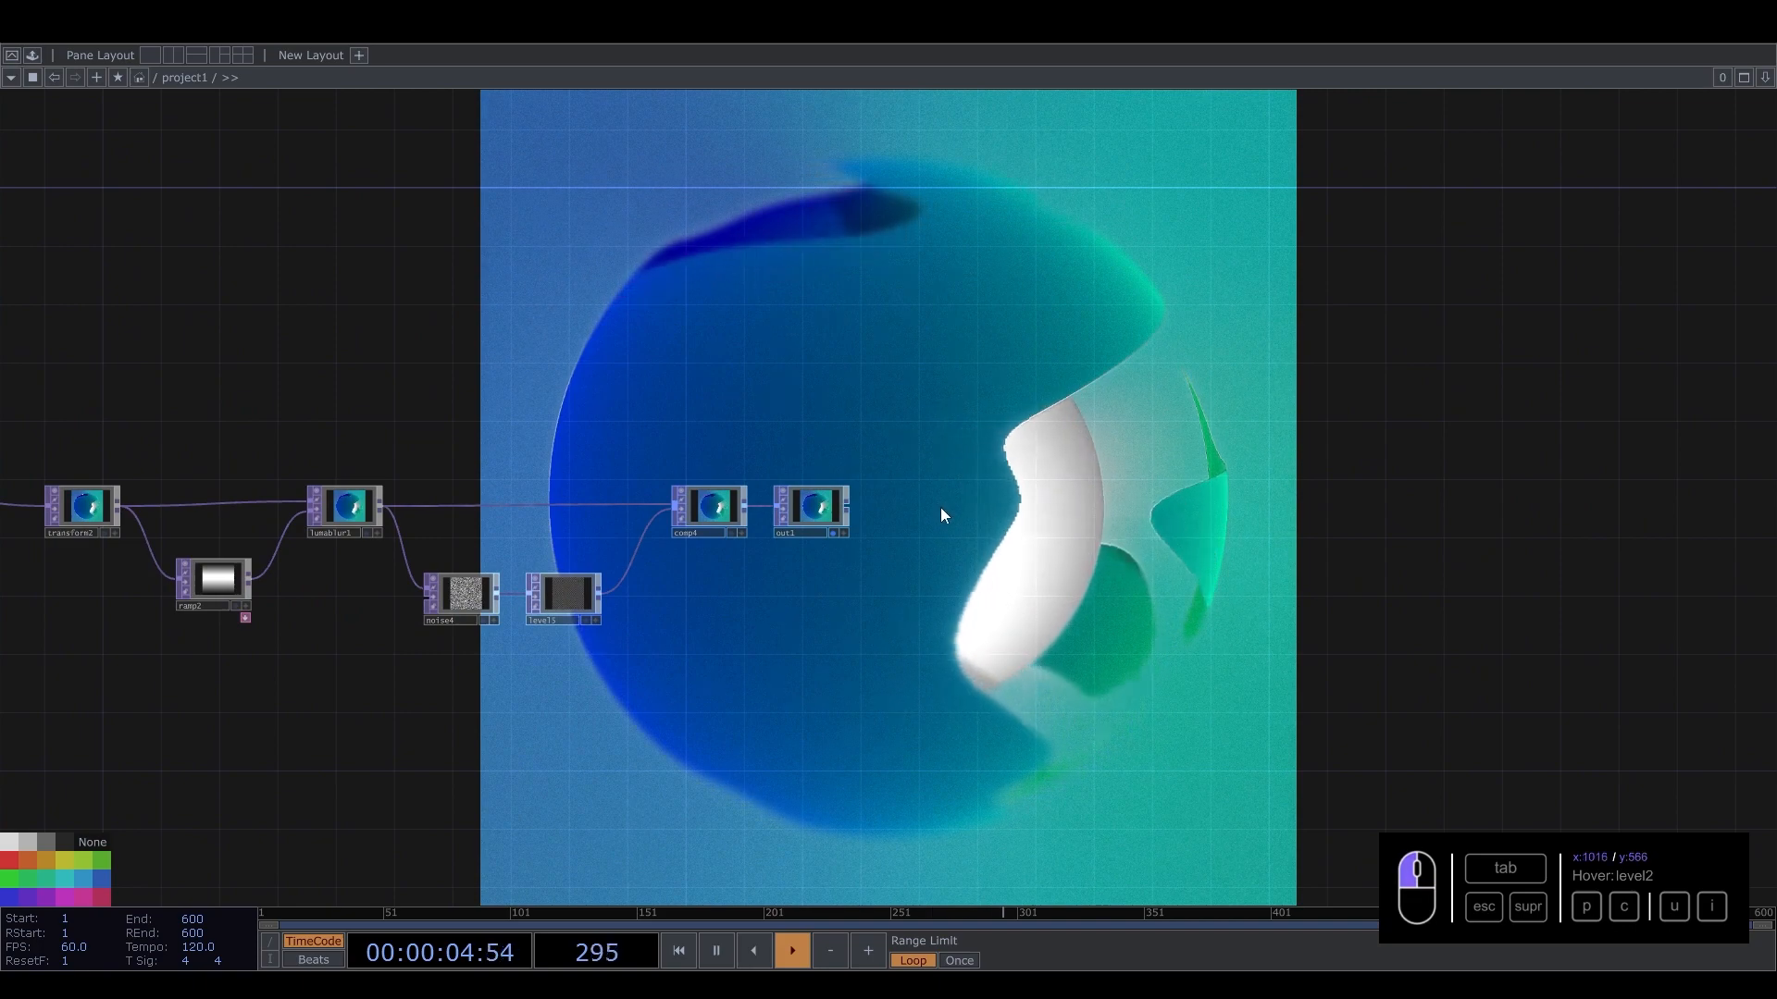
Add an Nvidia Upscaler TOP beside out1 and connect out1 into it.
{"action": "key", "text": "Tab"}
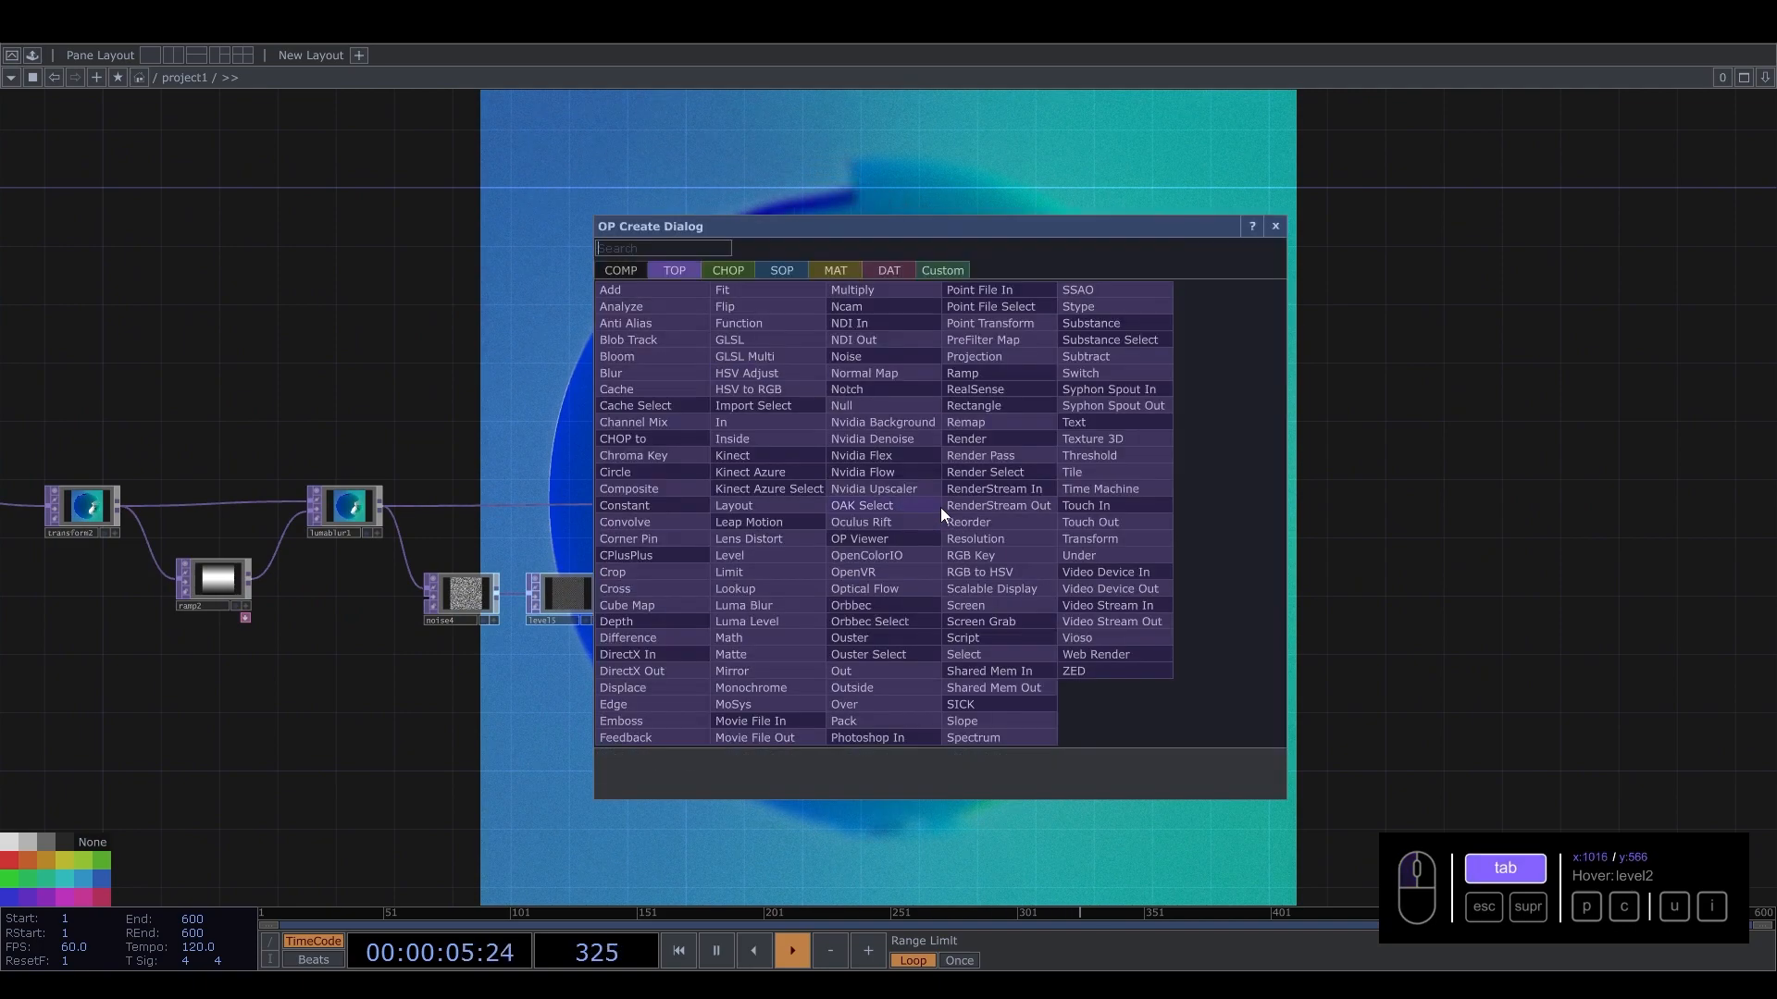
{"action": "left_click", "coordinate": [857, 490]}
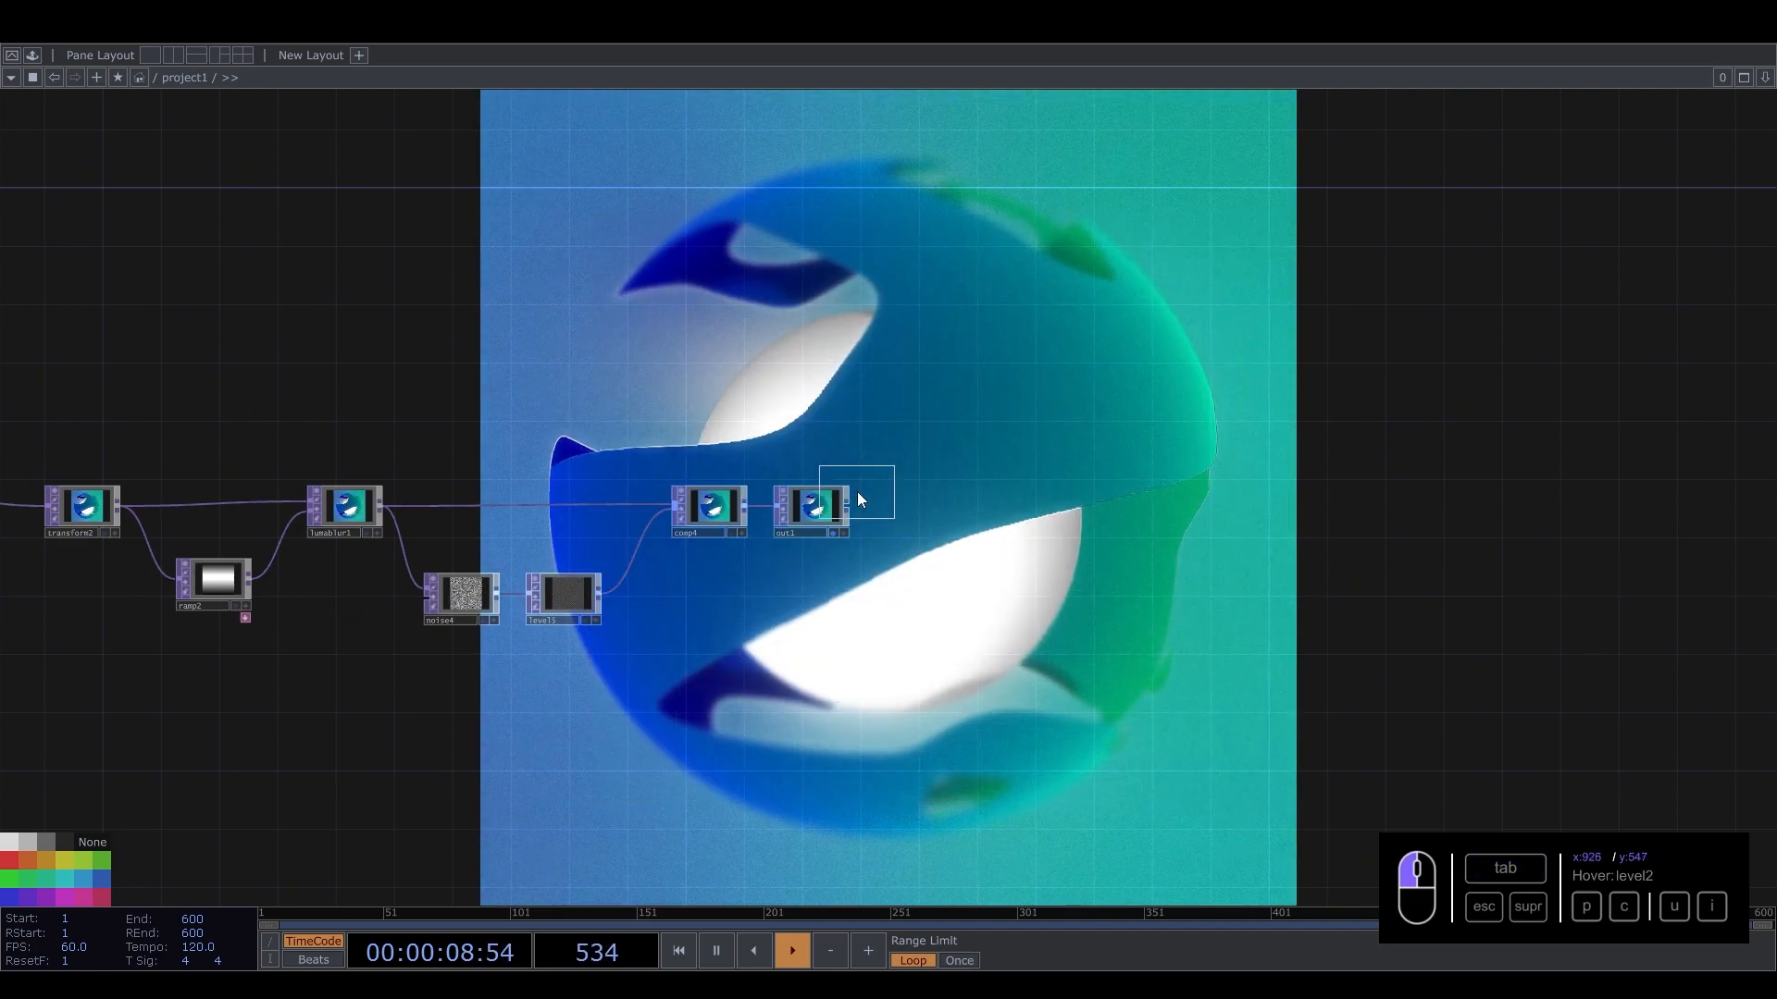
{"action": "left_click", "coordinate": [977, 500]}
{"action": "scroll", "coordinate": [1002, 508], "scroll_direction": "up", "scroll_amount": 4}
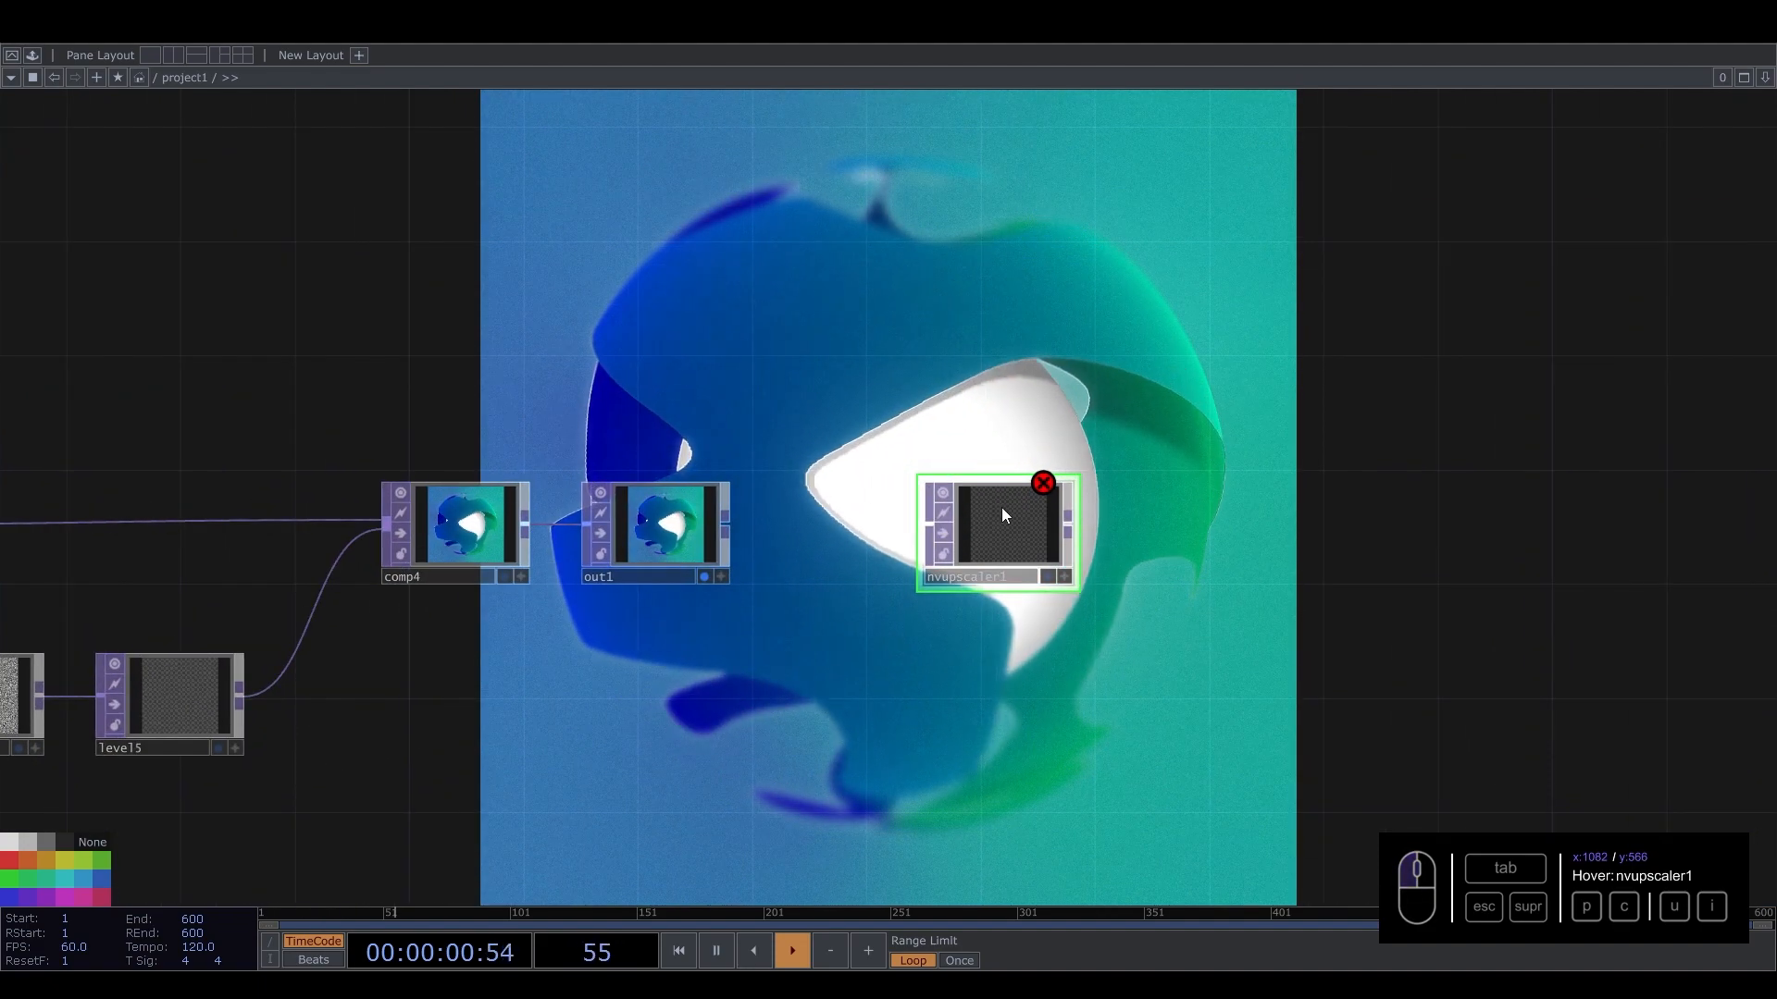
{"action": "key", "text": "p"}
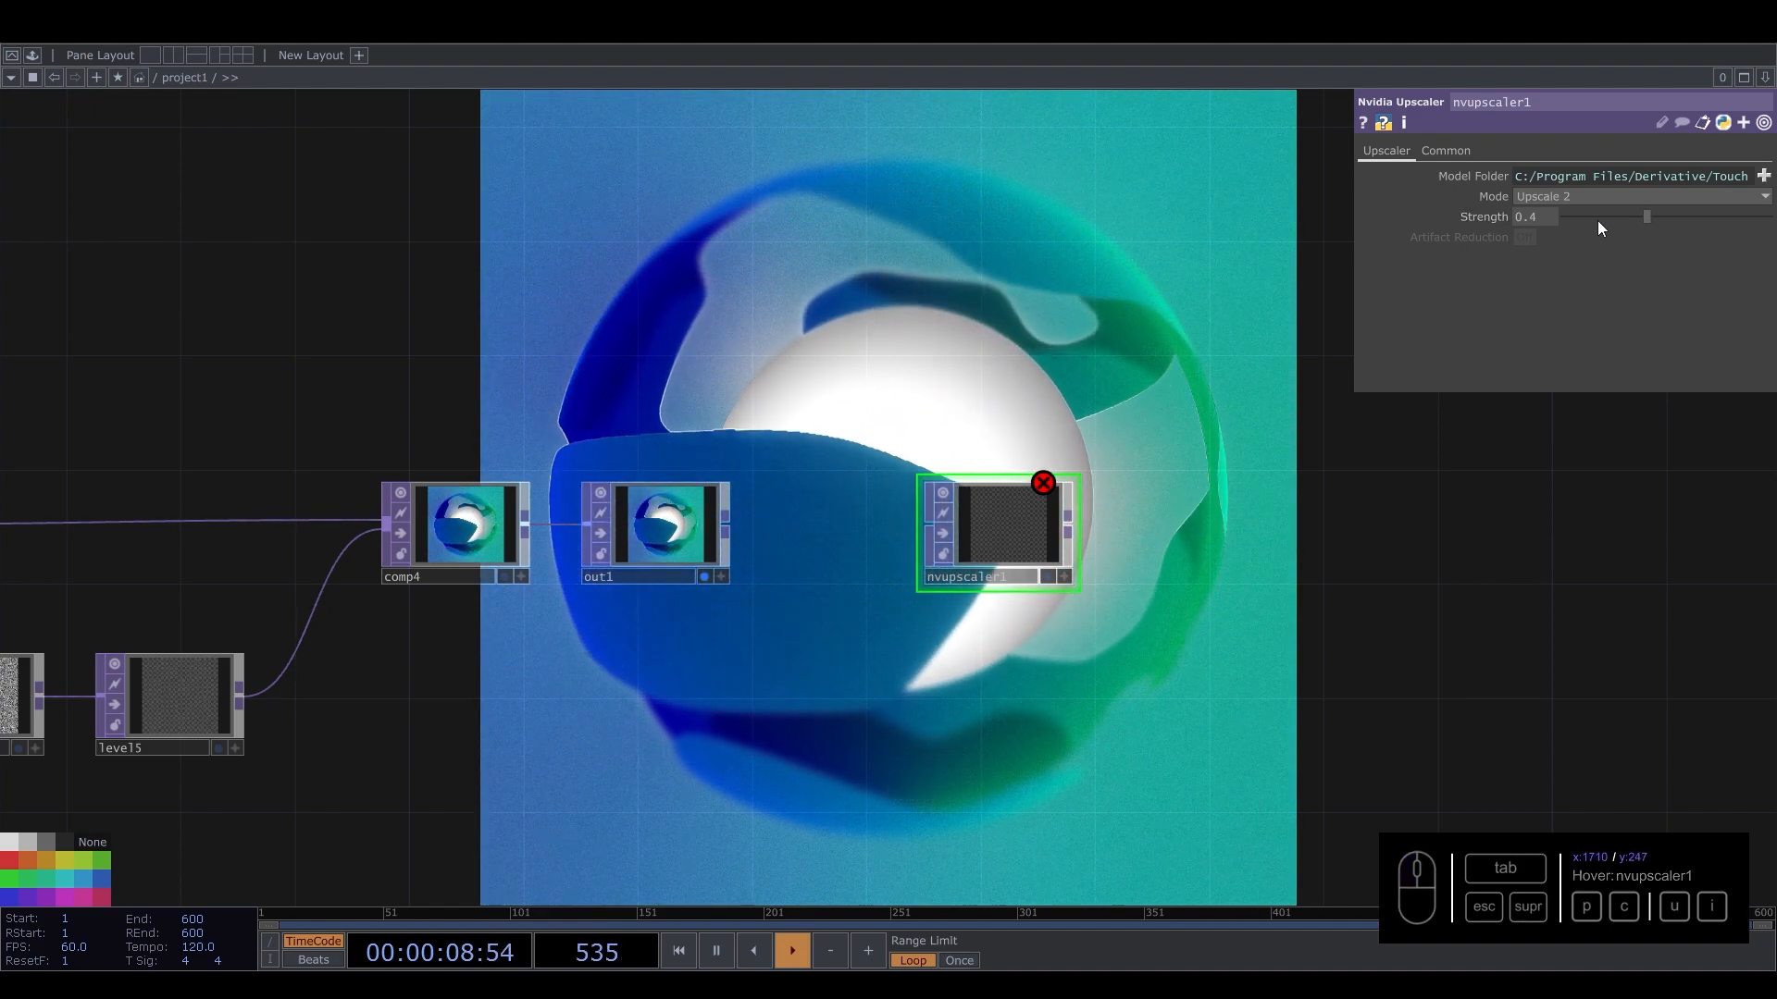
{"action": "left_click_drag", "start_coordinate": [725, 524], "coordinate": [901, 520]}
Inspect nvupscaler1's info and Mode options, then delete the upscaler.
{"action": "scroll", "coordinate": [985, 531], "scroll_direction": "up", "scroll_amount": 4}
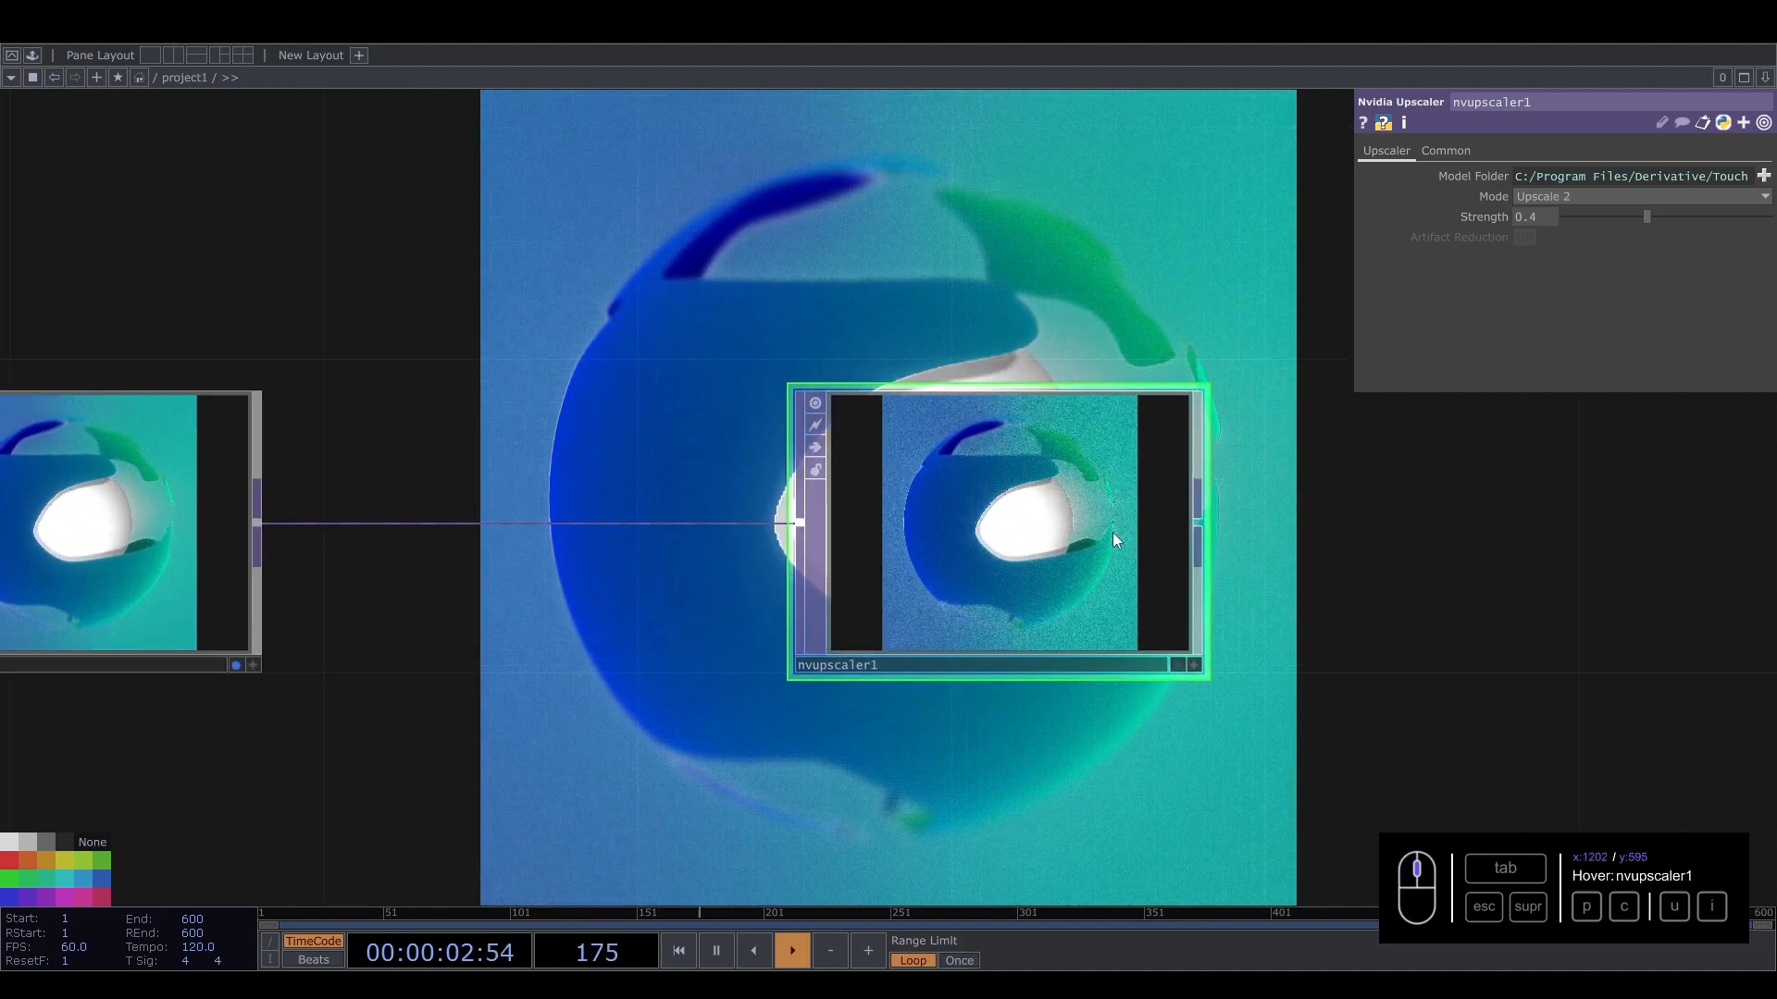
{"action": "scroll", "coordinate": [1114, 541], "scroll_direction": "up", "scroll_amount": 3}
{"action": "middle_click", "coordinate": [1056, 537]}
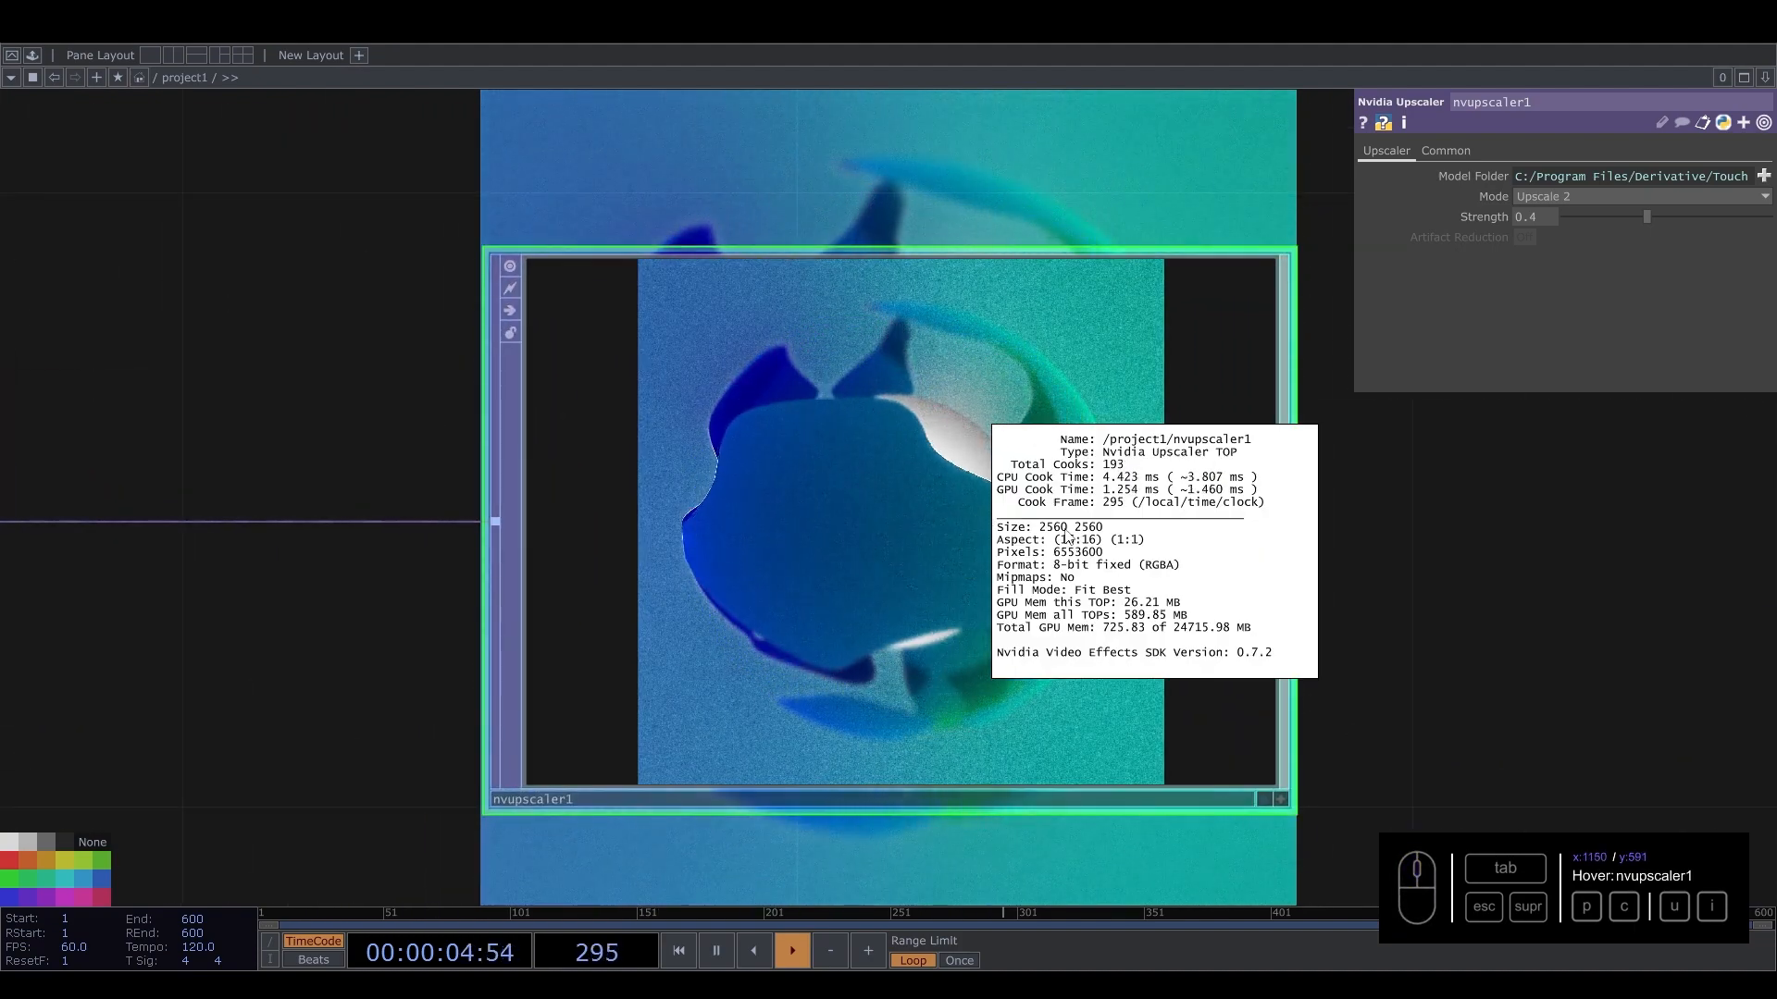
{"action": "scroll", "coordinate": [928, 488], "scroll_direction": "up", "scroll_amount": 8}
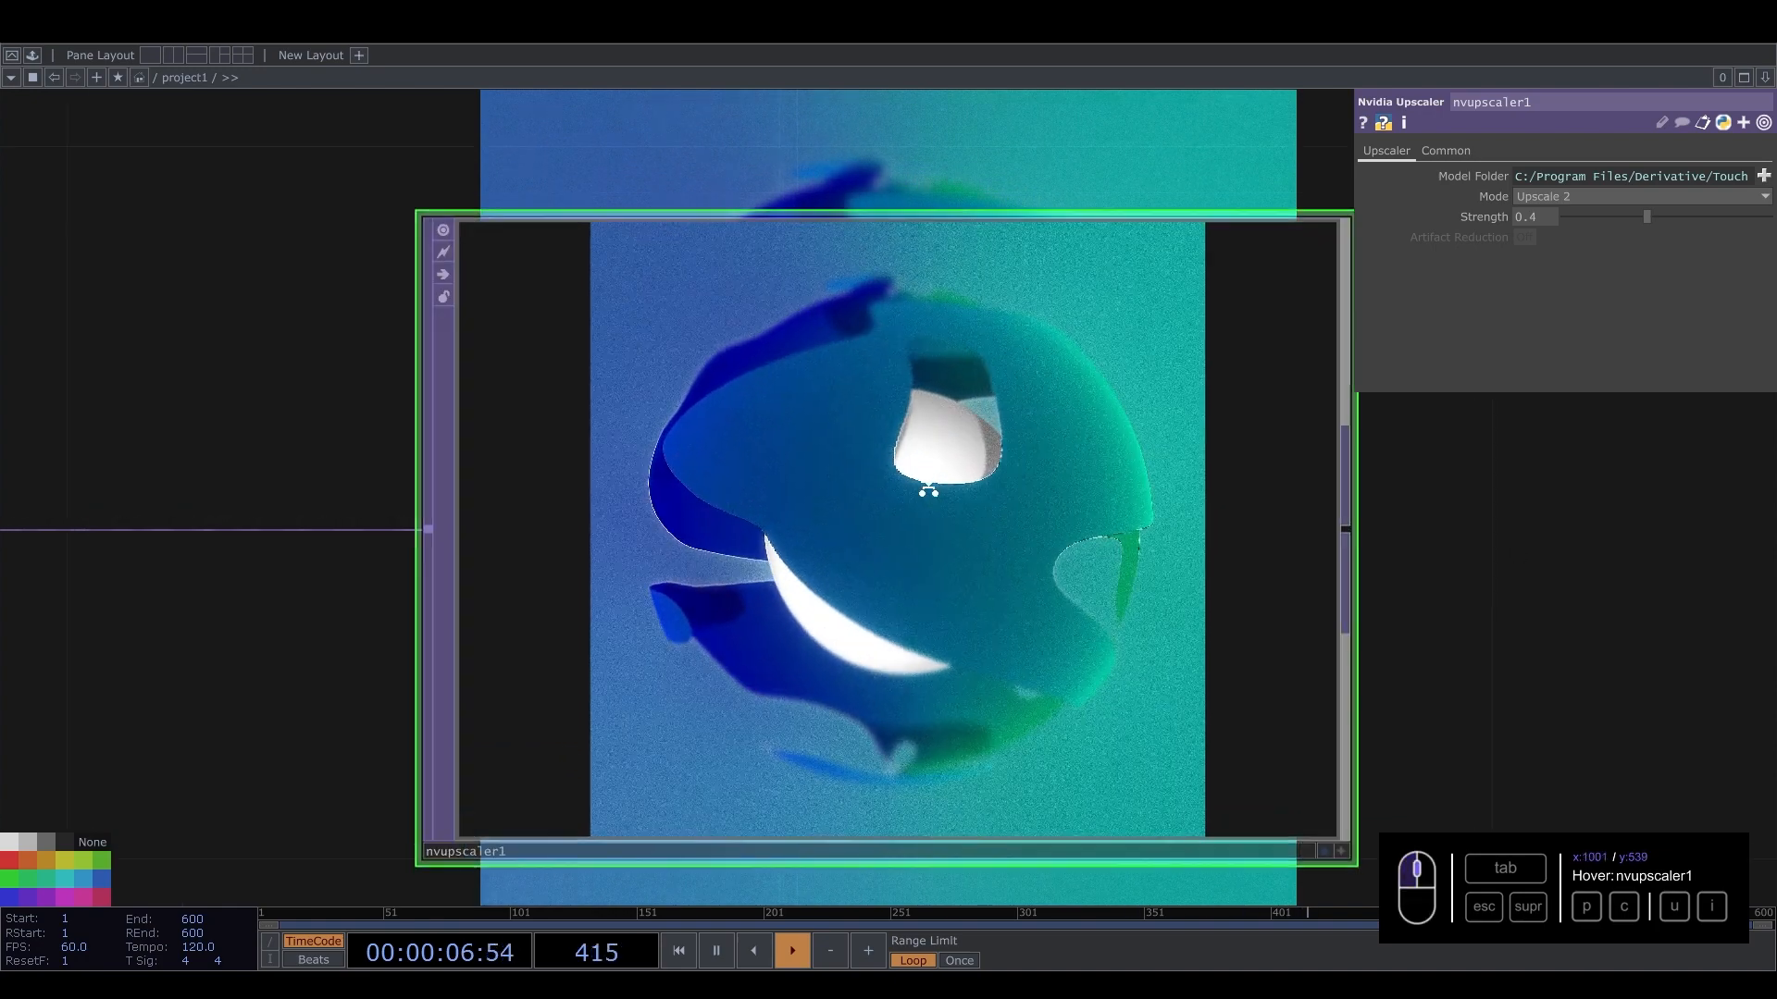
{"action": "scroll", "coordinate": [930, 483], "scroll_direction": "down", "scroll_amount": 6}
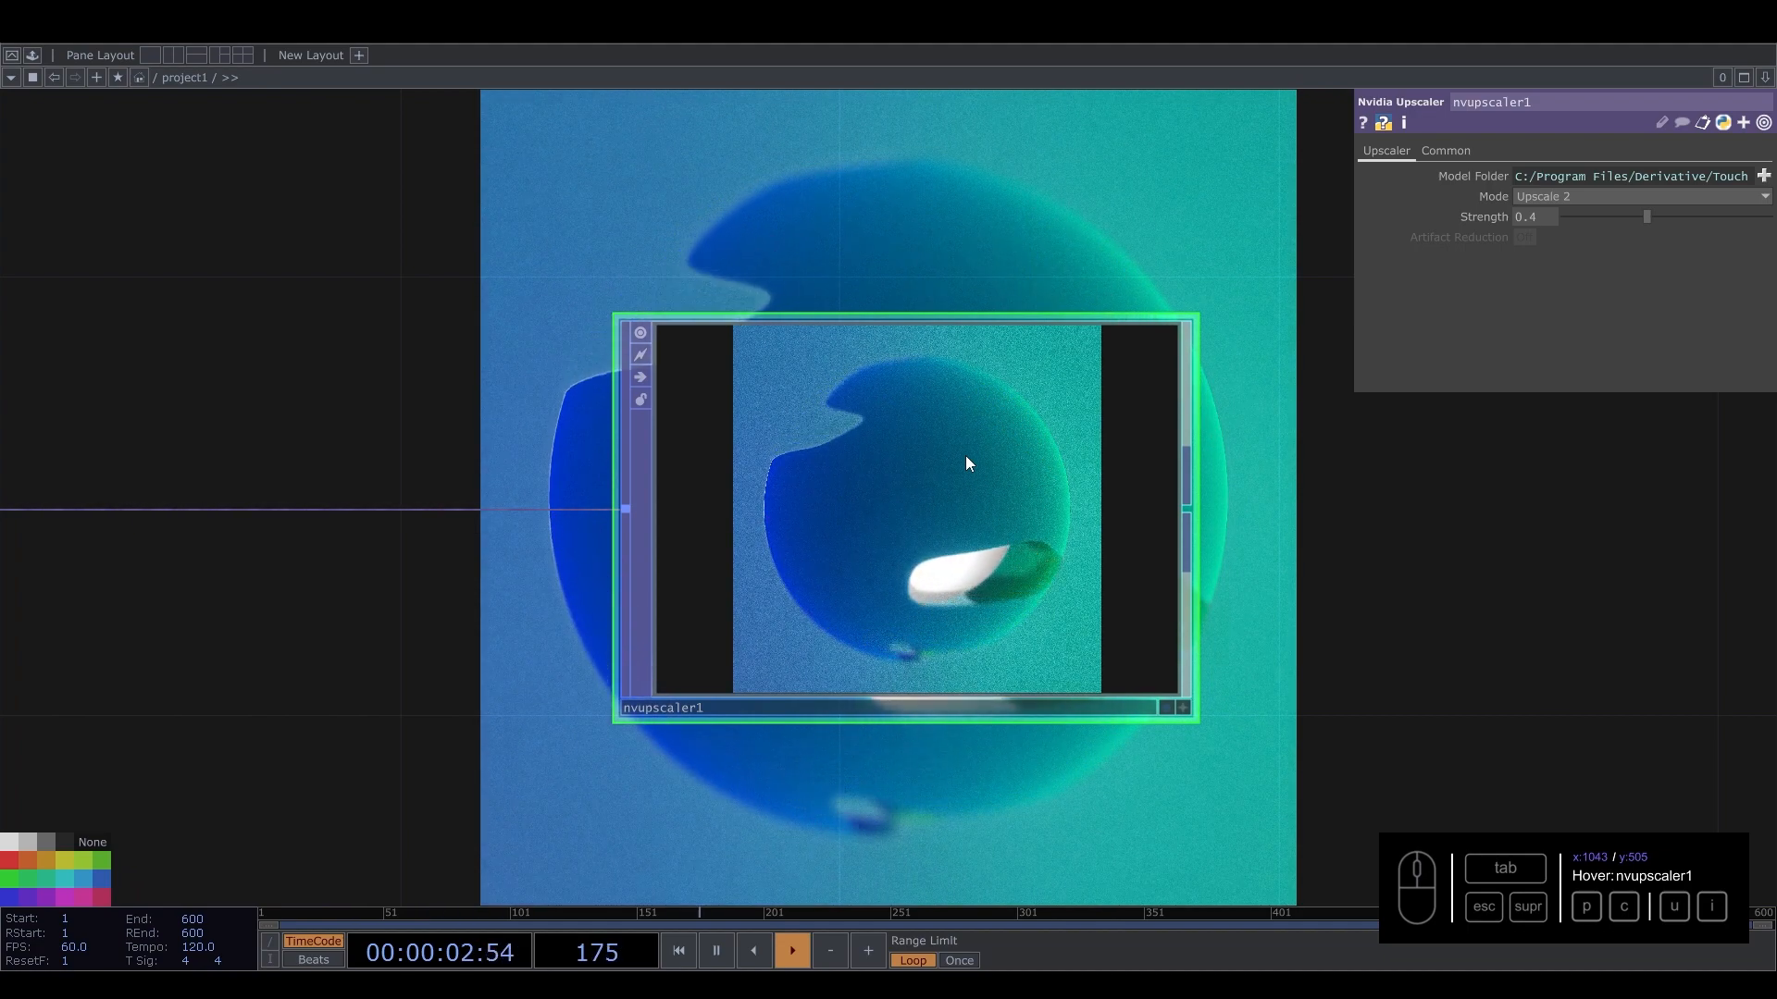
{"action": "left_click", "coordinate": [1558, 193]}
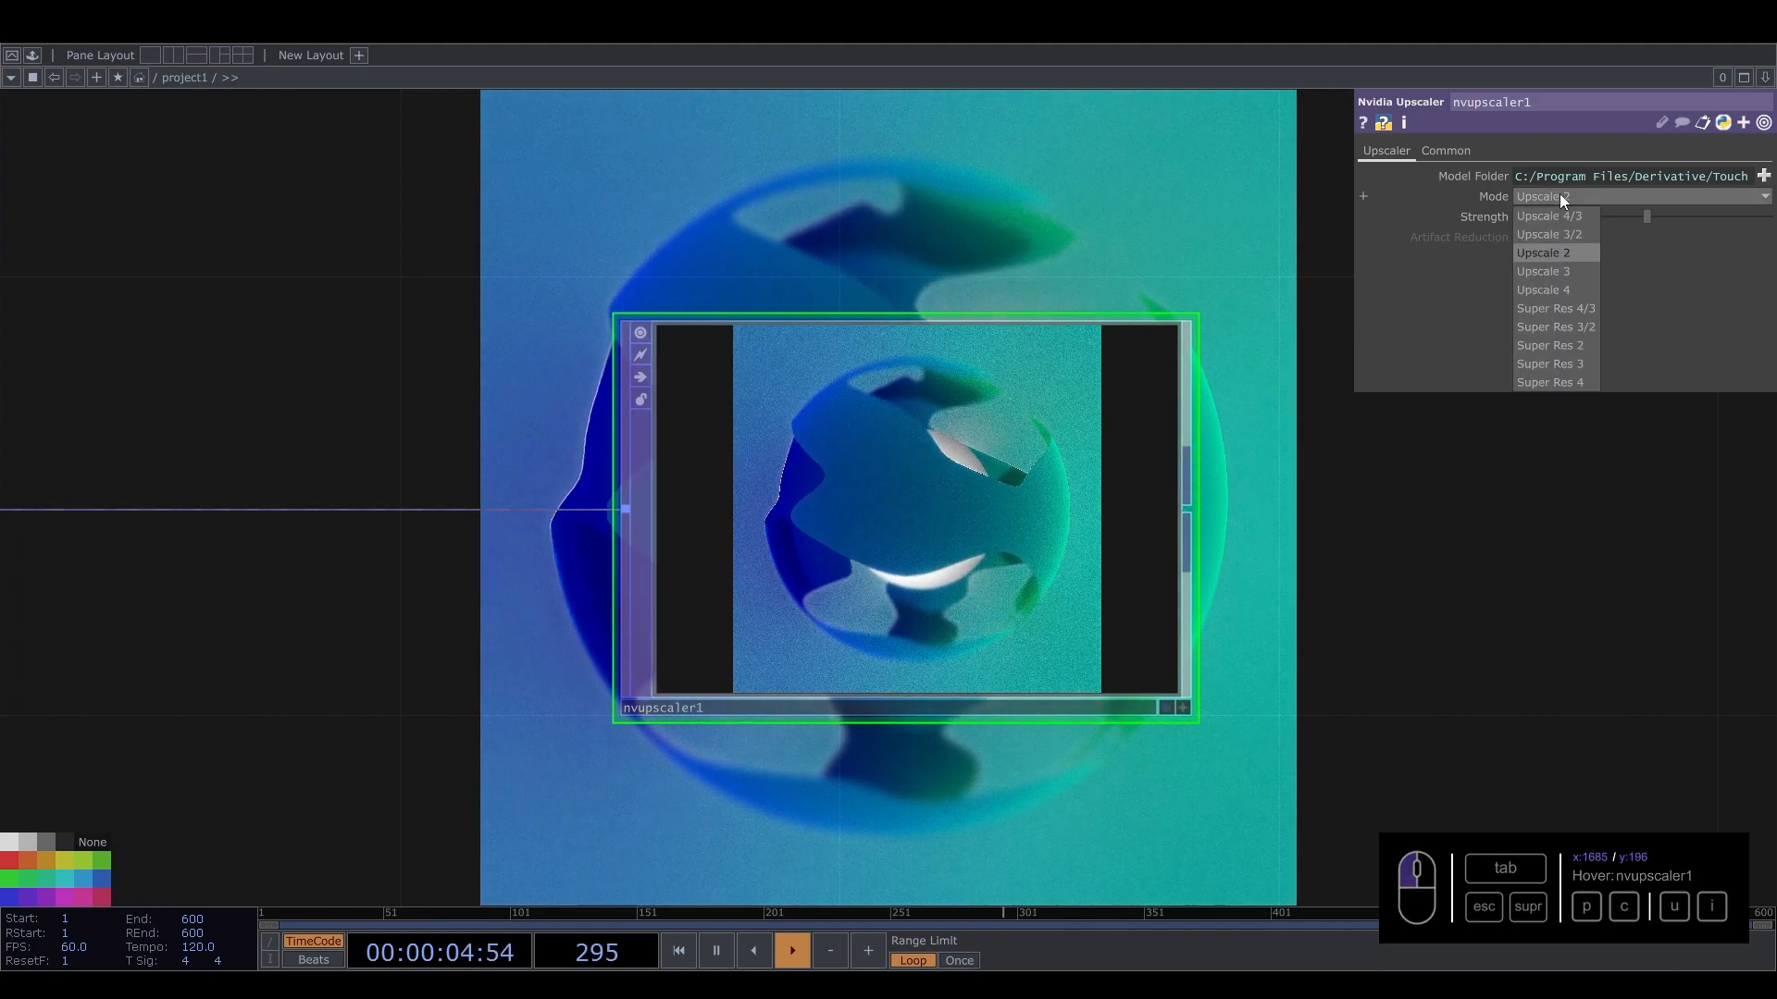
{"action": "scroll", "coordinate": [873, 390], "scroll_direction": "down", "scroll_amount": 5}
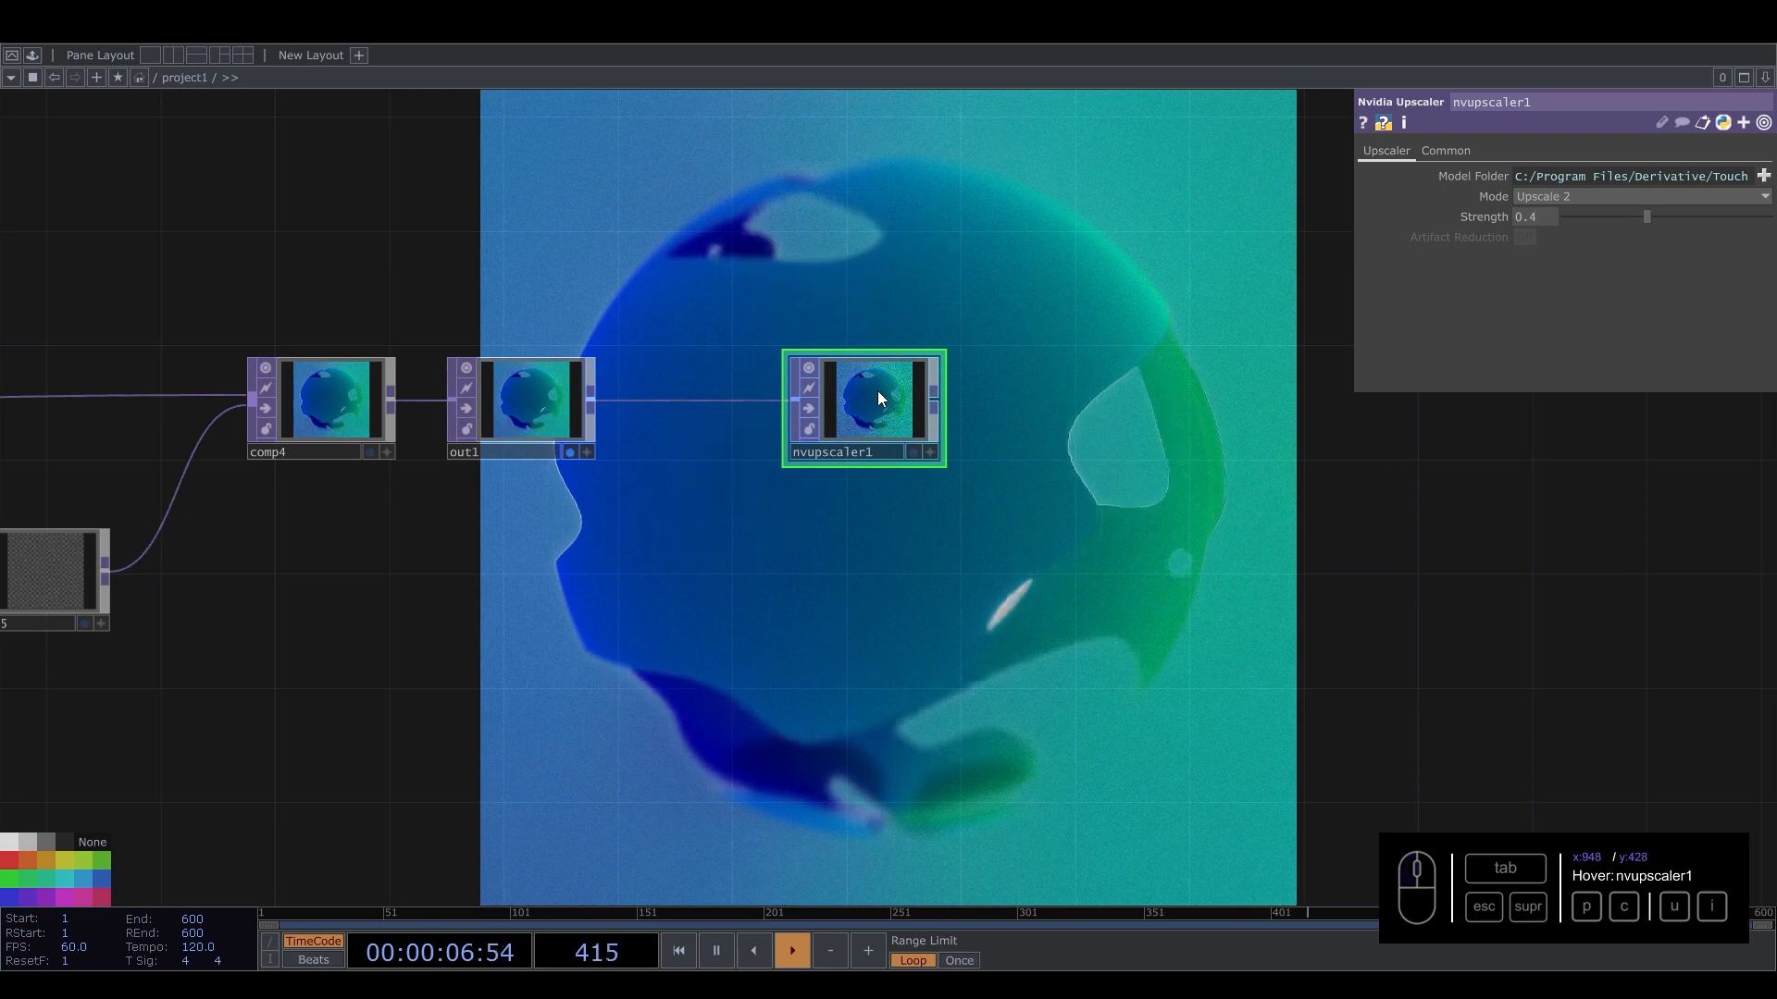
{"action": "key", "text": "Delete"}
{"action": "left_click_drag", "start_coordinate": [802, 413], "coordinate": [1202, 537]}
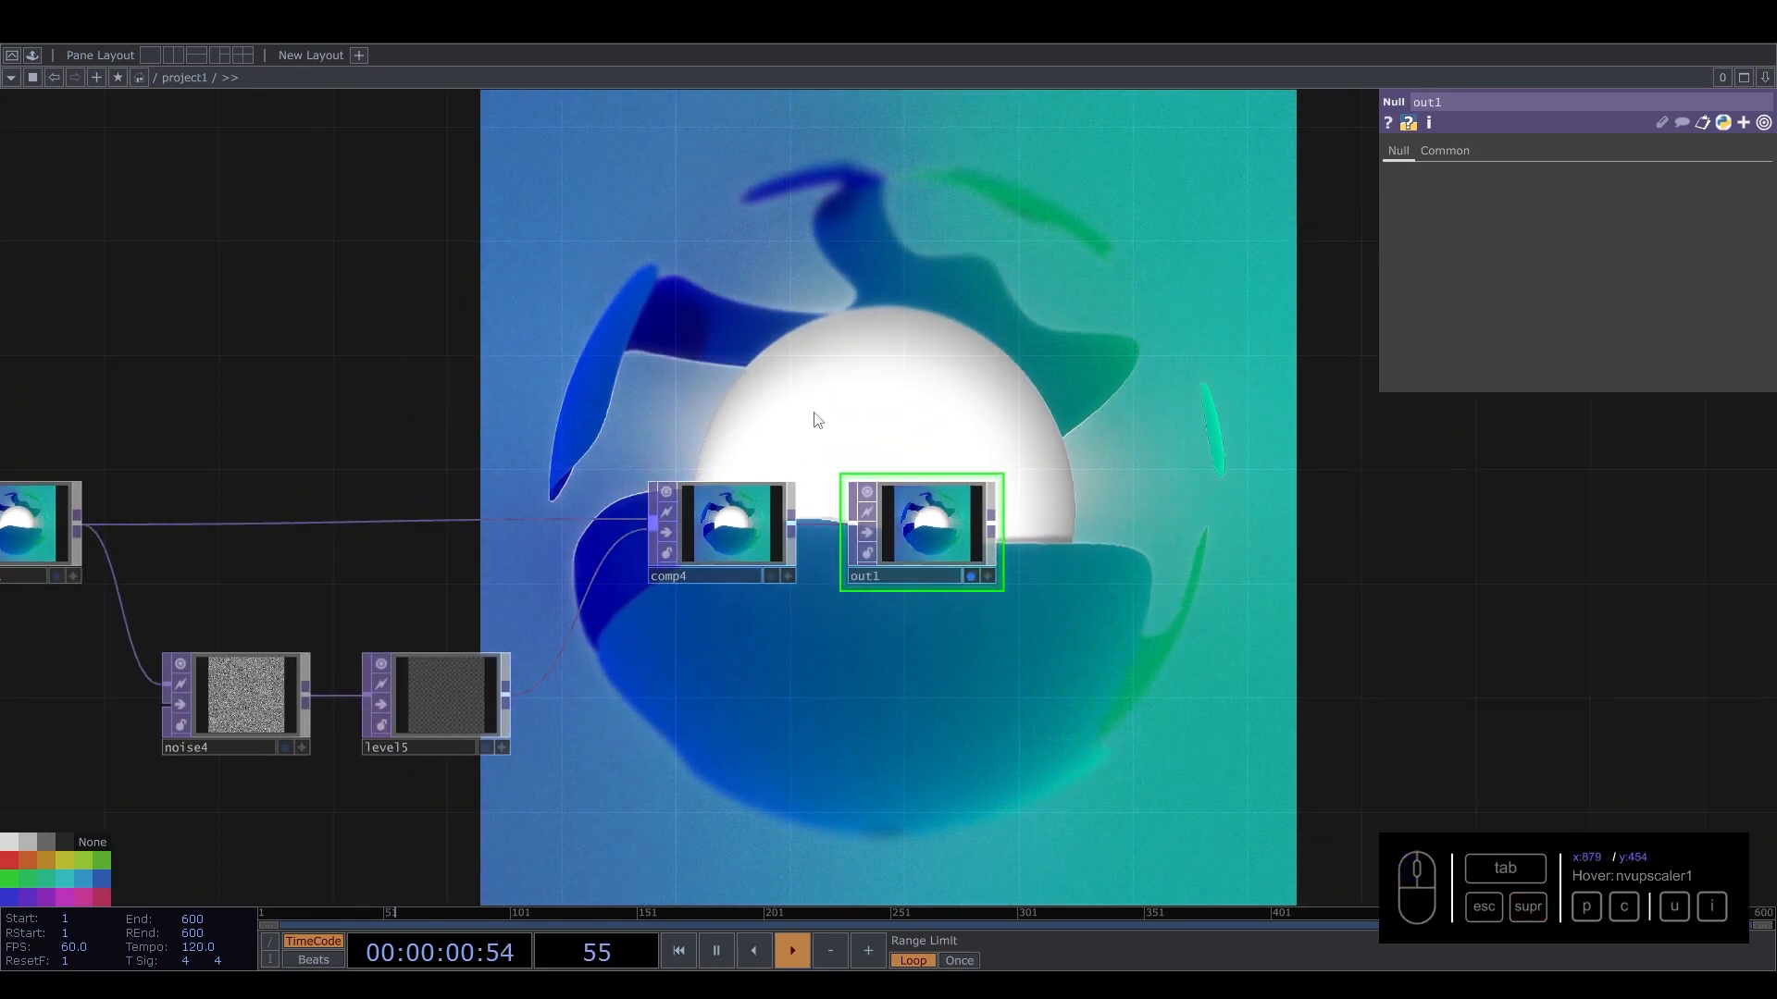
Select bloom1 to review its Bloom parameters.
{"action": "scroll", "coordinate": [813, 414], "scroll_direction": "down", "scroll_amount": 4}
{"action": "scroll", "coordinate": [536, 398], "scroll_direction": "up", "scroll_amount": 2}
{"action": "left_click_drag", "start_coordinate": [525, 377], "coordinate": [1472, 454]}
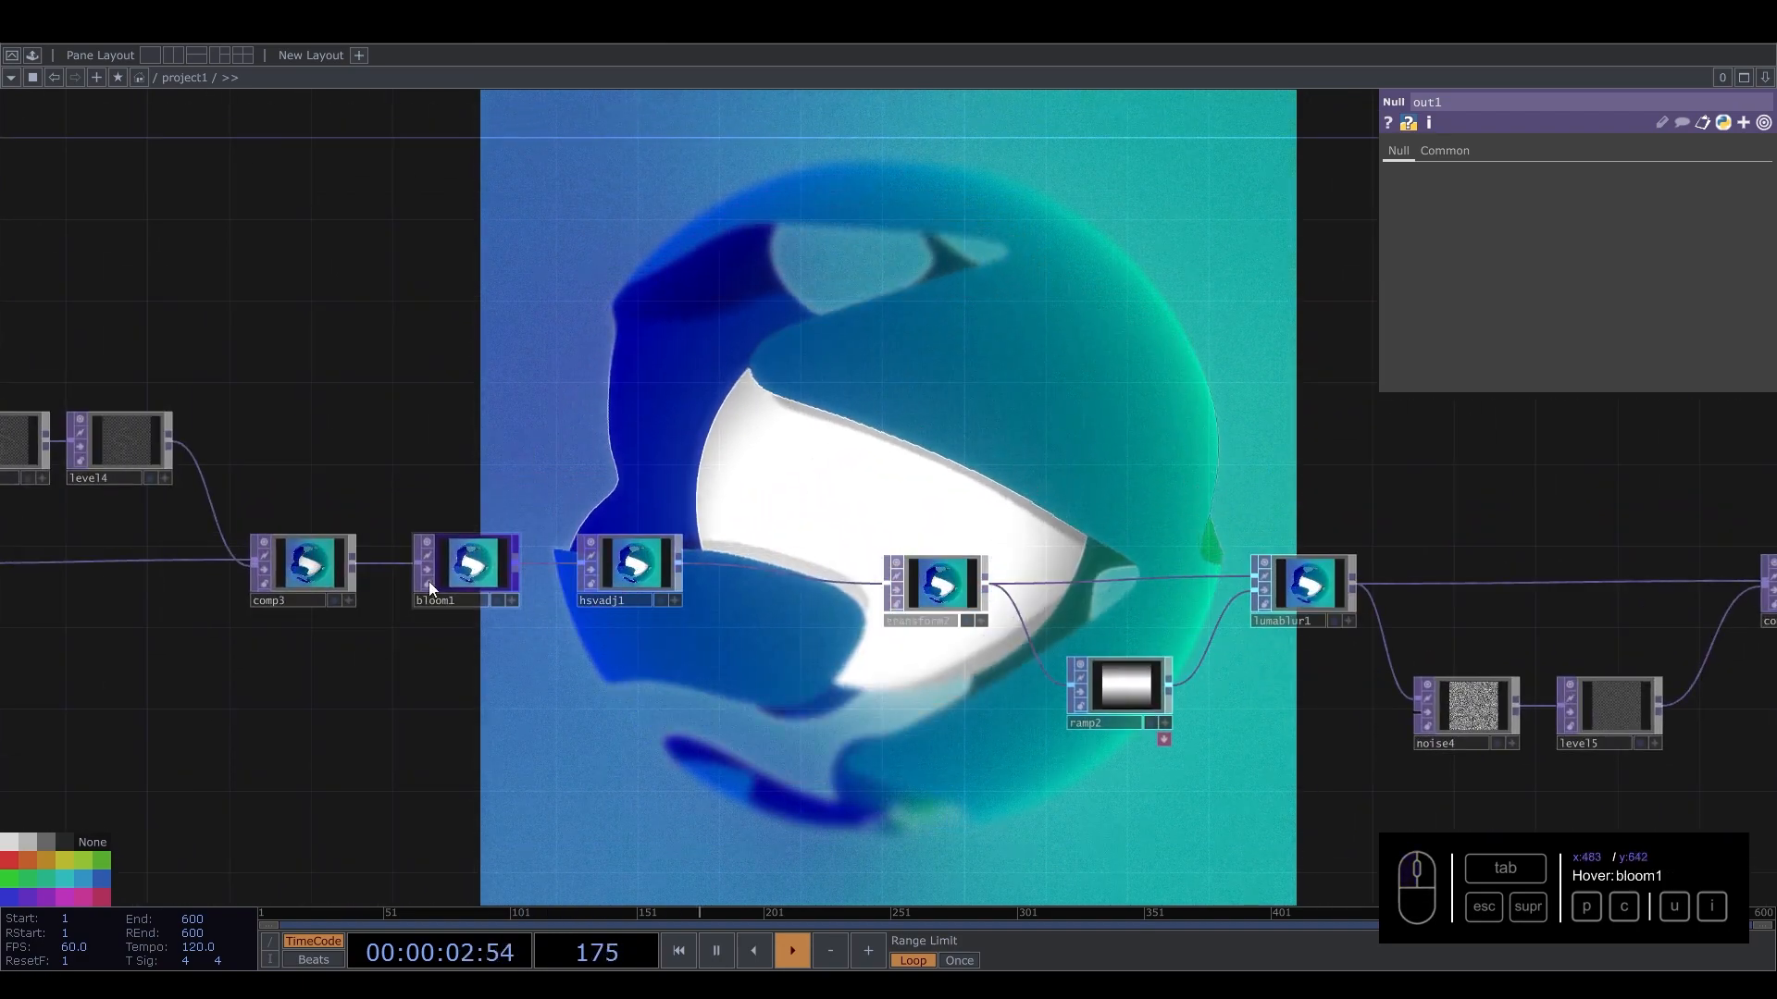
{"action": "left_click", "coordinate": [472, 575]}
{"action": "scroll", "coordinate": [471, 575], "scroll_direction": "up", "scroll_amount": 2}
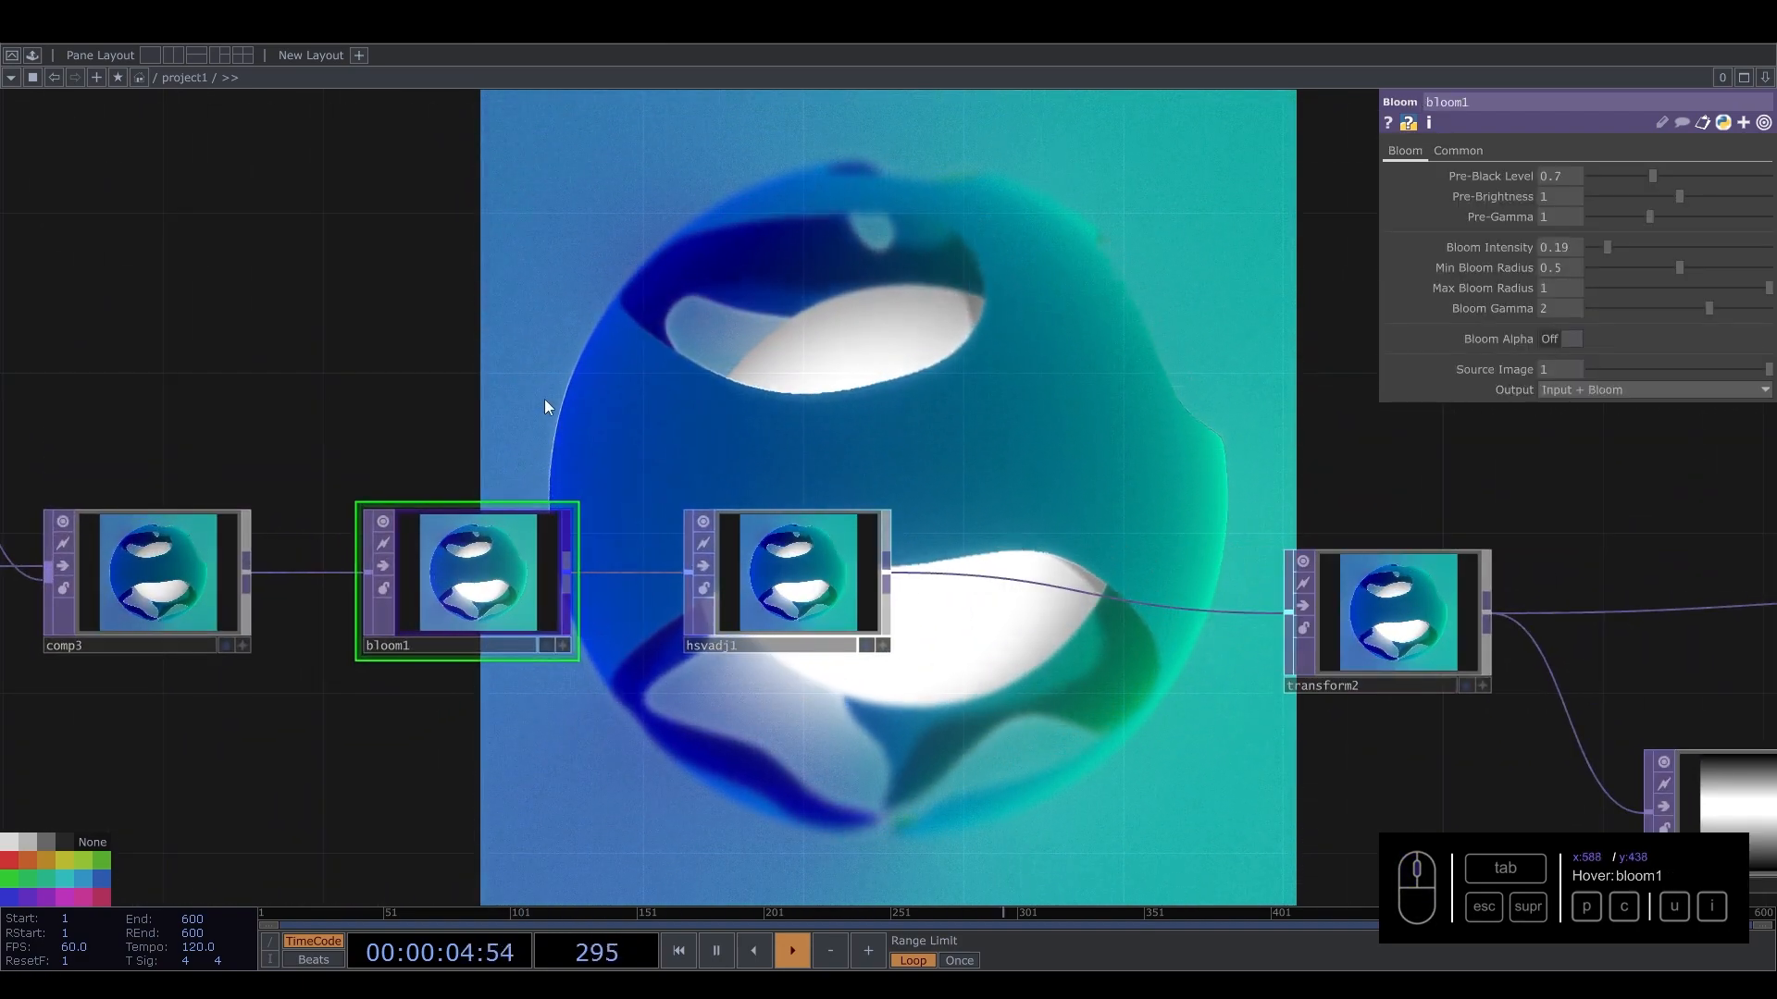
{"action": "left_click_drag", "start_coordinate": [544, 398], "coordinate": [698, 468]}
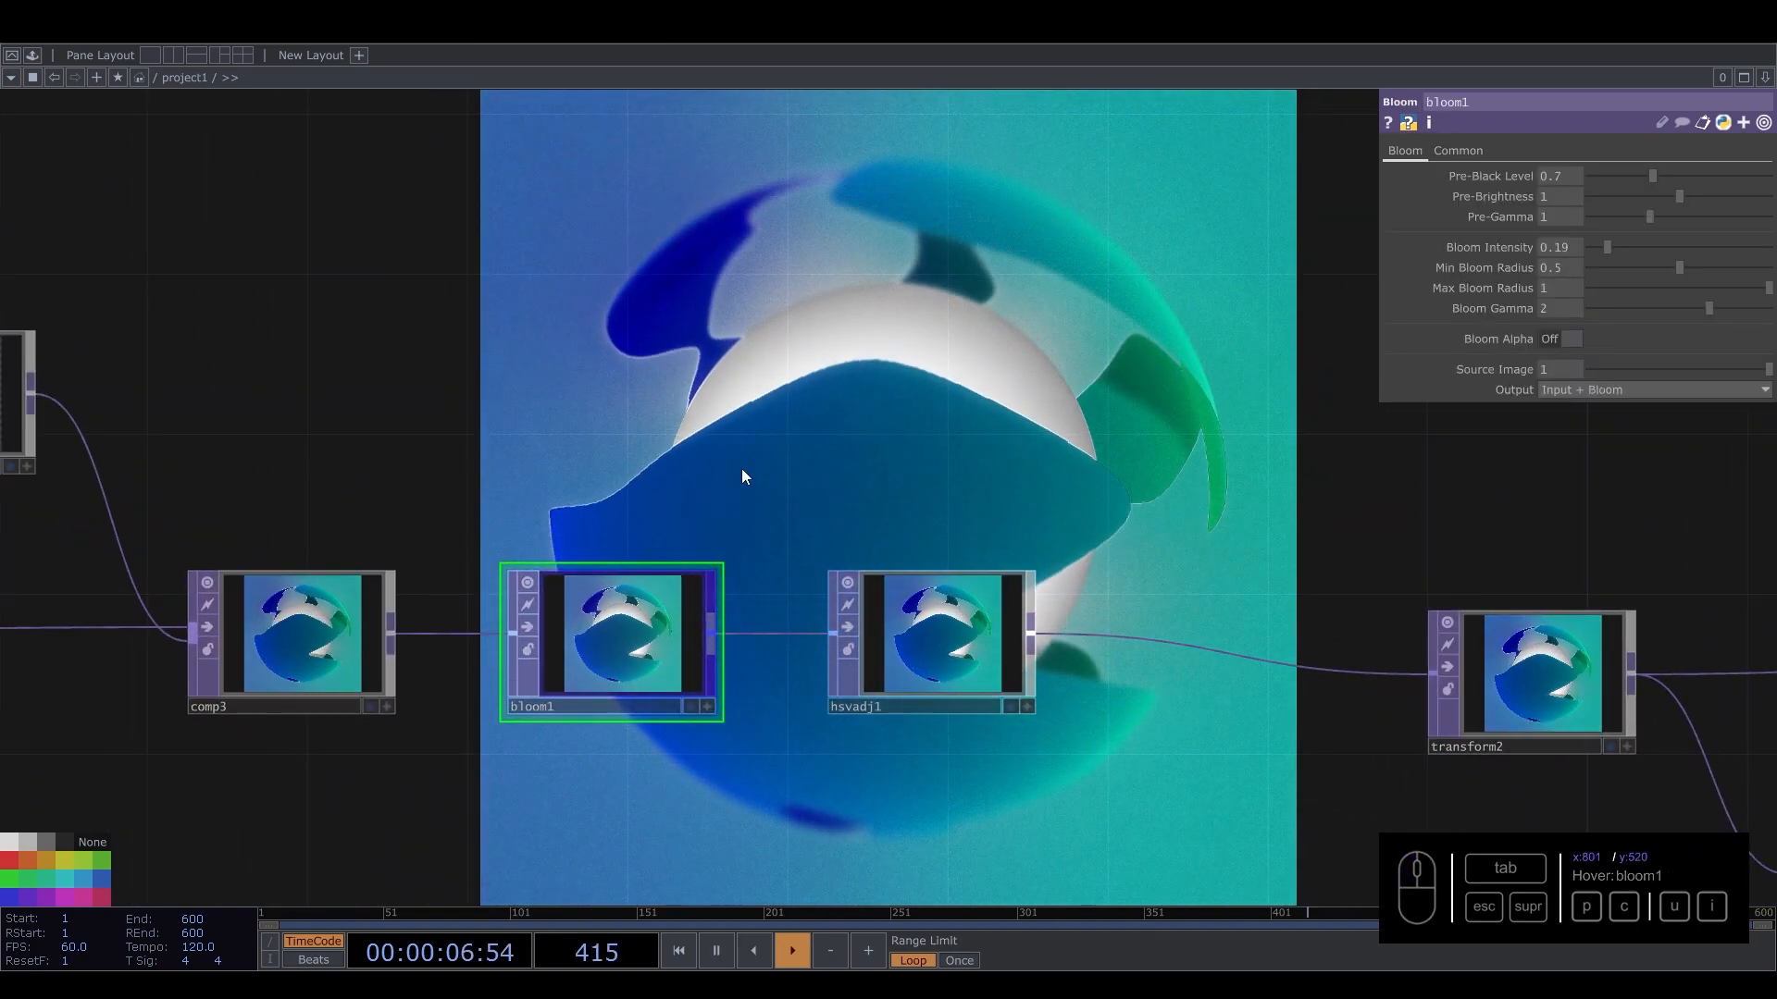